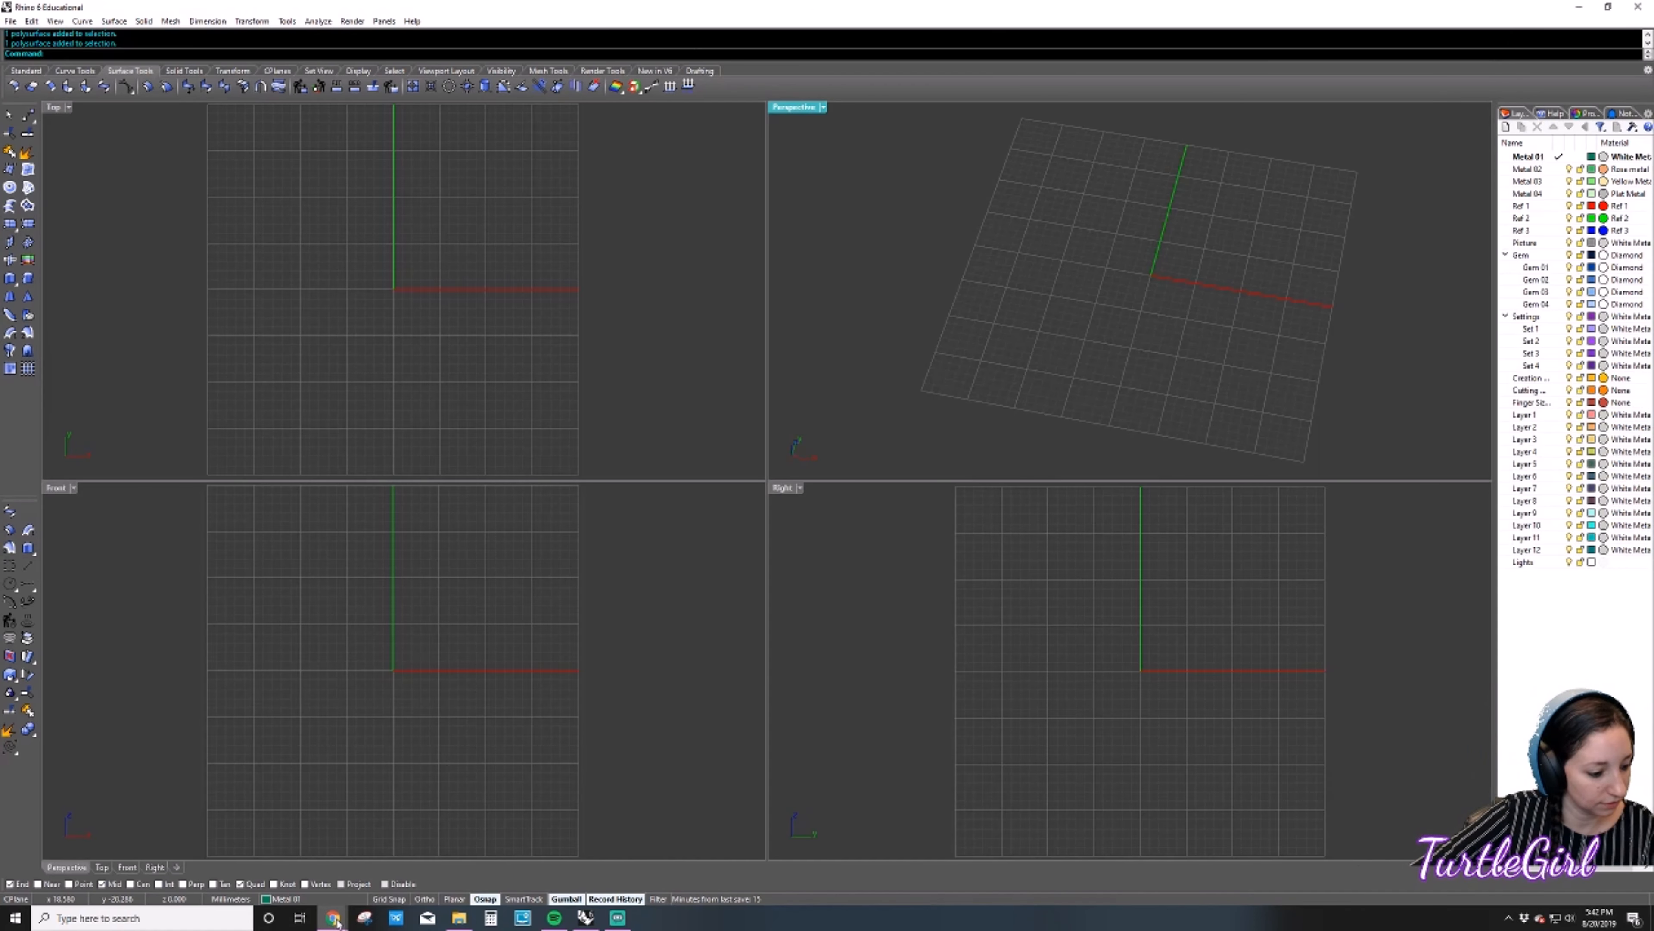
Extract the zipped photos and view the gem photo 37082.jpg.
mouse_move(333, 918)
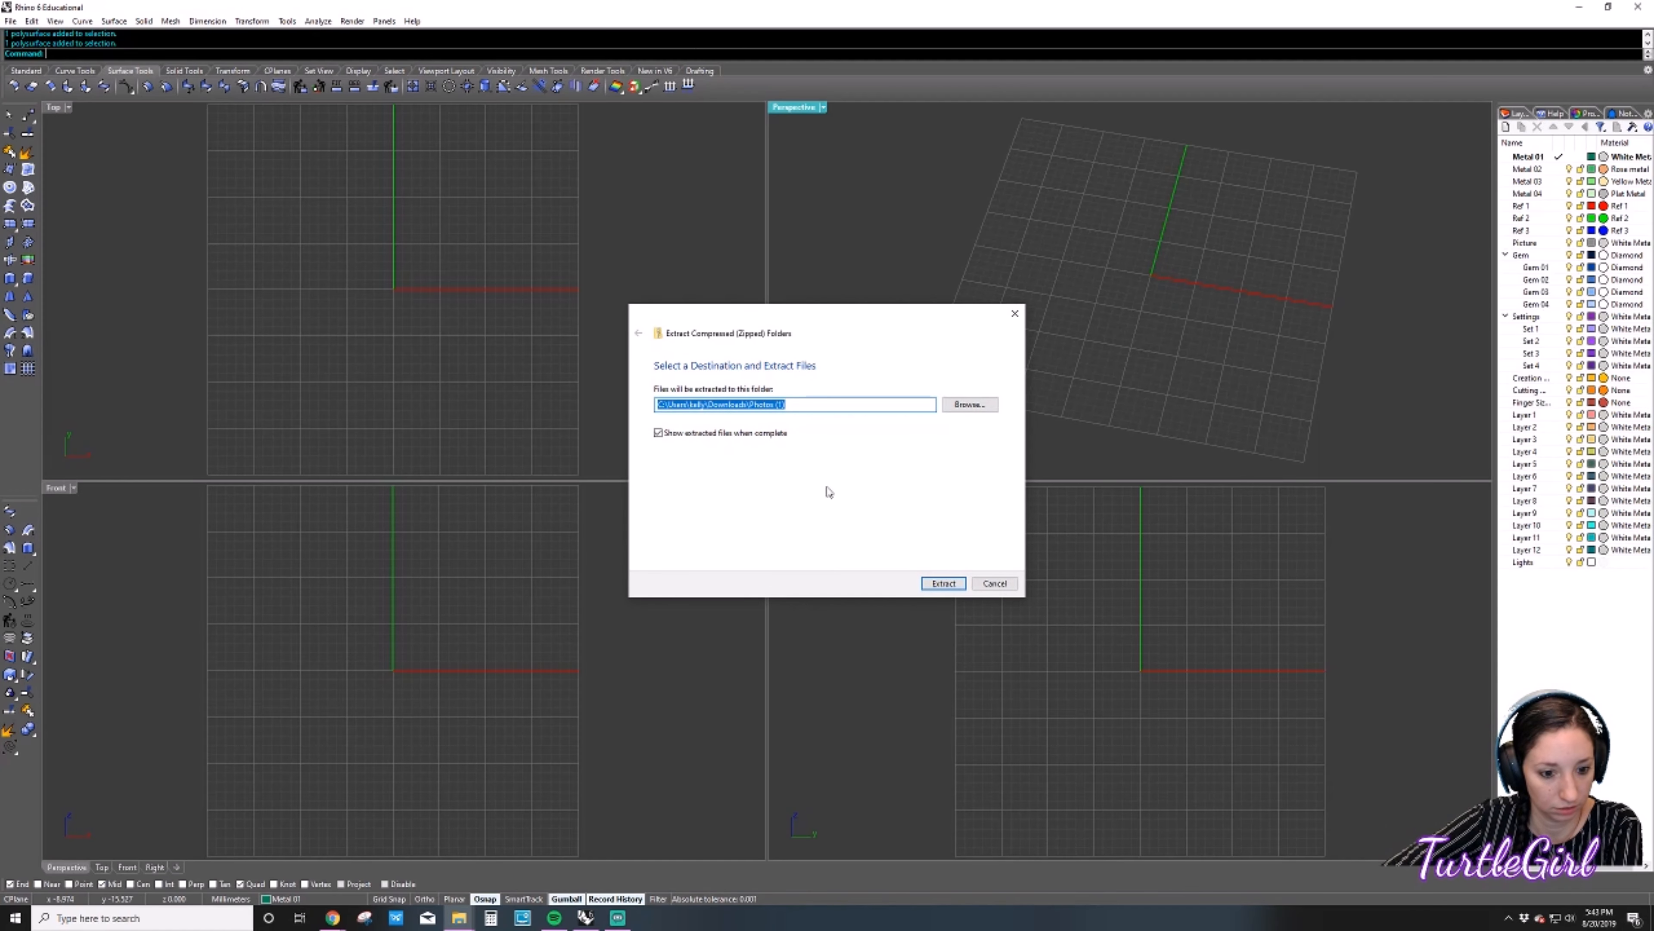
click(944, 583)
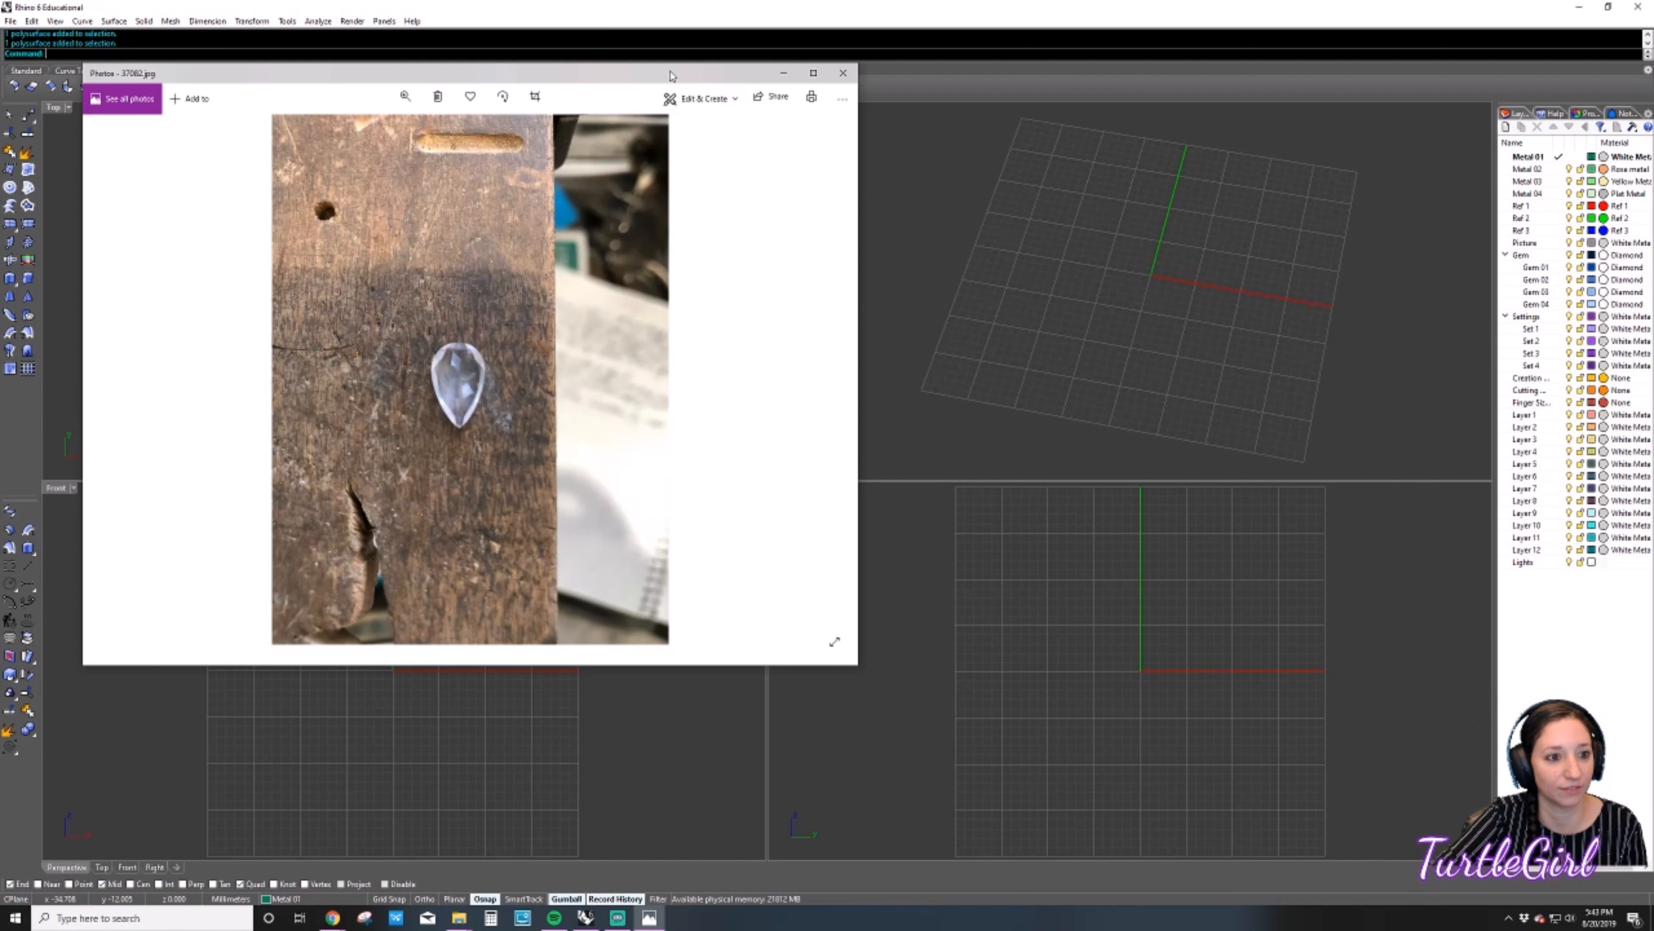
drag(673, 73, 1181, 140)
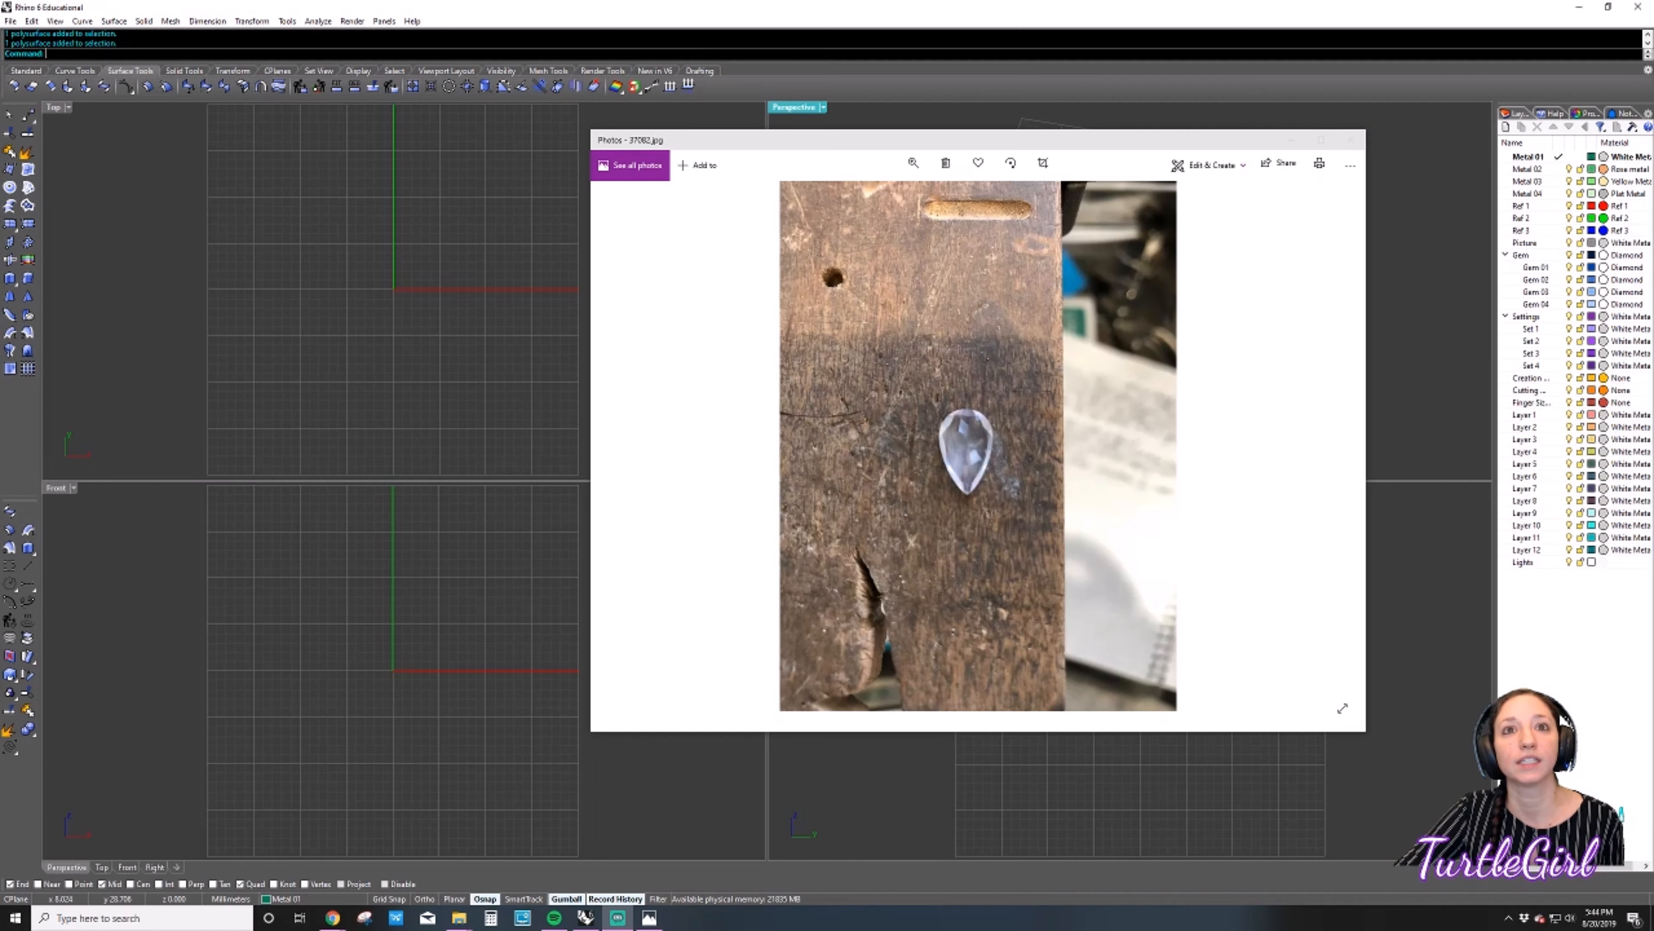
click(1351, 139)
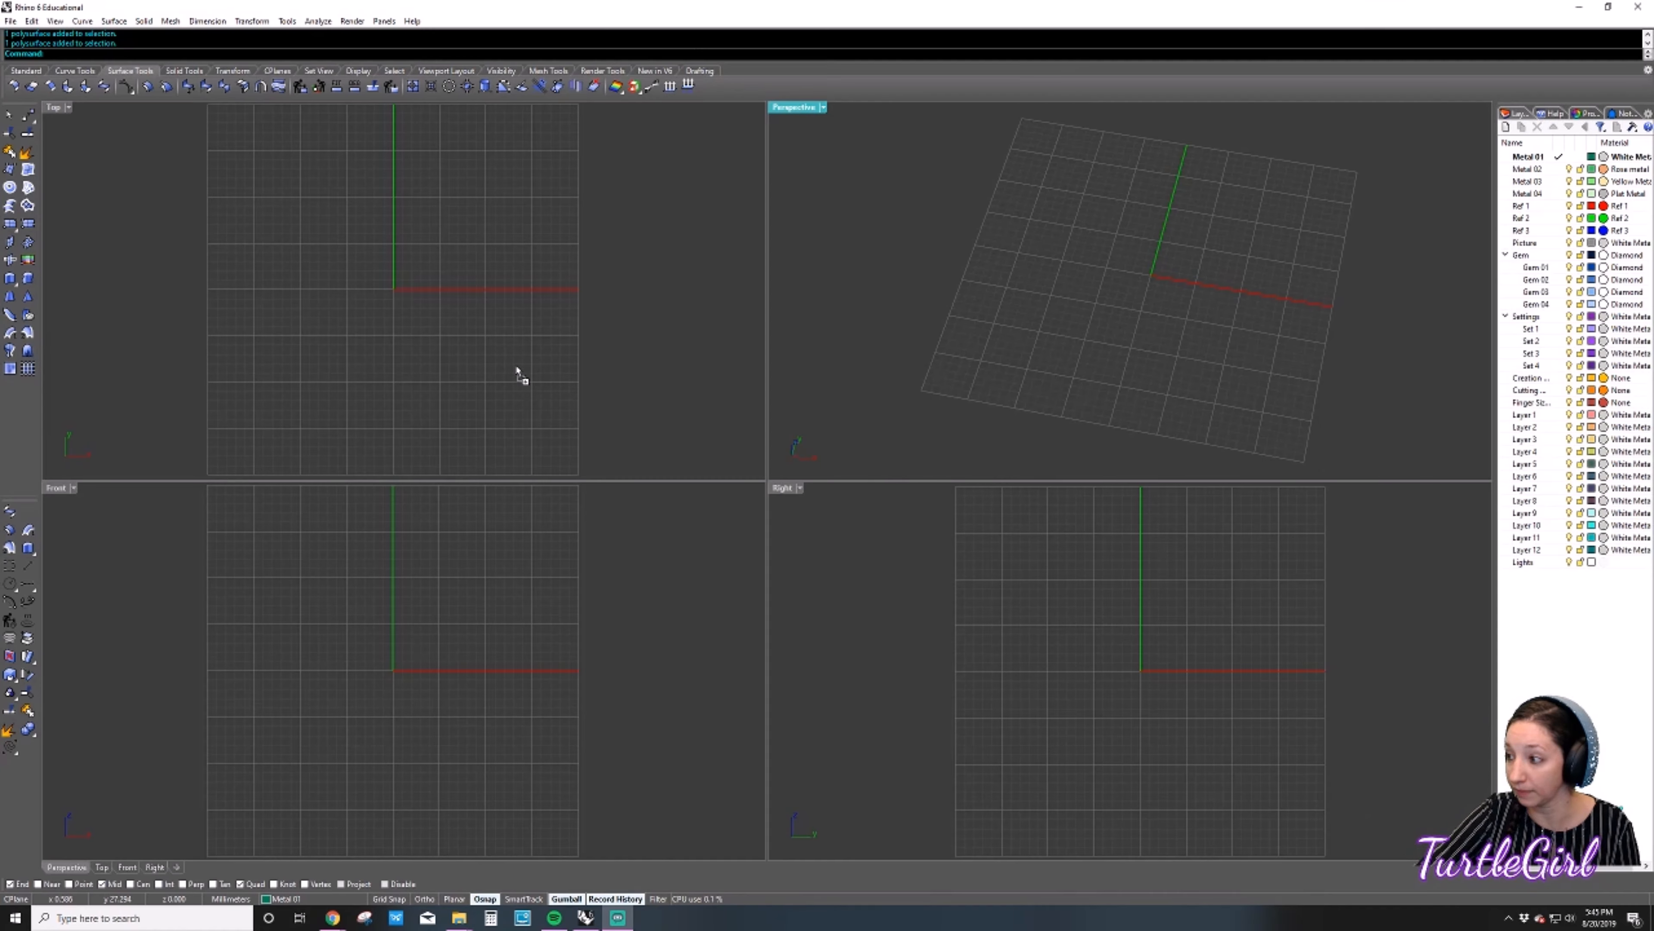
Insert 37082.jpg as a picture in the Top view on the Picture layer and shift it over the origin.
drag(517, 375, 498, 347)
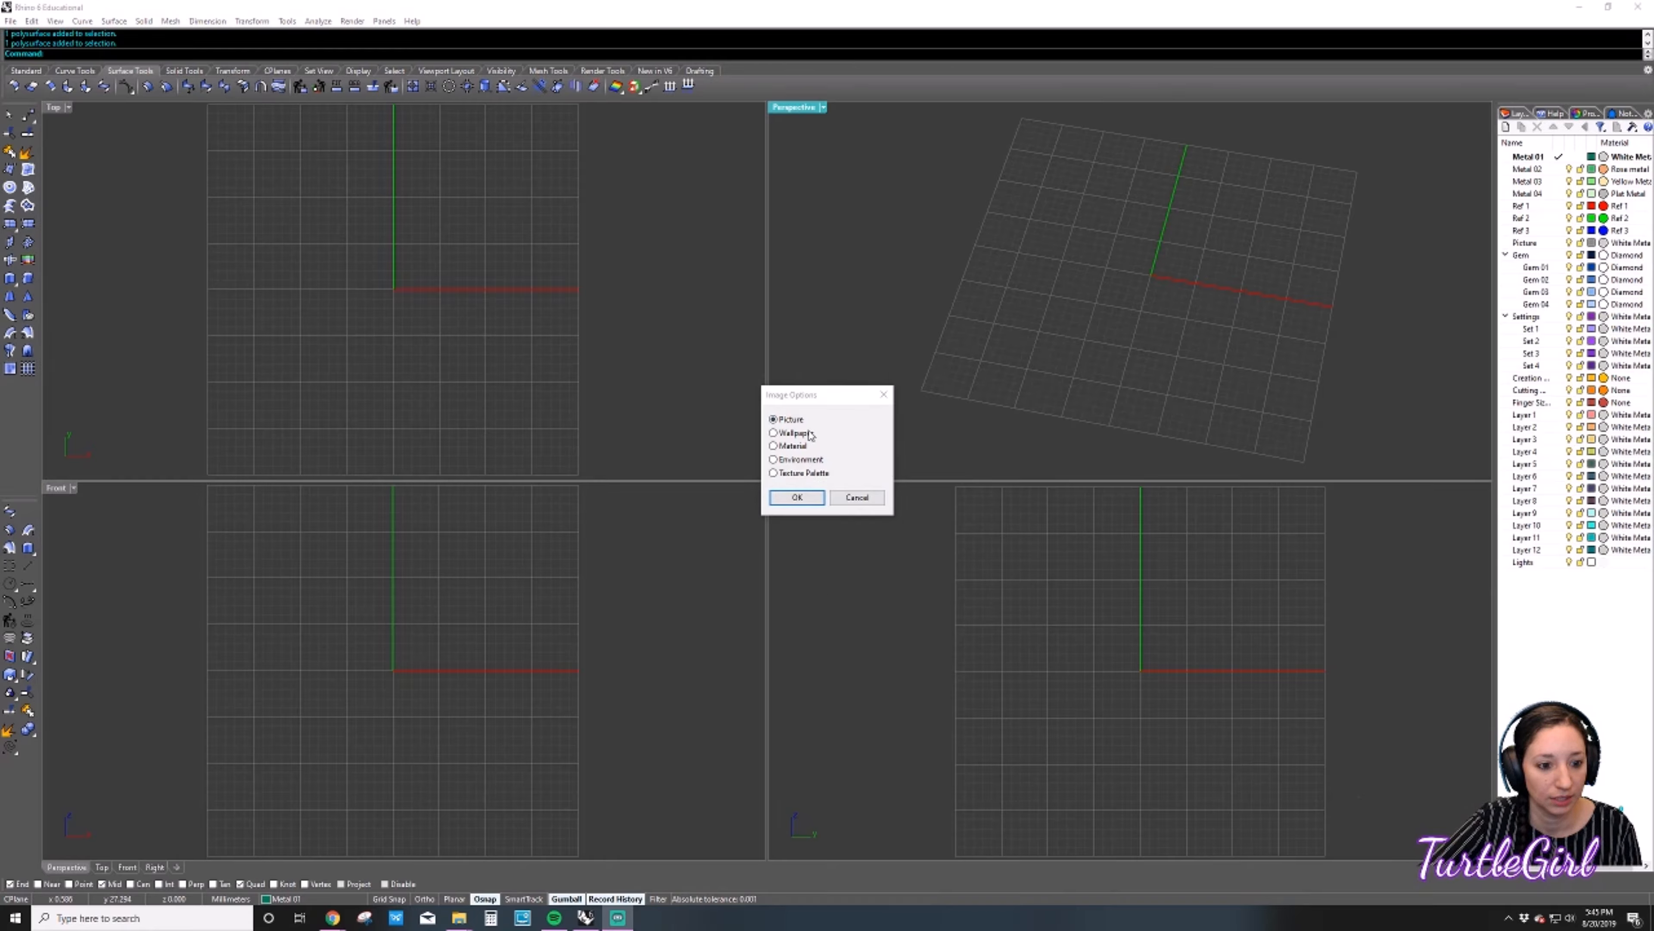
click(796, 498)
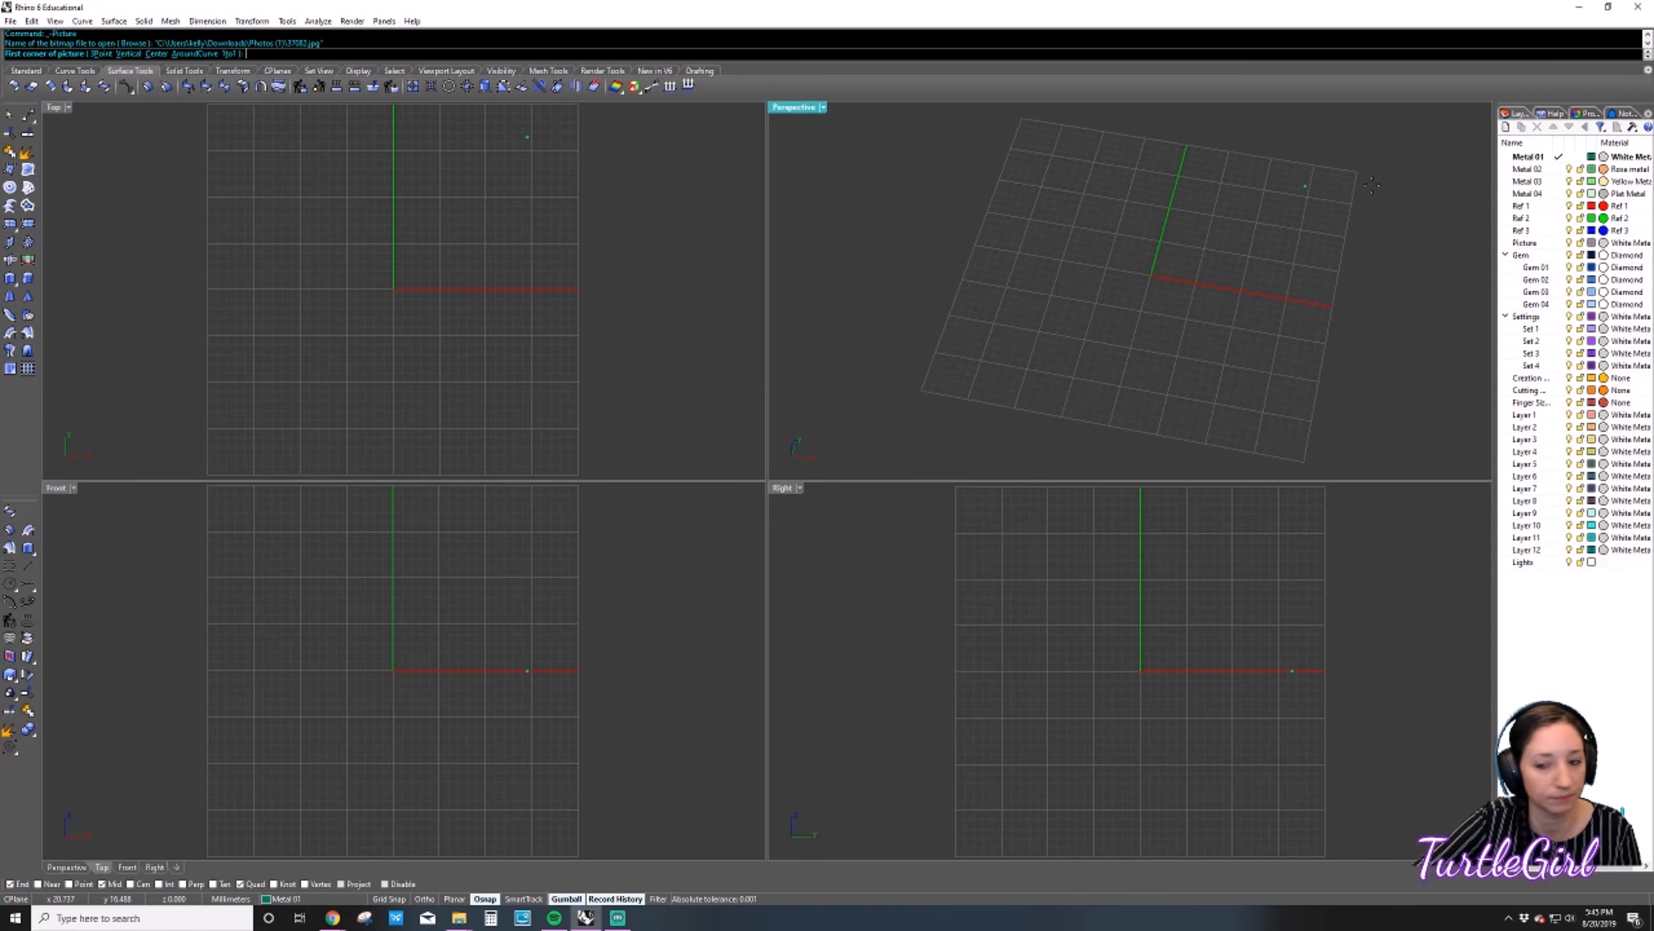
click(1559, 194)
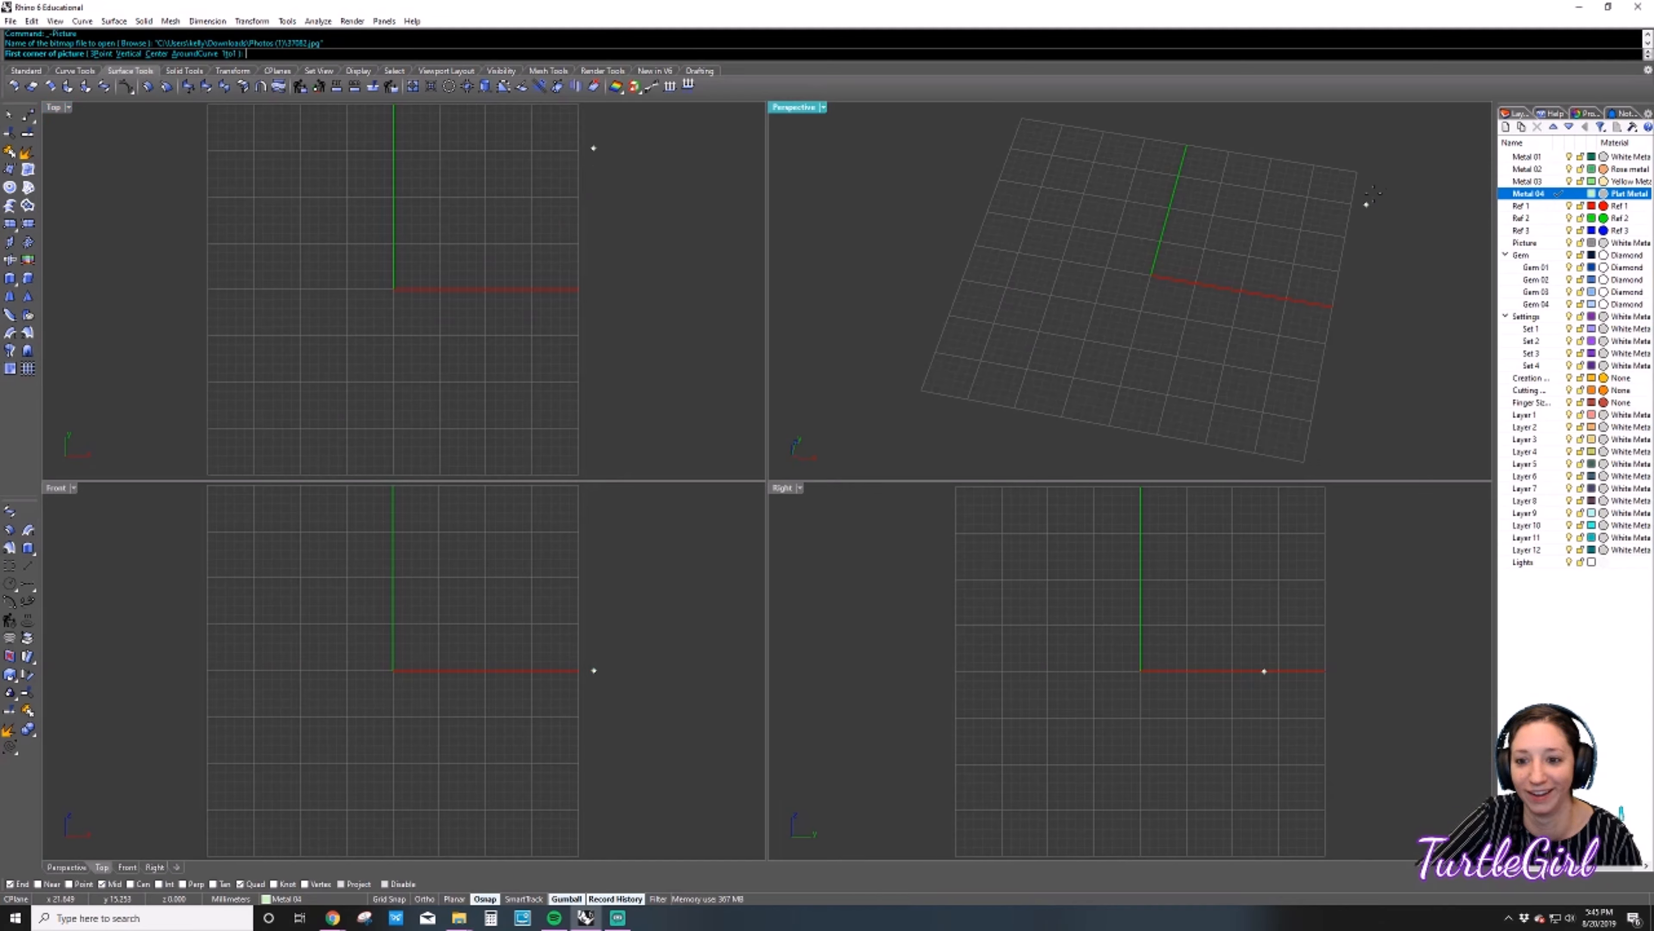
click(1559, 243)
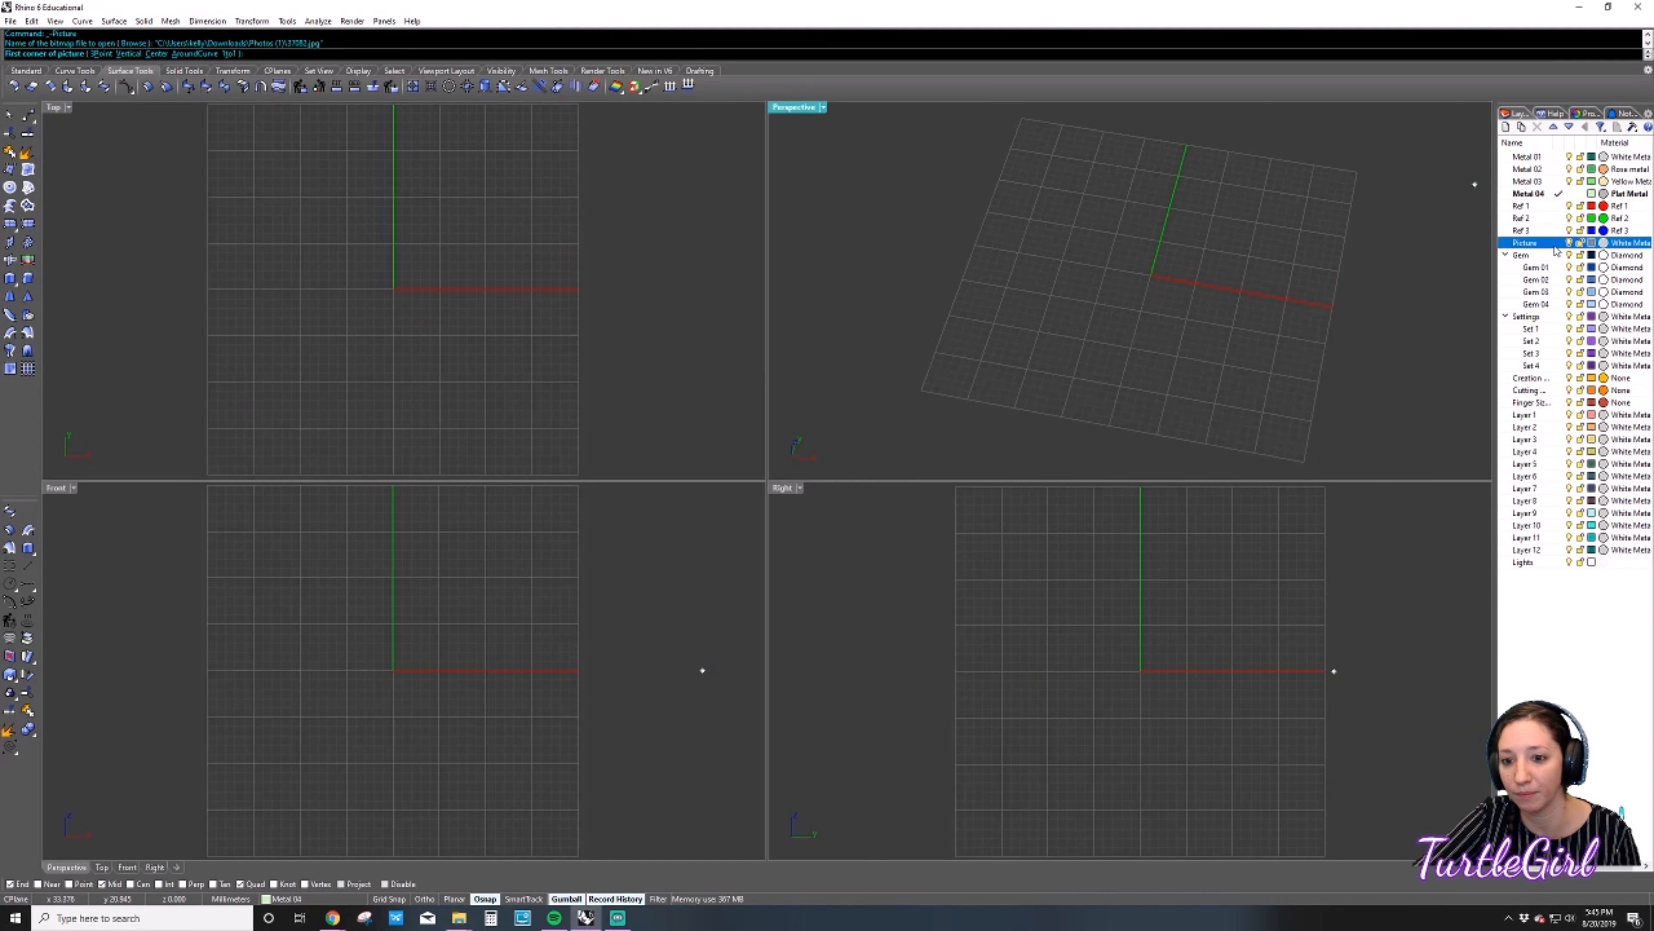
click(334, 379)
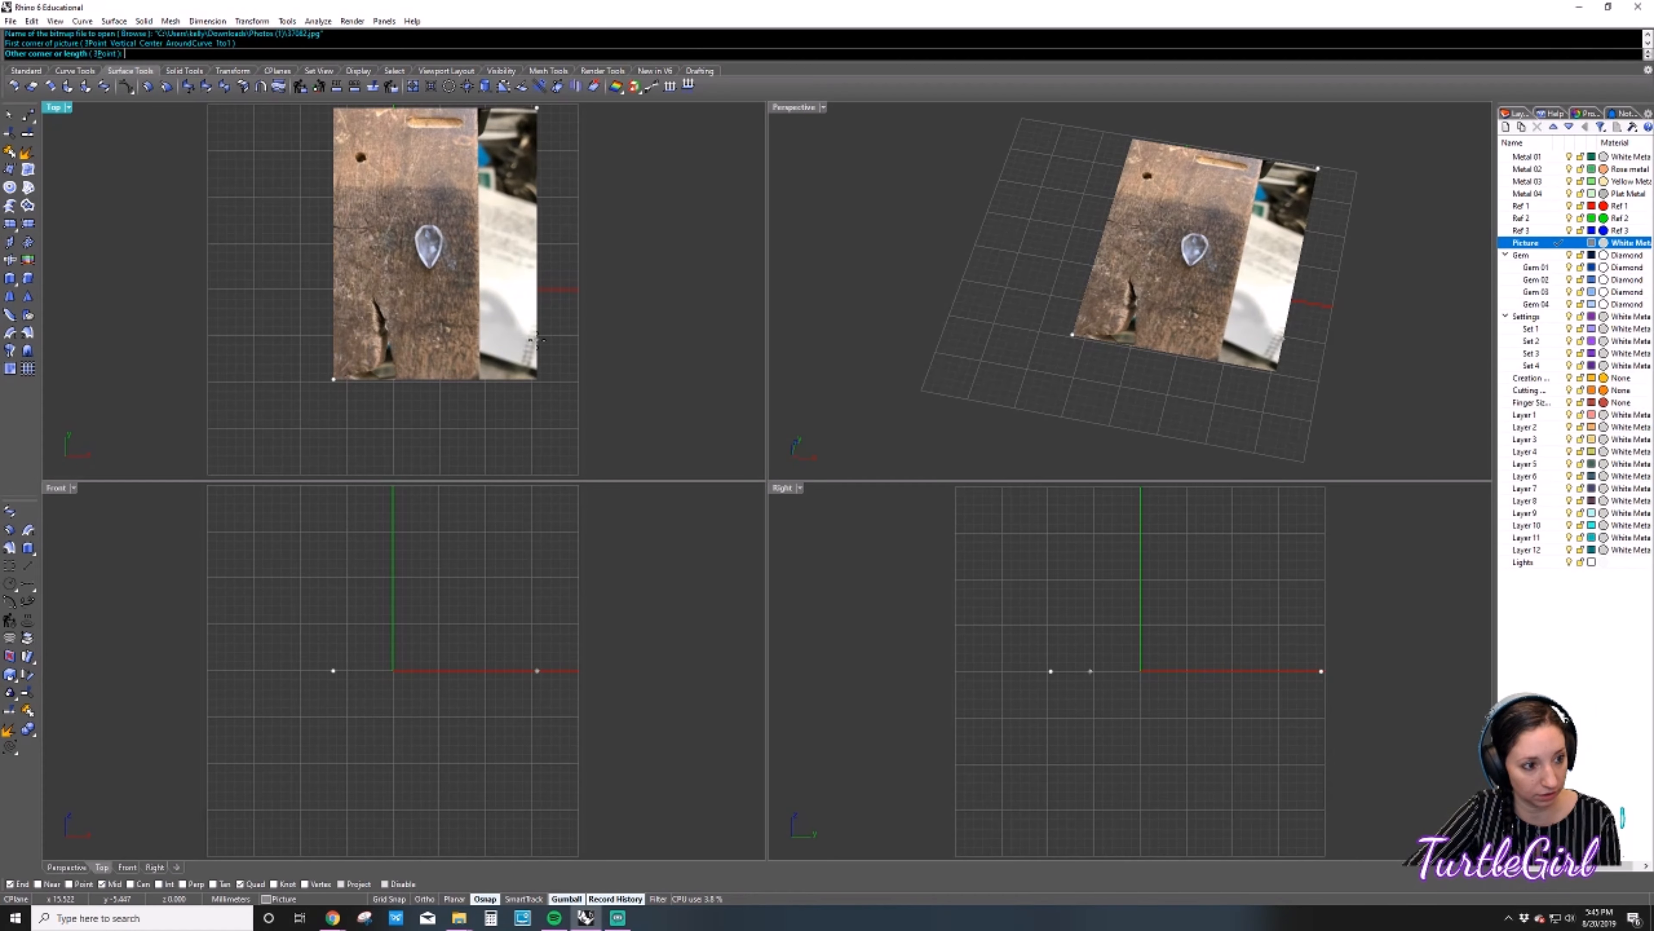
click(537, 339)
drag(358, 243, 312, 293)
click(174, 276)
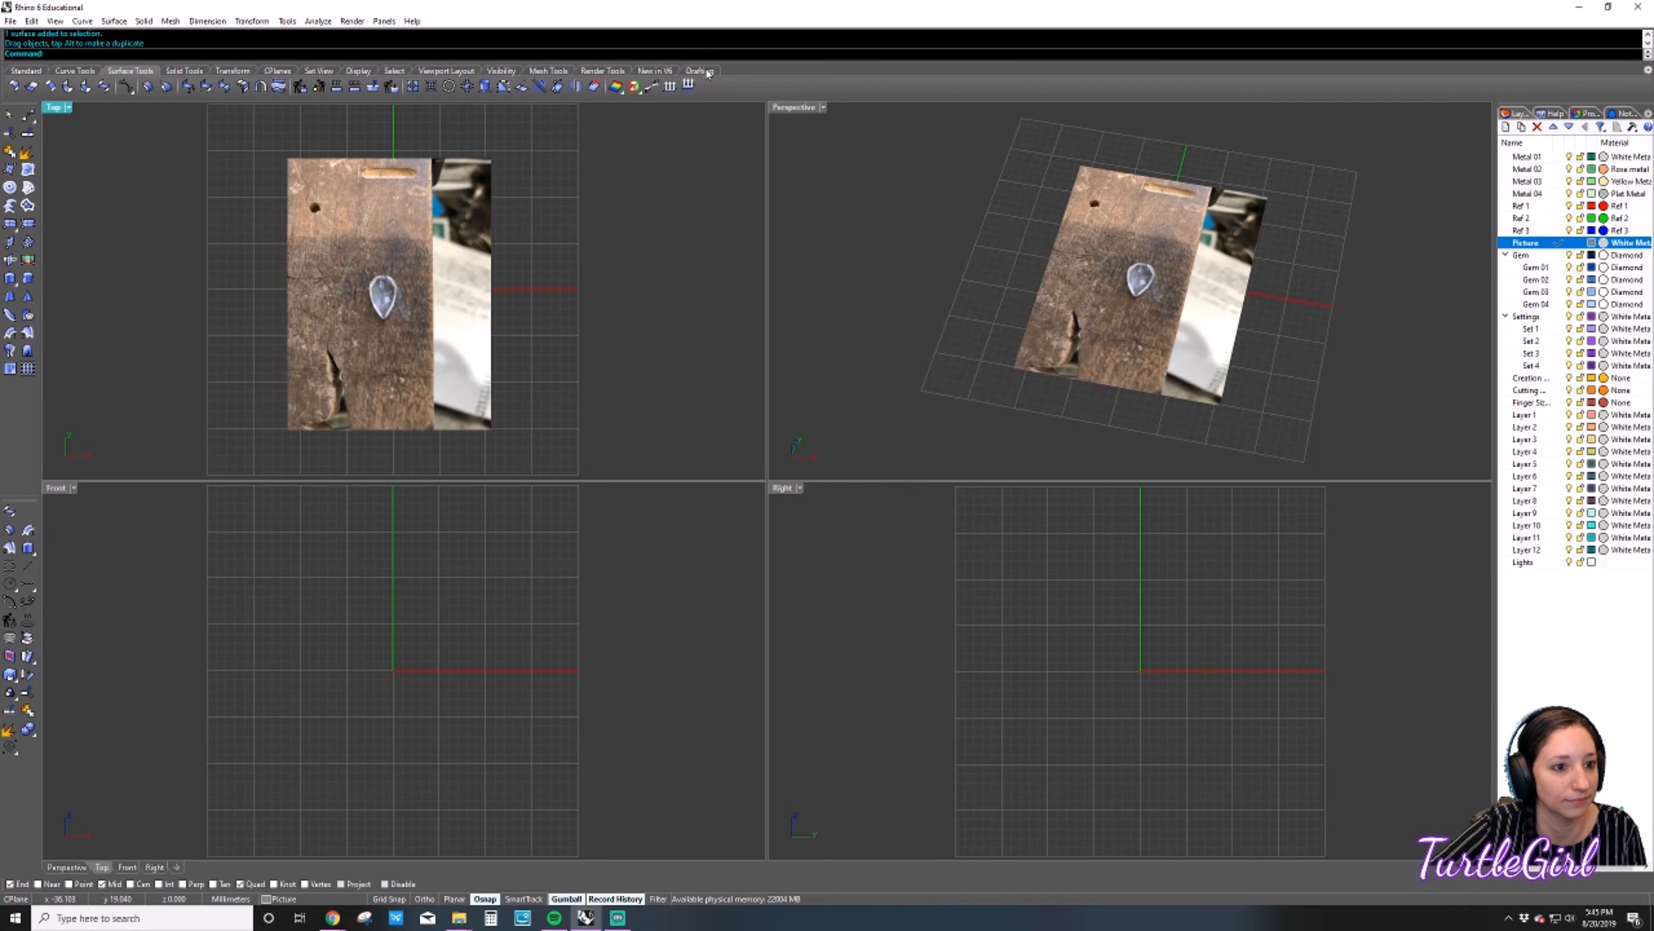
Draw a rectangle about 4 by 6 mm closely around the gem in the picture in the Top view.
click(358, 70)
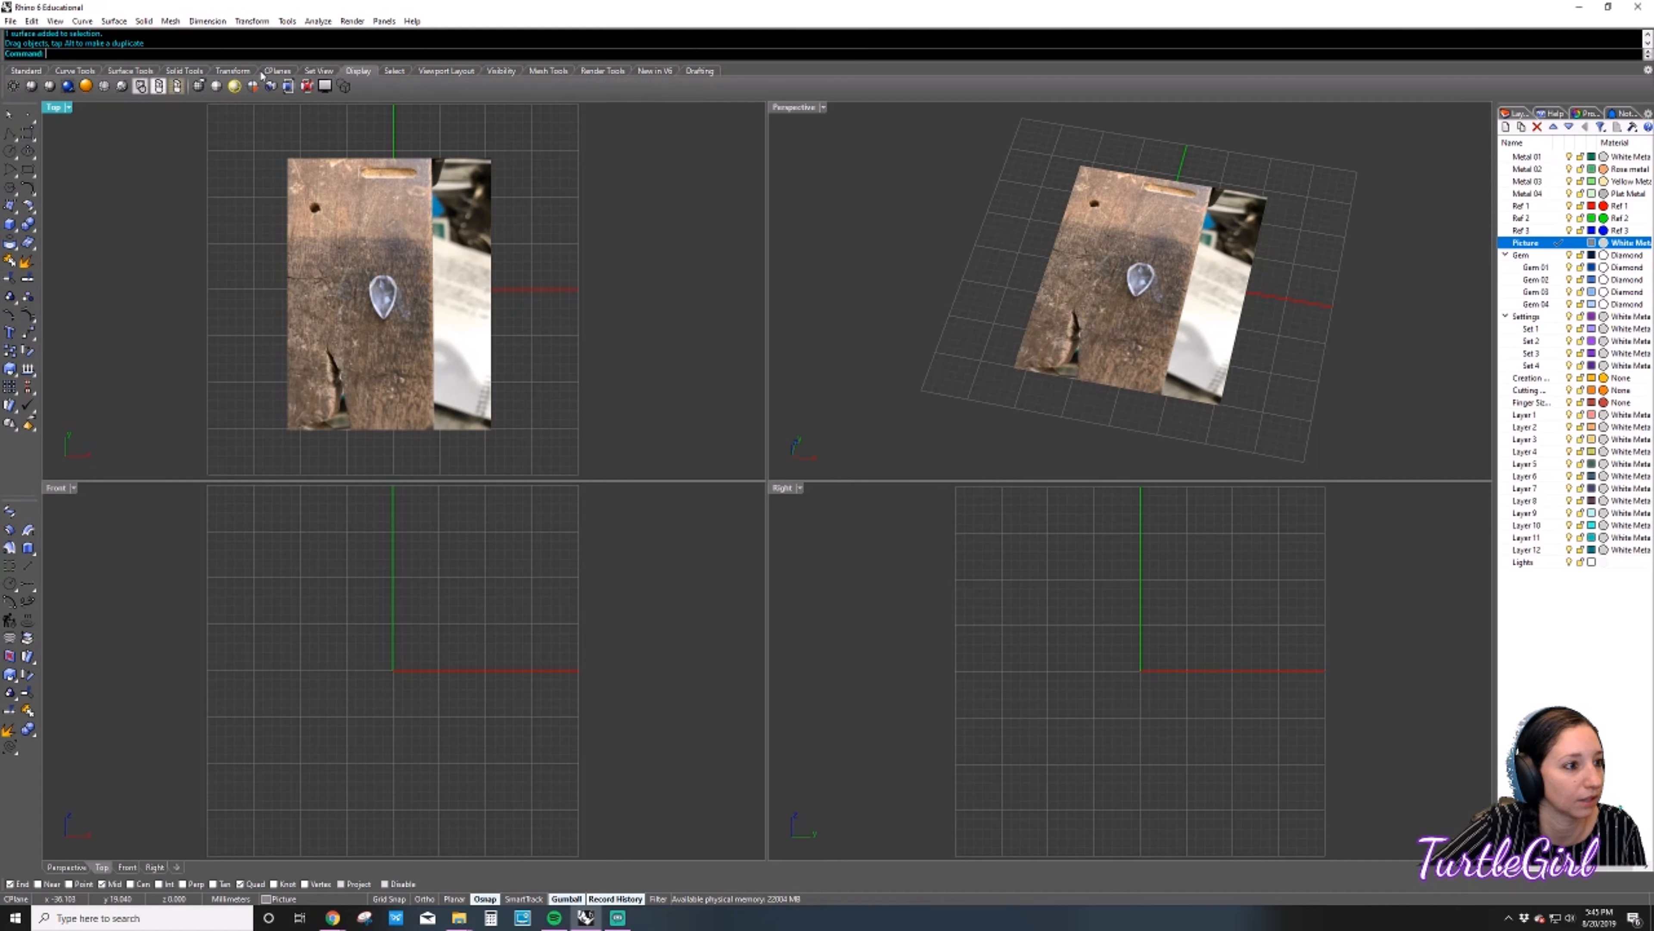
click(60, 73)
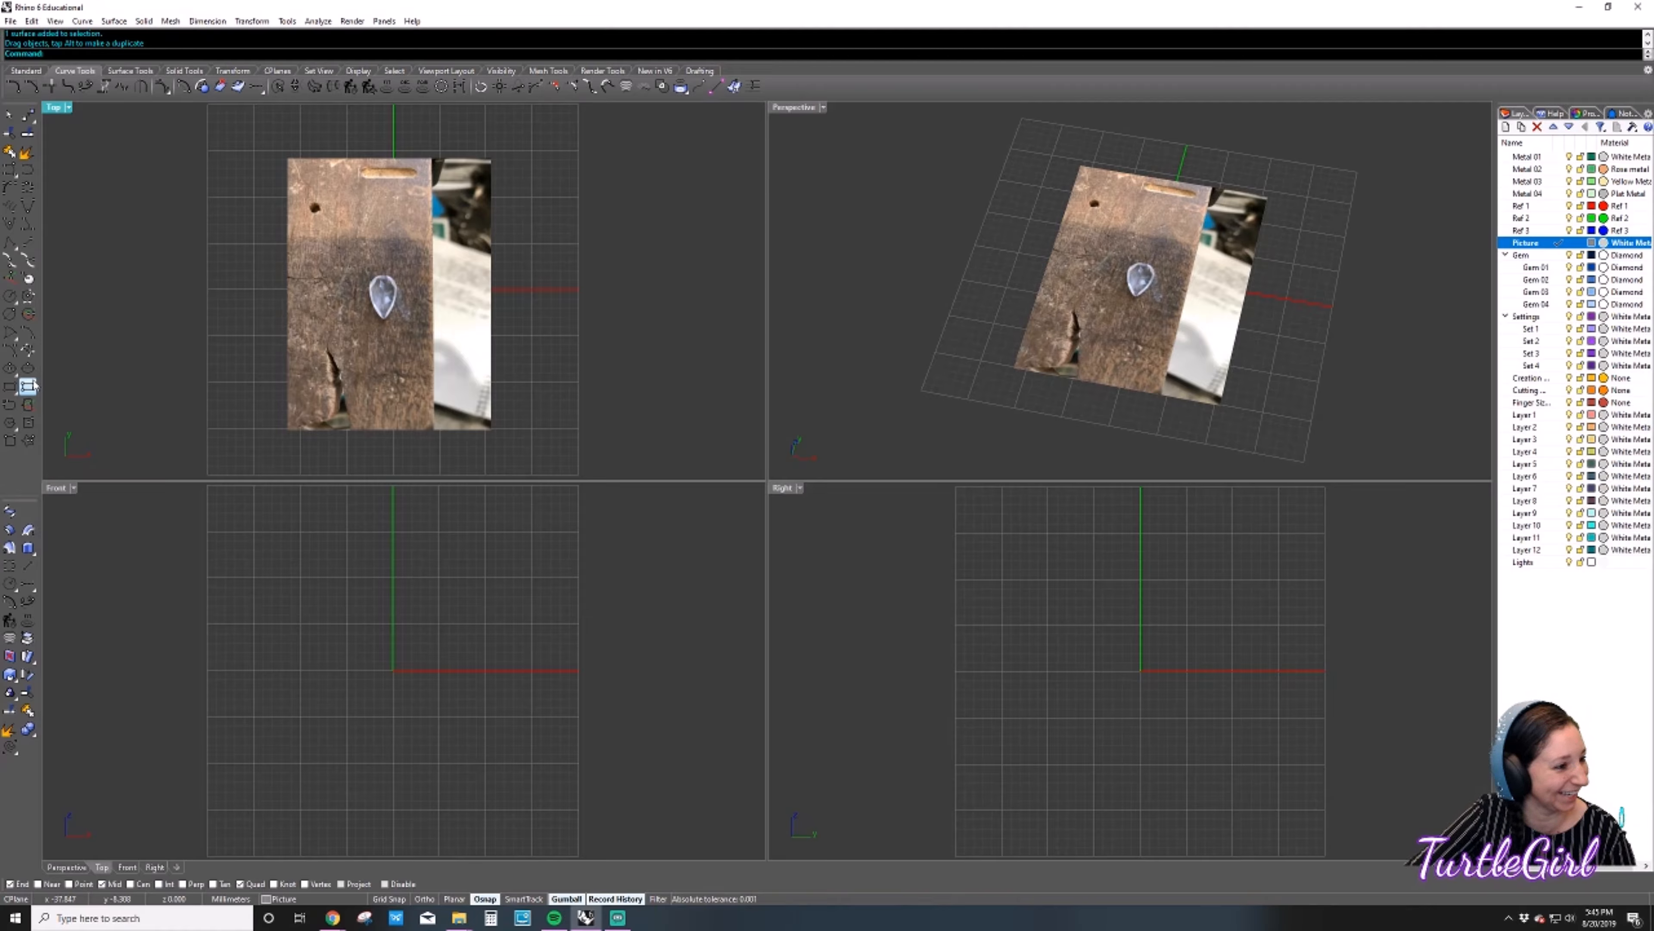
click(10, 386)
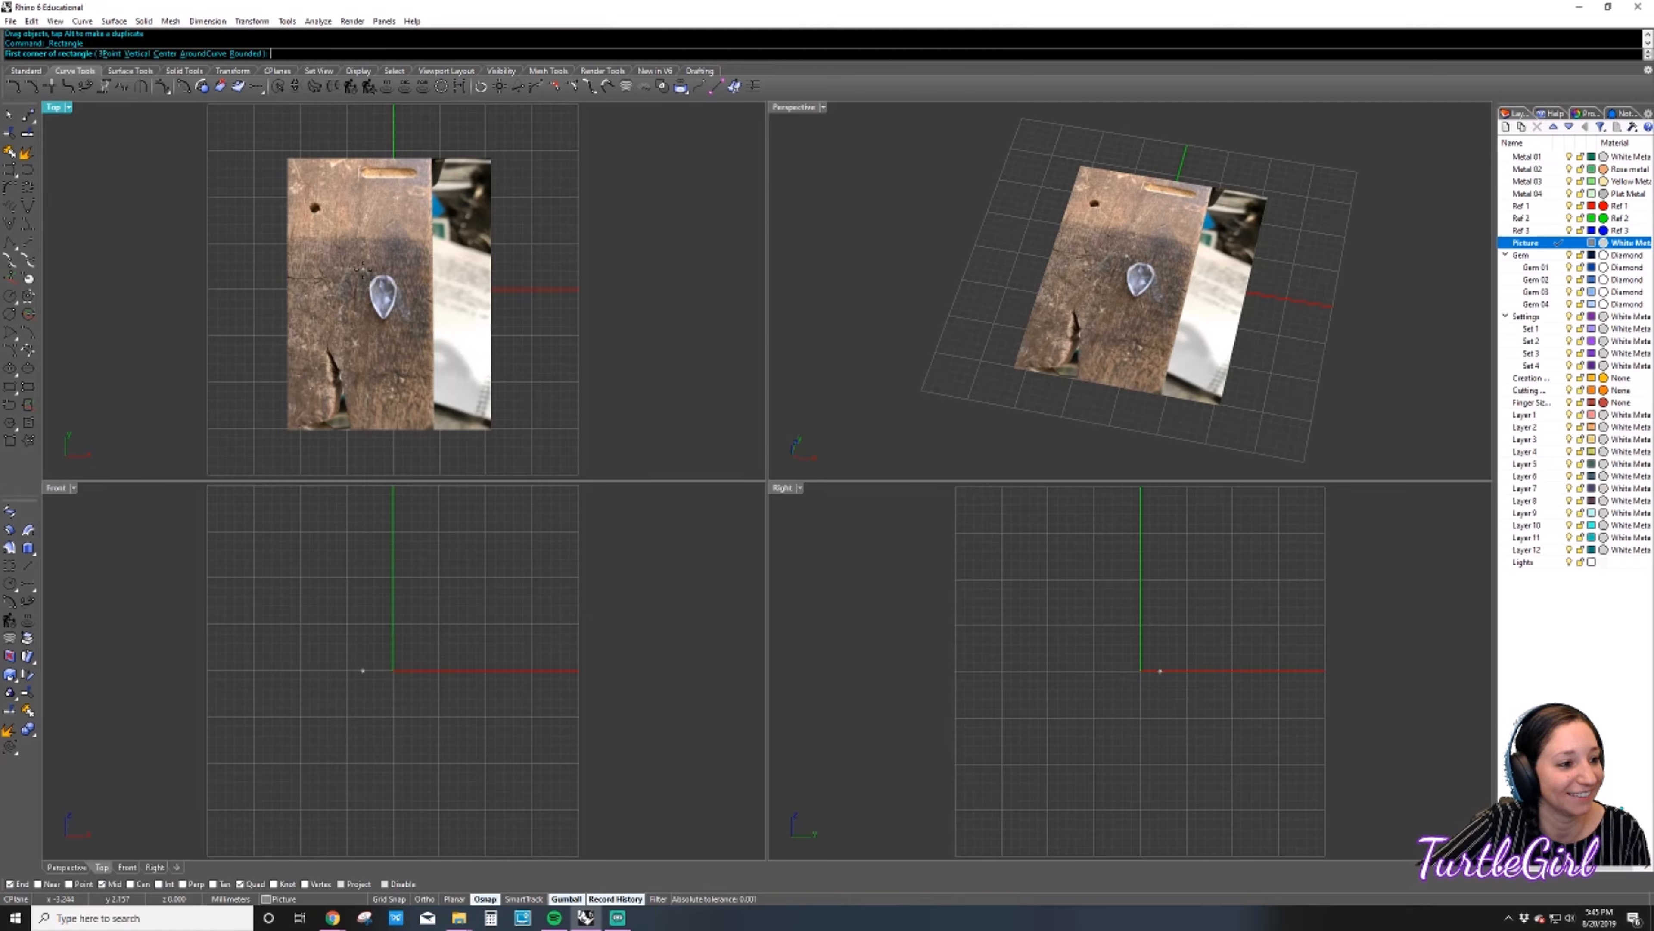
click(363, 268)
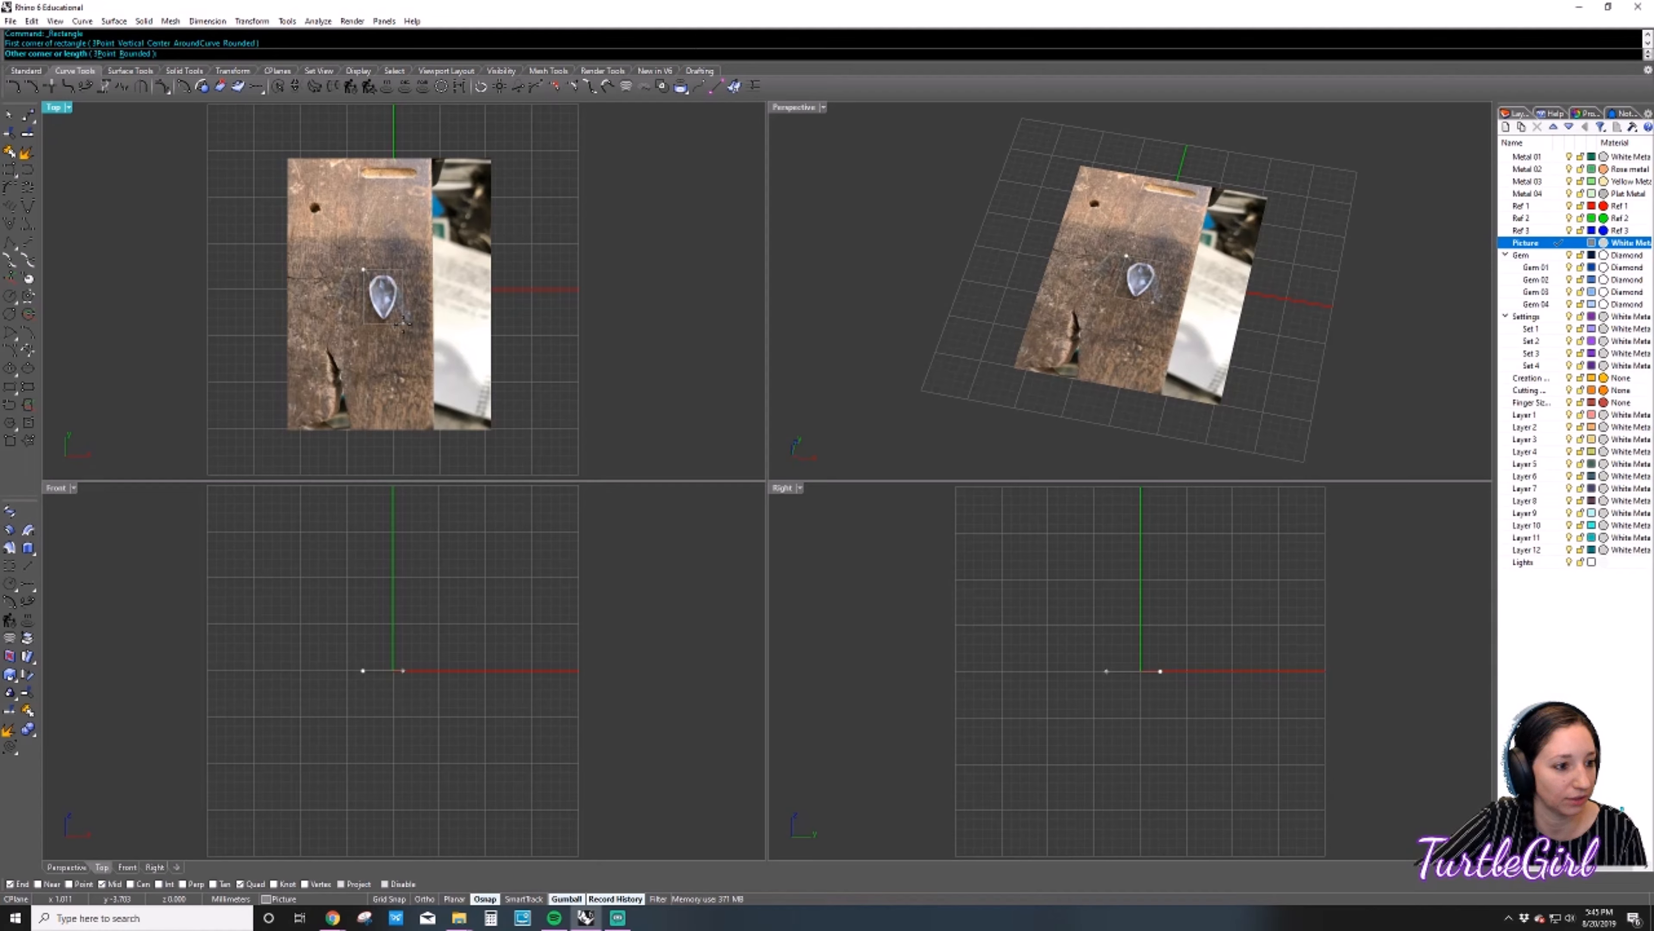
click(400, 322)
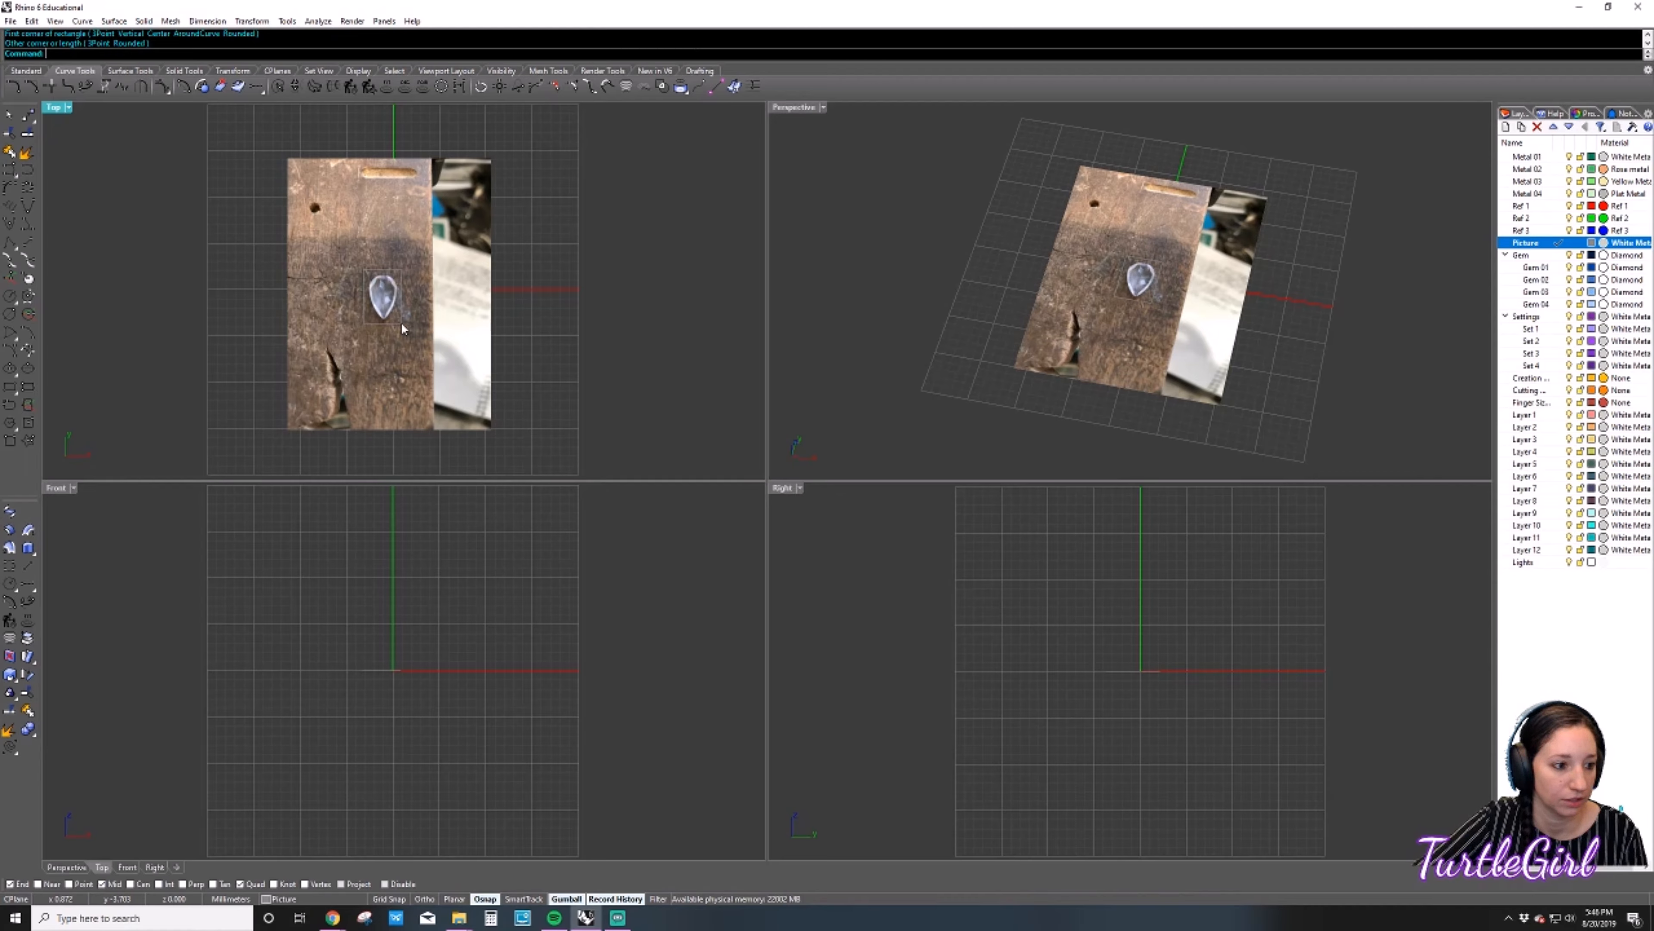
Trim away the picture outside the rectangle around the gem and delete the rectangle.
click(402, 311)
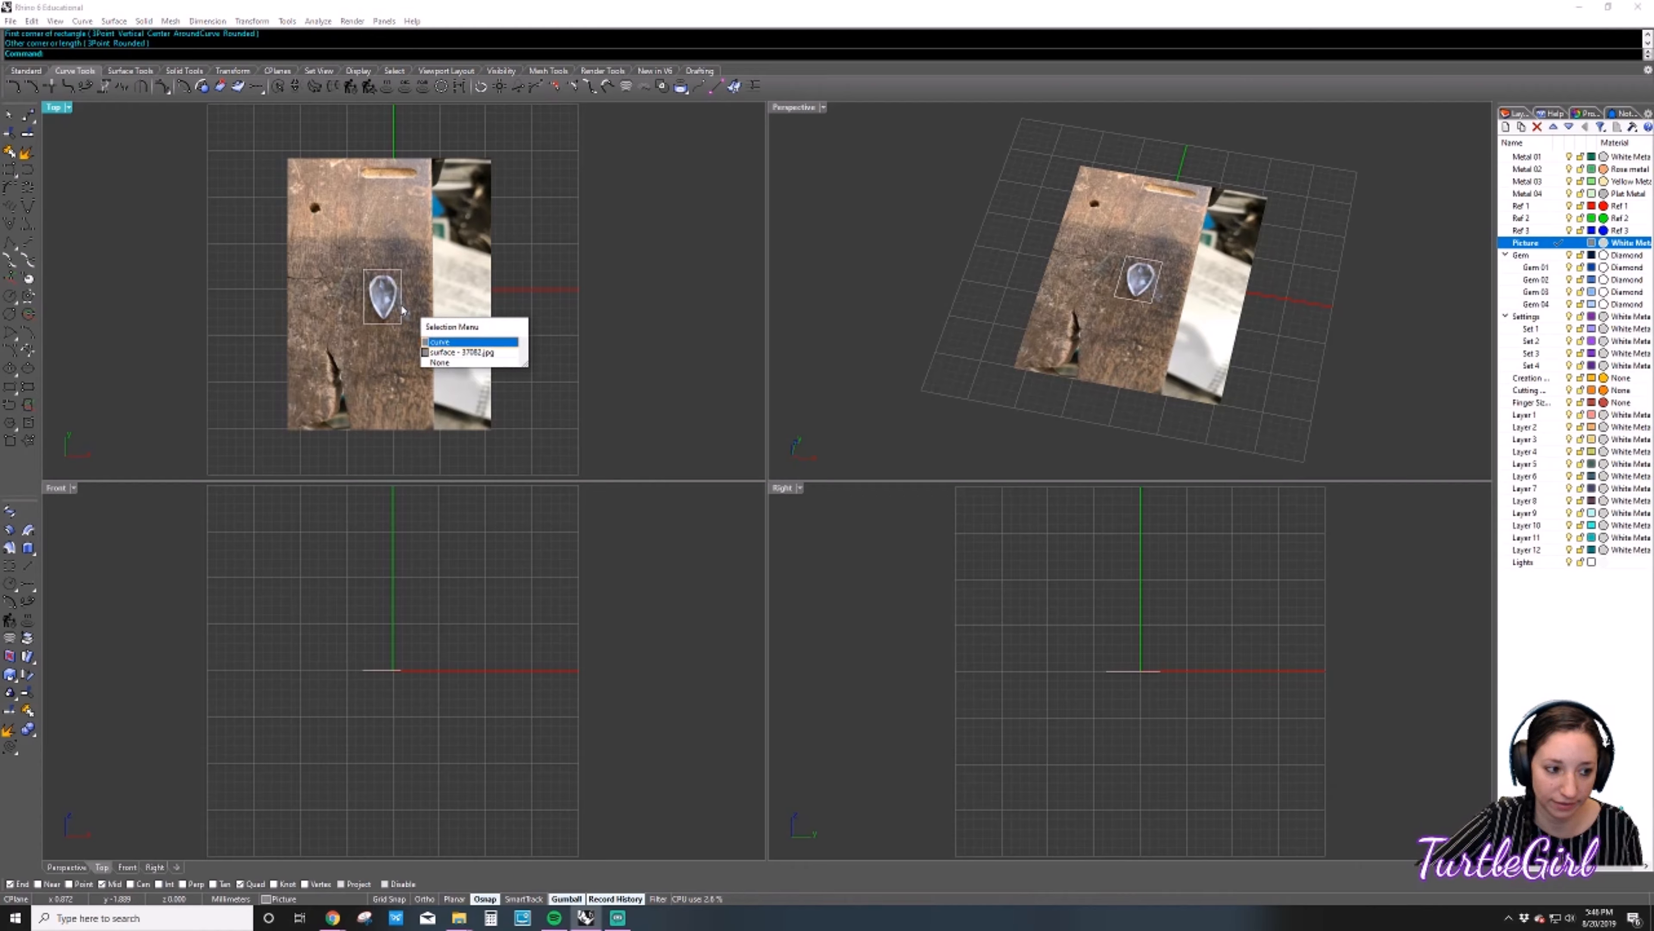
key(Return)
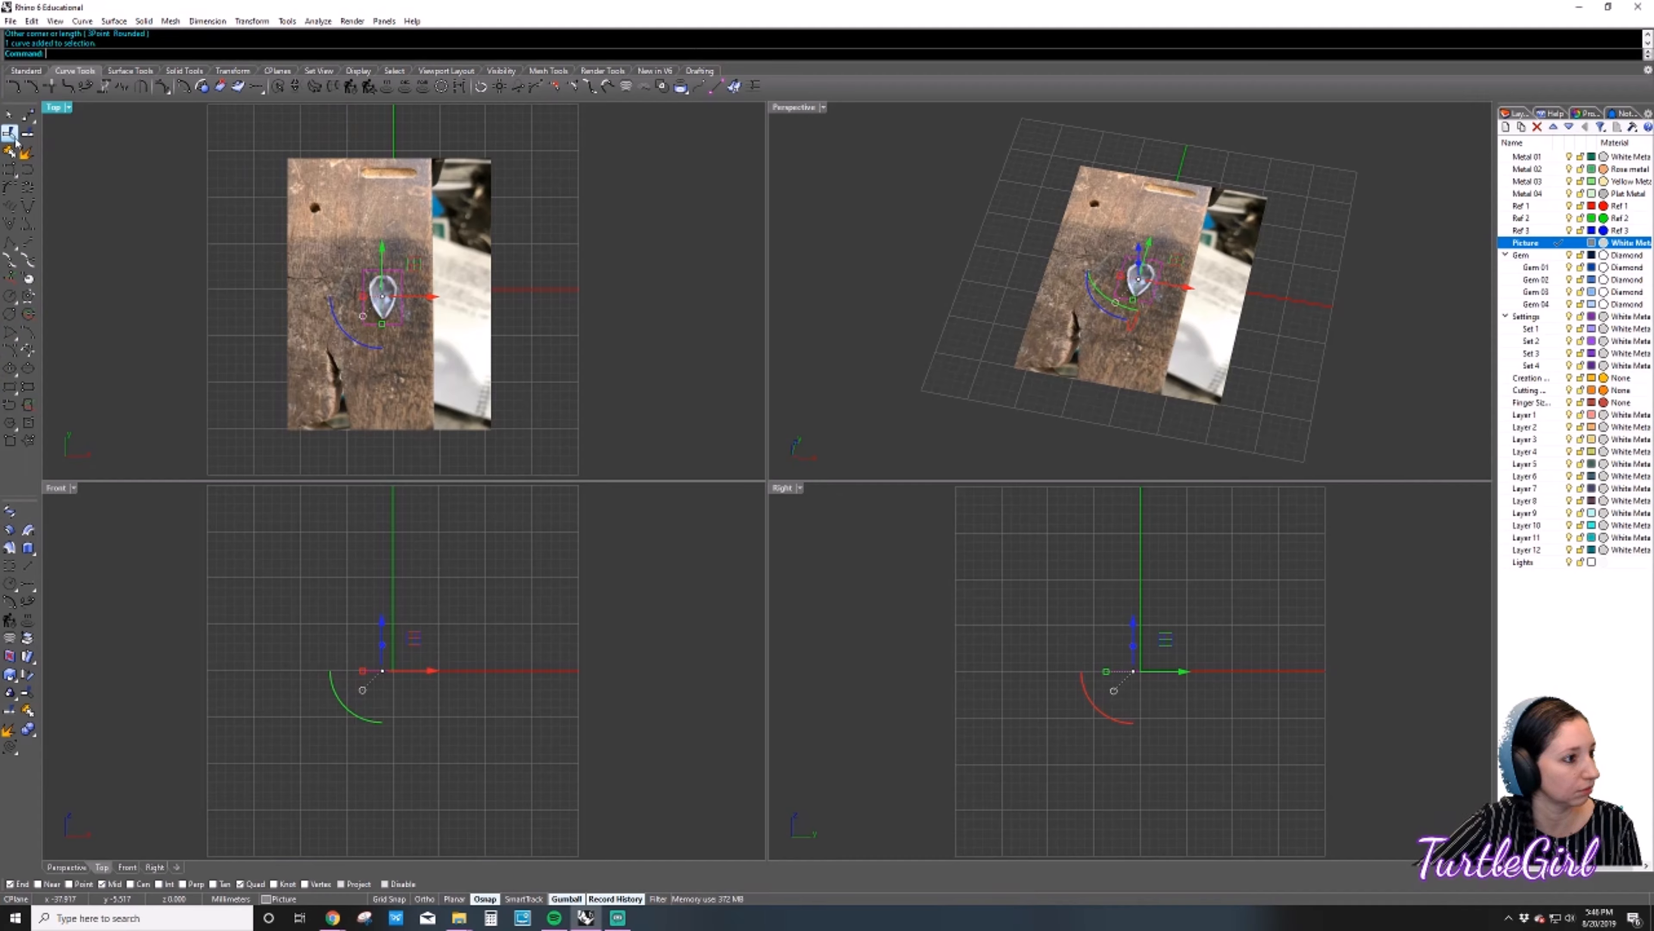
click(25, 135)
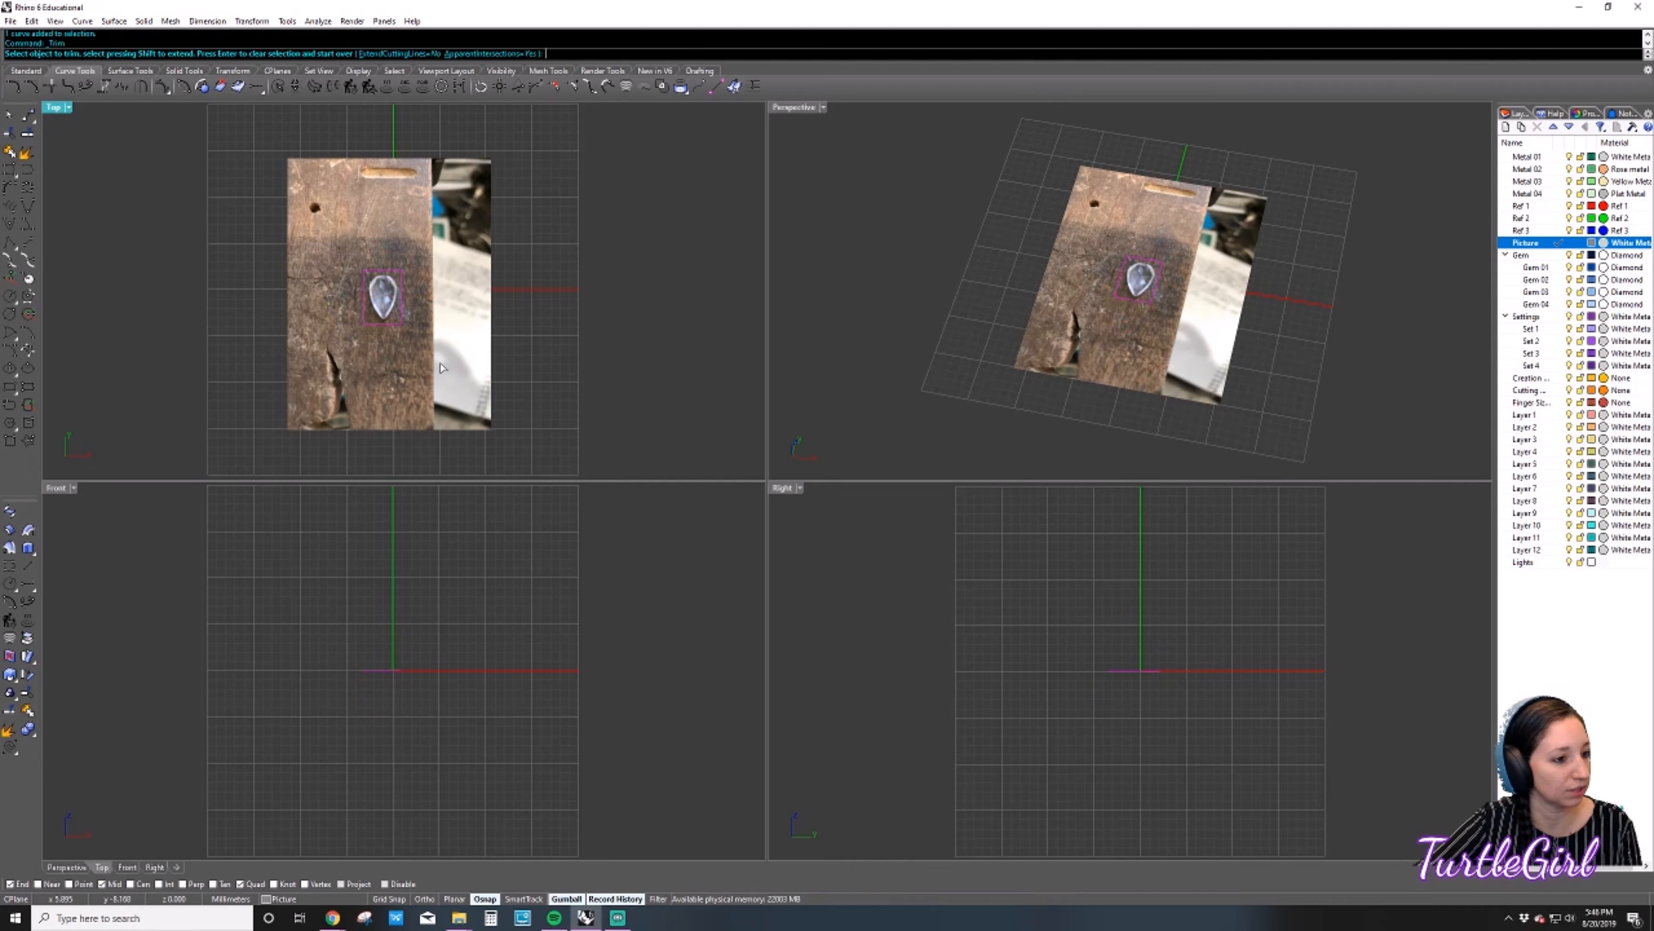
click(445, 337)
key(Return)
click(392, 327)
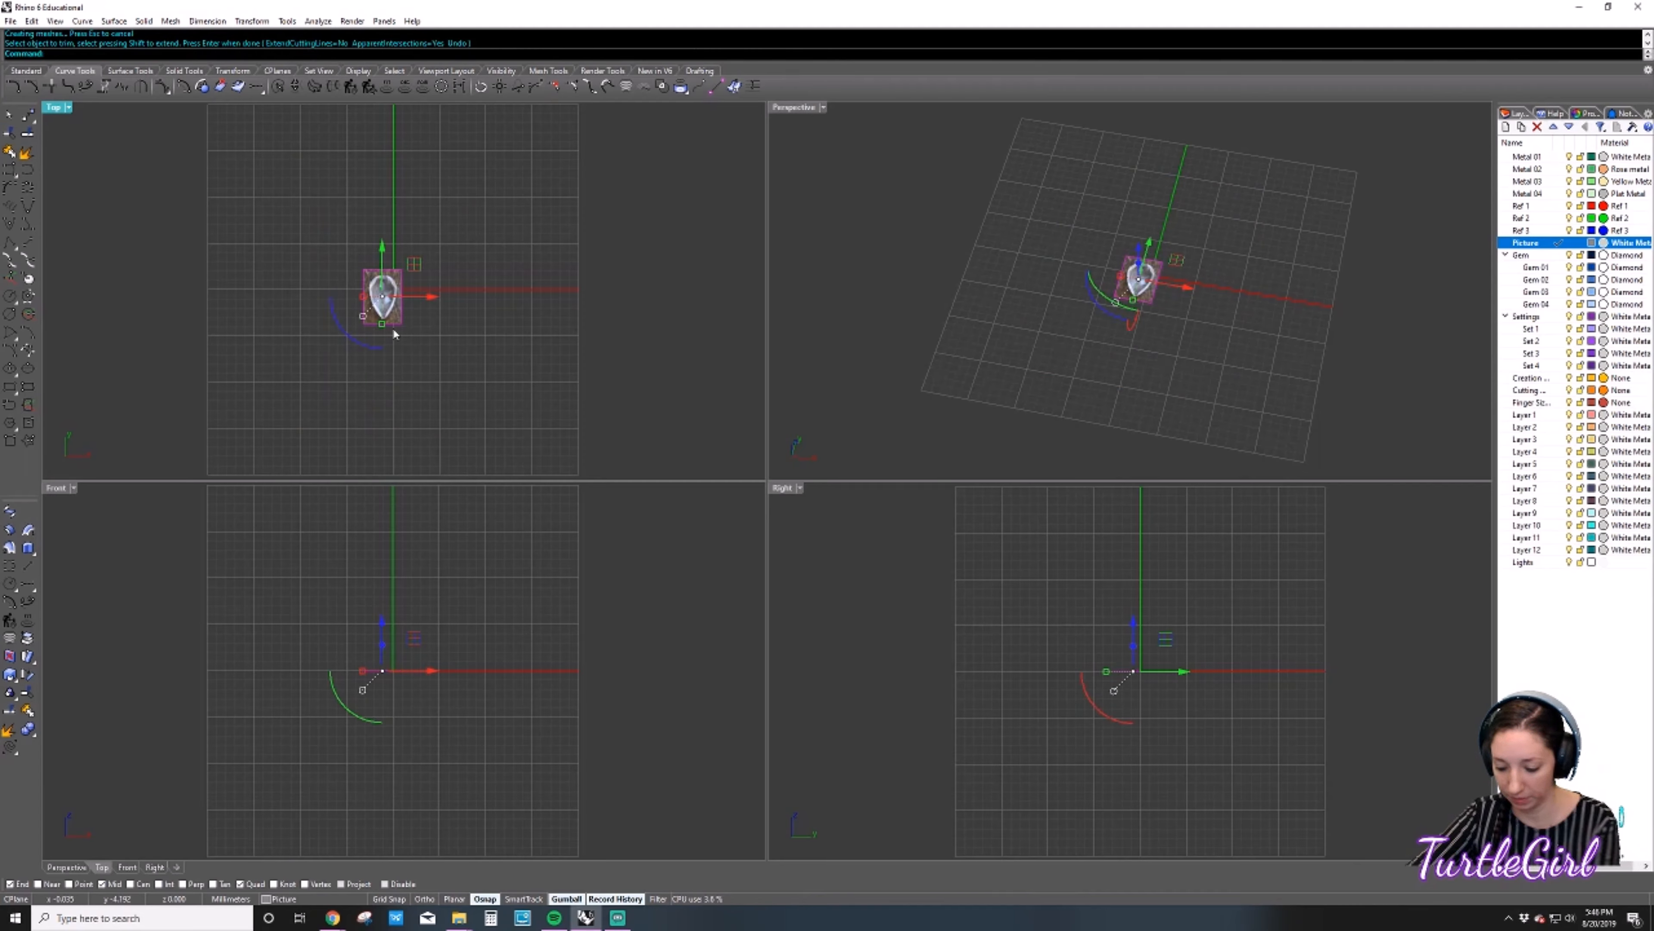
key(Delete)
Move the cropped gem picture away from the origin, just above the positive X axis in the Top view.
scroll(424, 323, up, 5)
scroll(482, 339, up, 1)
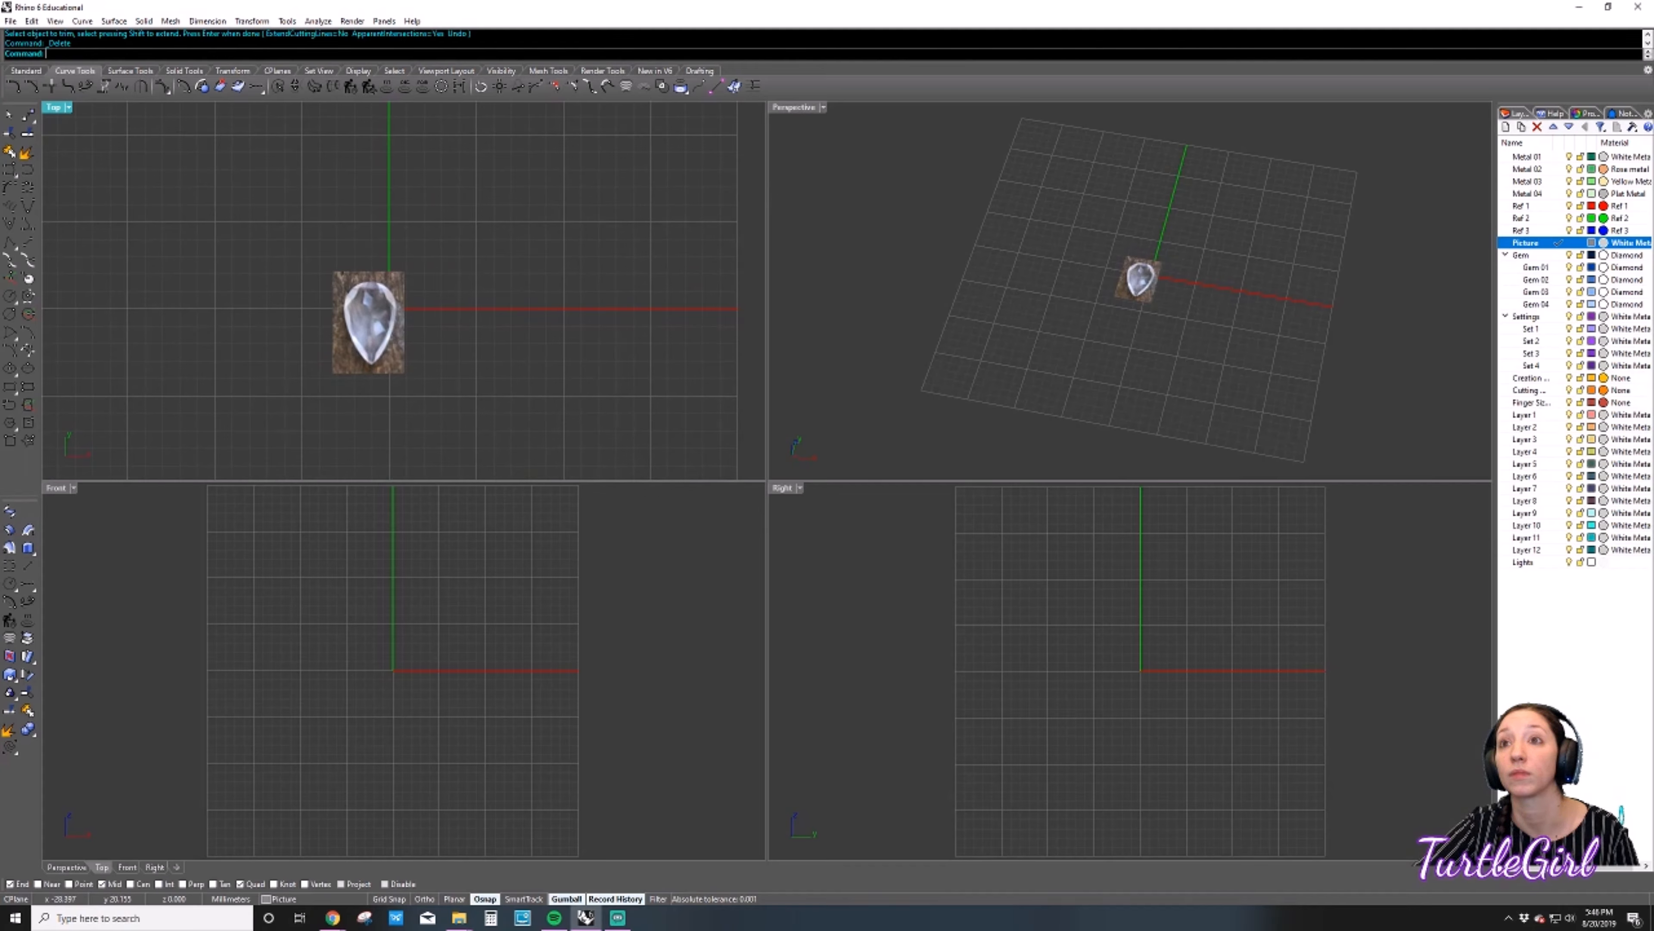
key(alt+Tab)
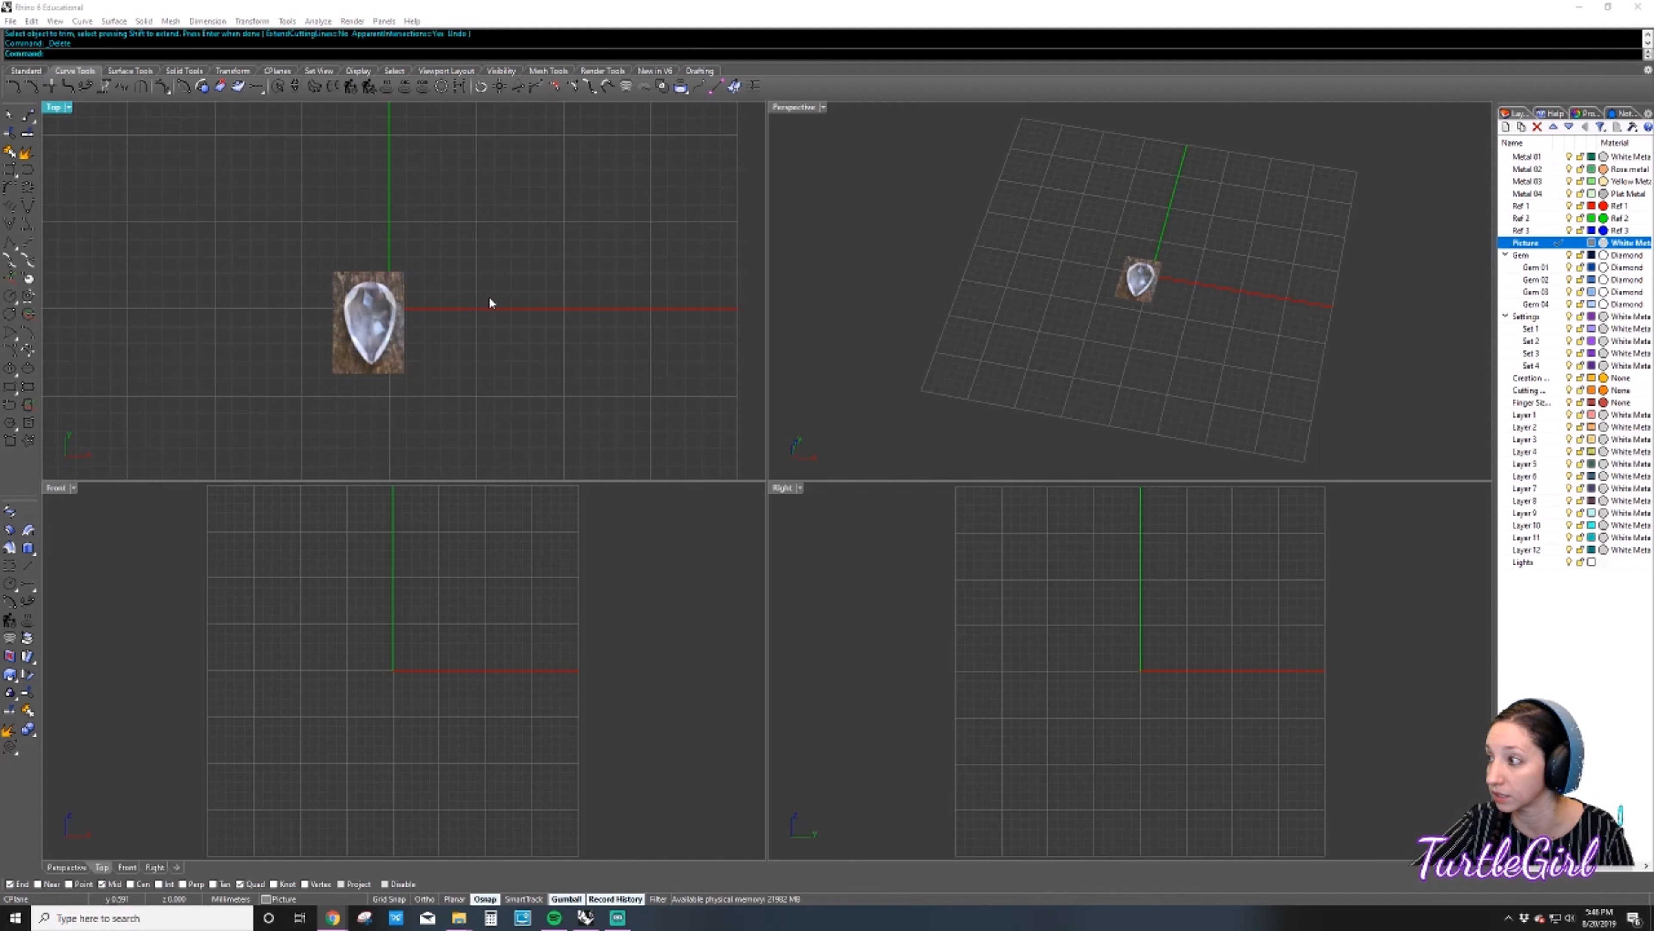
drag(401, 316, 610, 228)
click(246, 275)
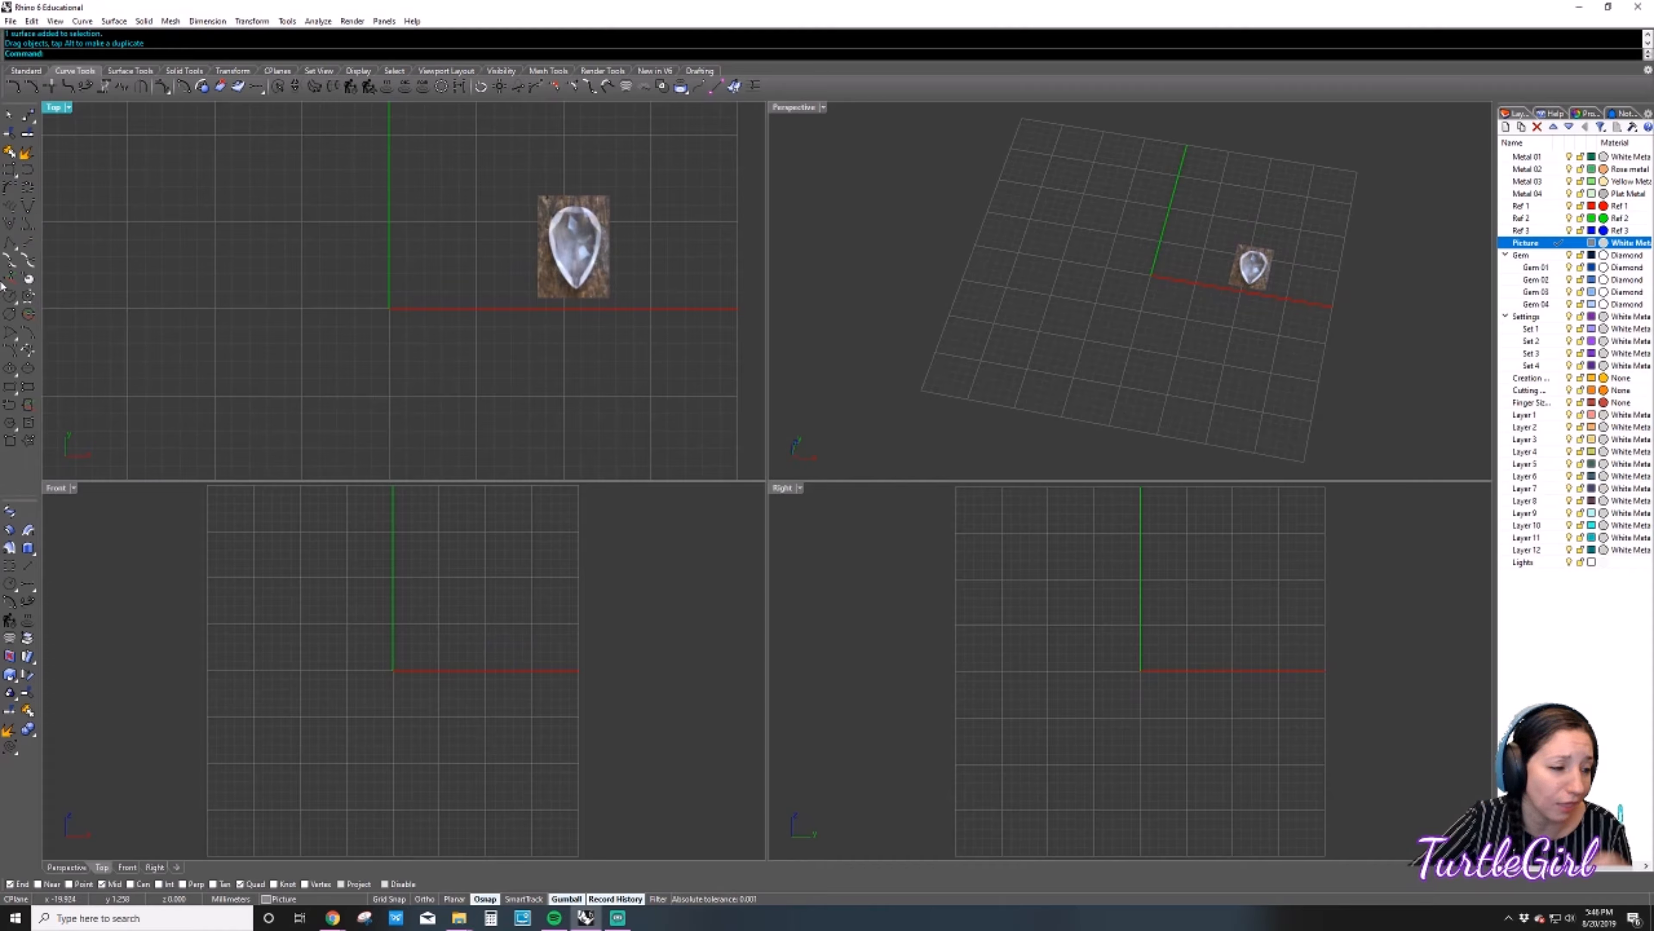
On layer Ref 1, draw a horizontal line extending 4 mm to both sides of its midpoint at 0,0.
click(28, 244)
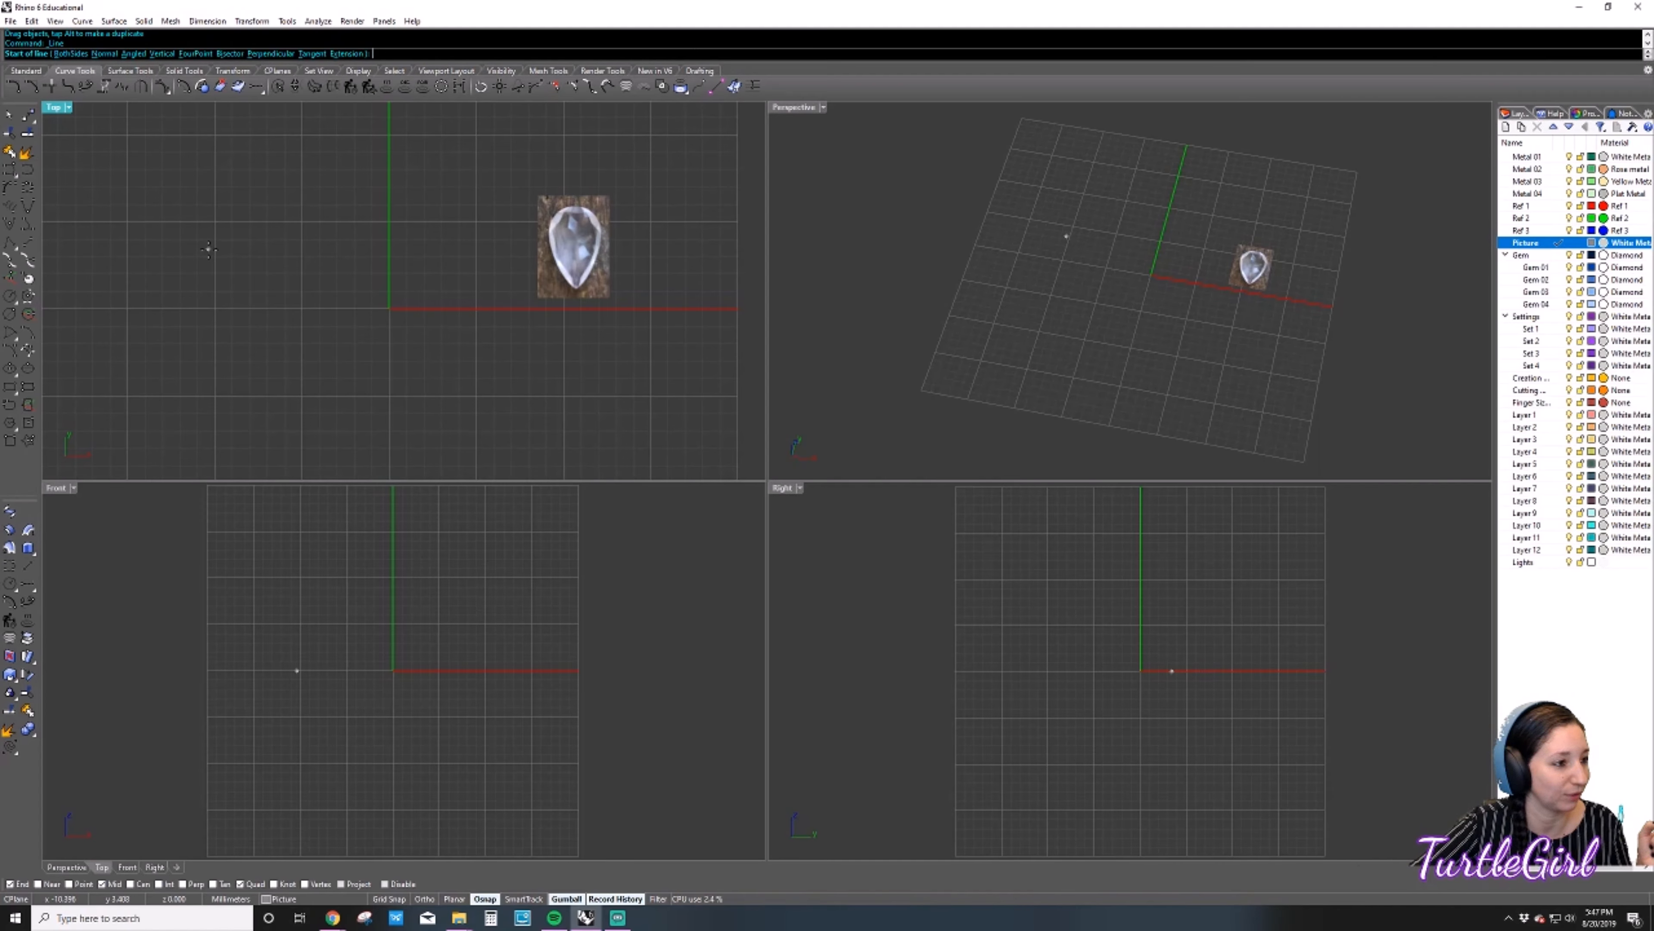
click(78, 56)
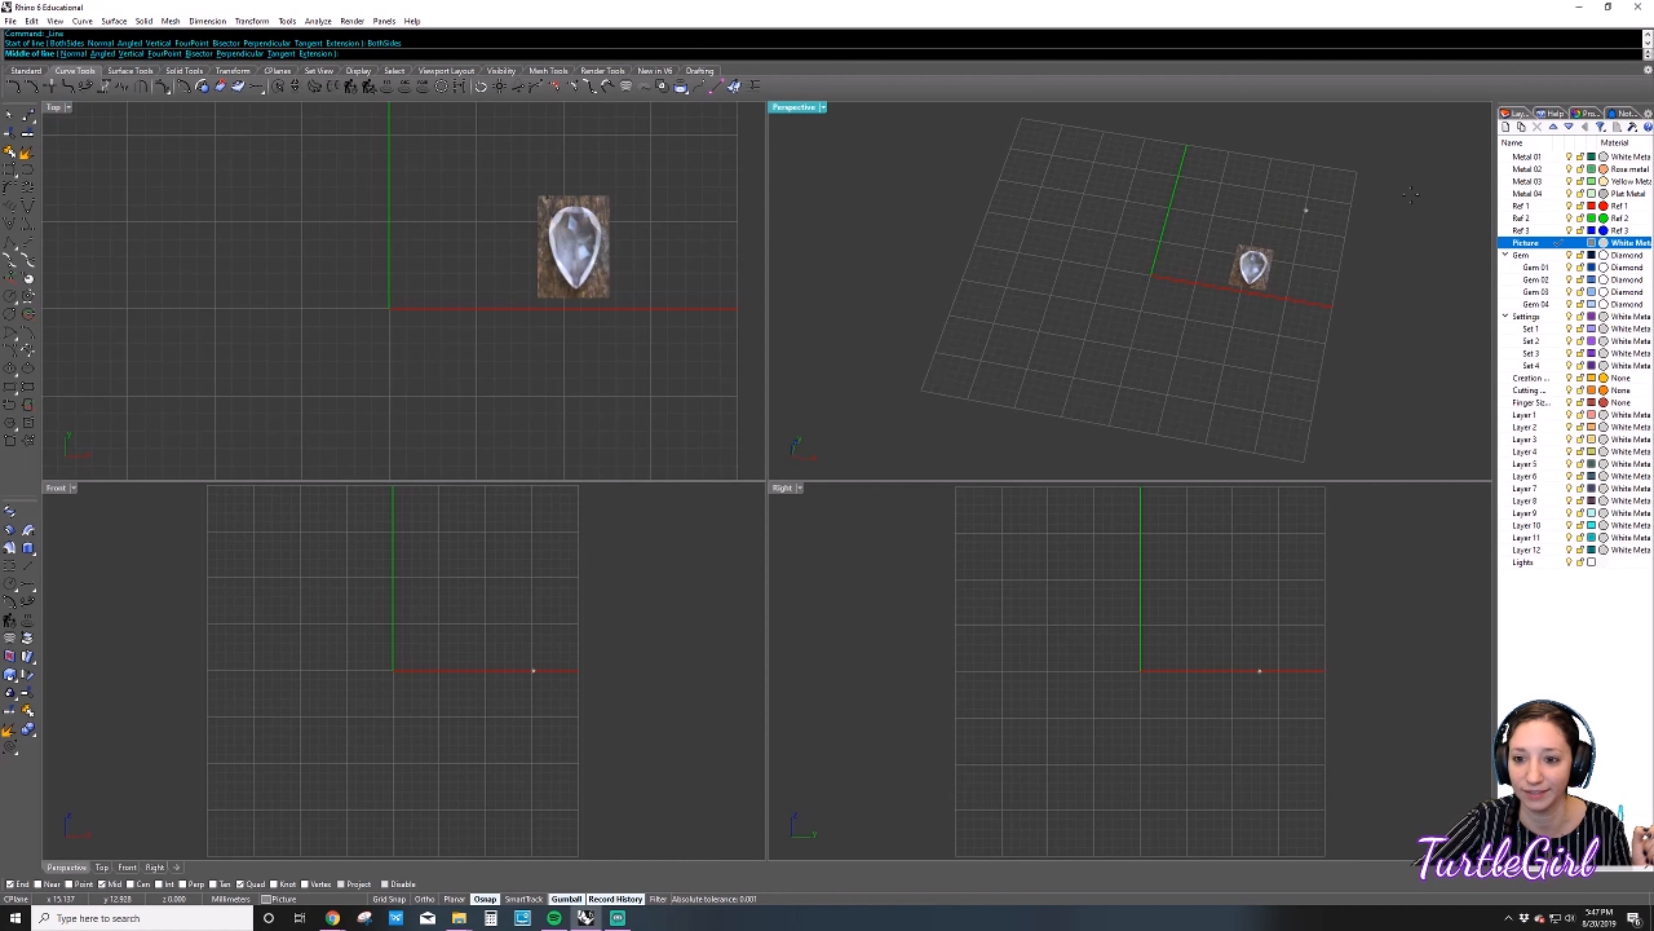
click(1559, 206)
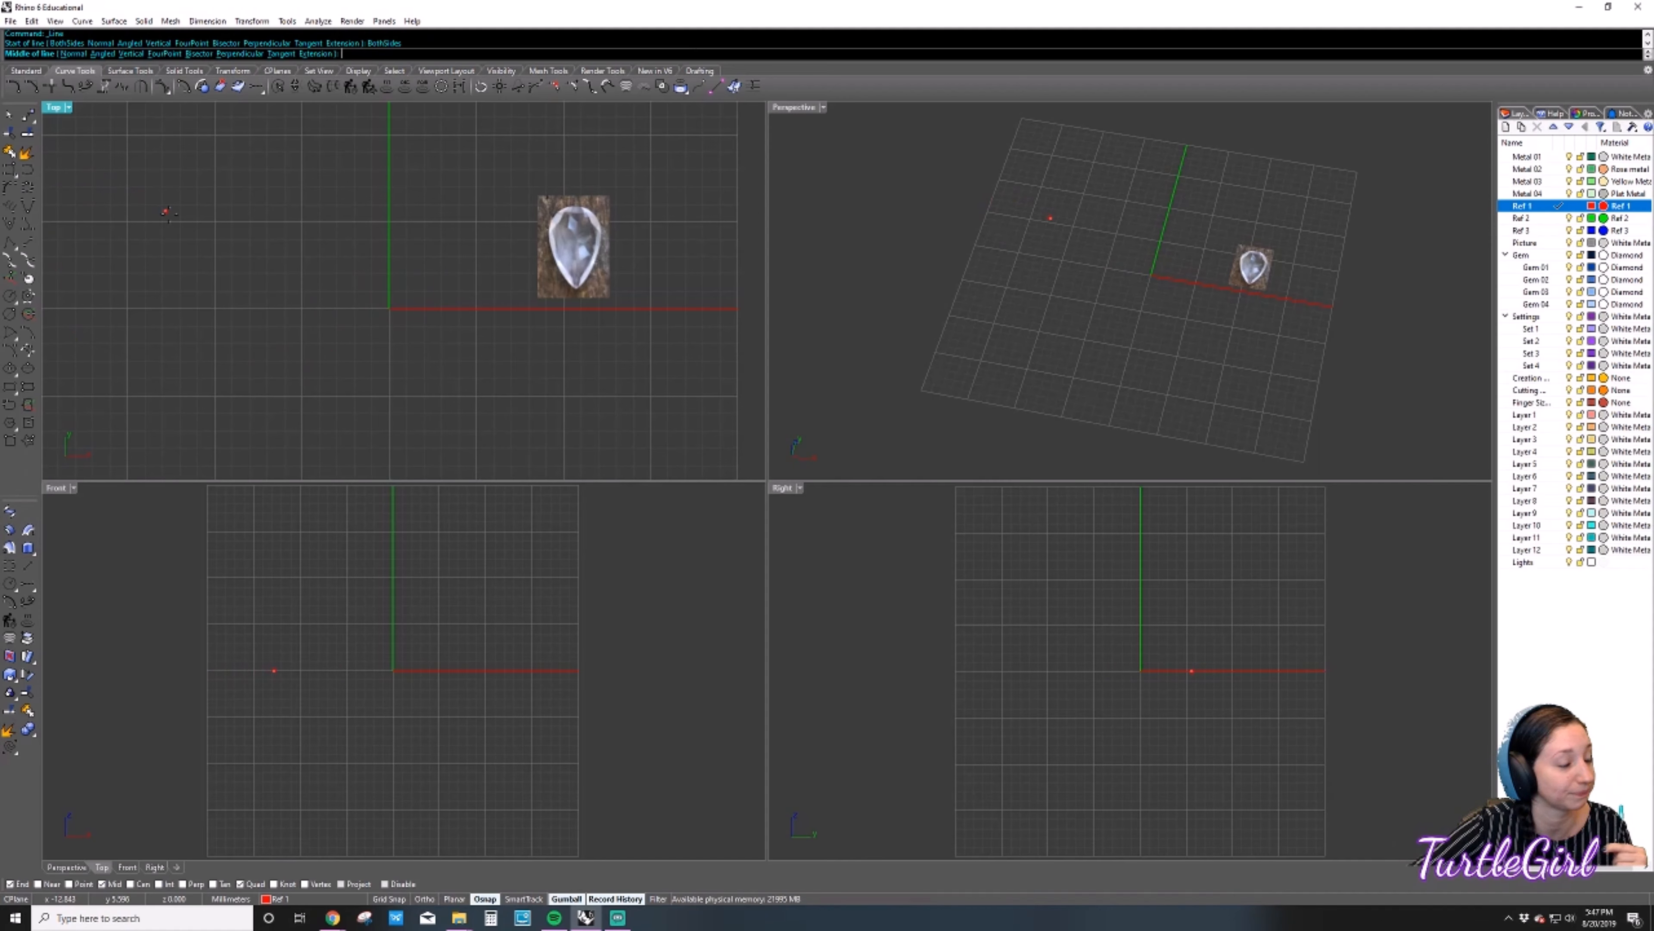
text(0,0)
key(Return)
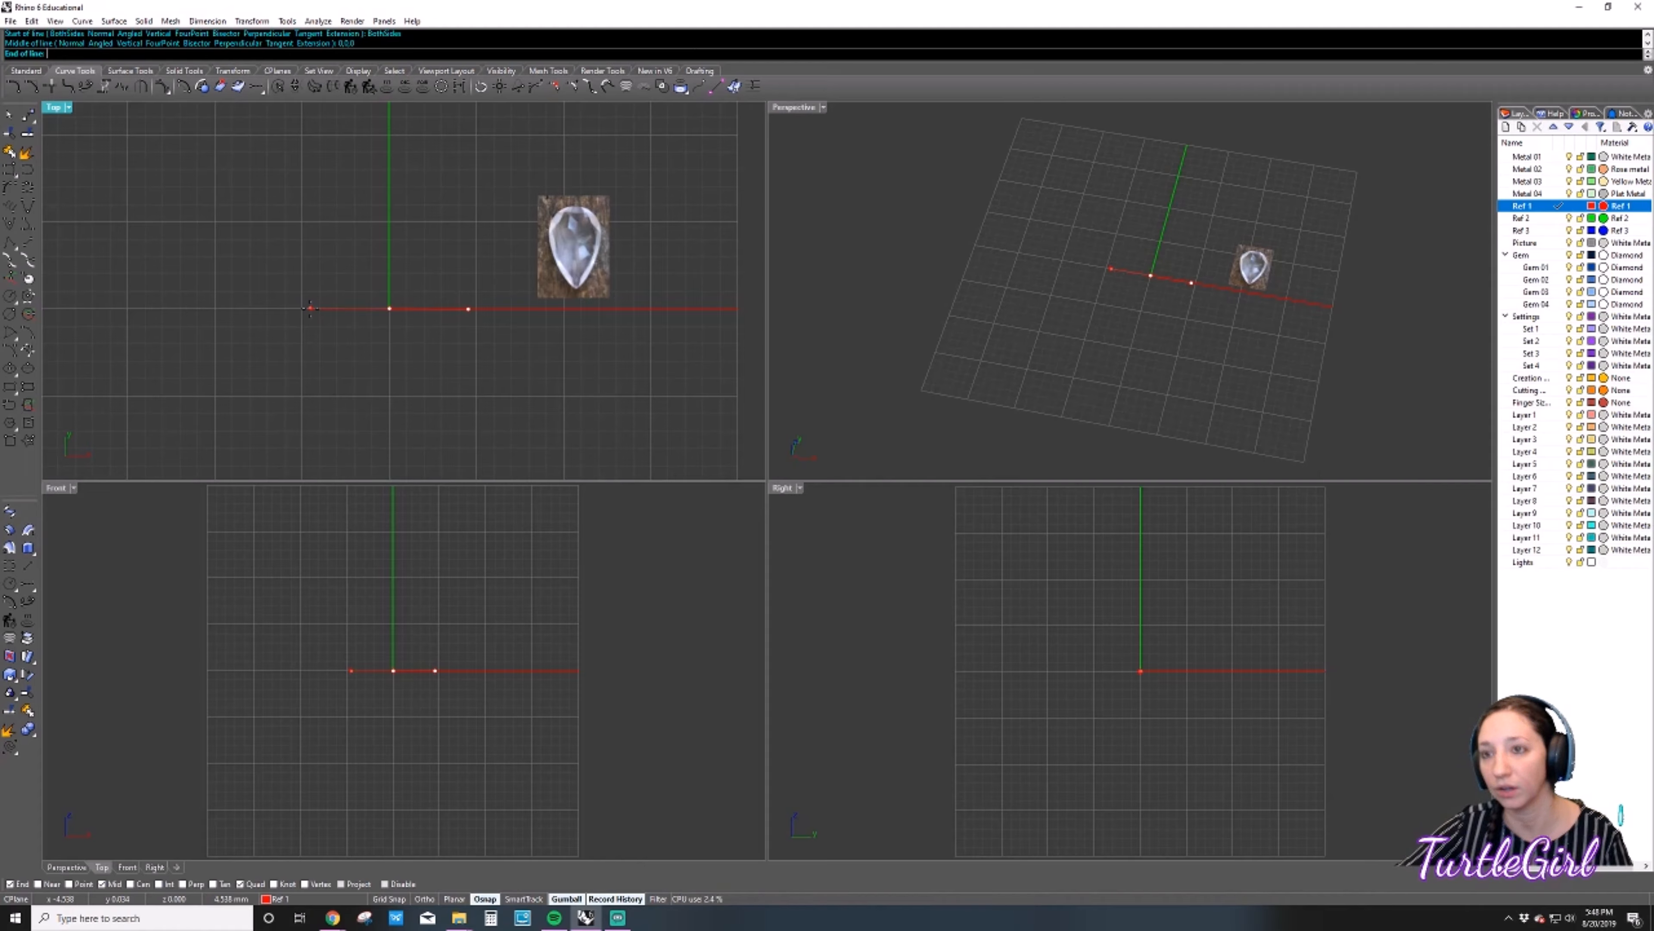
key(Return)
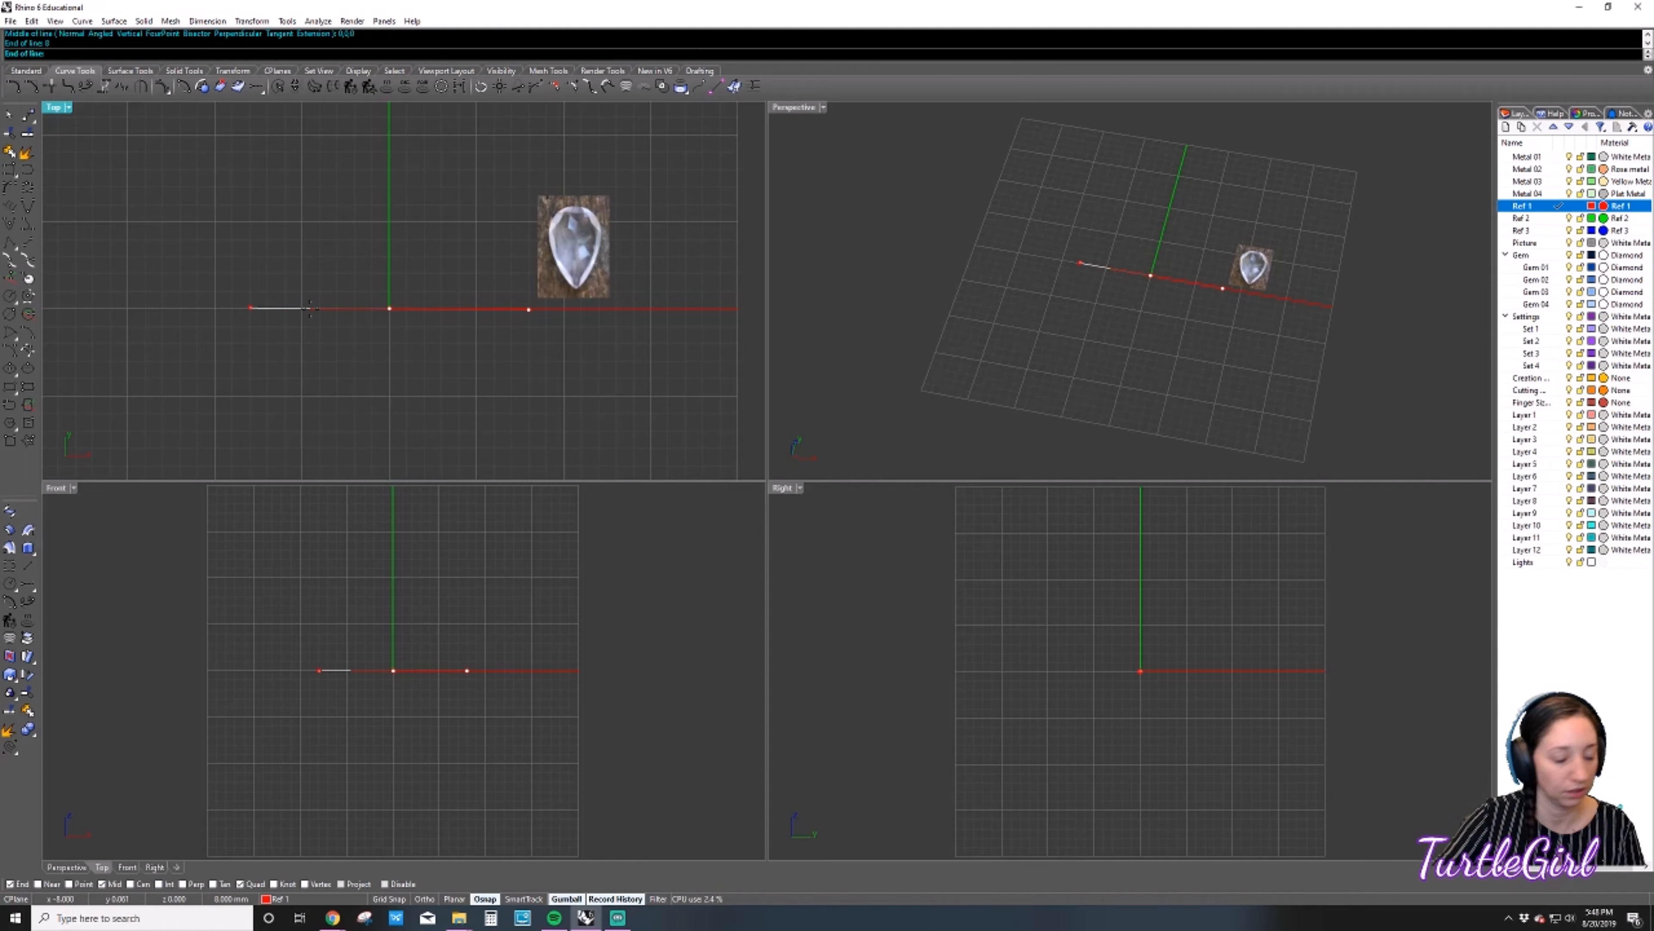
text(4)
key(Return)
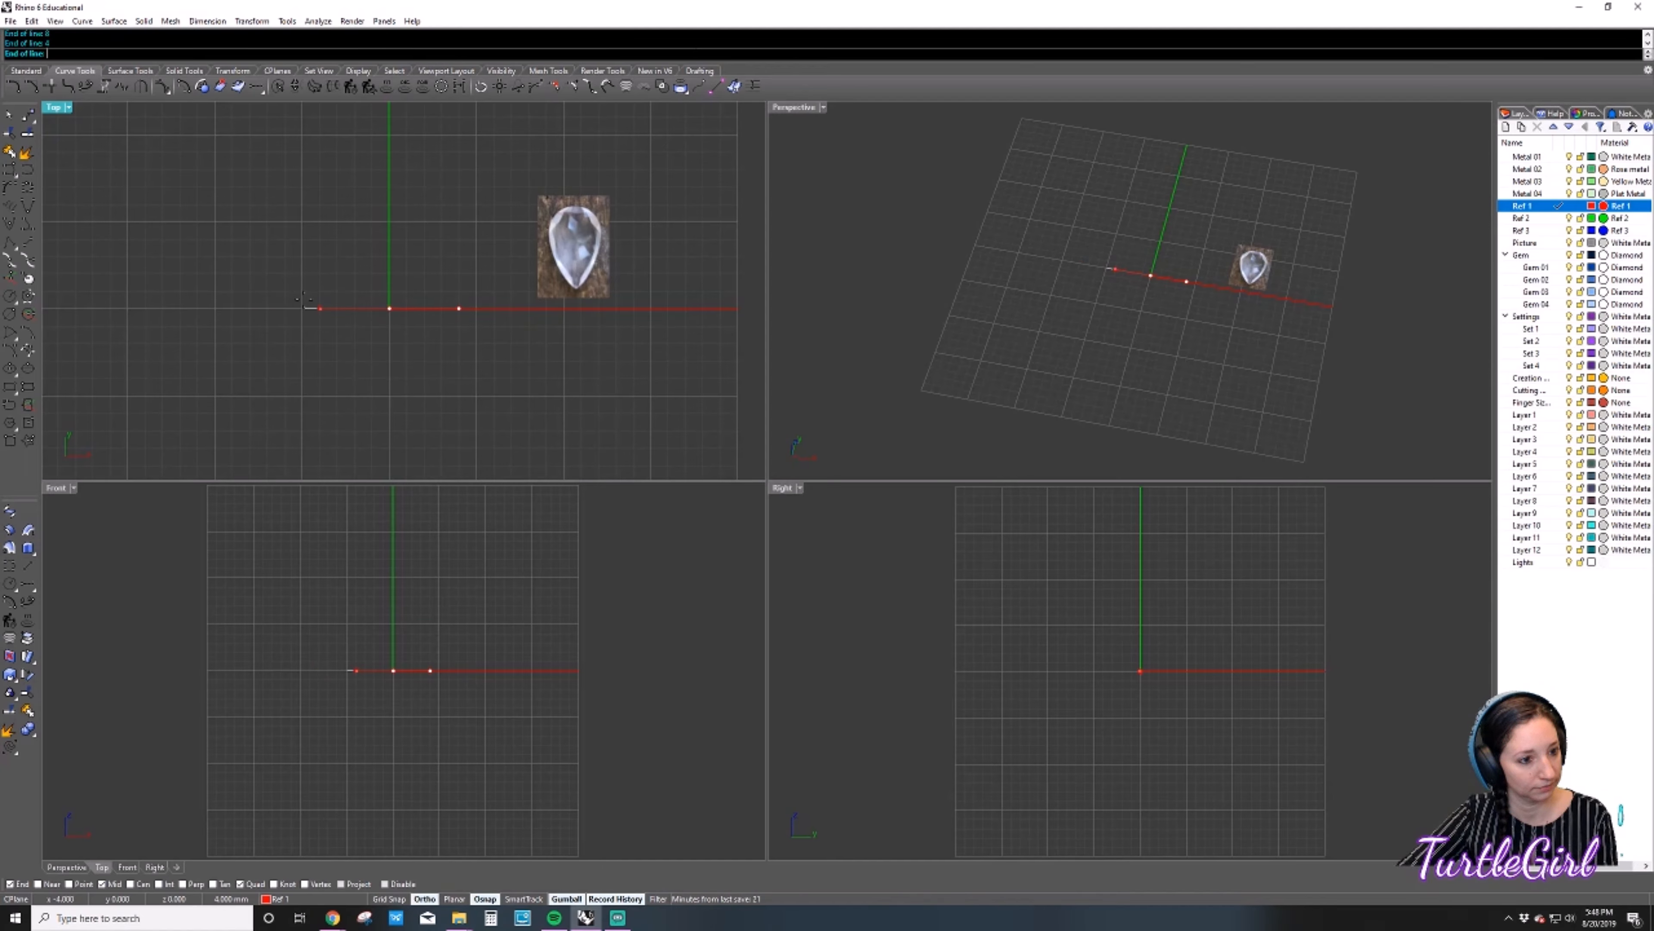
key(Escape)
Draw a 12.6 mm vertical line straight down from the origin and move the horizontal line partway down along it.
key(Return)
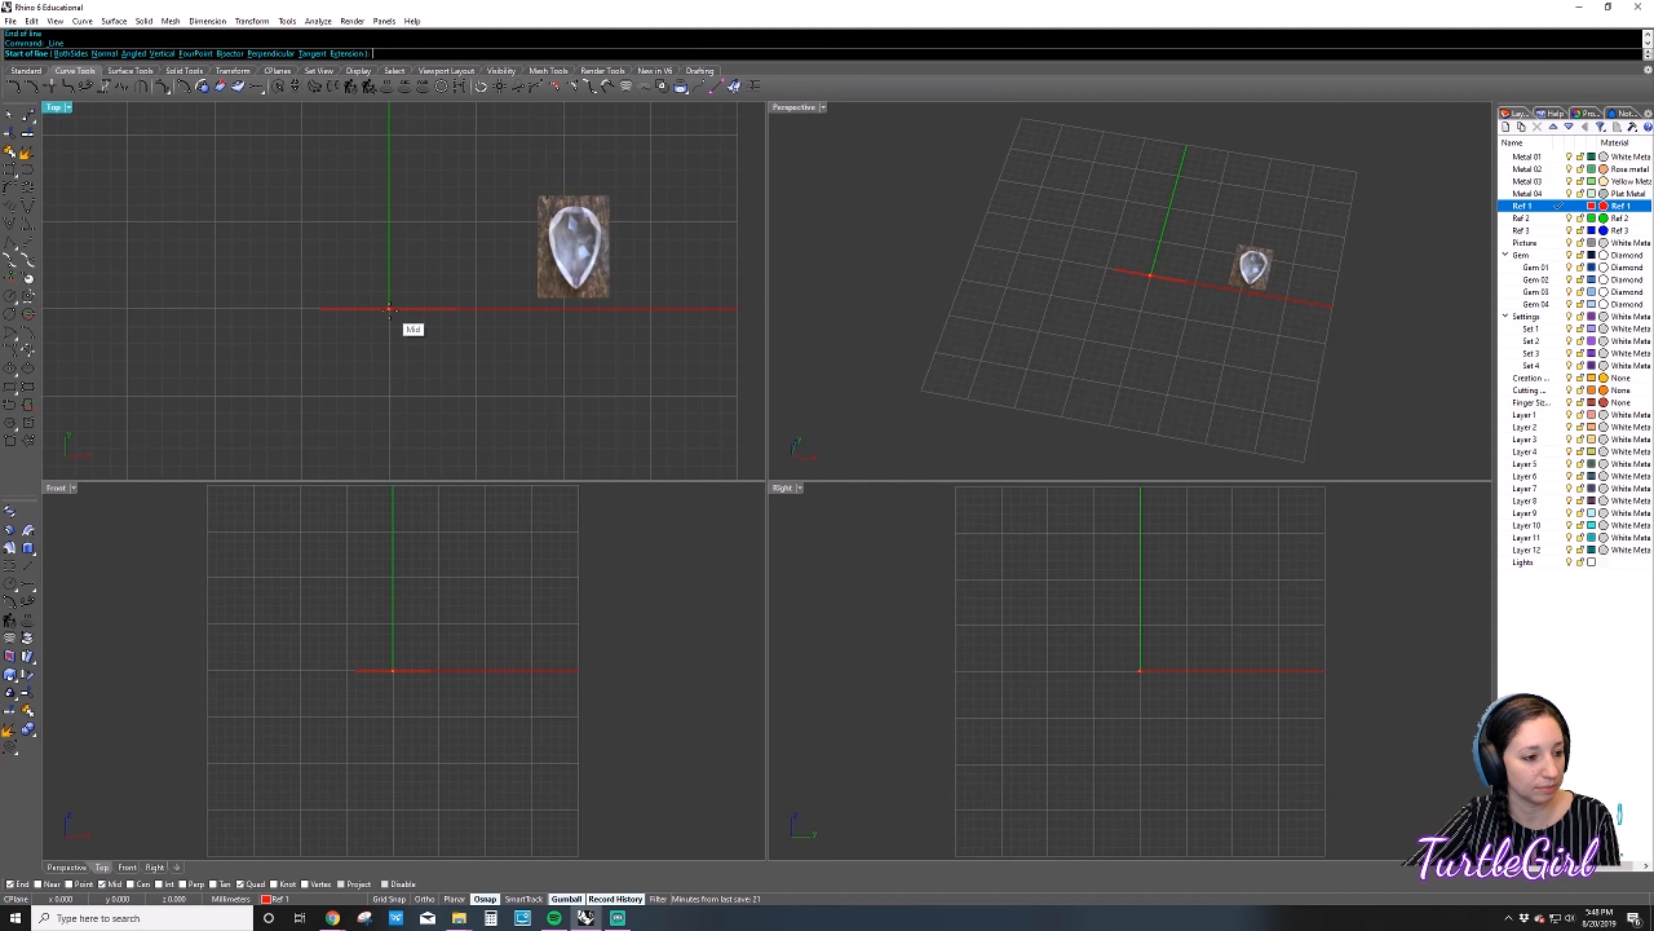
click(390, 312)
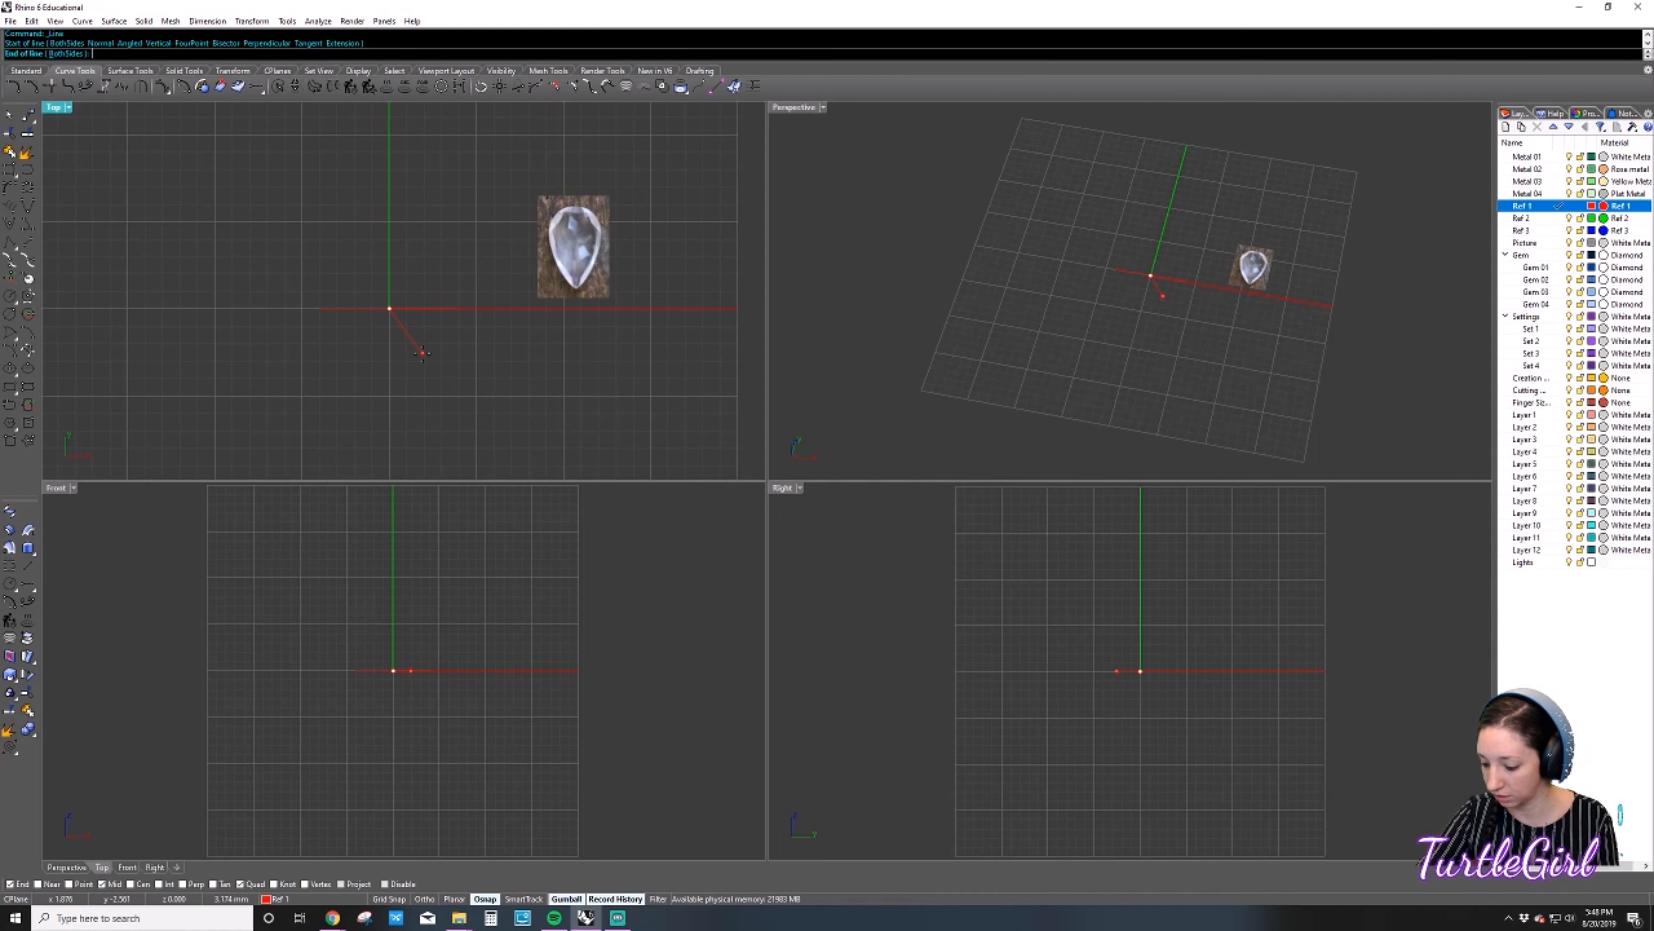
text(12)
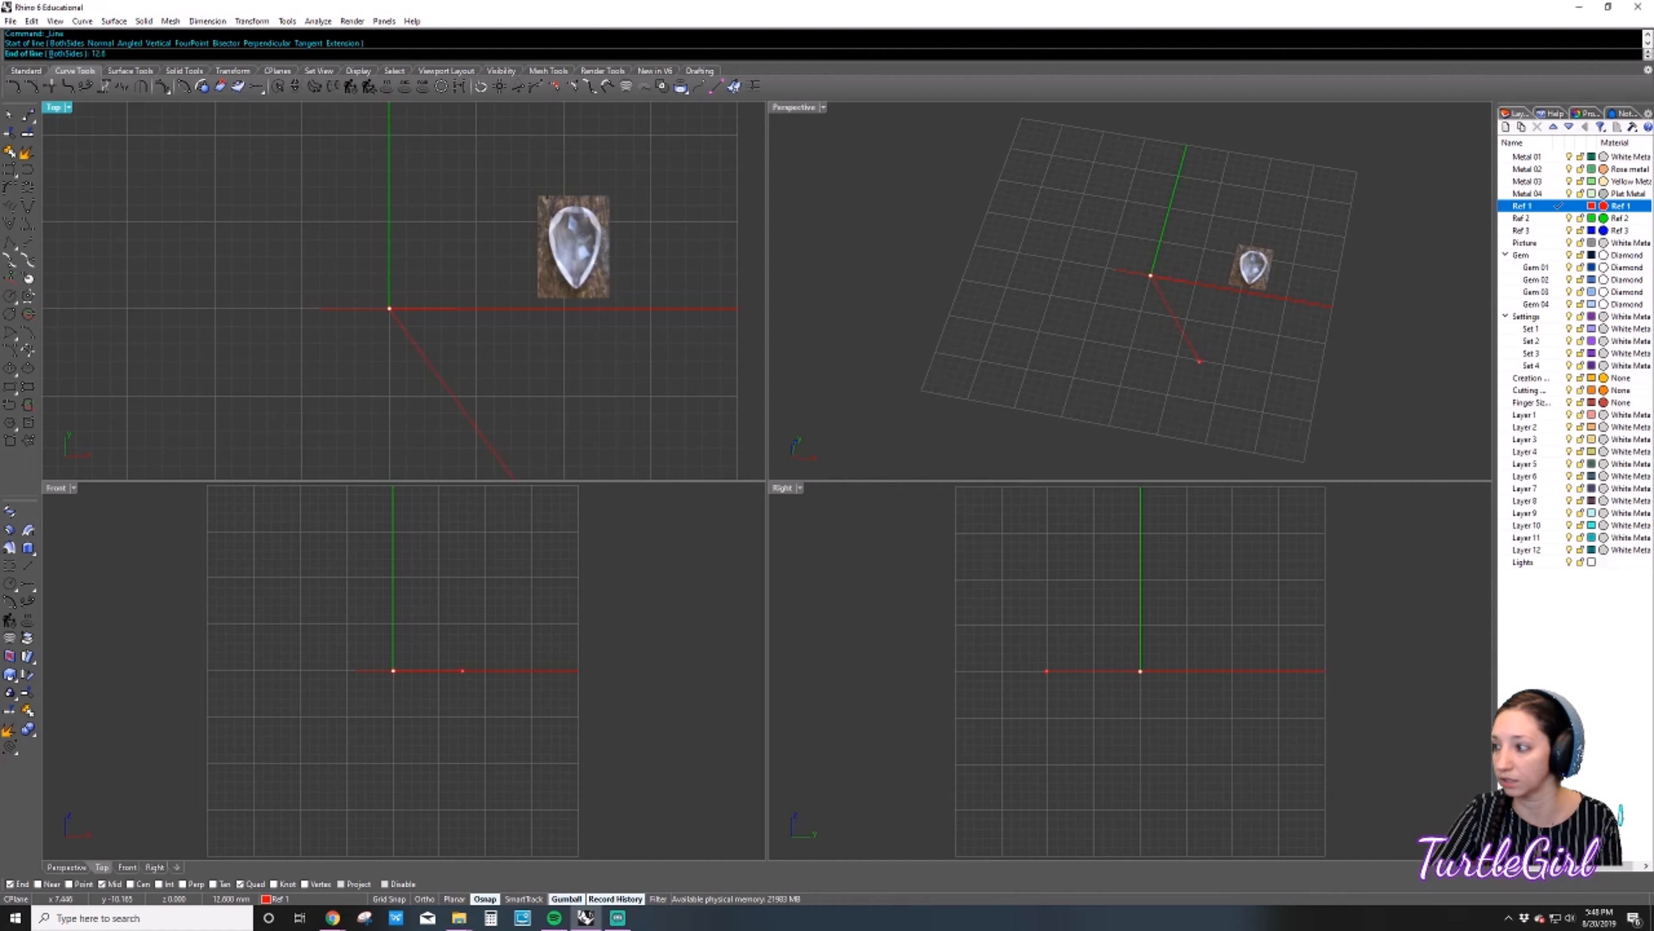
key(Return)
scroll(414, 354, down, 4)
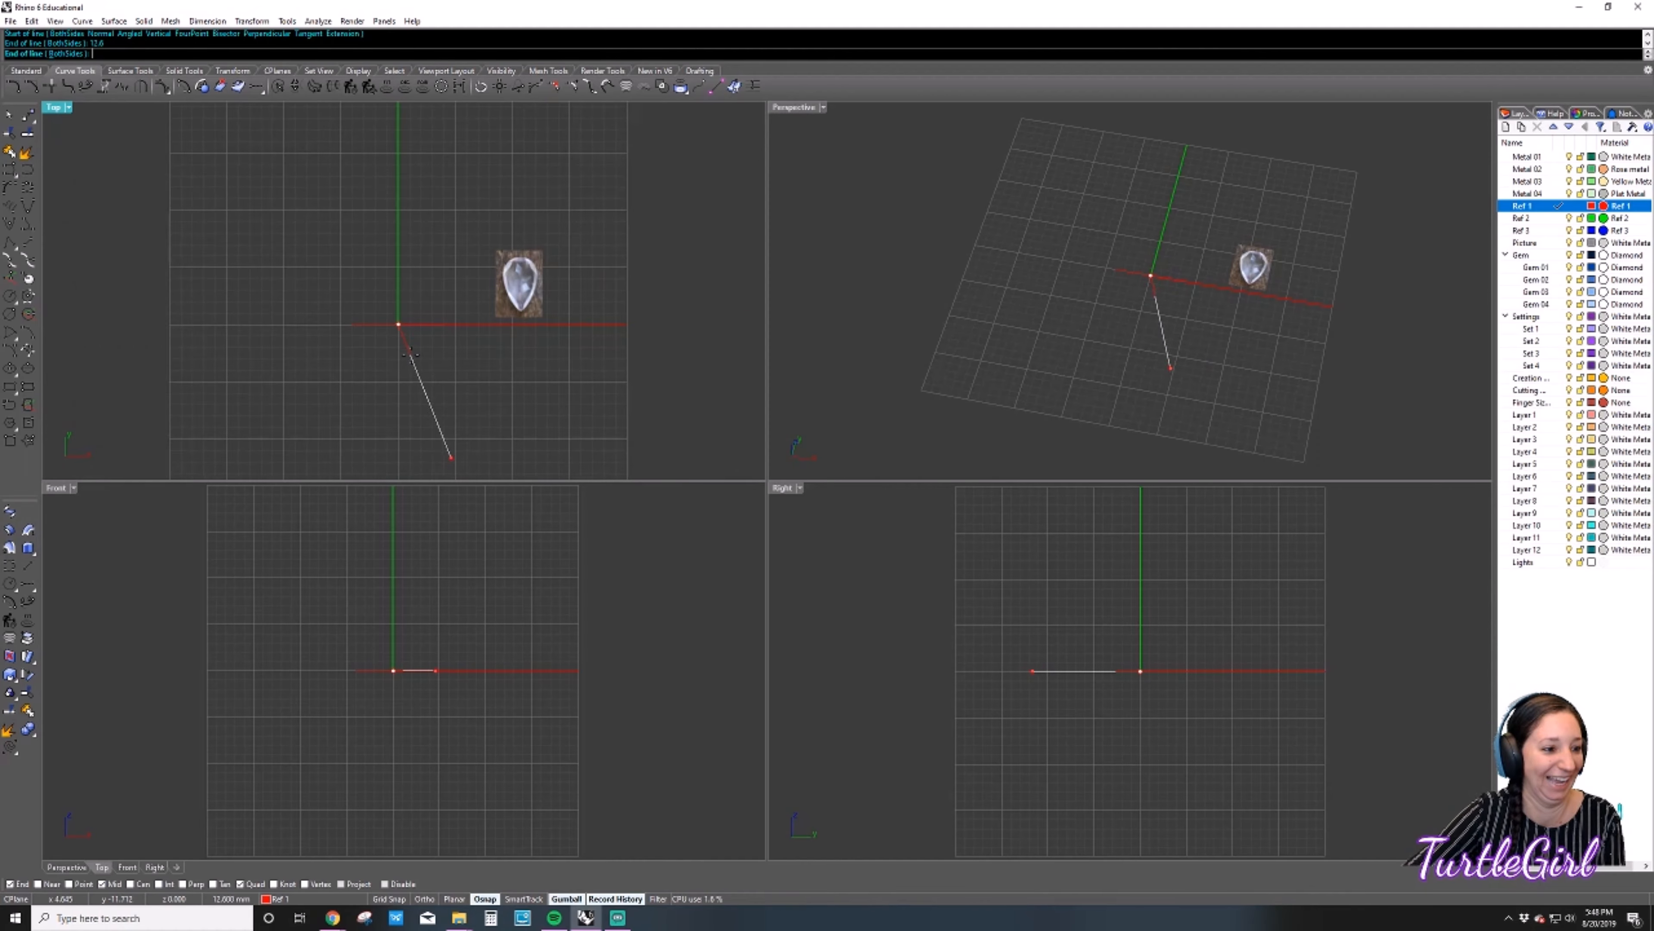
shift+click(406, 354)
drag(398, 276, 398, 318)
Move the gem picture onto the crossed reference lines and scale it up uniformly towards the size they mark.
click(532, 250)
drag(531, 254, 426, 336)
scroll(411, 380, up, 3)
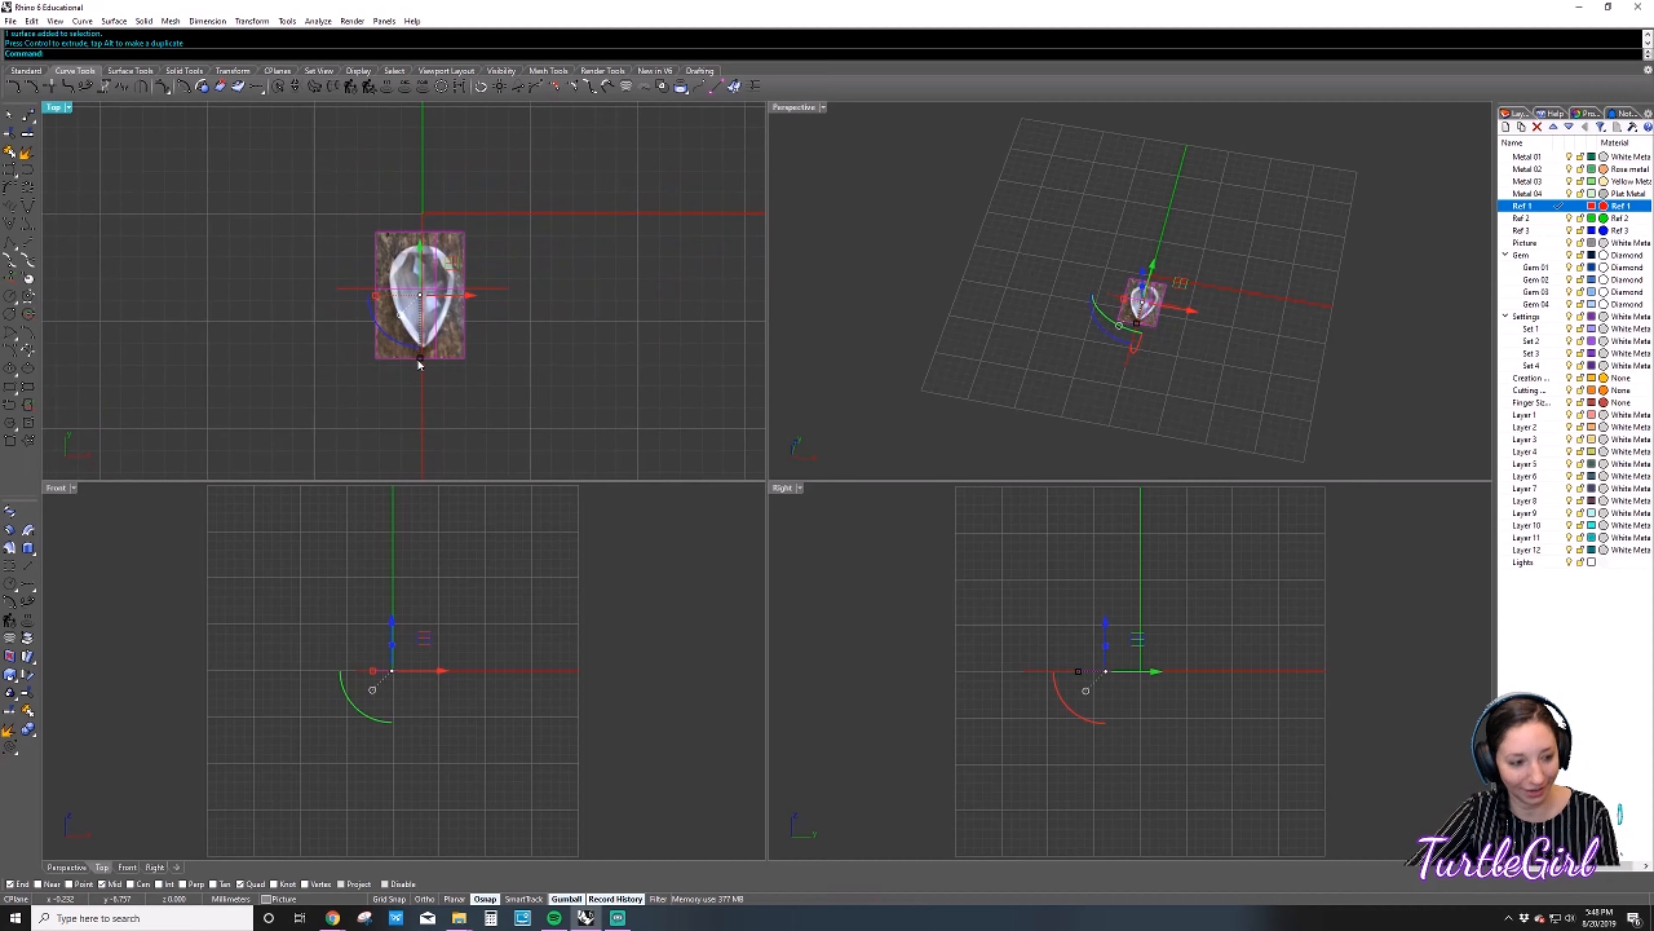
drag(419, 362, 418, 460)
scroll(479, 413, down, 3)
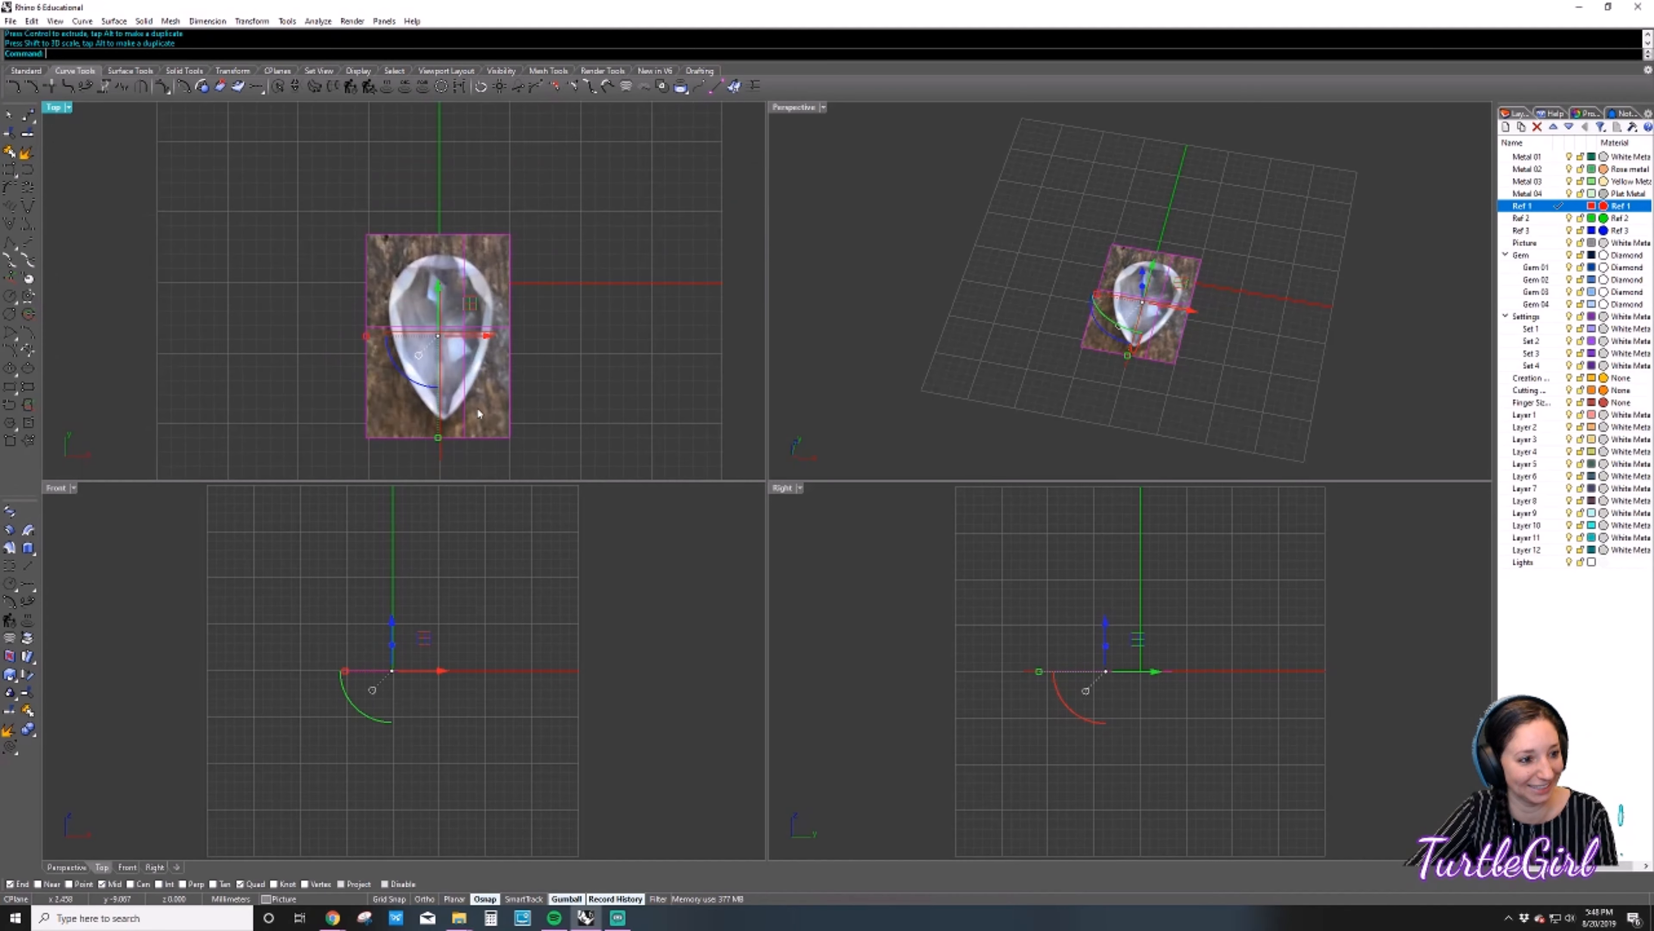
right_drag(478, 412, 498, 348)
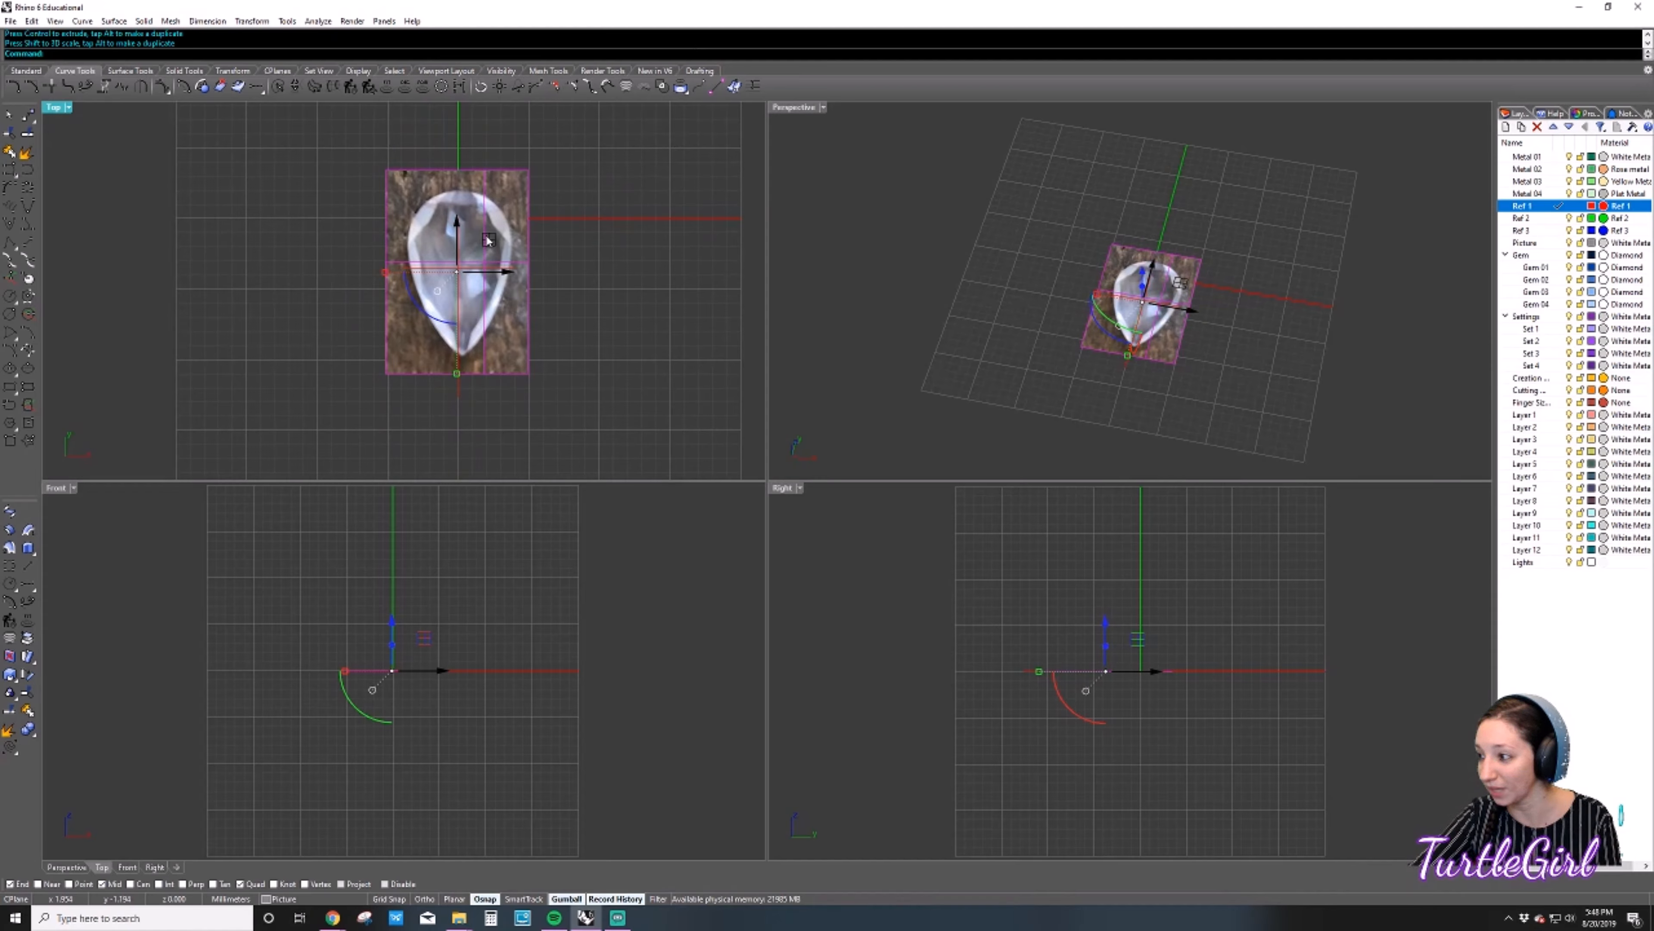
Move the gem picture further down along the Y axis and scale it up slightly and uniformly to the crossed reference lines.
drag(490, 240, 490, 272)
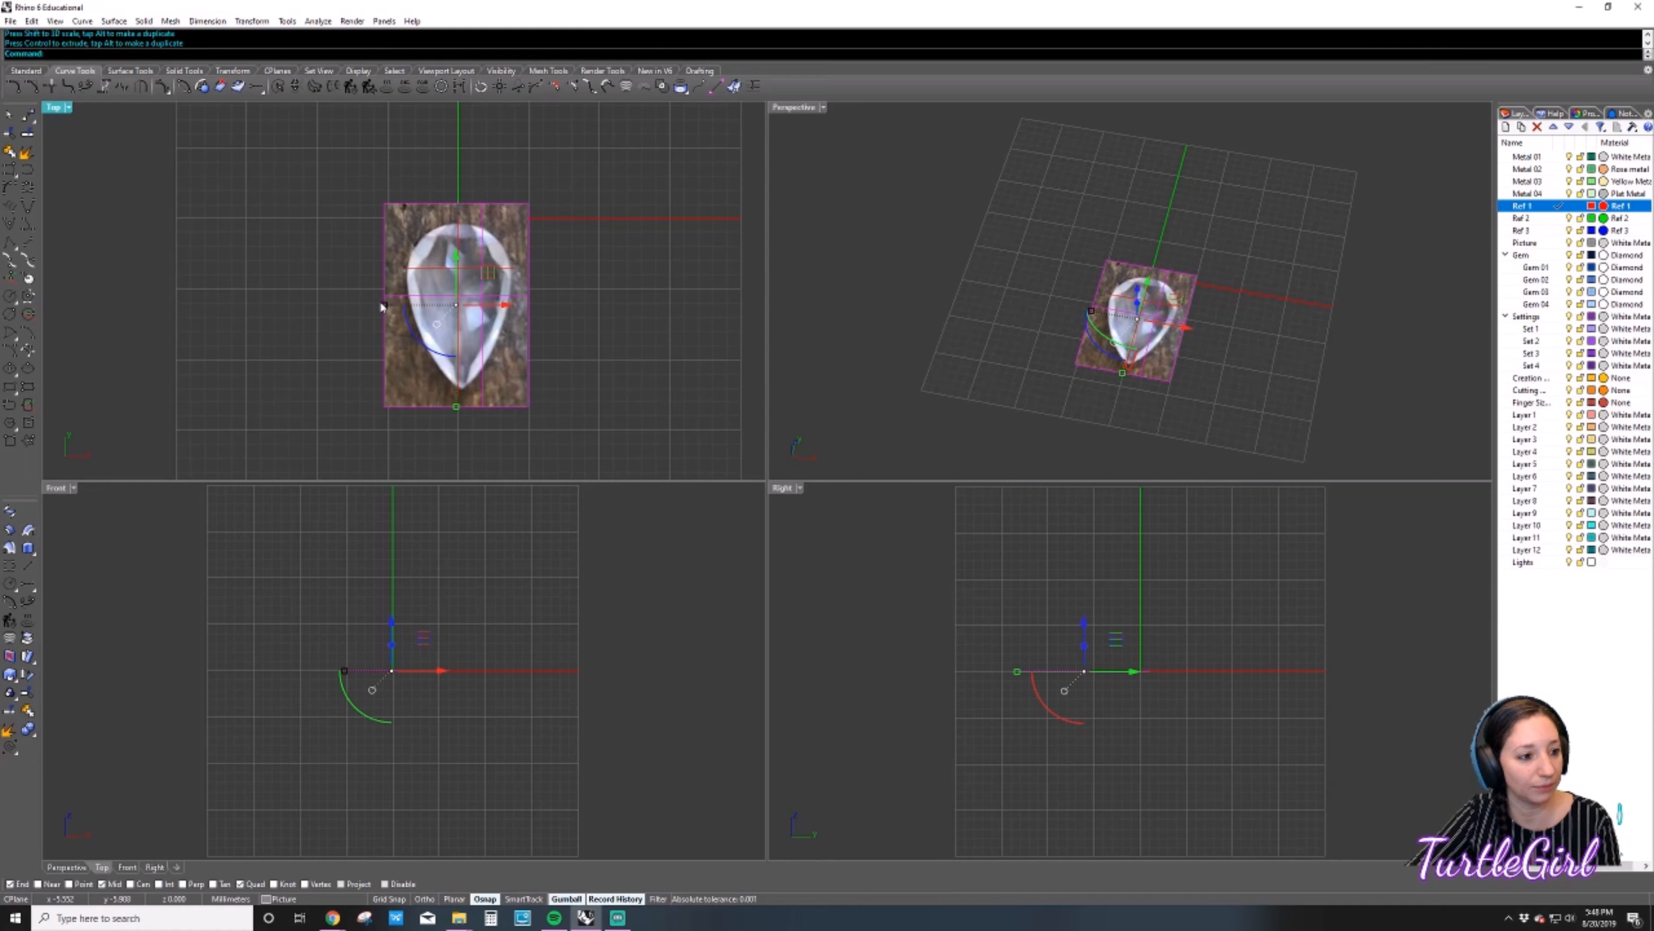
shift+drag(383, 305, 381, 305)
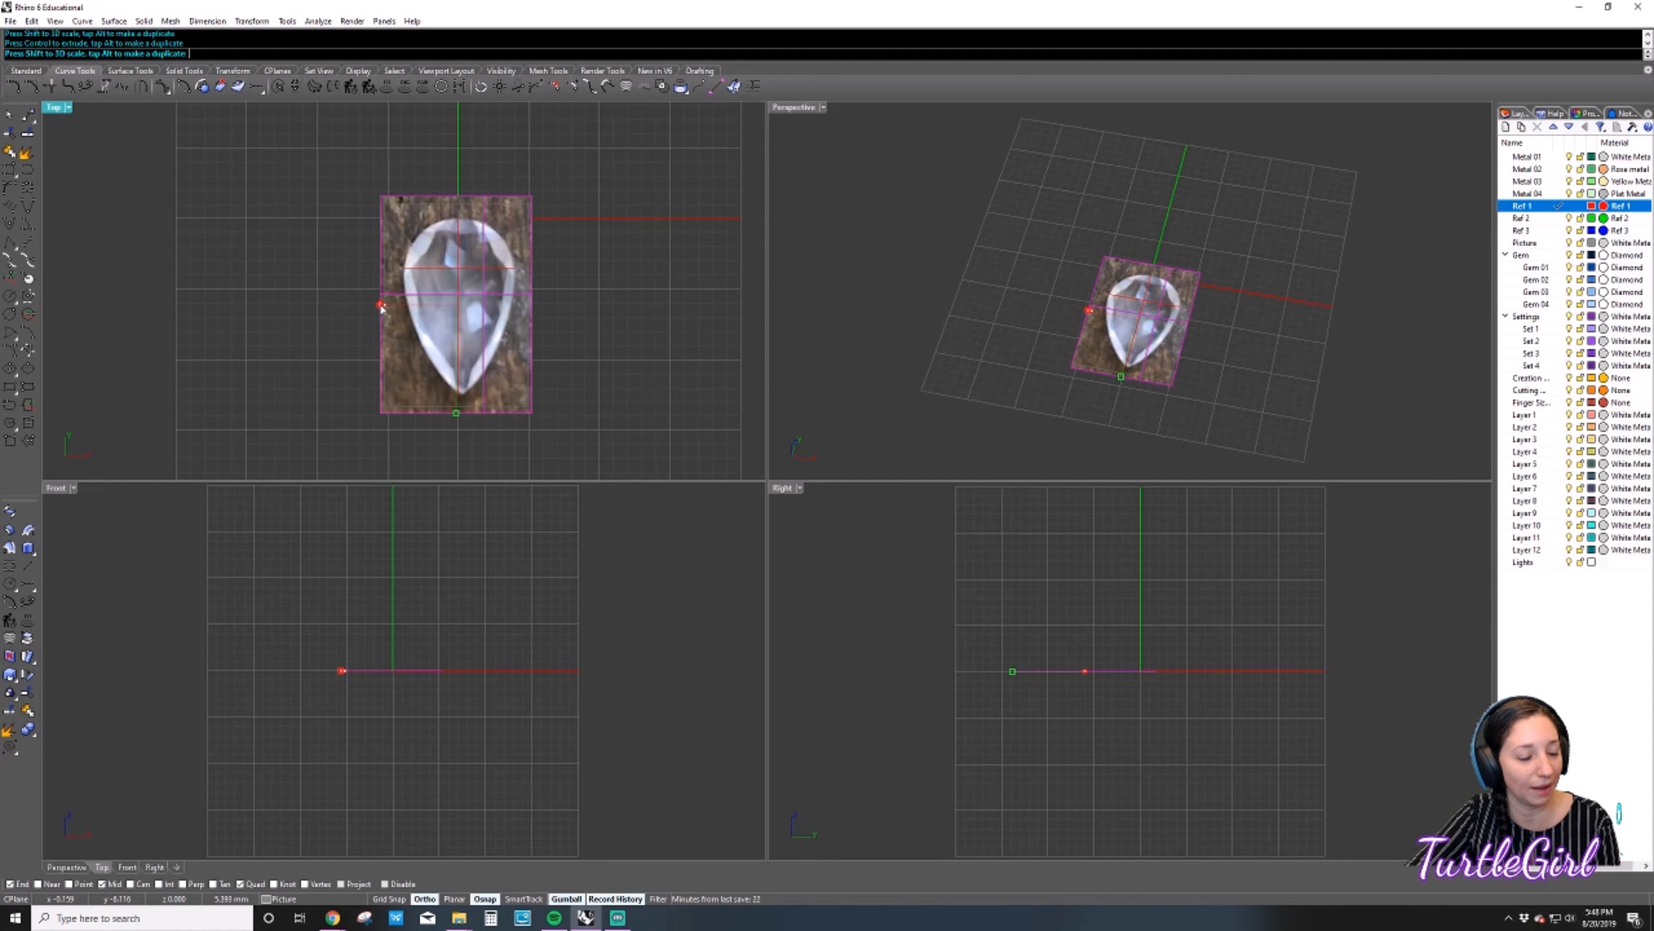
click(603, 363)
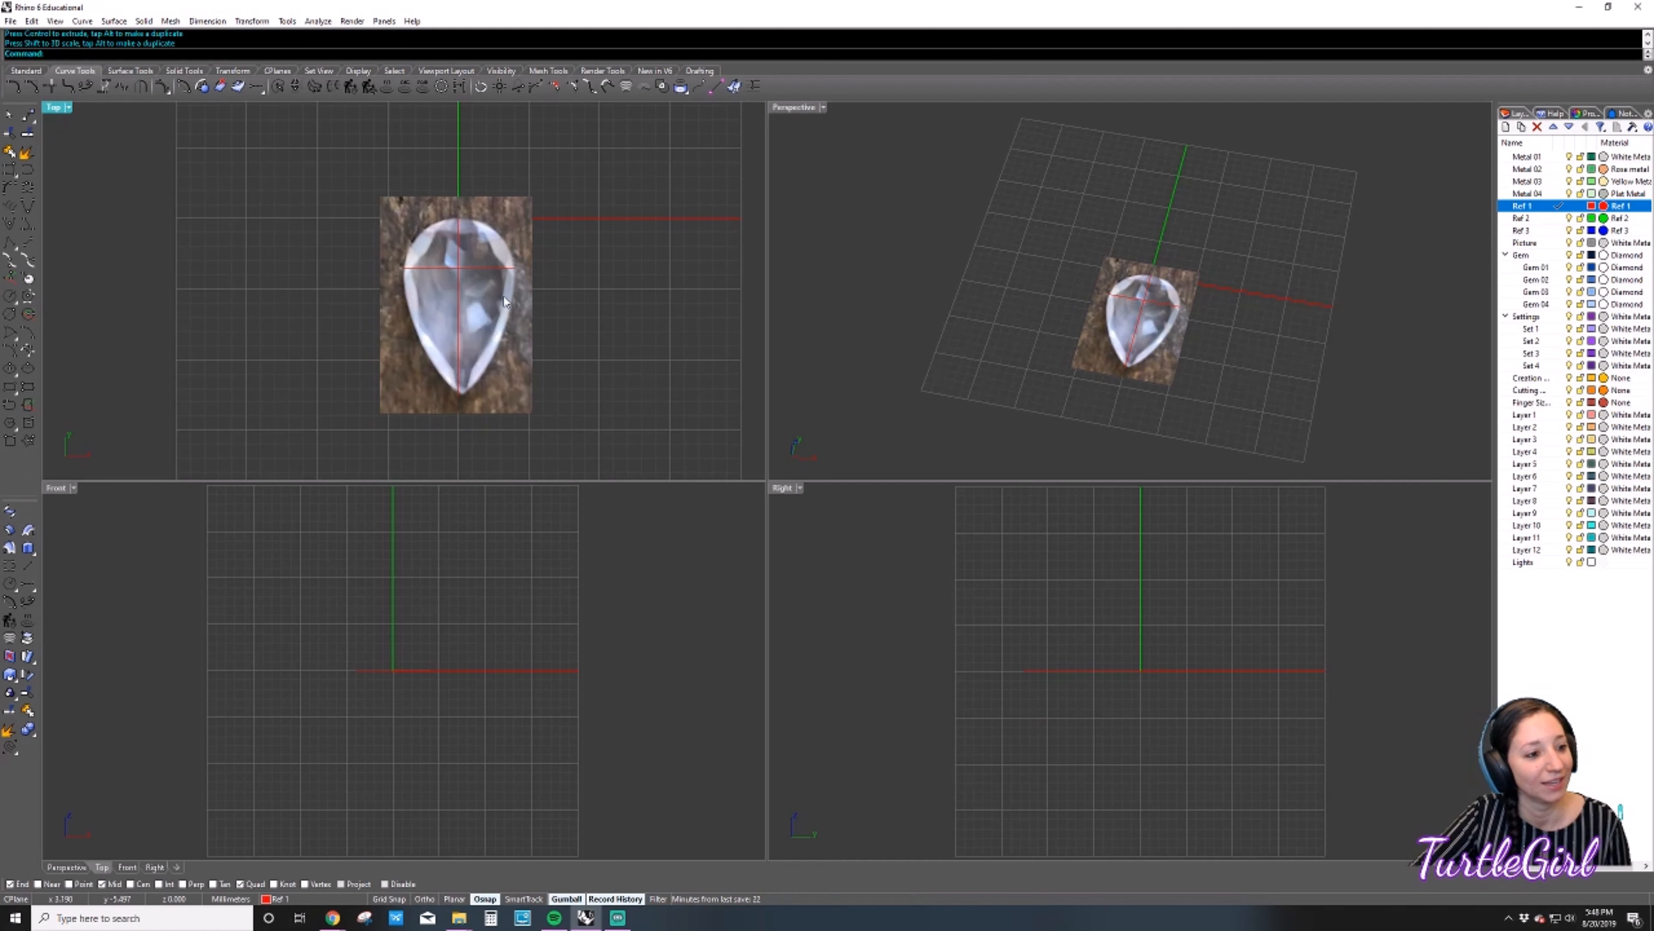
Nudge the gem picture slightly along X and rotate it a touch so the stone lines up with the vertical reference line.
click(490, 280)
drag(489, 279, 485, 280)
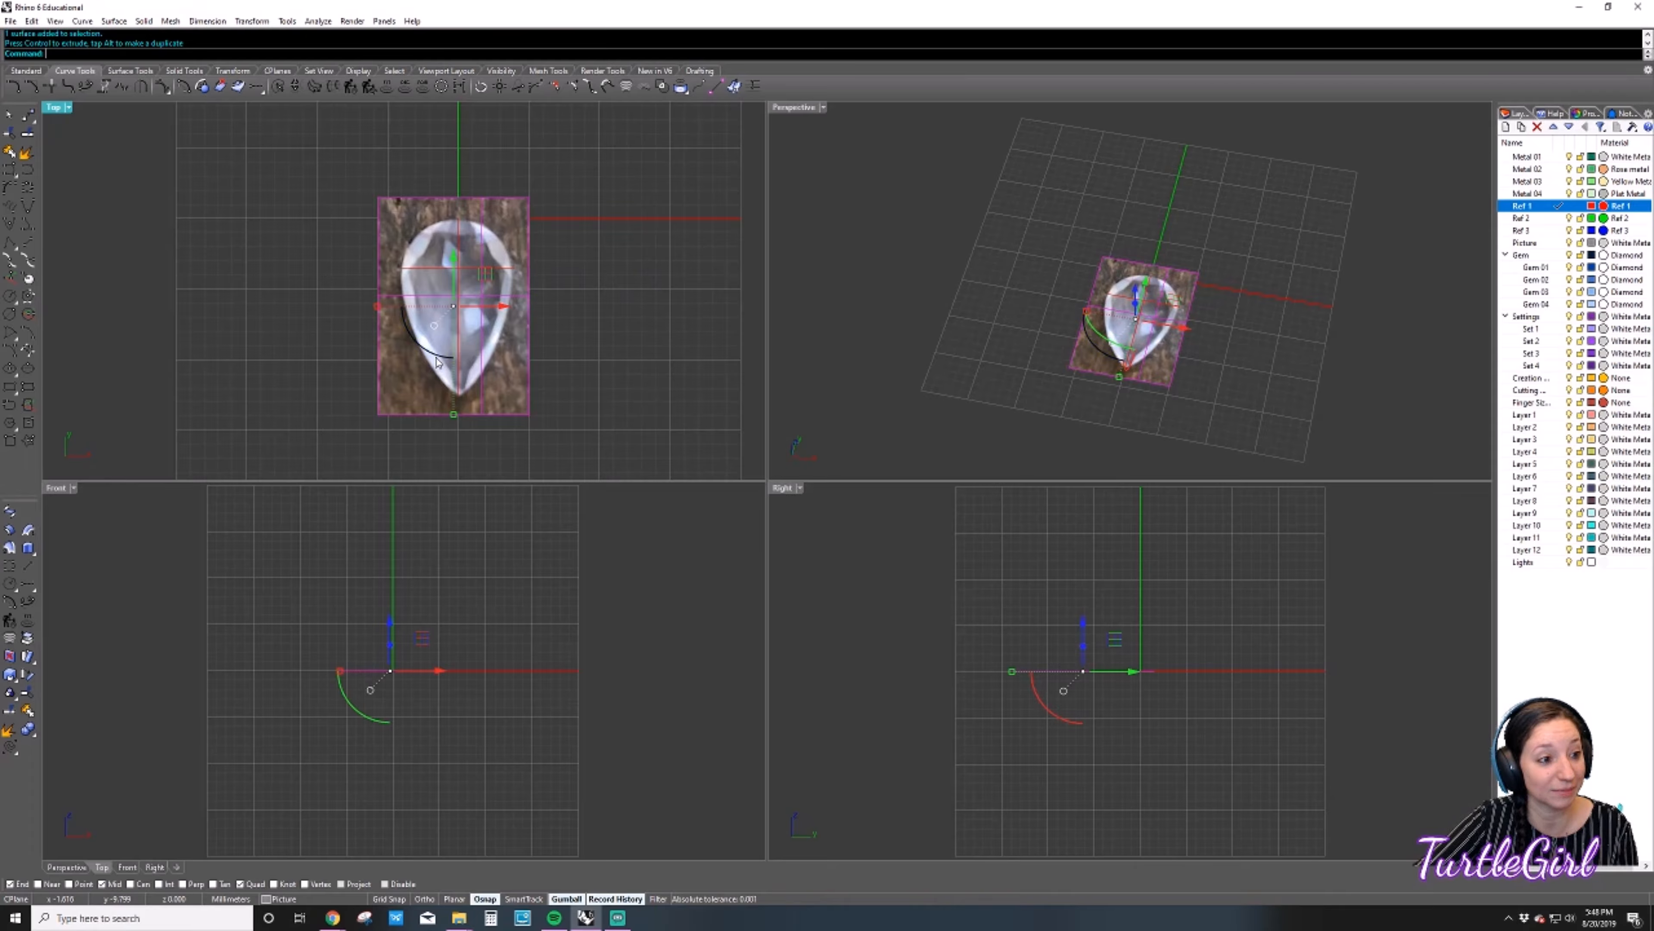
drag(439, 359, 439, 361)
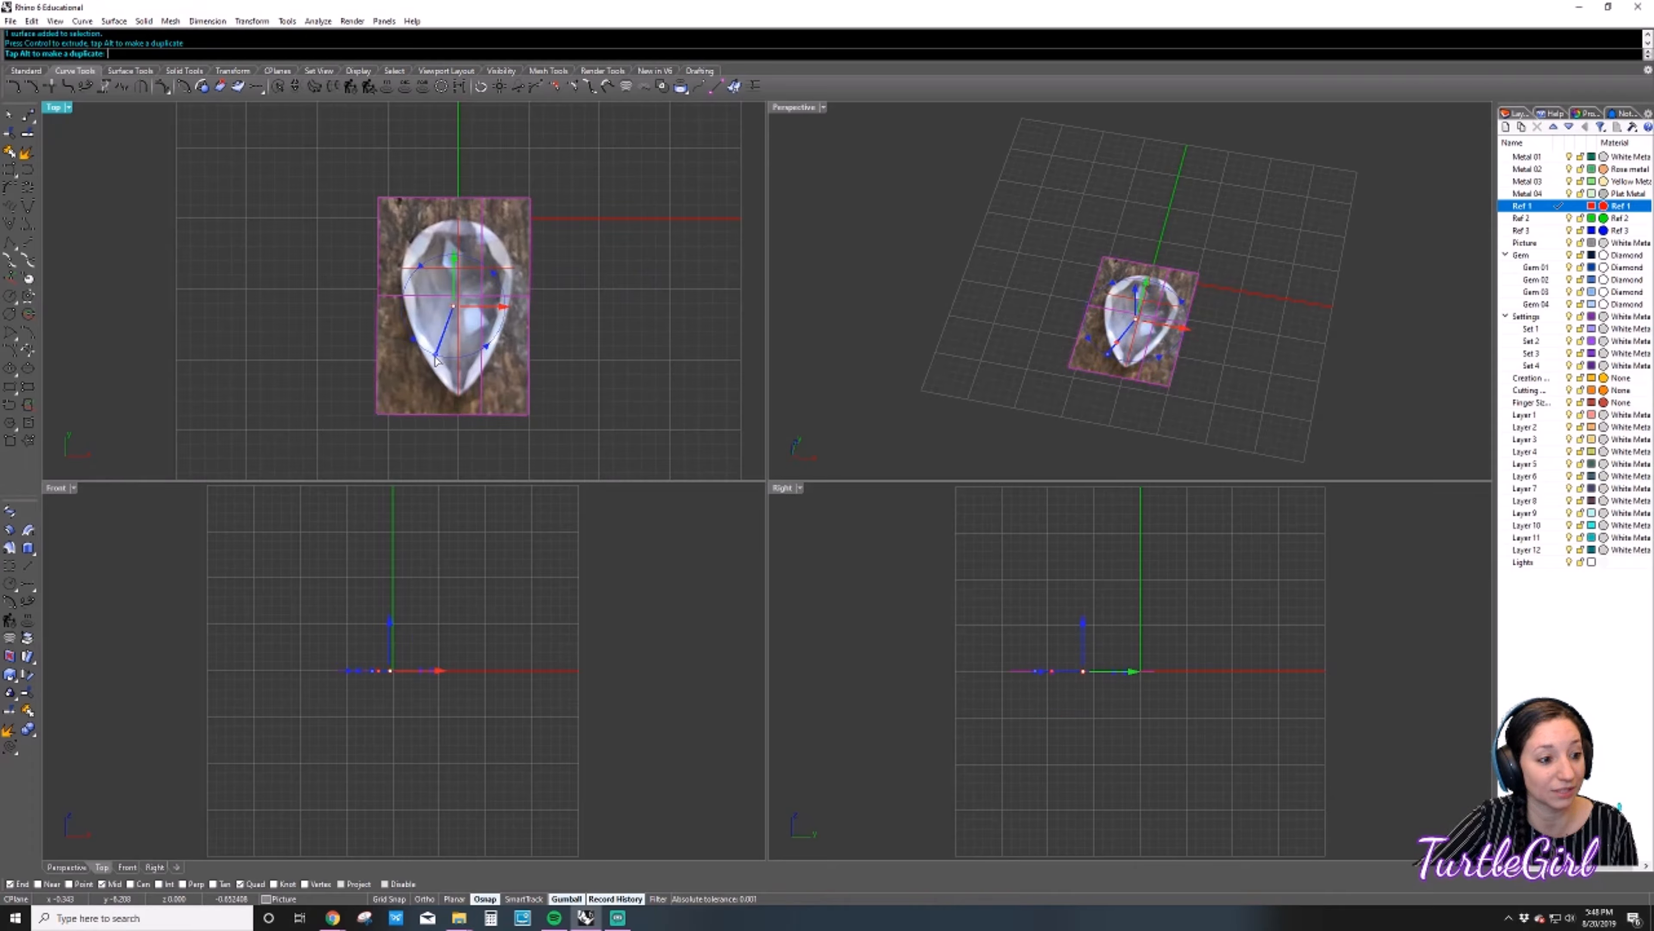
click(536, 291)
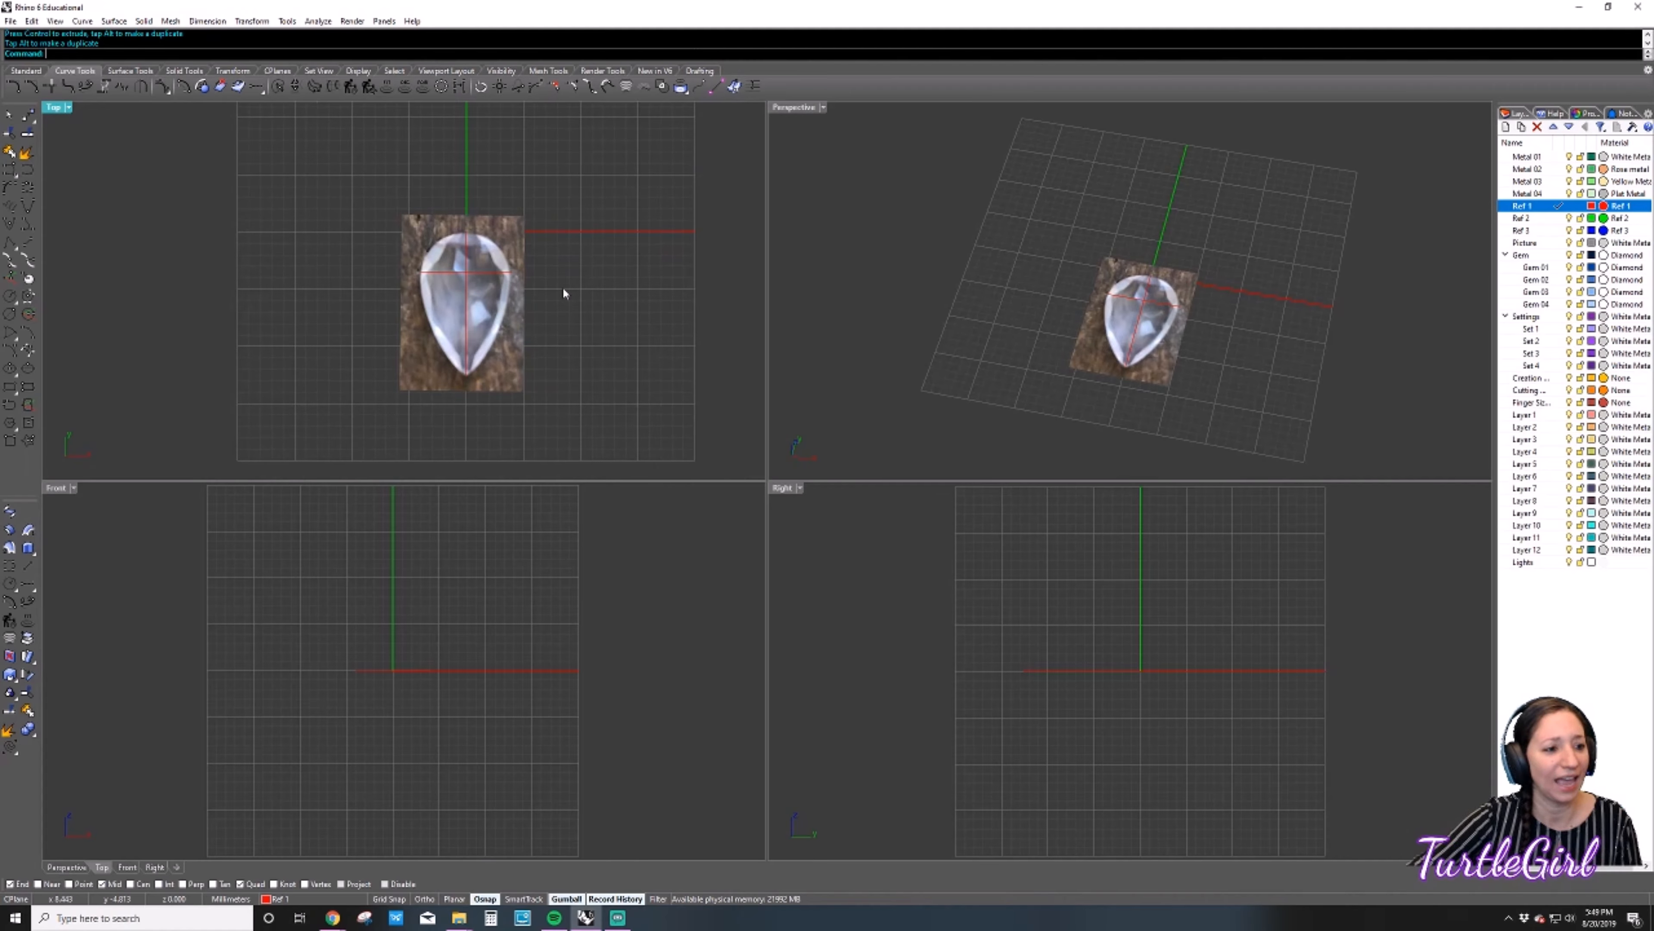
scroll(562, 287, up, 2)
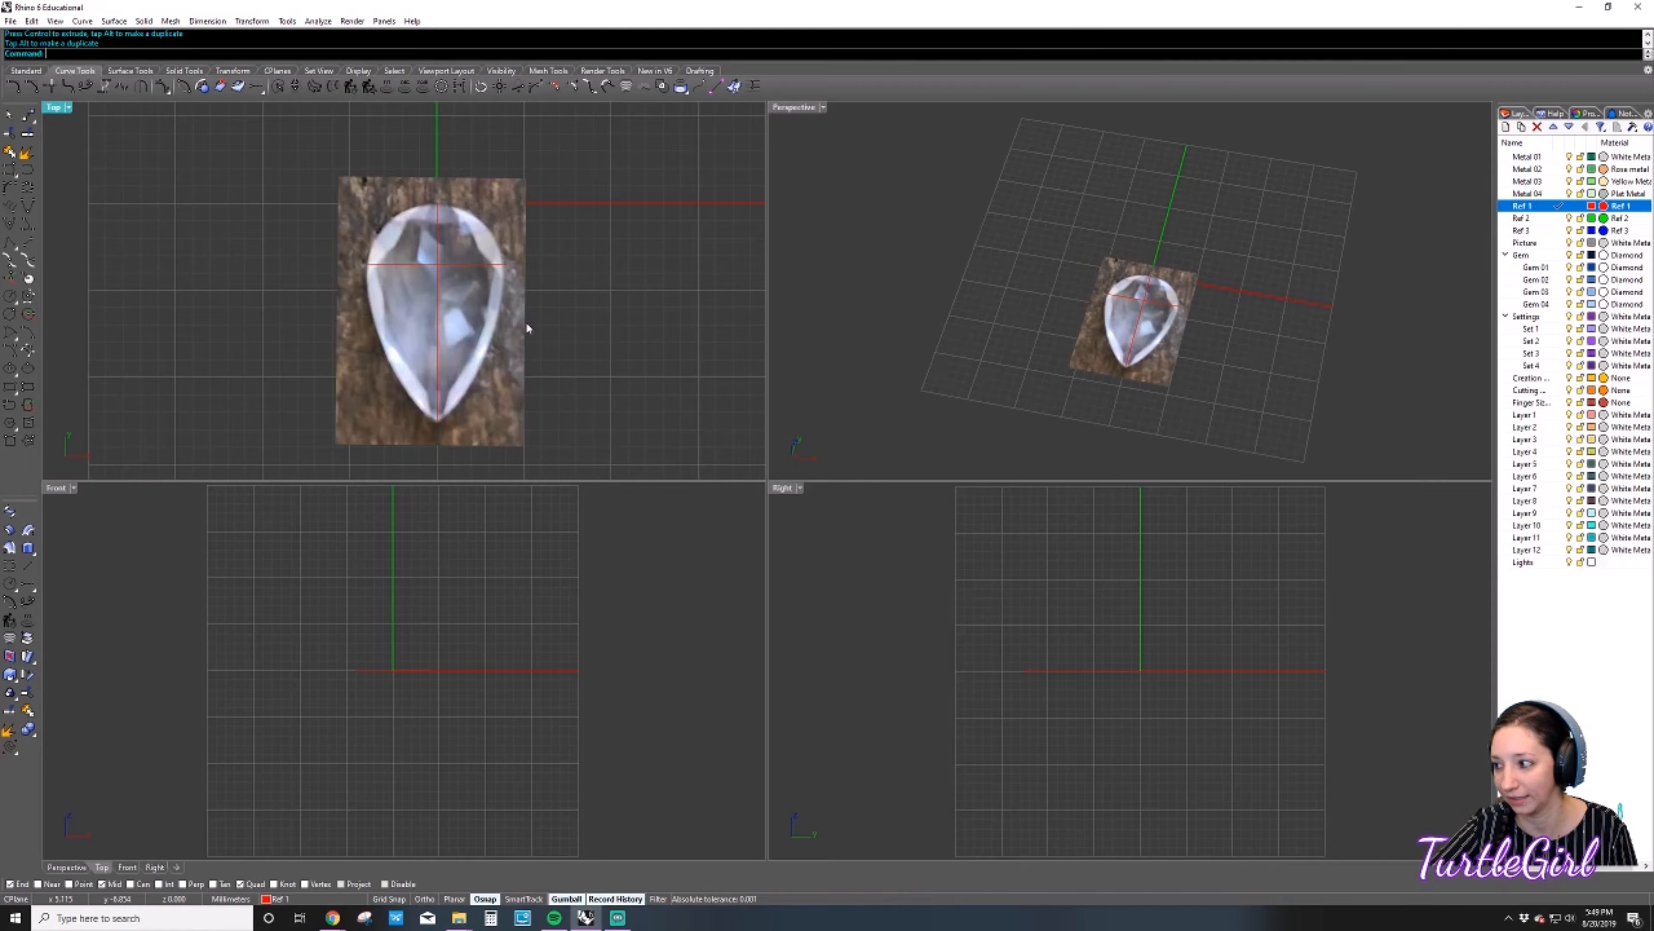
click(471, 328)
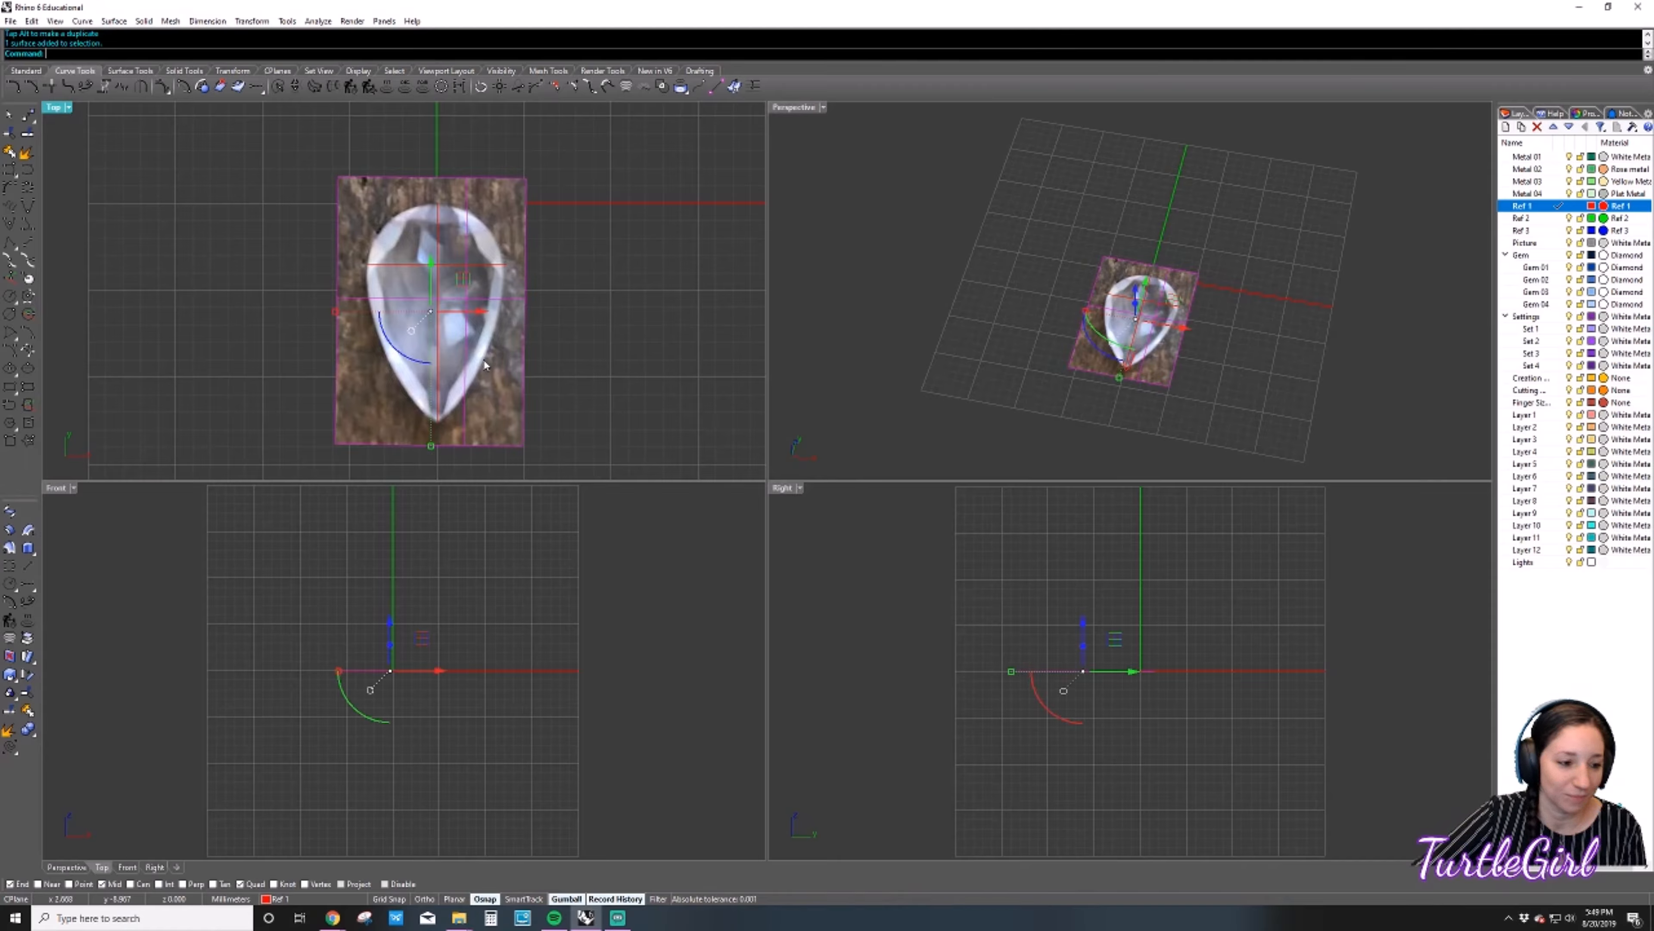
click(655, 287)
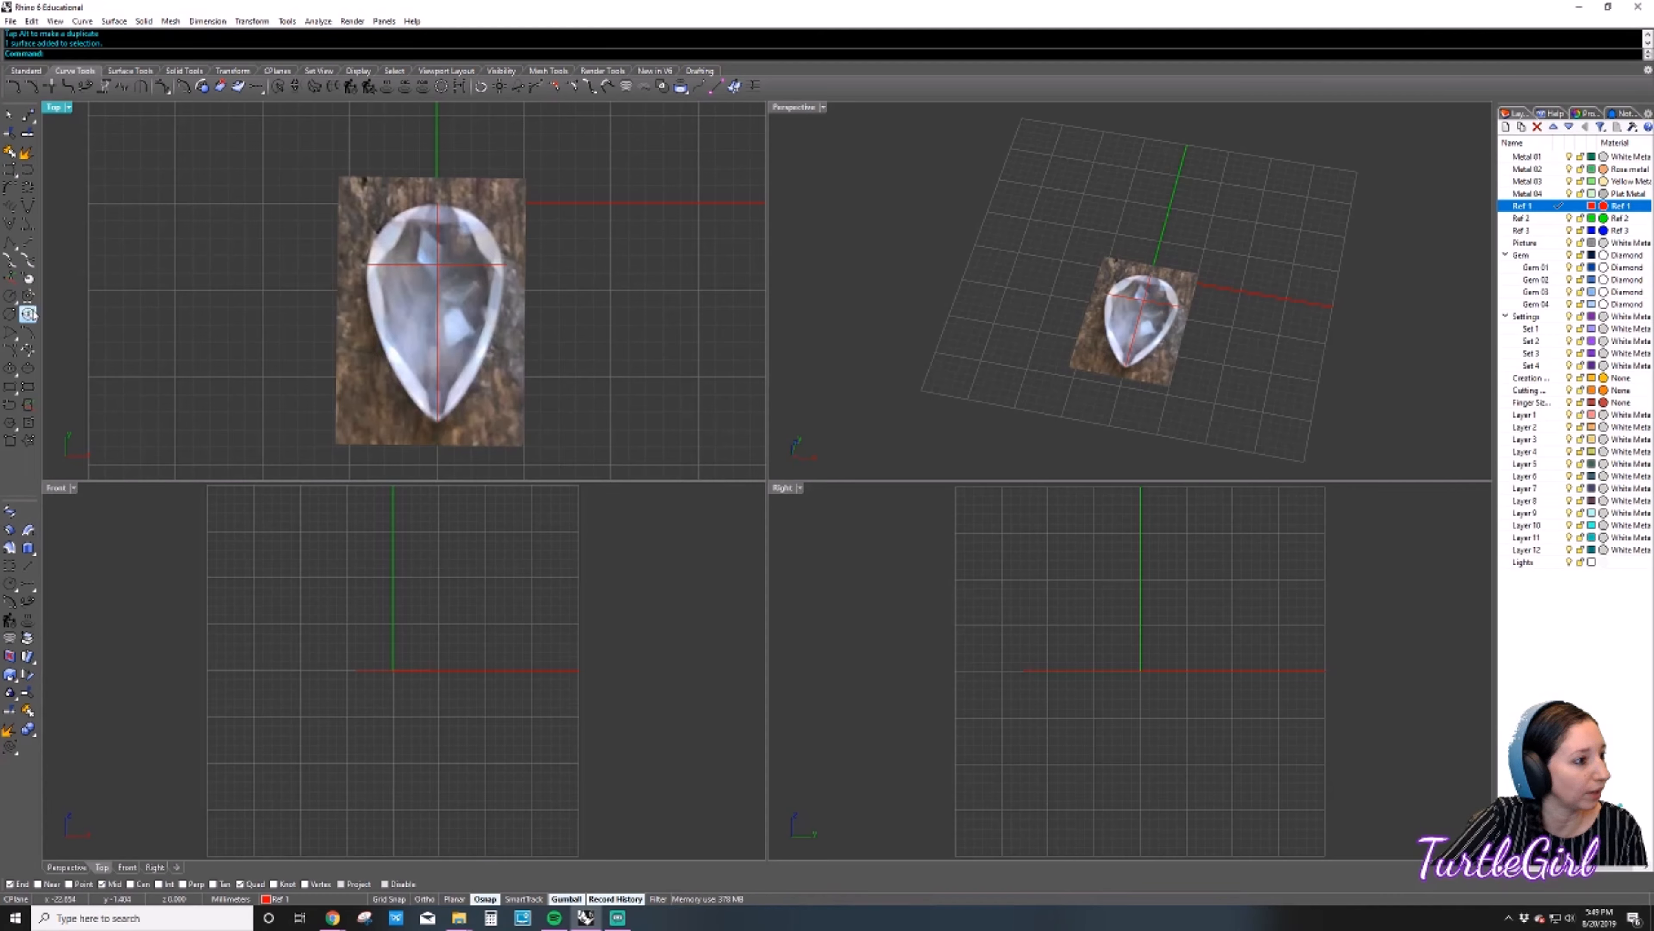
click(10, 315)
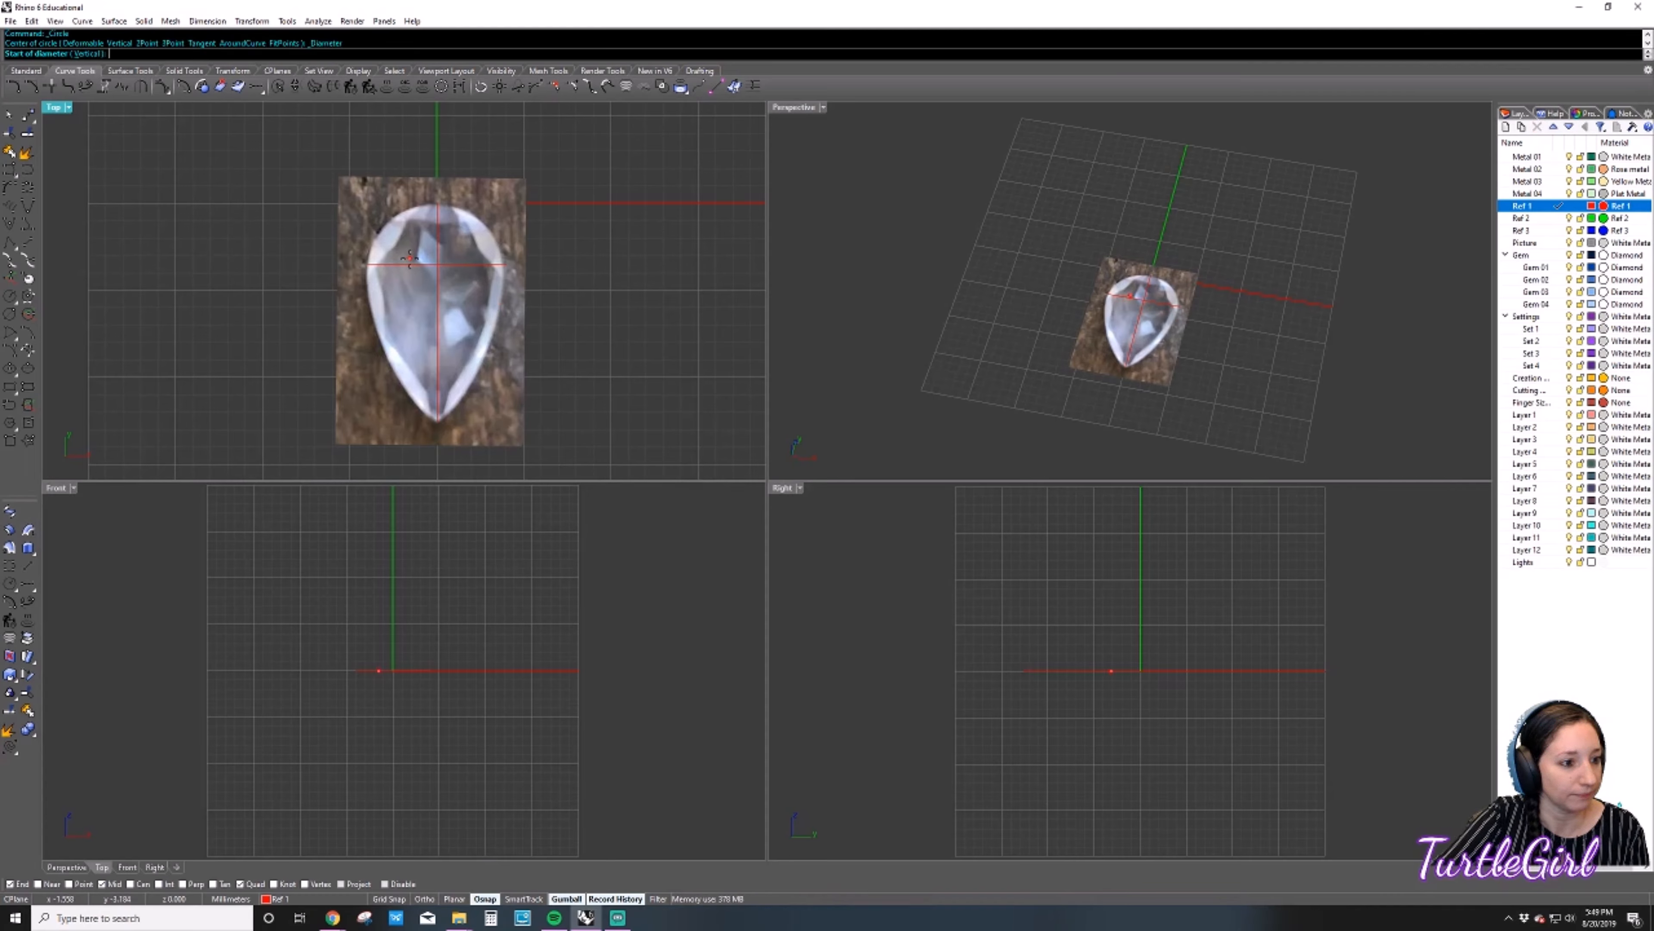
click(521, 267)
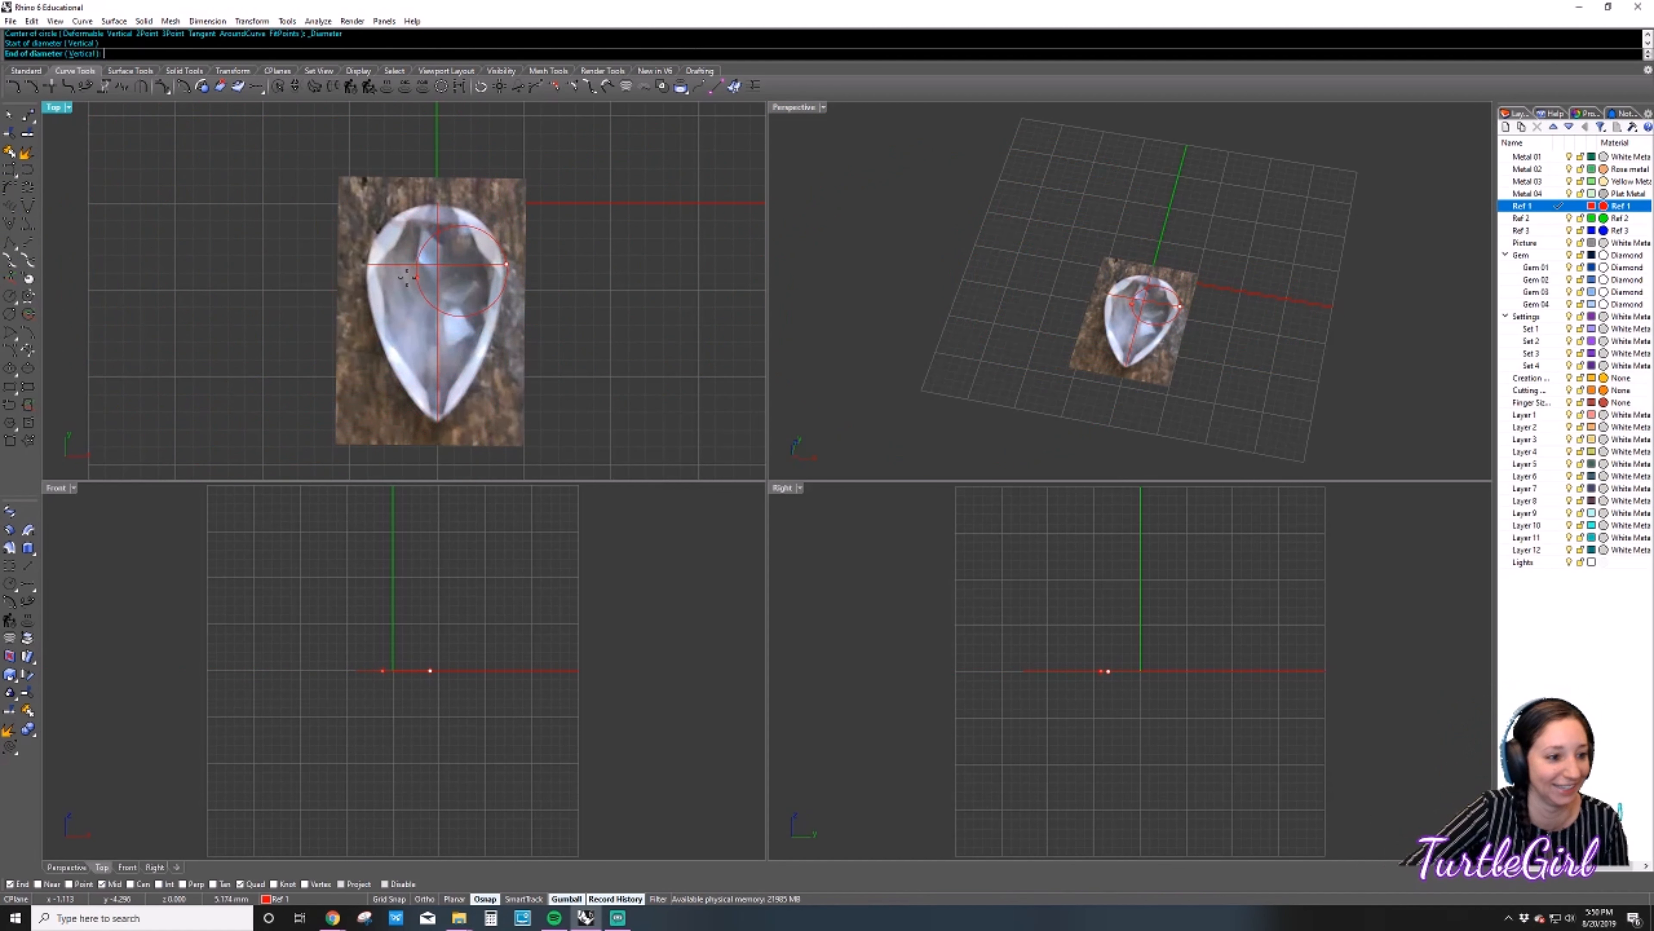
key(Escape)
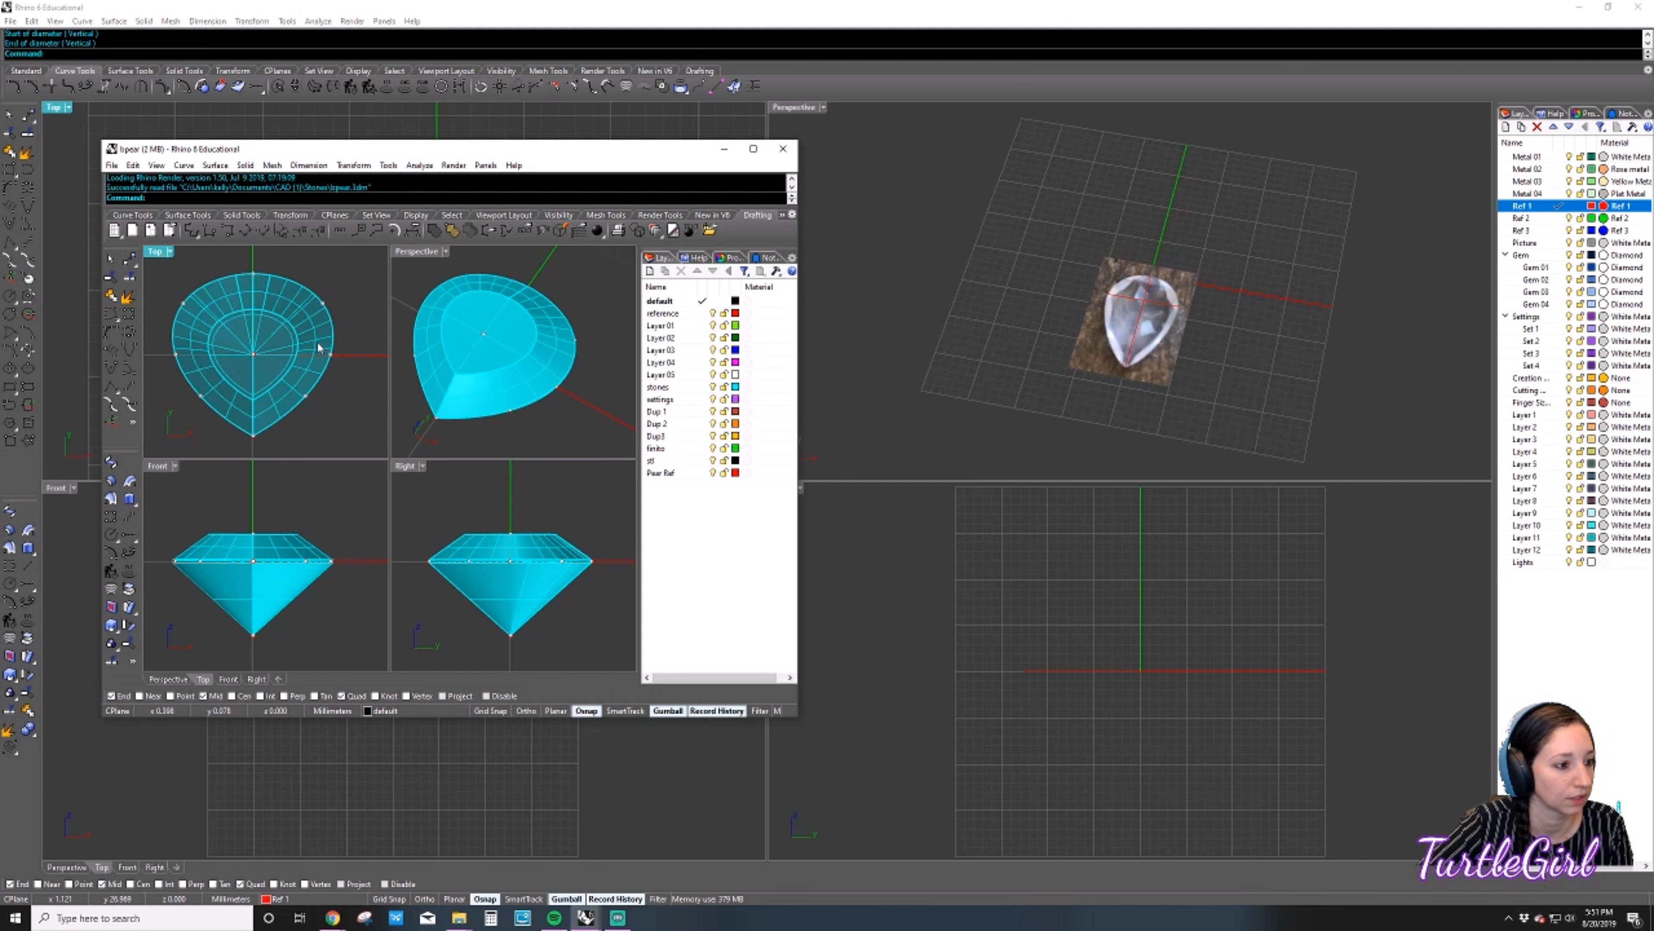
Copy the complete pear-cut stone from the bpear file and paste it into the model with the gem picture.
key(ctrl+a)
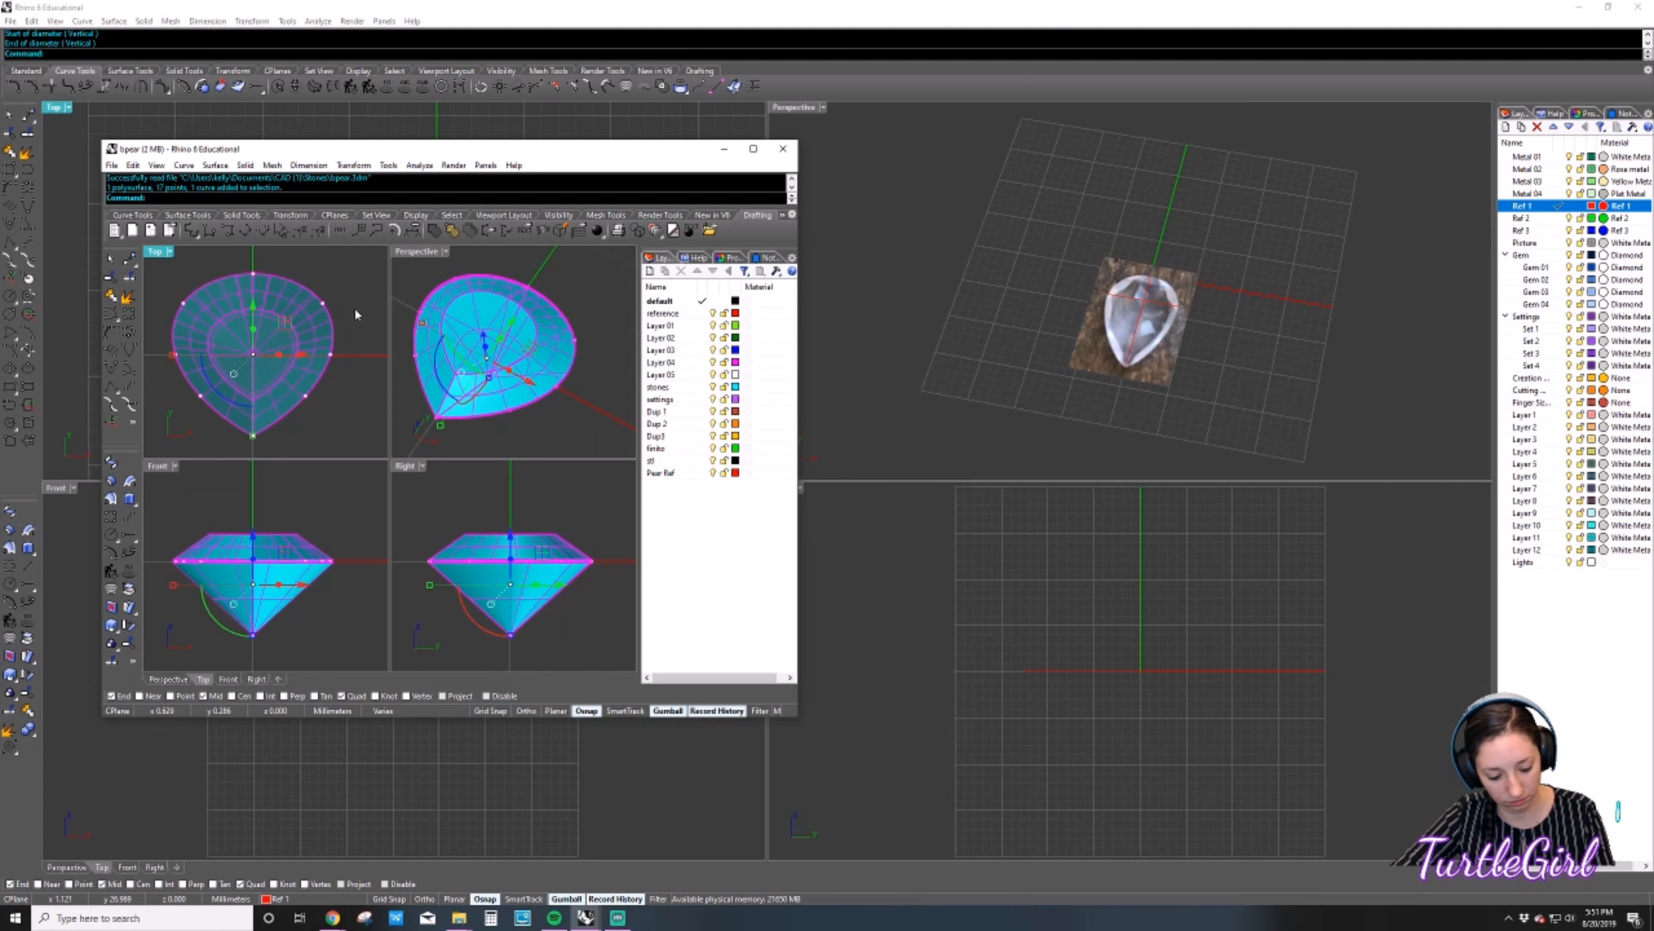
key(ctrl+c)
click(940, 340)
key(ctrl+v)
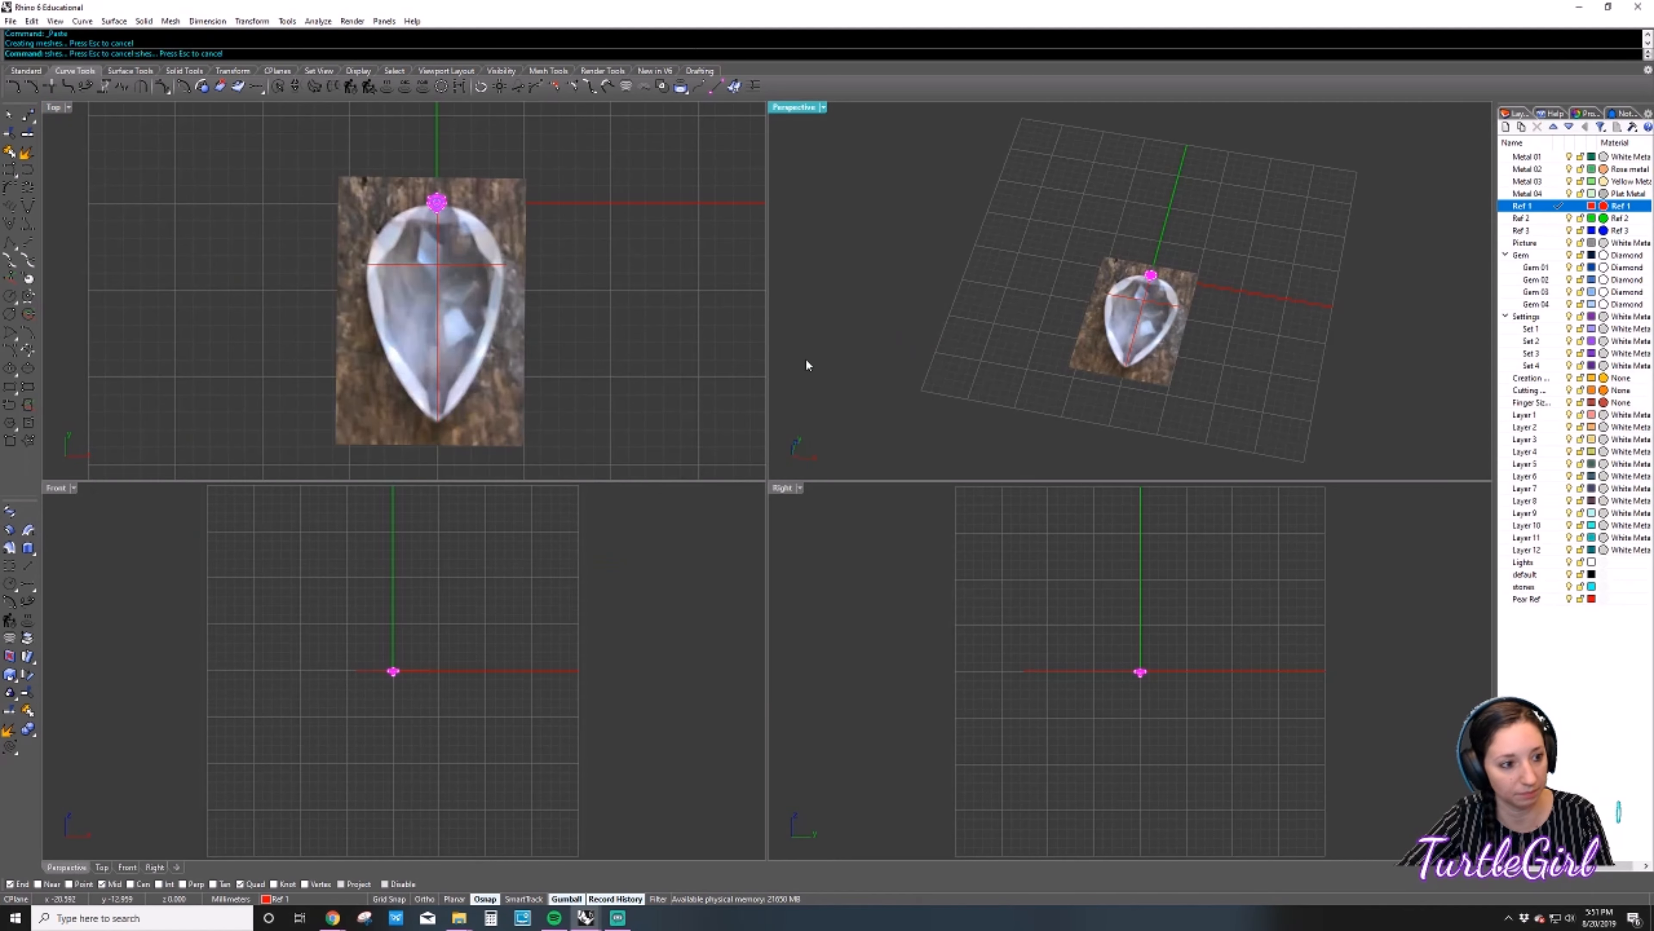
Scale the pasted pear stone up uniformly until it is nearly as wide as the photographed gem.
scroll(456, 221, up, 8)
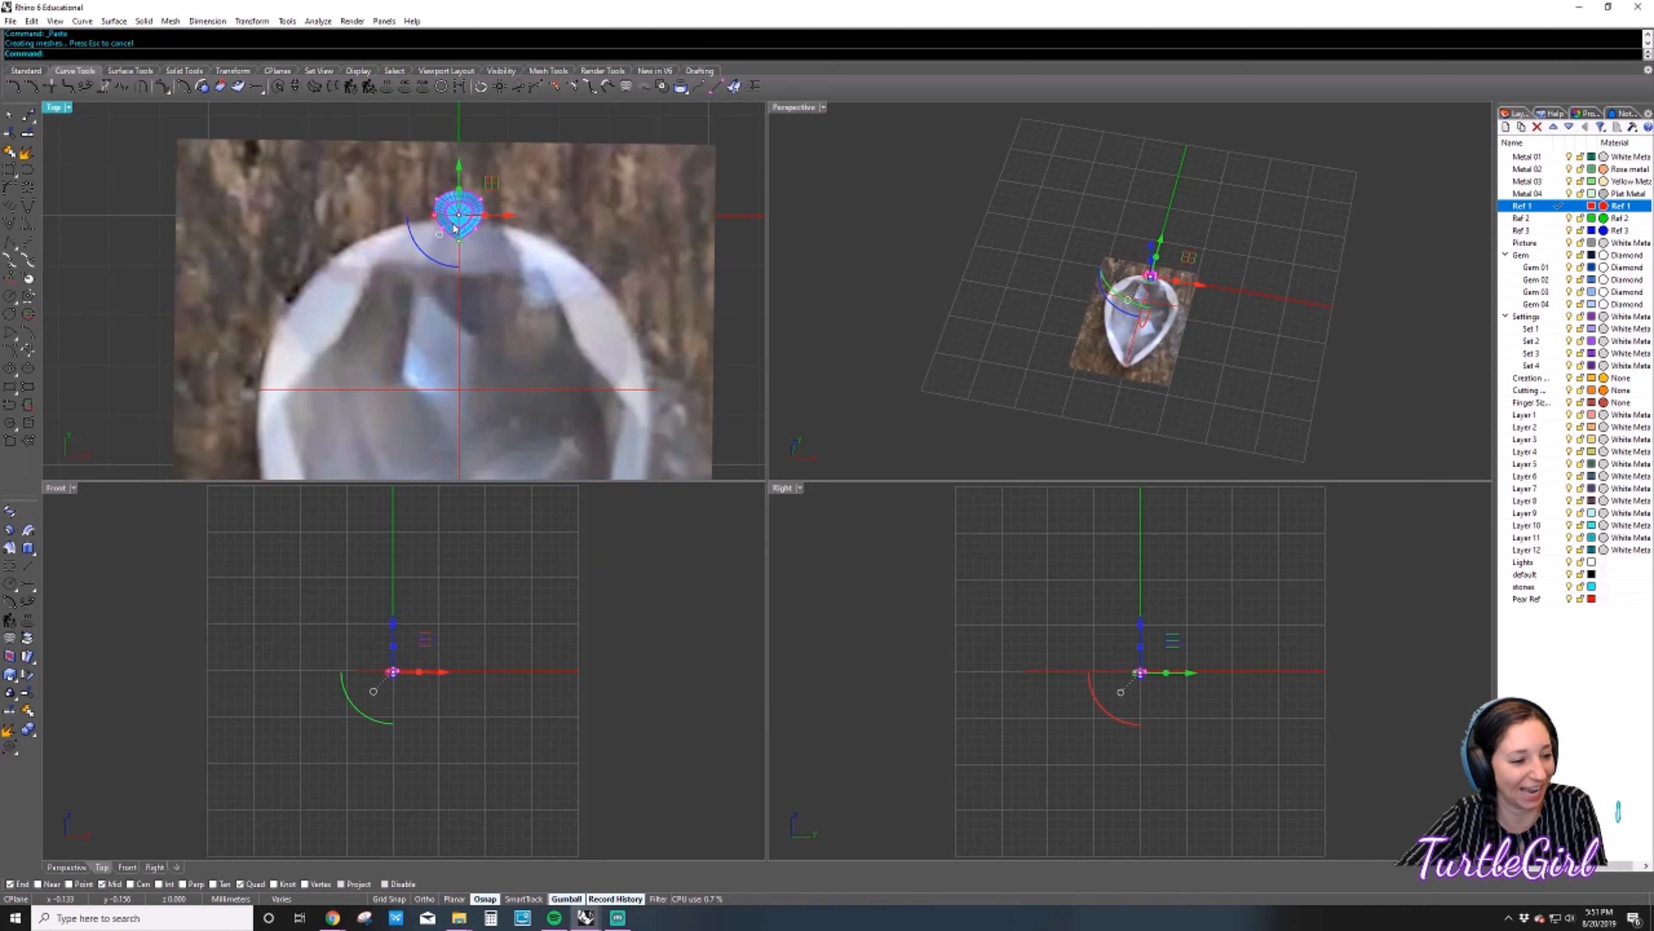
scroll(452, 223, down, 6)
shift+drag(444, 219, 368, 222)
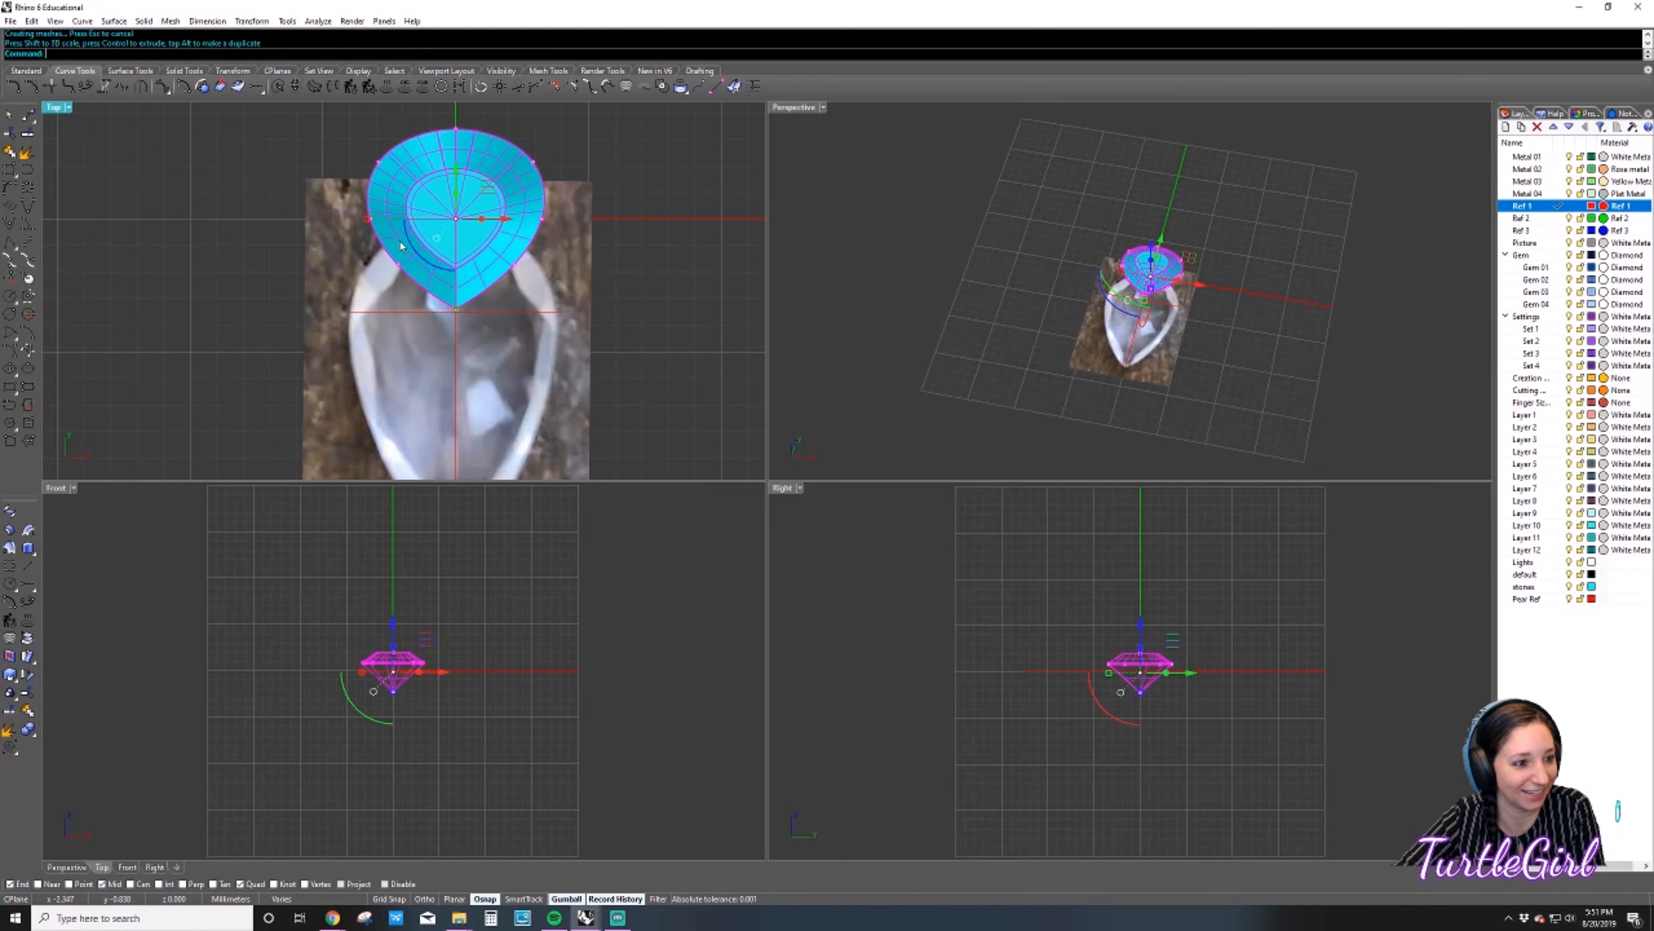
Move the pear stone down over the gem picture and scale its length and width separately to match the photographed outline.
scroll(508, 240, down, 5)
drag(492, 207, 486, 253)
scroll(482, 264, up, 5)
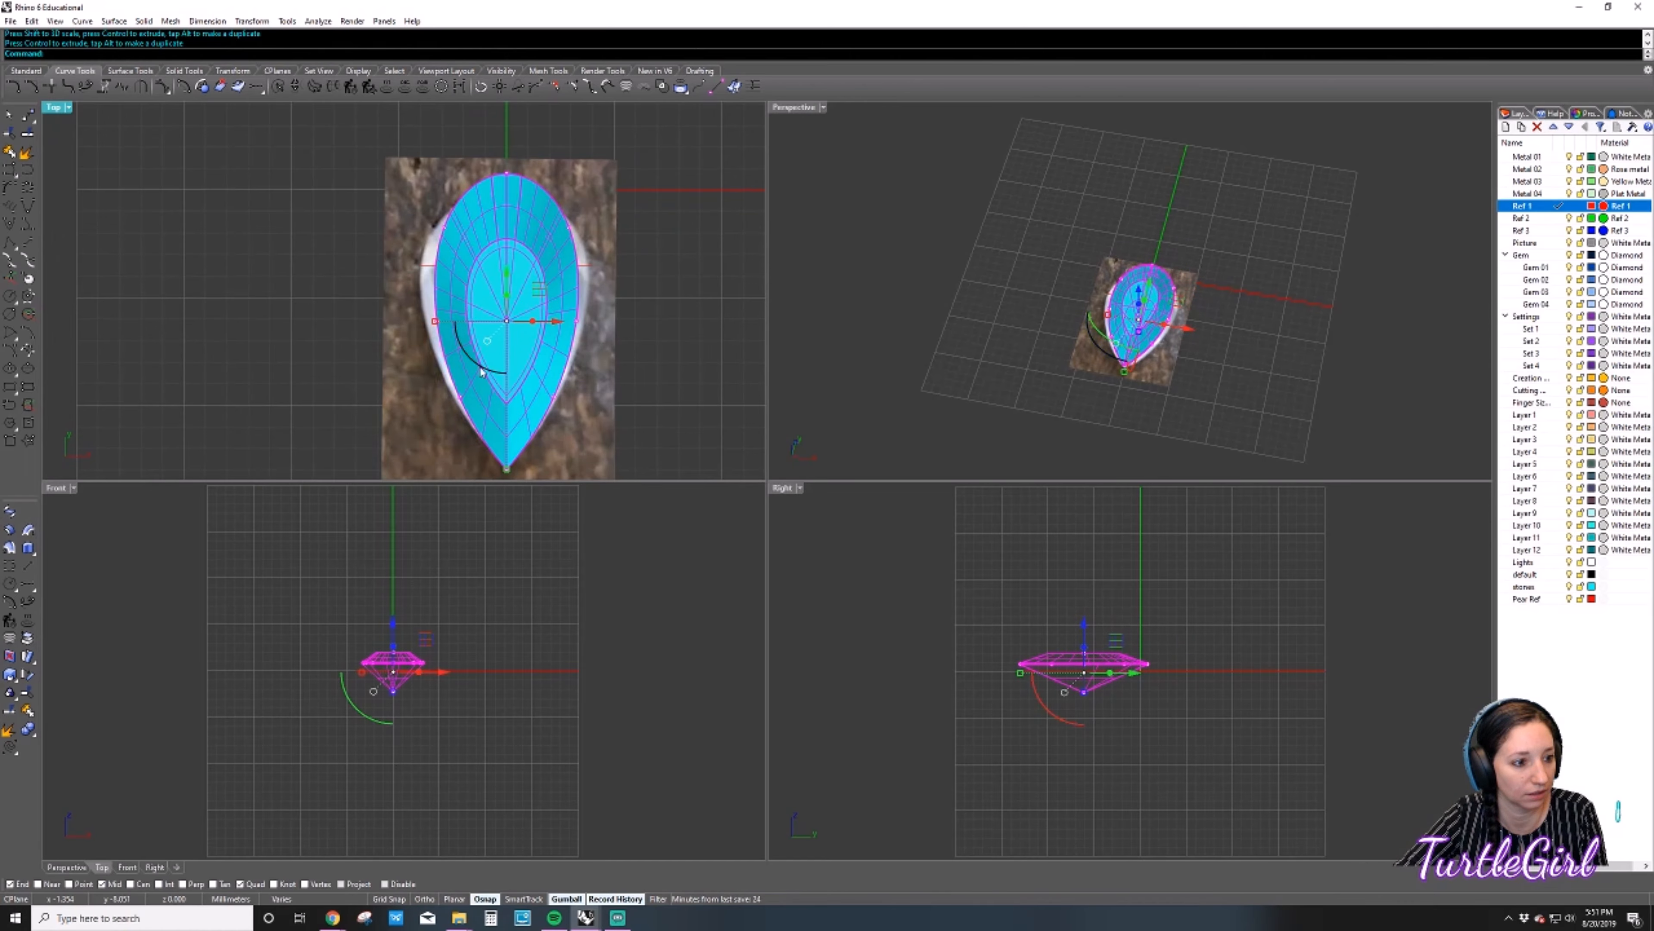
drag(507, 469, 510, 456)
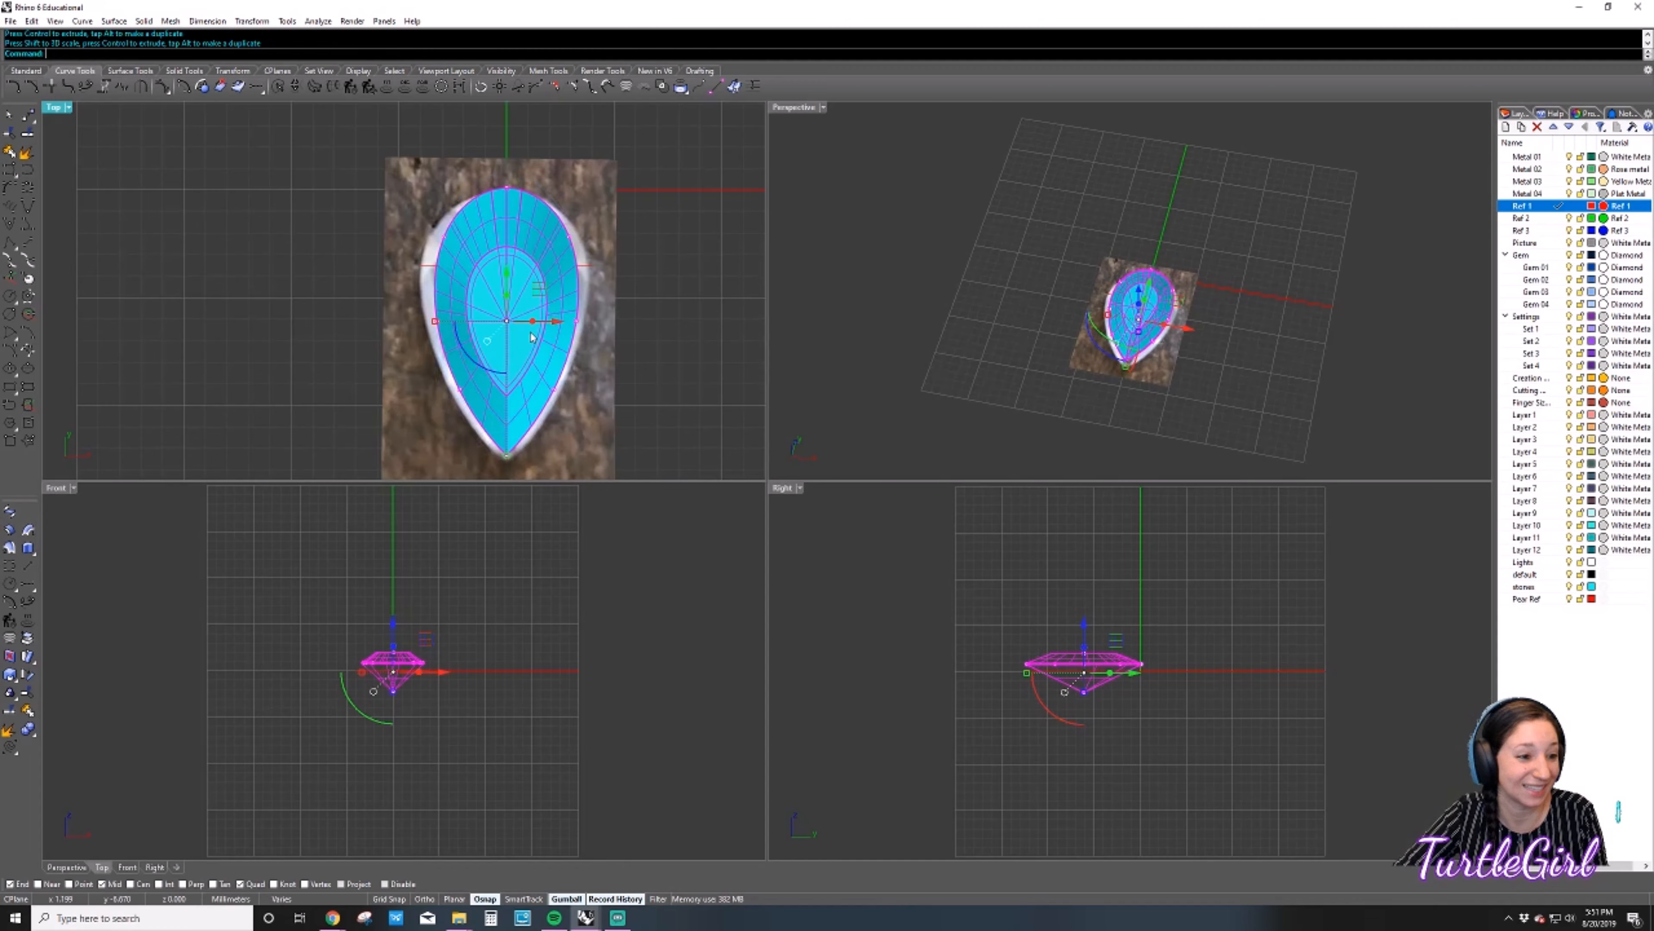
drag(532, 291, 532, 294)
drag(434, 326, 426, 328)
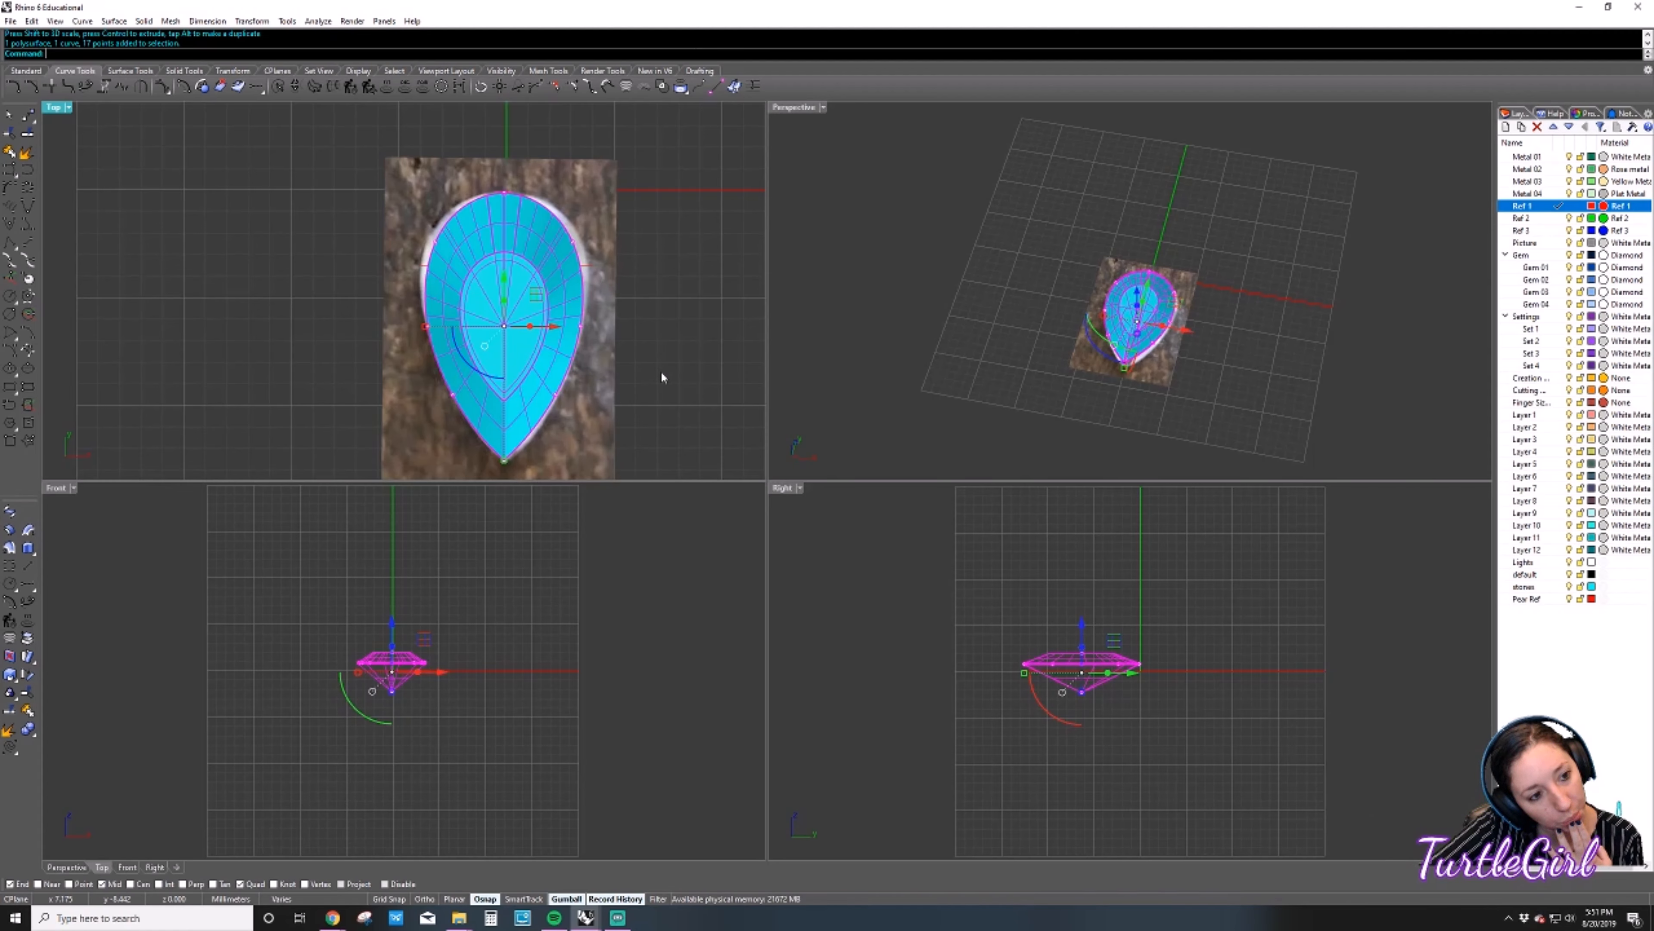
click(719, 368)
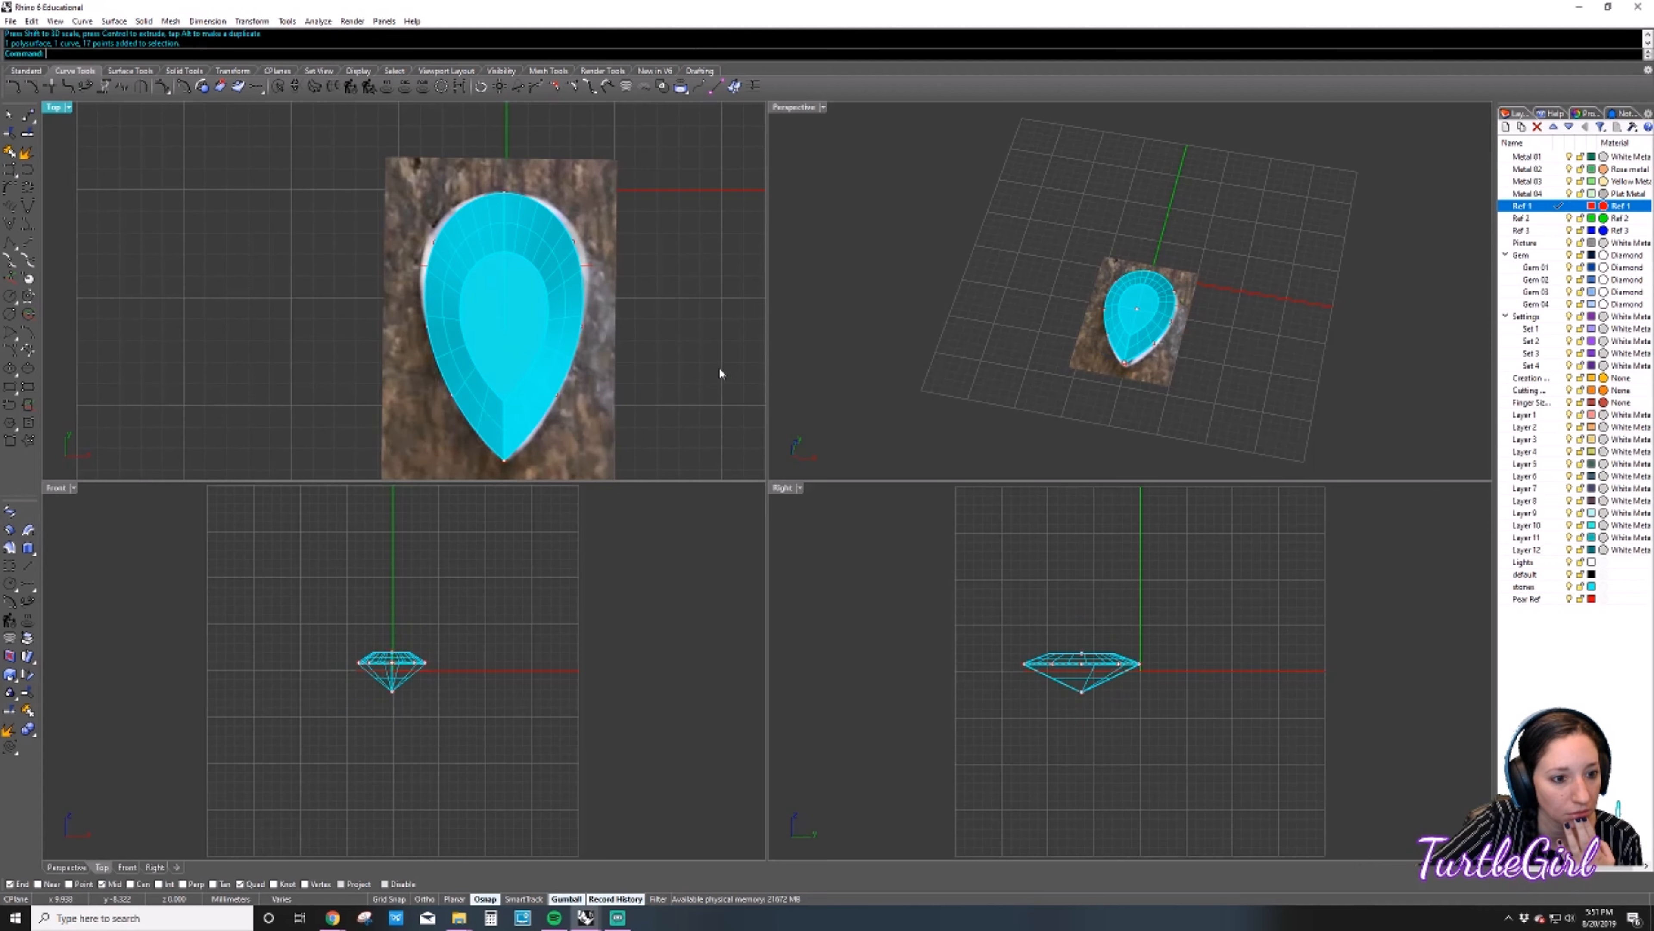
click(537, 287)
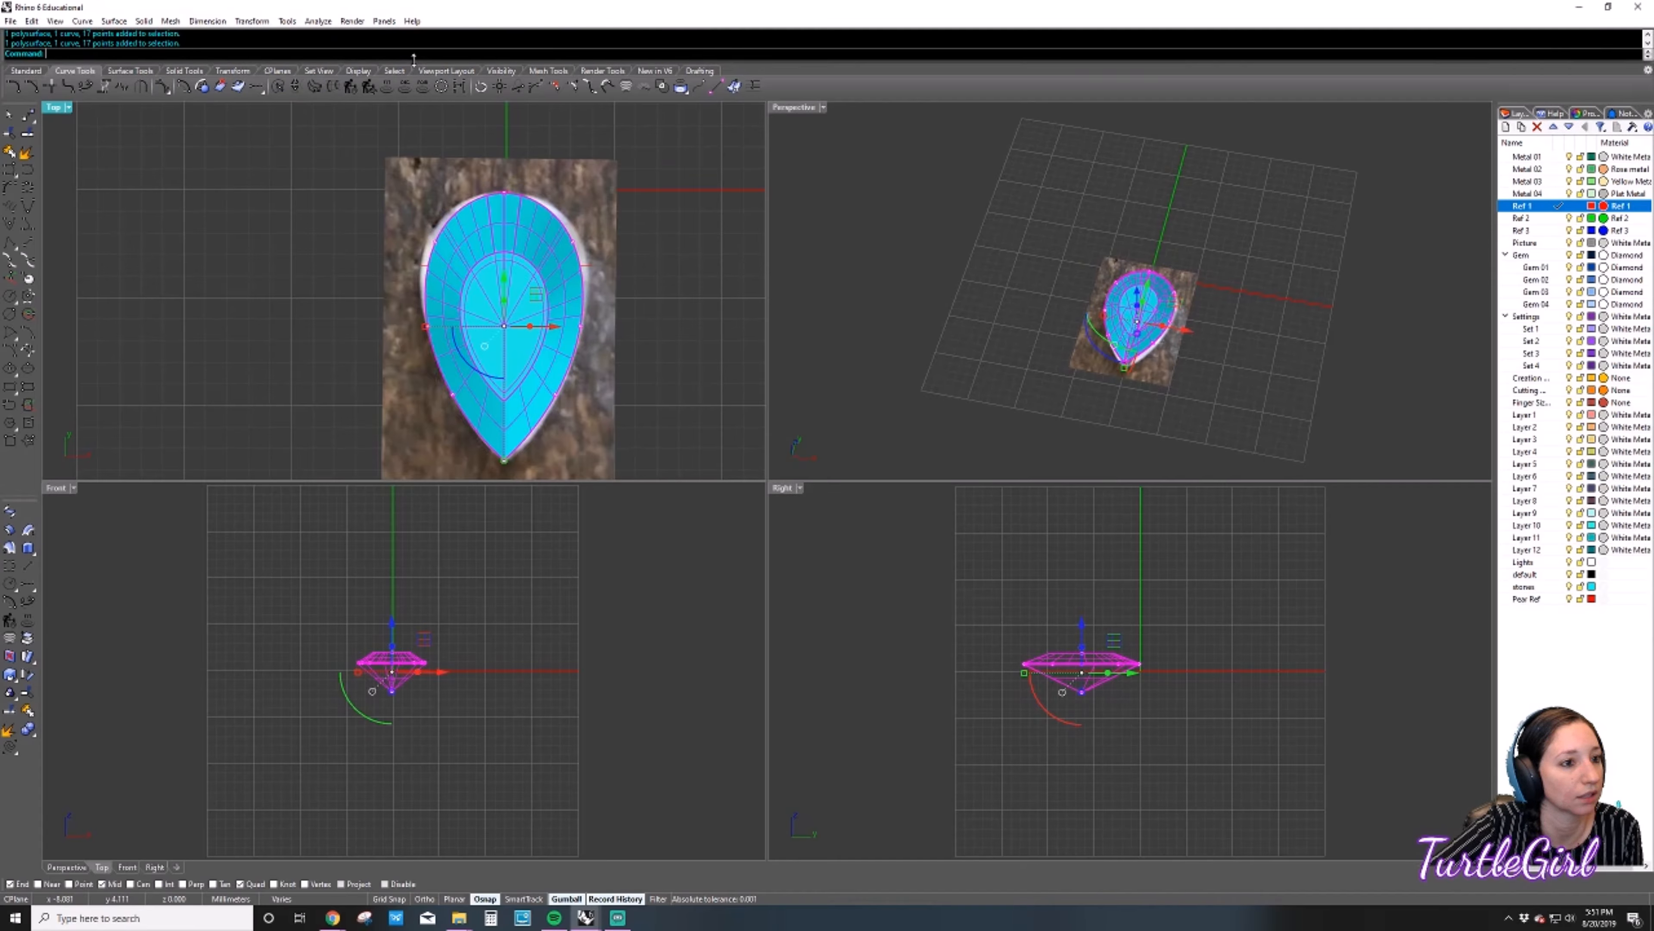
click(236, 72)
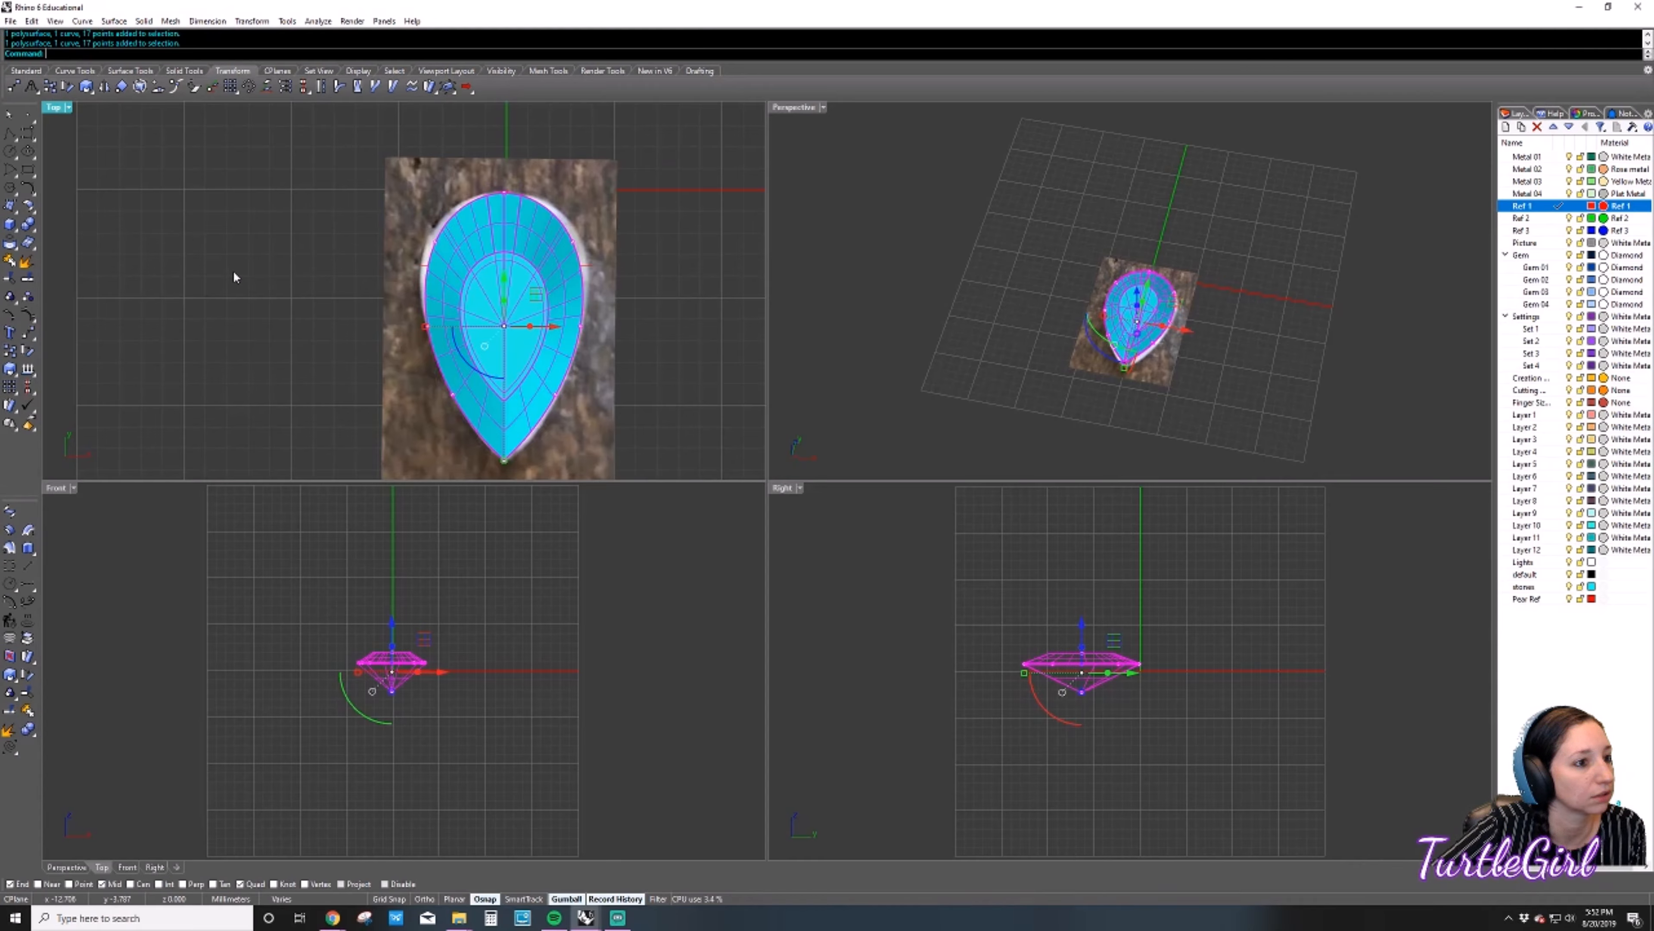
text(Stretch)
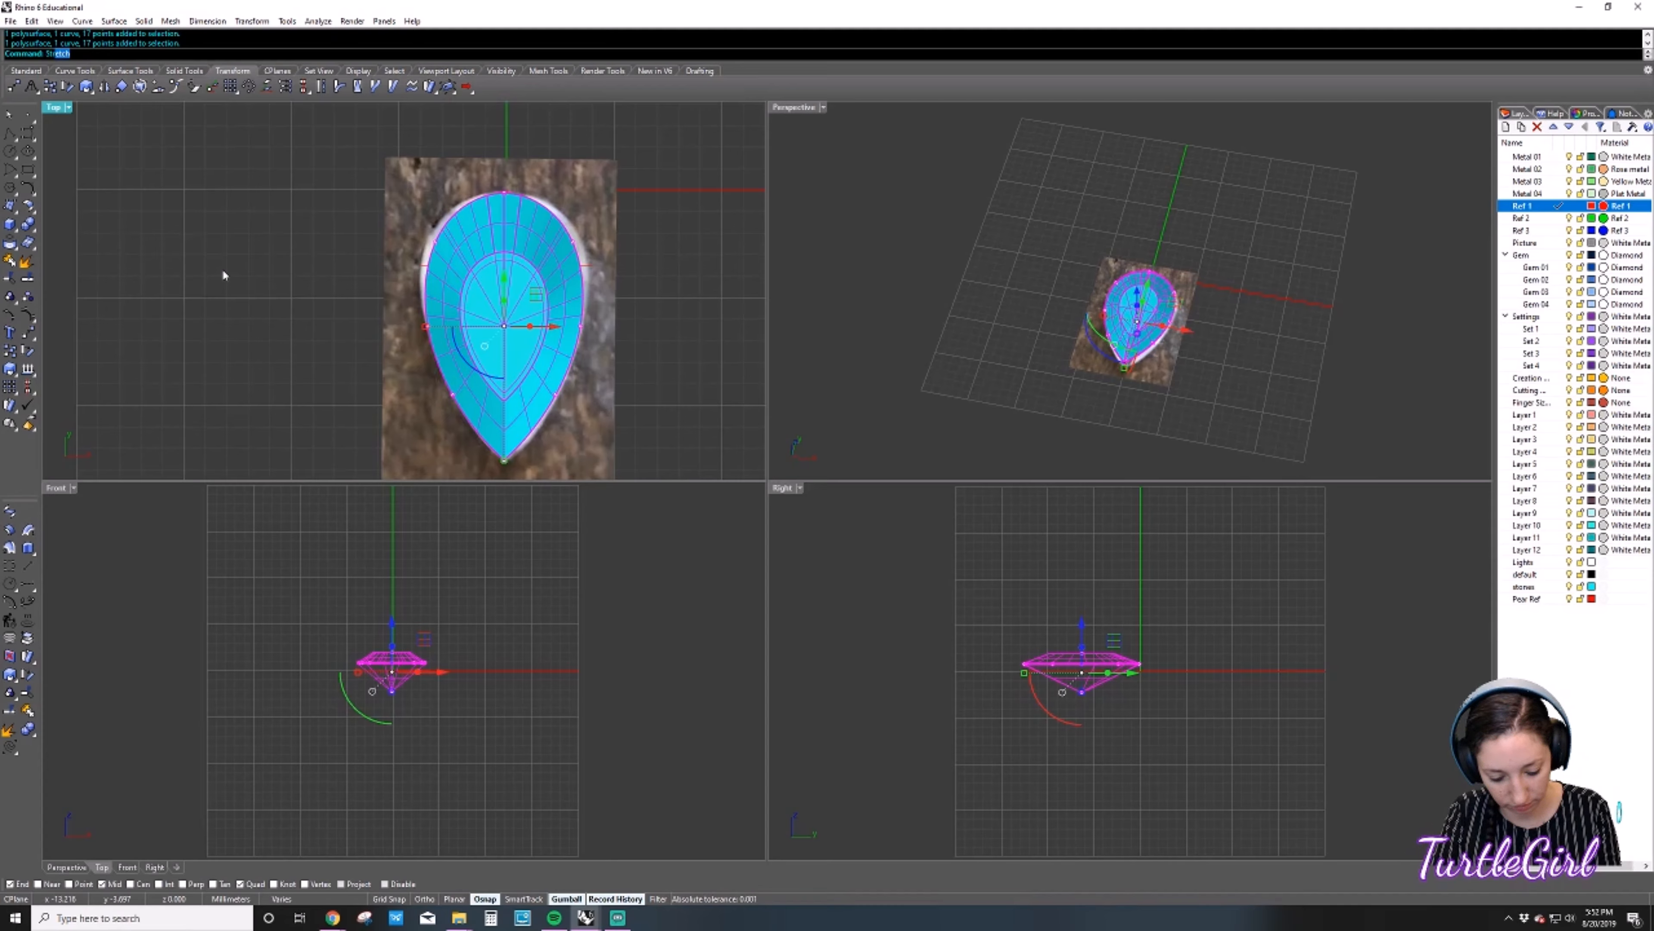
key(Return)
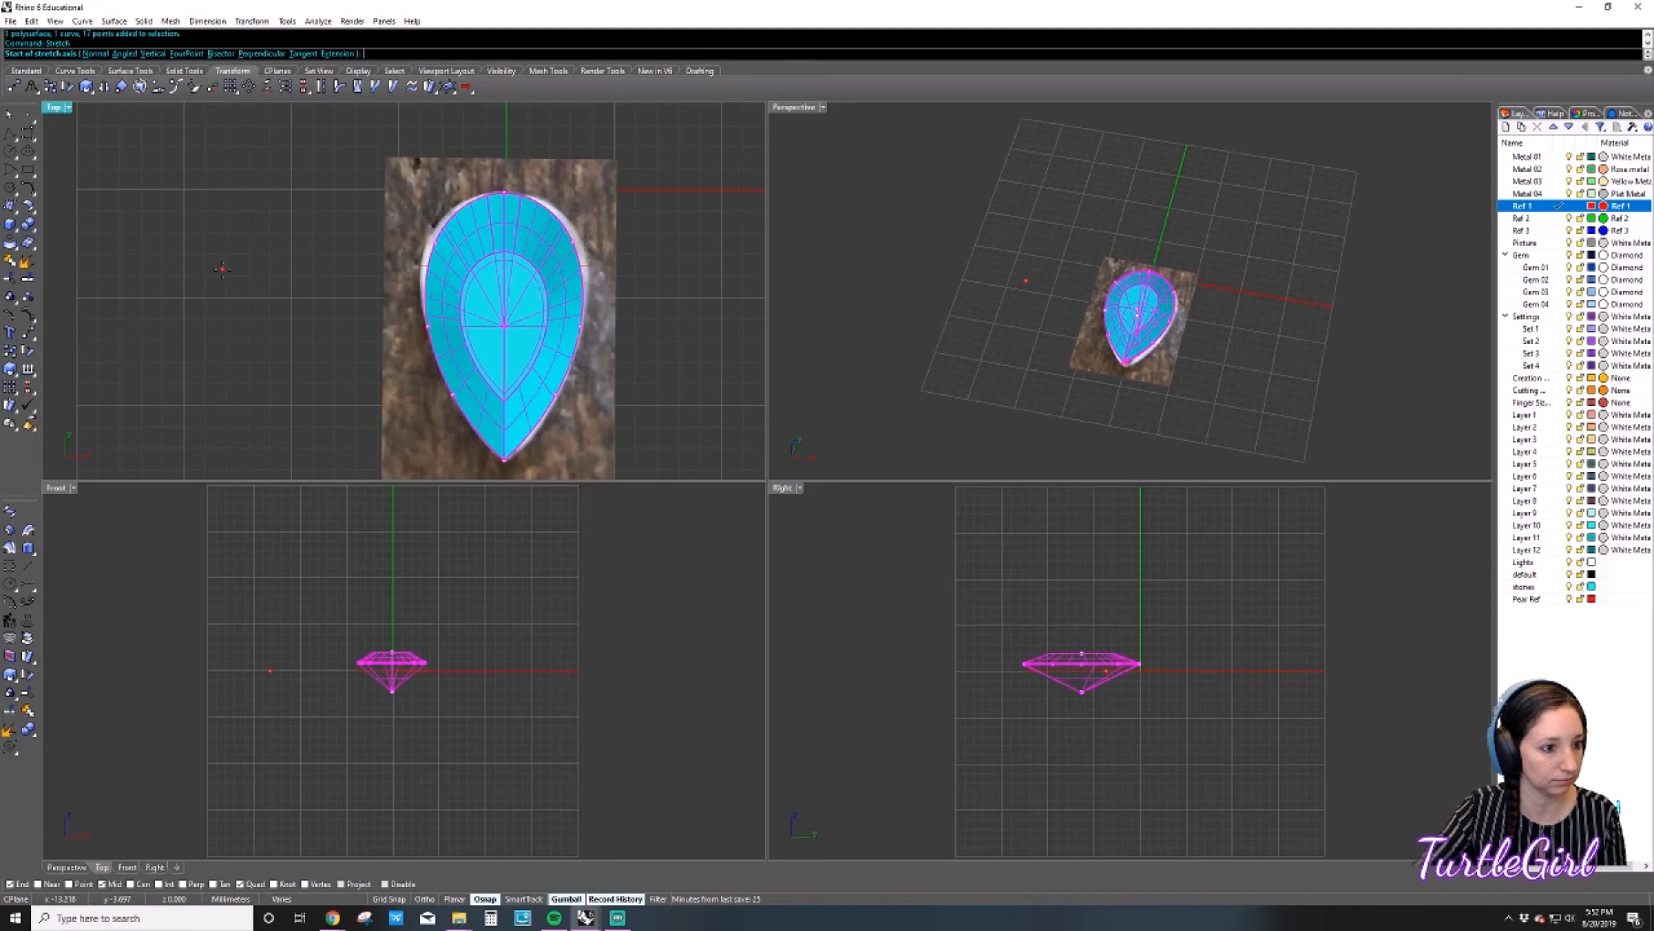
click(507, 193)
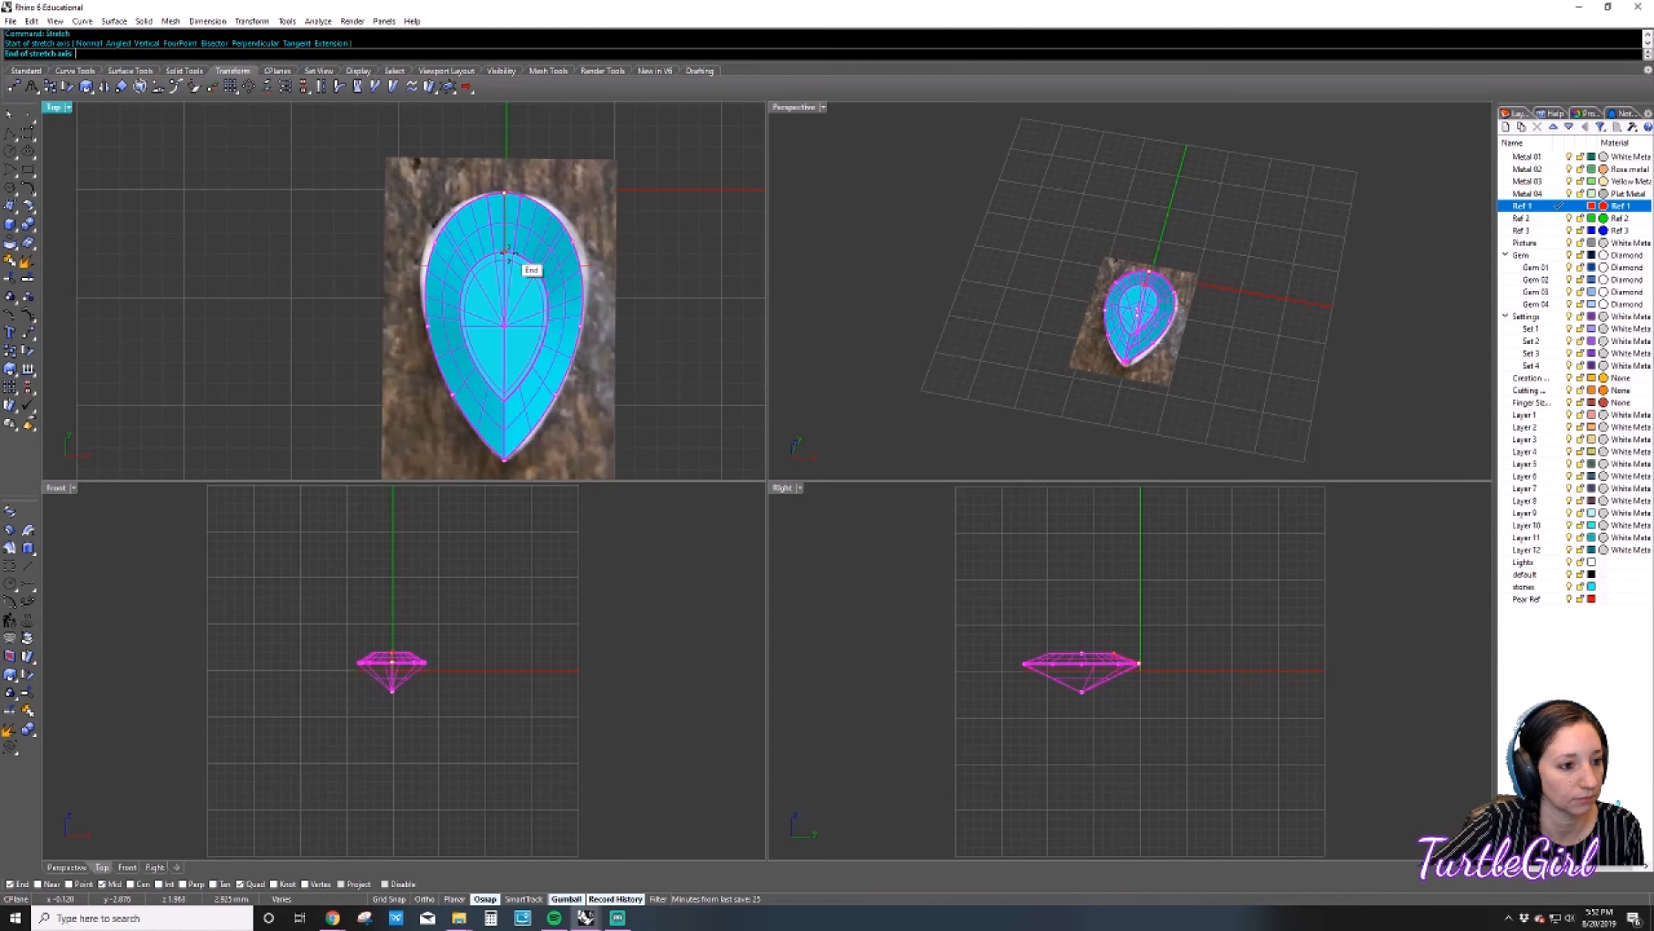
key(F8)
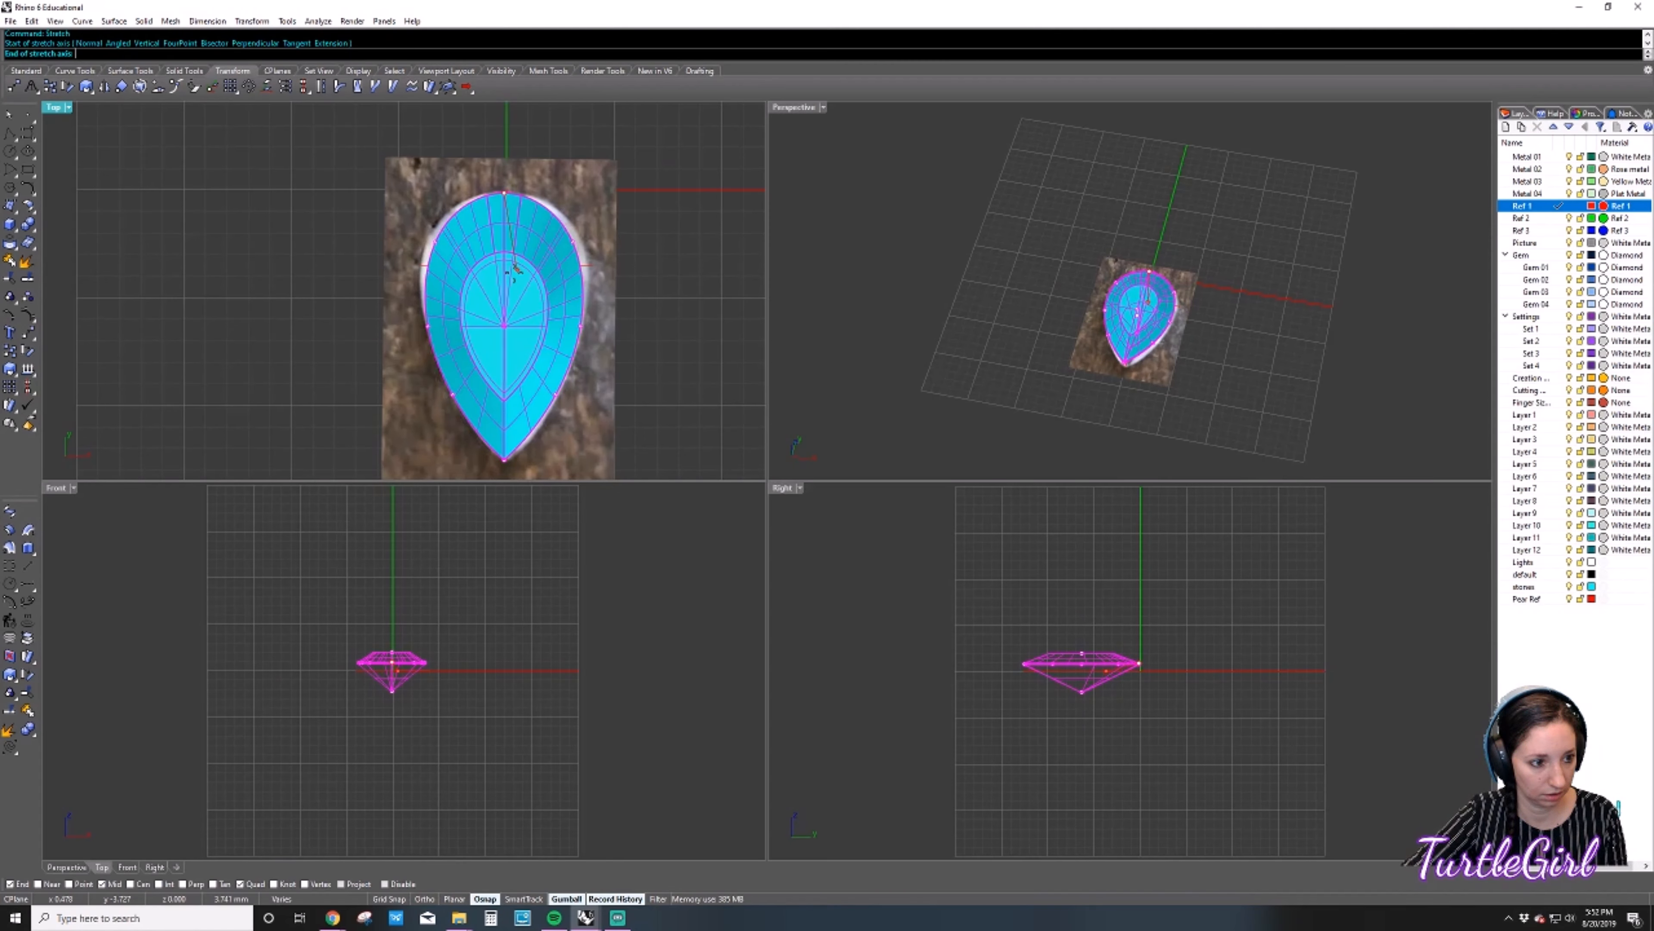
key(F8)
Turn on projected object snapping, try to Stretch the pear stone along its length from the rounded end, and undo the stretch.
click(365, 887)
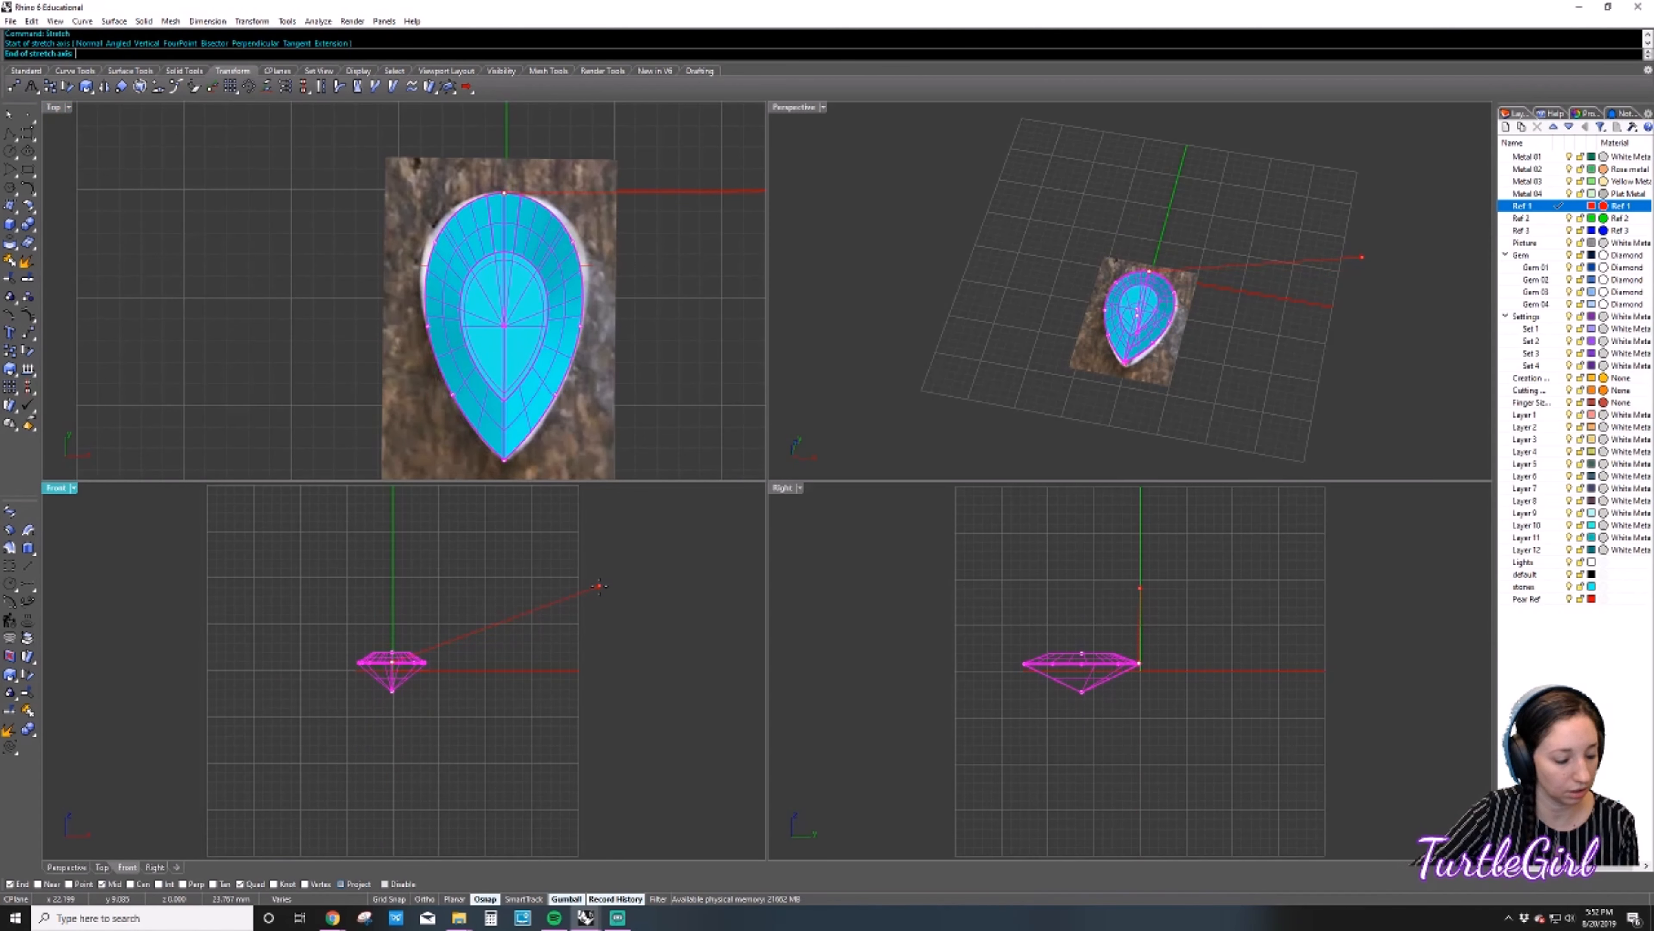
key(Escape)
right_drag(451, 285, 452, 274)
right_click(509, 188)
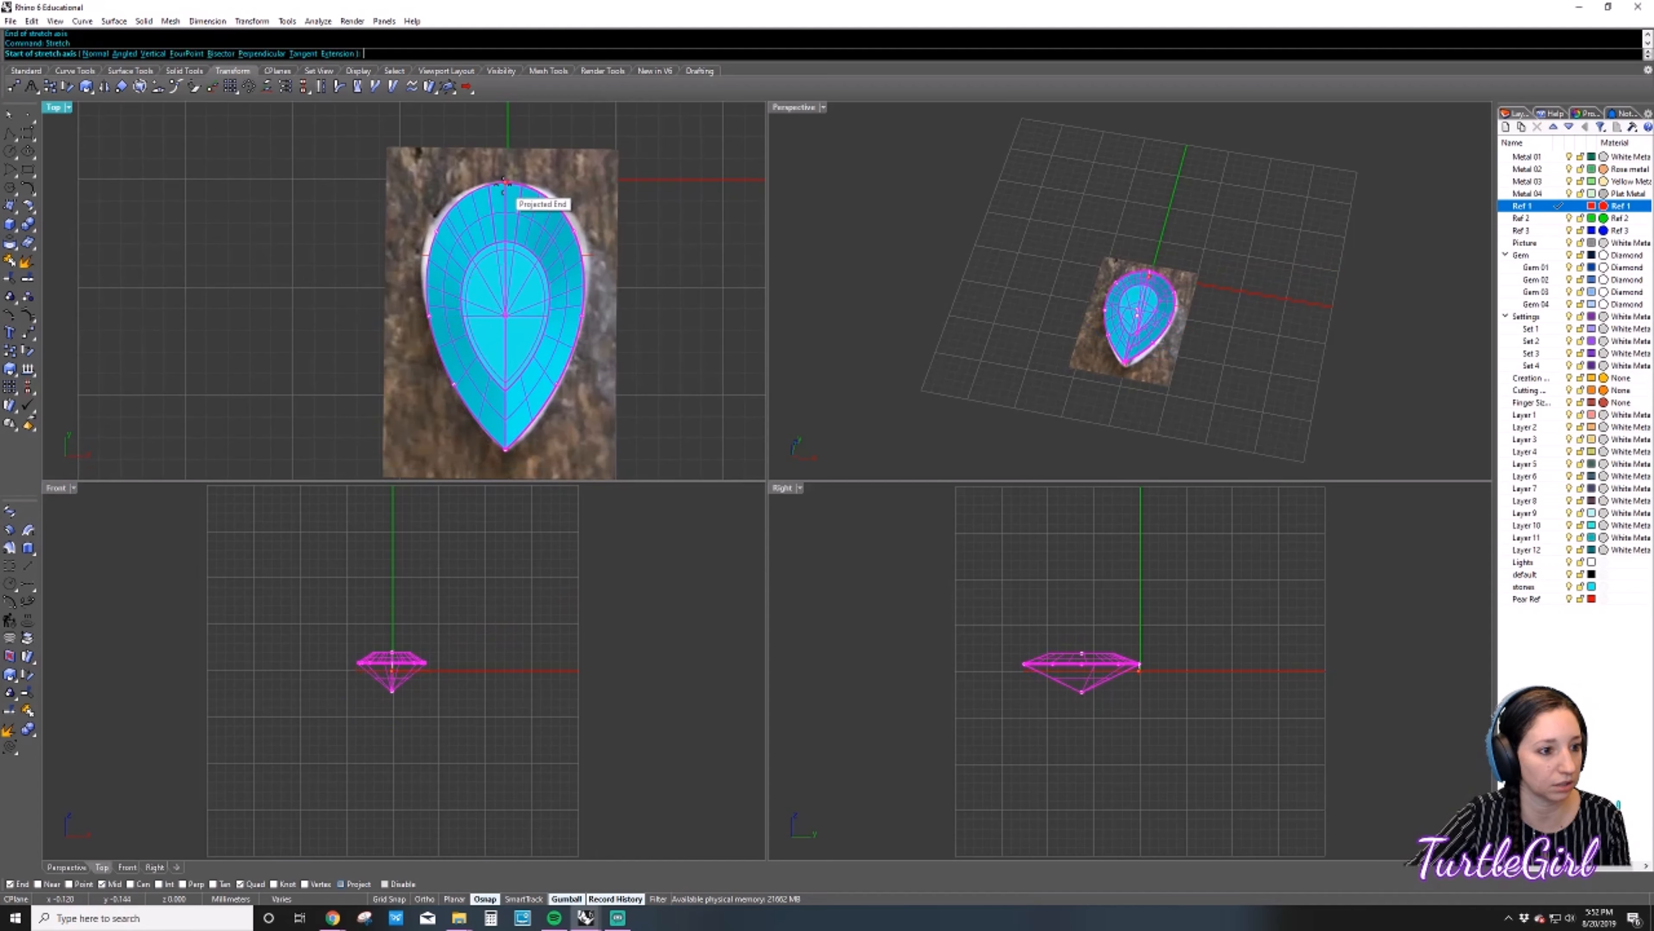
click(508, 186)
key(F8)
click(509, 253)
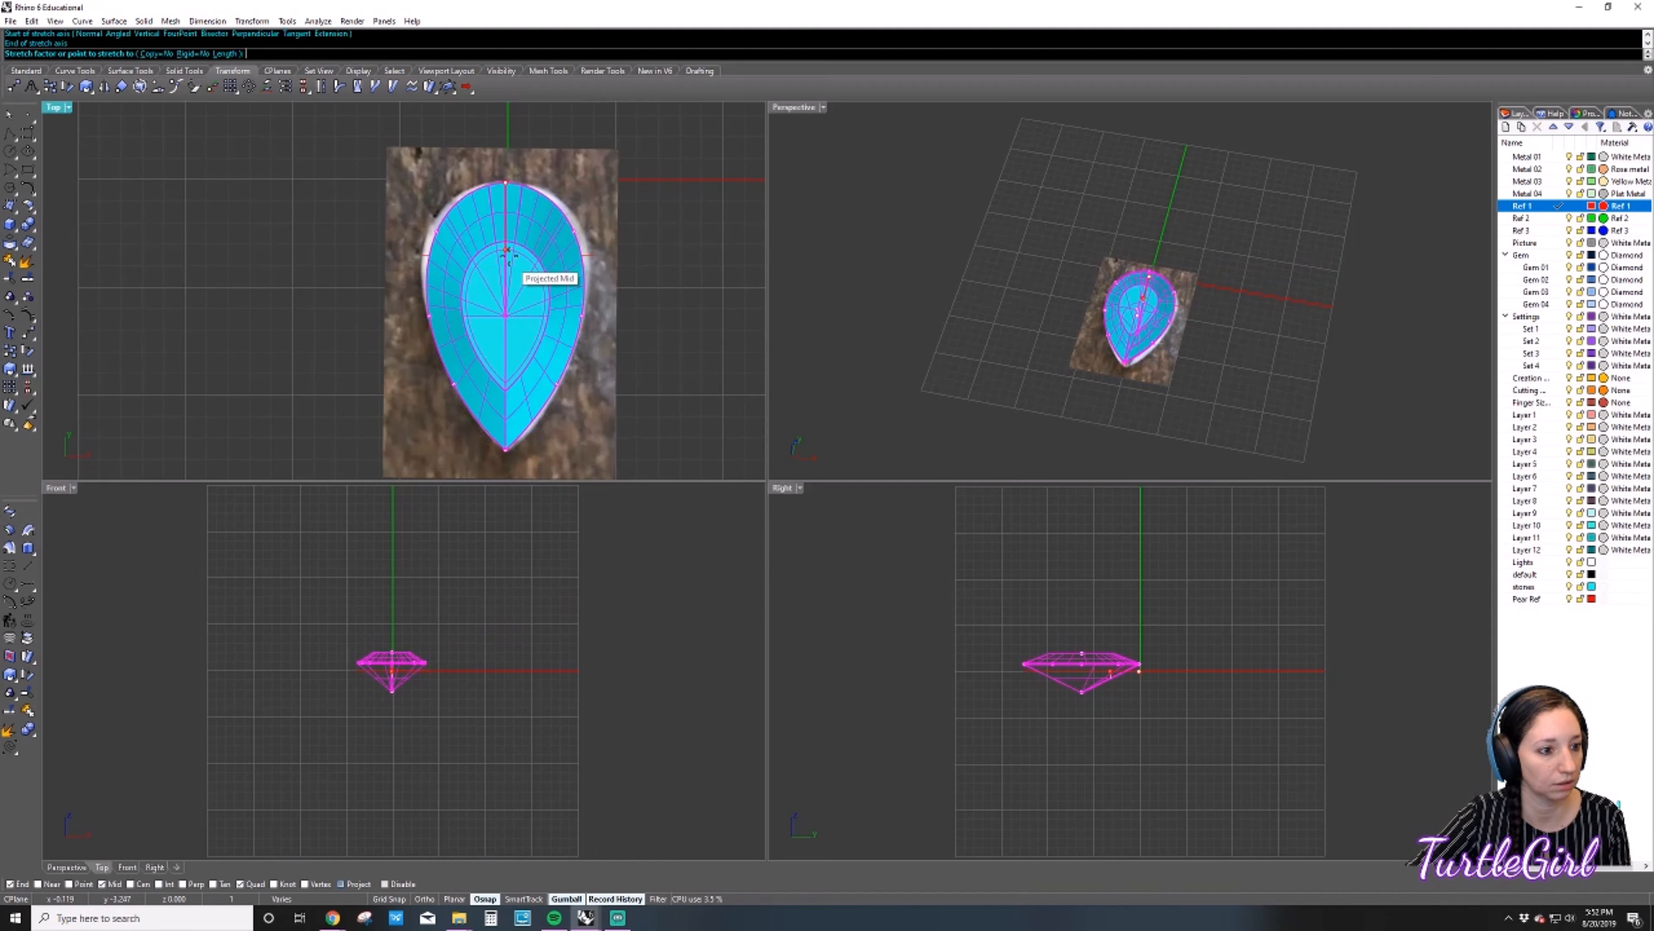
key(F8)
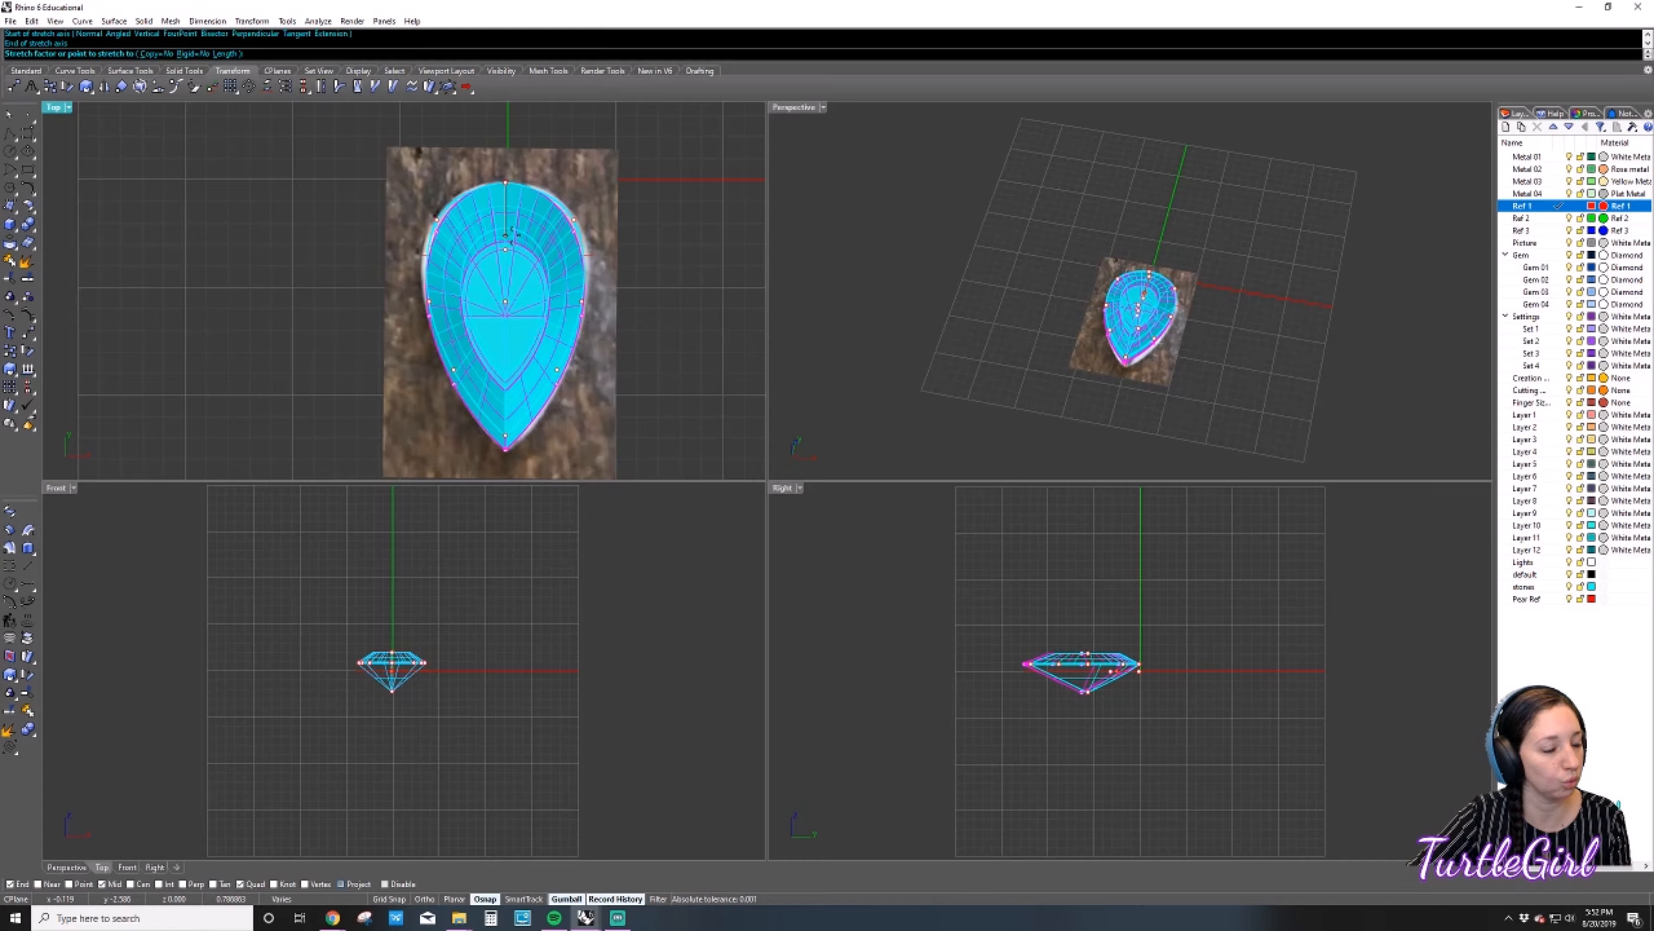
click(508, 229)
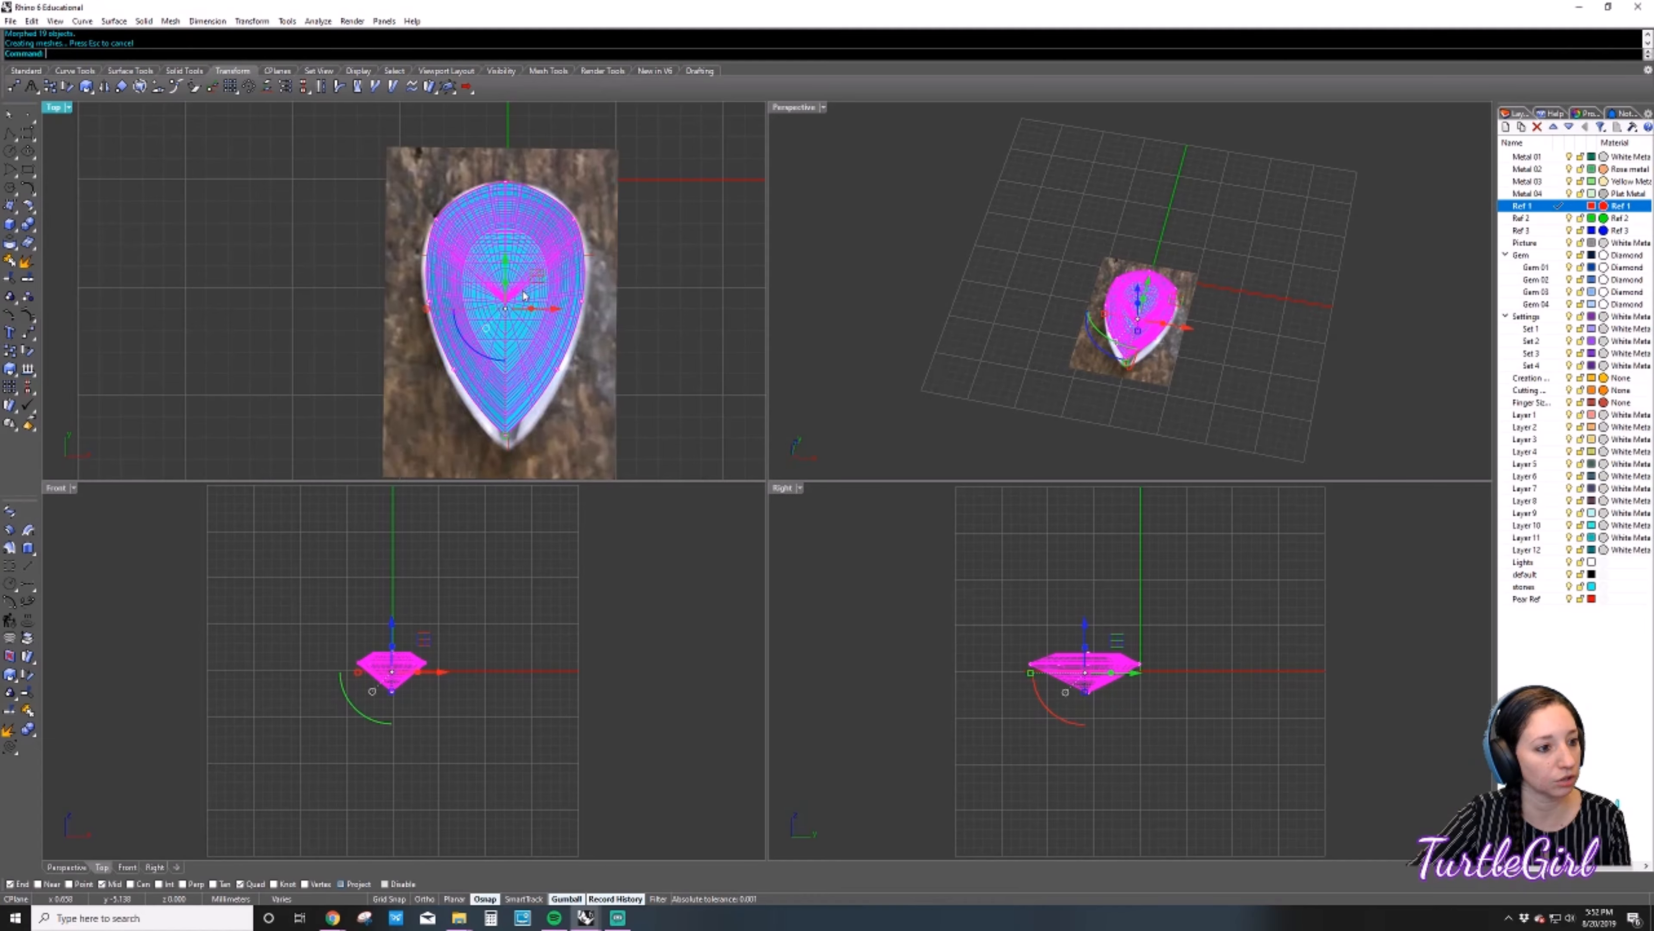
key(Escape)
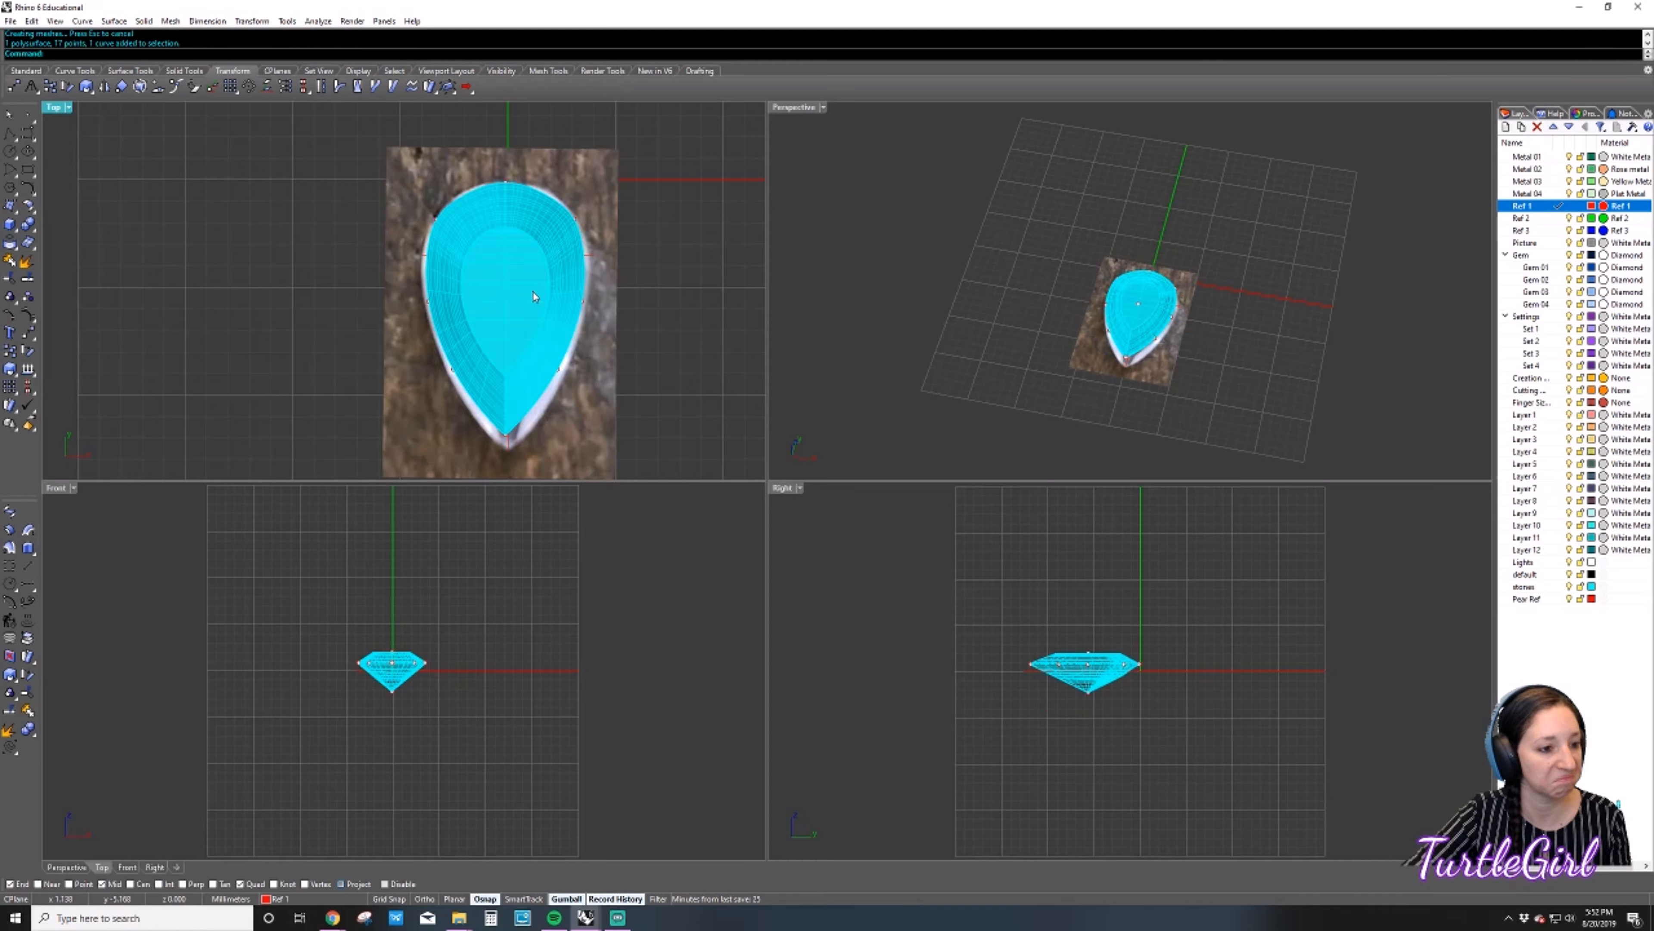
key(ctrl+z)
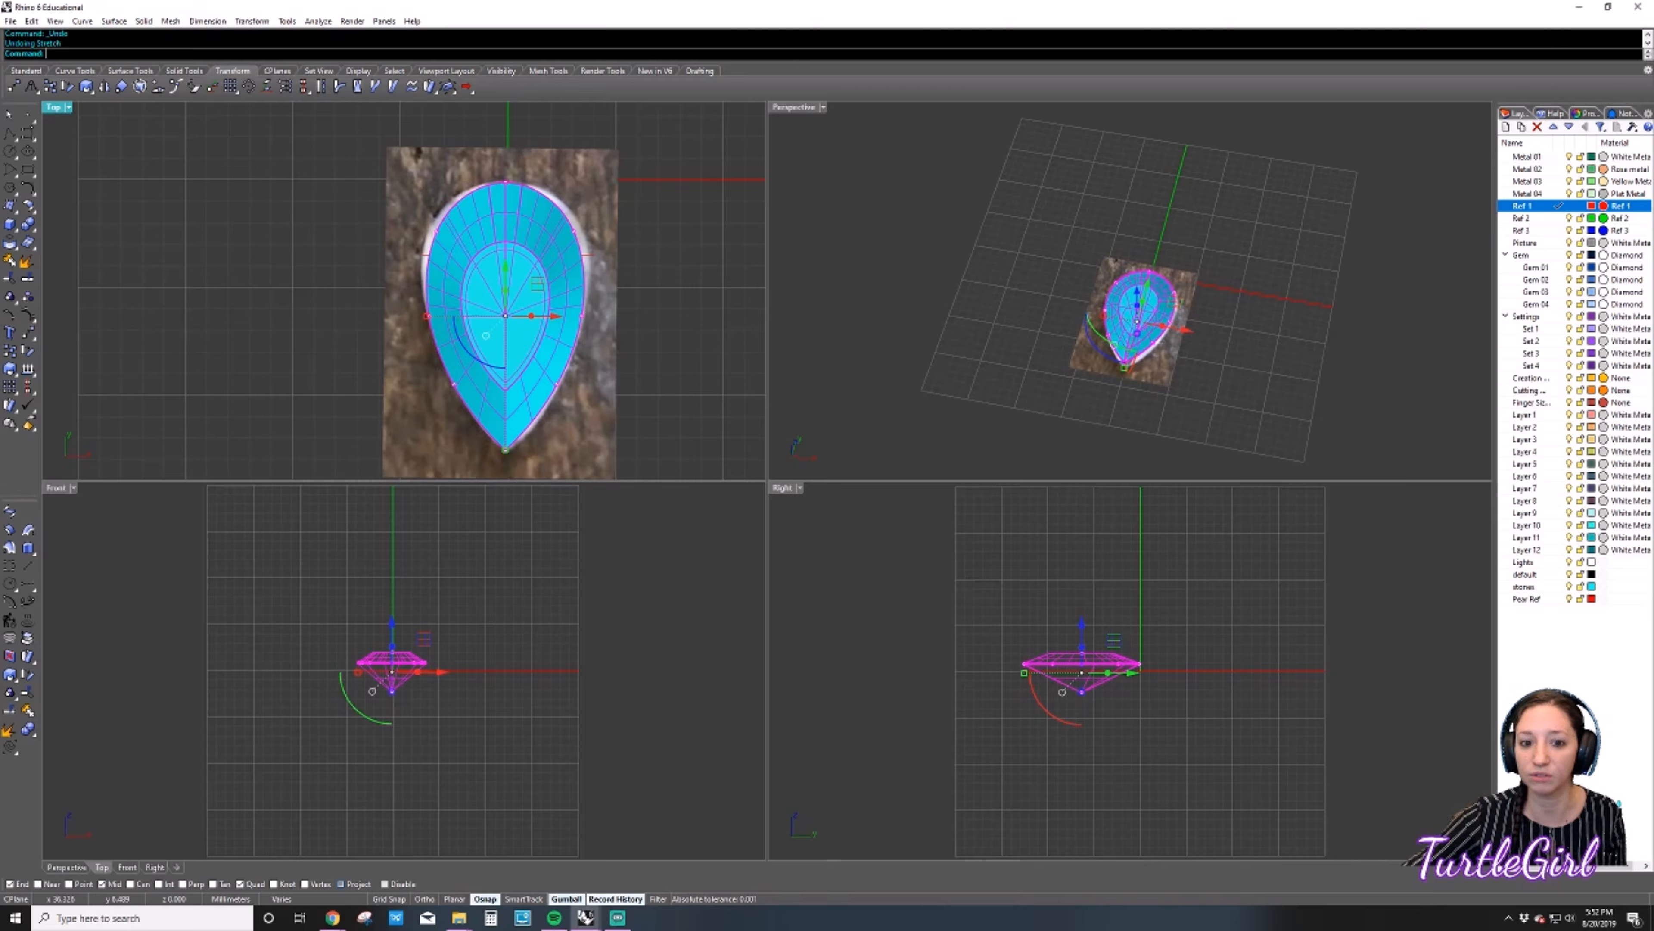
Select the whole pear stone together with its curve and points in the Top view.
drag(624, 314, 531, 285)
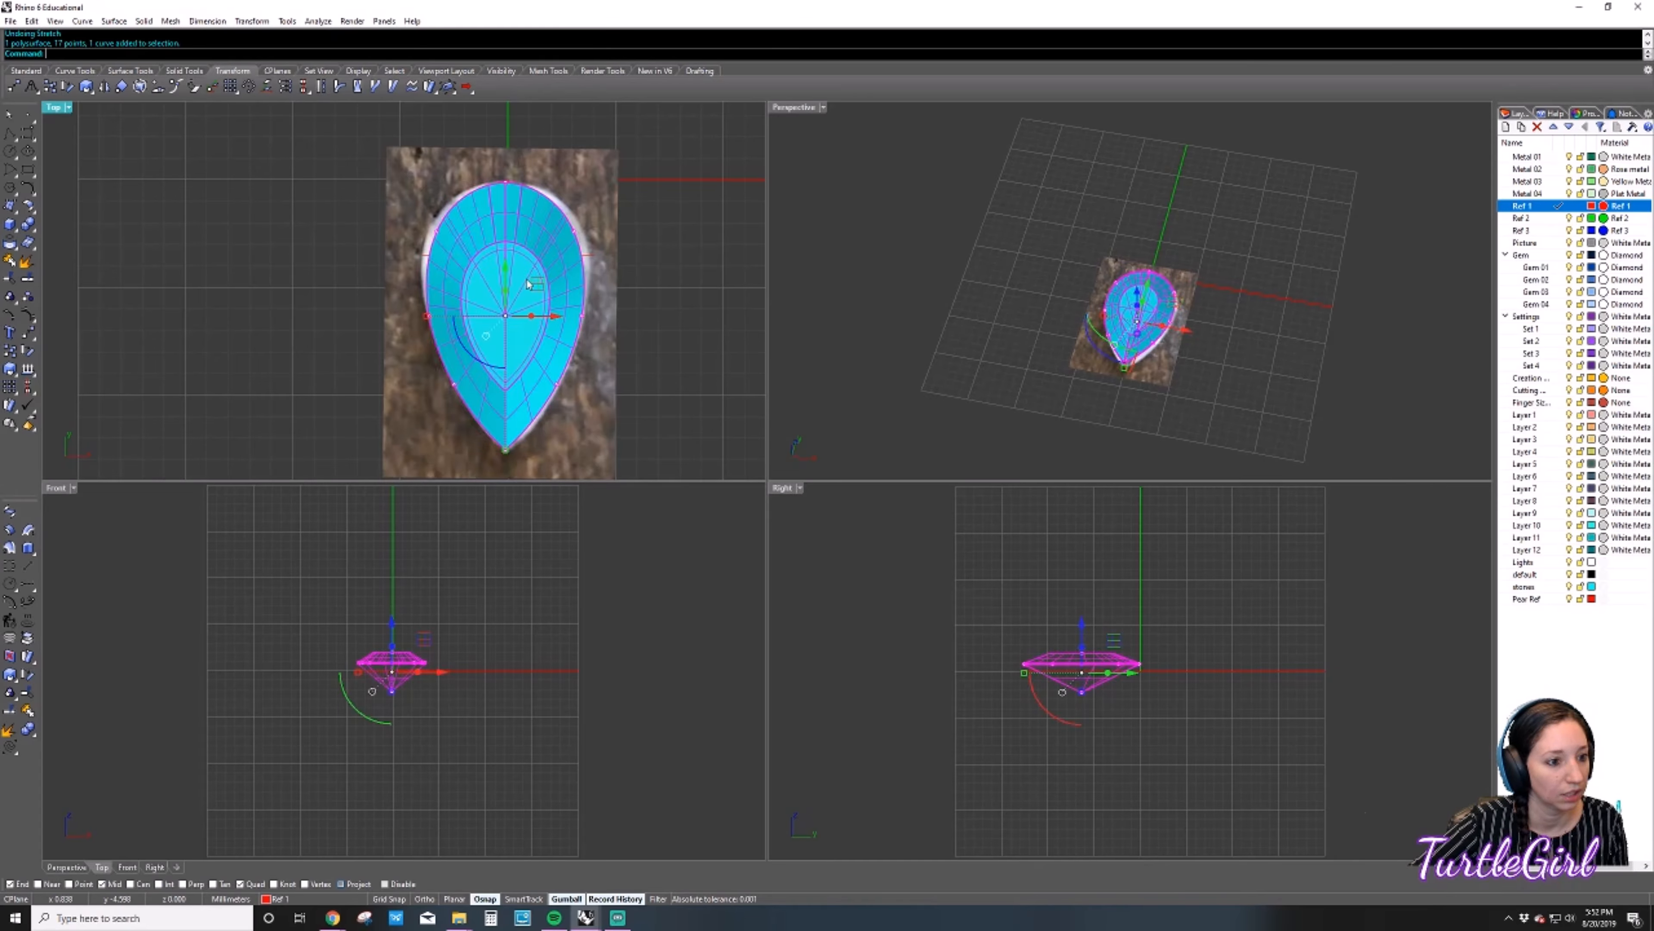
click(684, 349)
drag(684, 348, 561, 302)
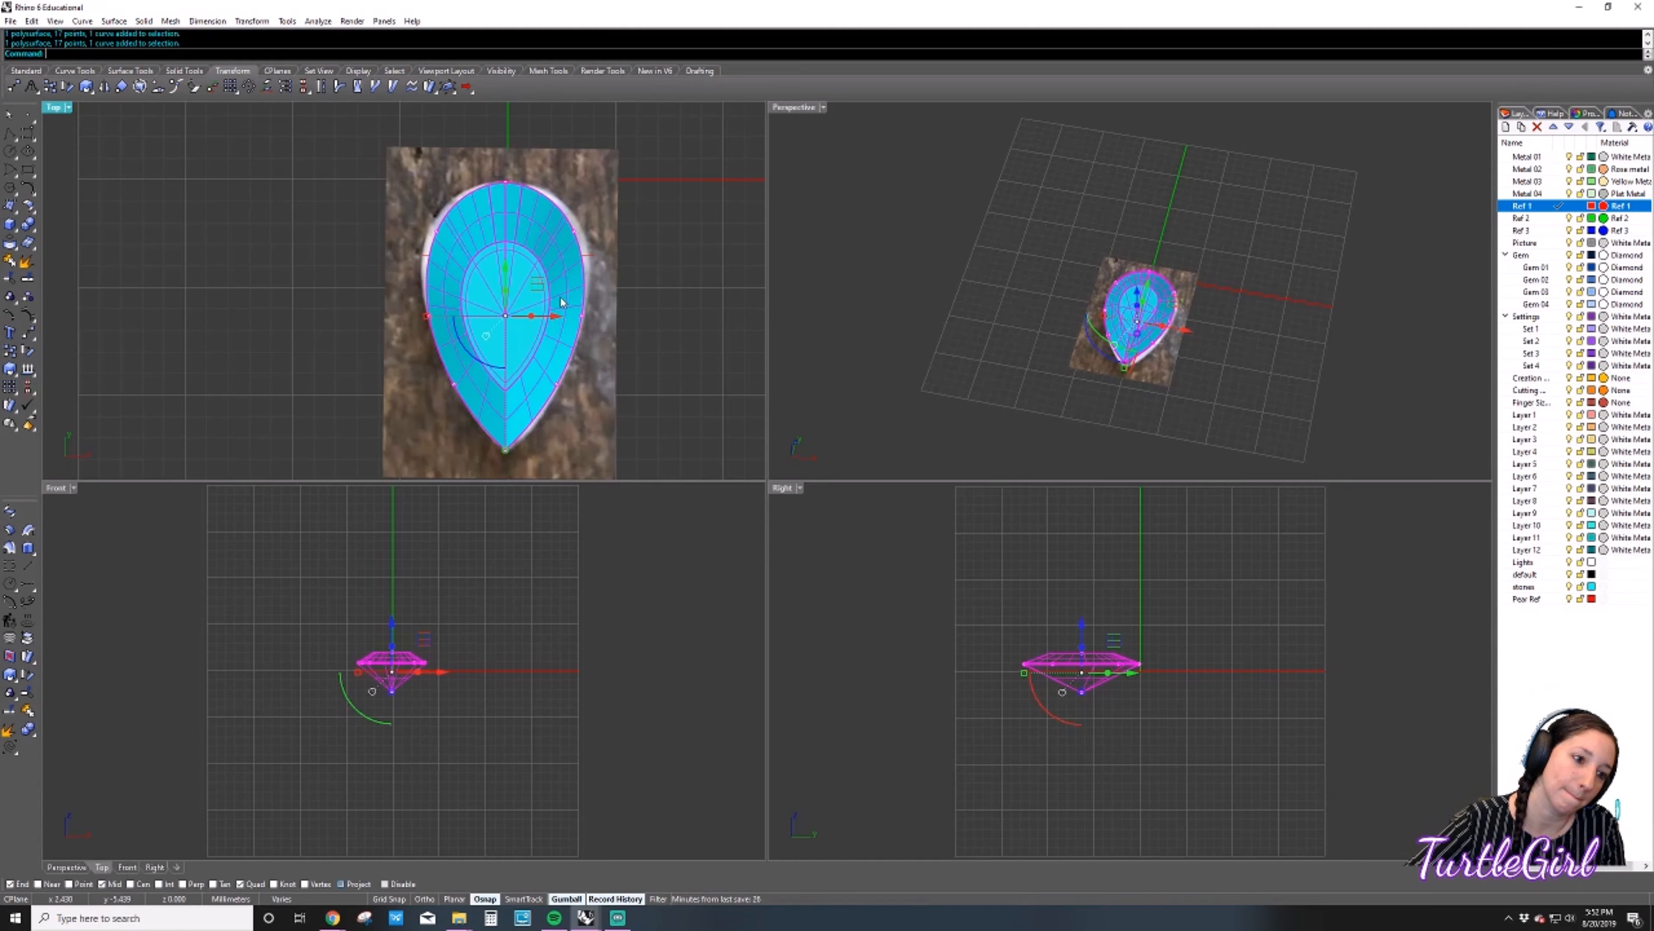
Delete the selected pear stone and draw a circle by diameter between the two ends of the horizontal width line.
key(Delete)
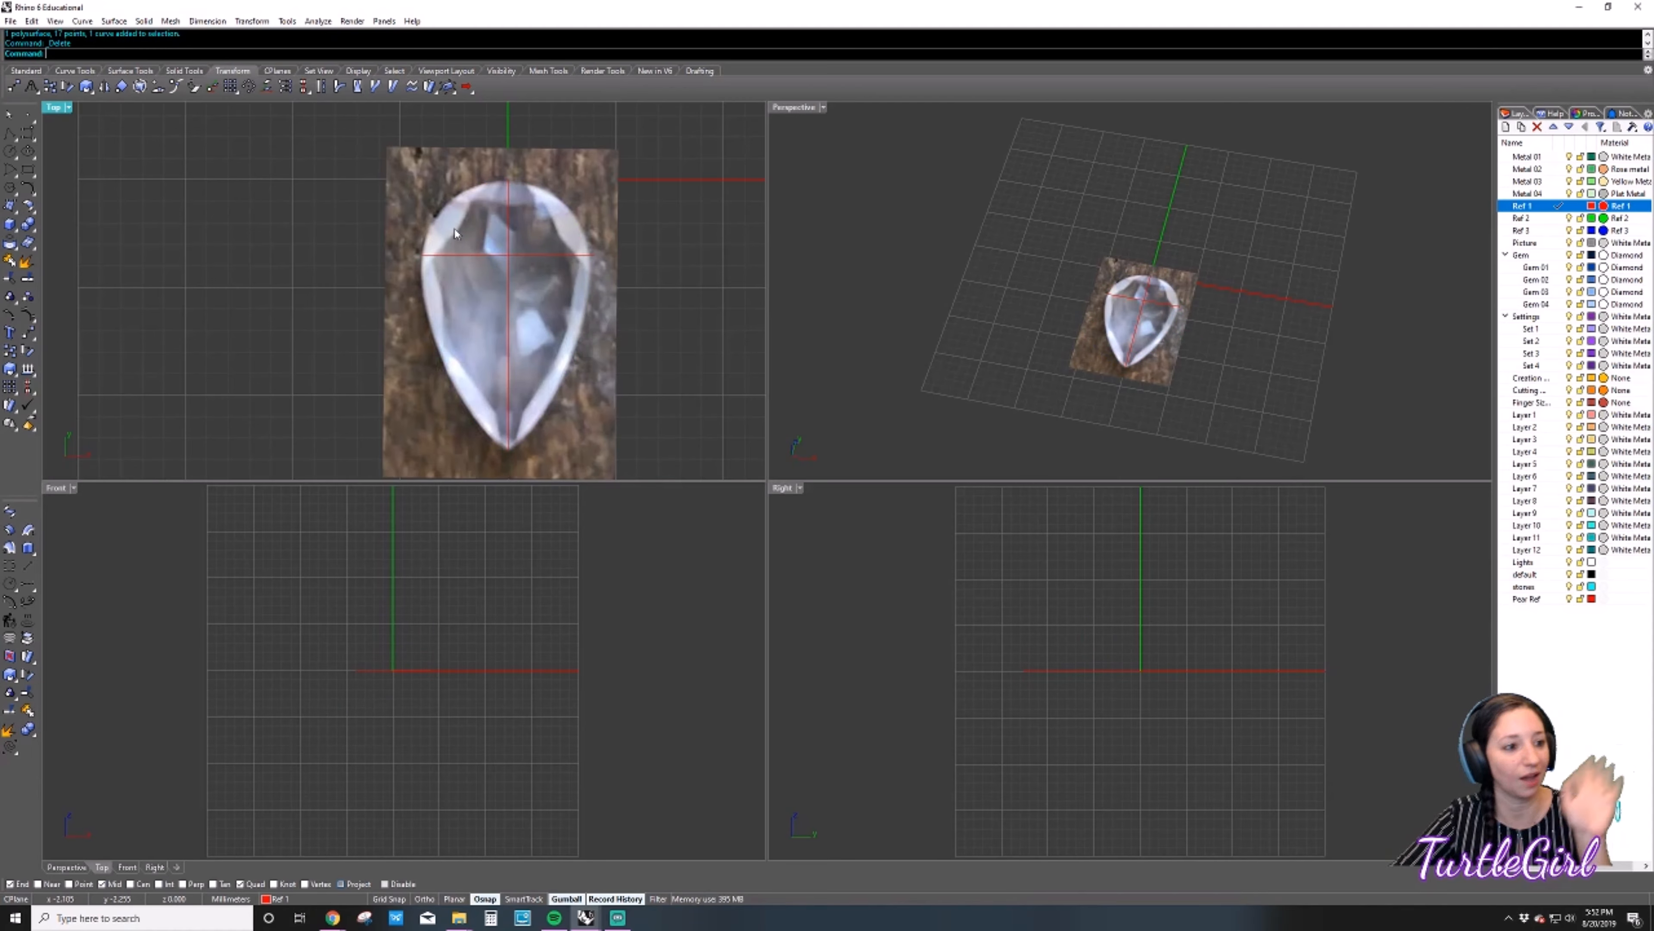
click(15, 160)
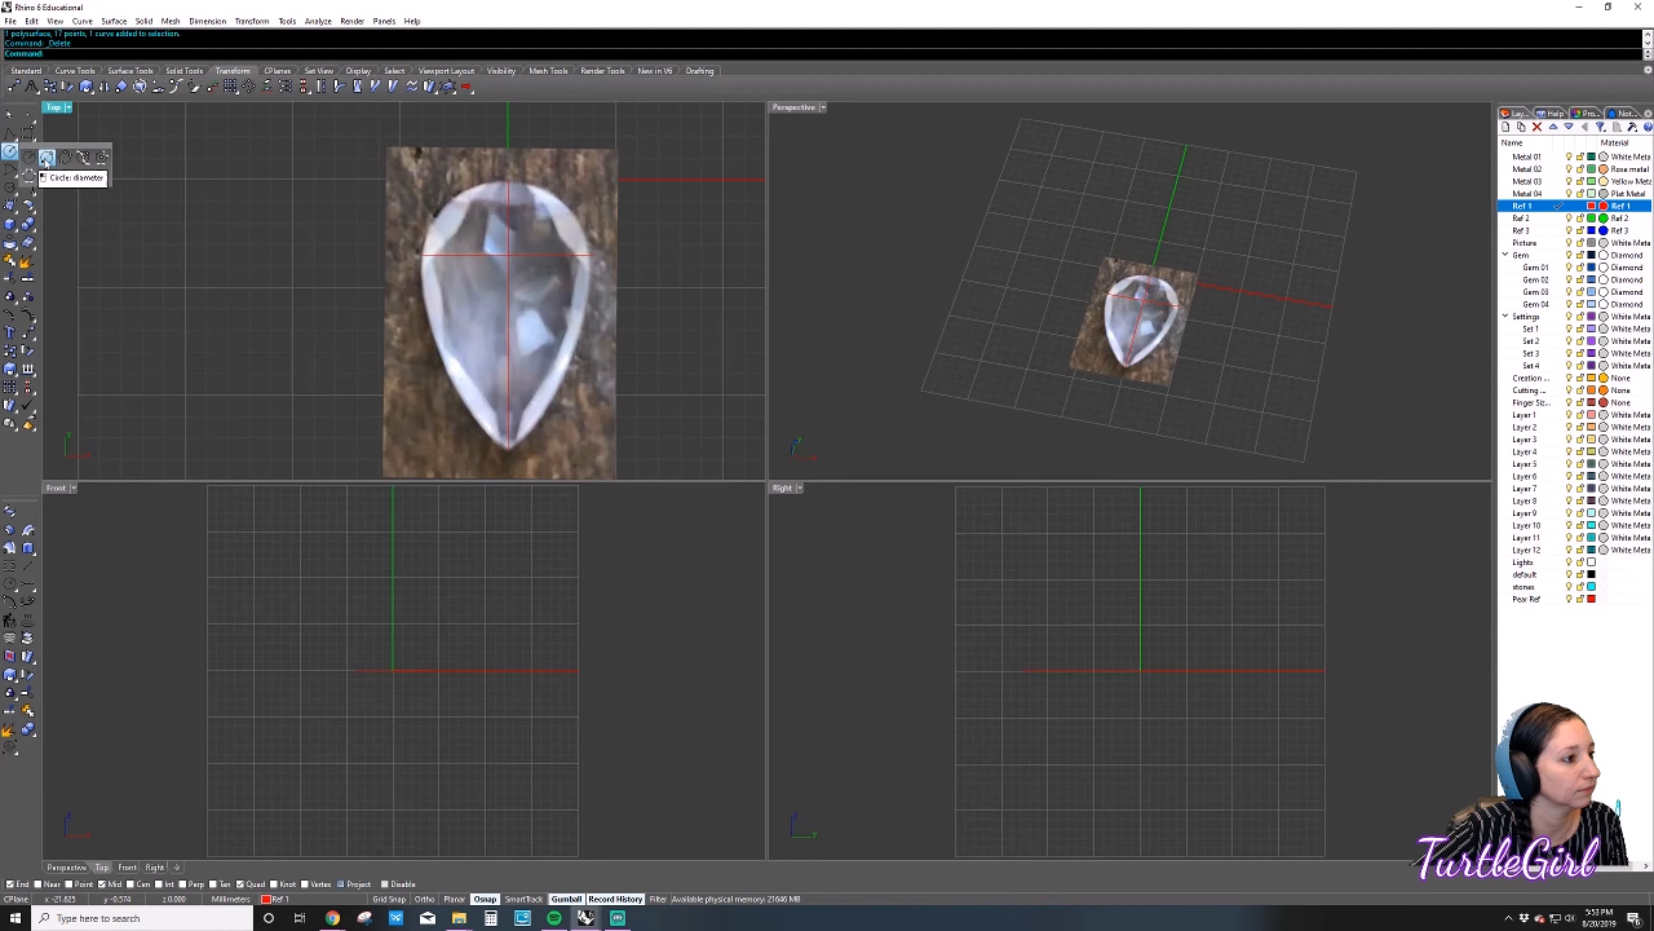
click(46, 157)
click(422, 254)
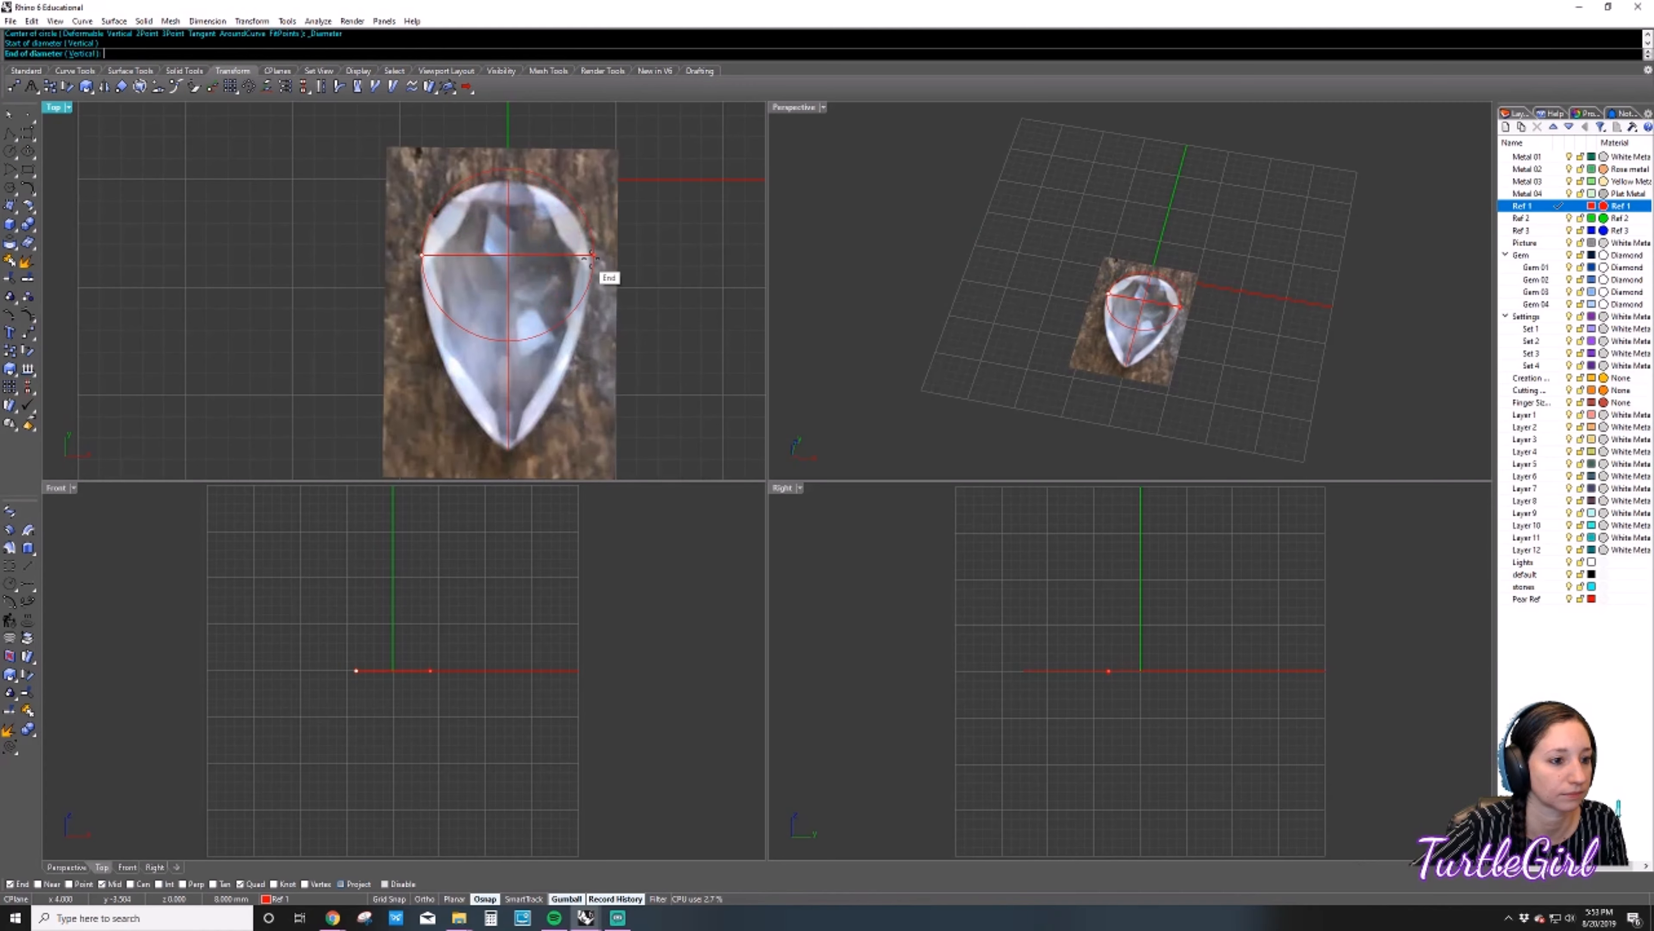
click(594, 255)
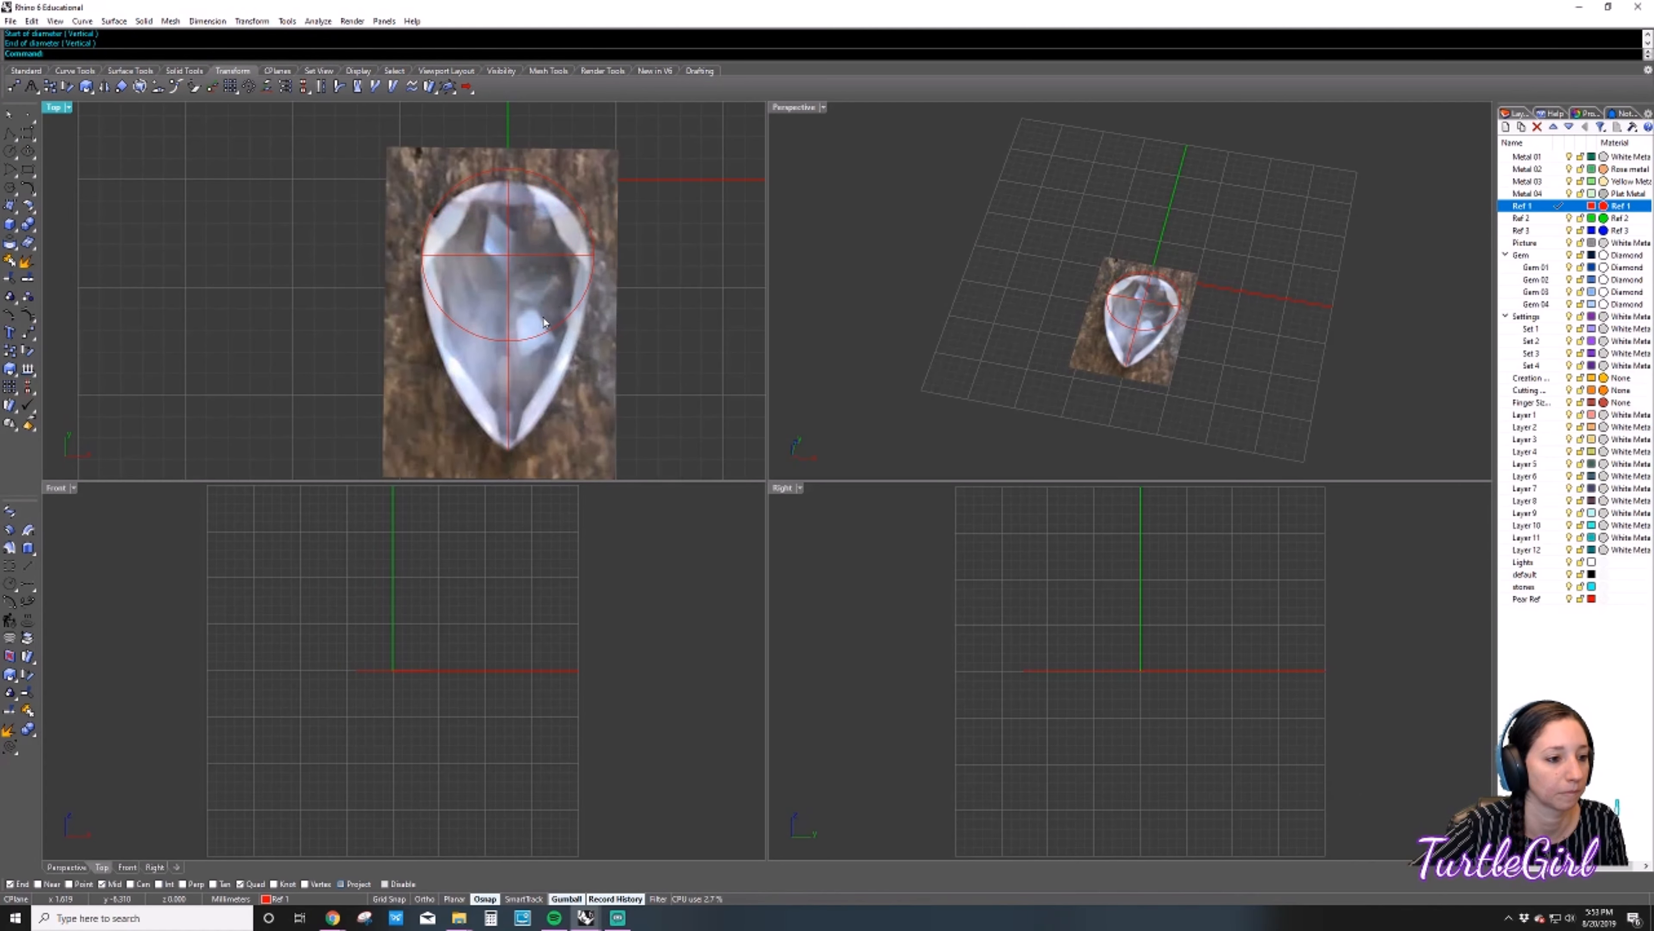
Scale the circle along the gem's length so its upper arc matches the rounded end of the photographed stone.
click(564, 329)
click(602, 360)
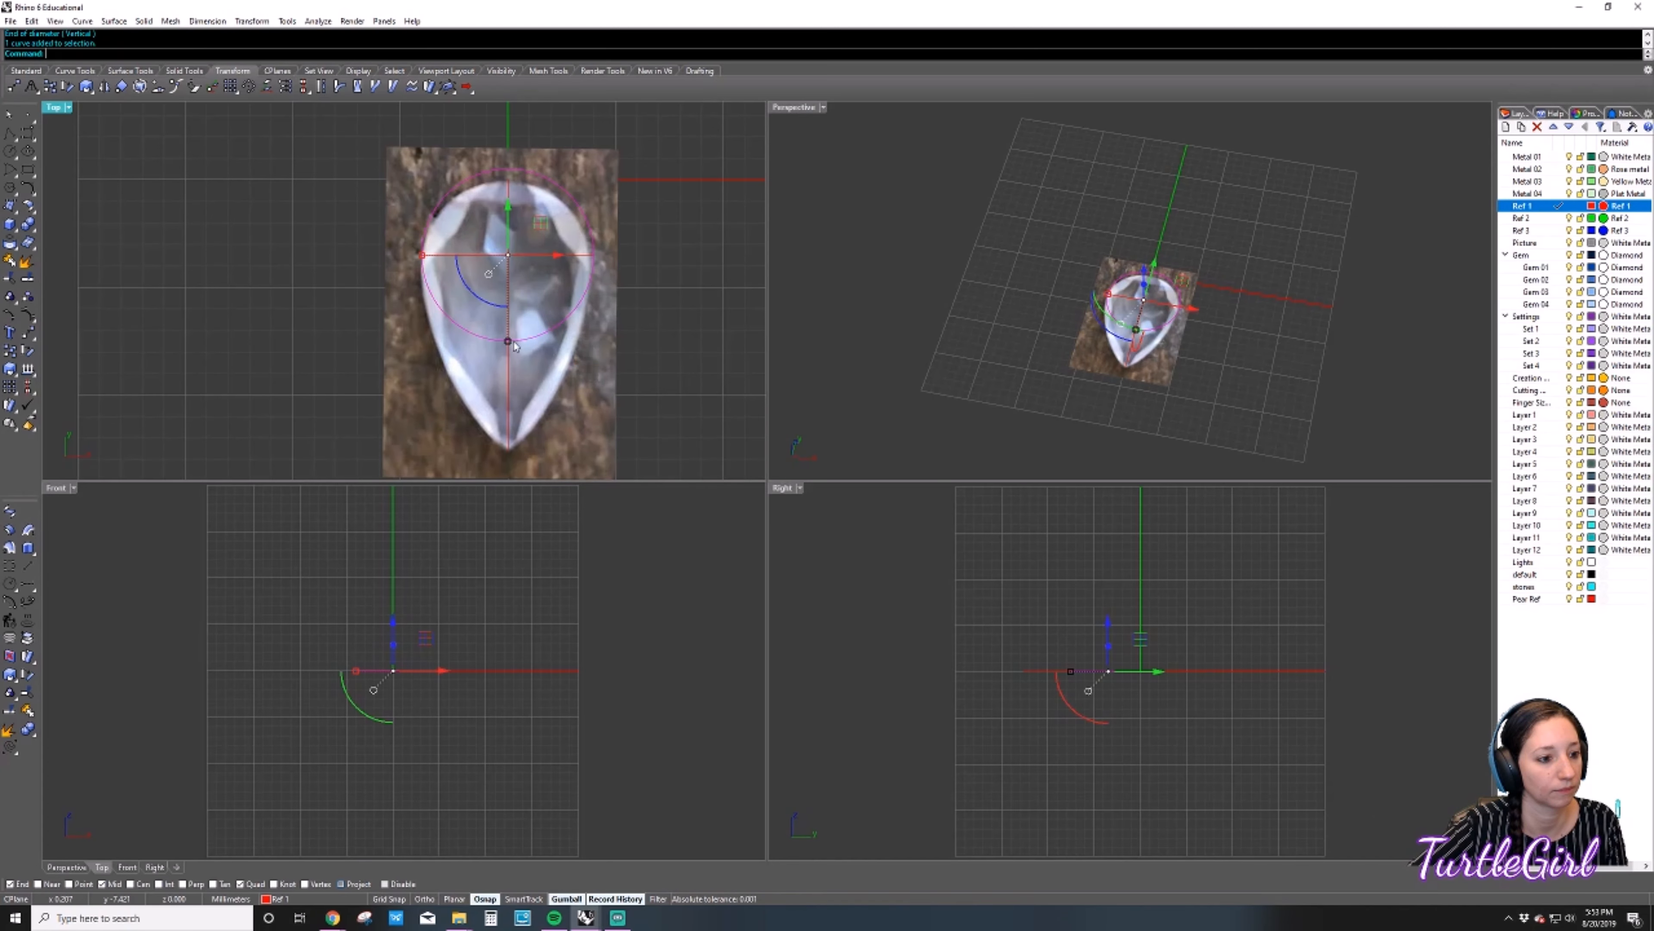
drag(513, 342, 533, 286)
Clear the accidental selection of the gem picture and highlight the Picture layer in the layer list.
click(567, 338)
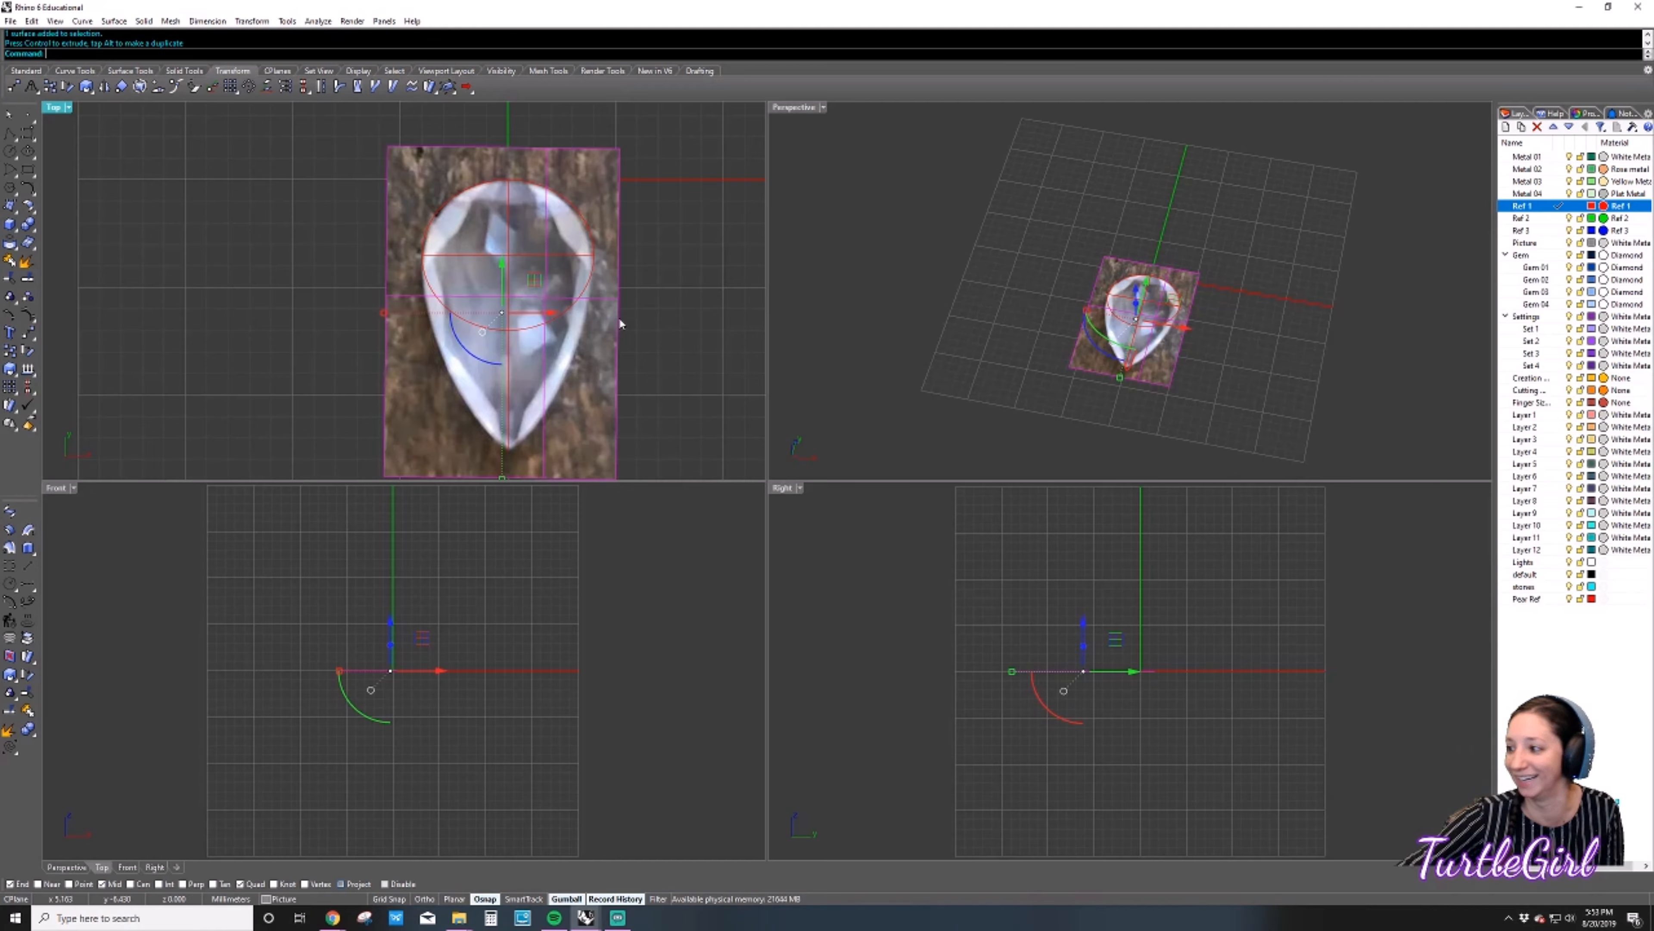
click(653, 371)
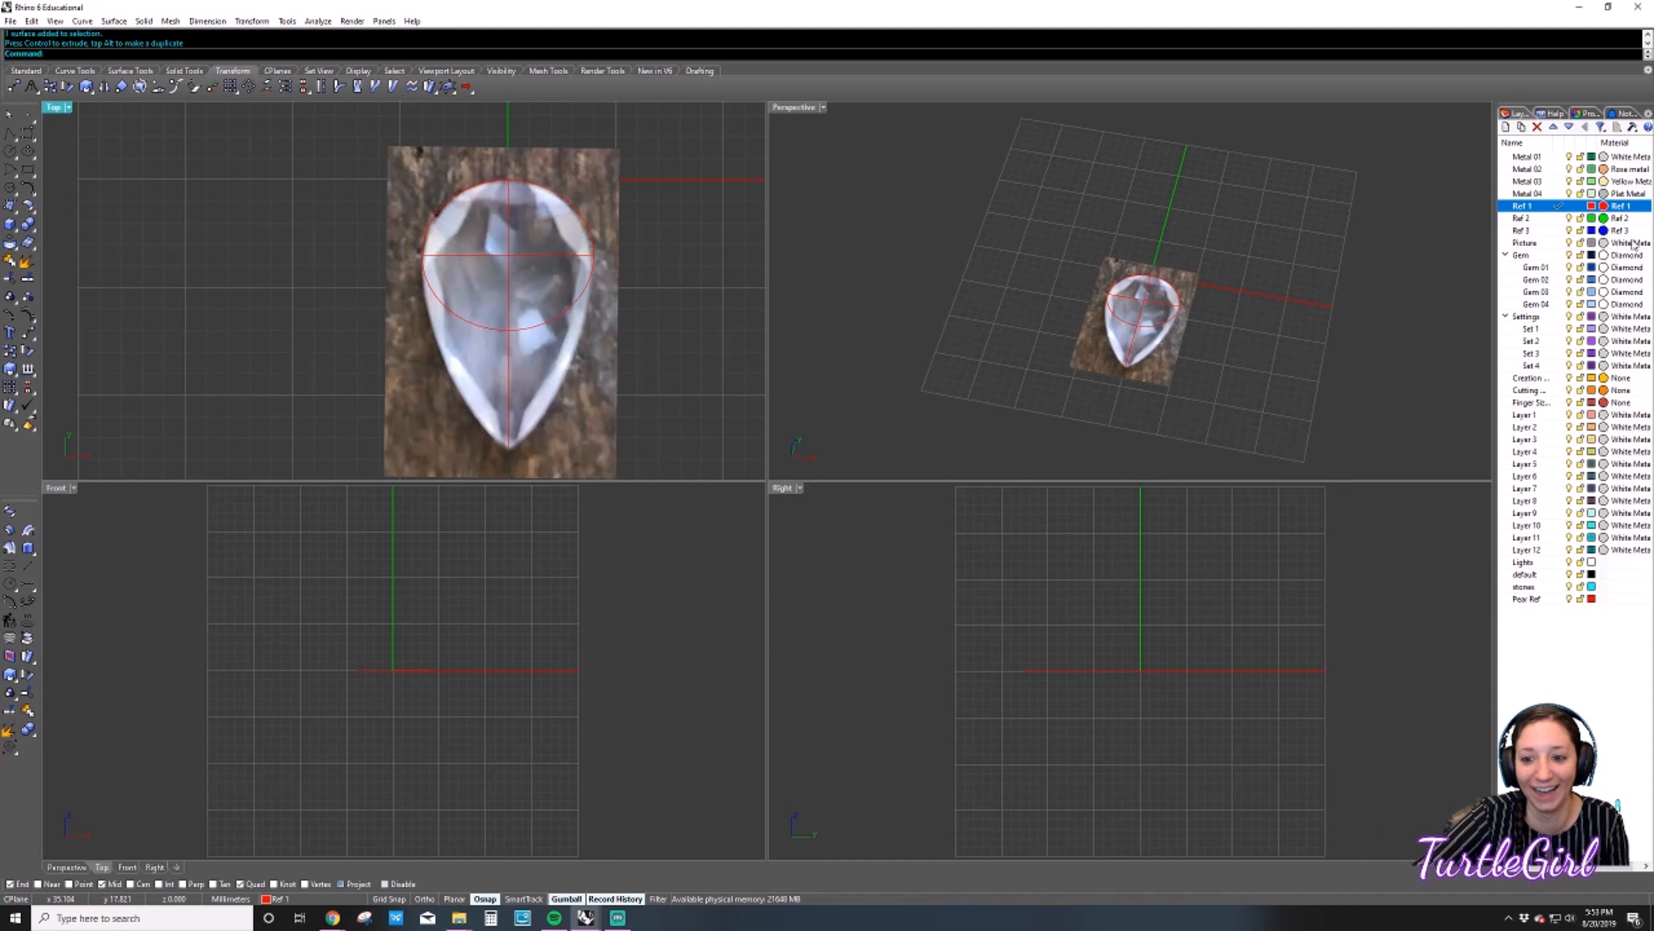
click(1560, 243)
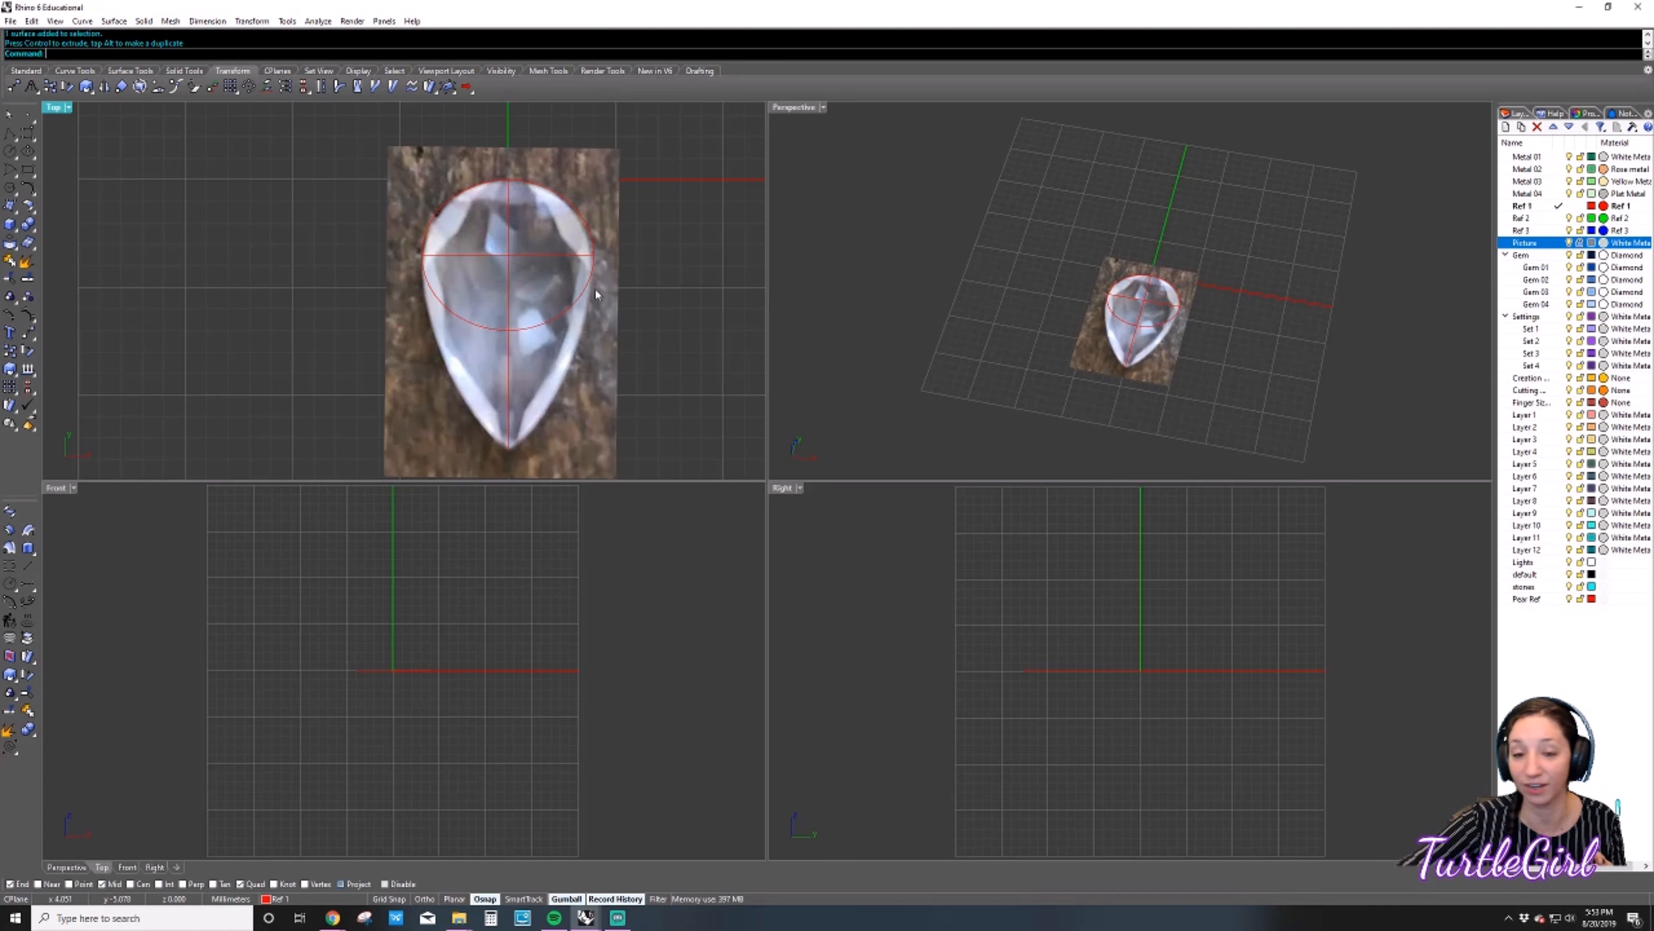
Show the squashed circle's control points and move its lowest point down to the gem's pointed tip.
click(513, 332)
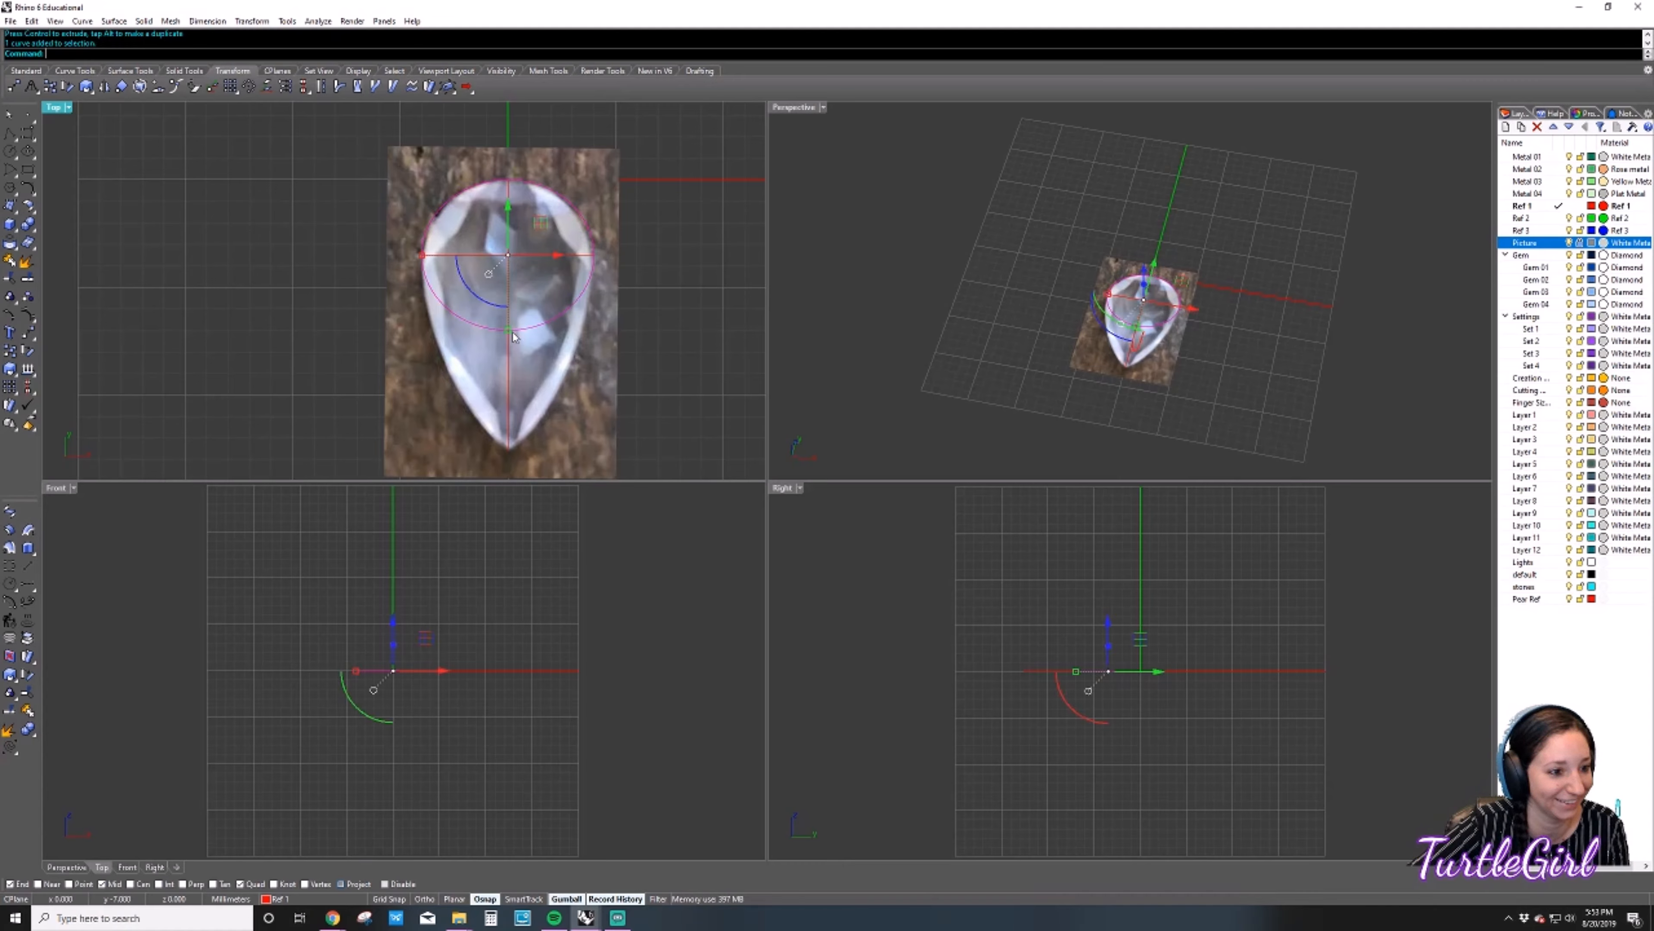
key(F10)
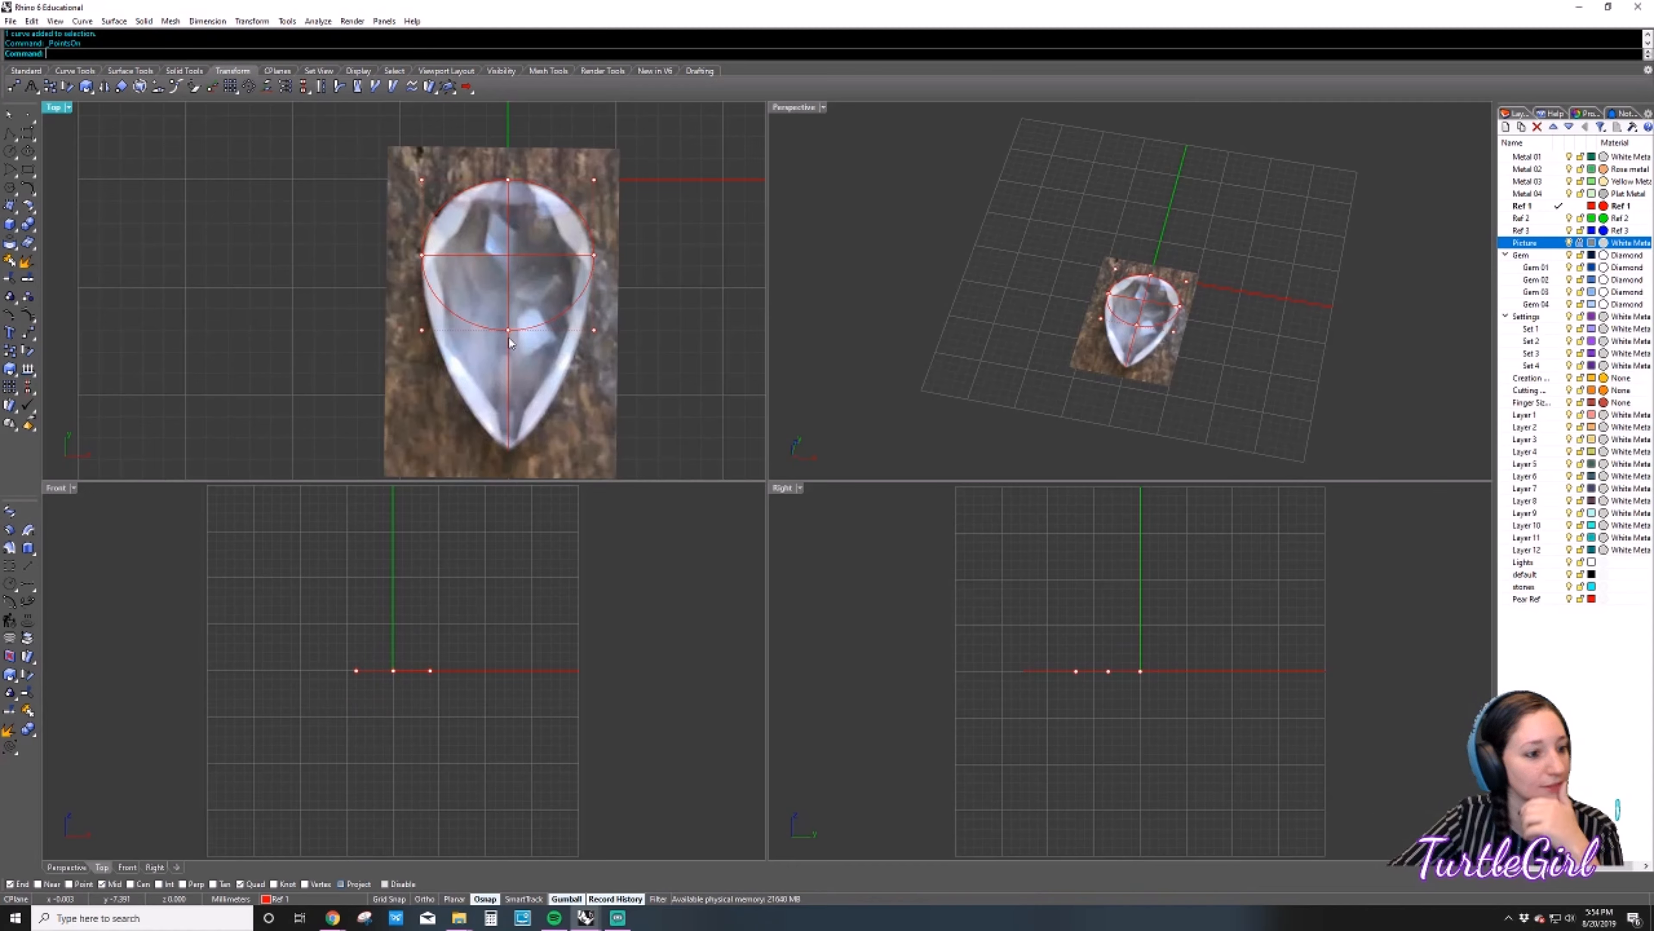
click(509, 332)
drag(508, 283, 519, 410)
Move the two lower side control points down together so the curve's flanks follow the photographed gem.
click(422, 330)
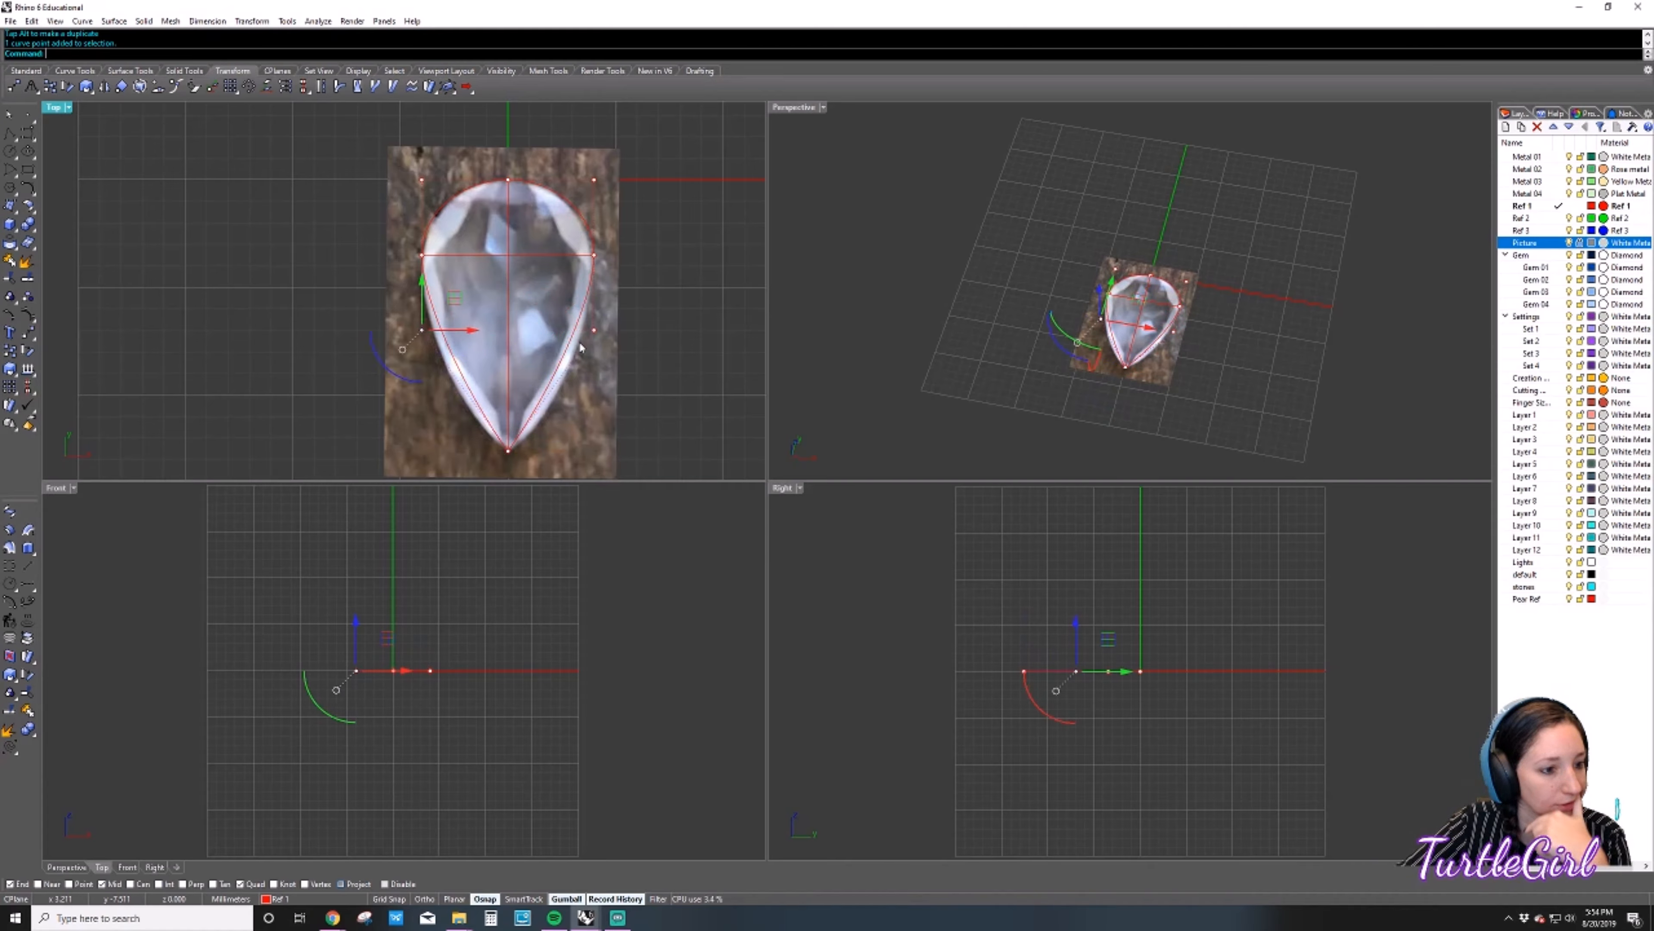
shift+click(594, 329)
drag(508, 282, 509, 336)
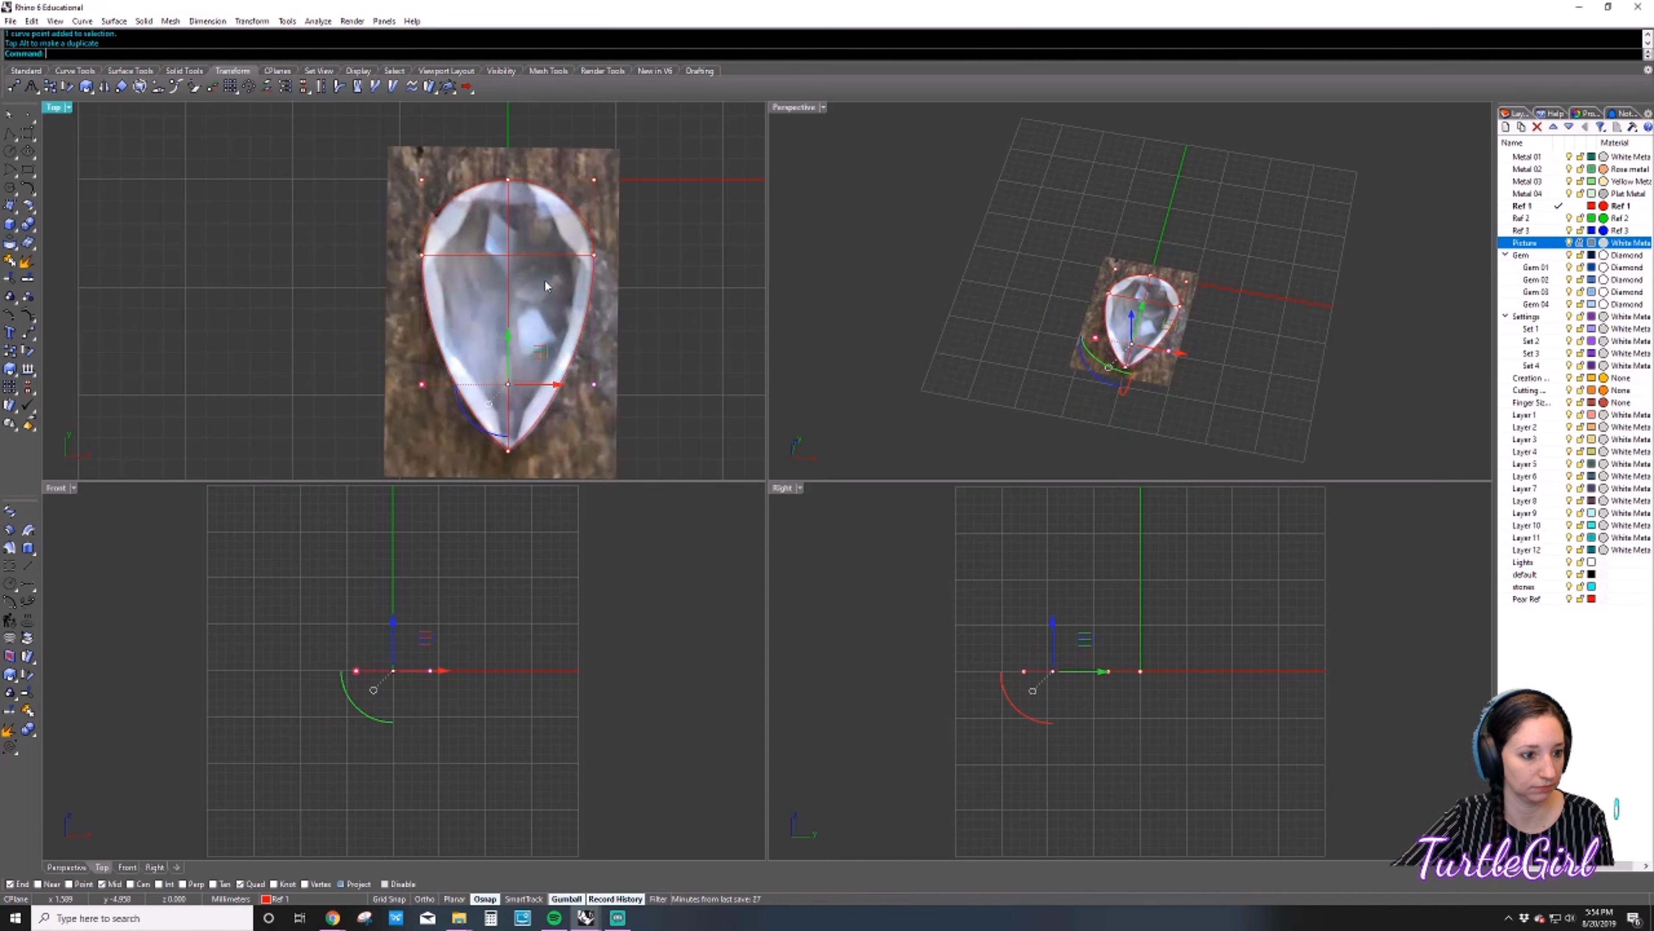
Move the two widest control points and the horizontal reference line down slightly, then hide the control points.
click(261, 259)
drag(310, 241, 627, 274)
drag(510, 209, 510, 217)
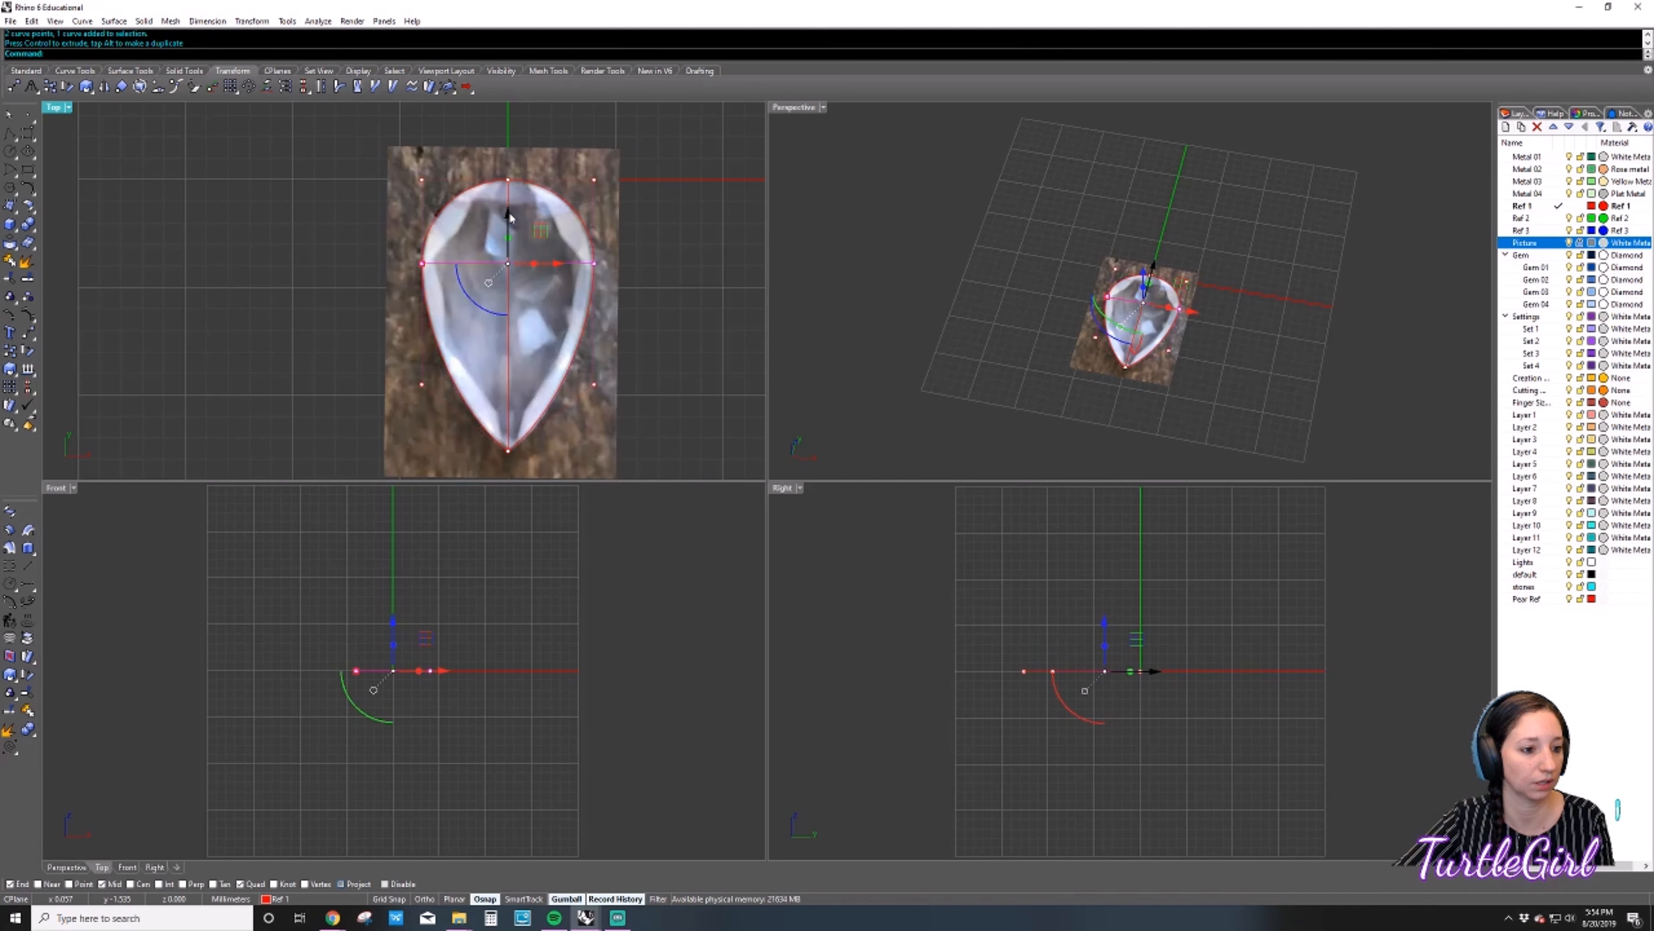
click(715, 427)
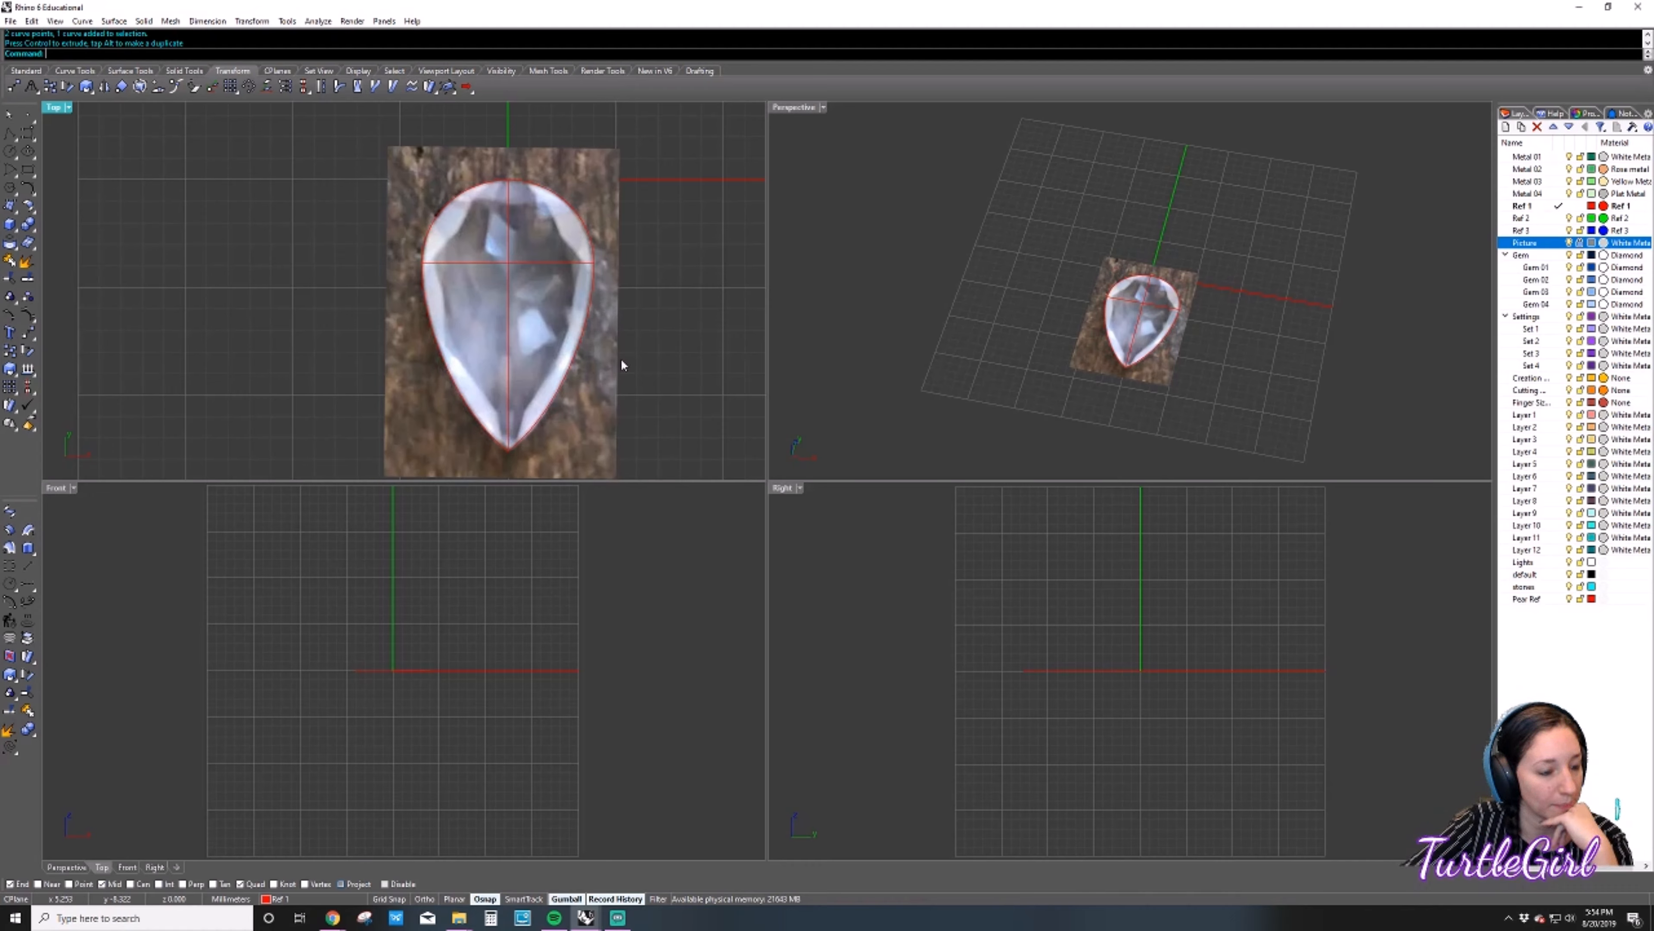
click(459, 733)
scroll(391, 701, up, 3)
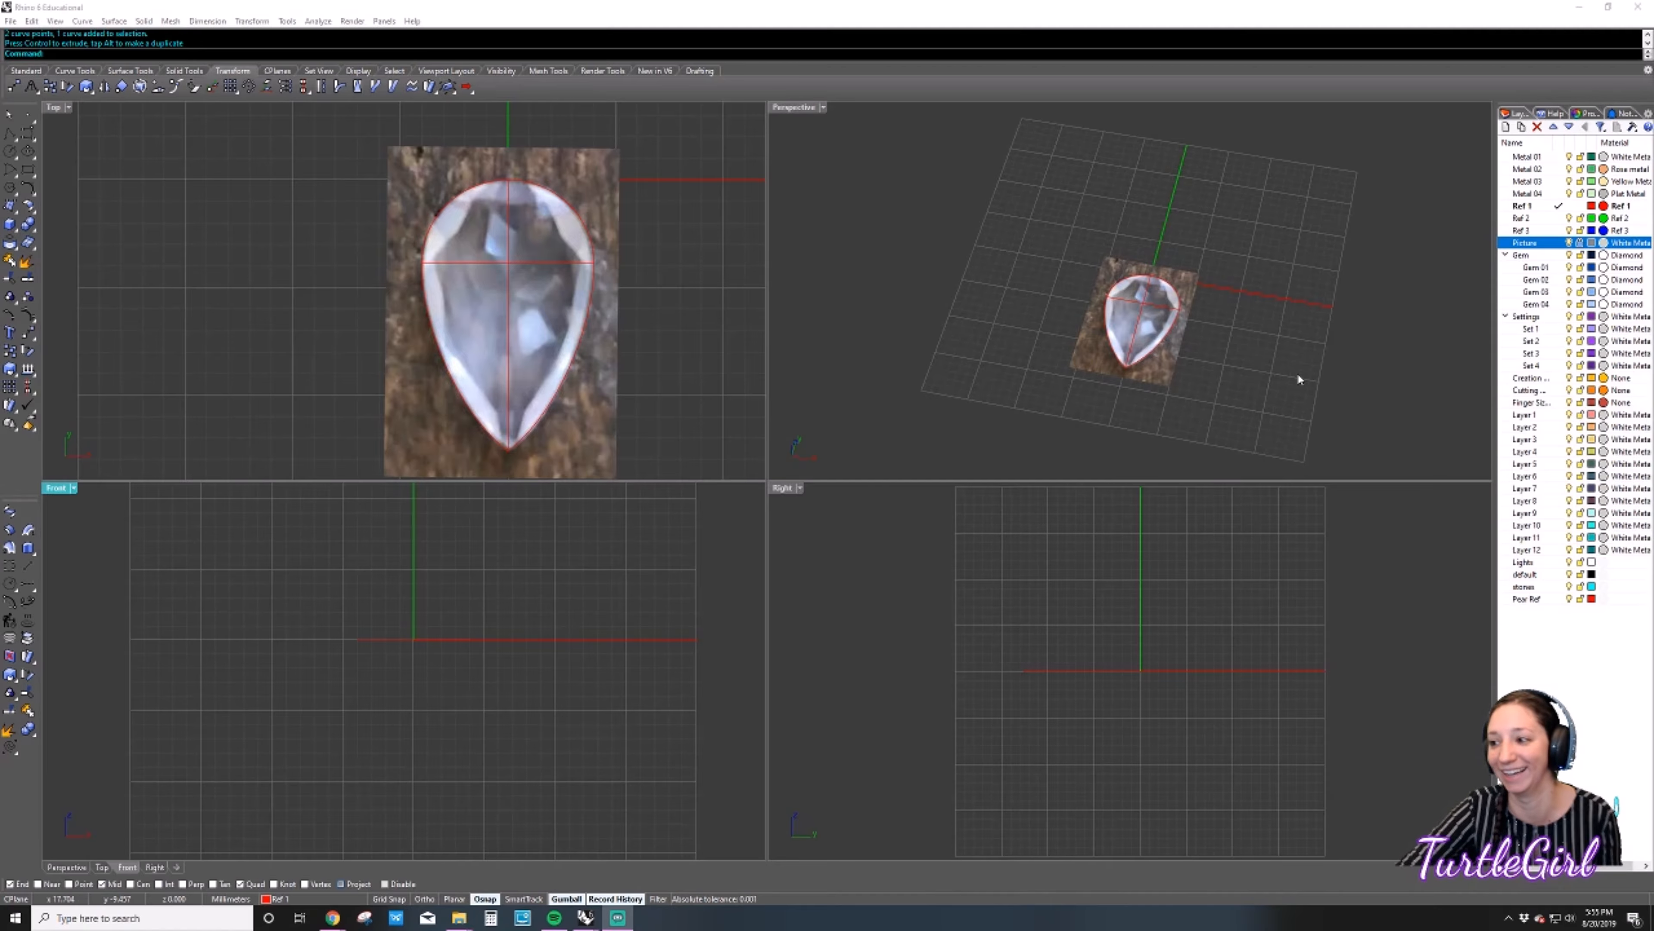
click(725, 265)
click(983, 352)
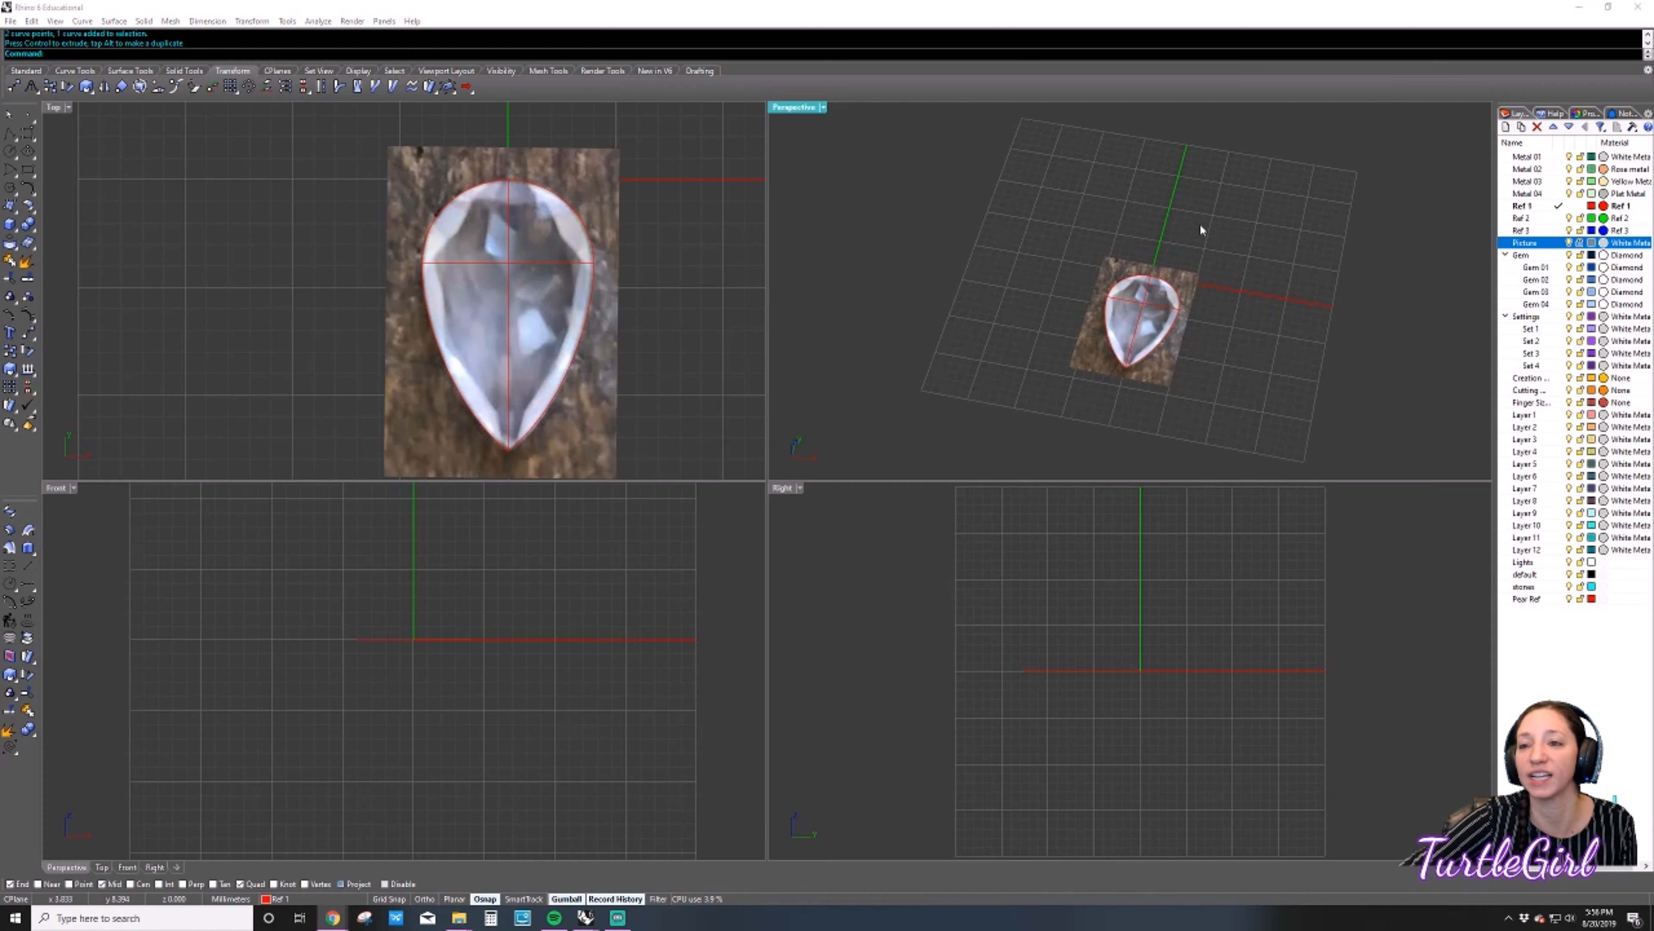
click(932, 262)
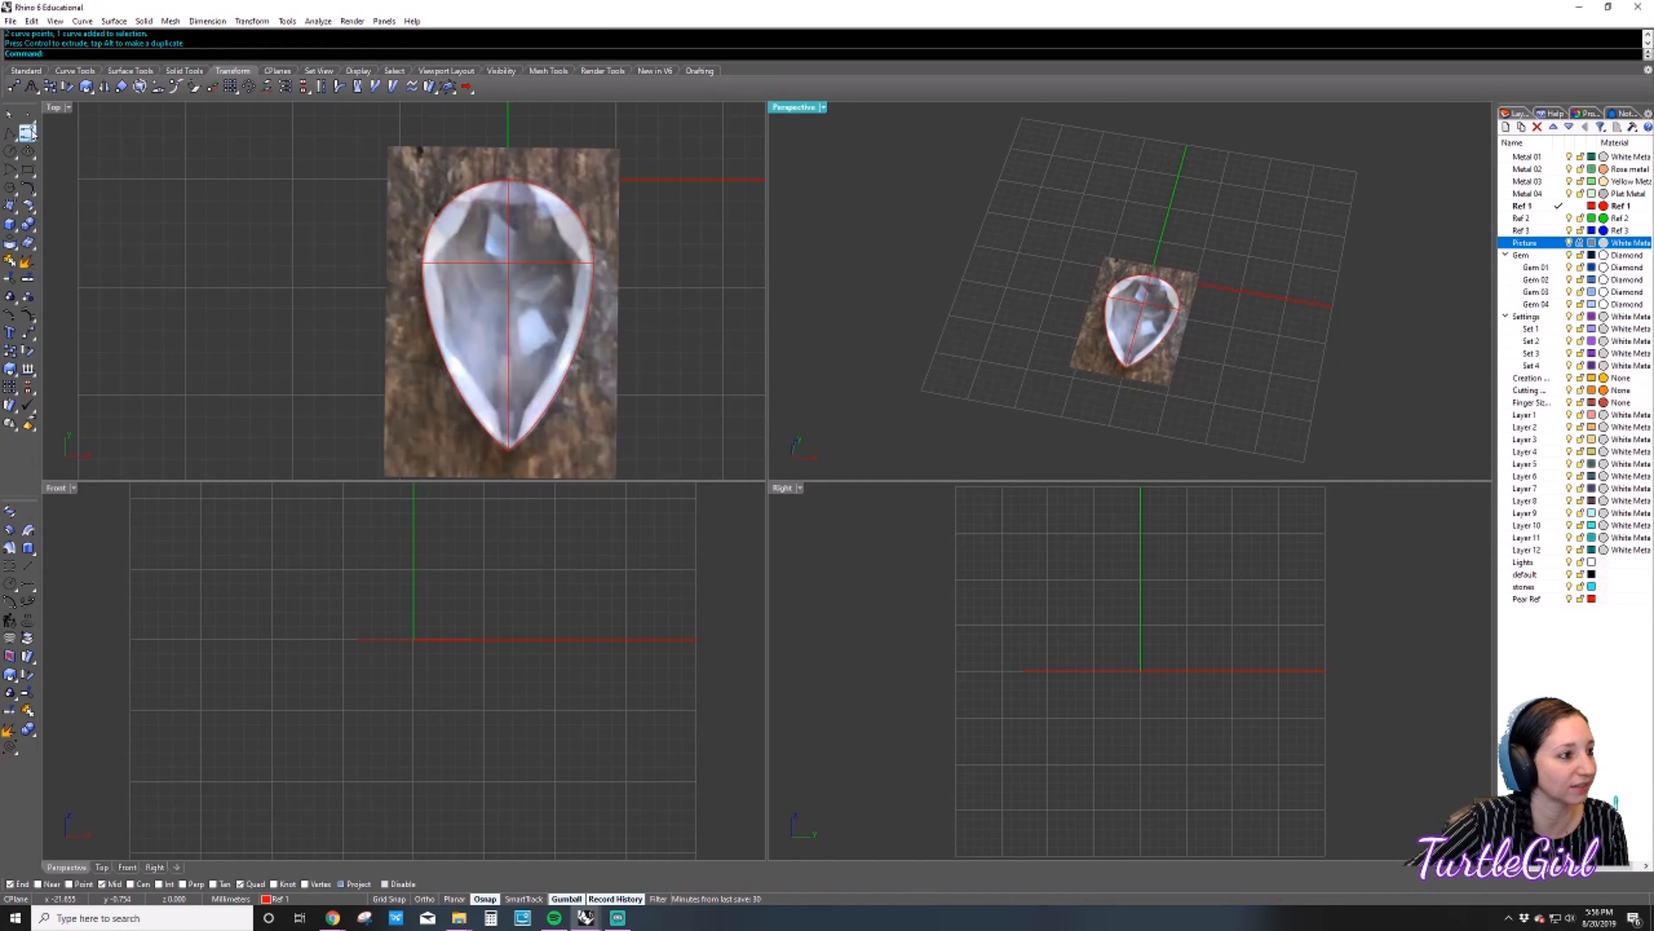
Draw a 5 mm line straight down in the Front view from the middle of the horizontal reference line, with Ortho on.
click(15, 138)
click(31, 144)
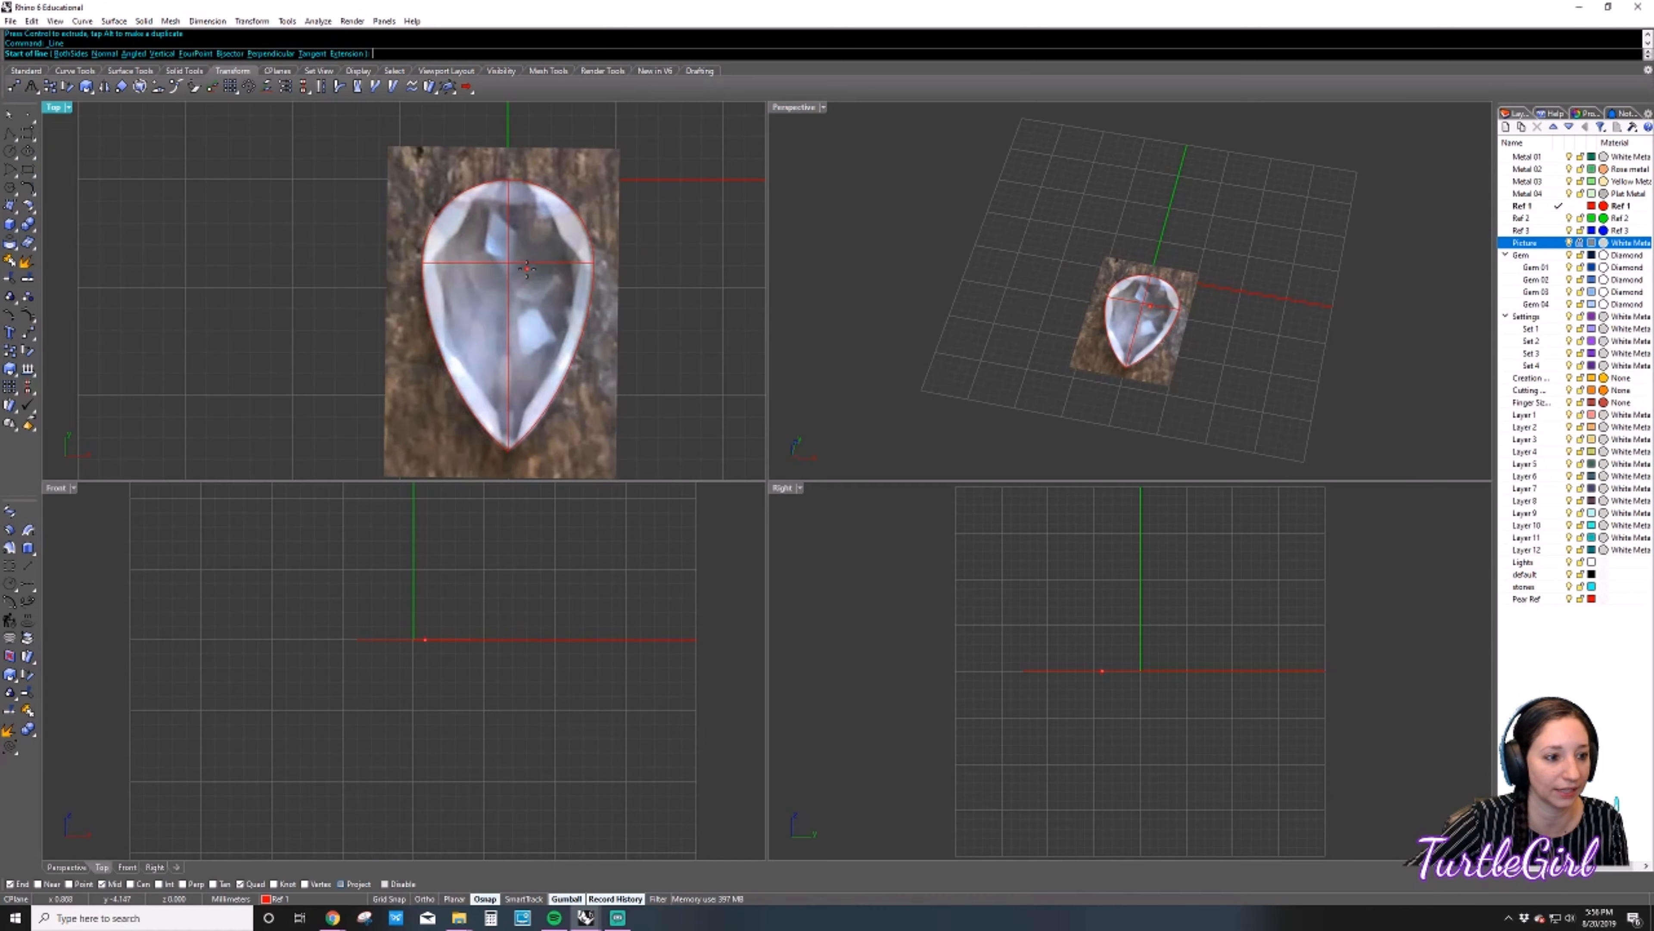
click(514, 262)
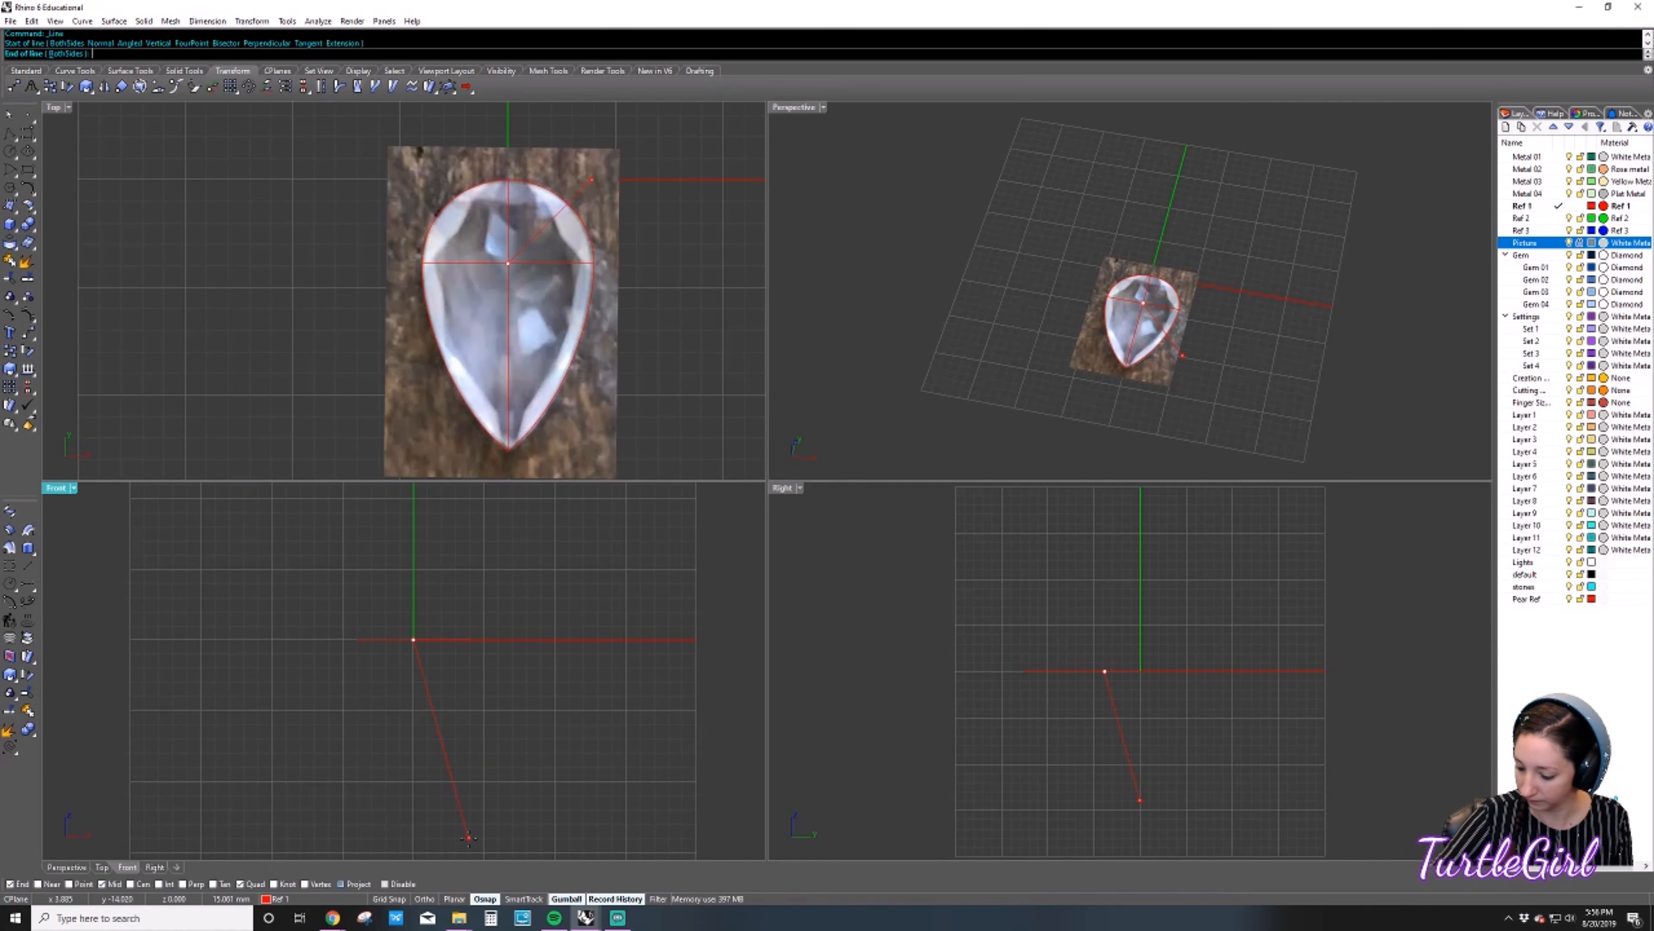
text(5)
key(Return)
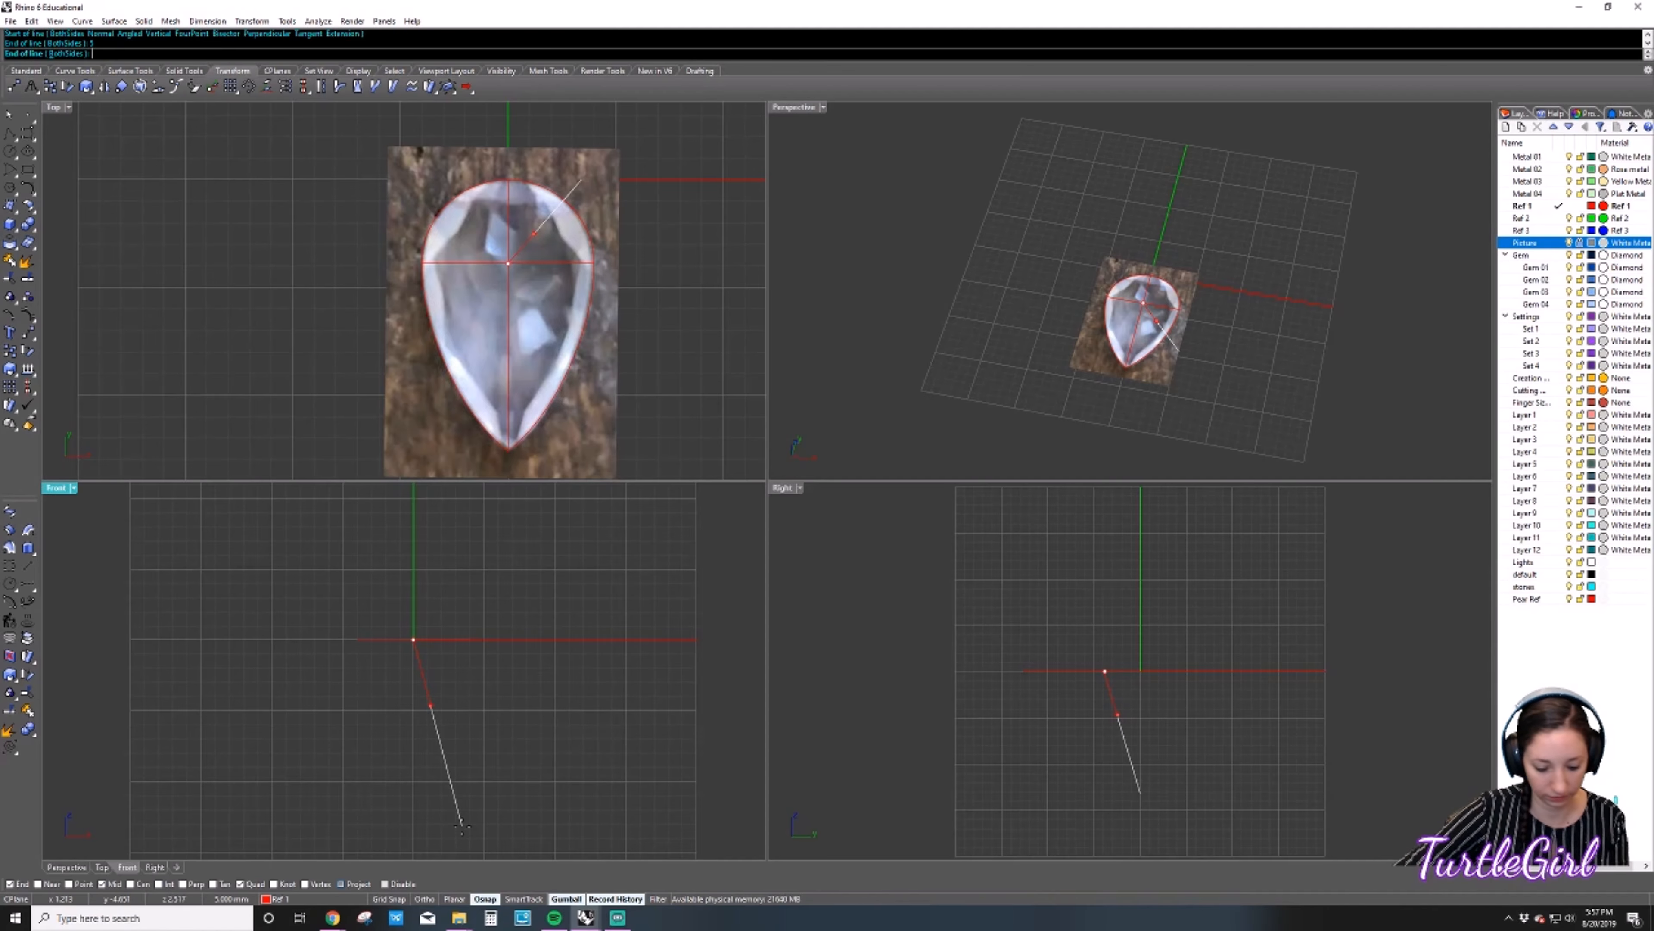
key(F8)
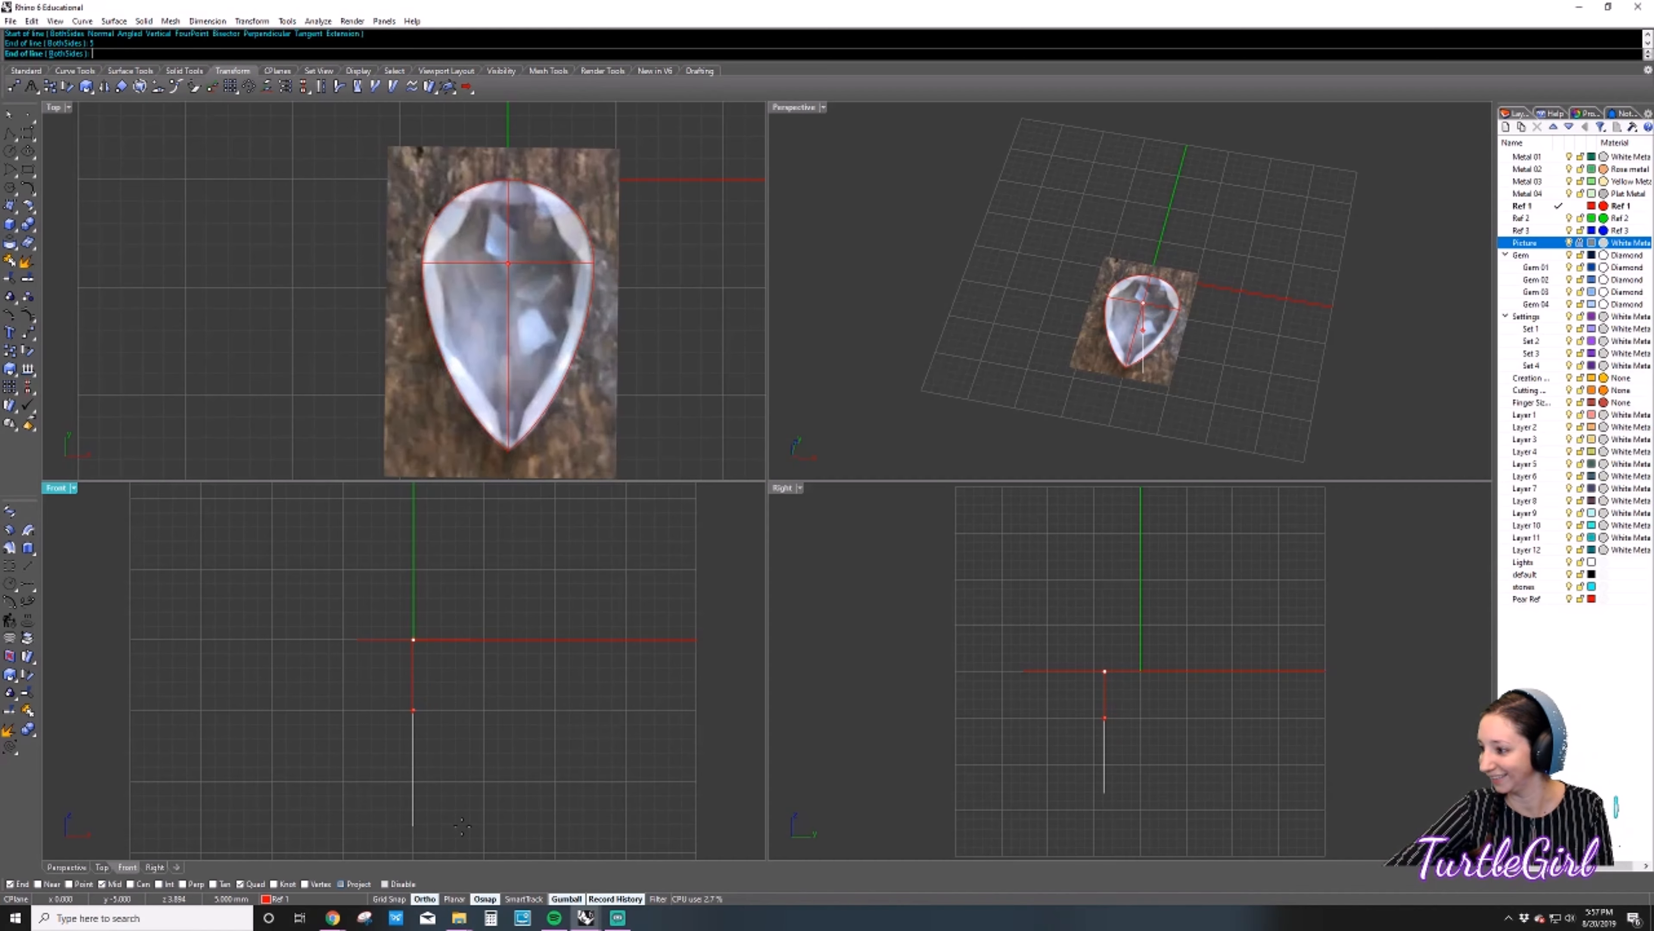
key(F8)
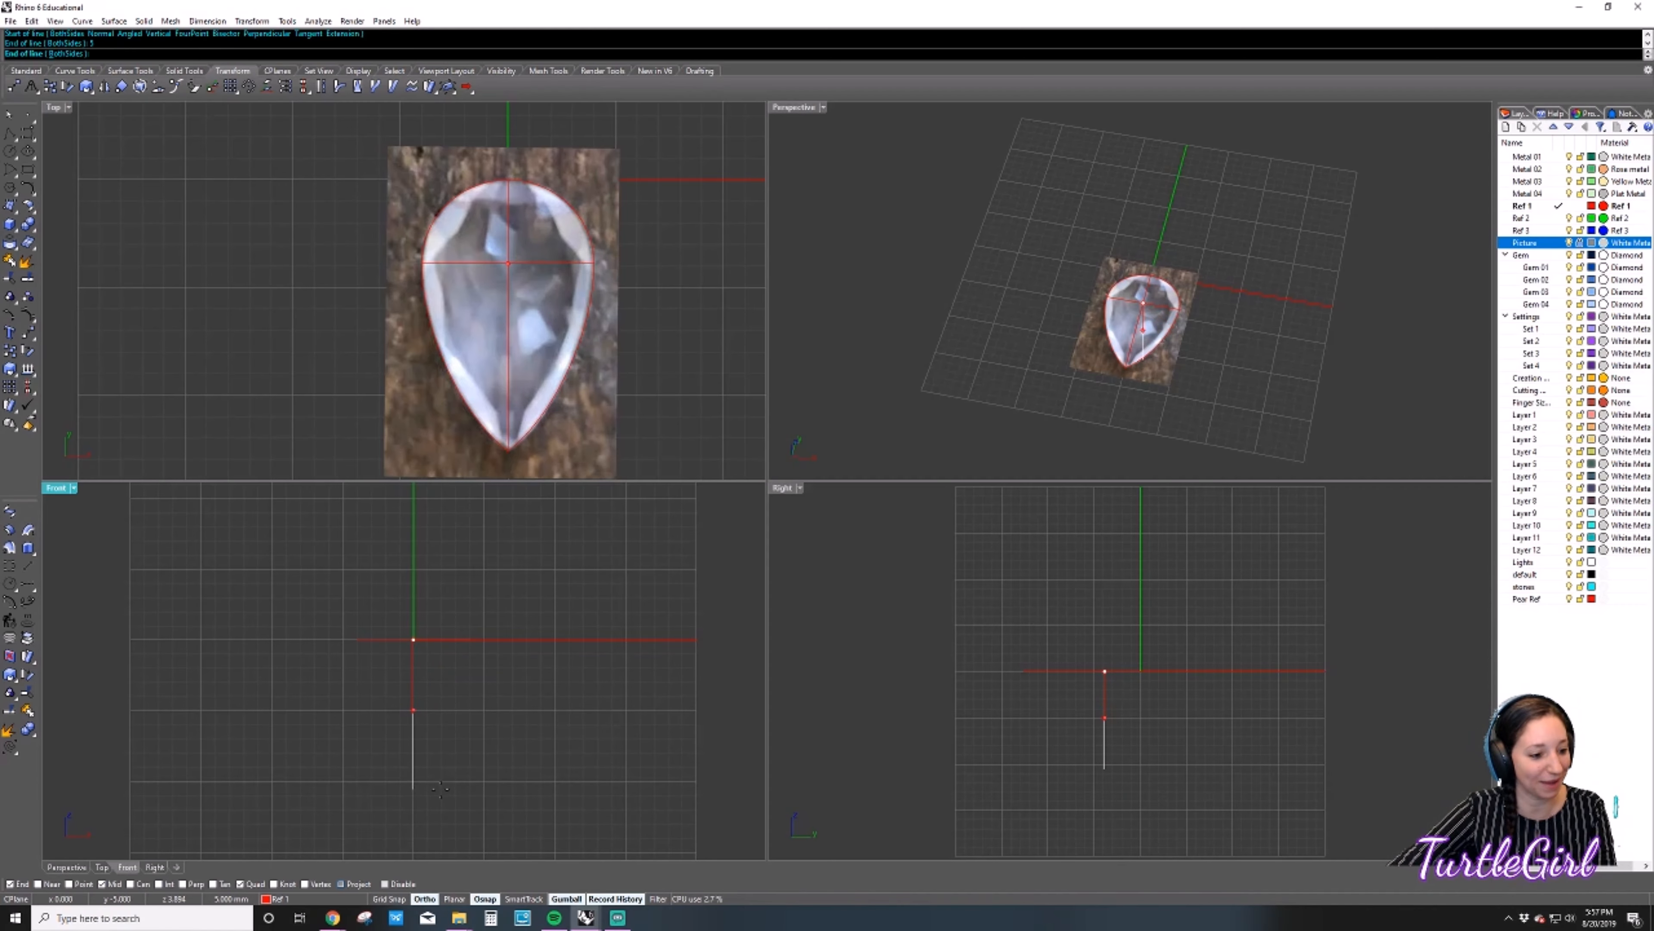
key(Escape)
Move the vertical depth line up in the Front view so its upper end projects above the horizontal reference line.
click(413, 674)
scroll(413, 672, up, 3)
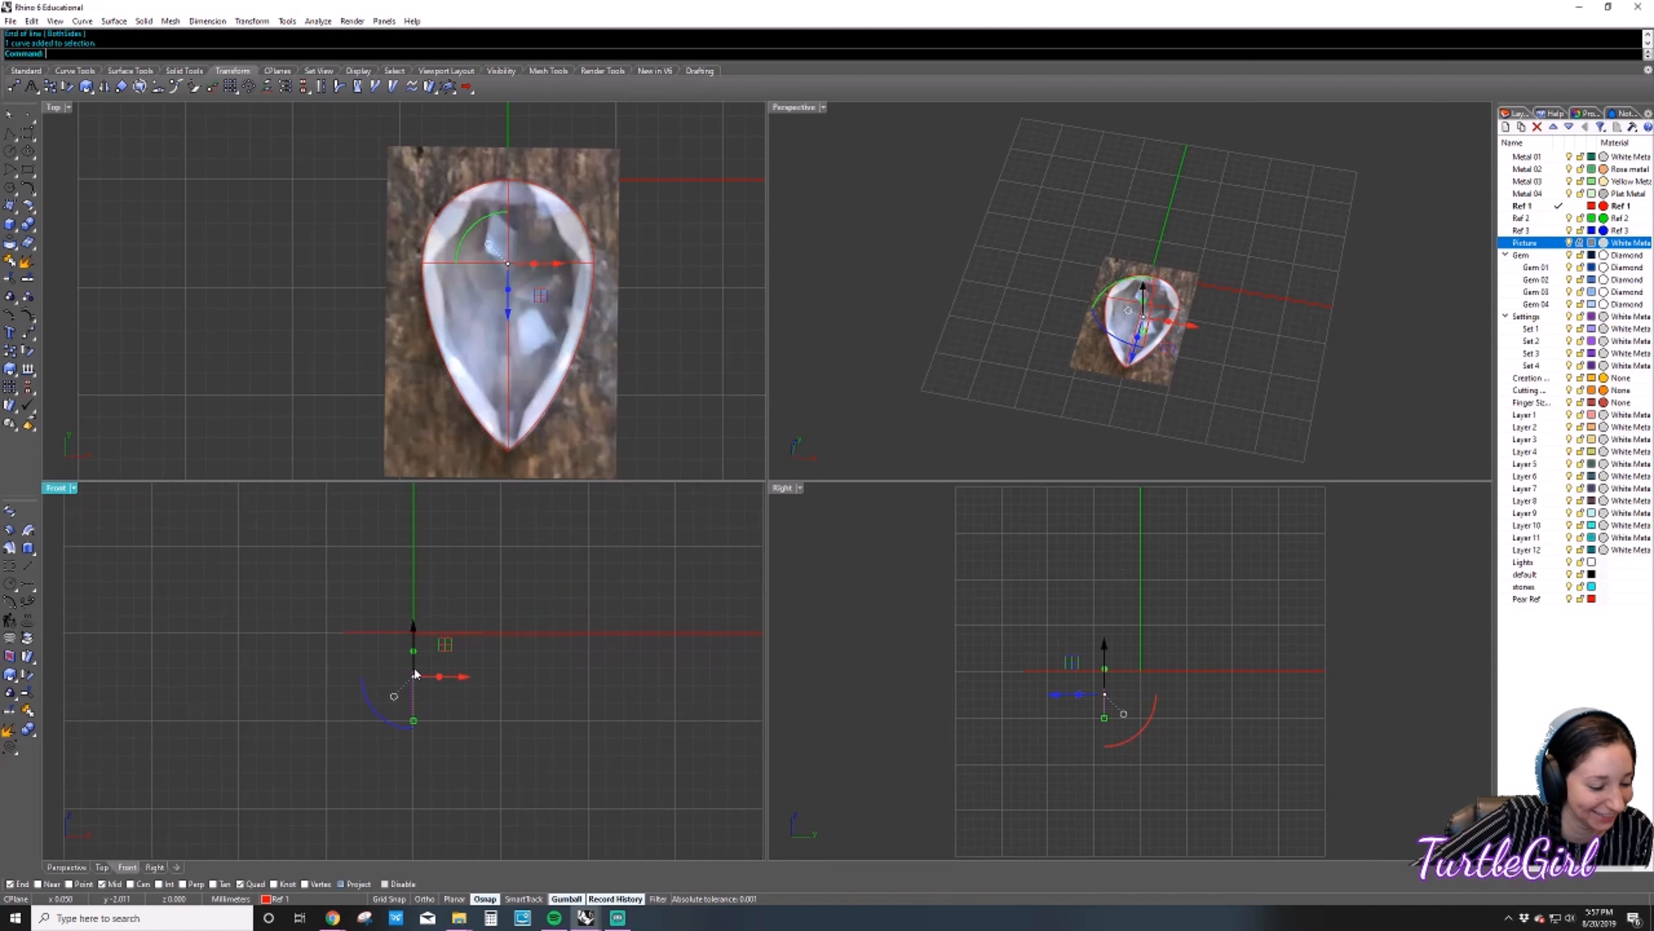
drag(412, 616, 411, 603)
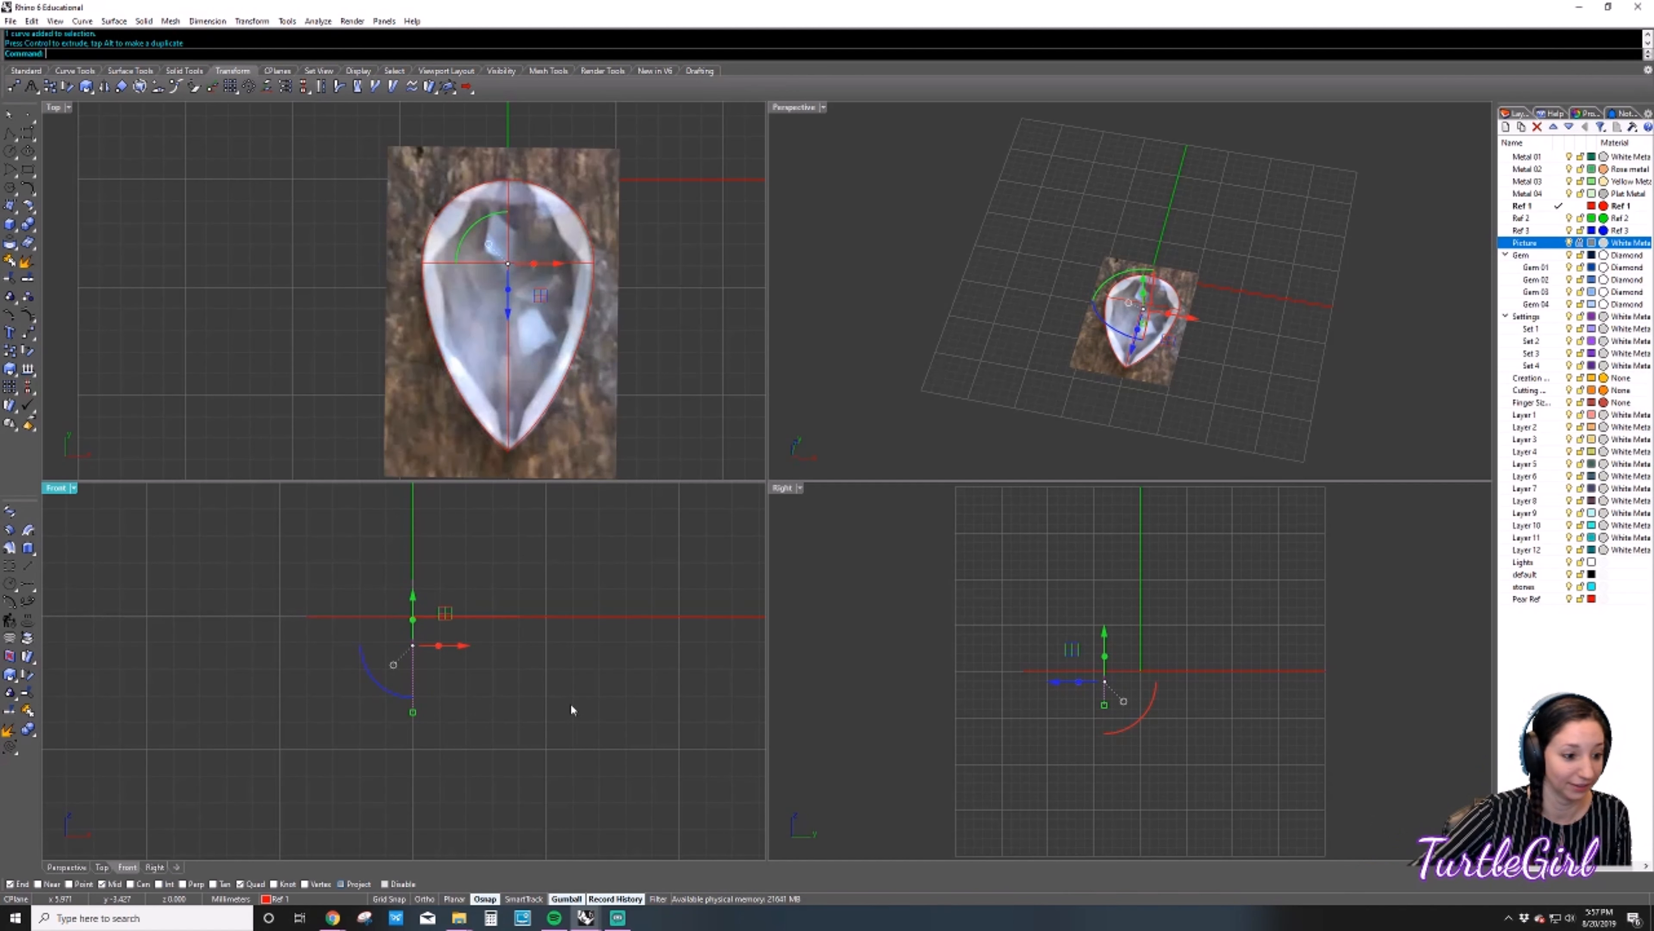
click(538, 684)
click(414, 670)
click(501, 606)
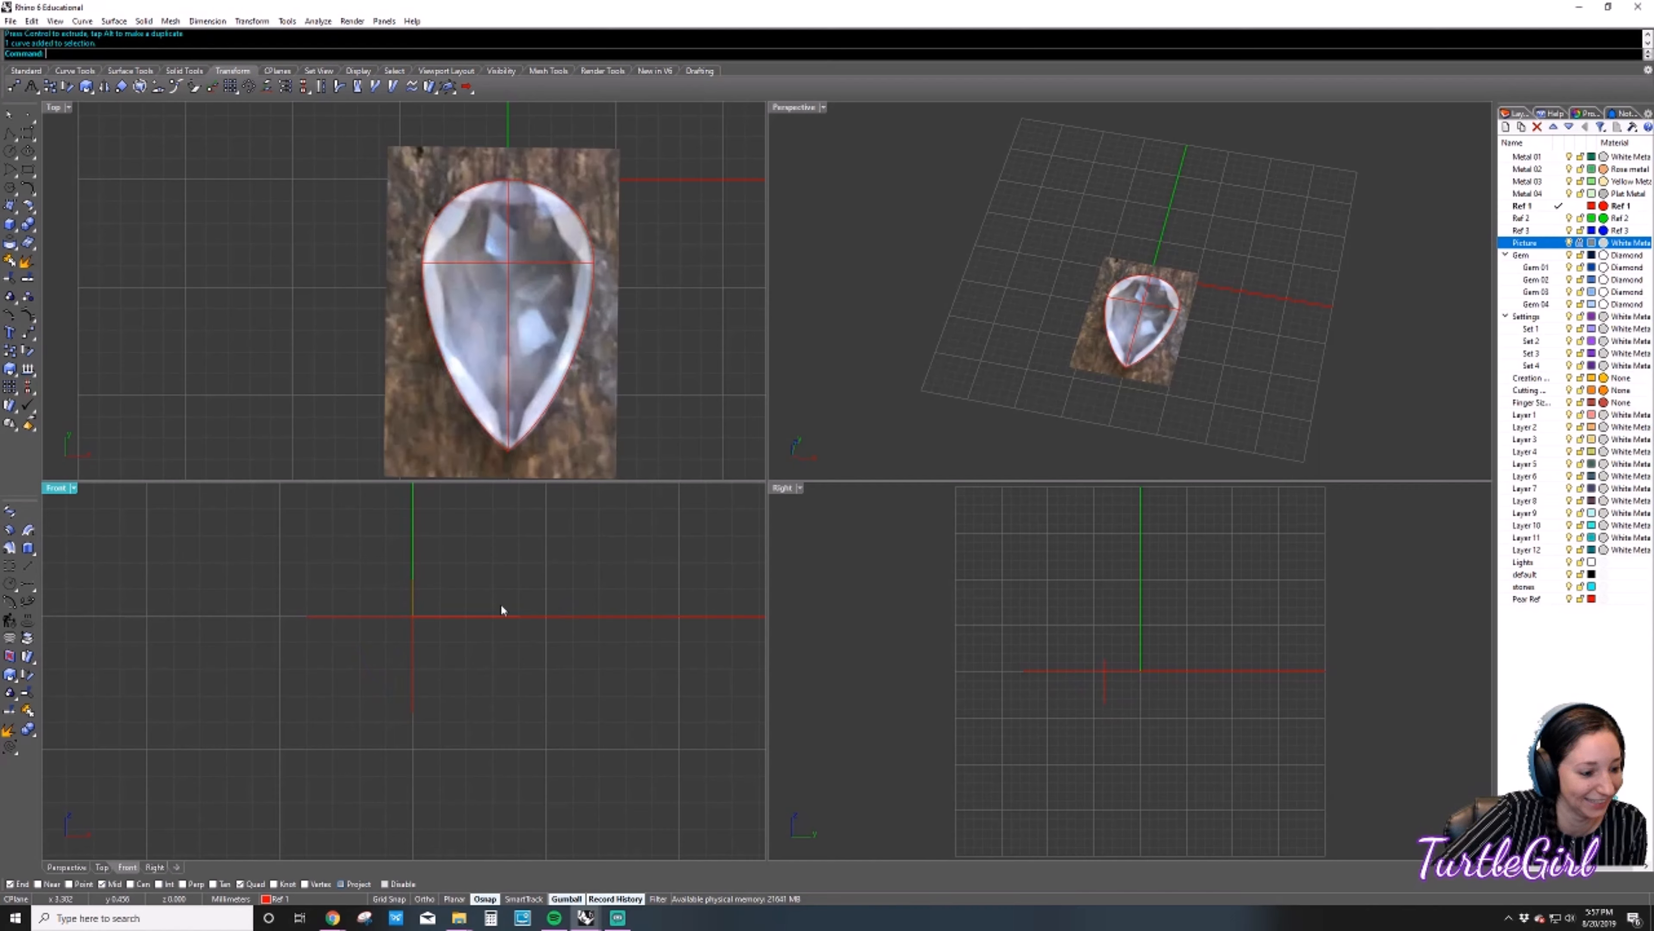
Examine the fitted pear outline and the vertical depth line in the Top, Front and Perspective views.
click(600, 449)
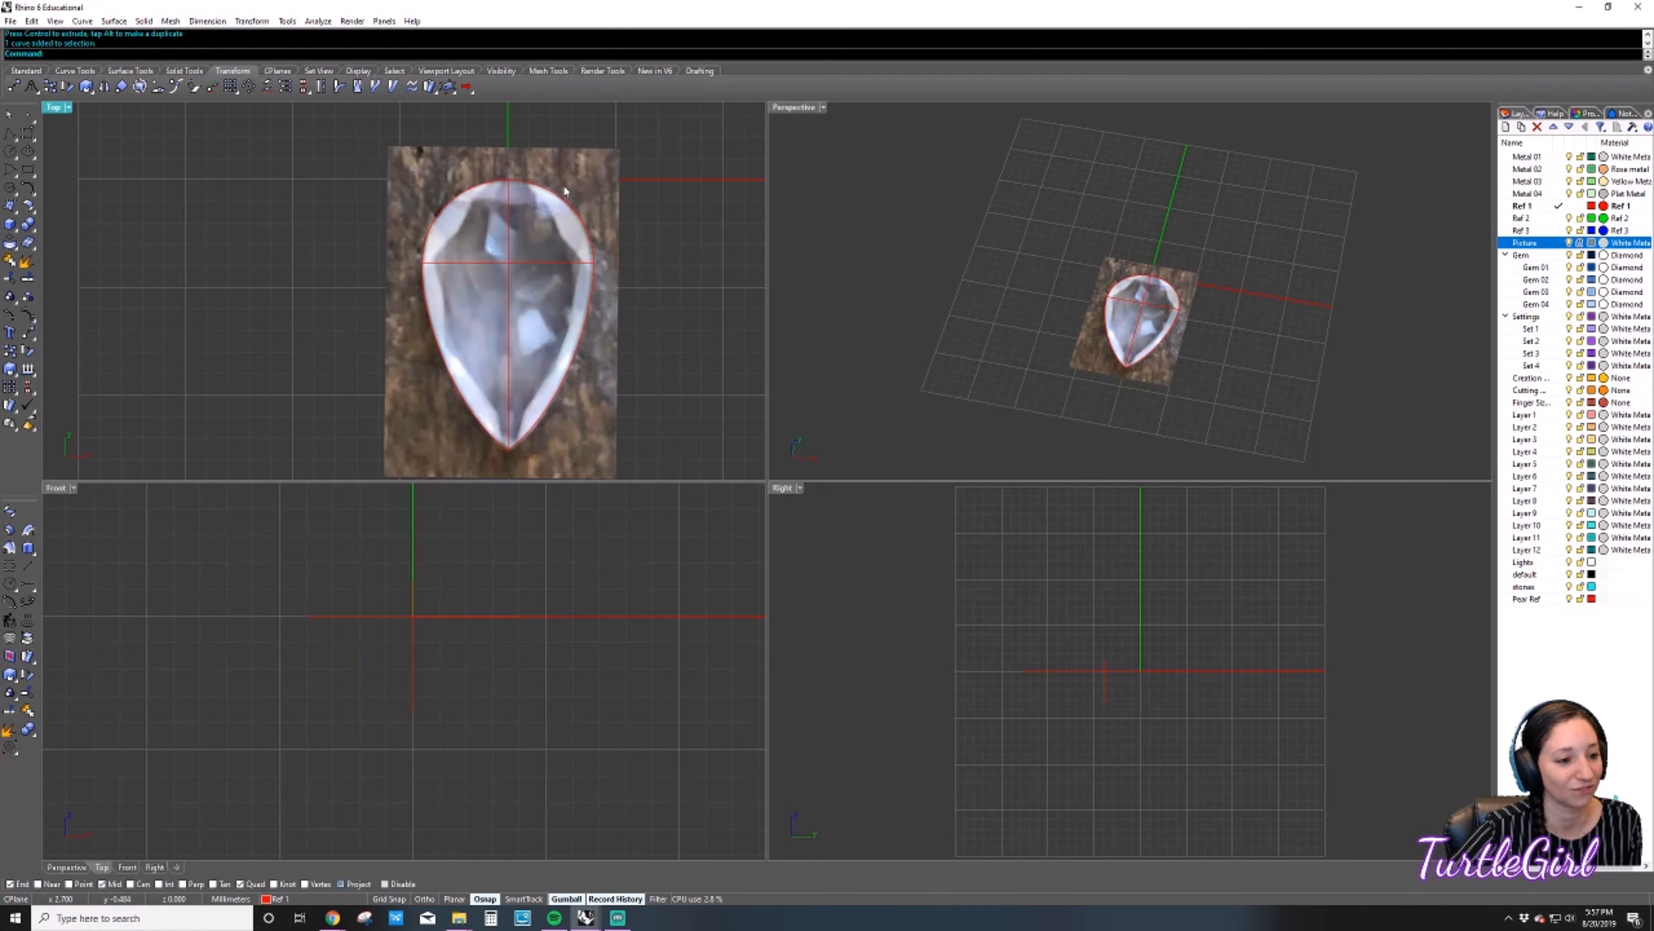
click(544, 189)
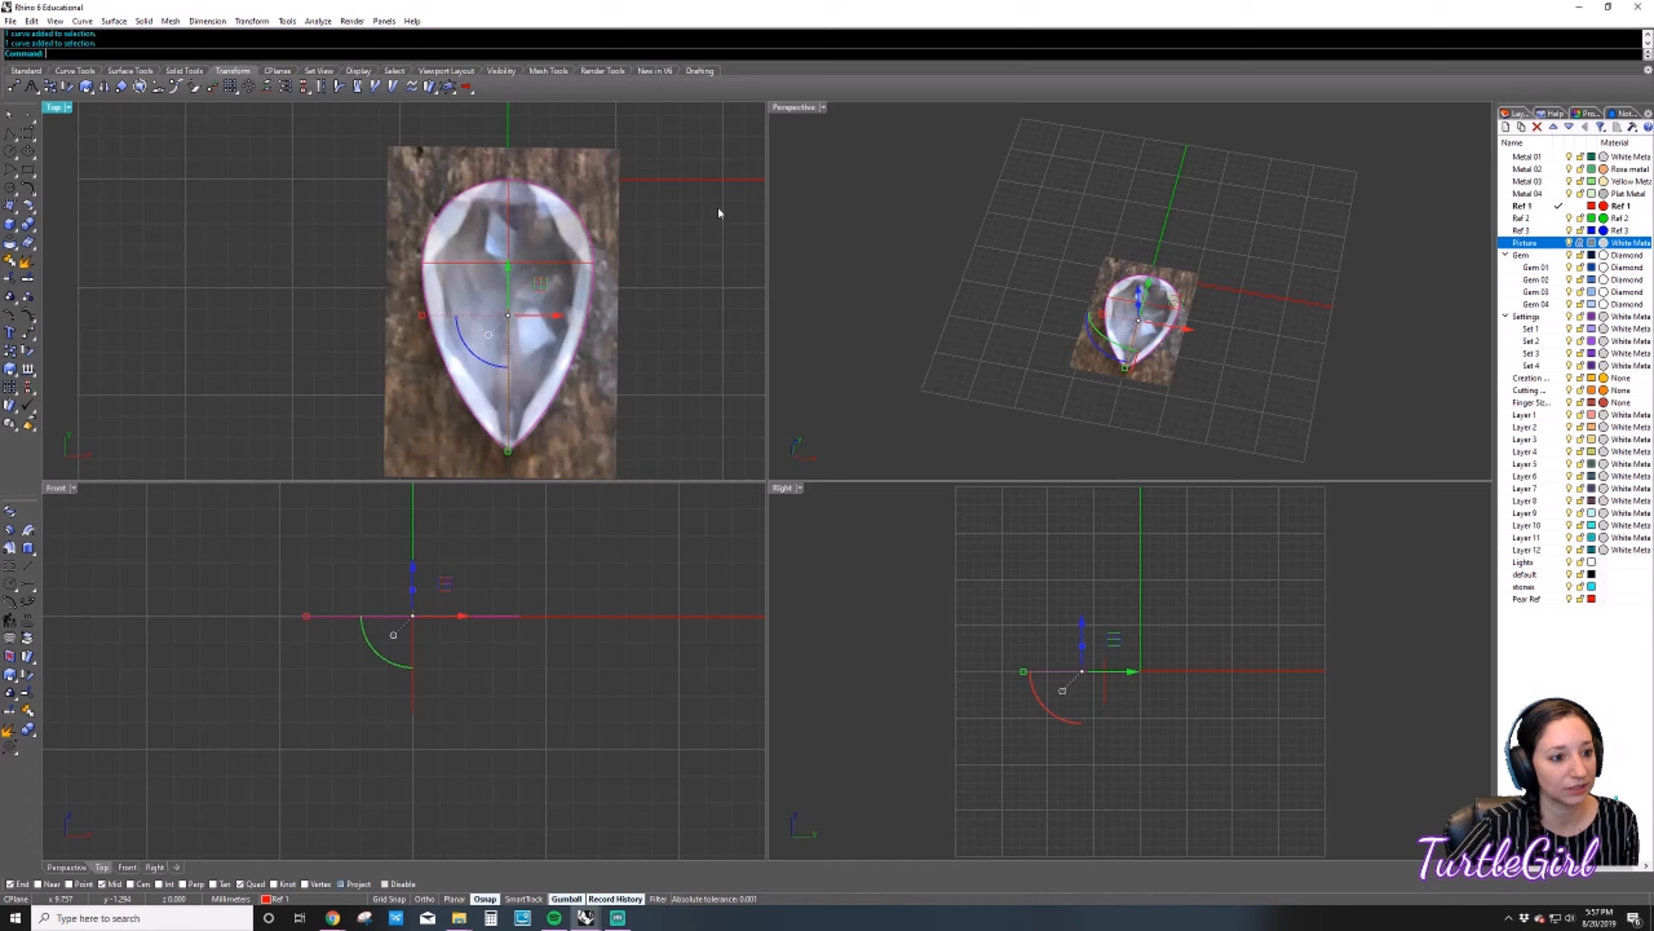
click(695, 284)
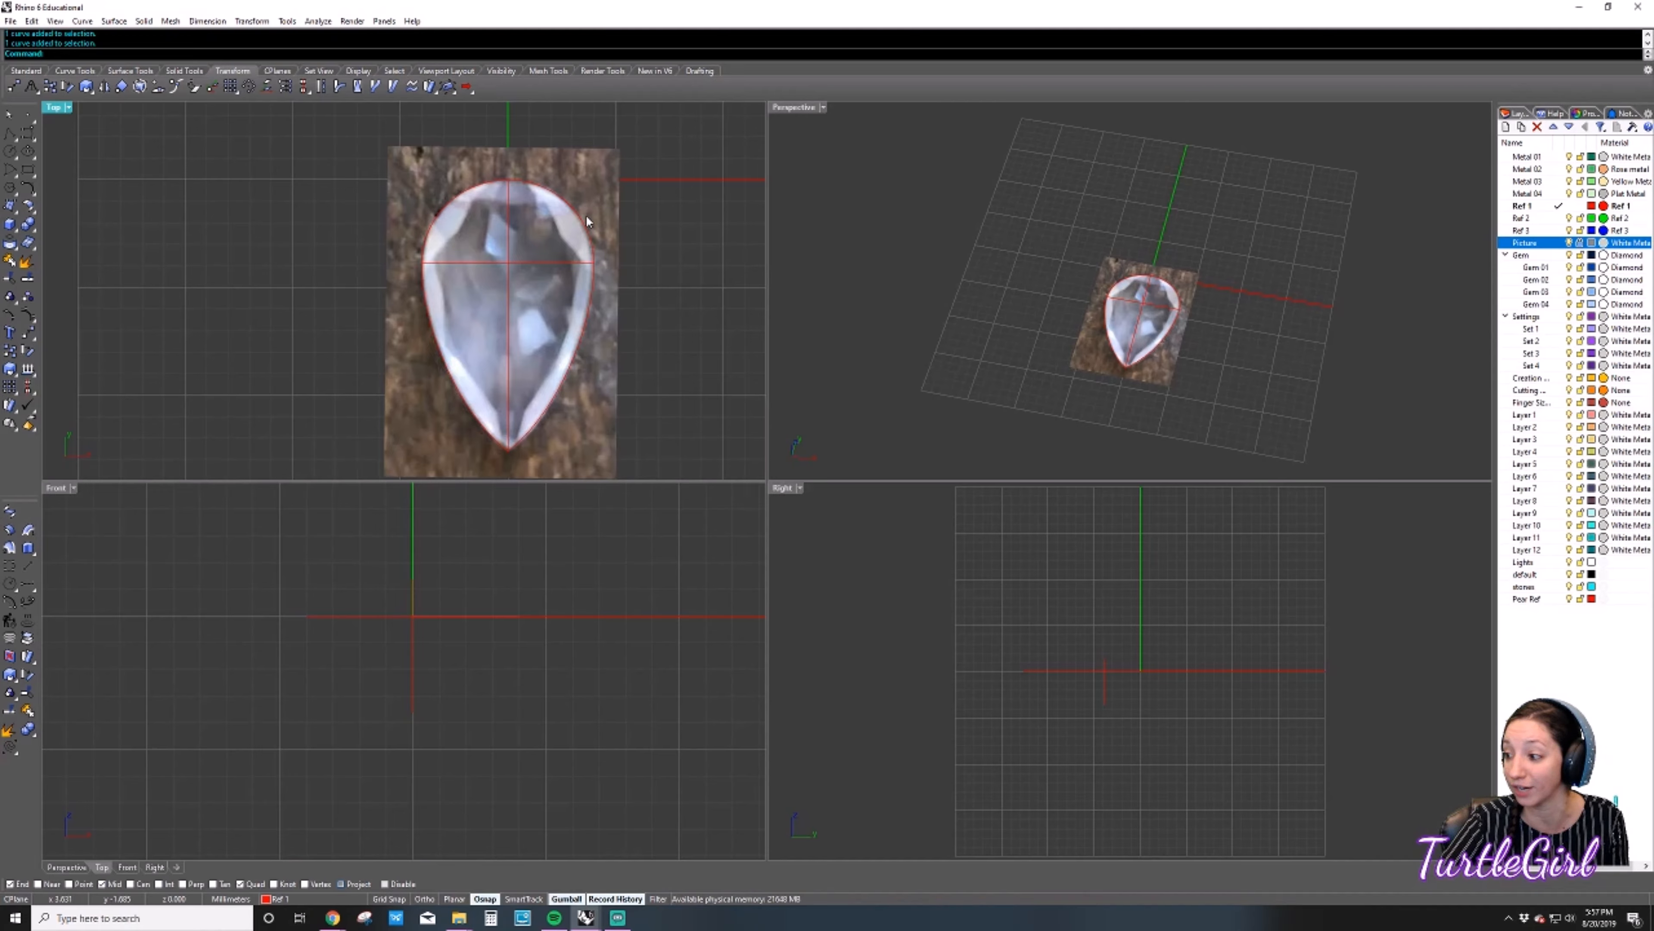
click(571, 372)
key(Escape)
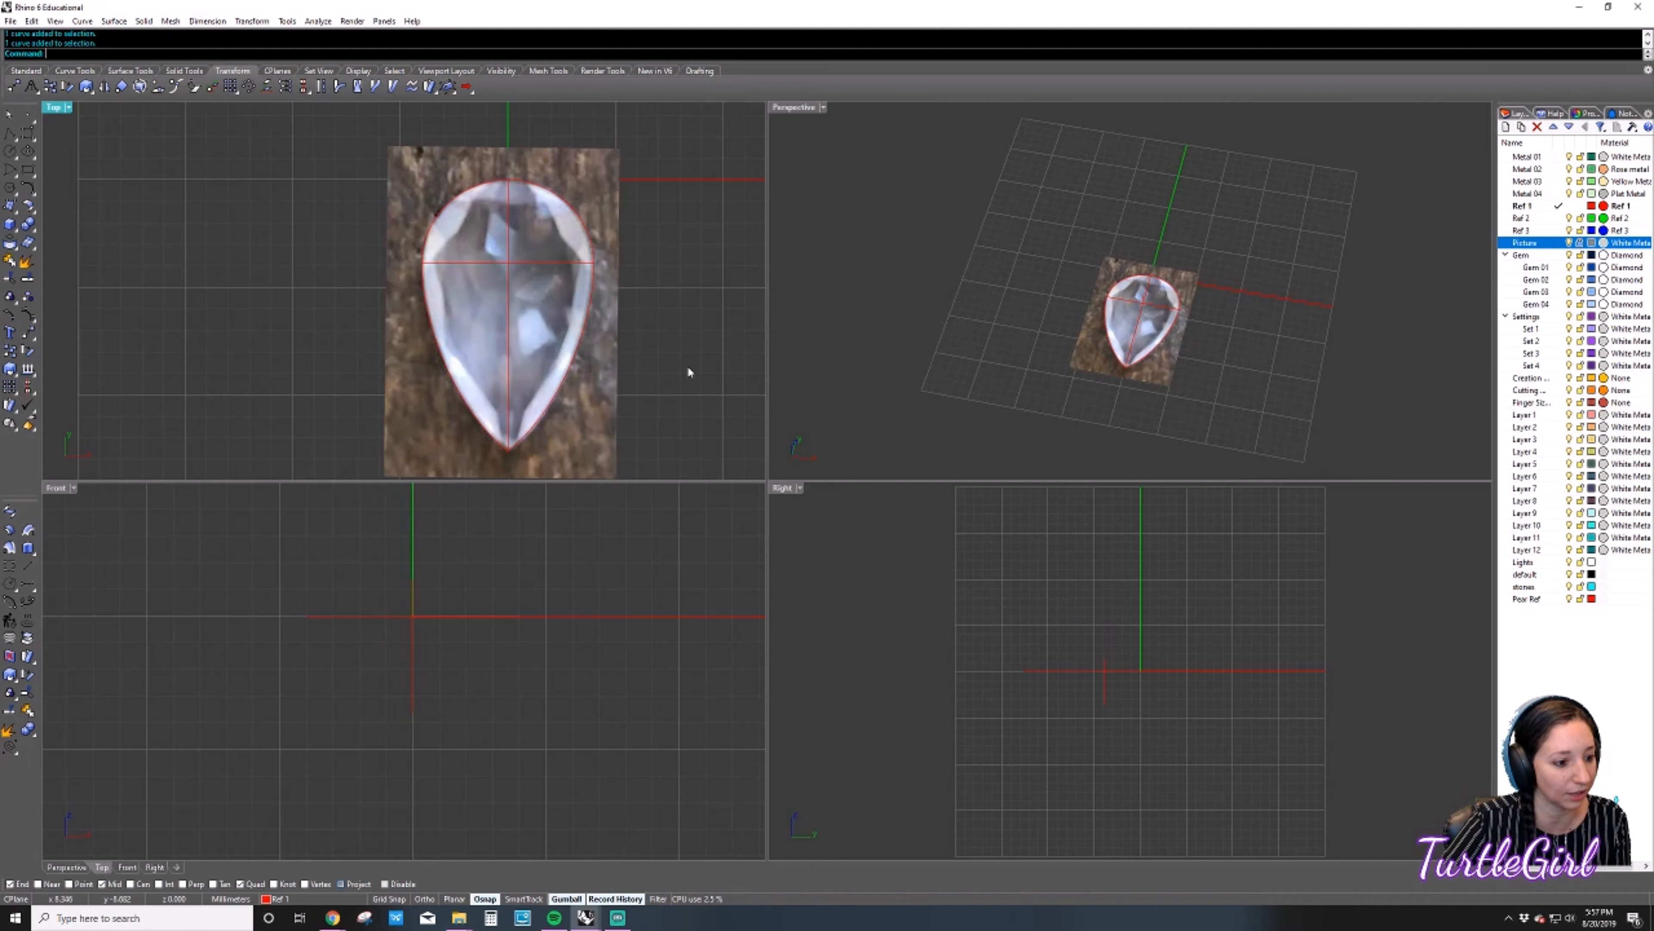
click(395, 594)
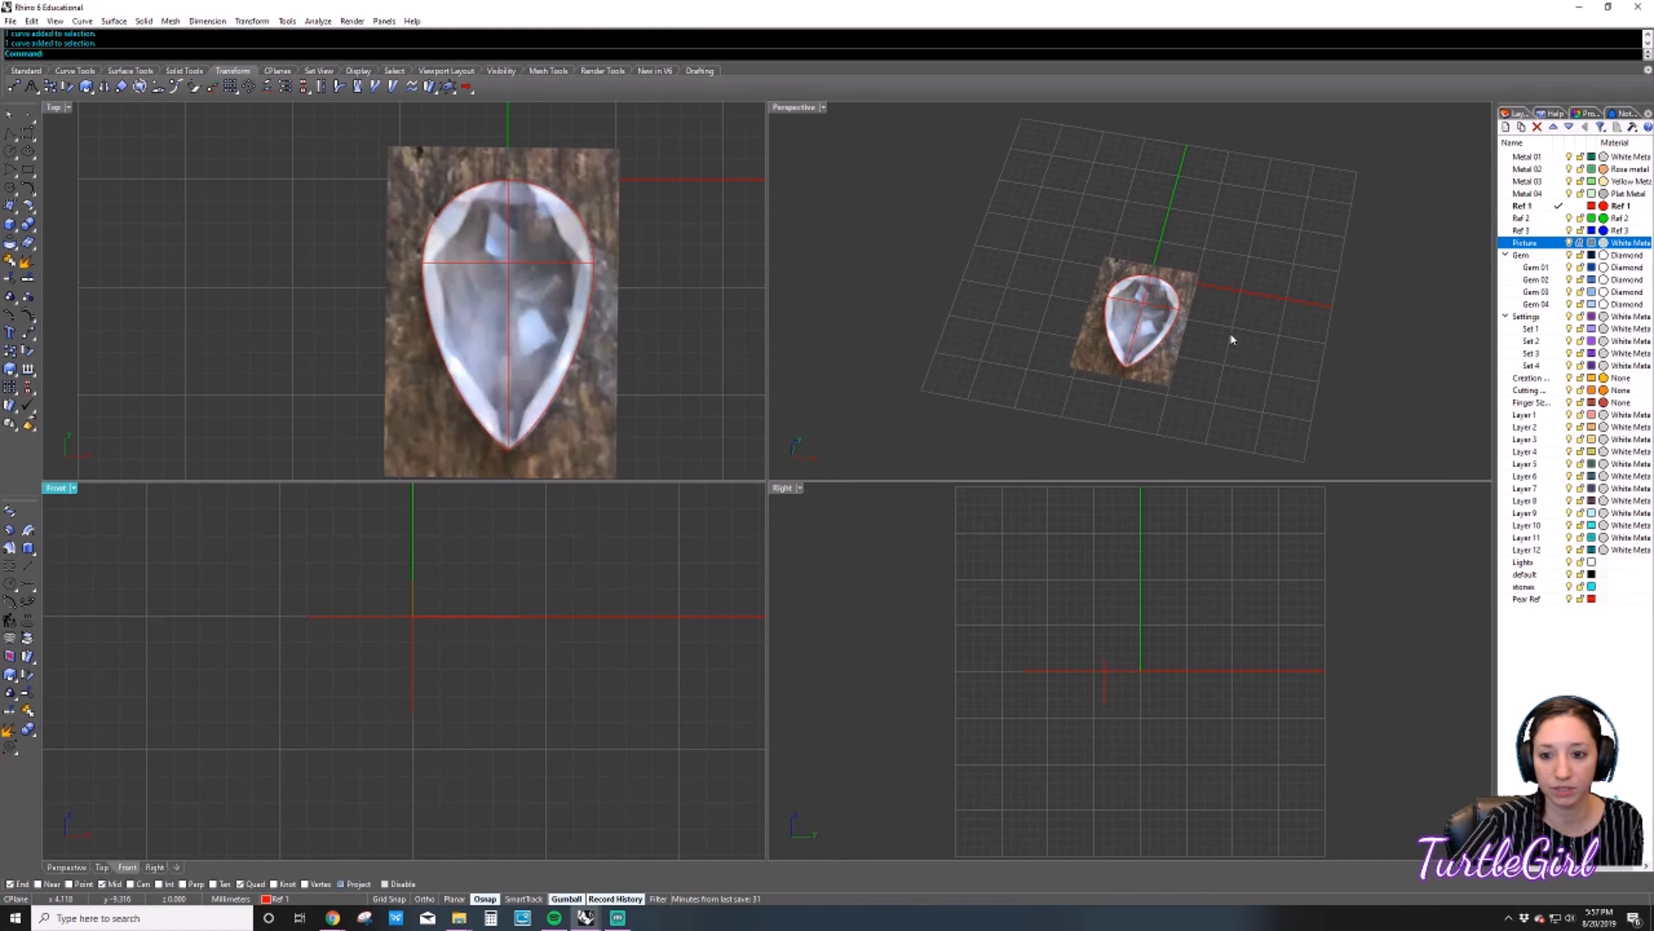
right_drag(1370, 380, 1219, 360)
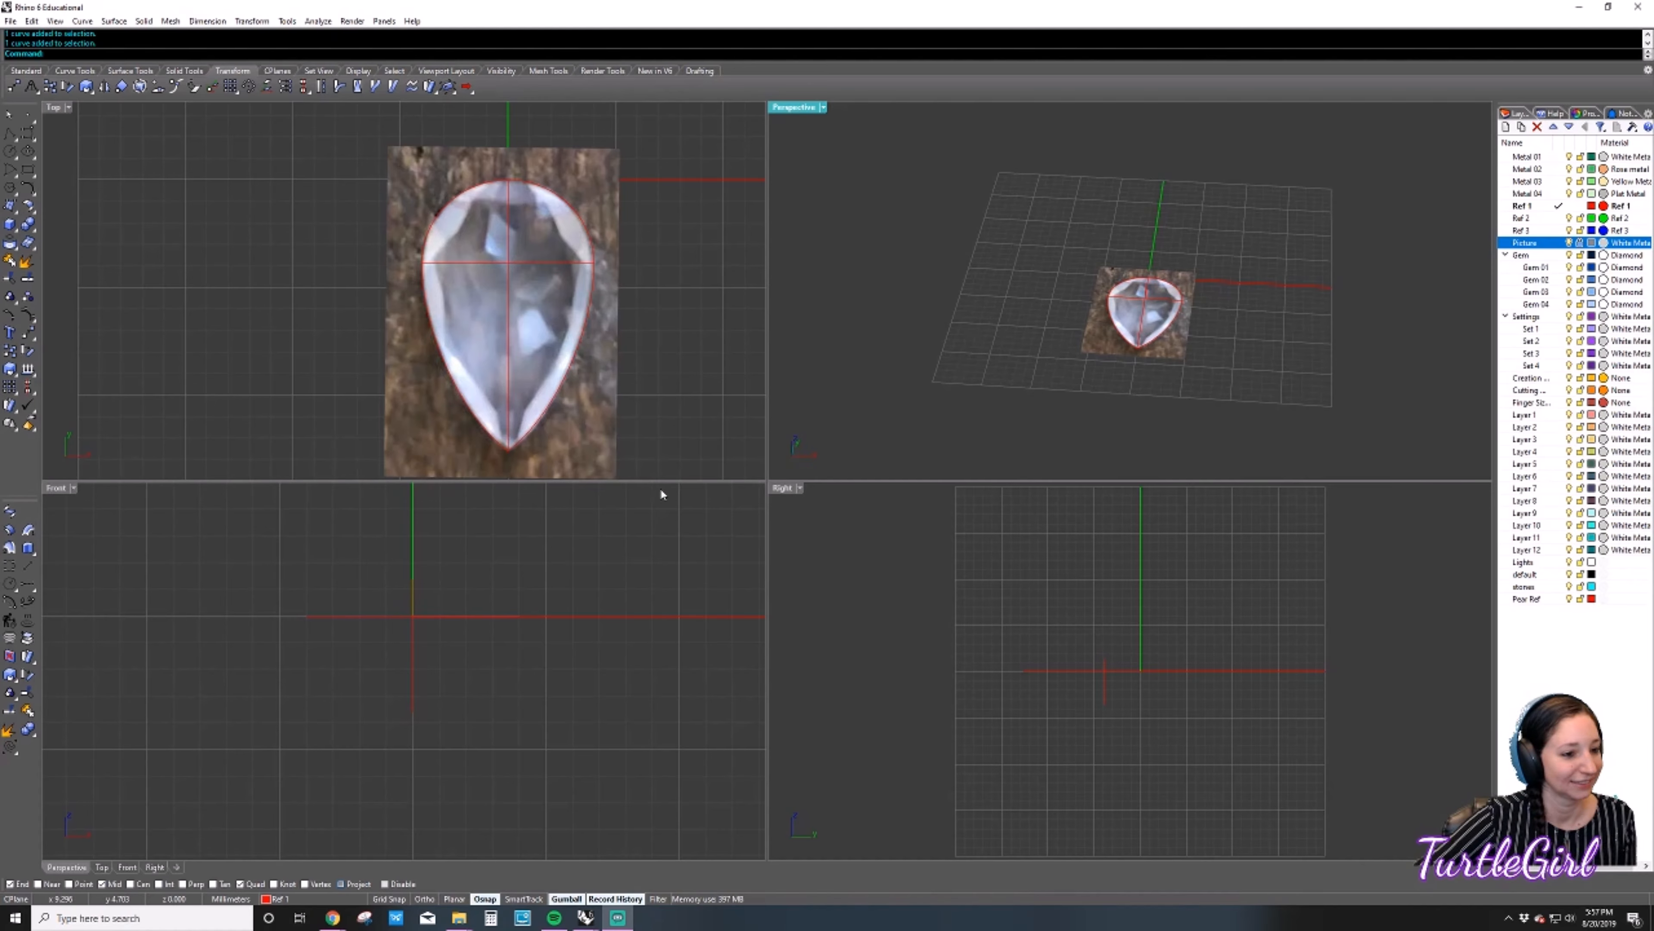
click(623, 471)
click(597, 653)
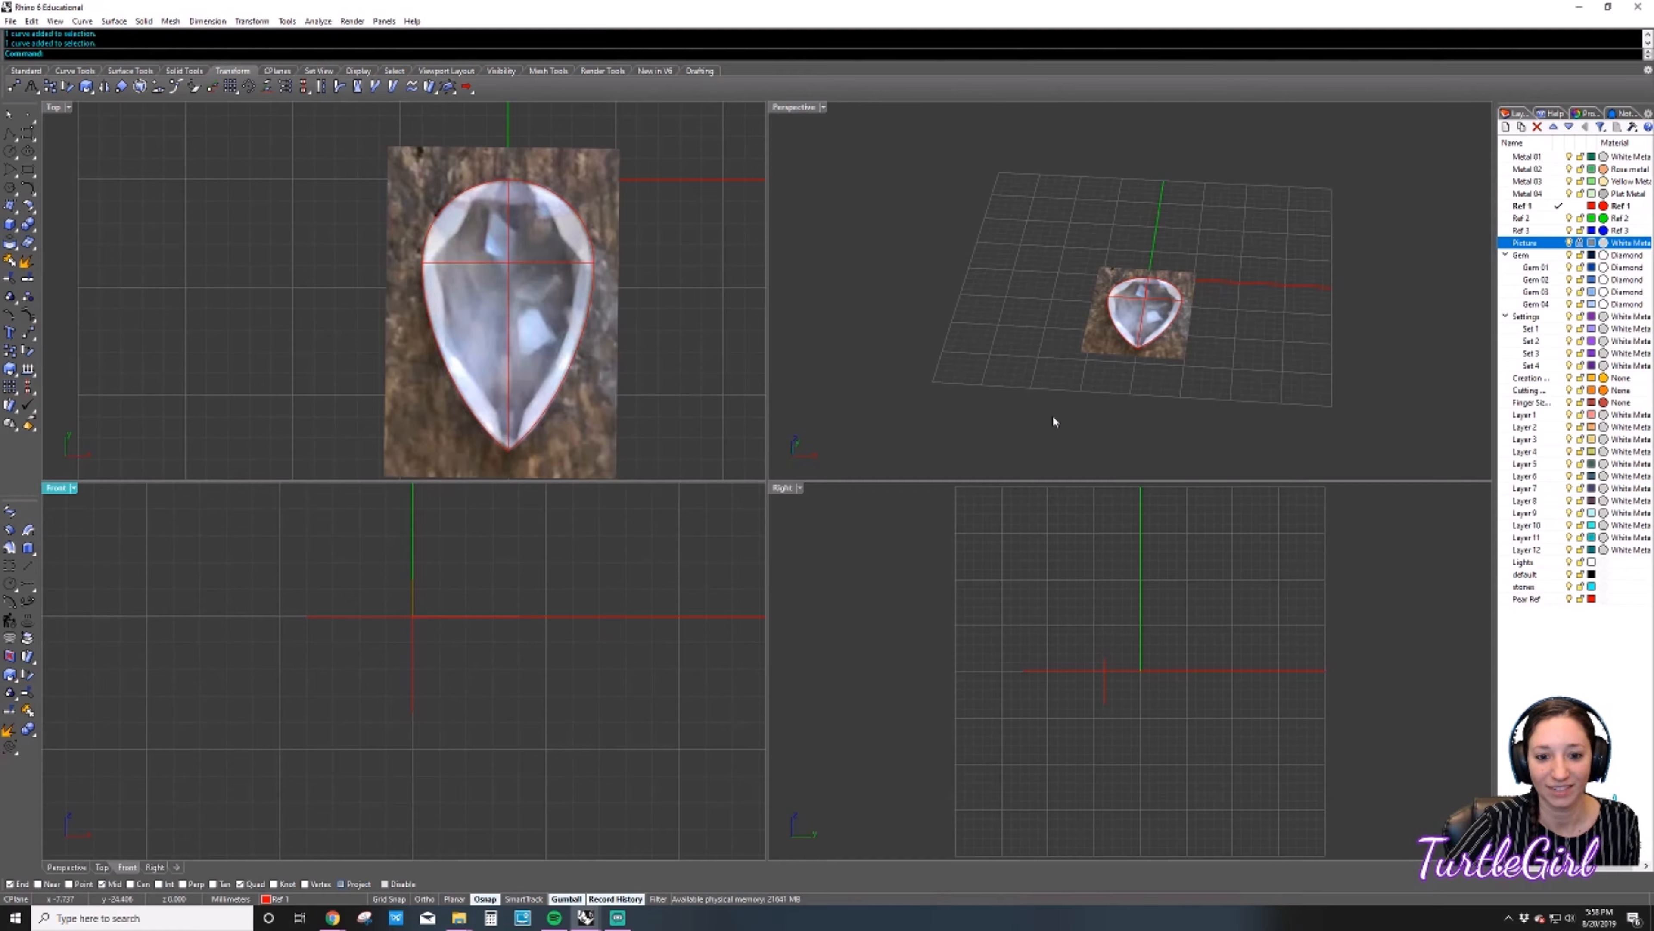
click(1206, 403)
right_drag(1255, 319, 1150, 342)
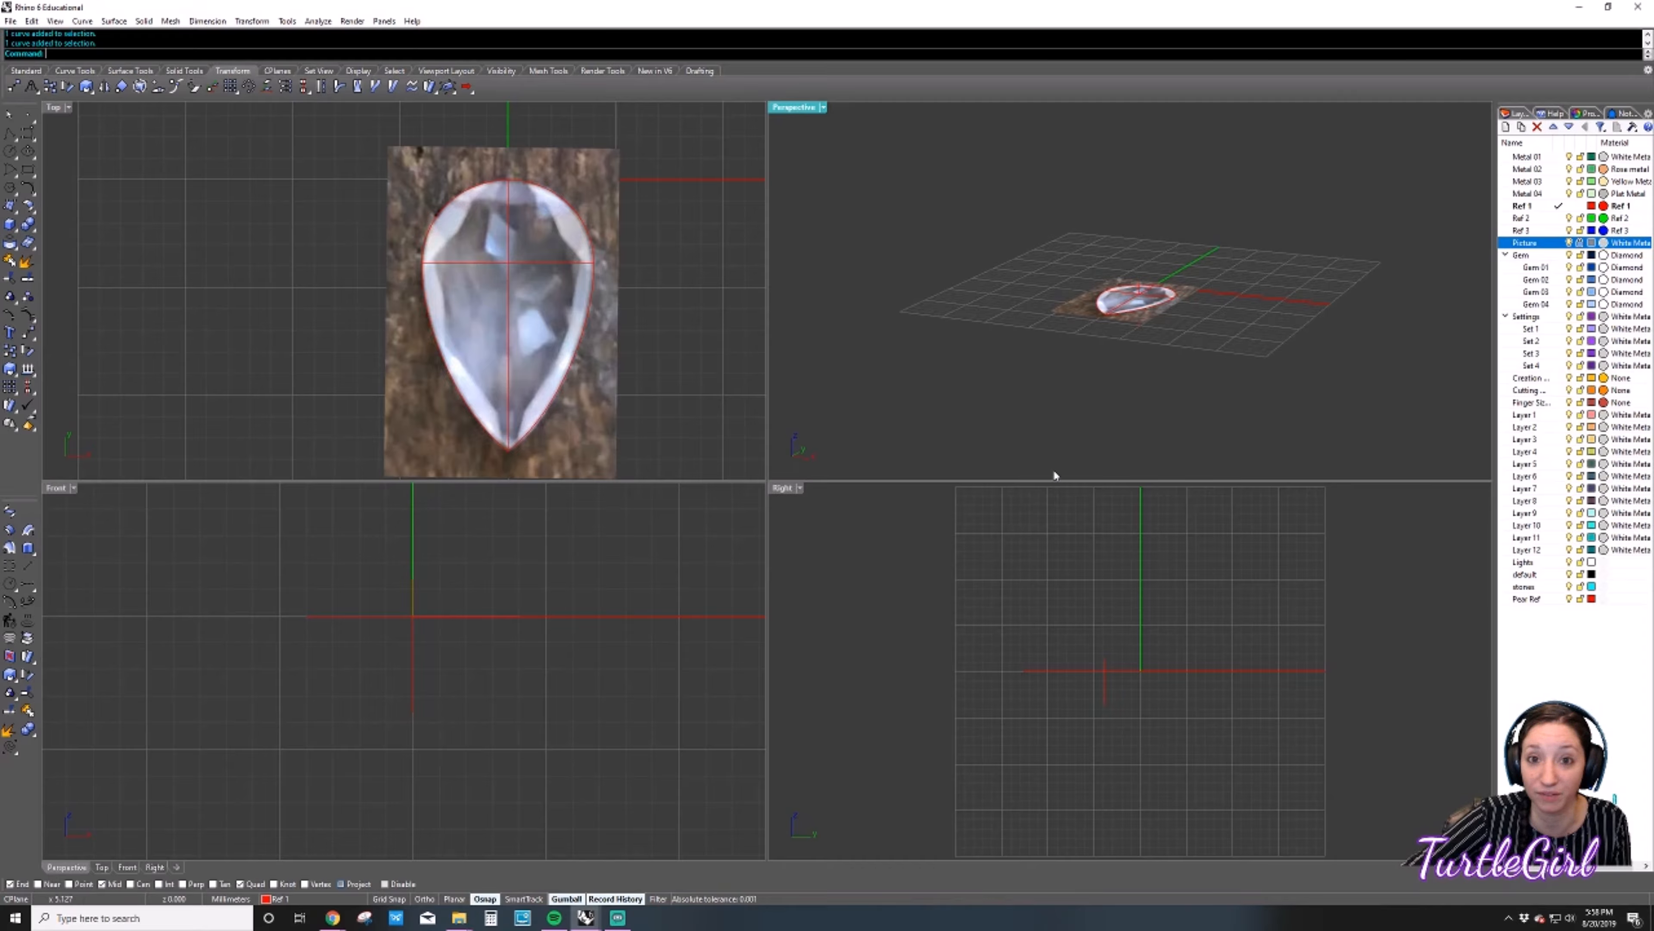
click(691, 370)
click(1185, 397)
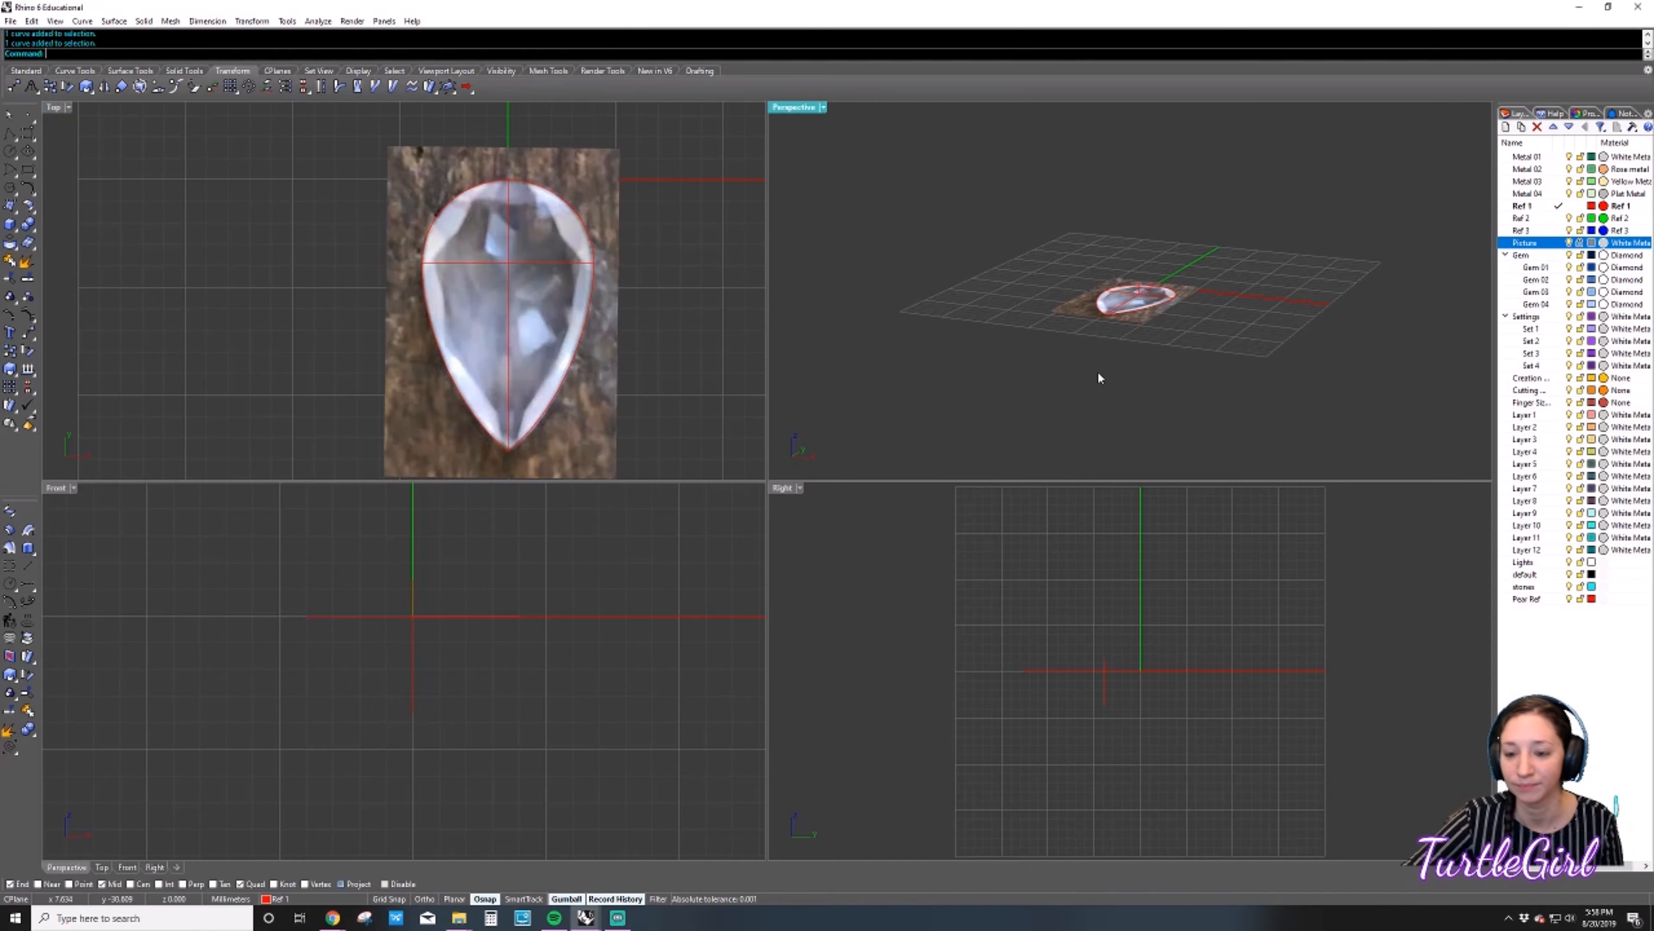
click(280, 162)
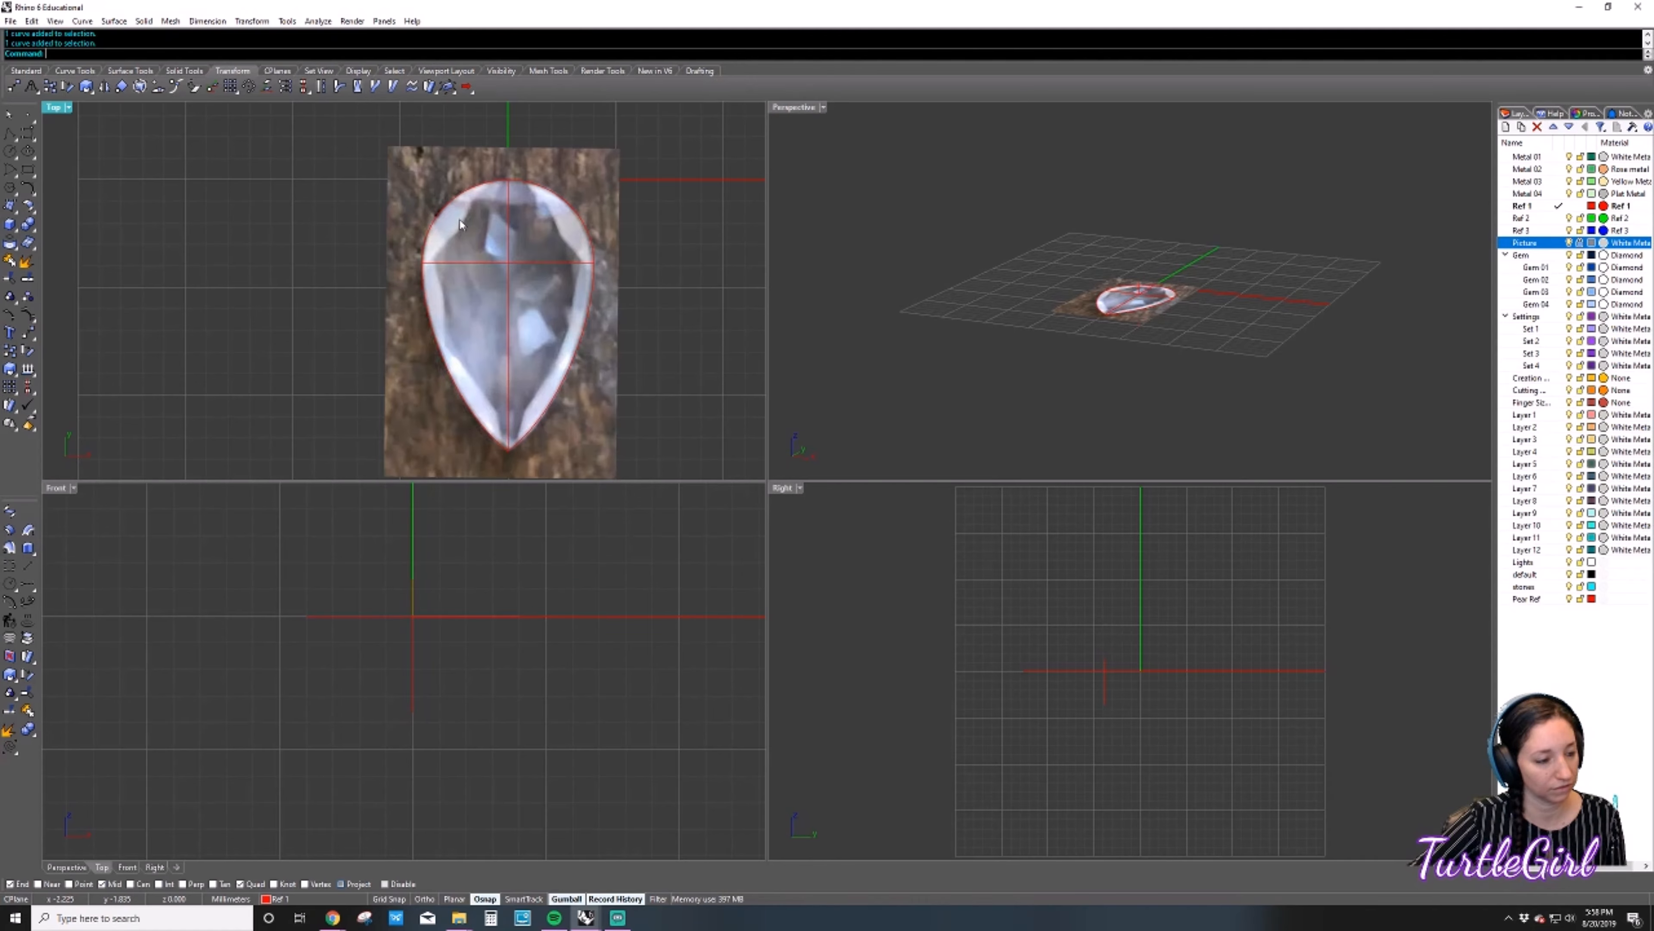
Hide the Picture layer that holds the gem photo.
click(1569, 243)
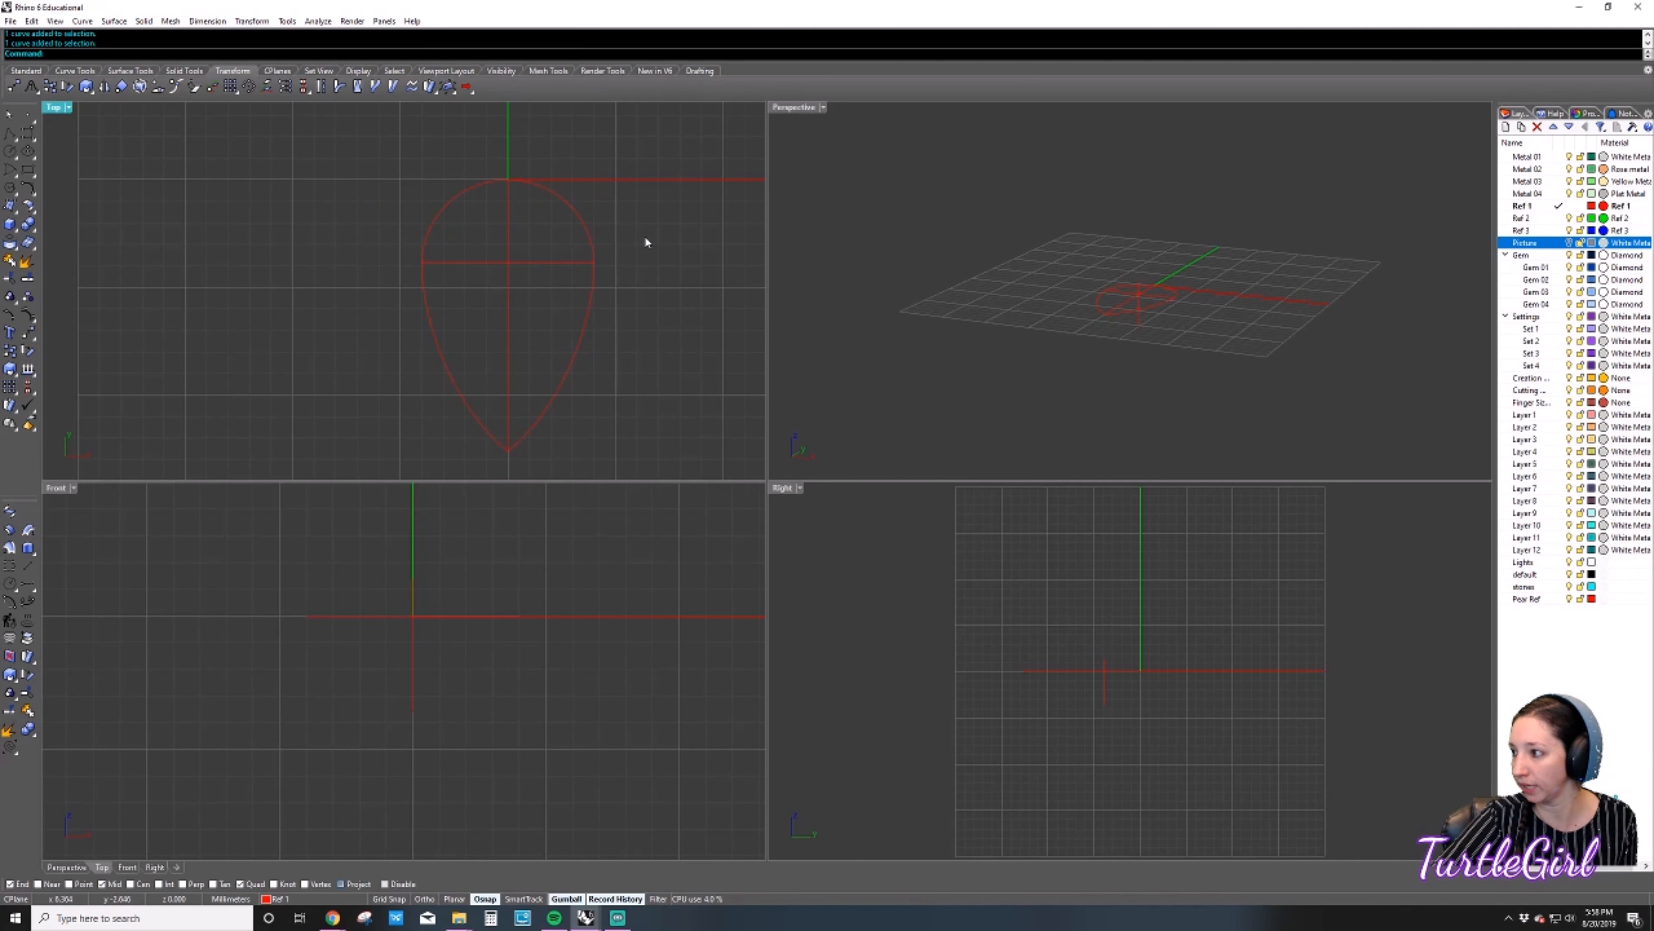
click(591, 304)
click(685, 313)
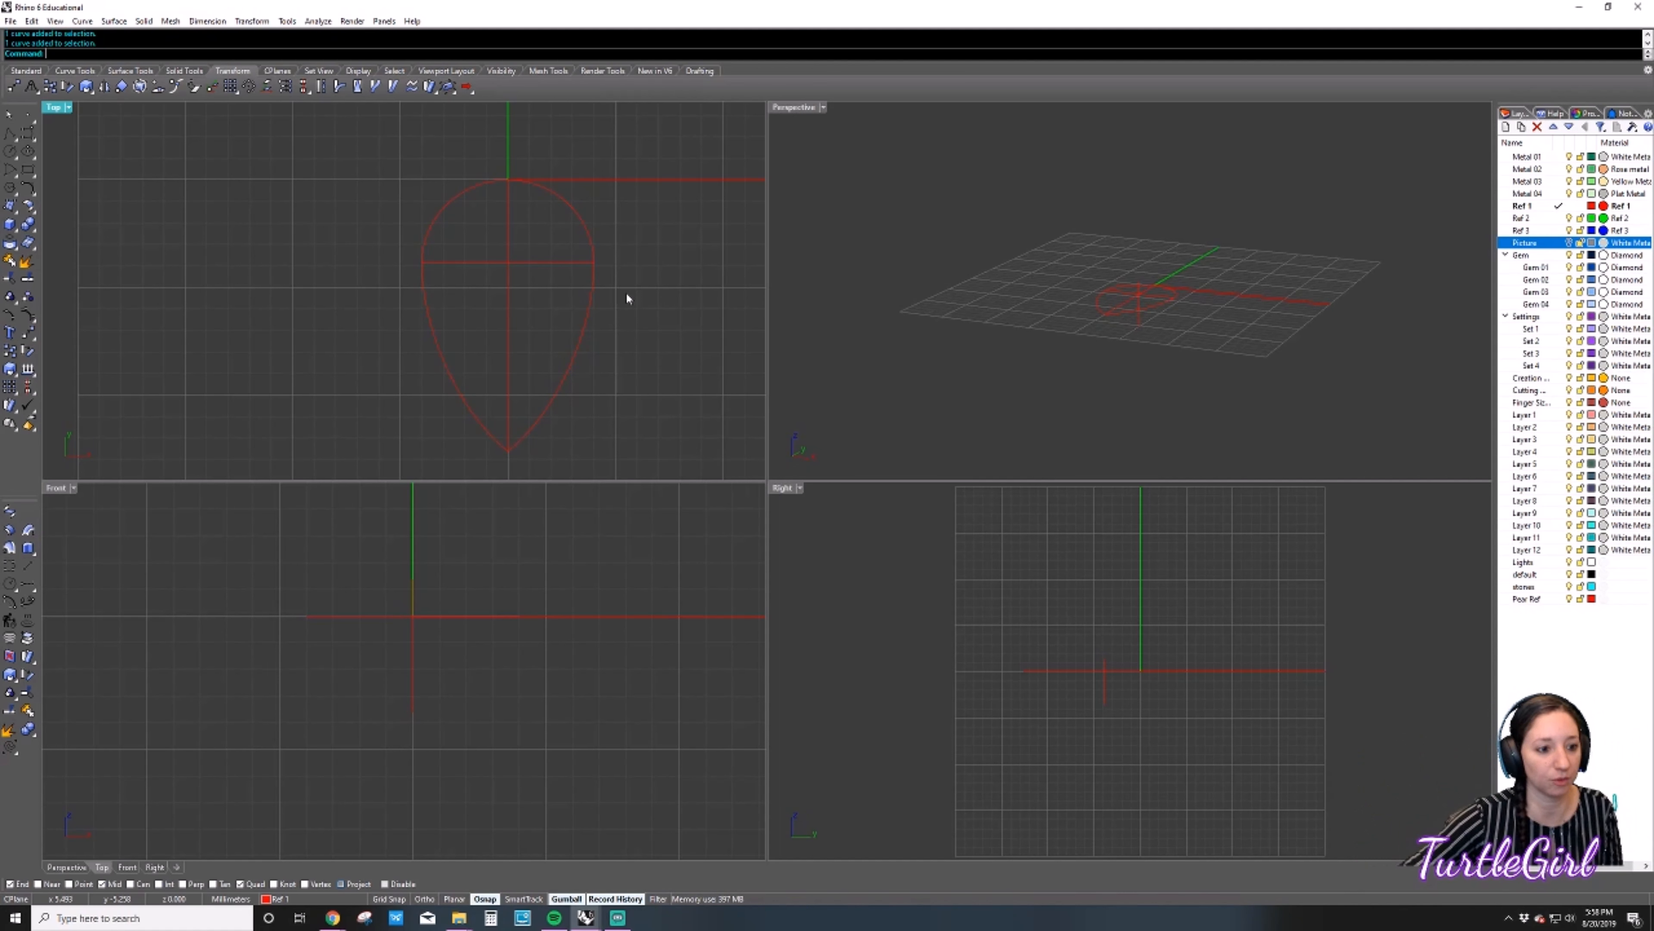
click(585, 339)
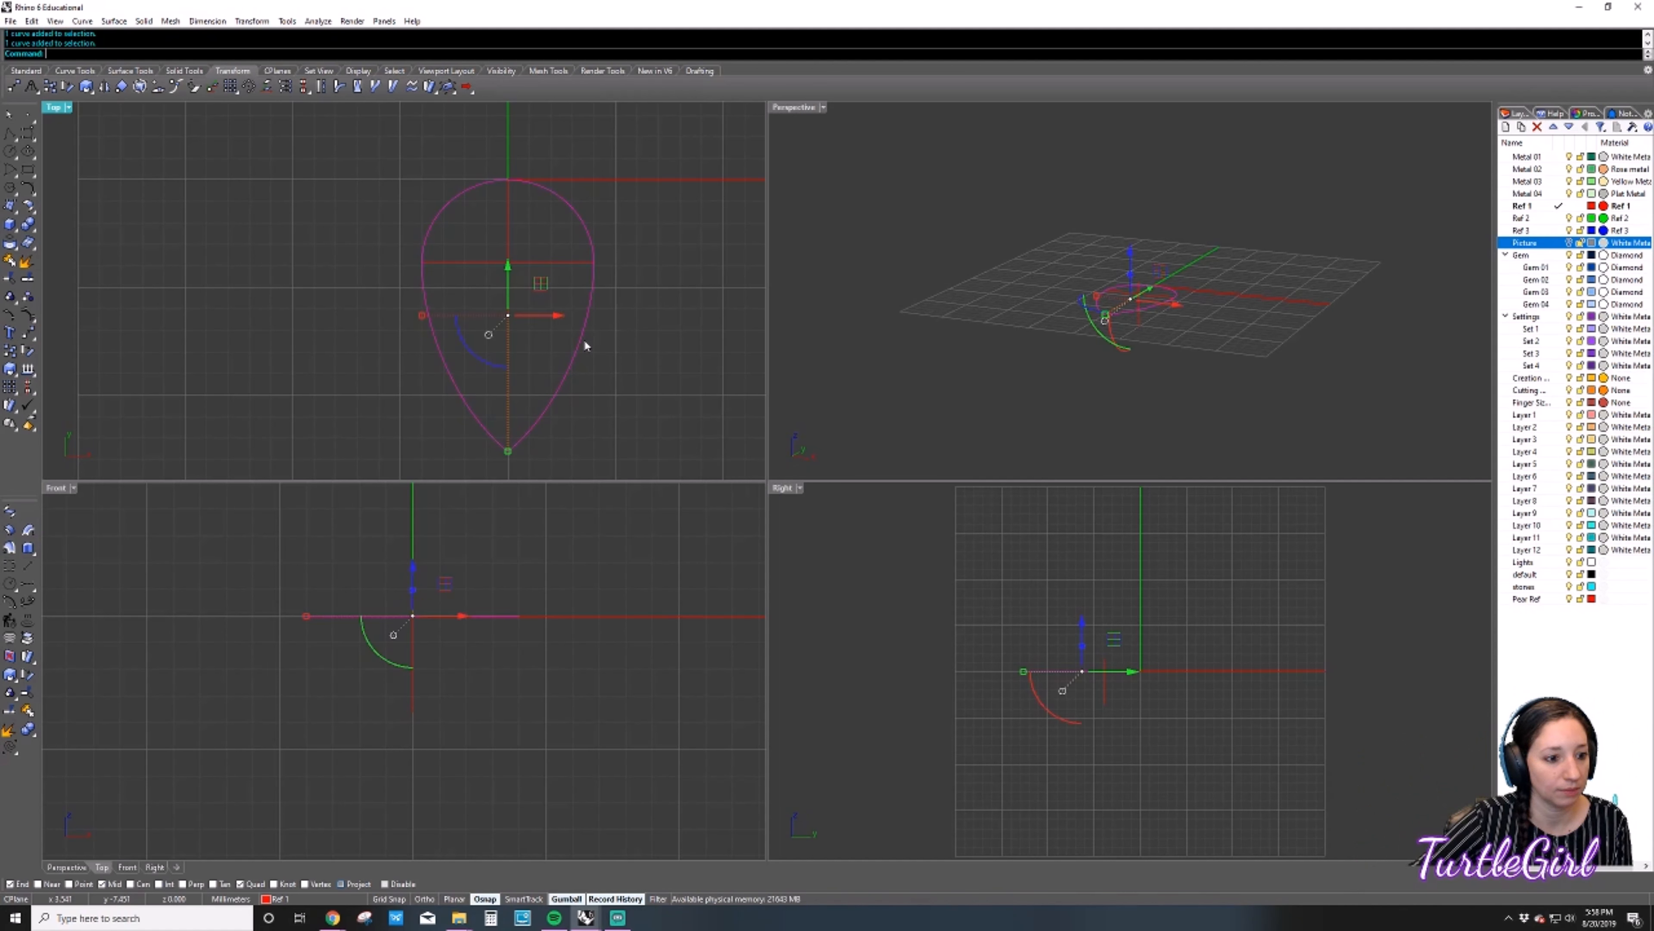
click(597, 663)
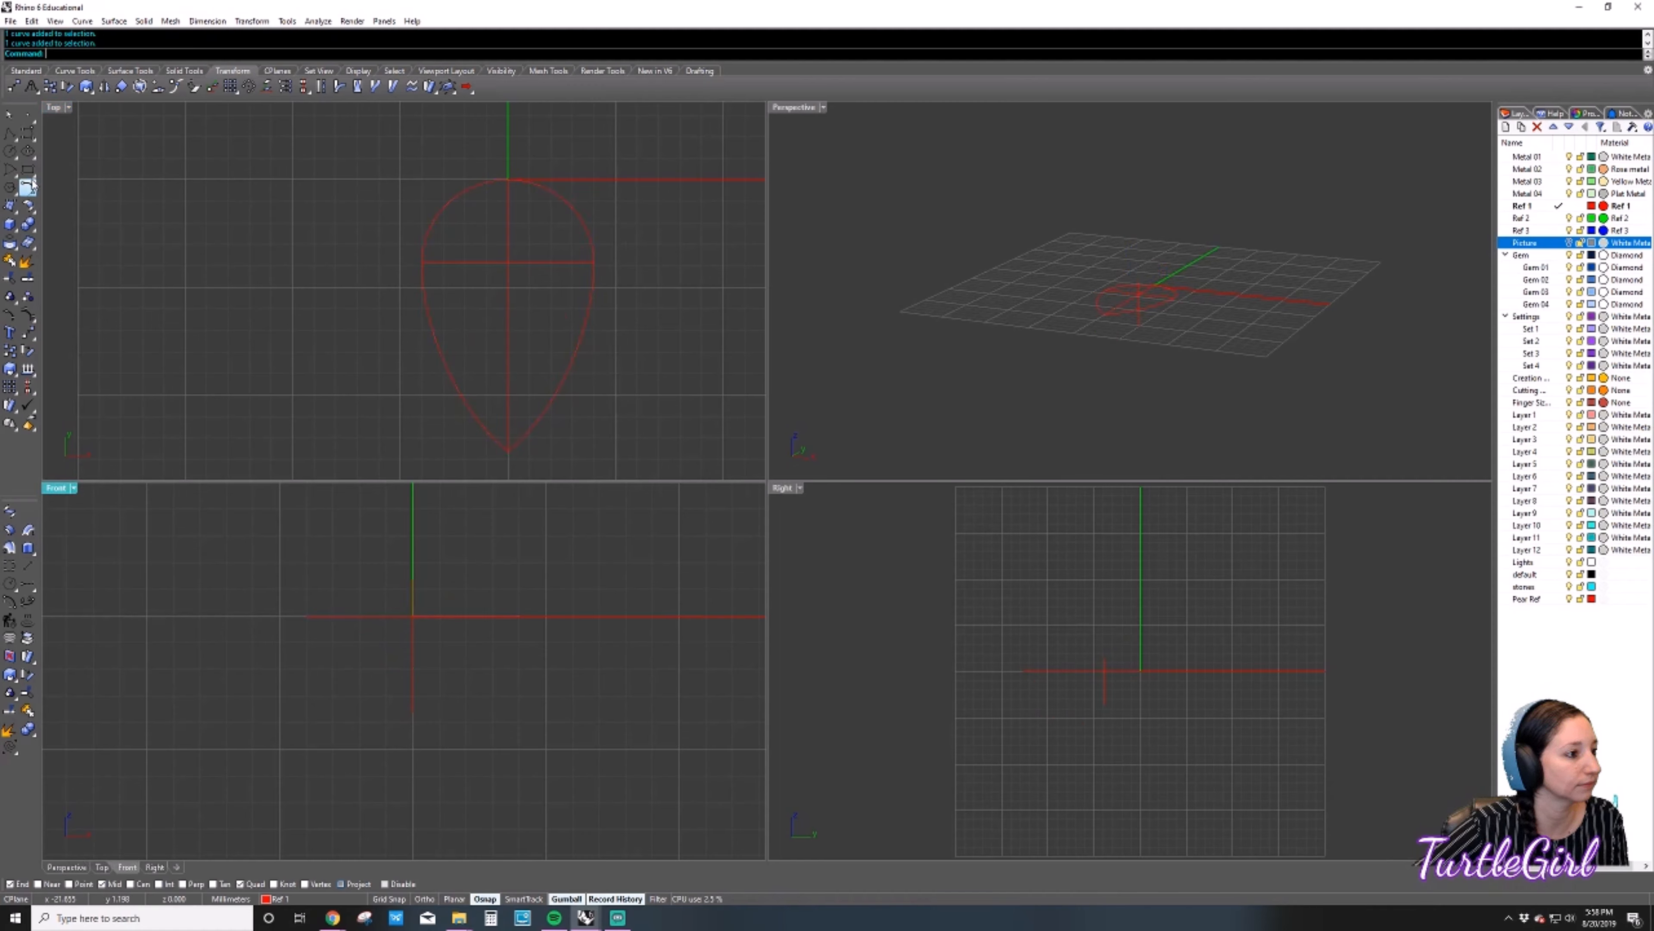
Make the Settings layer the current layer.
click(14, 137)
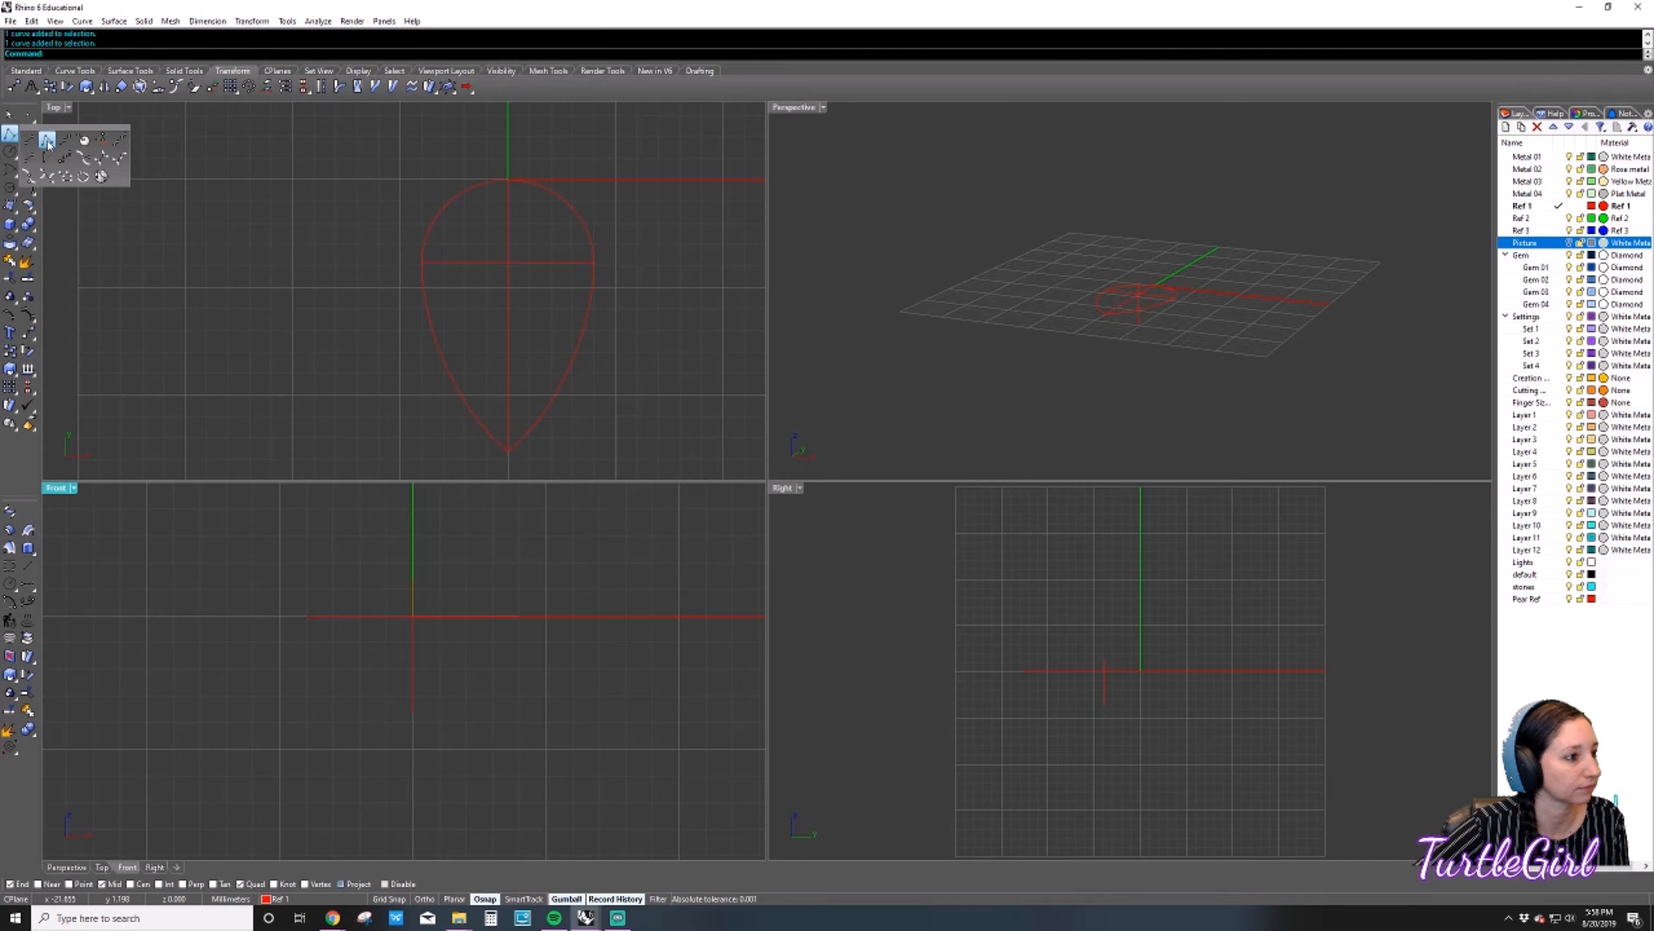
click(30, 140)
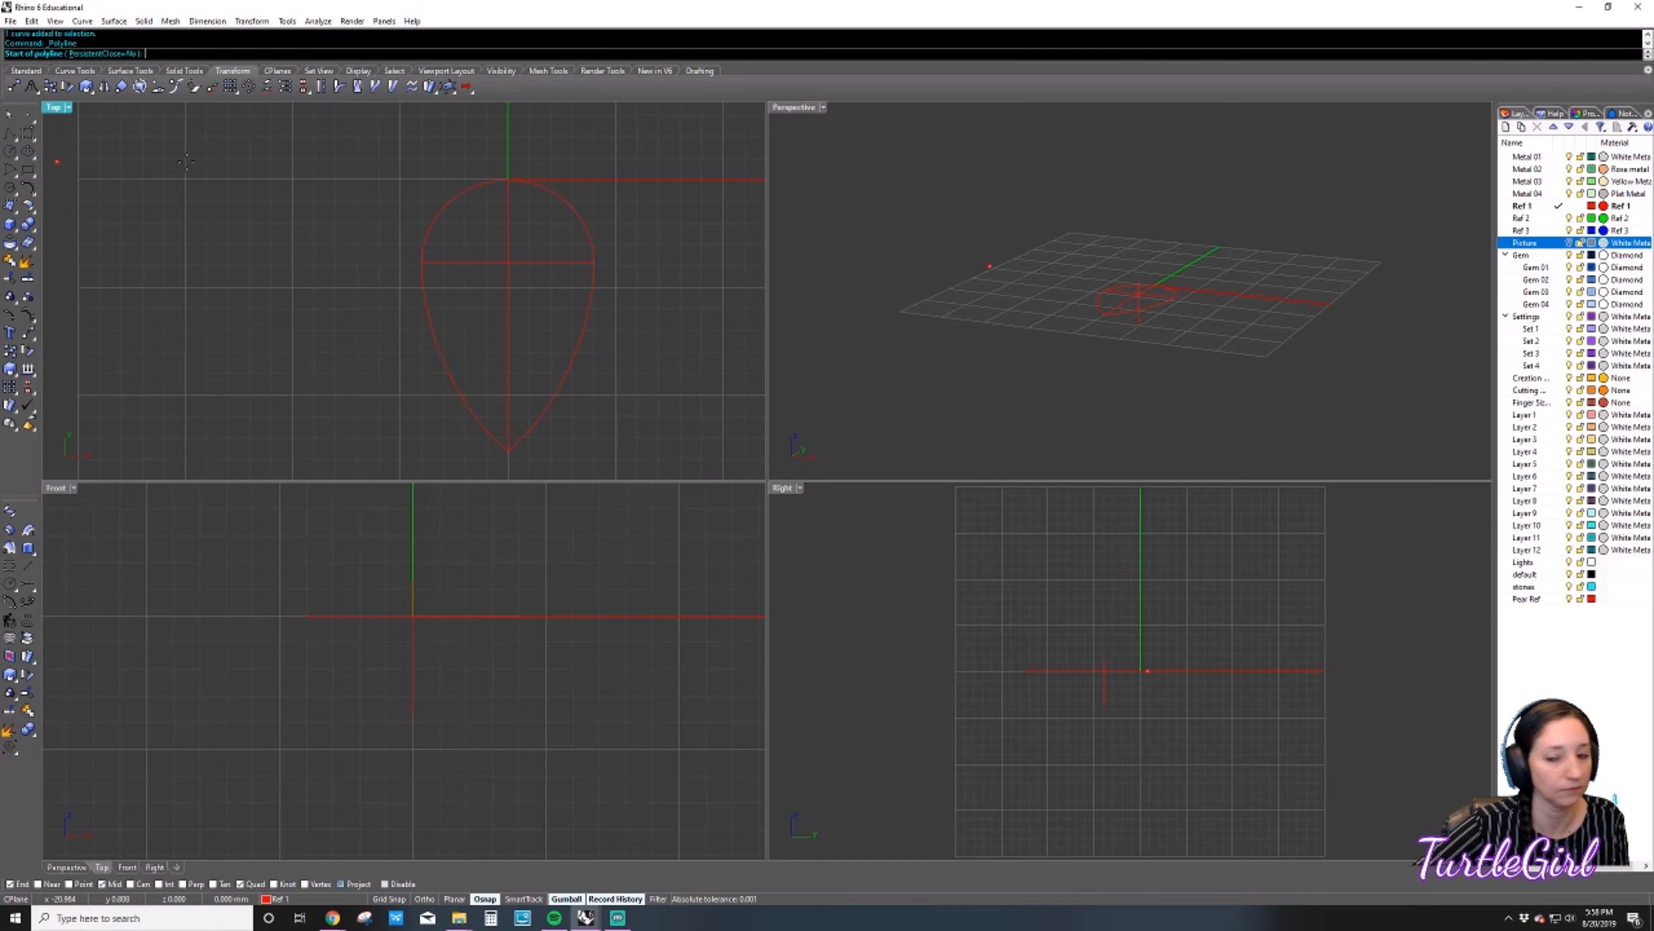
click(1556, 318)
click(594, 264)
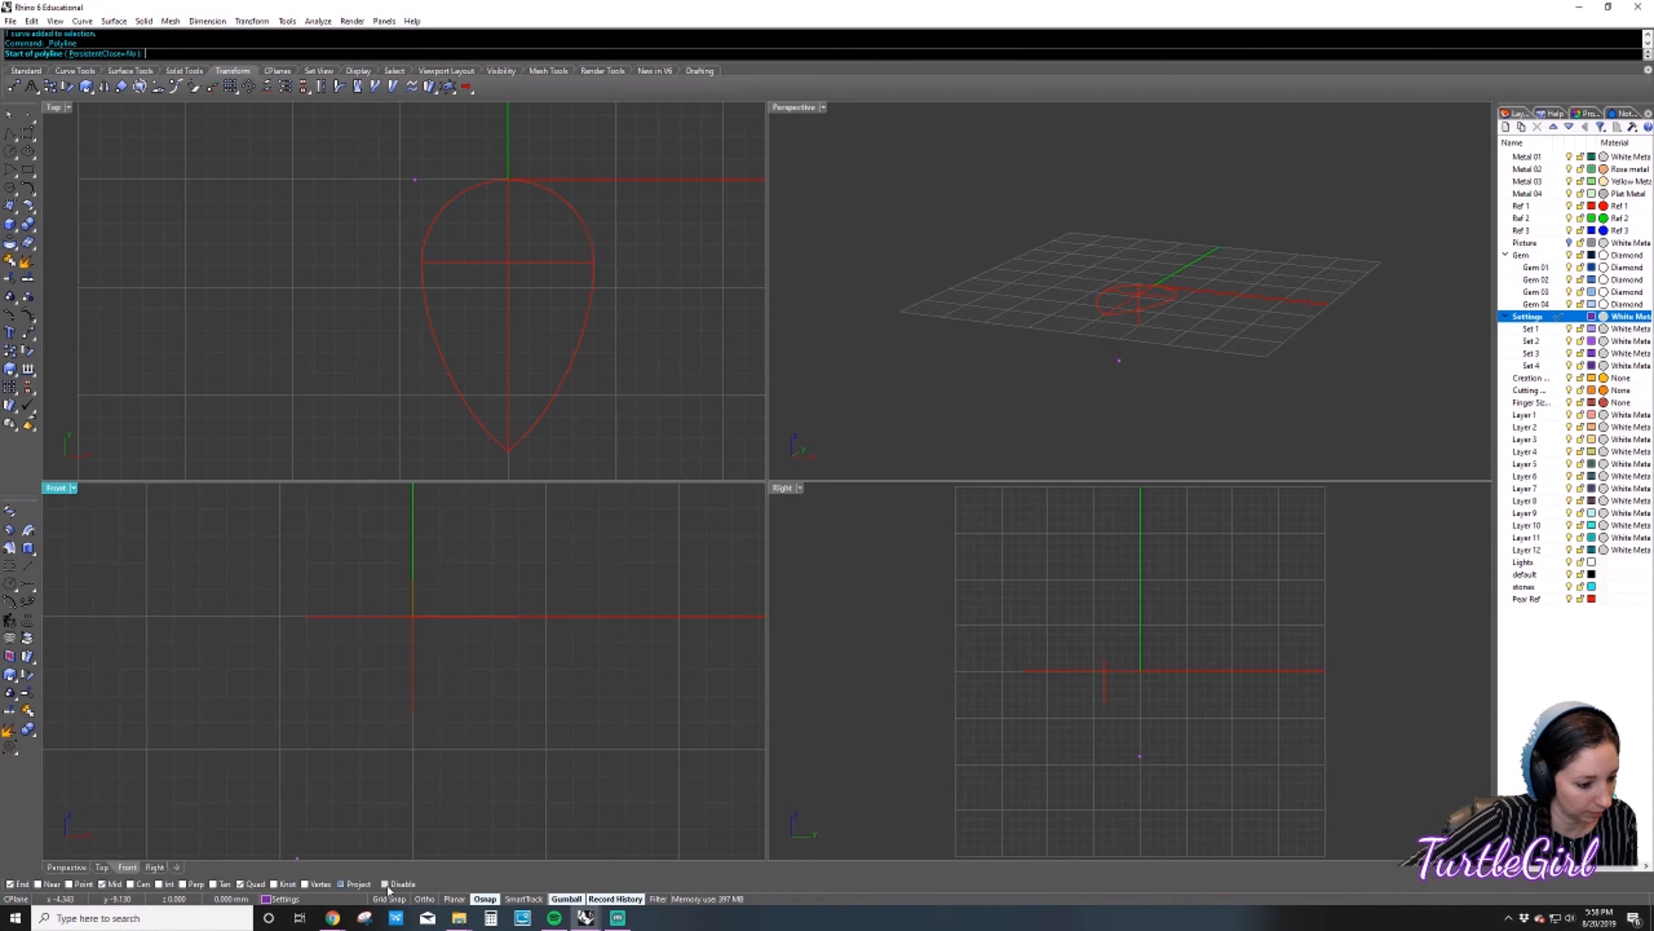
key(Escape)
Move the pear outline and all reference lines from the midpoint of the horizontal reference line to the origin 0,0,0.
drag(385, 157, 655, 464)
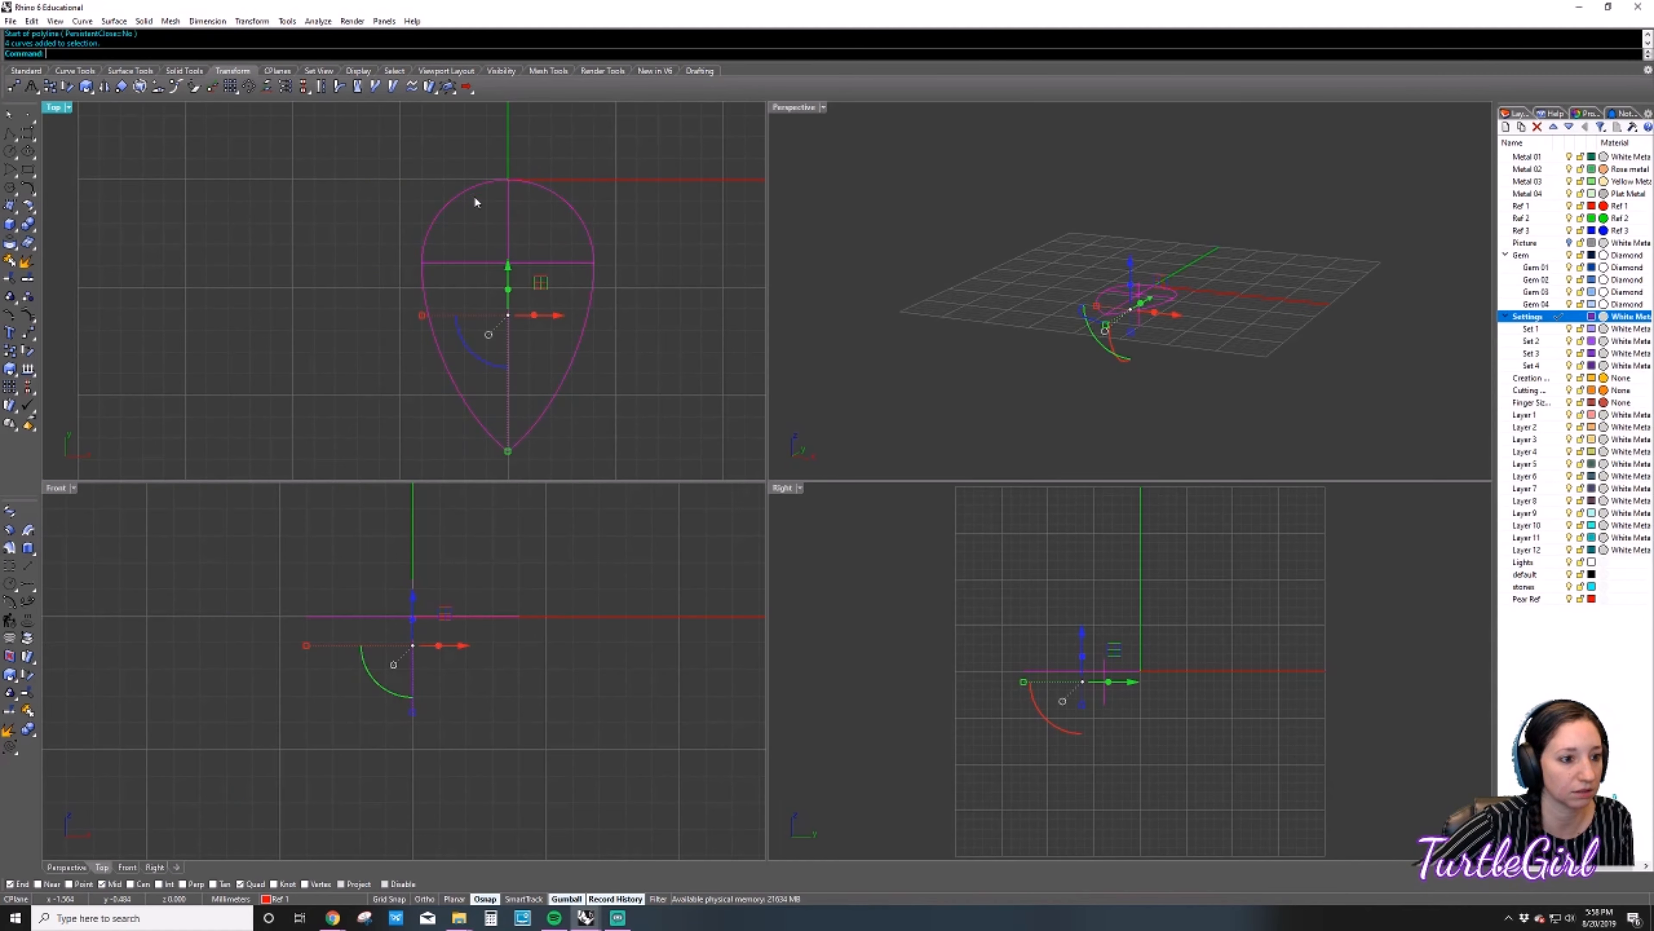
click(27, 335)
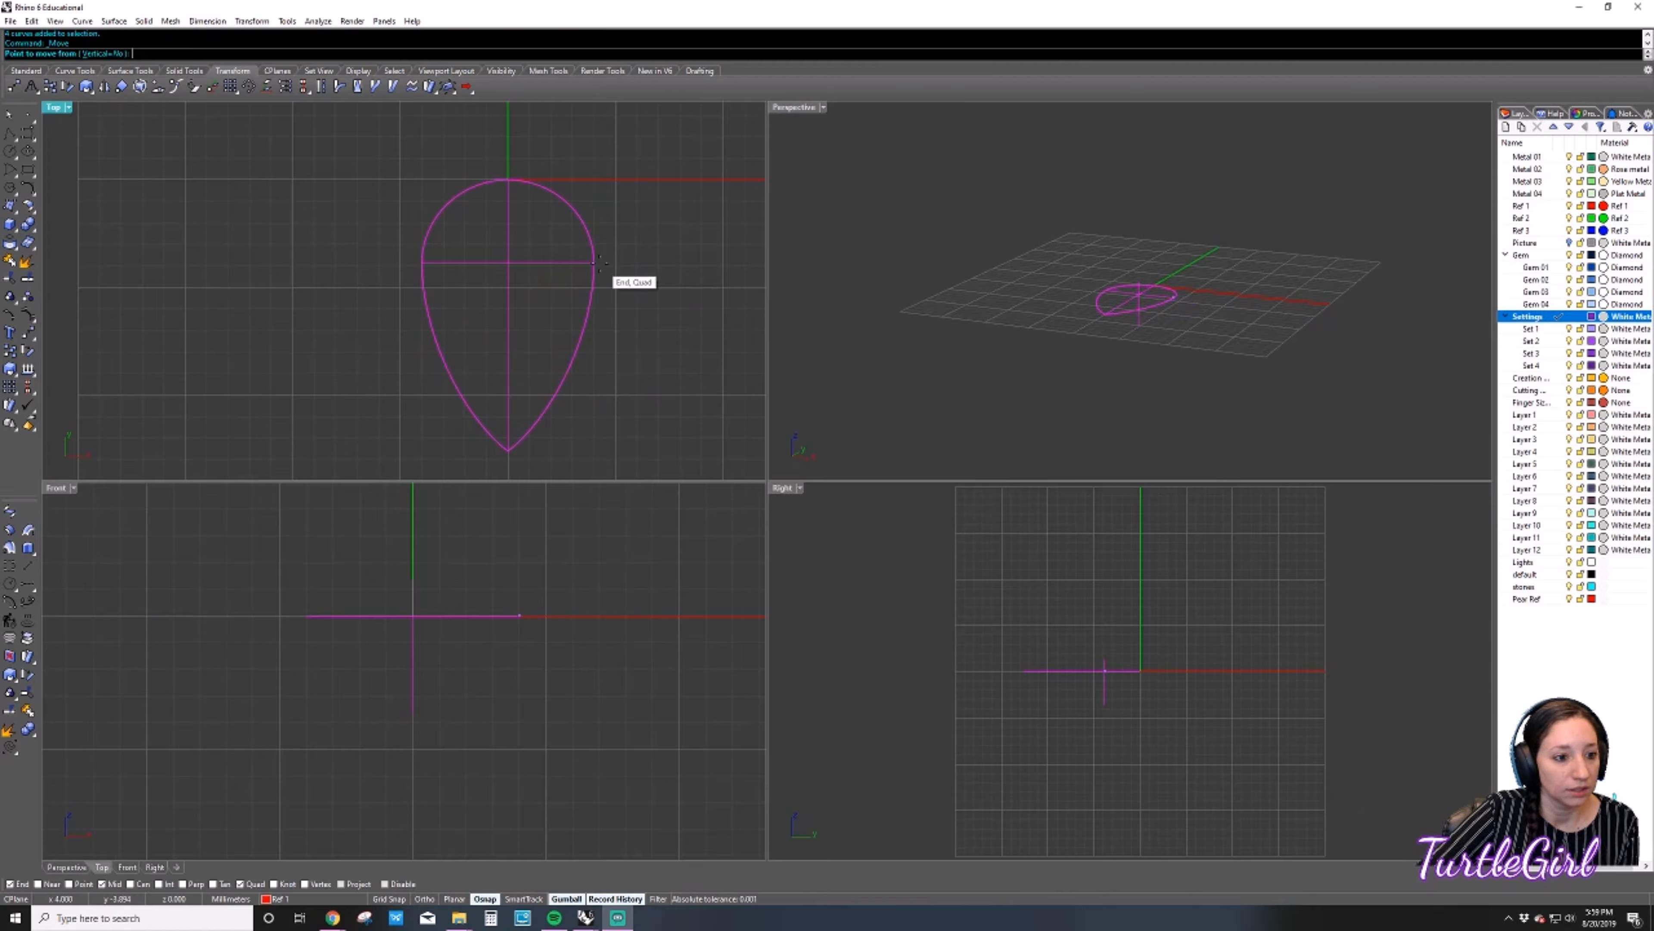
click(521, 614)
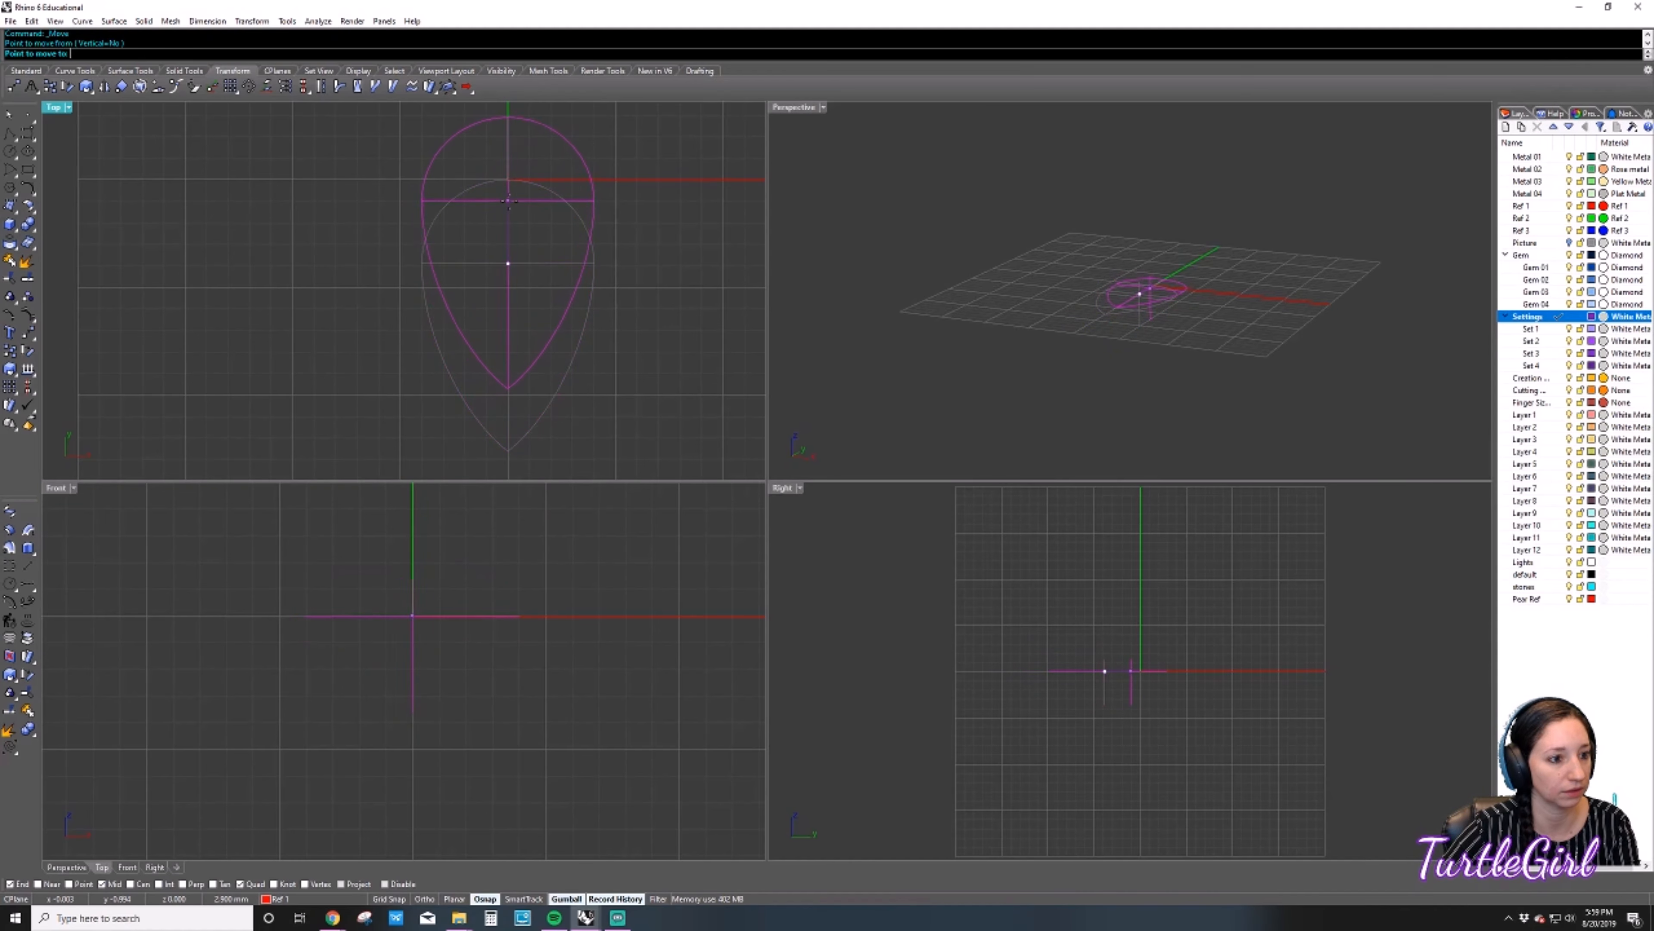
text(0,0,0)
key(Return)
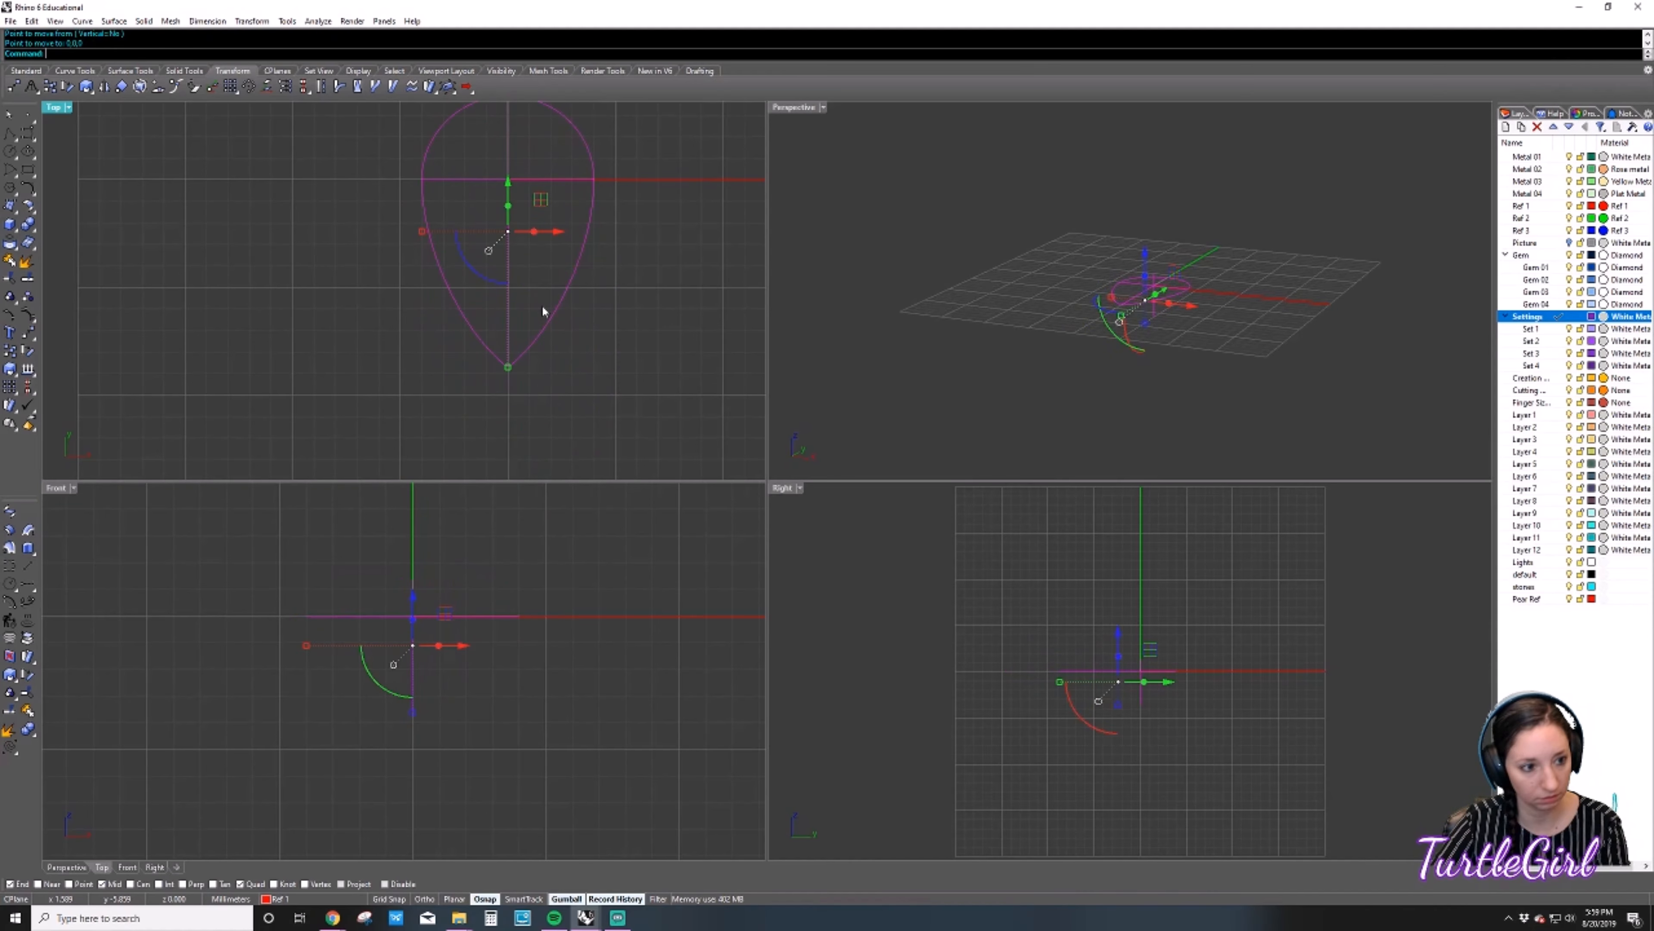
click(600, 318)
right_drag(611, 250, 517, 375)
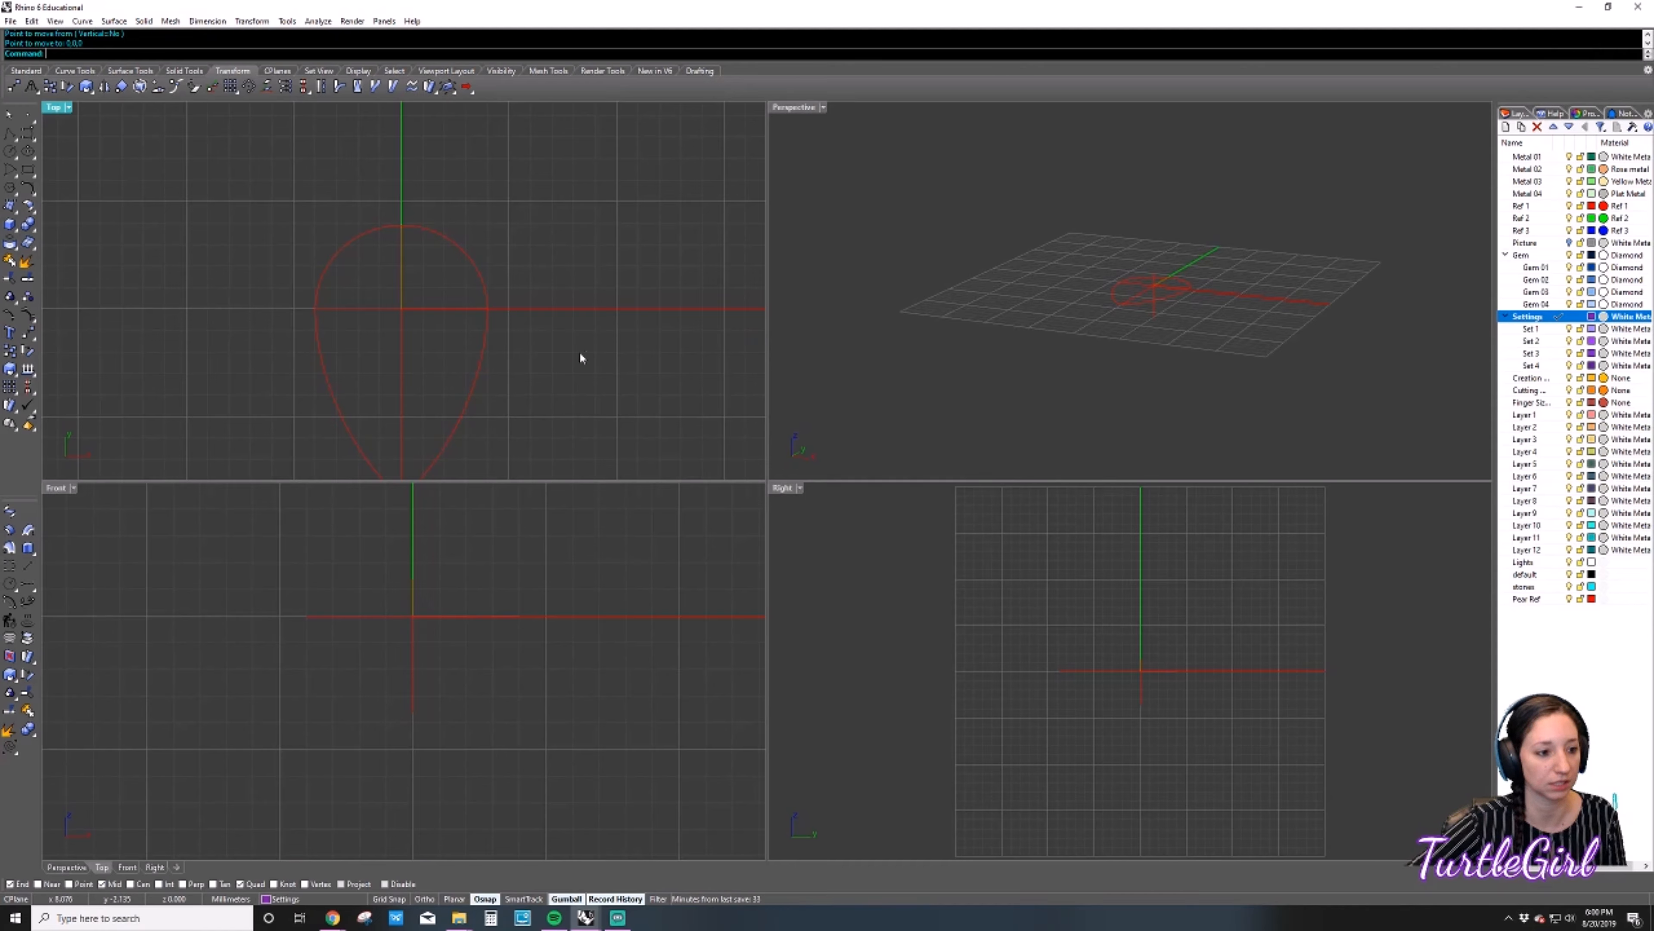
right_drag(596, 405, 636, 346)
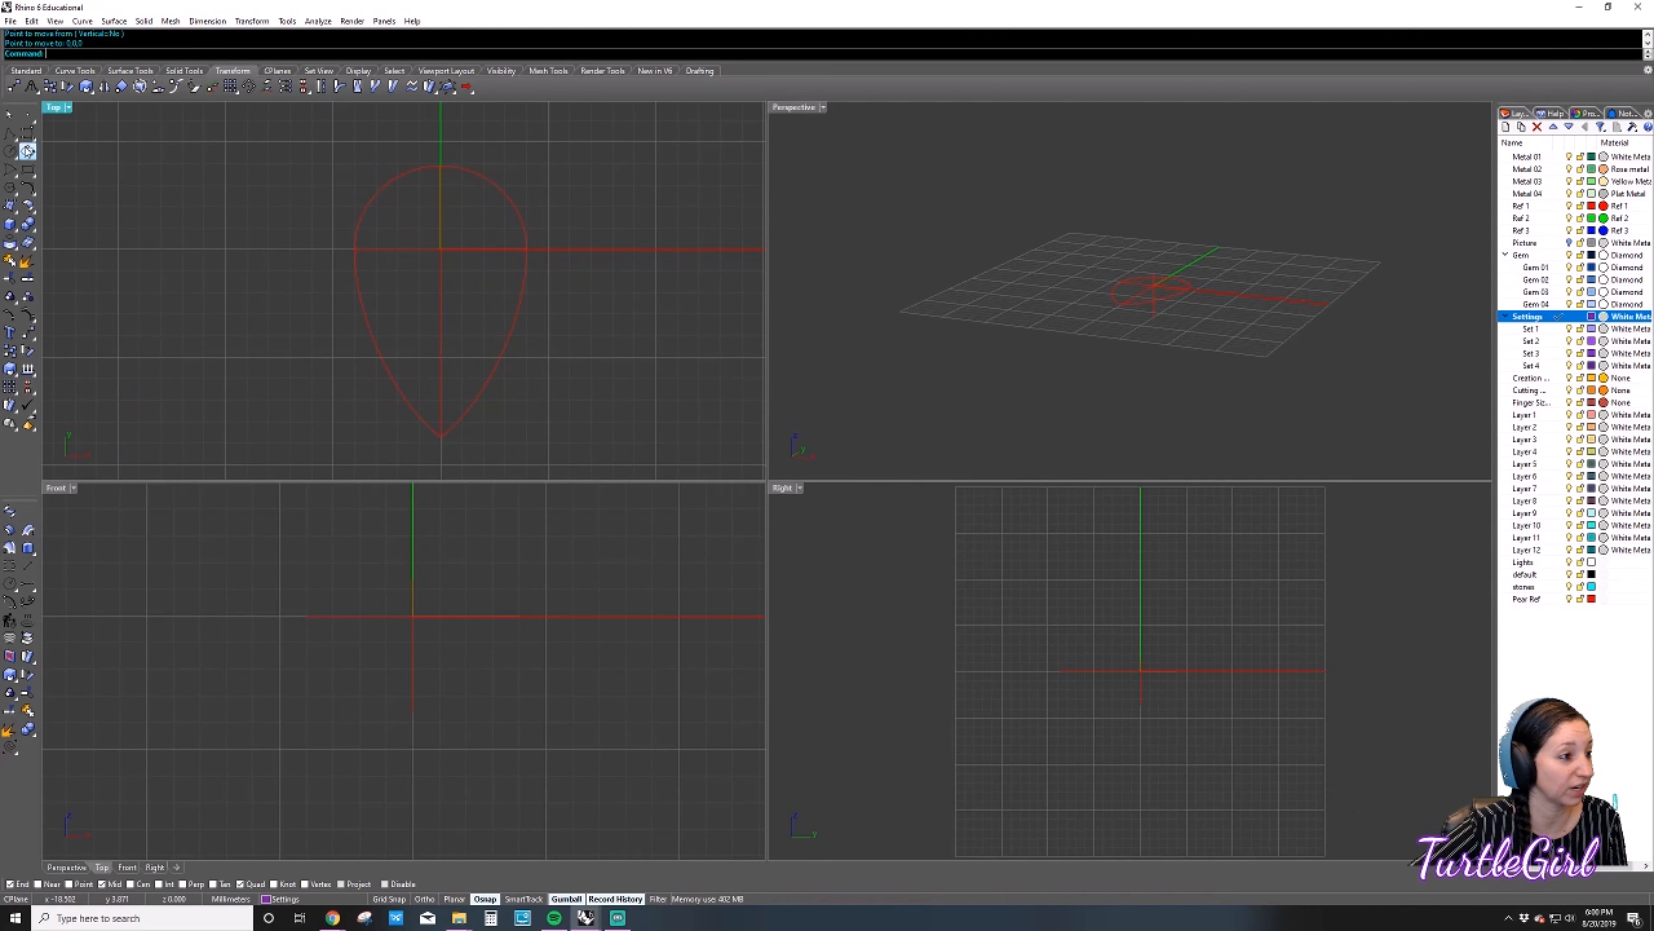
click(27, 151)
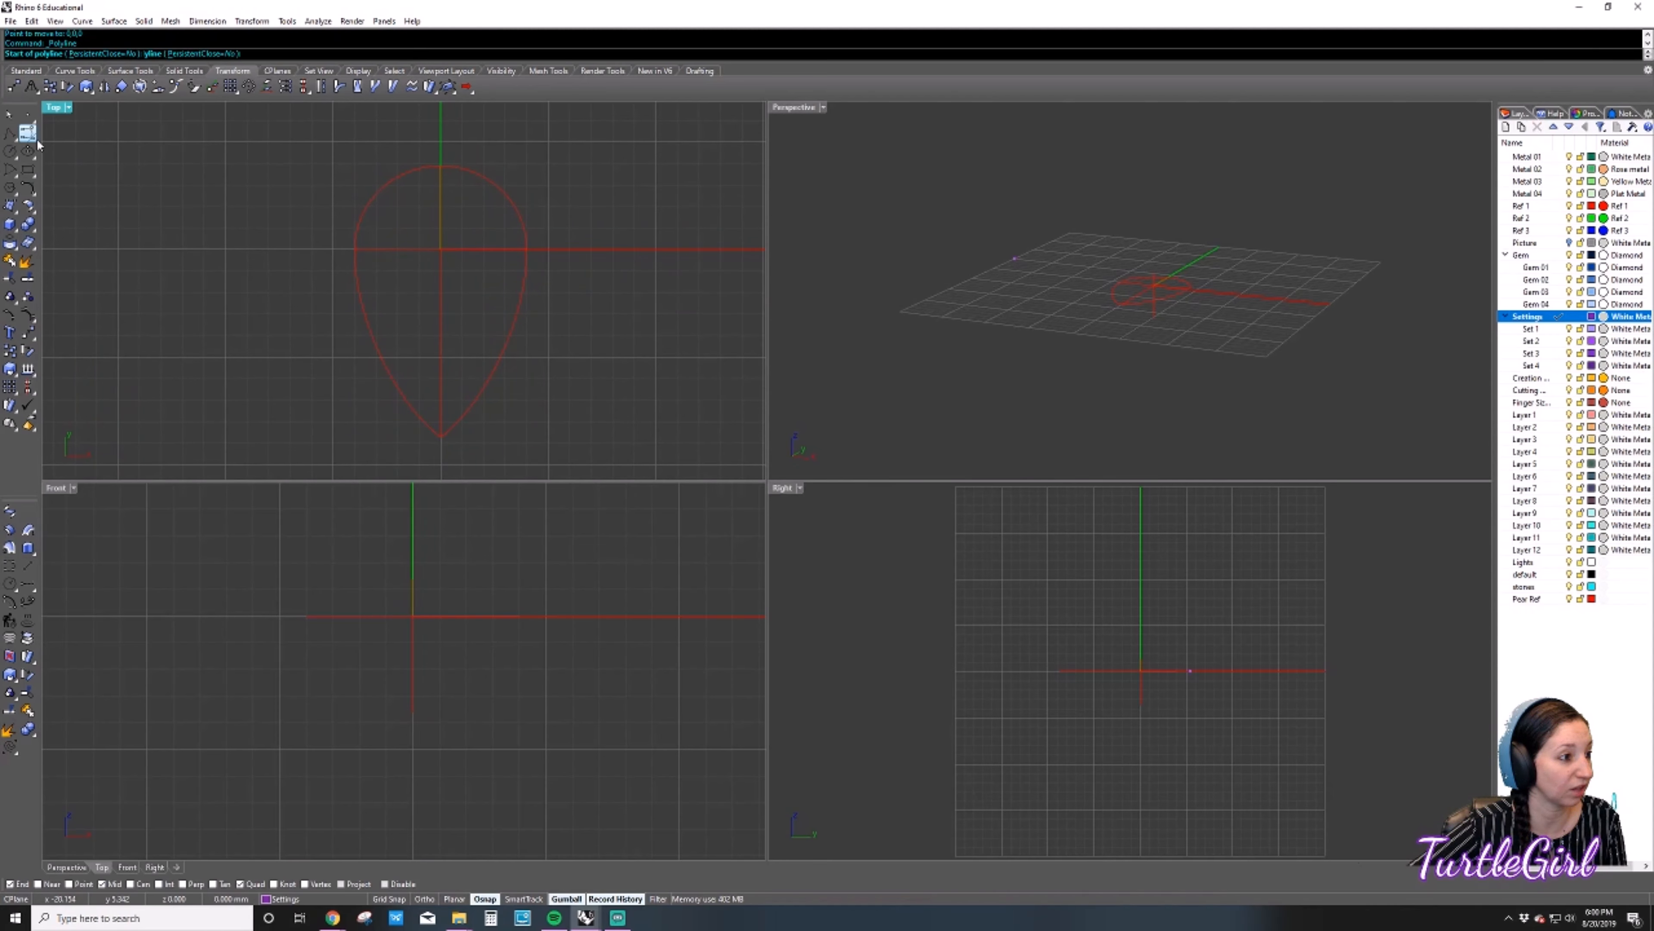
click(519, 616)
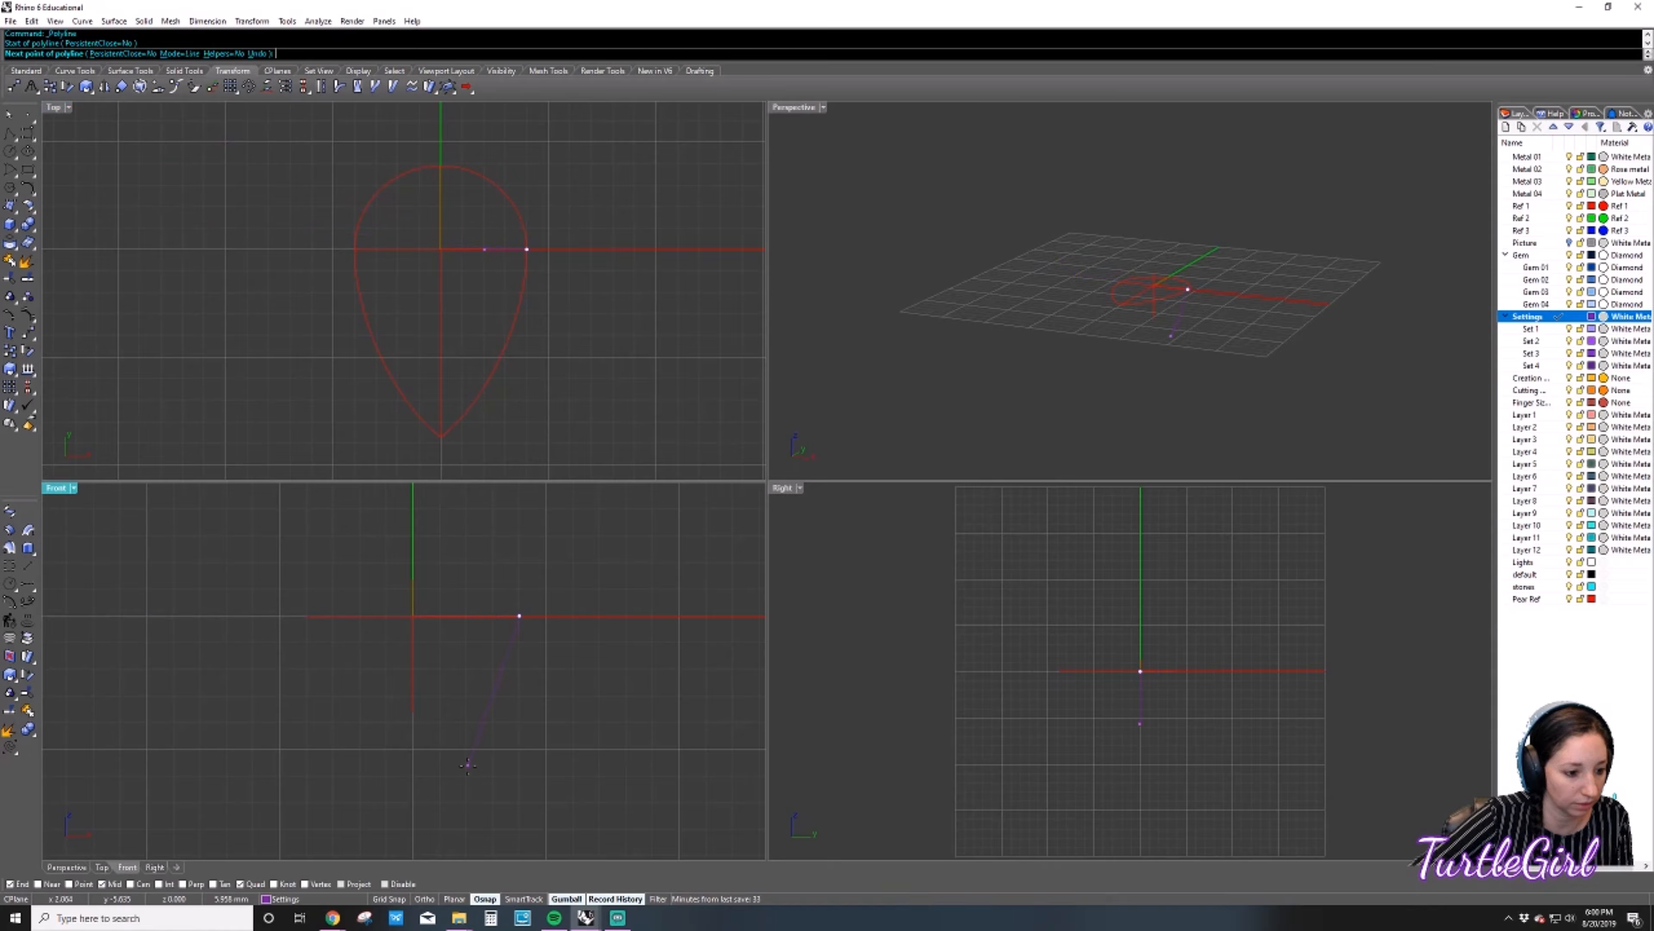
key(Escape)
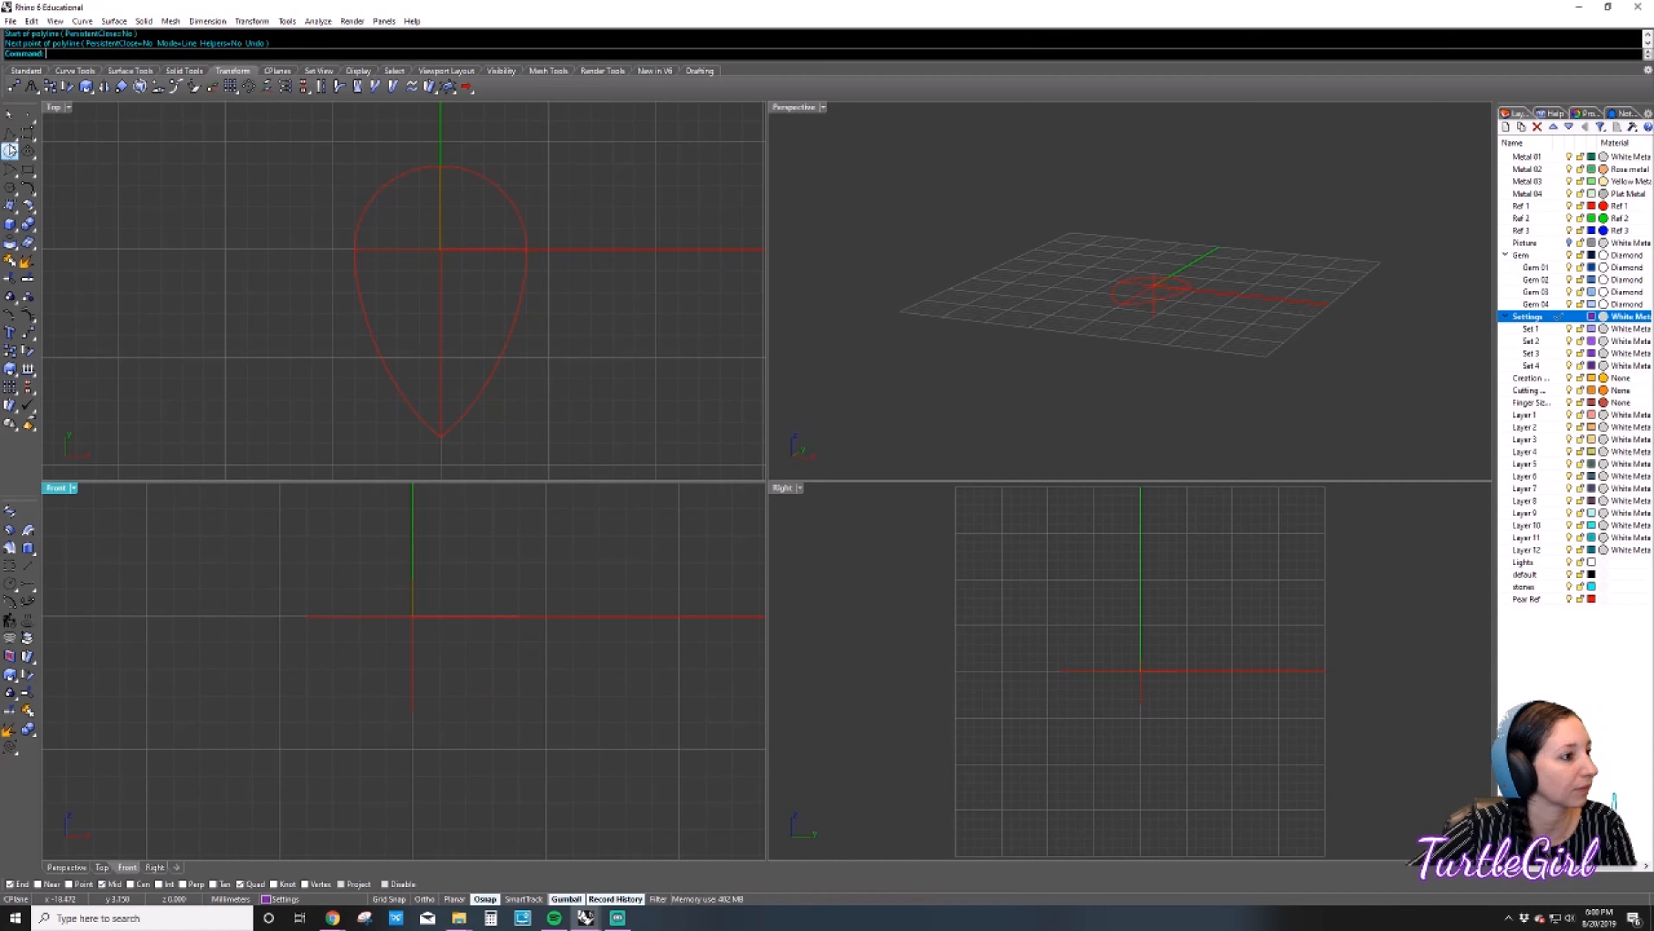
Draw a slanted BothSides line in the Front view, centred on the outer end of the horizontal reference line, about 8.8 mm each way.
click(14, 138)
click(32, 148)
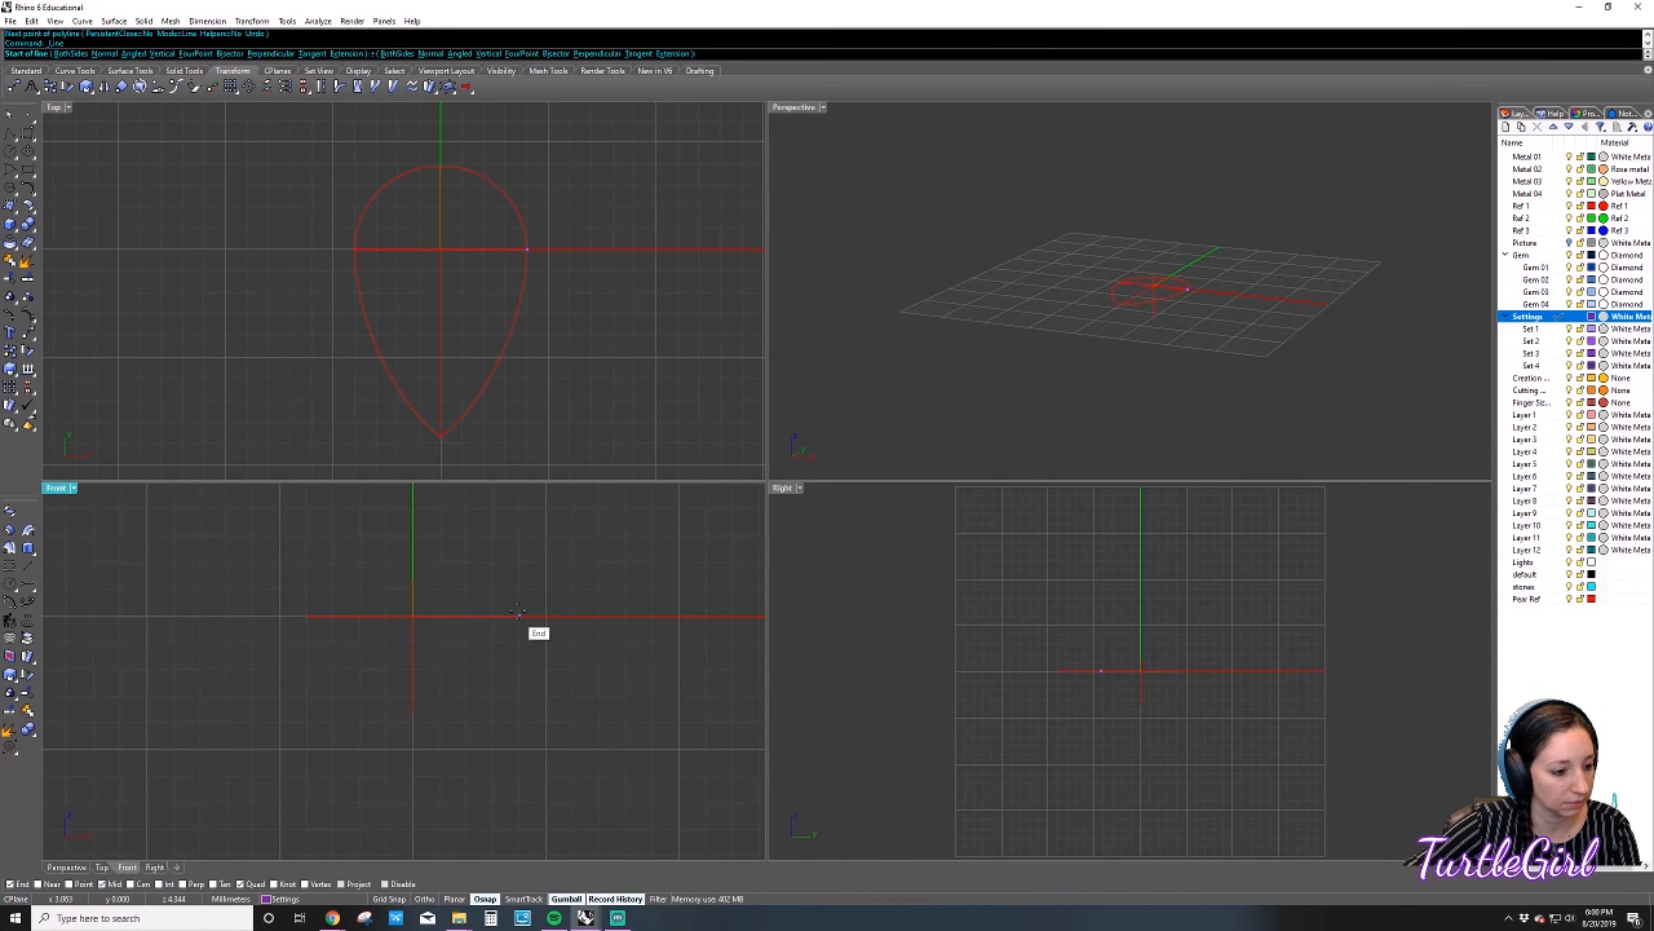
click(519, 615)
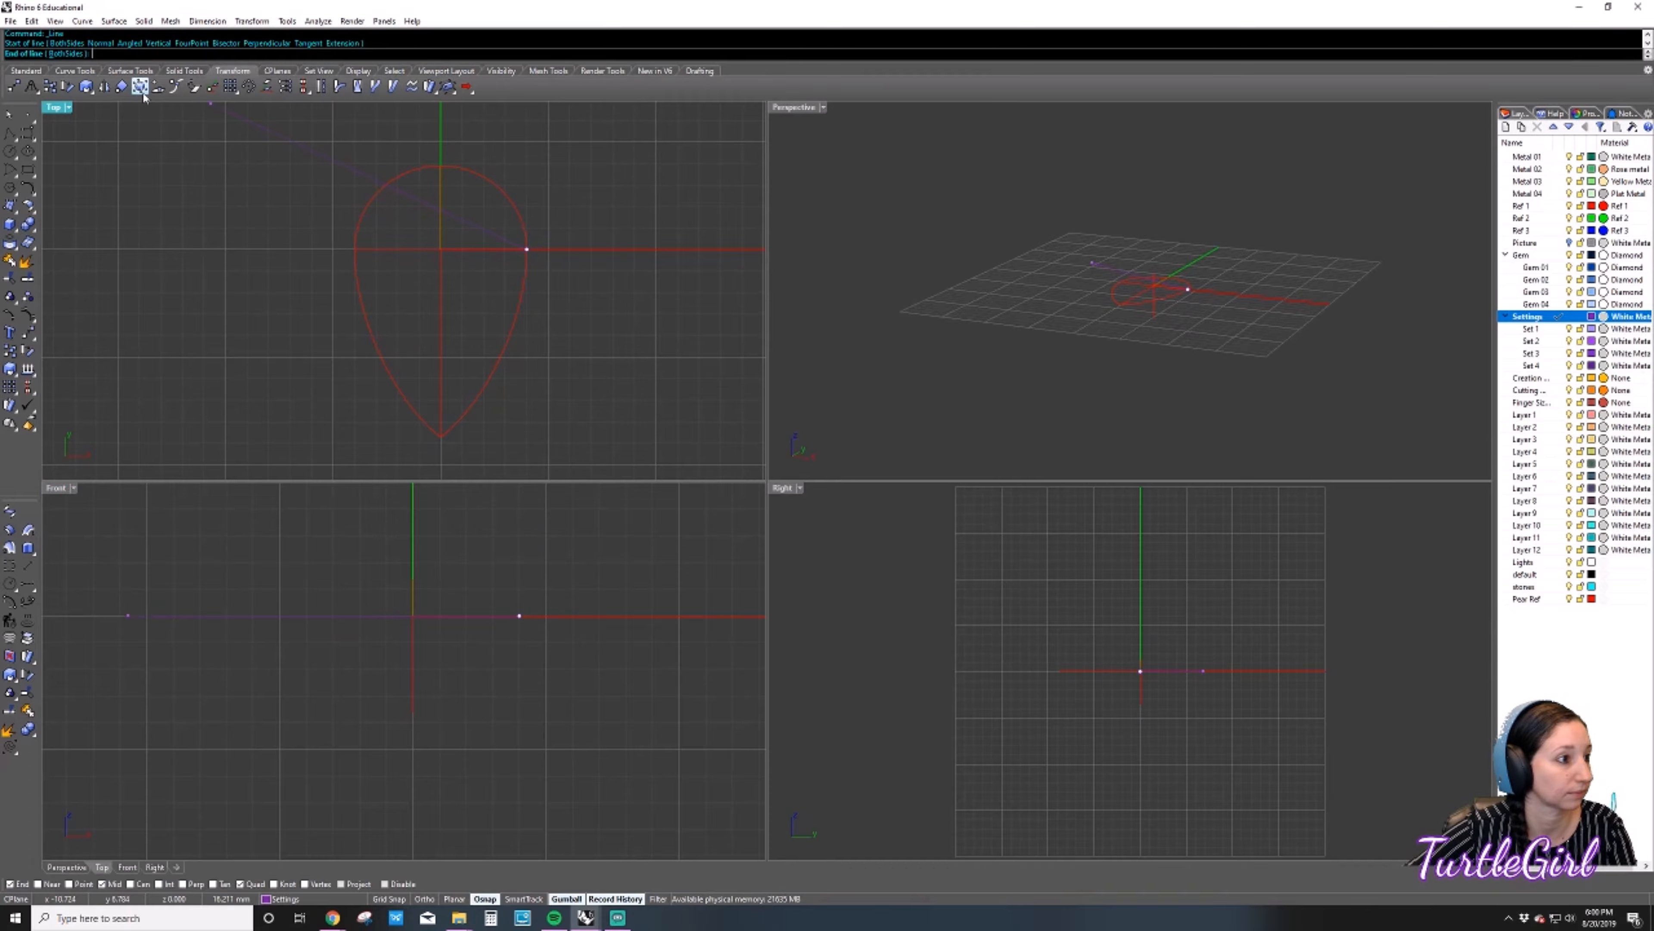
click(68, 54)
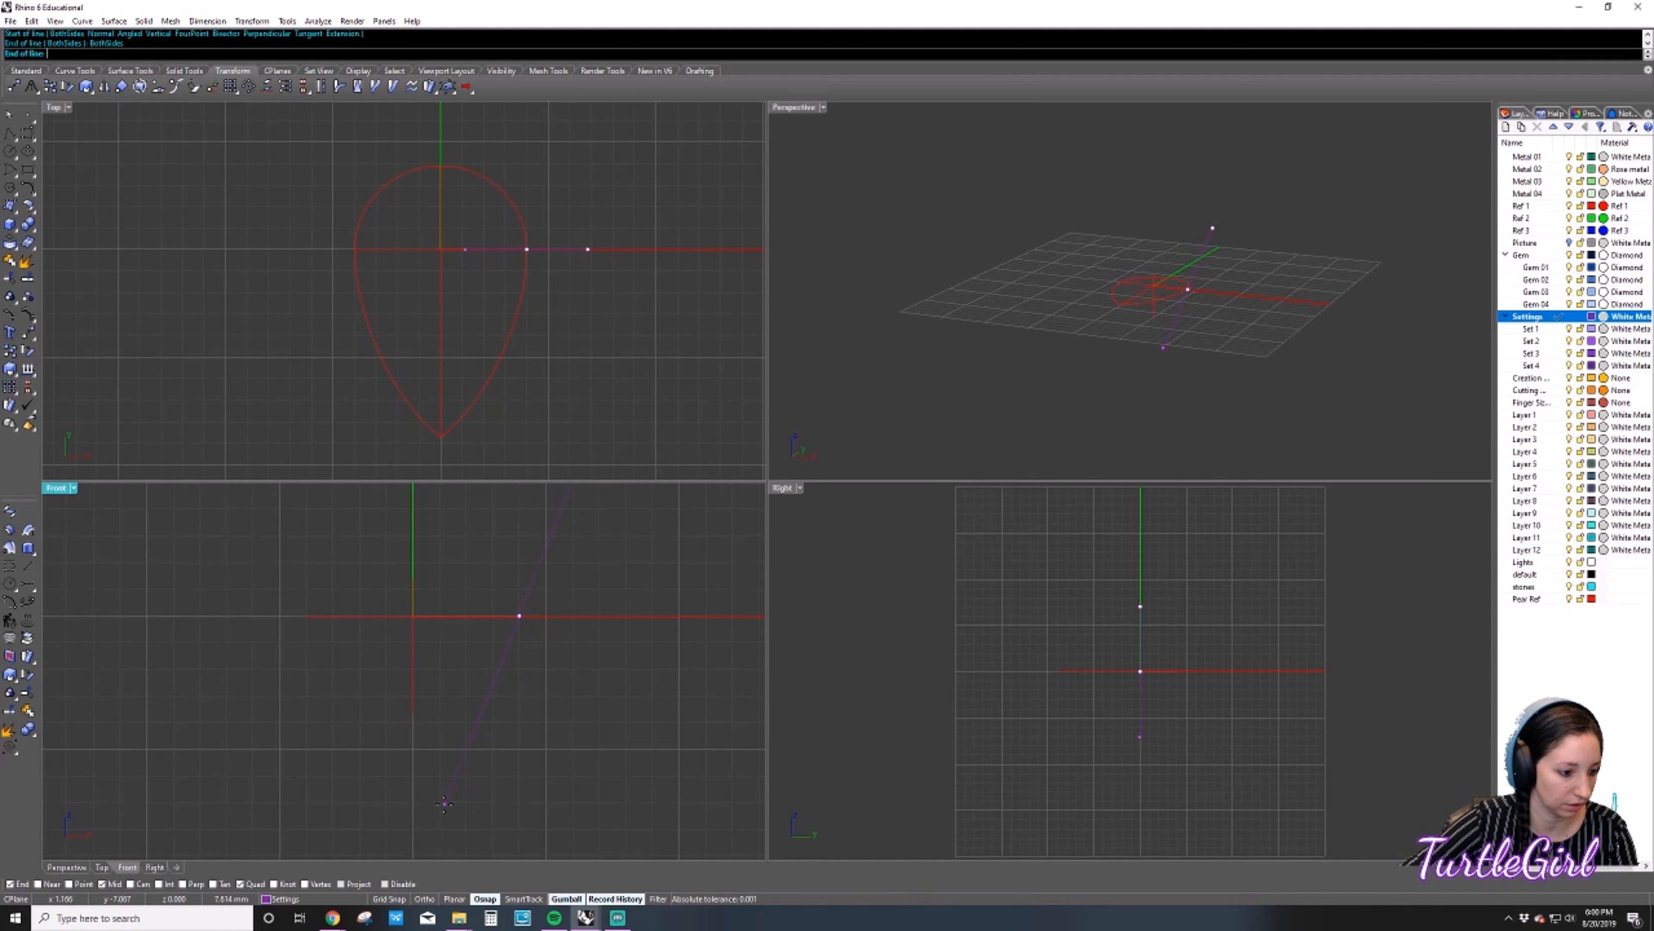
scroll(450, 789, down, 4)
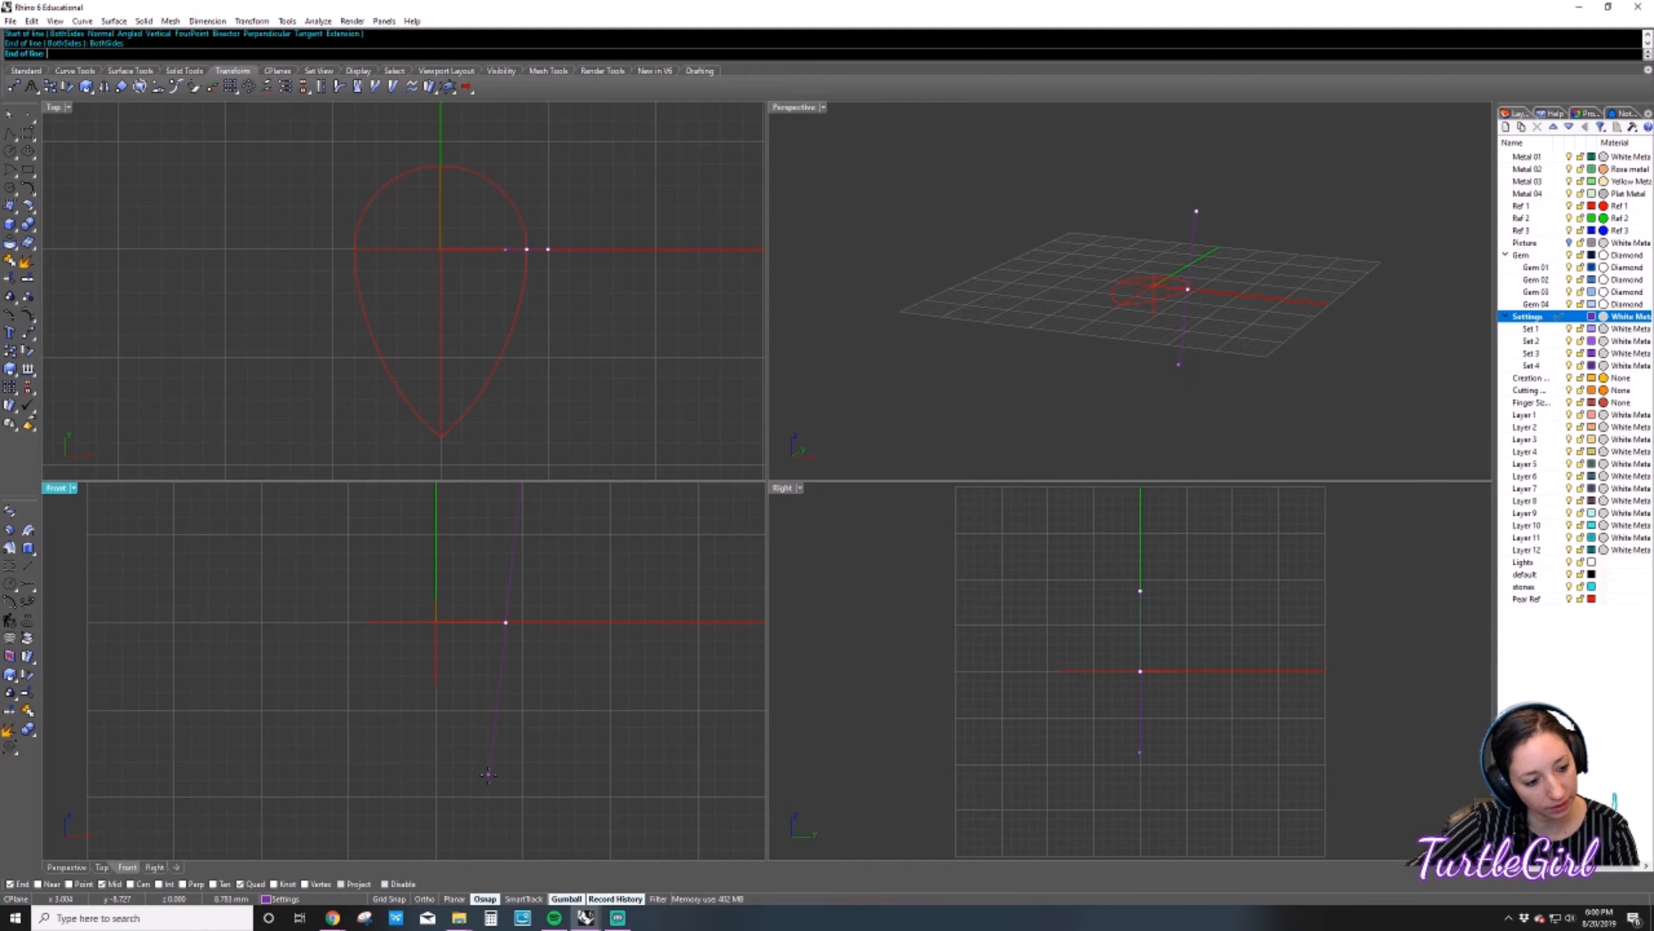
click(488, 774)
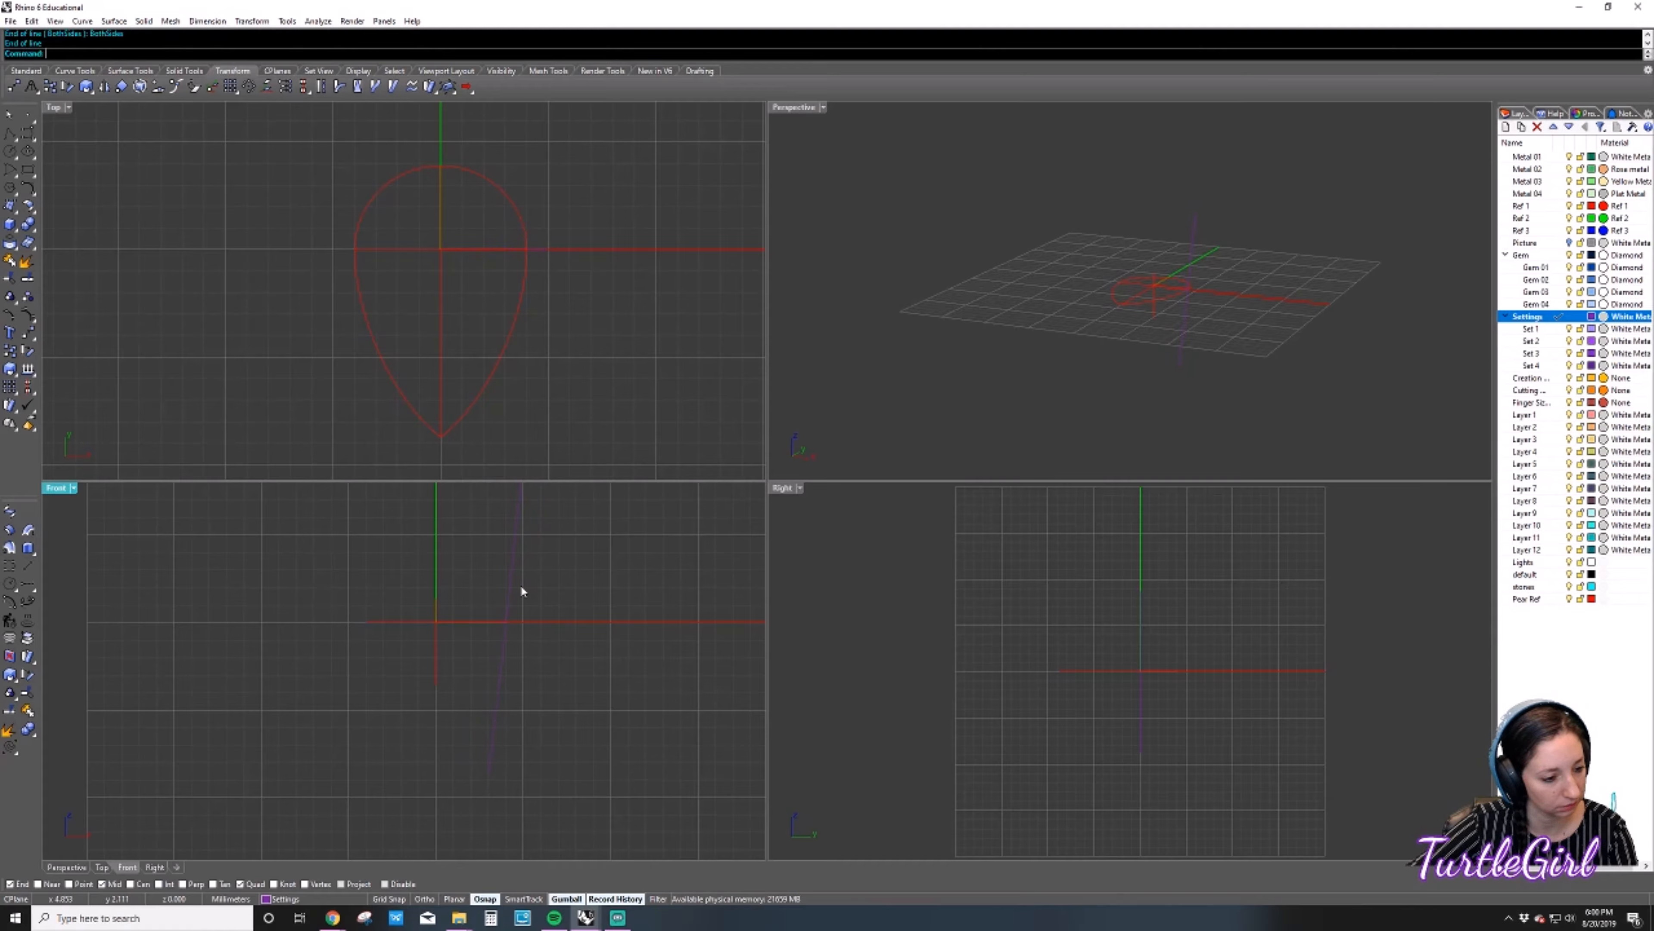
Draw a horizontal line in the Front view from the depth line's upper end outward past the slanted line, and raise it slightly.
key(Return)
click(437, 597)
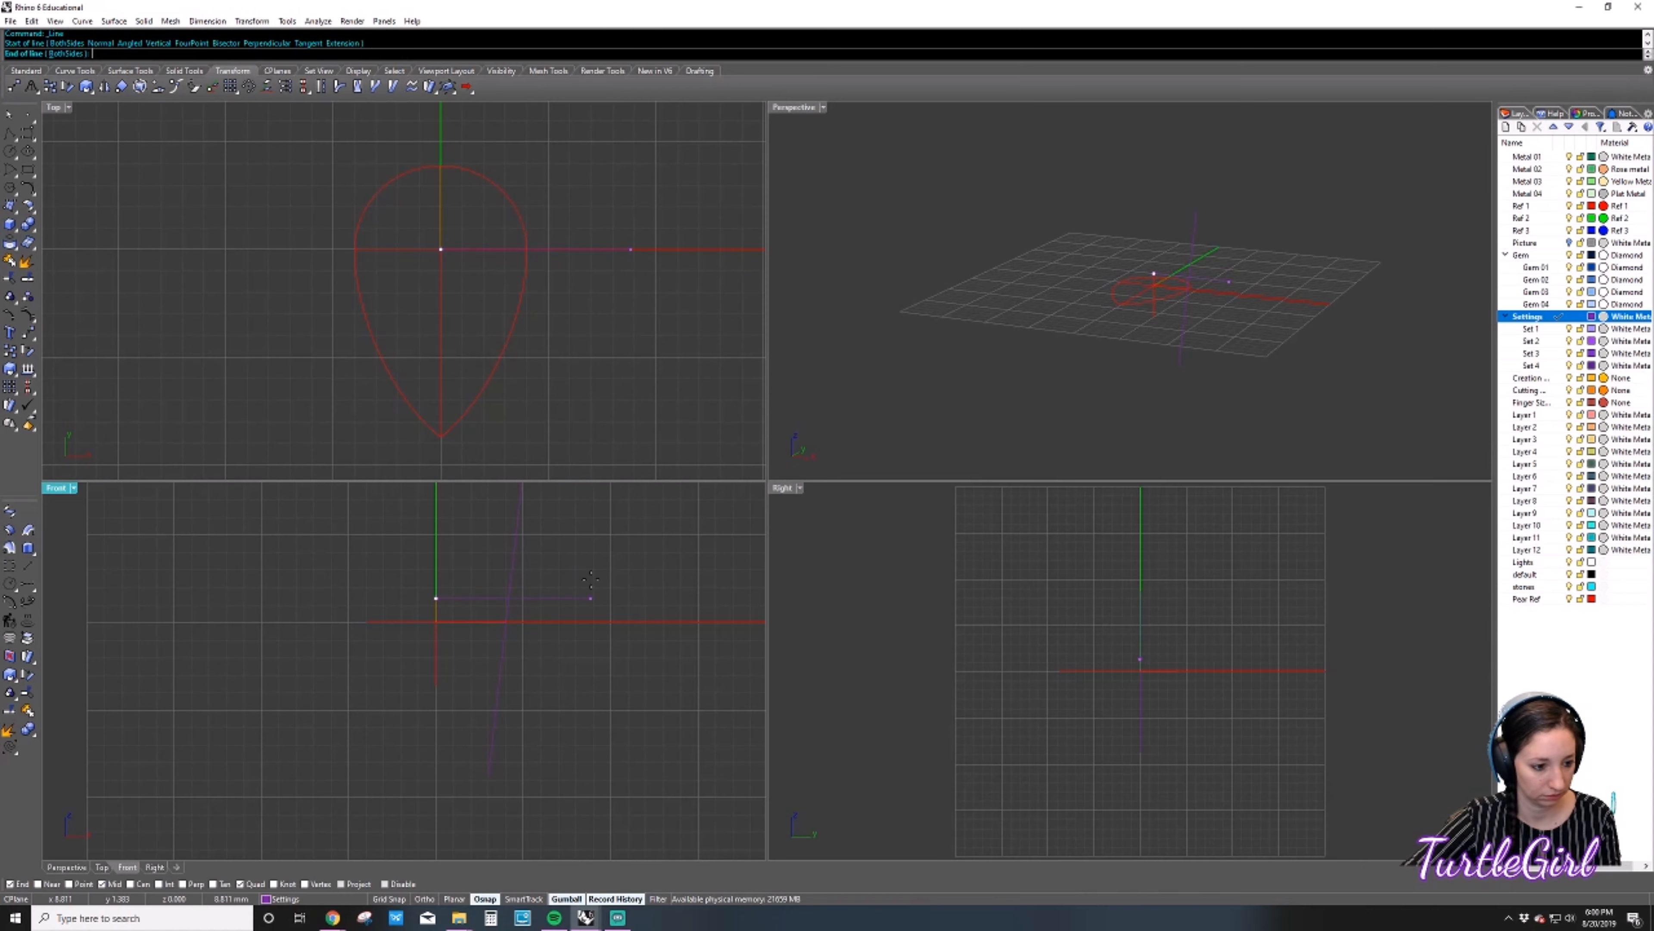
shift+click(633, 596)
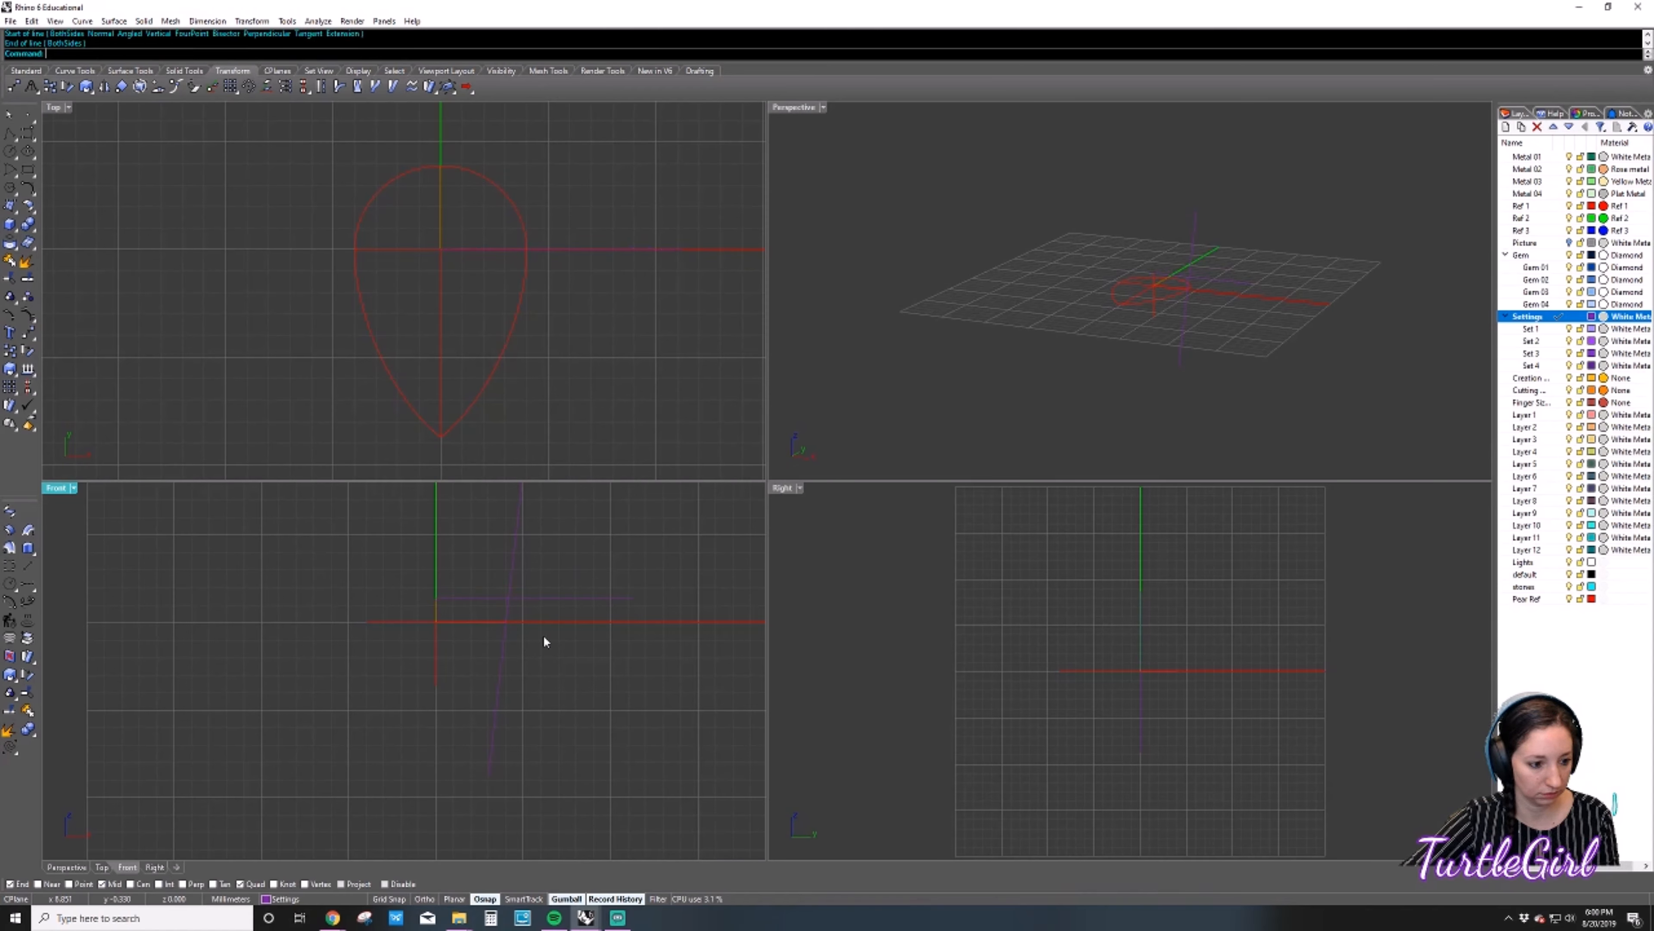
key(Return)
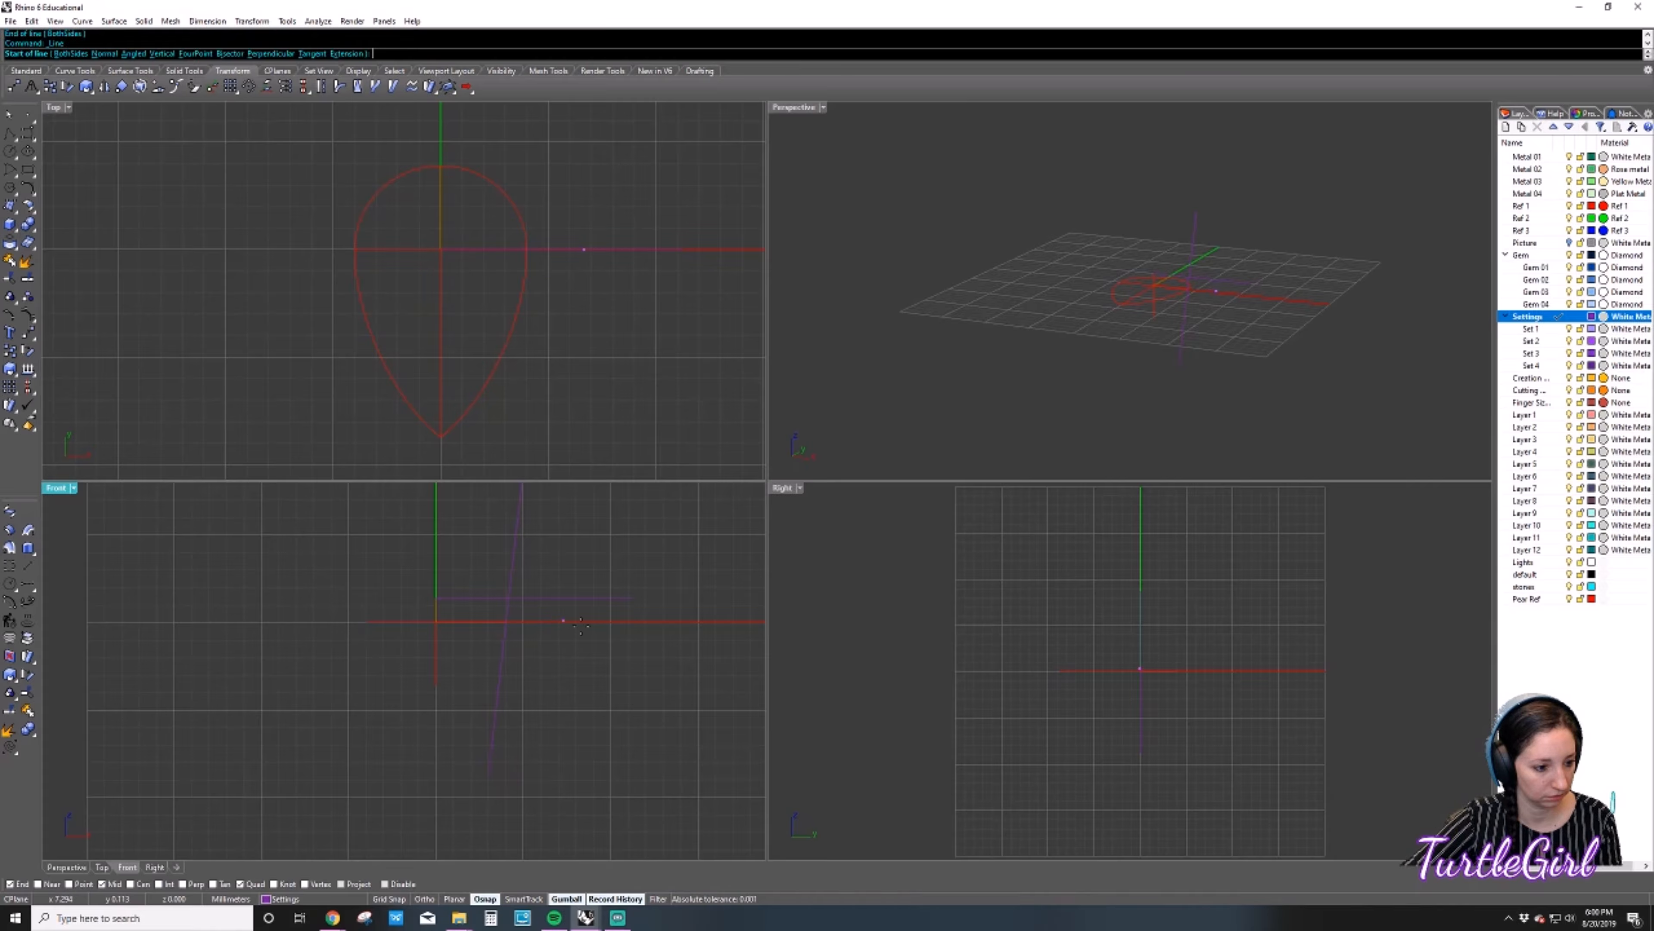
key(Escape)
click(564, 598)
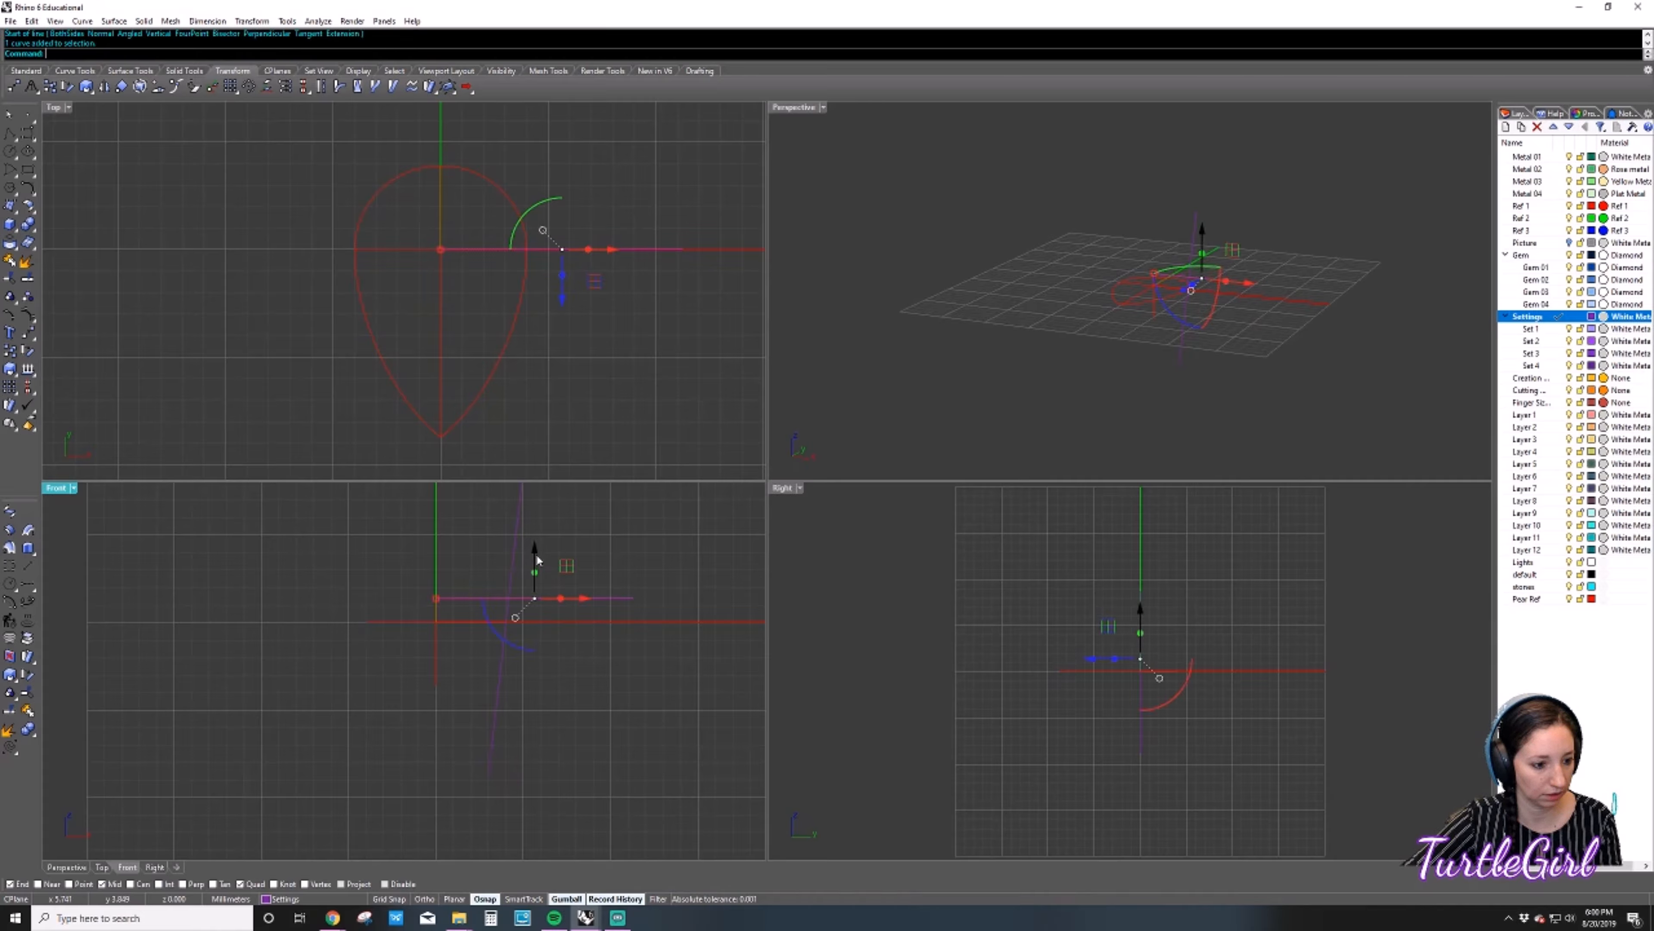
drag(536, 553, 539, 540)
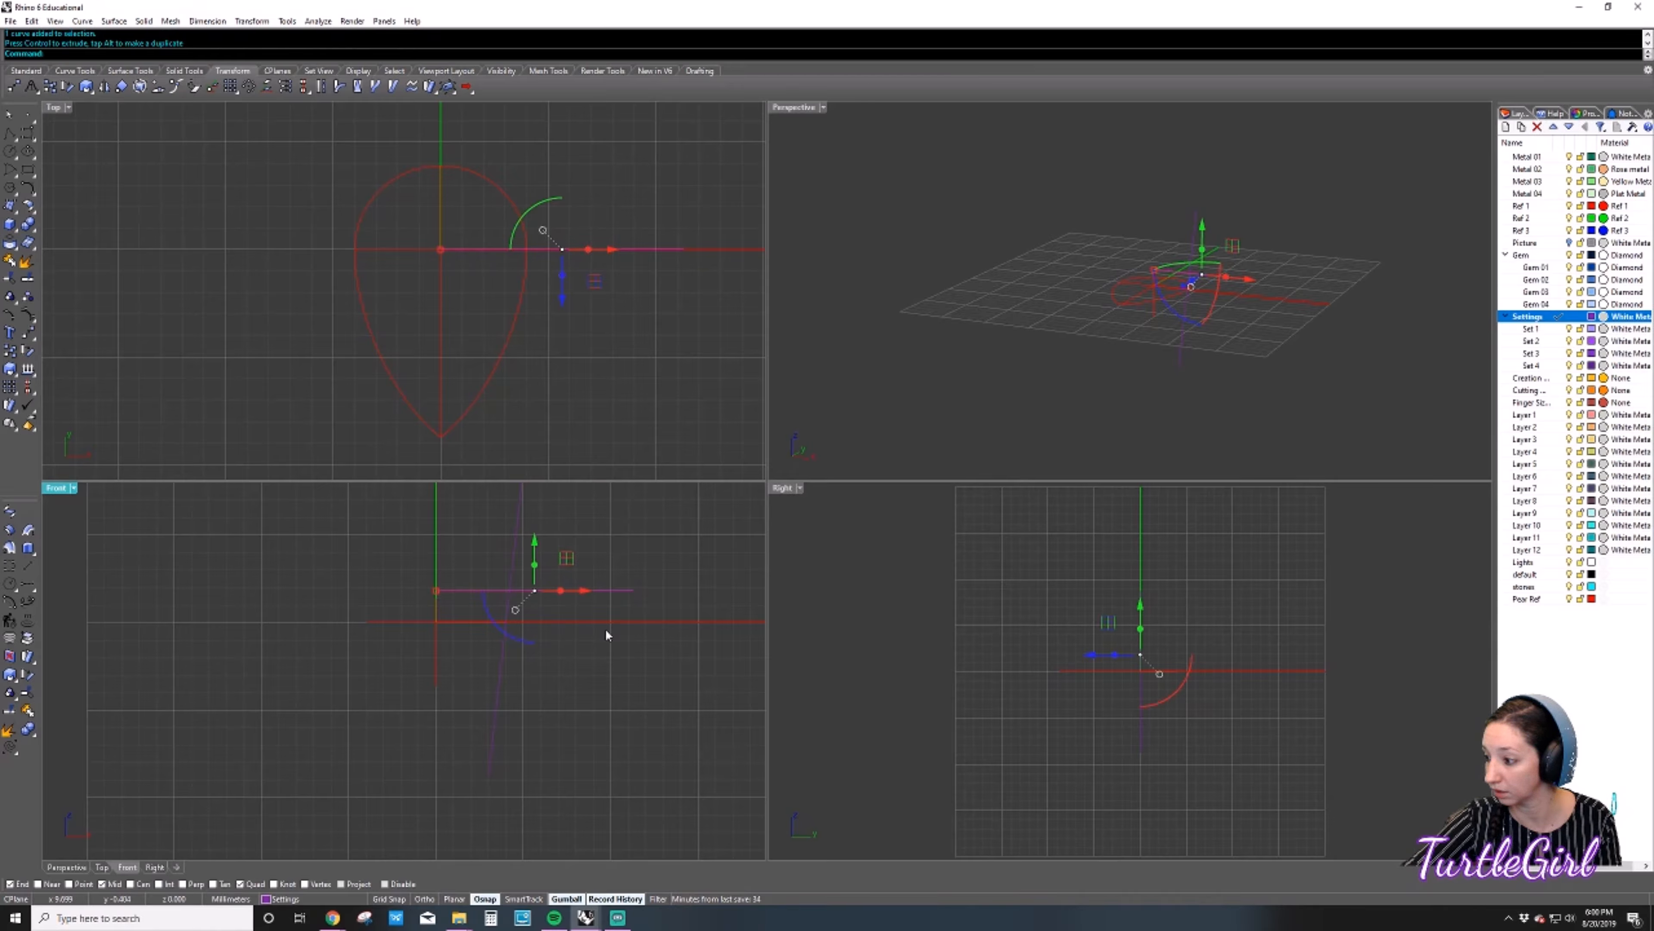
click(538, 644)
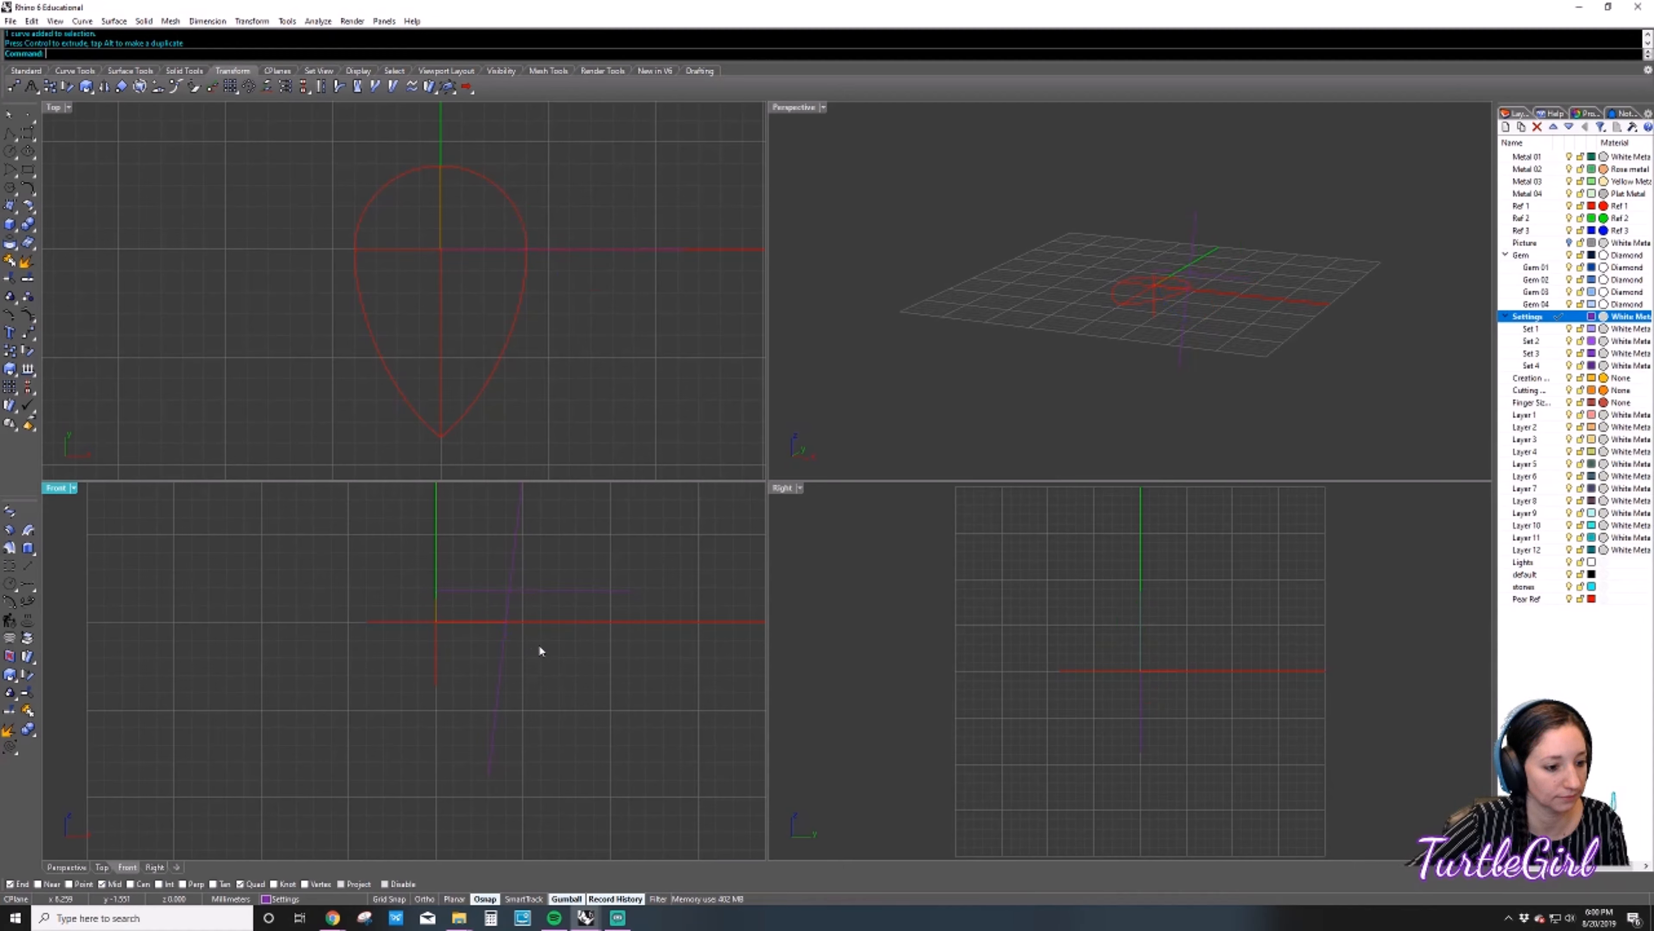
Offset the slanted line 1 mm outward in the Front view.
click(507, 606)
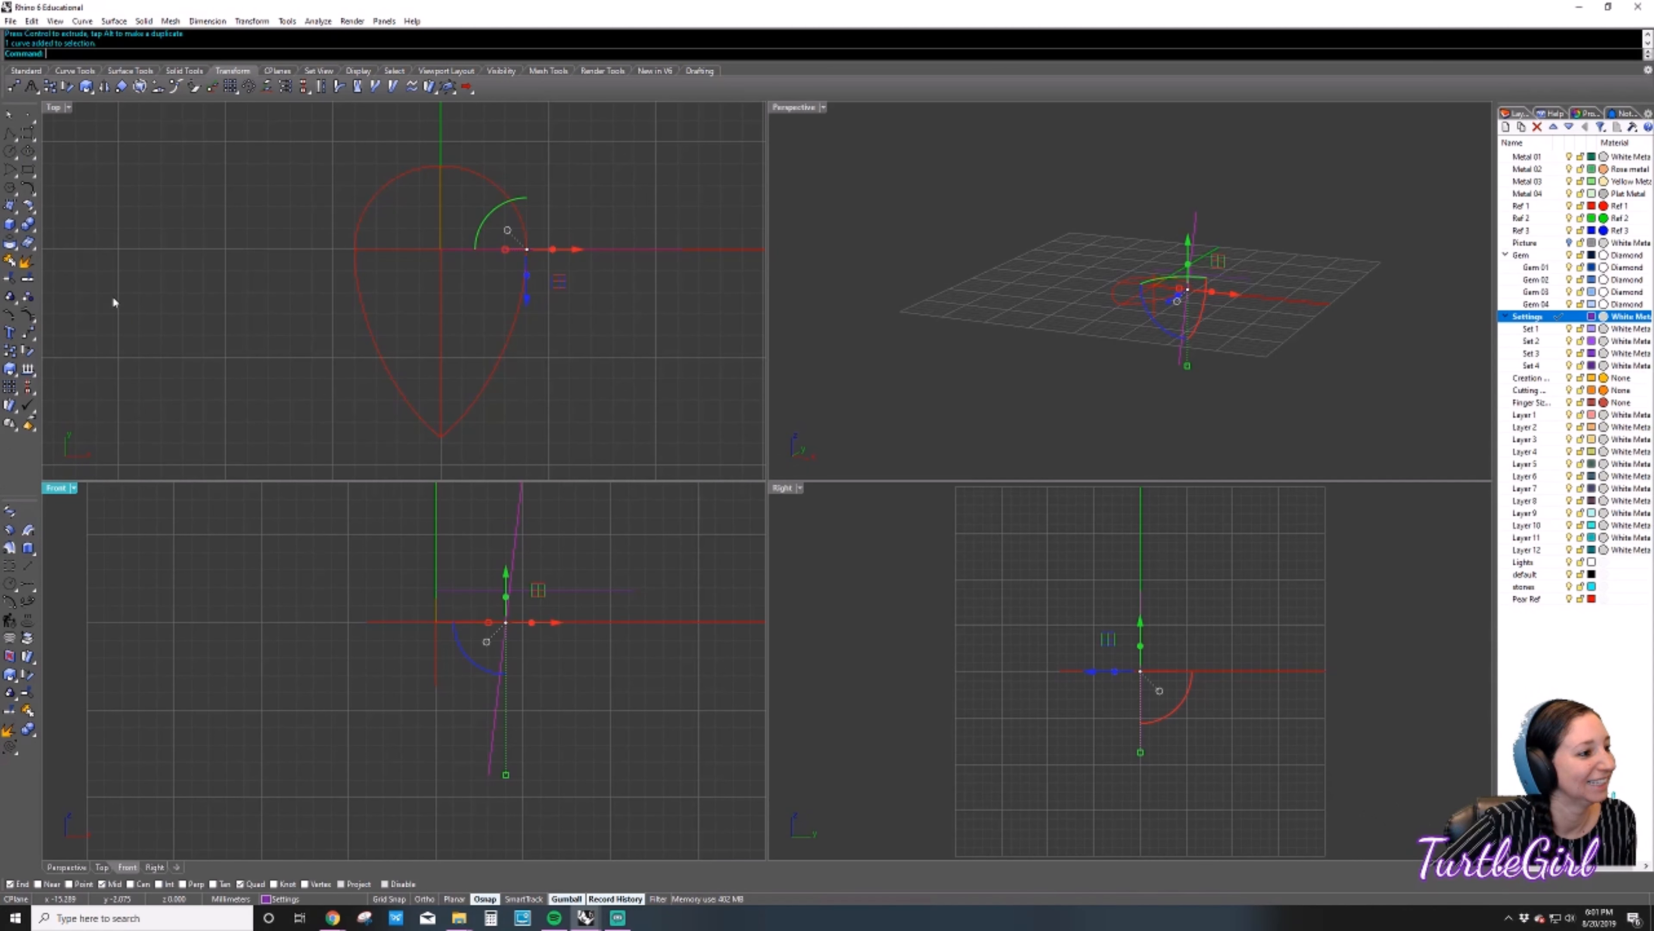
click(168, 112)
click(77, 71)
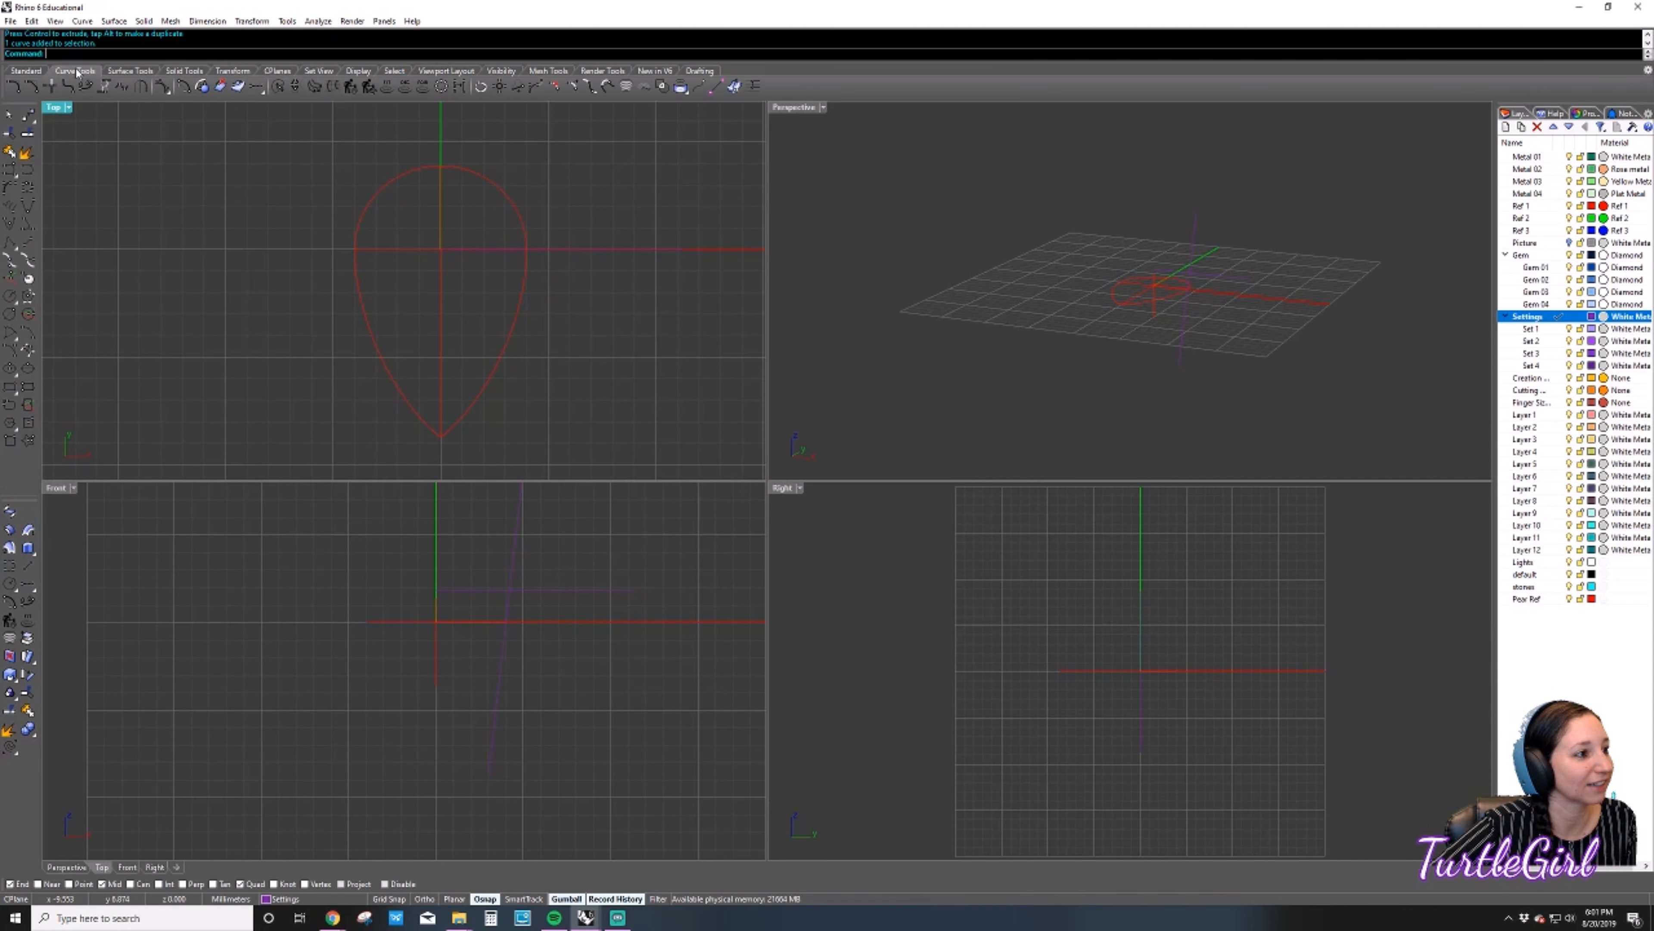
click(184, 87)
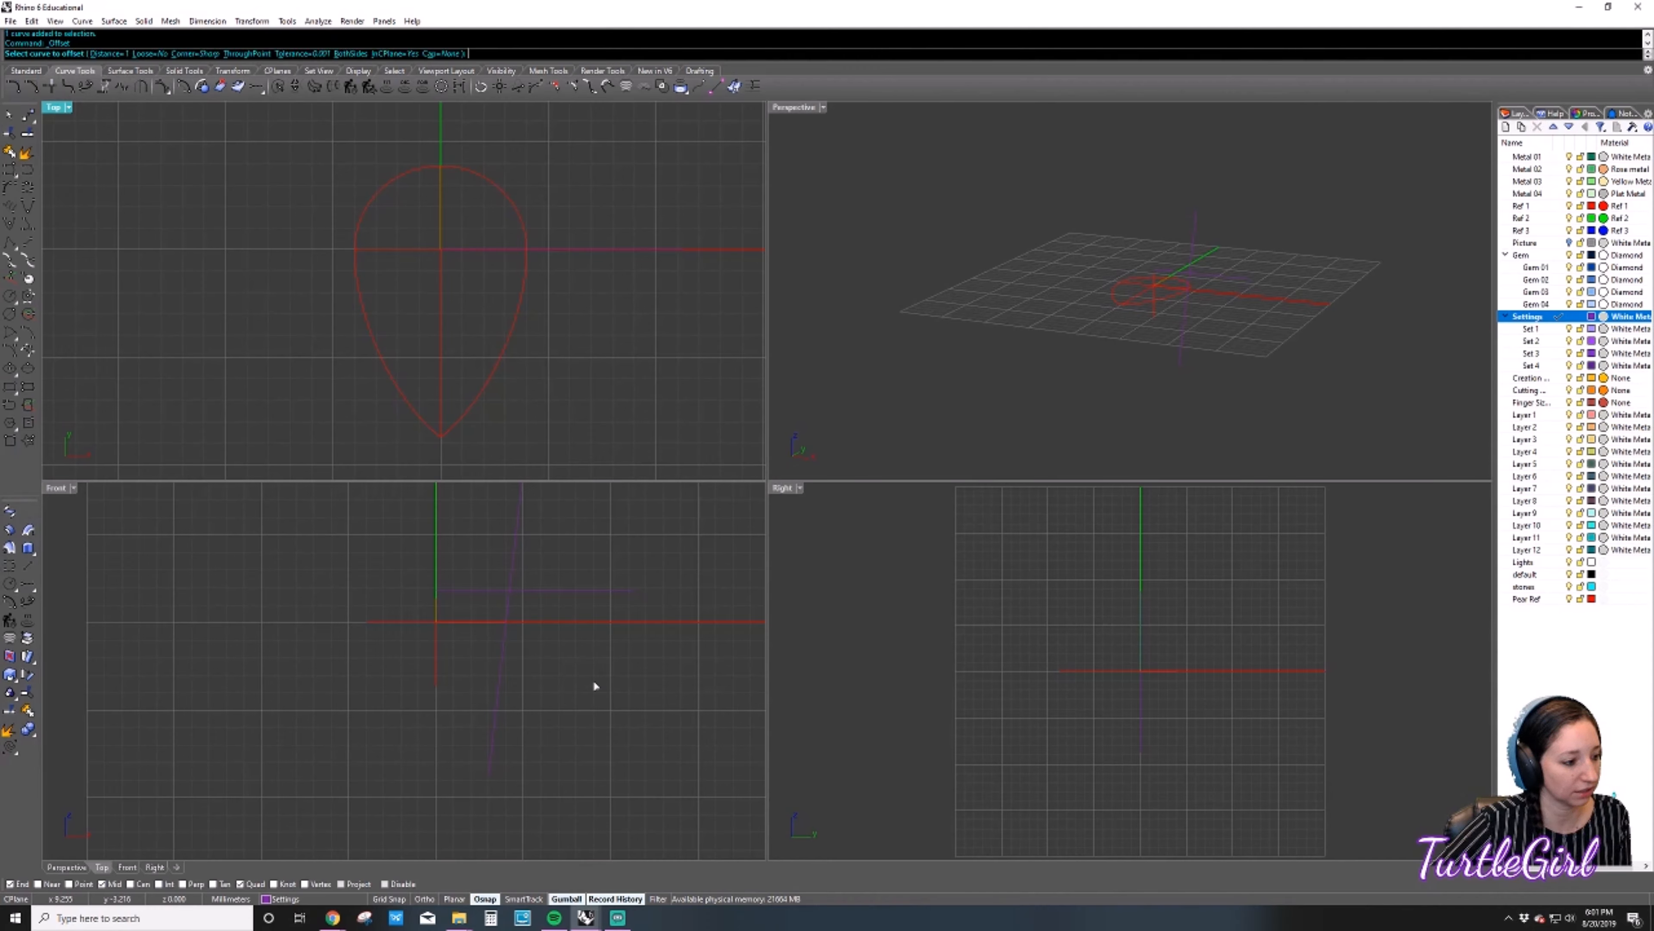
click(505, 610)
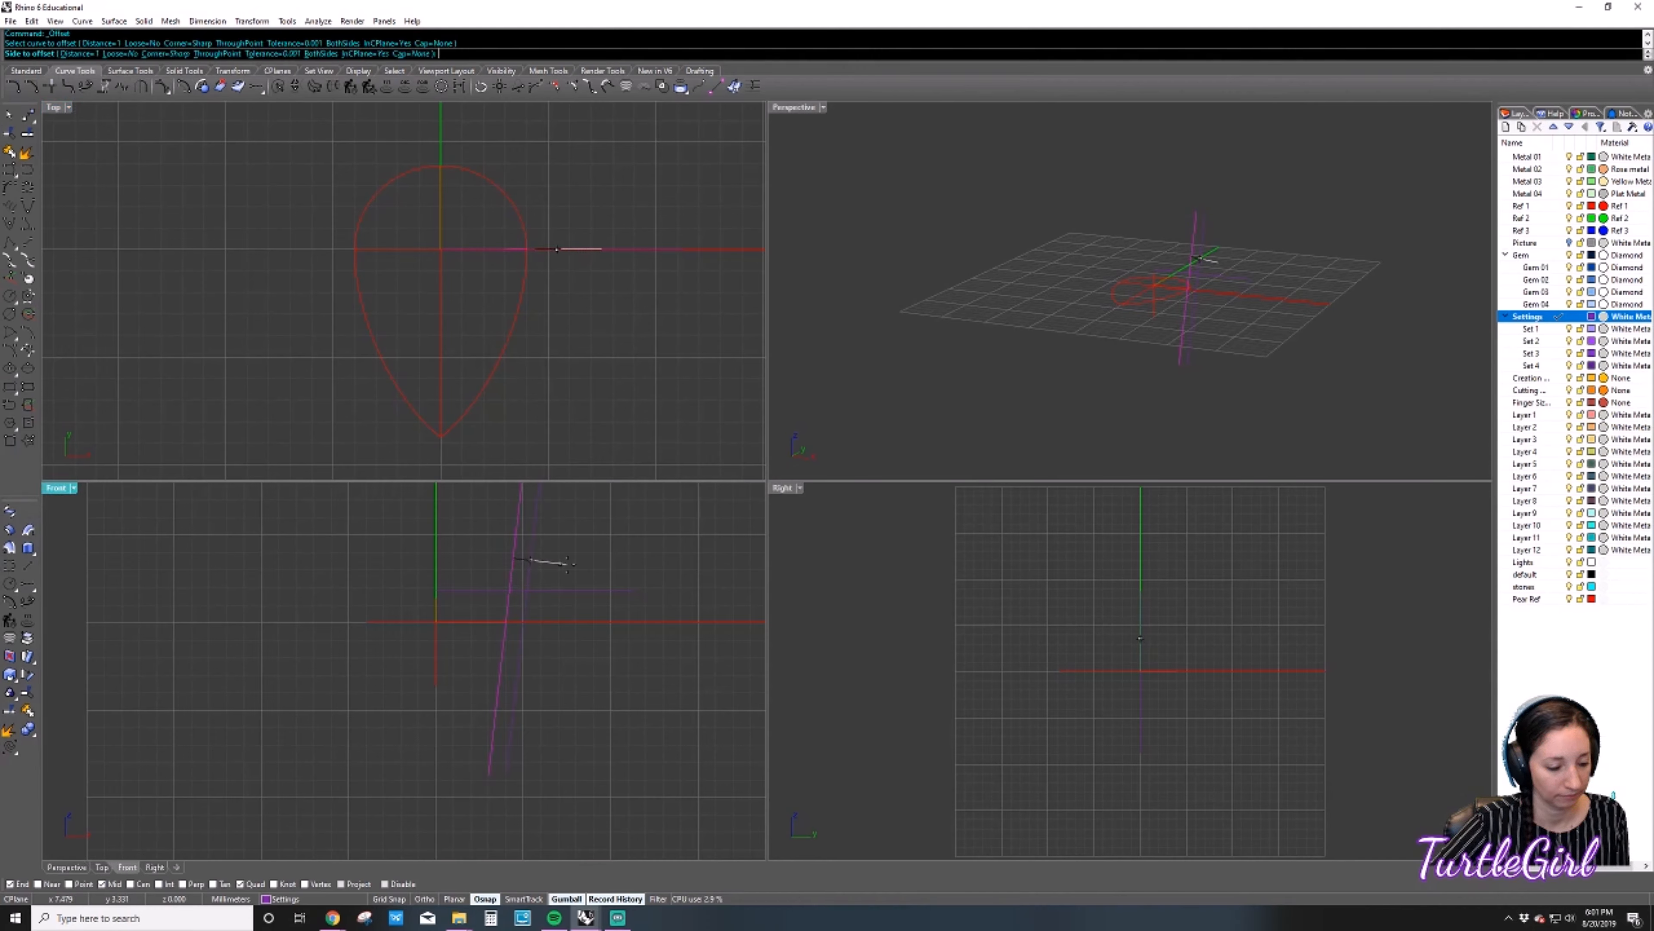
text(1)
key(Return)
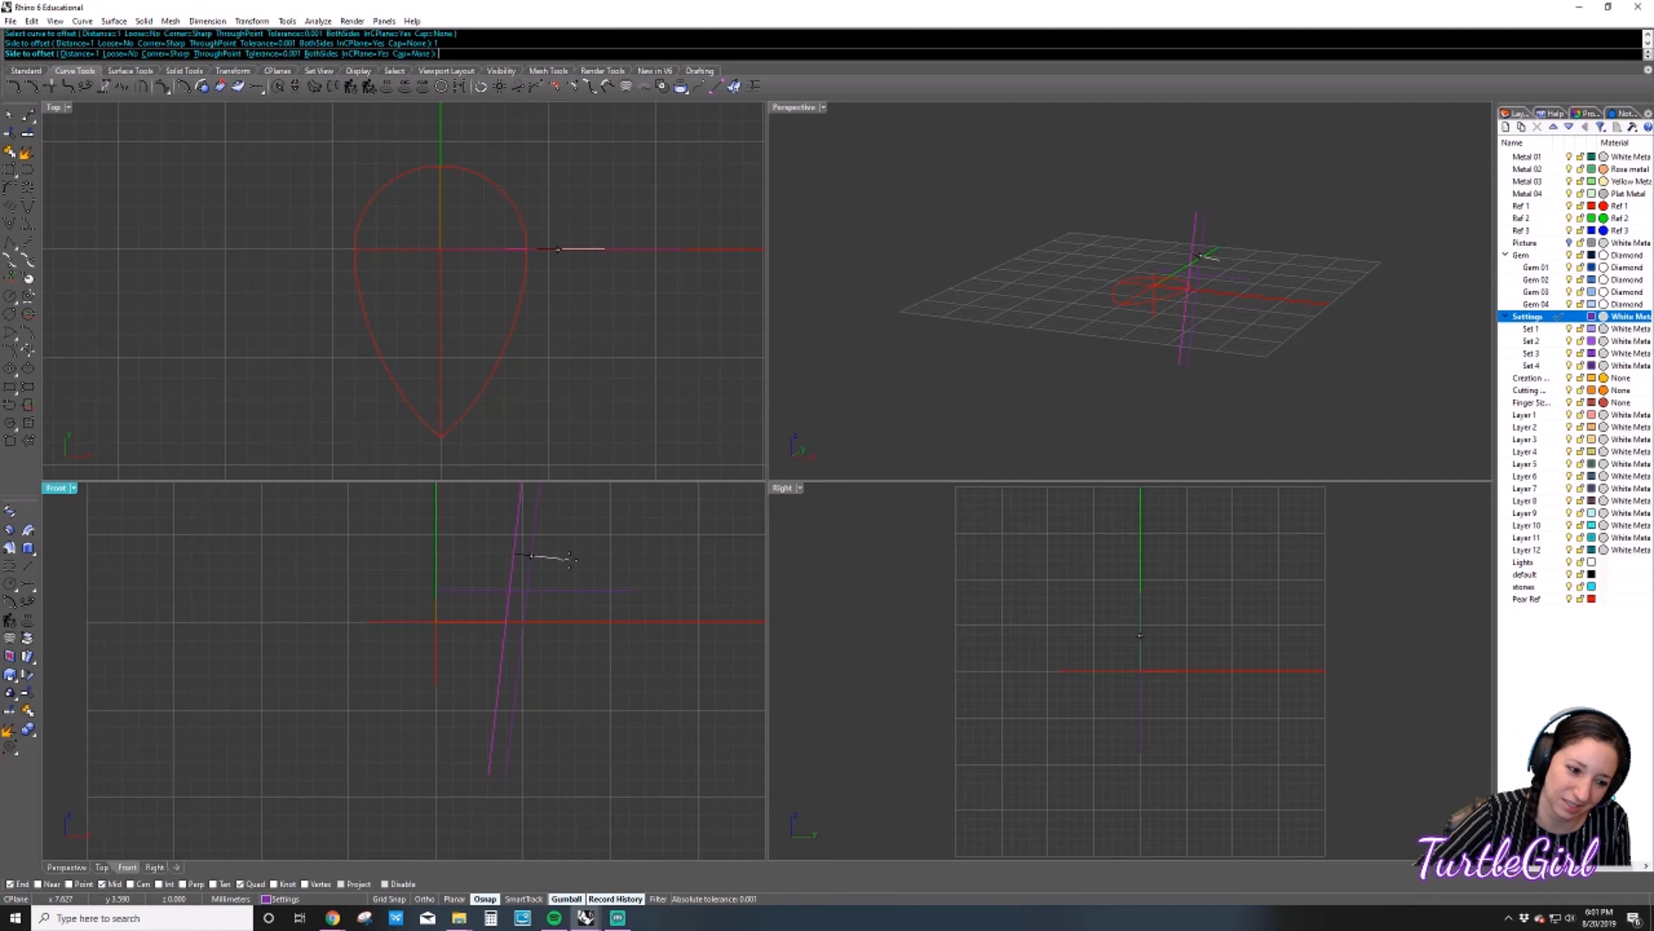
click(531, 601)
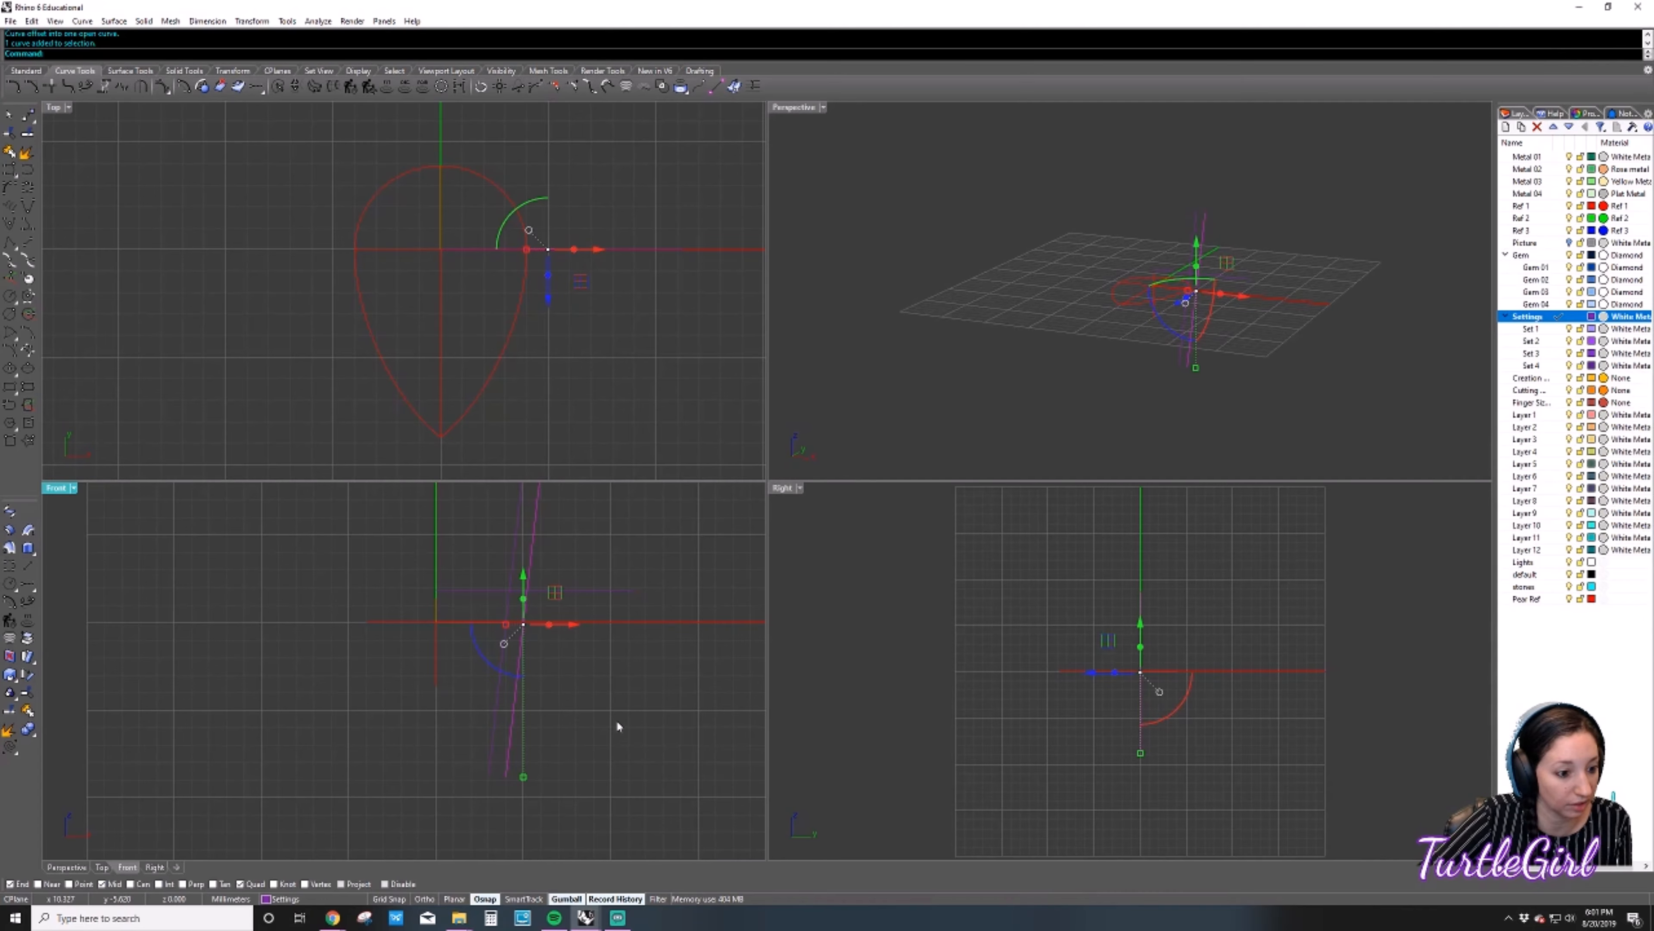
key(Delete)
Duplicate the upper horizontal setting line straight down to the lower ends of the slanted lines in the Front view.
click(549, 591)
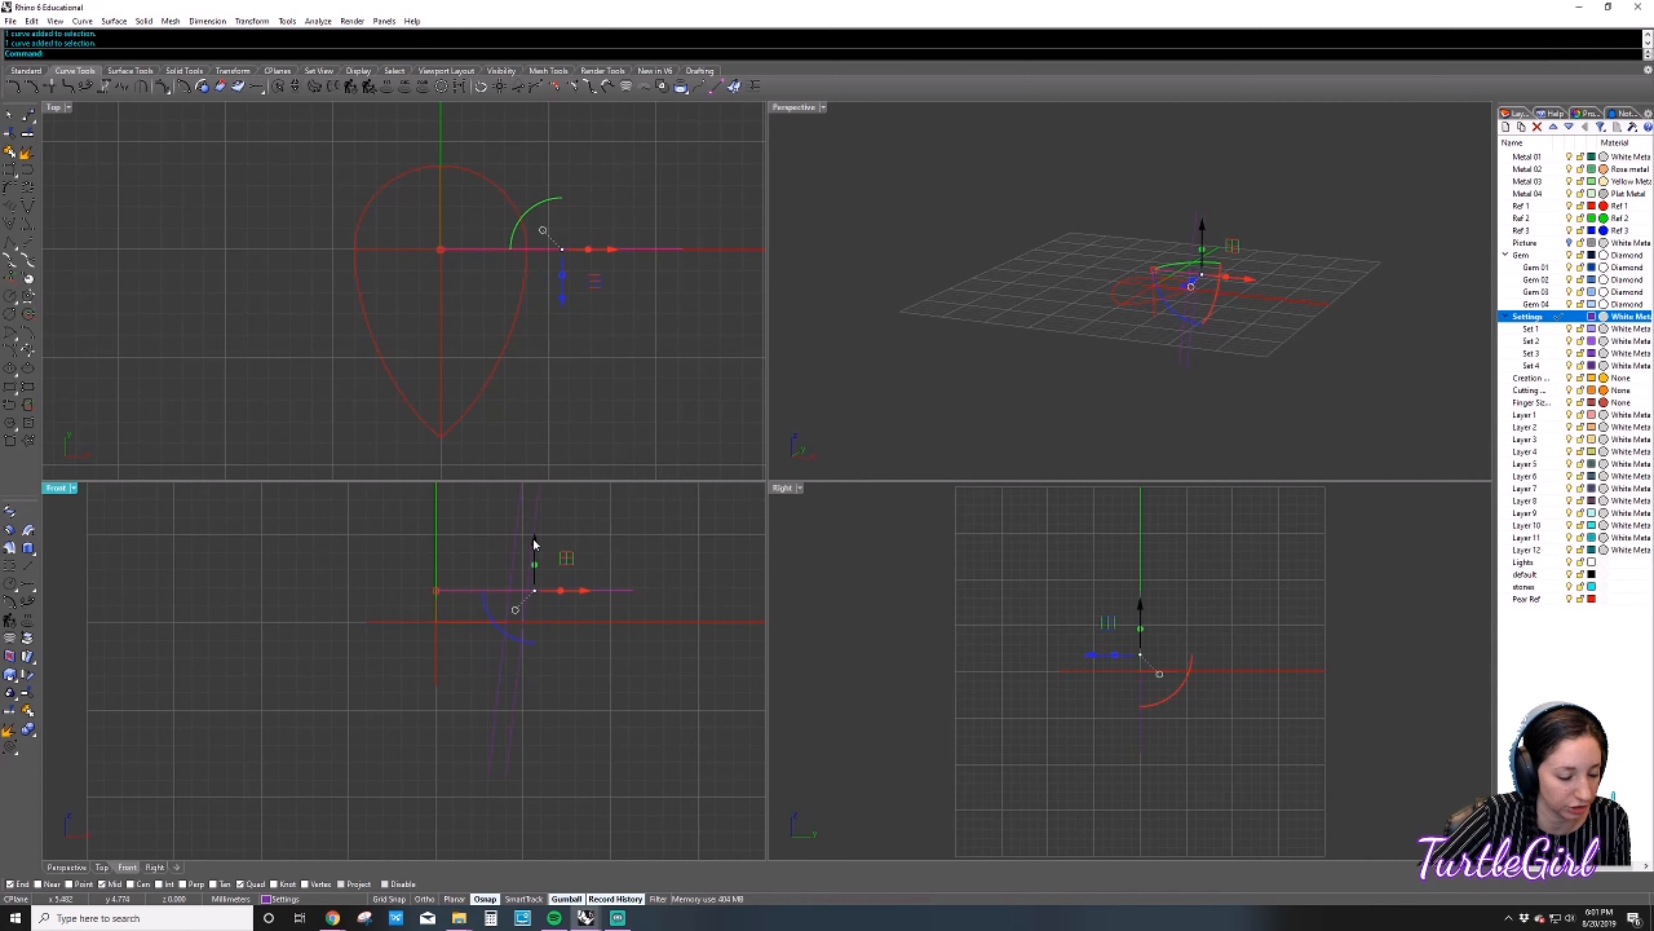
drag(533, 539, 546, 722)
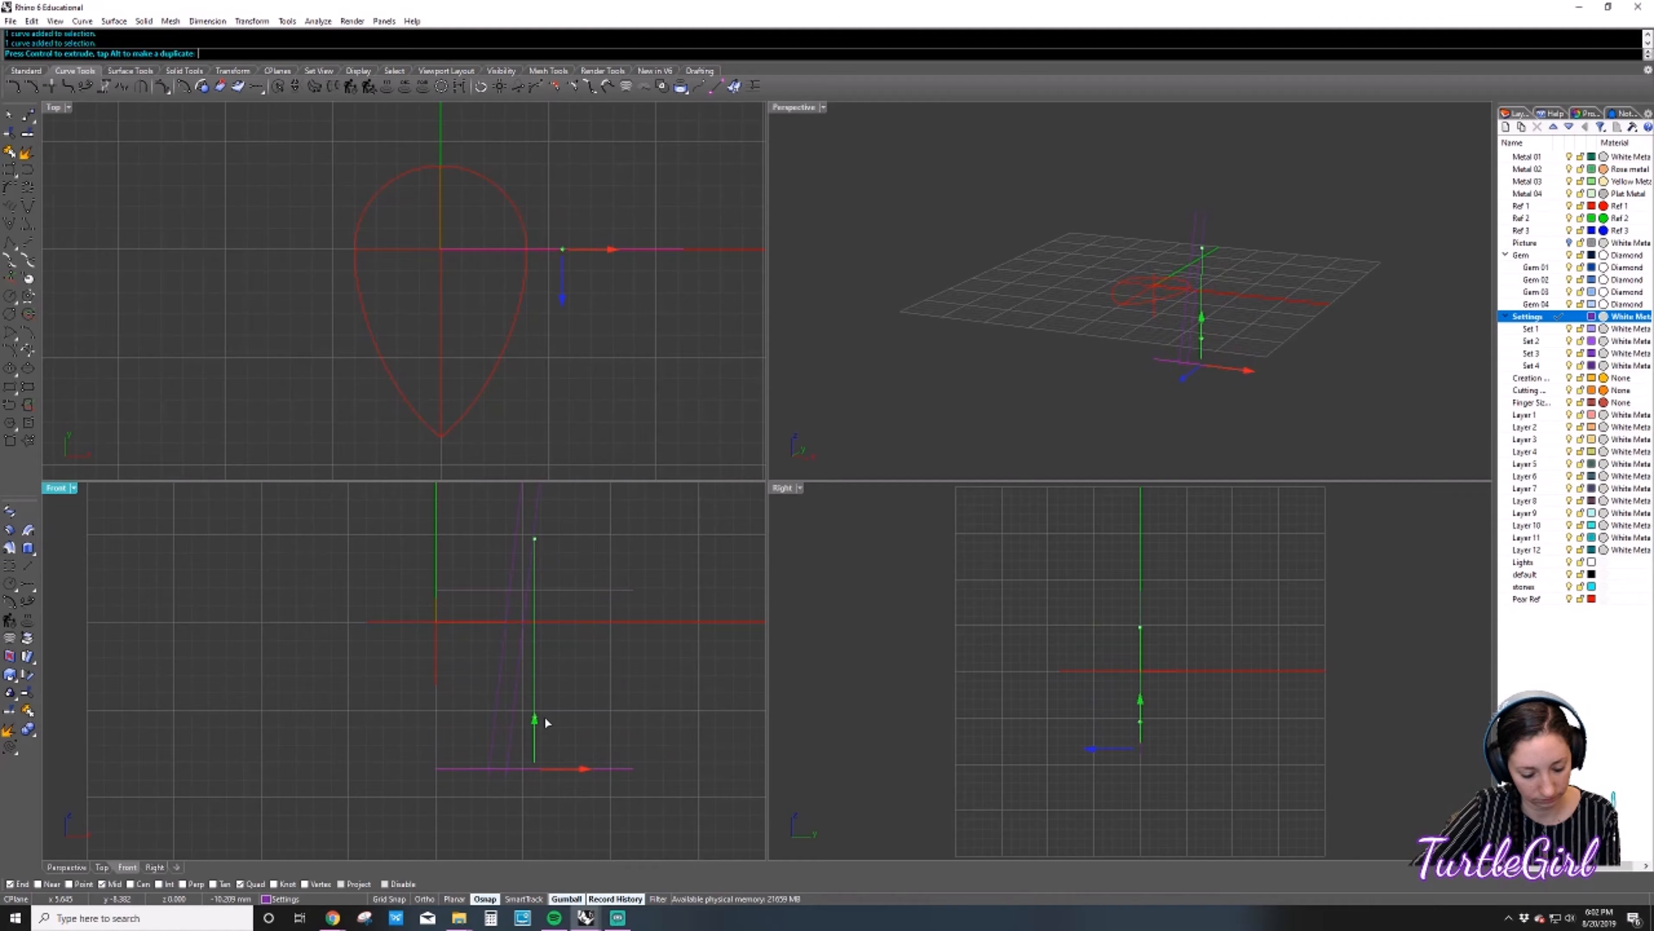
click(647, 747)
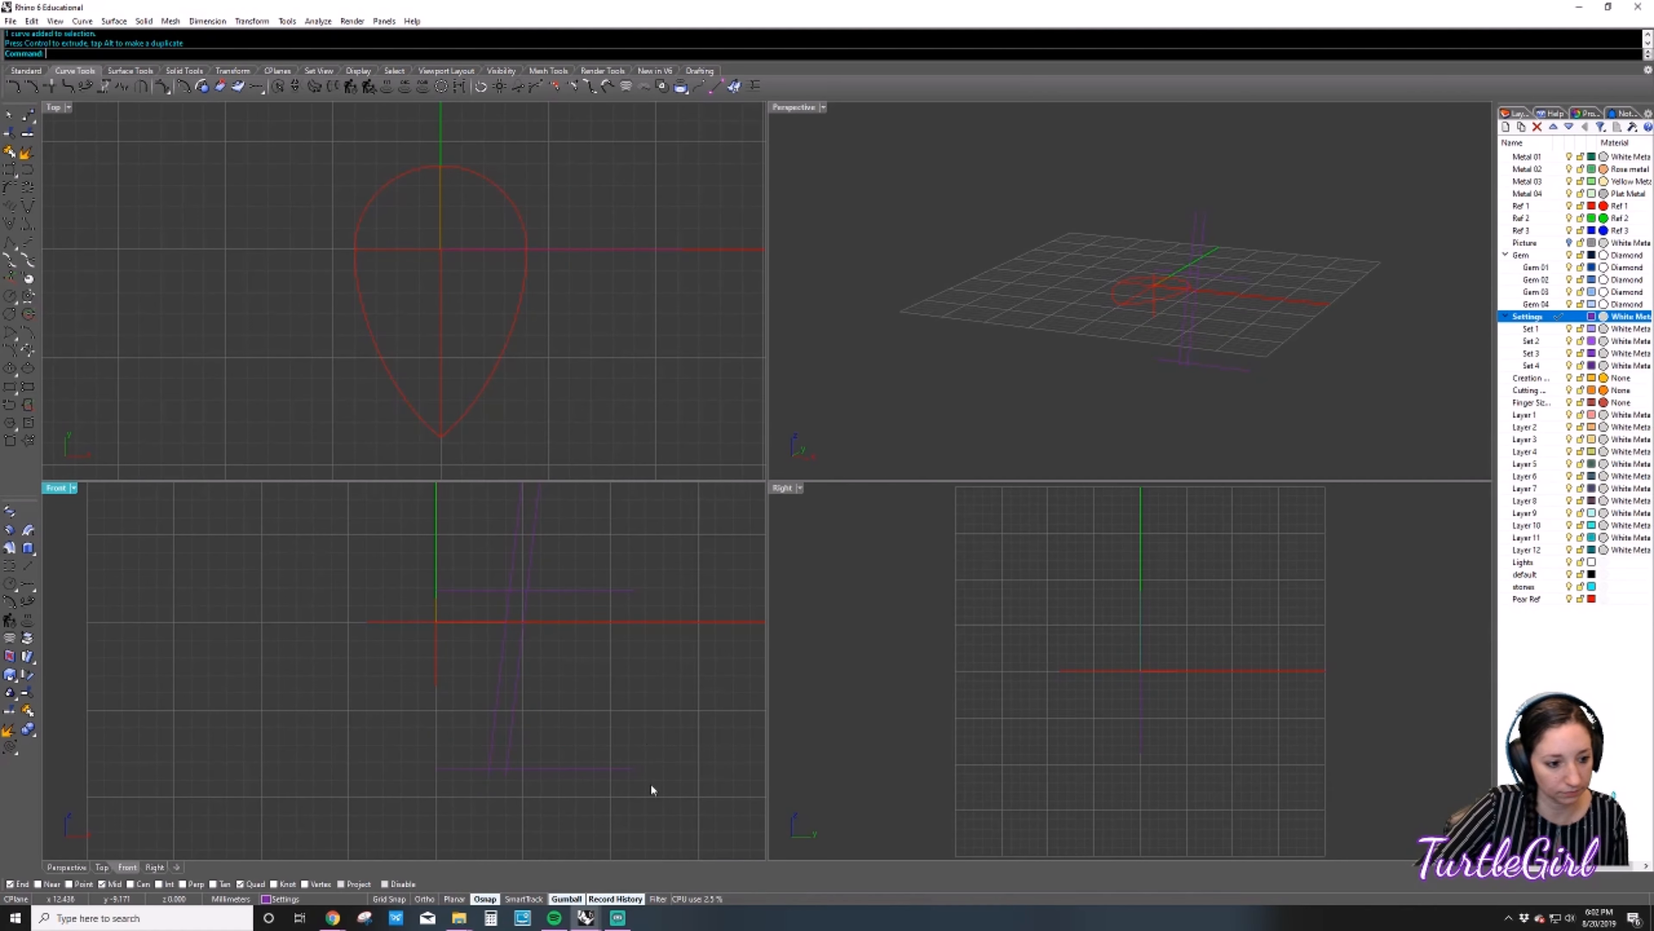
drag(613, 820, 469, 741)
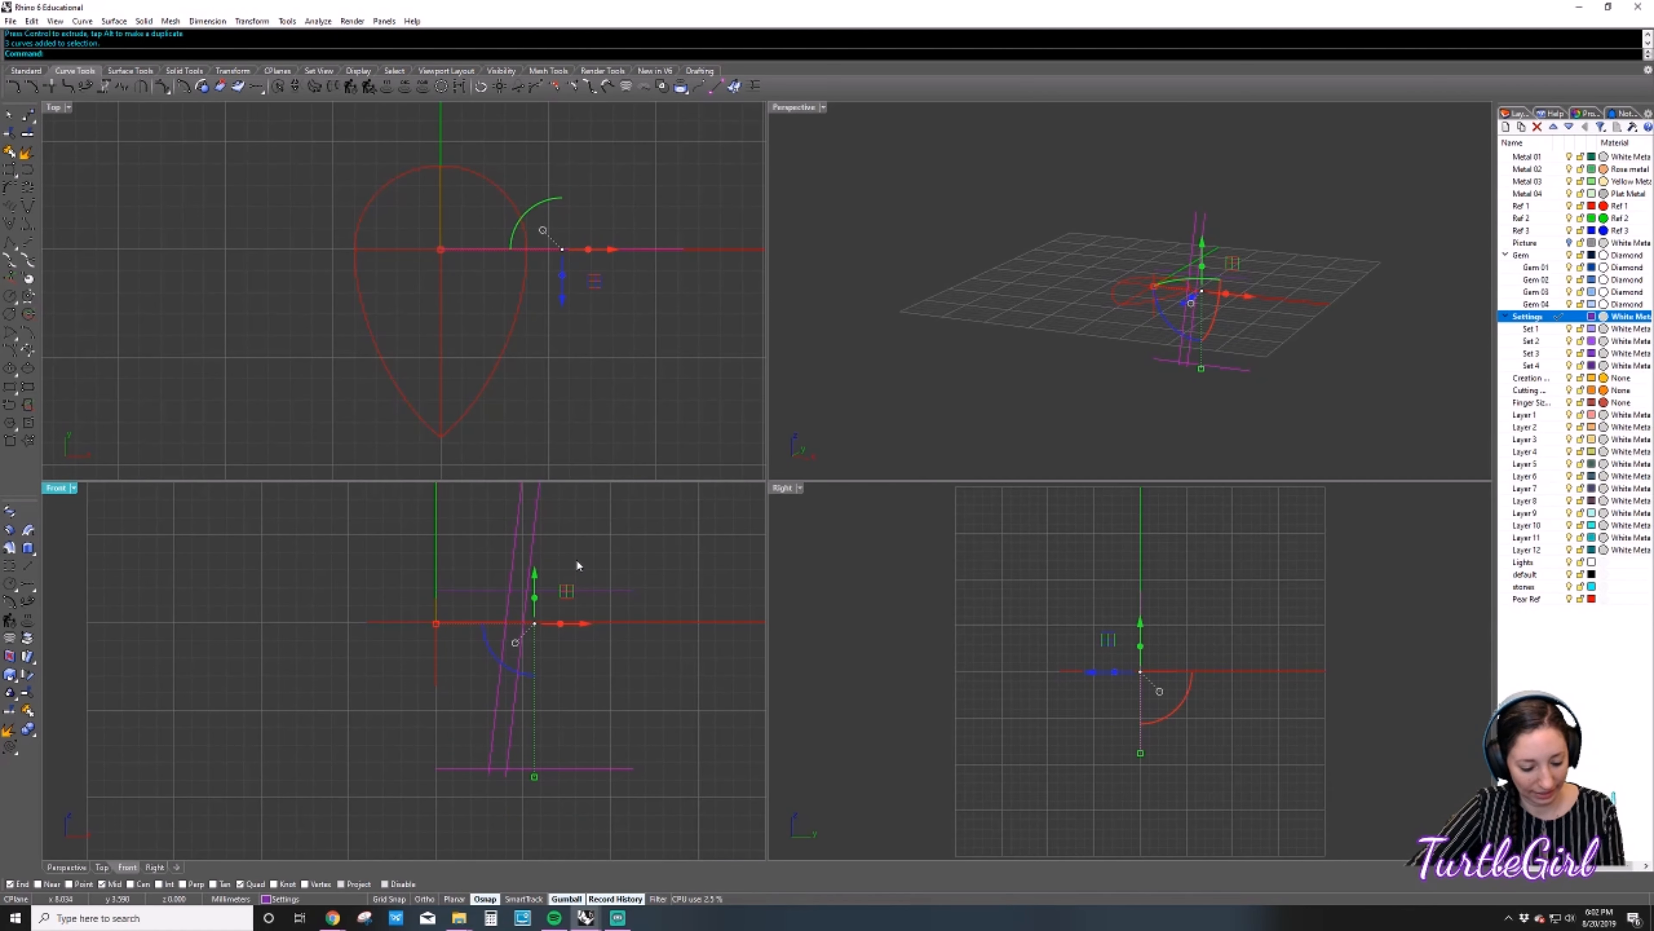
drag(571, 521, 482, 588)
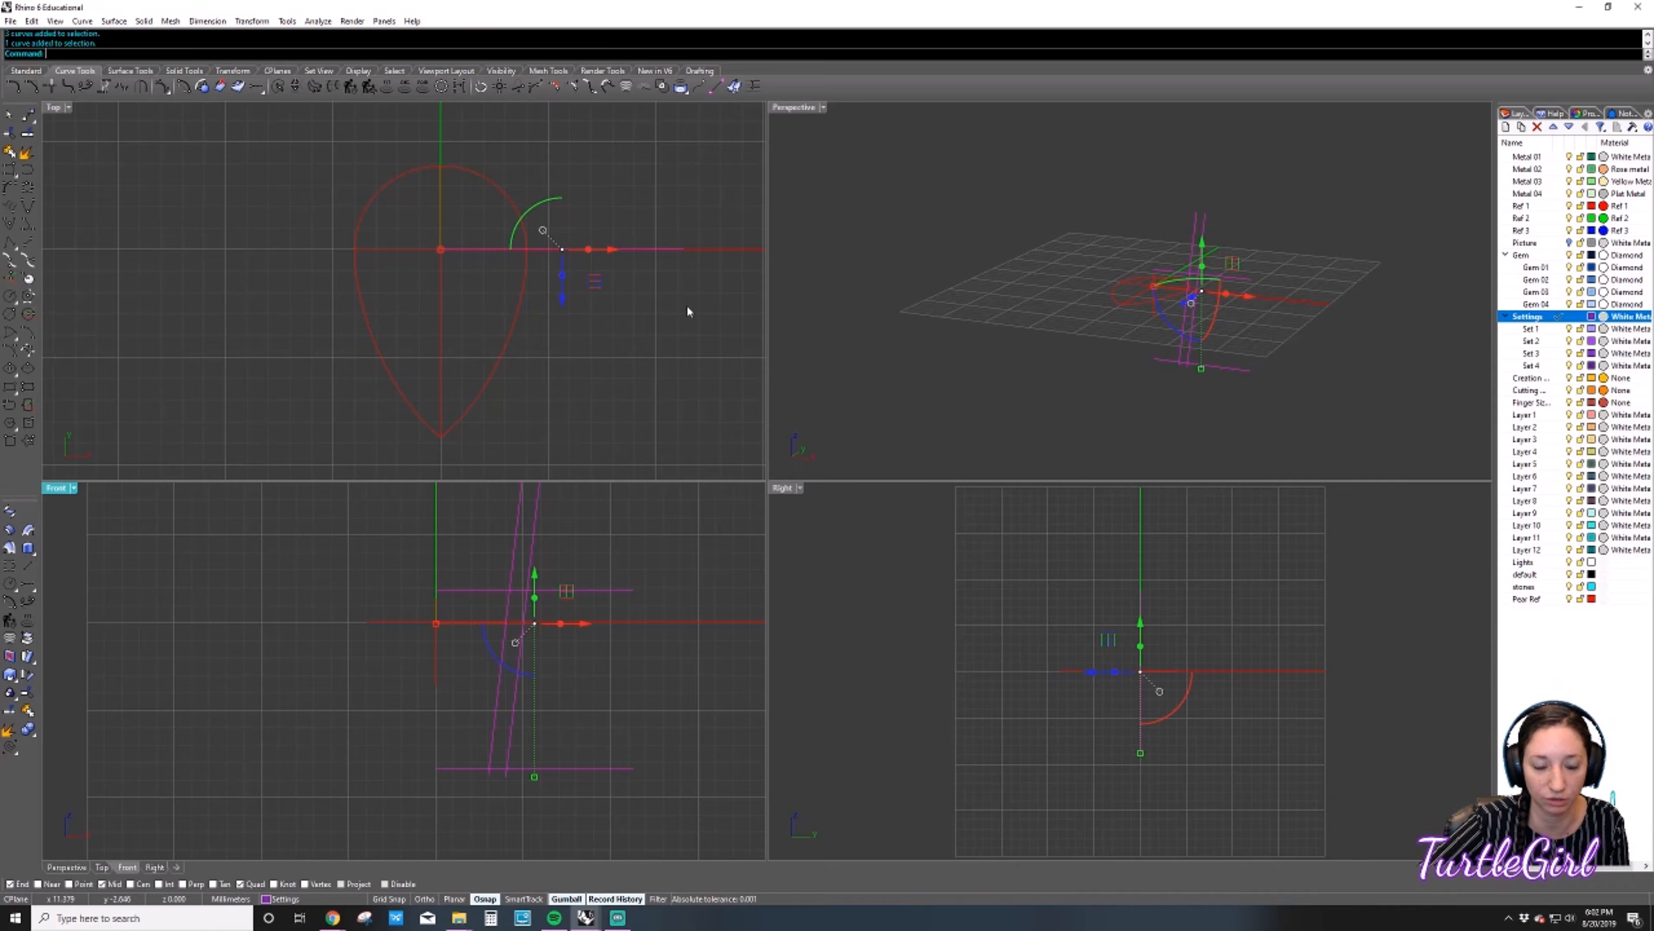
click(579, 676)
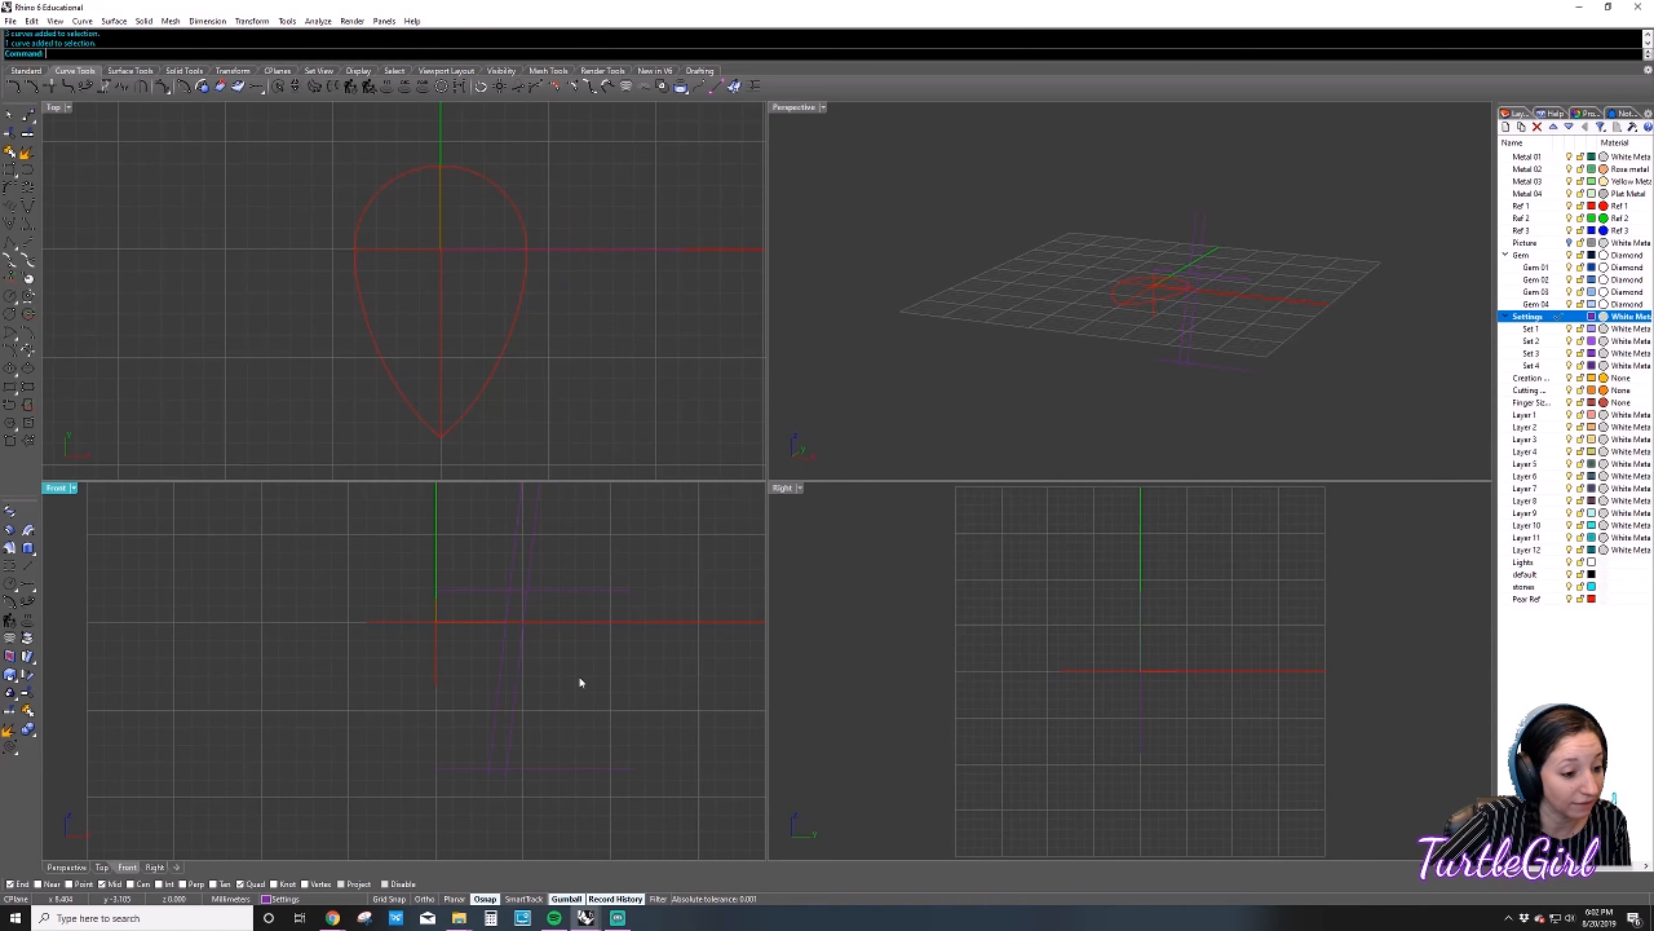
Shift the inner slanted line, together with its offset, slightly inward towards the centre in the Front view.
click(502, 630)
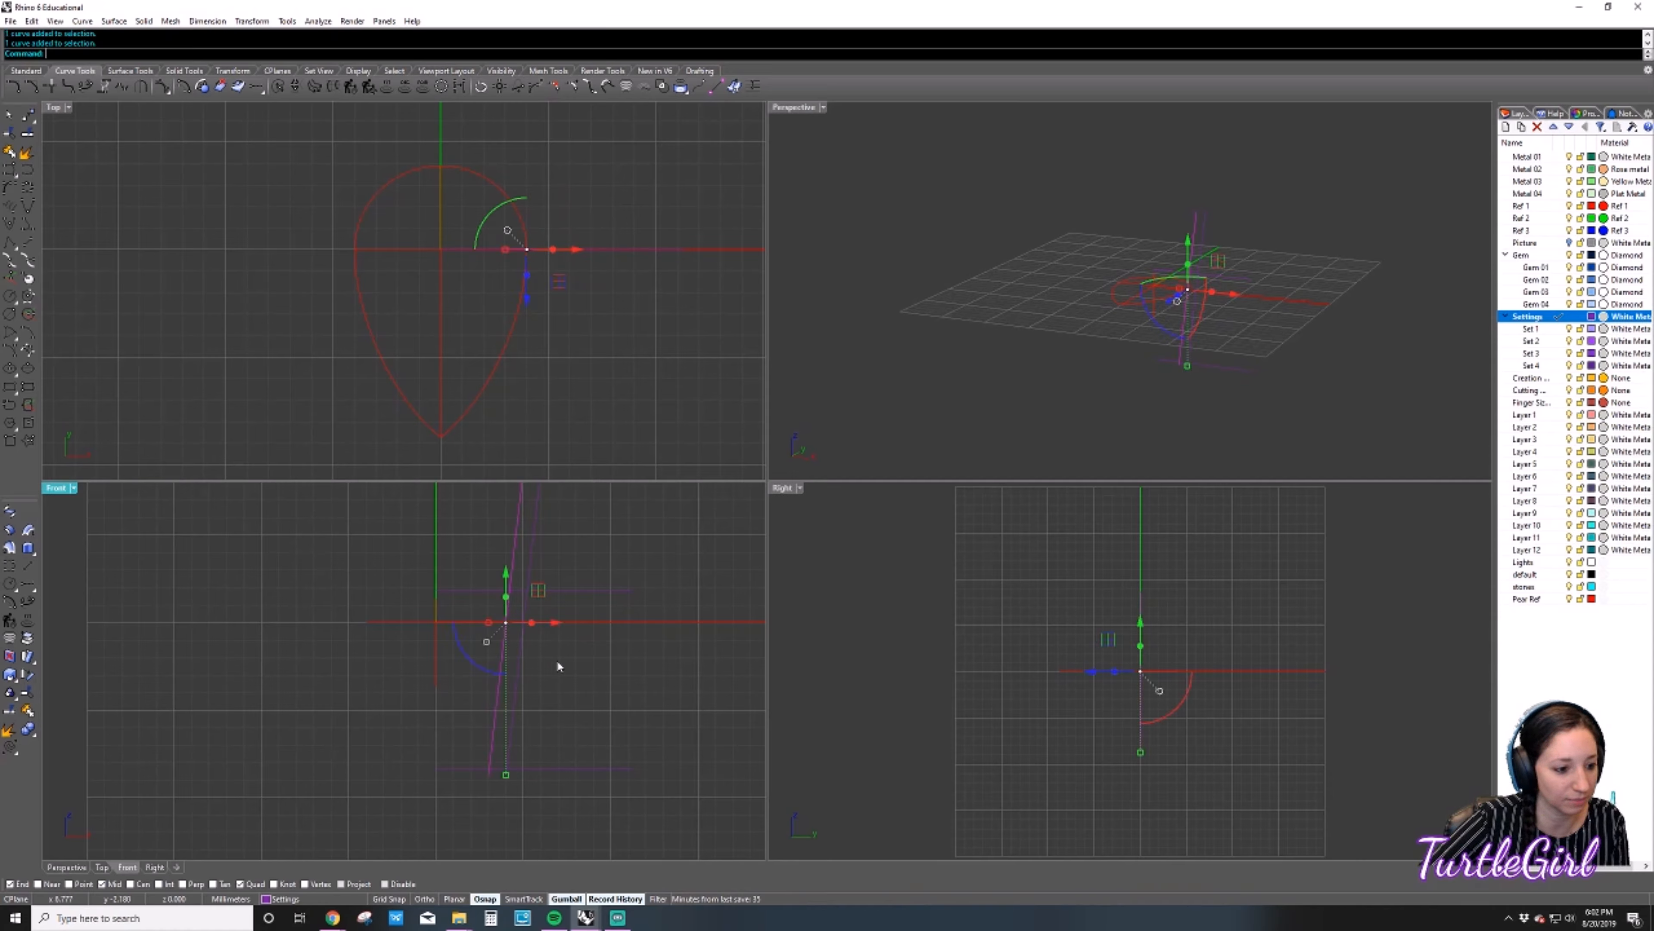
scroll(534, 629, up, 6)
click(534, 673)
drag(534, 672, 435, 663)
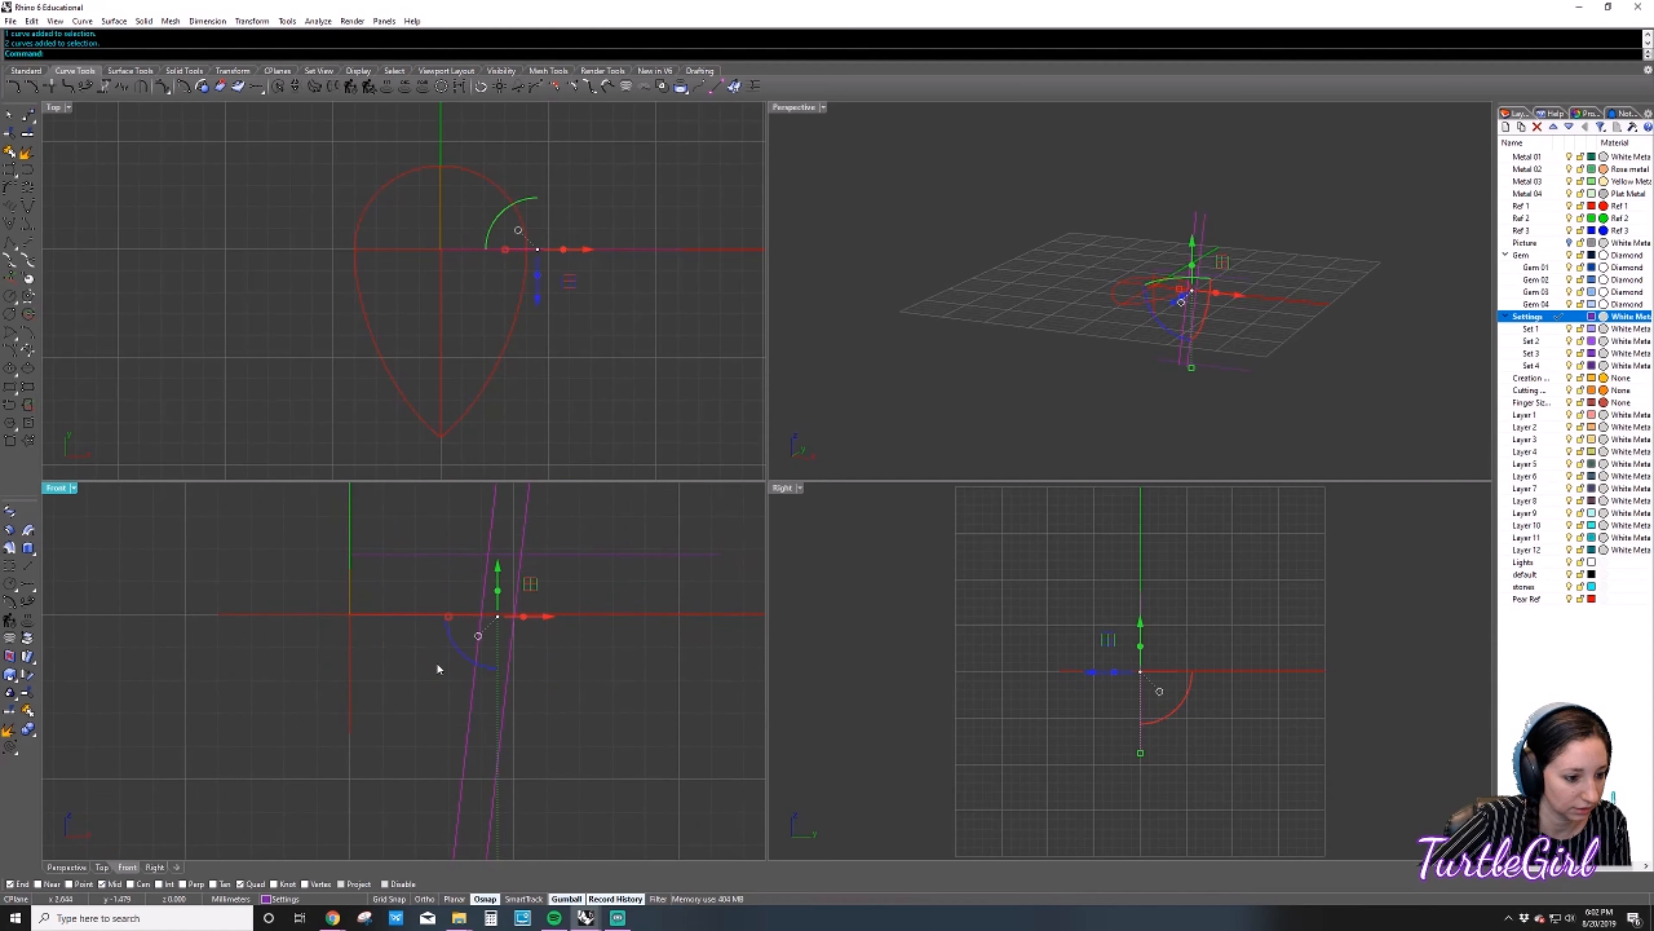
scroll(531, 650, up, 6)
click(427, 687)
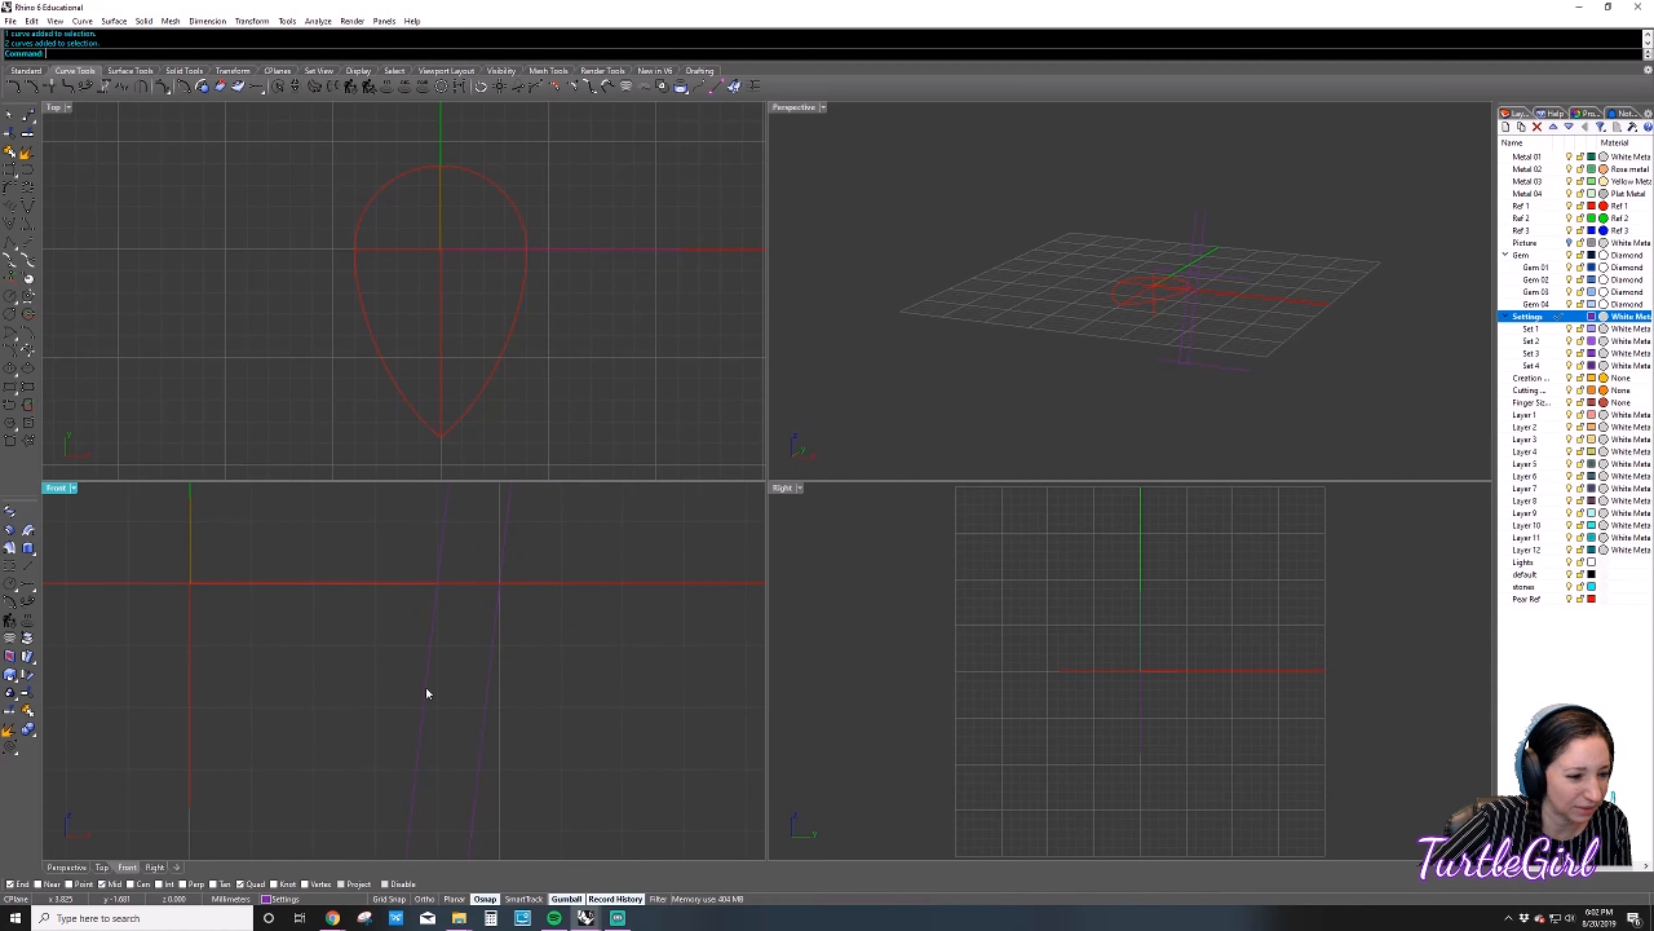
click(425, 687)
drag(484, 583, 464, 586)
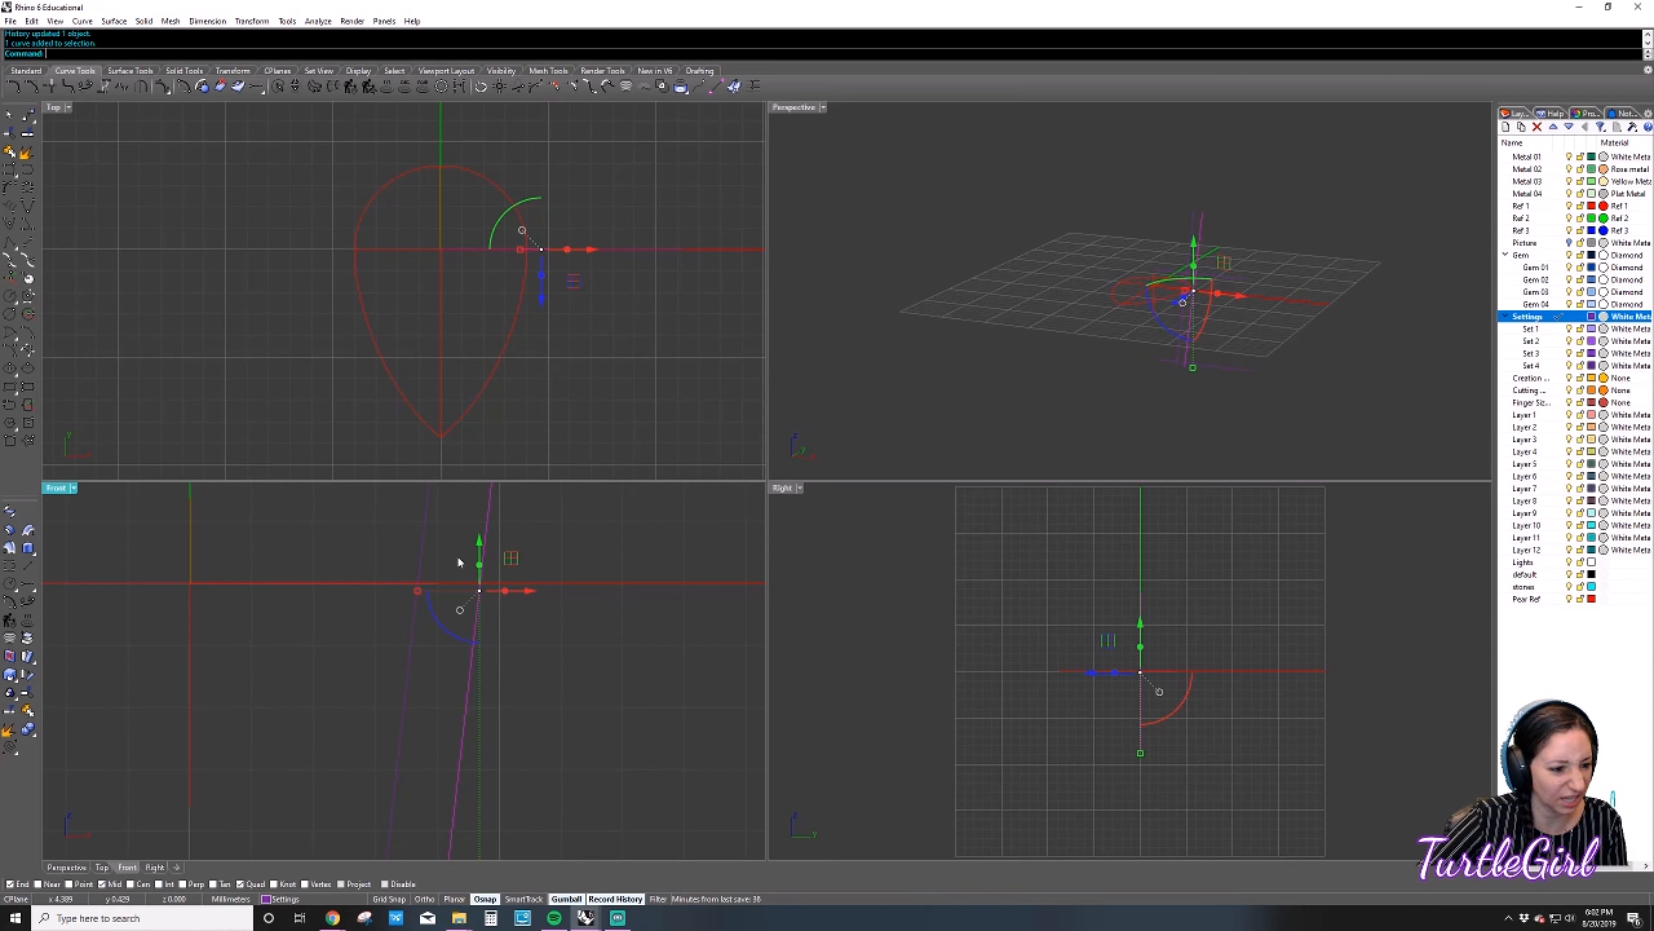
Trim the two slanted and two horizontal lines against each other and join the remaining segments into one closed wall profile.
click(432, 530)
scroll(448, 526, down, 14)
right_drag(485, 537, 502, 562)
drag(495, 518, 445, 548)
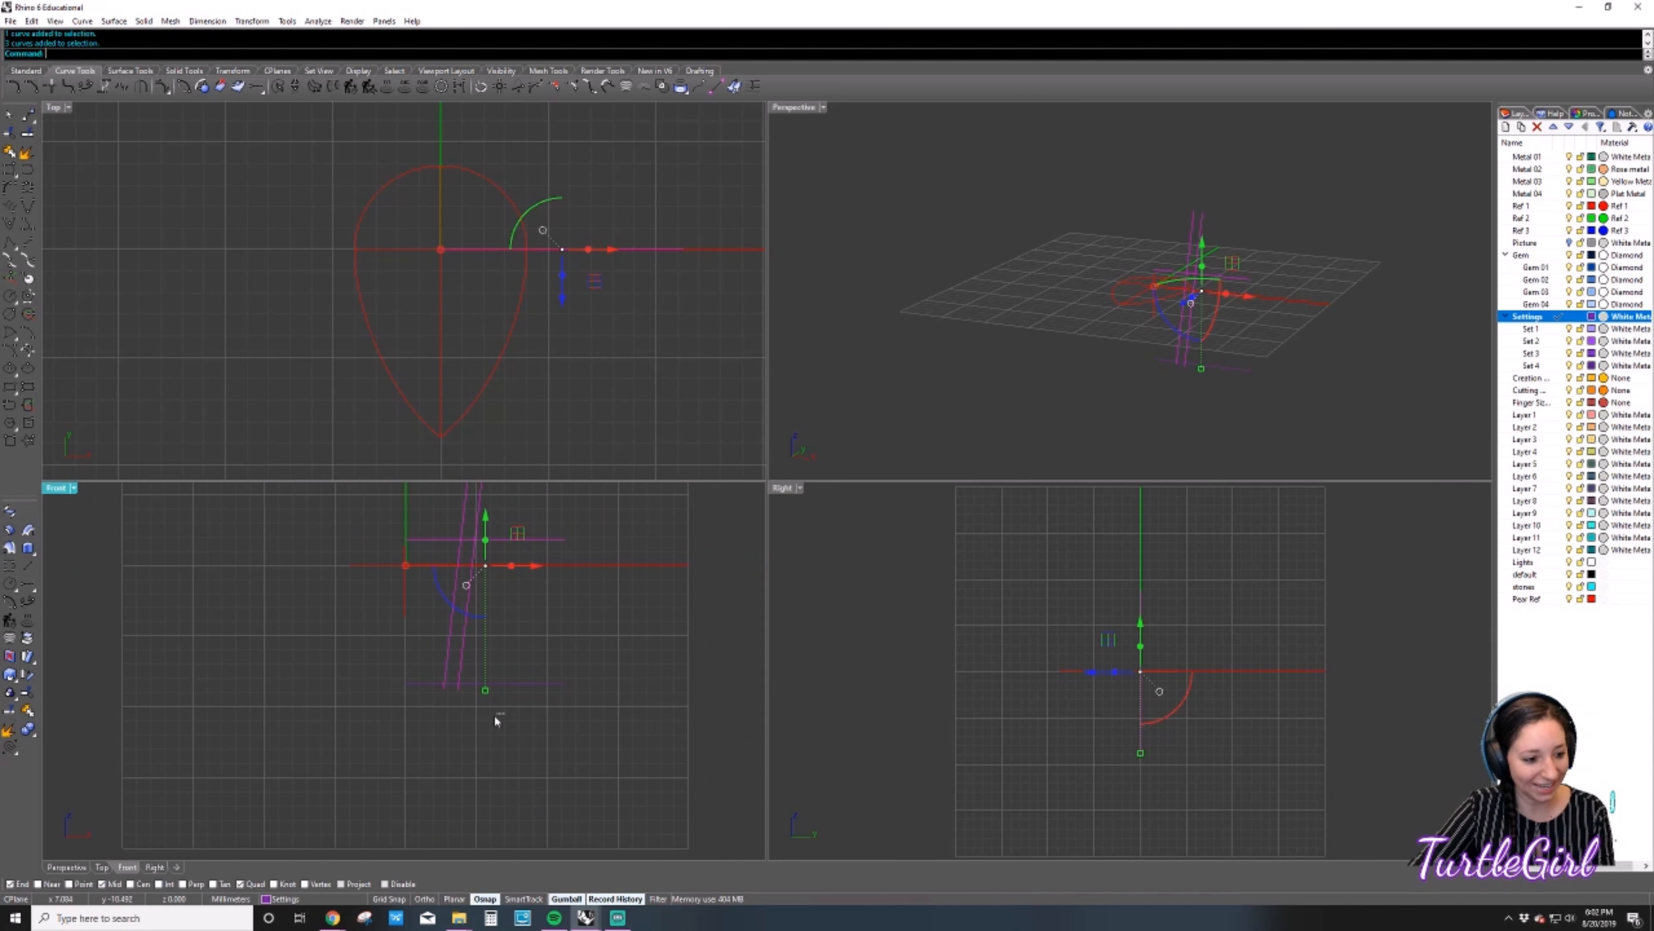
shift+click(405, 681)
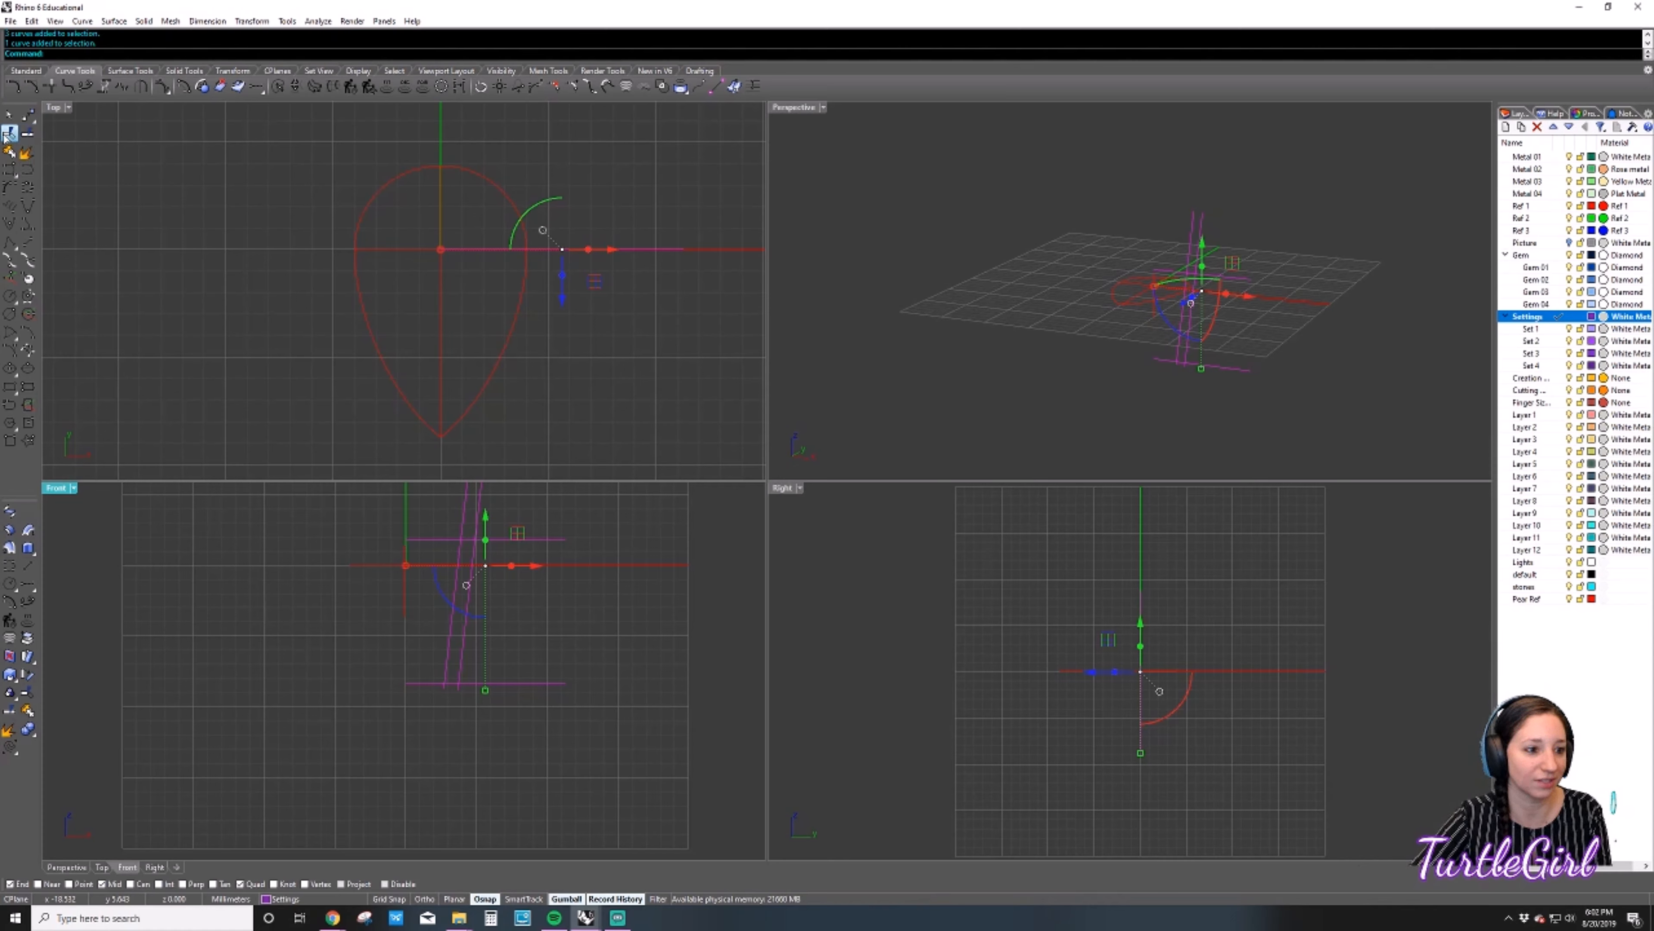
click(9, 132)
click(499, 539)
click(476, 519)
click(459, 521)
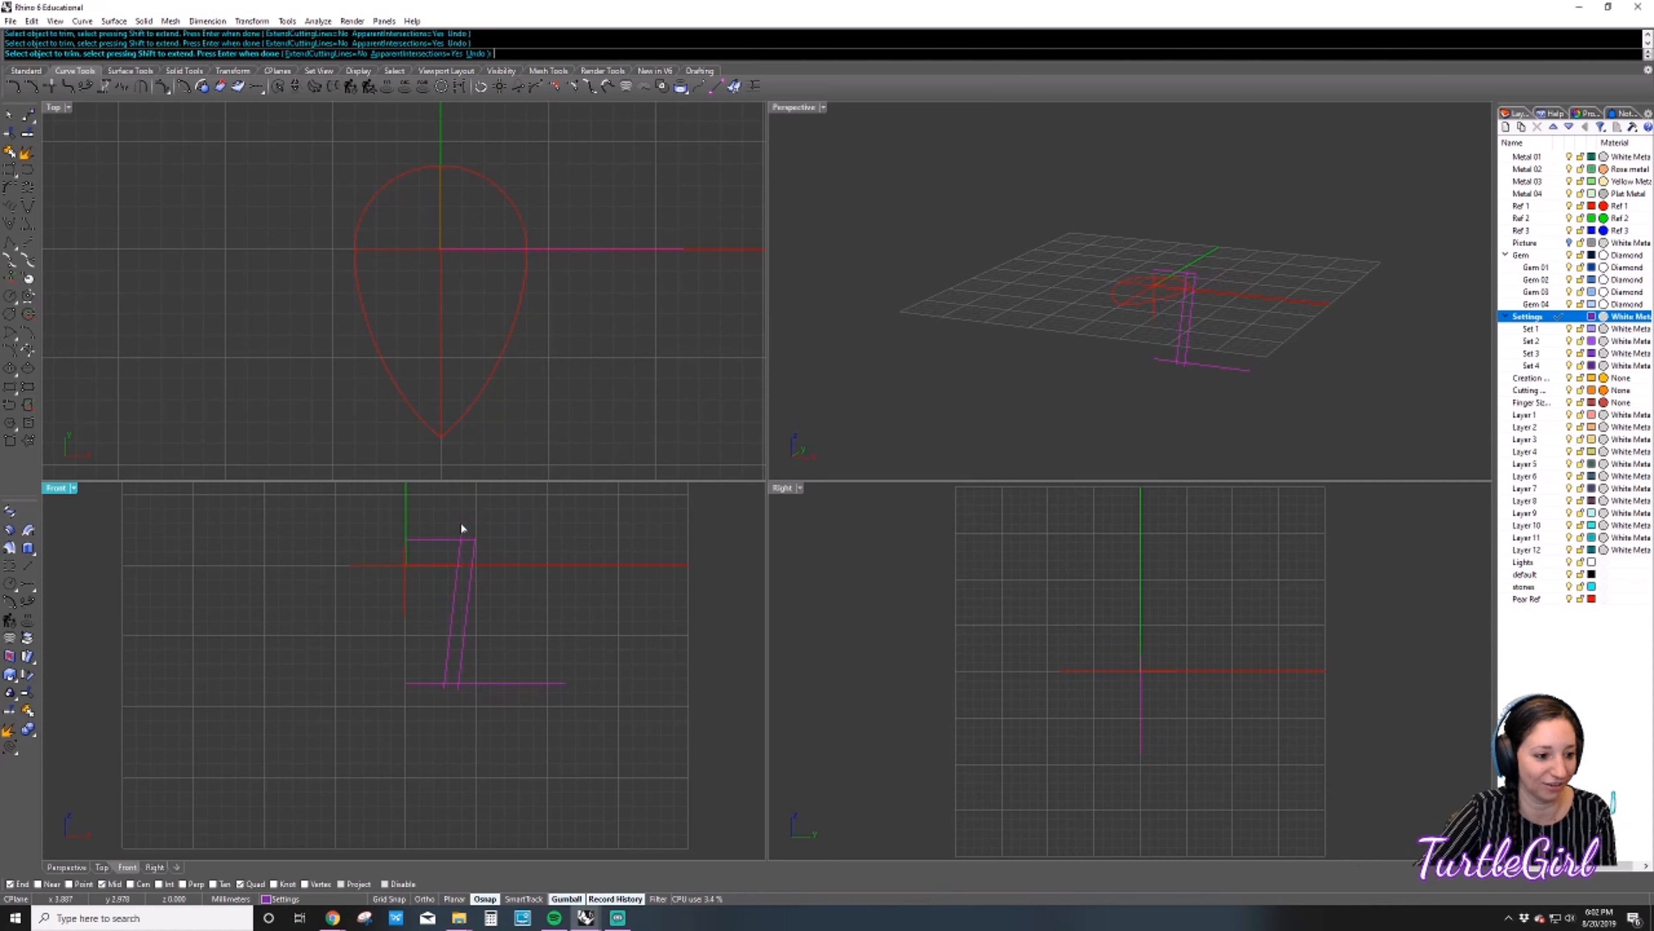
click(479, 683)
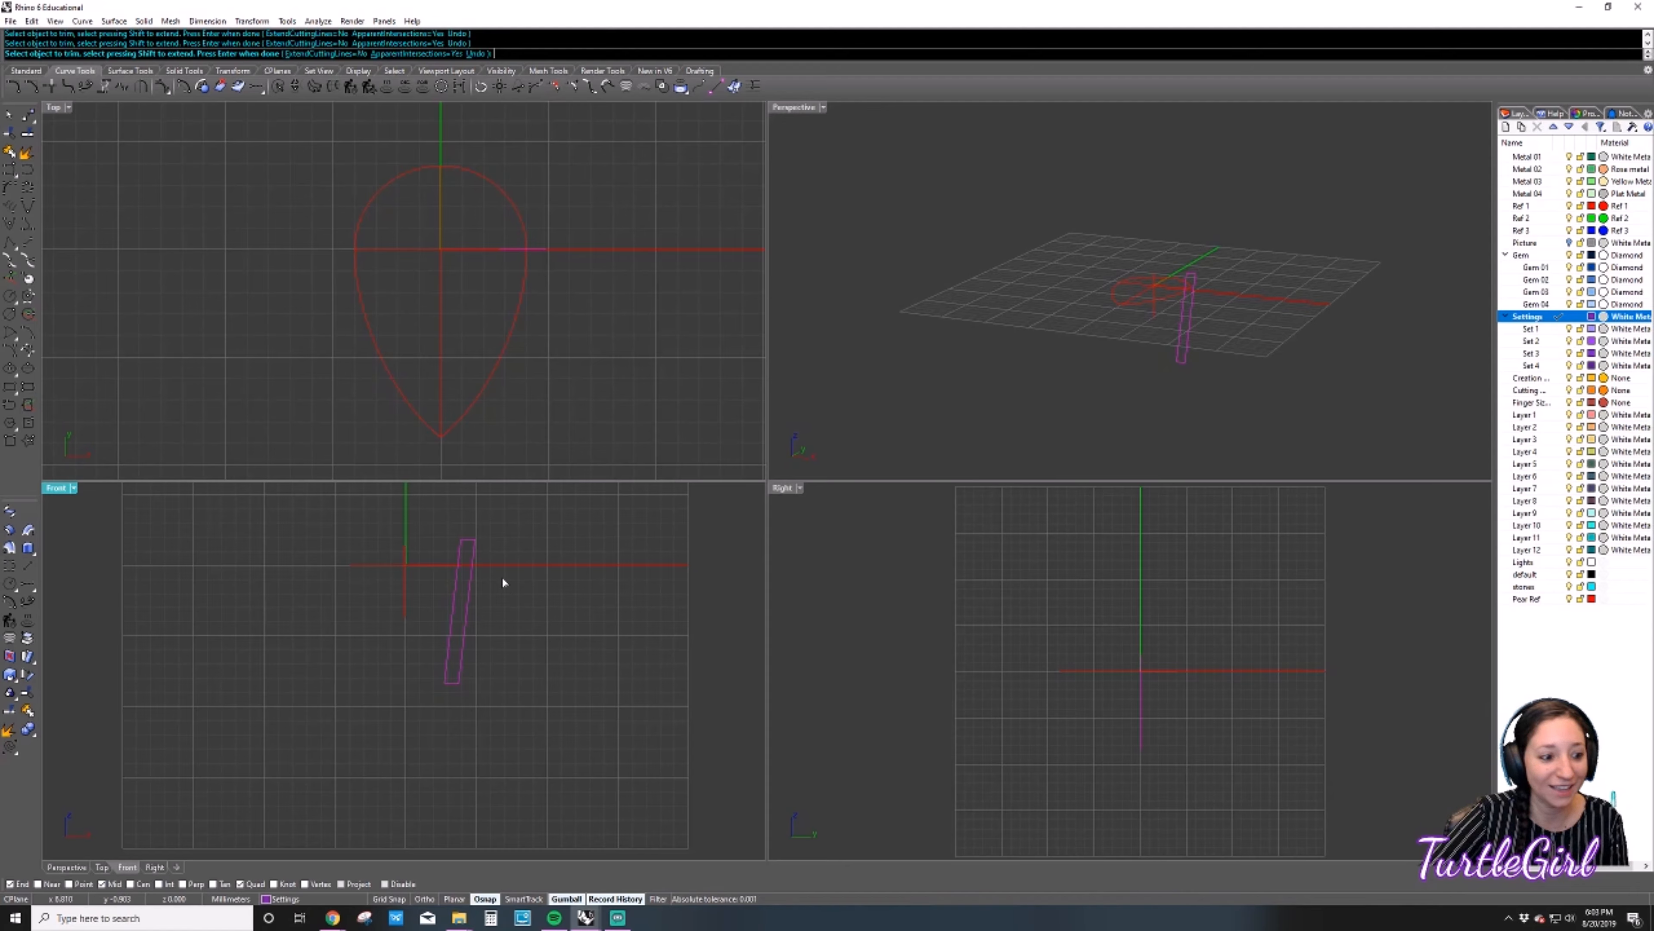
click(10, 153)
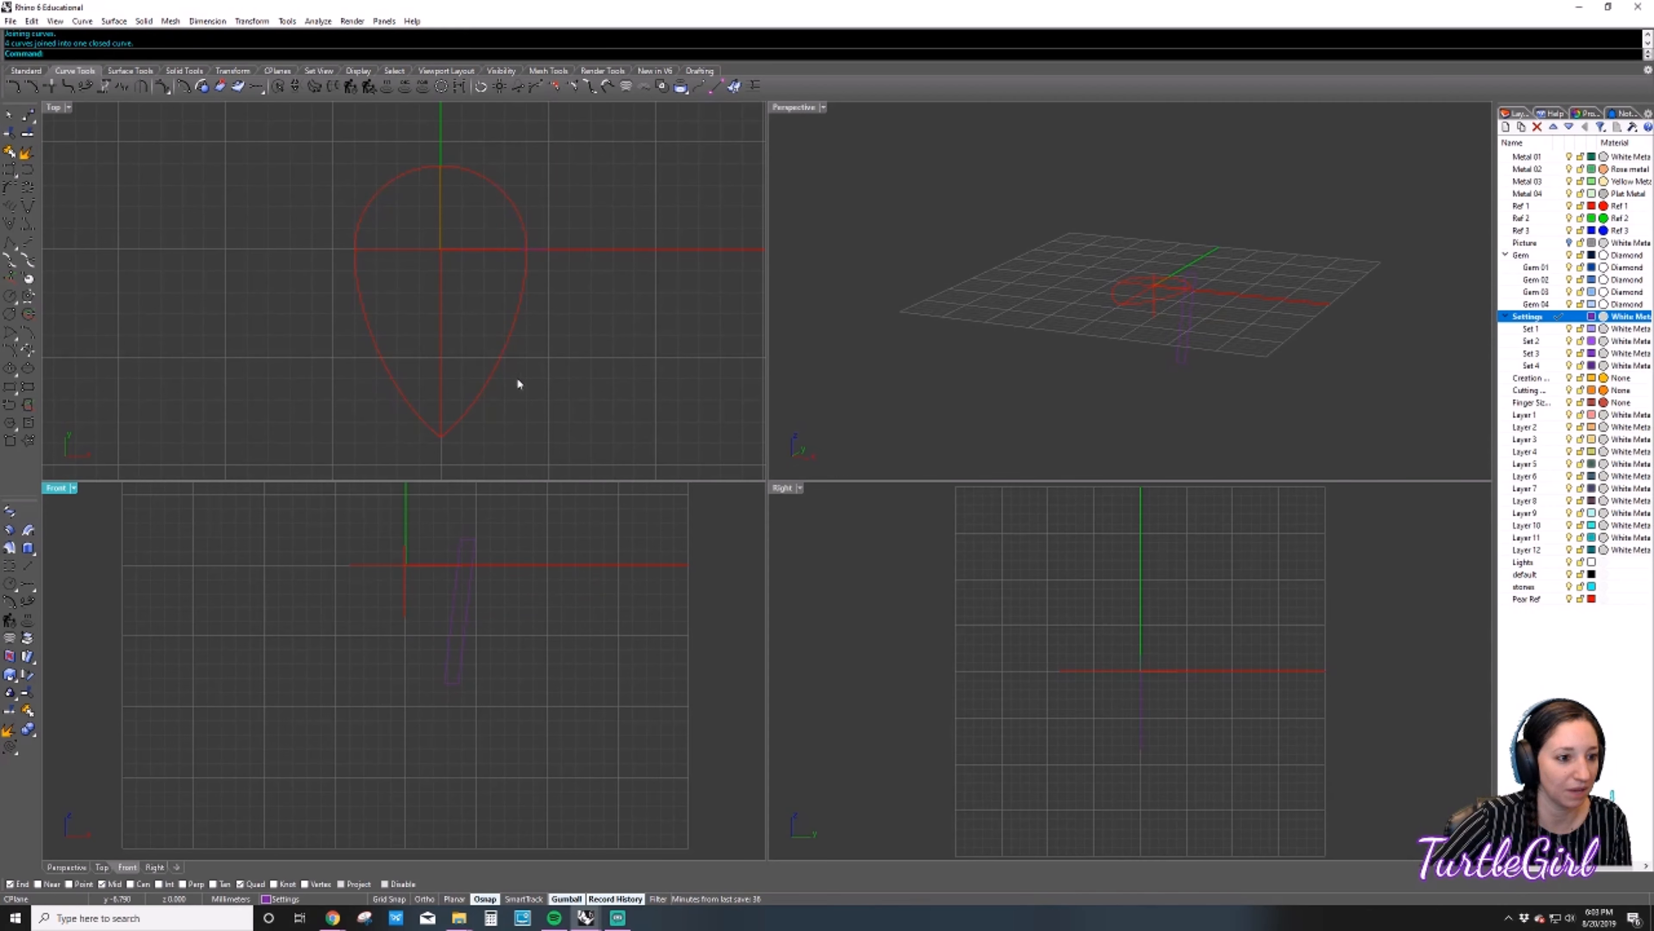
Sweep the closed wall profile along the pear outline with Sweep 1 Rail on layer Set 1, keeping the Freeform frame style.
click(526, 292)
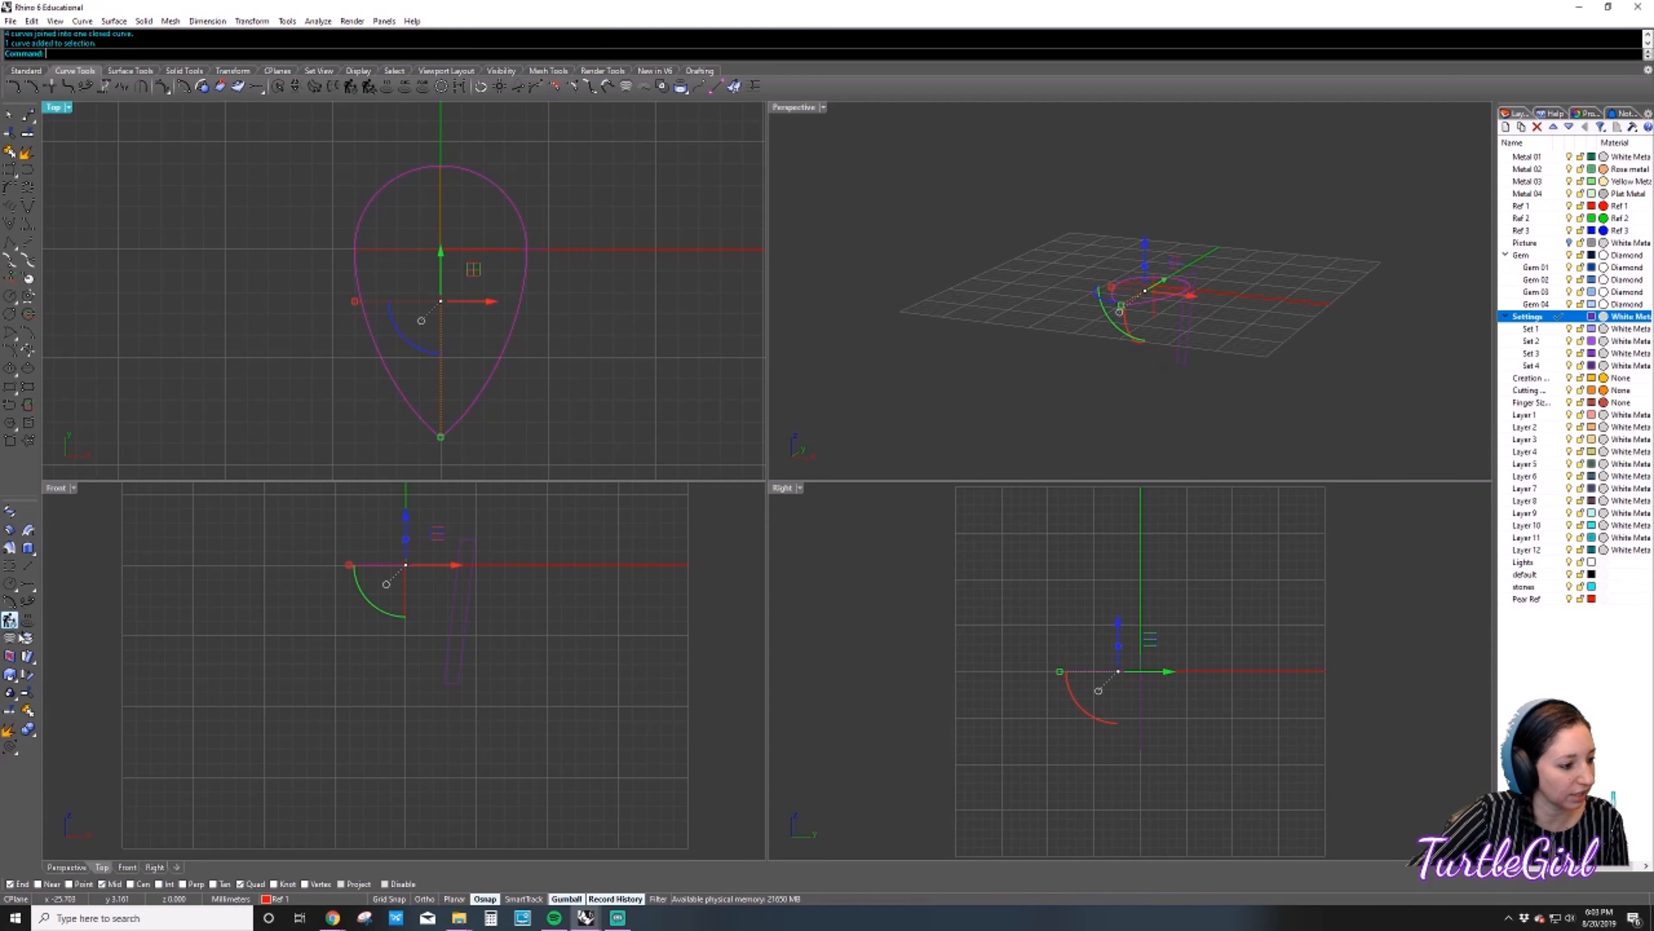
click(13, 533)
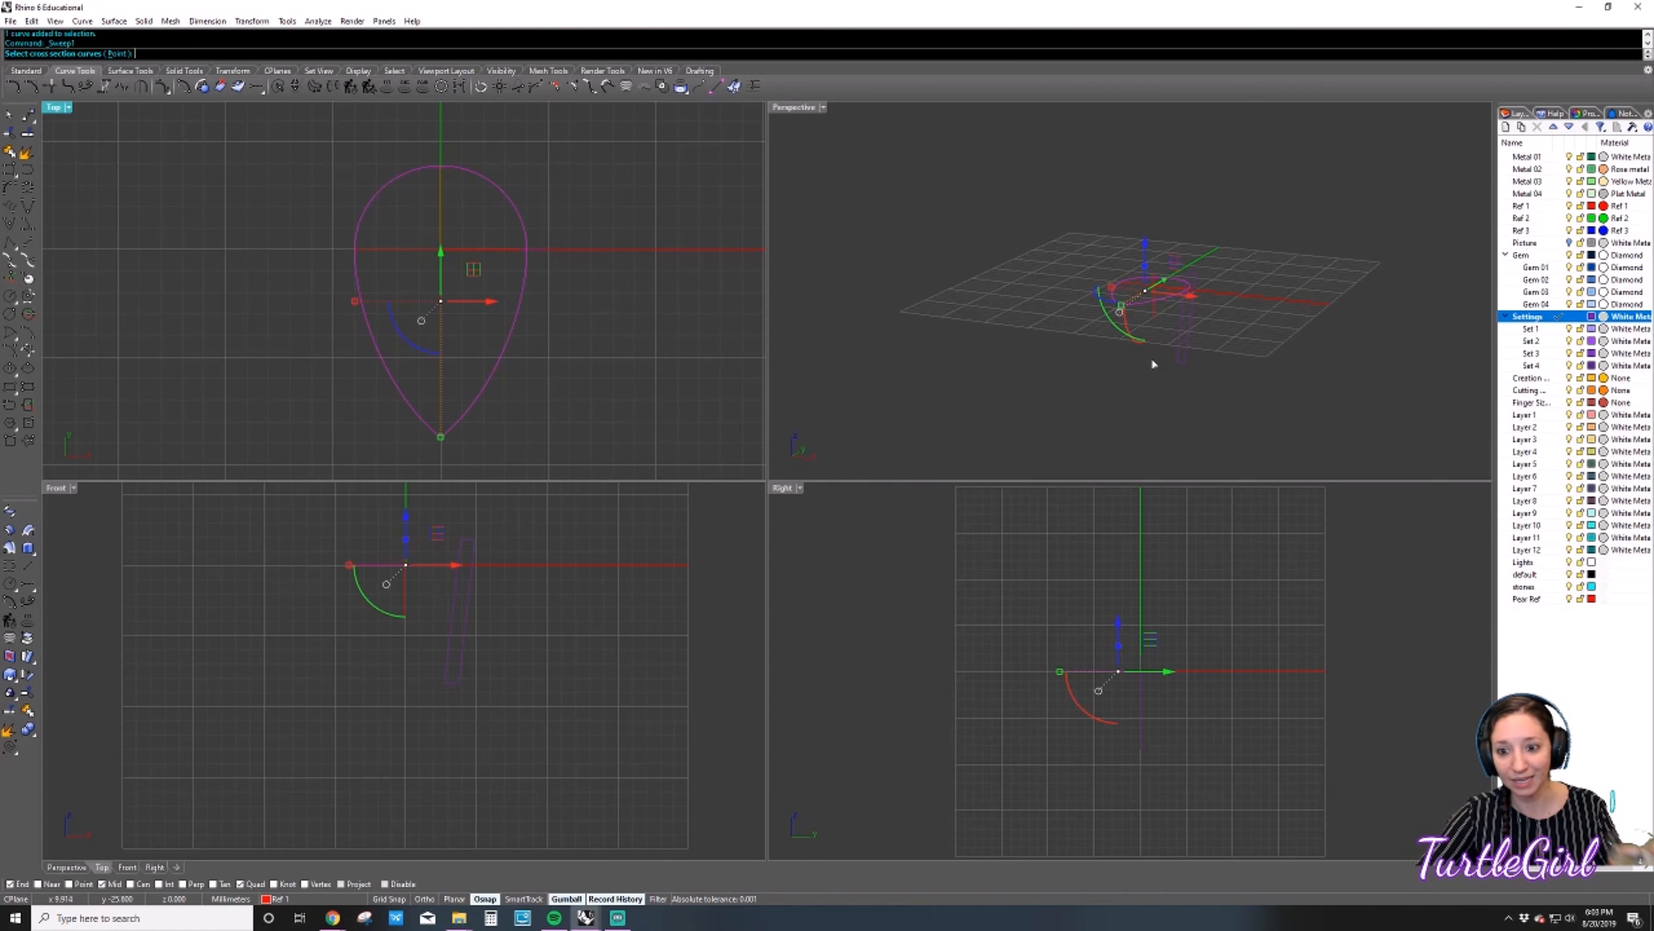
click(1561, 331)
click(1561, 332)
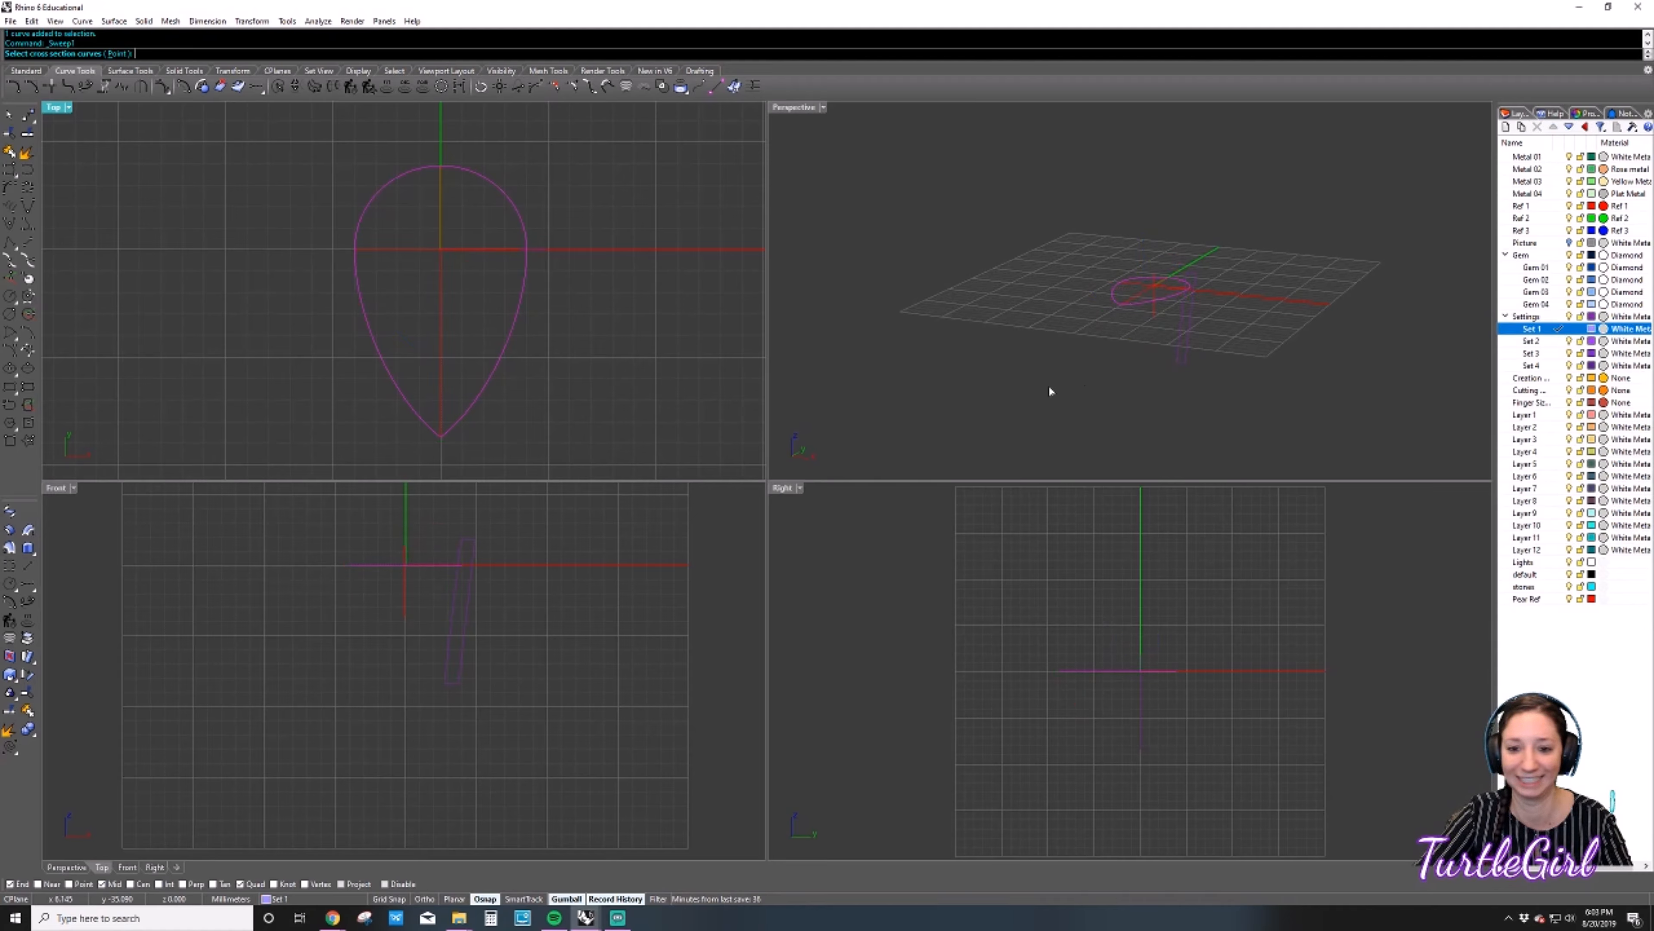
click(1192, 314)
key(Return)
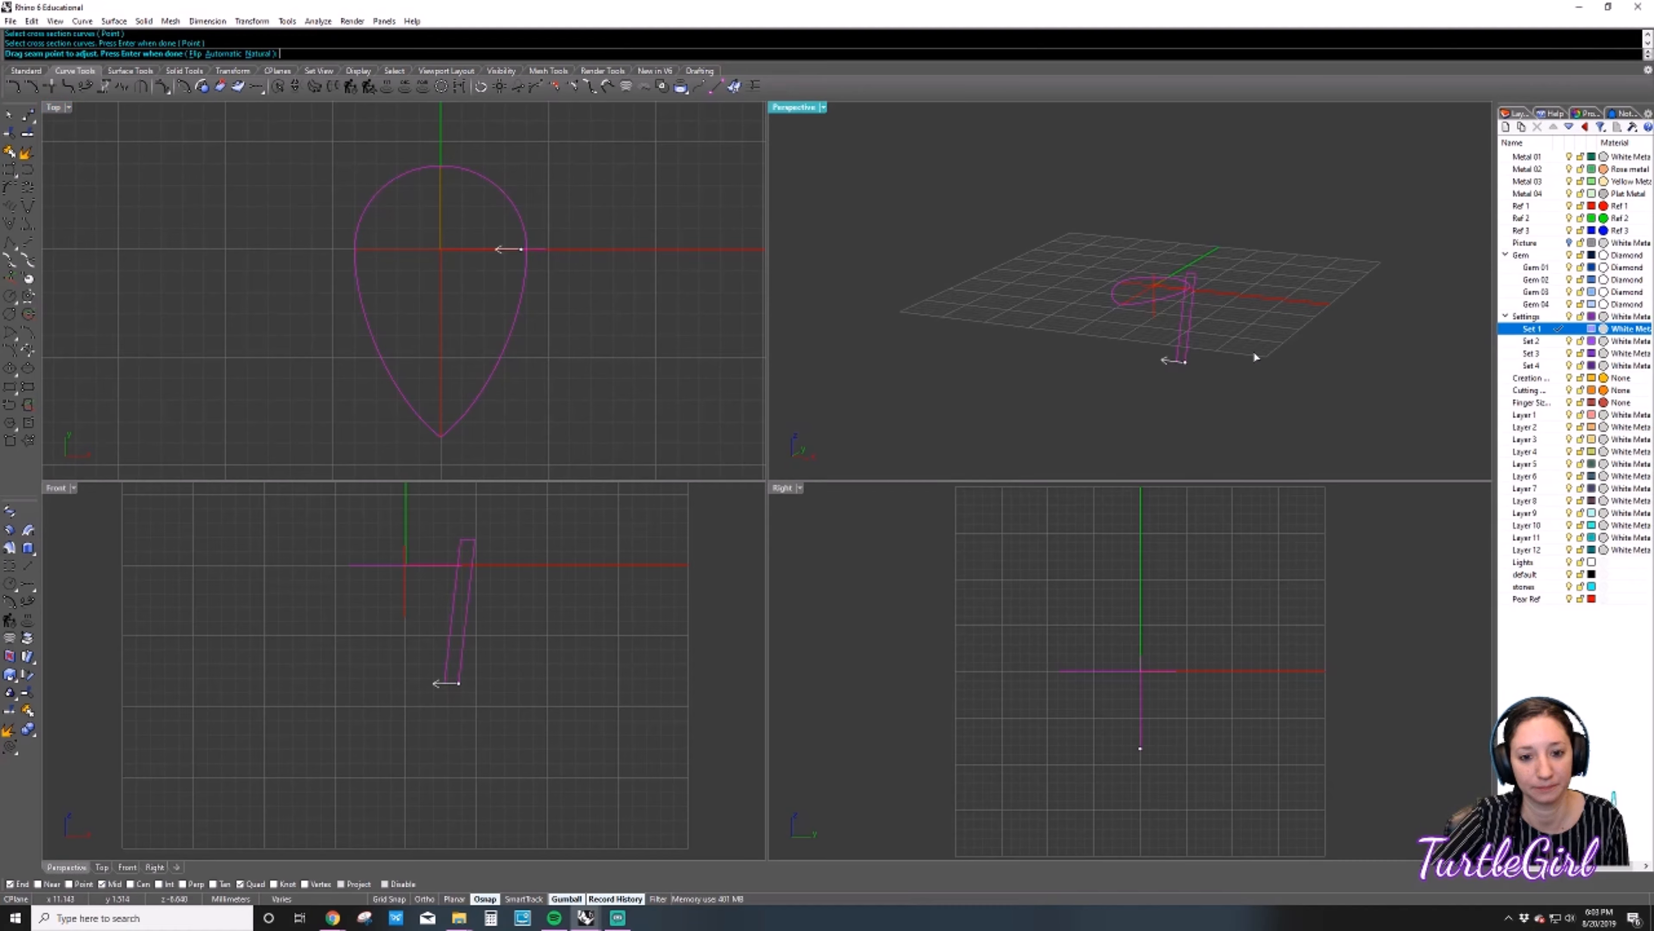
key(Return)
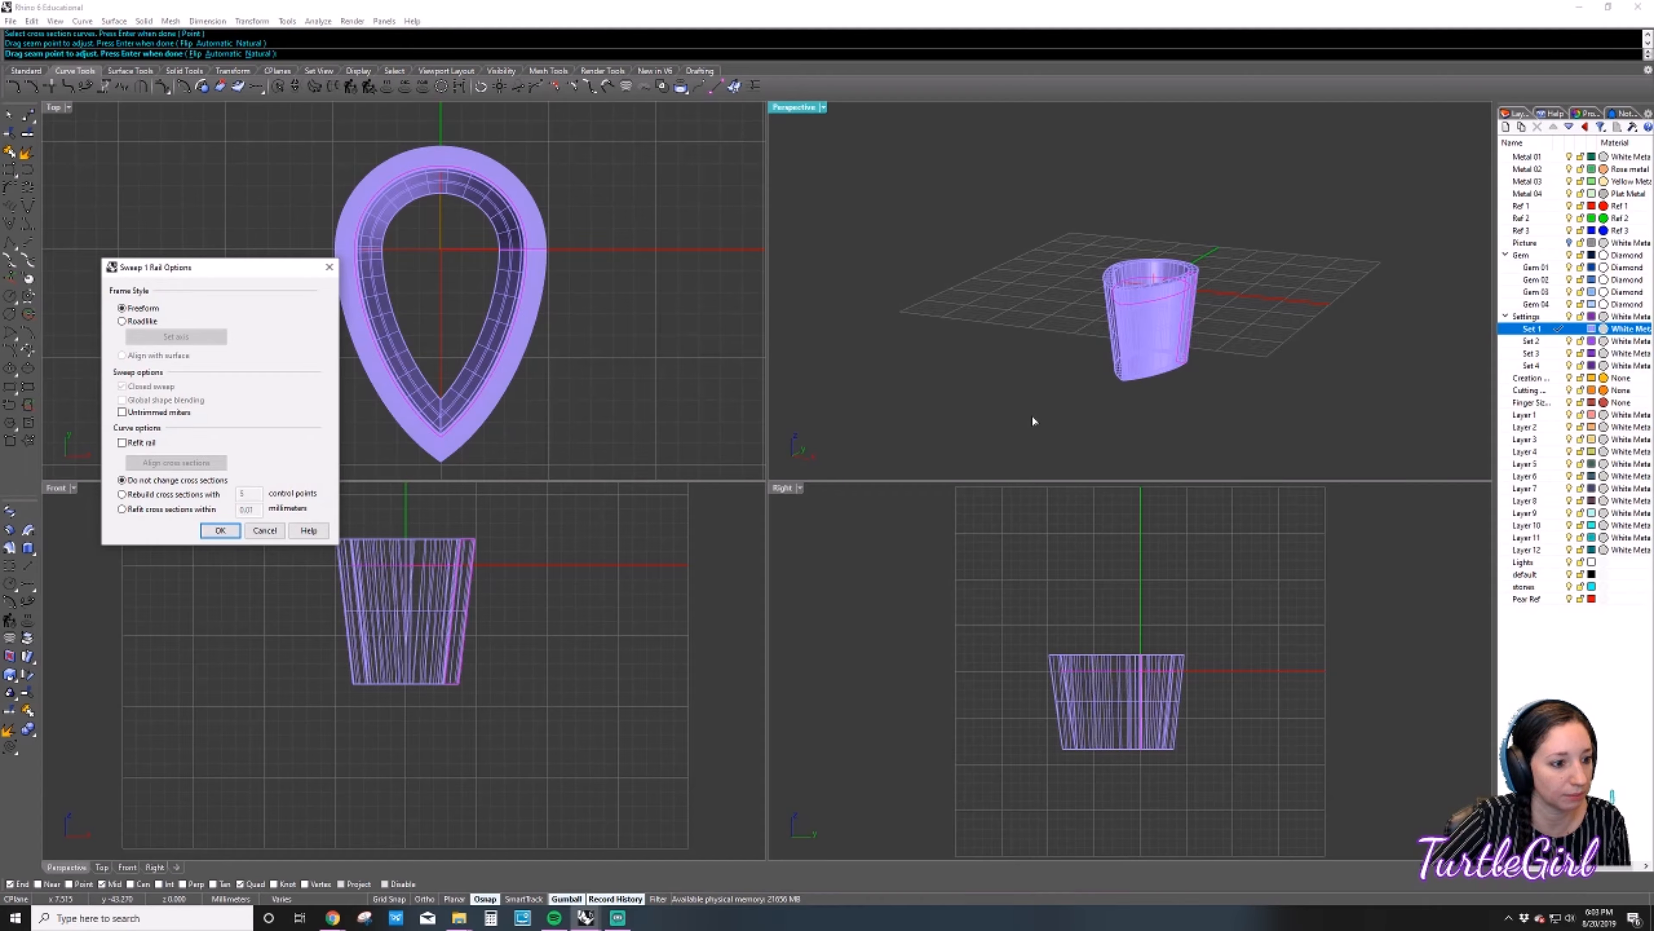
right_drag(1032, 414, 1295, 311)
key(Return)
Set the Front view's display mode to Ghosted.
scroll(1176, 278, up, 9)
click(1270, 328)
scroll(431, 594, up, 6)
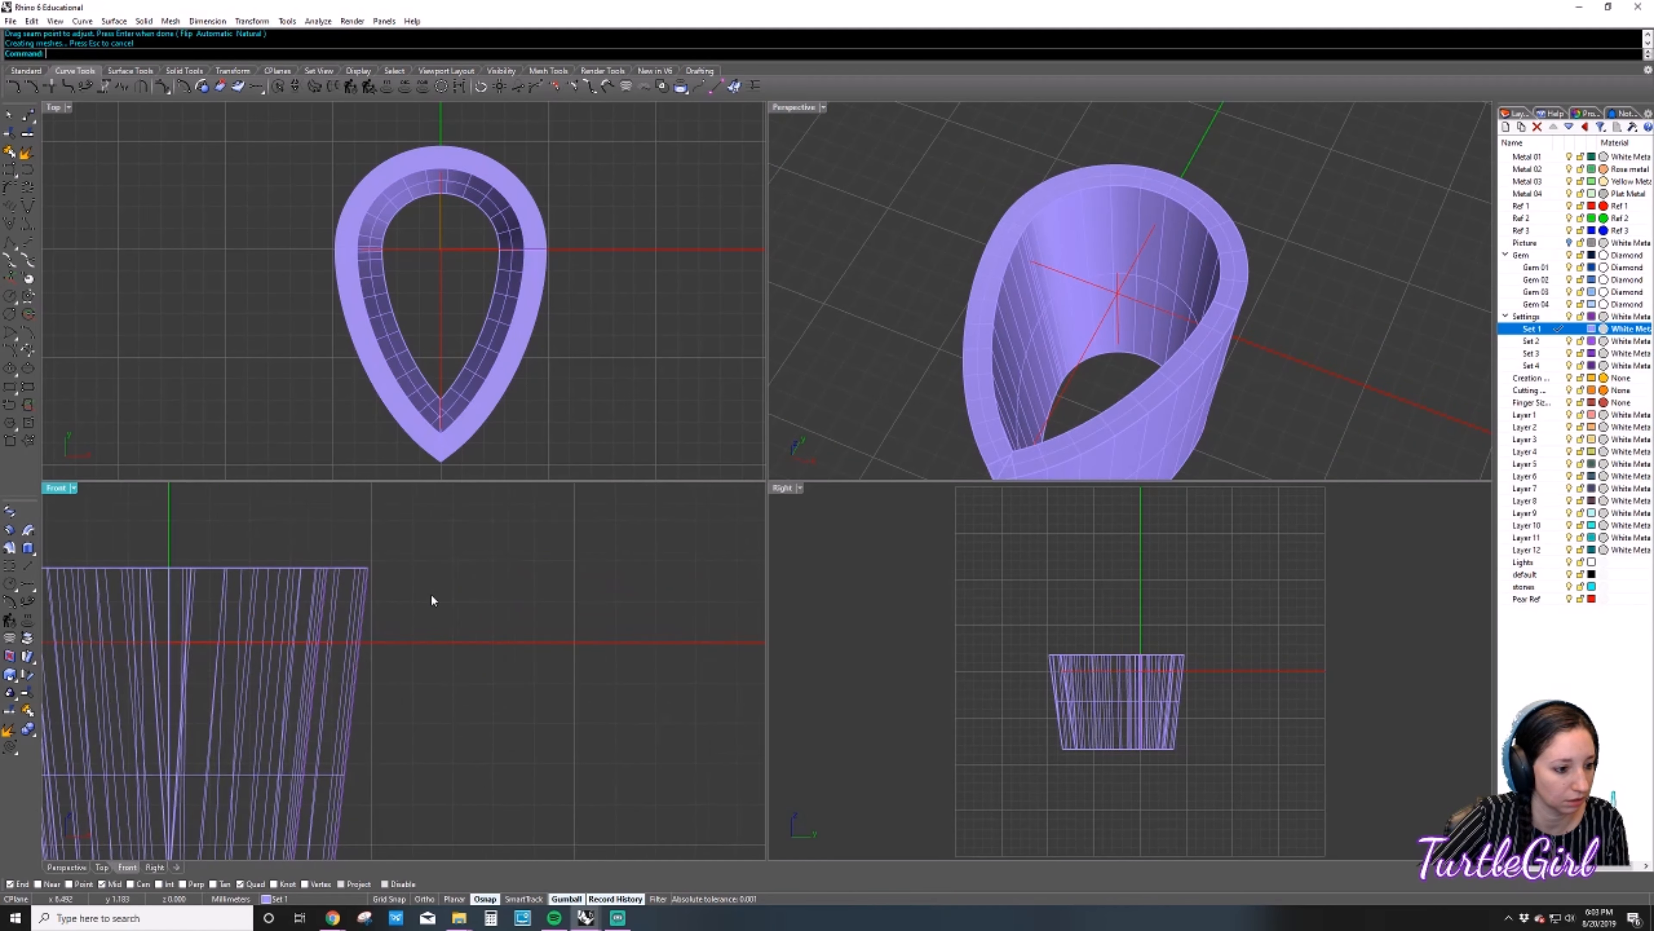
click(74, 487)
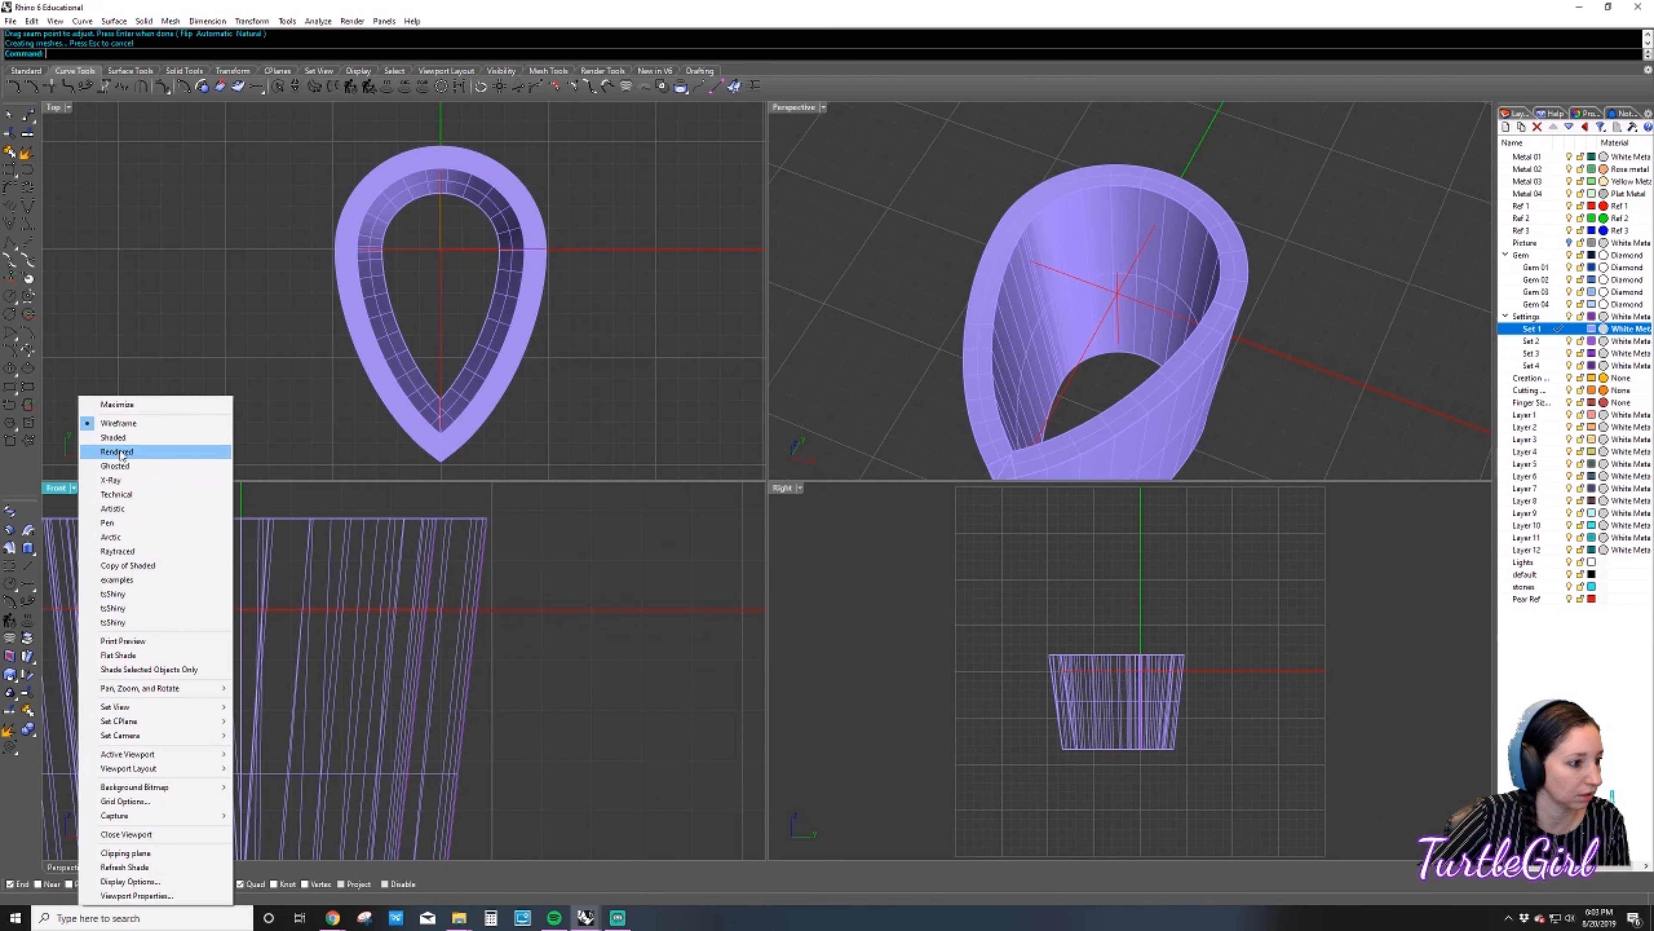
click(115, 466)
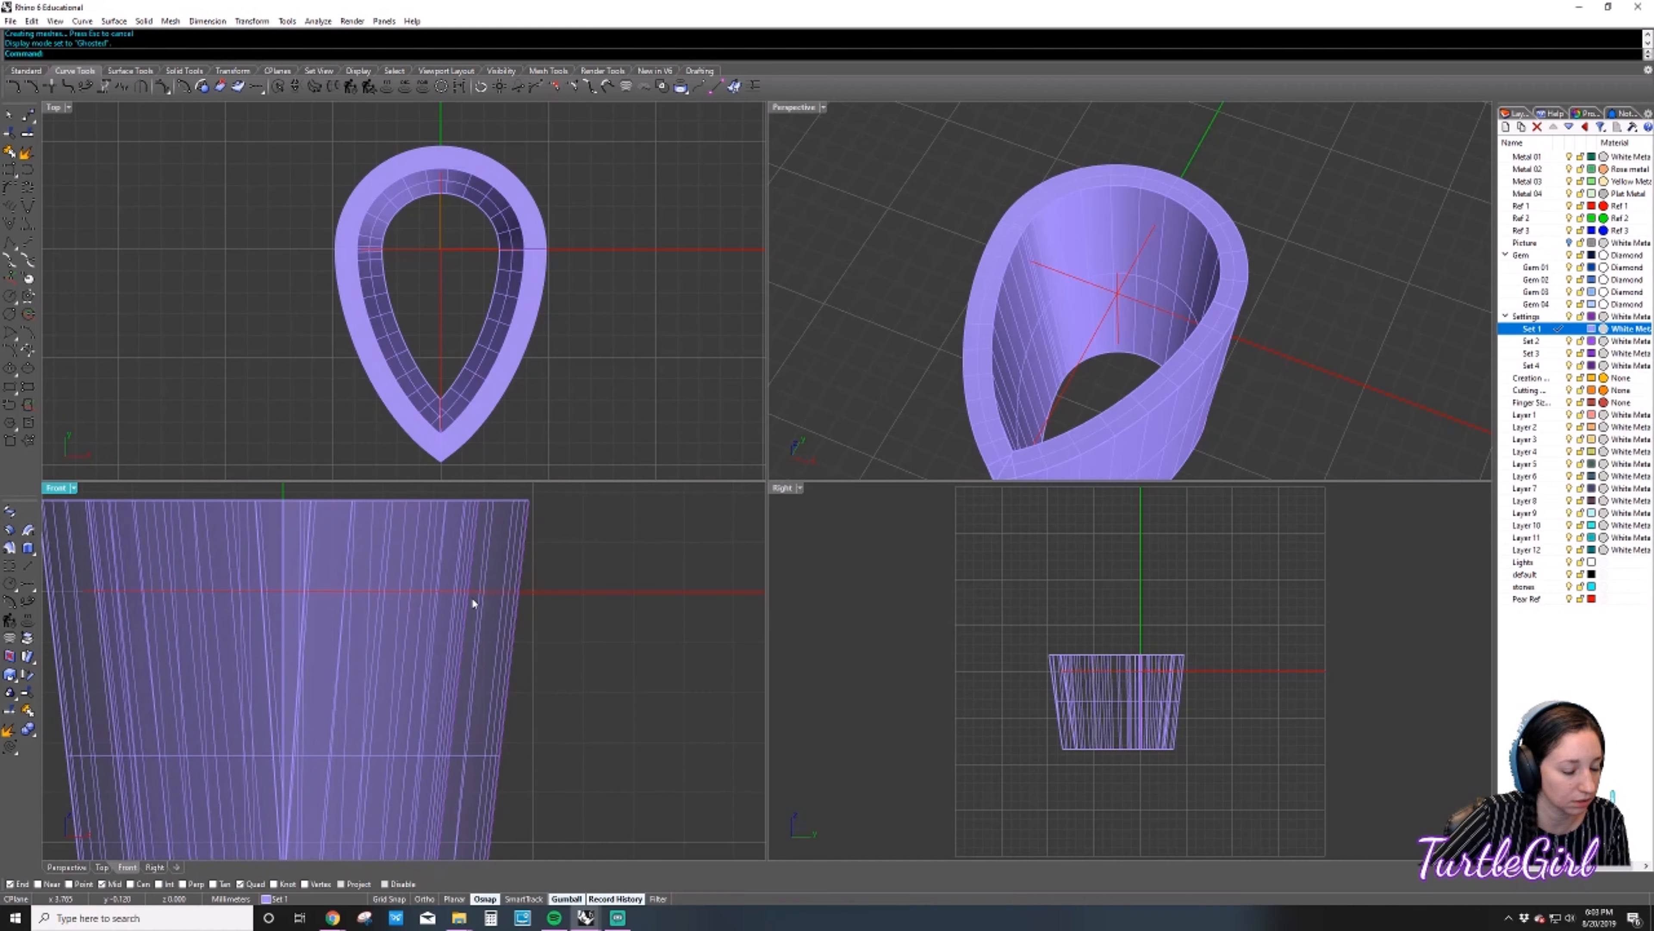
scroll(473, 603, up, 2)
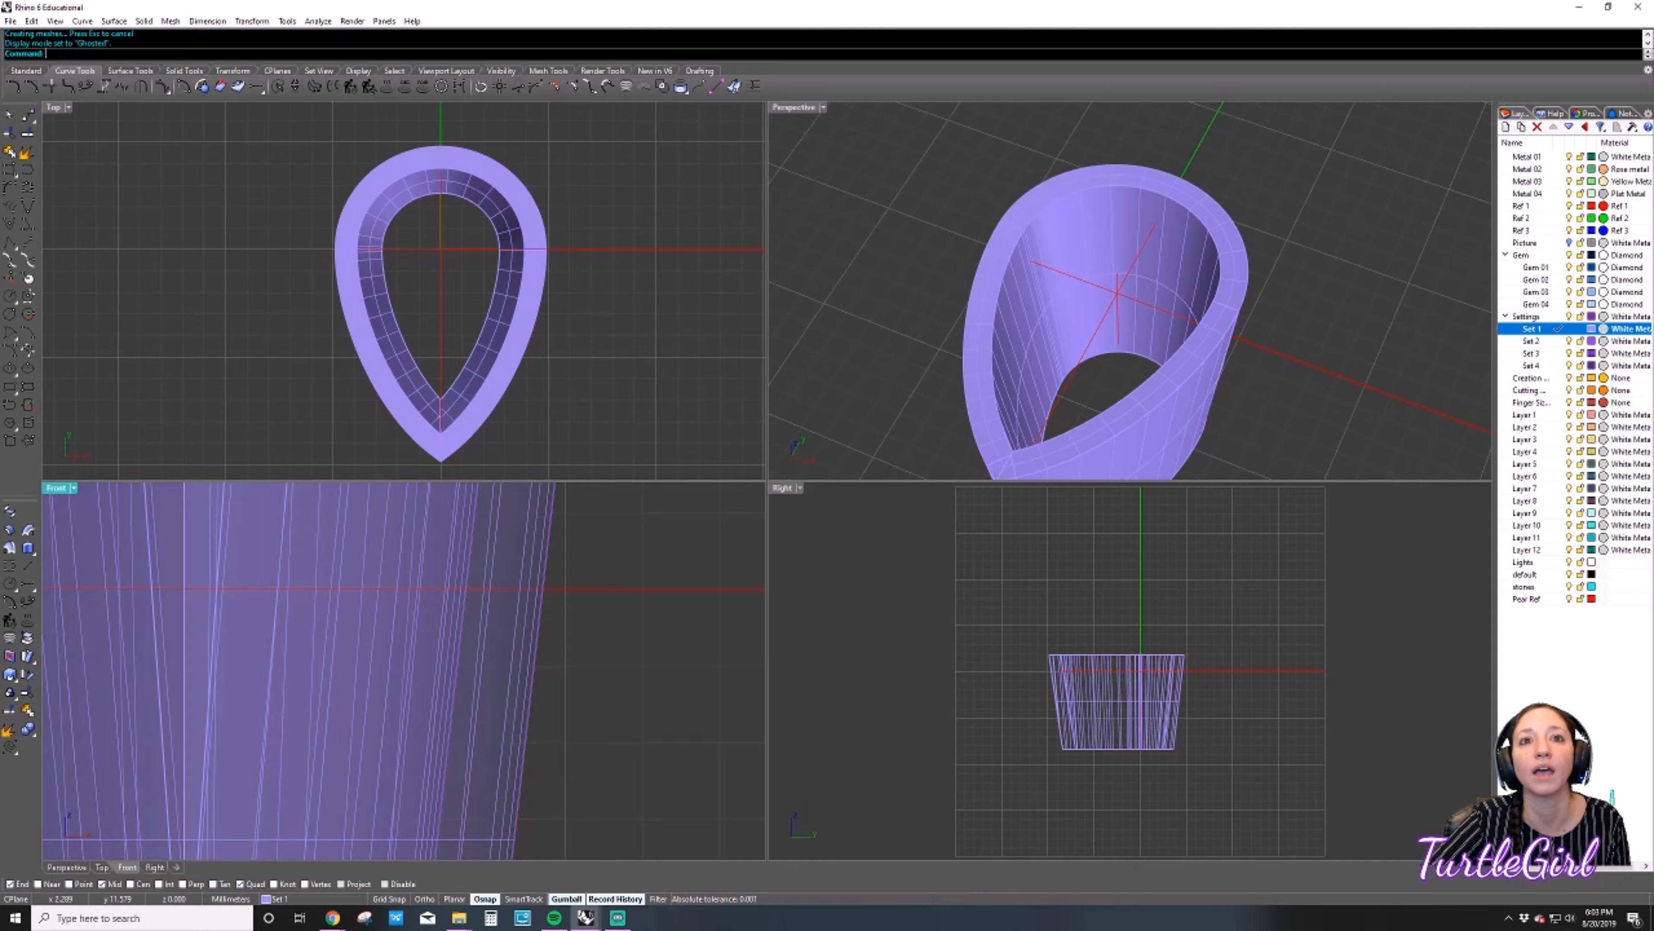
Import the bpear gem model from the Stones folder in File Explorer into the current Rhino file.
drag(1508, 0, 1162, 21)
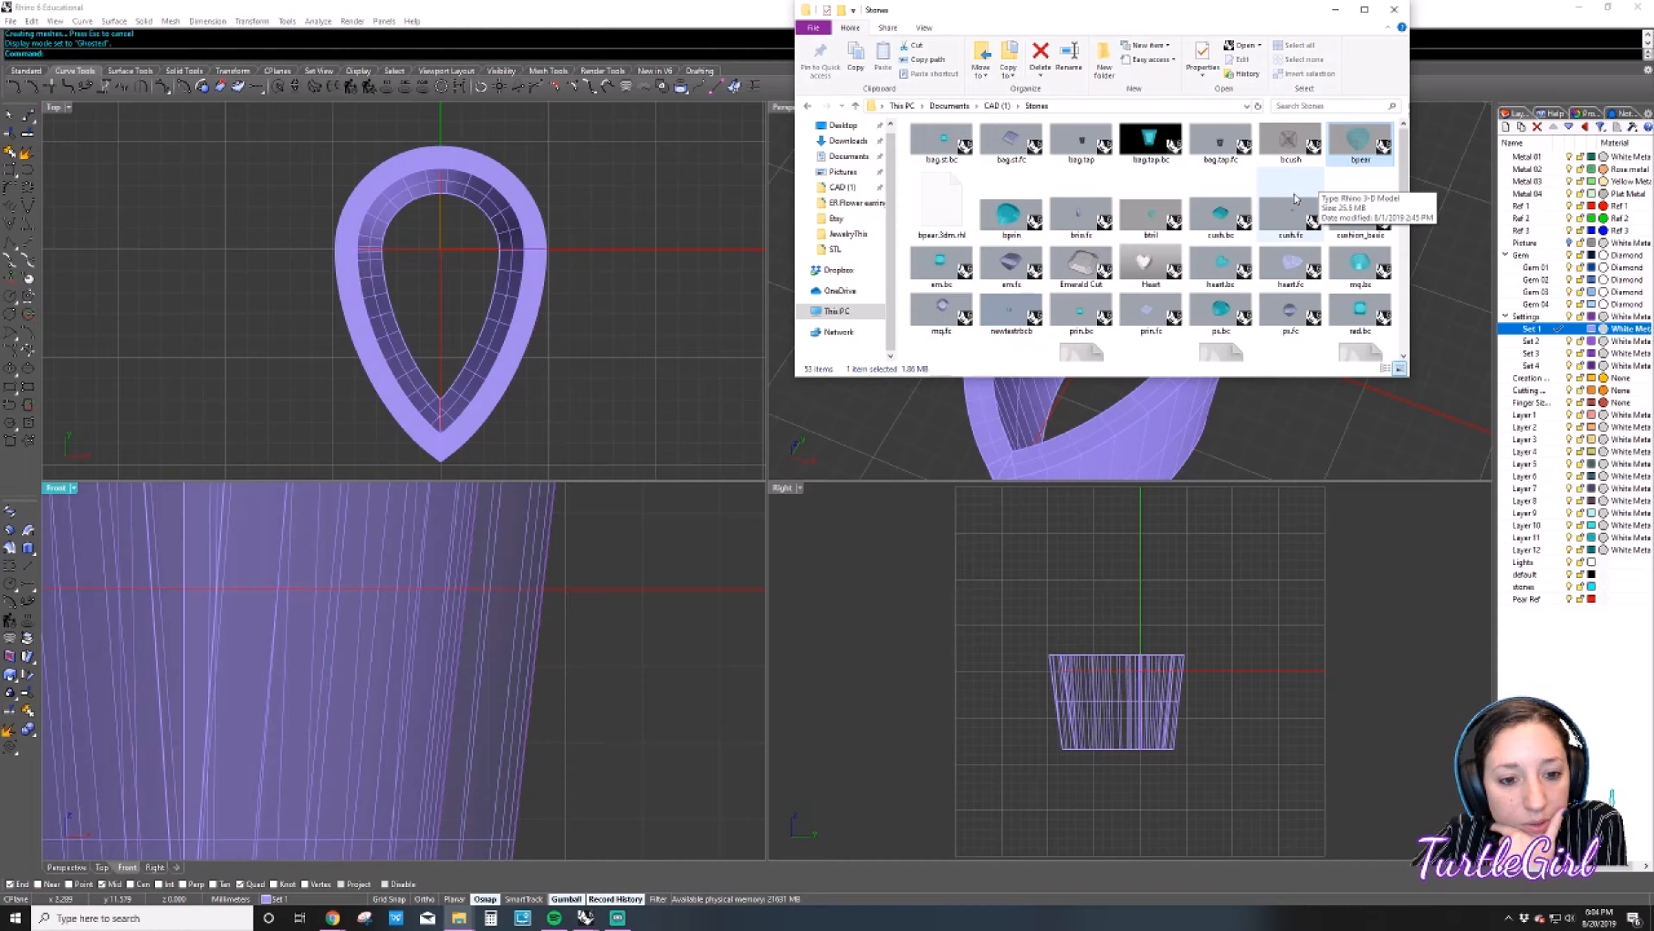
scroll(1295, 198, down, 2)
scroll(1294, 199, down, 2)
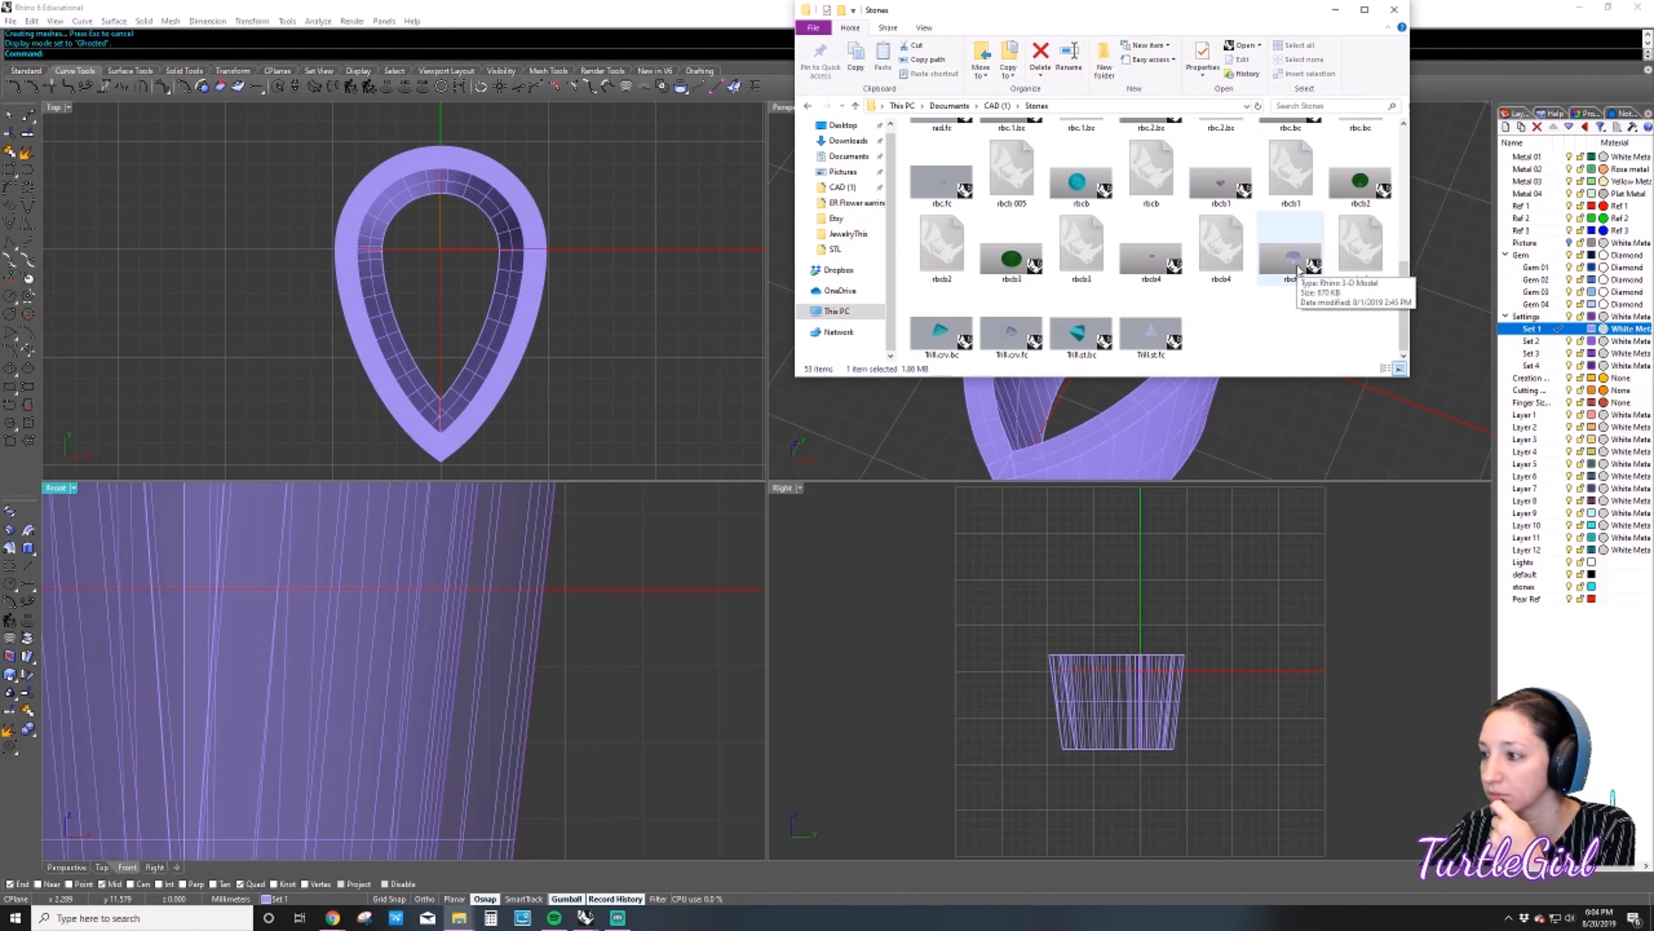
scroll(1278, 315, up, 2)
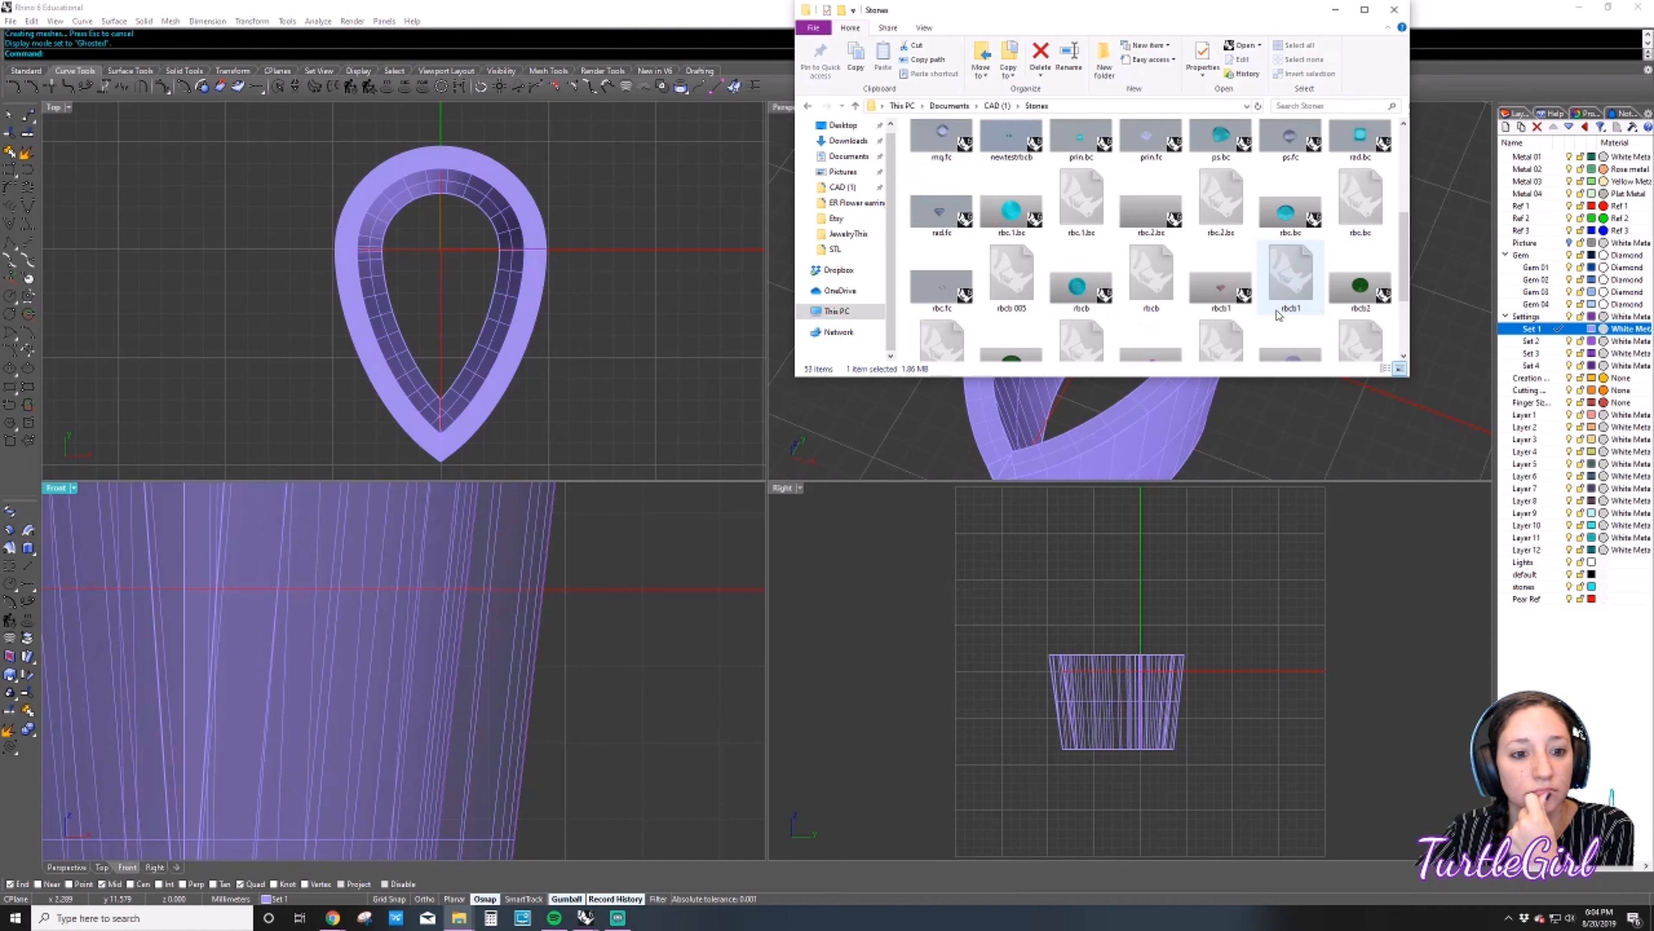
scroll(1278, 315, up, 3)
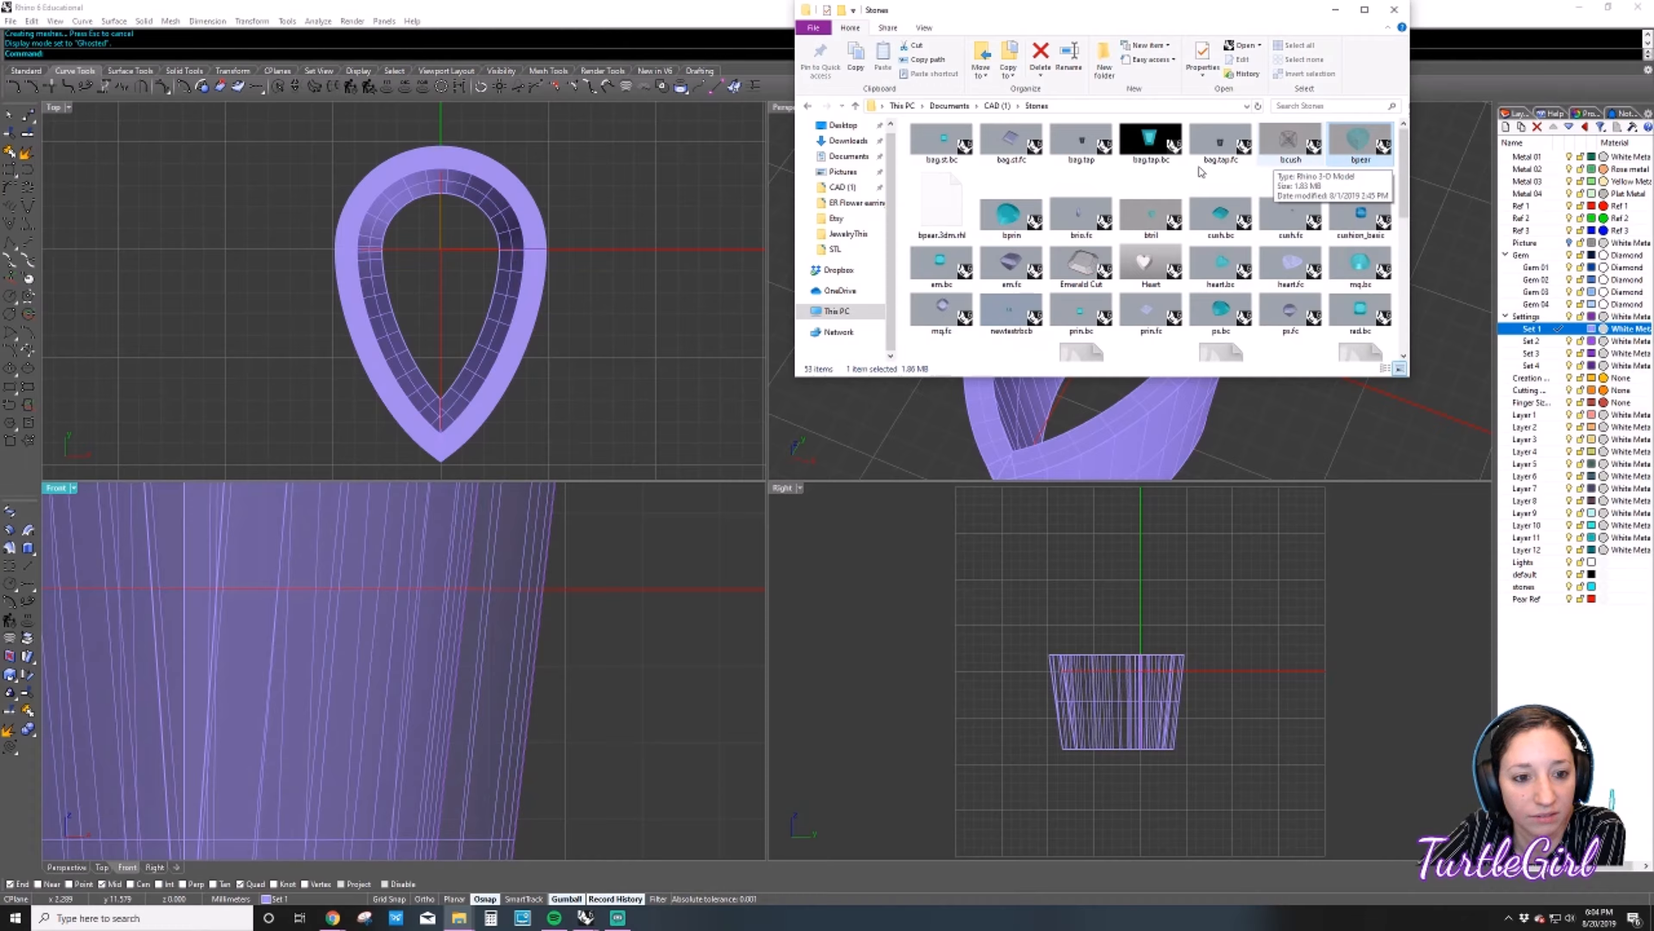
click(963, 201)
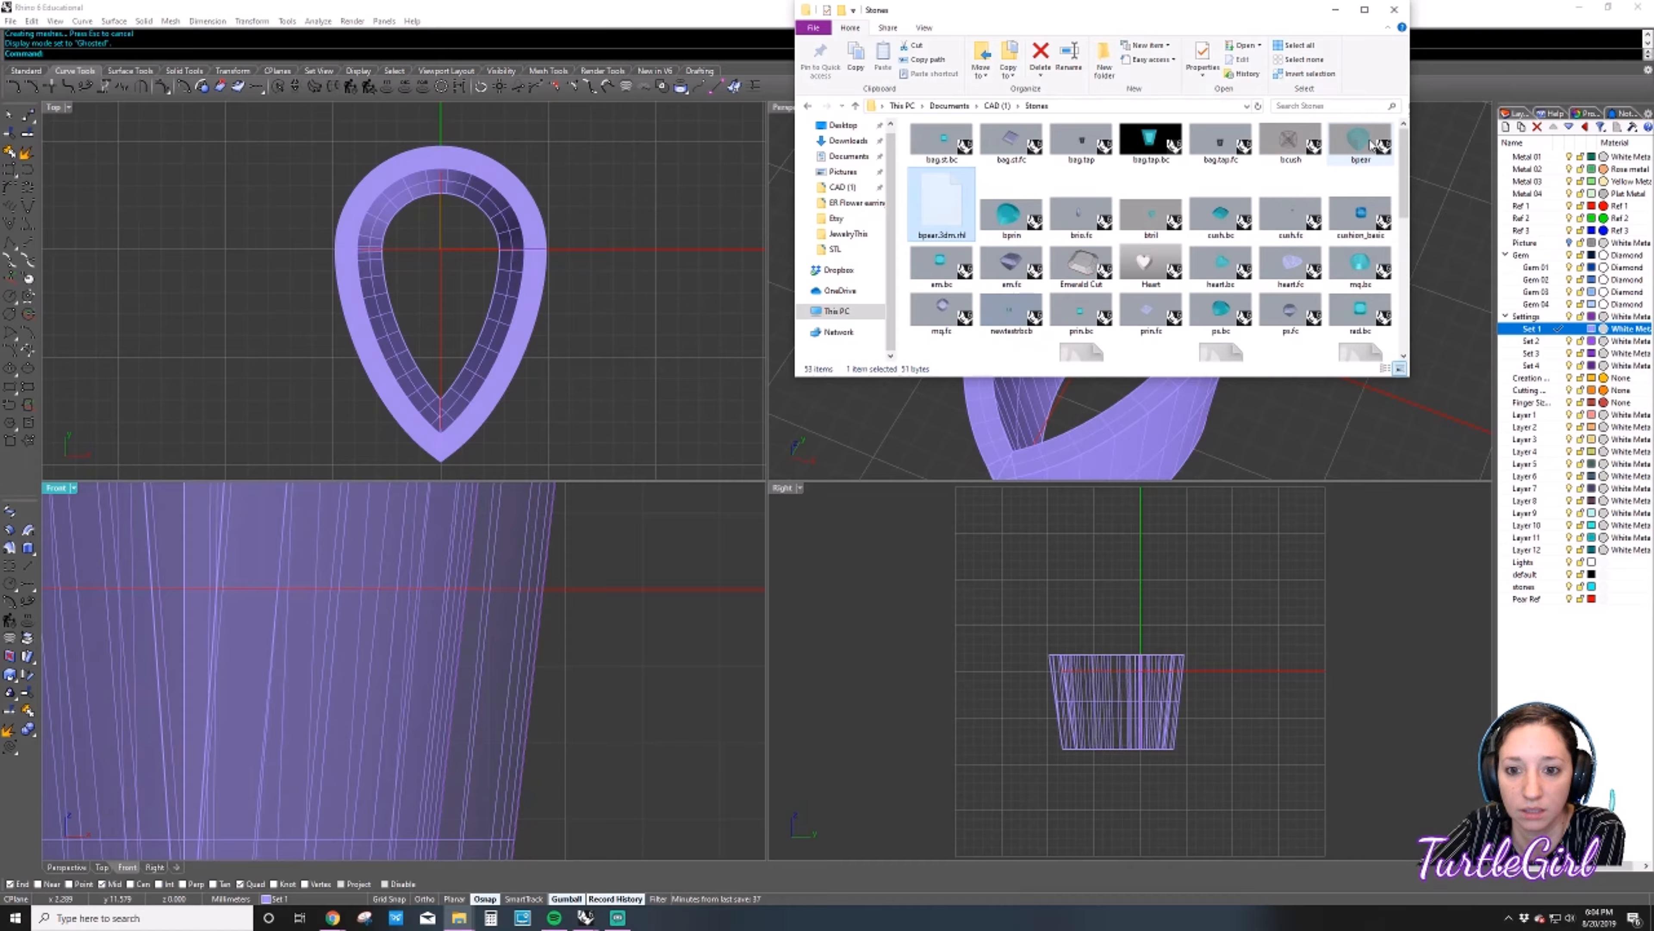
drag(1360, 145, 628, 303)
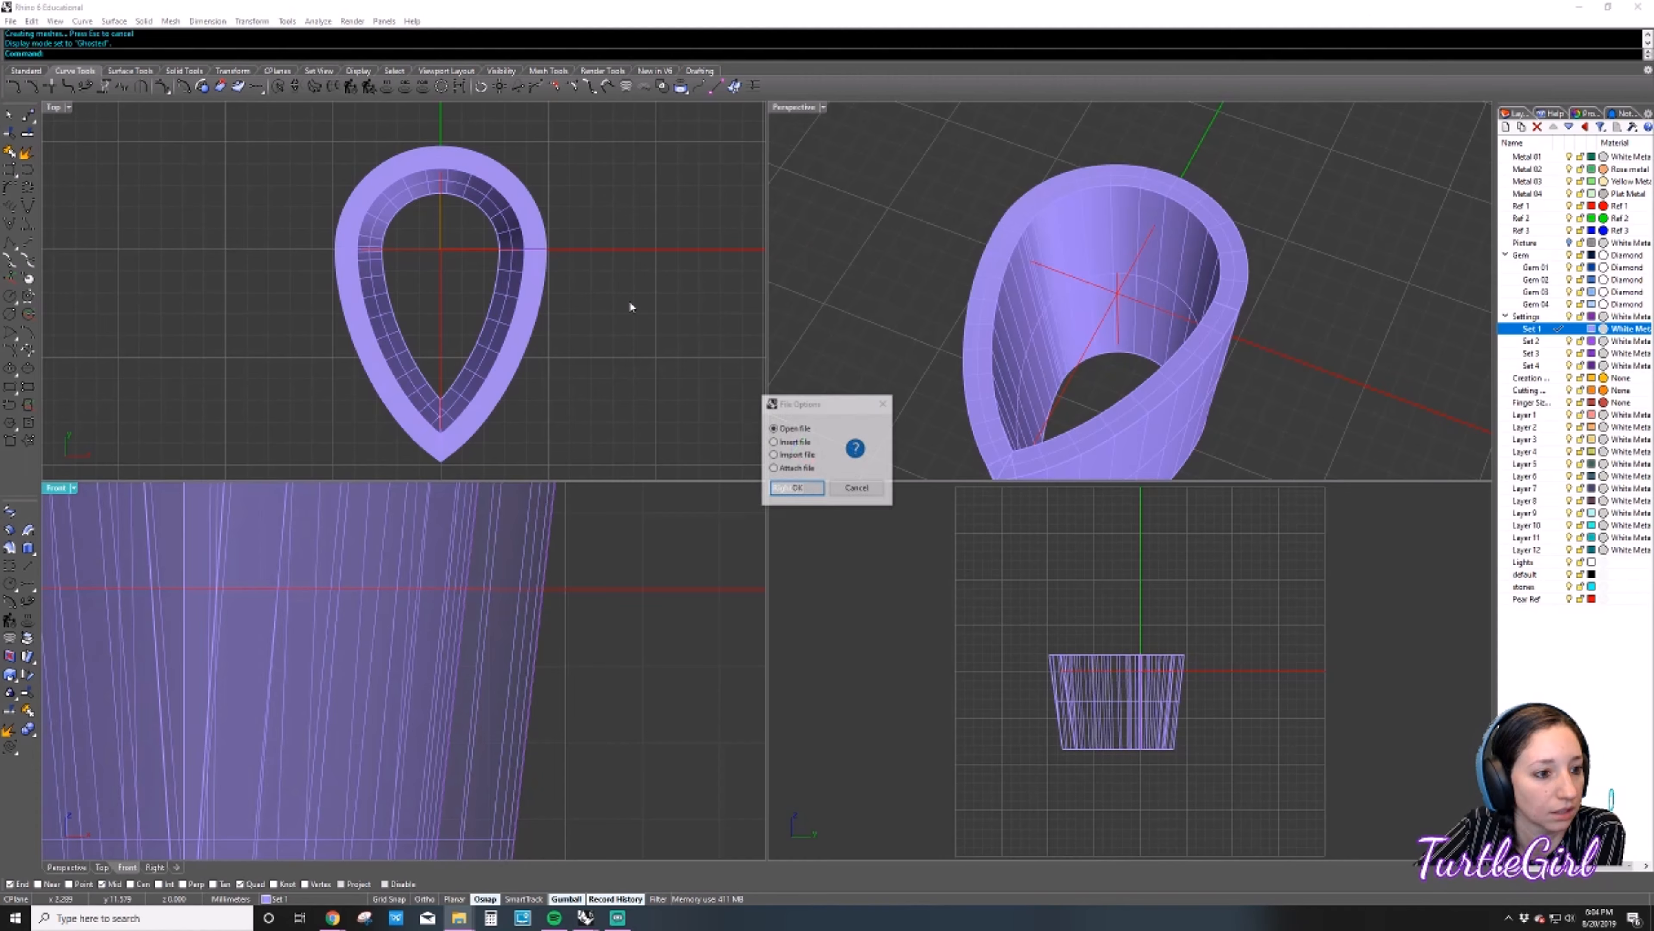
click(774, 454)
click(797, 488)
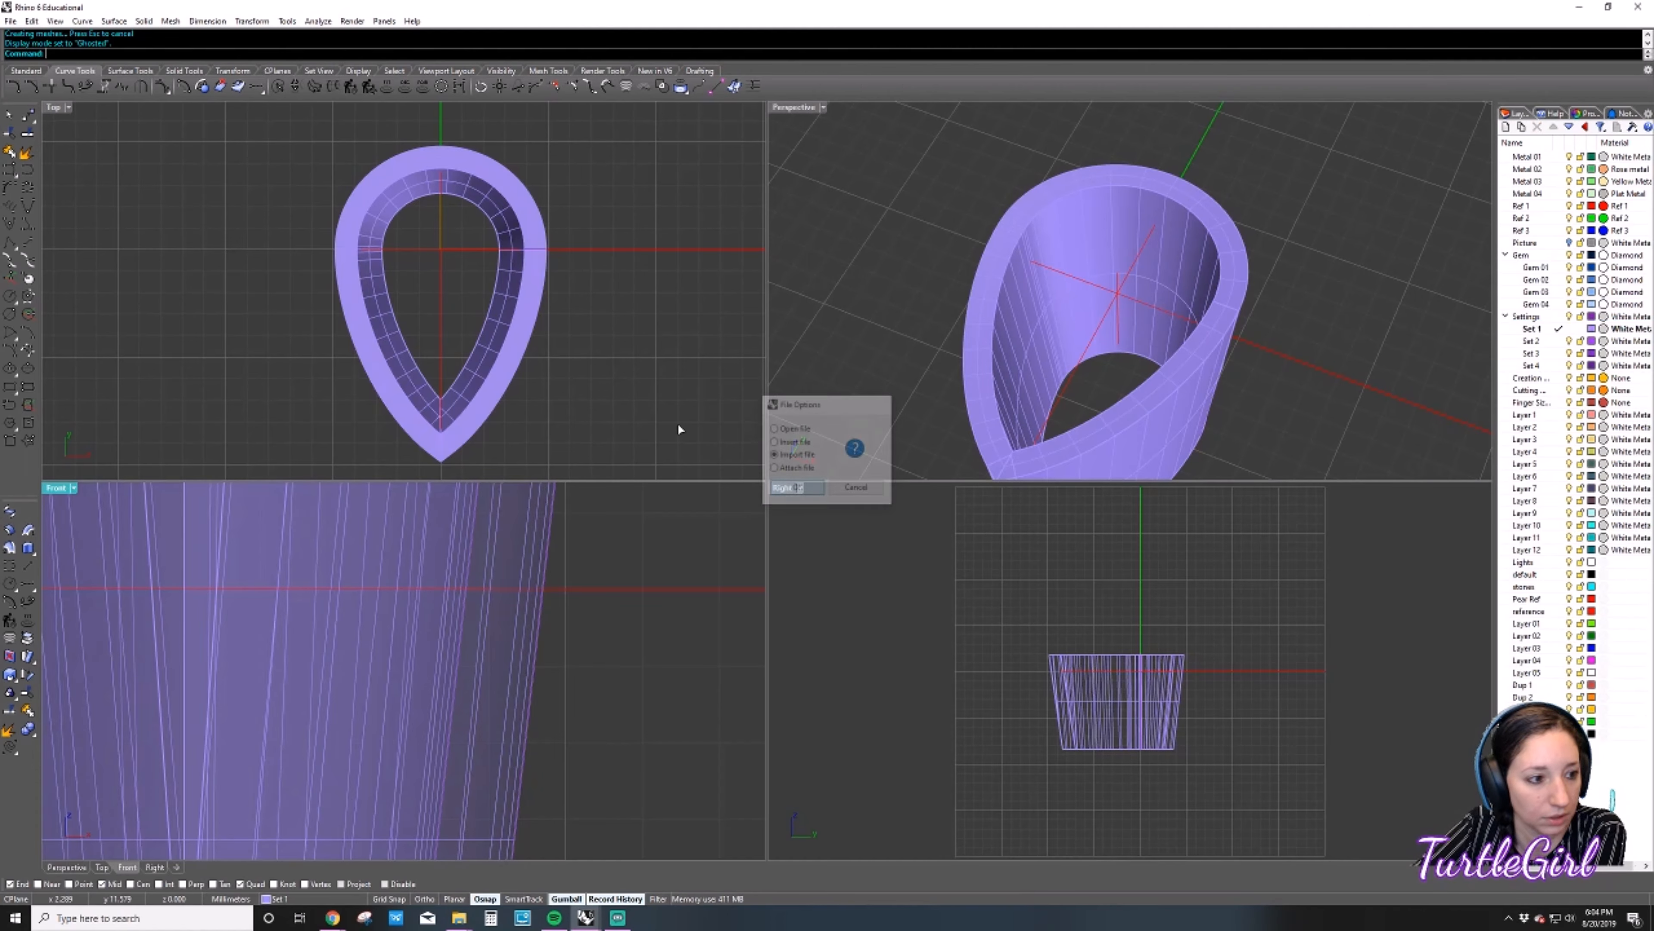
Scale the imported pear gem up uniformly in the Top view until its rounded end roughly fills the setting's opening.
scroll(496, 301, up, 5)
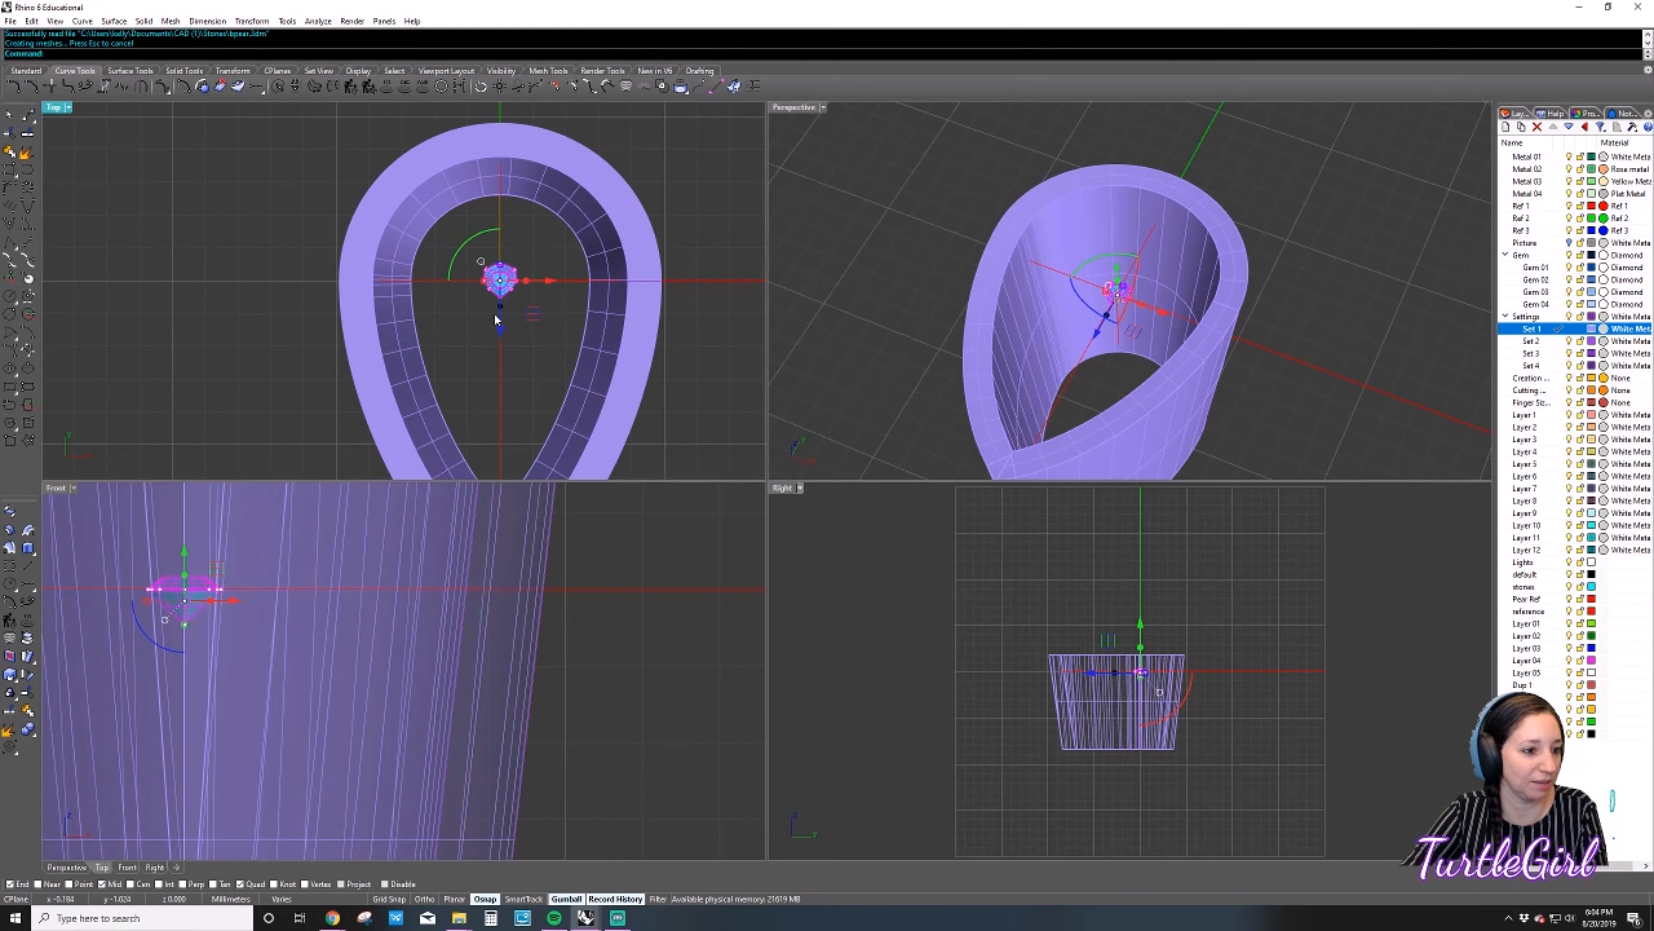
scroll(517, 322, down, 5)
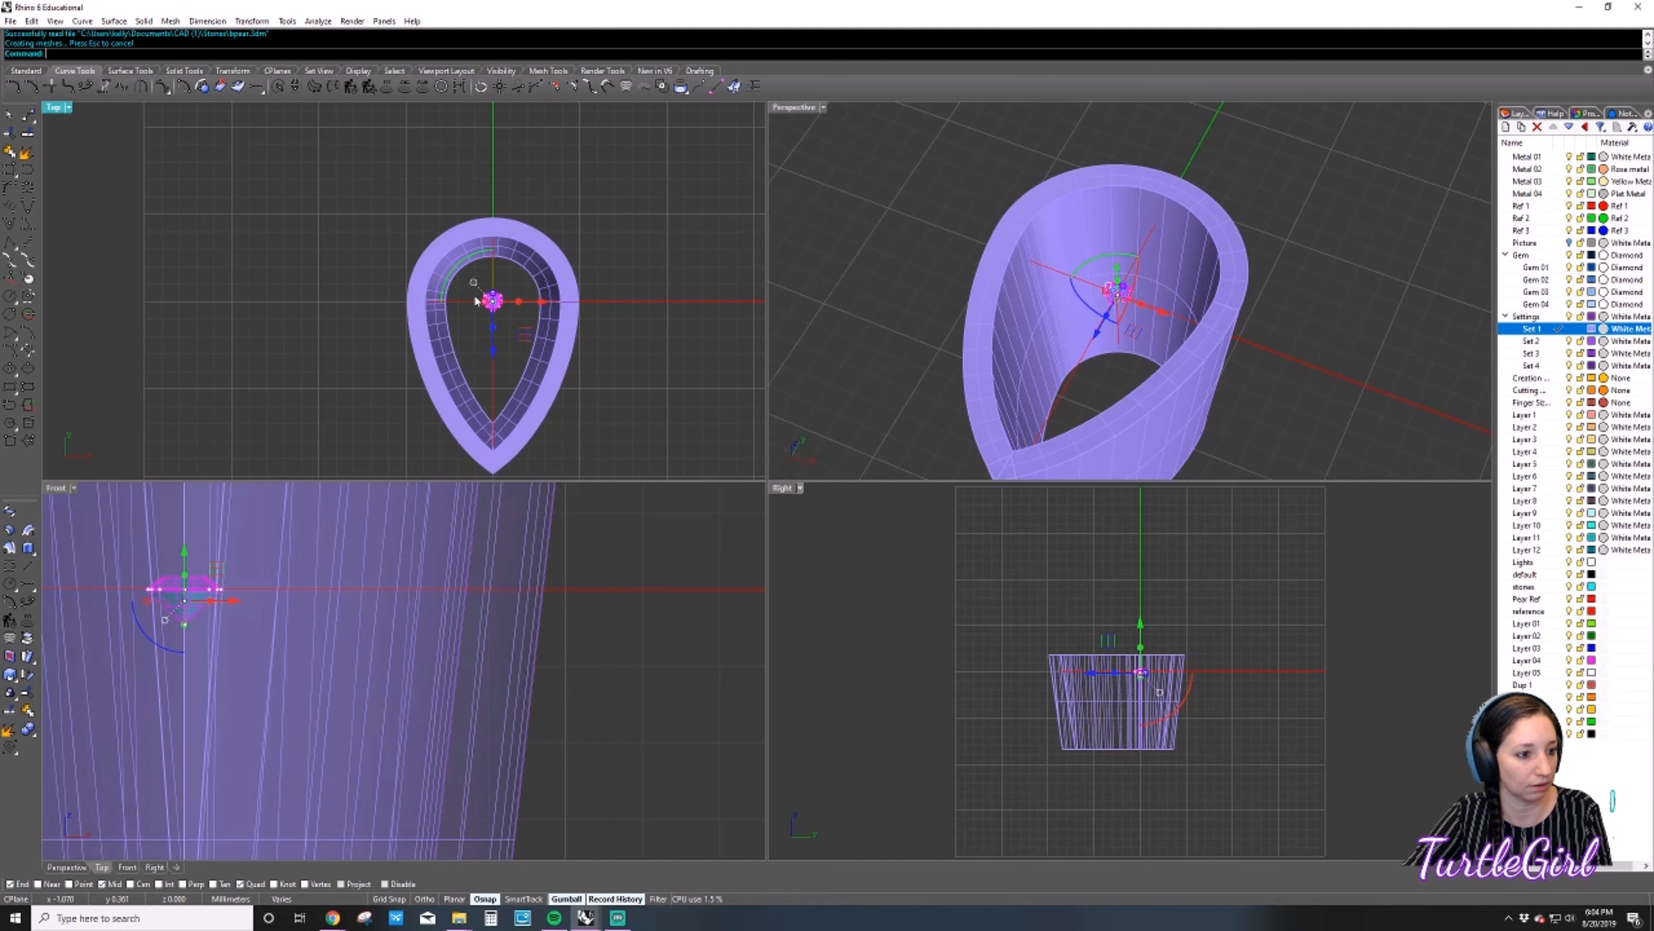
scroll(566, 270, up, 6)
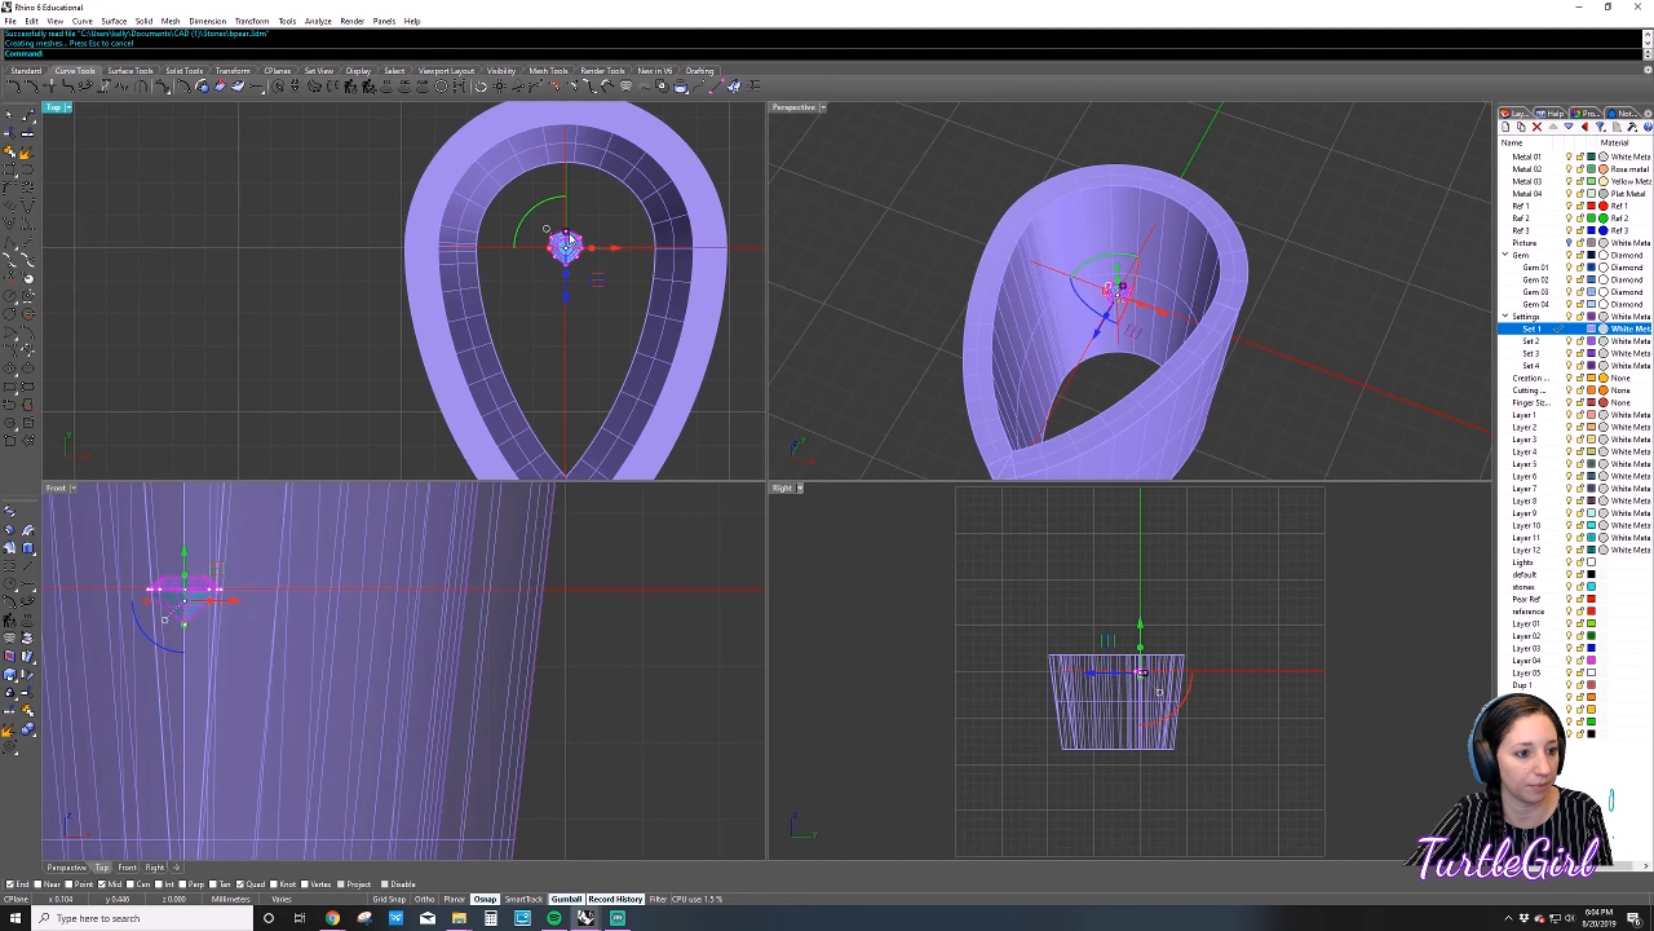
shift+drag(566, 231, 580, 127)
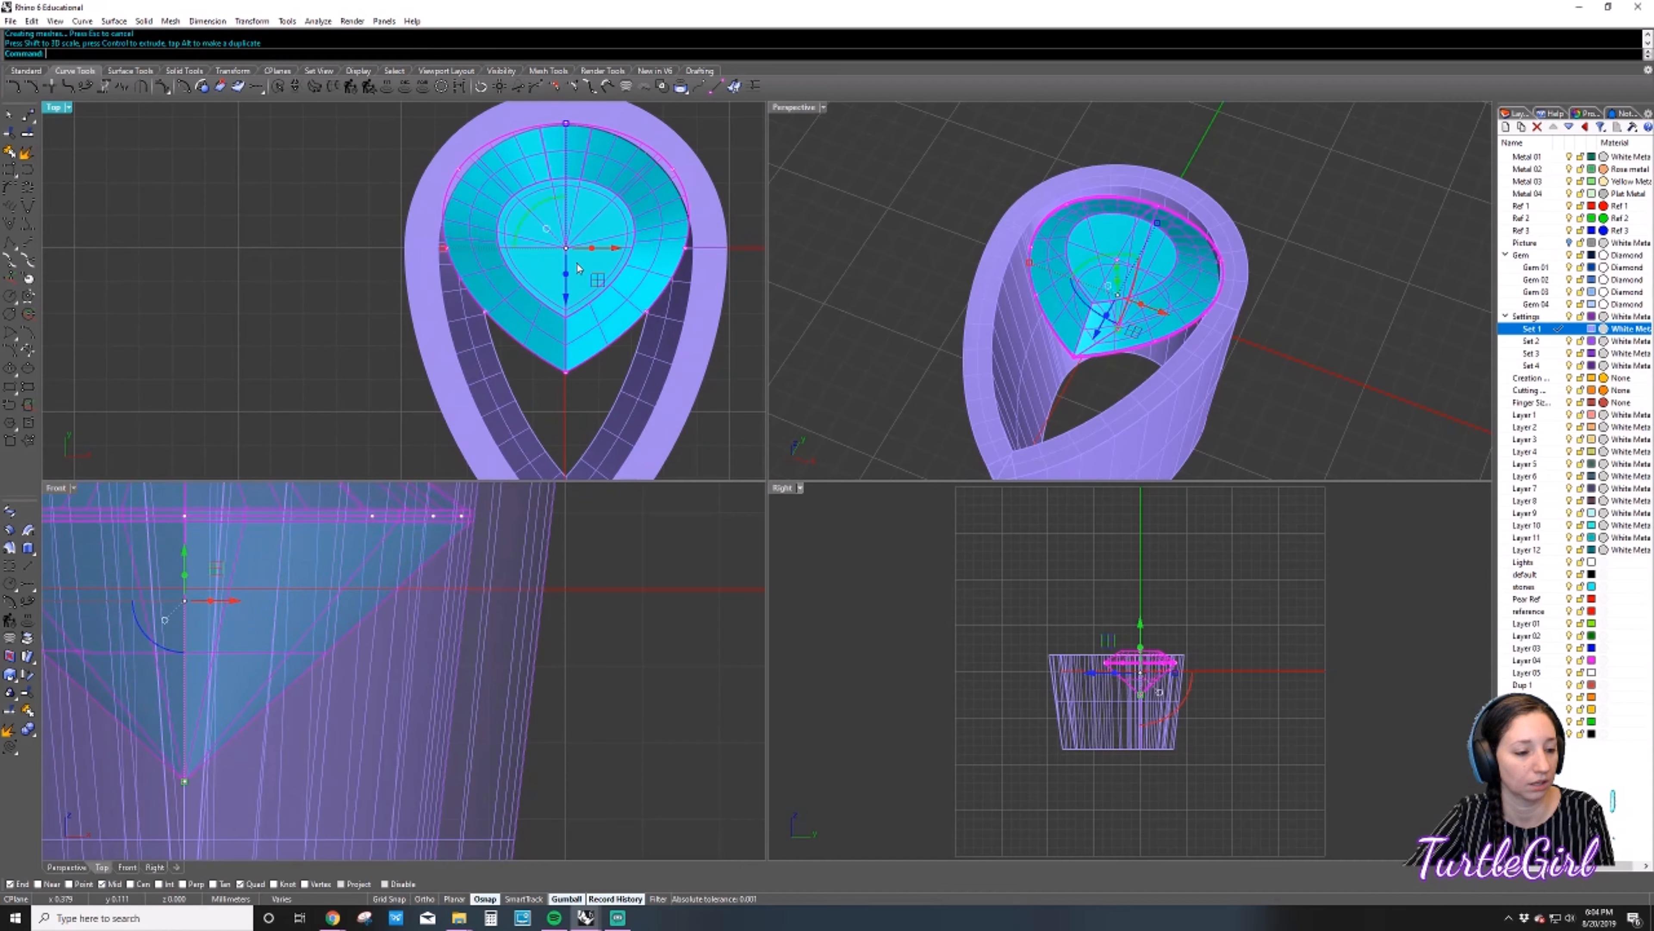
Stretch the pear gem lengthwise in the Top view and shift it toward the setting's tip so its outline fits the opening.
scroll(588, 321, down, 3)
right_drag(589, 320, 592, 308)
drag(585, 132, 585, 109)
scroll(604, 236, down, 3)
mouse_move(588, 199)
mouse_down()
mouse_move(589, 153)
mouse_move(589, 172)
mouse_up()
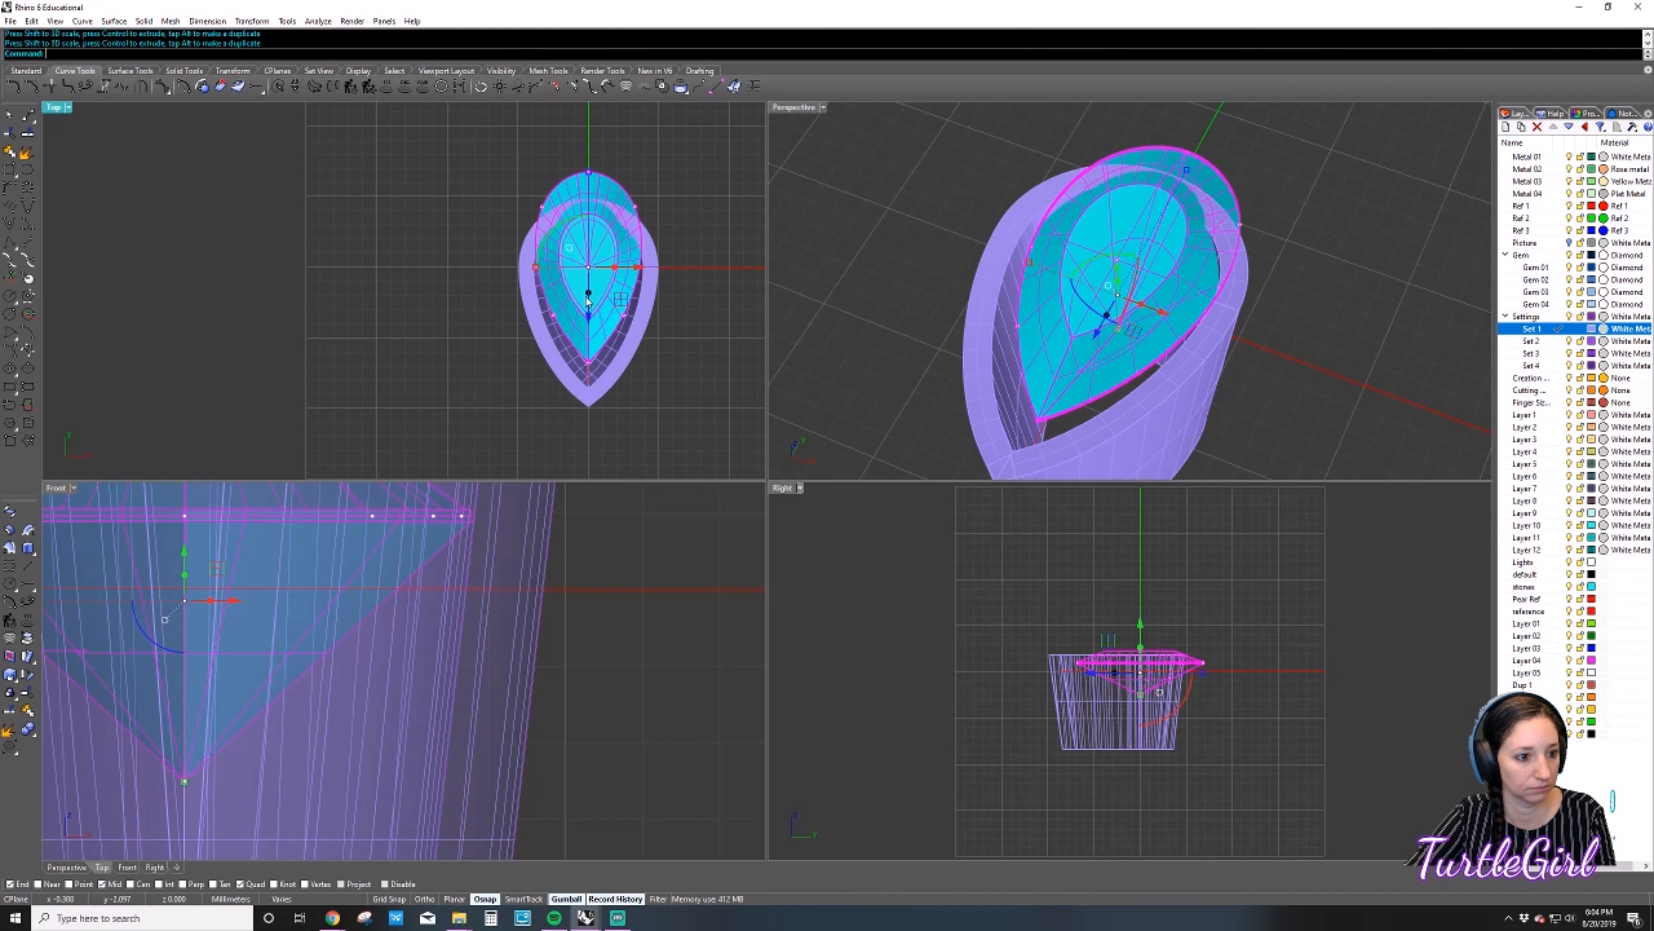
drag(621, 300, 589, 350)
key(ctrl+z)
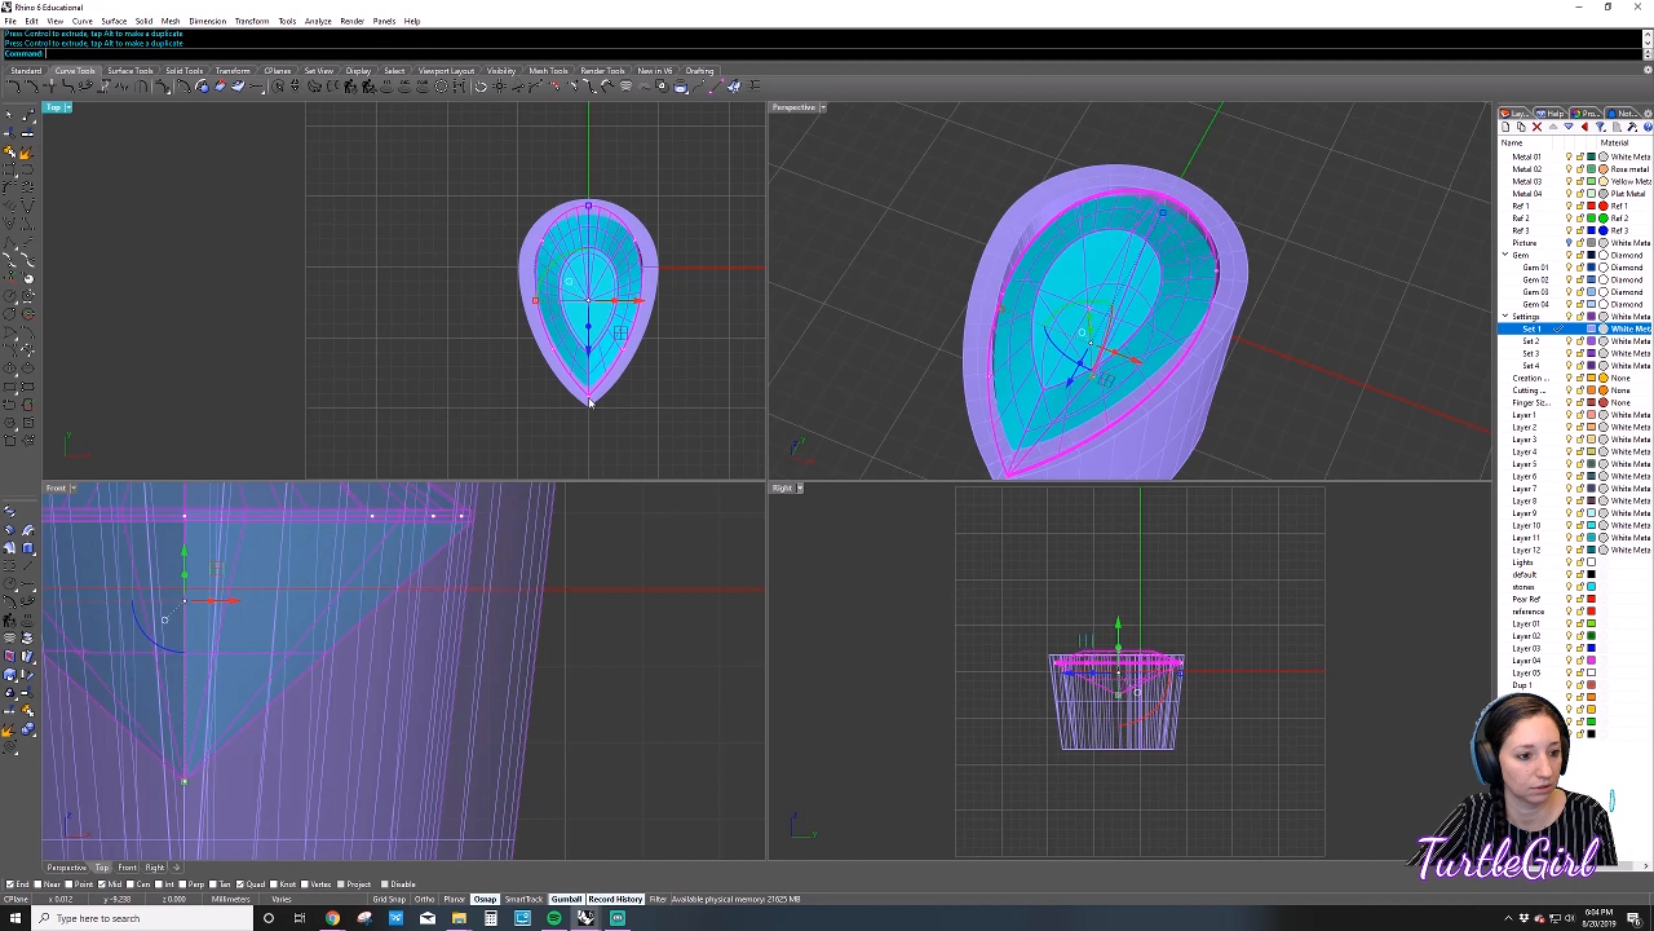
drag(589, 206, 593, 212)
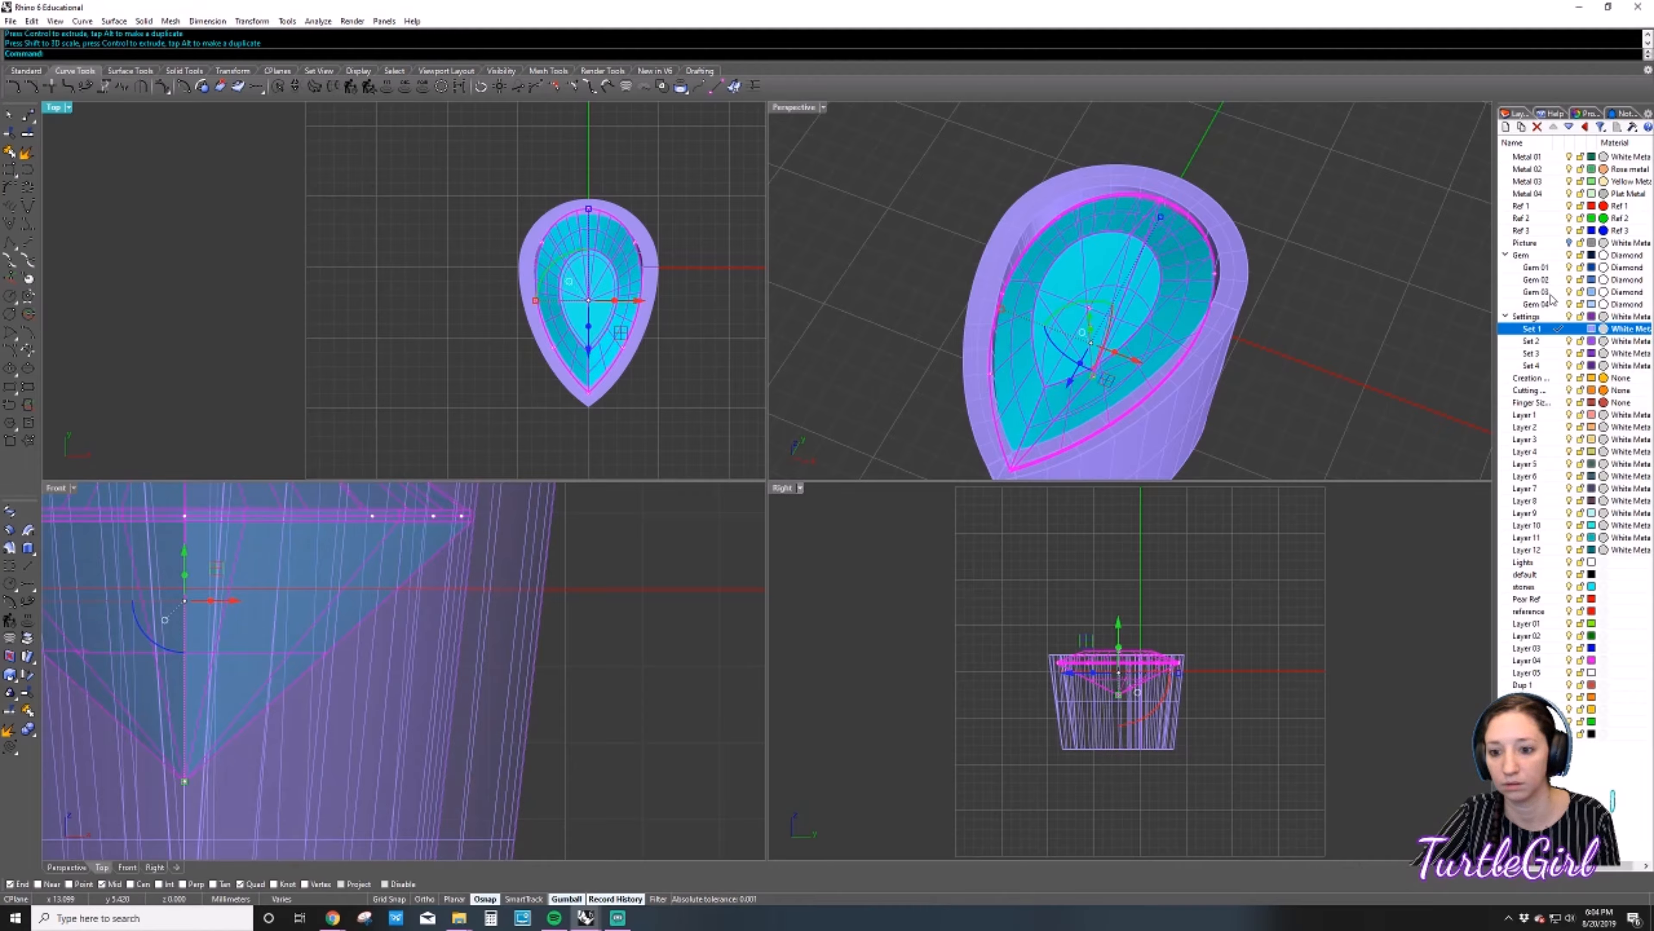
Make Set 2 the current layer and hide the Set 1 layer containing the setting.
click(1571, 340)
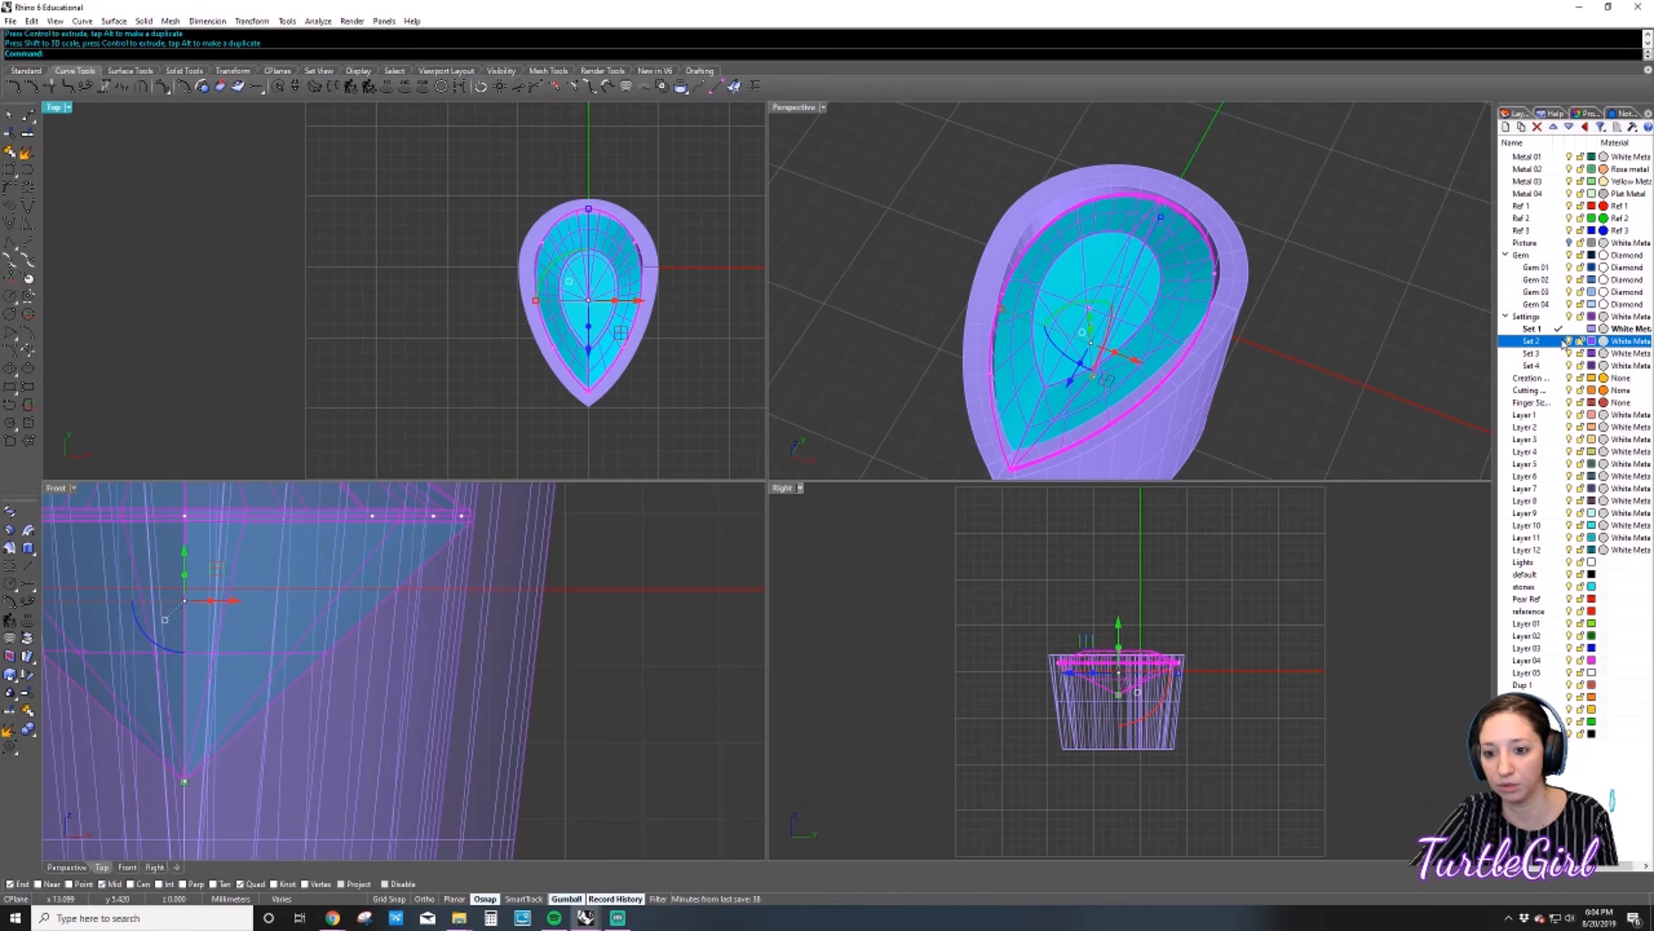
click(1559, 341)
click(1570, 328)
Widen the gem slightly in the Top view to match the sides of the red pear outline.
scroll(566, 308, up, 3)
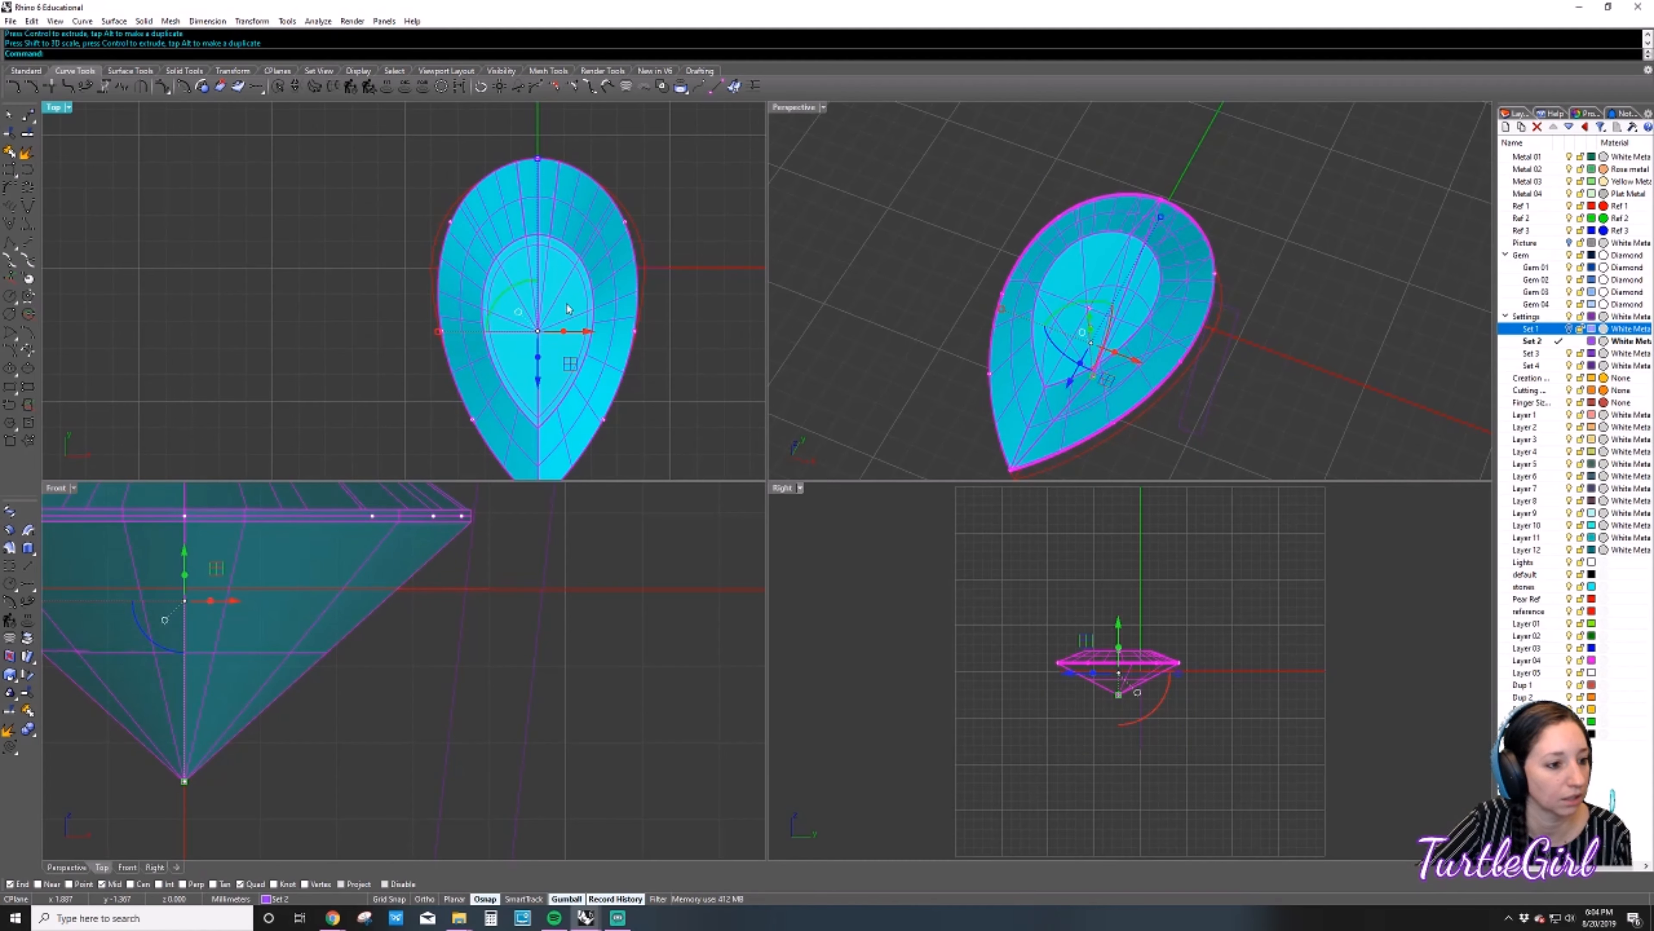
mouse_move(514, 372)
right_down()
mouse_move(523, 302)
mouse_move(510, 348)
right_up()
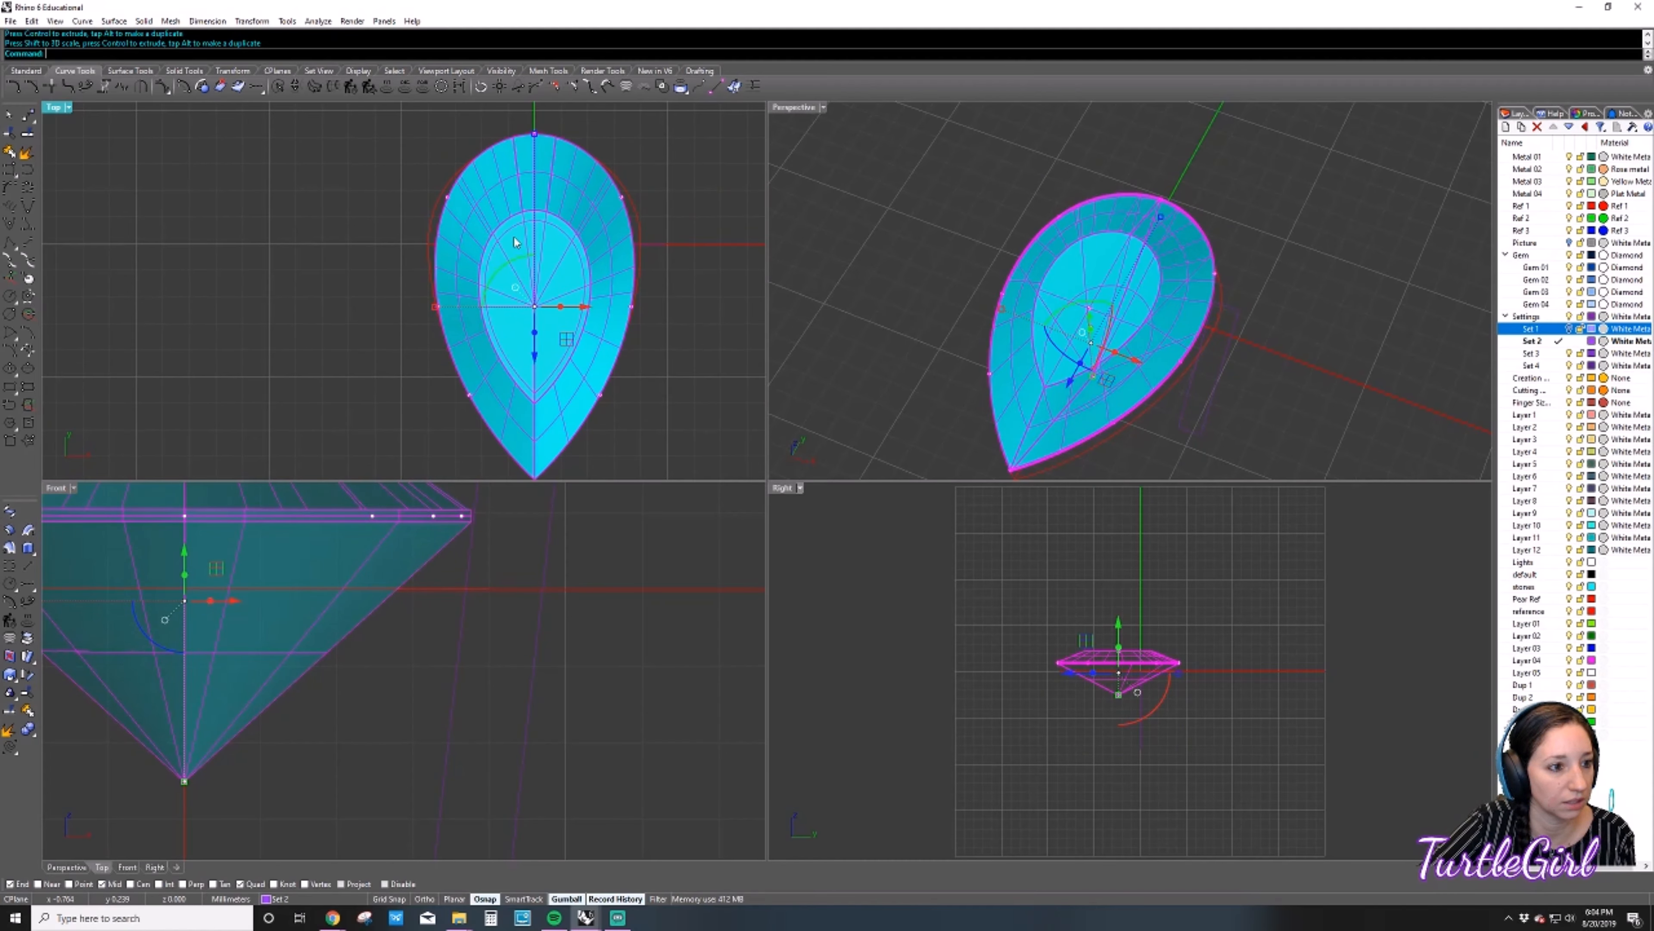
drag(436, 307, 432, 307)
drag(431, 309, 429, 307)
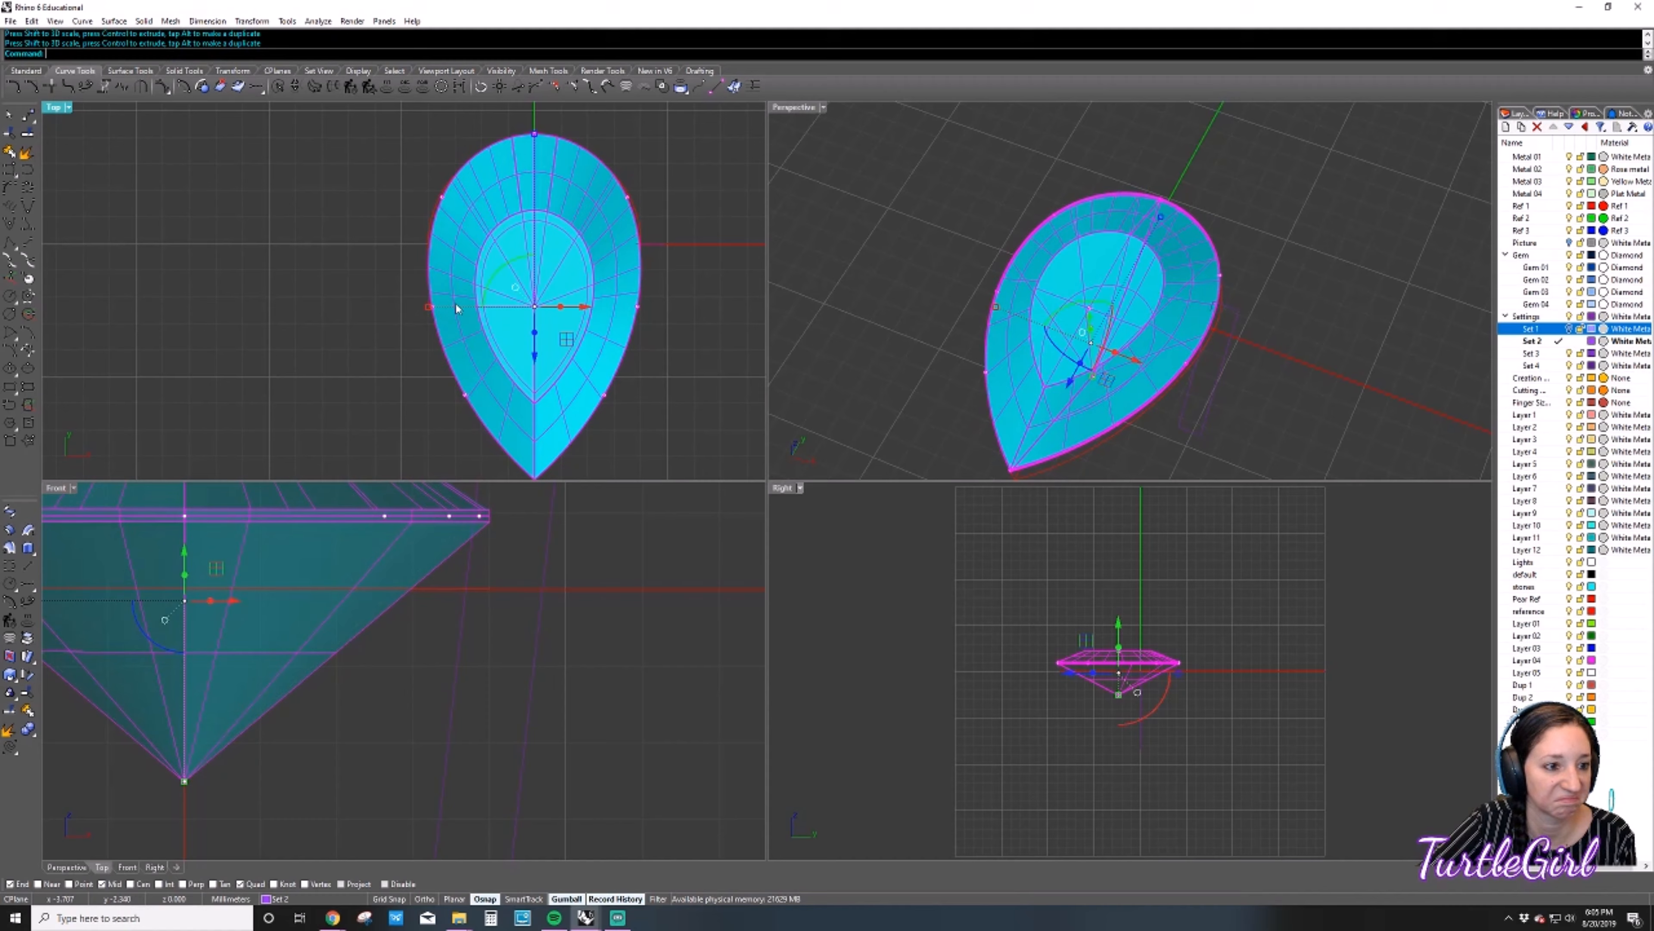
Show the Set 1 layer again and examine how the gem's edge sits inside the setting's wall.
click(1570, 328)
click(835, 264)
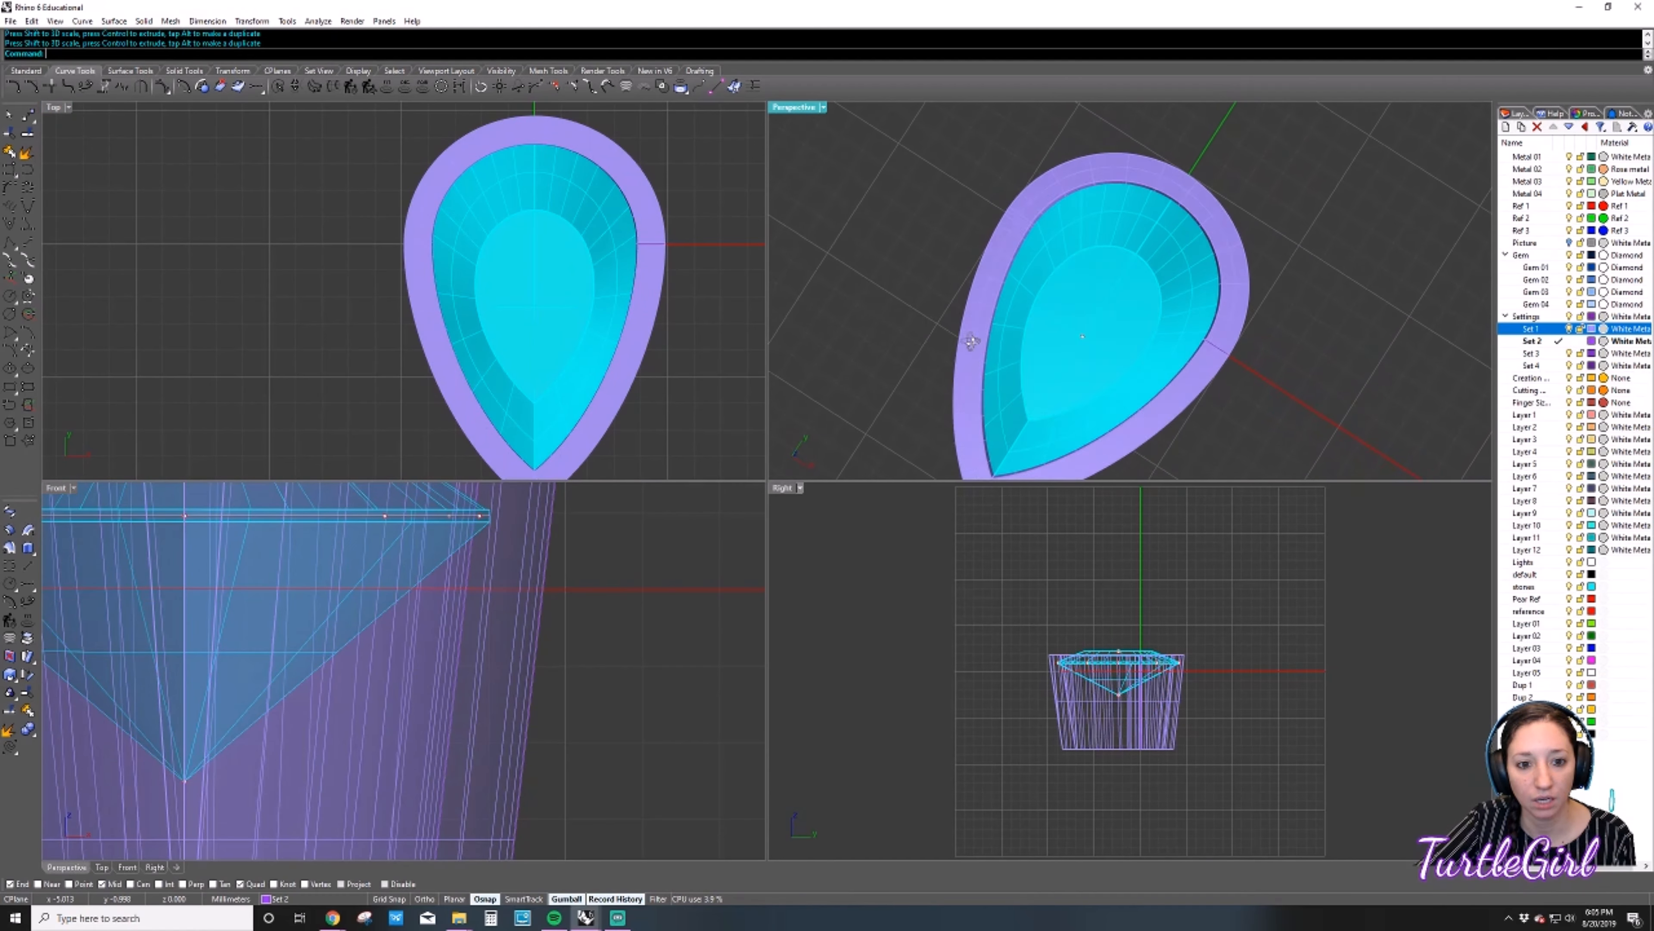
right_drag(971, 340, 990, 315)
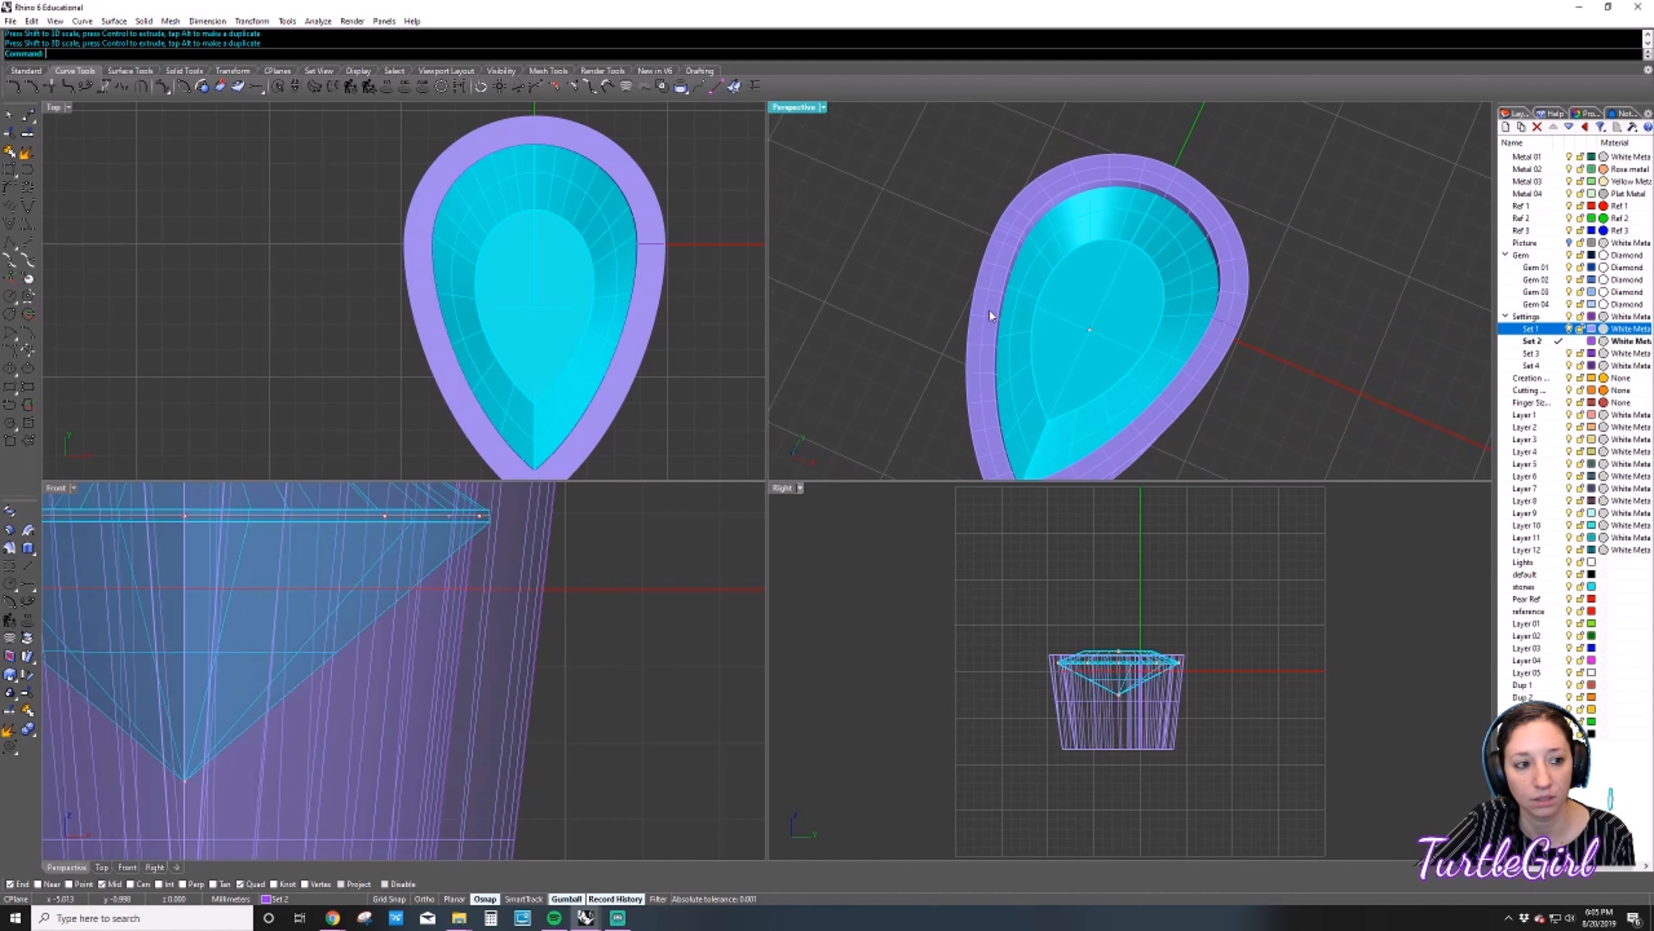
click(651, 218)
click(889, 235)
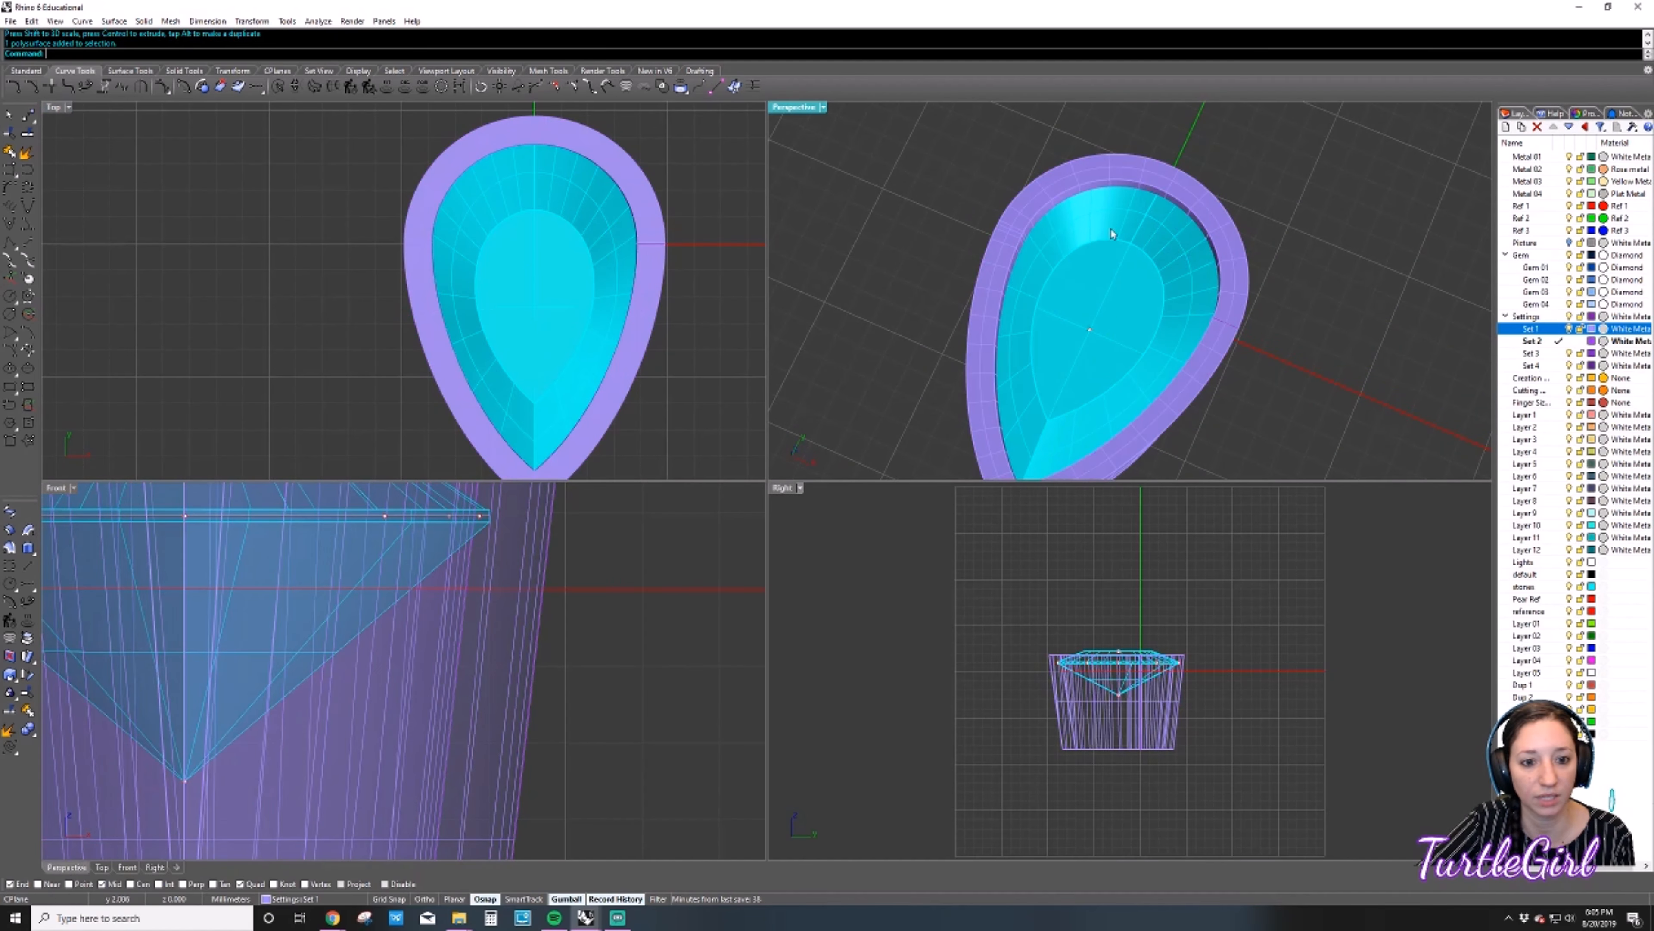
Hide Set 1 and refit the pear outline curve below the gem with FitCrv at a tolerance of 0.001.
click(1569, 329)
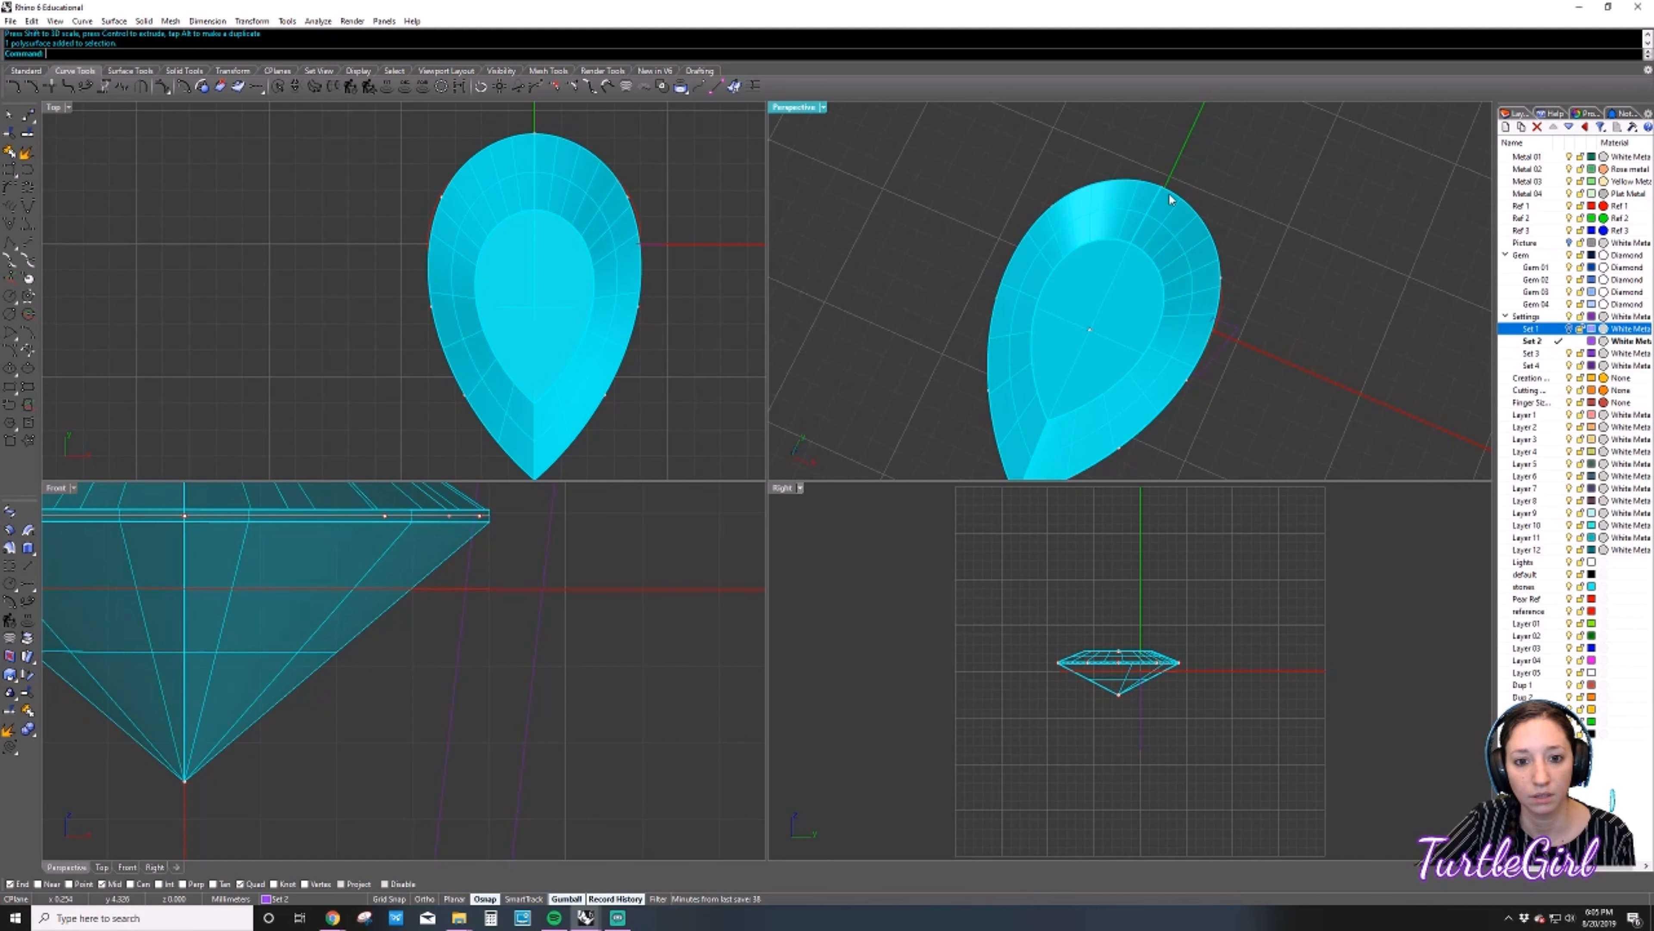
right_drag(1171, 199, 1212, 265)
click(1216, 331)
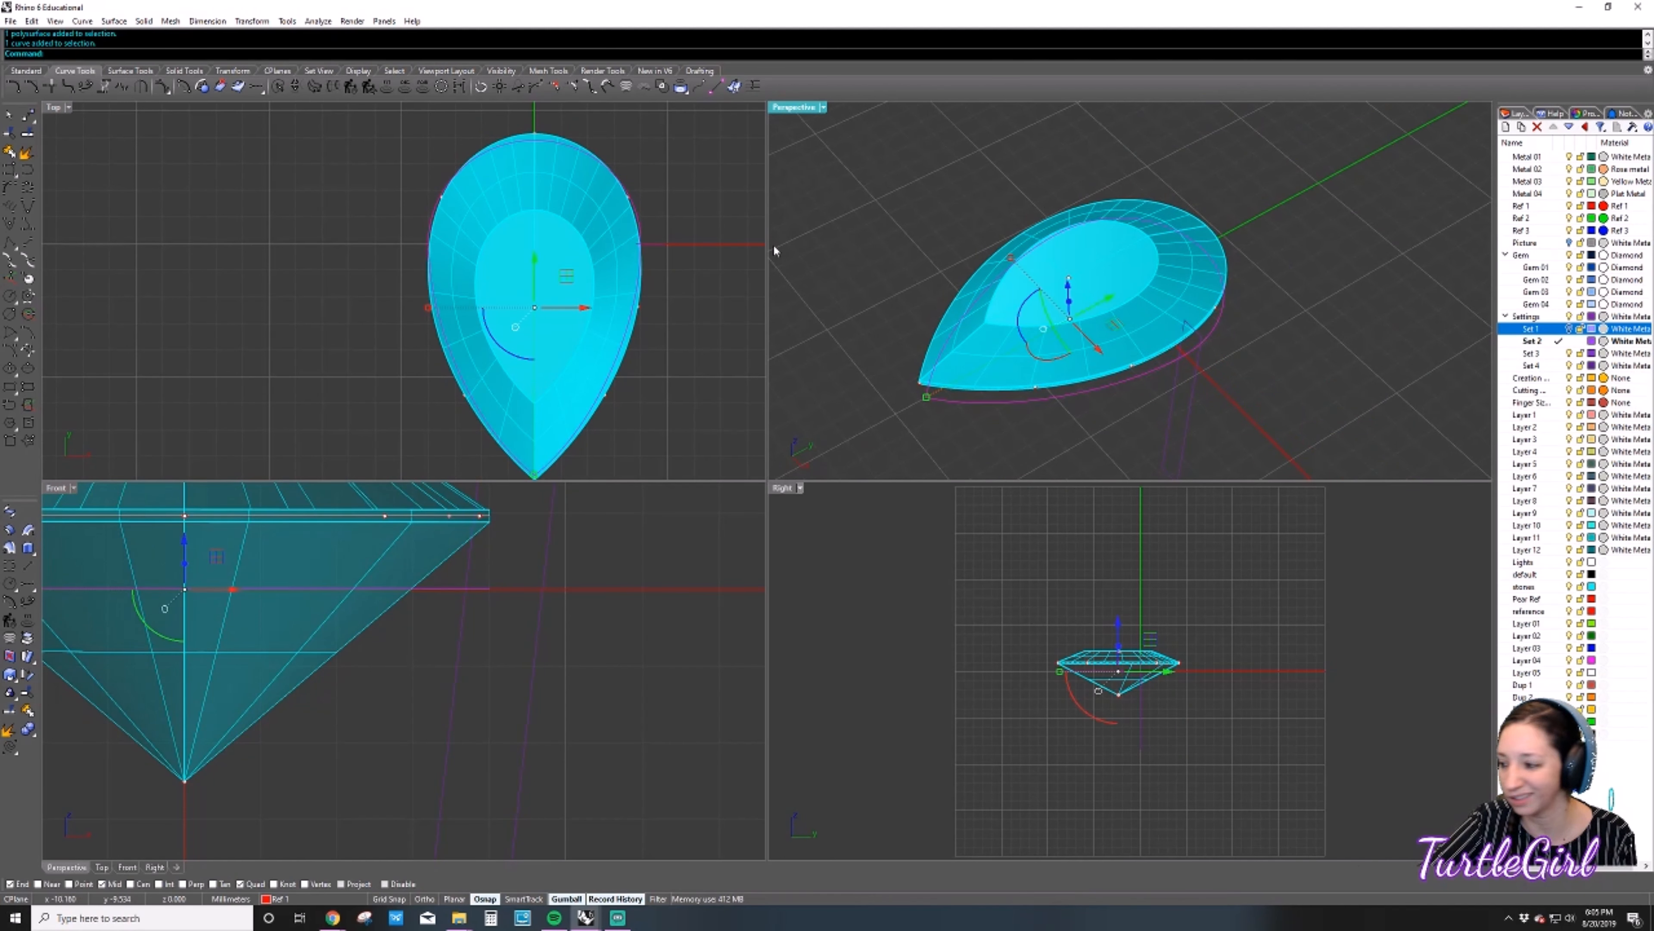
right_click(709, 217)
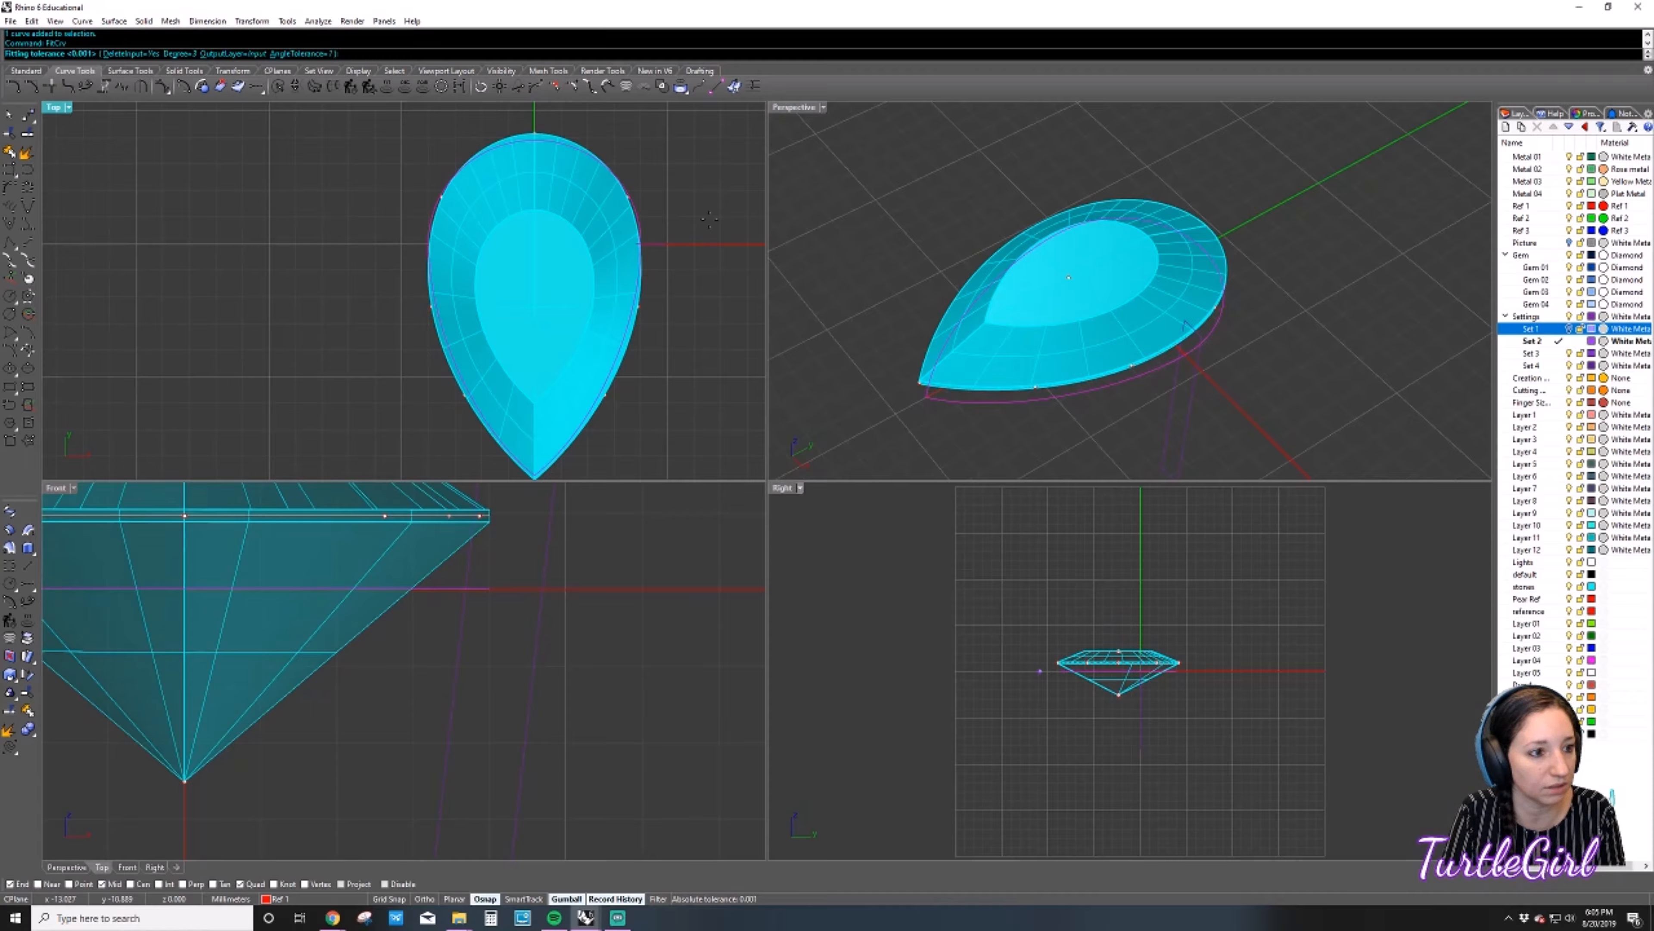
right_click(709, 219)
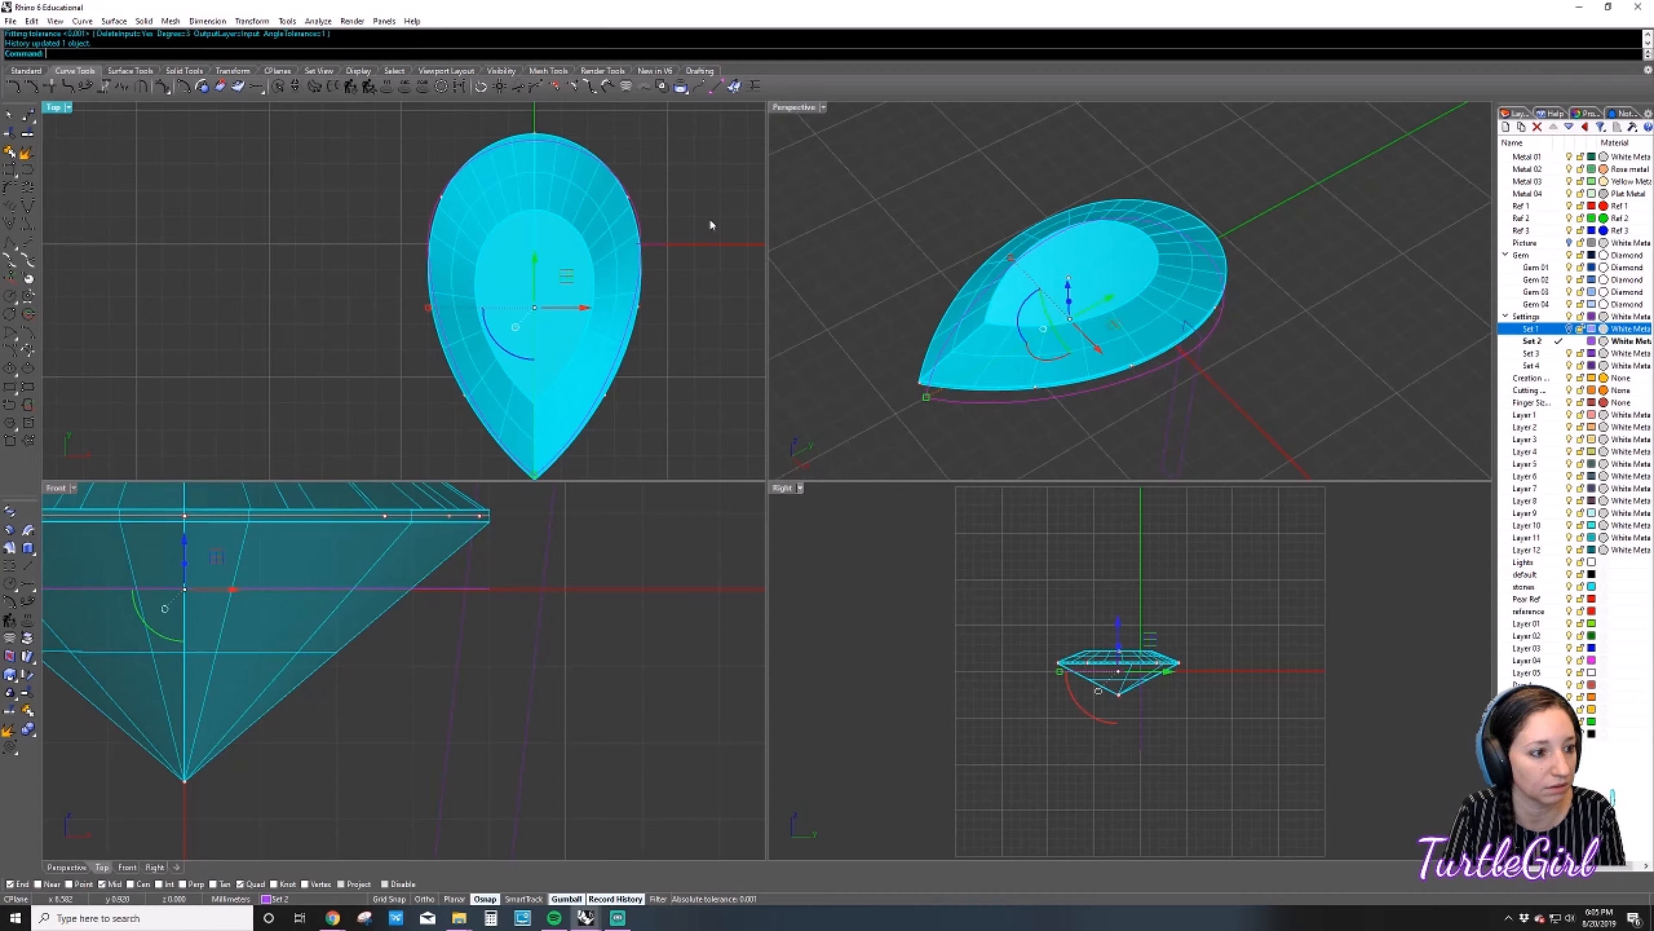
click(1570, 329)
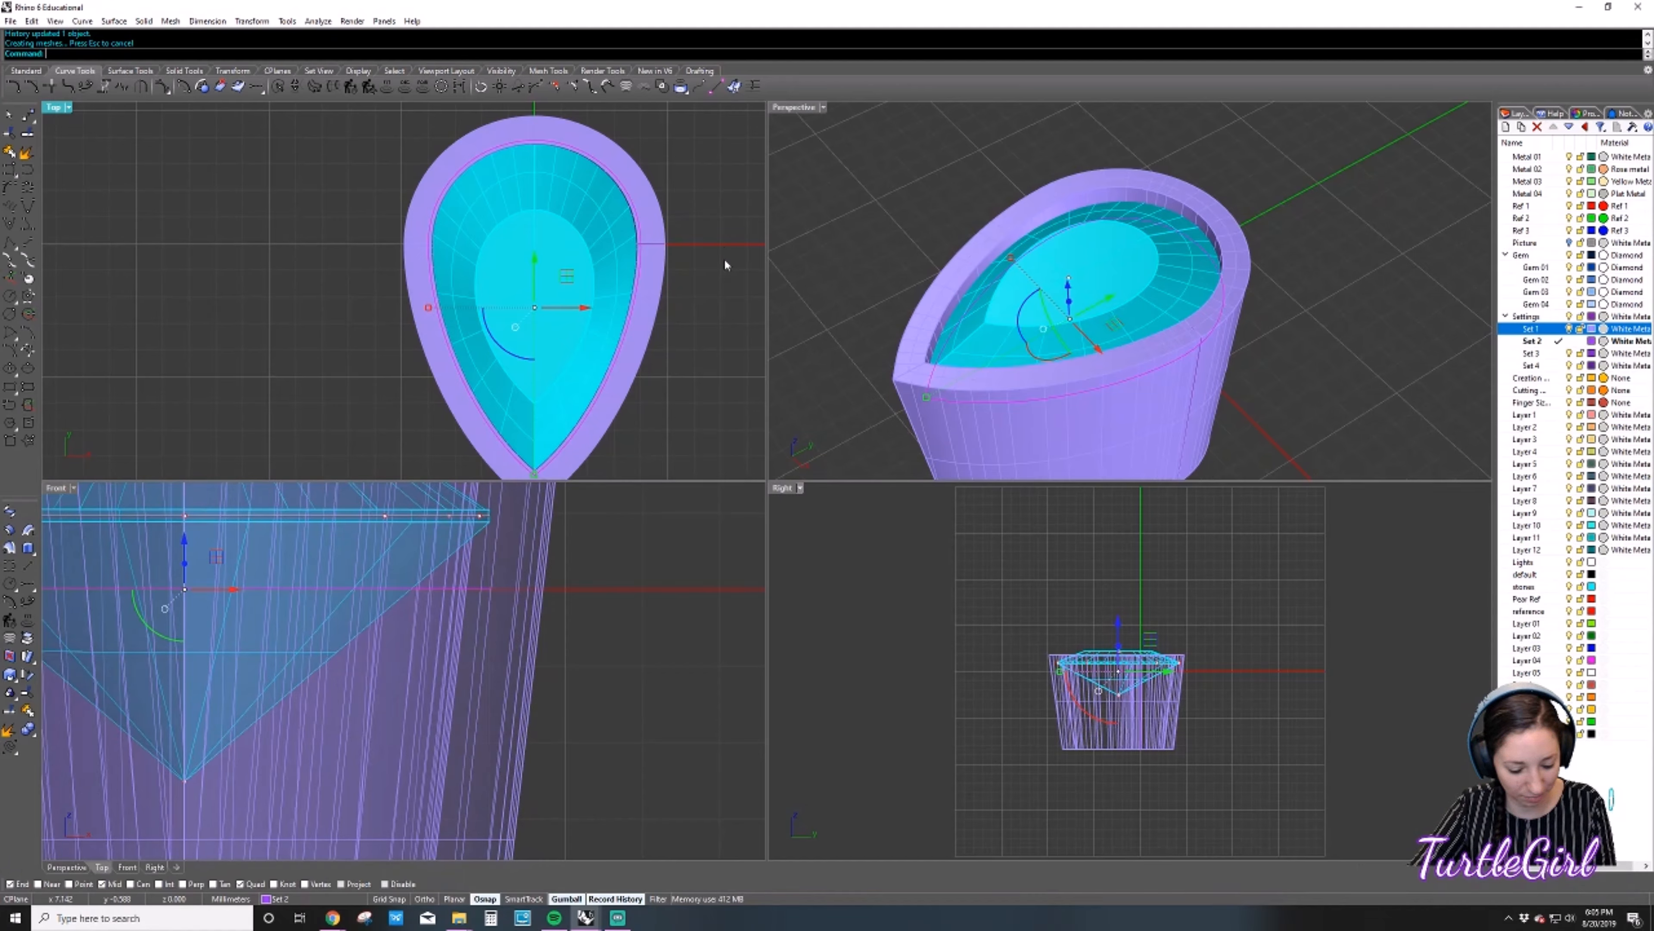
key(ctrl+z)
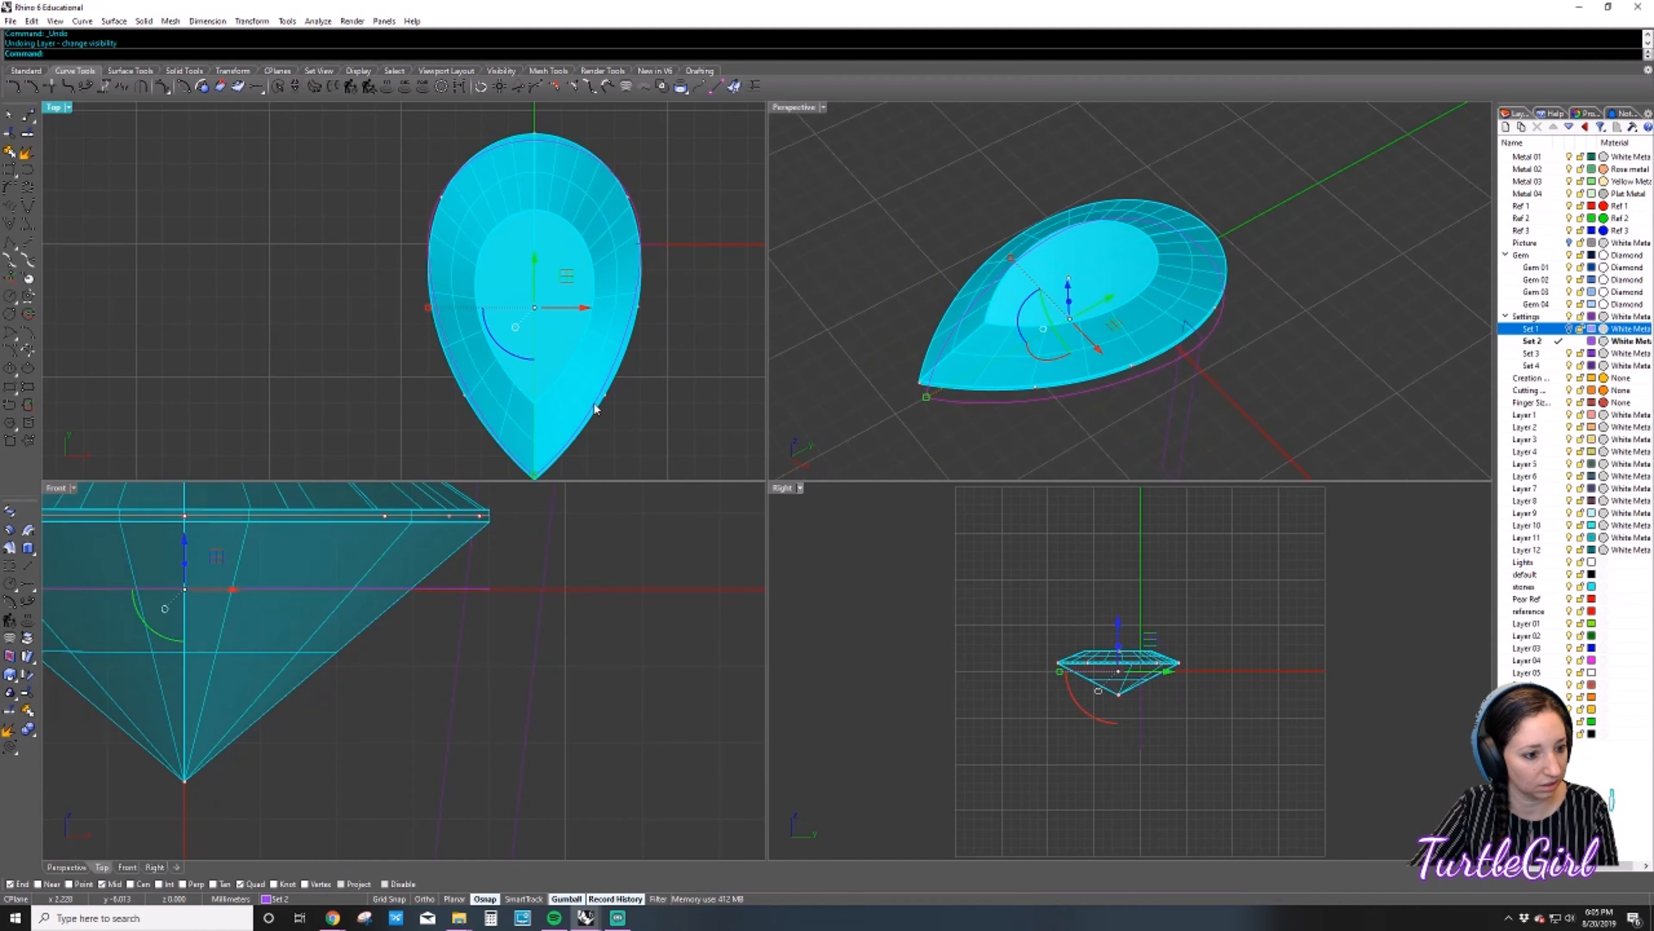
Select the pear outline curve, show the Picture layer and hide the stones layer to expose the reference curves.
key(ctrl+a)
click(956, 408)
click(950, 400)
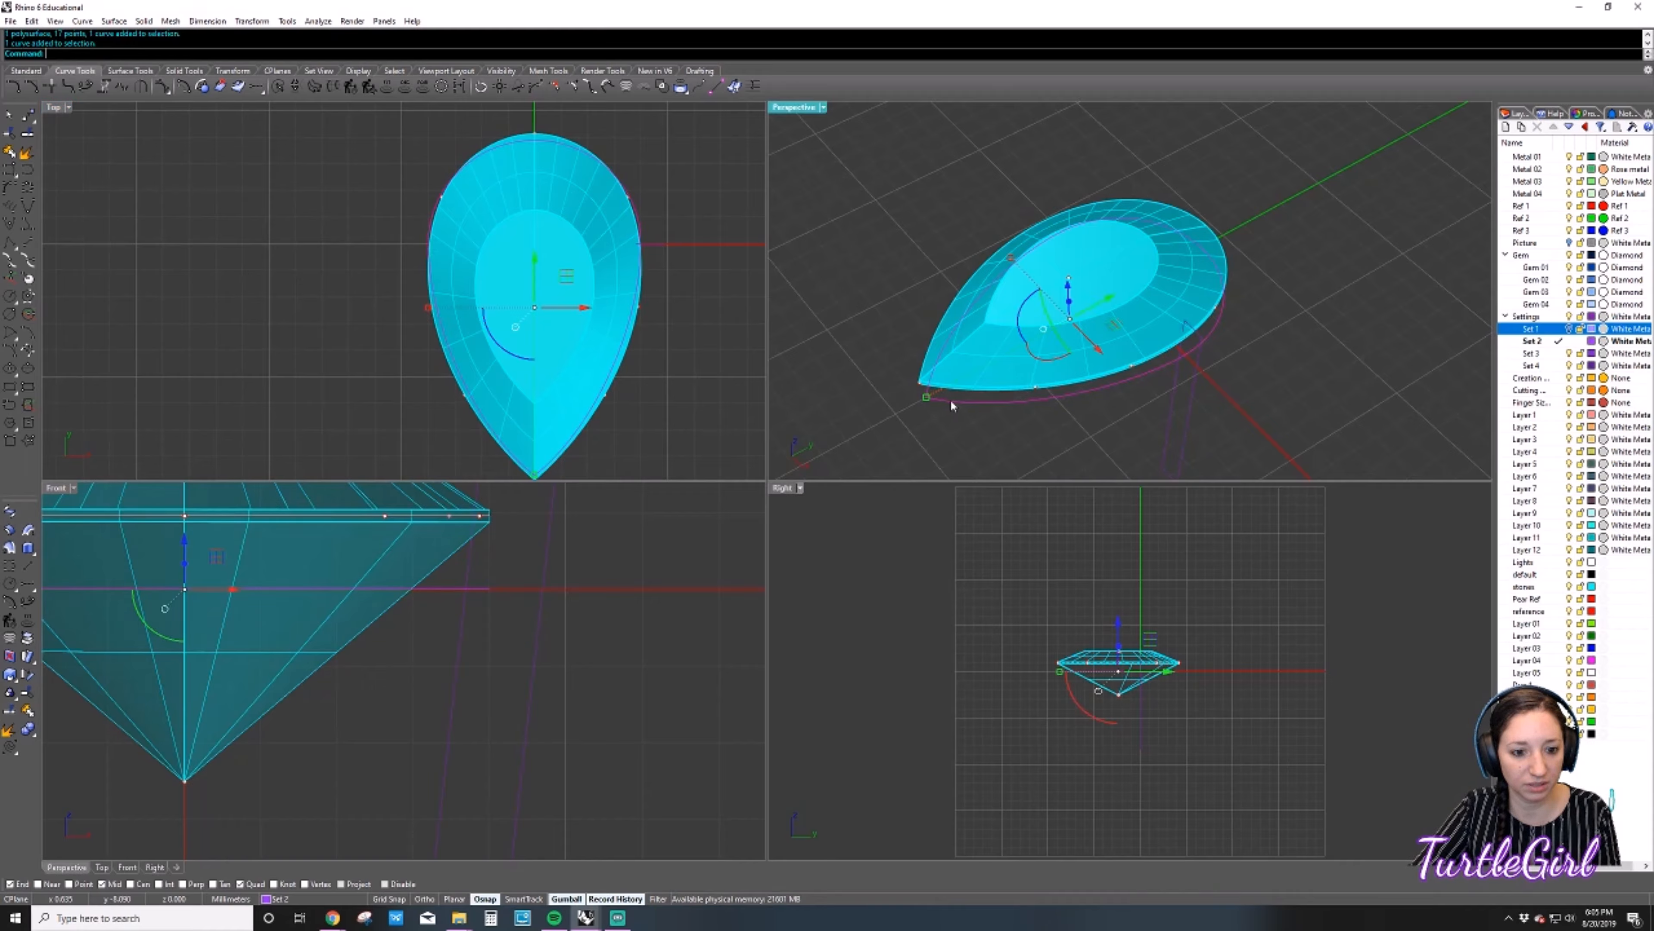
click(1569, 243)
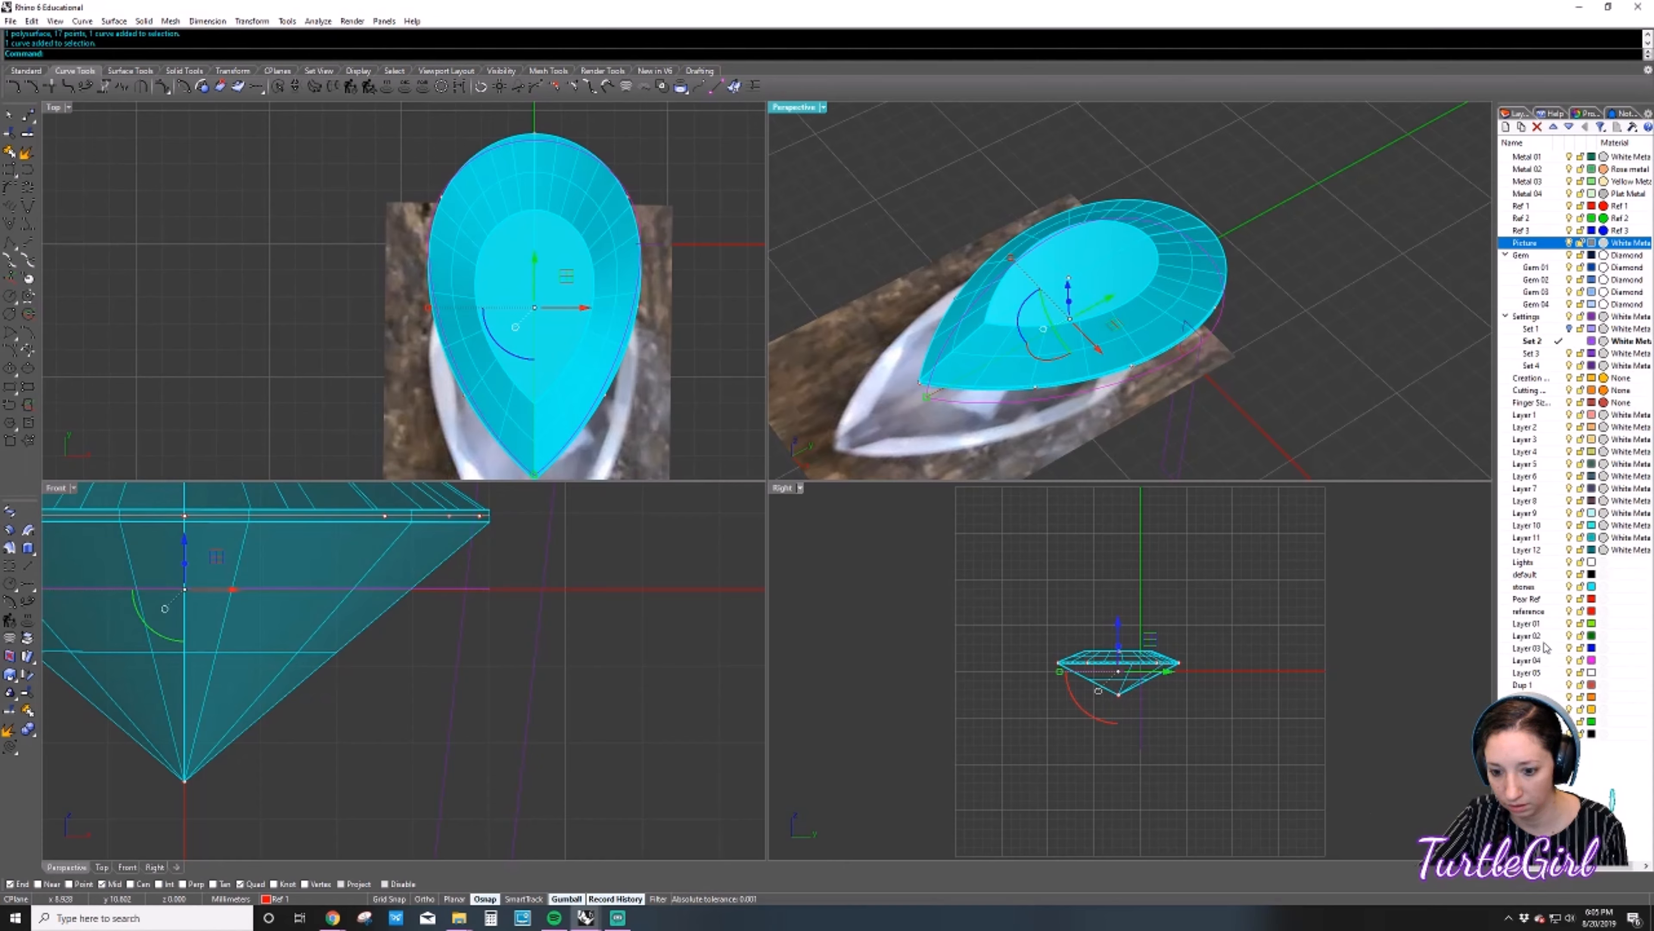
click(1611, 771)
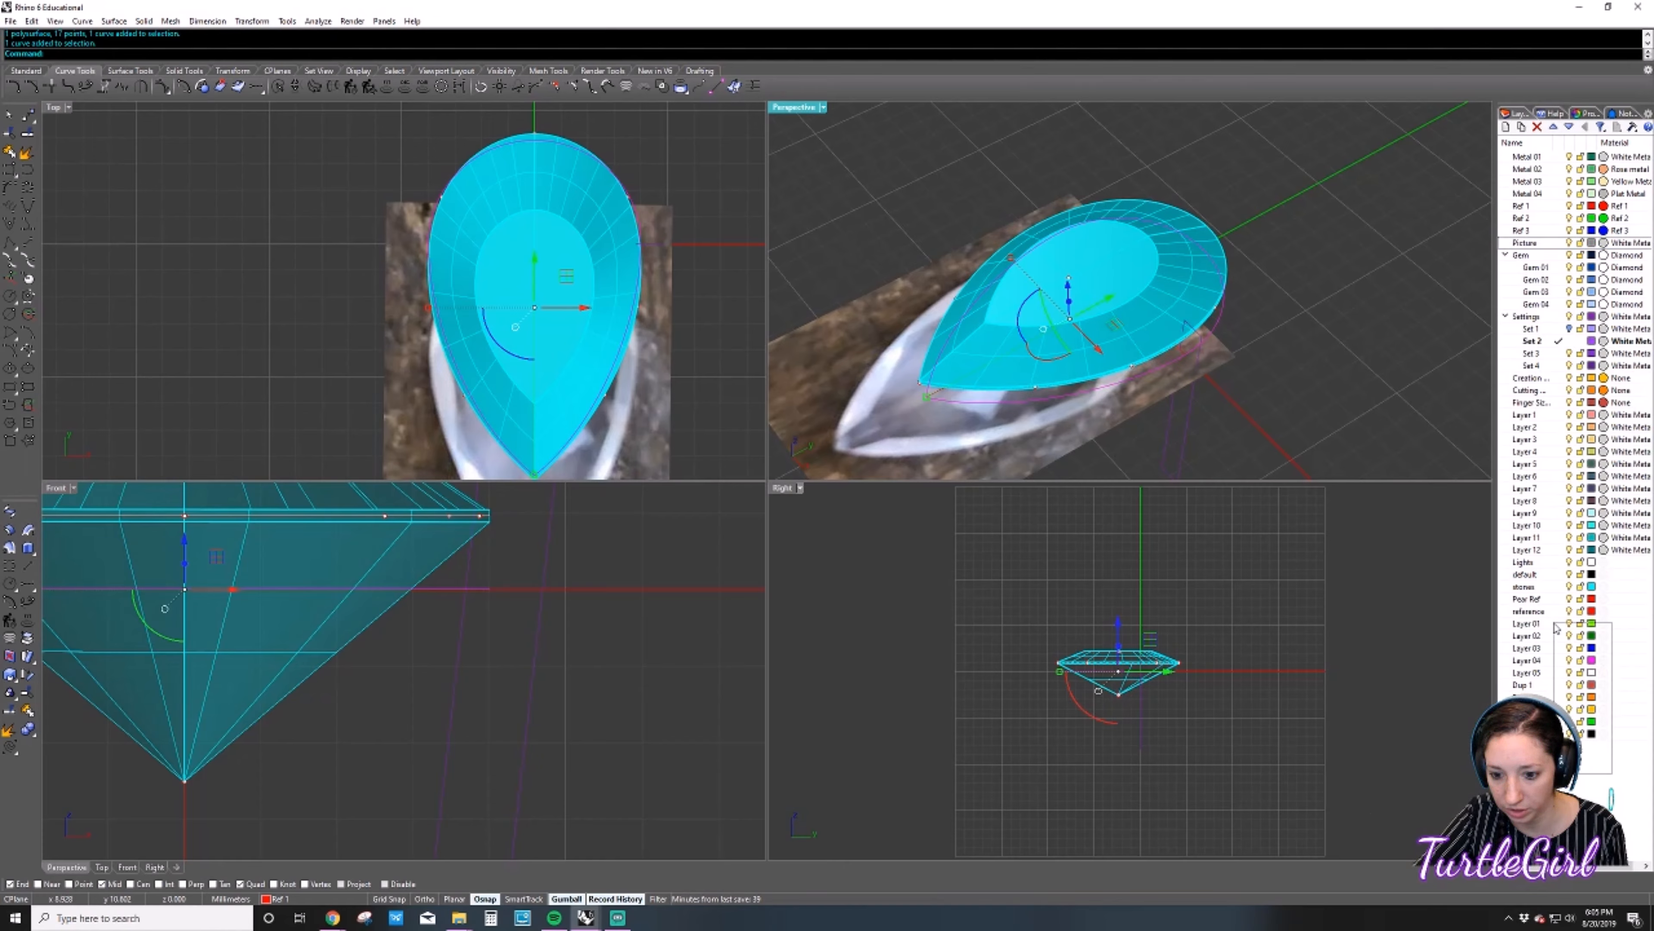
click(1554, 601)
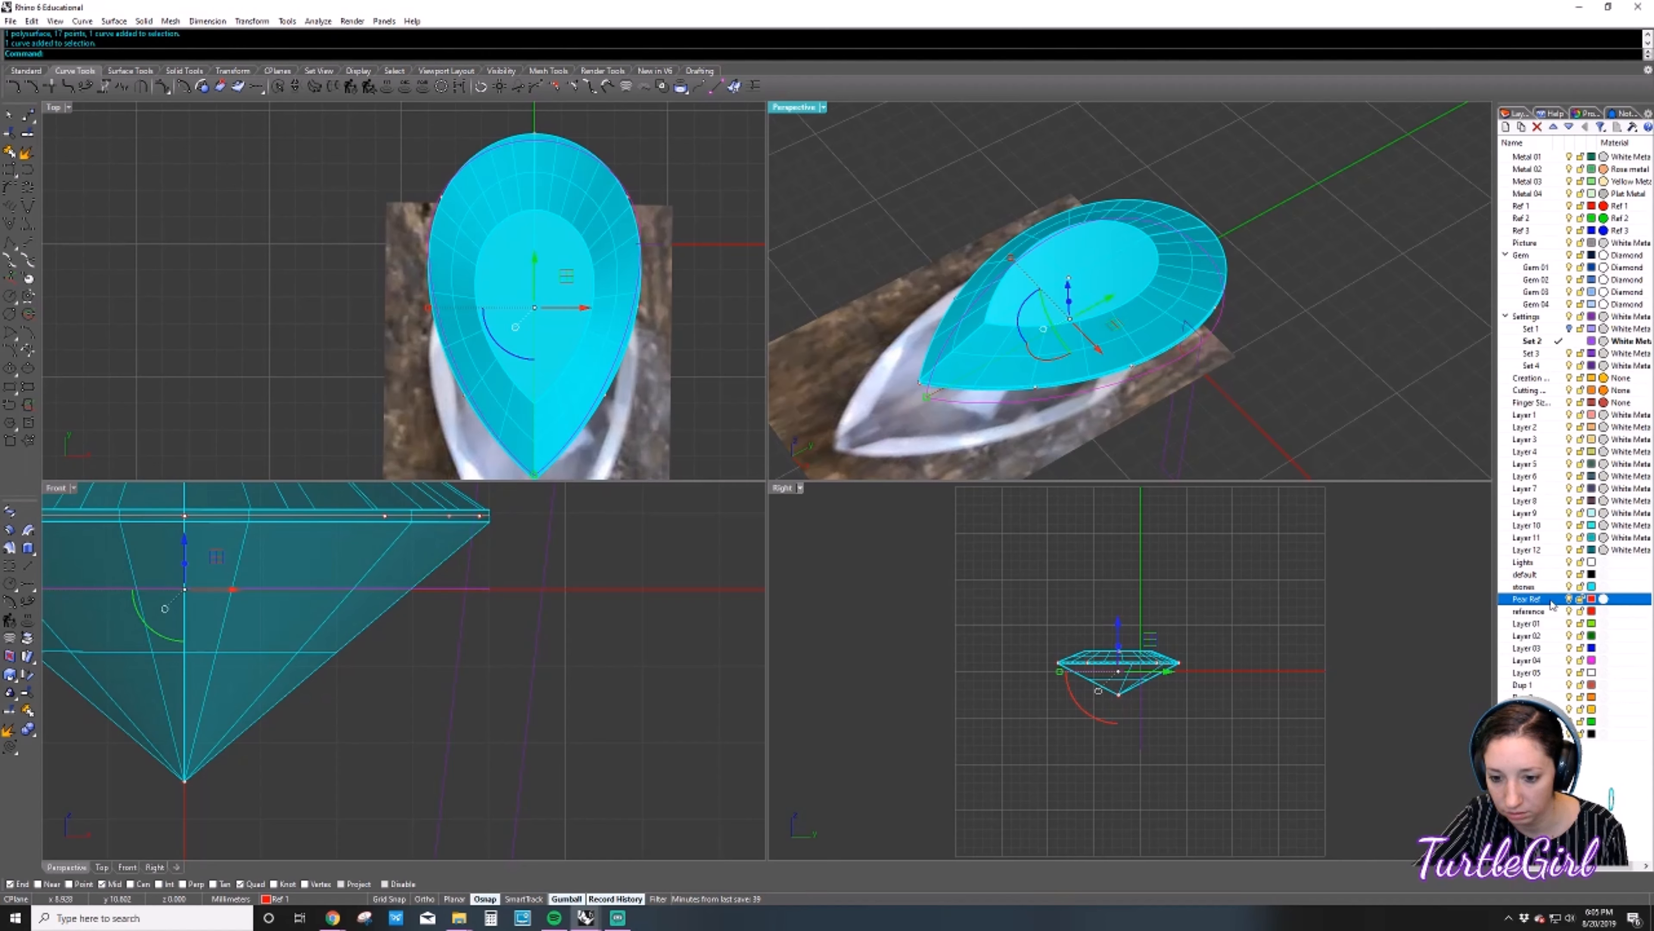
click(1569, 587)
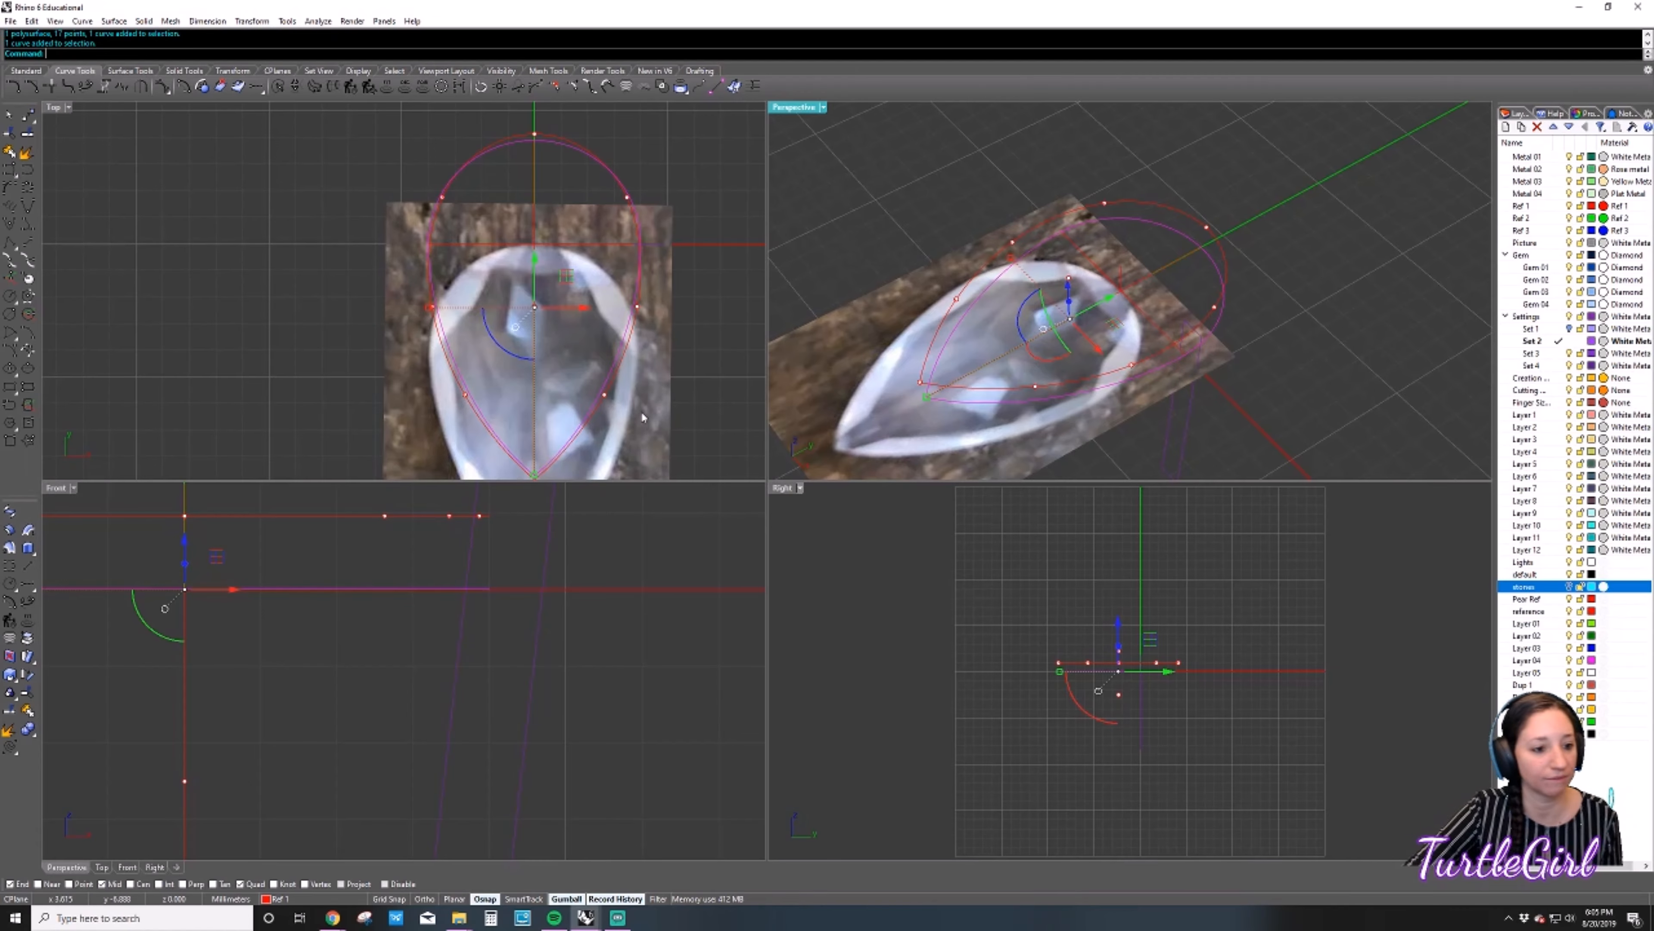
Select the imported gem's outline curve over the photo, show the stones layer again and clear the selection.
click(636, 327)
click(637, 327)
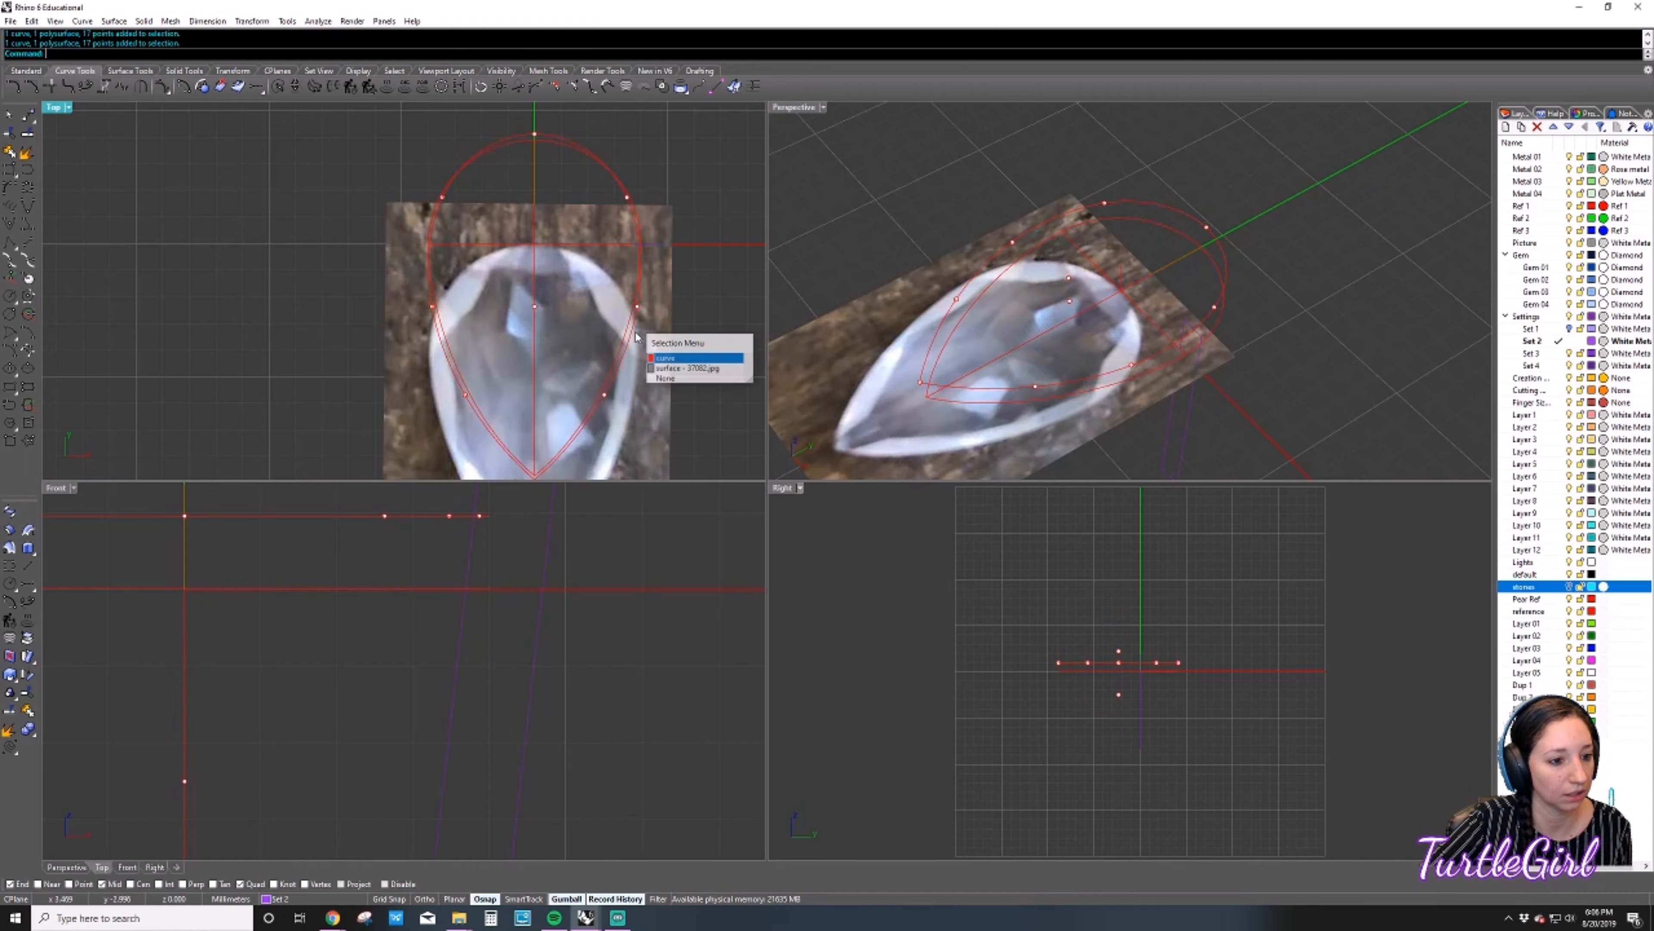
click(691, 357)
click(695, 328)
click(627, 352)
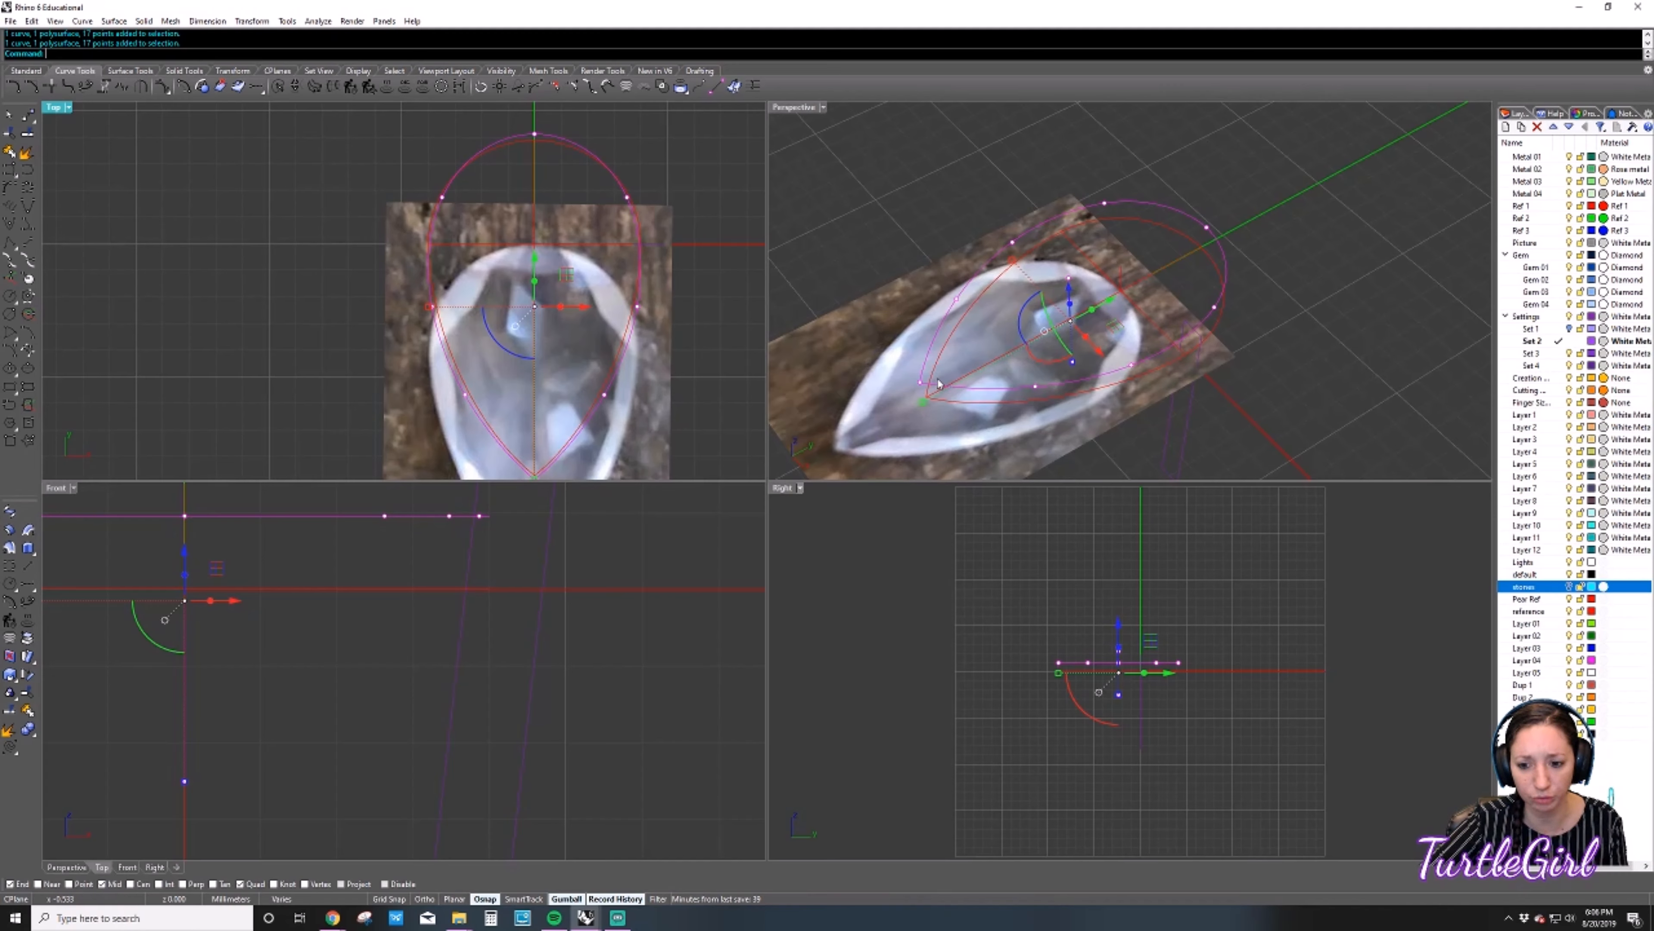
click(1569, 586)
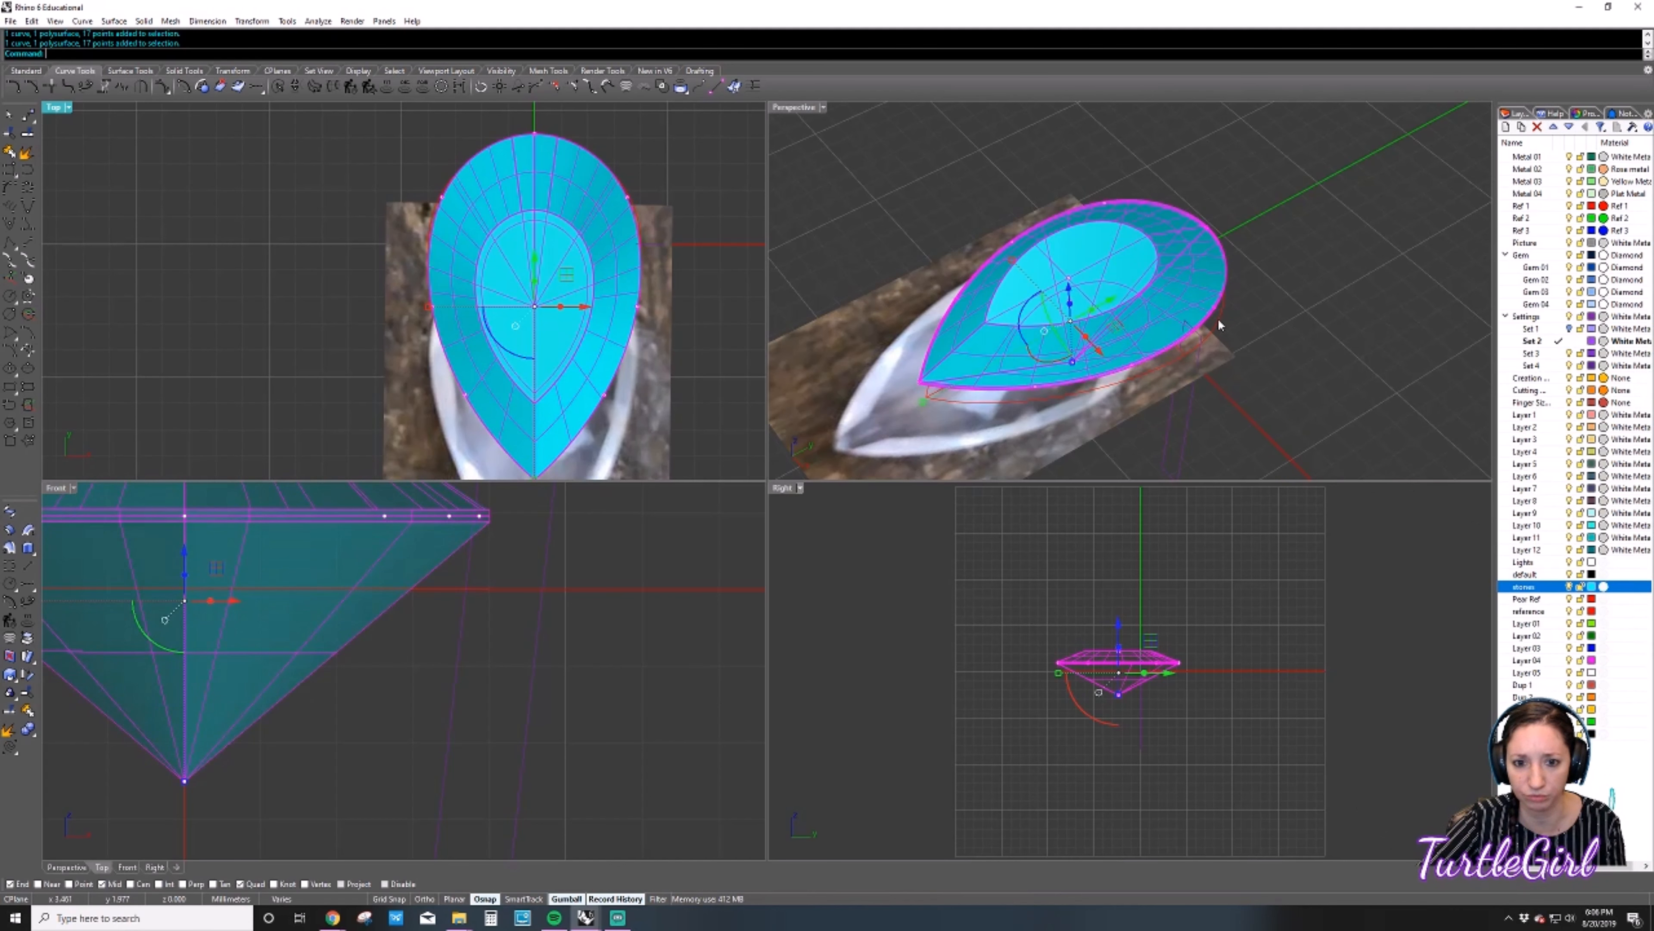
key(Escape)
Examine the gem's side profile and its attached points and curves in the Perspective and Right views.
right_drag(1038, 434, 1186, 340)
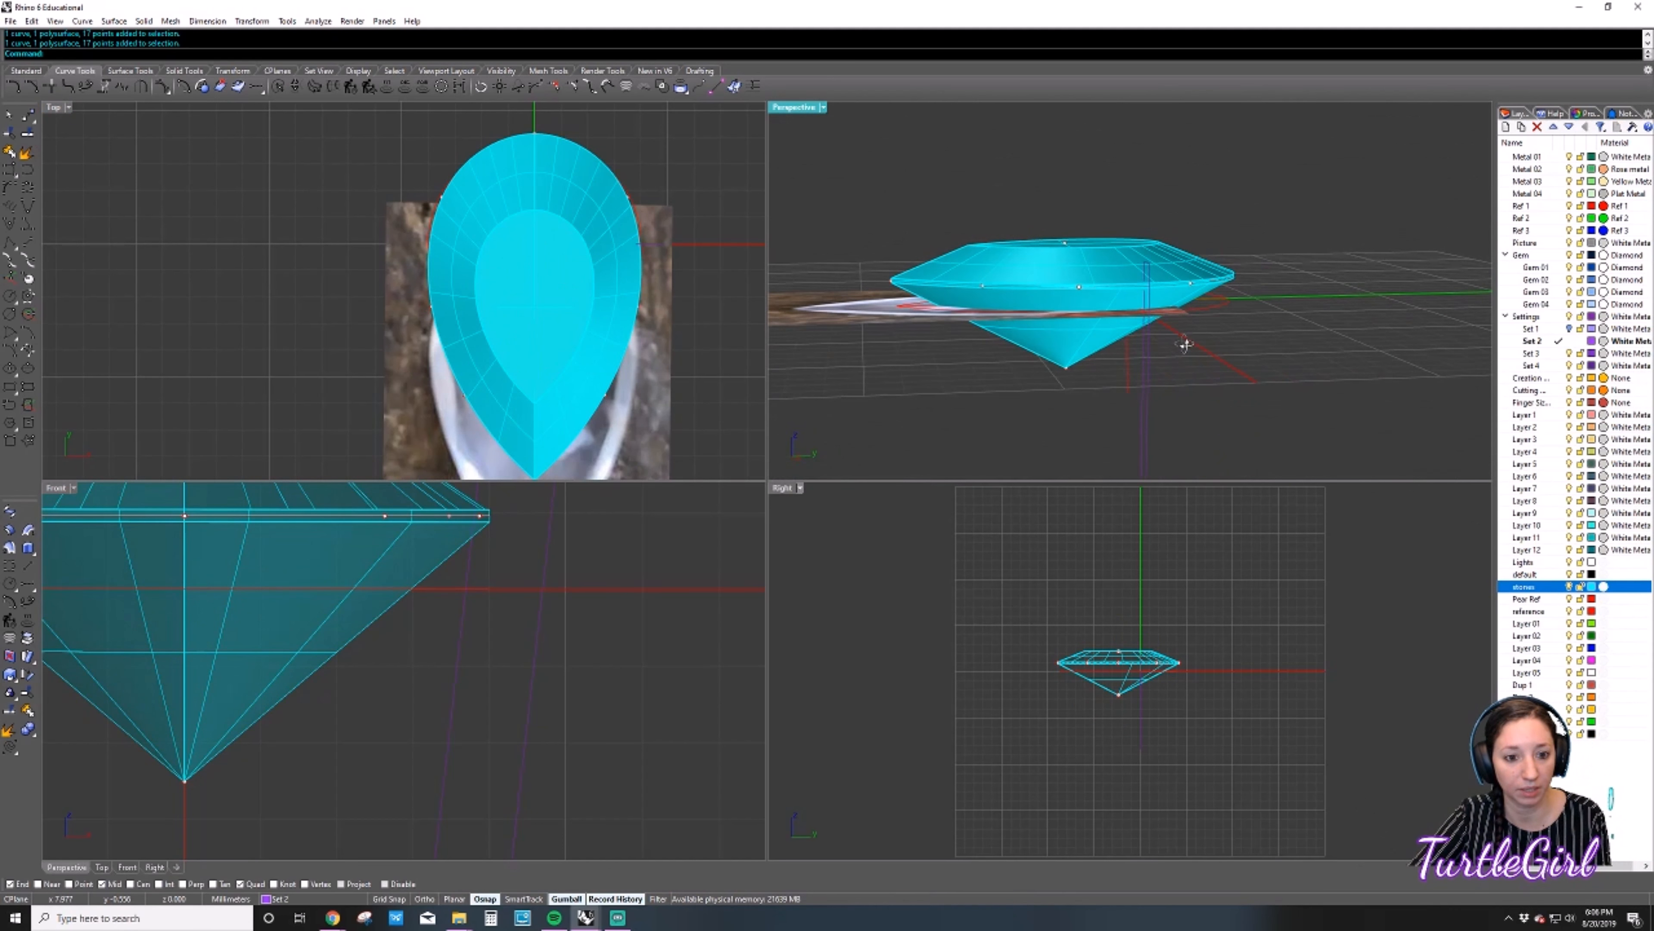
scroll(1205, 613, up, 5)
right_drag(1197, 610, 1216, 590)
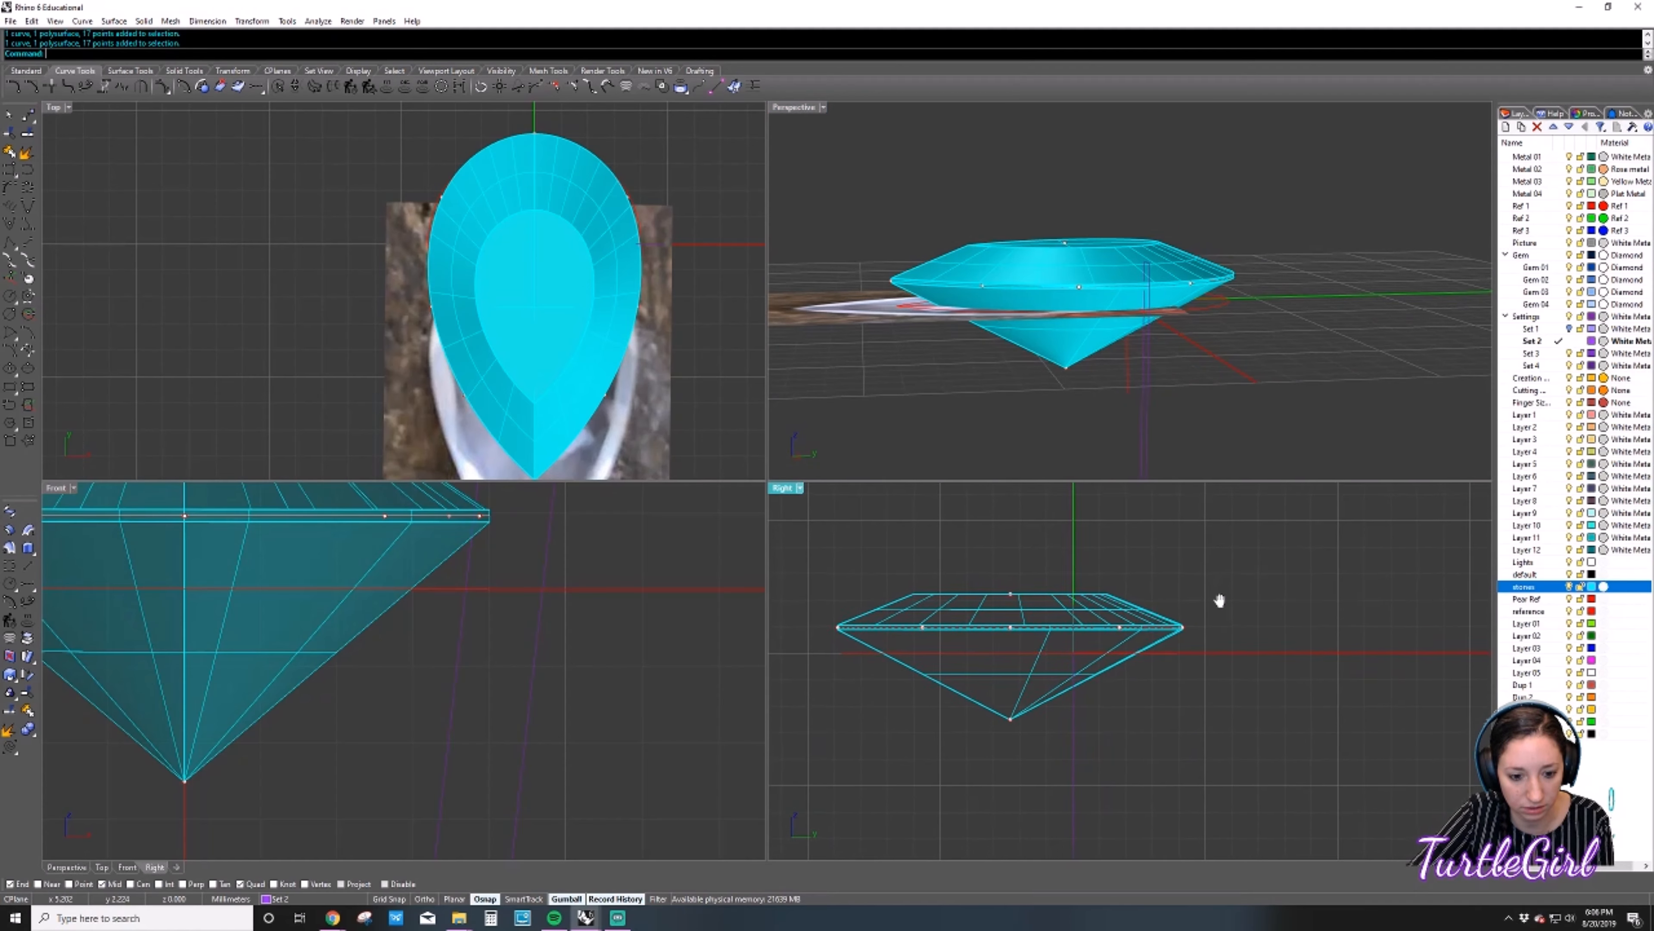
drag(1205, 566, 828, 636)
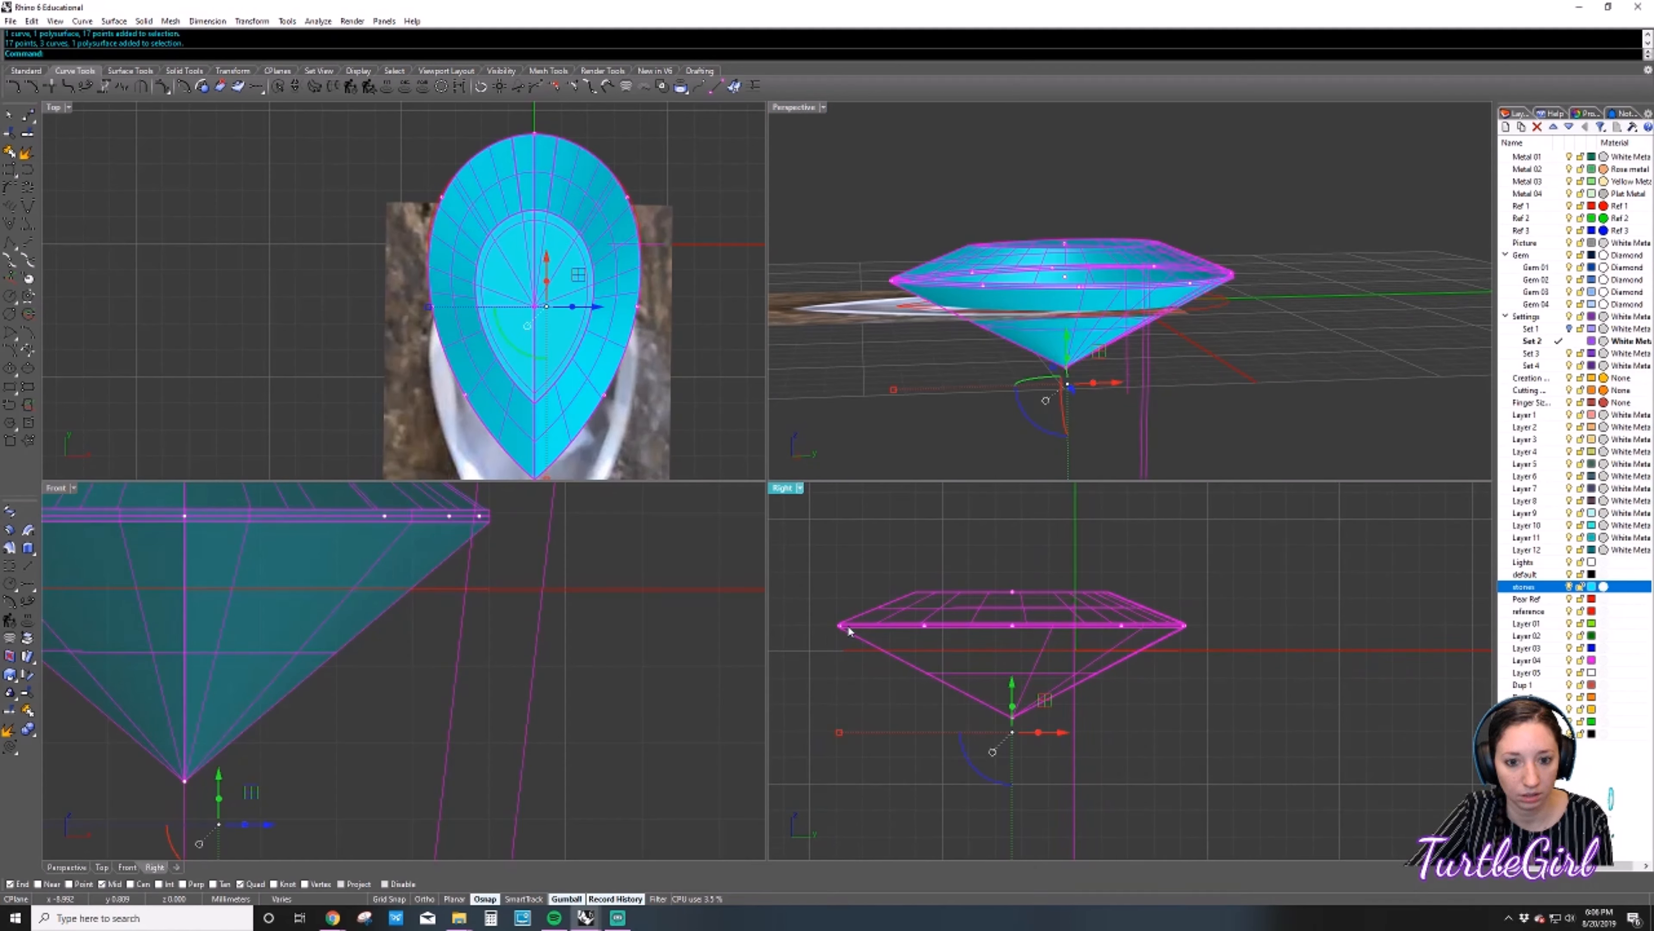
key(Escape)
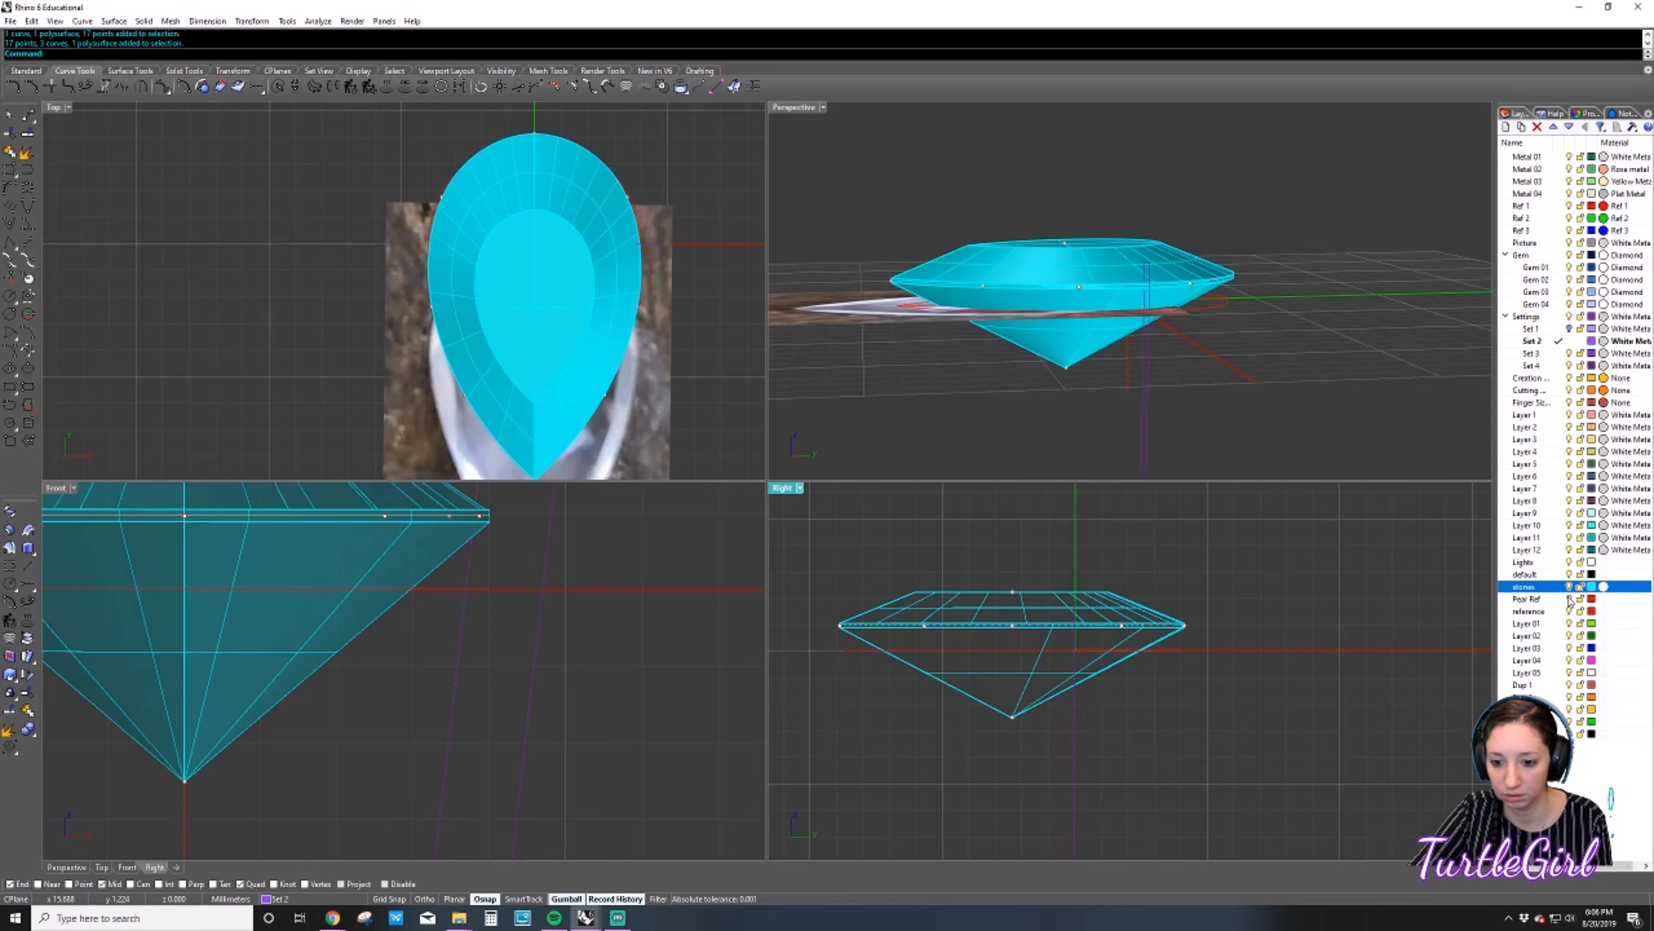
Hide the imported layers Pear Ref, reference, Layer 01 to Layer 05 and those after them, keeping stones visible.
click(1570, 603)
click(1569, 611)
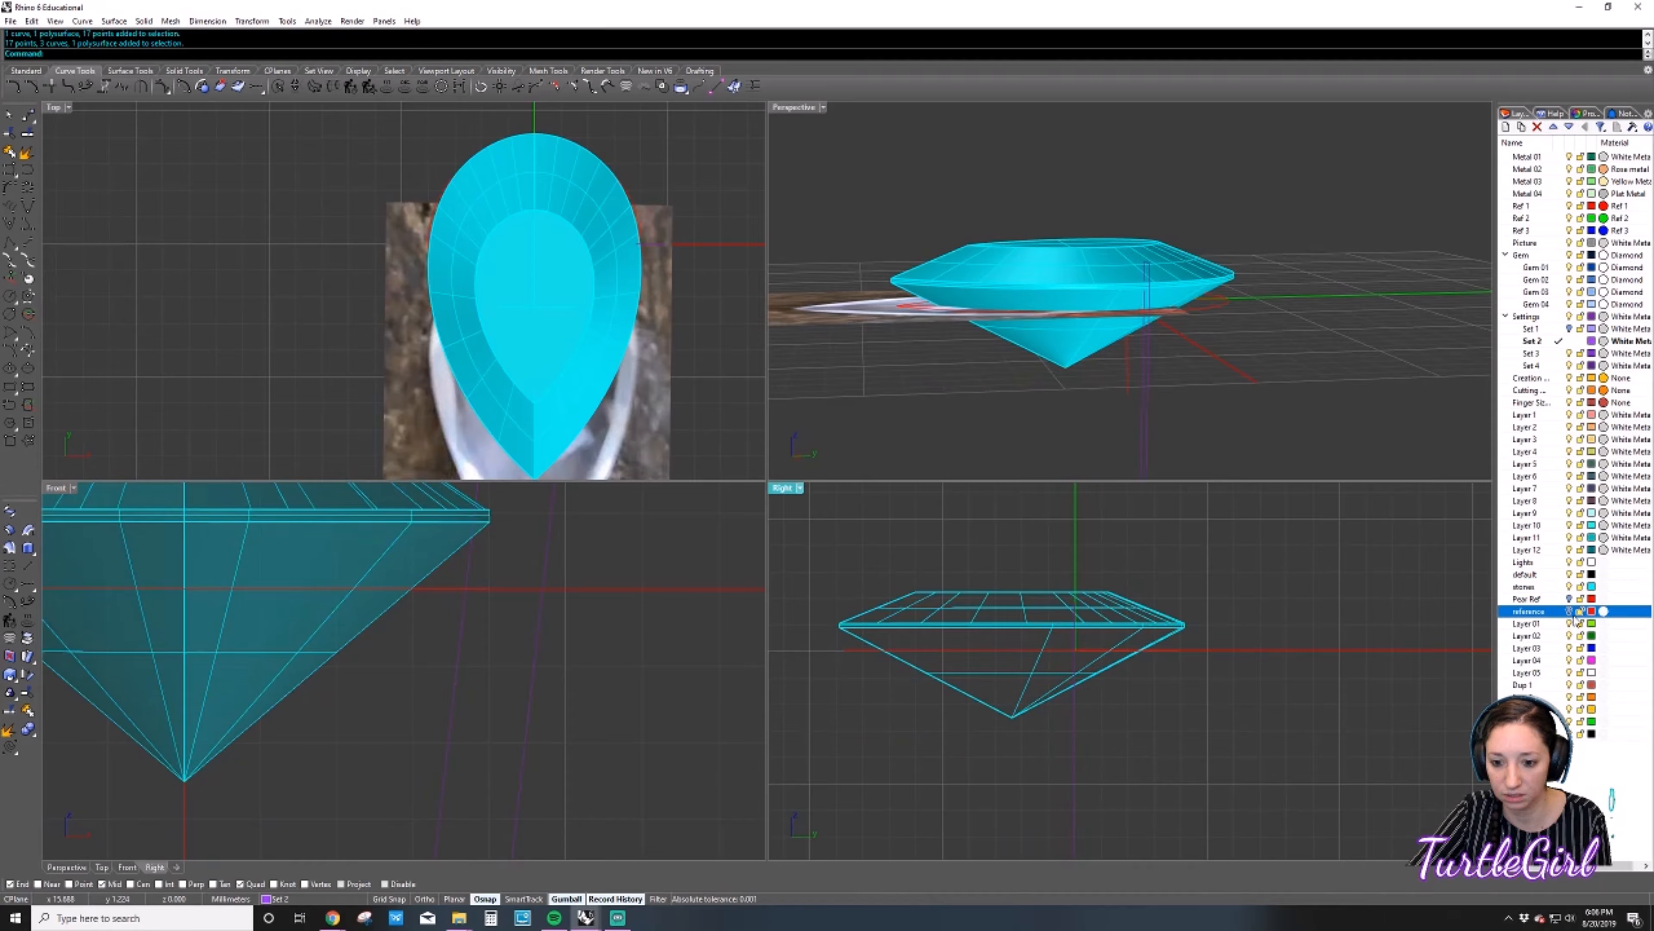
click(1569, 623)
click(1569, 636)
click(1569, 648)
click(1569, 661)
click(1570, 672)
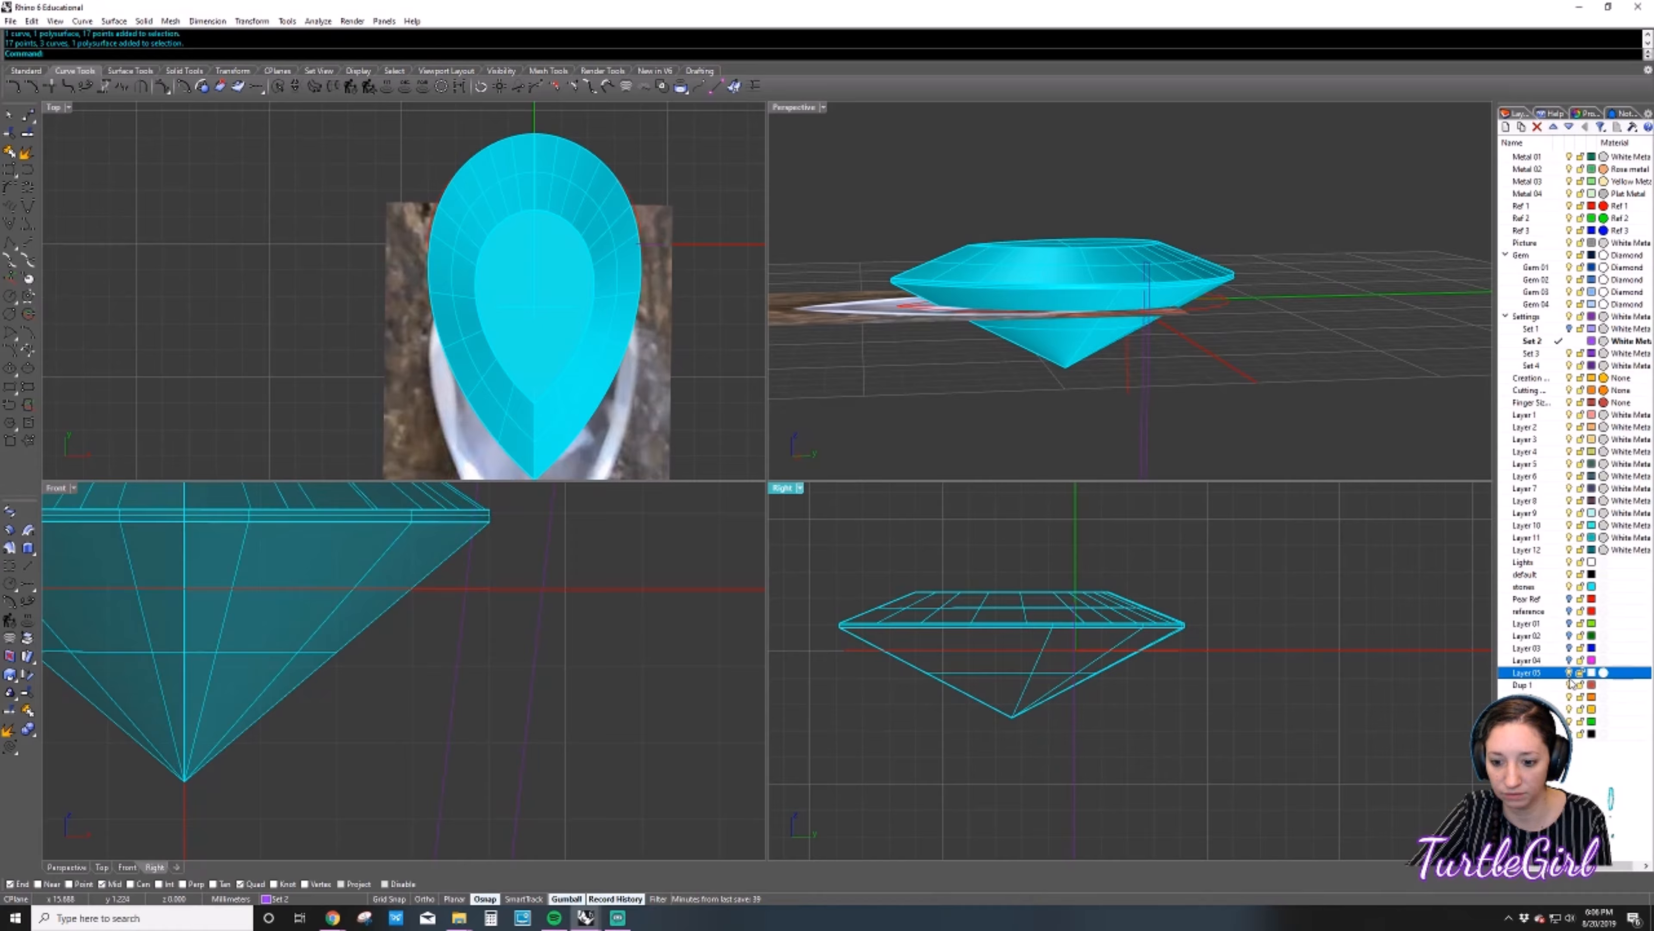
click(1569, 685)
click(1569, 698)
click(1569, 709)
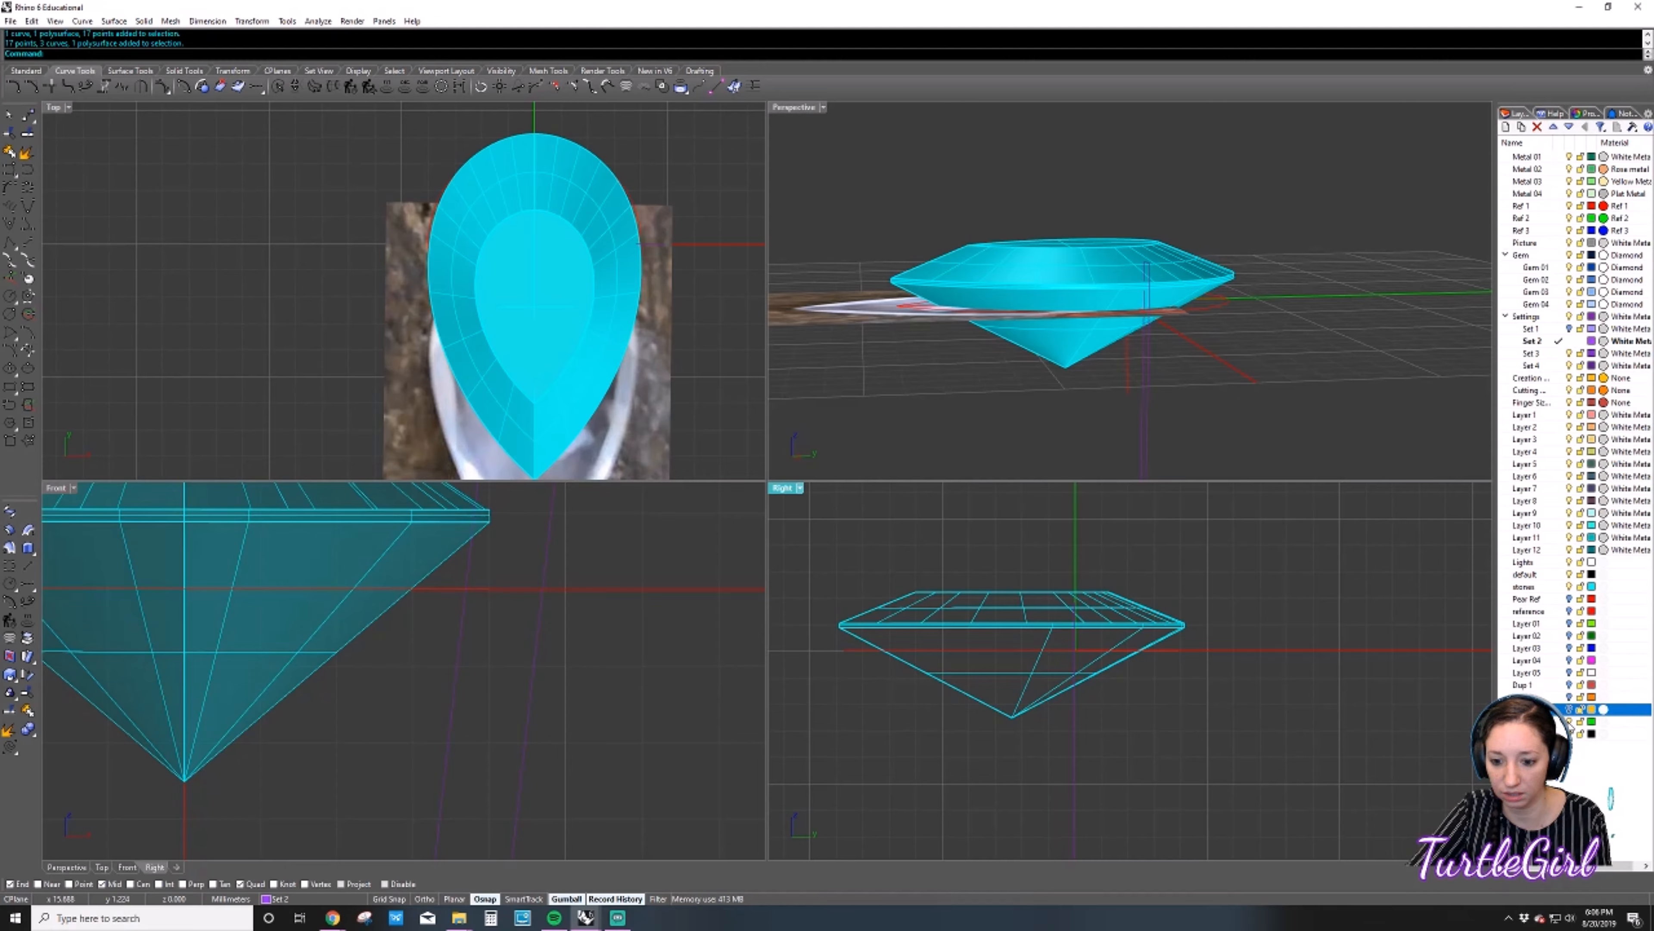
click(1553, 588)
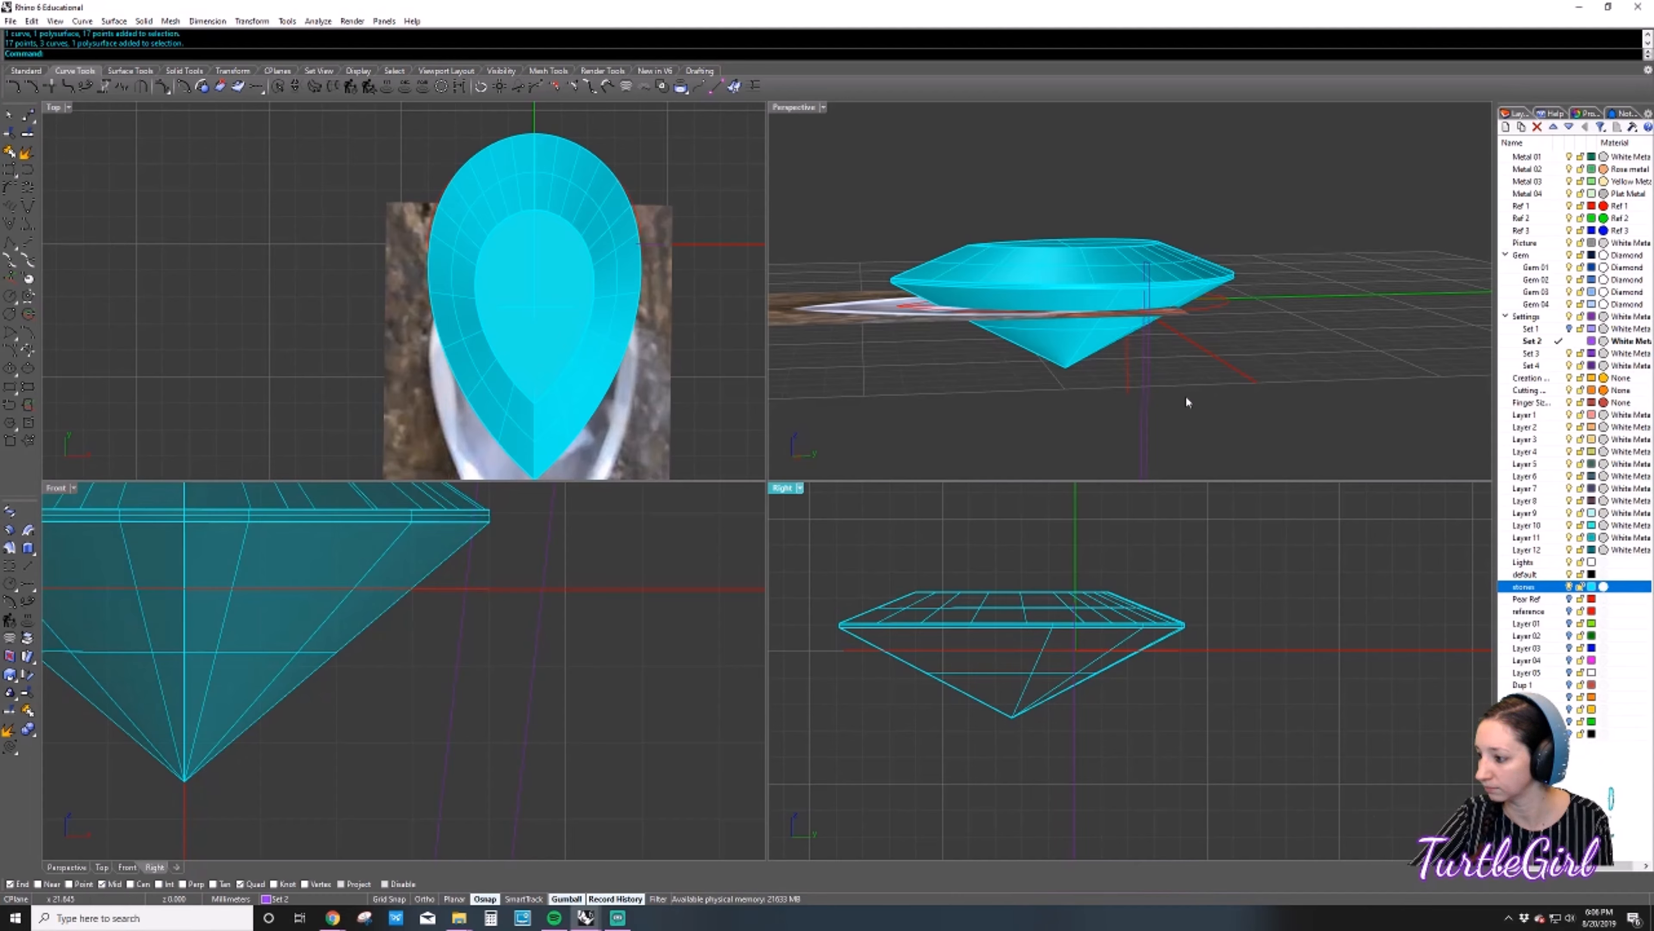
Select the gem photo in the Perspective view and hide the Picture layer.
right_drag(1051, 417, 1039, 384)
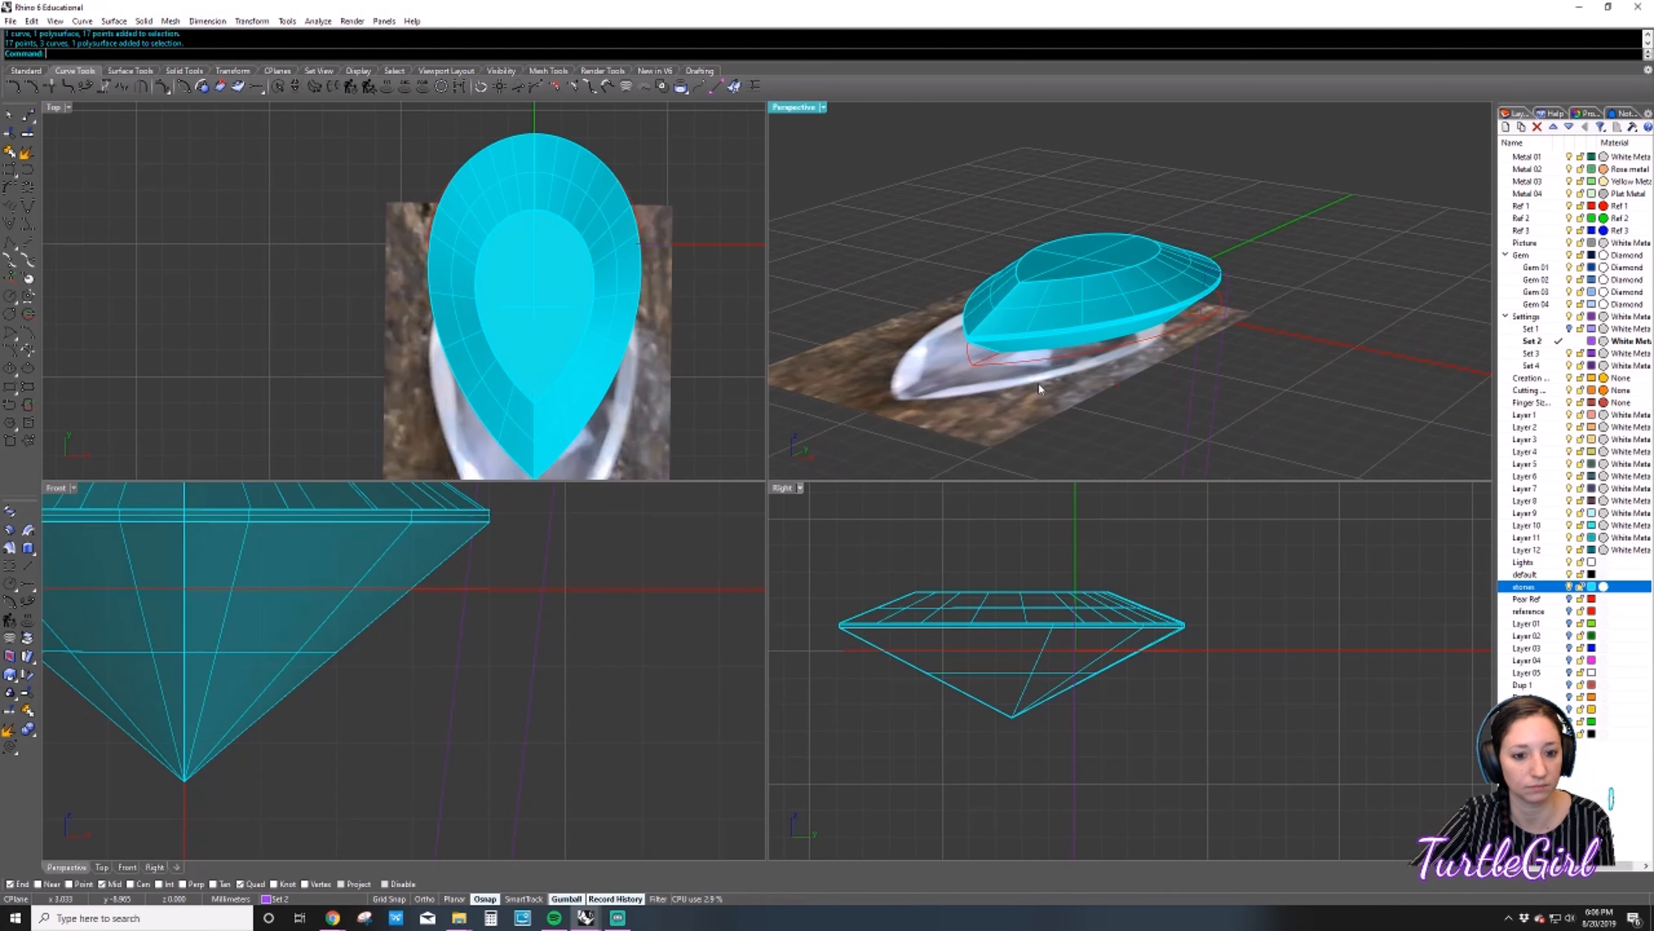
click(1014, 369)
click(1568, 243)
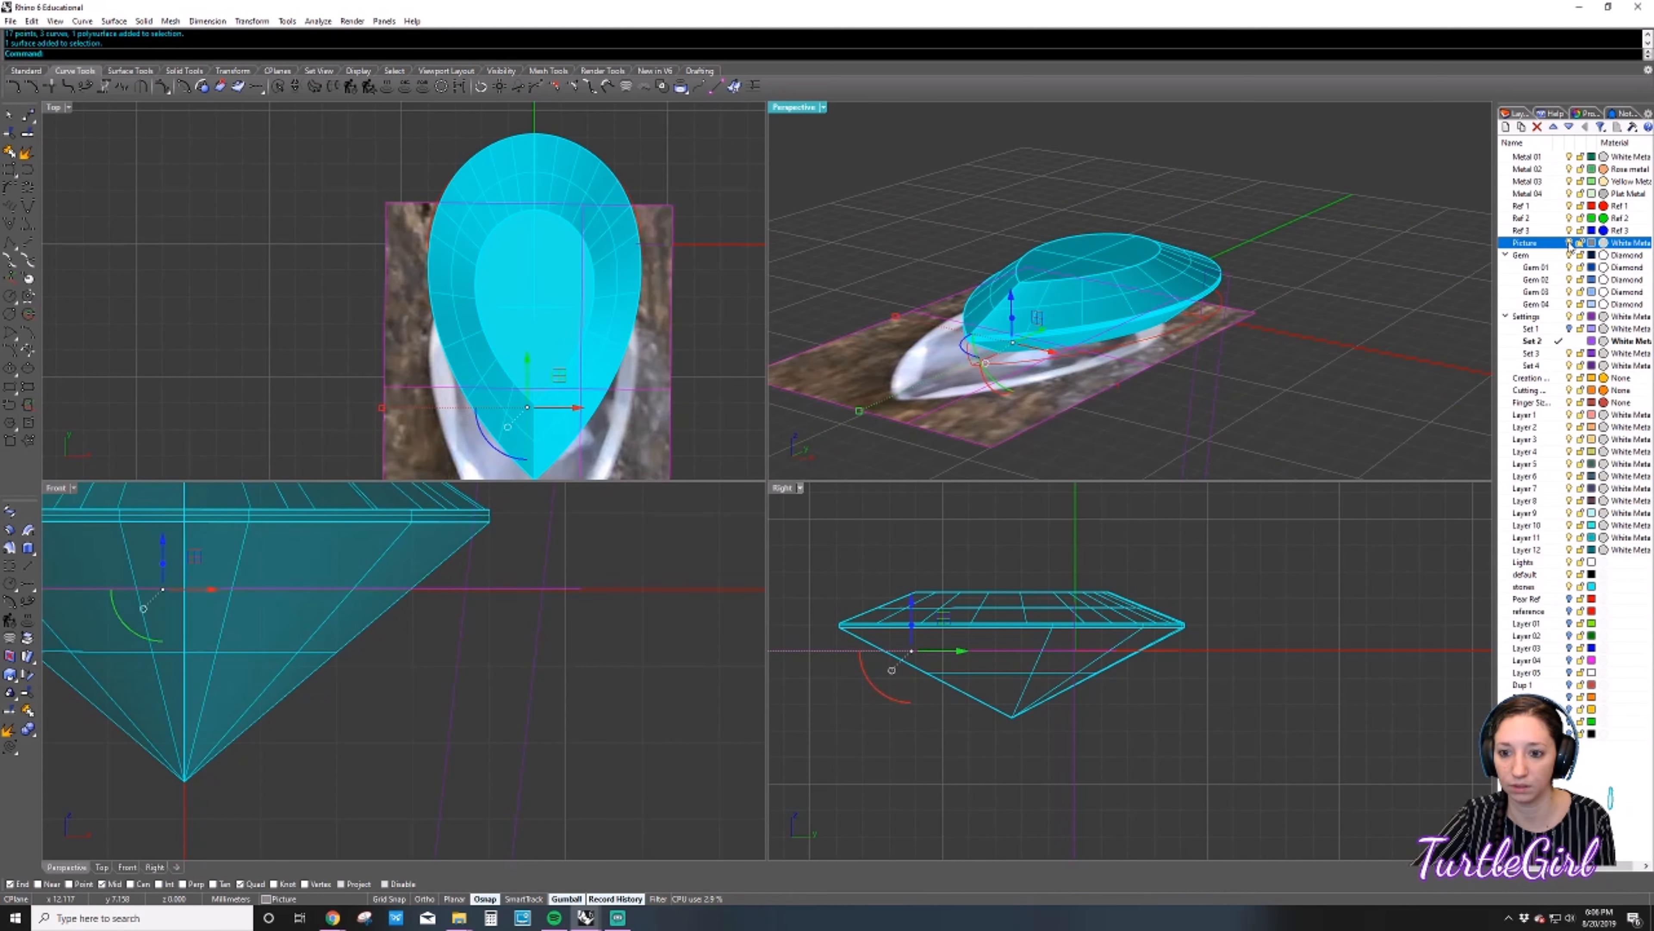
click(1569, 244)
Open Rebuild for the pear outline curve, hide the stones layer and try point counts of 50 and 51.
click(1002, 366)
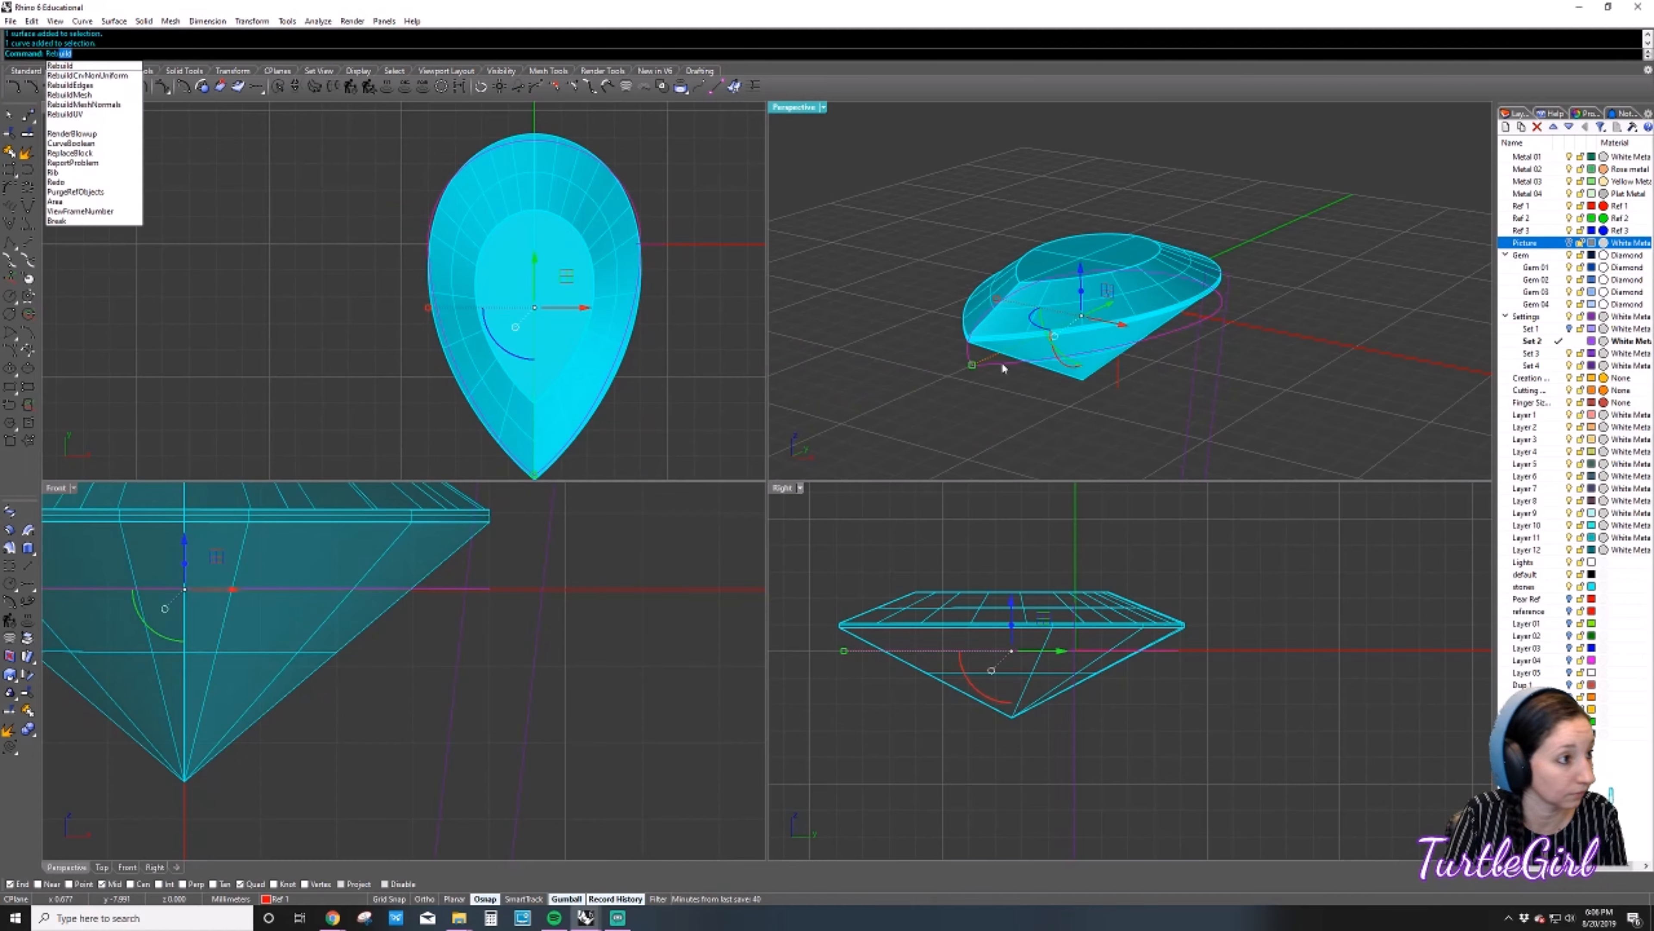
key(Return)
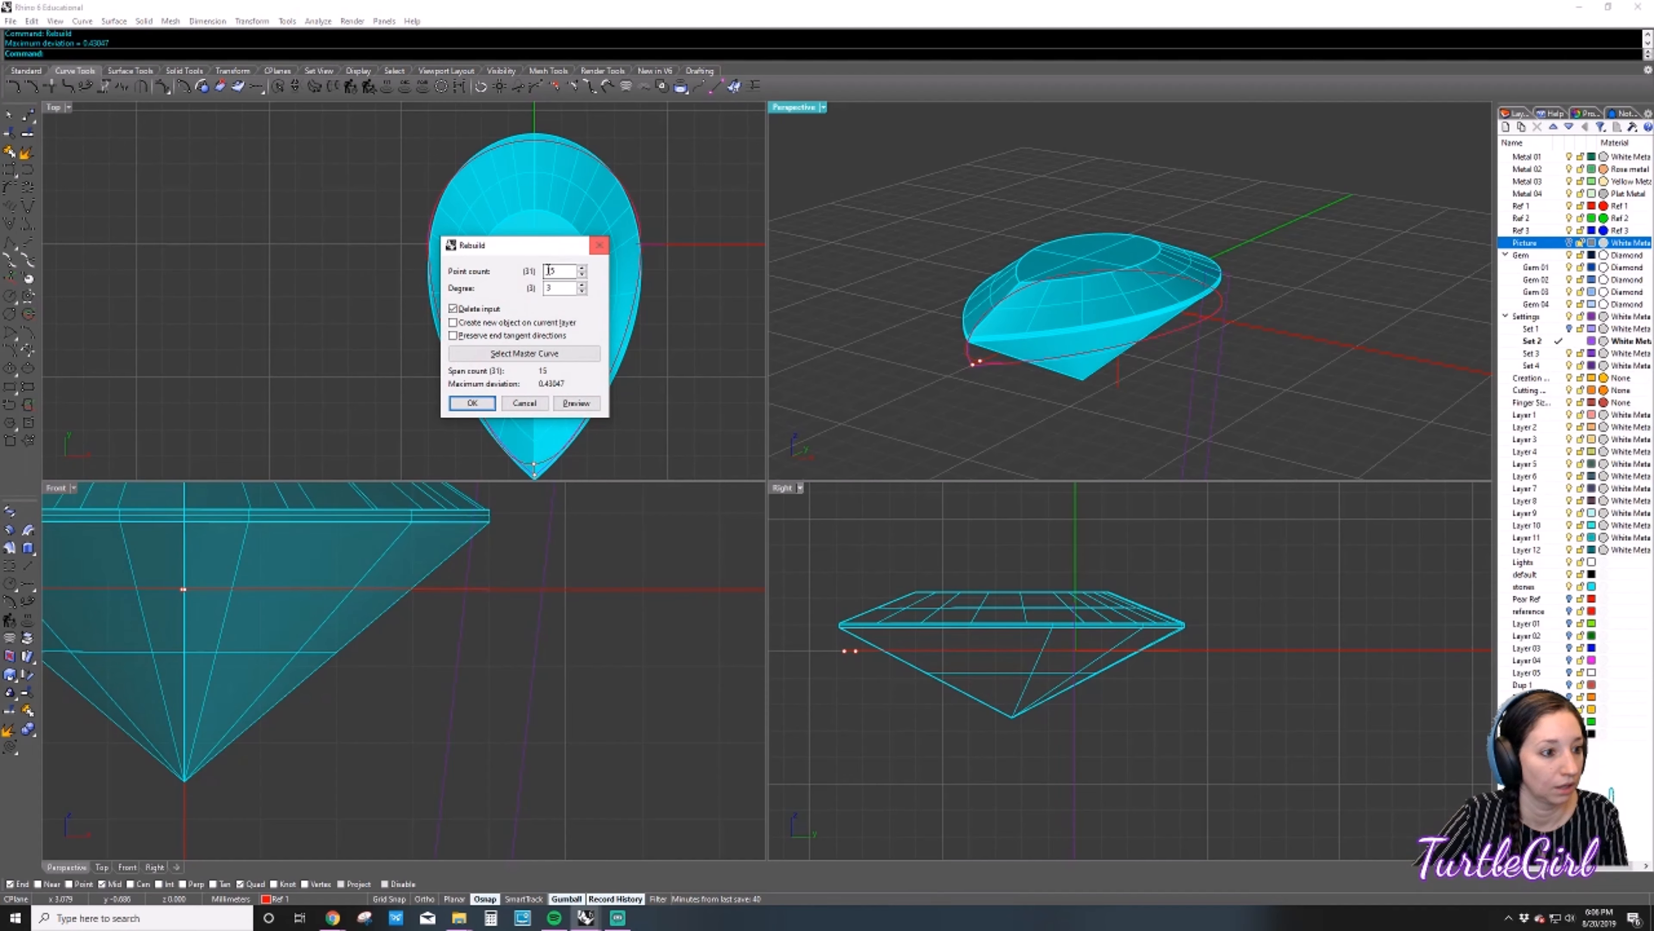
click(1569, 586)
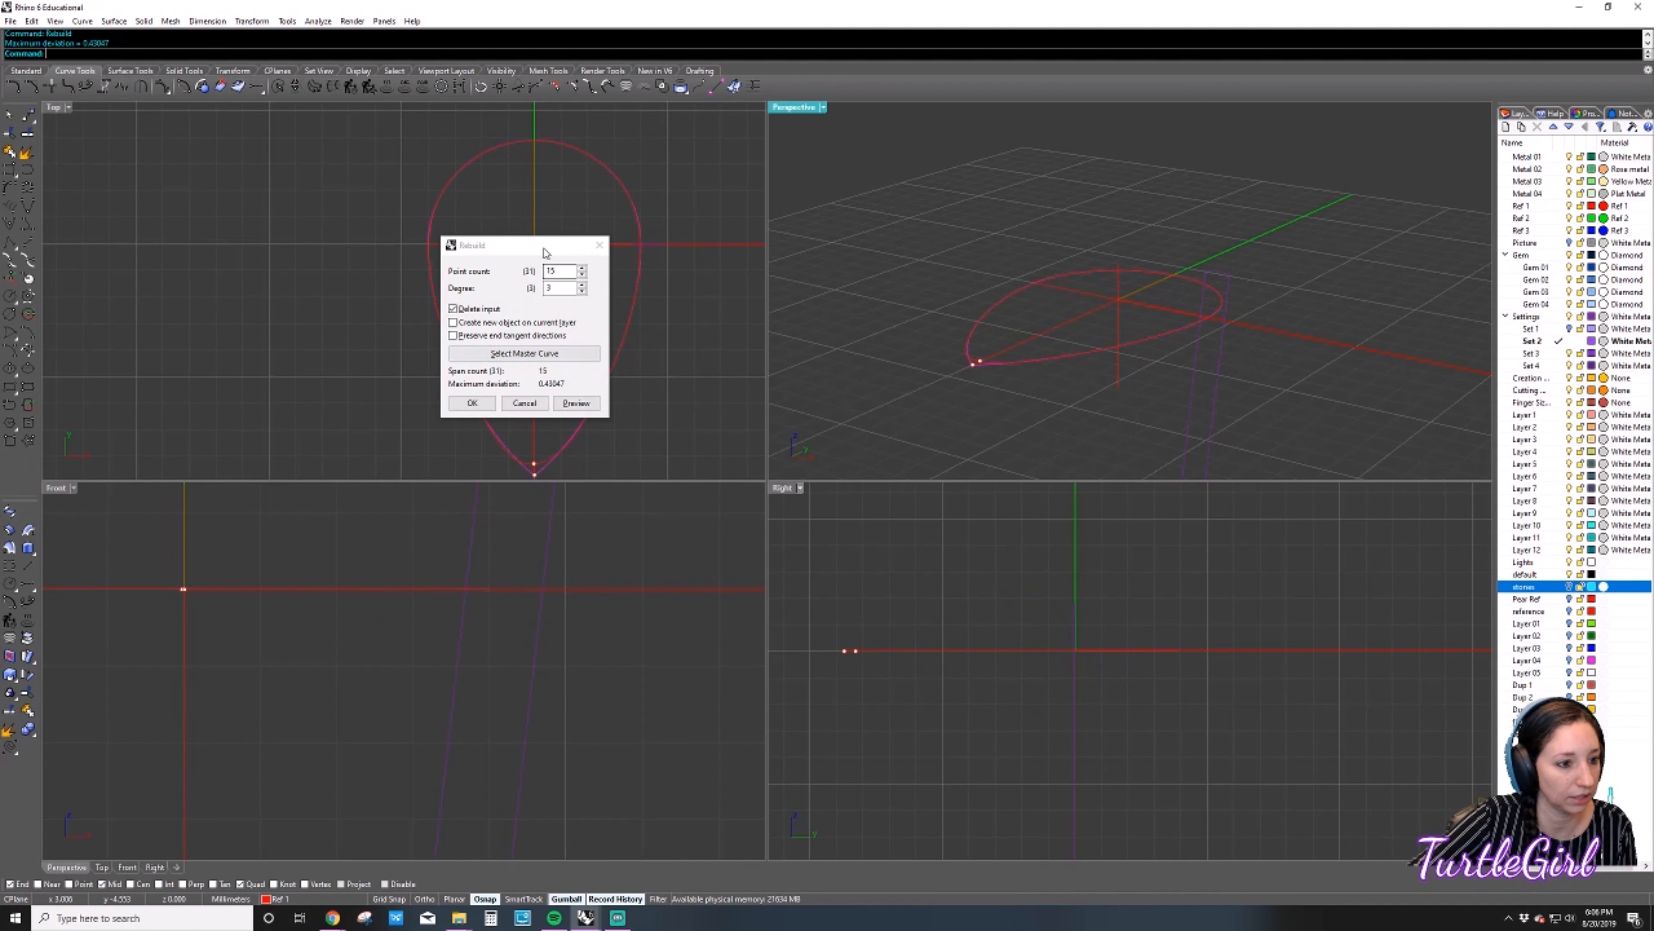
drag(555, 249, 970, 205)
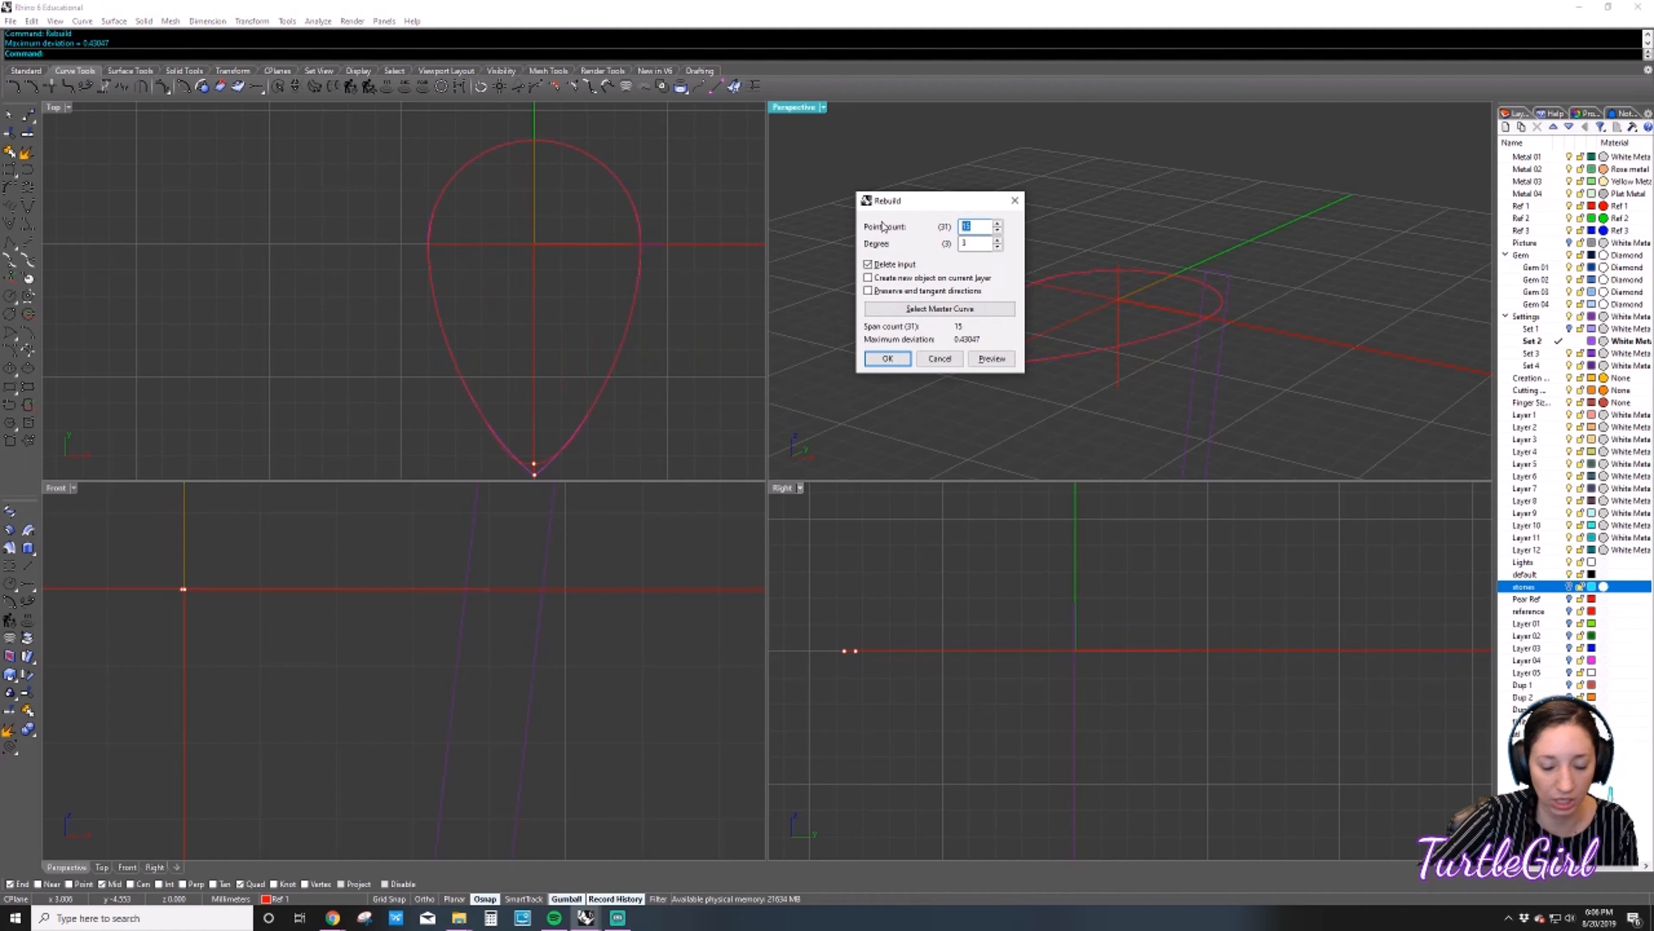
text(50)
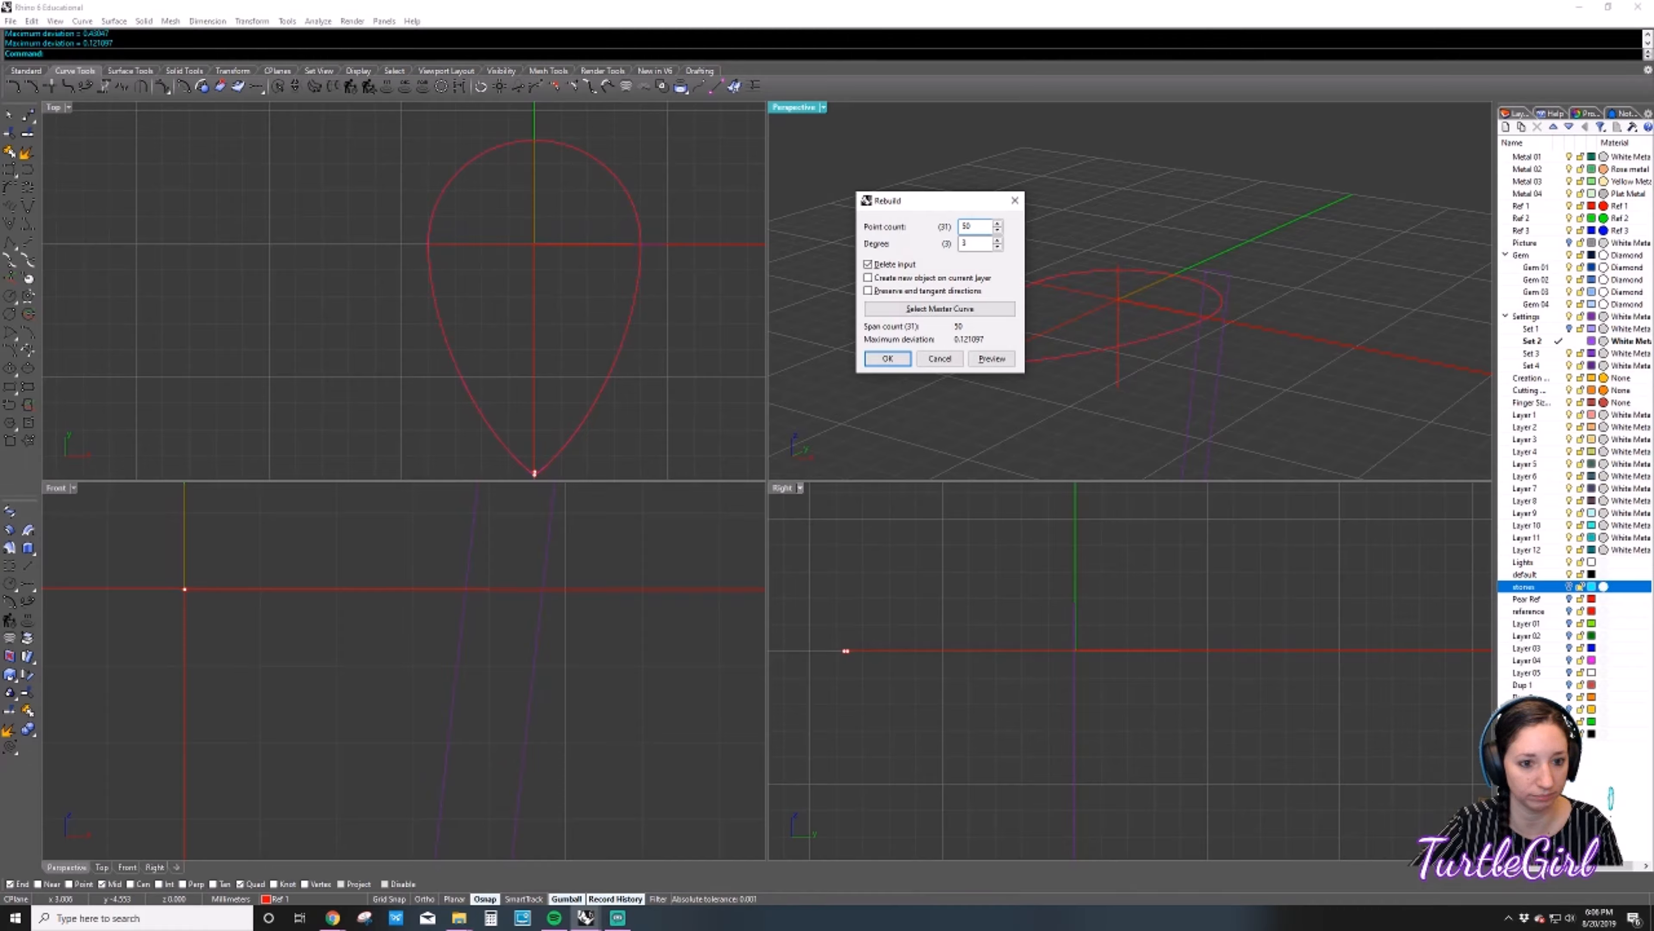
key(BackSpace)
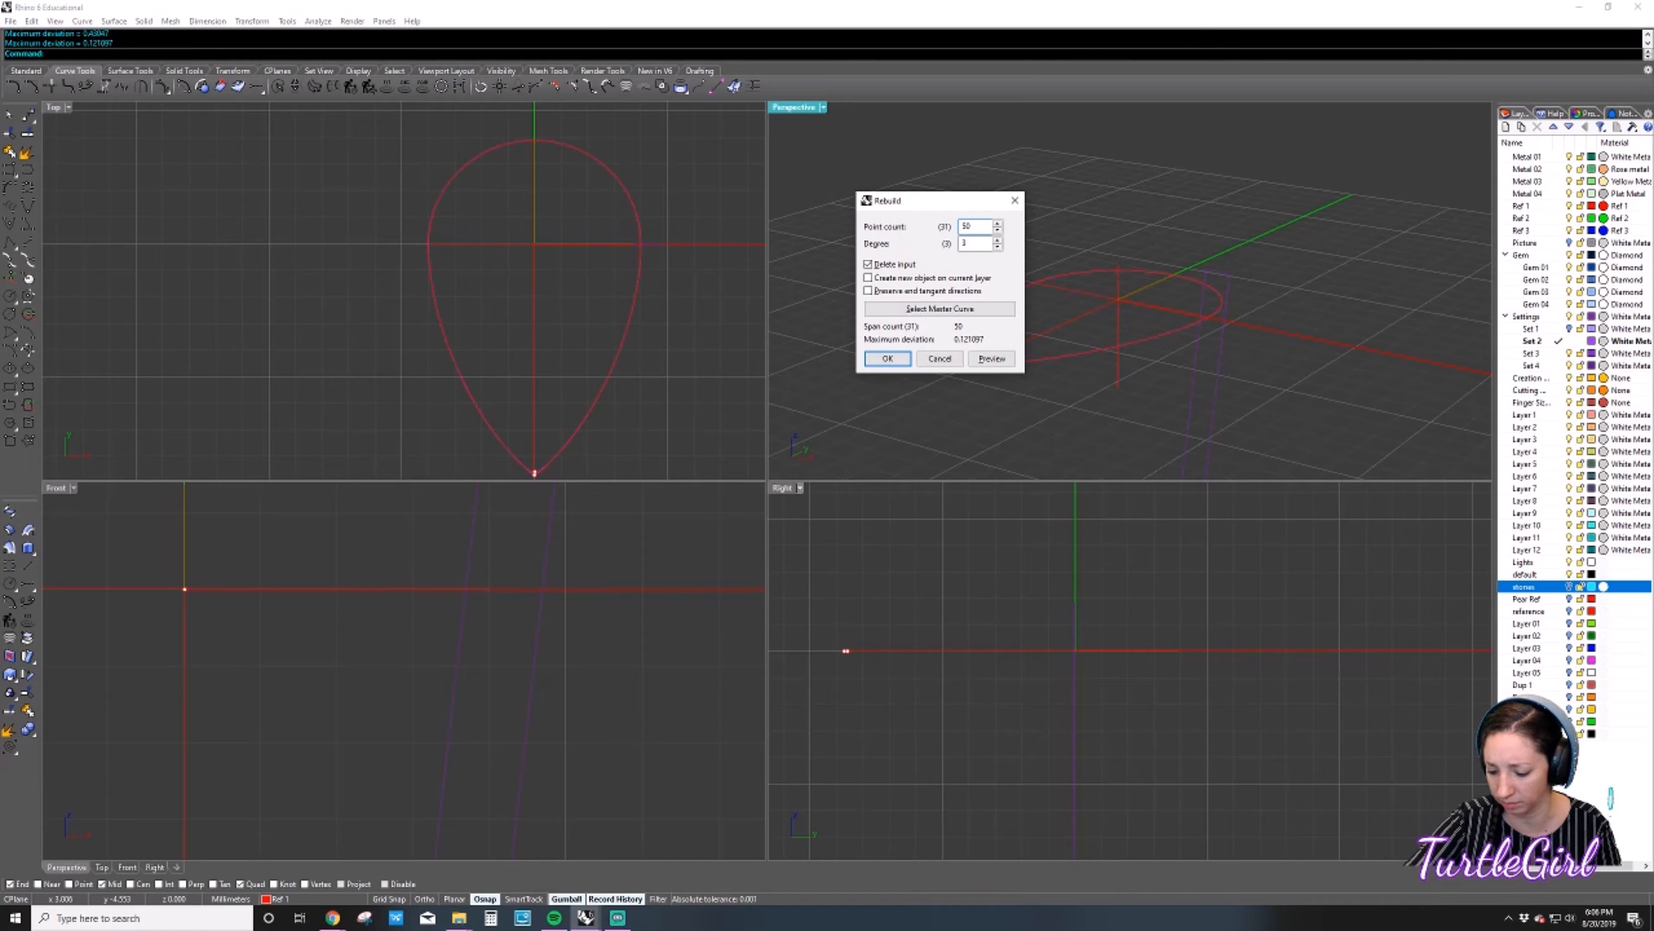
text(1)
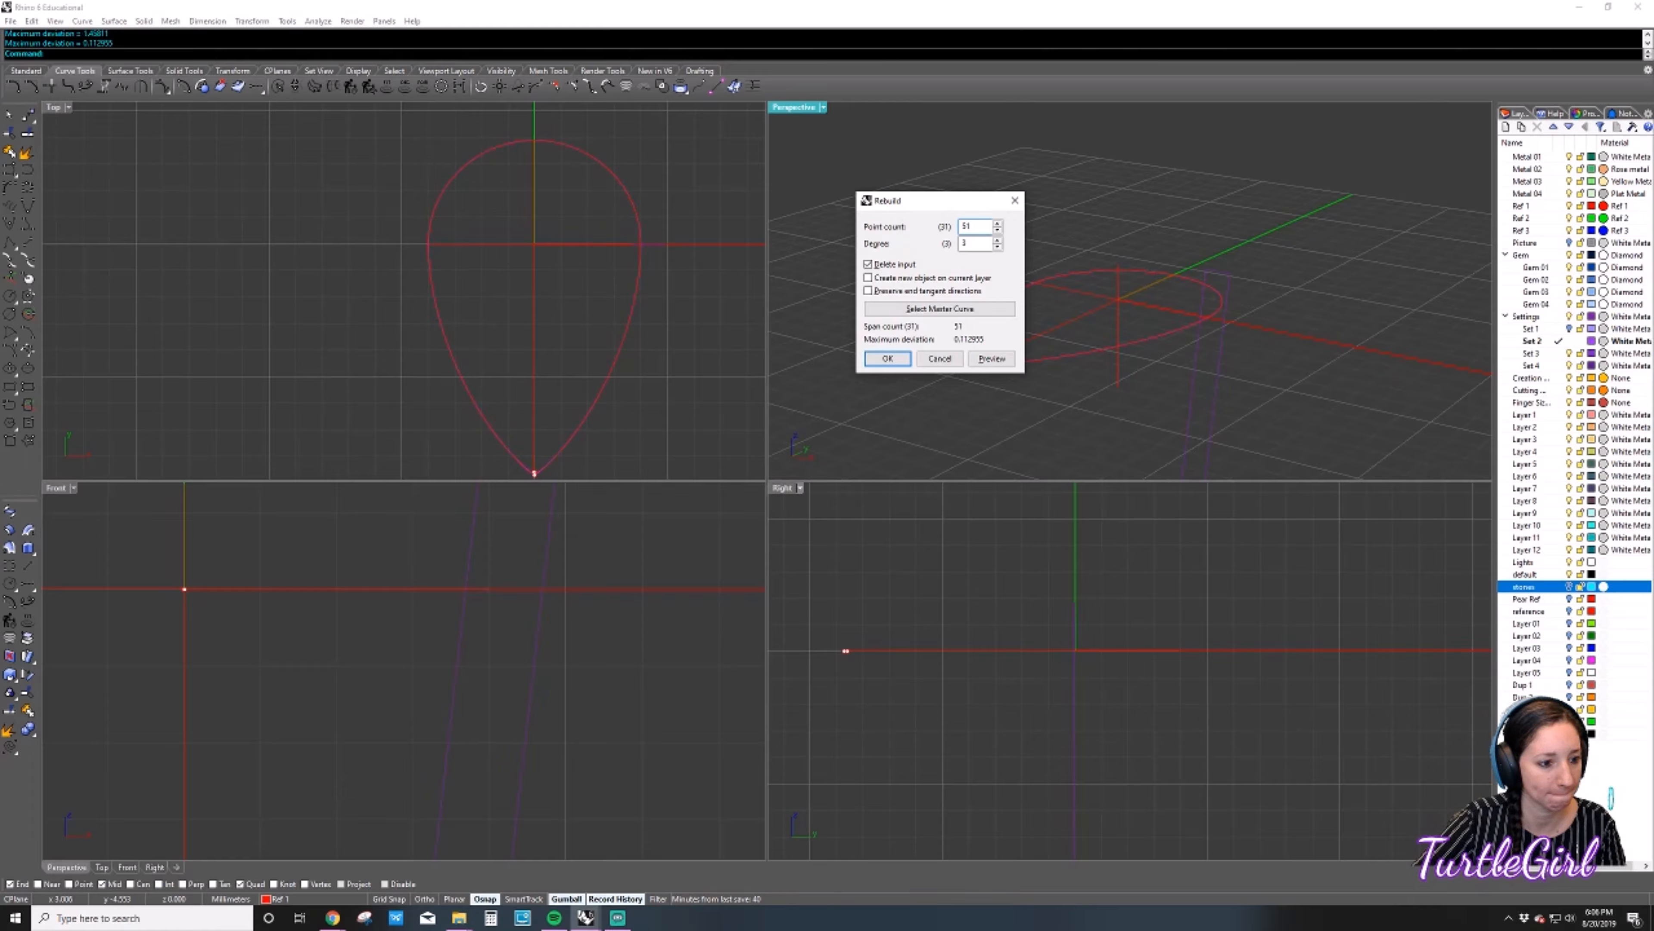
Check the preview at the pear's tip and rebuild the outline curve with 101 points at degree 3.
scroll(642, 335, up, 5)
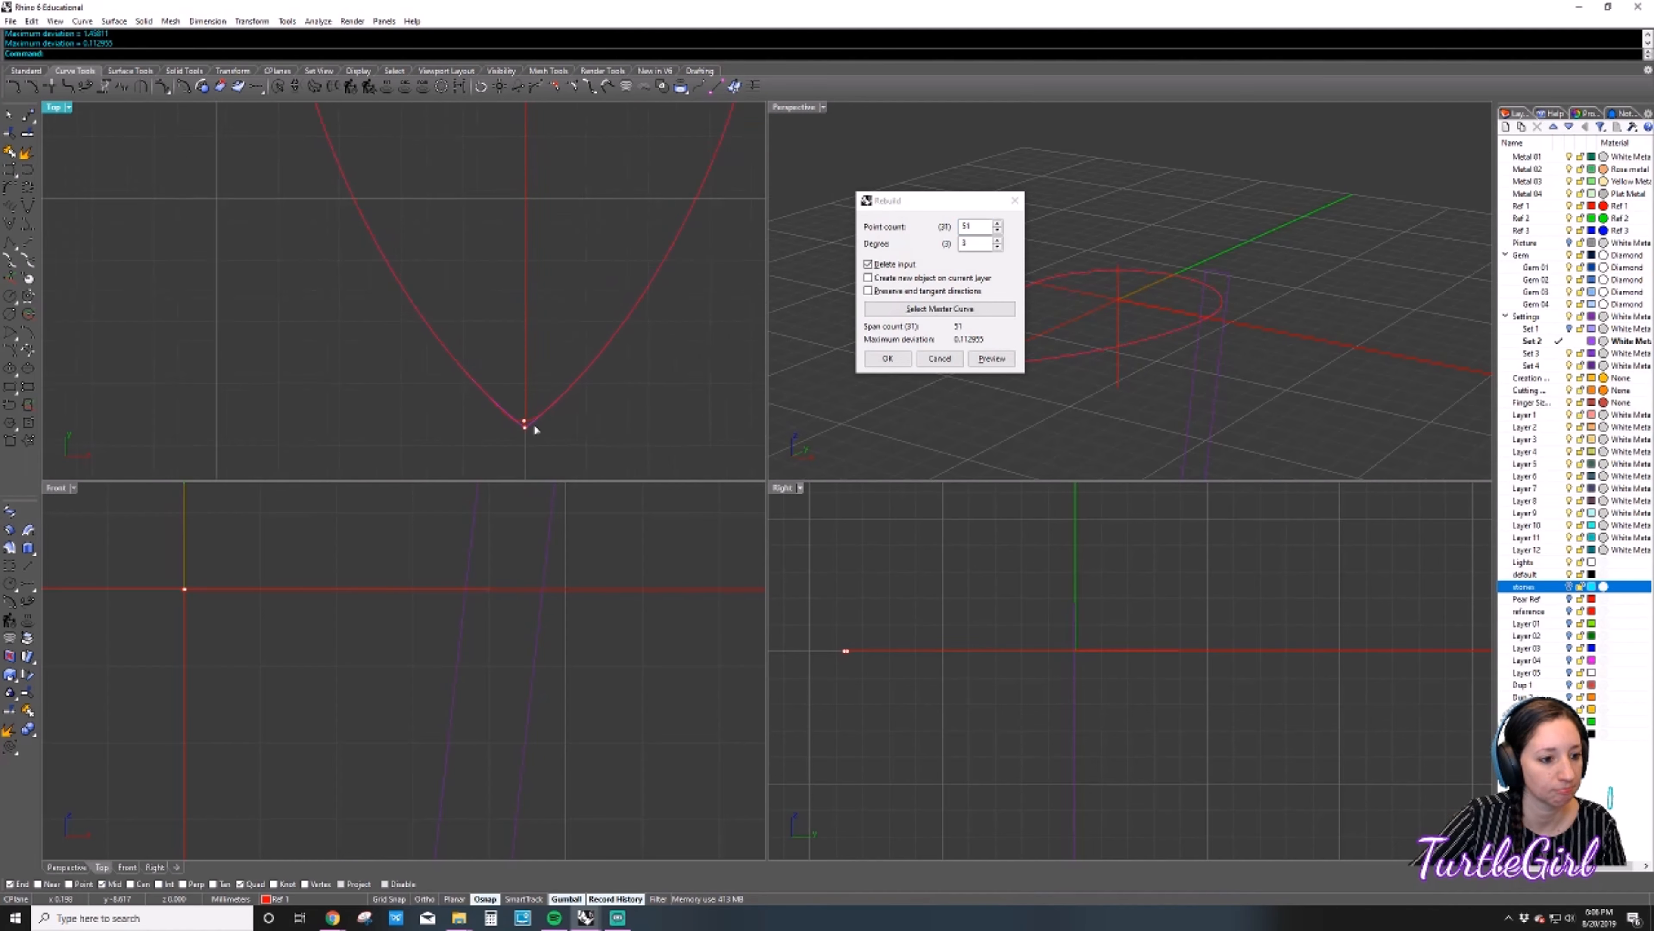
scroll(510, 443, down, 3)
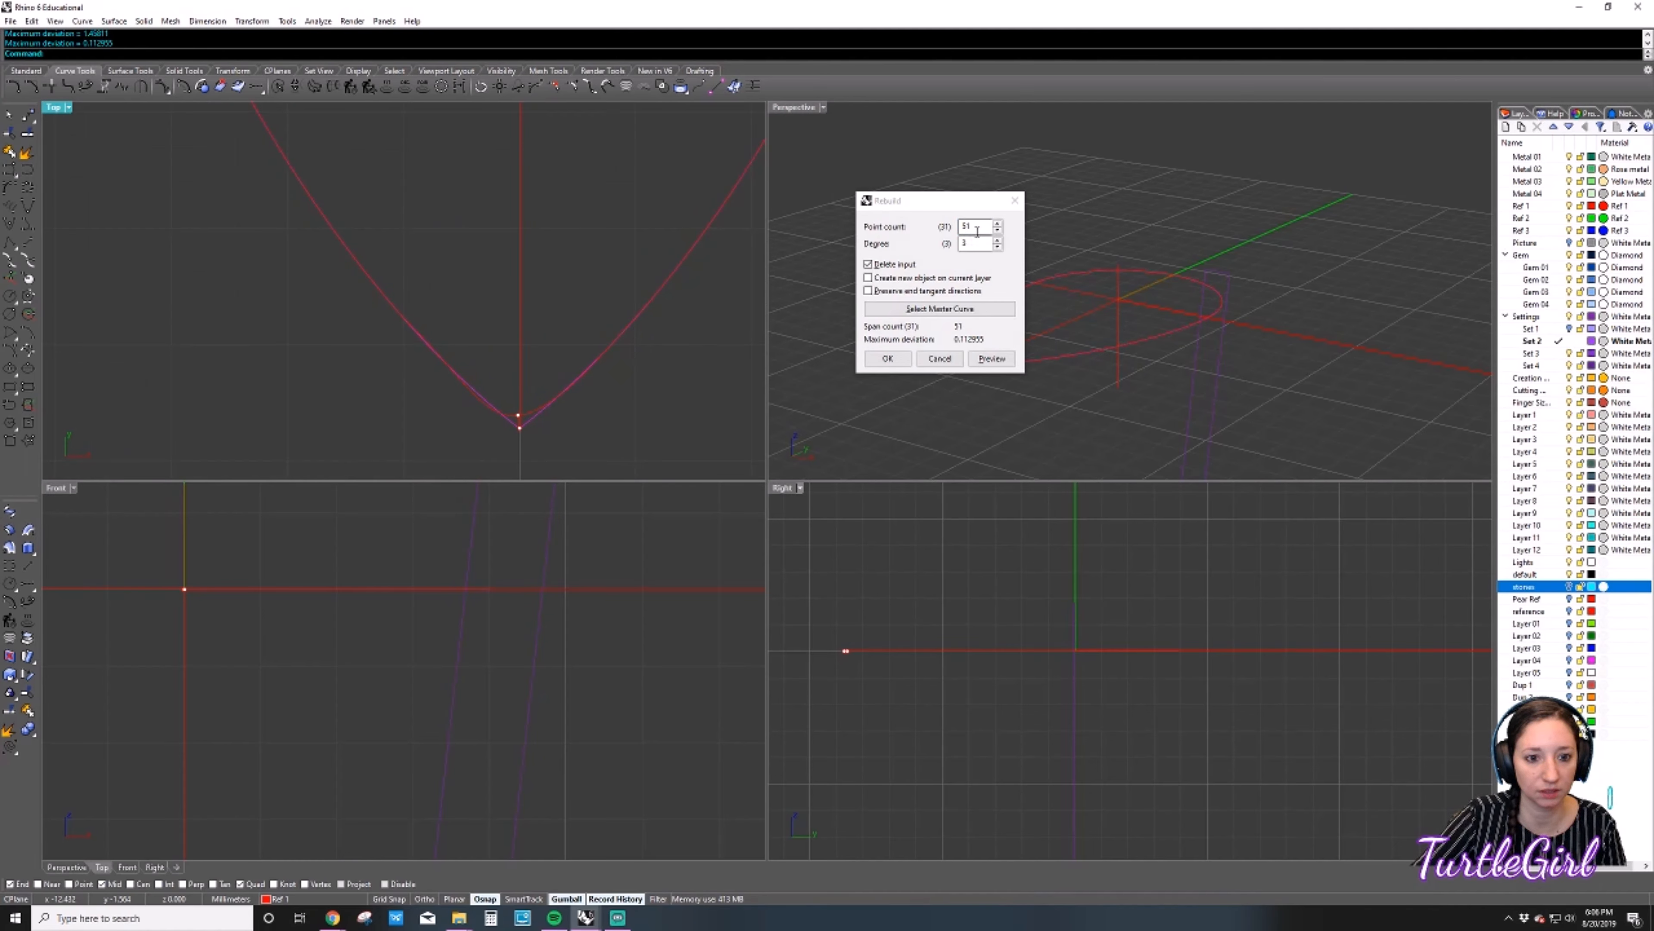
click(893, 227)
text(100)
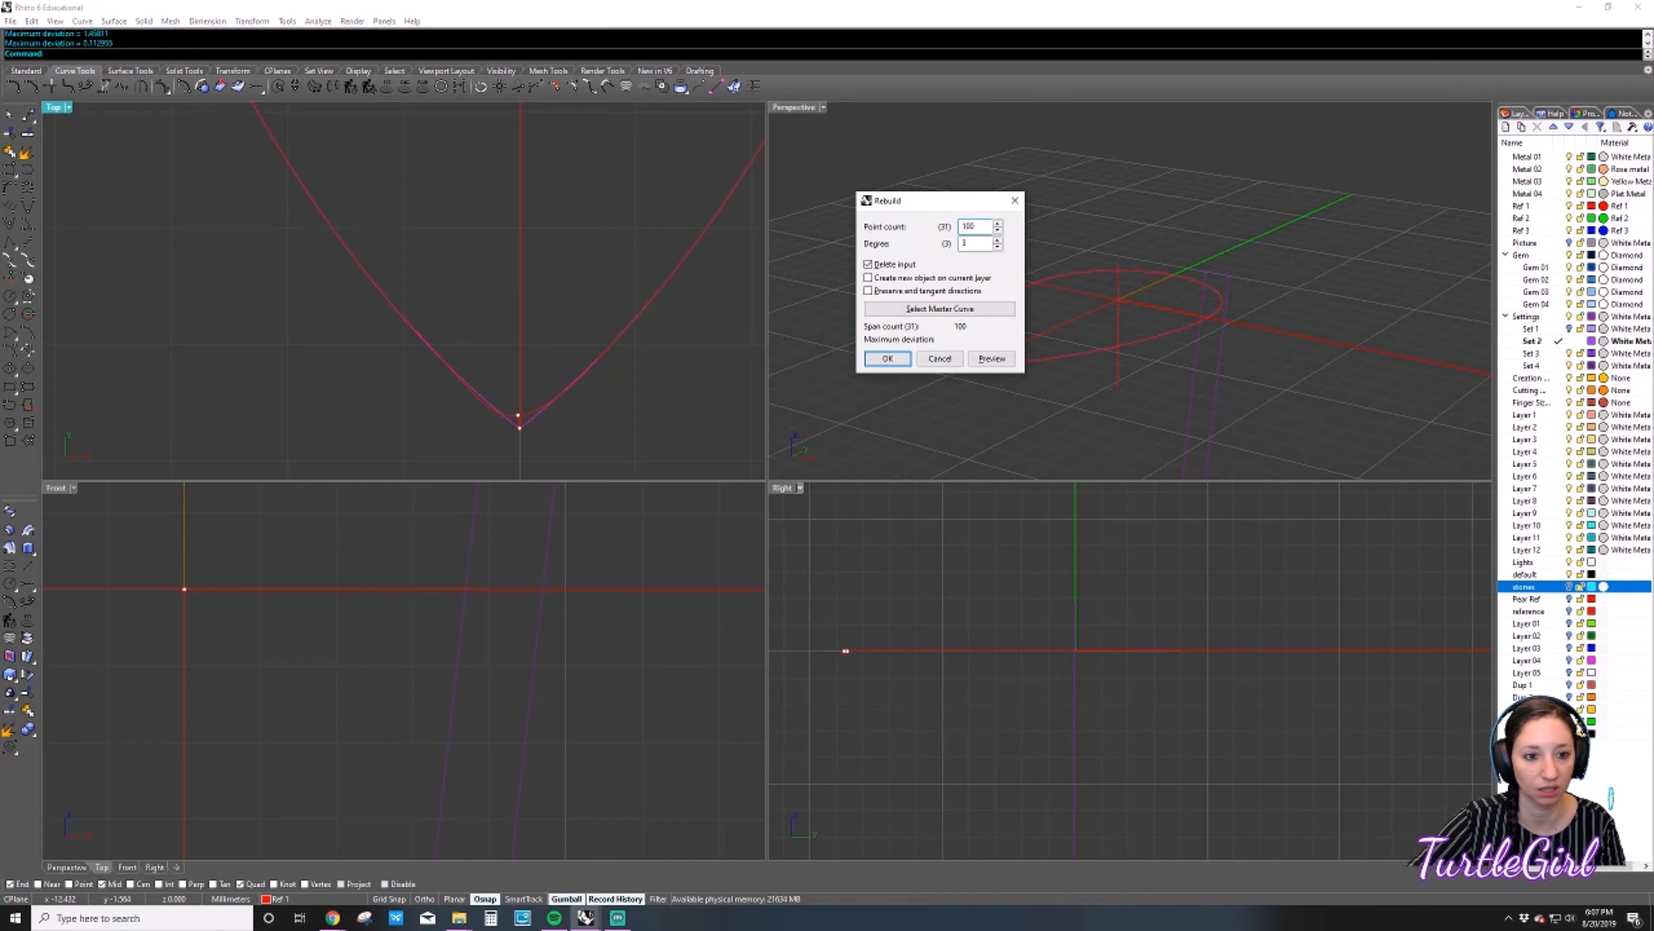
key(BackSpace)
text(1)
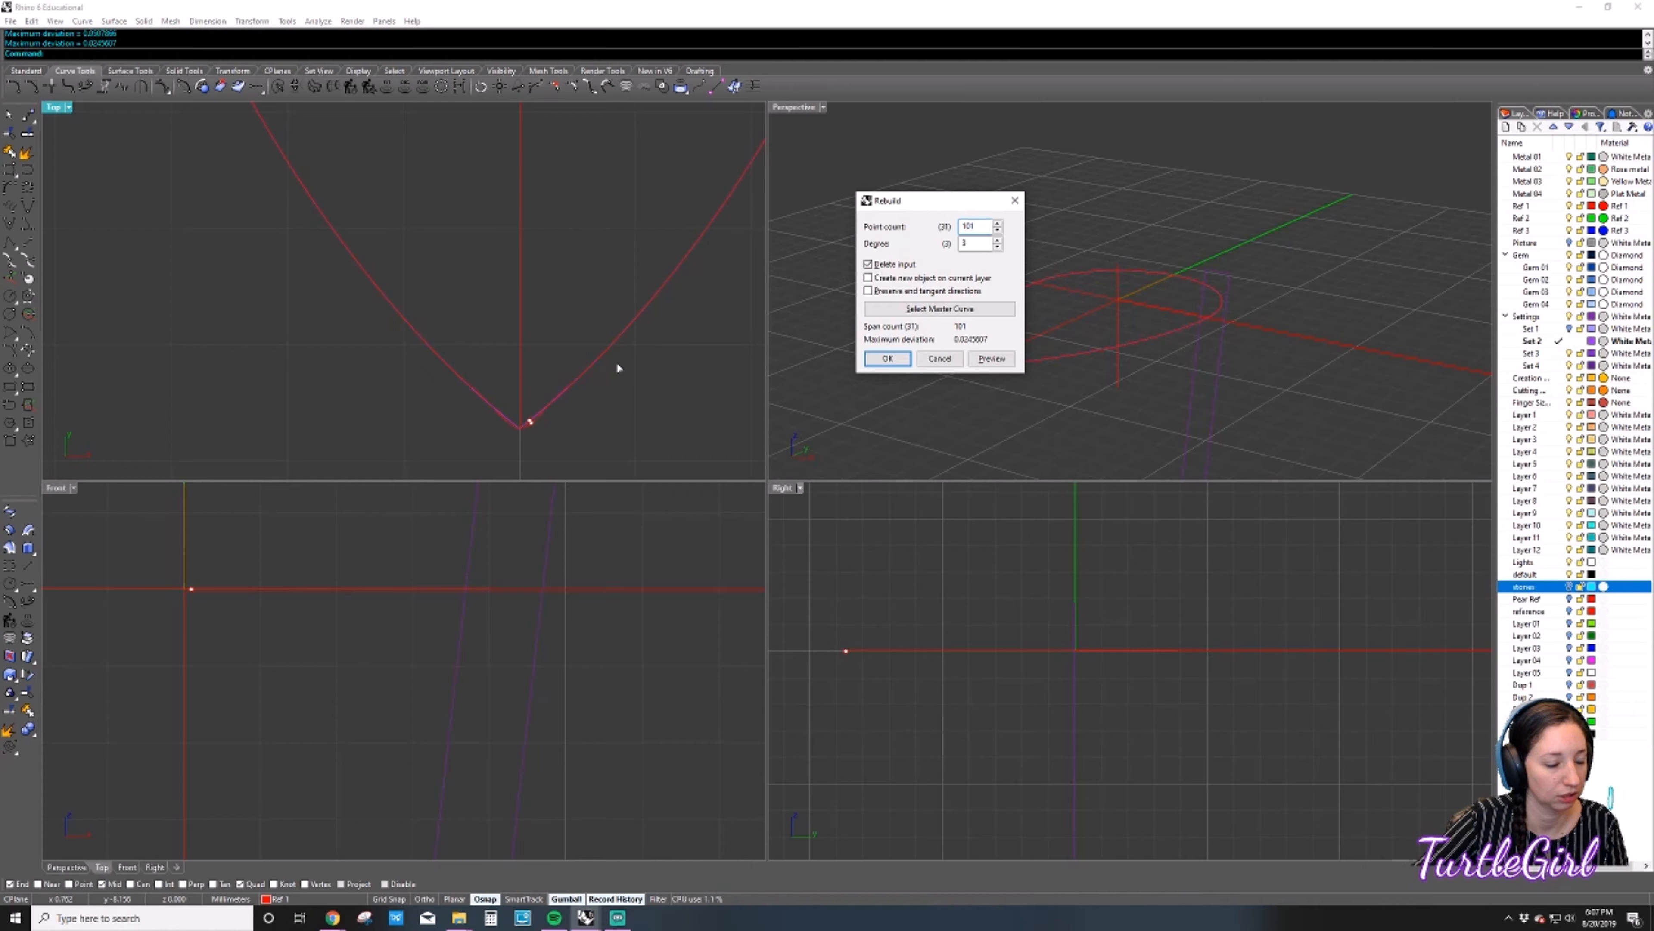
scroll(617, 361, down, 4)
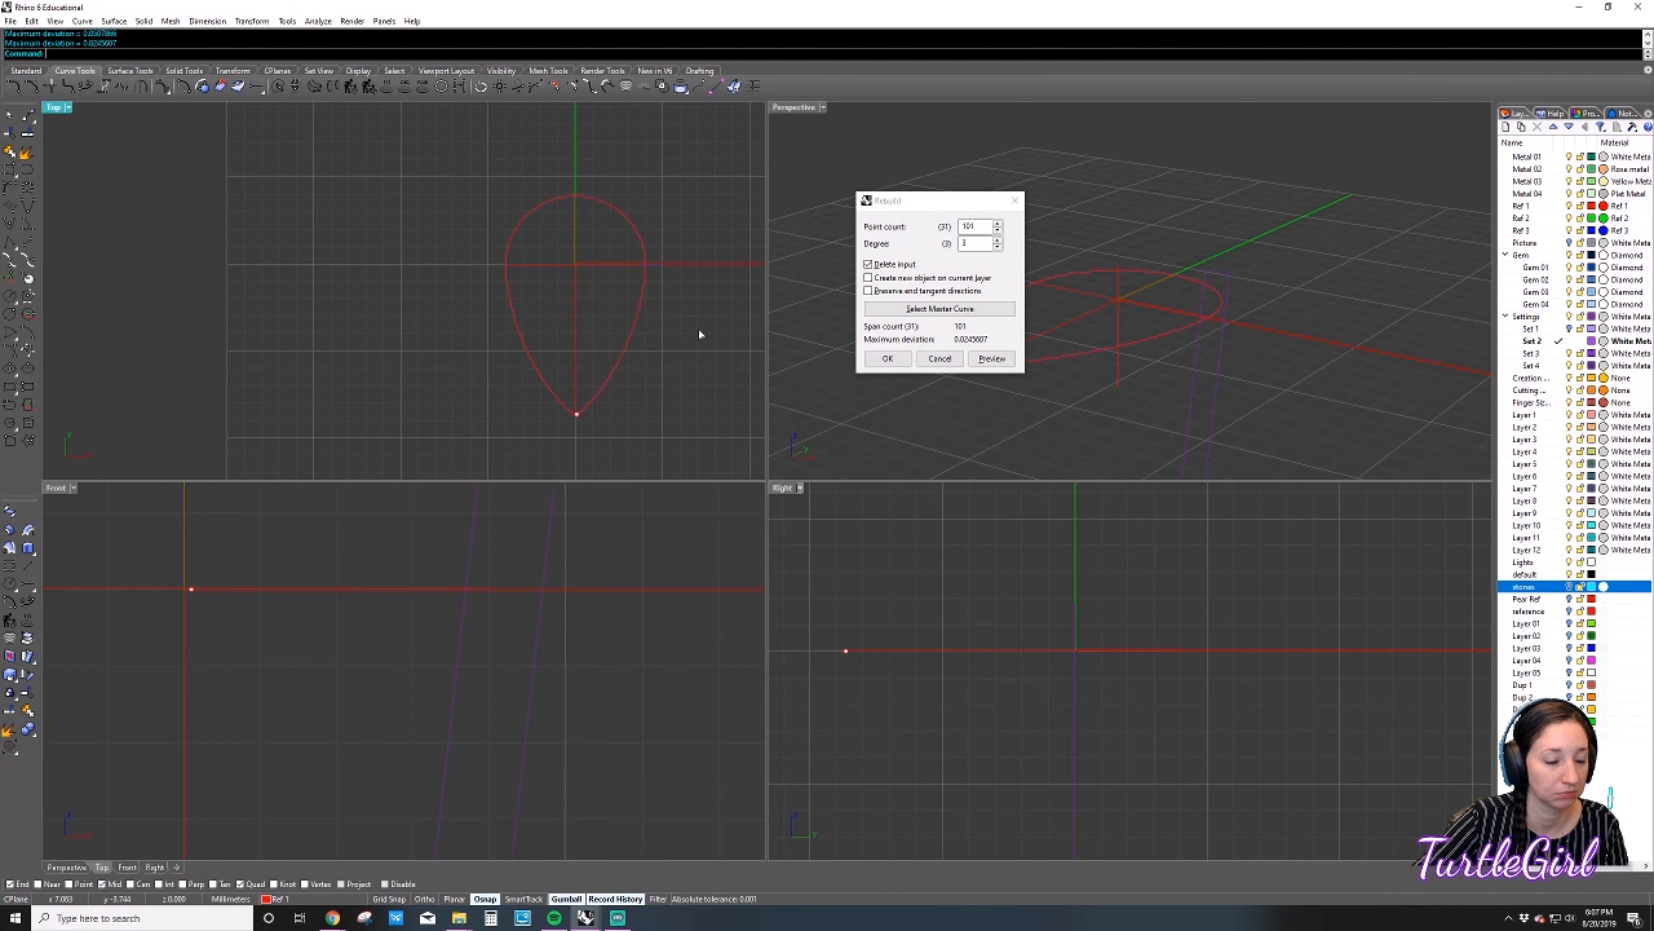
key(Return)
Show the Set 1 layer, inspect the setting's pointed end in the Top view and undo the rebuild.
click(1569, 328)
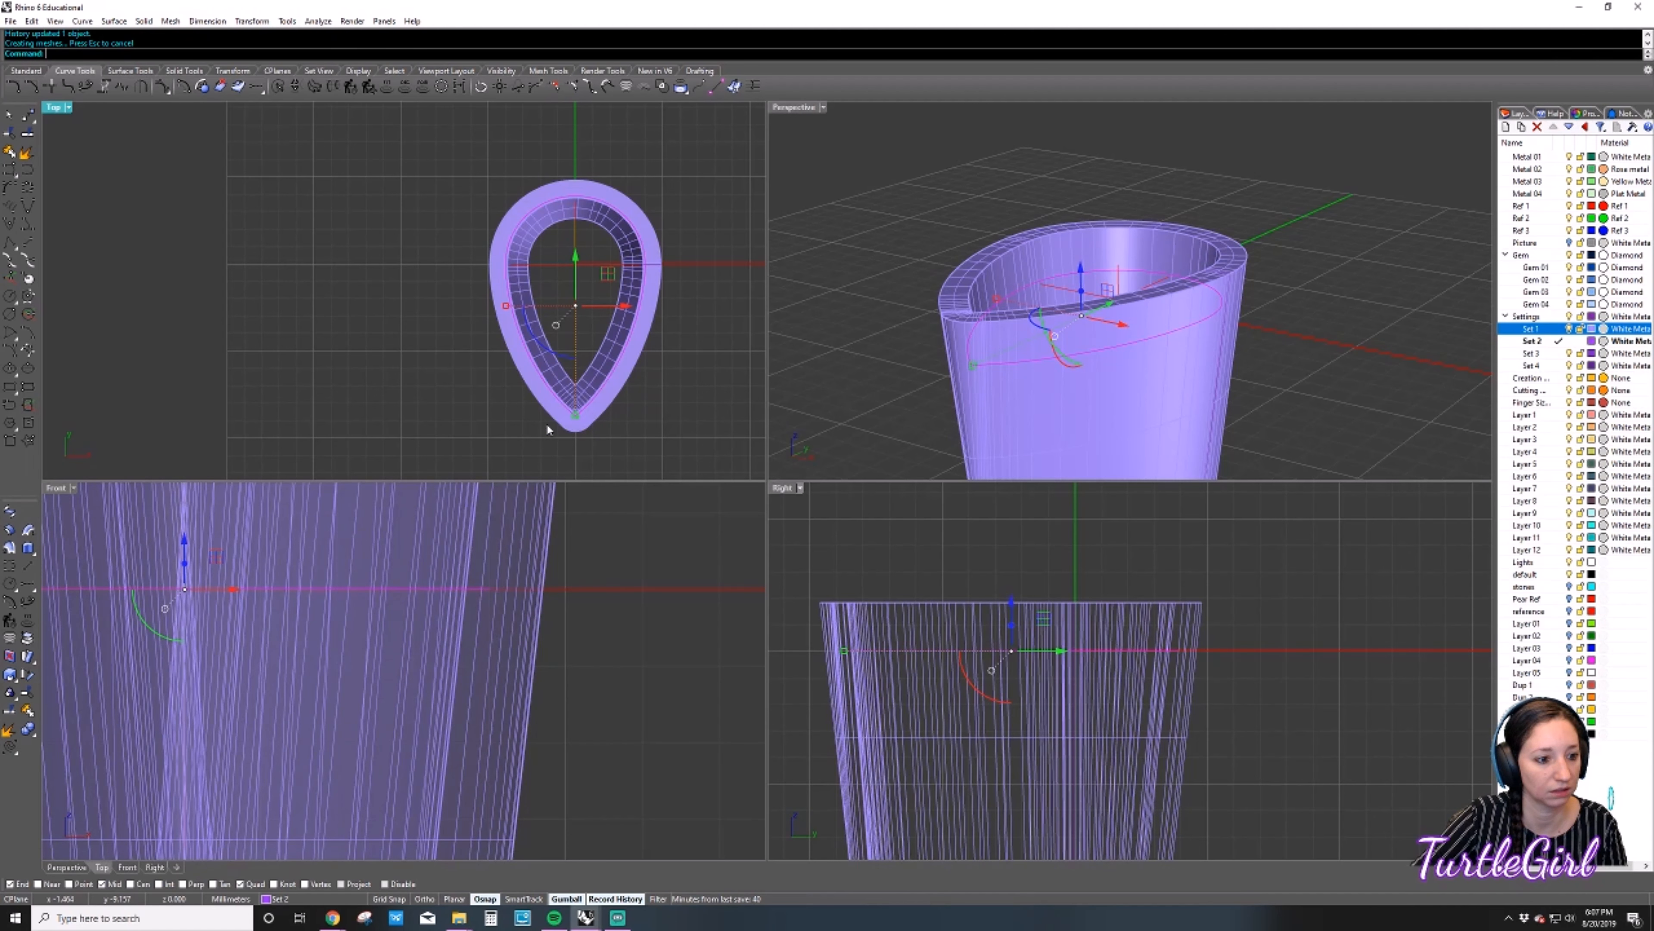
scroll(546, 424, up, 4)
scroll(582, 420, down, 3)
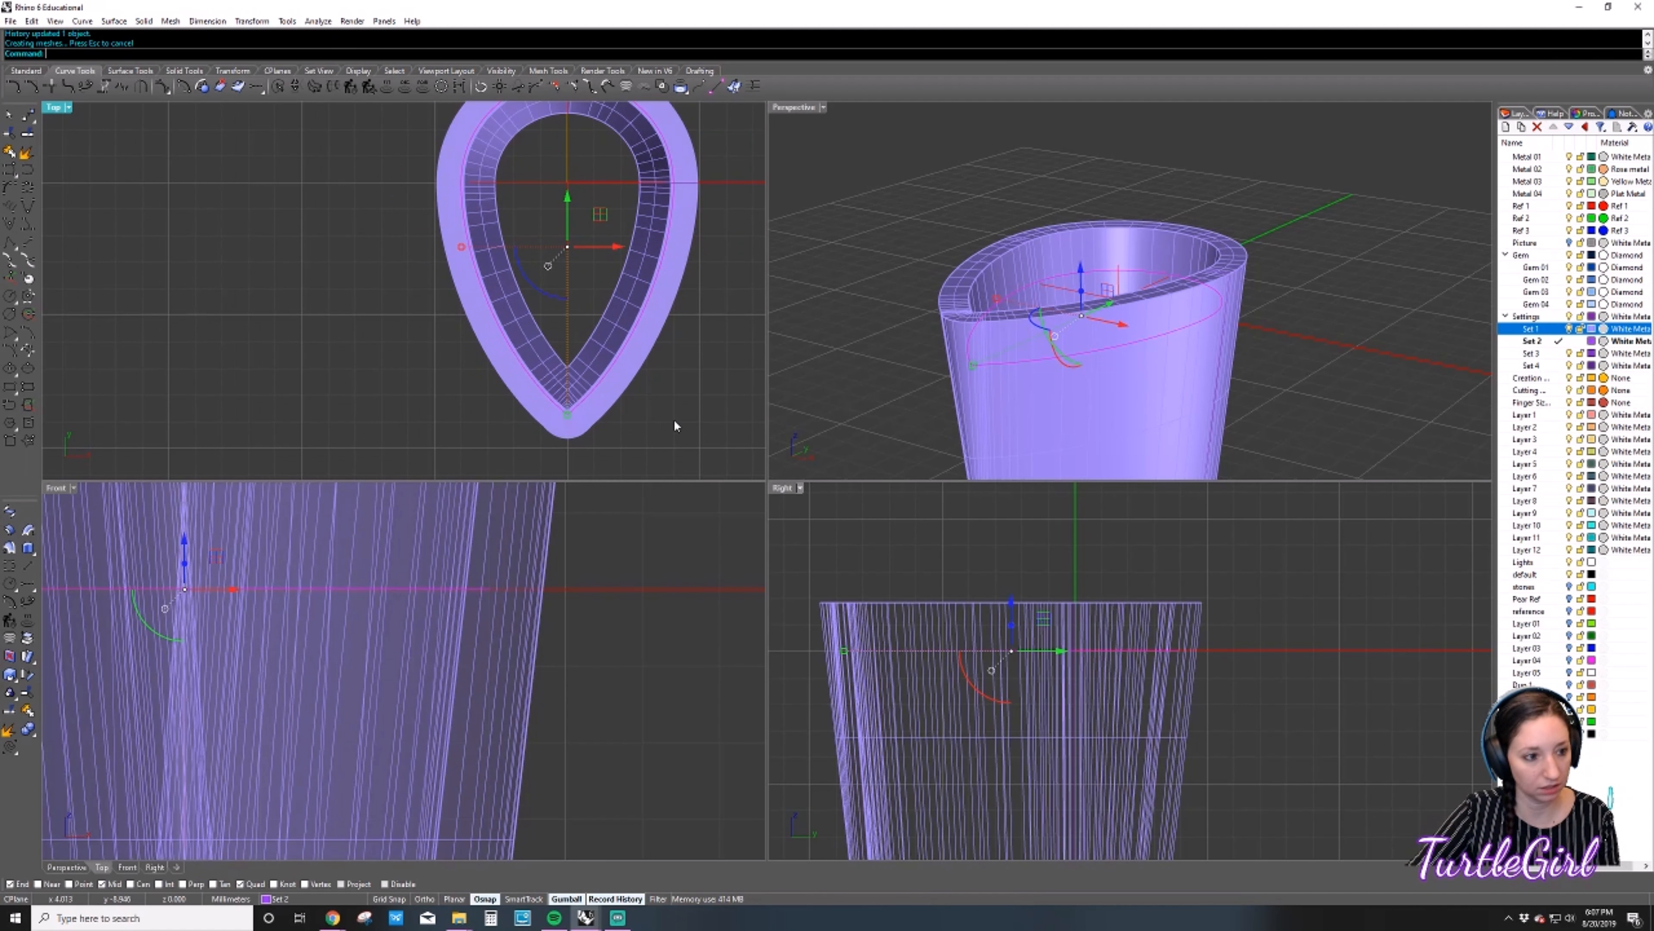
key(ctrl+z)
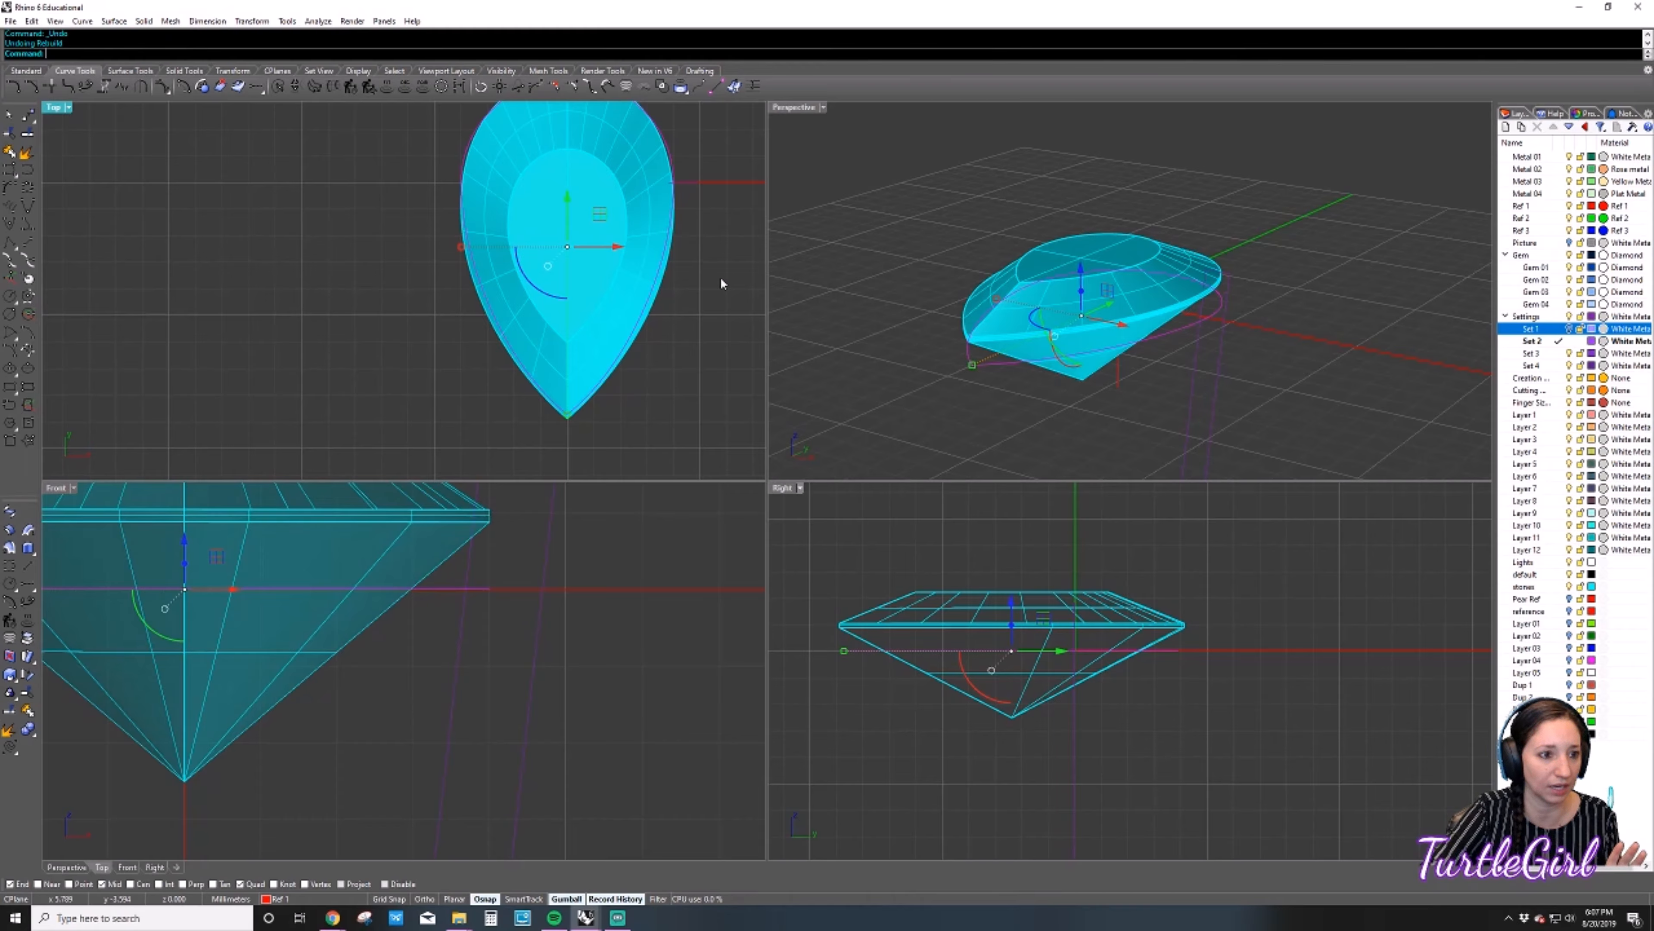
Scale the pear gem down slightly along its length to fit within the outline curve, and clear the selection.
scroll(720, 278, down, 1)
drag(599, 390, 597, 388)
click(657, 219)
key(Escape)
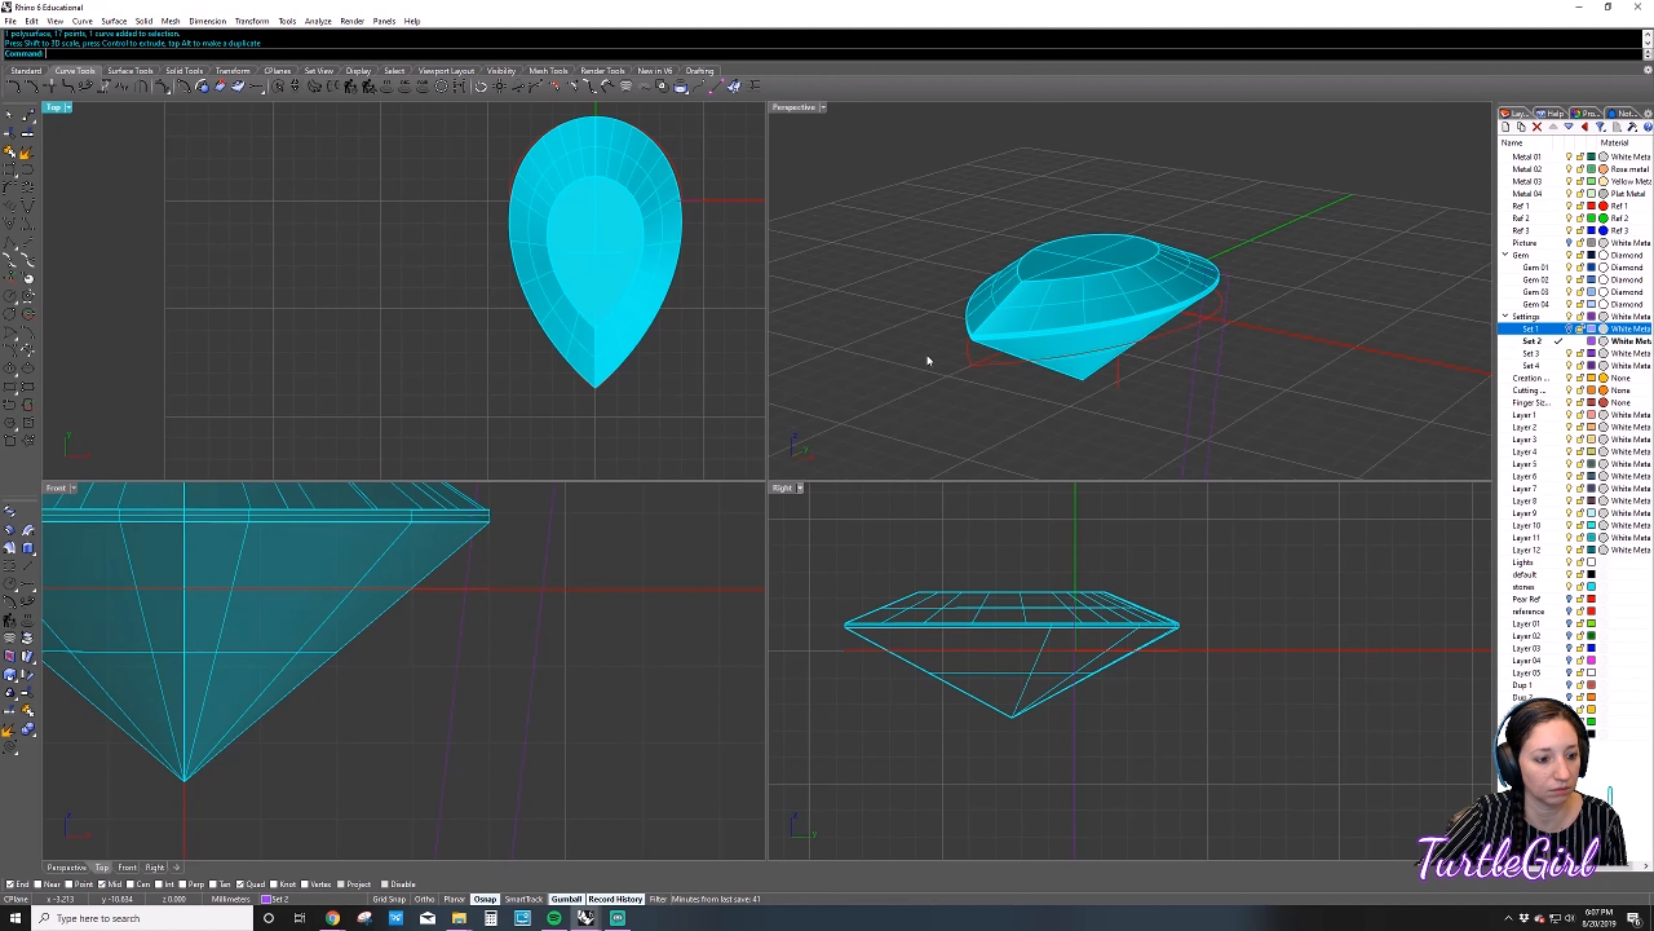
Select the pear outline curve beneath the gem and show the setting on the Set 1 layer.
click(1005, 364)
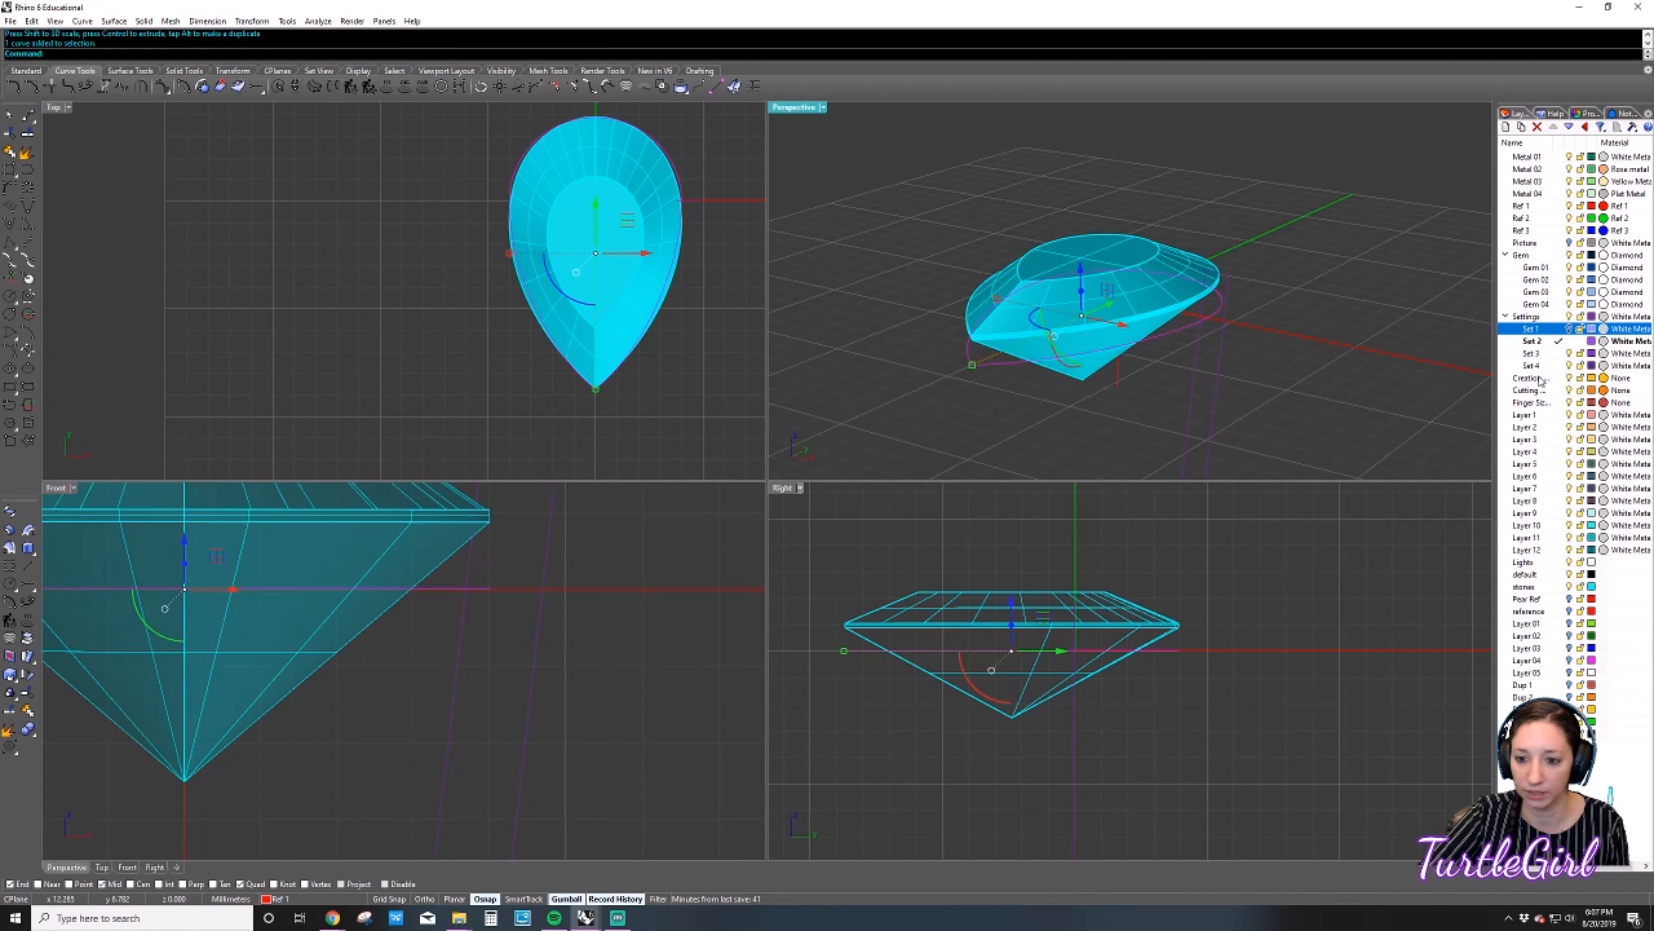
click(1569, 328)
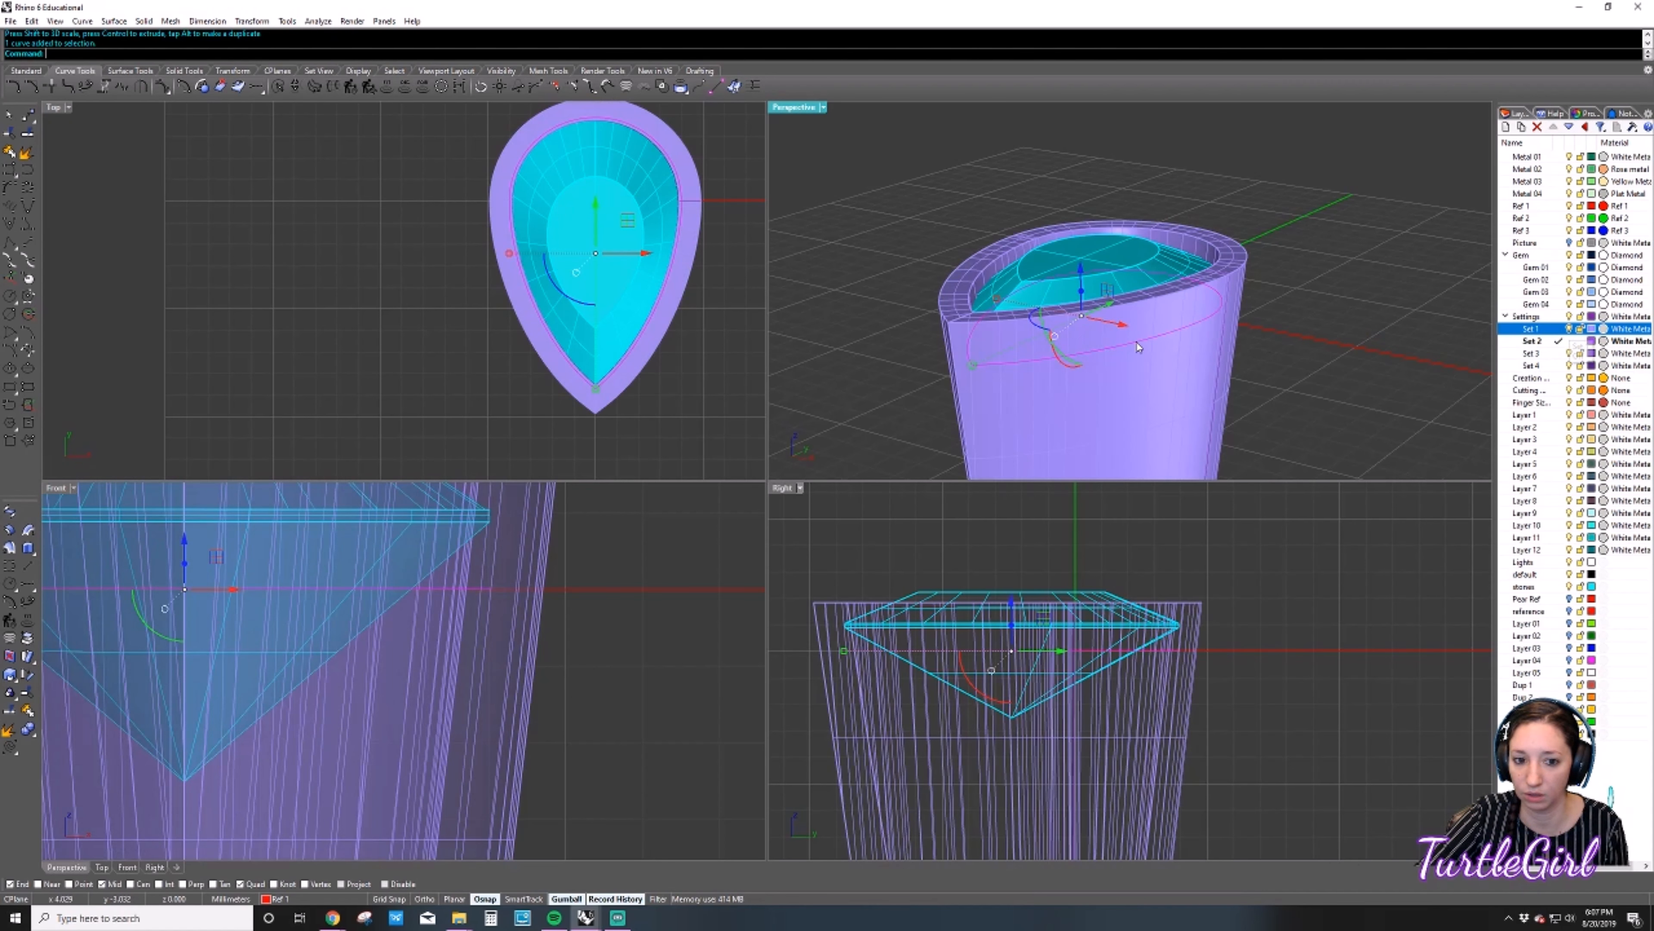
Try rebuilding the pear outline curve with 101 points while the setting is shown, and undo it.
text(Rebuild)
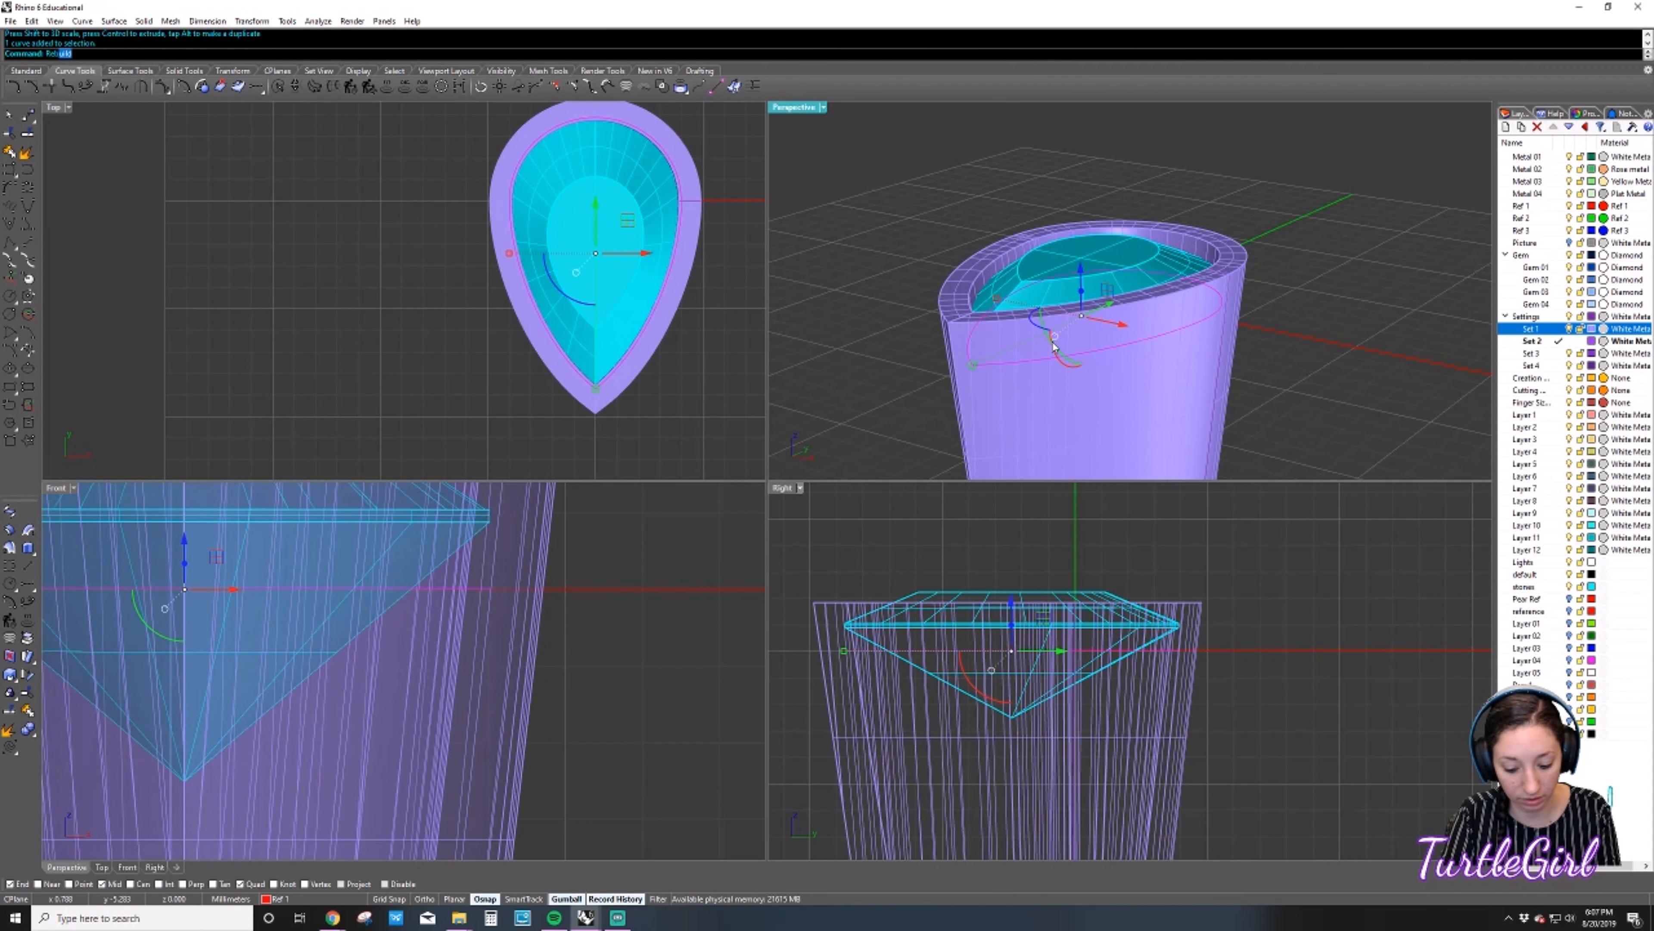
key(Return)
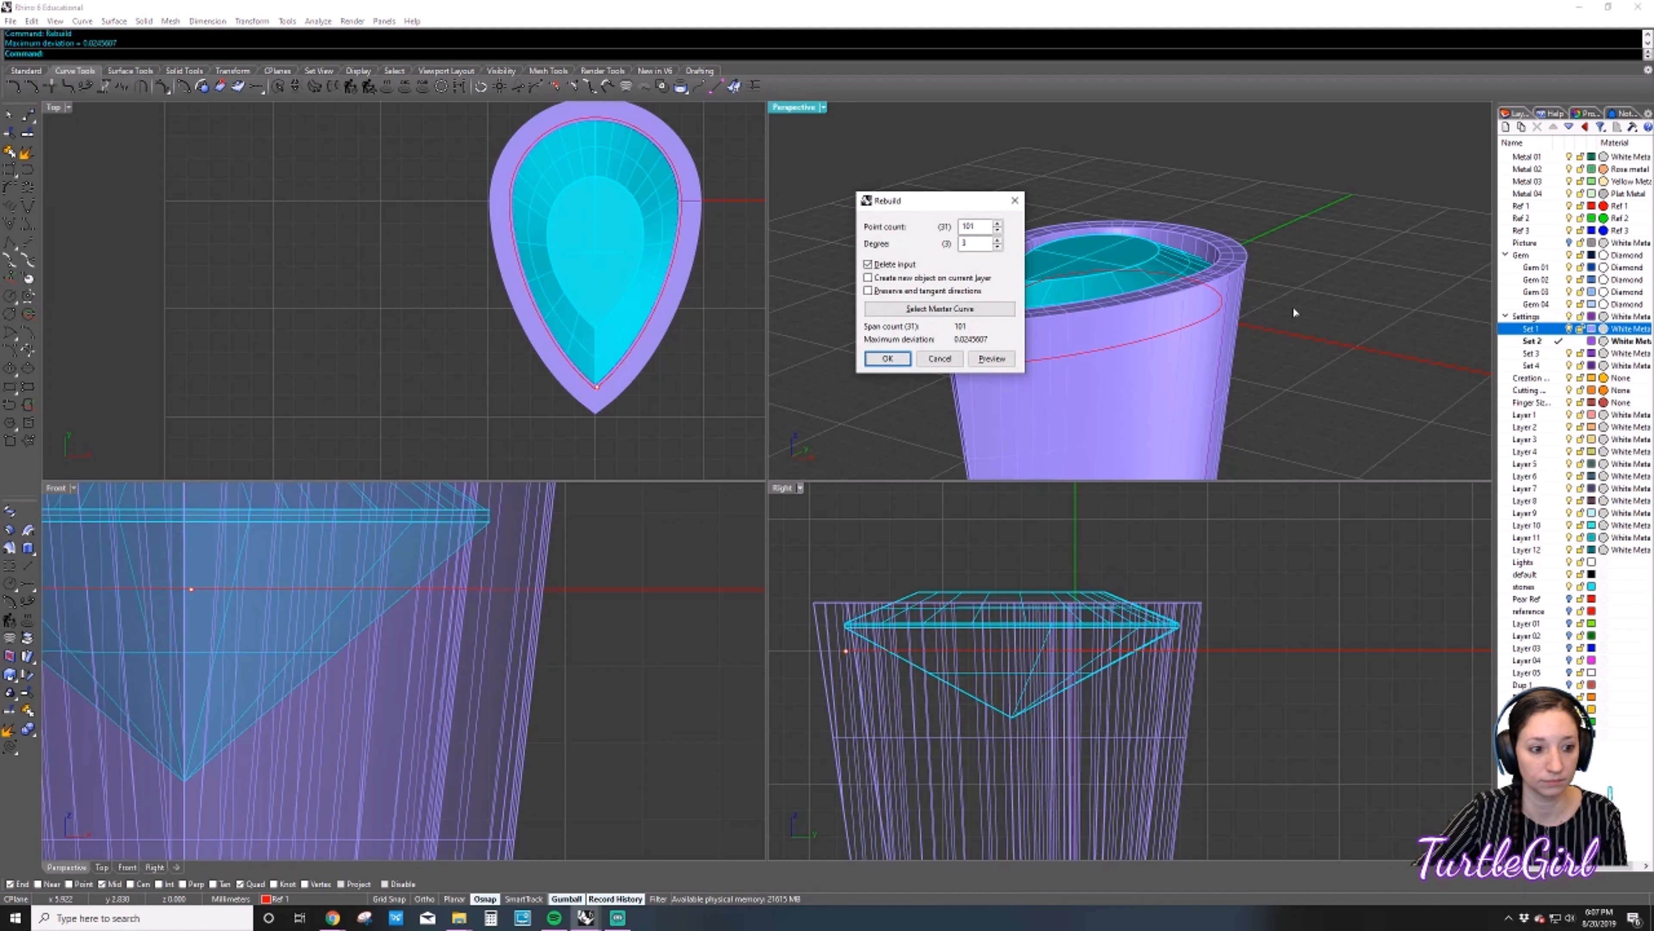
key(Return)
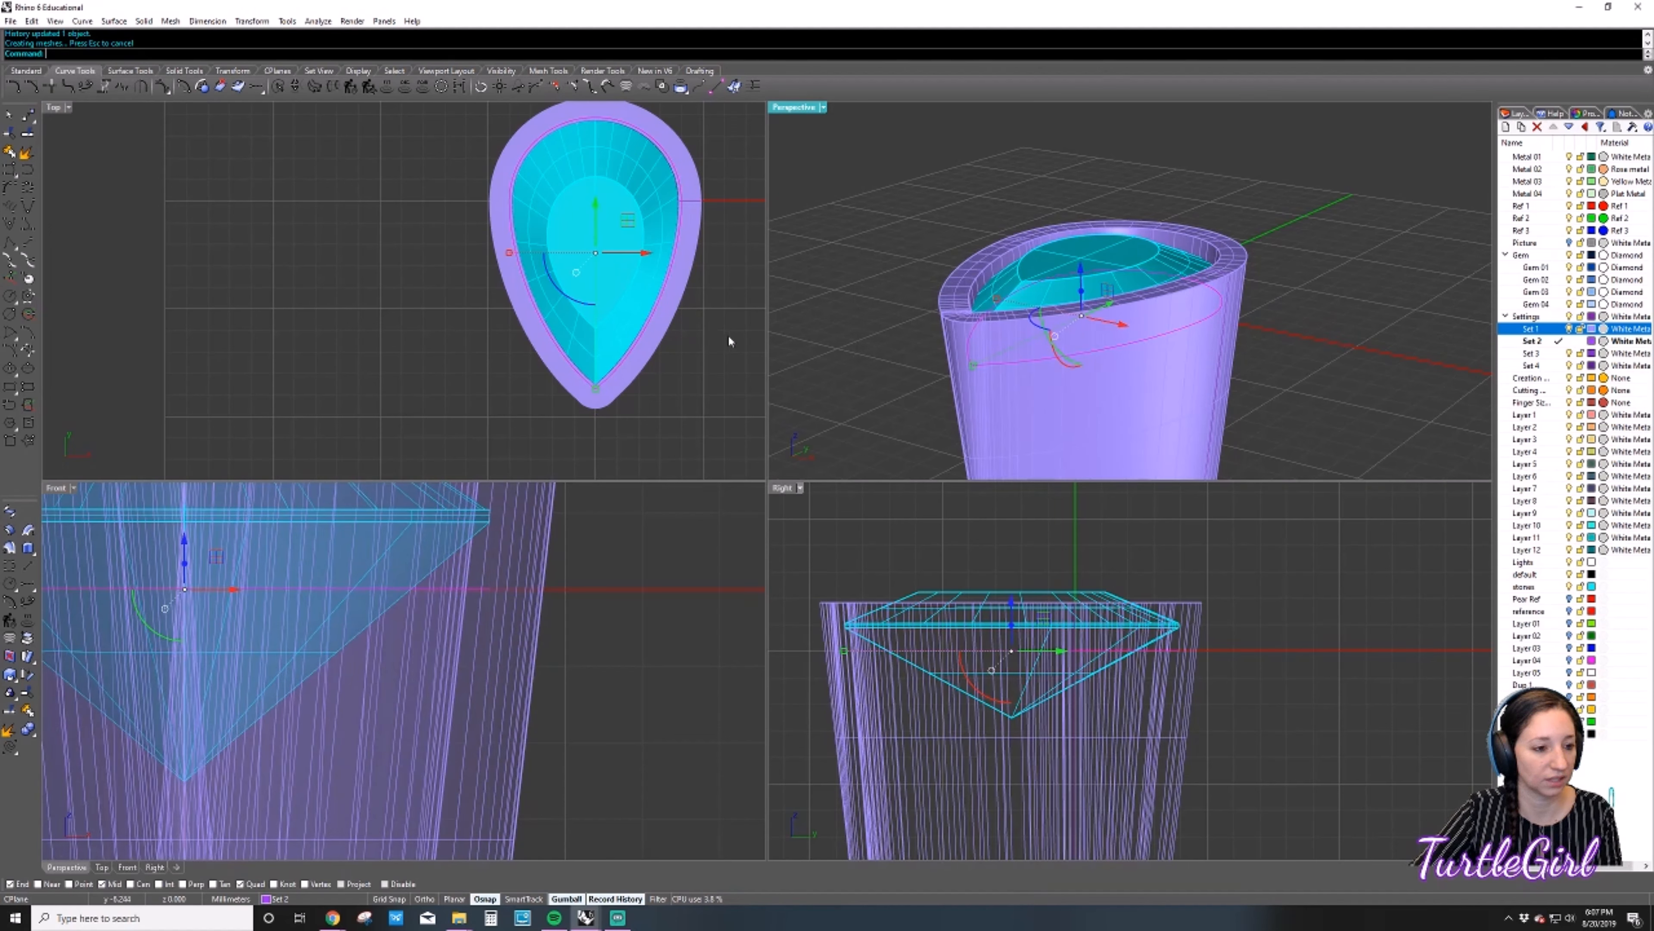
key(ctrl+z)
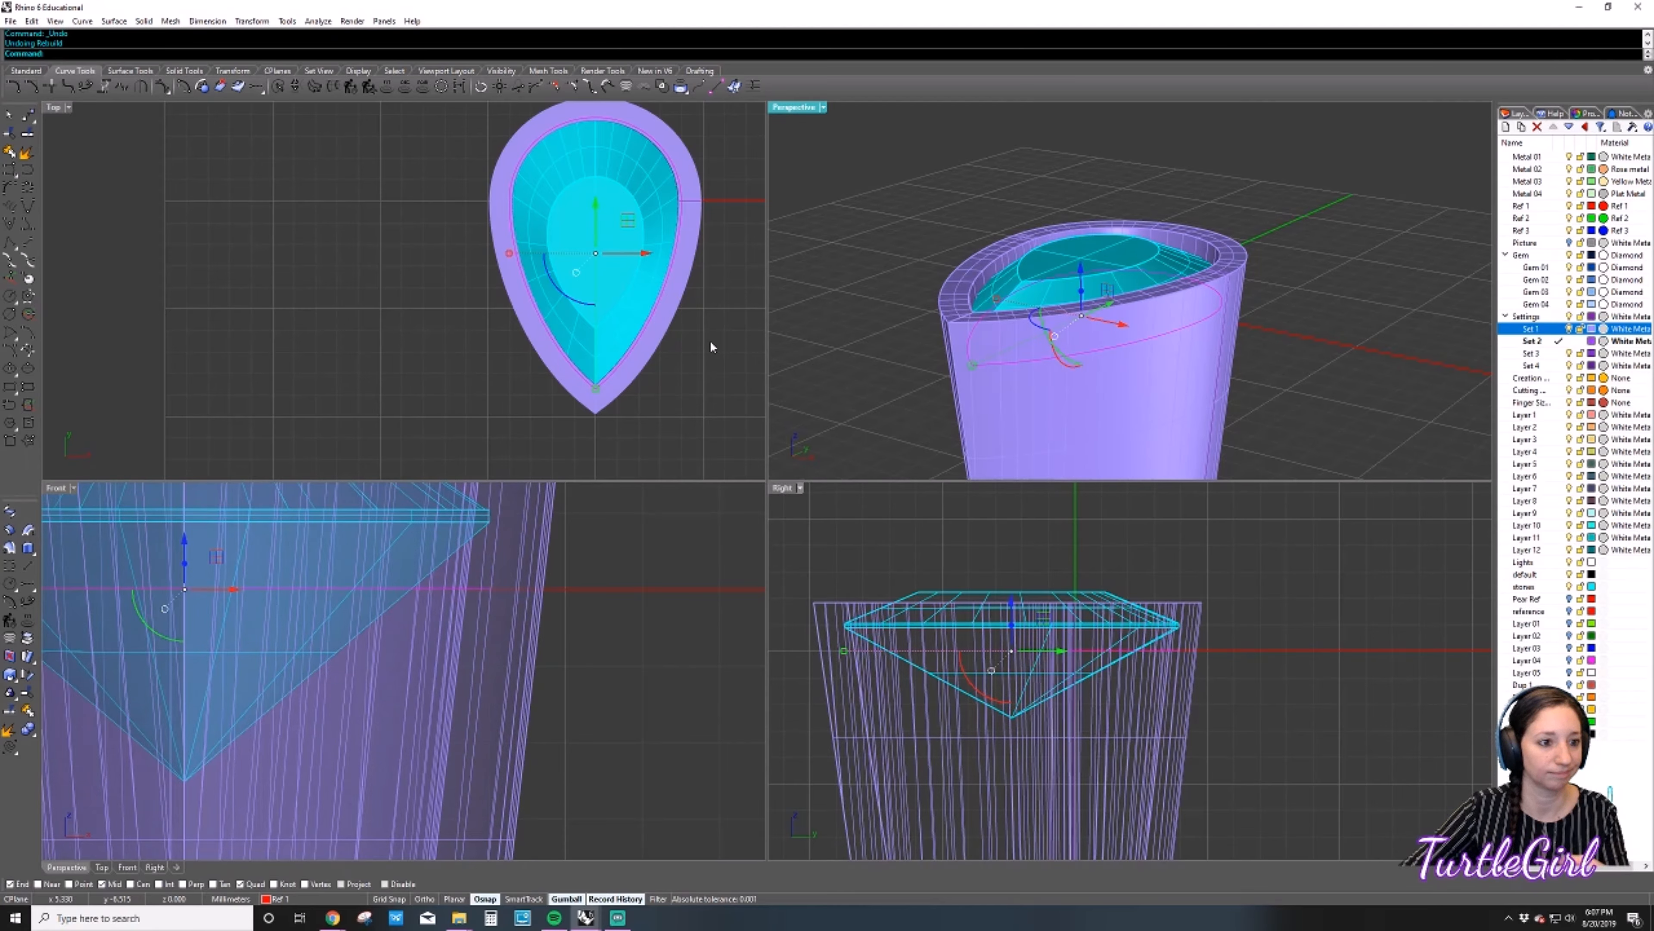
Clear the curve selection and delete the tapered setting polysurface around the gem.
click(711, 347)
right_drag(720, 299, 691, 346)
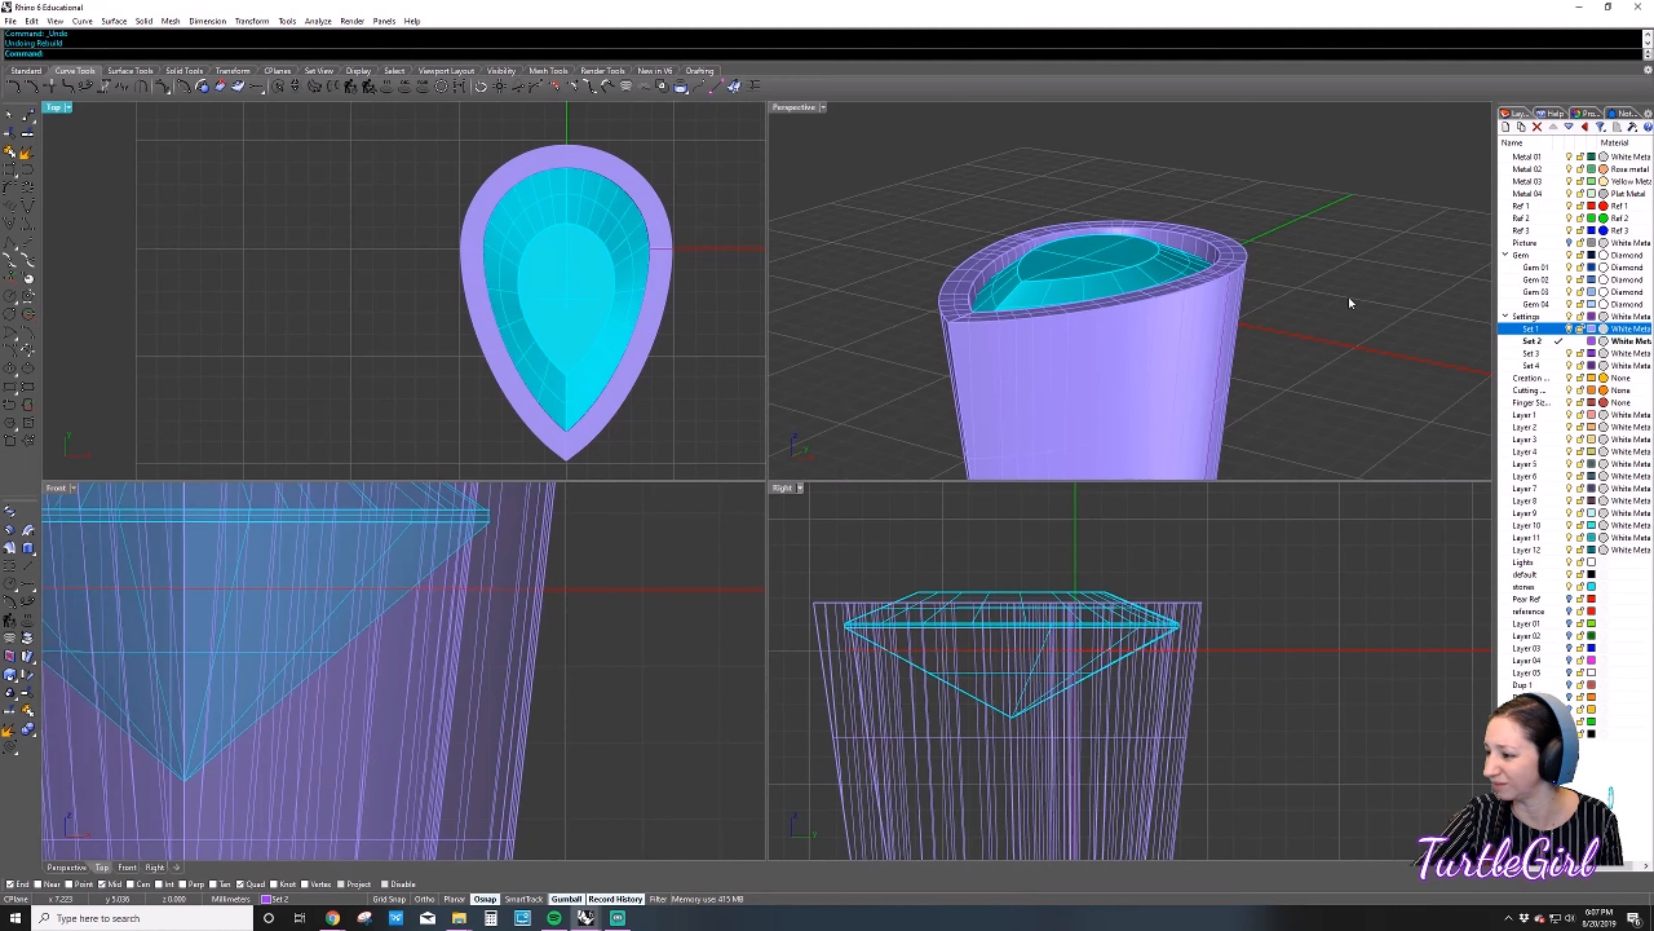
click(1282, 317)
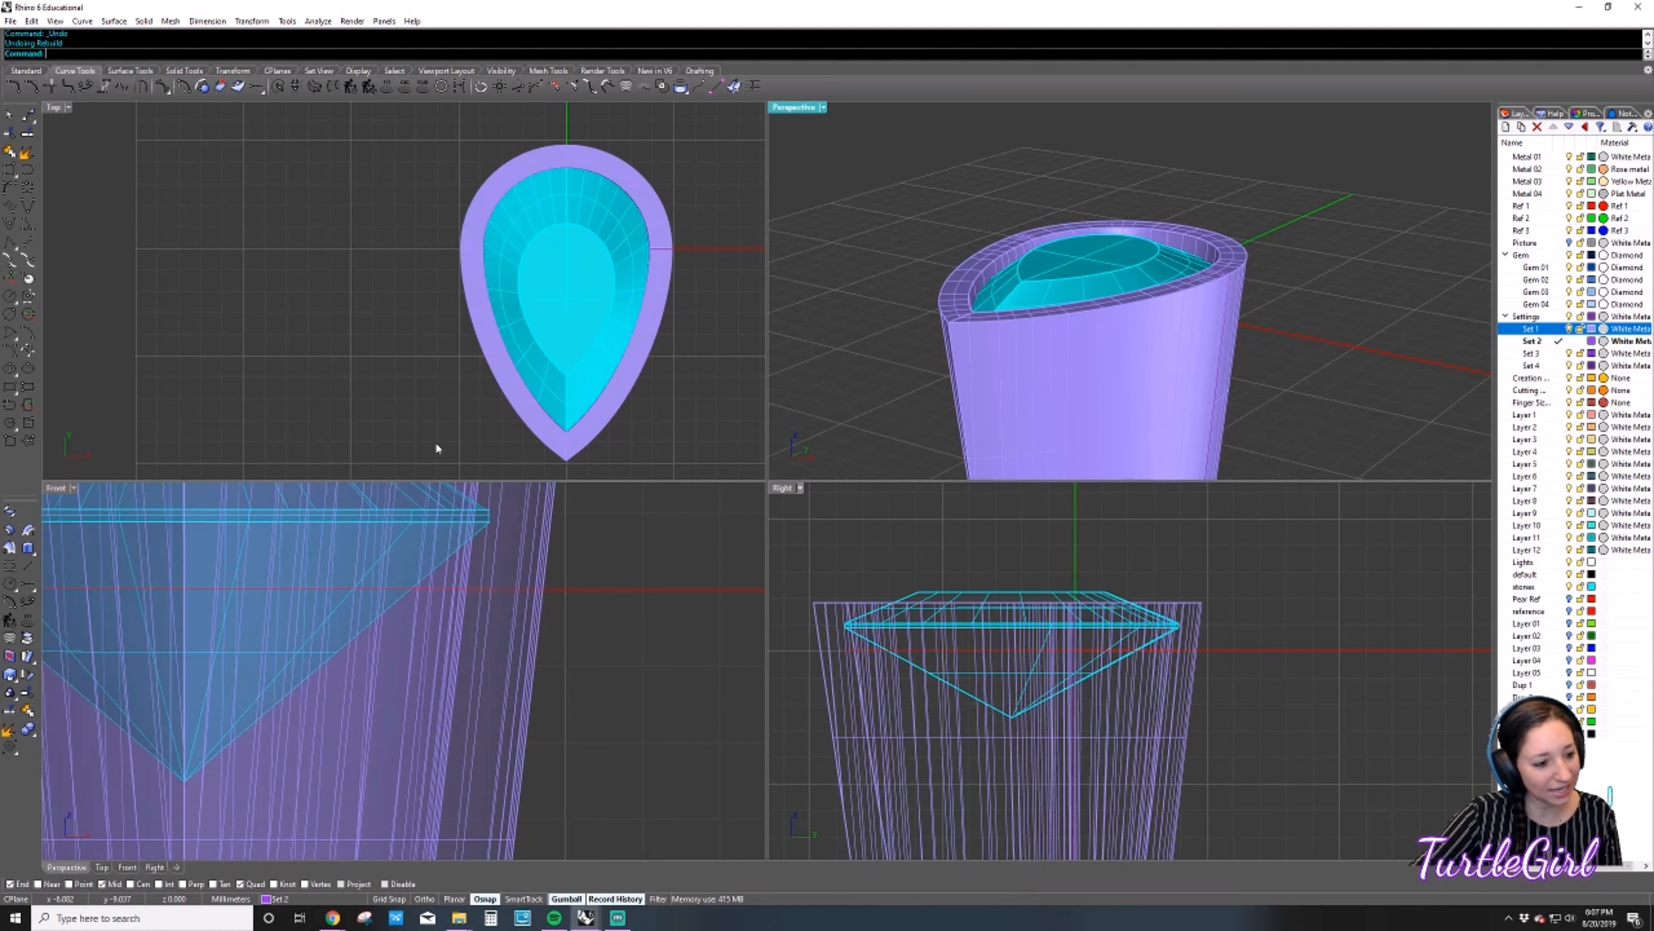
scroll(633, 630, down, 4)
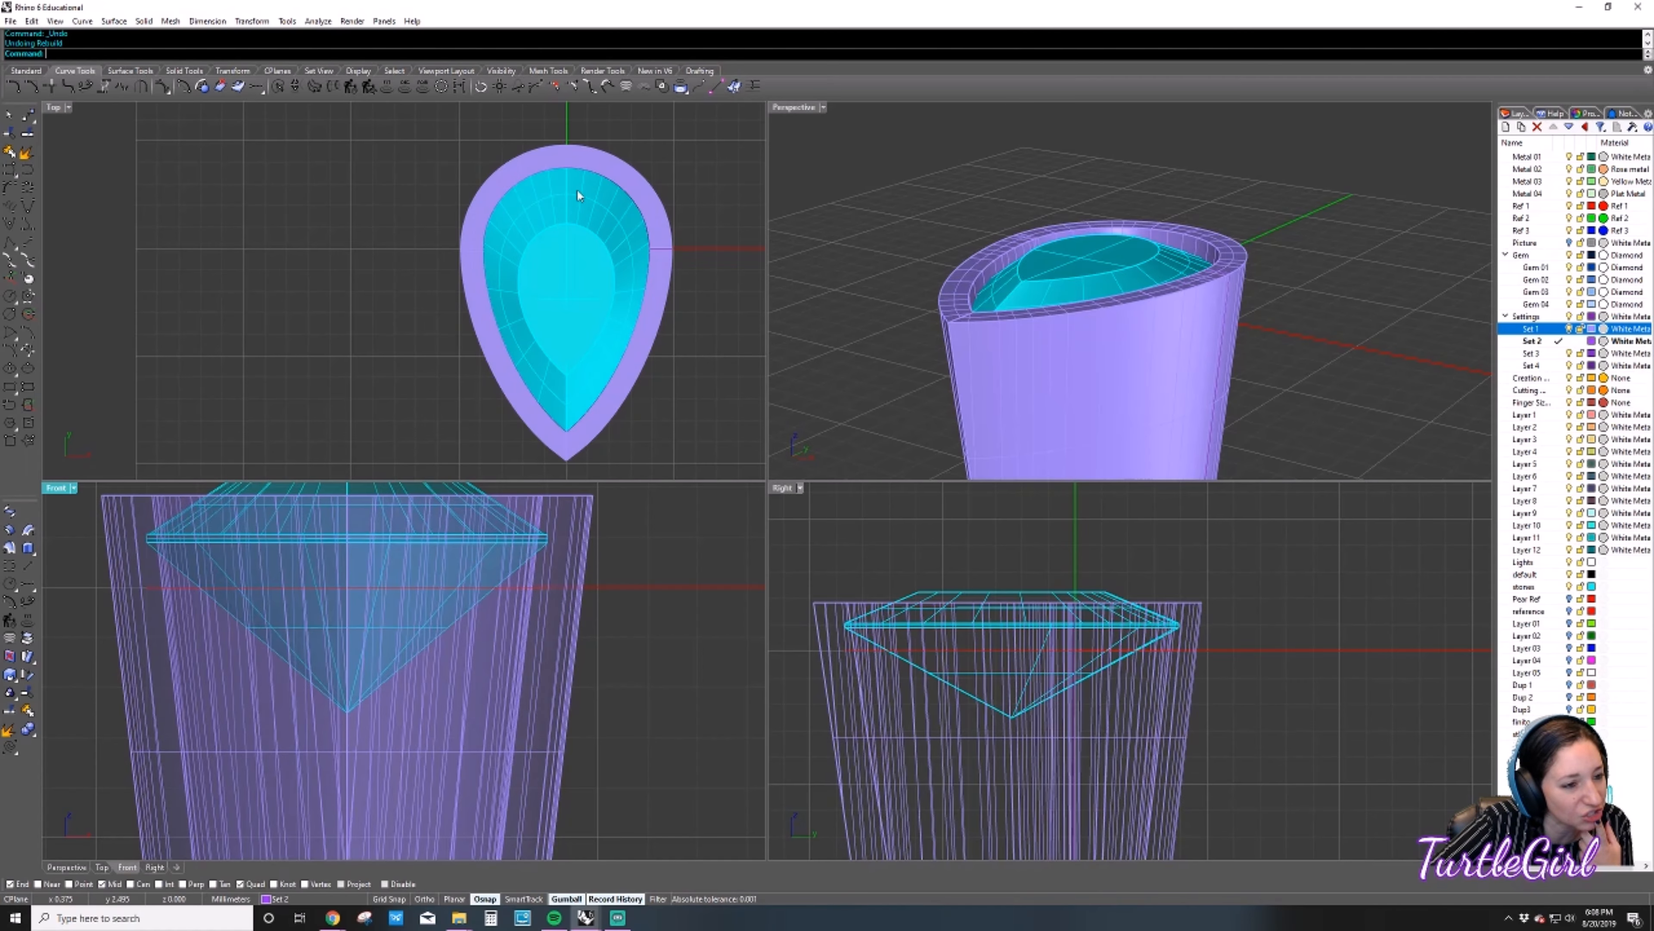
click(1074, 369)
key(Delete)
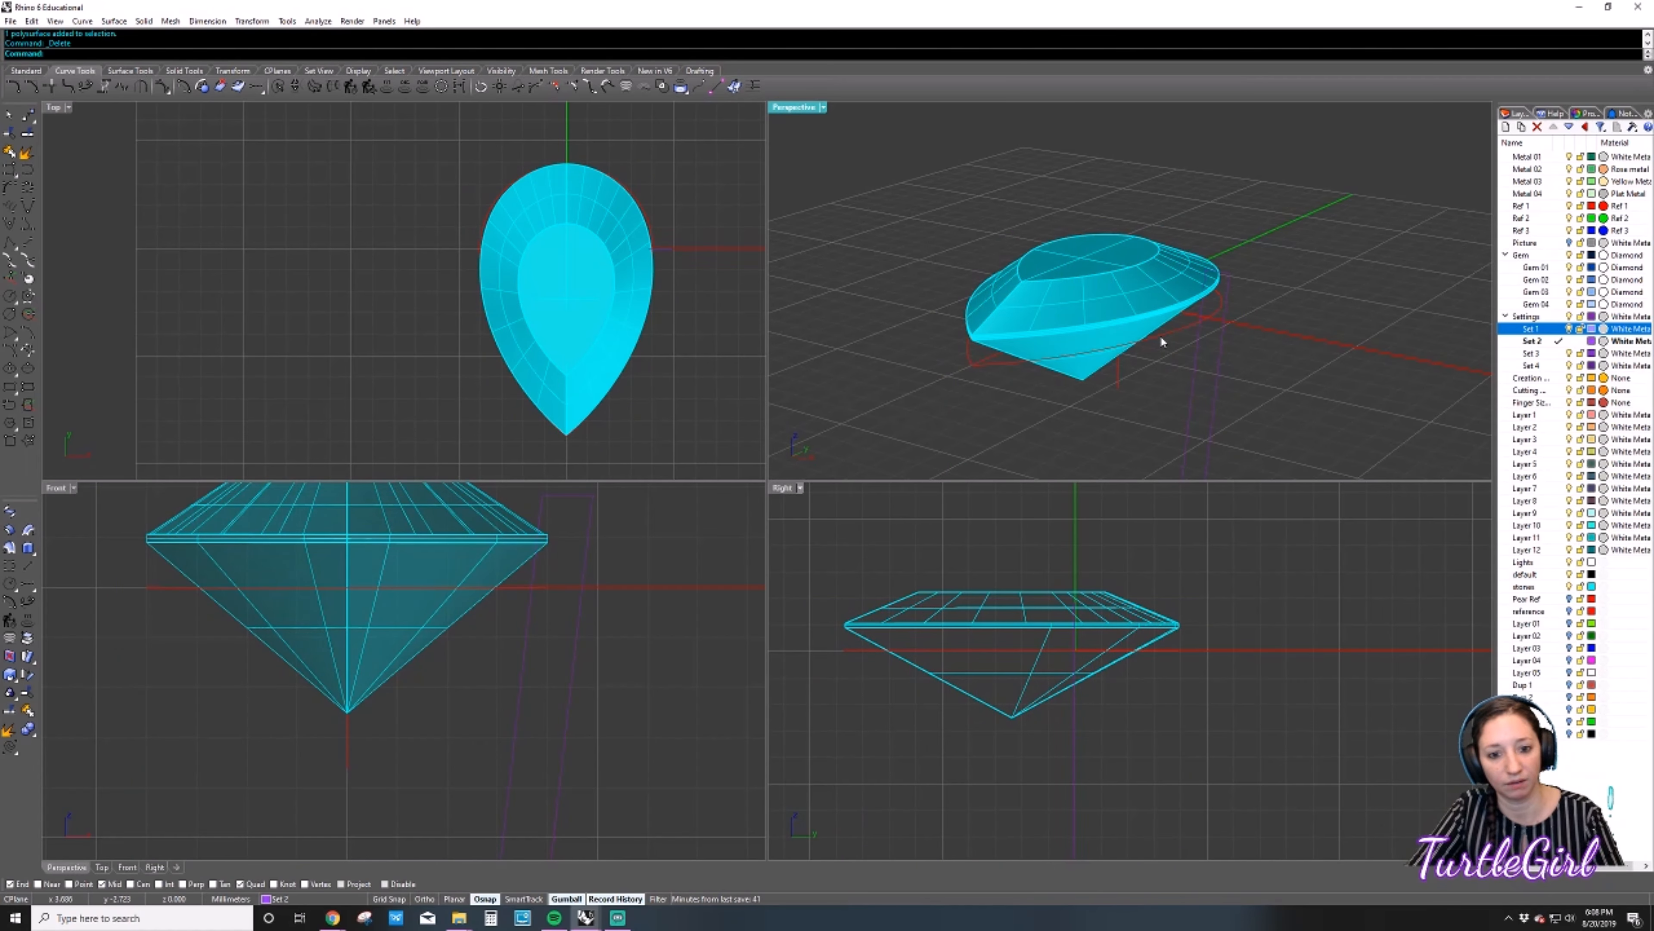
Select the pear outline curve, hide the stones layer and show the Picture layer.
click(1162, 342)
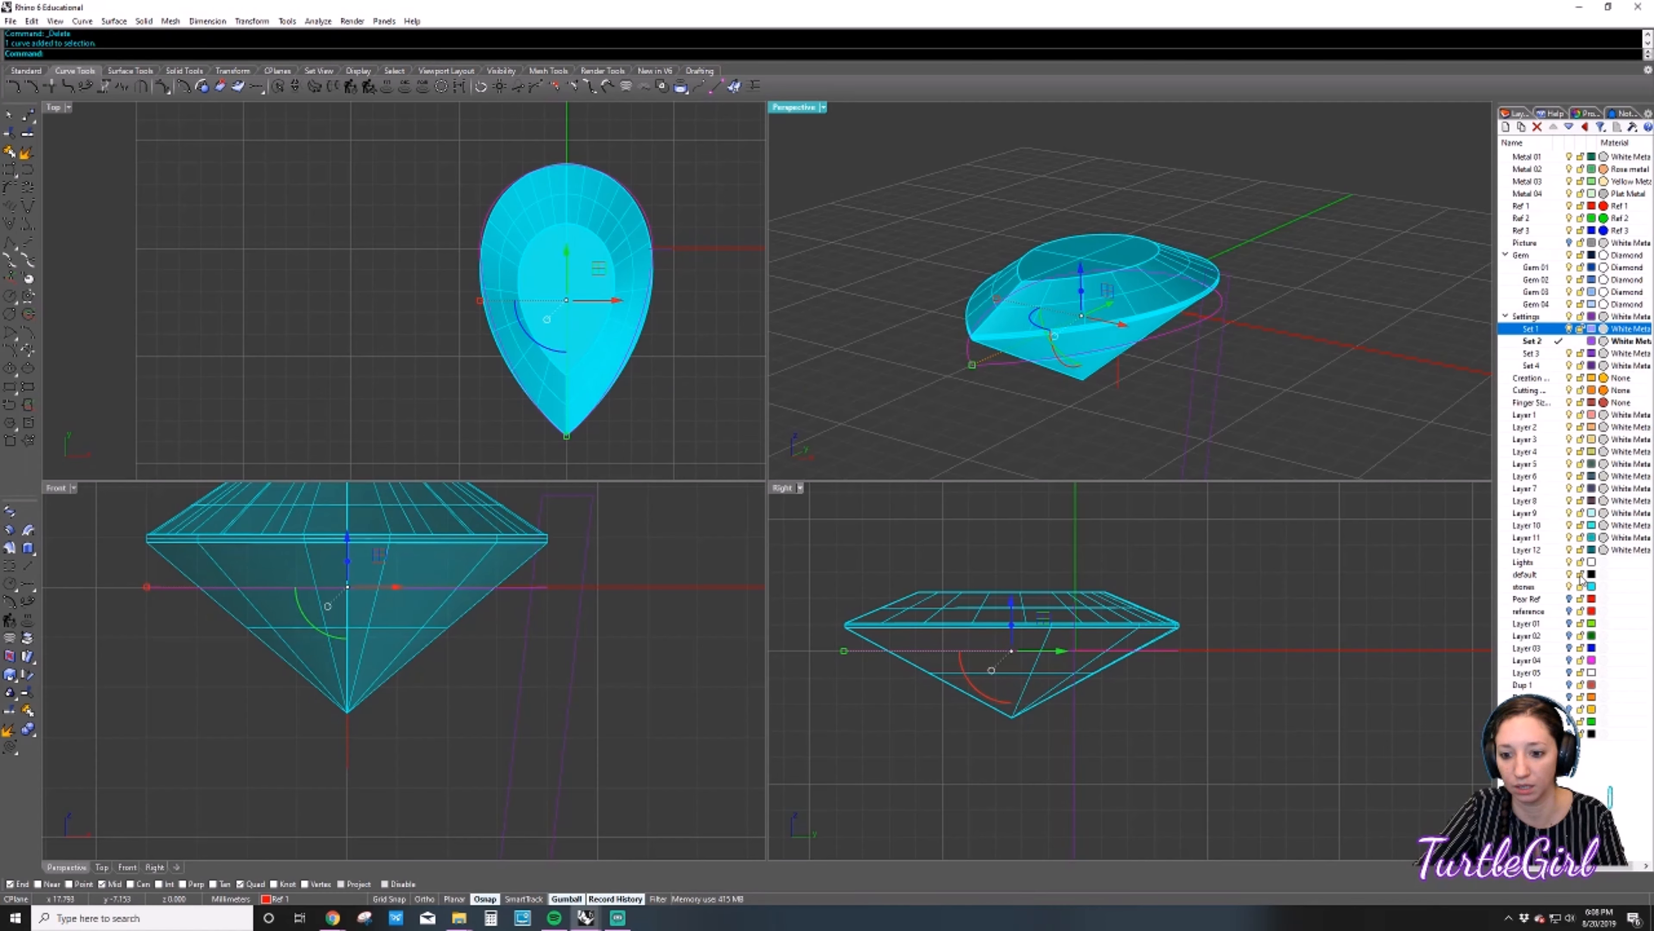
click(1569, 587)
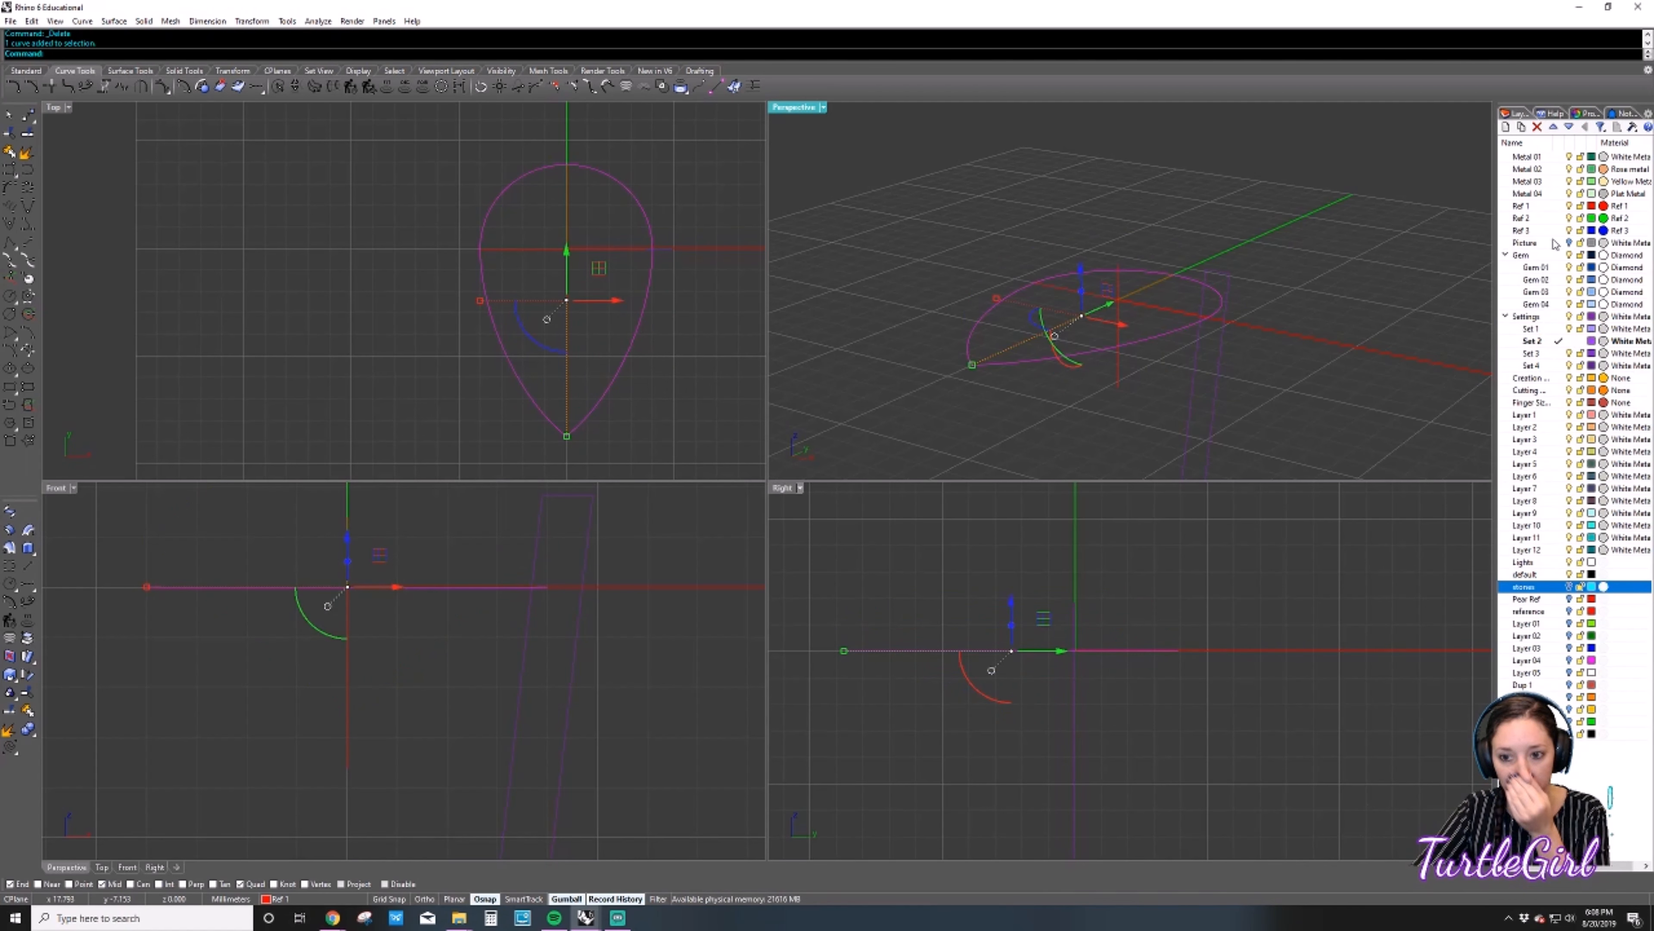
click(1568, 243)
Move the gem photo about 4 mm along Y in the Top view so the photographed gem lines up with the outline curve.
click(640, 334)
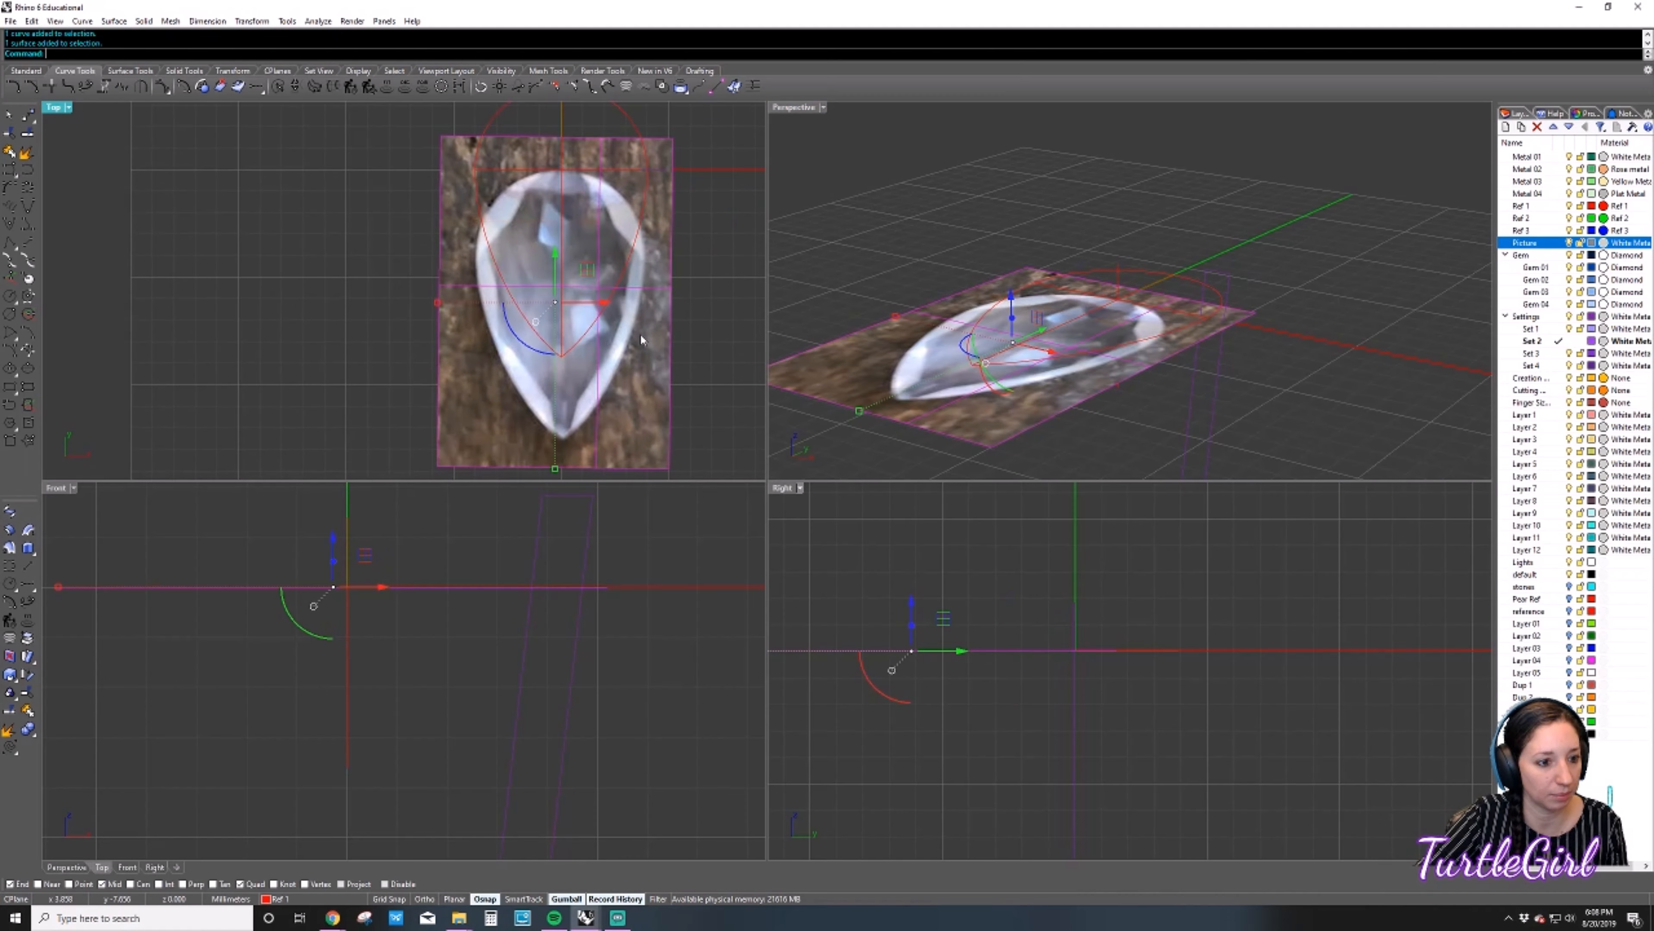
right_drag(677, 293, 667, 354)
drag(546, 322, 546, 240)
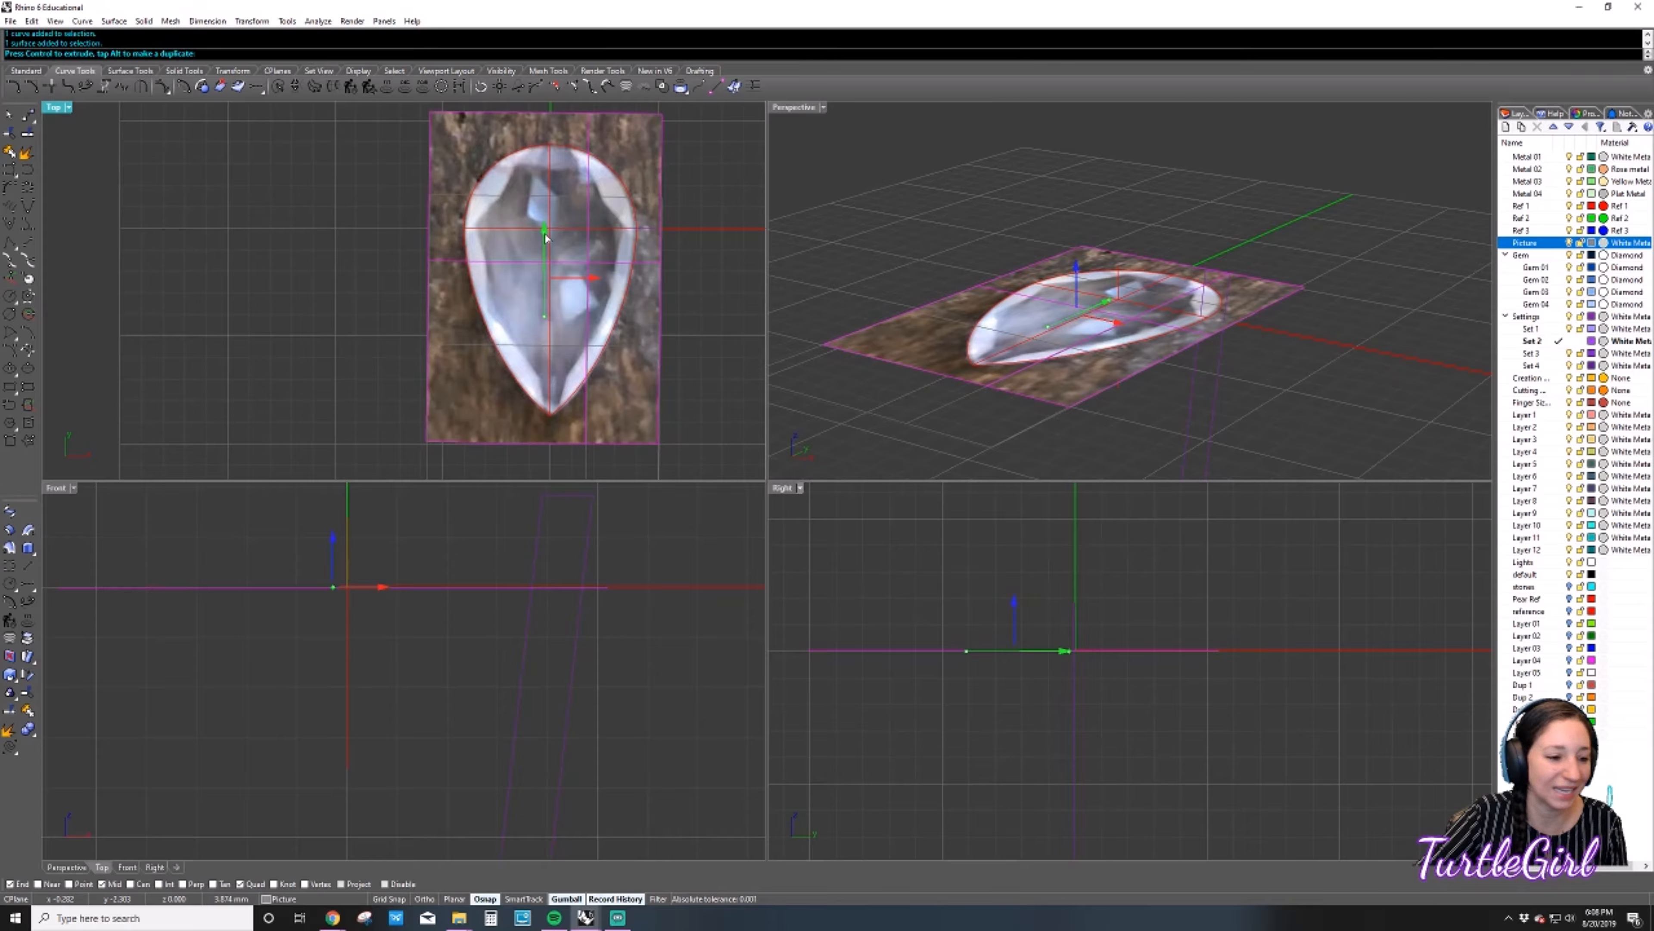
drag(546, 238, 546, 236)
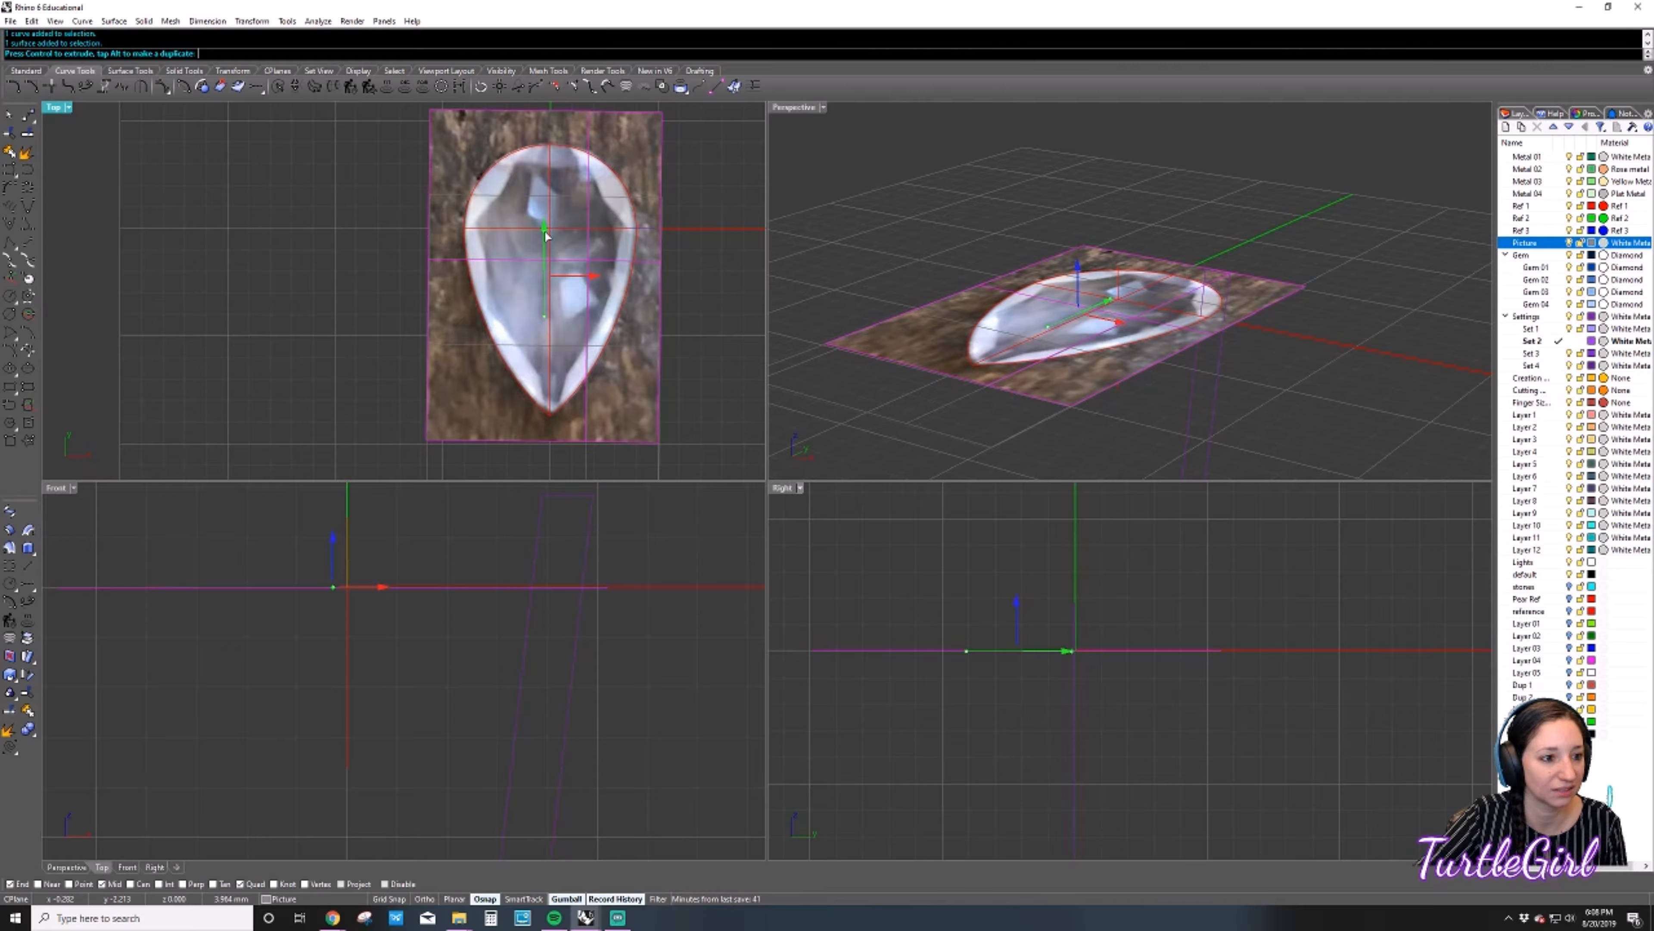
drag(546, 236, 546, 237)
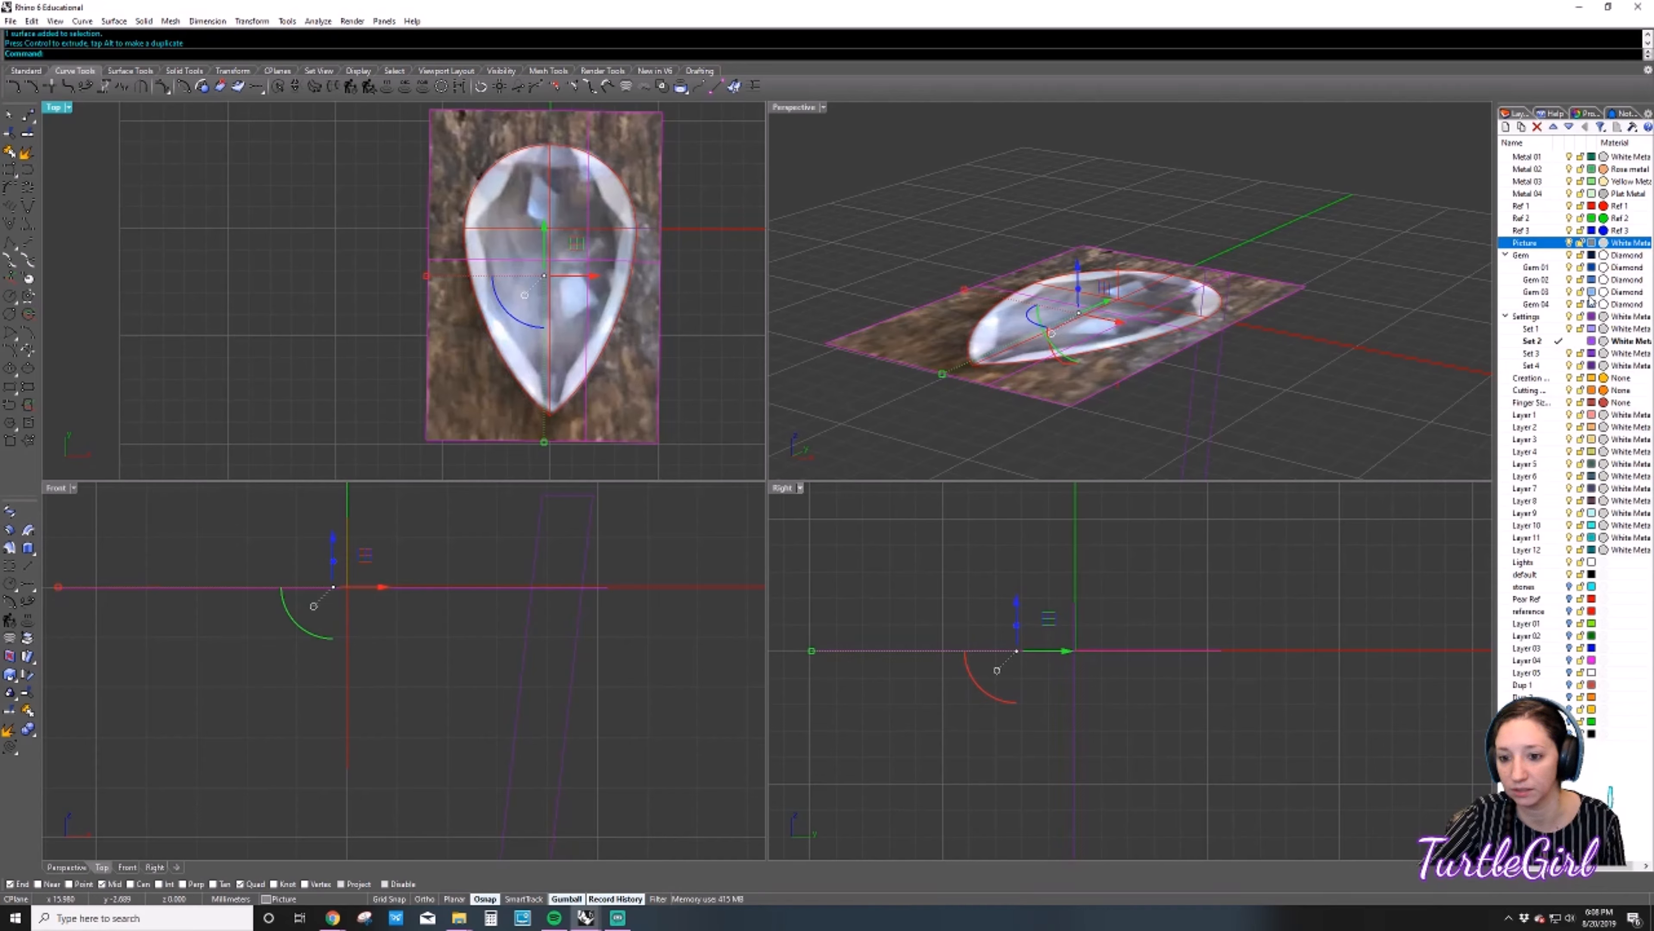
click(1571, 329)
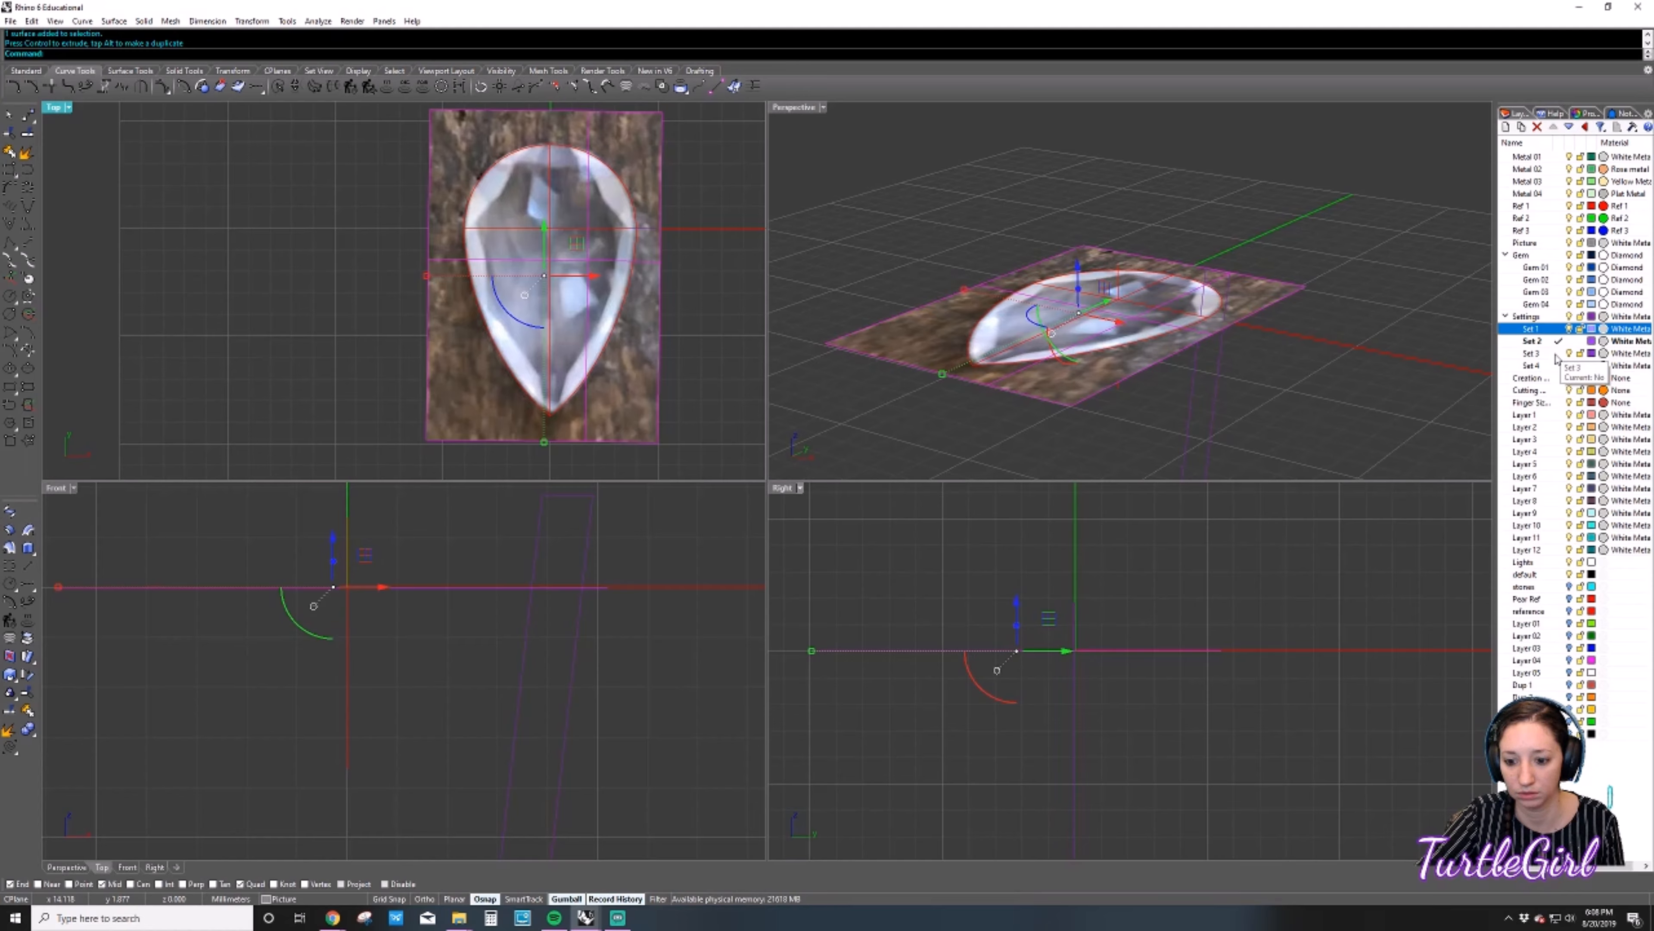
Undo the gem photo's move and the setting's deletion to restore the tapered setting around the gem, and clear the selection.
click(1343, 432)
key(ctrl+z)
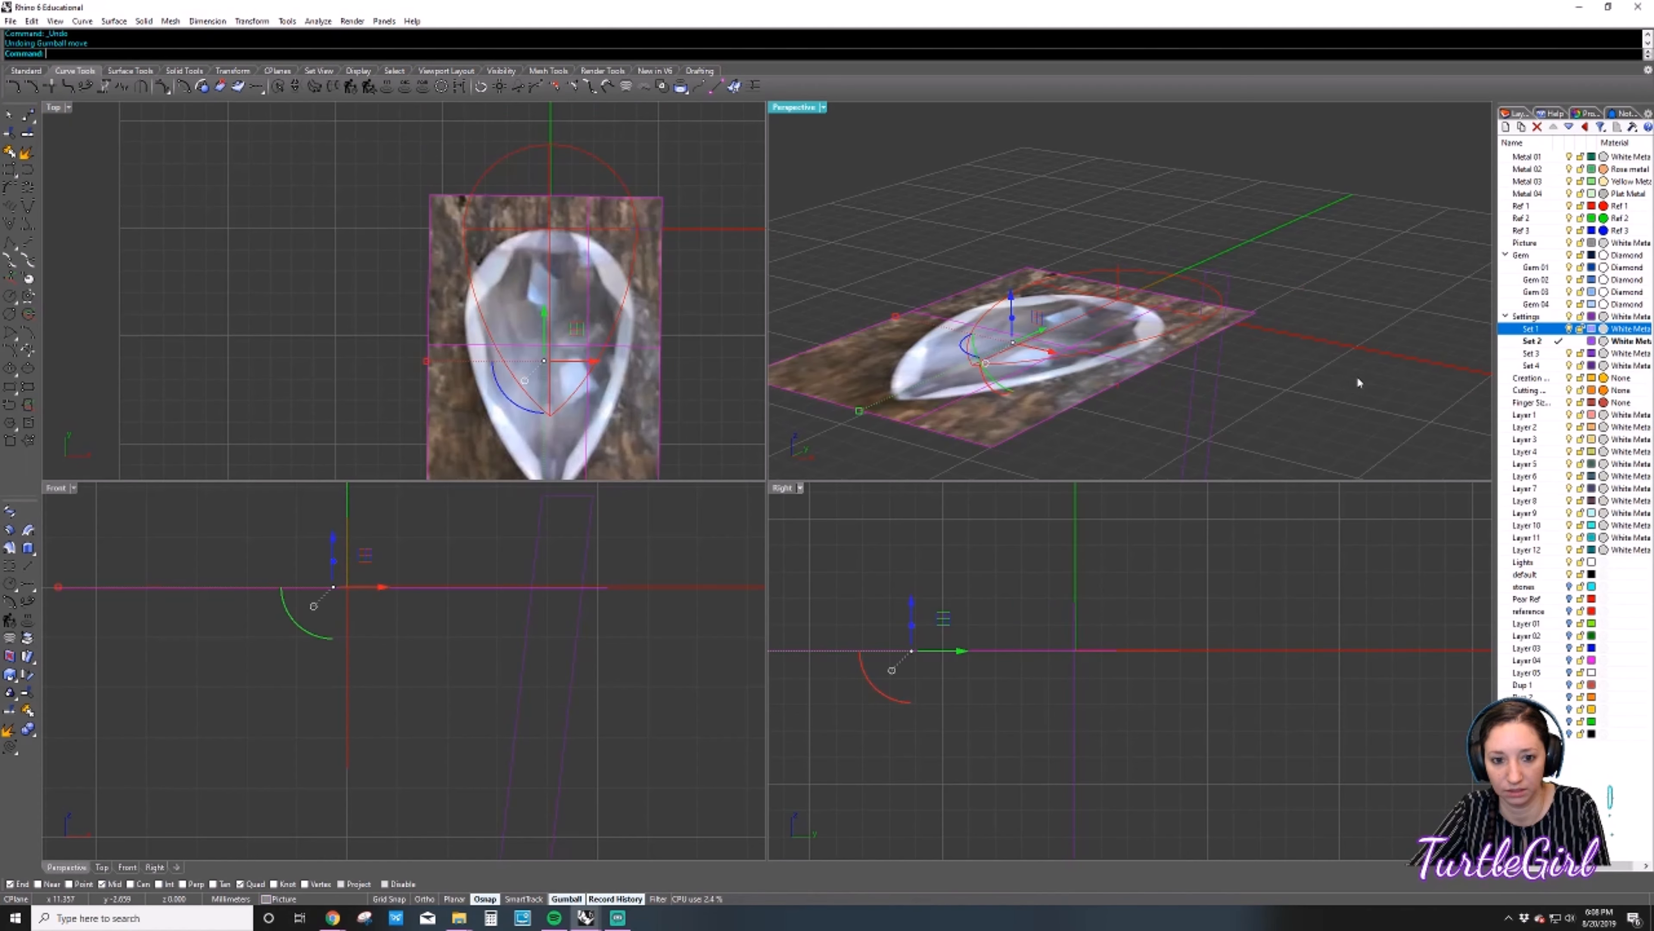
key(ctrl+z)
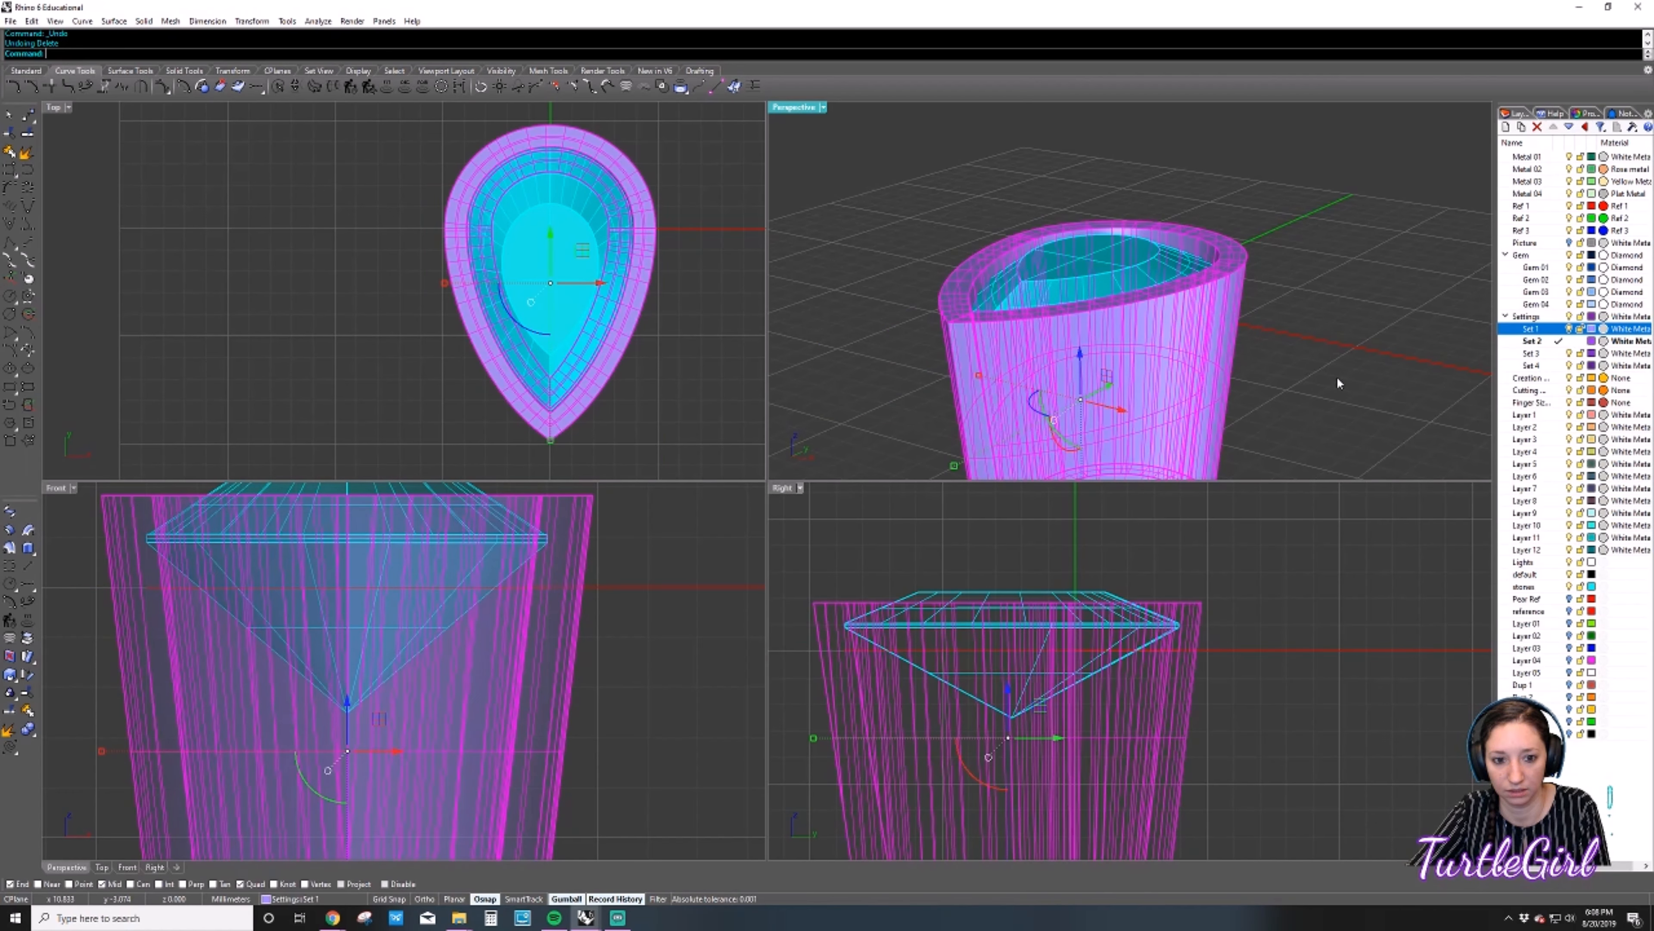
key(Escape)
click(655, 391)
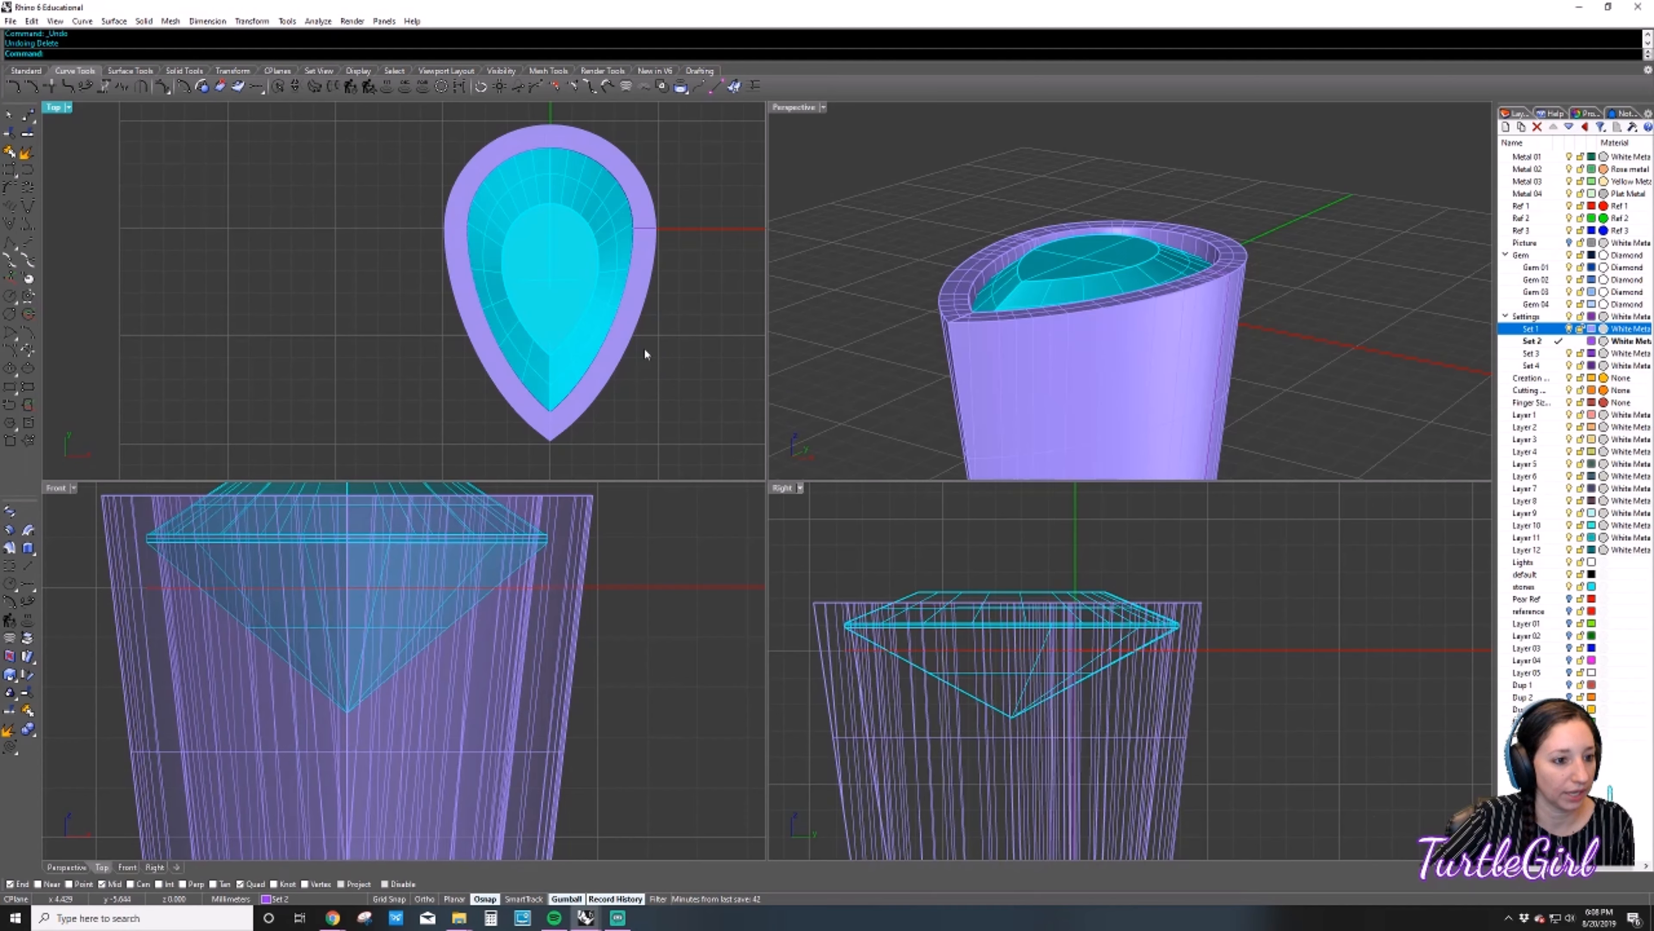
Examine how the grouped pear gem sits inside the tapered setting in the Top, Perspective and Front views.
key(ctrl+a)
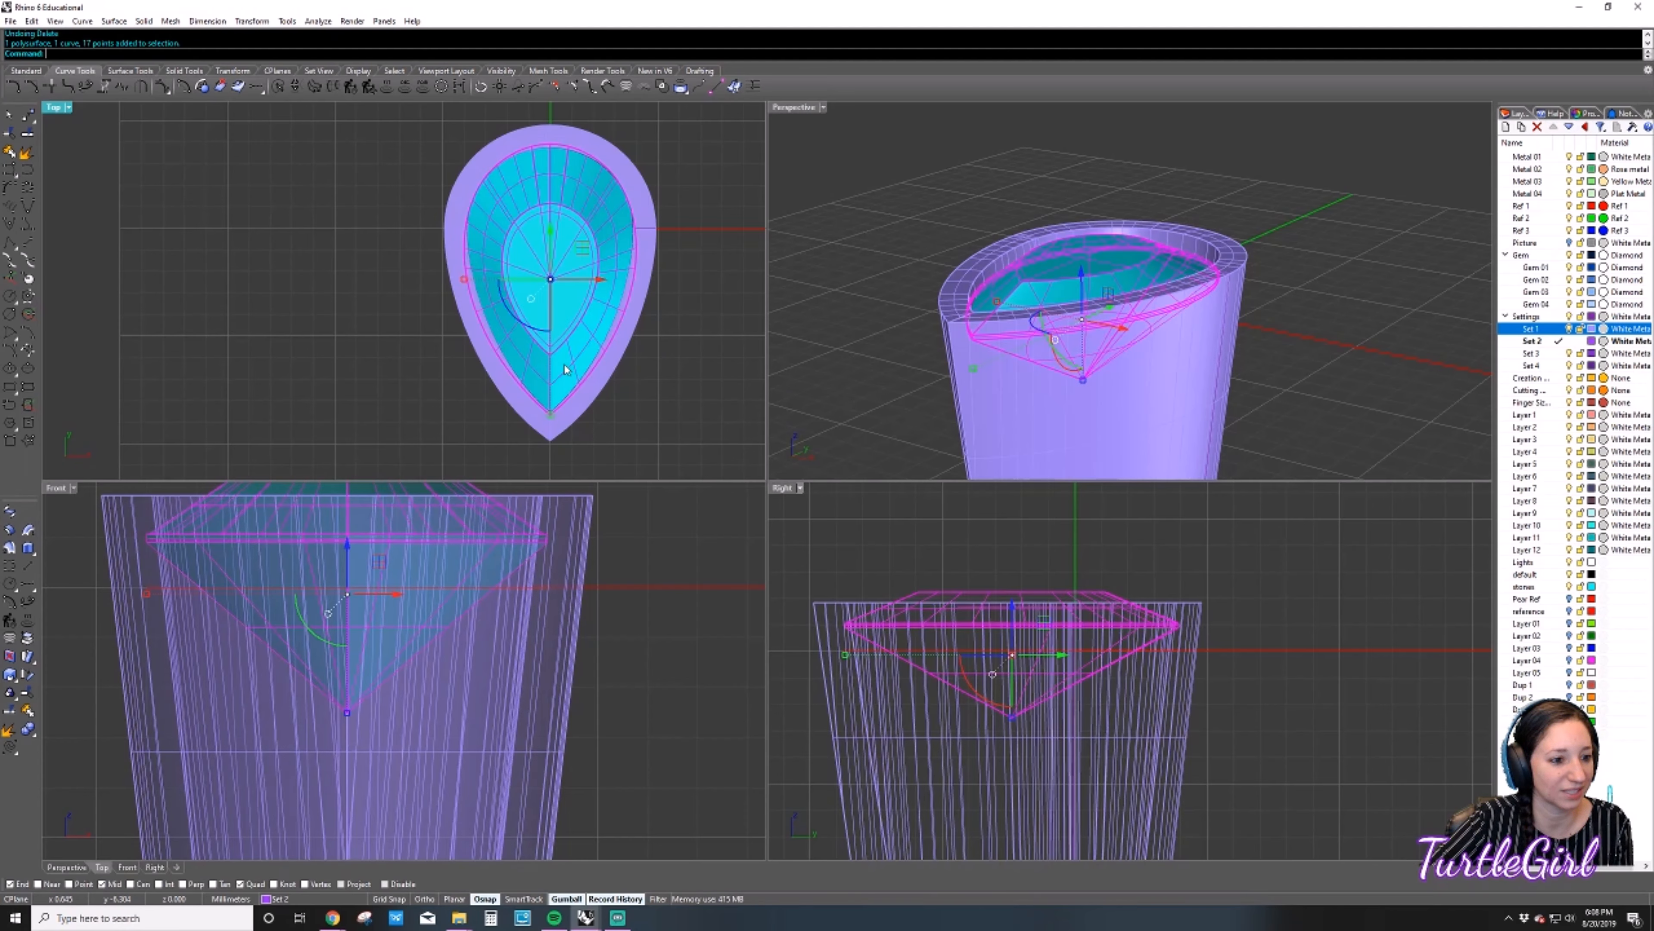
key(Escape)
key(ctrl+a)
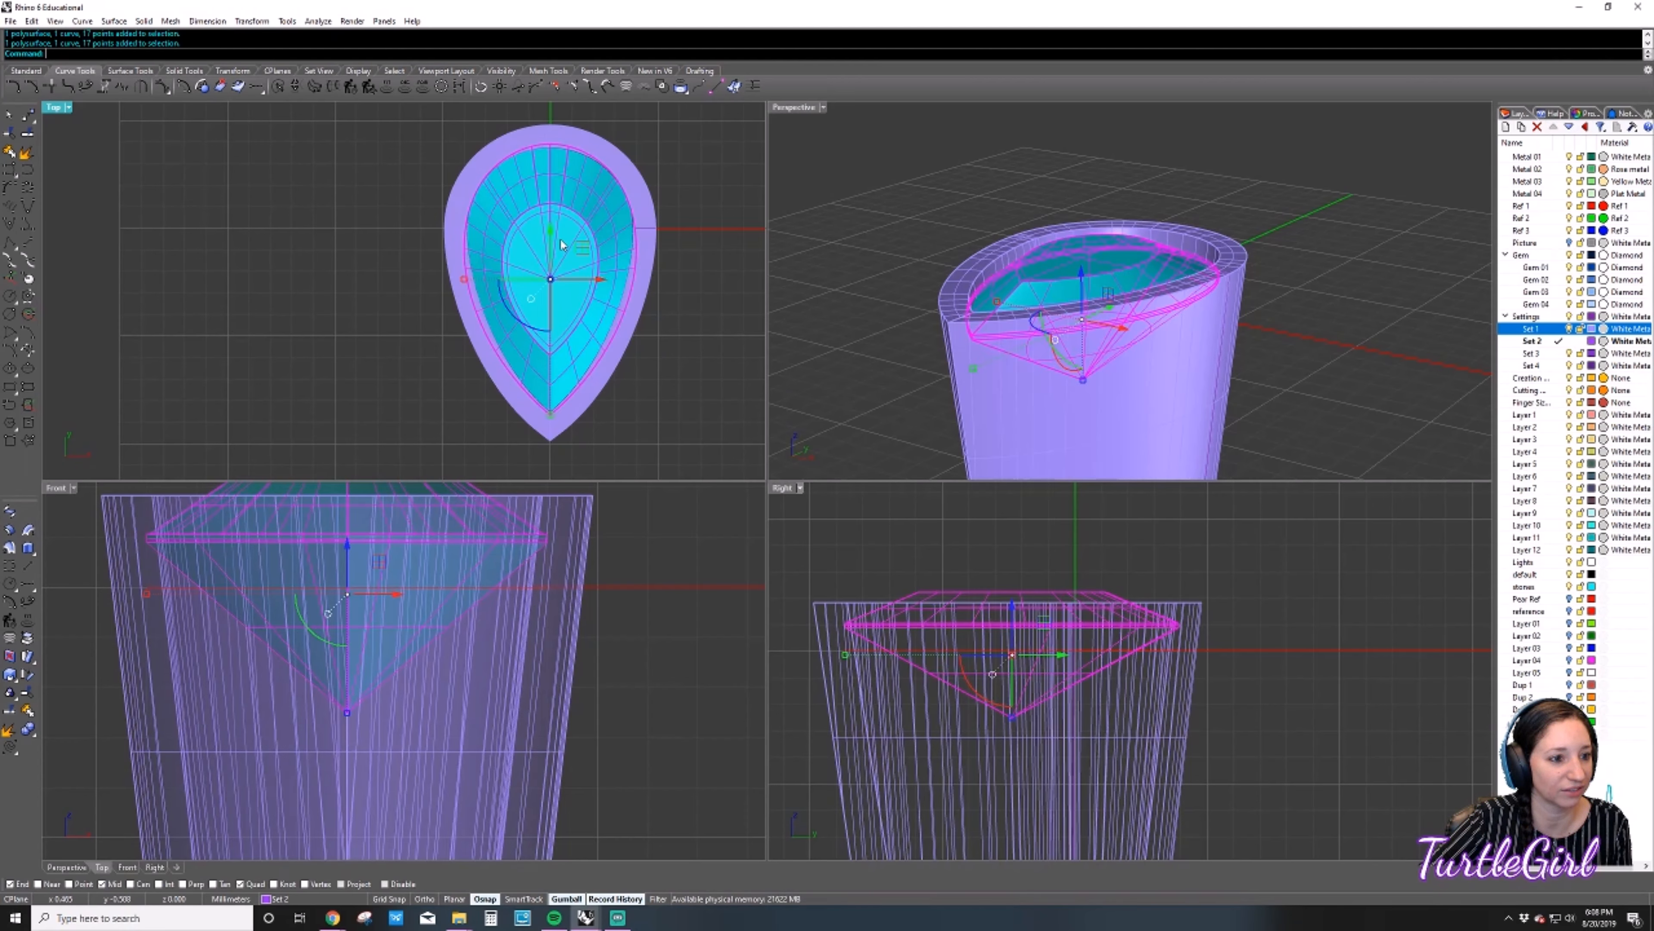
key(Escape)
right_drag(1267, 390, 1185, 391)
scroll(548, 551, up, 3)
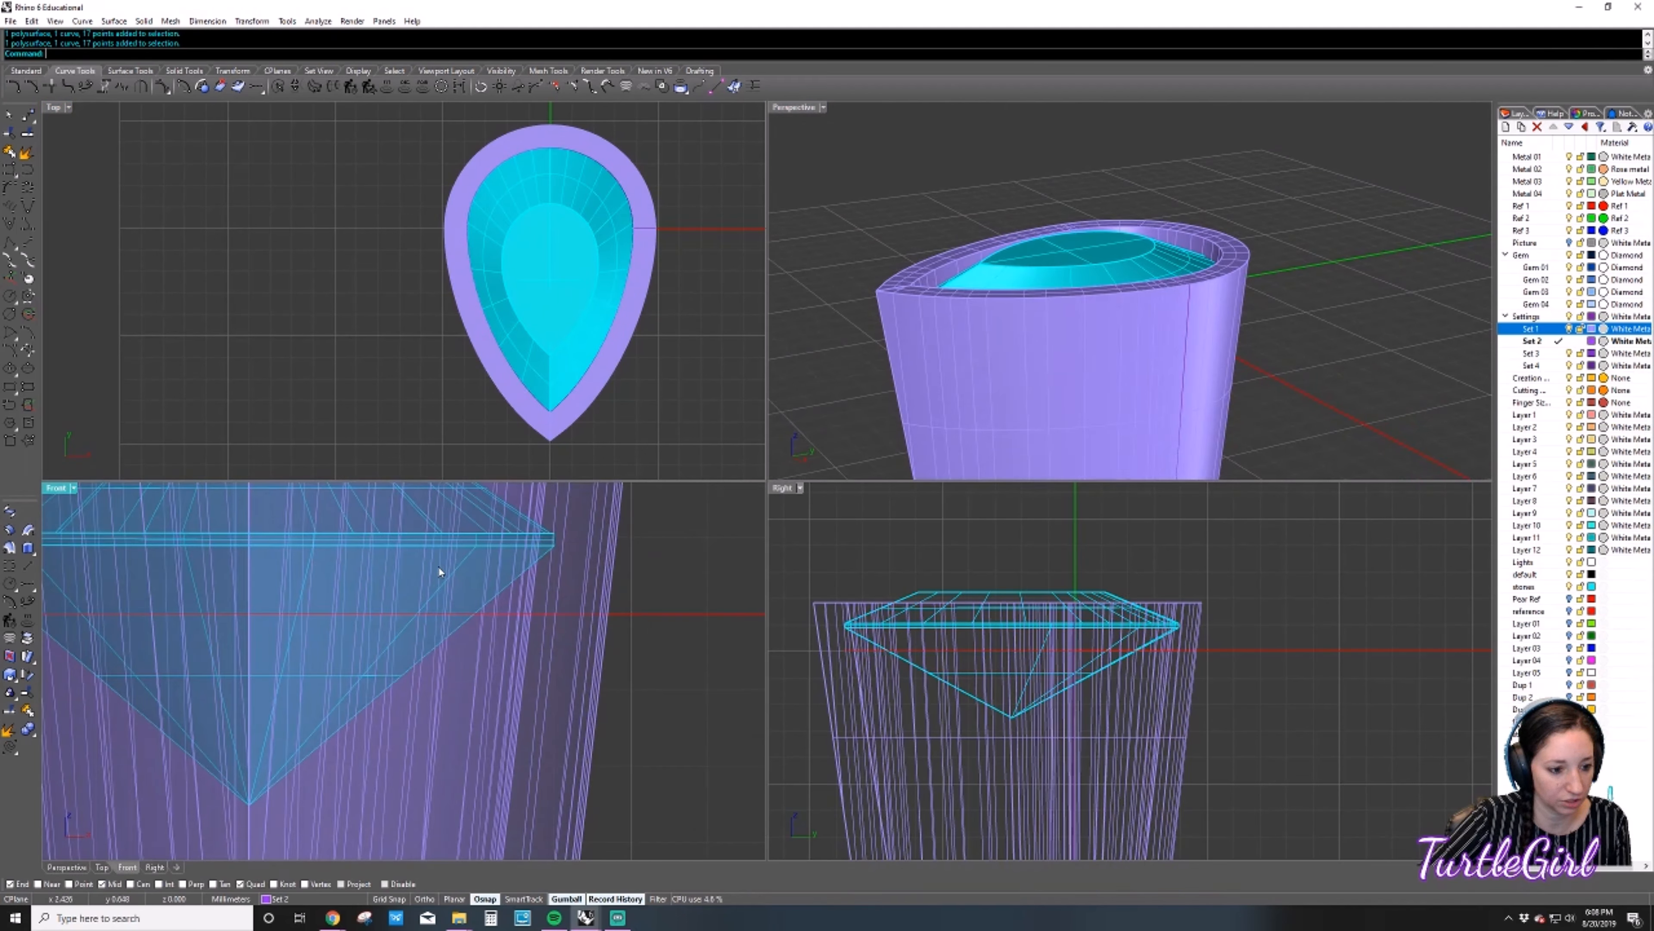
scroll(570, 573, down, 3)
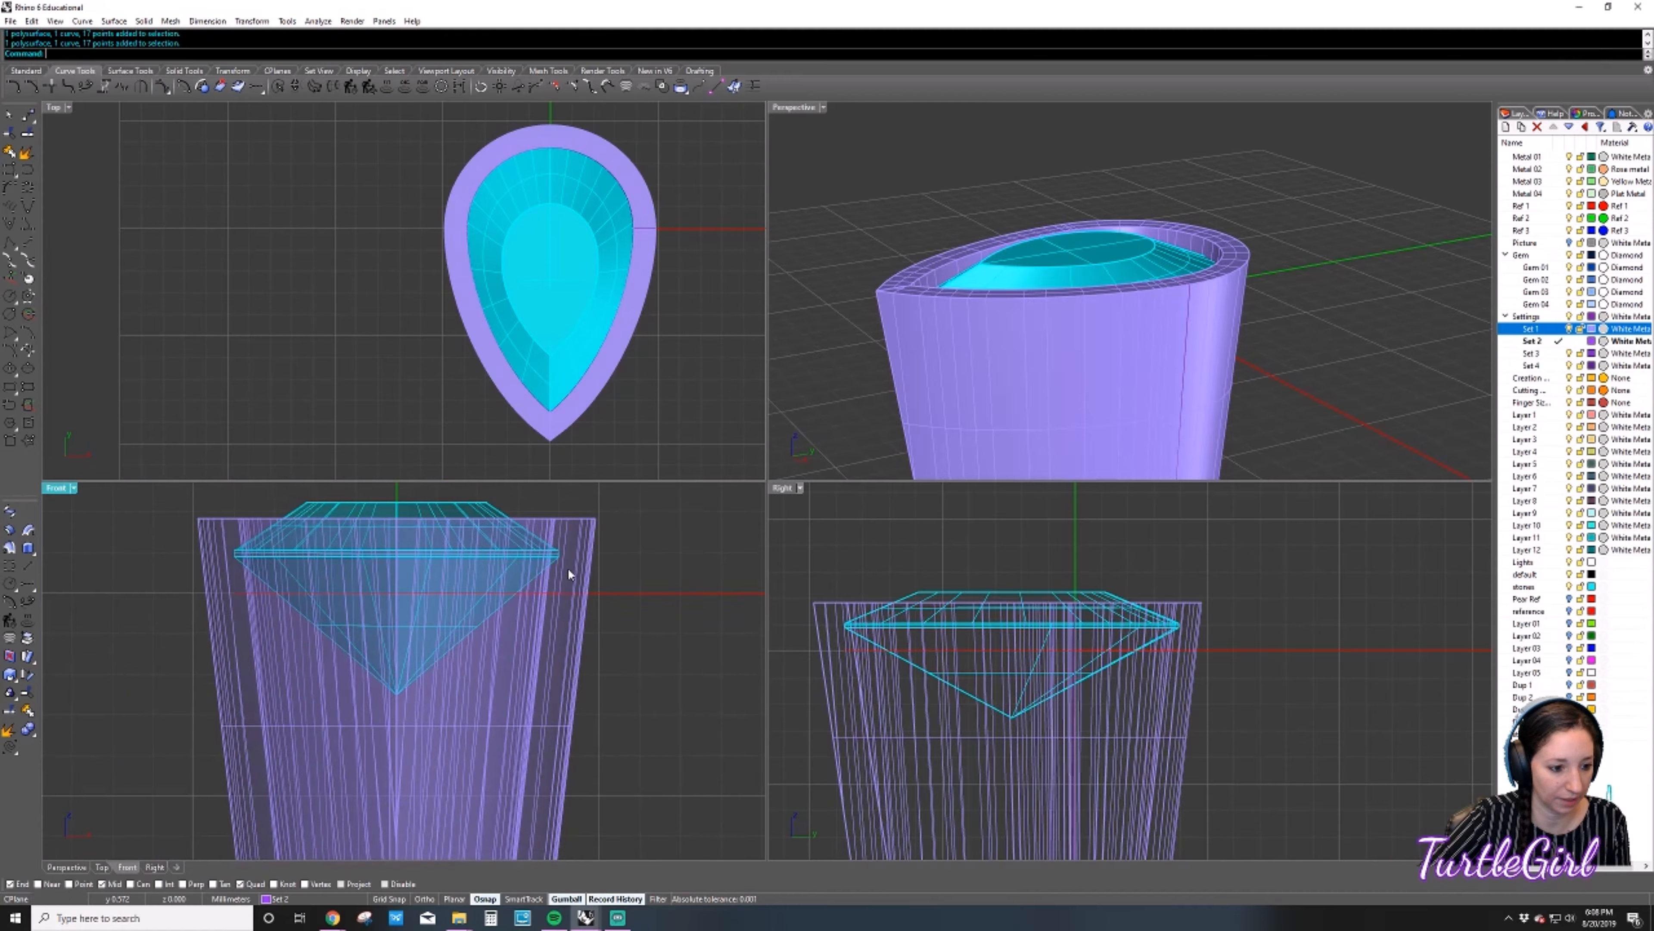
Move the setting's profile curve slightly inward along X in the Front view to tighten the setting around the gem.
click(562, 595)
click(625, 626)
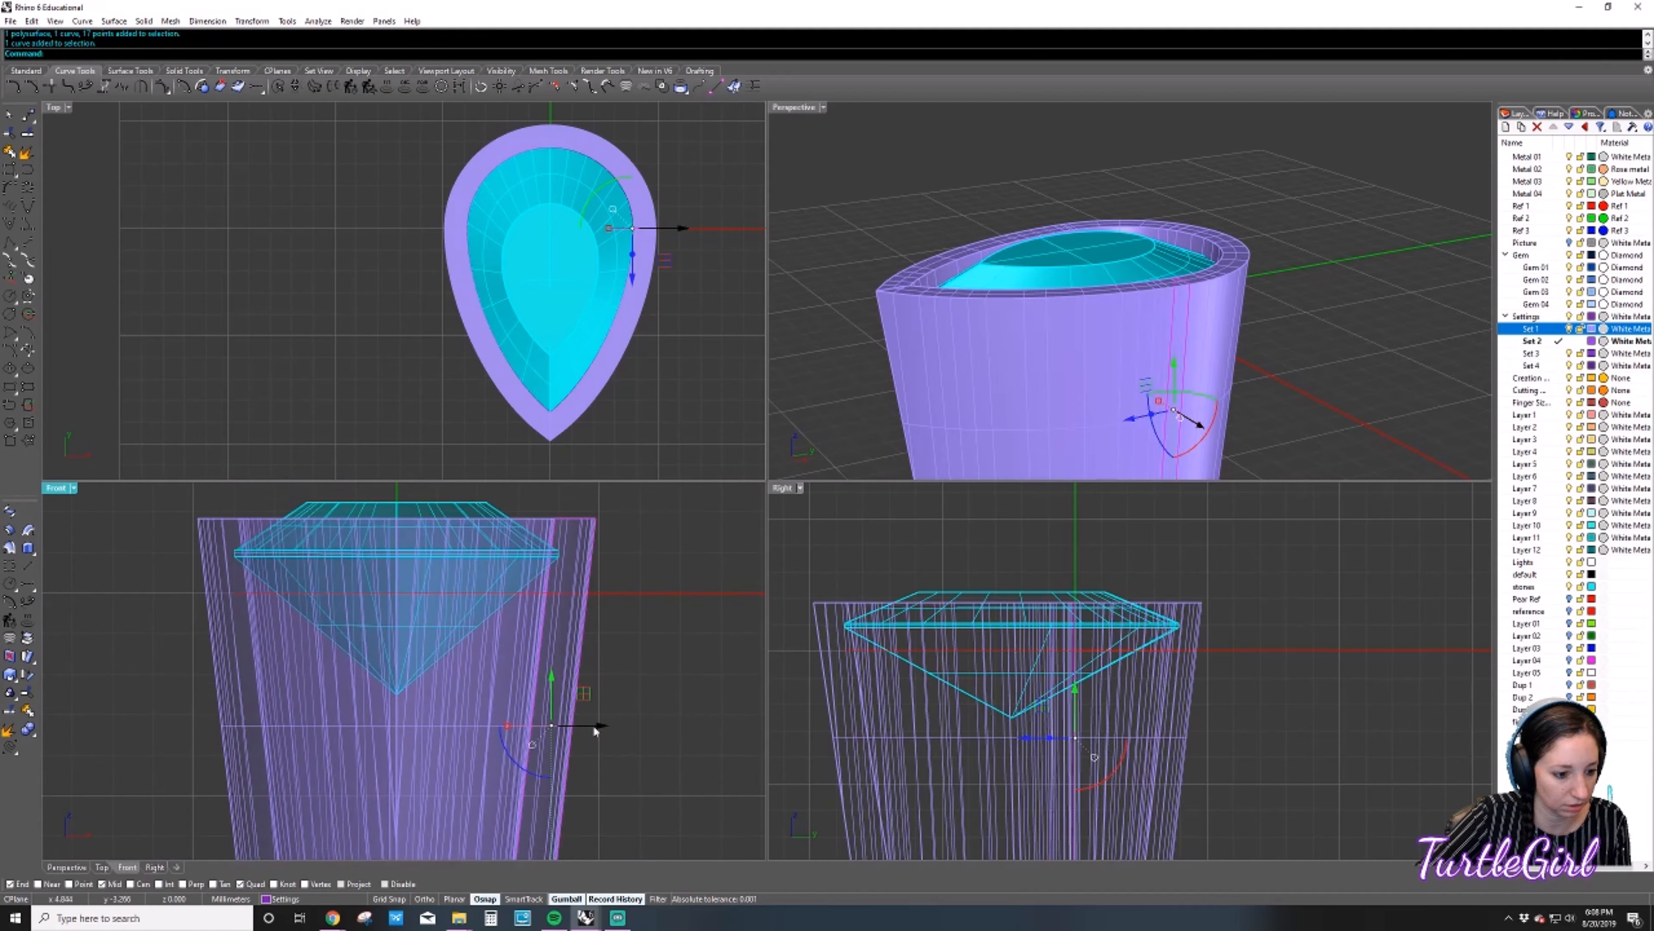
drag(598, 727, 598, 728)
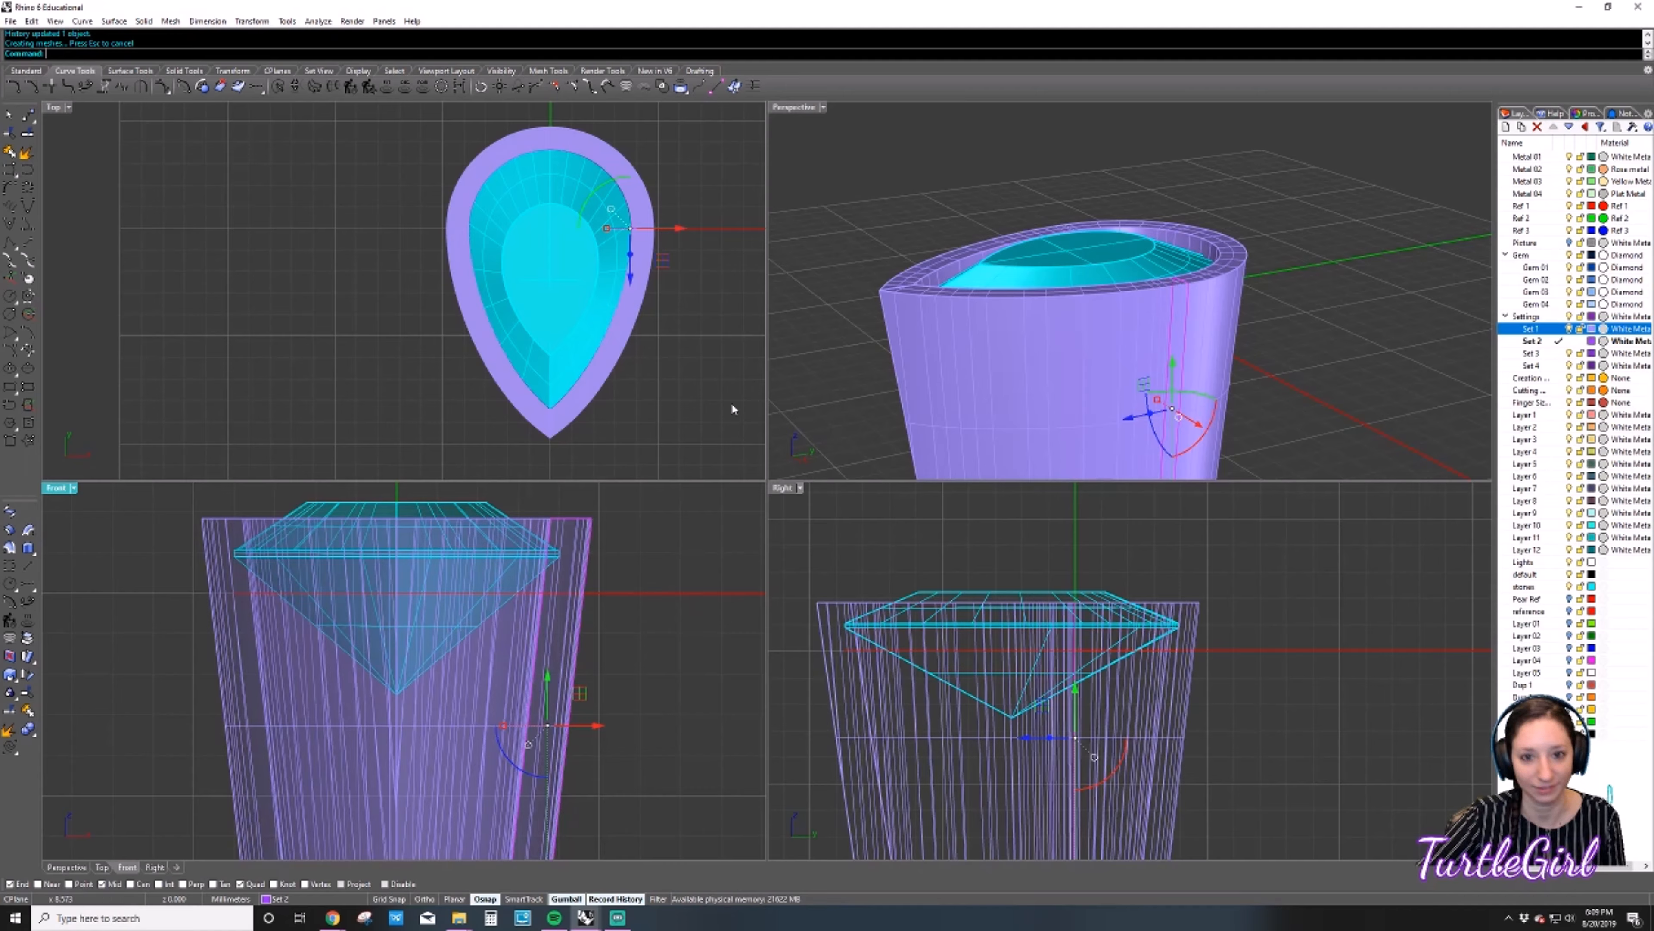
click(660, 651)
Raise the setting's profile curve in the Front view until its top rim is level with the gem's table, and clear the selection.
scroll(605, 571, up, 4)
scroll(658, 619, down, 6)
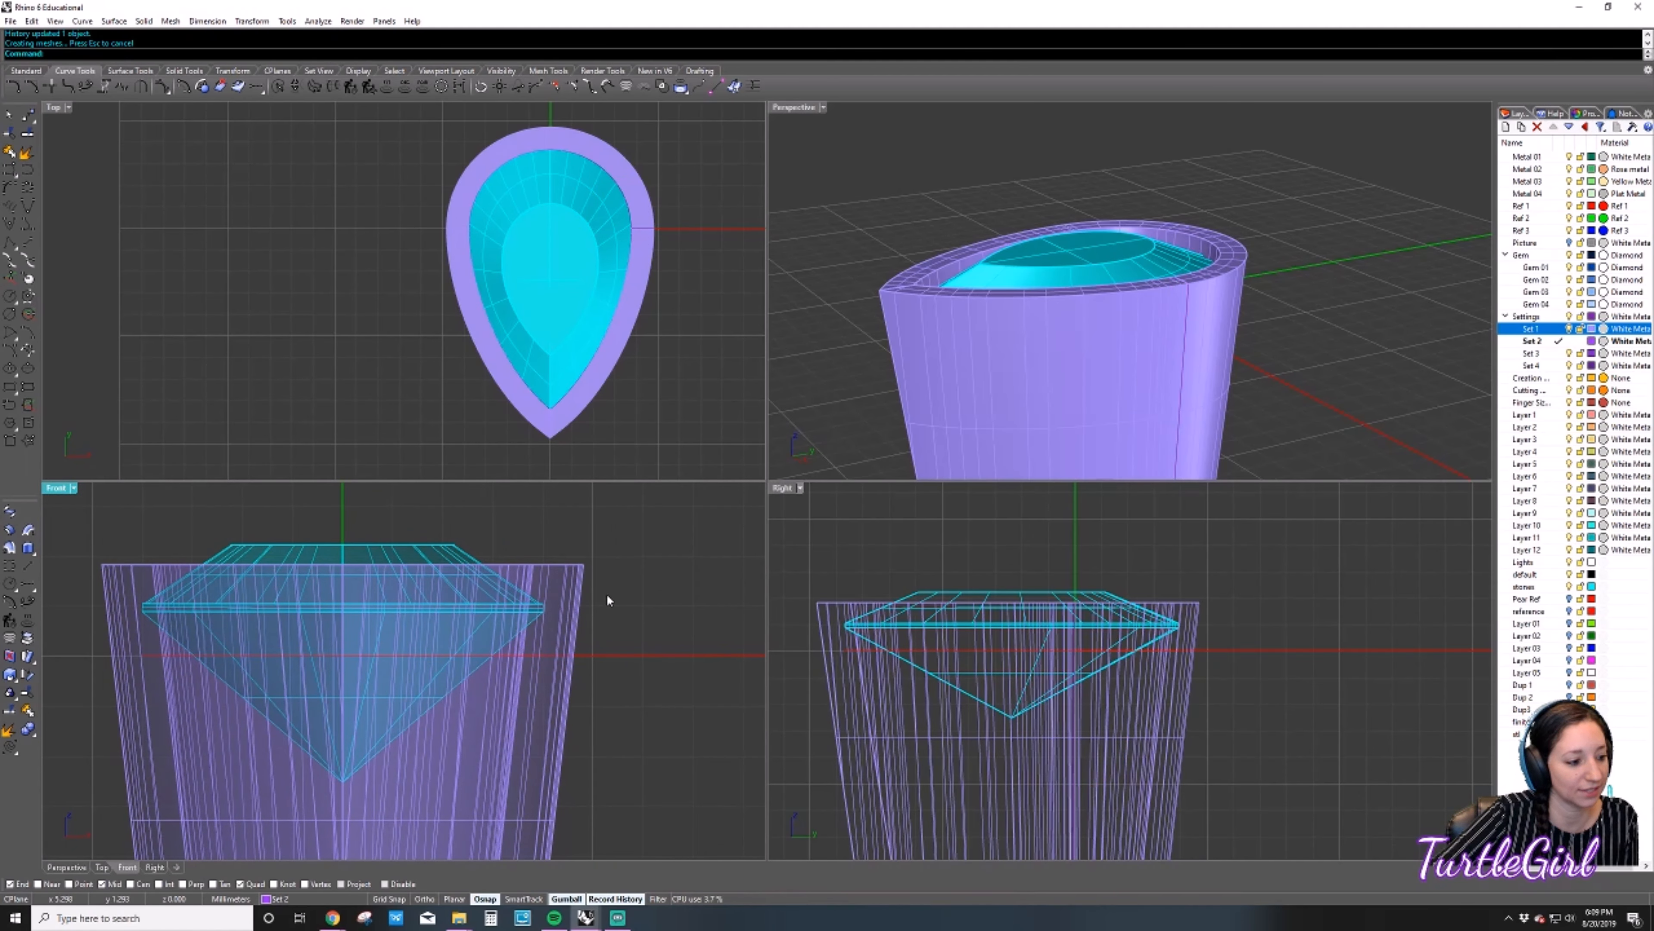
click(553, 593)
click(606, 629)
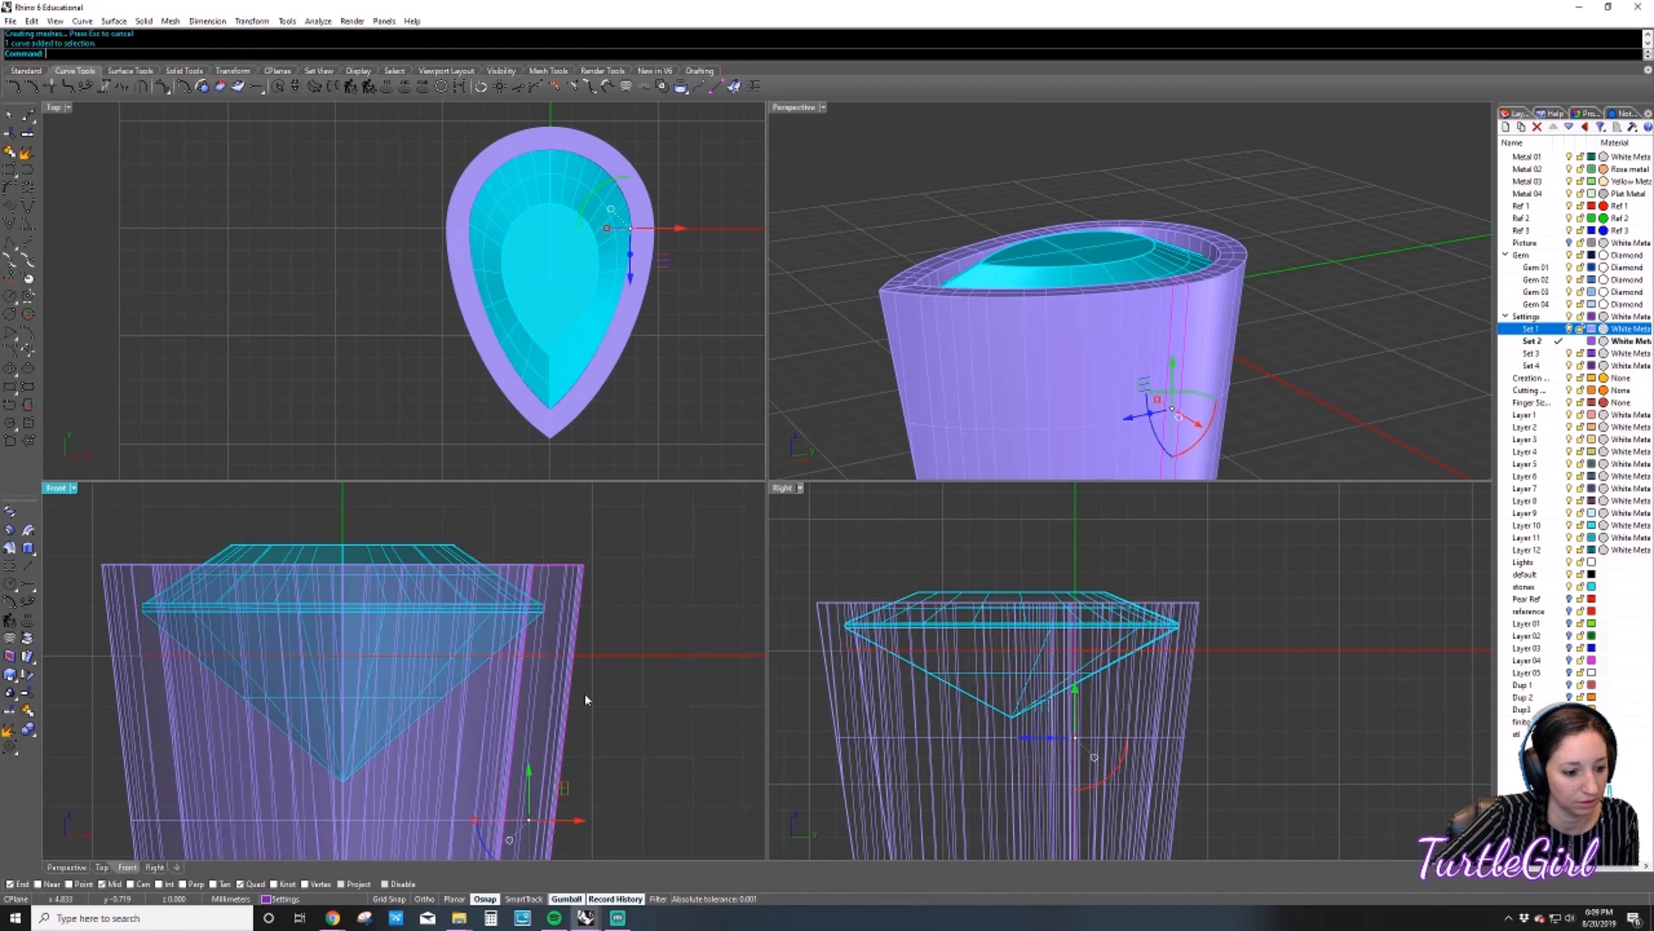
drag(564, 789, 561, 774)
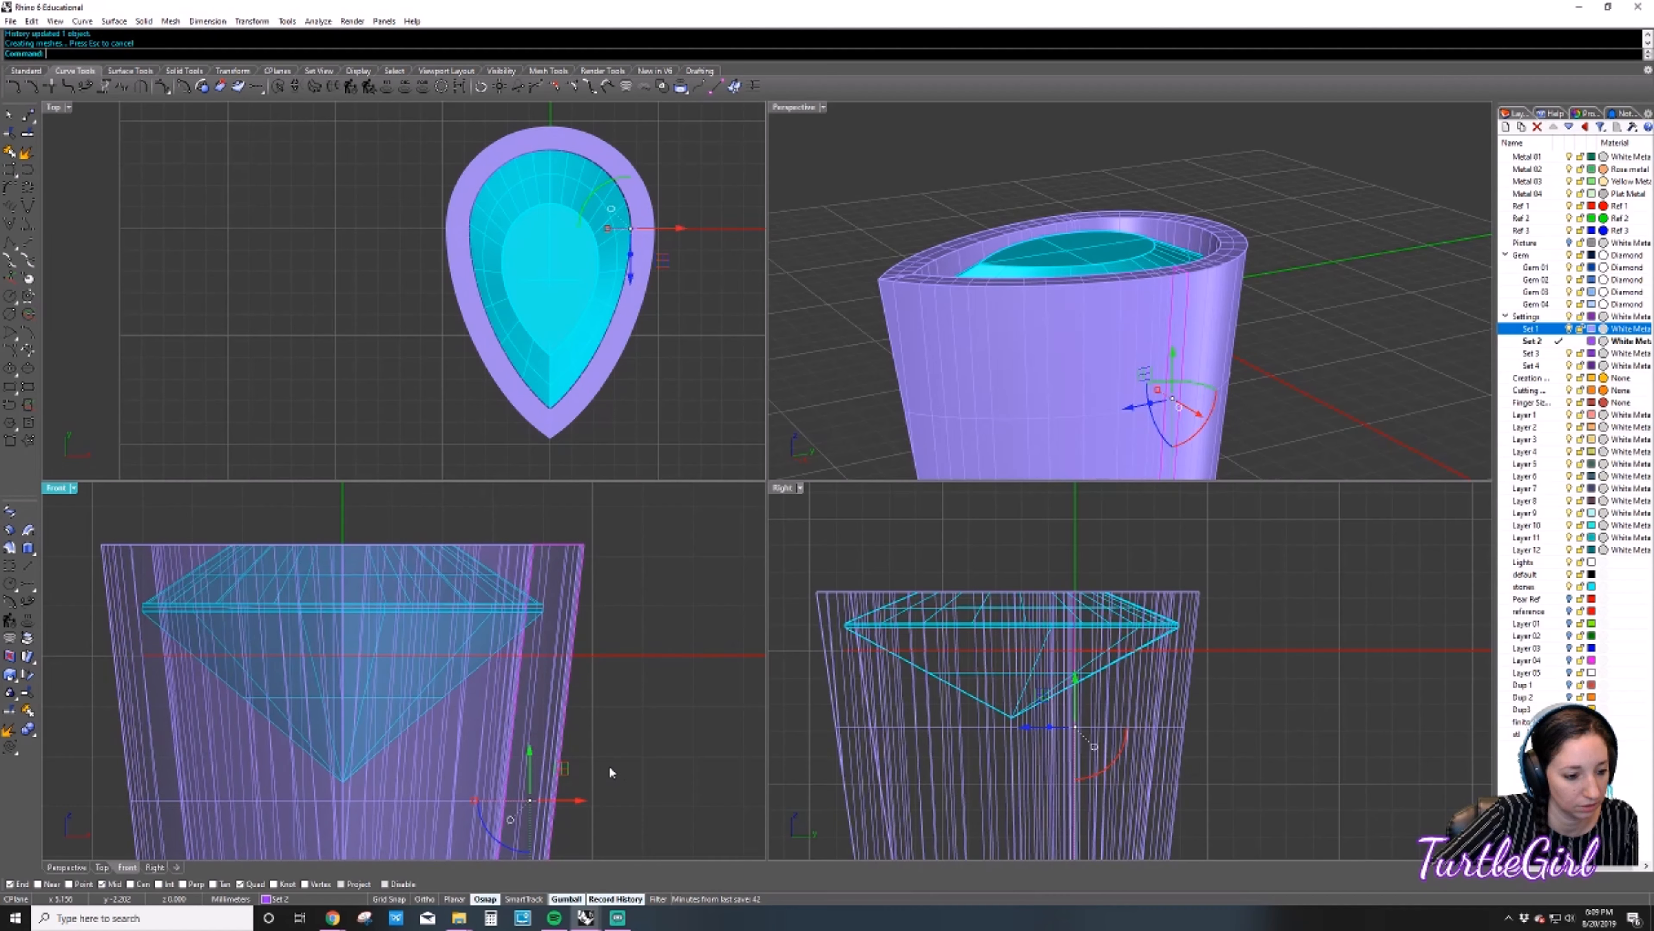
click(565, 749)
click(633, 736)
click(360, 630)
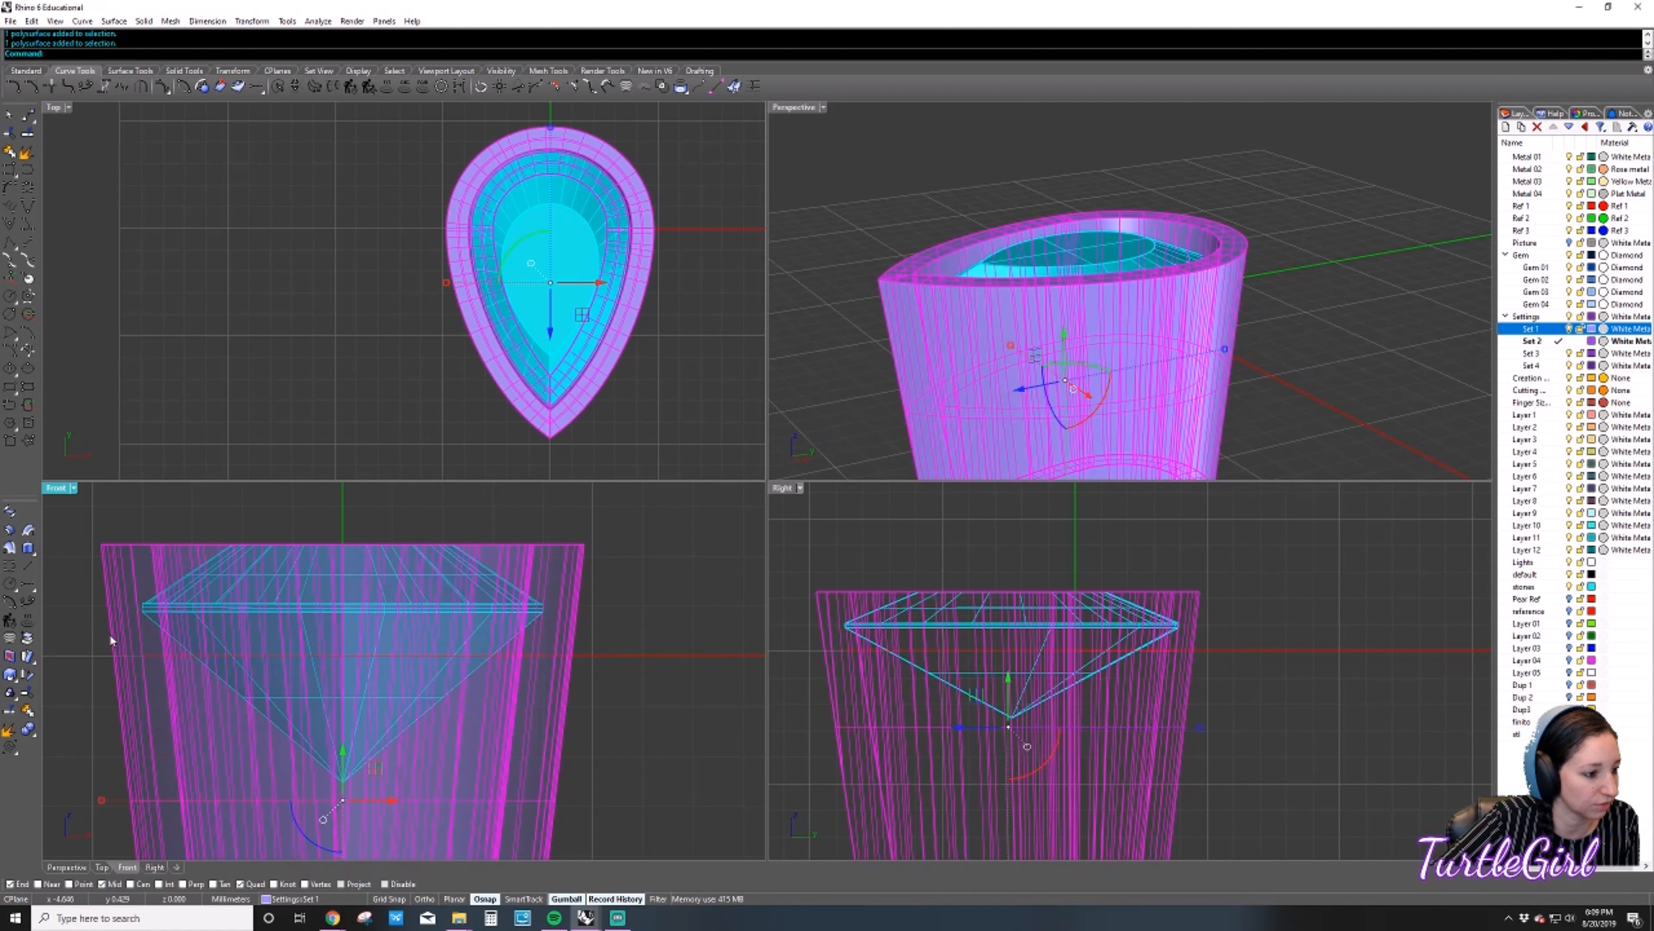
click(78, 601)
Add a vertical dimension in the Front view from the setting's top rim to the gem's lower tip.
click(697, 70)
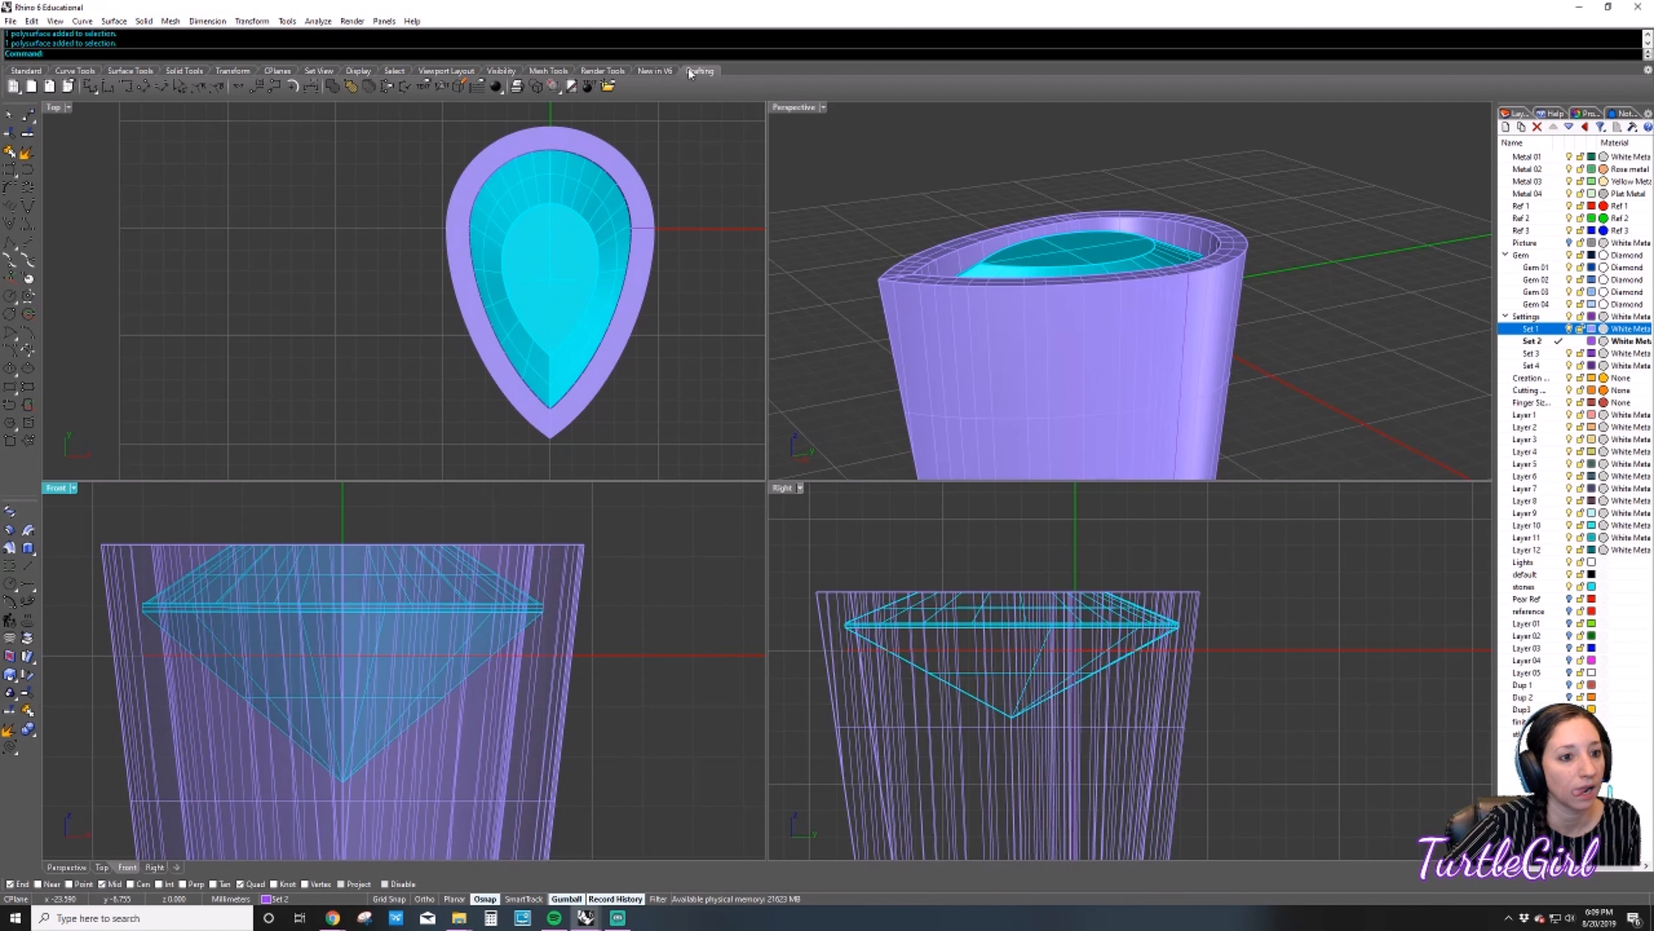
click(124, 87)
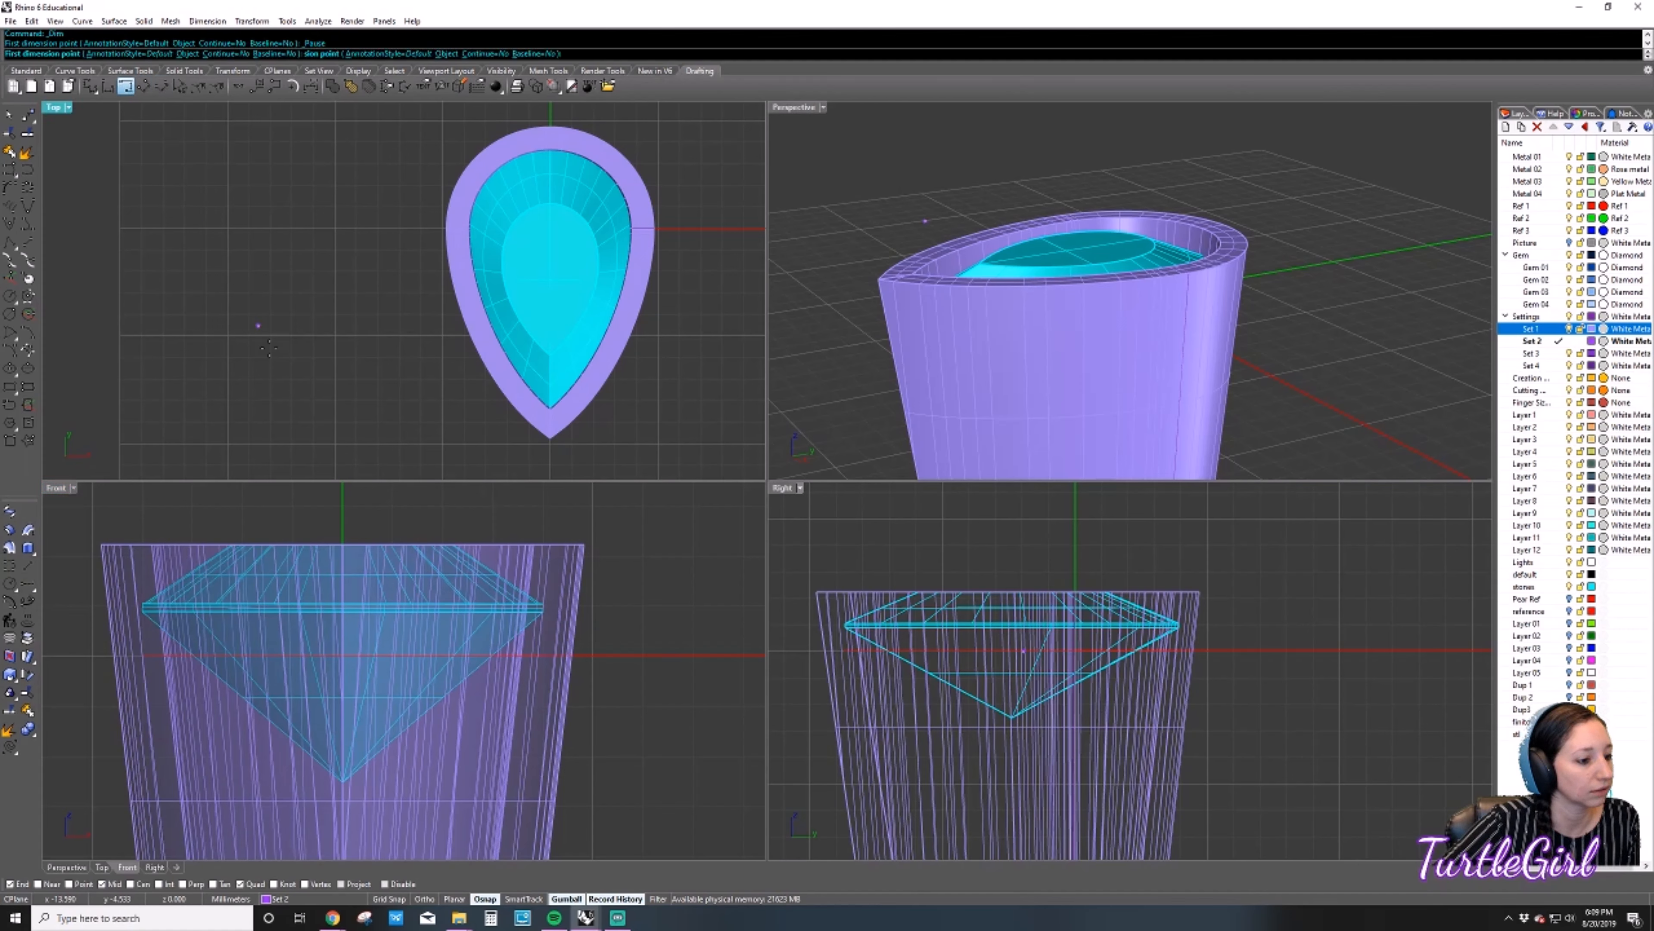
click(343, 545)
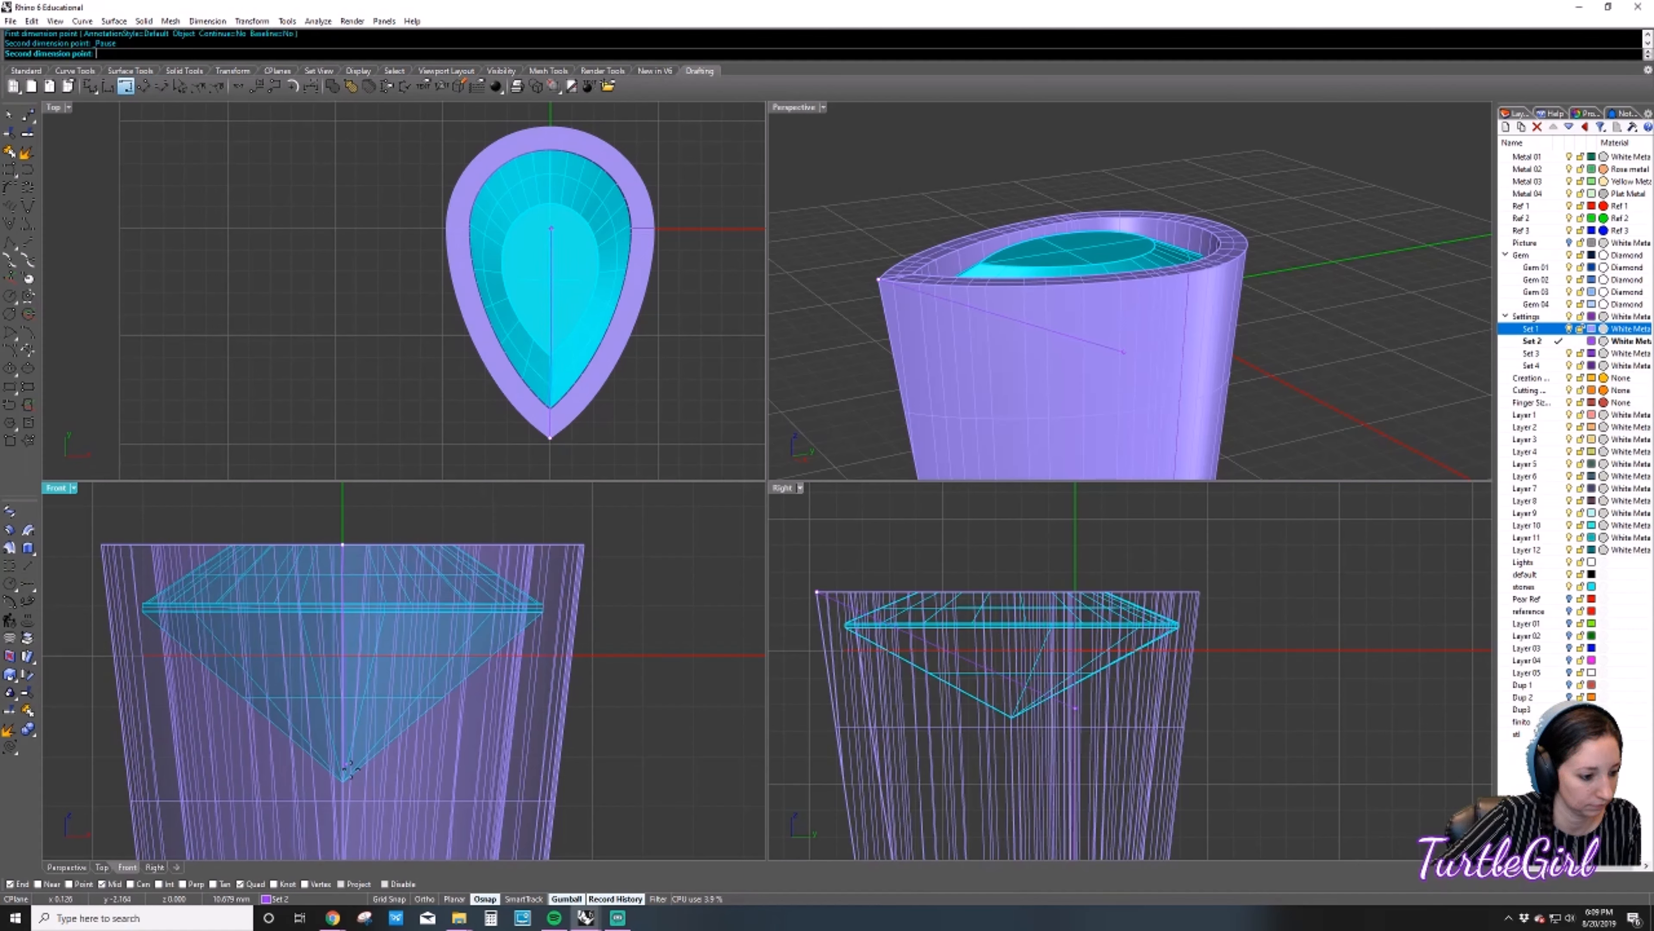
click(341, 711)
scroll(342, 717, down, 2)
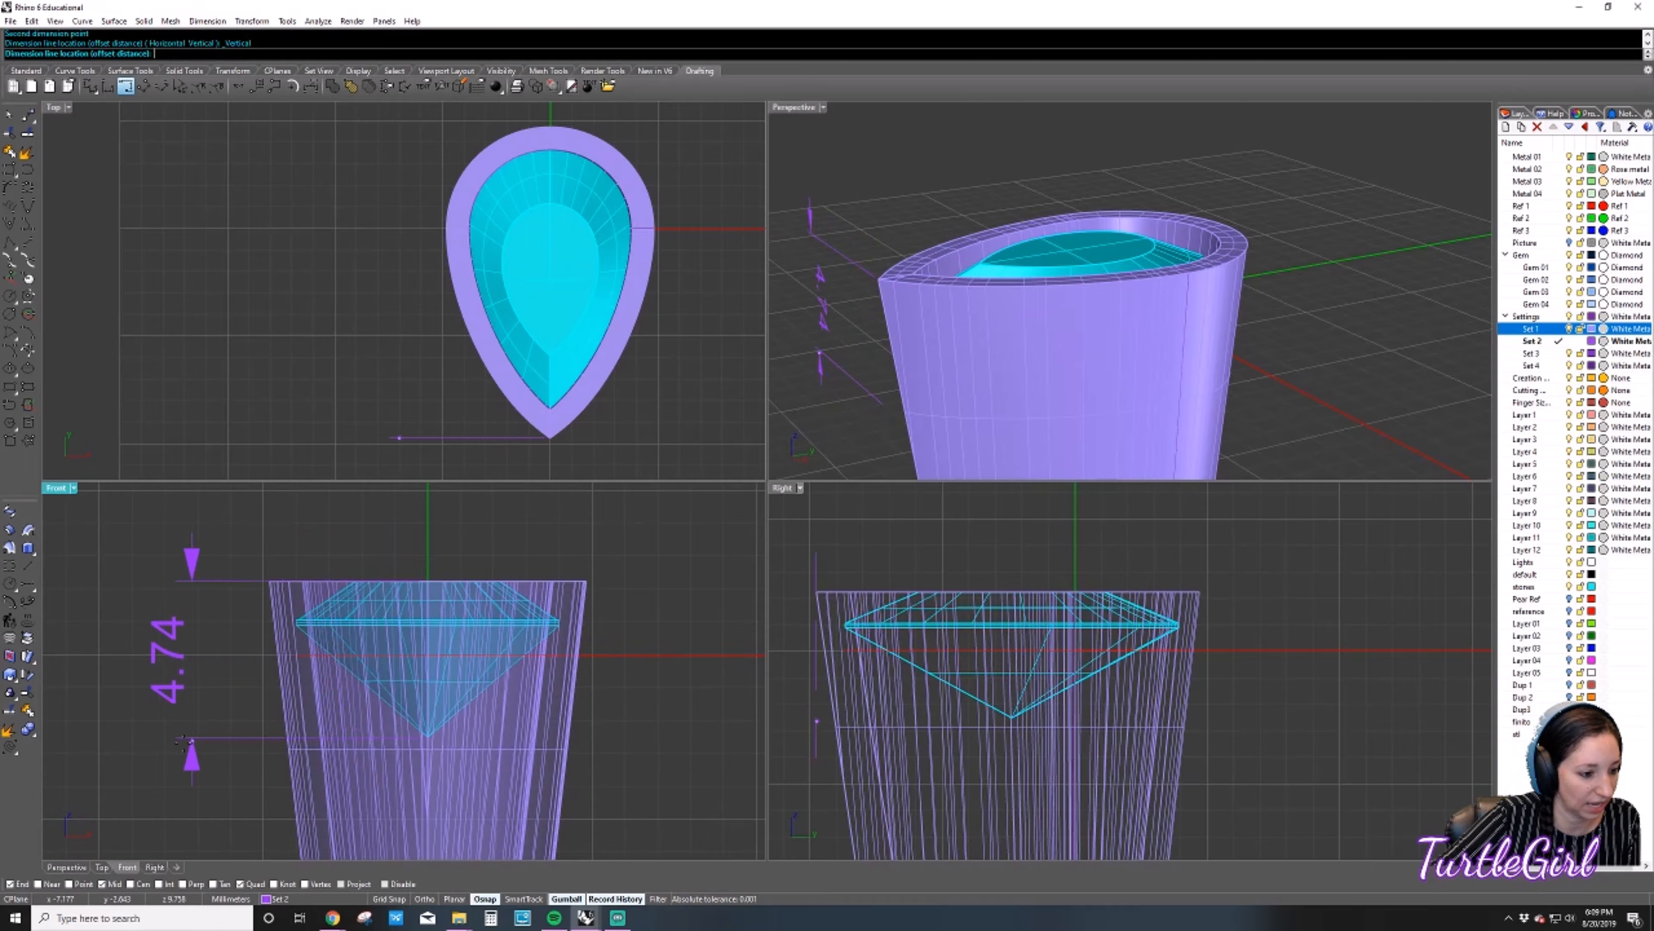
click(161, 678)
Scale the gem group and its depth dimension together vertically in the Front view to a gem depth of 4.94 mm.
click(415, 631)
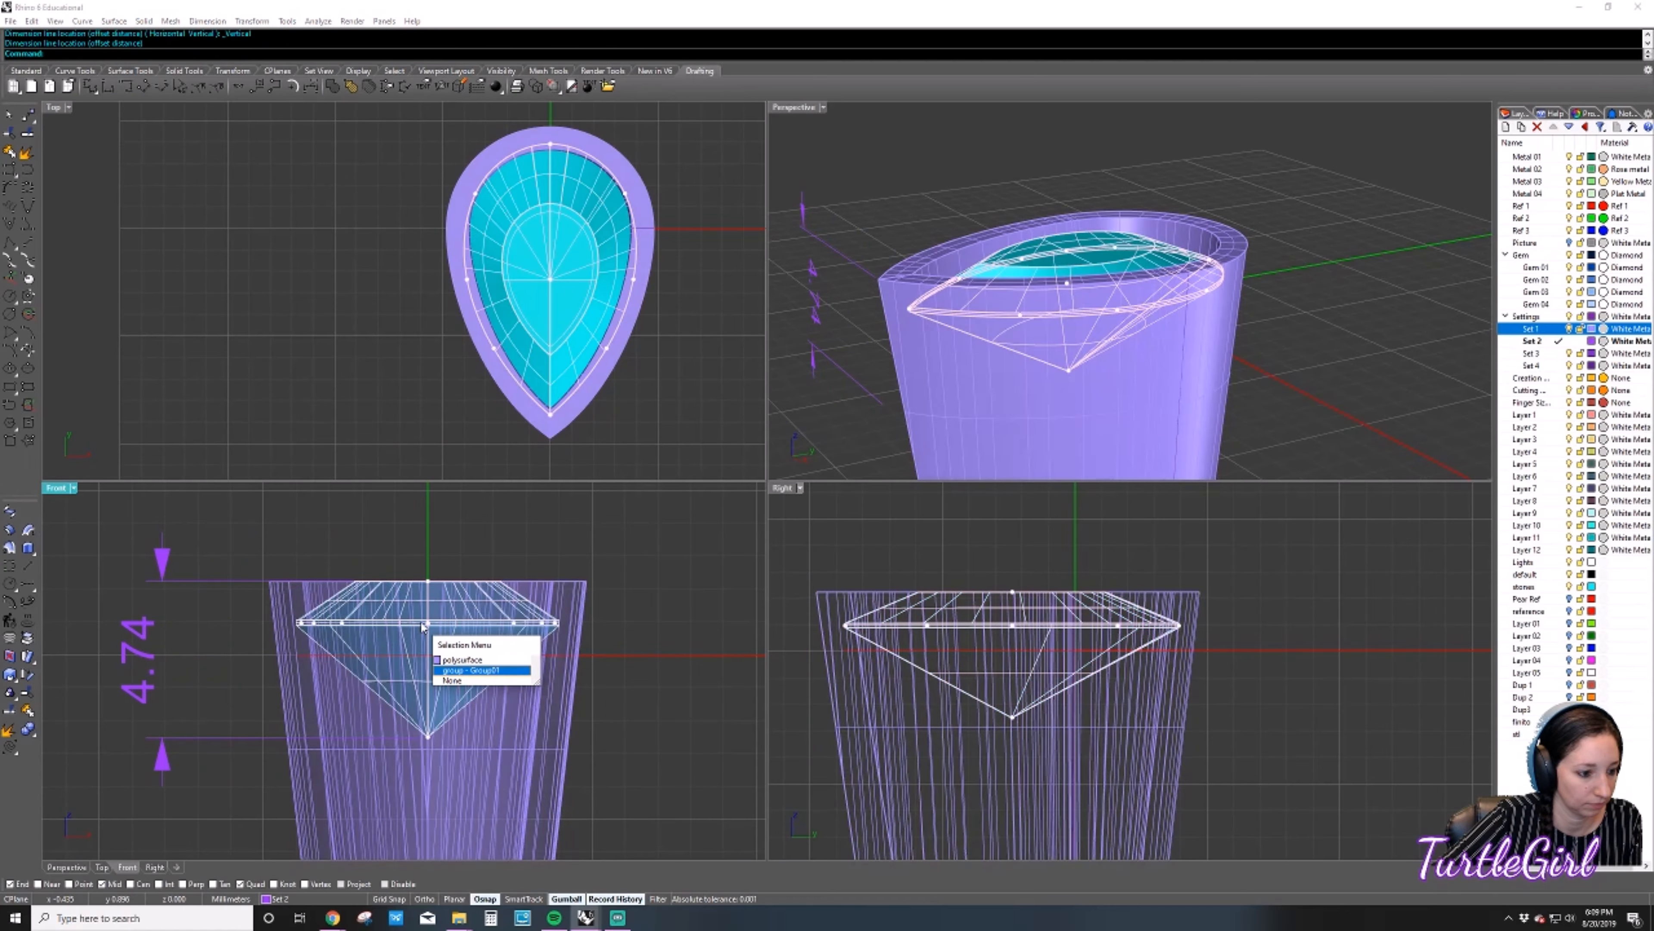
click(456, 670)
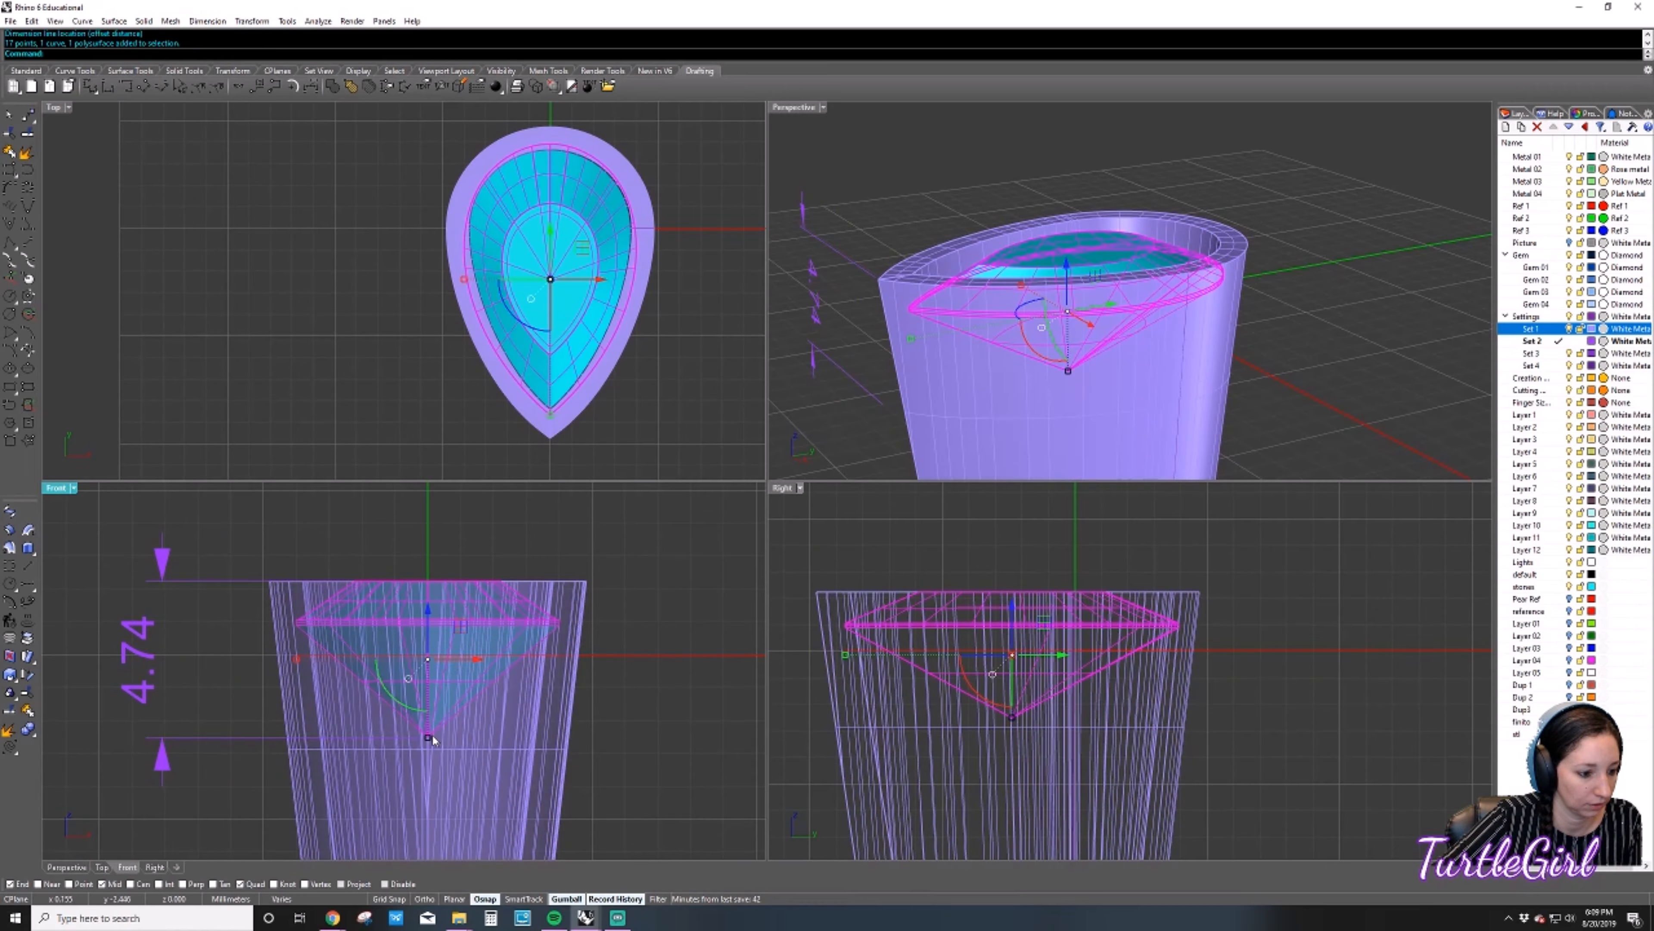
drag(427, 737, 427, 747)
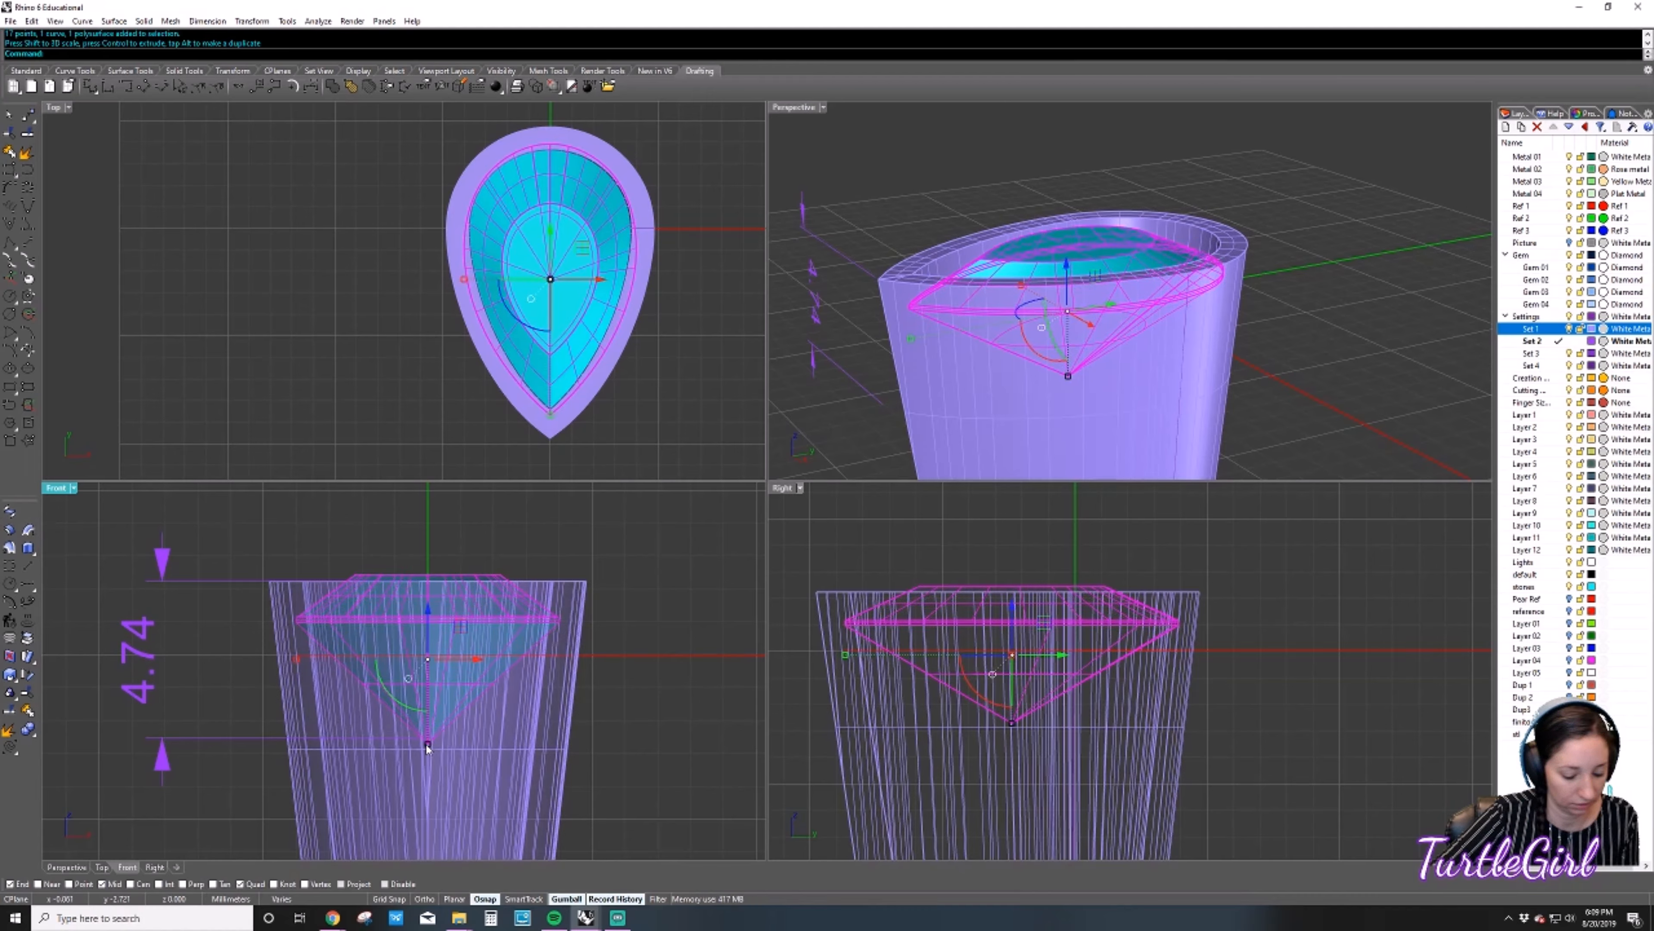
key(ctrl+z)
shift+click(176, 634)
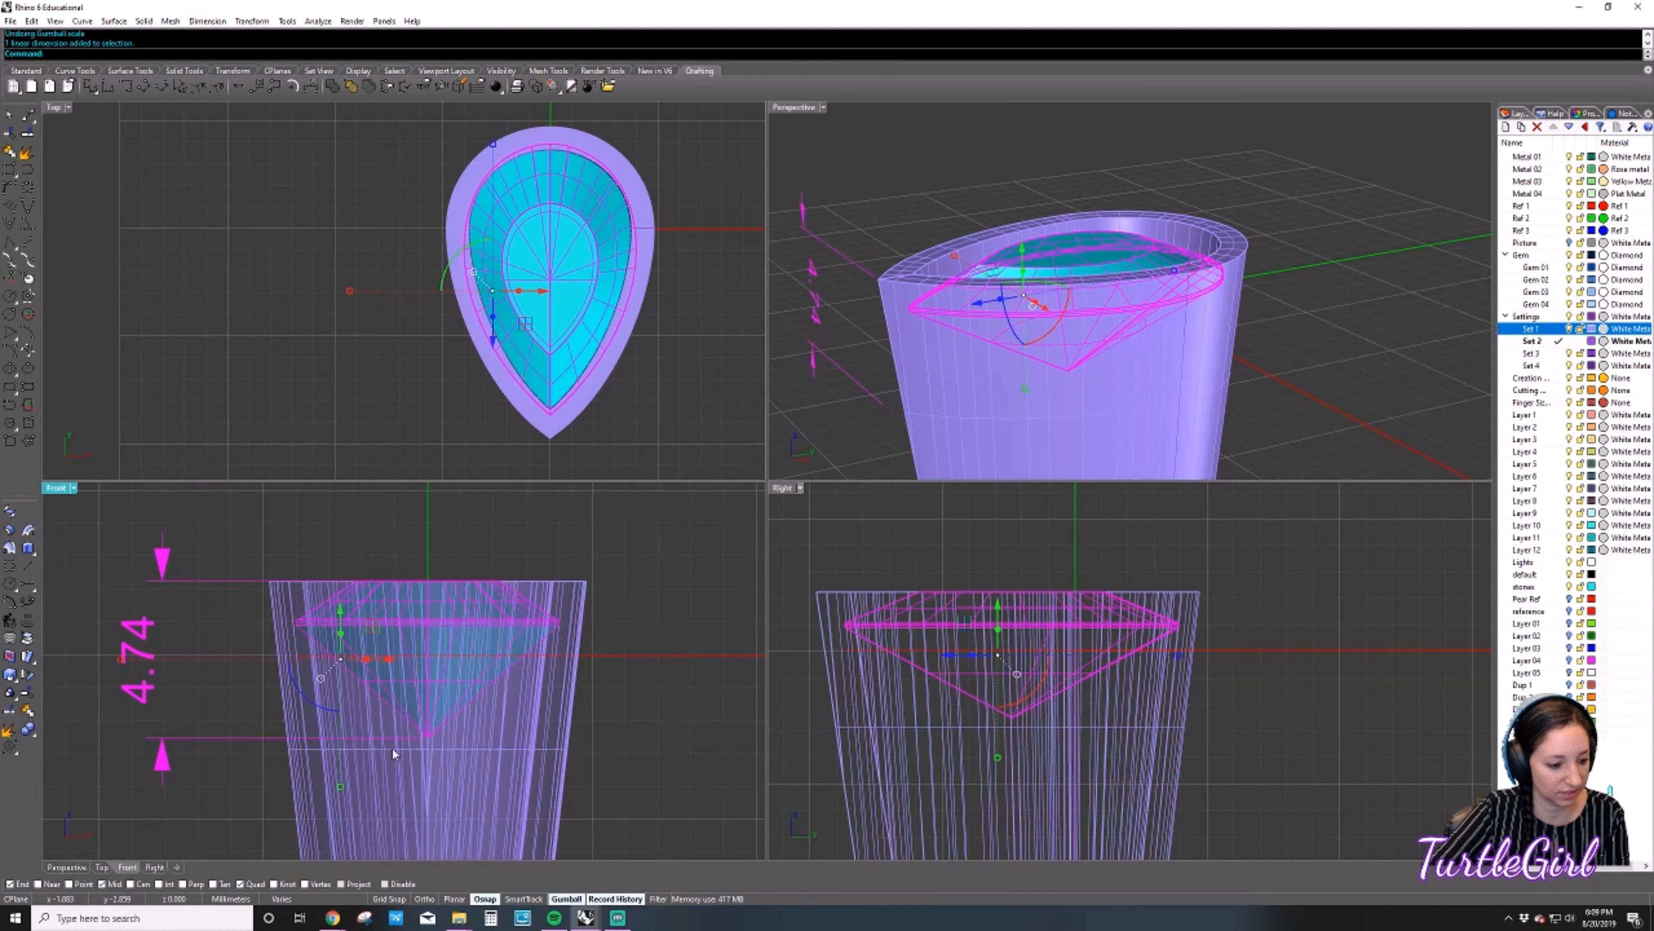
drag(341, 787, 344, 790)
key(Escape)
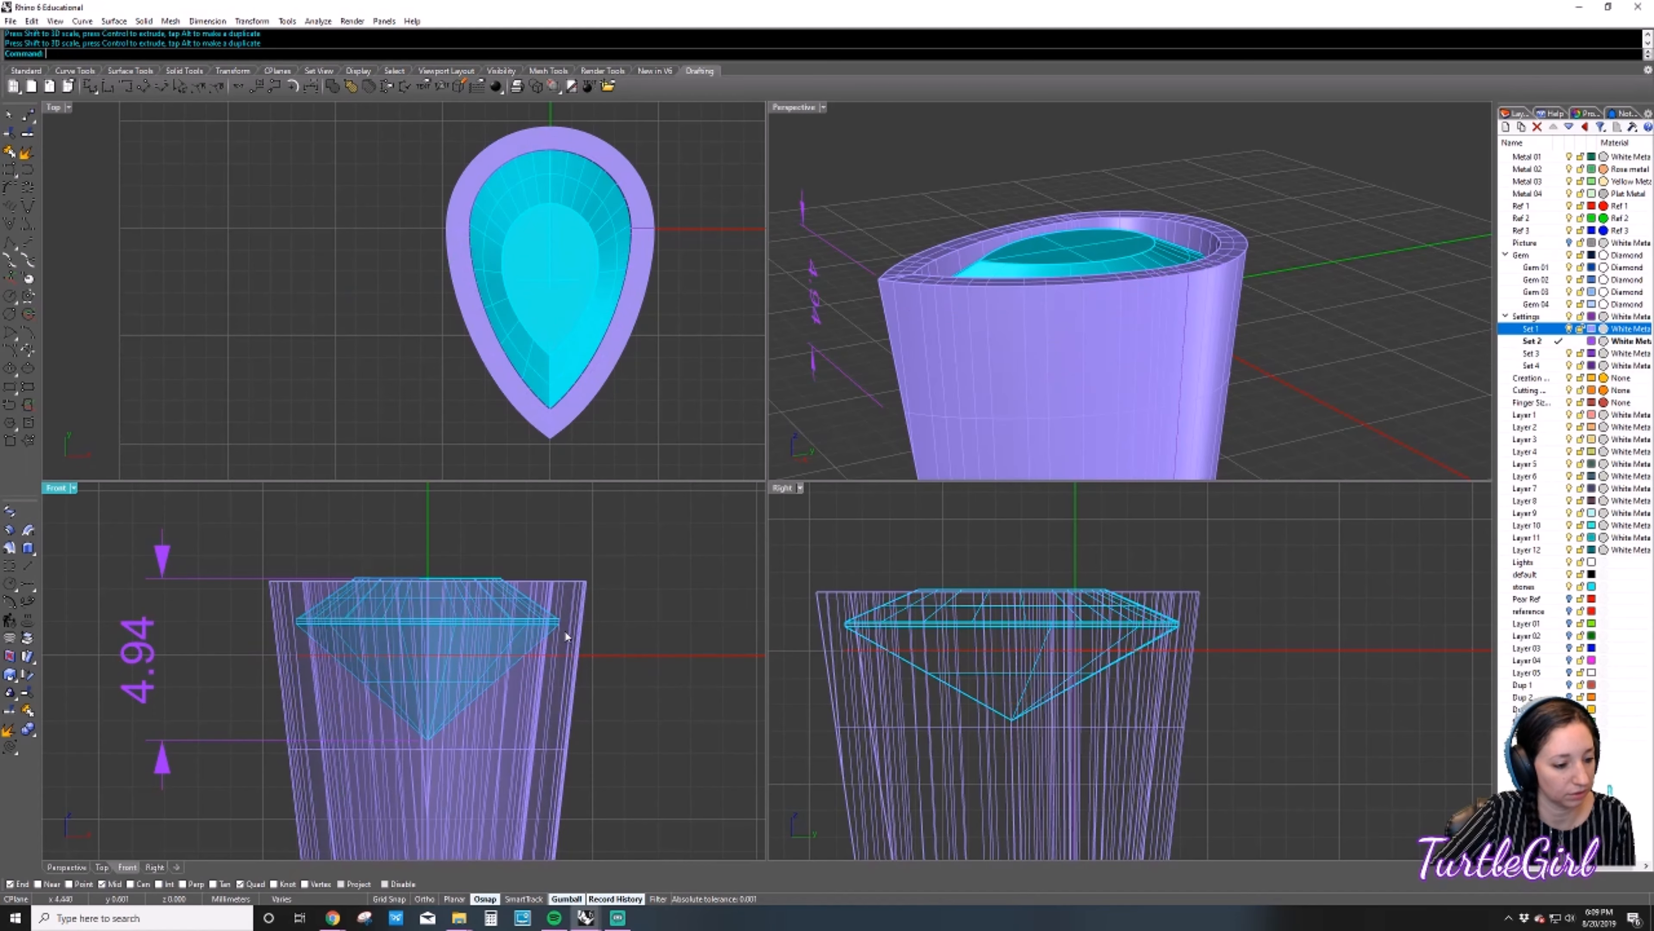
Move the gem group down in the Front view so its table is level with the setting's top rim.
scroll(476, 590, up, 2)
scroll(475, 589, up, 1)
click(387, 669)
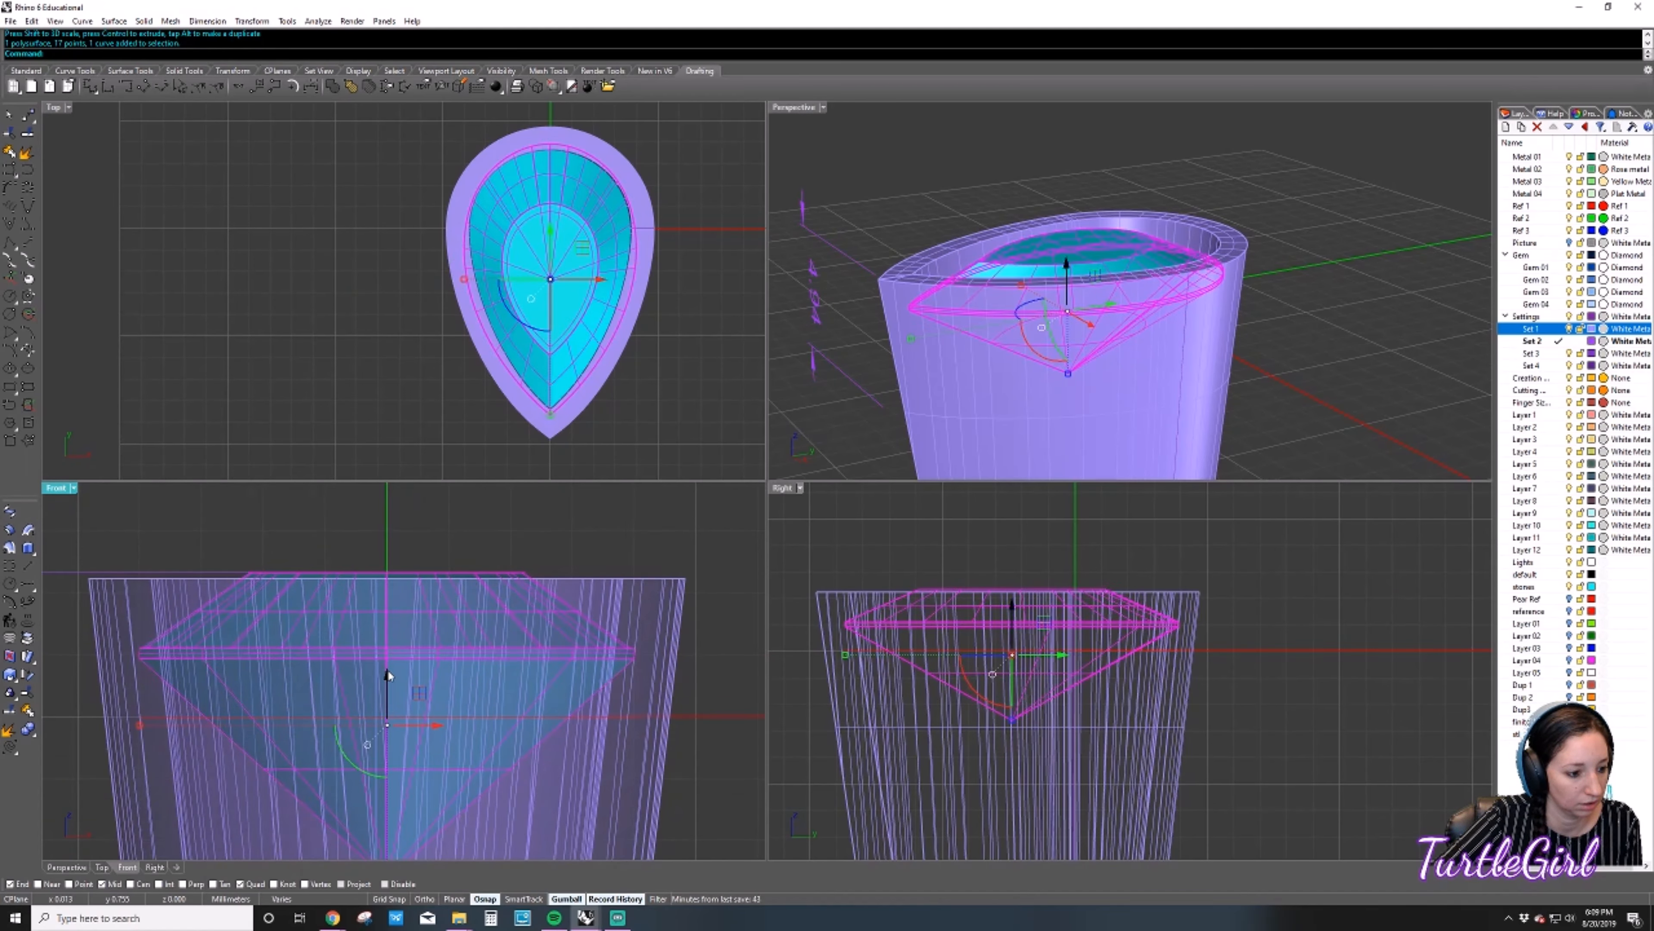
key(Escape)
key(Escape)
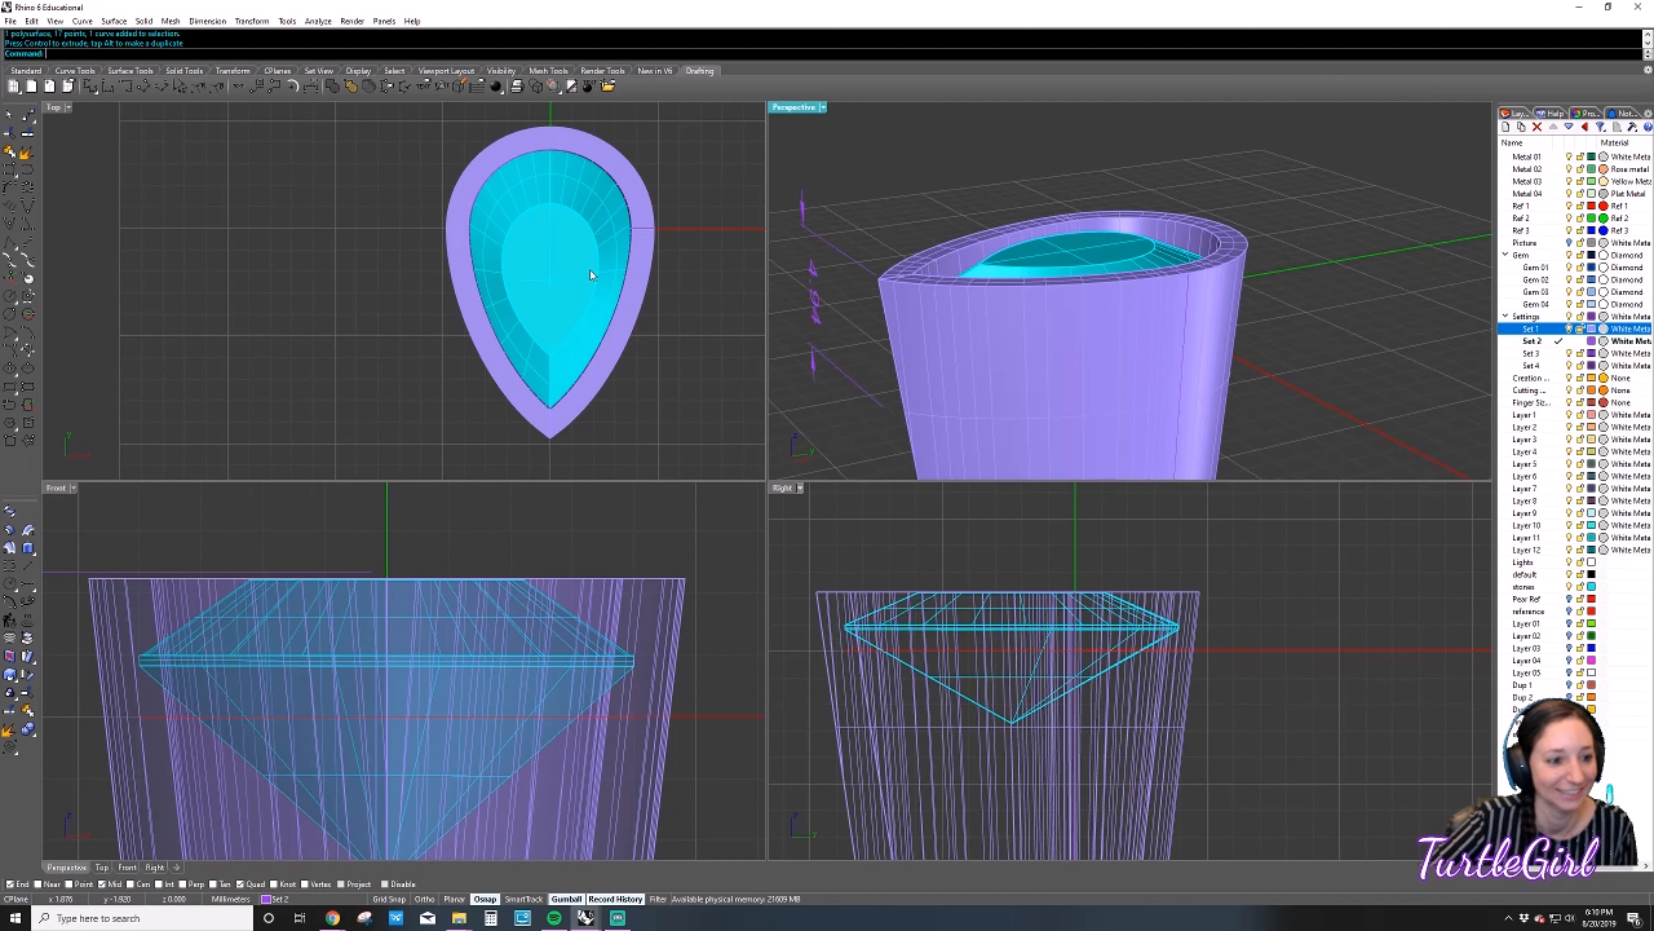
Delete the linear dimension of the gem's depth beside the setting.
scroll(739, 296, down, 3)
right_drag(740, 299, 595, 341)
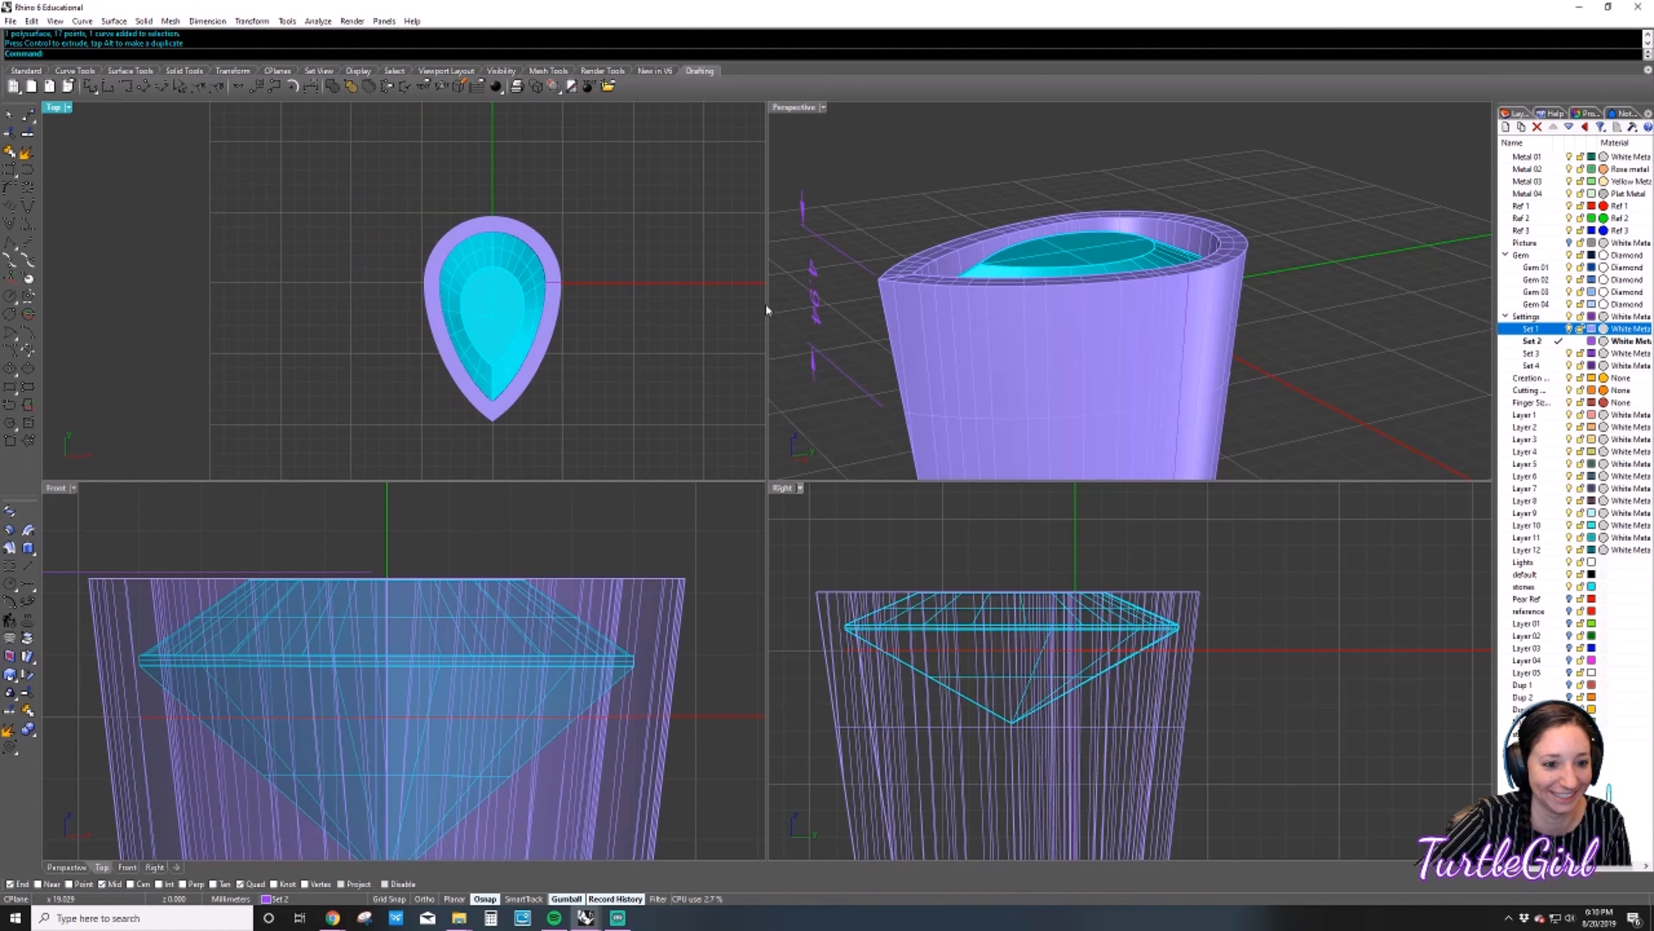
click(818, 238)
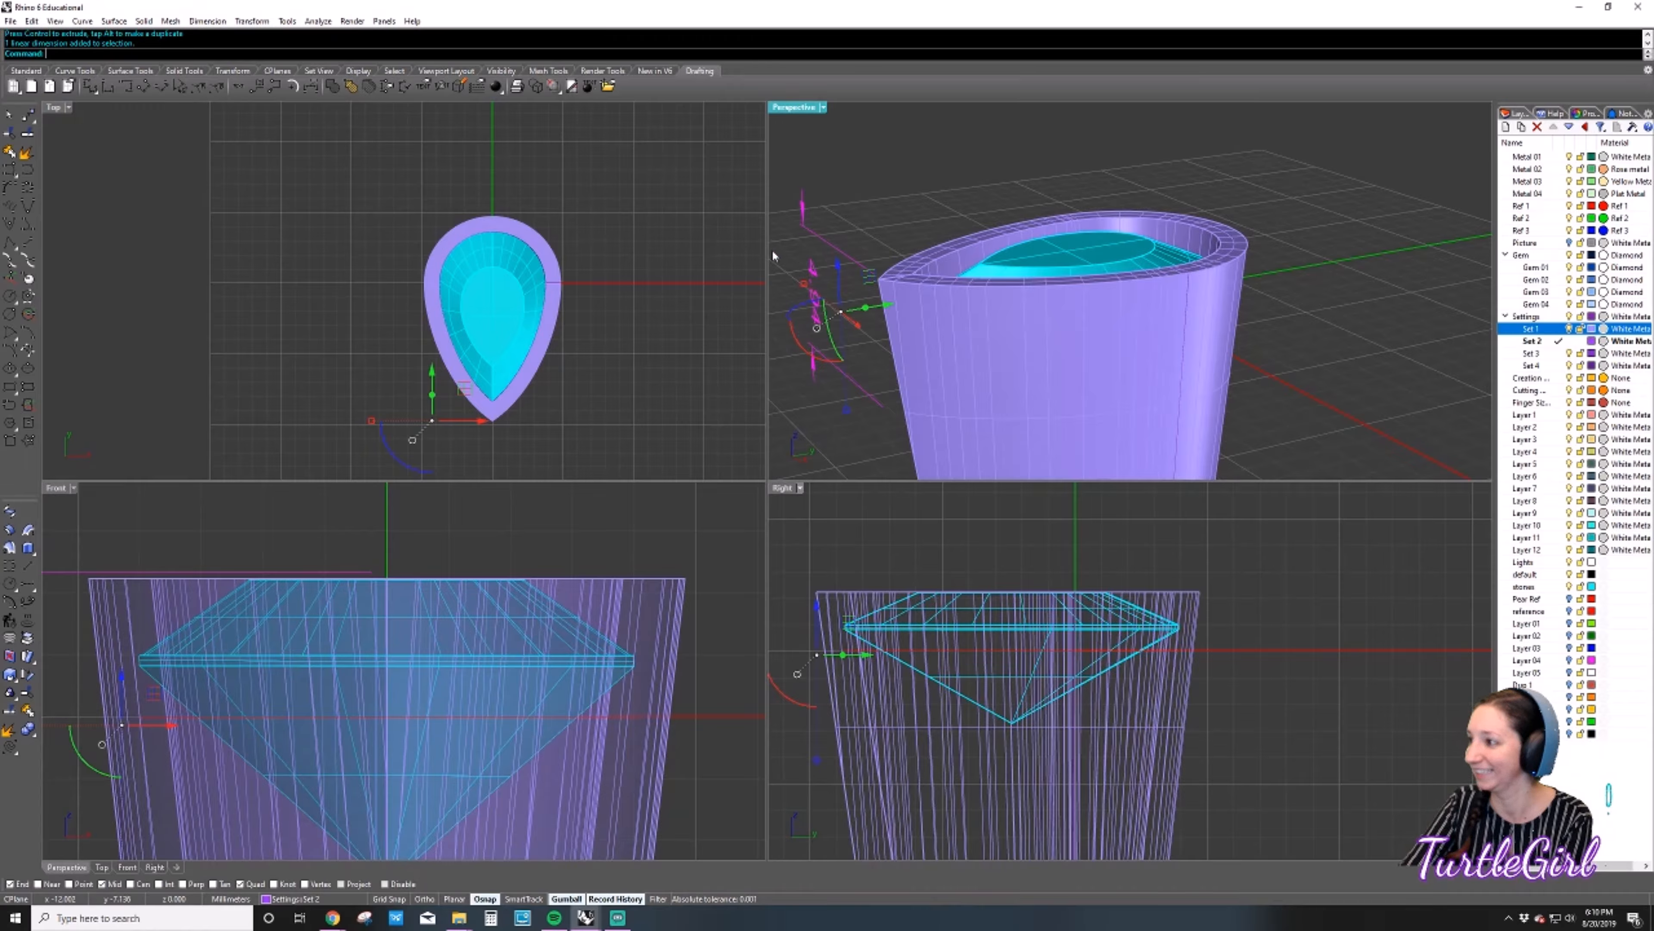
key(Delete)
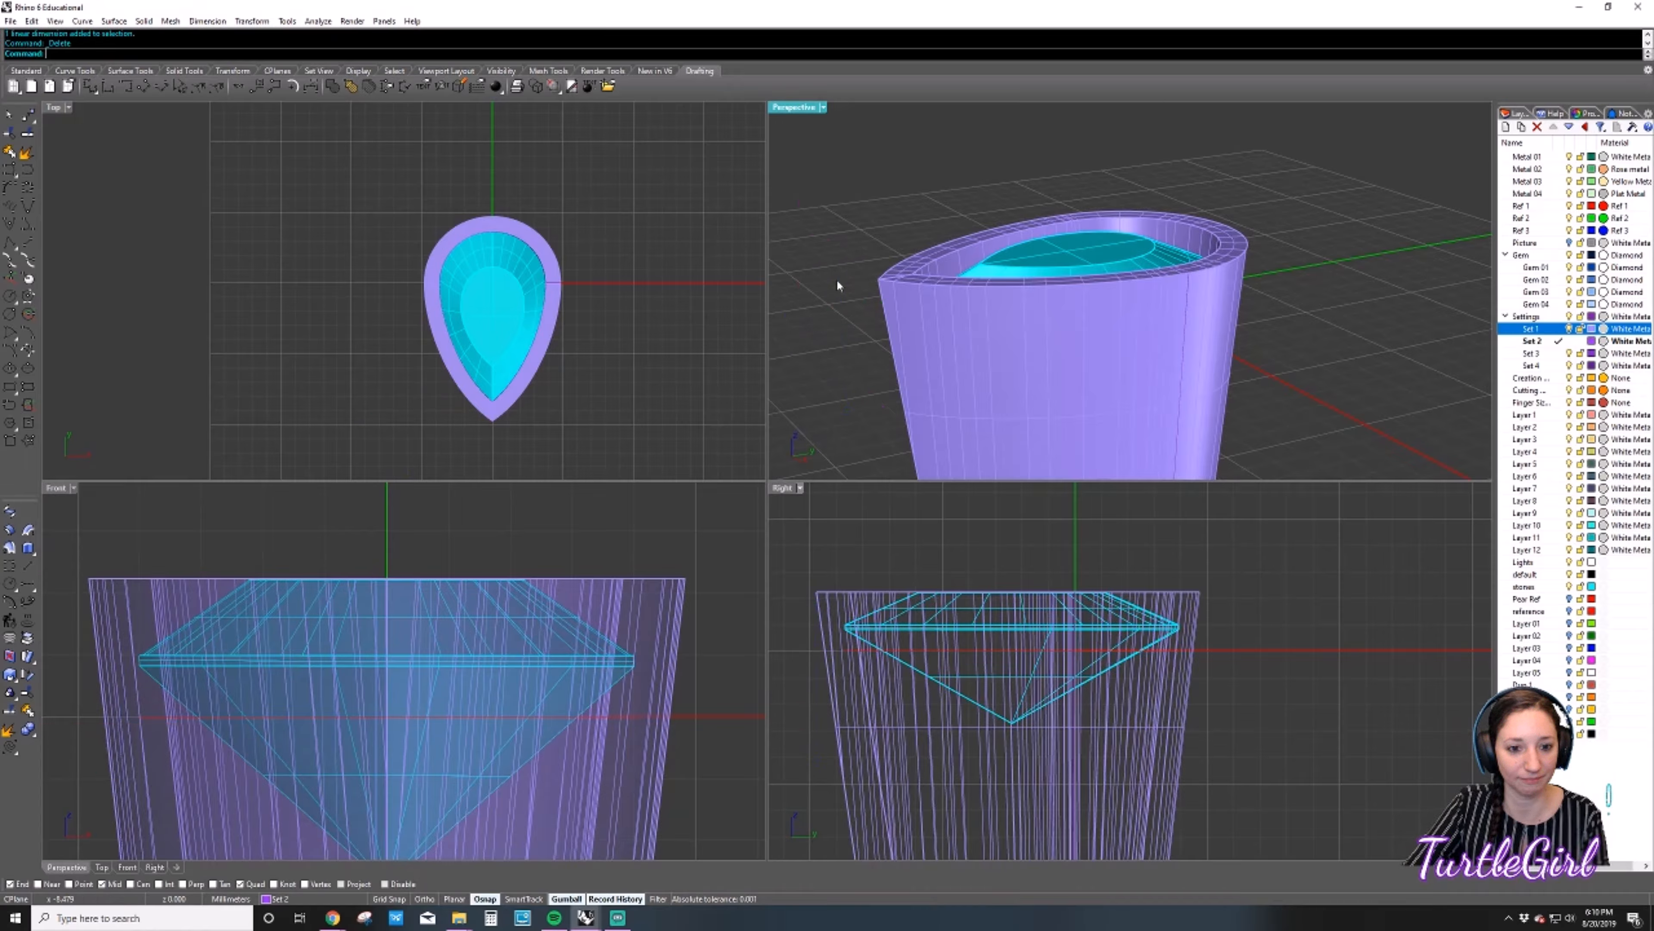
Examine the gem and tapered setting from above, from the side and at an angle in the Perspective view.
right_drag(863, 220, 1199, 349)
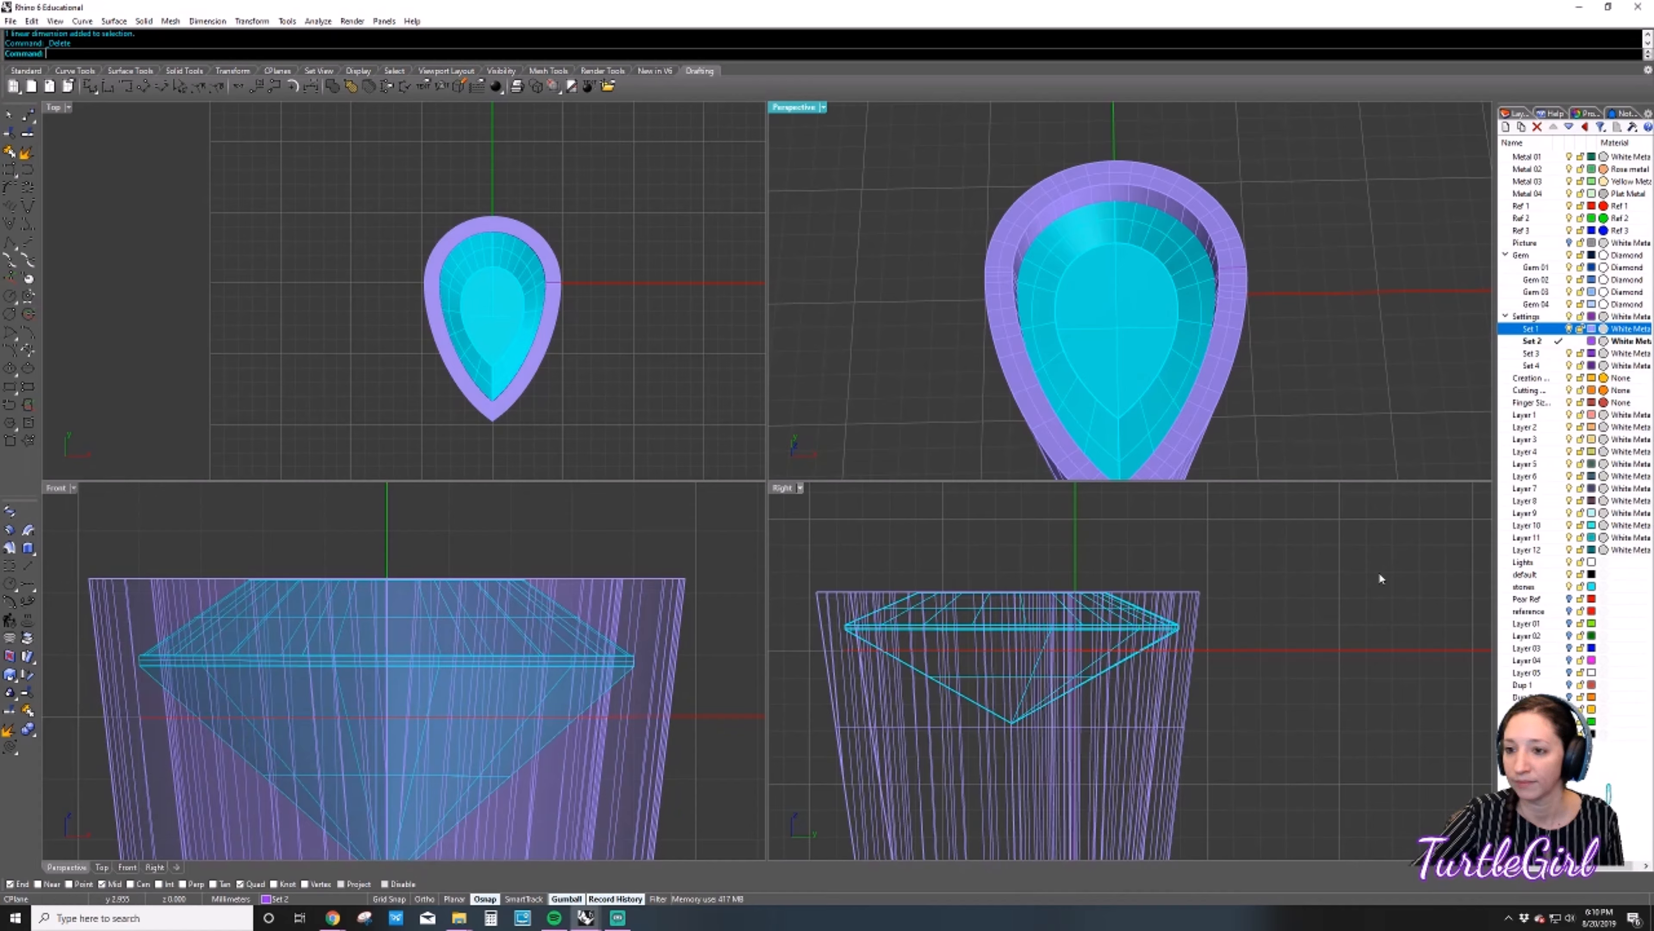
right_drag(1367, 407, 1289, 316)
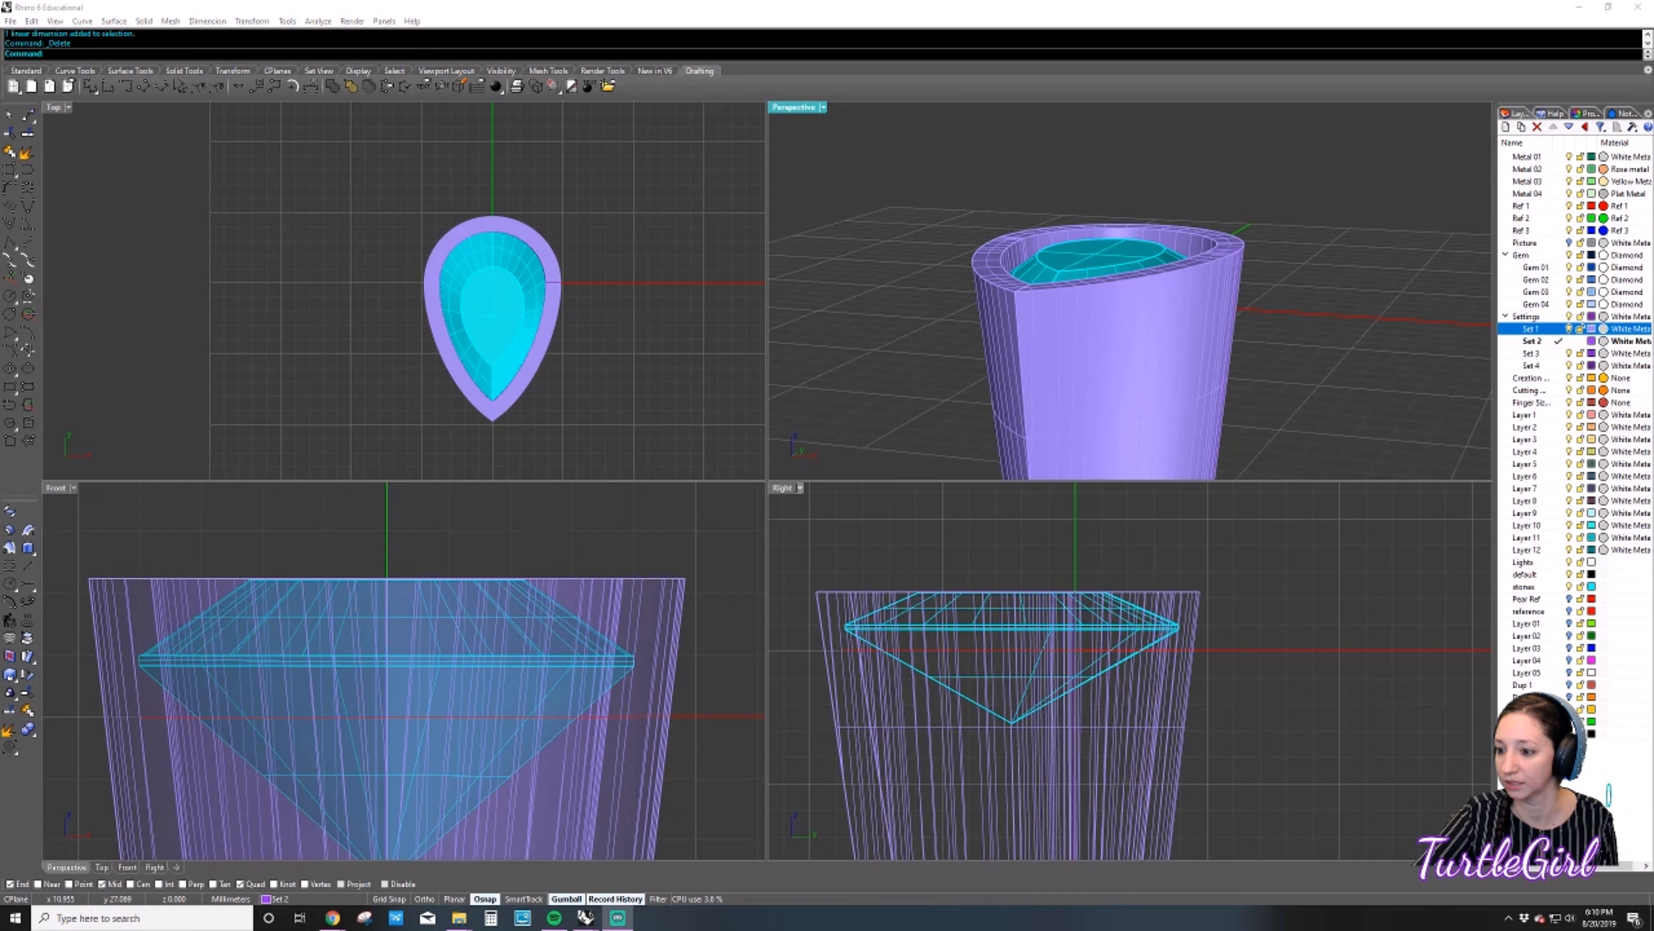
right_drag(895, 240, 865, 276)
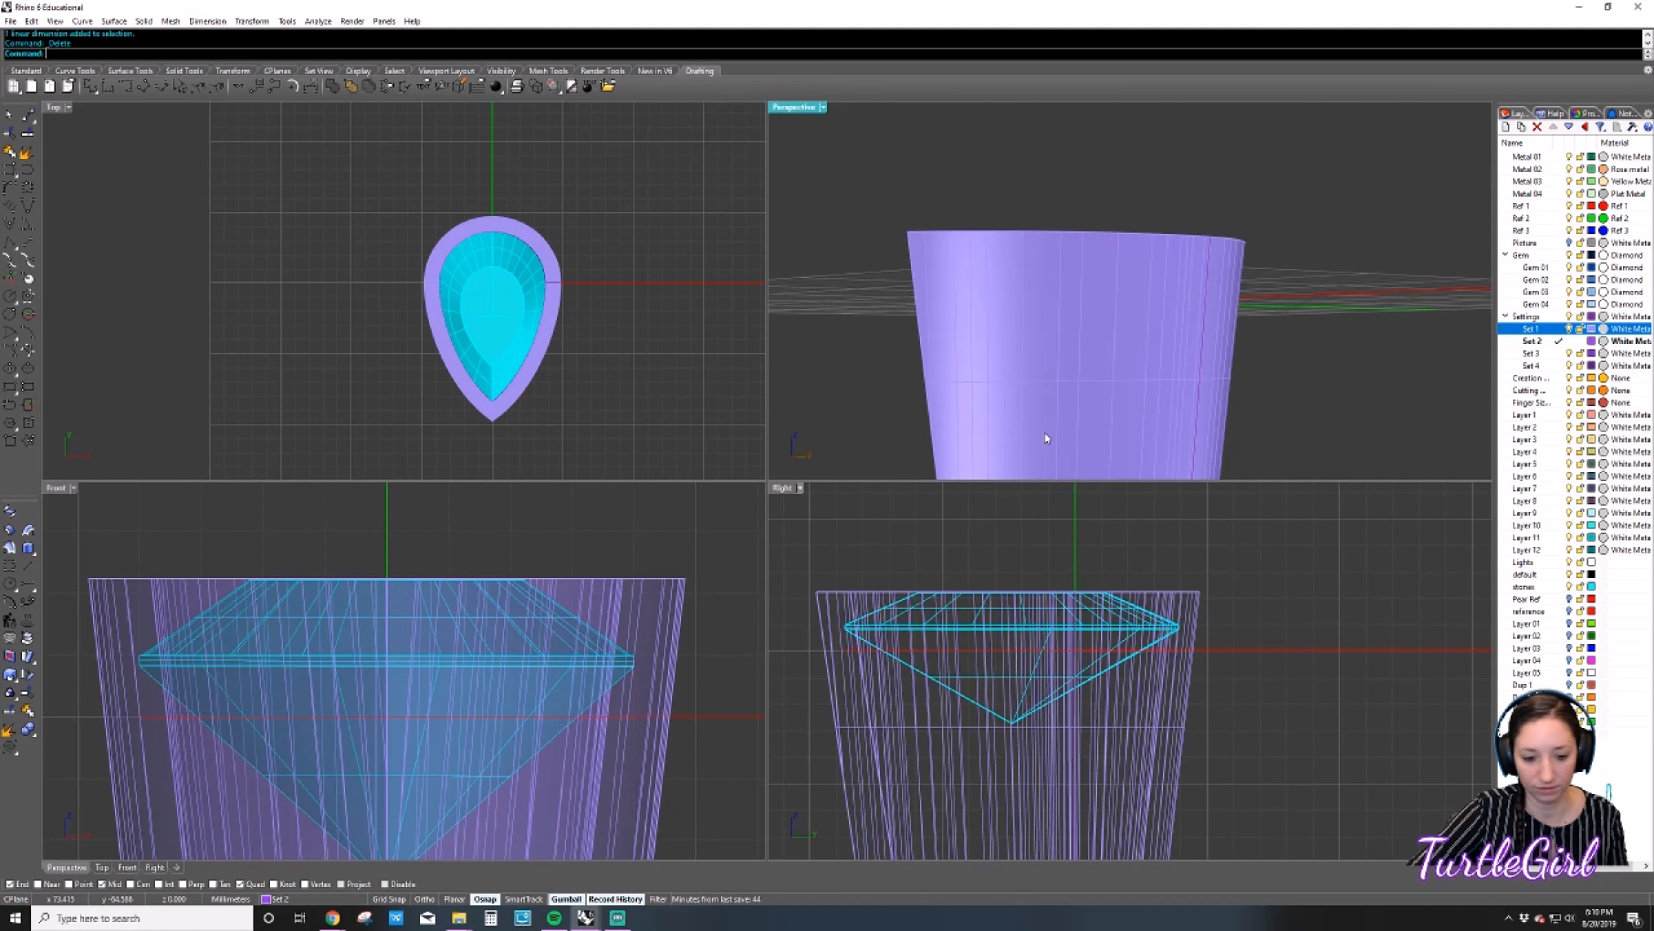
right_drag(1046, 439, 951, 386)
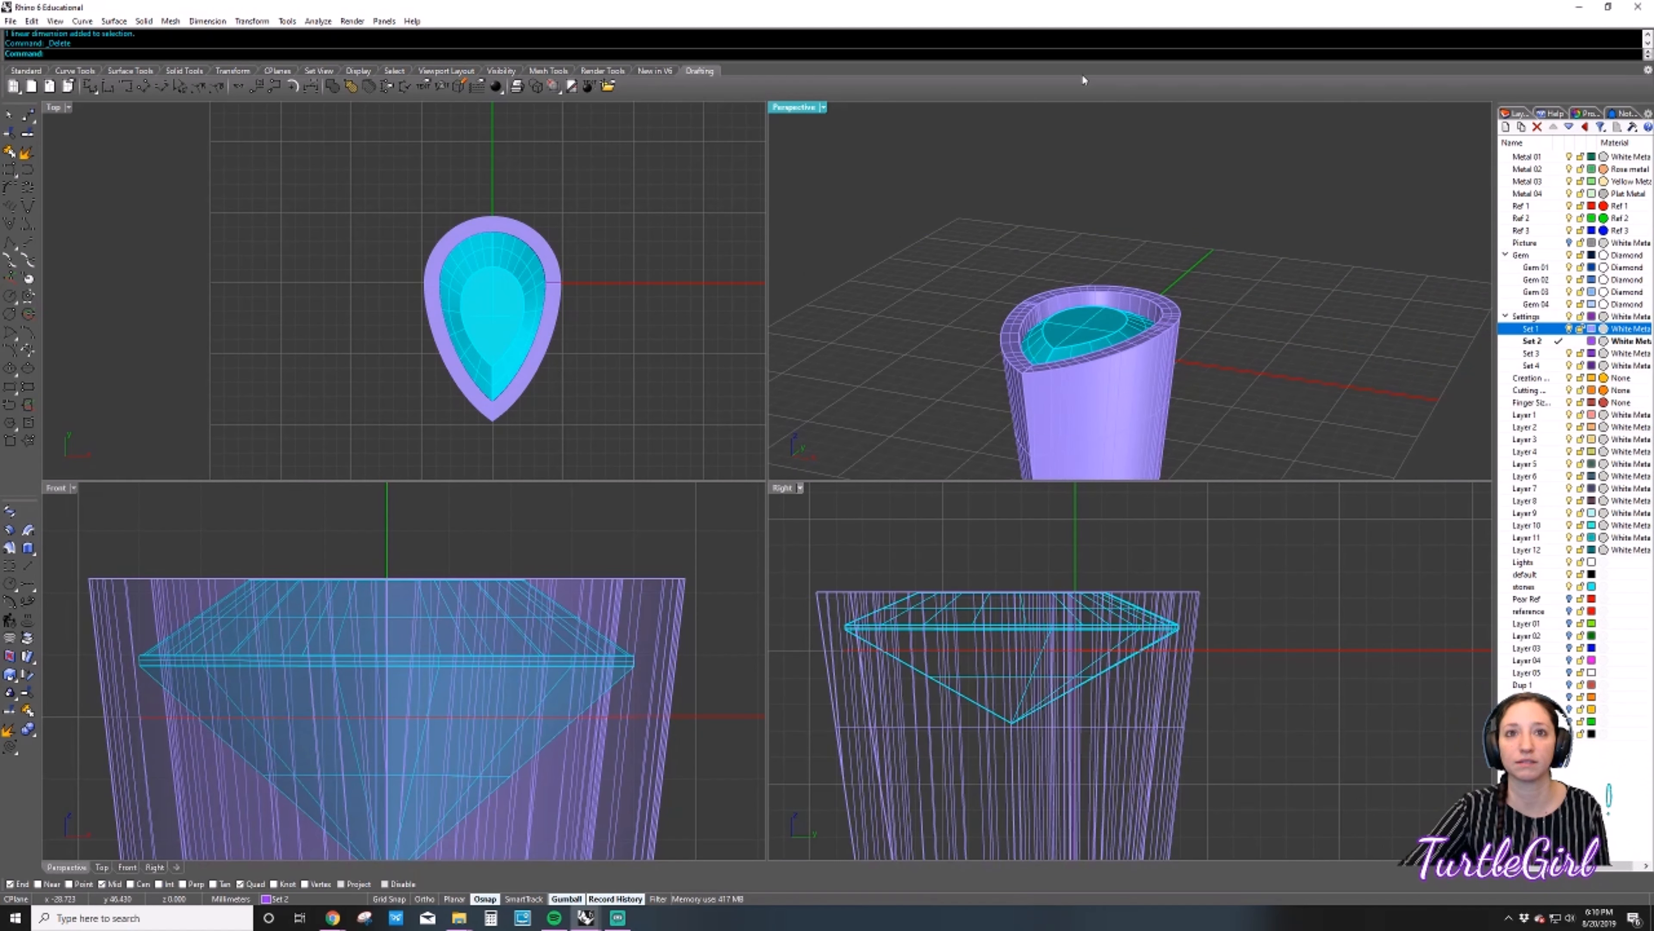
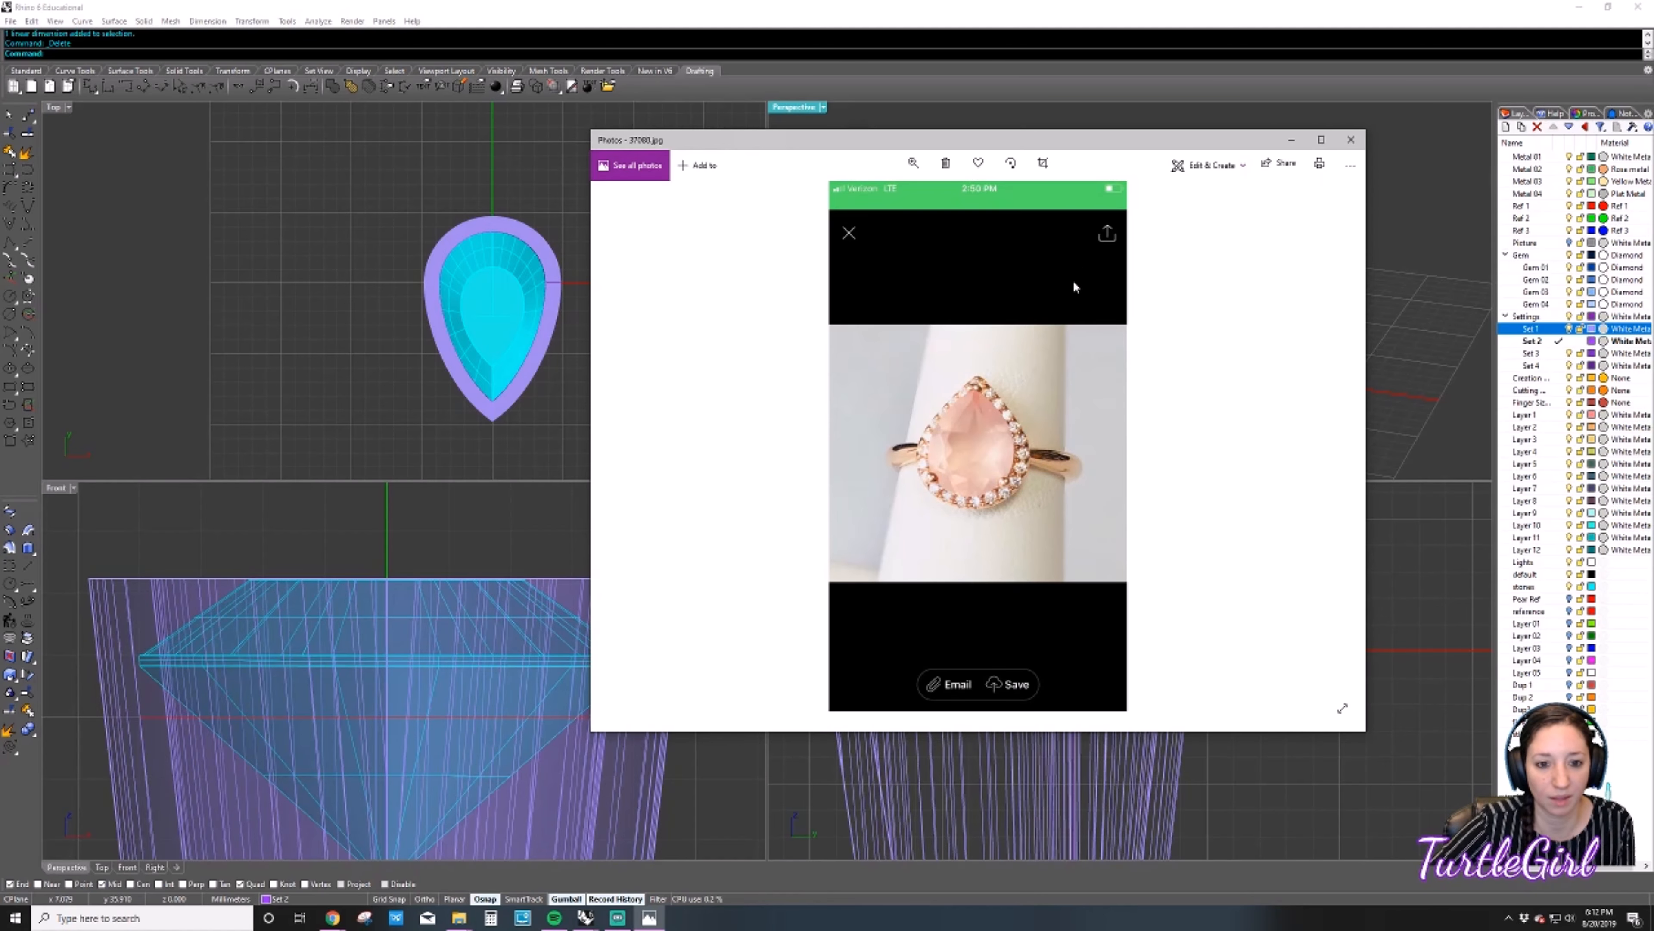
Insert the photo 37080.jpg as a picture in the Top view over the setting, with Ref 3 as the current layer.
click(1349, 141)
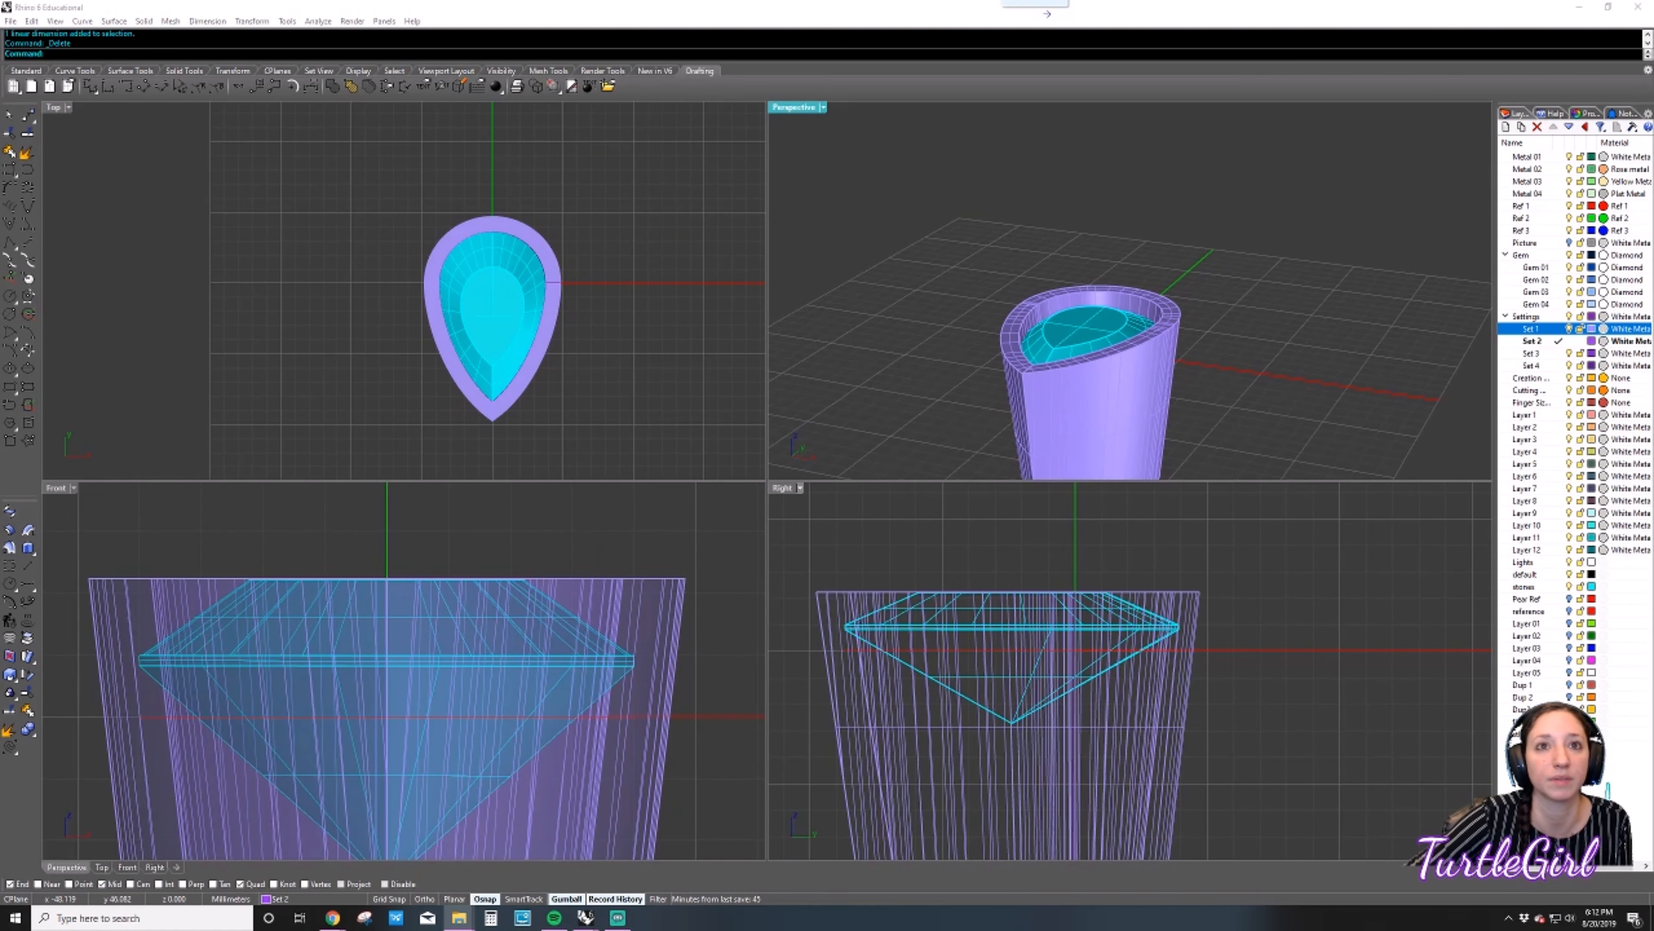
drag(705, 299, 715, 257)
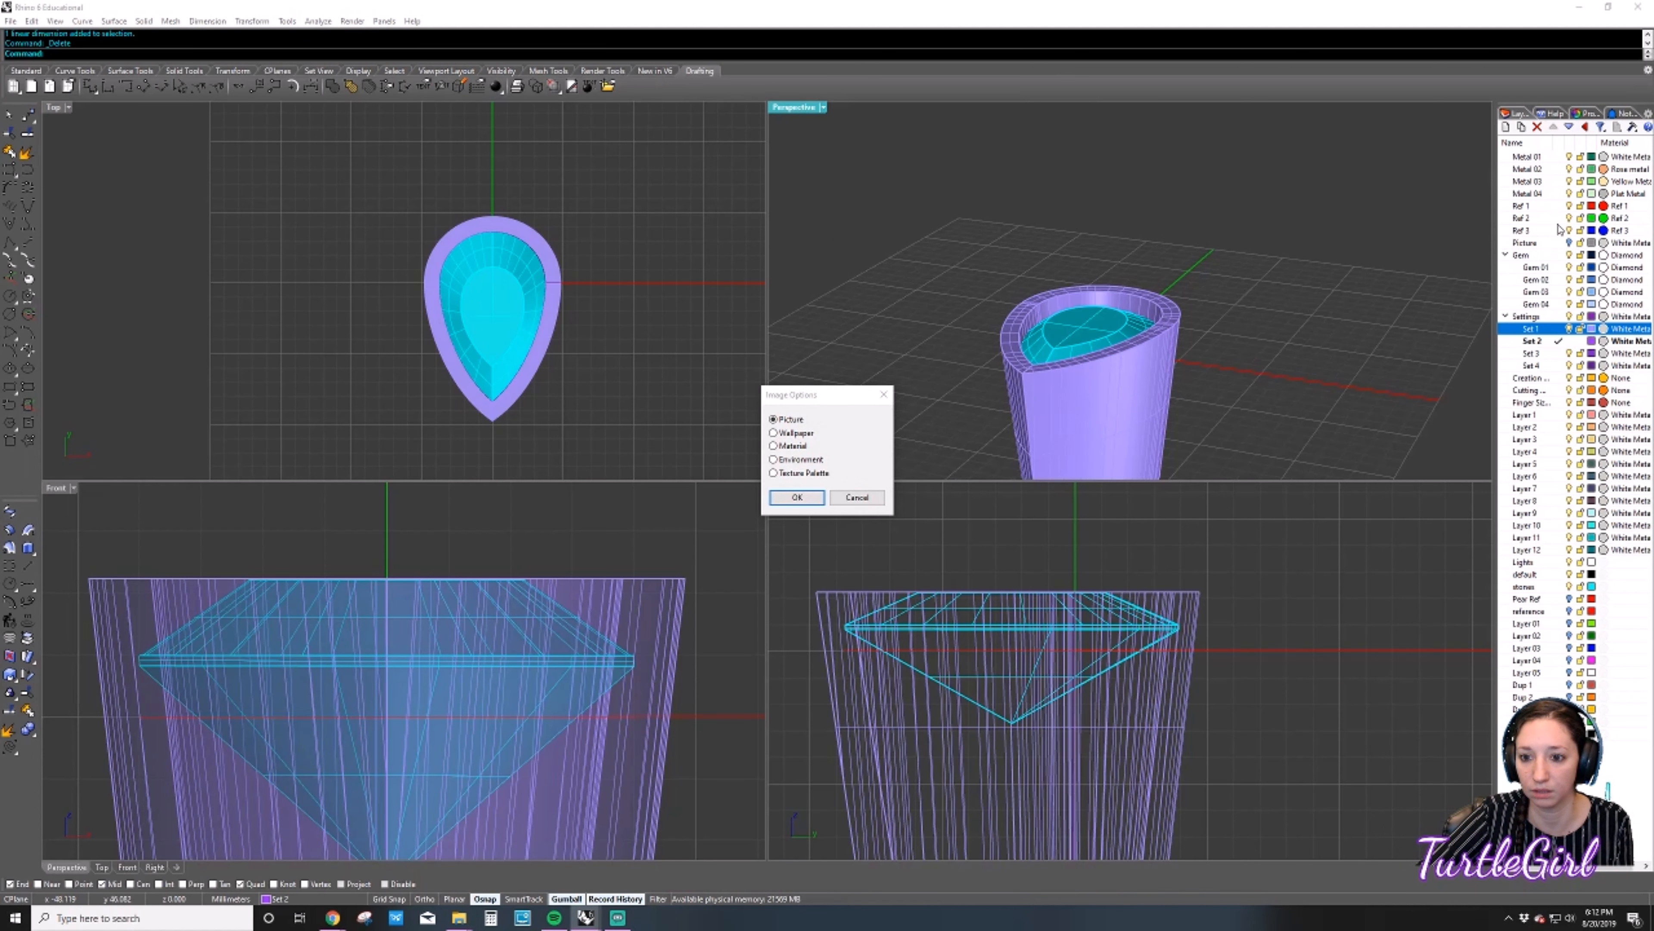
key(Return)
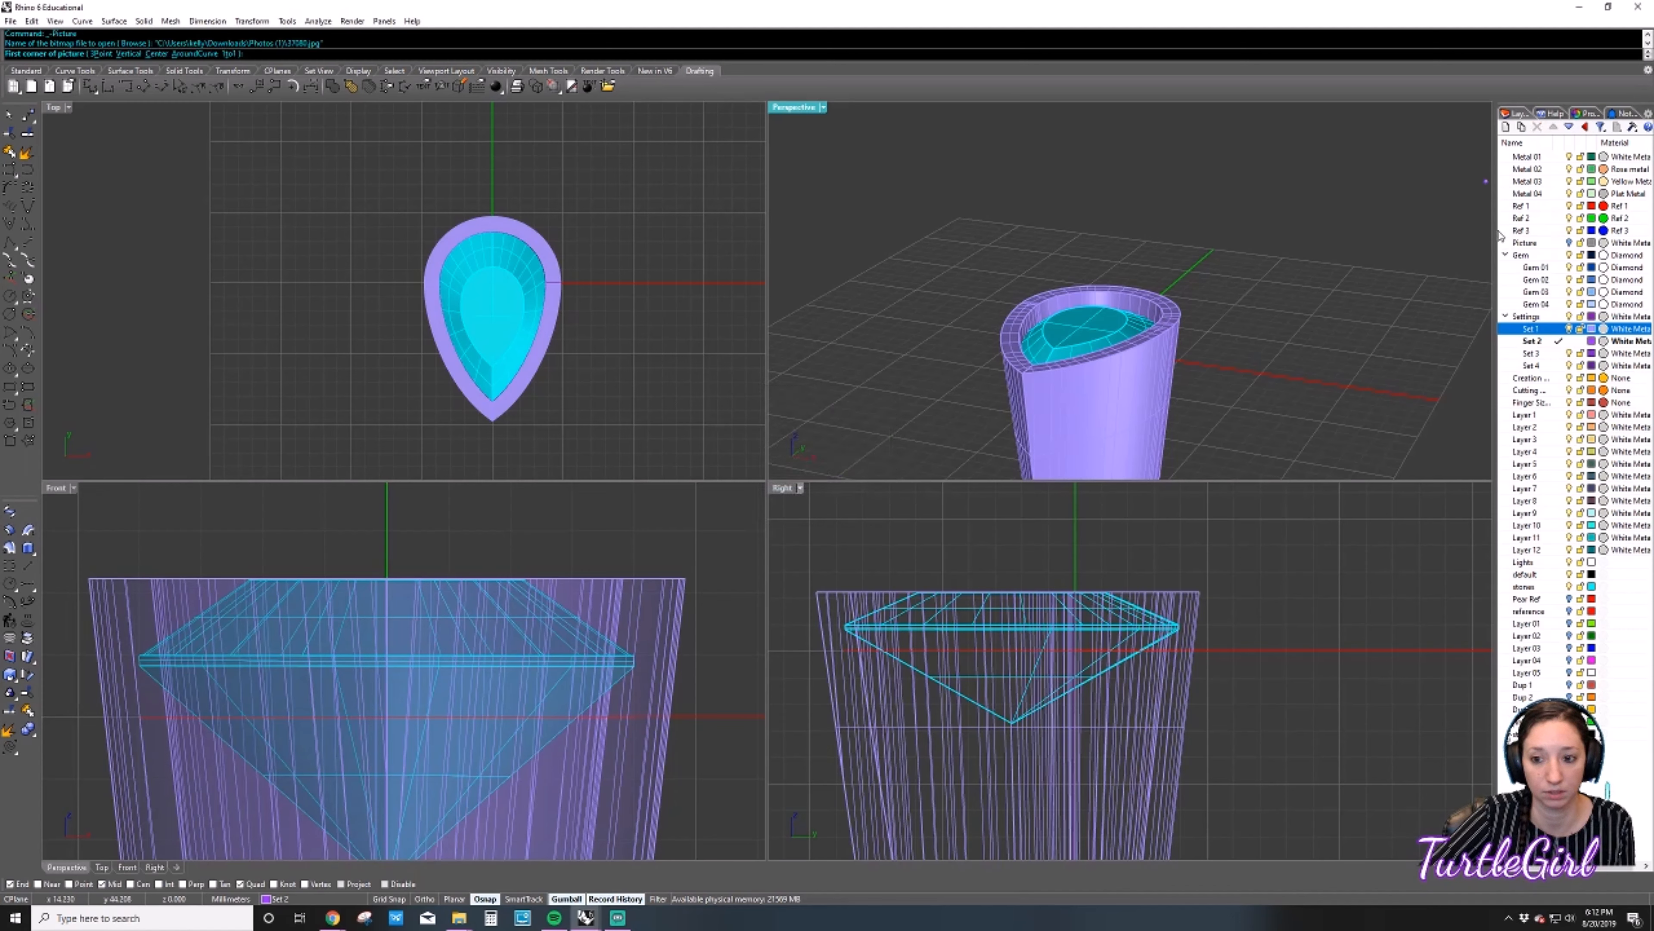
click(1559, 231)
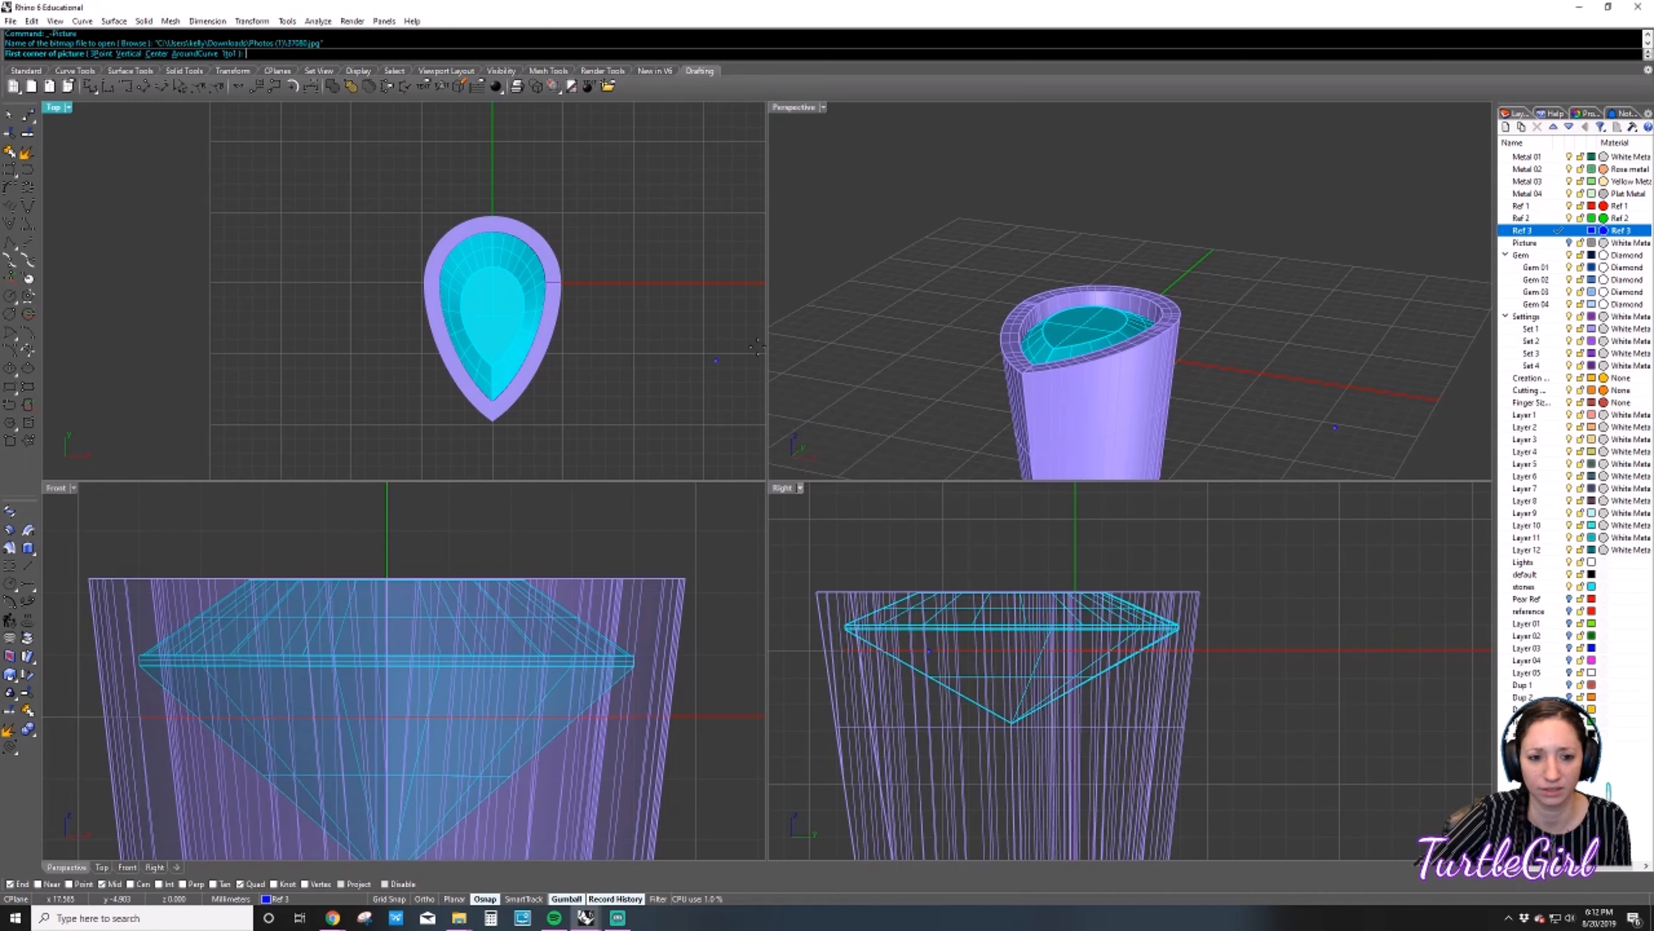
click(387, 452)
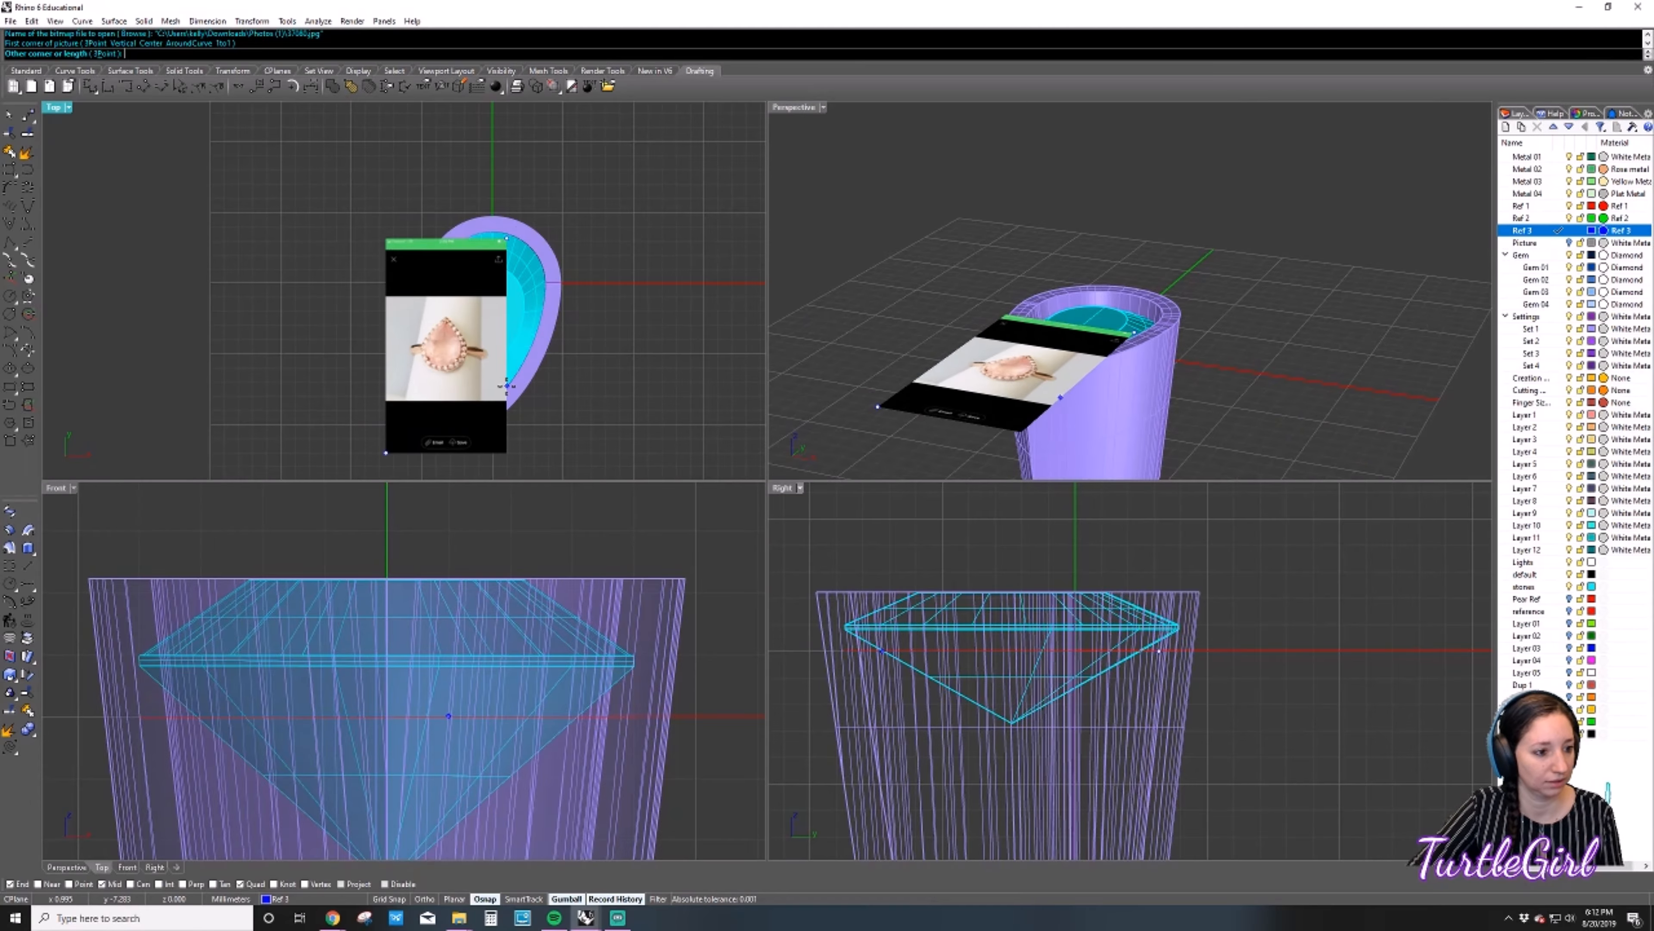
click(602, 309)
Move the ring picture off the pear setting so it lies beside it in the Top view.
scroll(596, 294, down, 8)
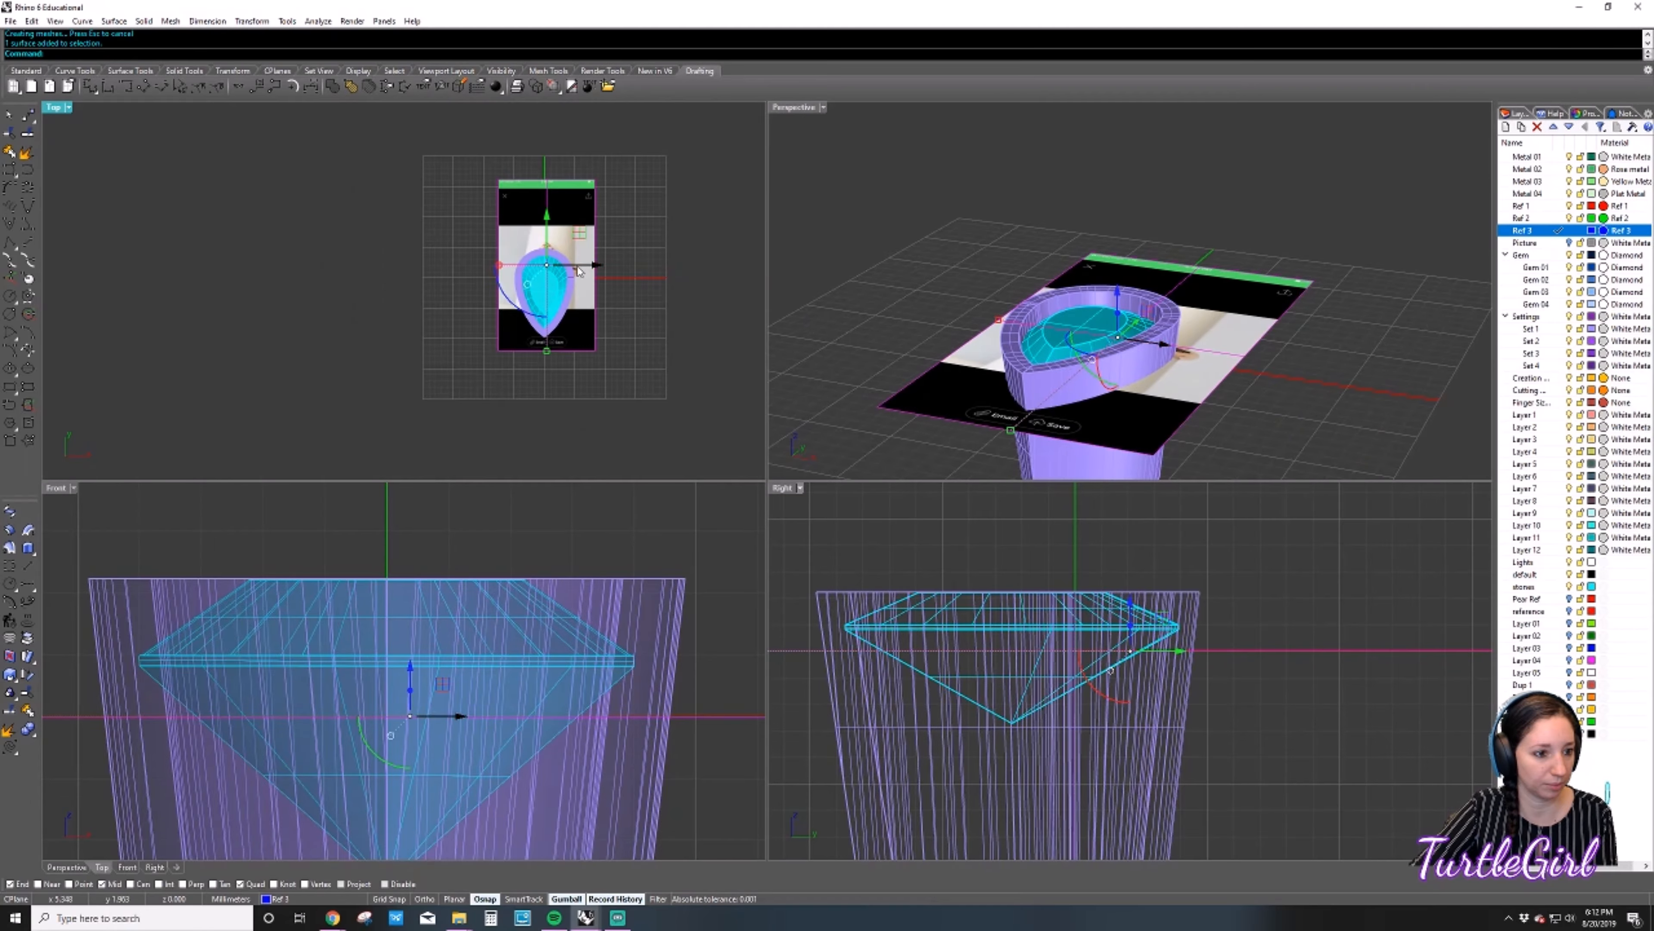
drag(582, 238, 496, 262)
scroll(447, 297, up, 6)
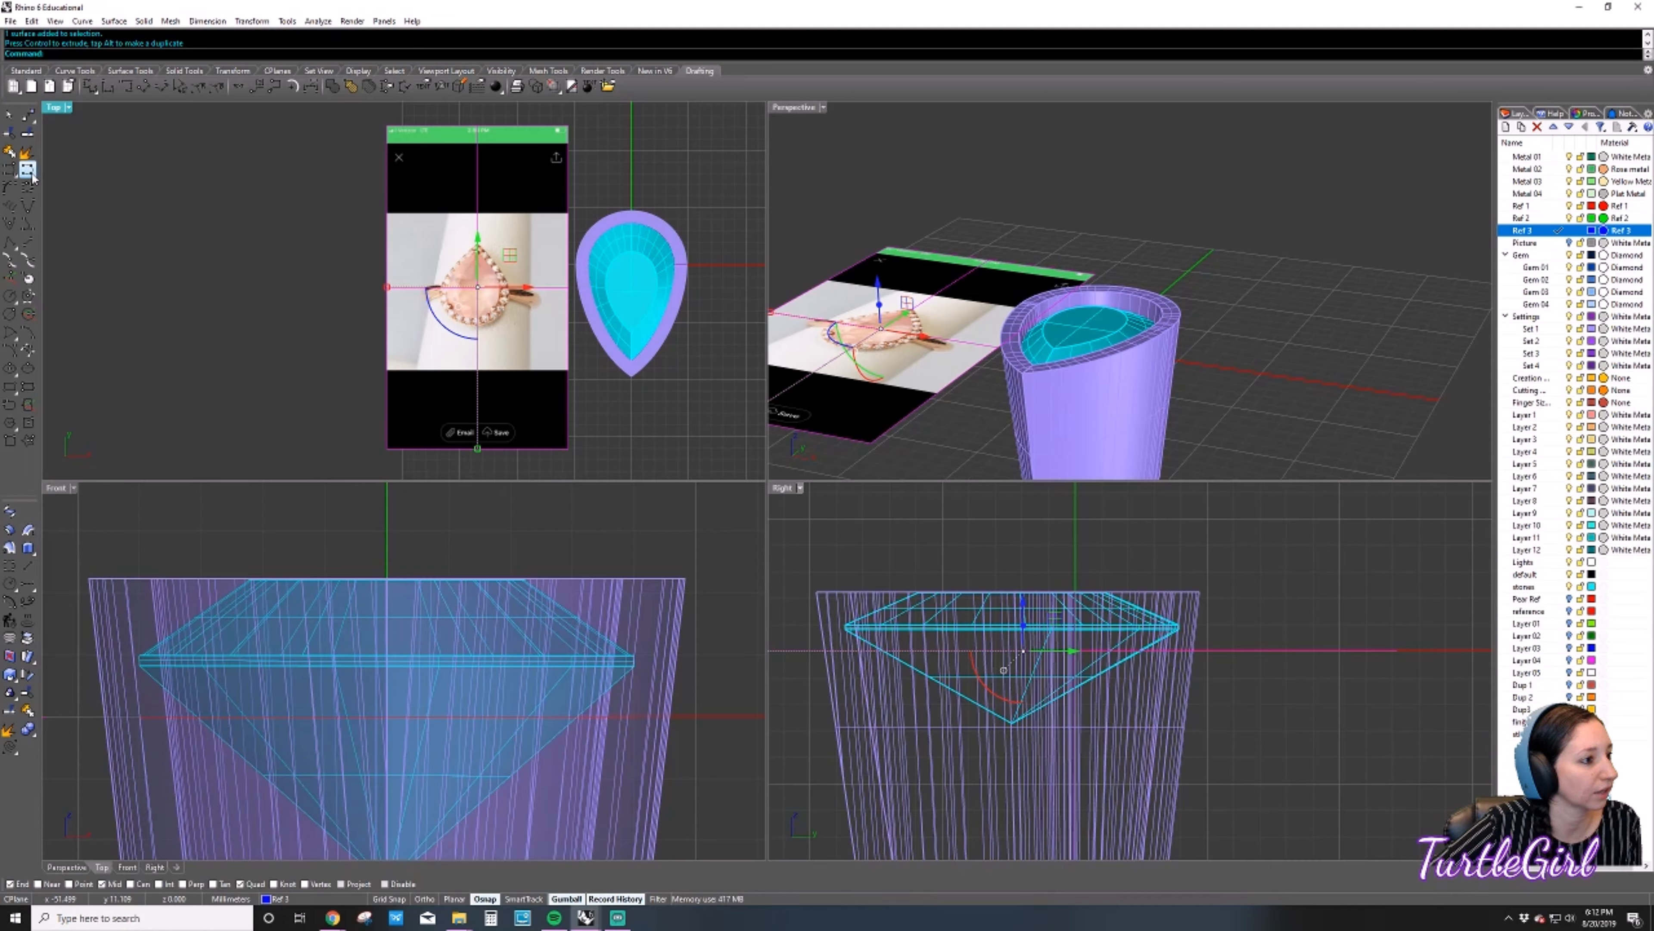
Draw a rectangle around the halo ring on the picture in the Top view as a crop boundary.
click(75, 71)
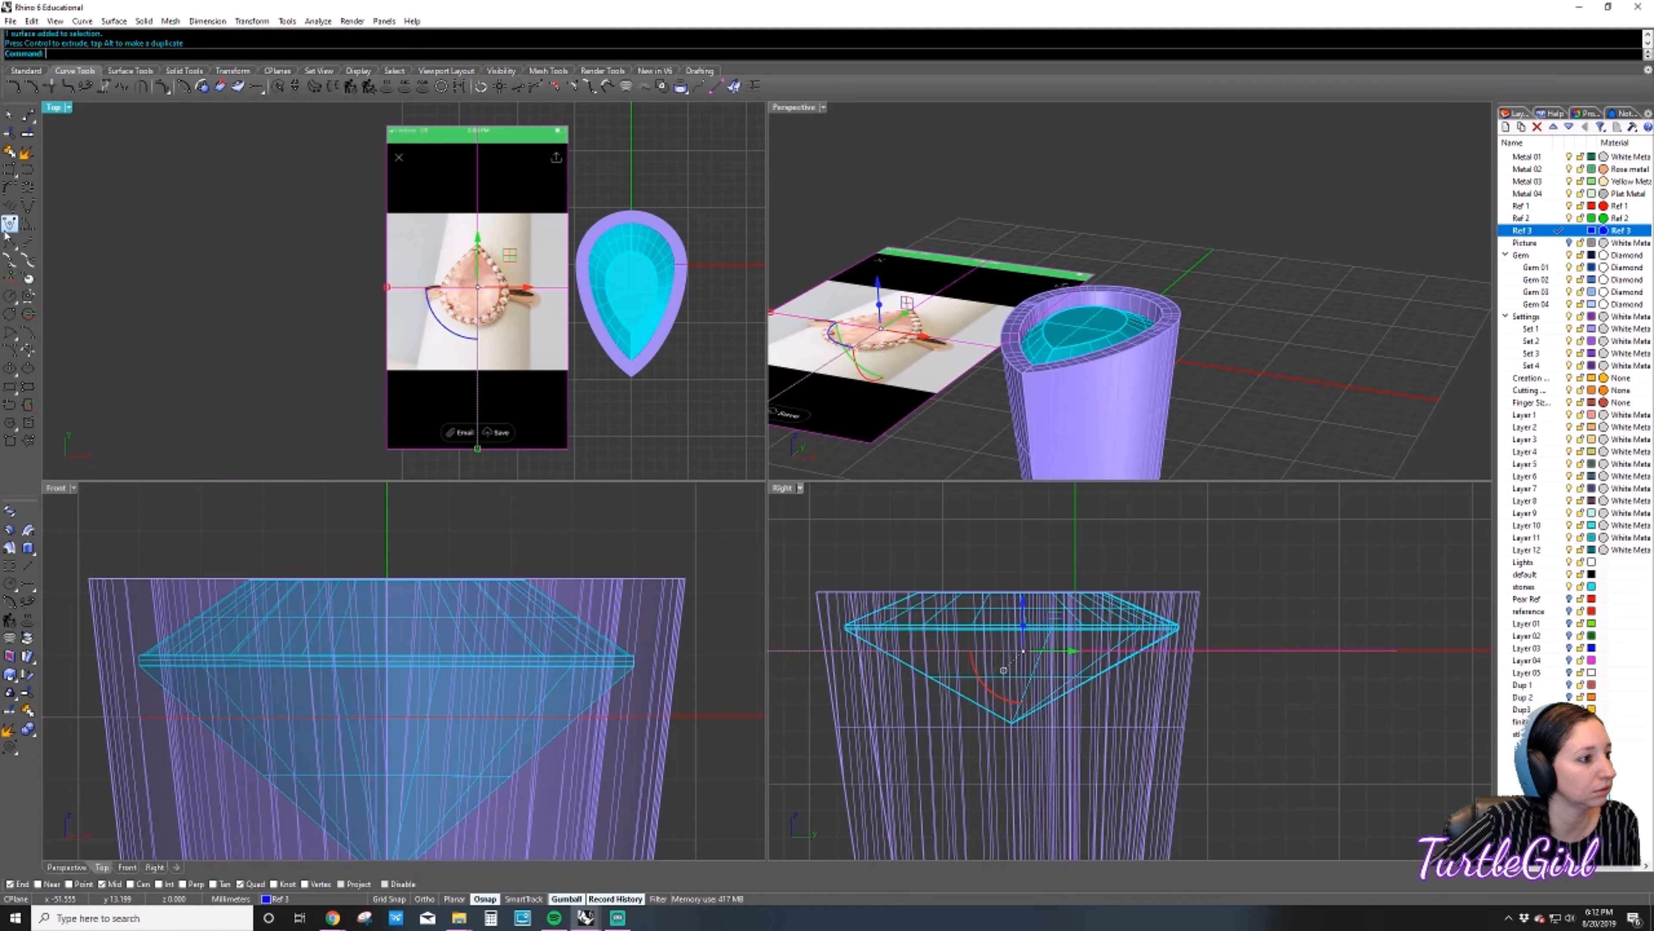
click(10, 386)
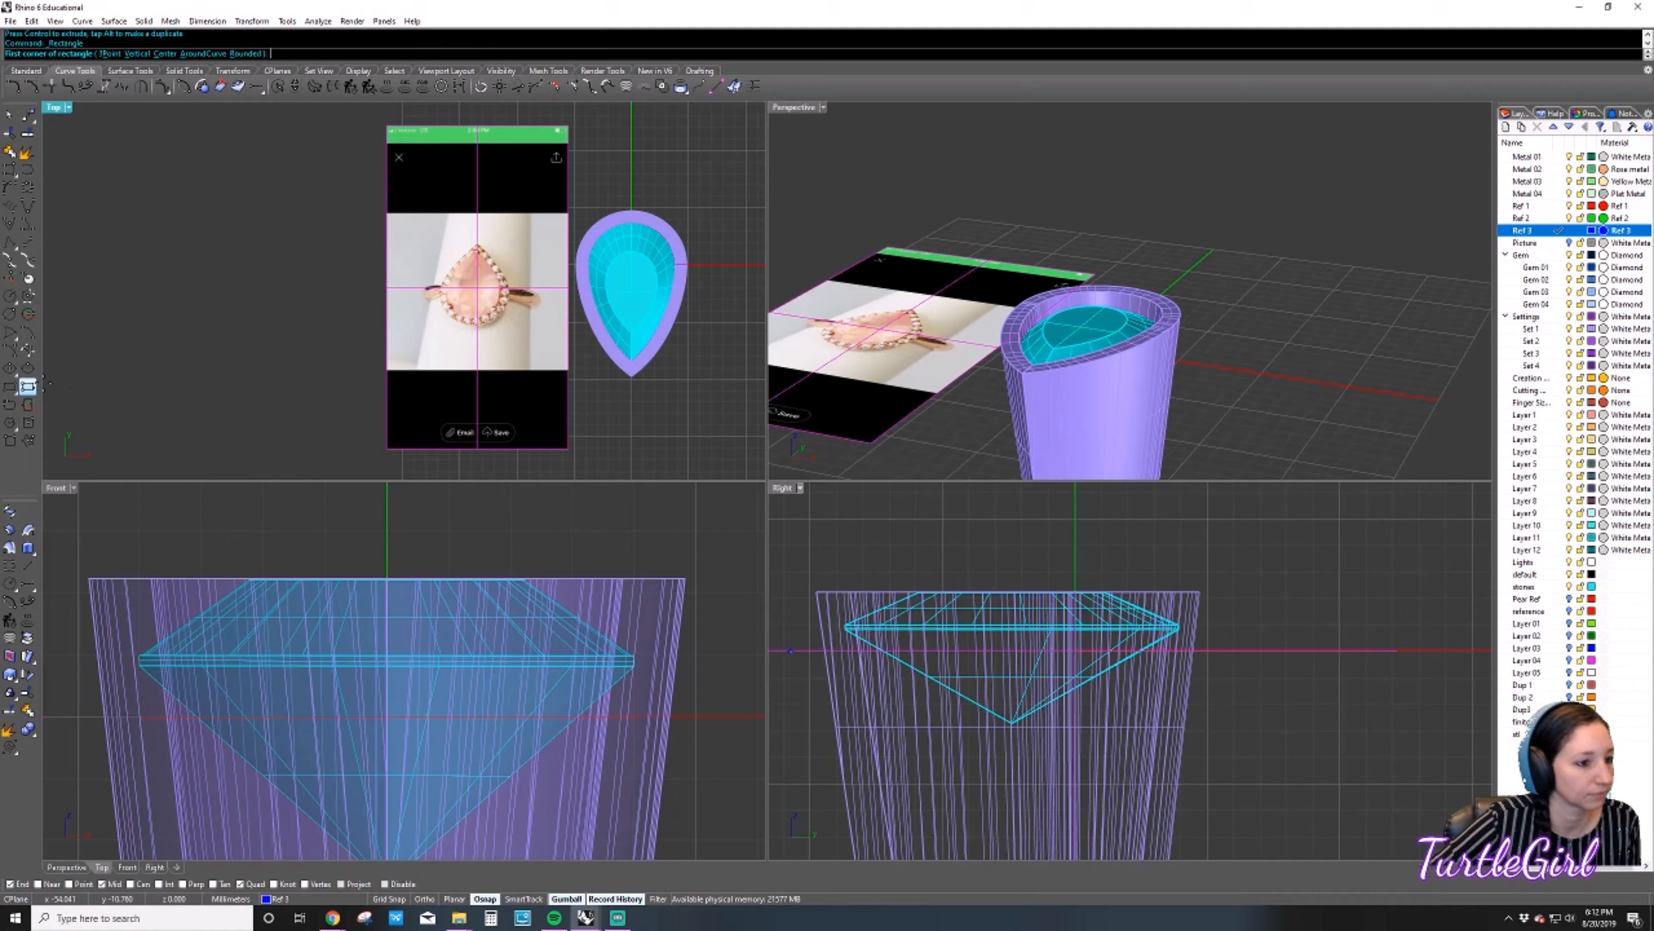
click(414, 235)
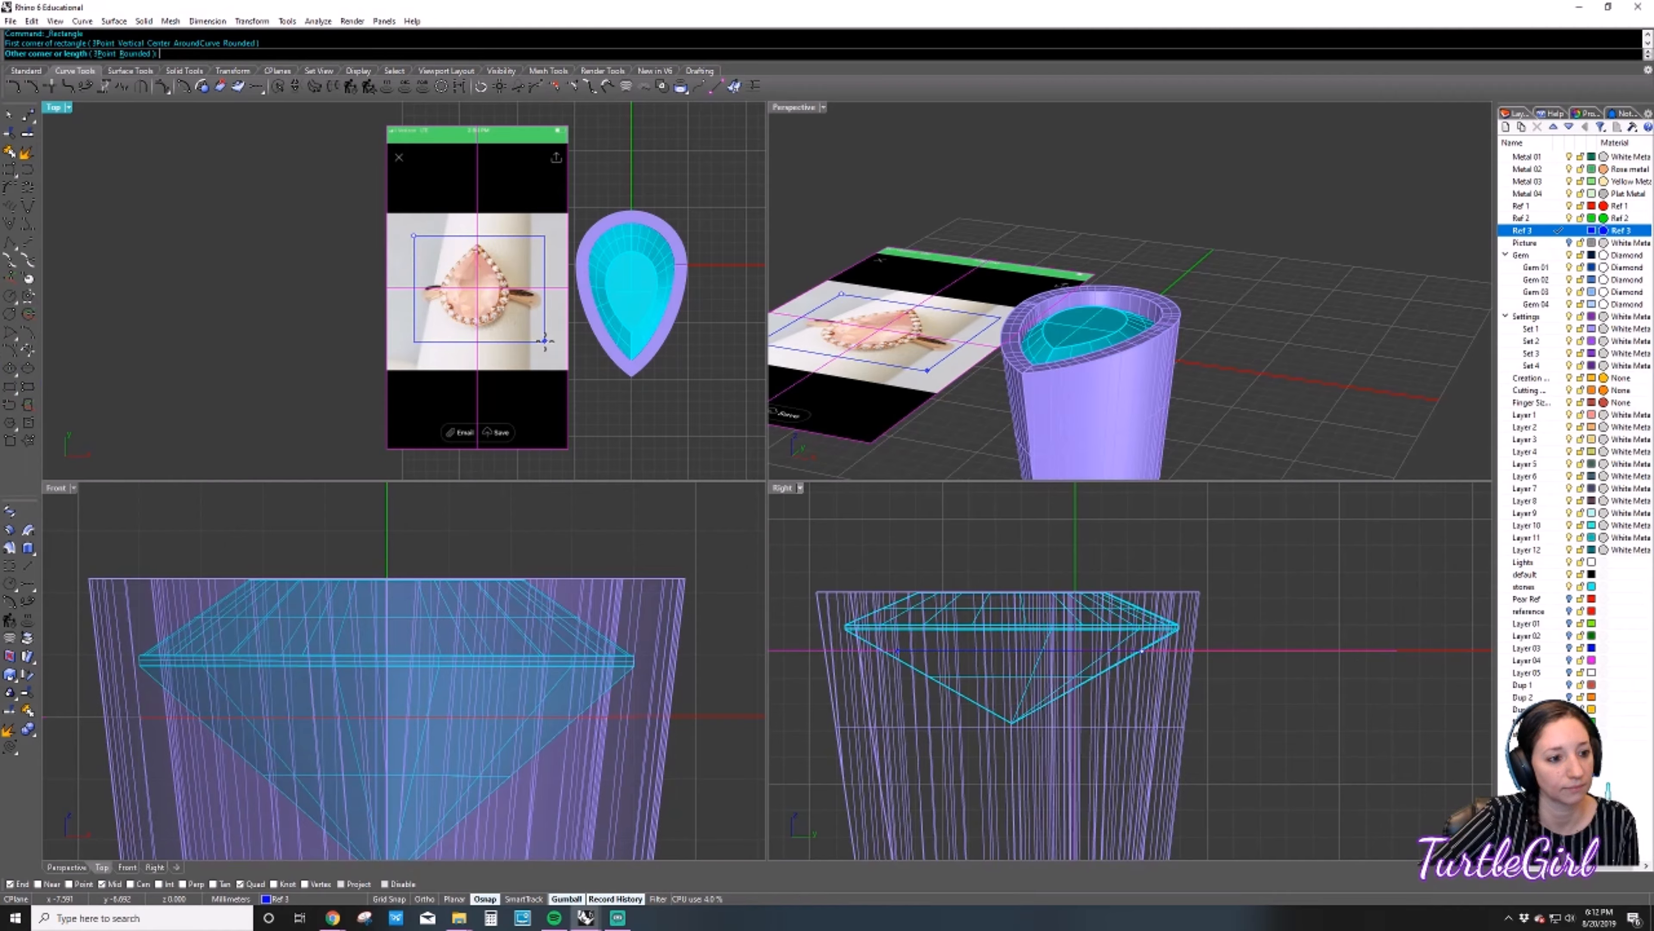
click(547, 339)
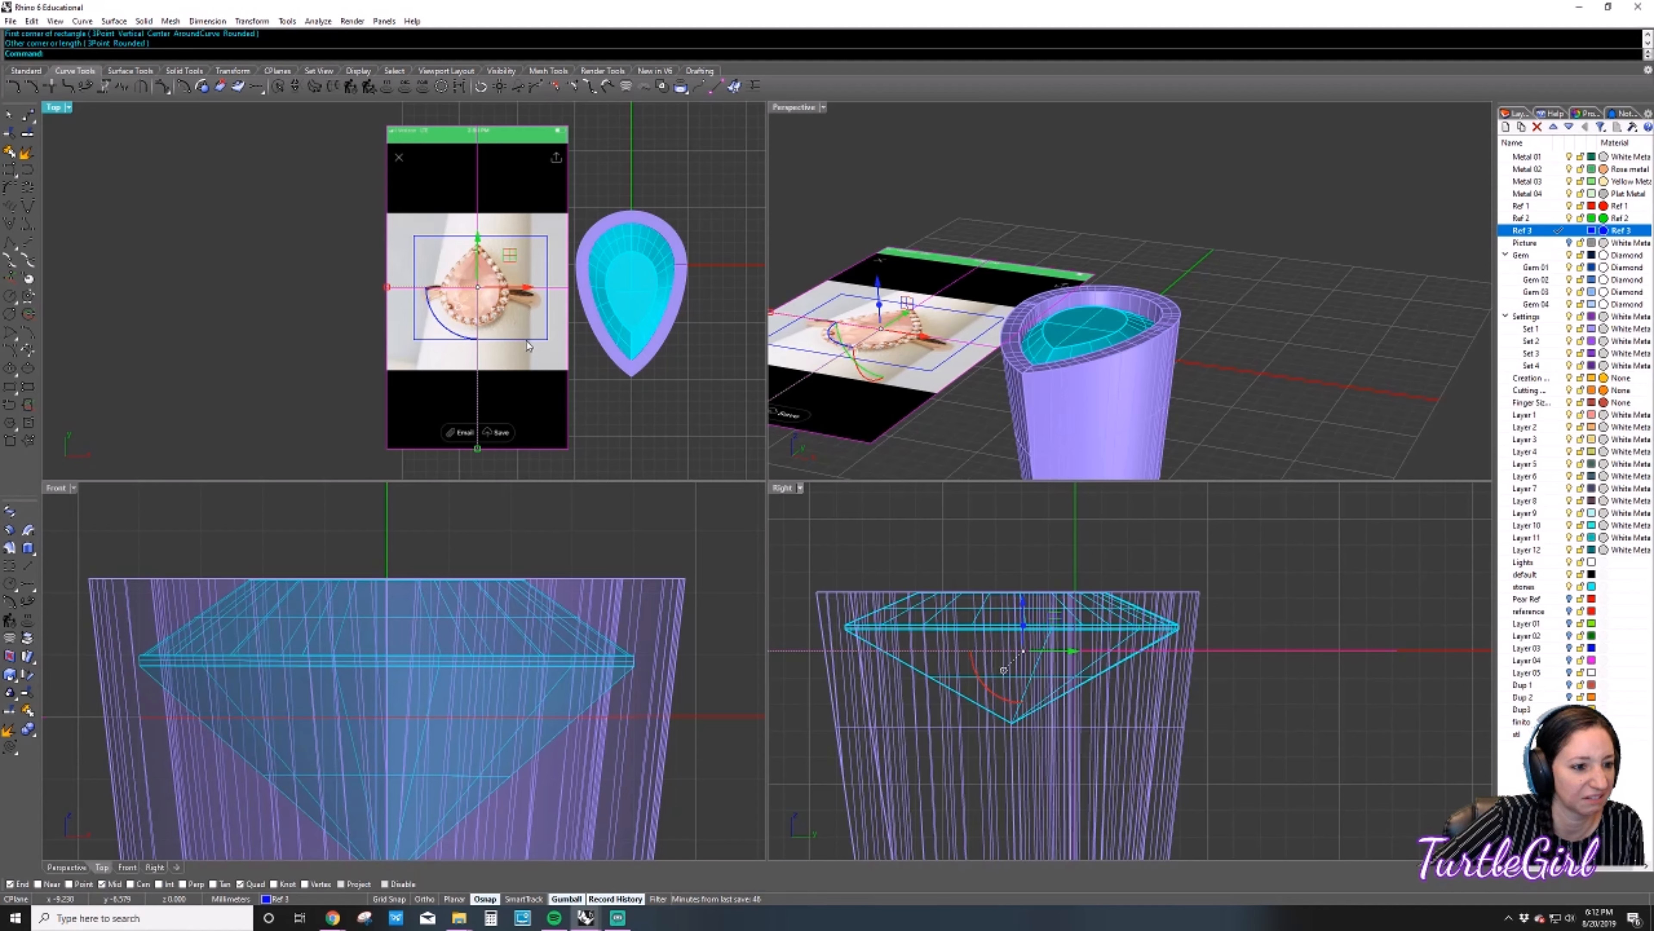
Trim away the part of the picture outside the rectangle and delete the rectangle.
click(528, 345)
click(567, 361)
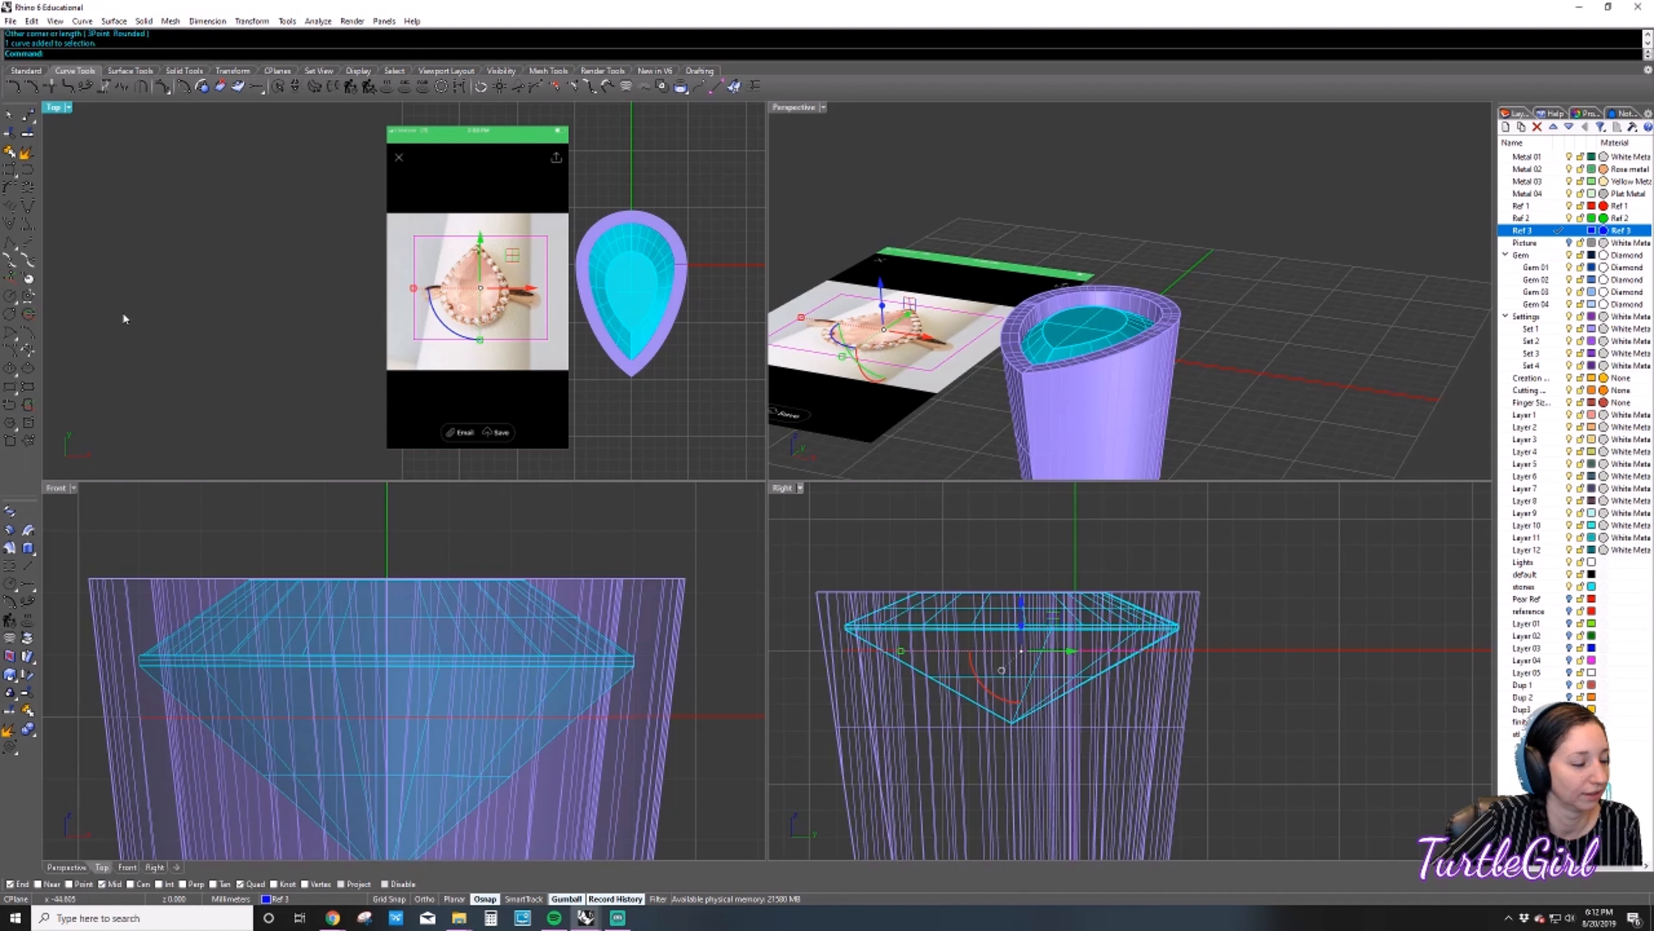
click(171, 234)
click(450, 236)
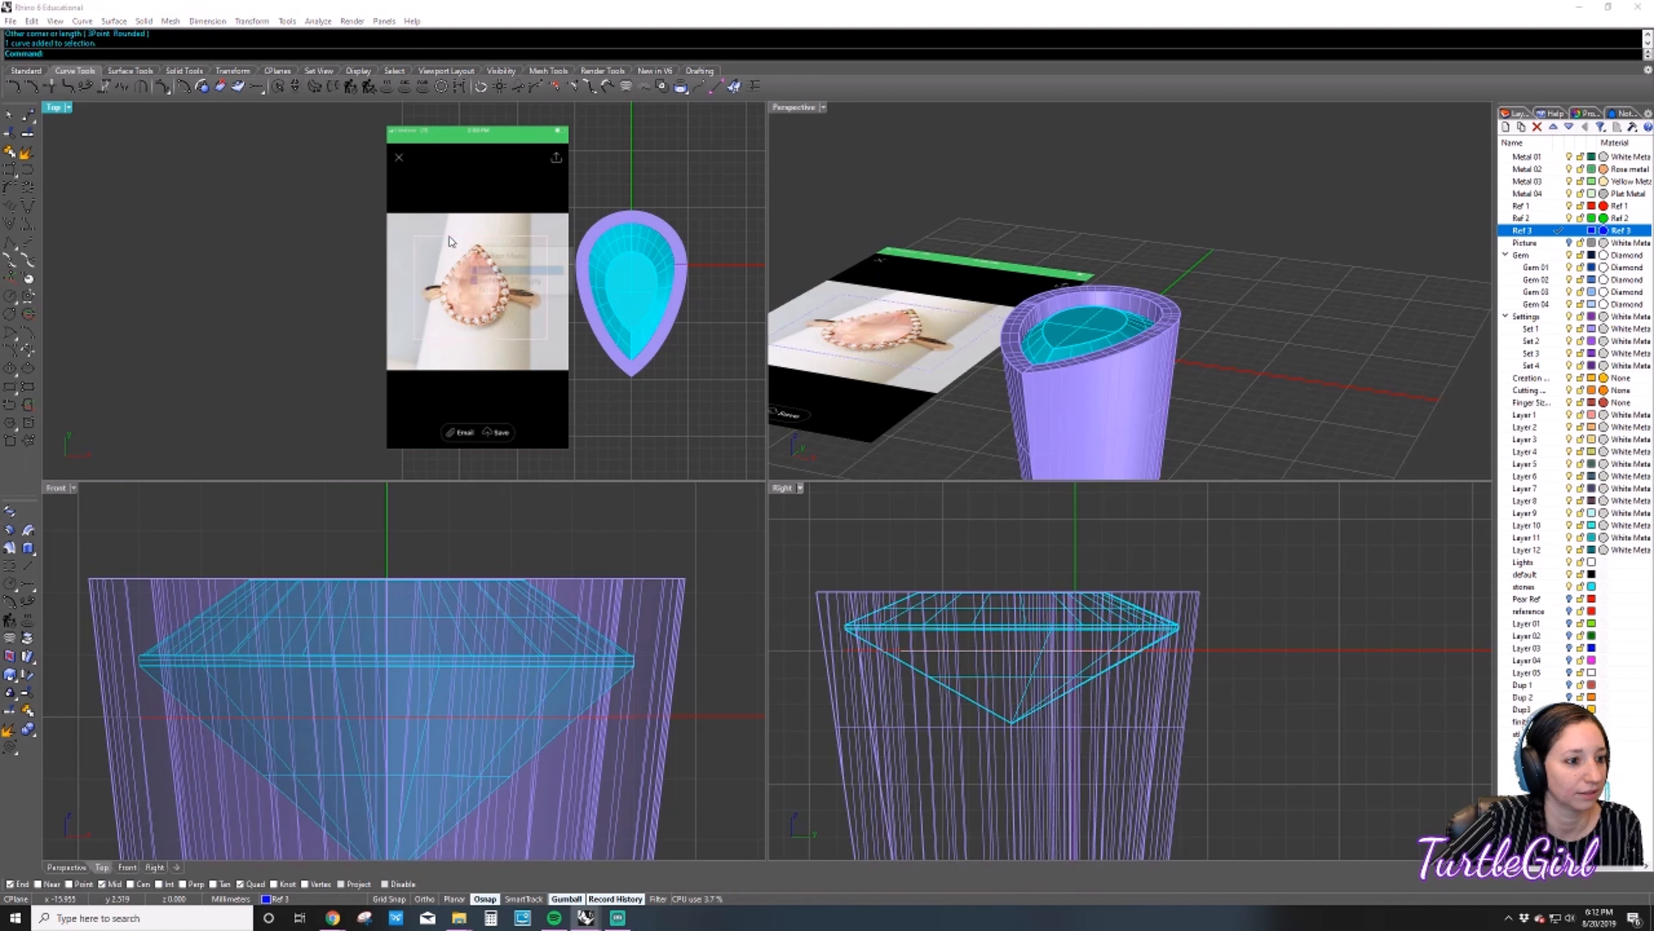
click(493, 270)
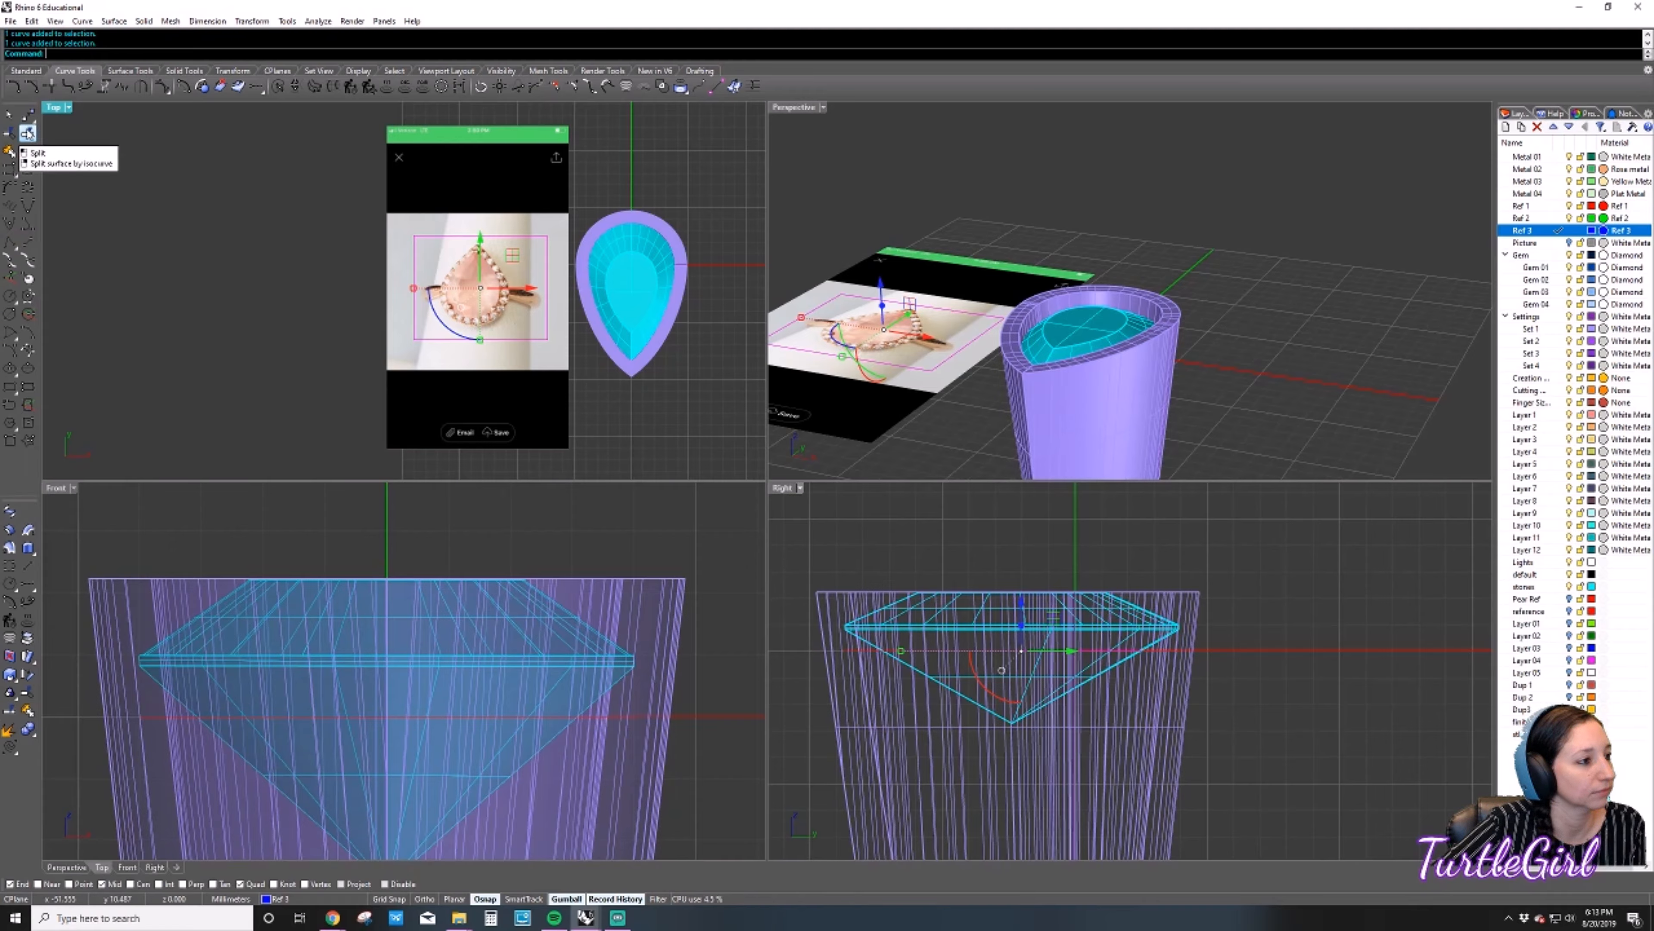
click(10, 133)
click(529, 363)
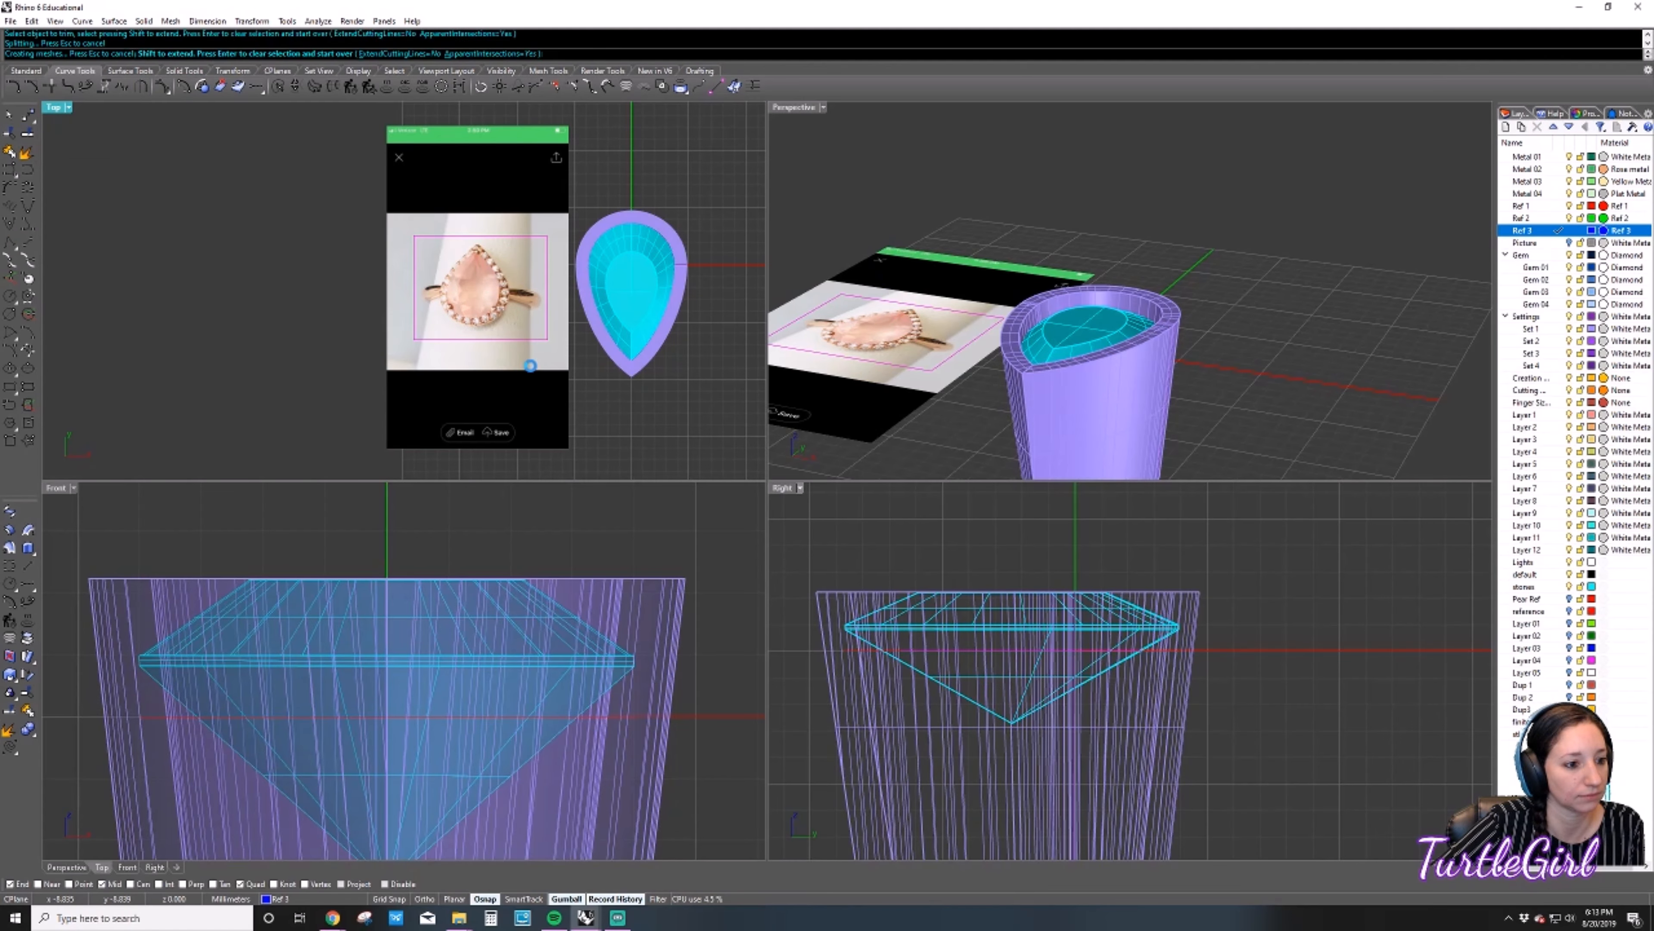
key(Return)
key(Delete)
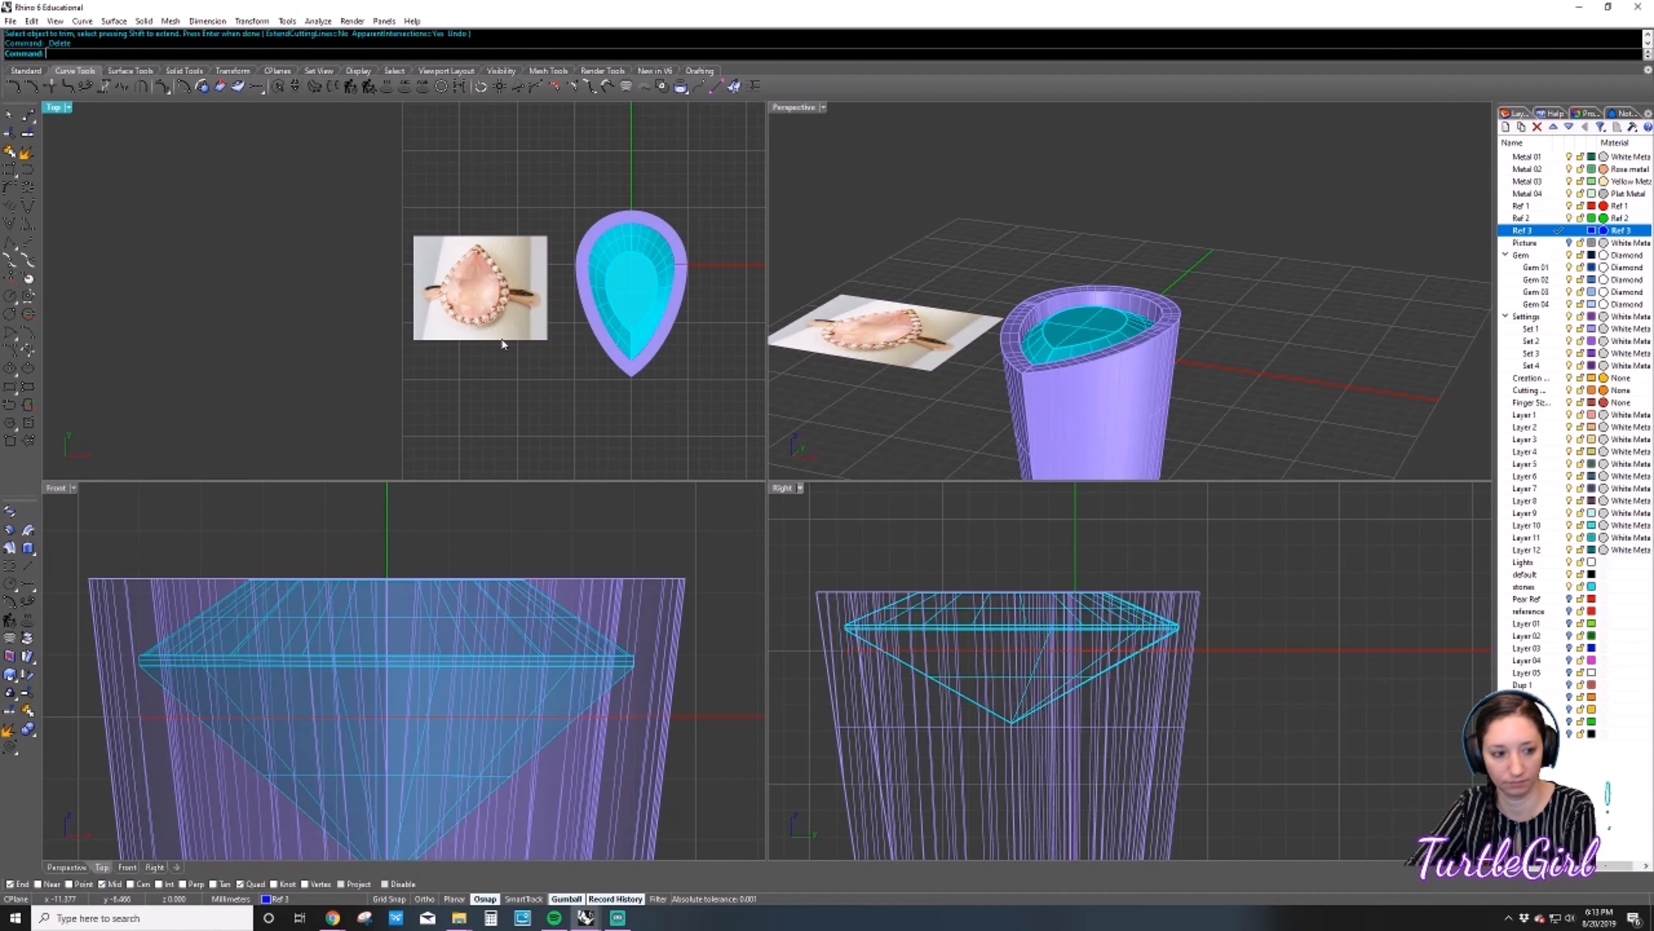
Enlarge the cropped ring picture uniformly, and narrow it horizontally to bring its pear shape closer to the setting's.
click(481, 311)
scroll(438, 292, up, 6)
shift+drag(518, 382, 499, 443)
scroll(514, 389, down, 6)
right_drag(475, 345, 408, 328)
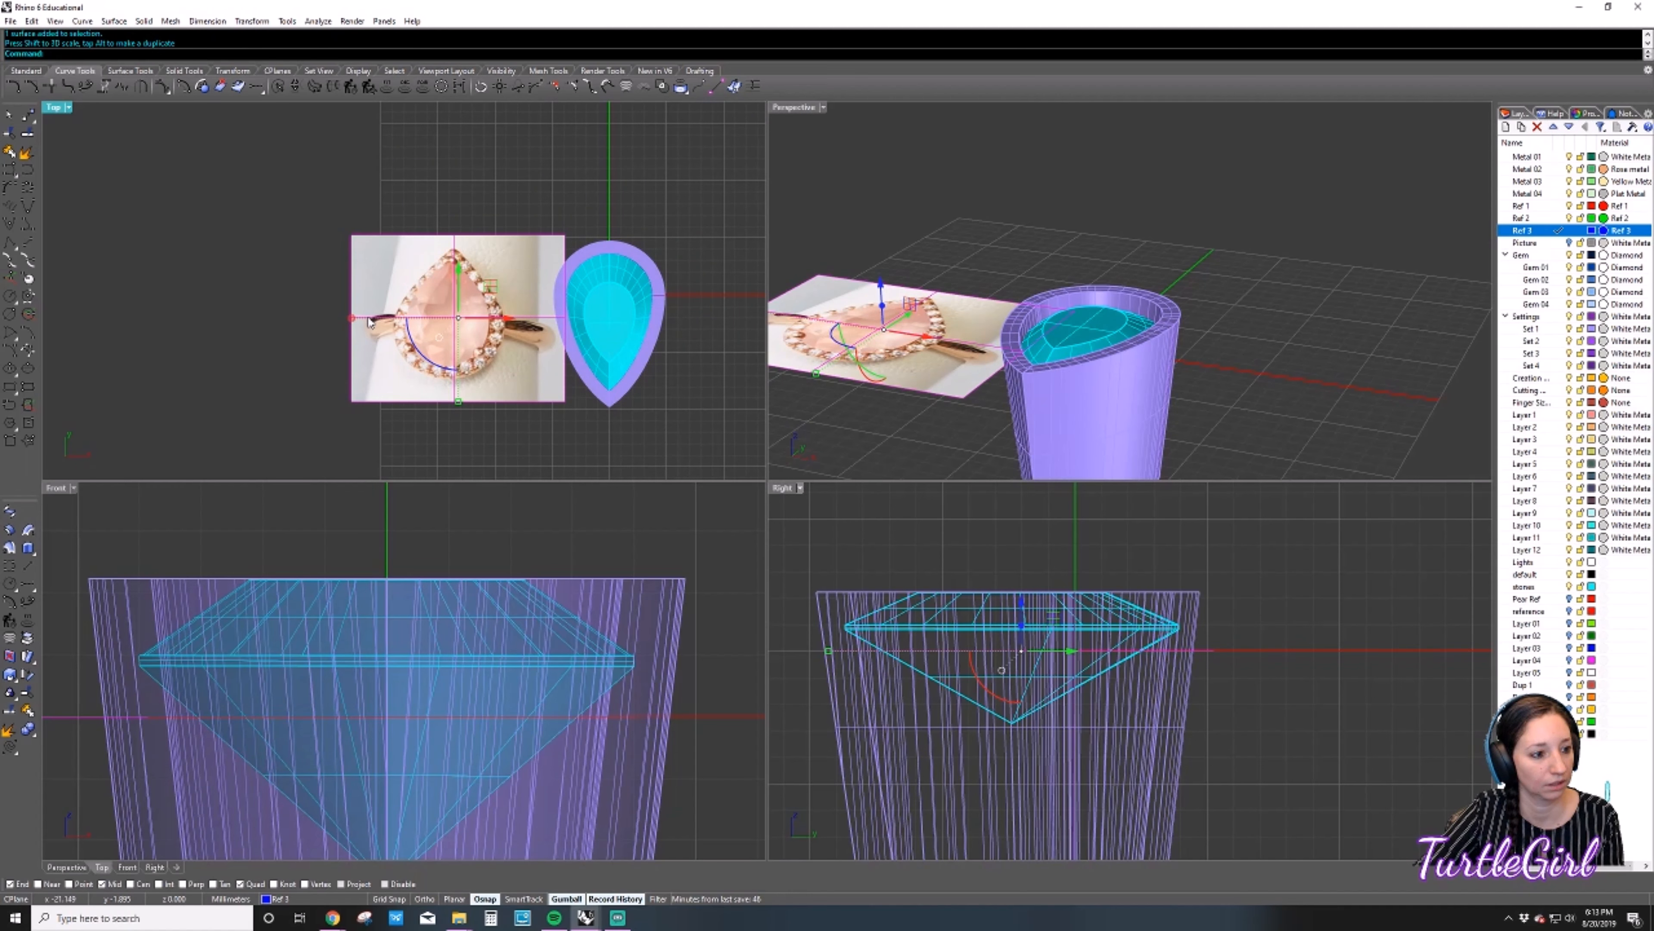
drag(351, 318, 373, 318)
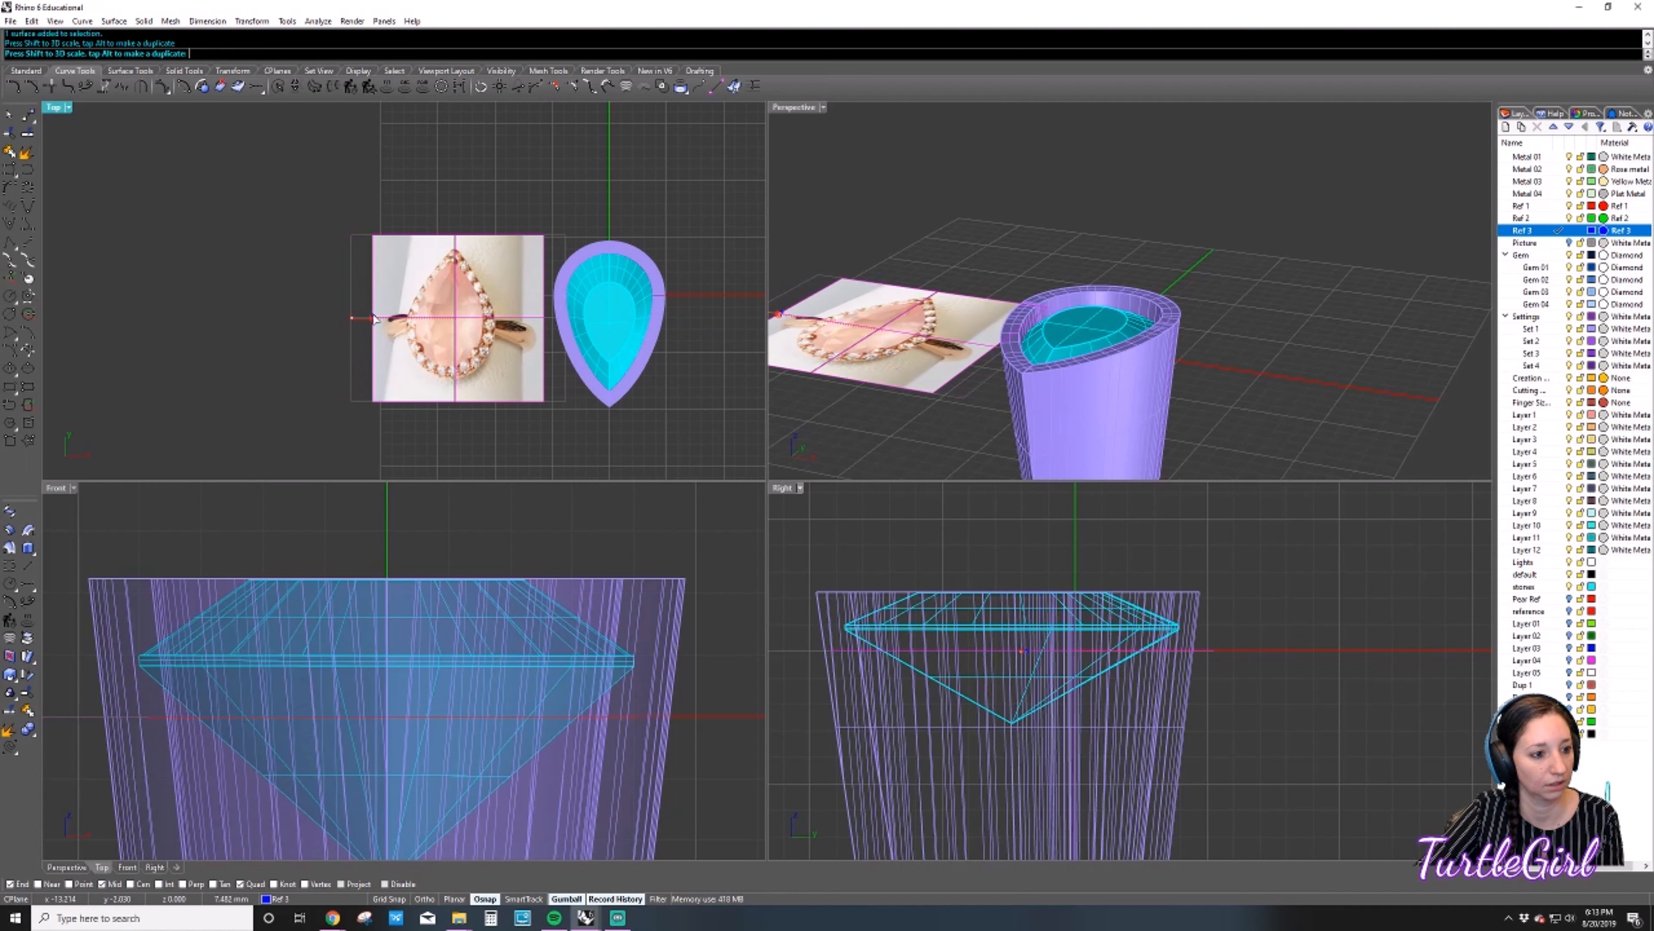
Rotate the ring picture by 90 degrees in the Top view.
click(441, 369)
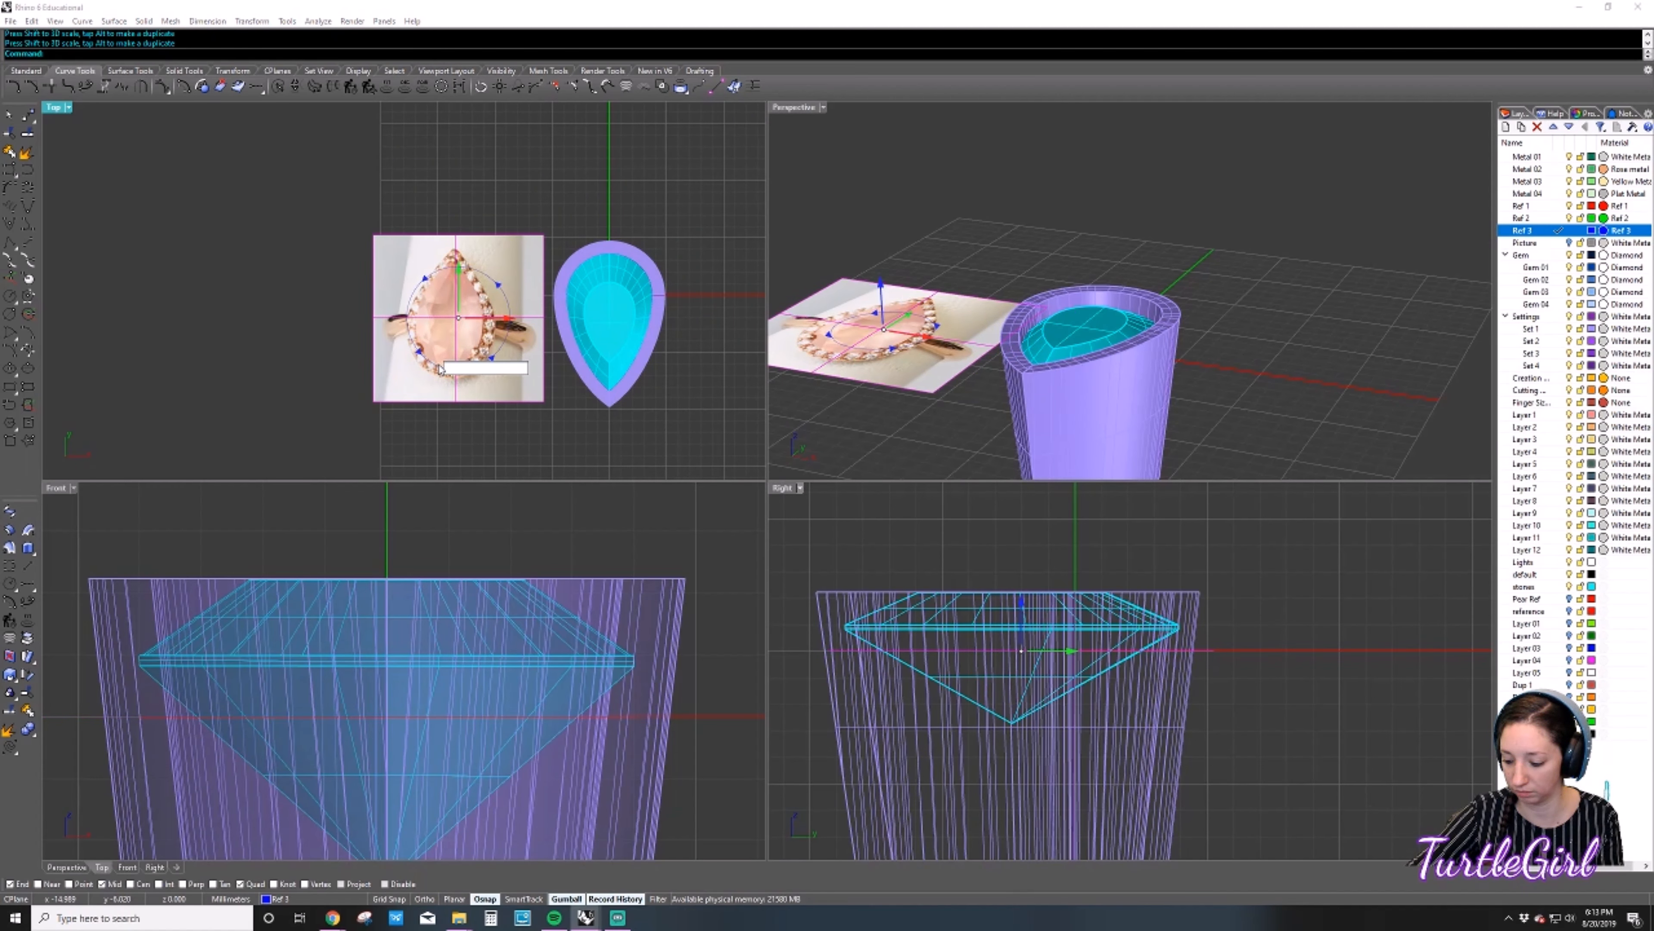
text(90)
key(Return)
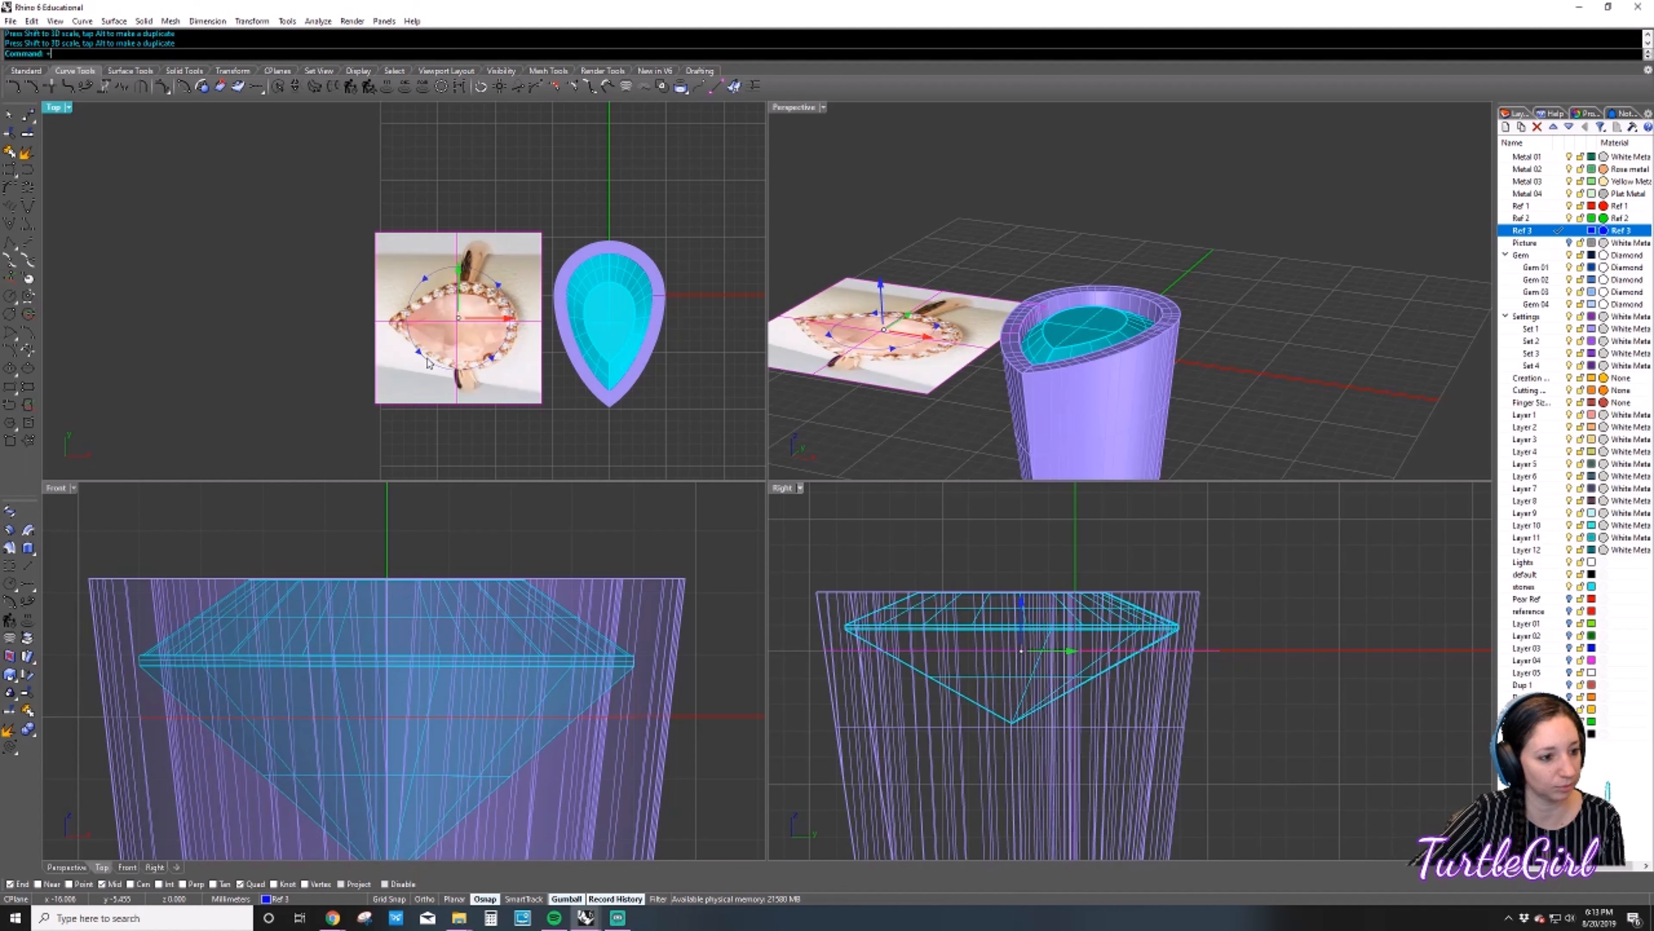
click(428, 363)
text(19)
key(Return)
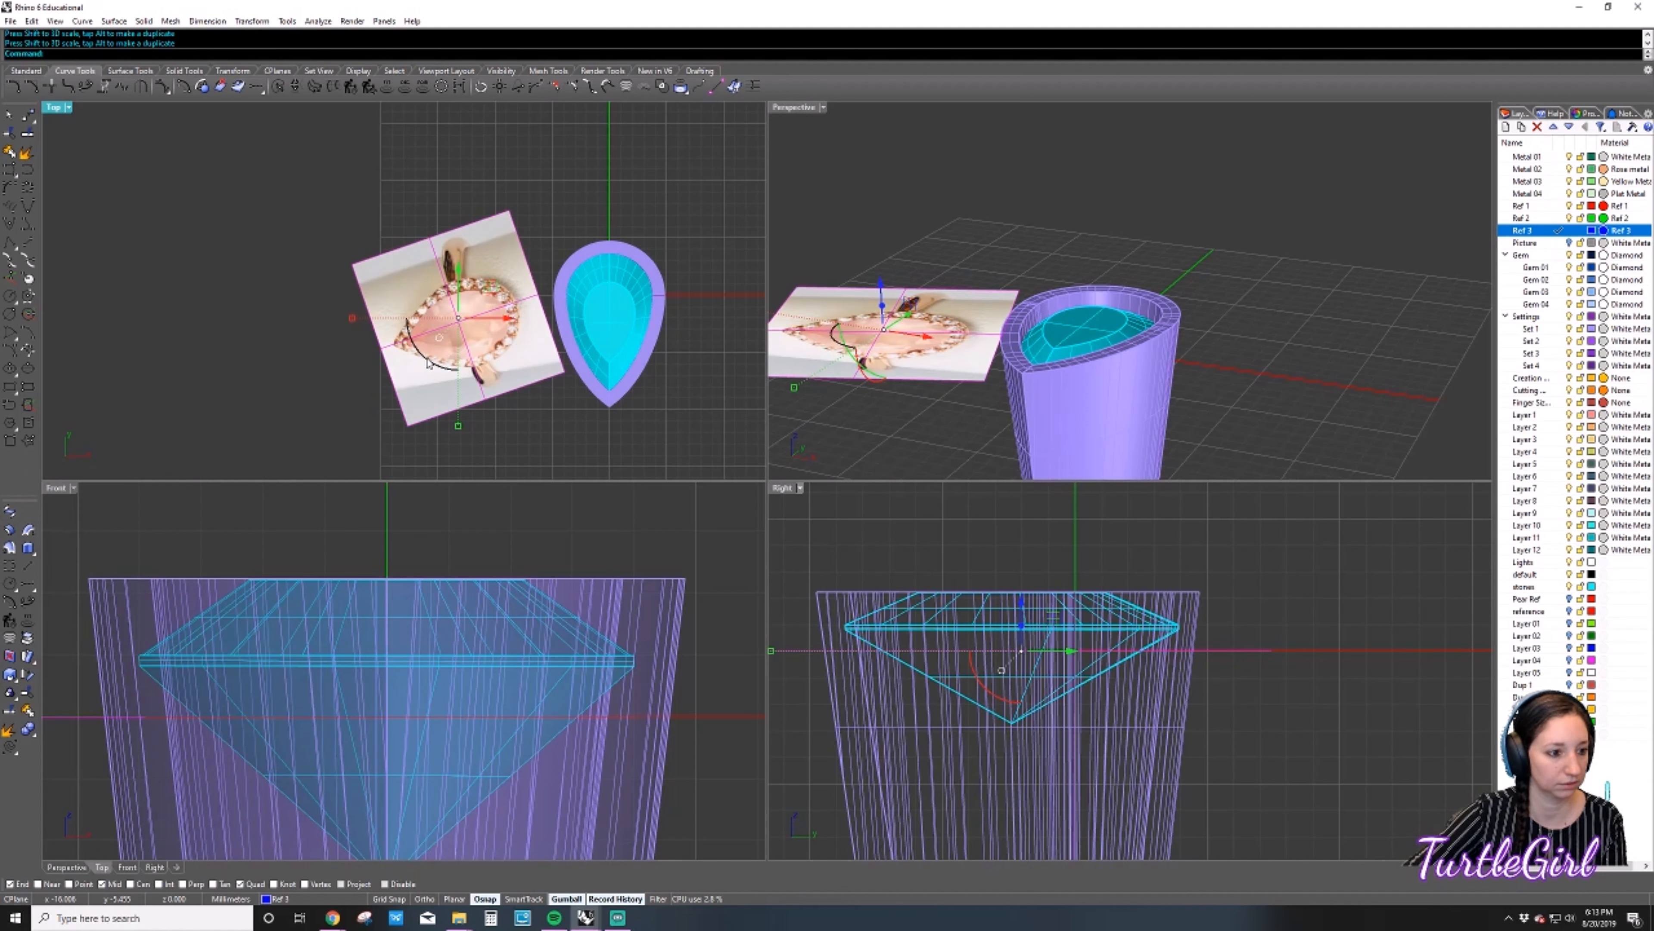
key(ctrl+z)
Rotate the ring picture by another 90 degrees so its pear tip points the same way as the setting's.
click(427, 362)
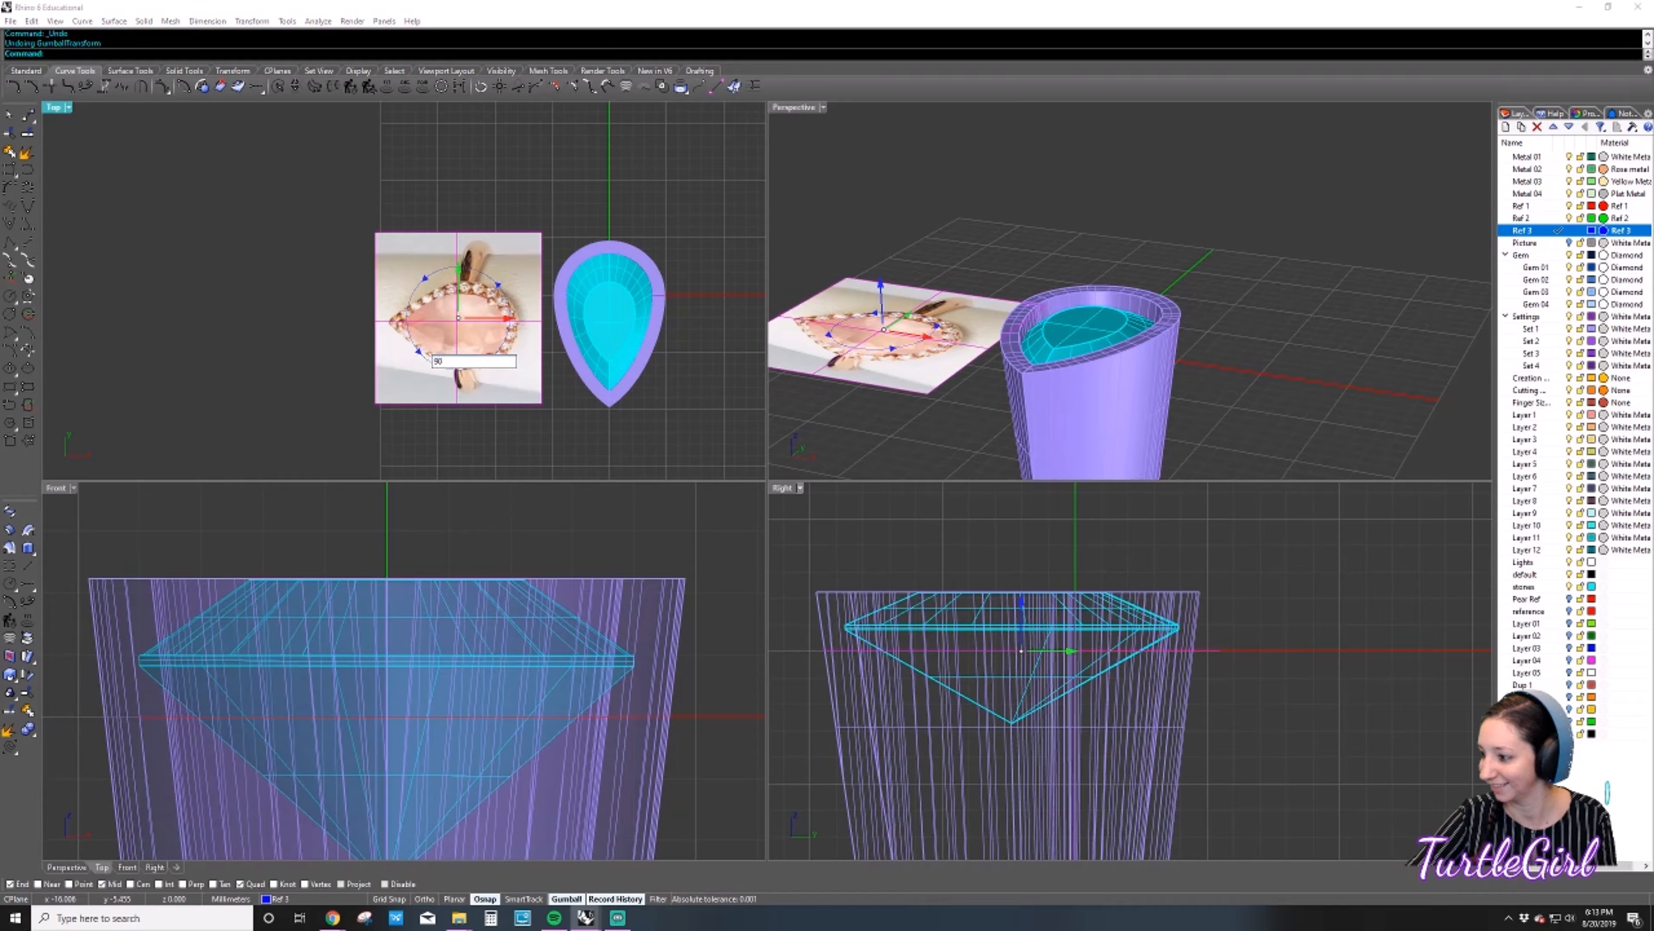
text(90)
key(Return)
Move the ring picture under the gem and setting, and set the Top view's display mode to Ghosted.
scroll(394, 287, up, 3)
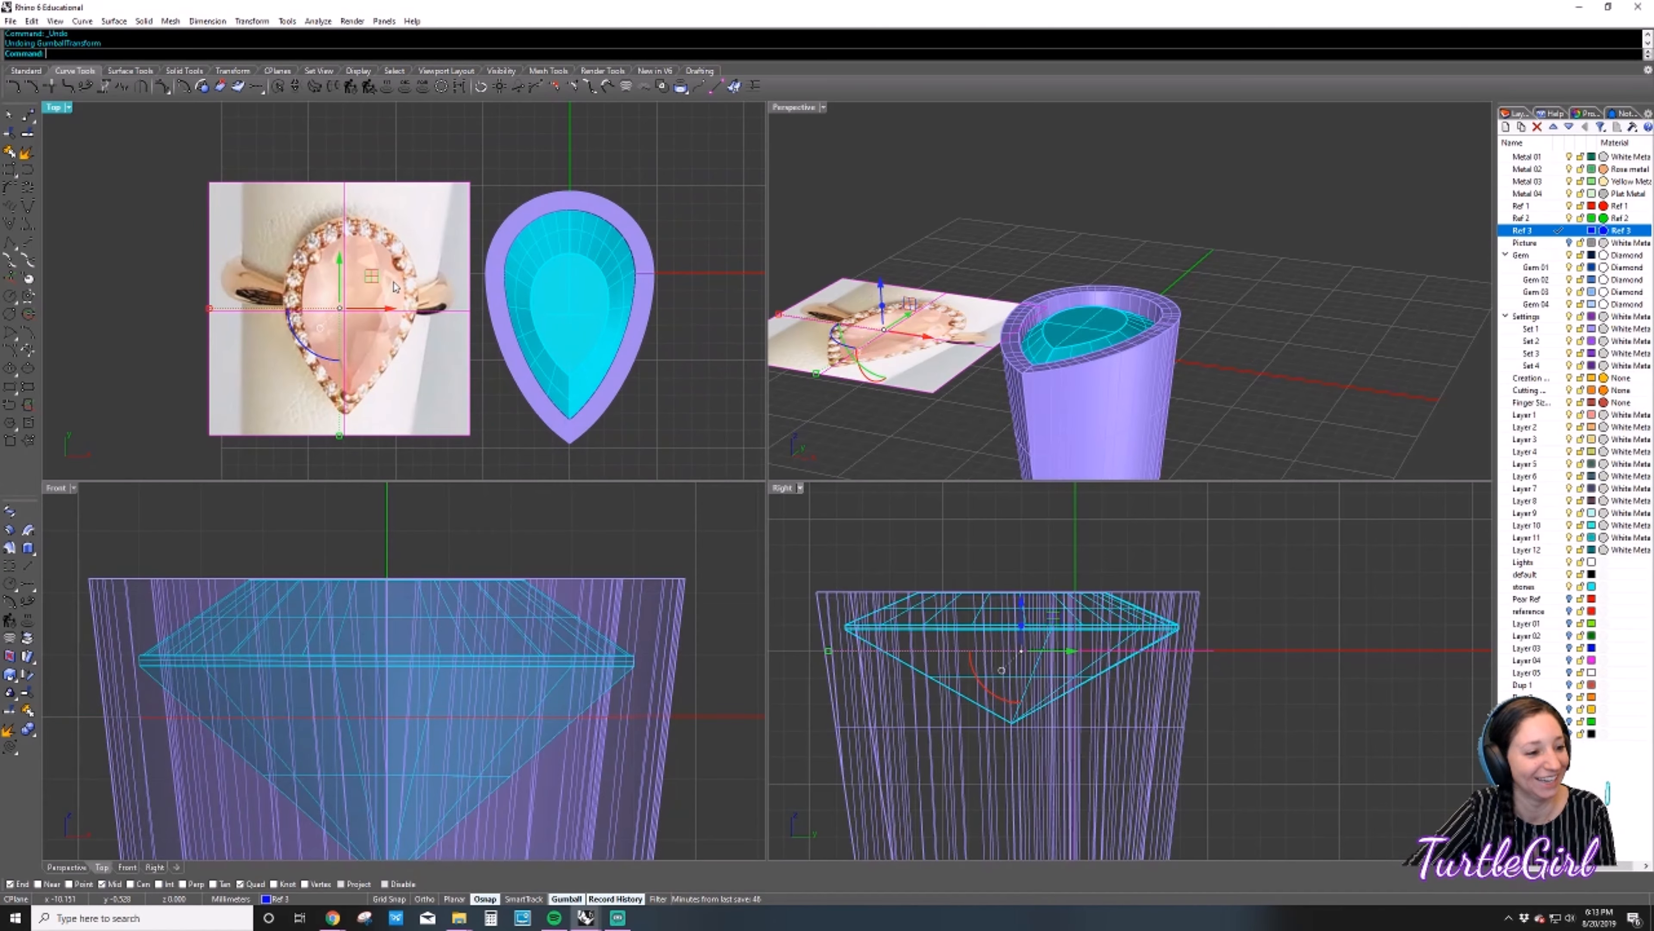
drag(371, 276, 594, 268)
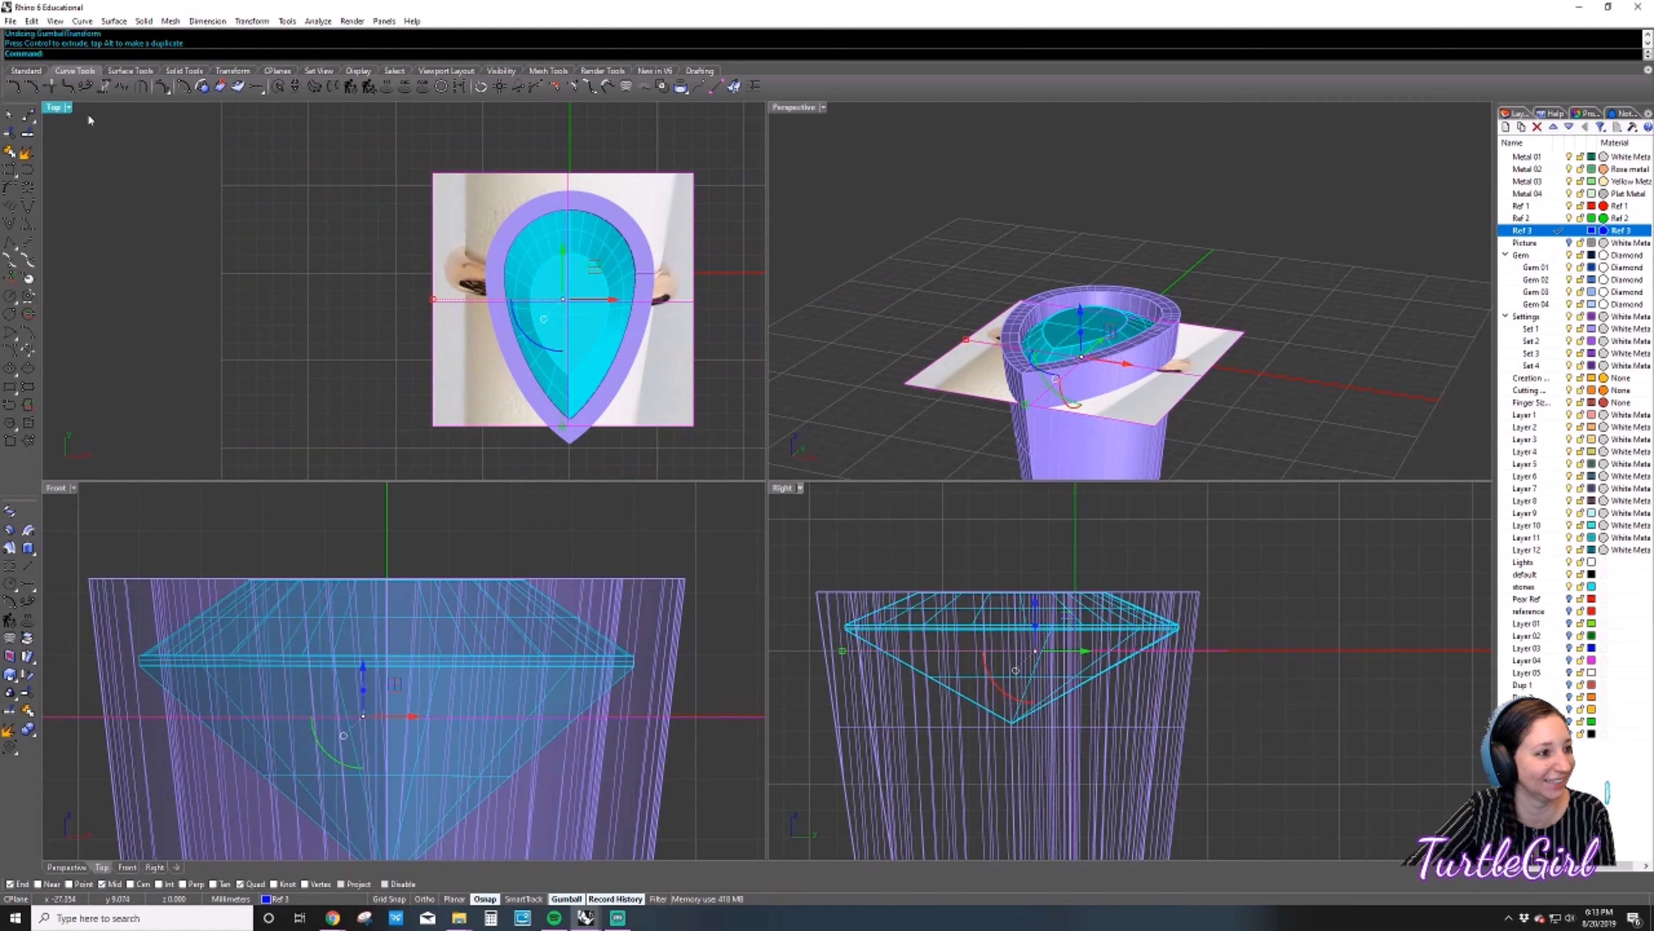
click(68, 107)
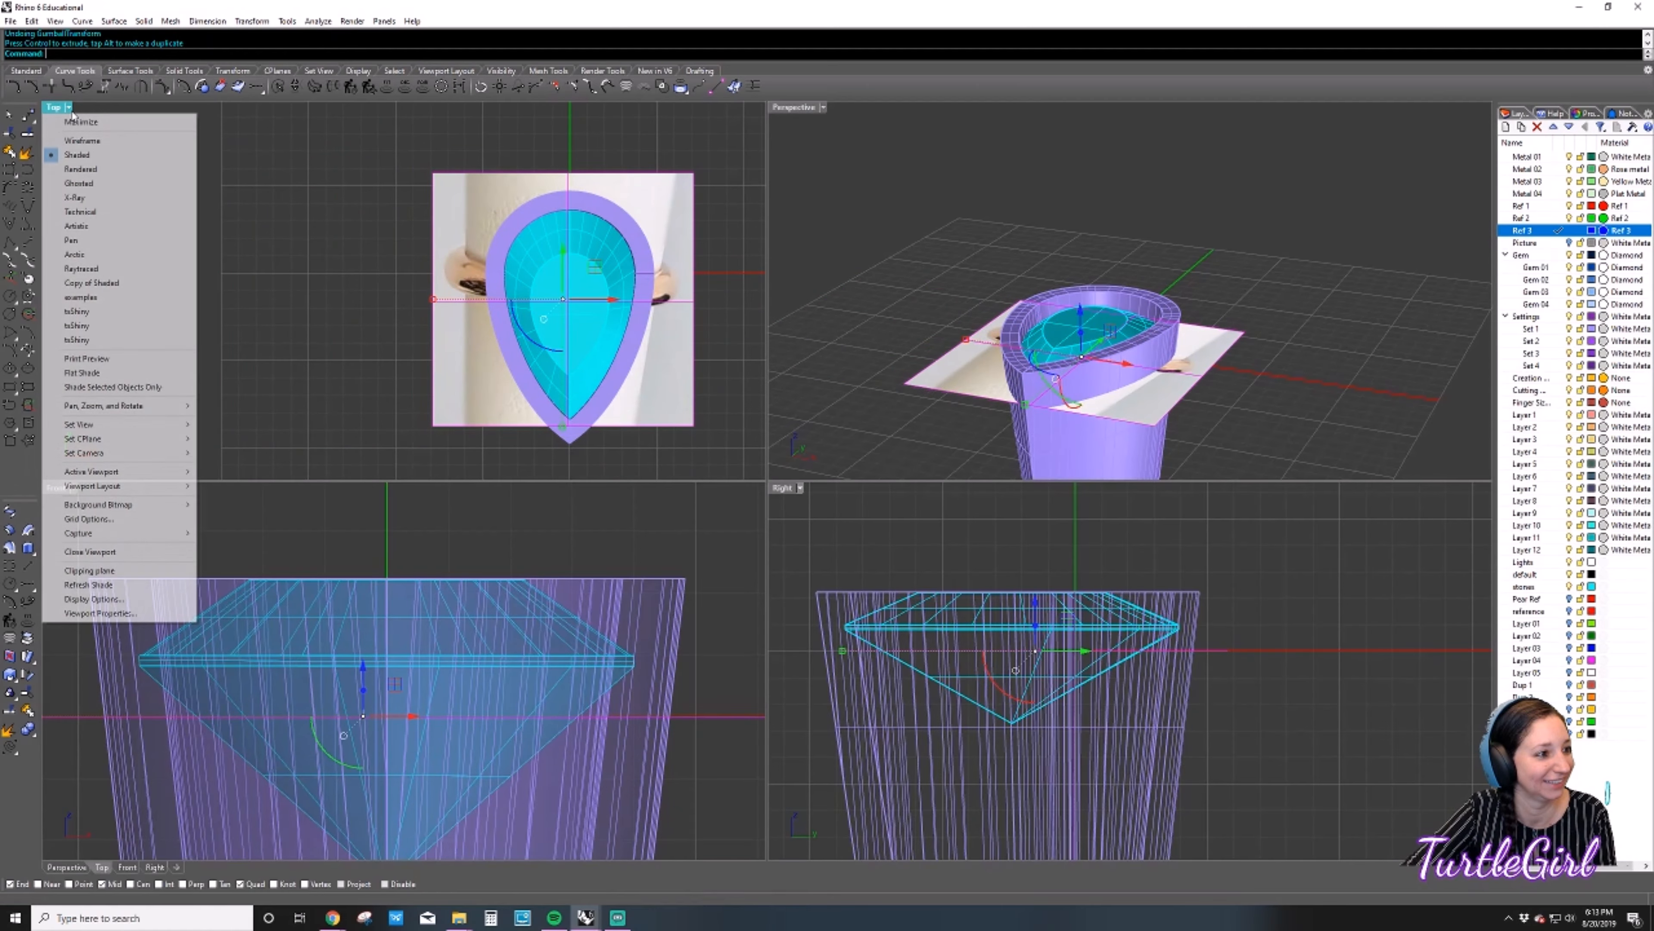
click(108, 185)
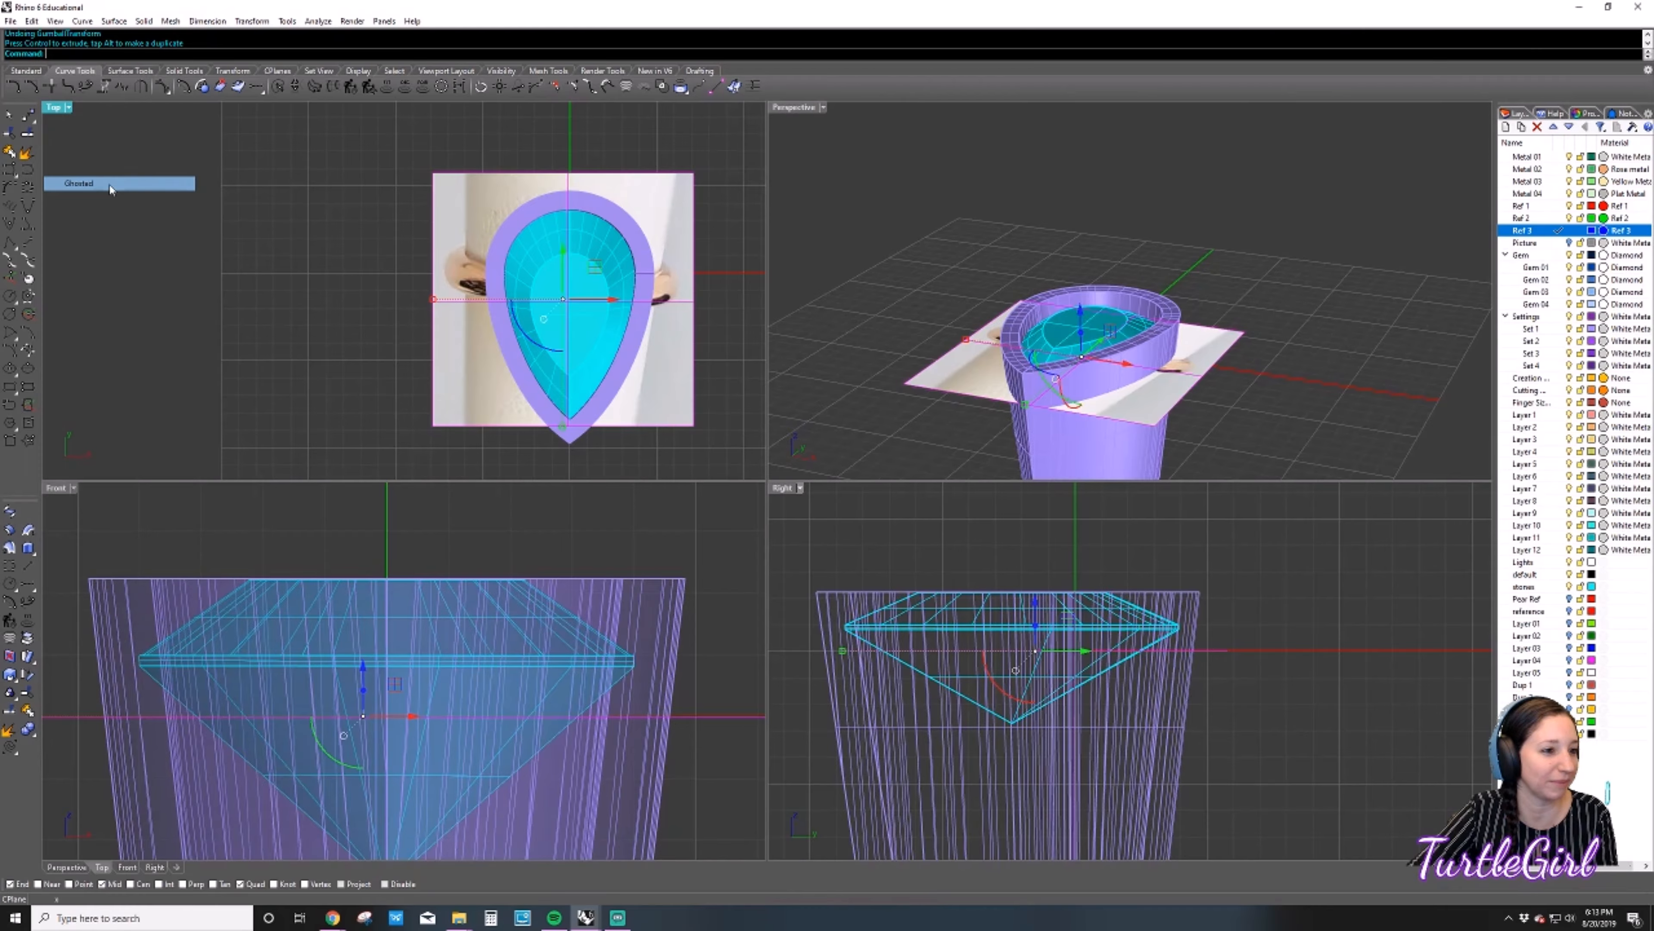
Scale up and shift the ring picture in the Top view so the photographed center stone matches the gem's outline.
scroll(366, 297, up, 3)
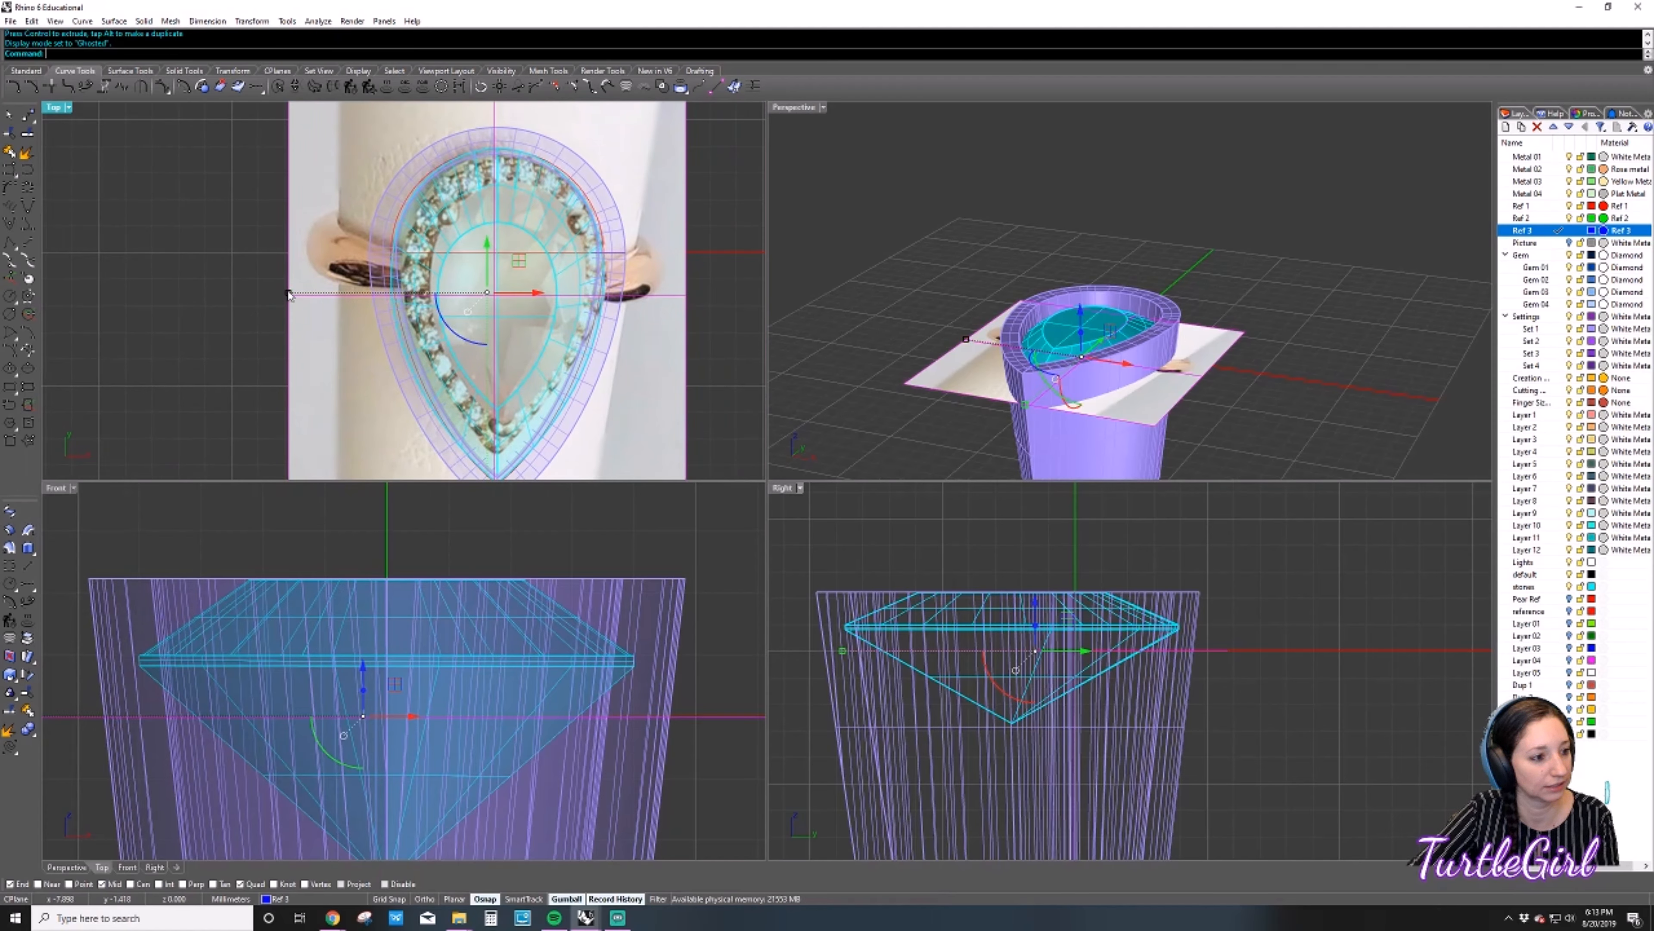
shift+drag(288, 292, 216, 292)
drag(519, 261, 505, 268)
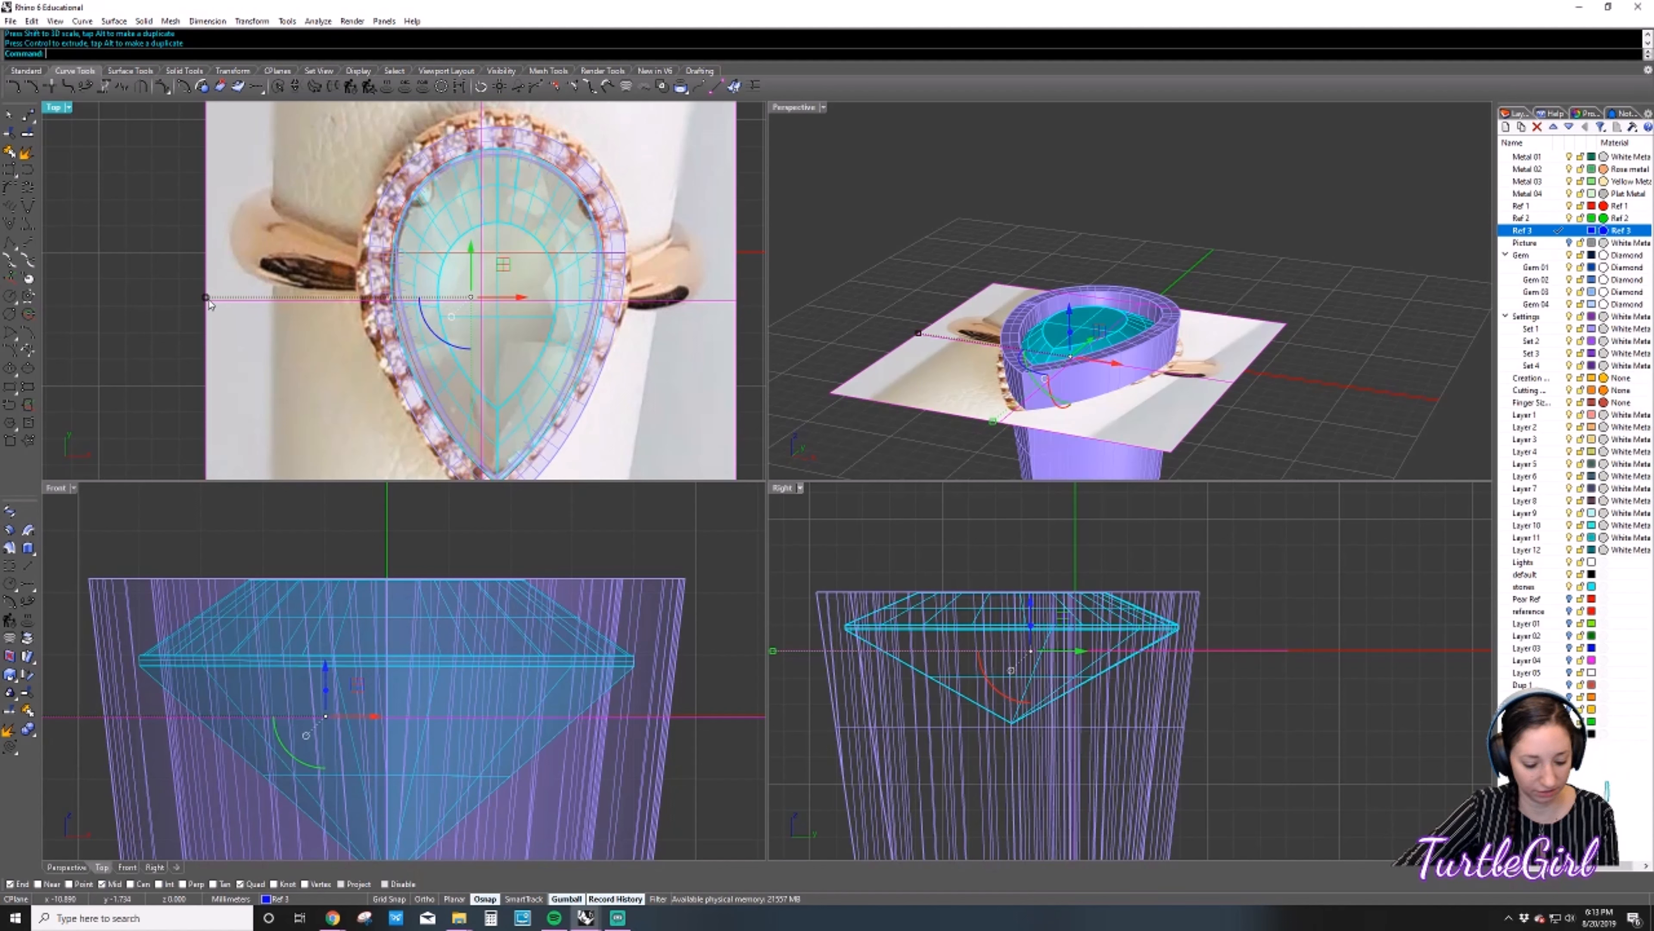
drag(206, 298, 201, 299)
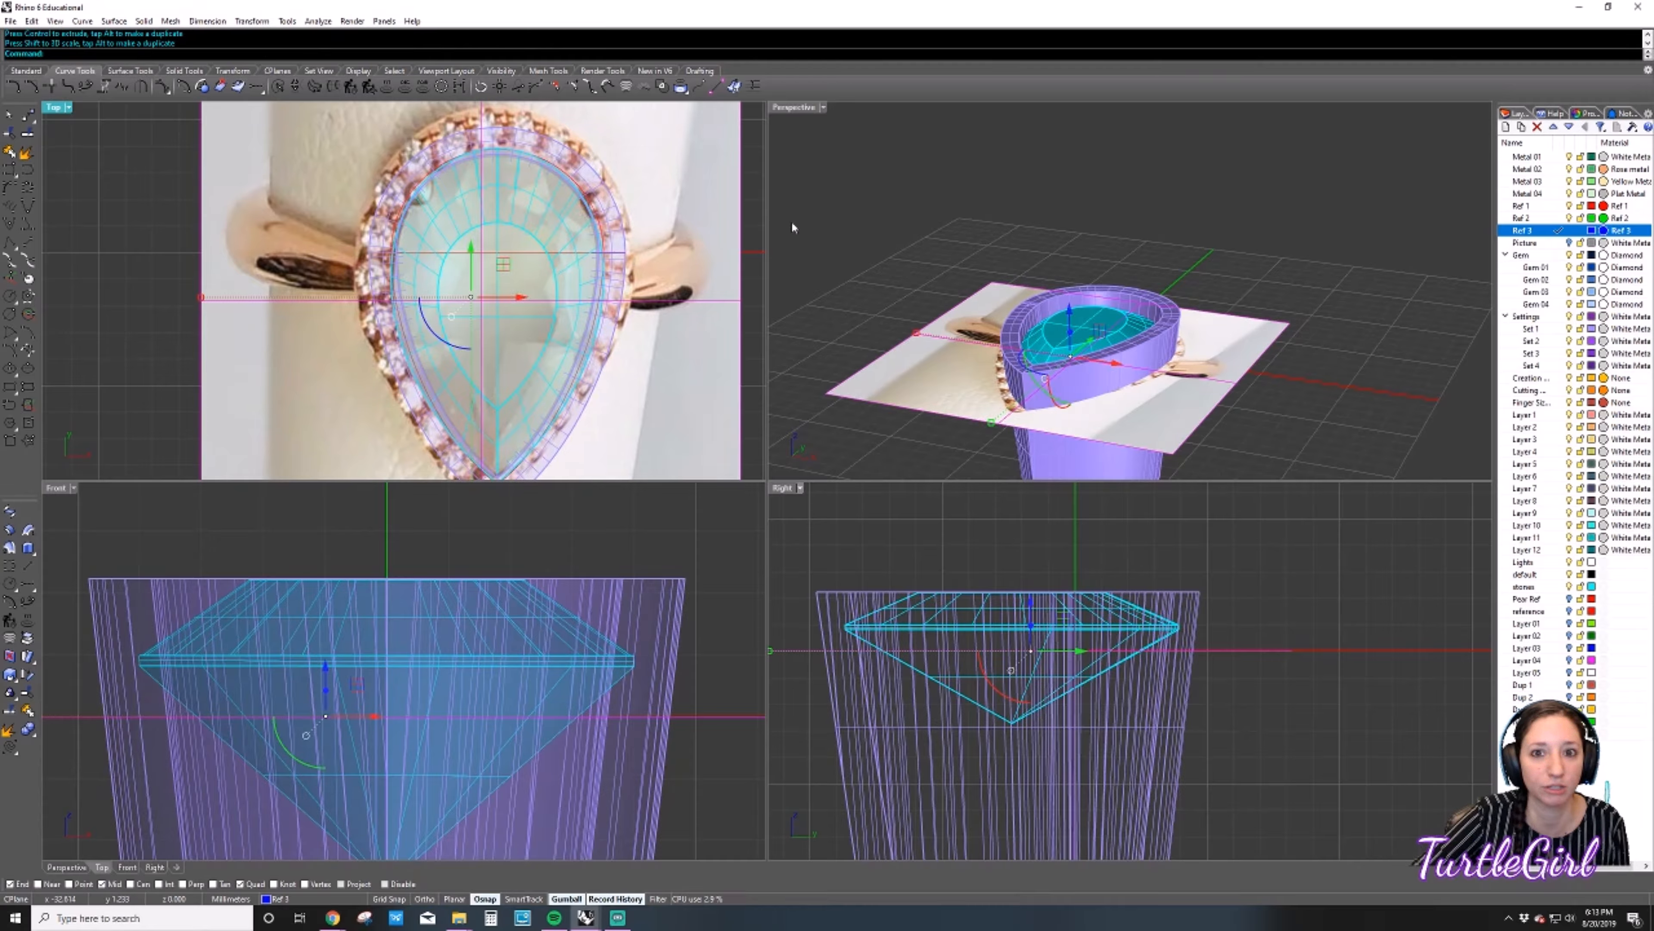
click(151, 301)
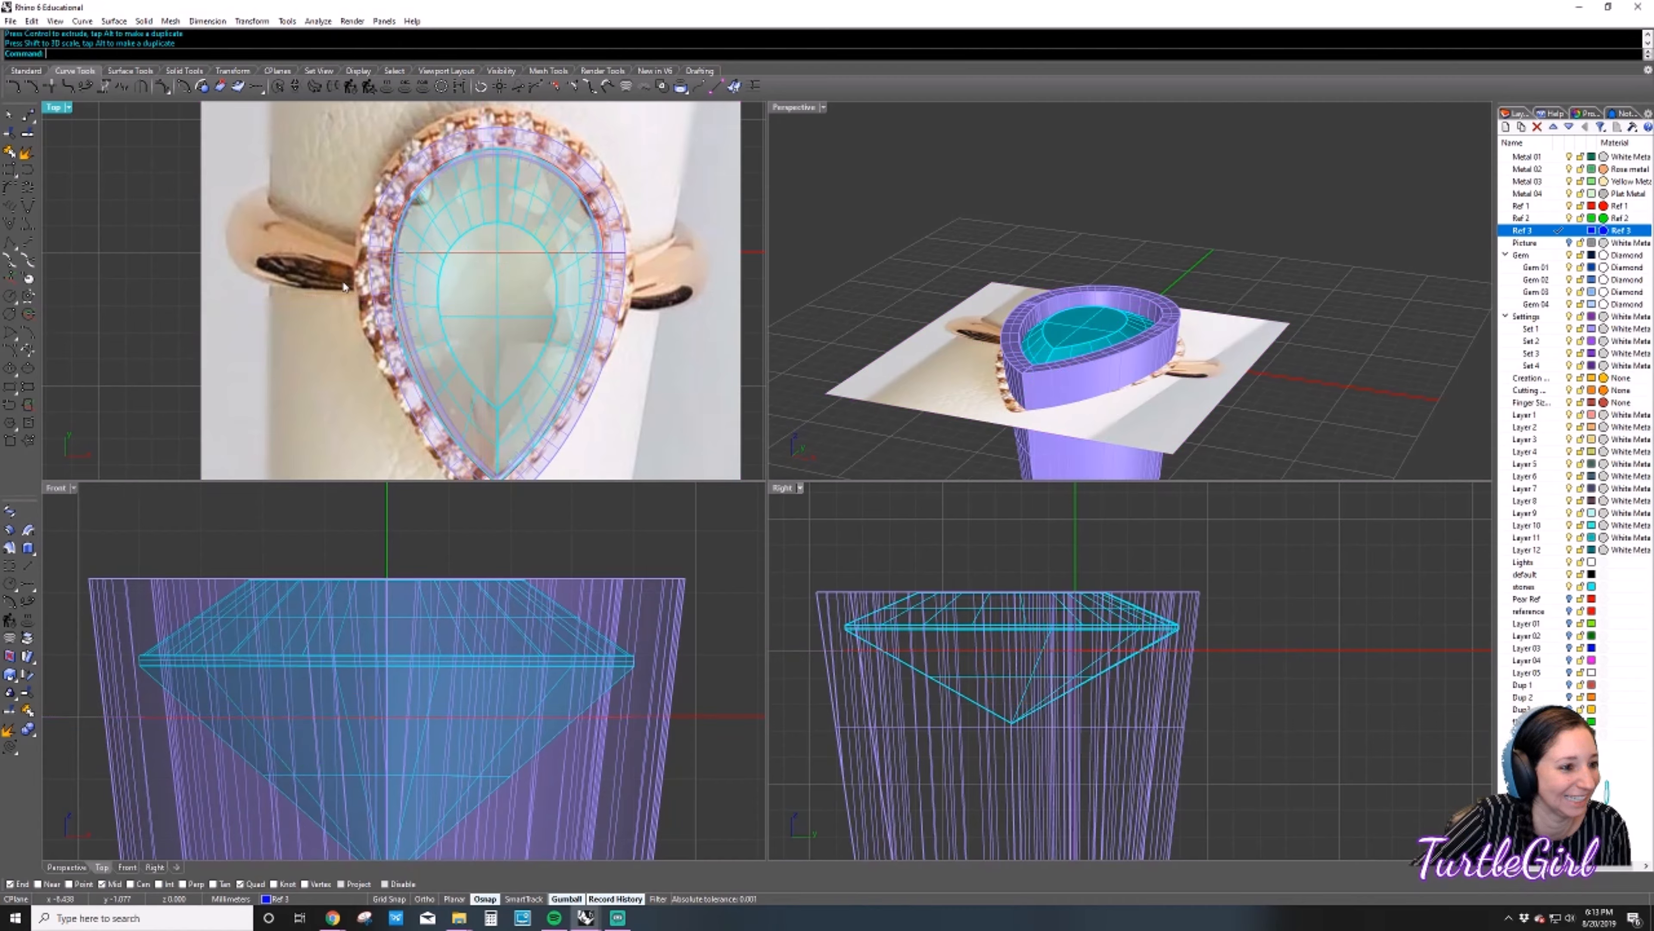
Raise the transparency of the ring picture's material and shift the picture horizontally against the setting in the Top view.
click(285, 277)
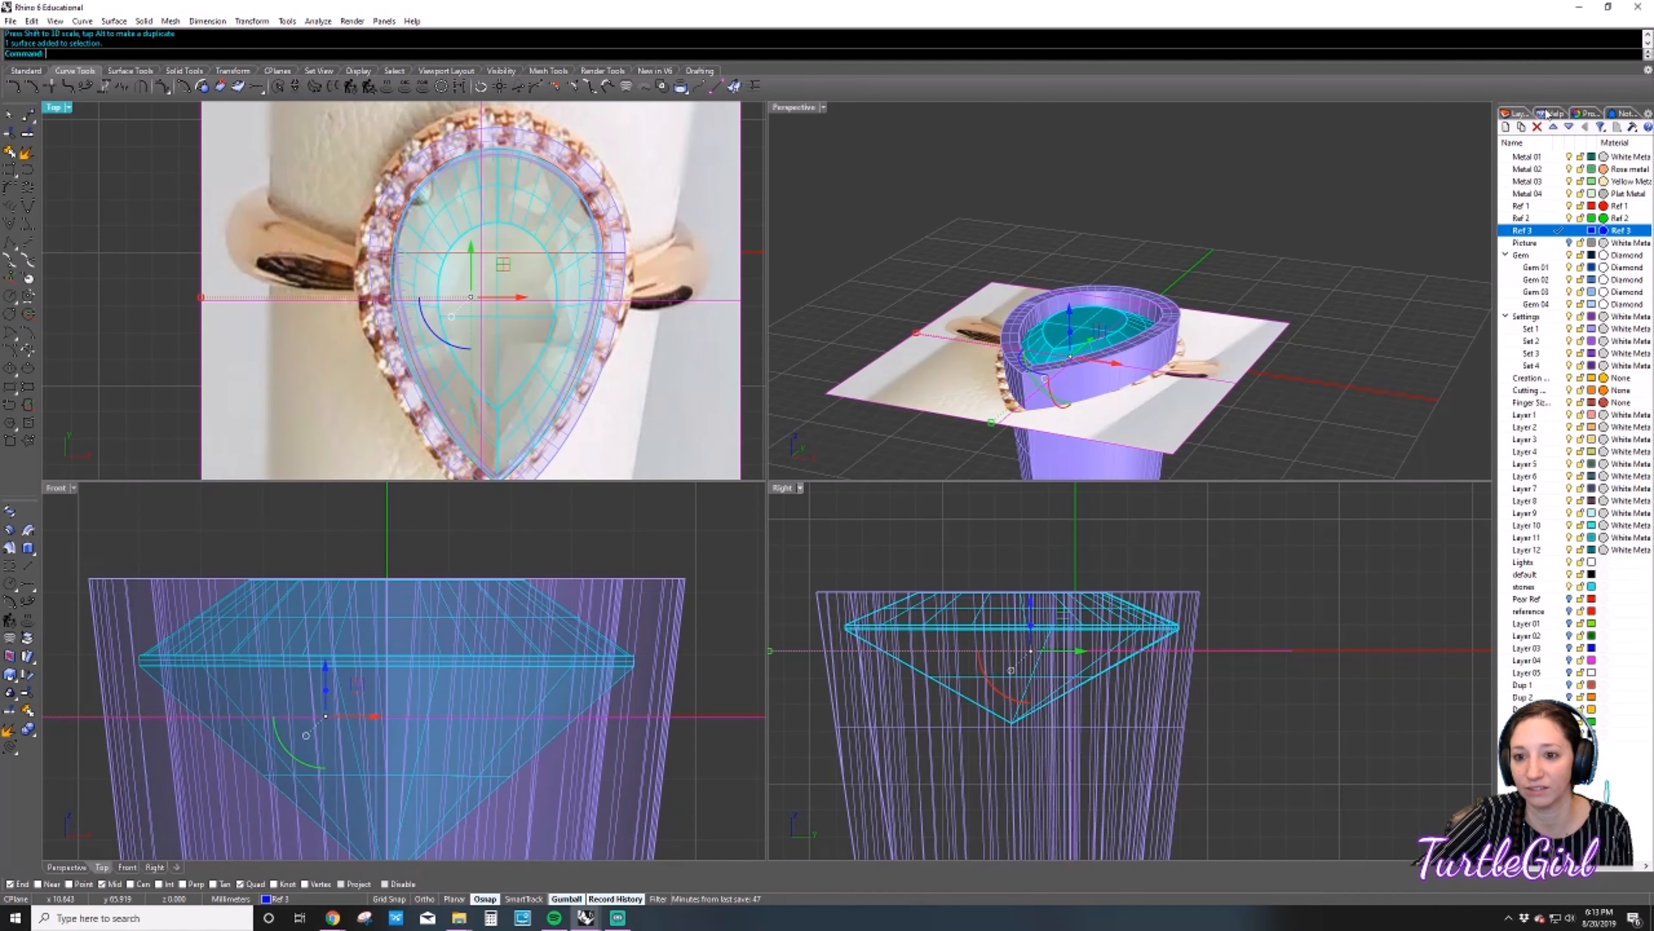
click(1584, 114)
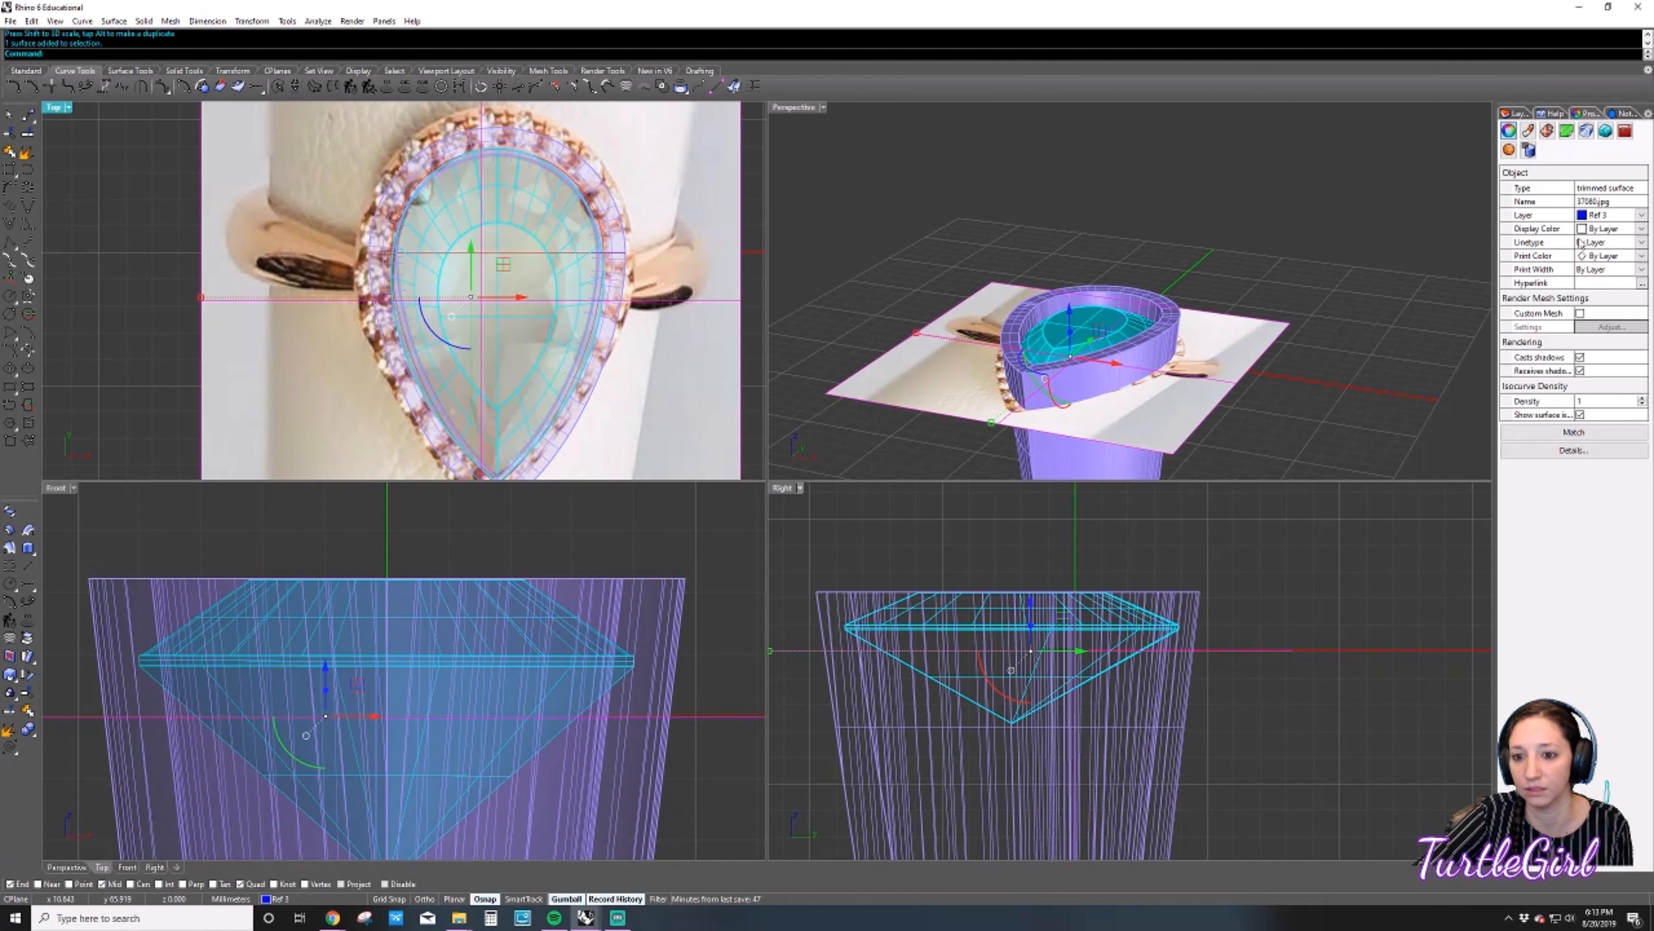
click(1529, 131)
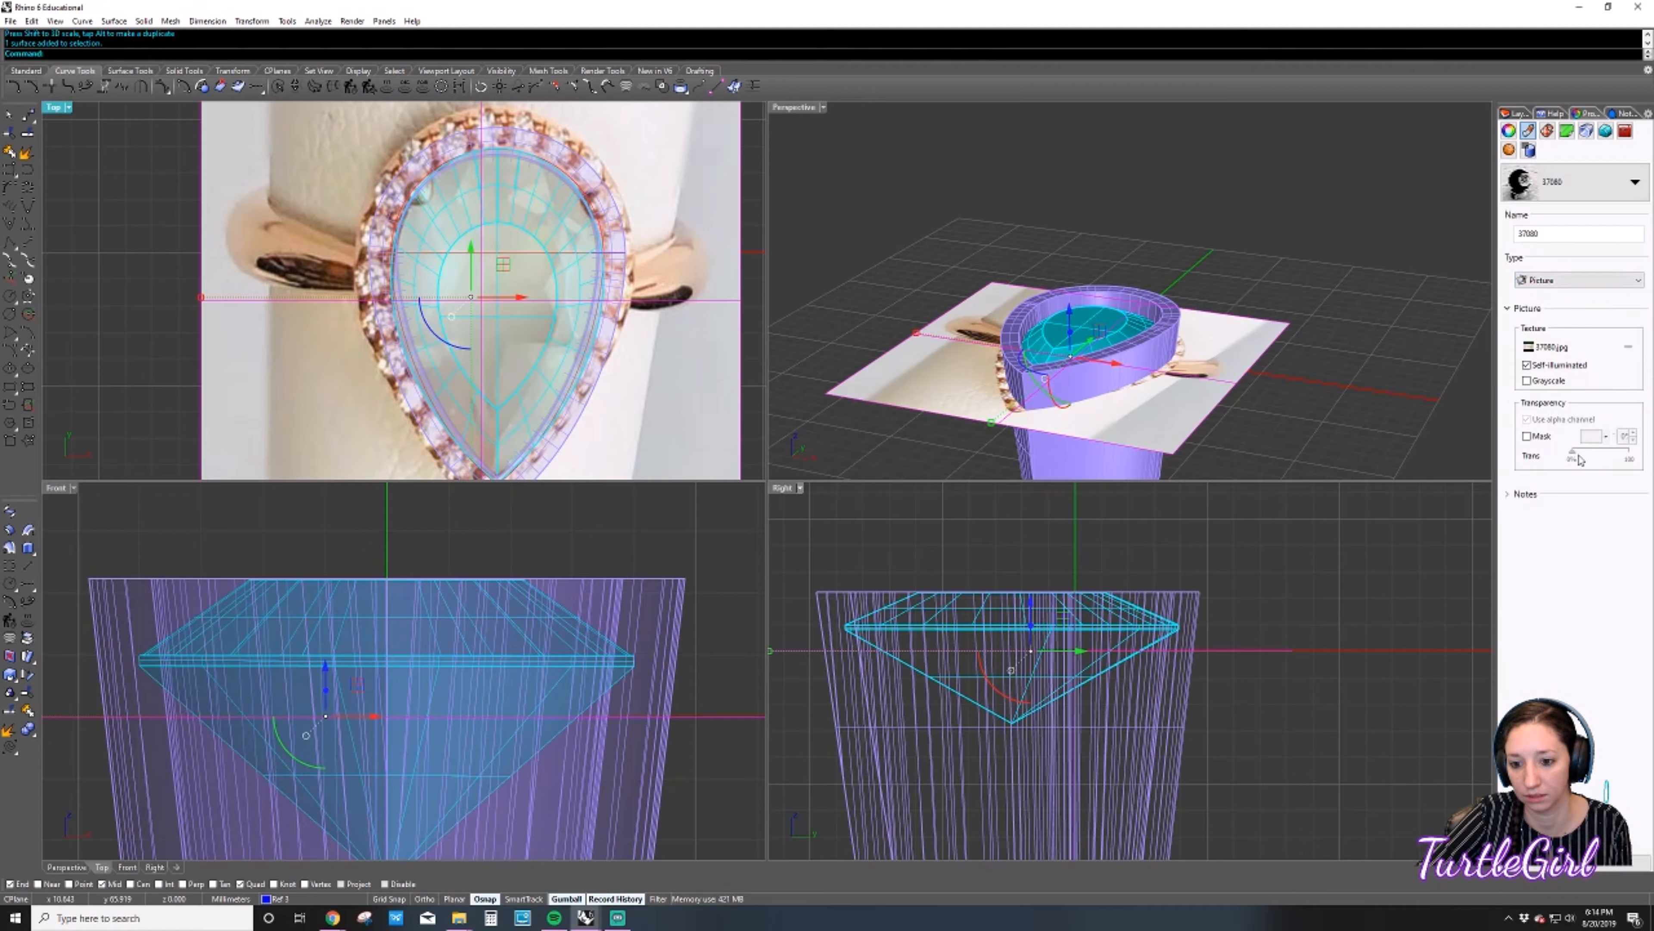
drag(1573, 451, 1611, 455)
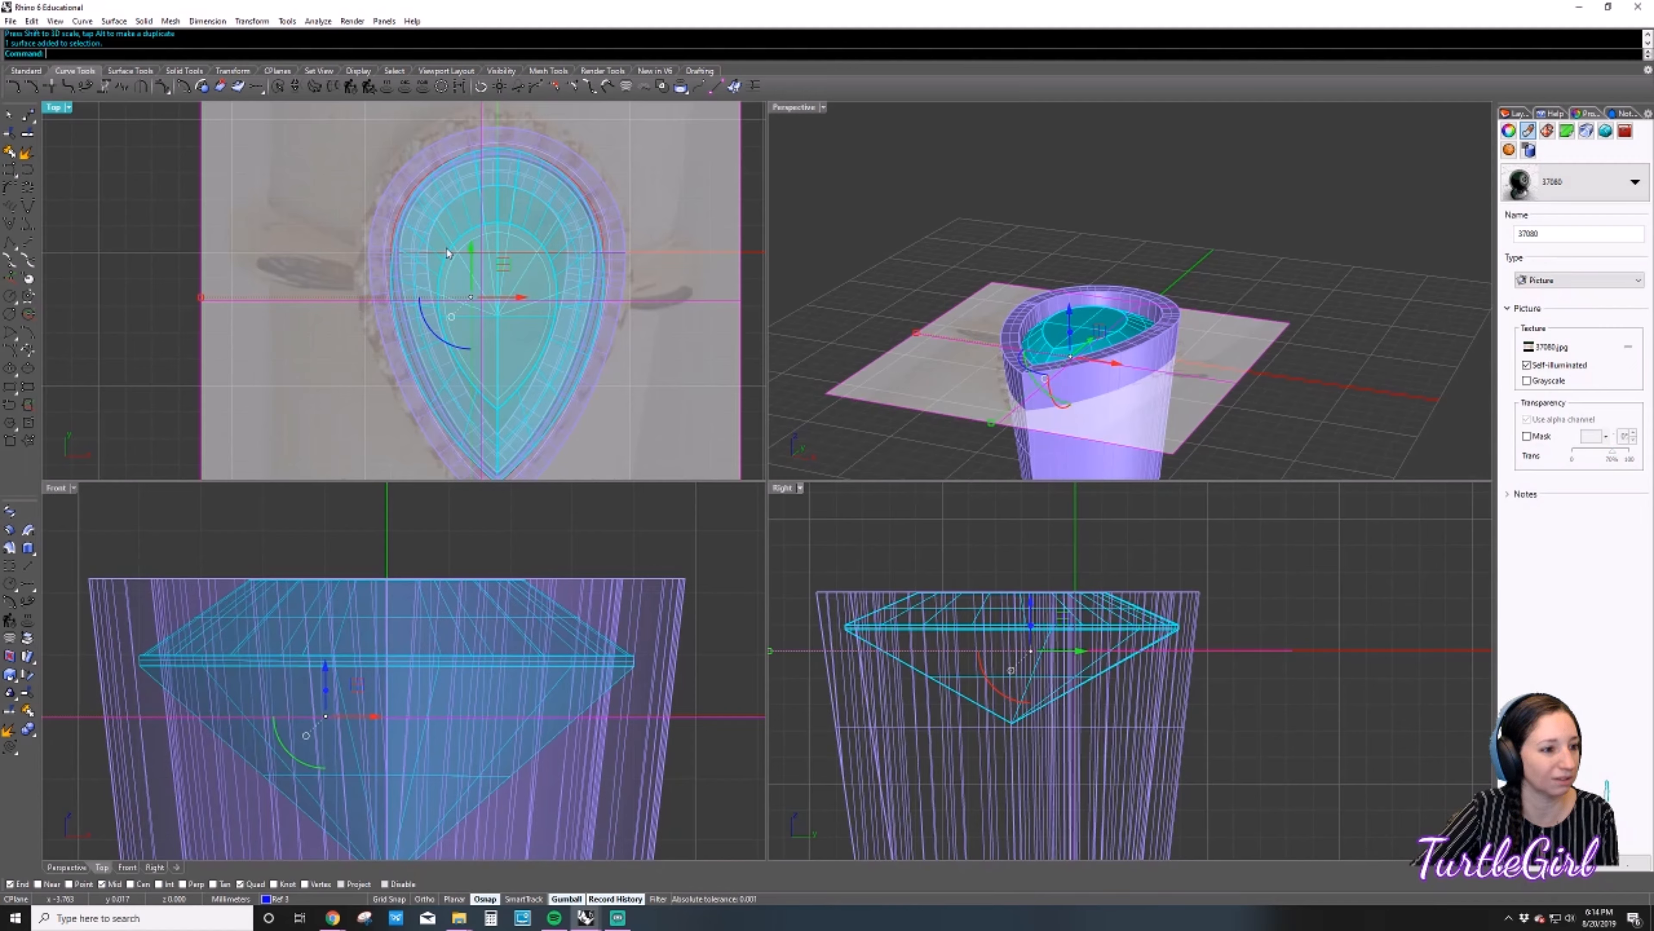
drag(521, 300, 498, 300)
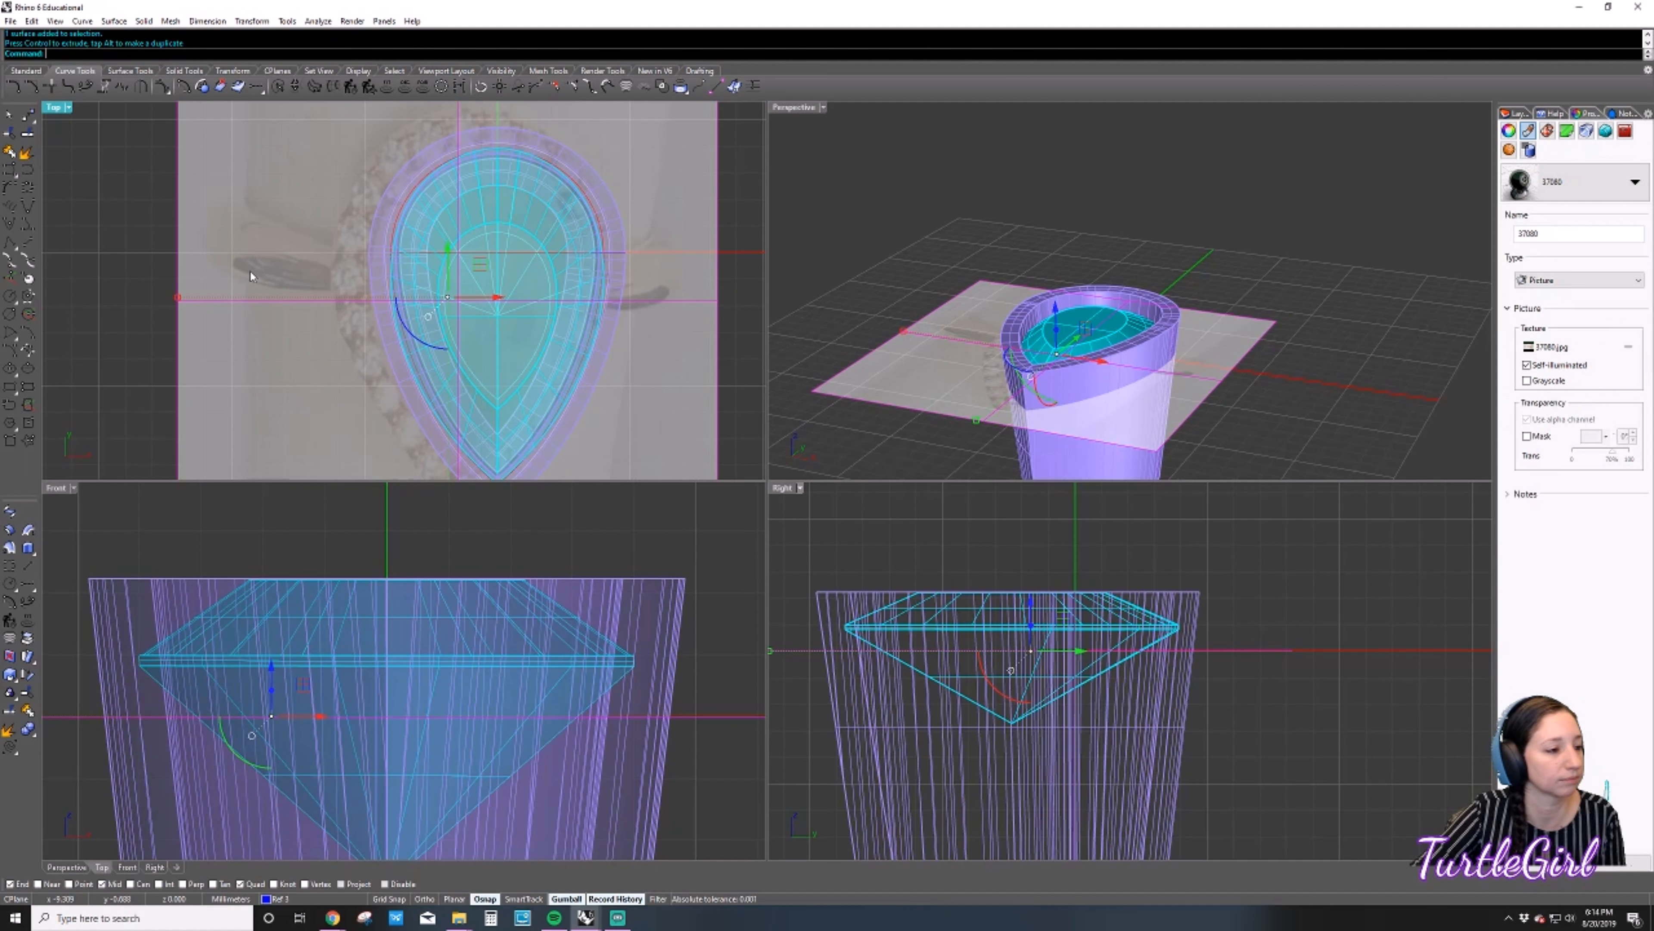
click(122, 240)
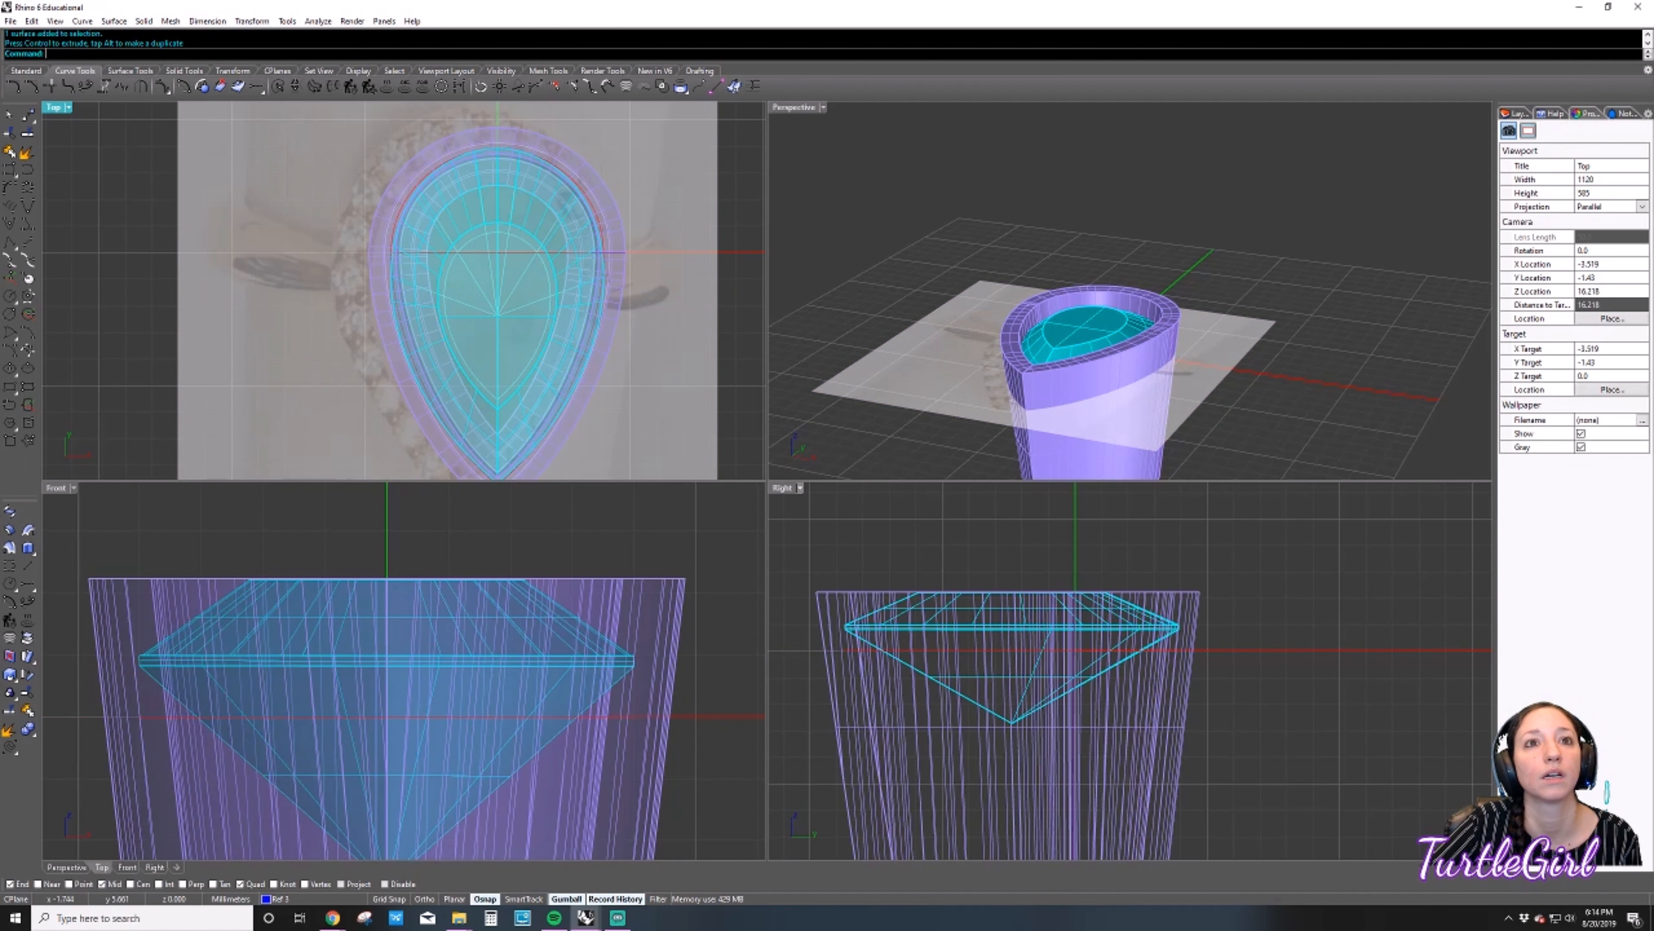
key(alt+Tab)
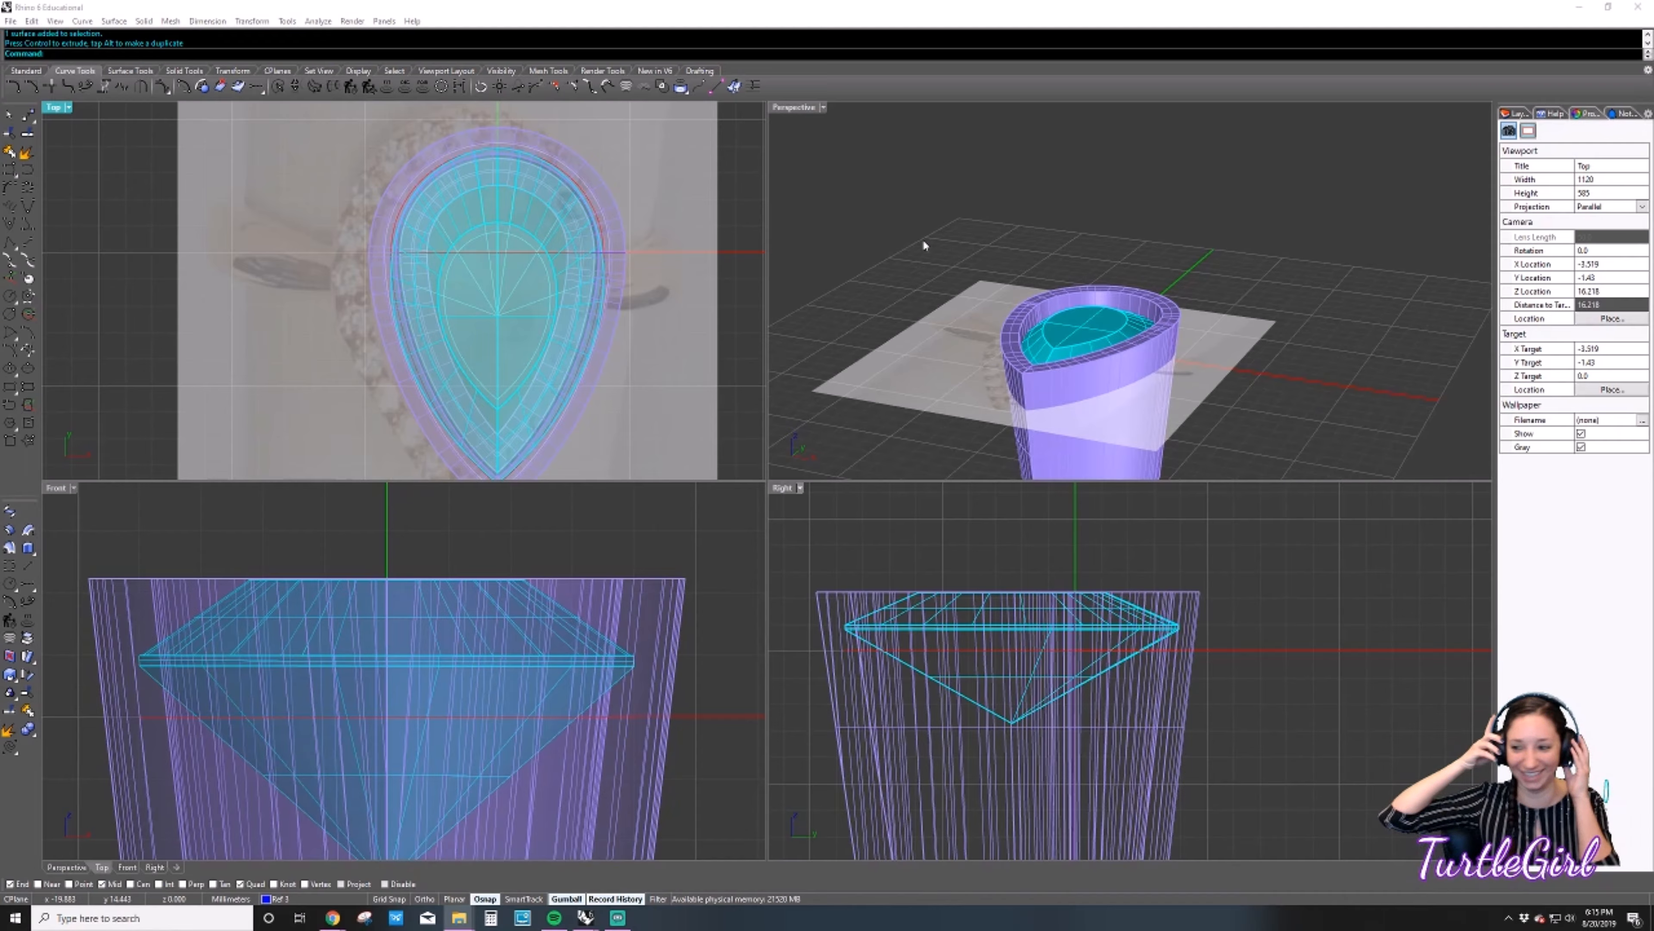
click(909, 215)
right_drag(920, 209, 912, 325)
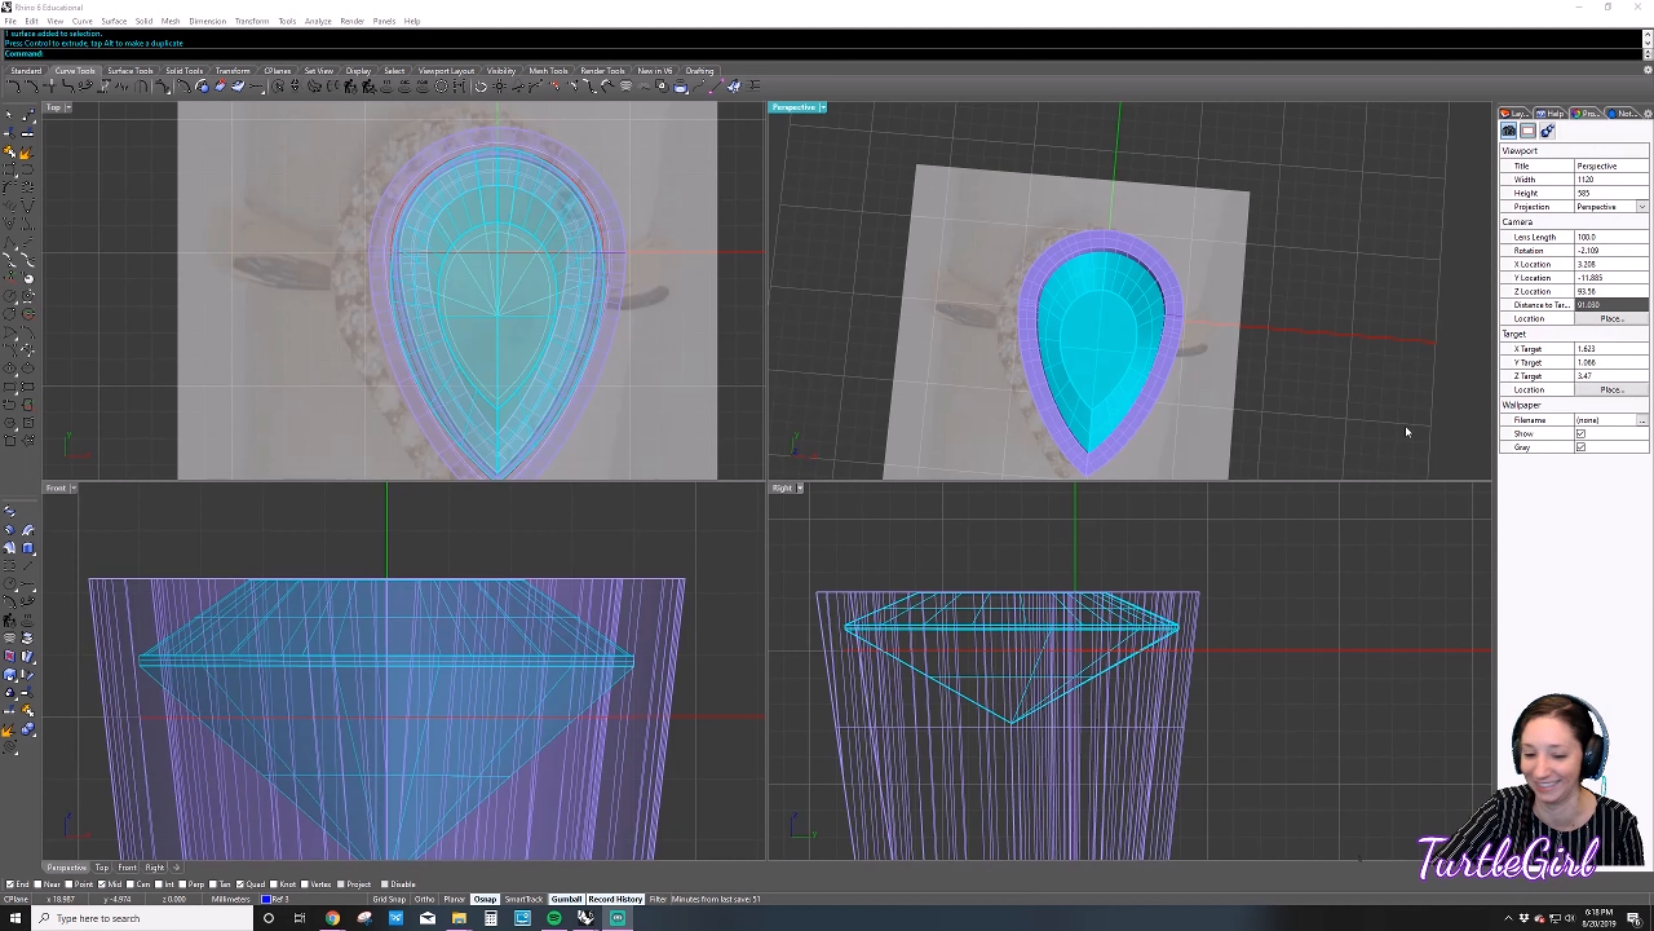
click(624, 314)
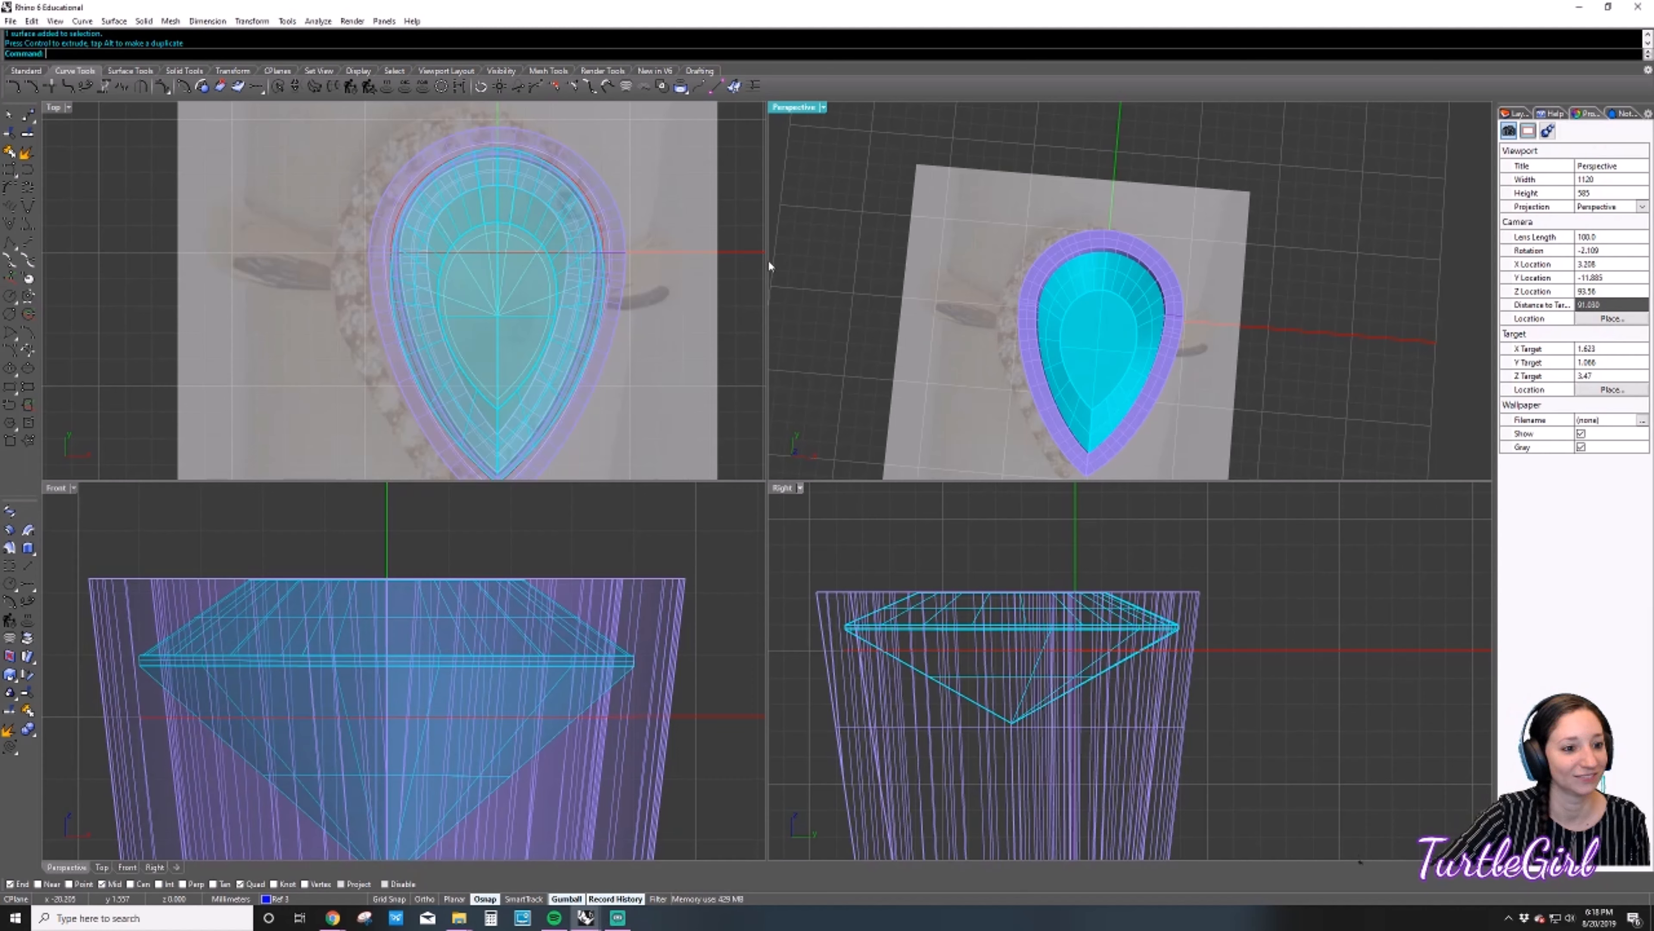
click(808, 251)
click(741, 286)
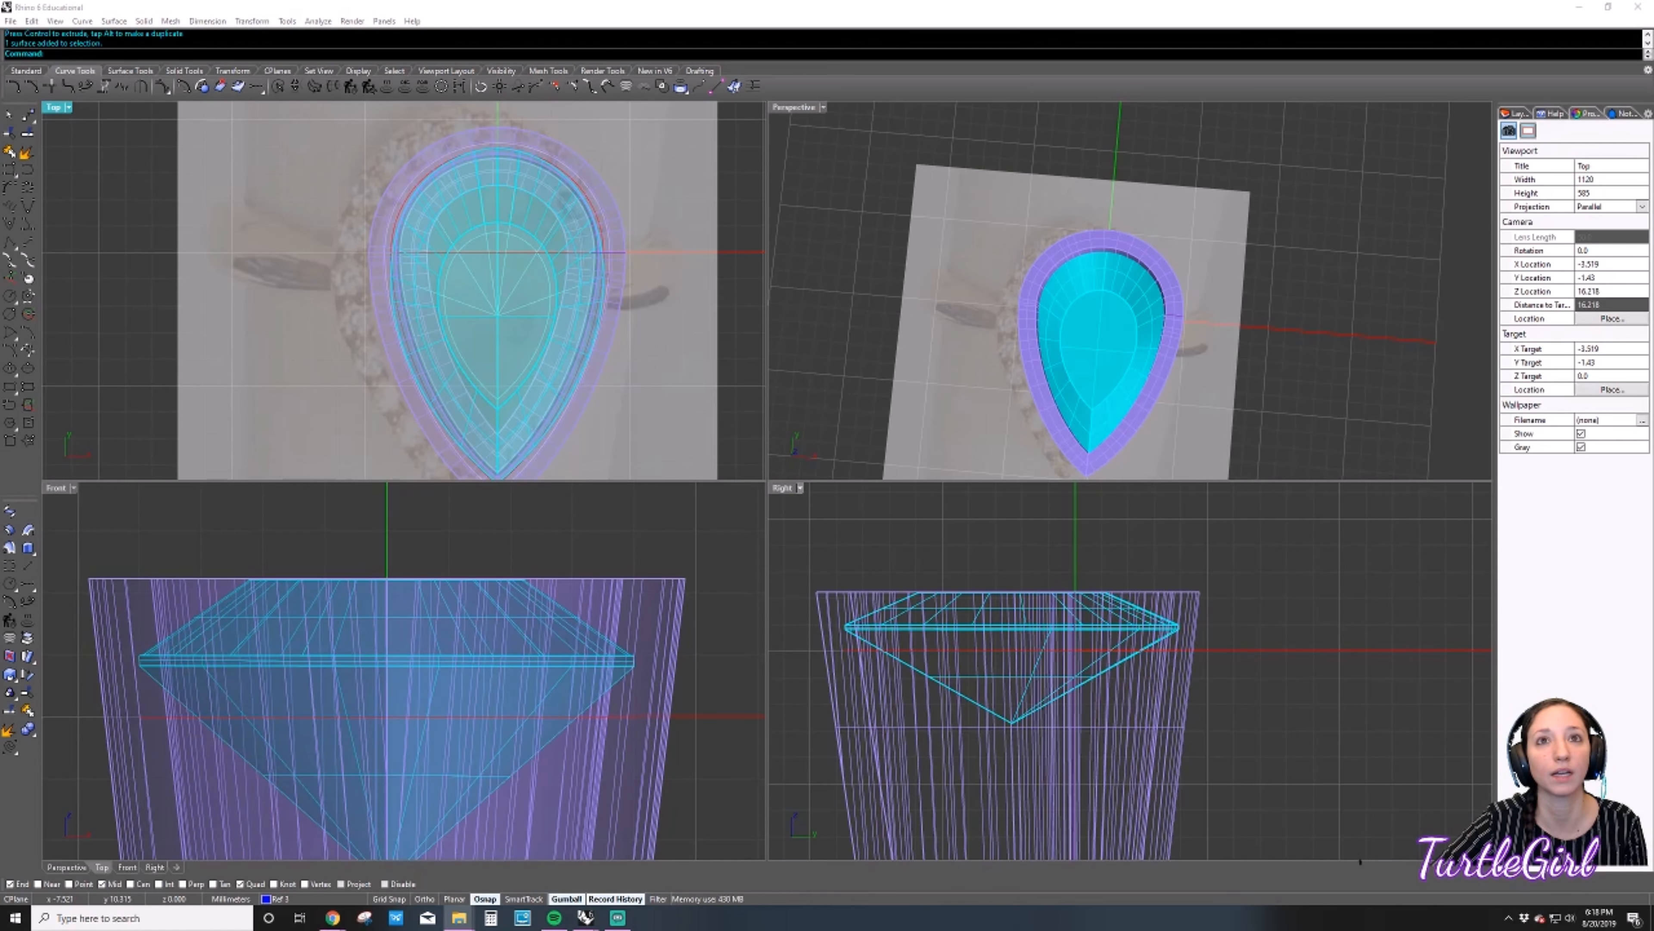
drag(1403, 0, 1006, 302)
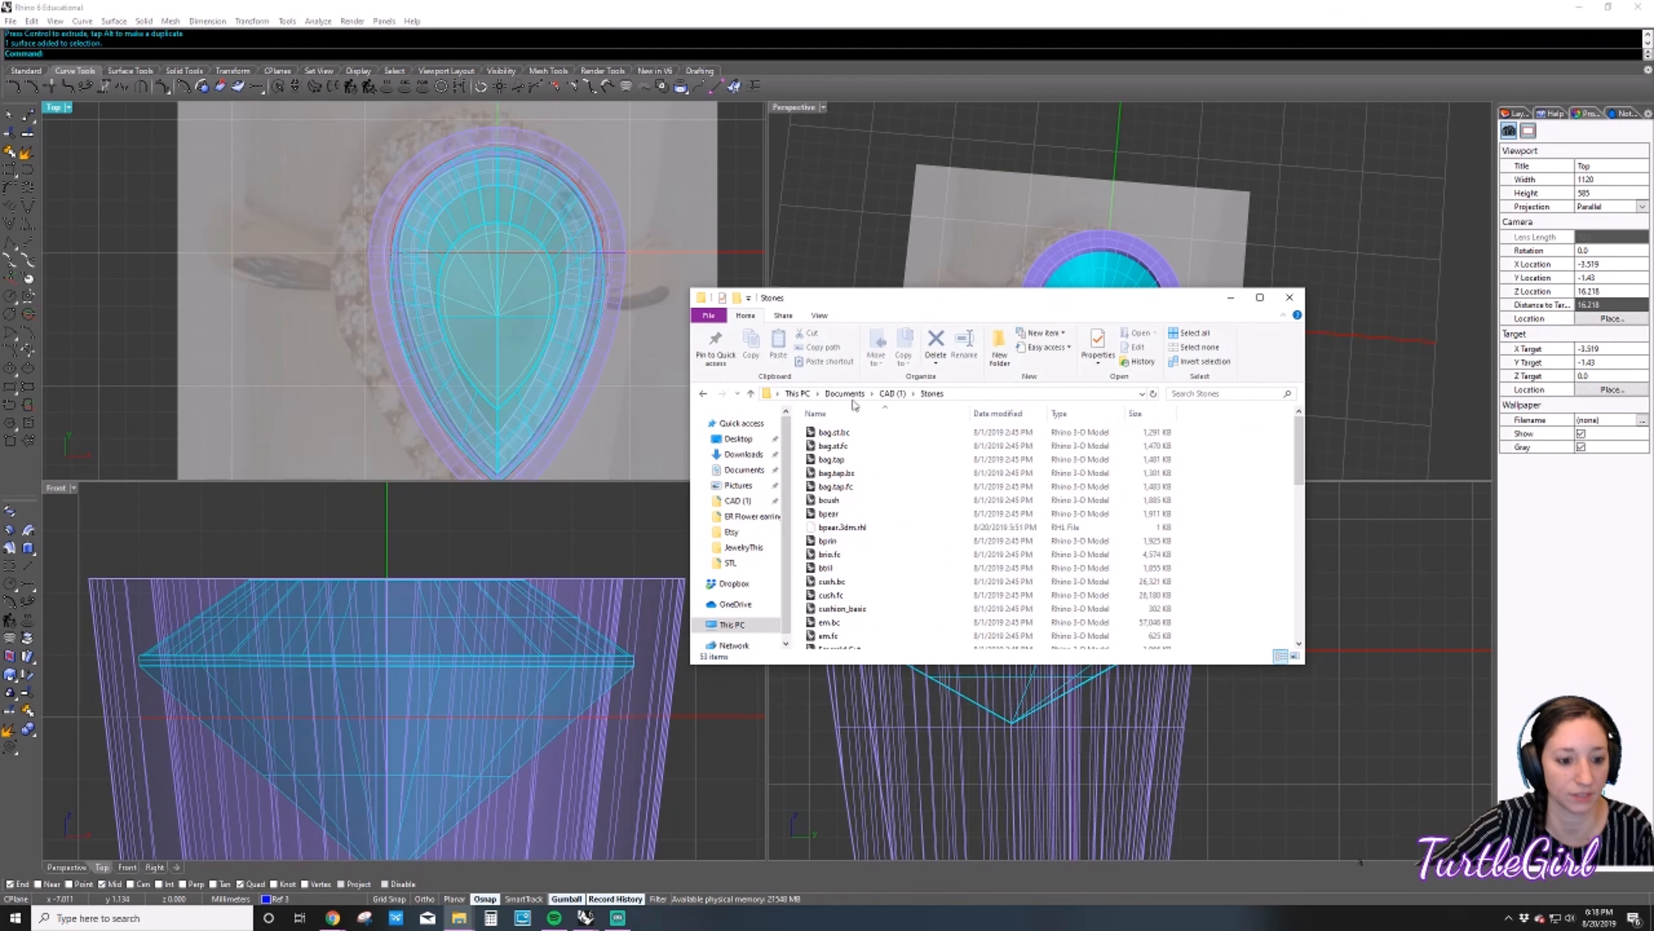
click(1294, 656)
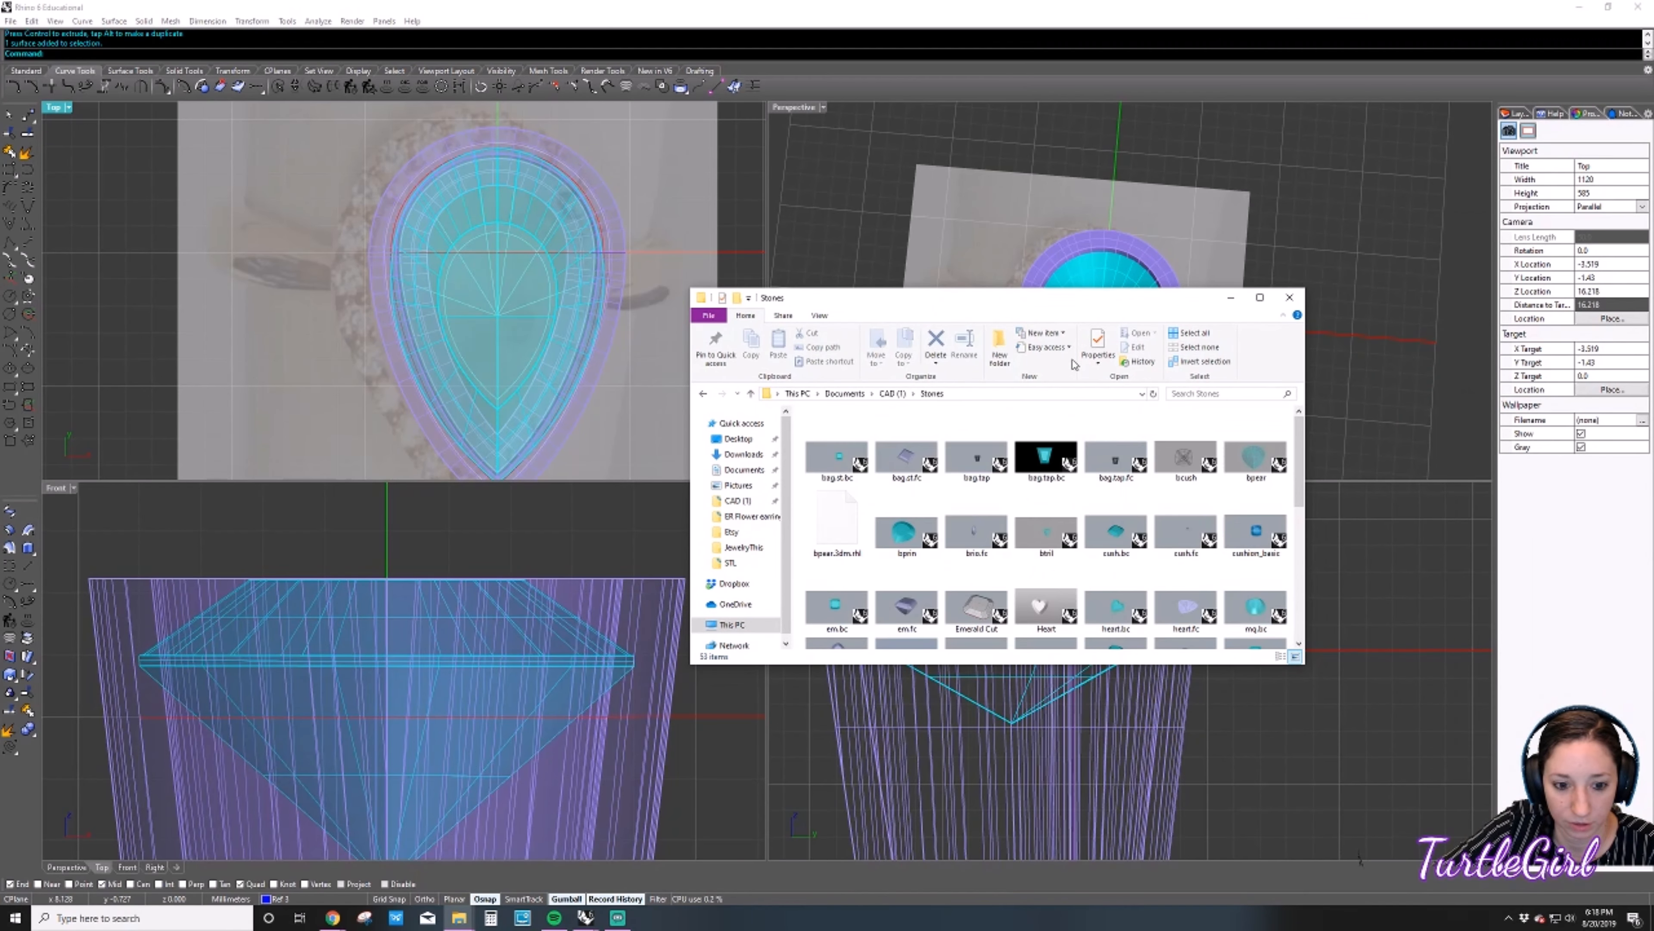
scroll(1178, 496, down, 2)
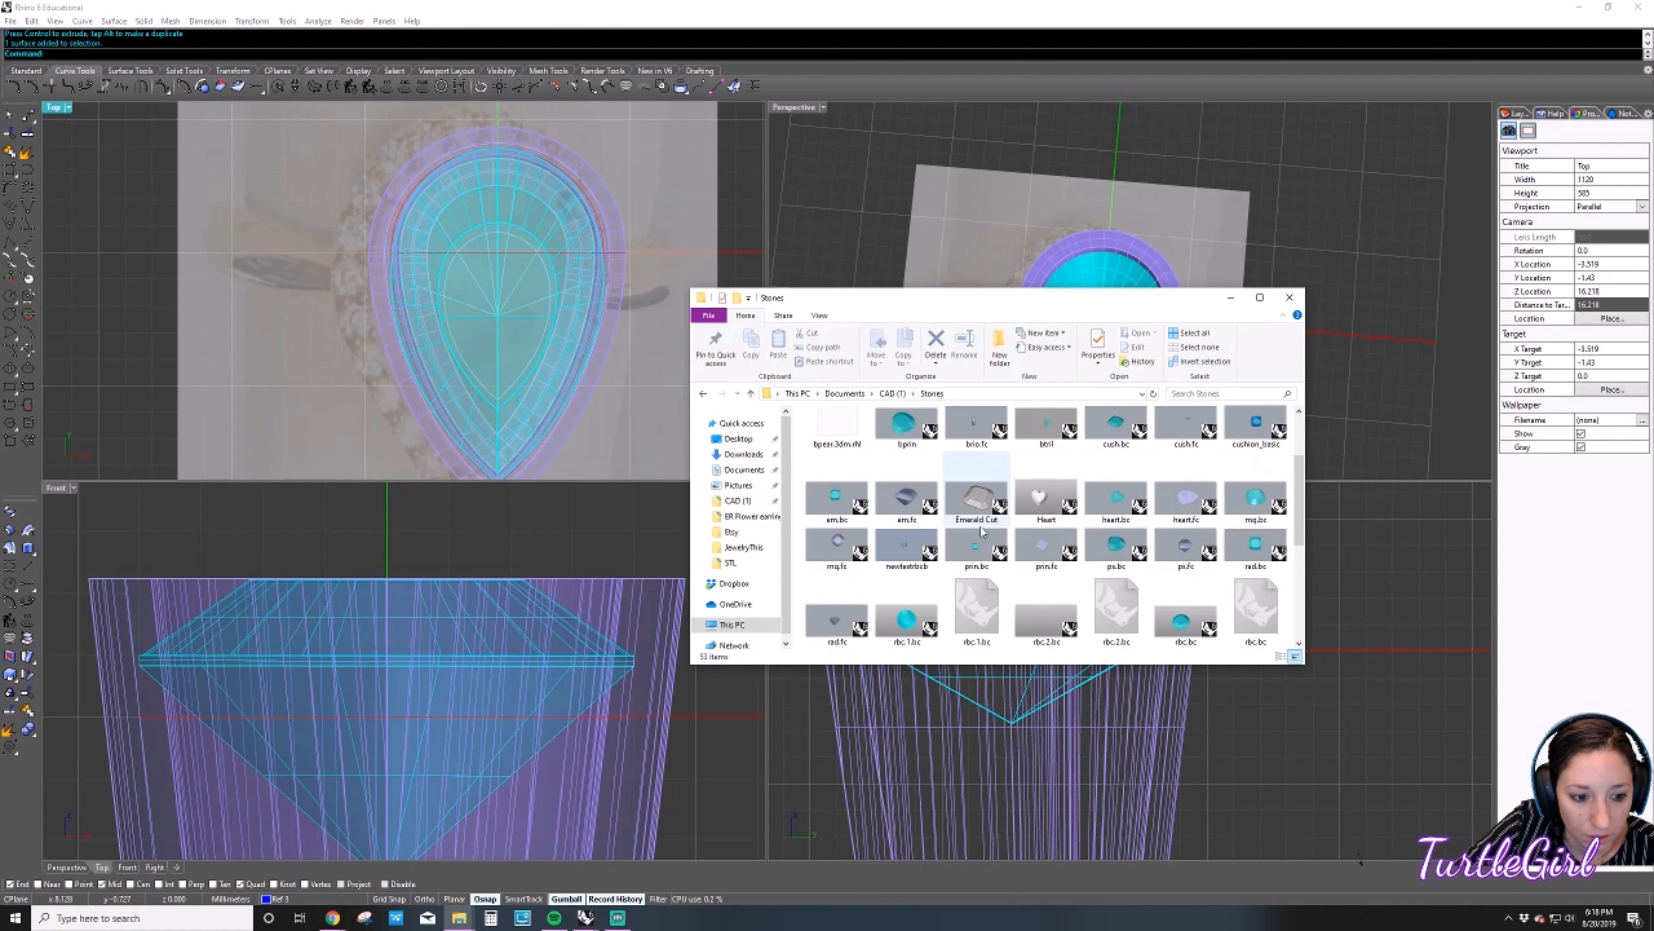
scroll(1039, 543, down, 3)
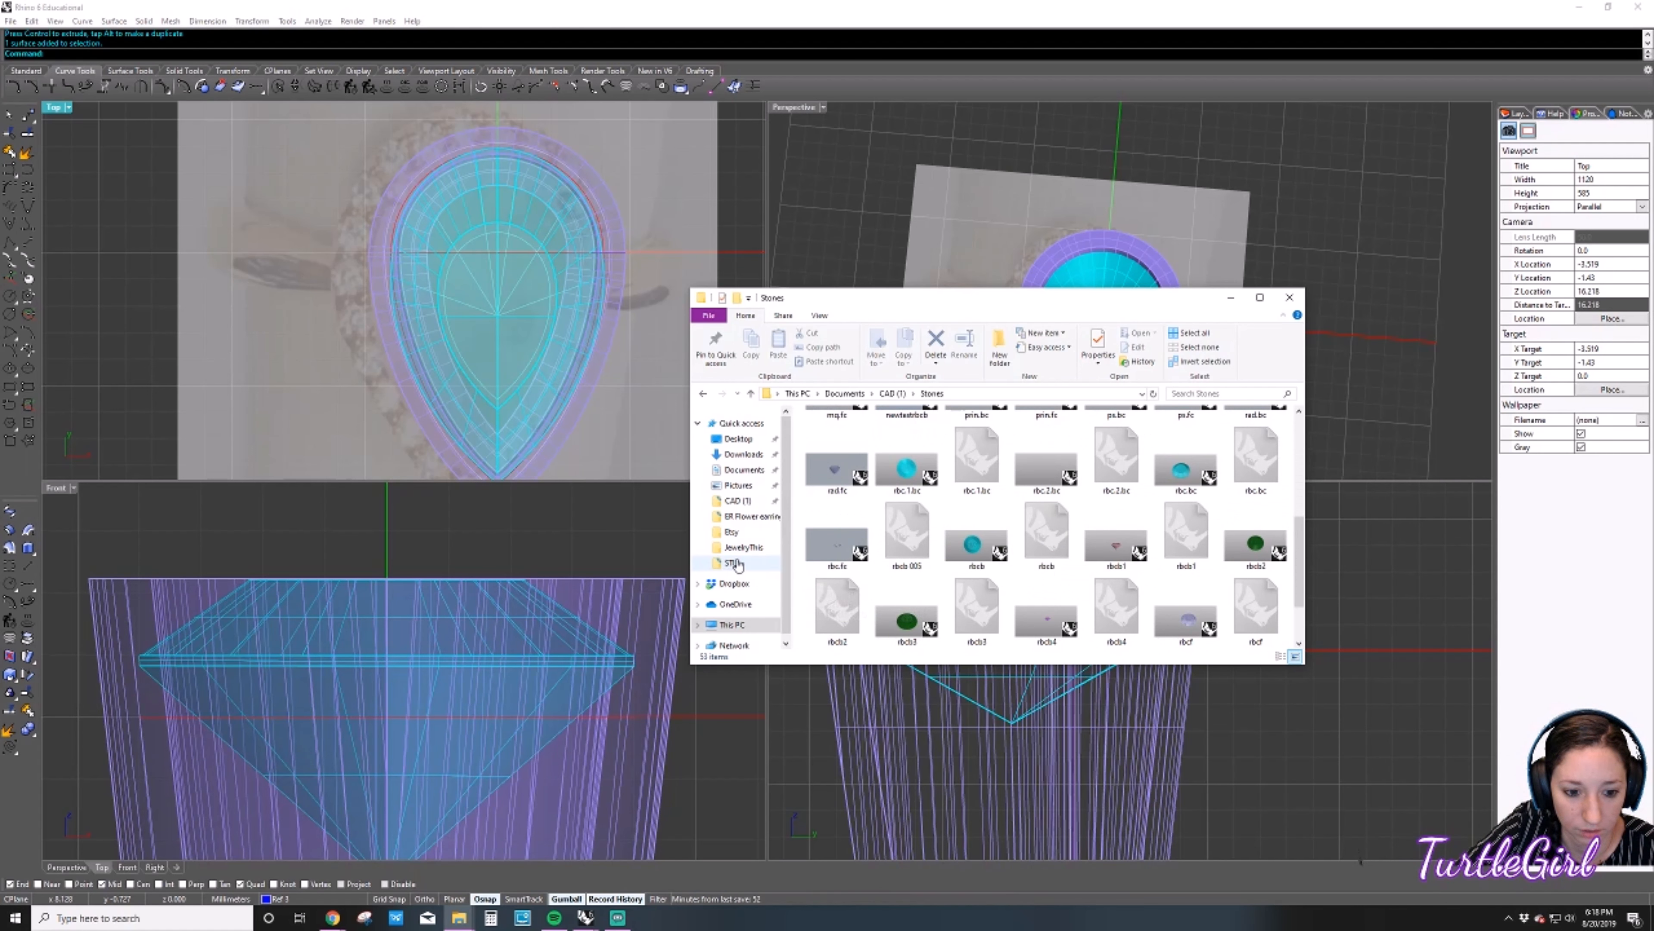
click(840, 553)
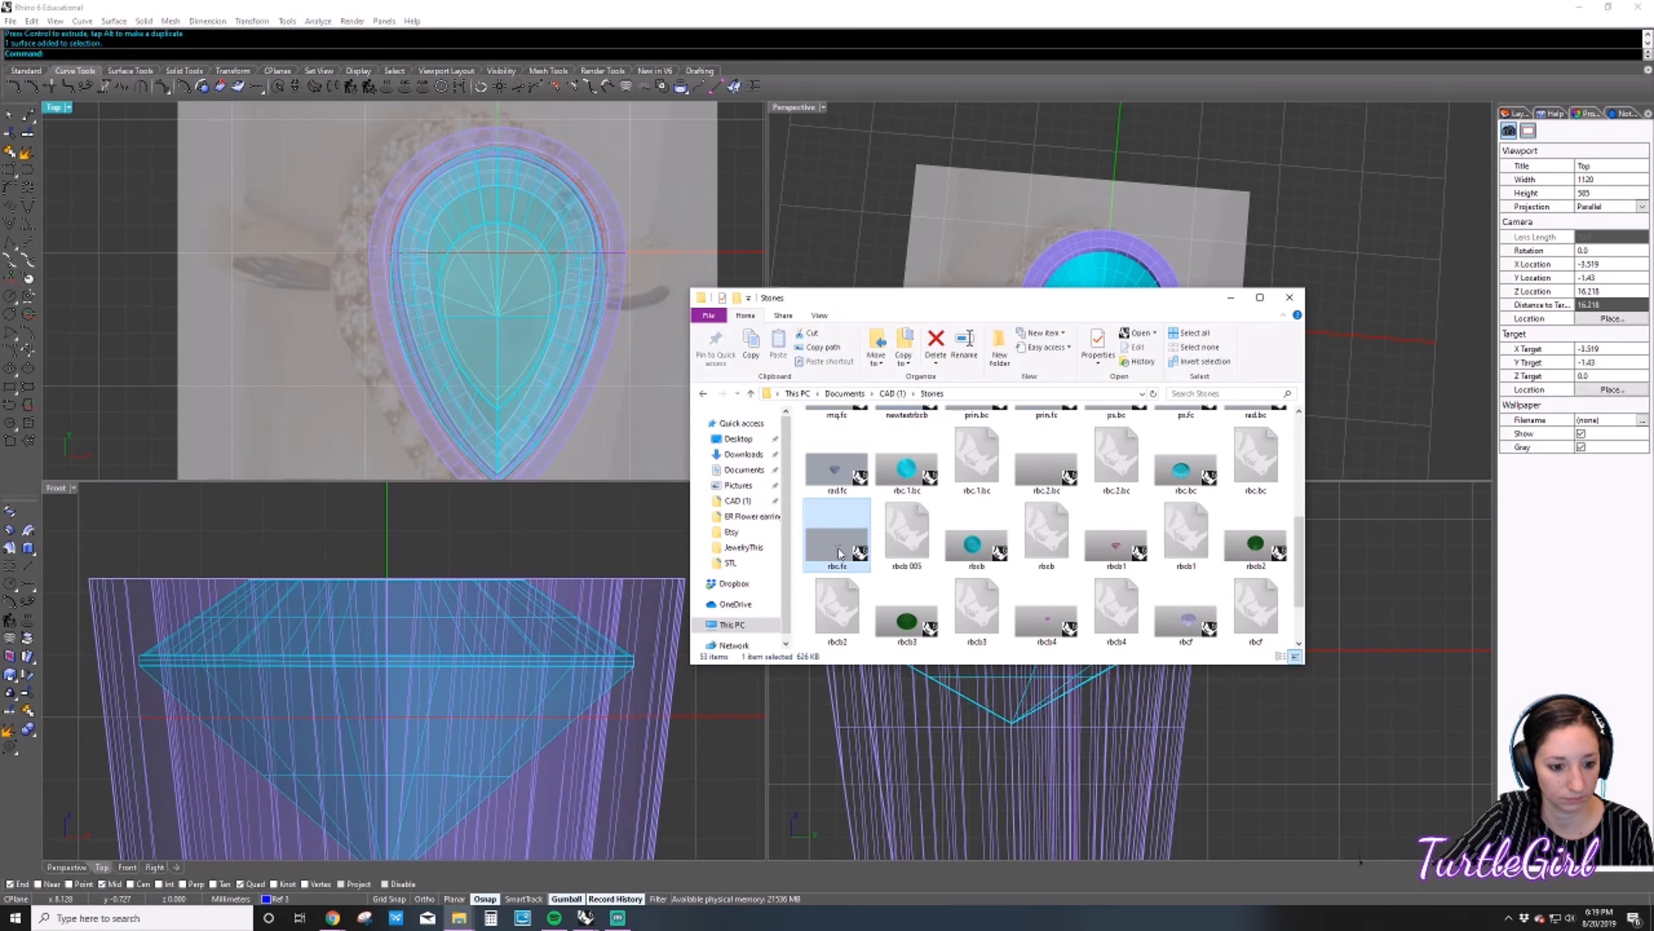
drag(839, 551, 609, 547)
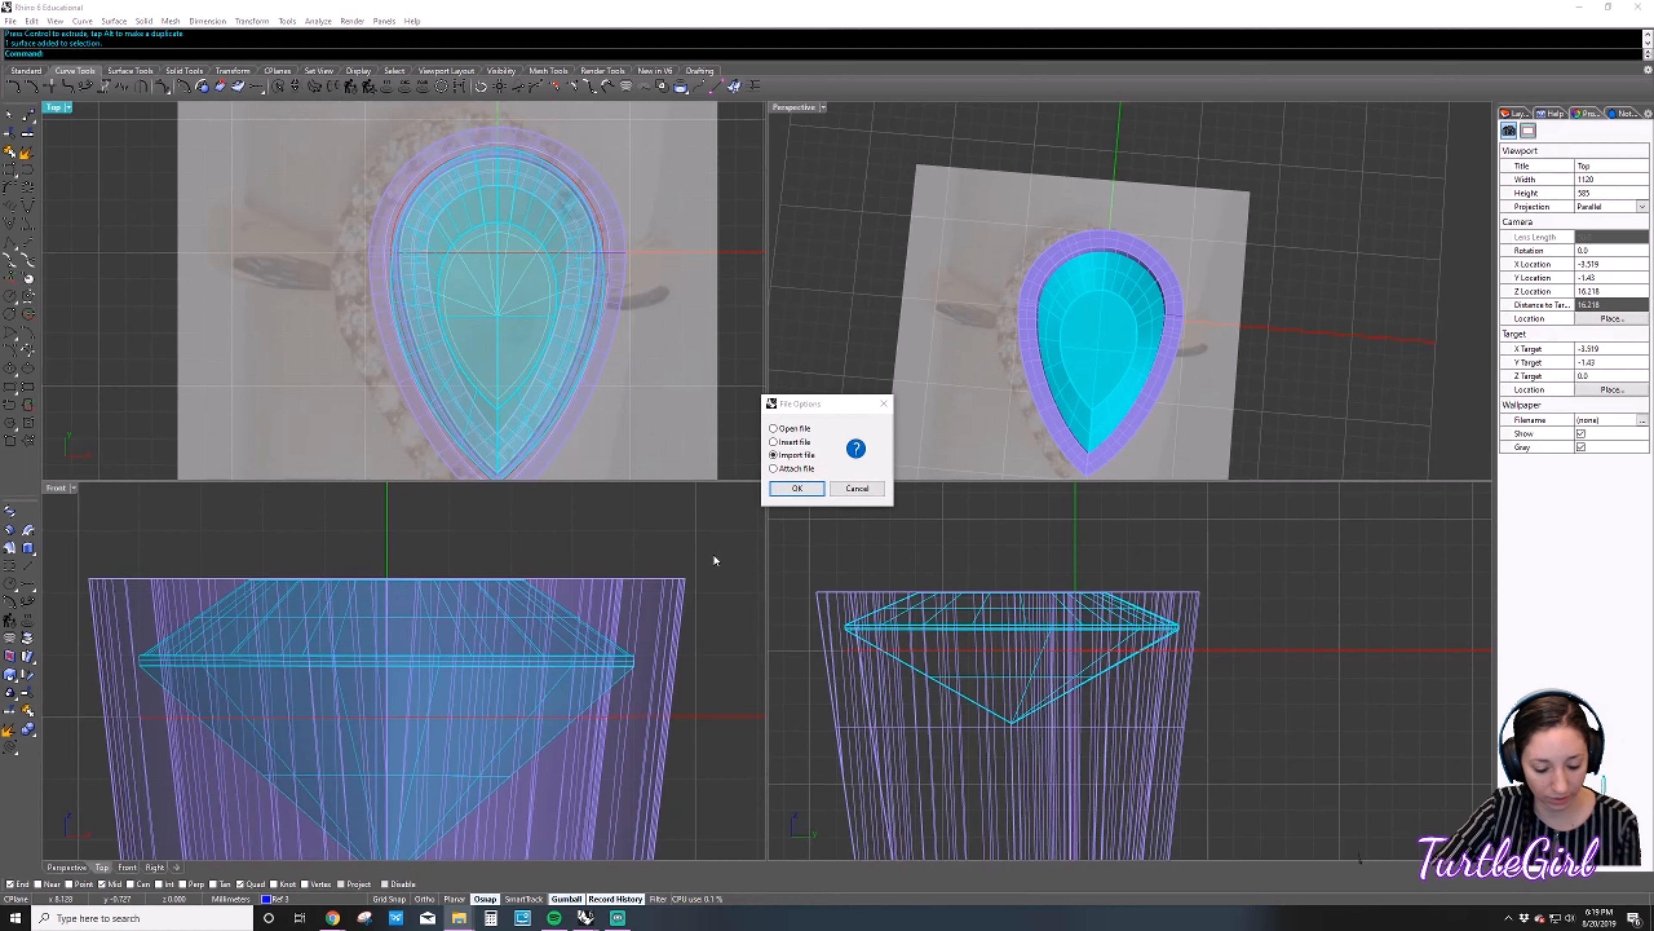
click(852, 485)
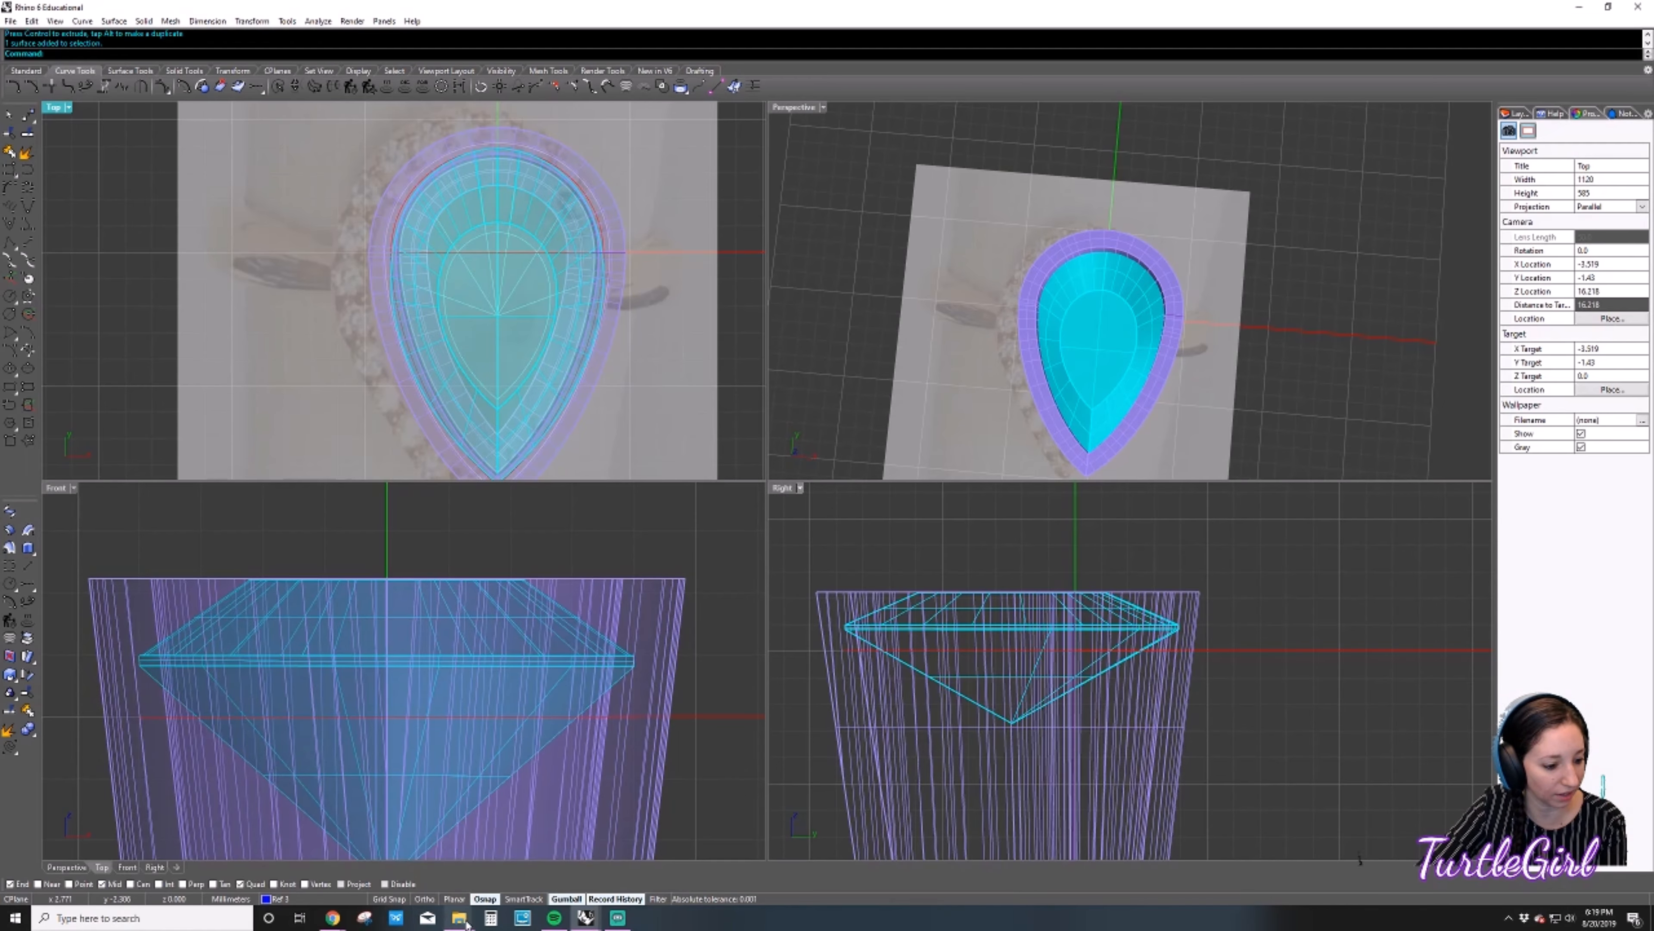
Open the round brilliant stone file rbc.fc from the Stones folder in a separate Rhino window.
mouse_move(459, 918)
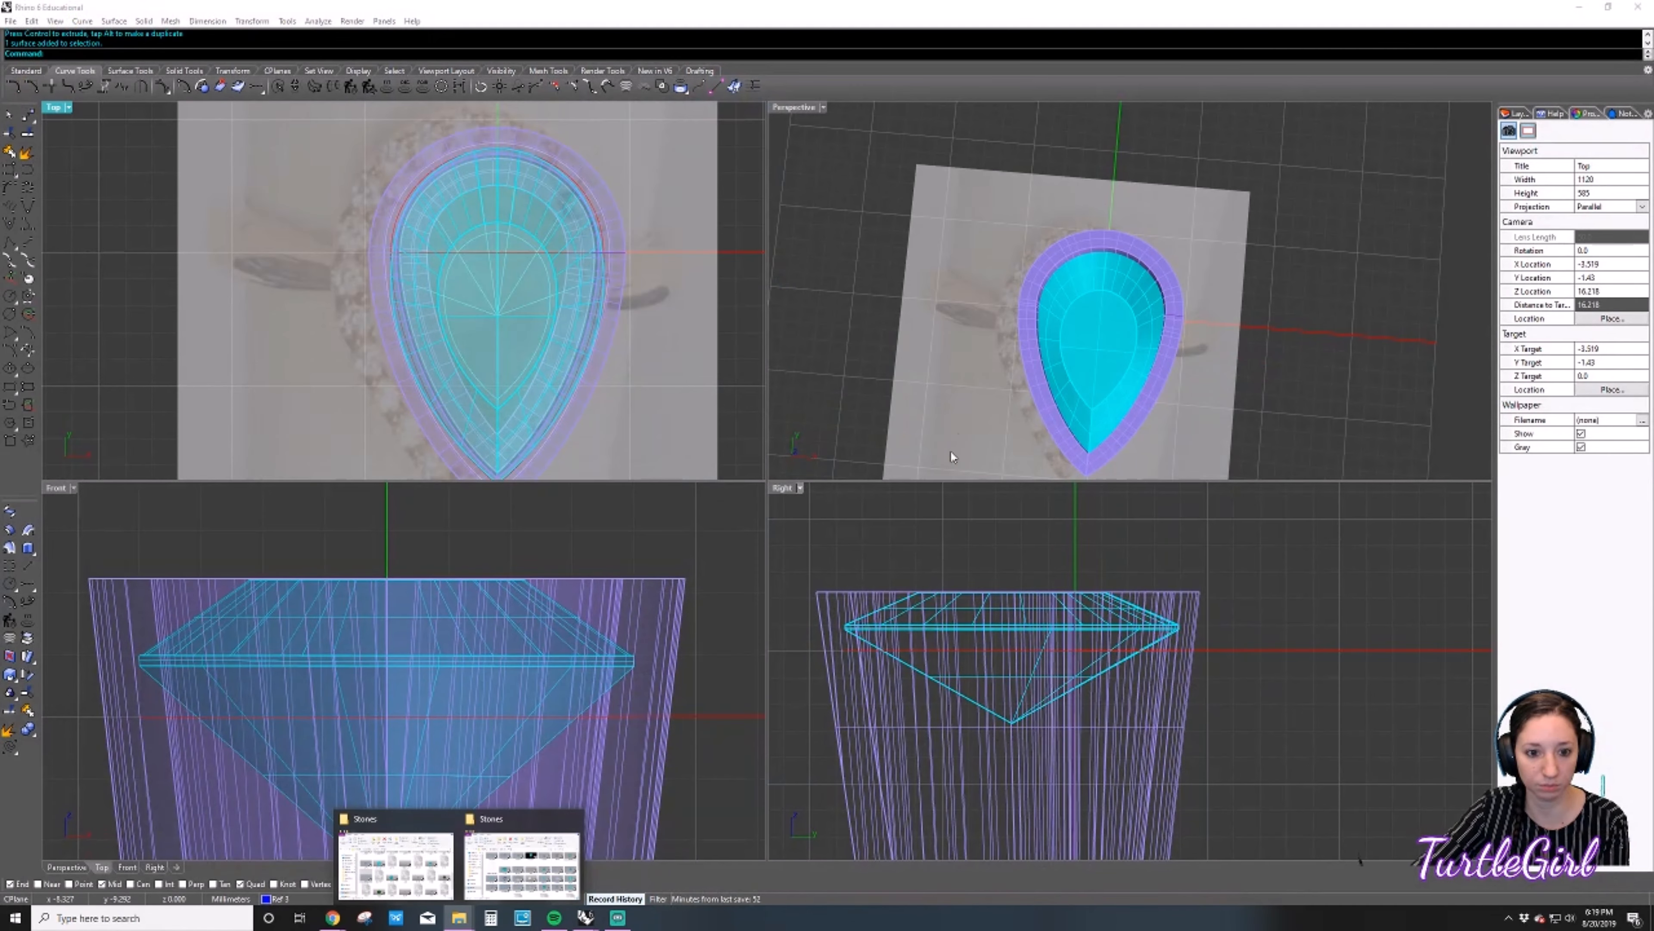
click(521, 862)
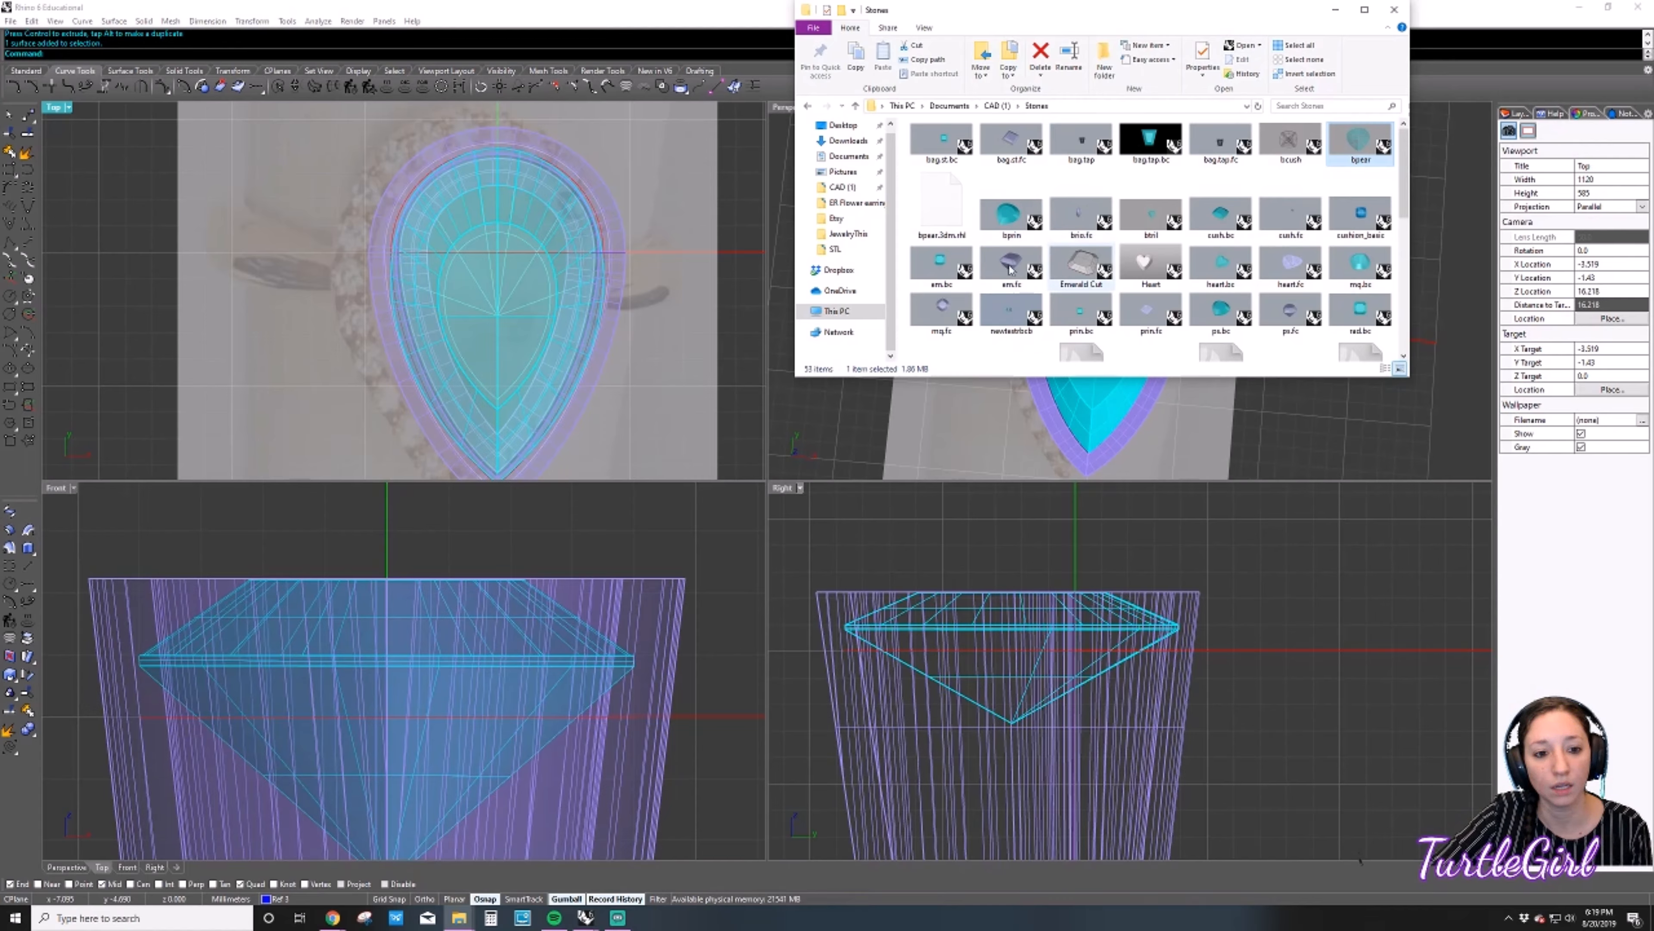
scroll(963, 287, down, 2)
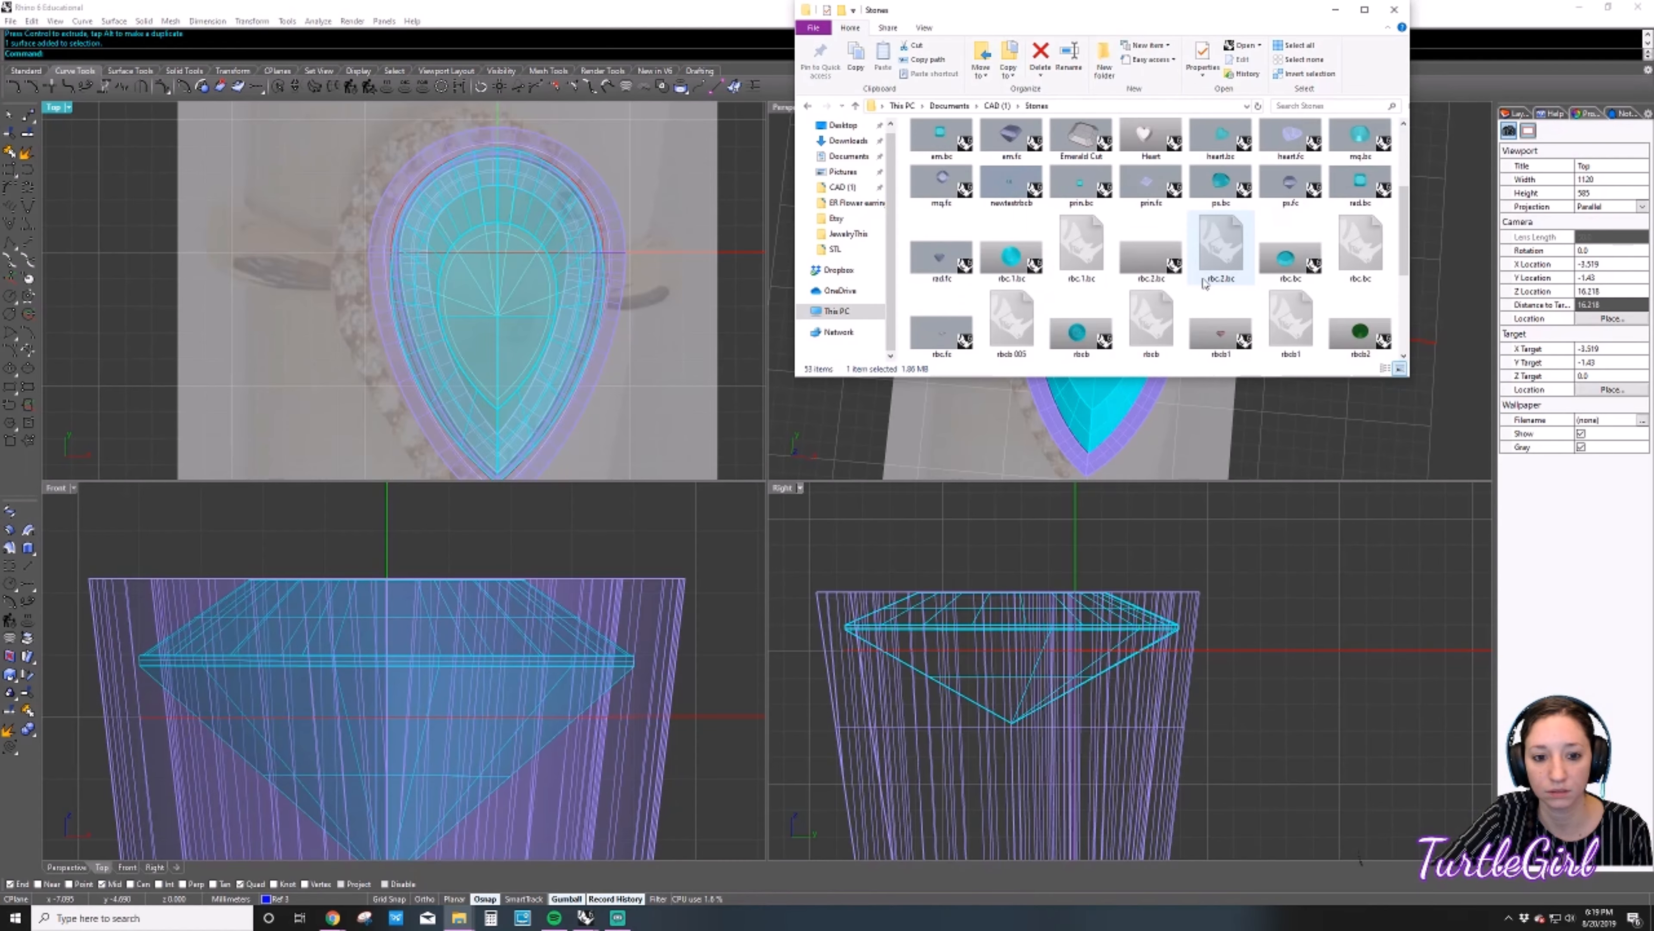
scroll(978, 276, up, 2)
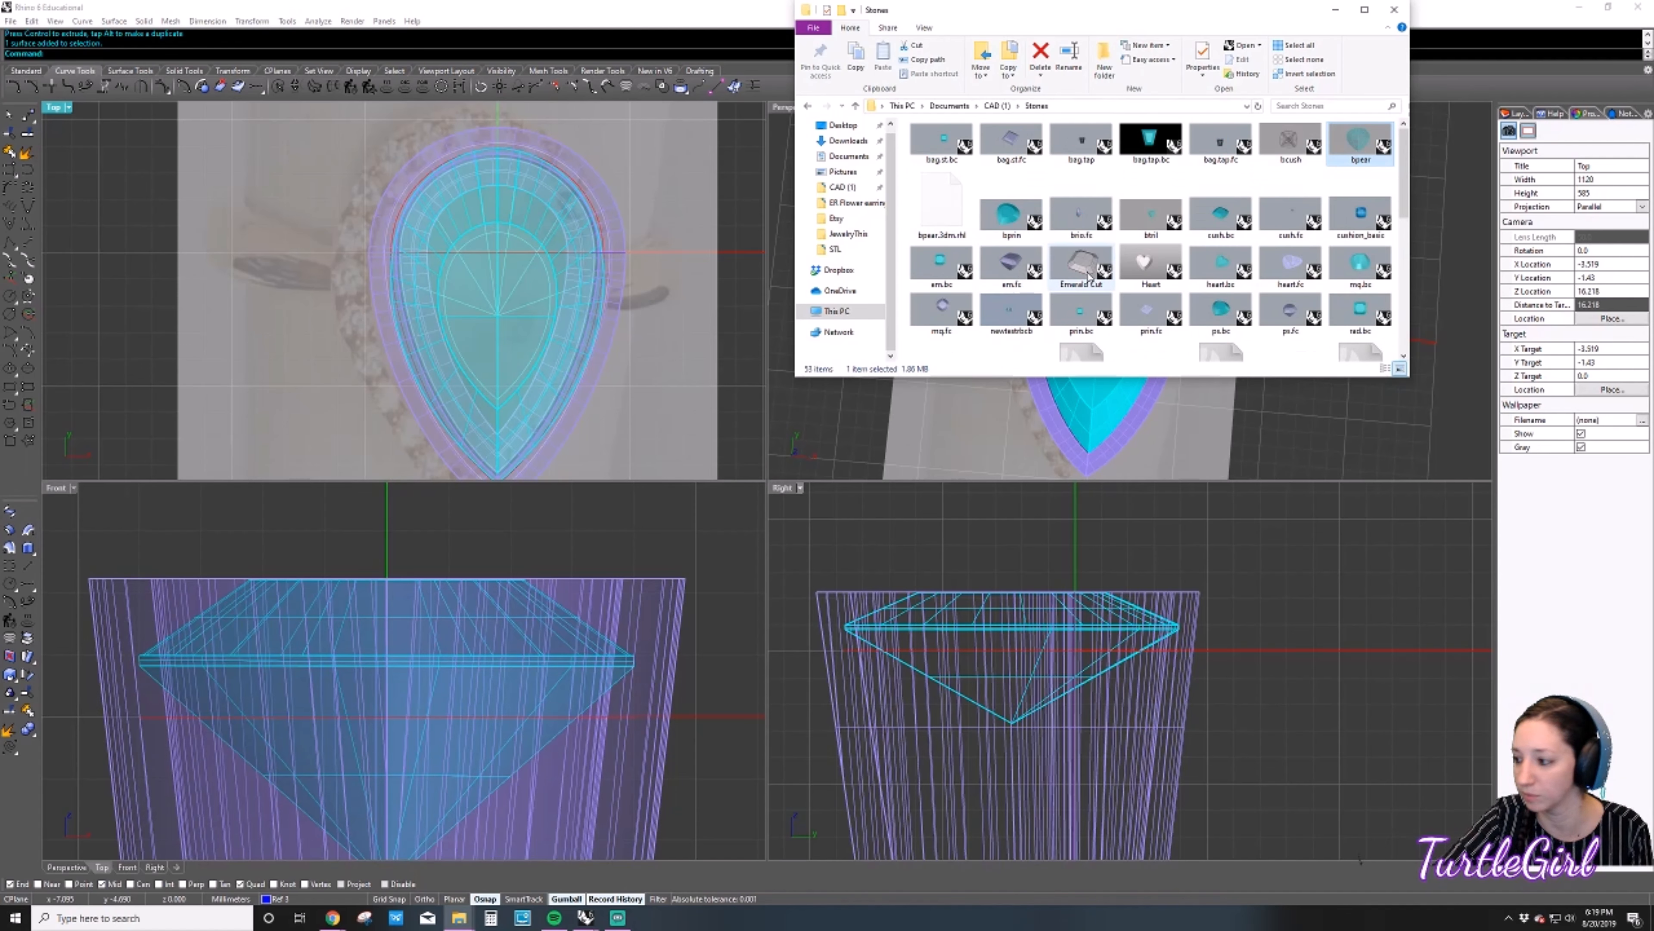
scroll(1087, 277, down, 5)
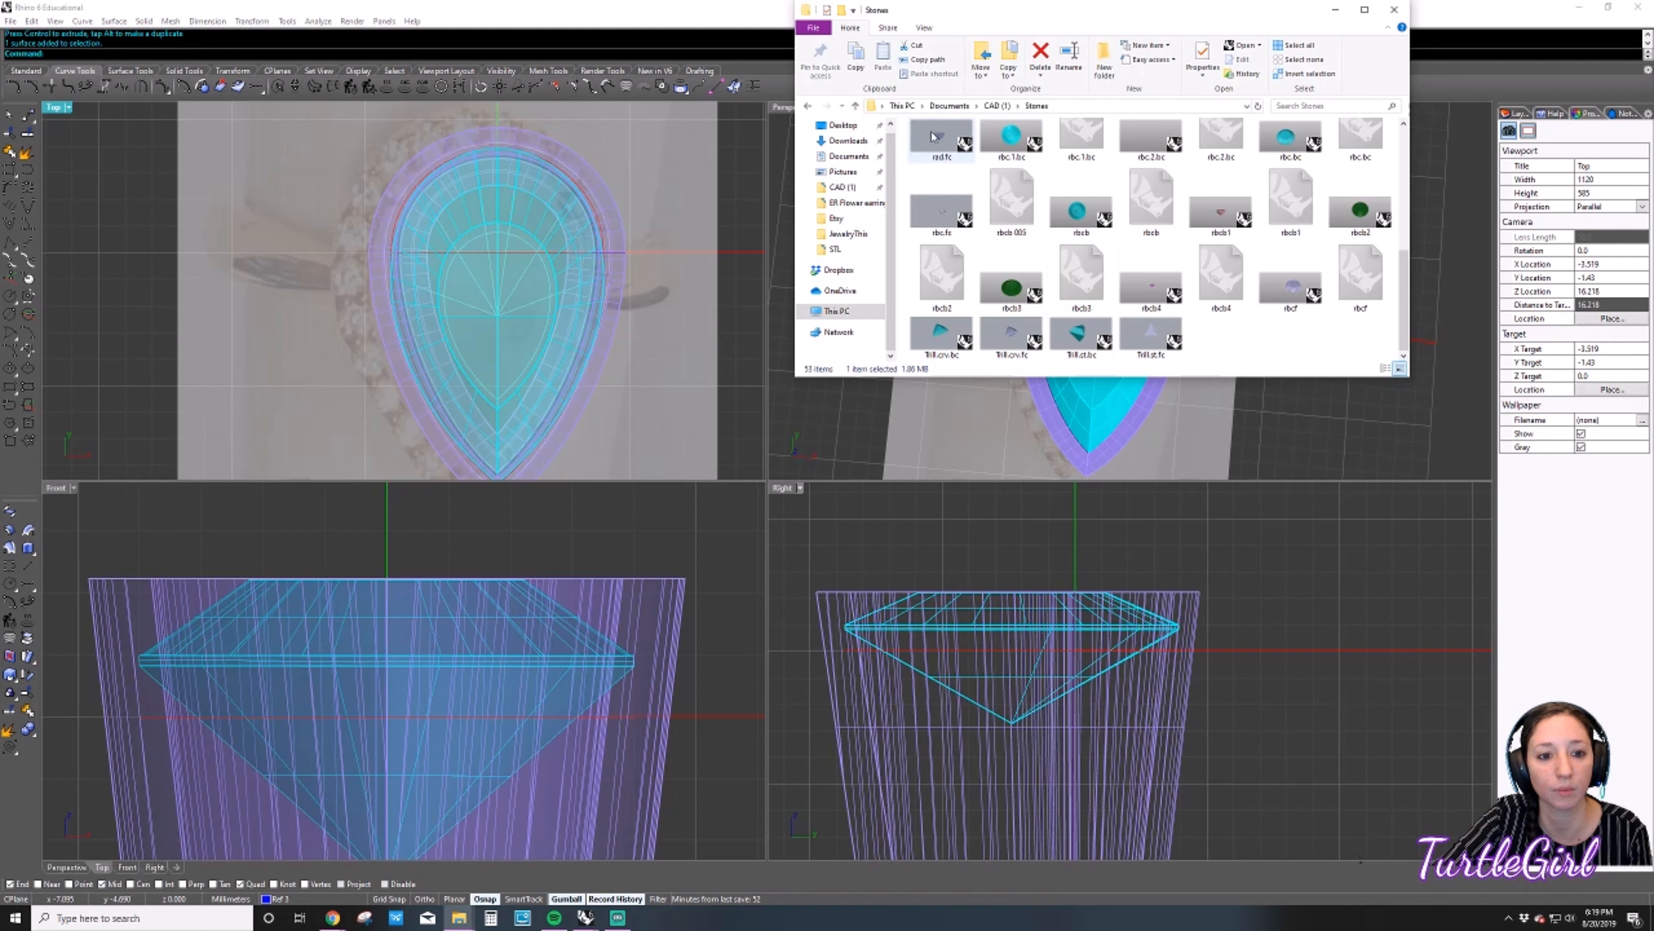
double_click(942, 212)
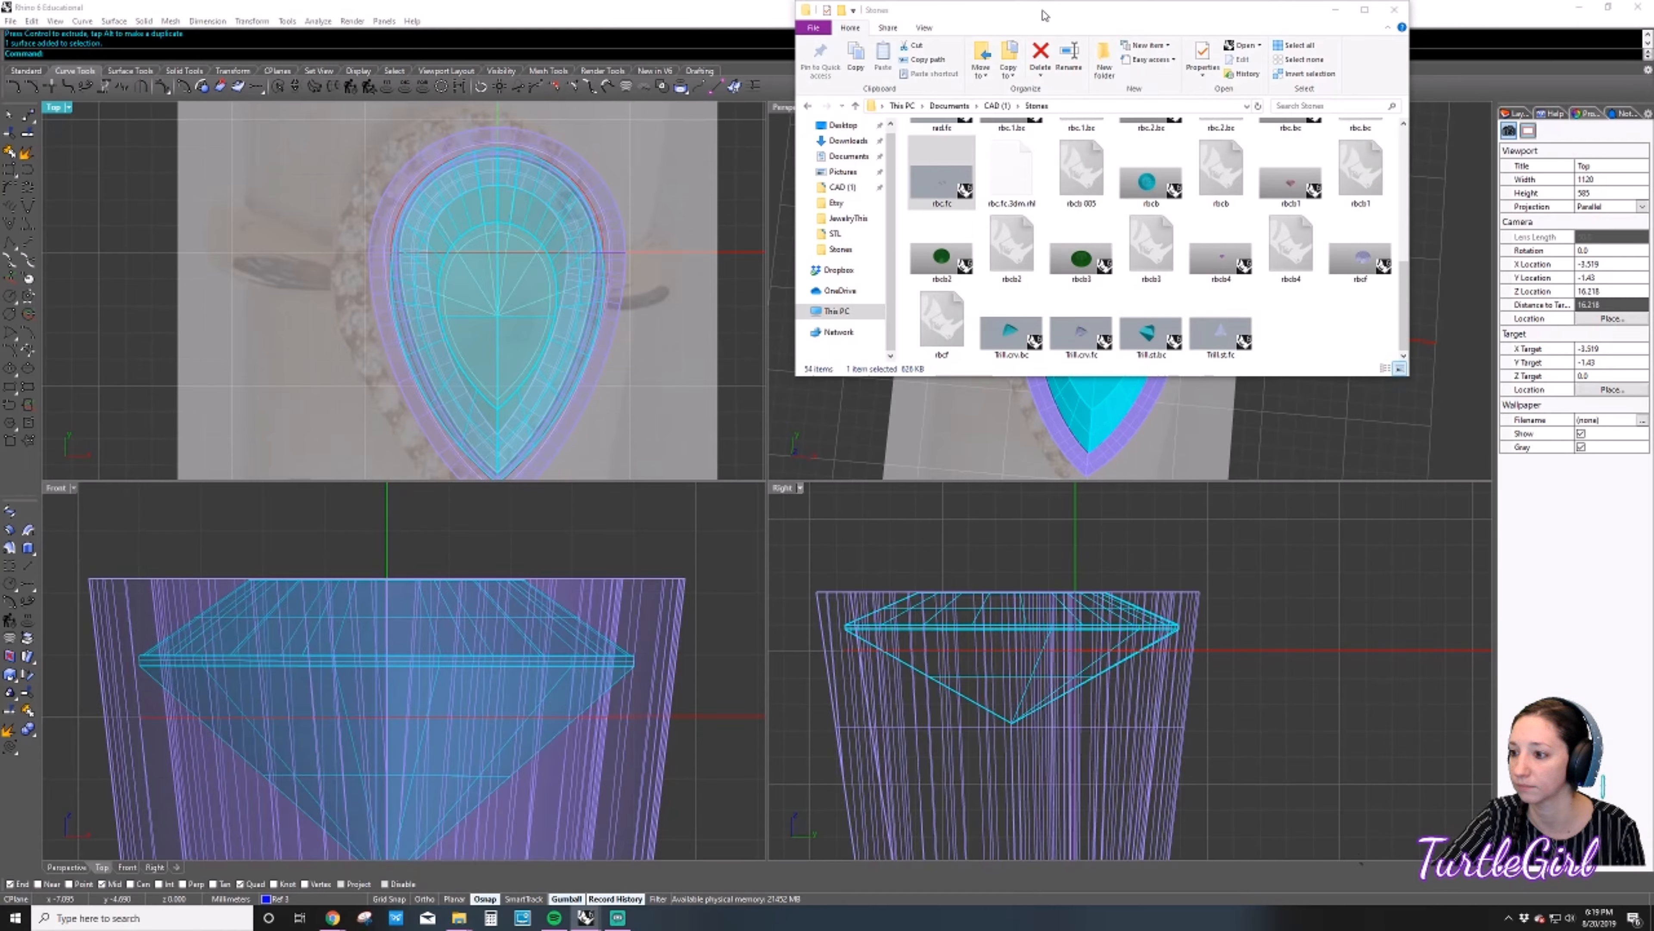
drag(1044, 14, 1150, 0)
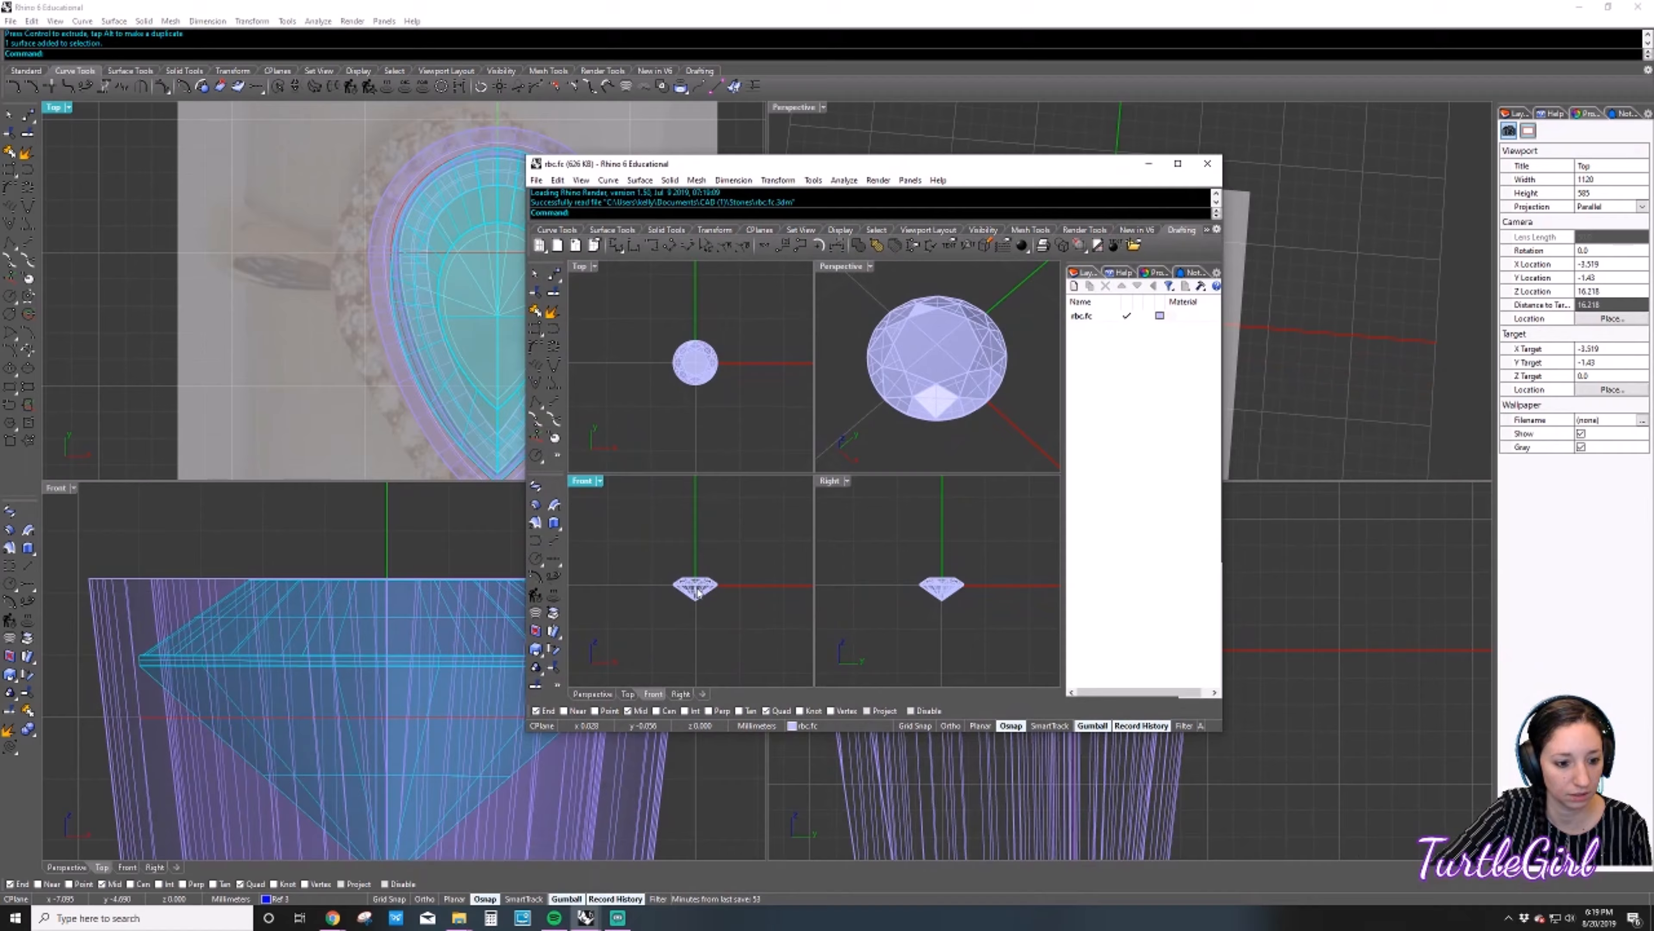
Try stretching the round brilliant stone's height in the Front view, undoing and redoing the scaling.
click(696, 591)
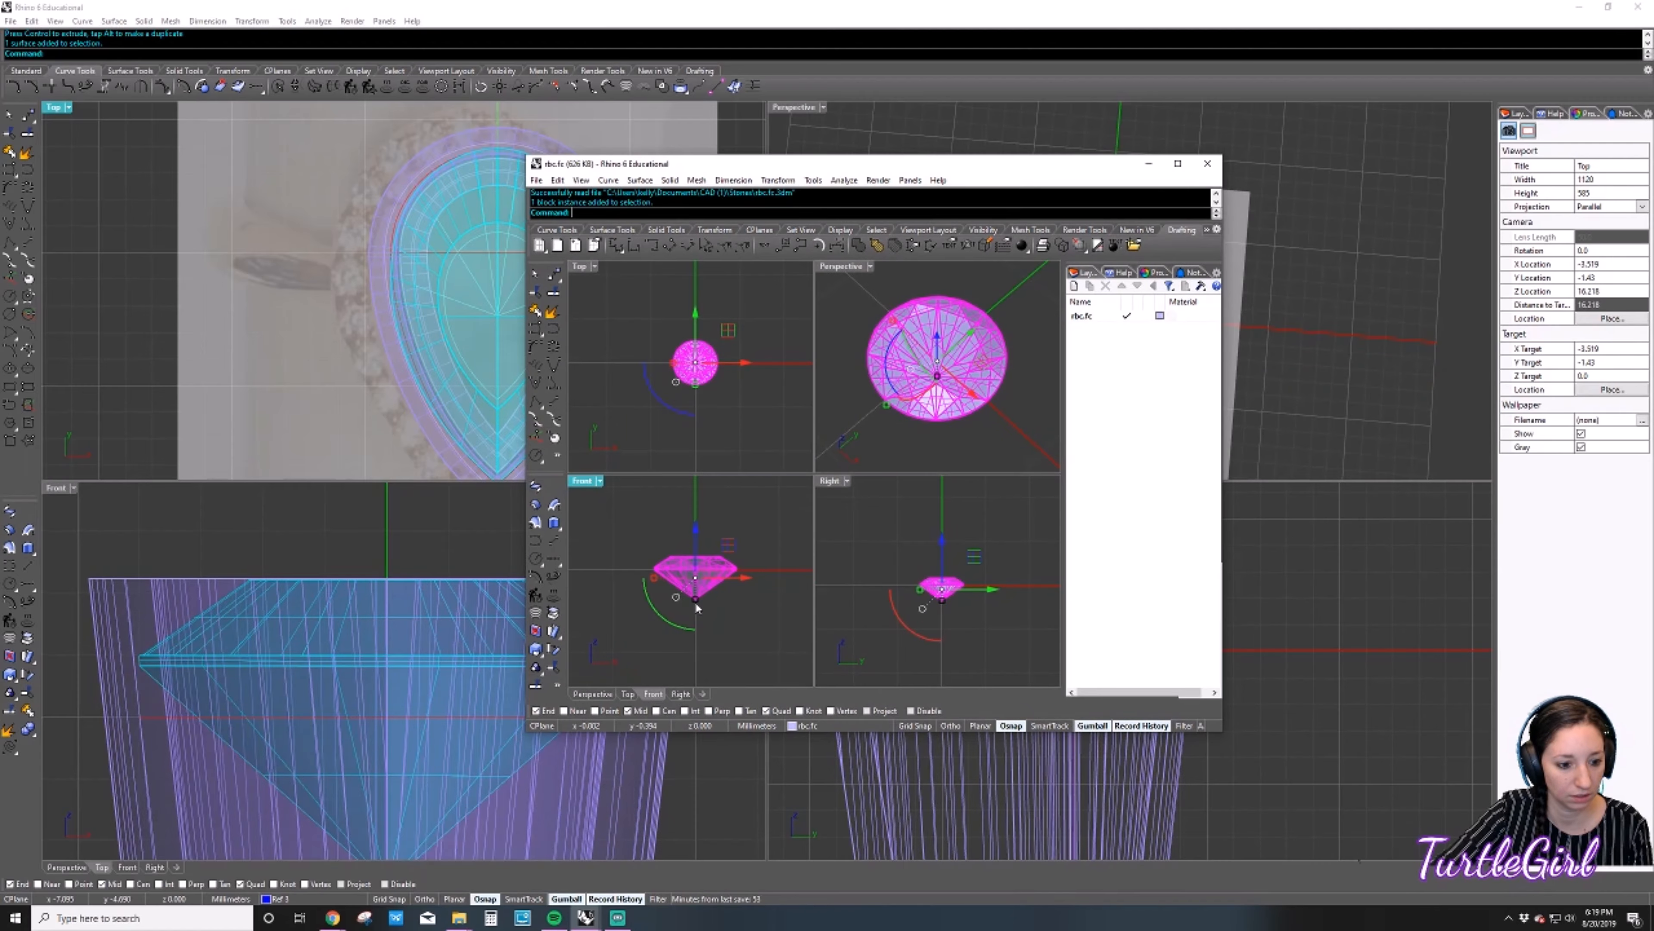
scroll(695, 603, up, 5)
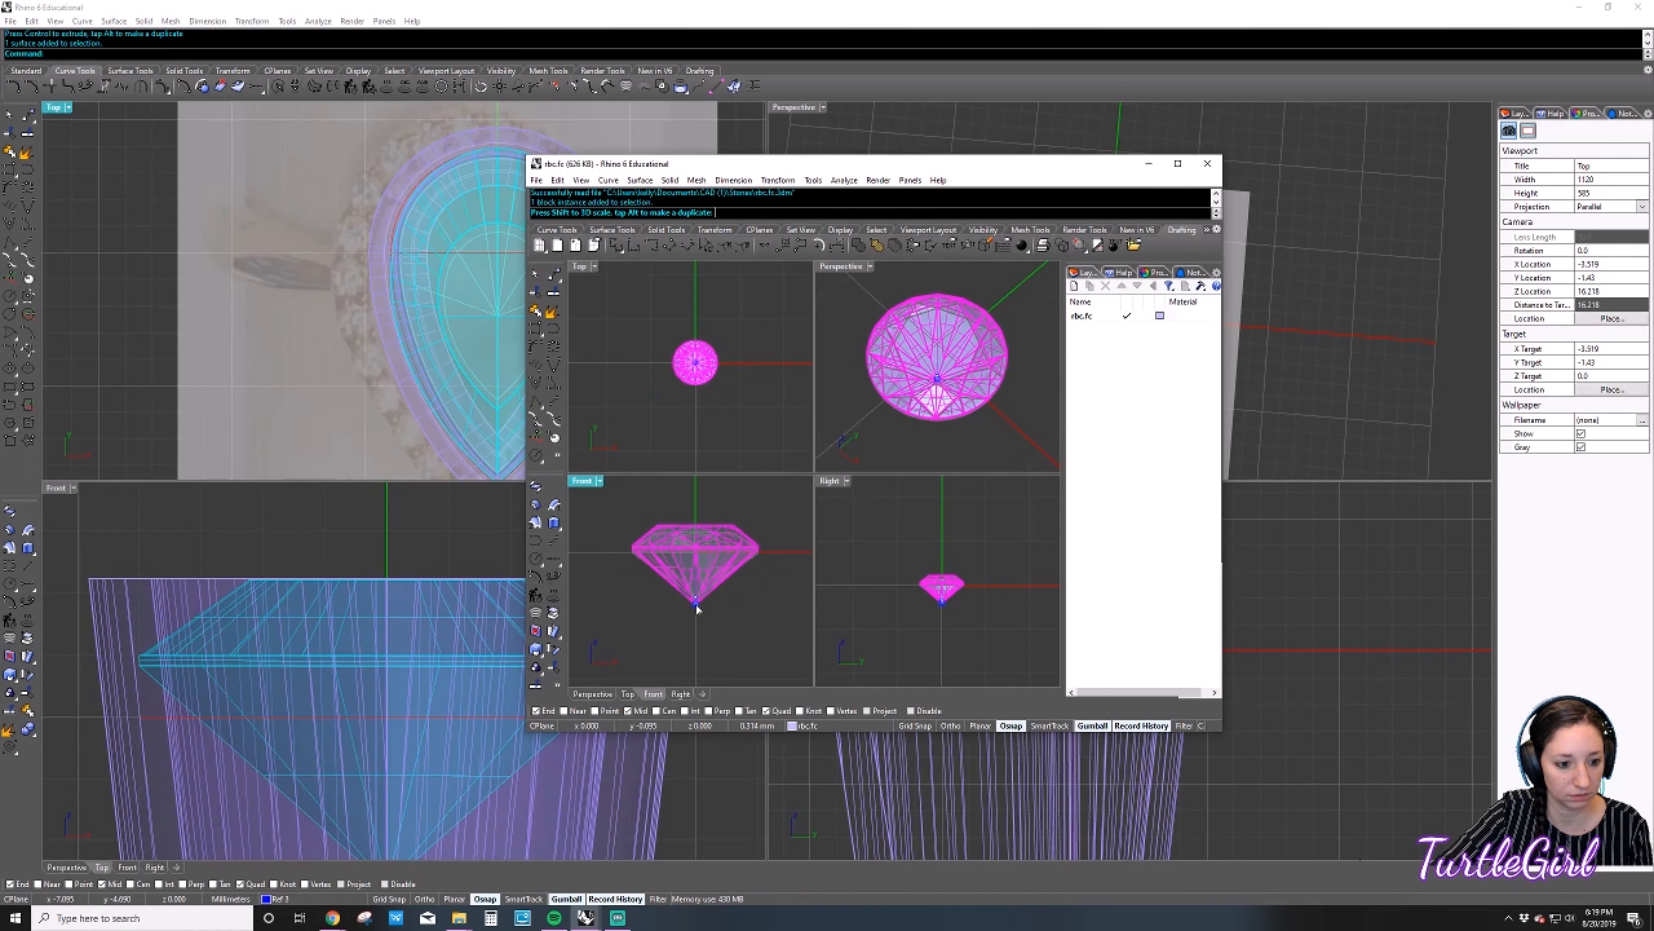
click(764, 587)
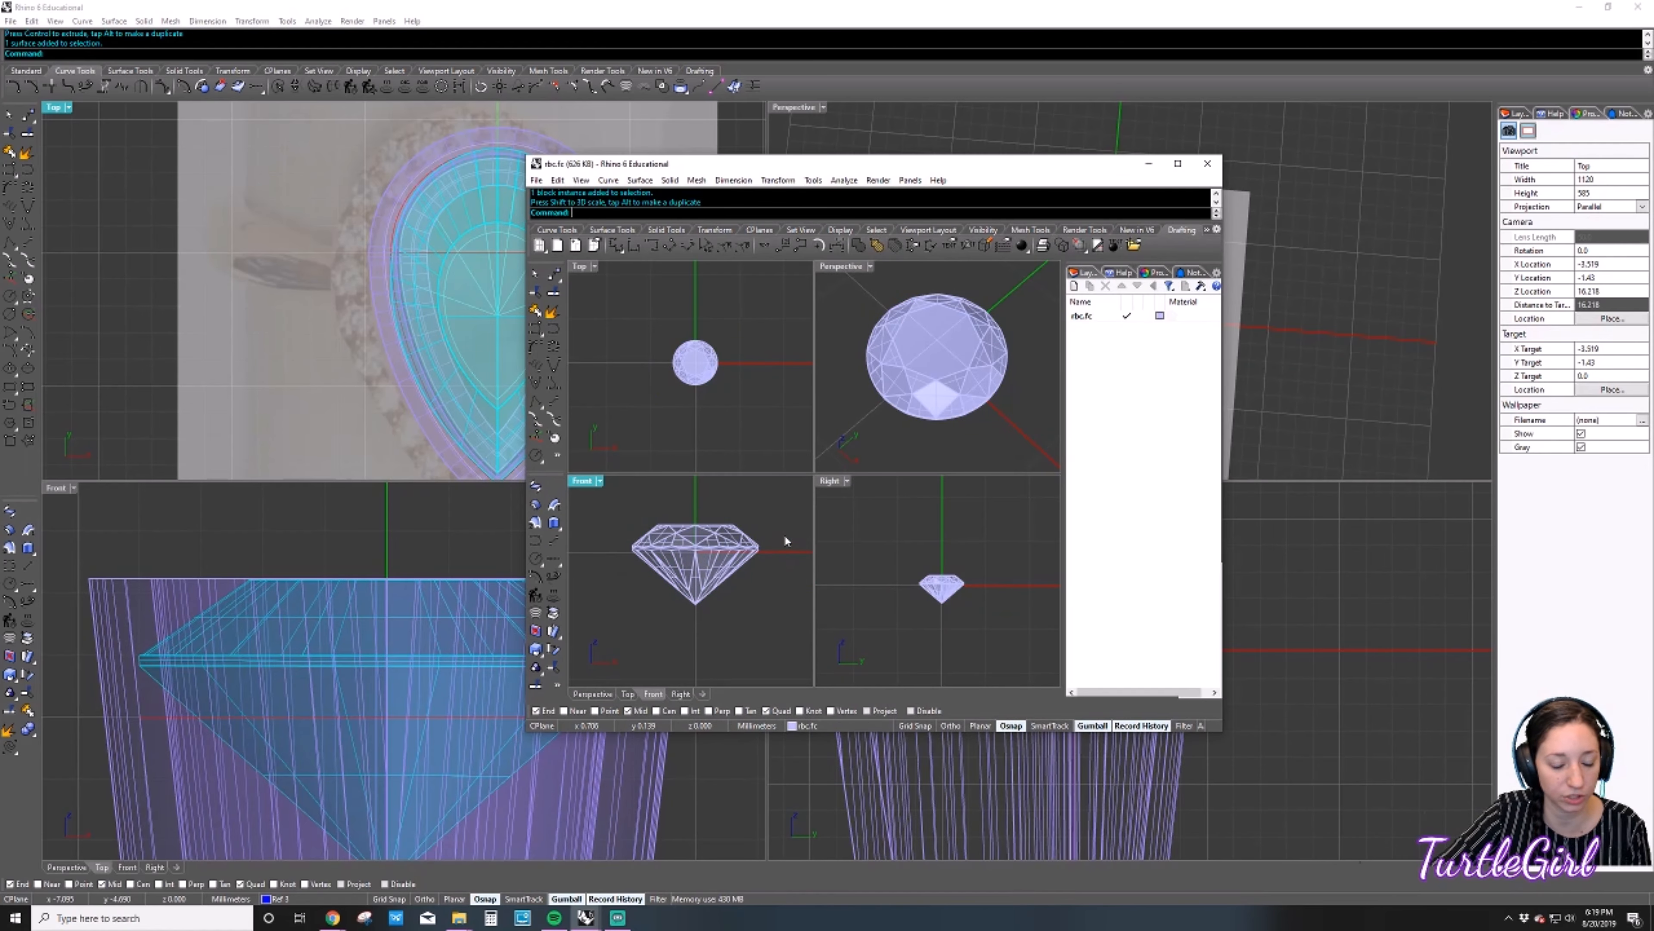
click(743, 546)
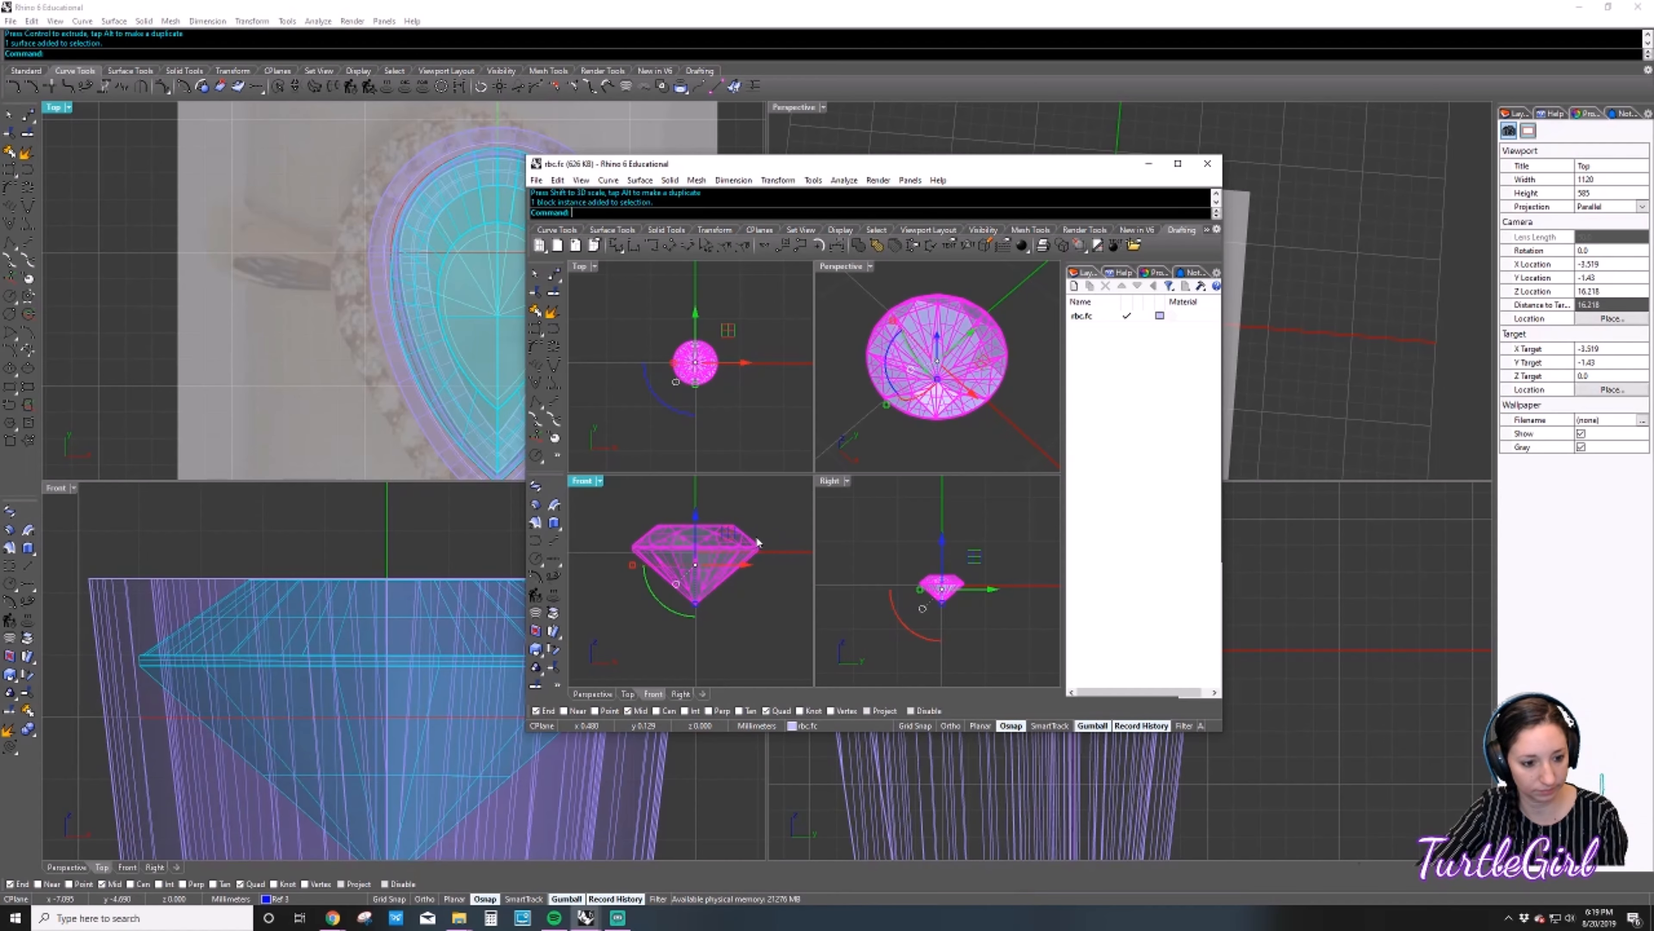
key(ctrl+z)
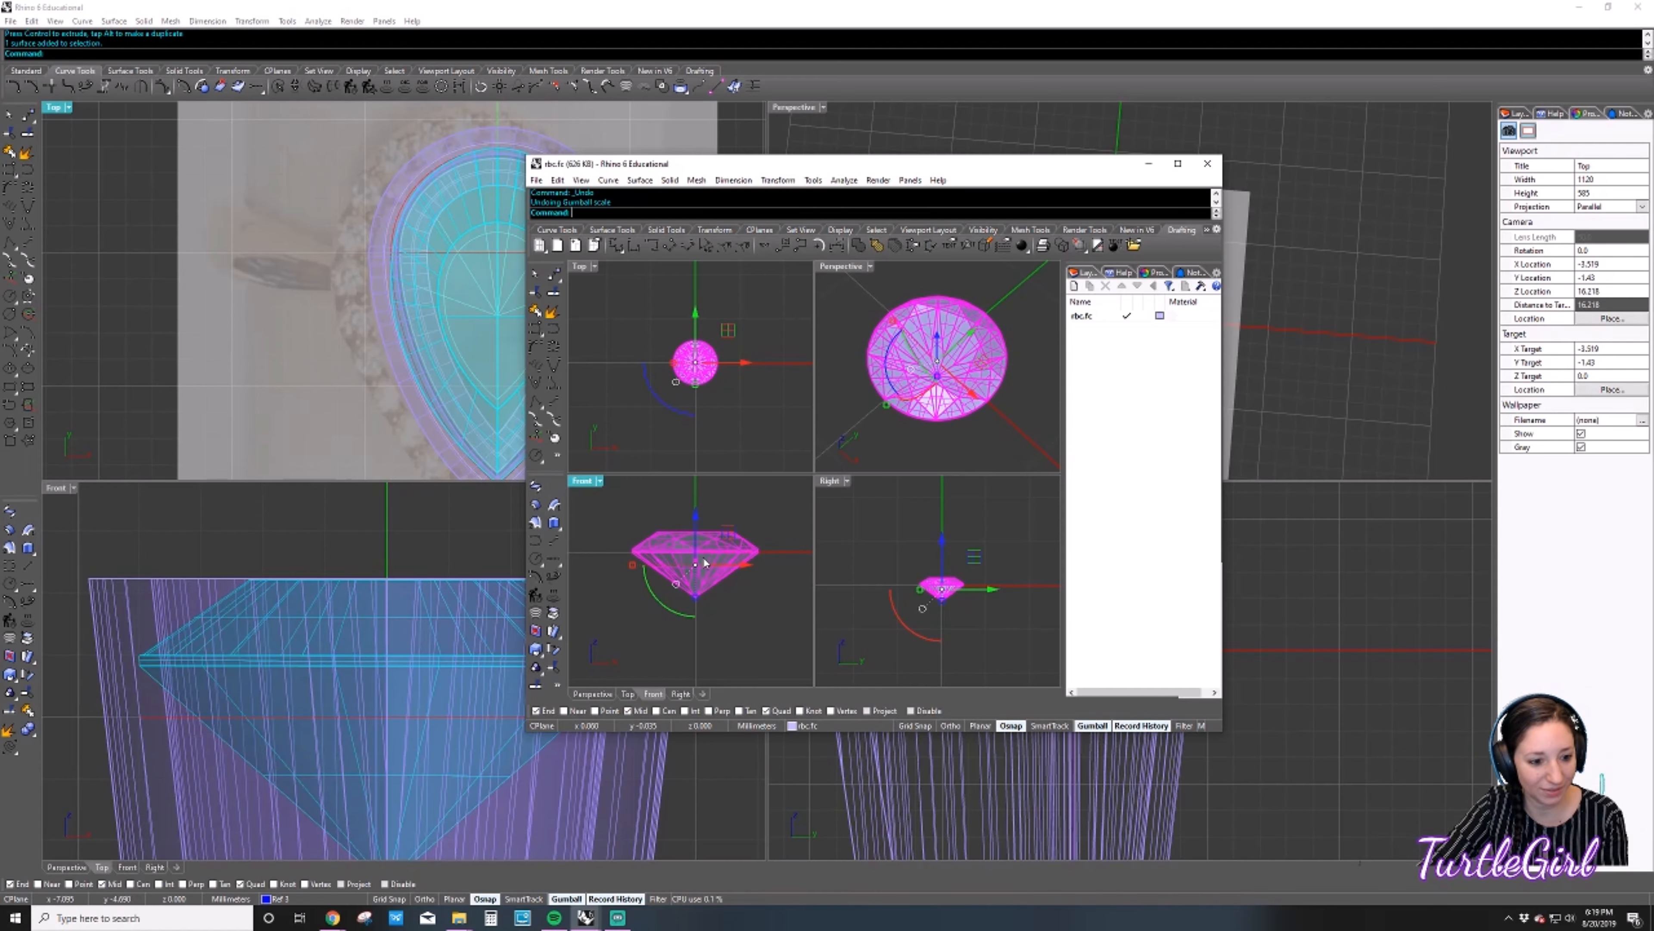
scroll(710, 567, up, 3)
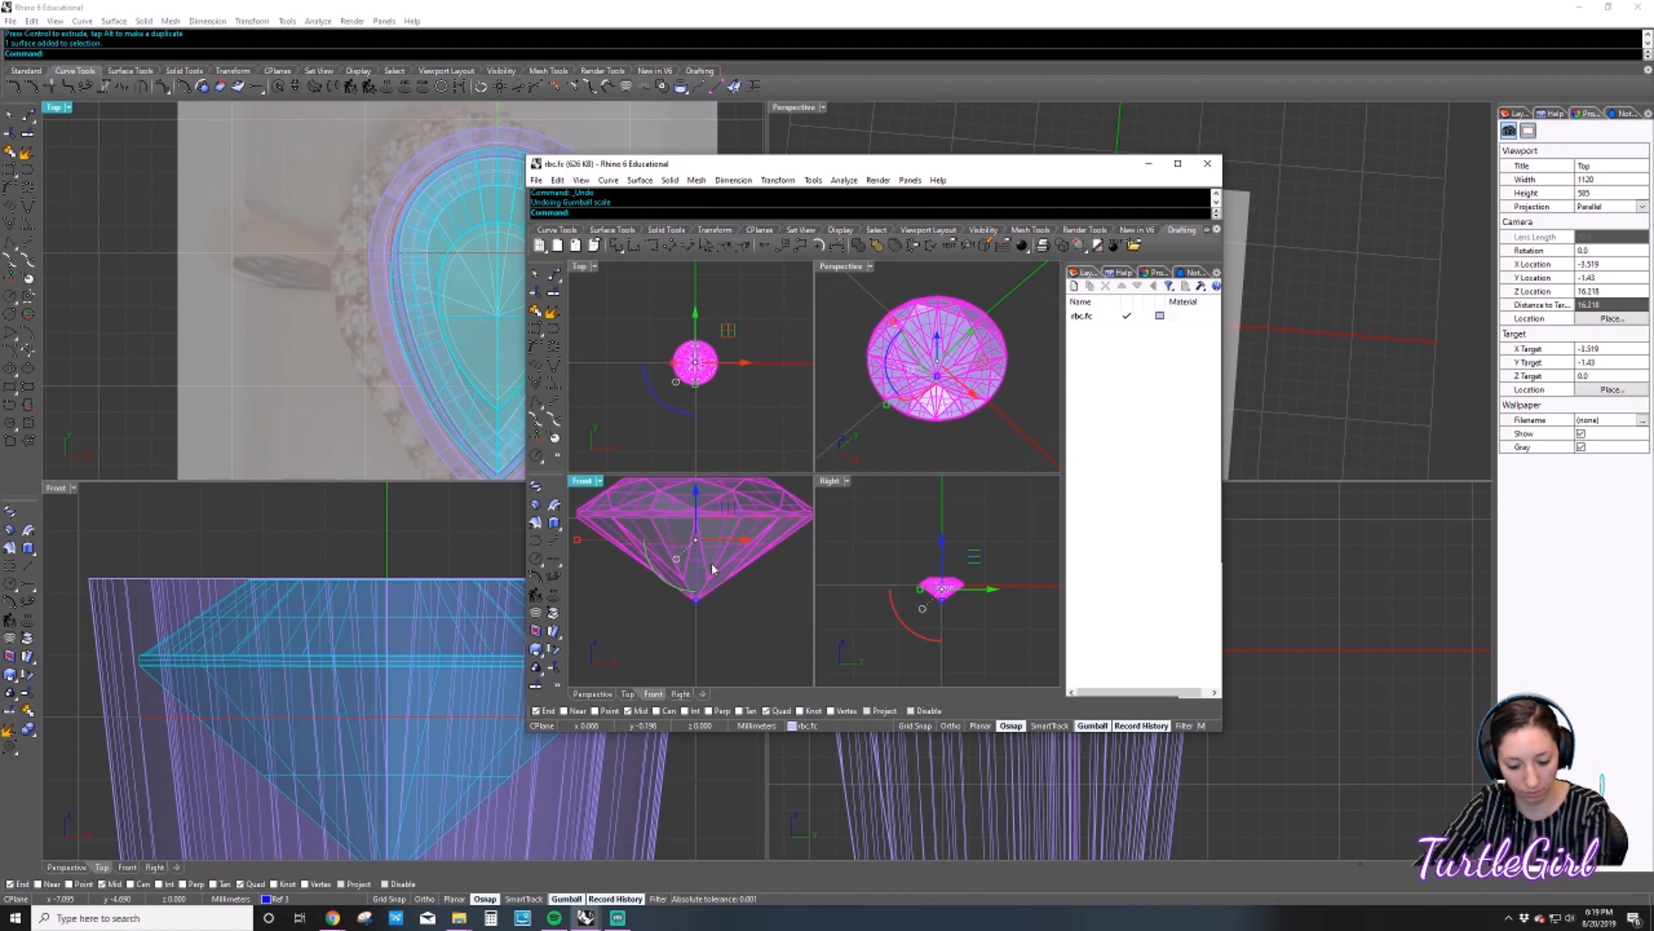
key(ctrl+y)
Copy the round brilliant stone into the setting model, move it onto the photographed halo in the Top view, and delete it.
click(751, 564)
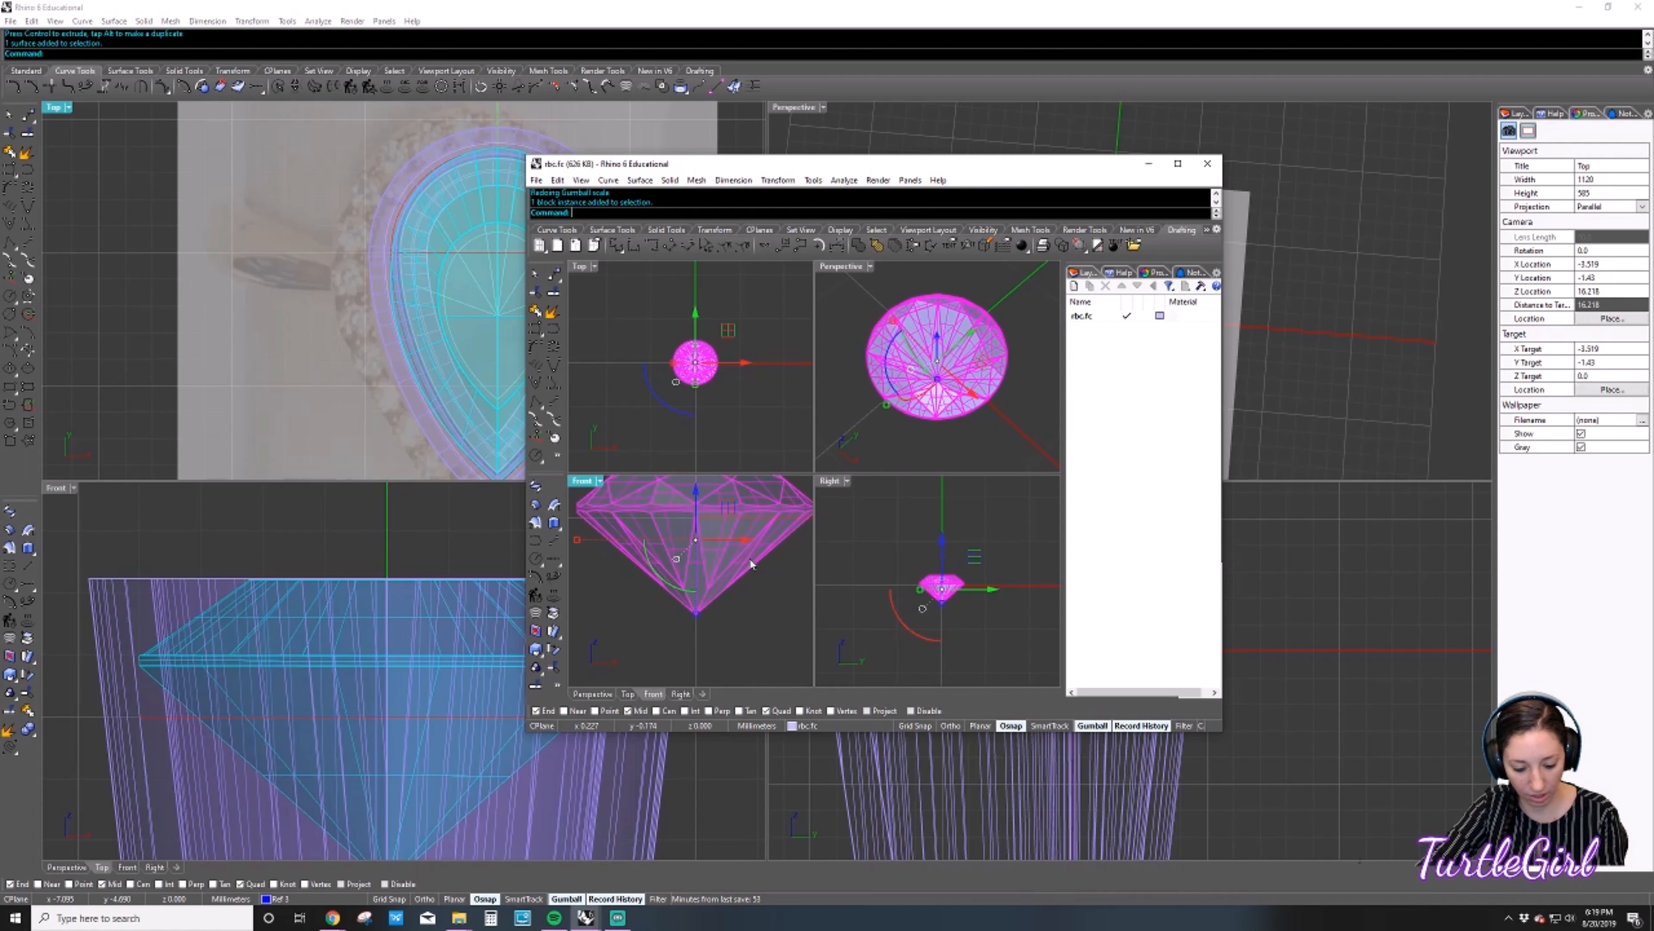
key(ctrl+c)
click(402, 532)
key(ctrl+v)
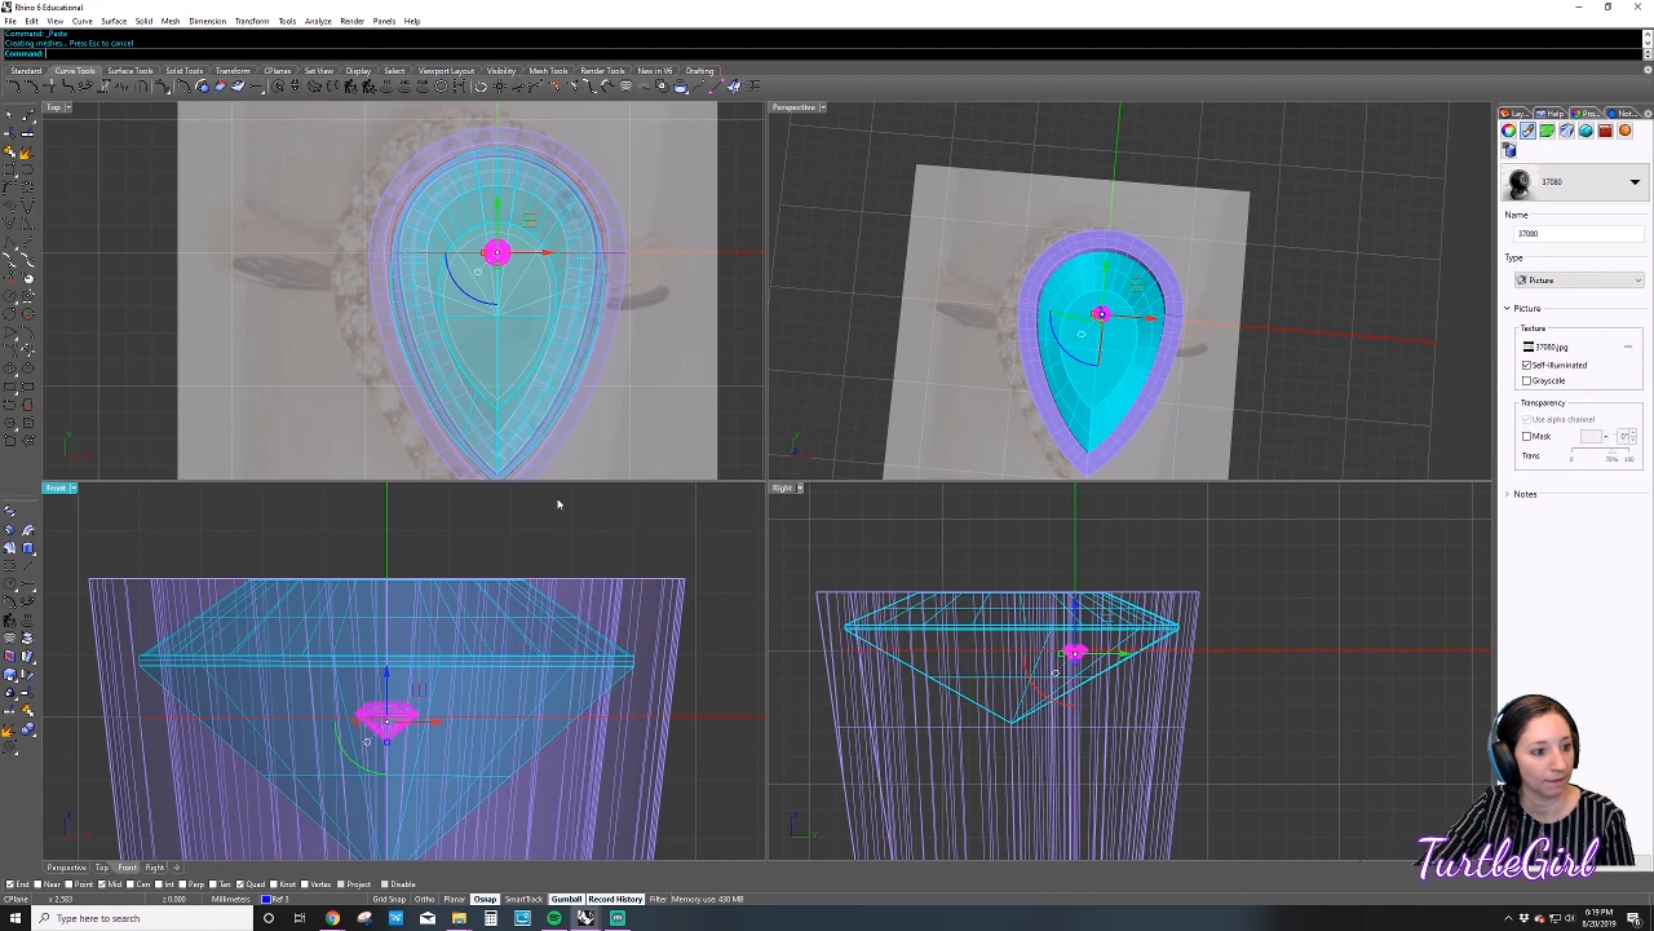
drag(396, 232, 382, 254)
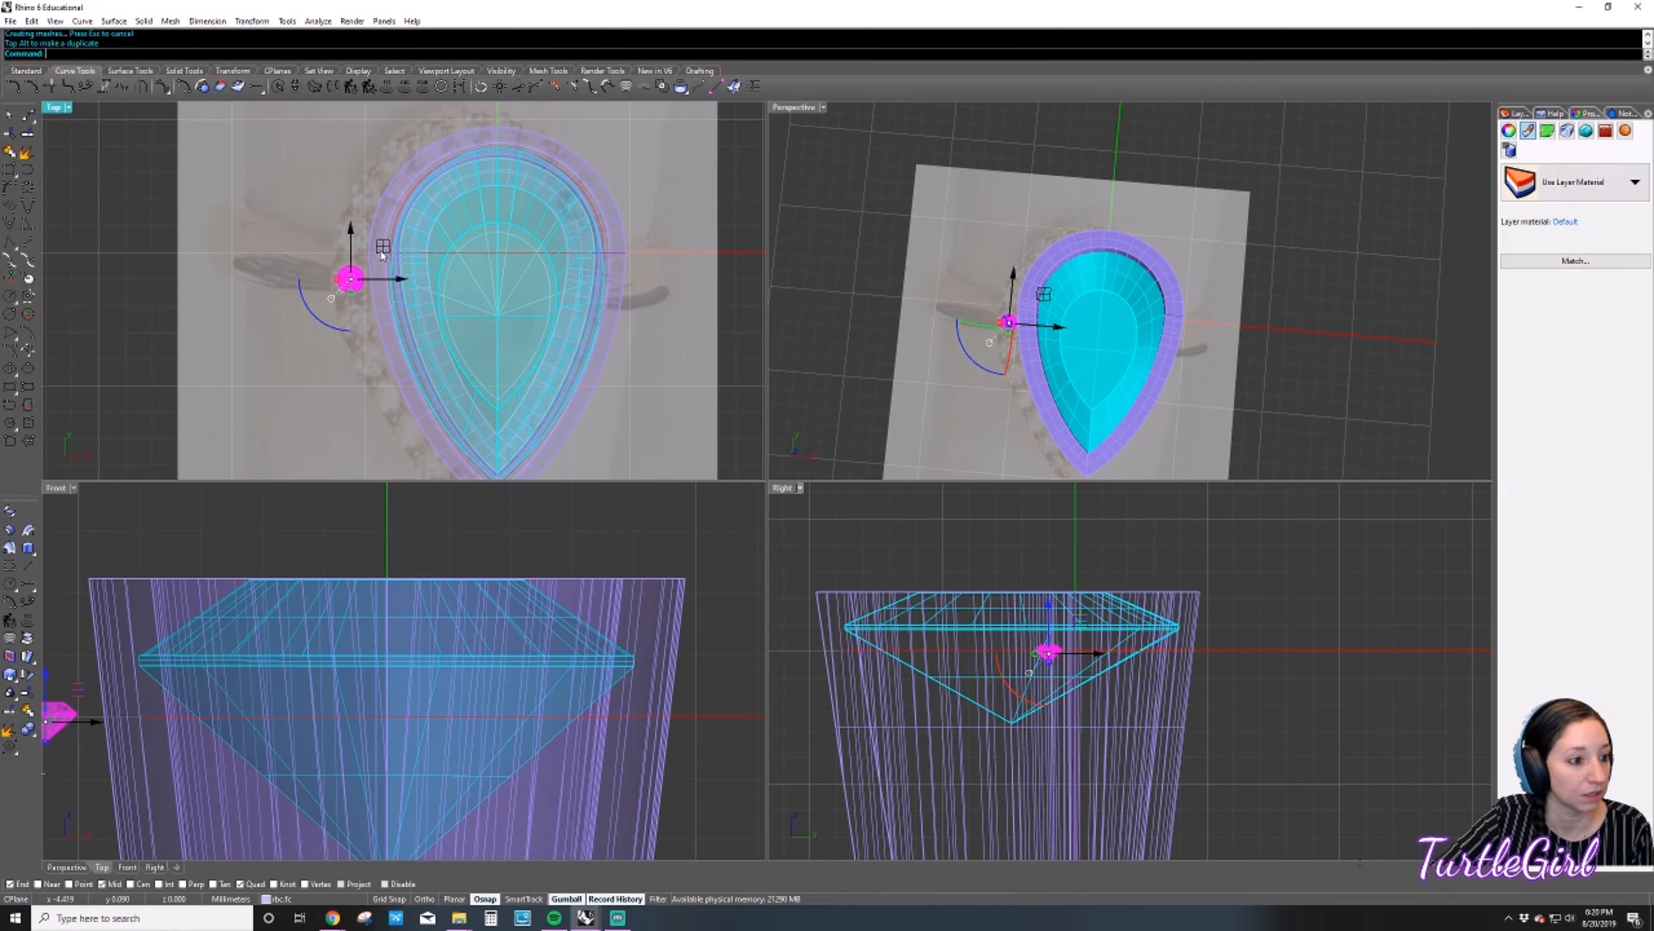
key(Delete)
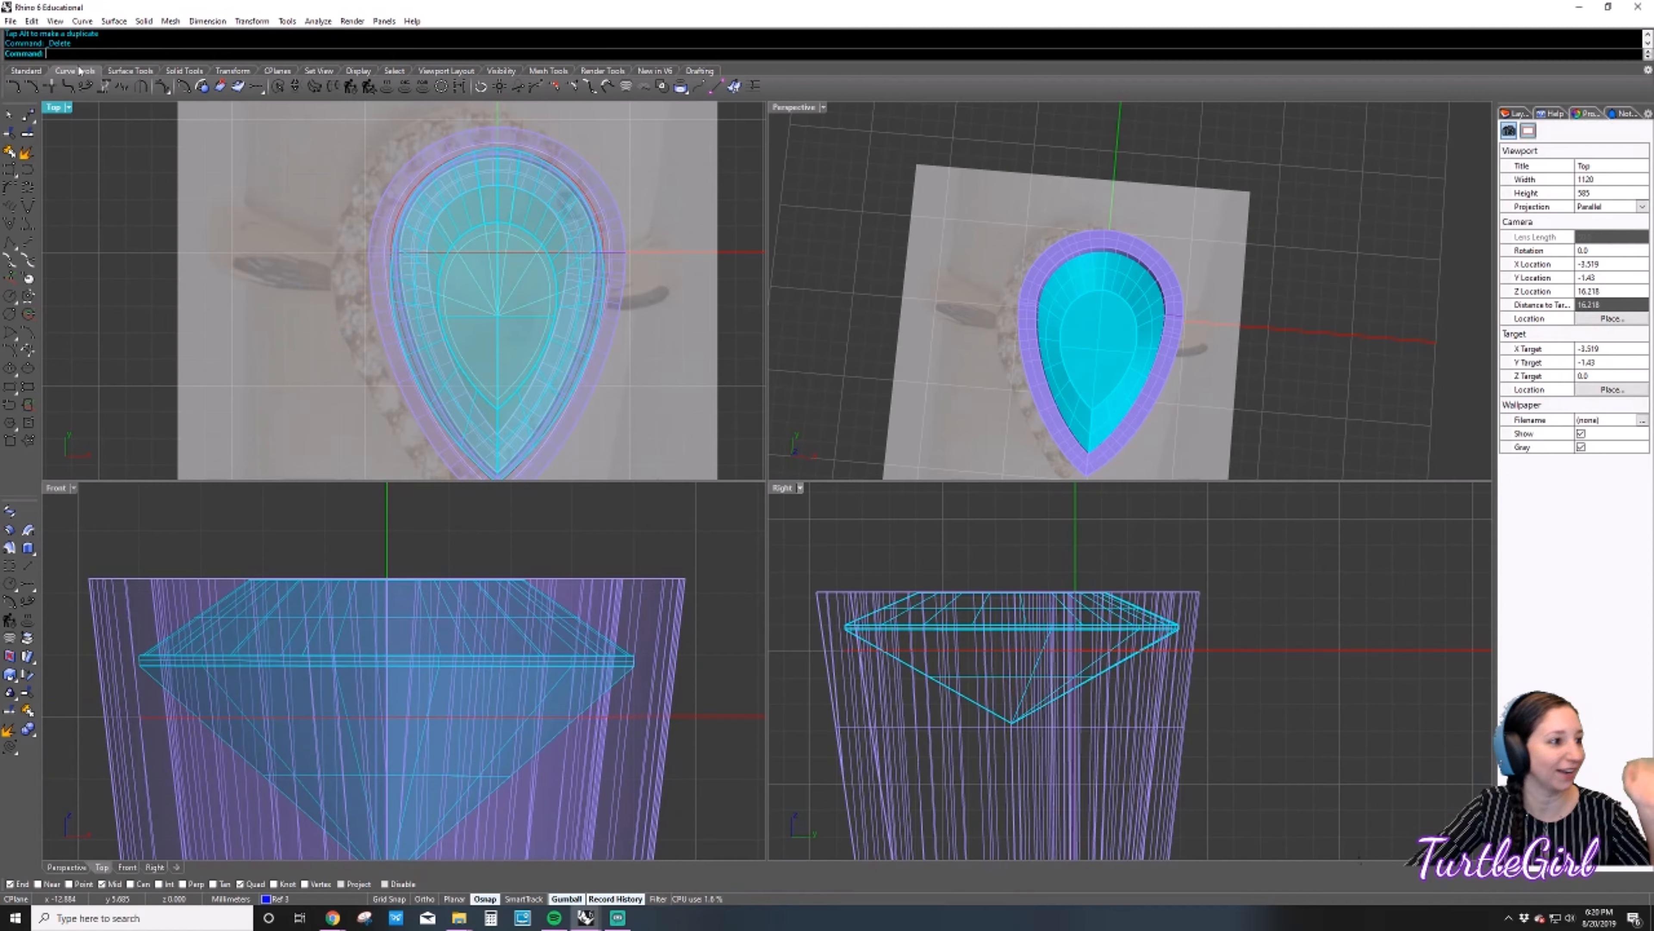
Insert the Round Gem 1mm block at a uniform scale of 1.3 onto the photographed halo beside the setting in the Top view.
click(32, 21)
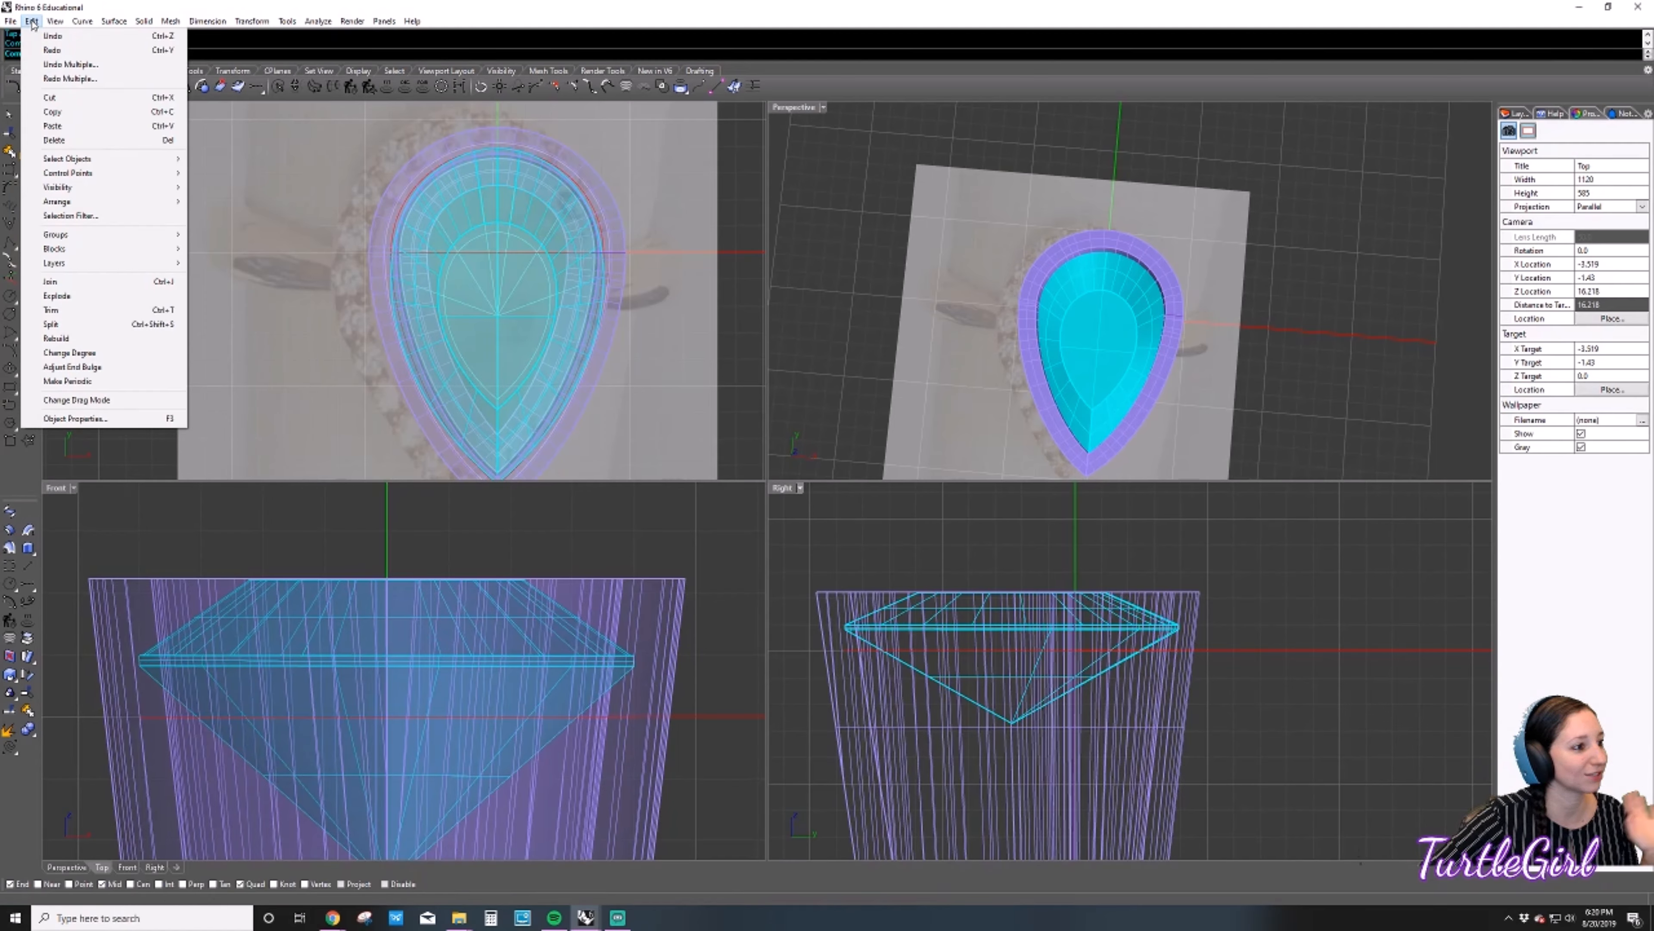
mouse_move(157, 248)
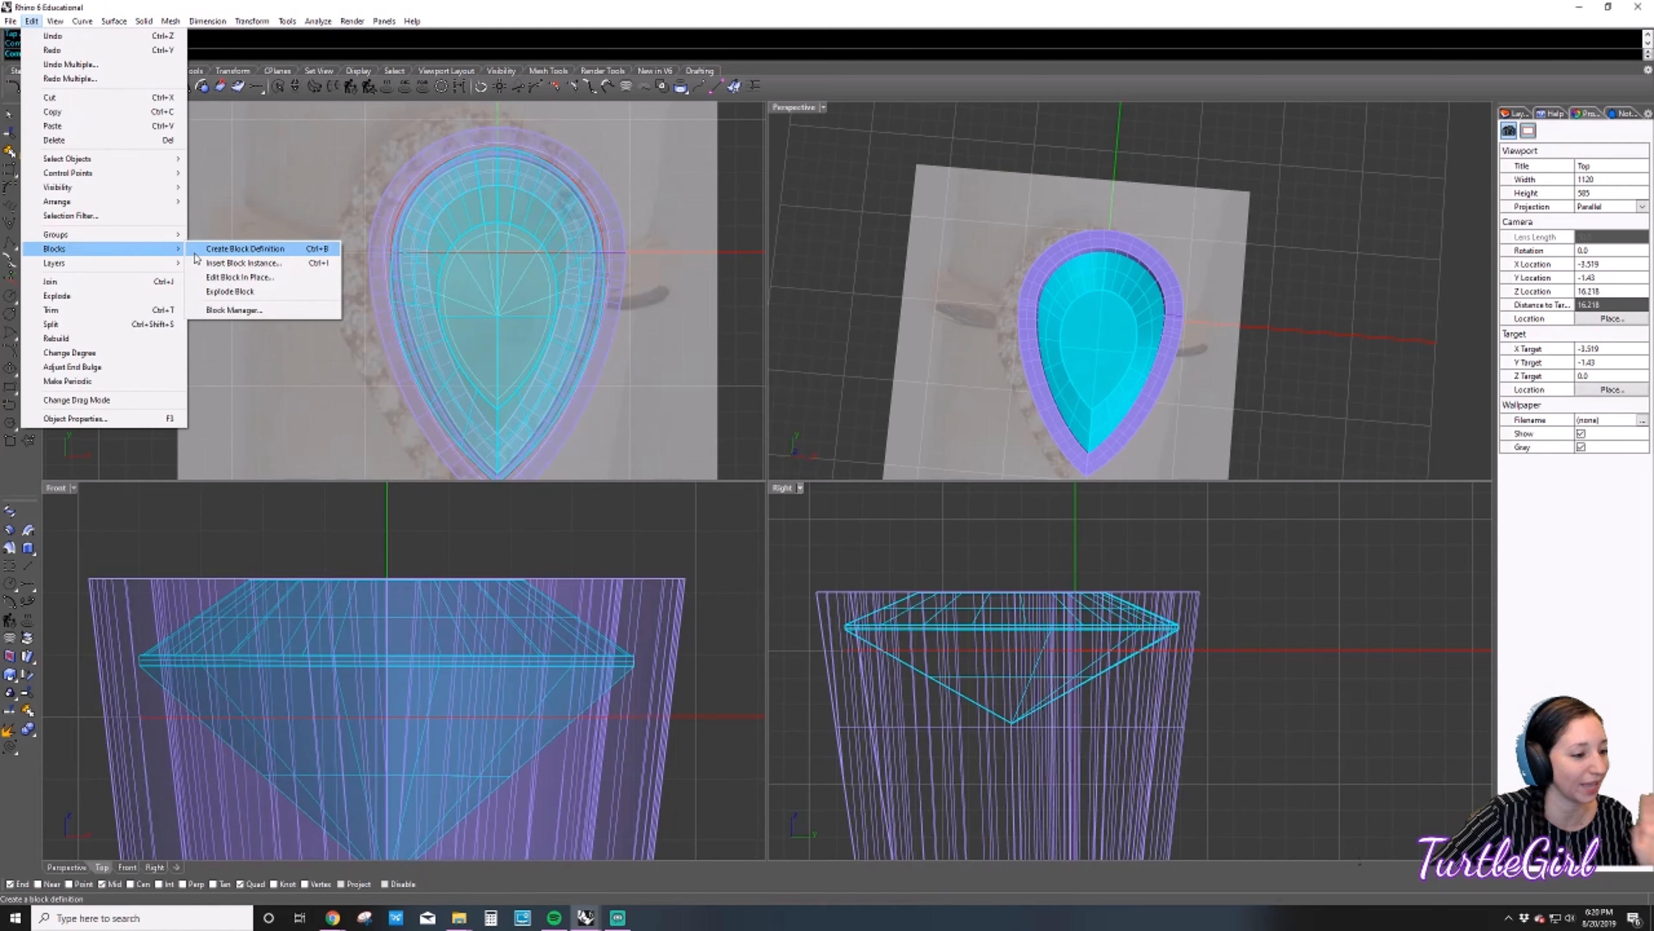
click(289, 263)
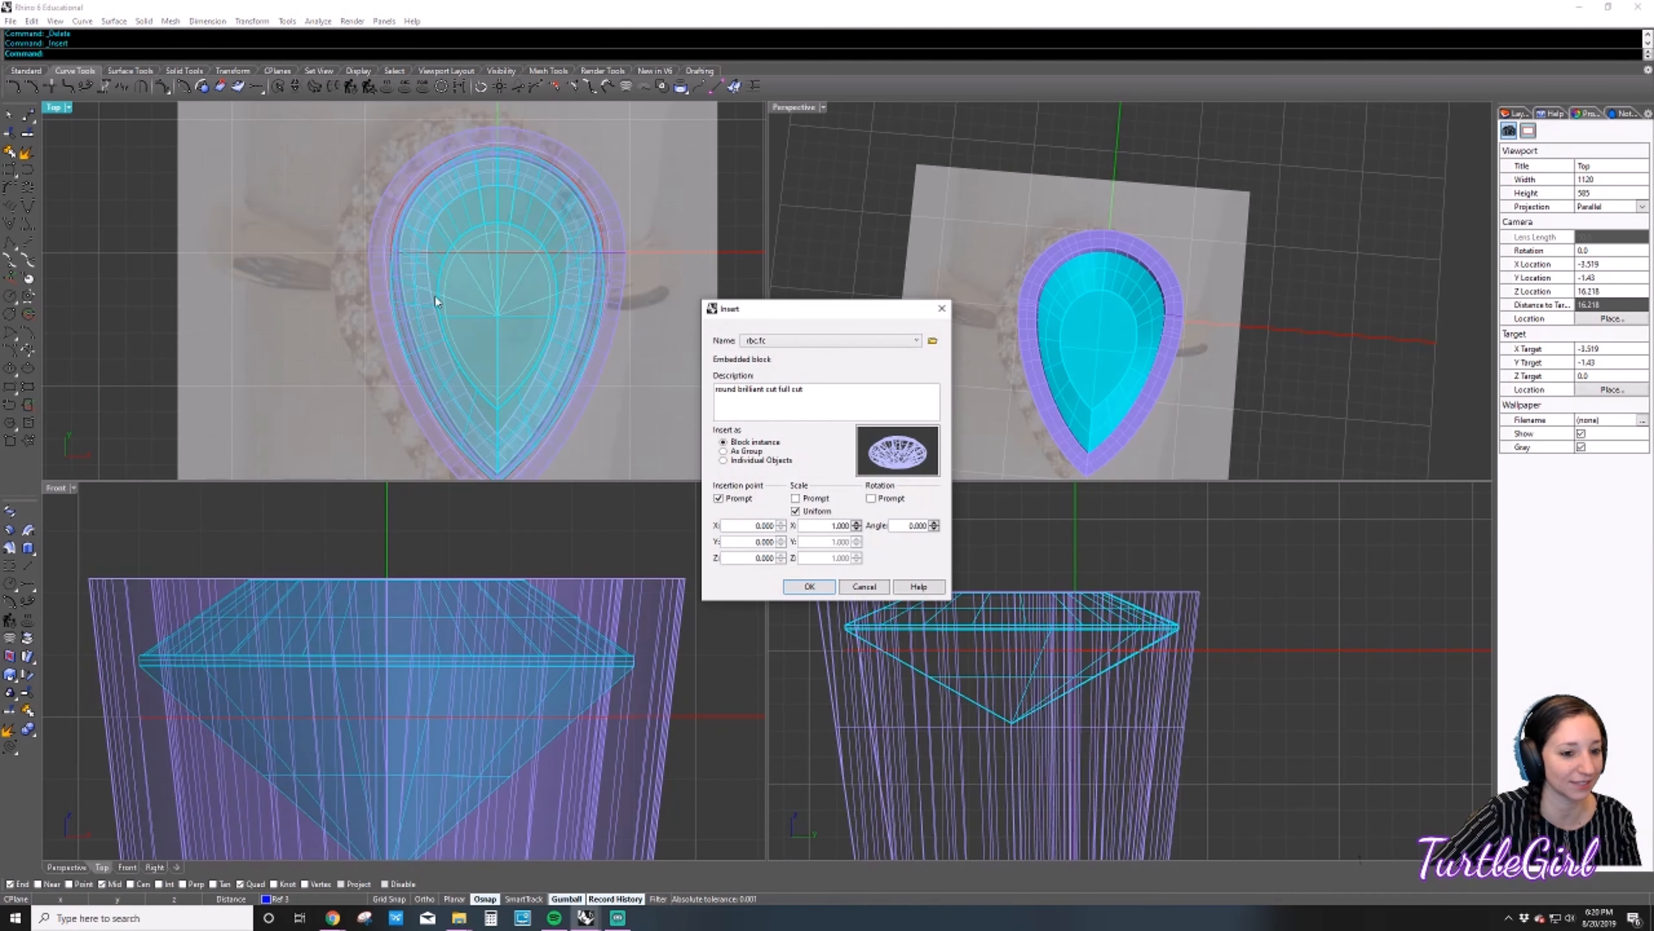
text(rbc)
click(777, 367)
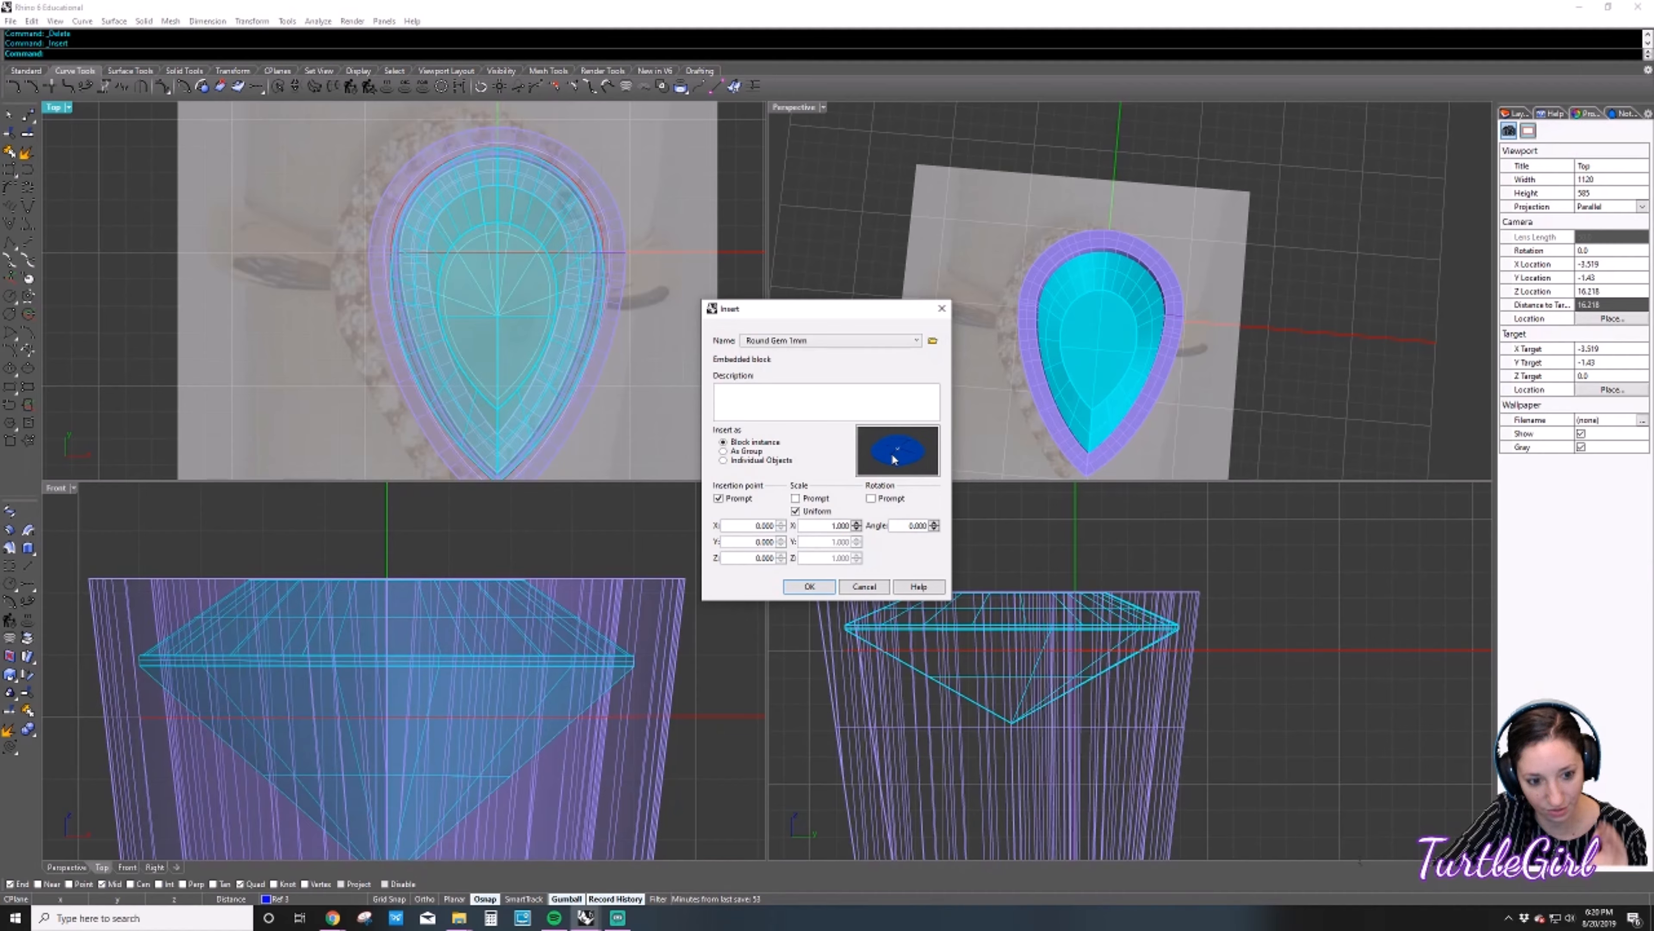
click(824, 524)
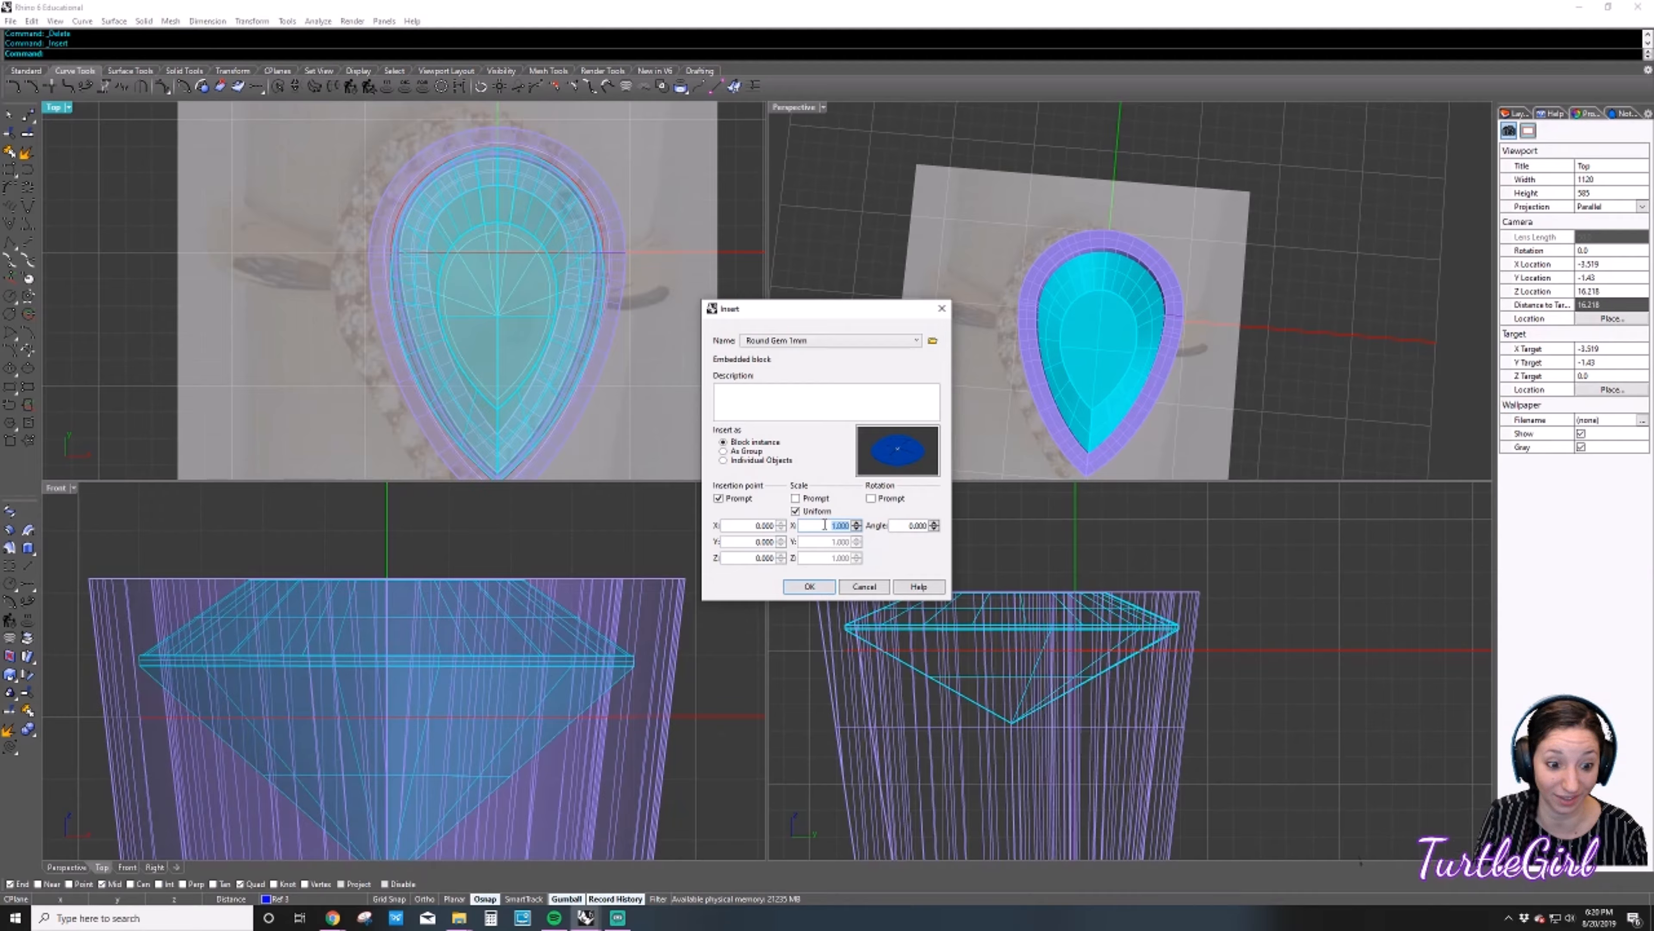
text(1.3)
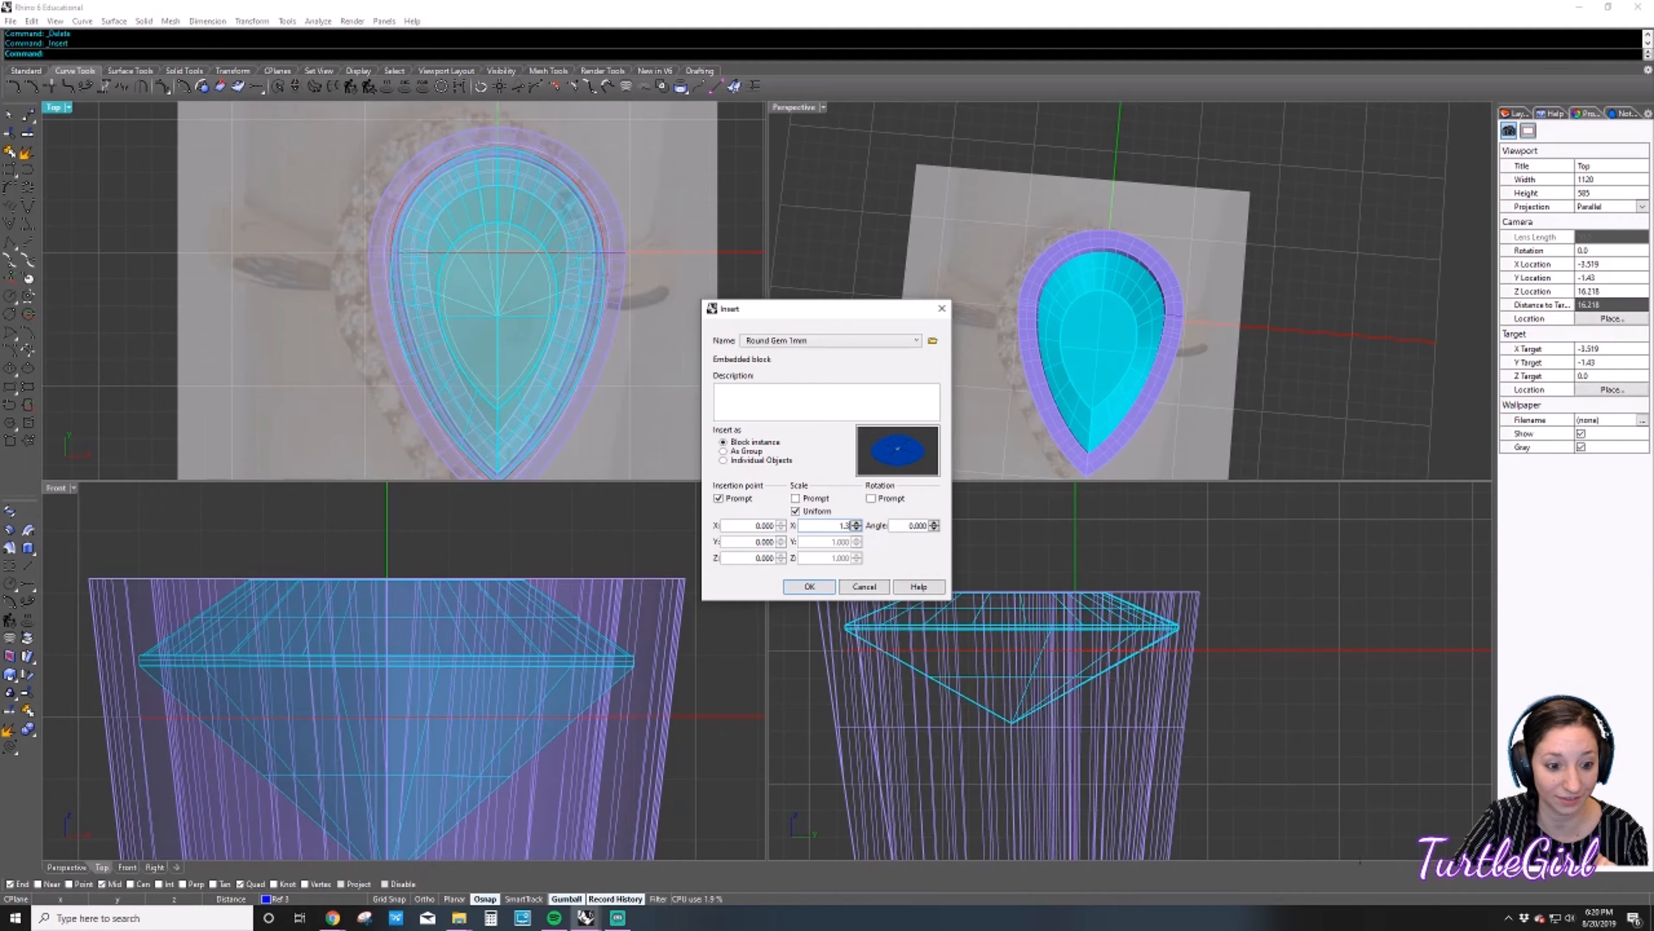
key(Return)
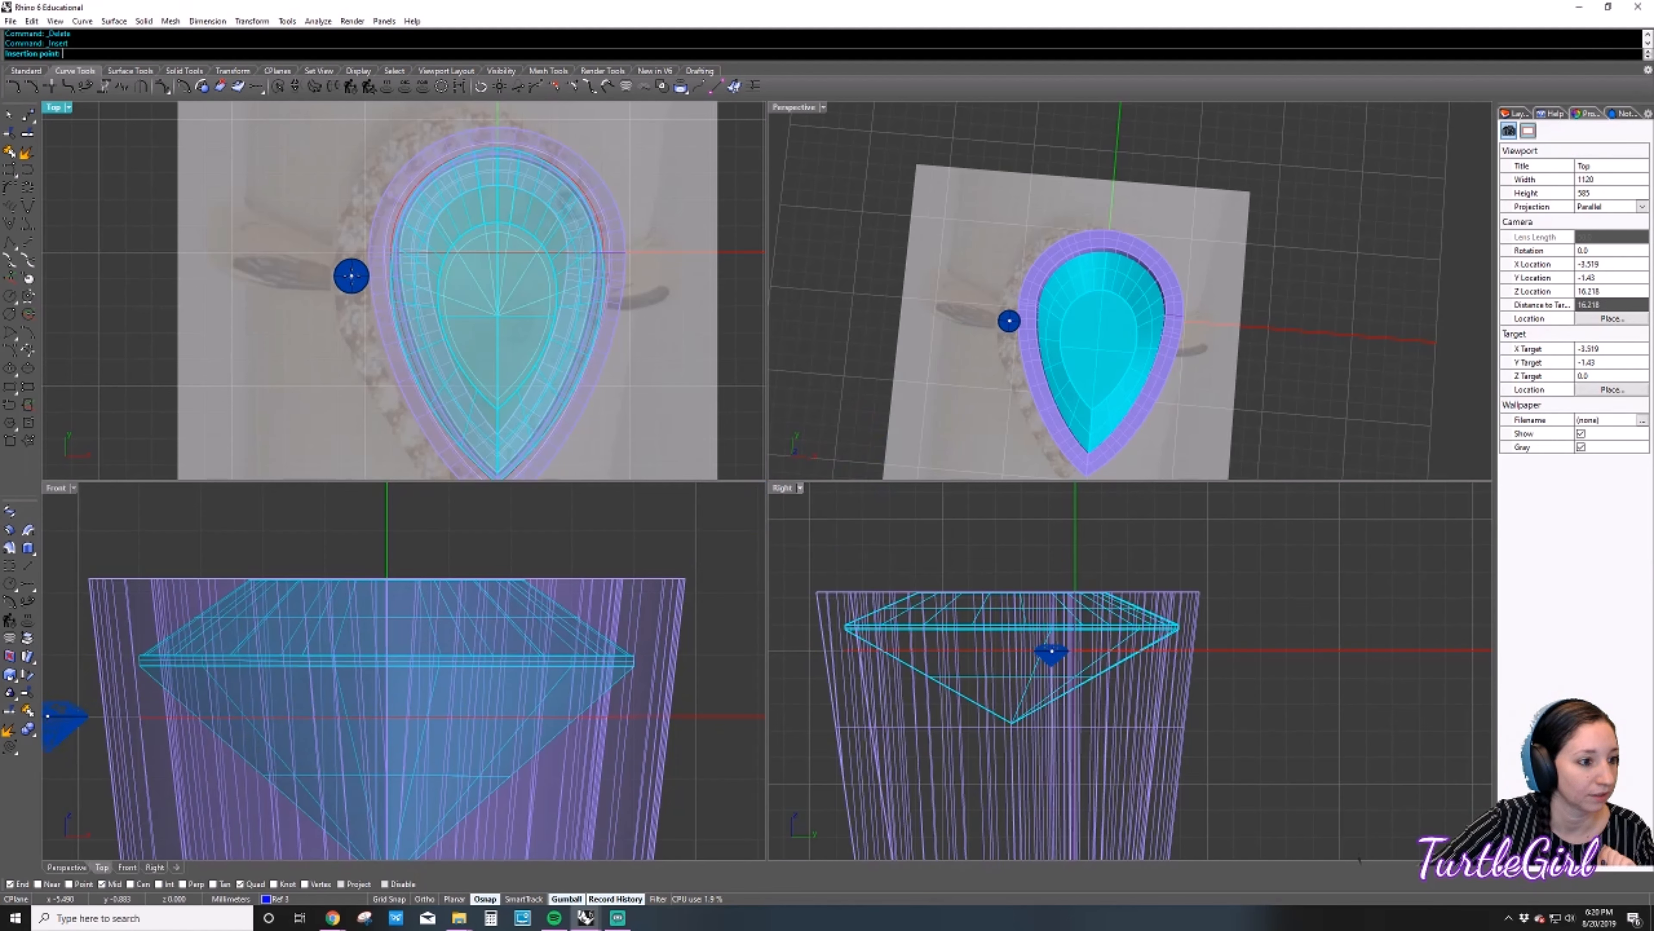
click(350, 278)
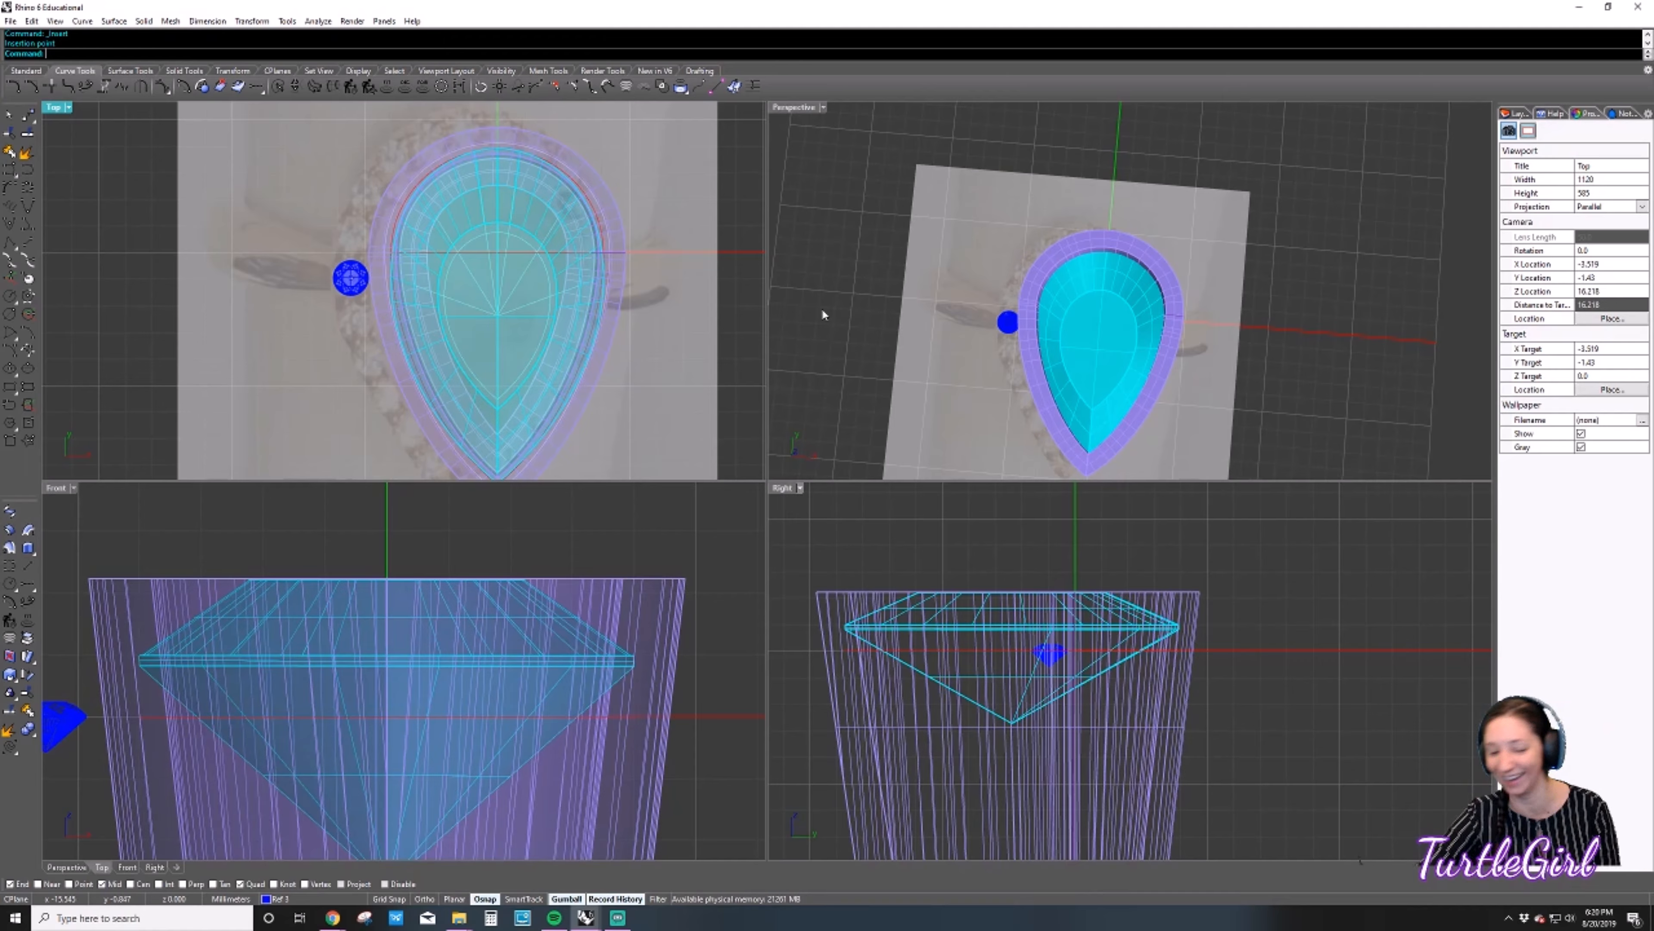
scroll(362, 284, up, 3)
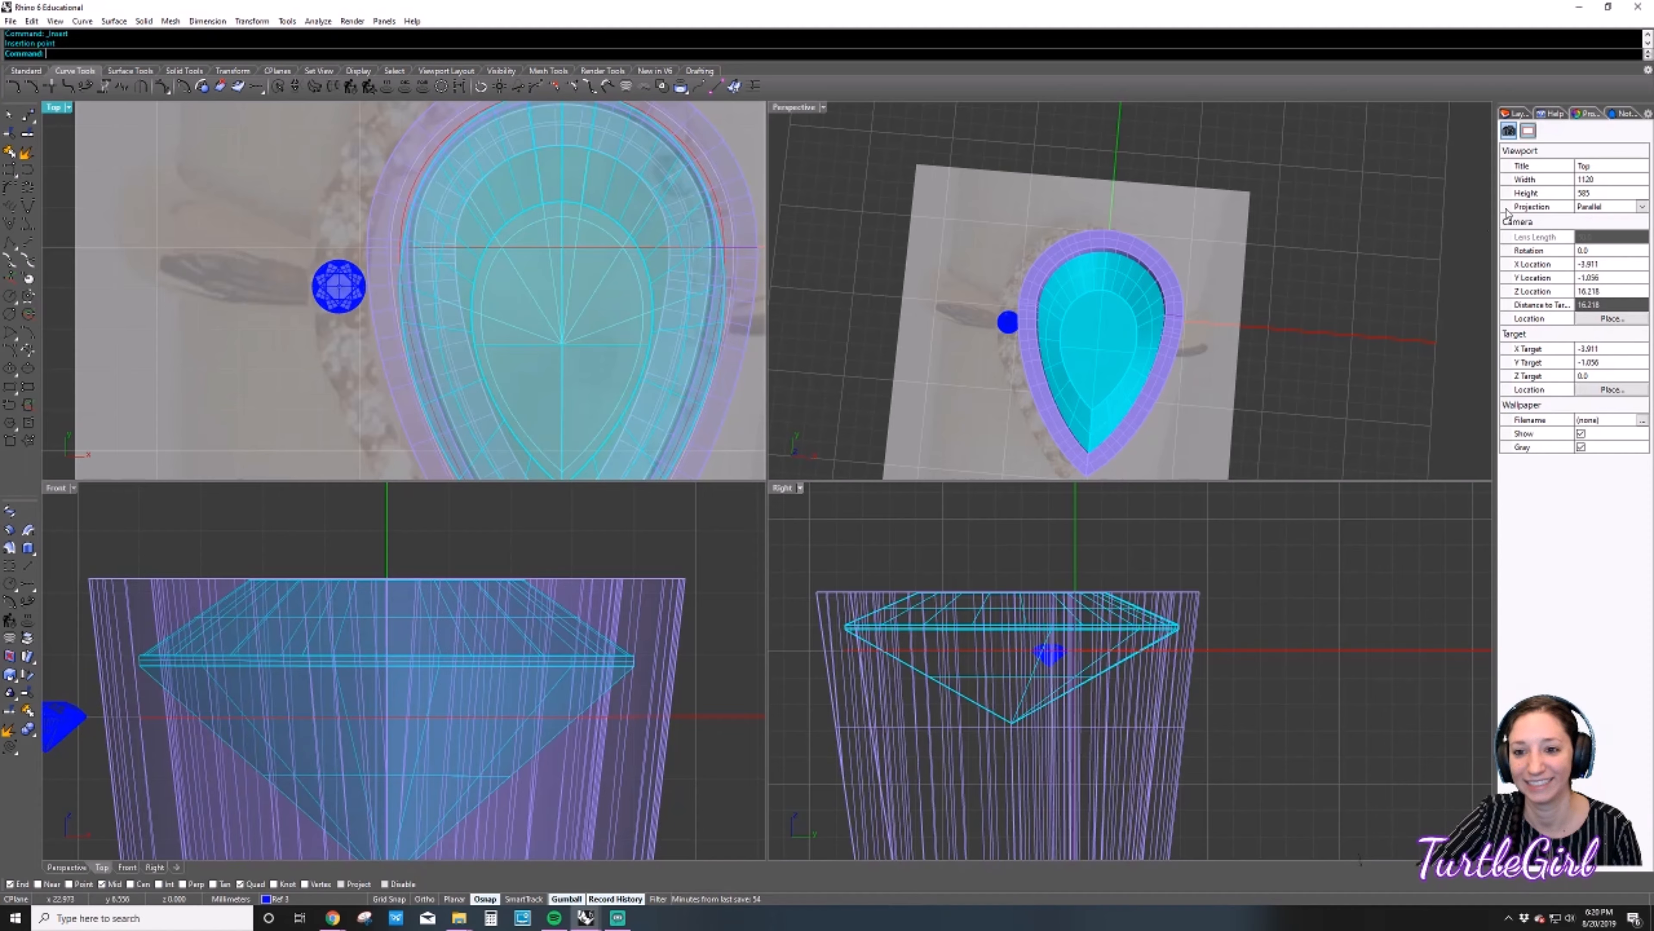
Make Gem the current layer, turn off the Picture layer, and toggle the visibility of the Ref 3 layer.
click(872, 225)
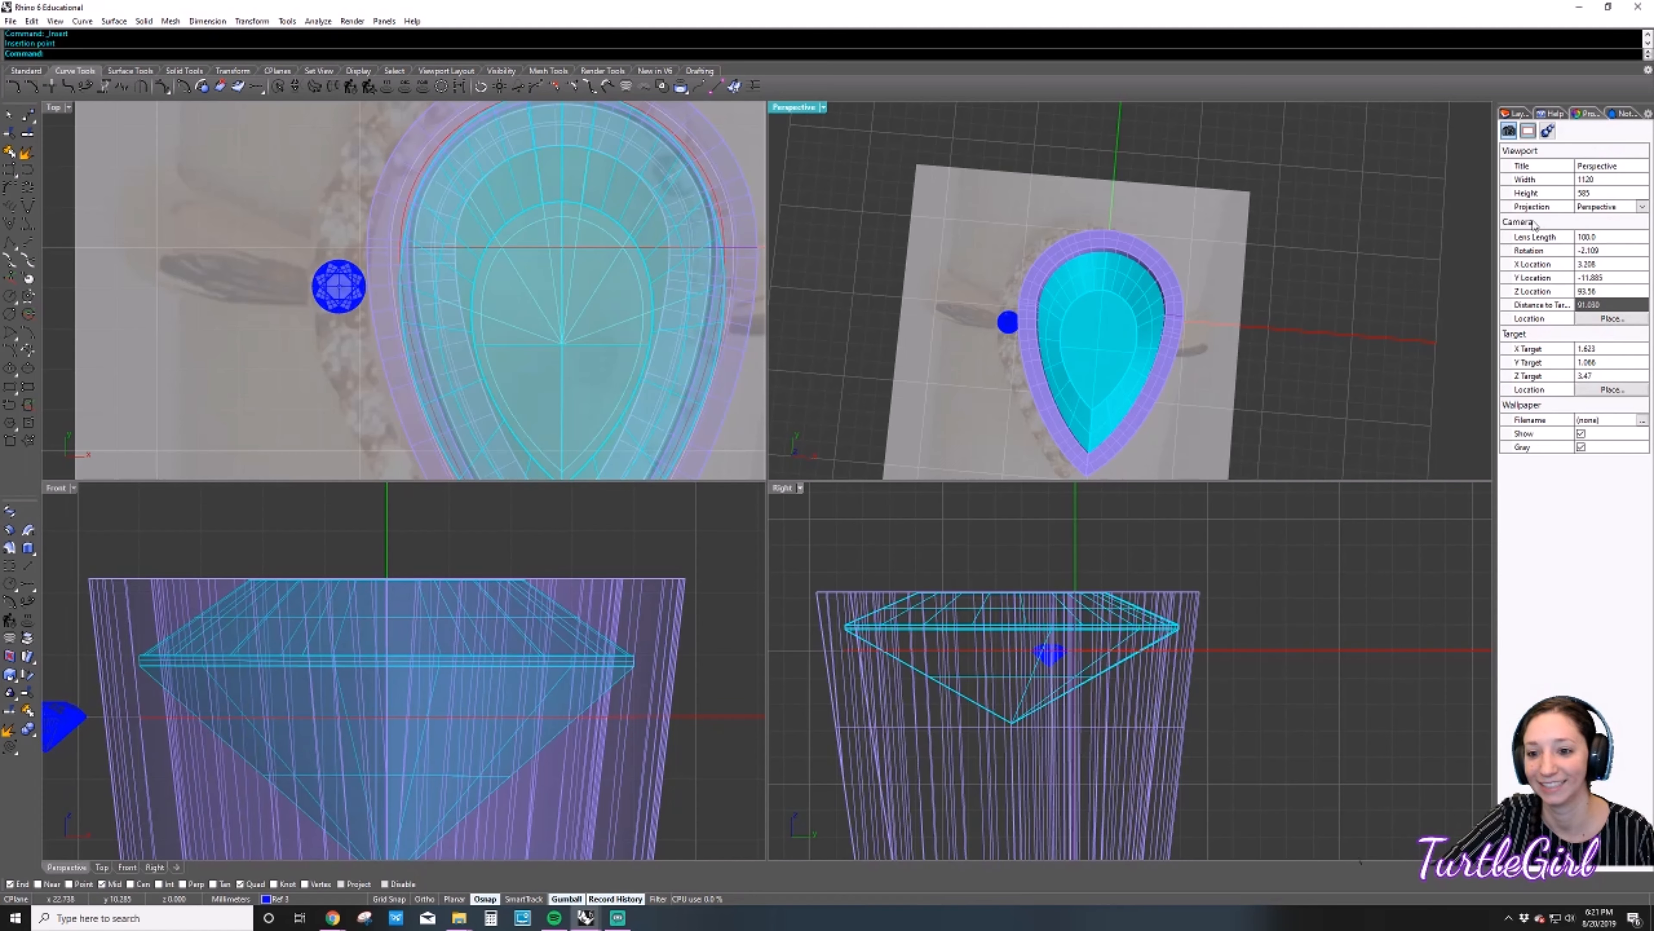
click(1514, 113)
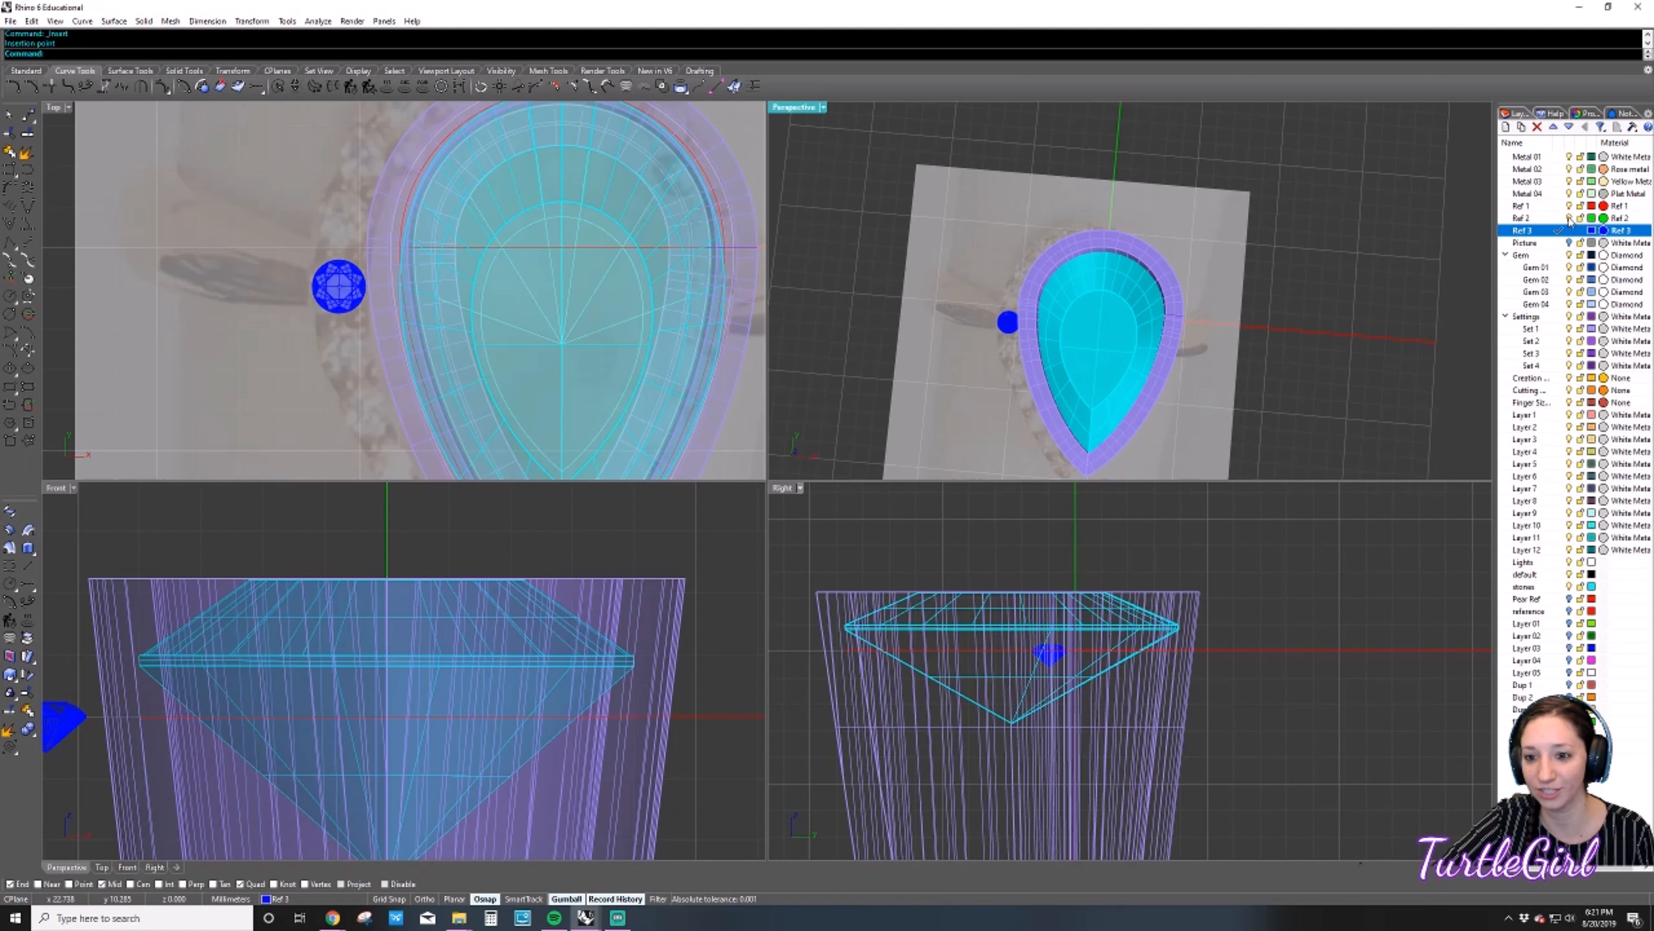
click(1562, 243)
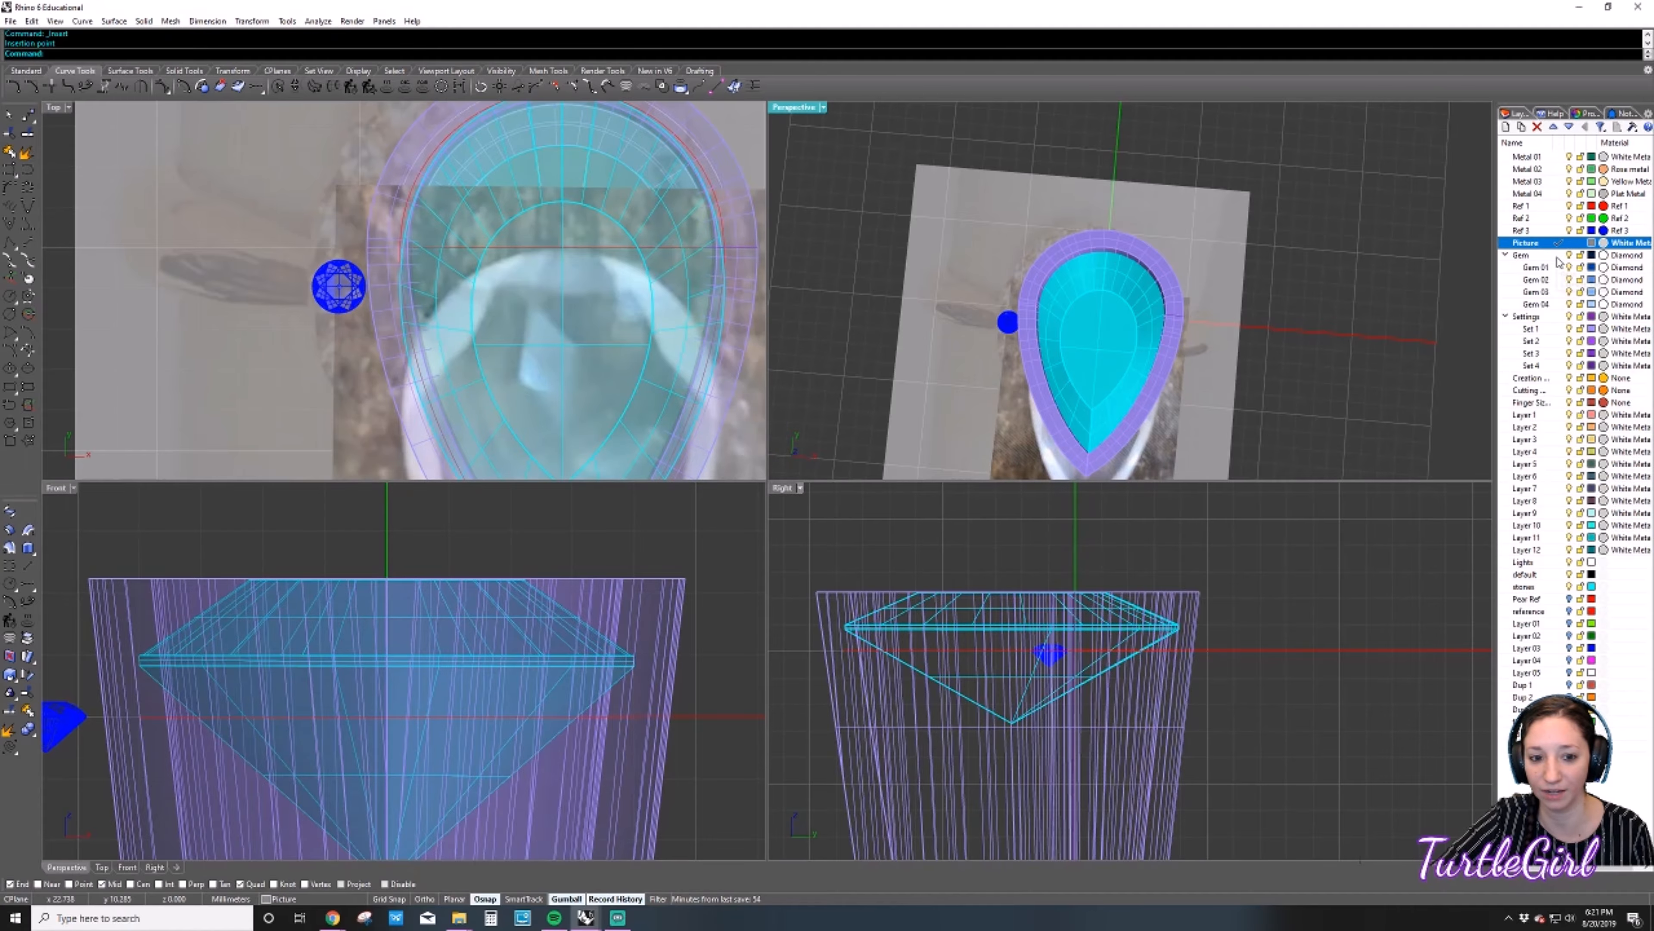
click(1559, 255)
click(1570, 243)
click(1570, 230)
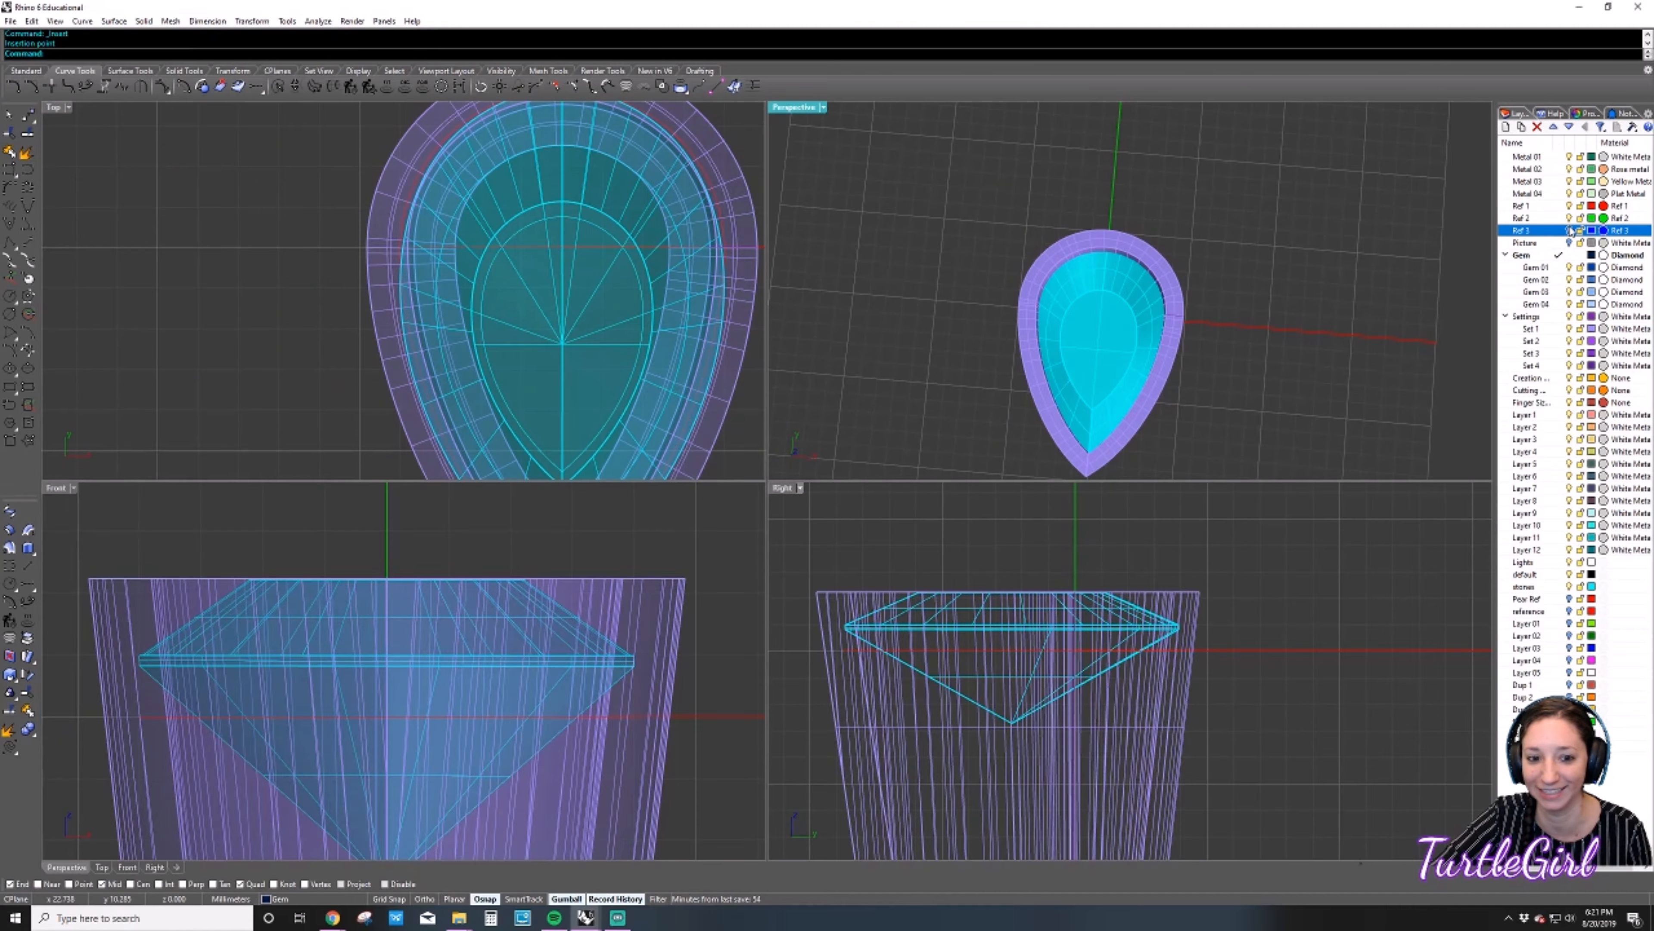
click(1569, 230)
Move the inserted round stone to the Gem 01 layer and hide the Ref 3 layer.
click(1007, 326)
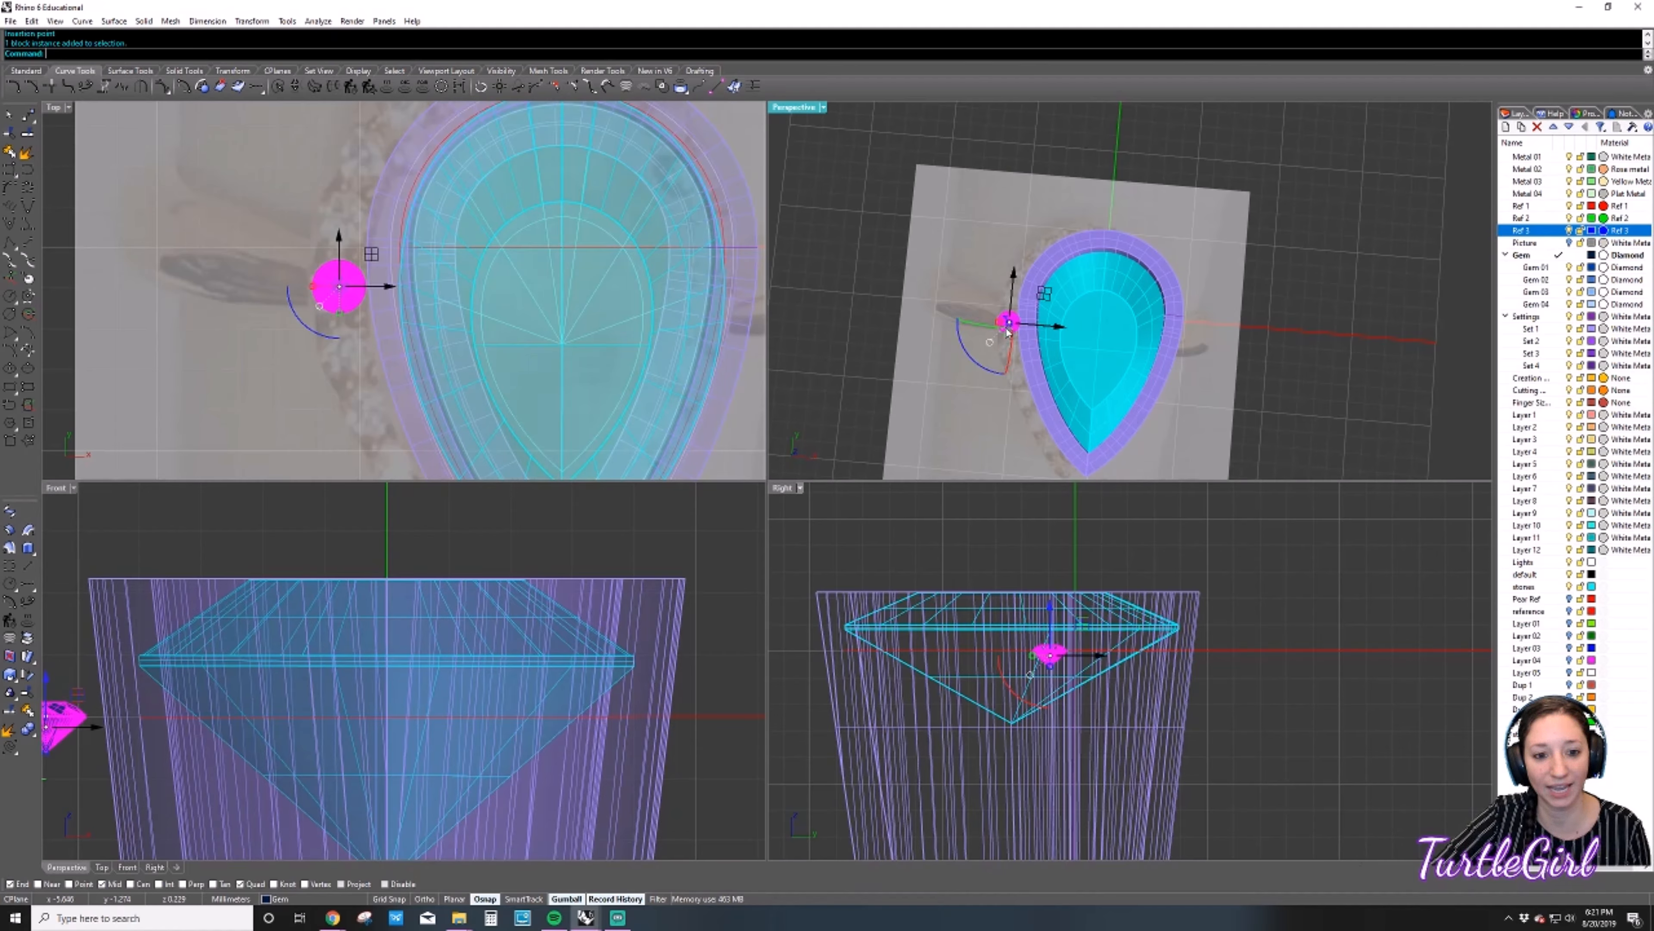
right_click(1560, 271)
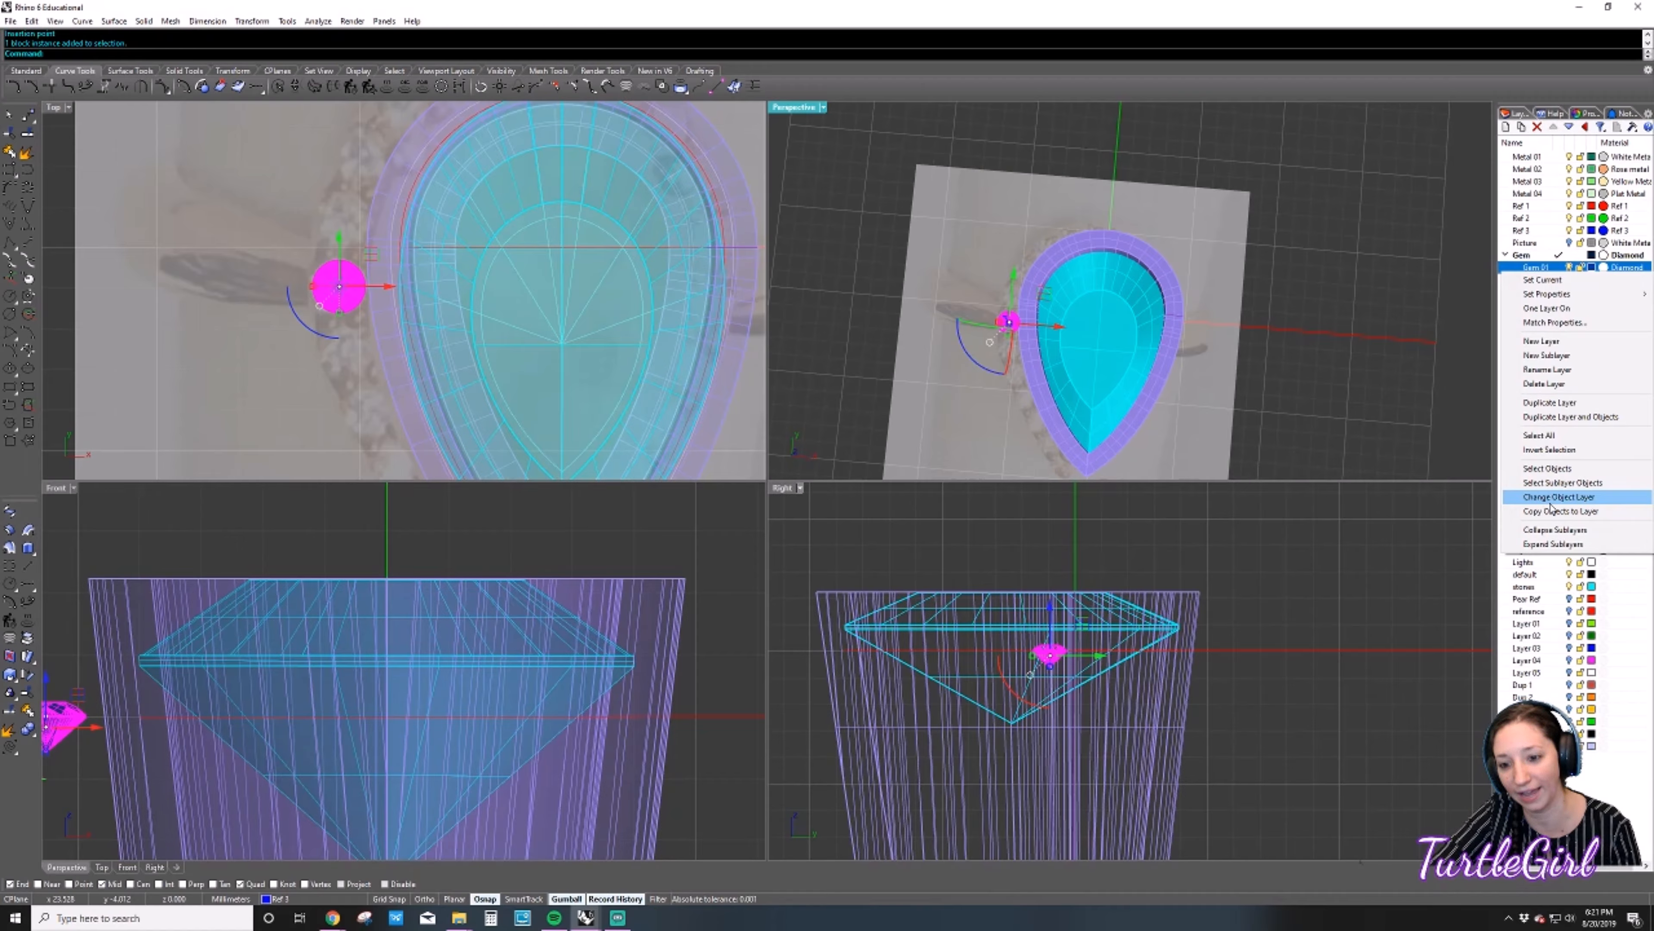
click(1587, 503)
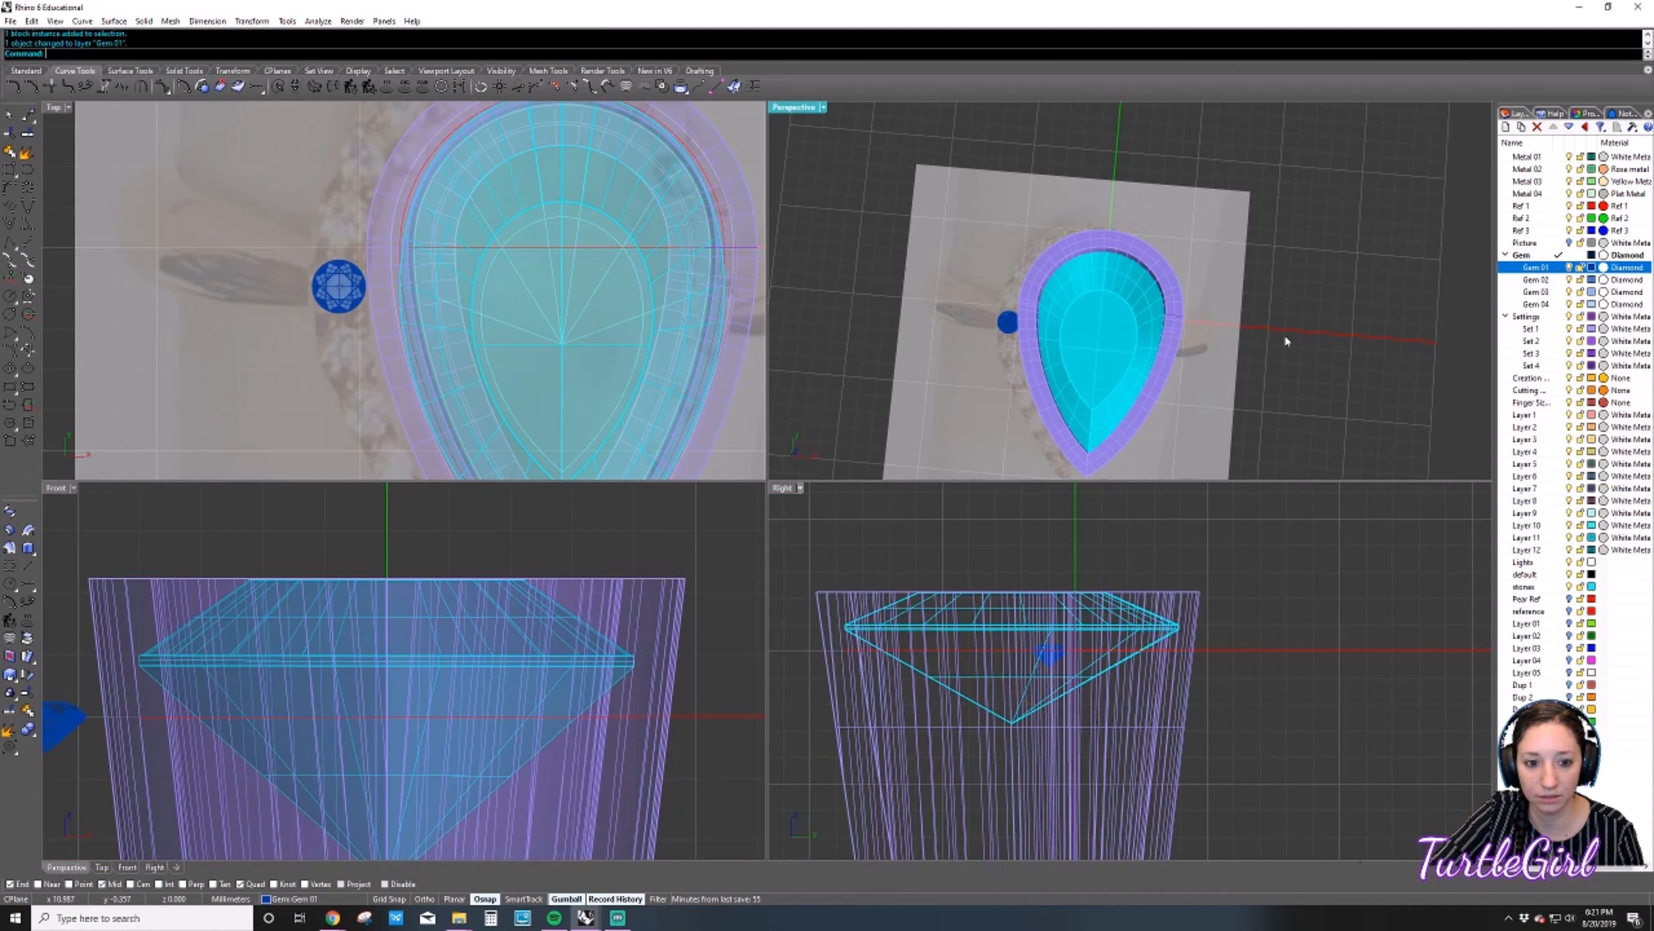
click(1569, 232)
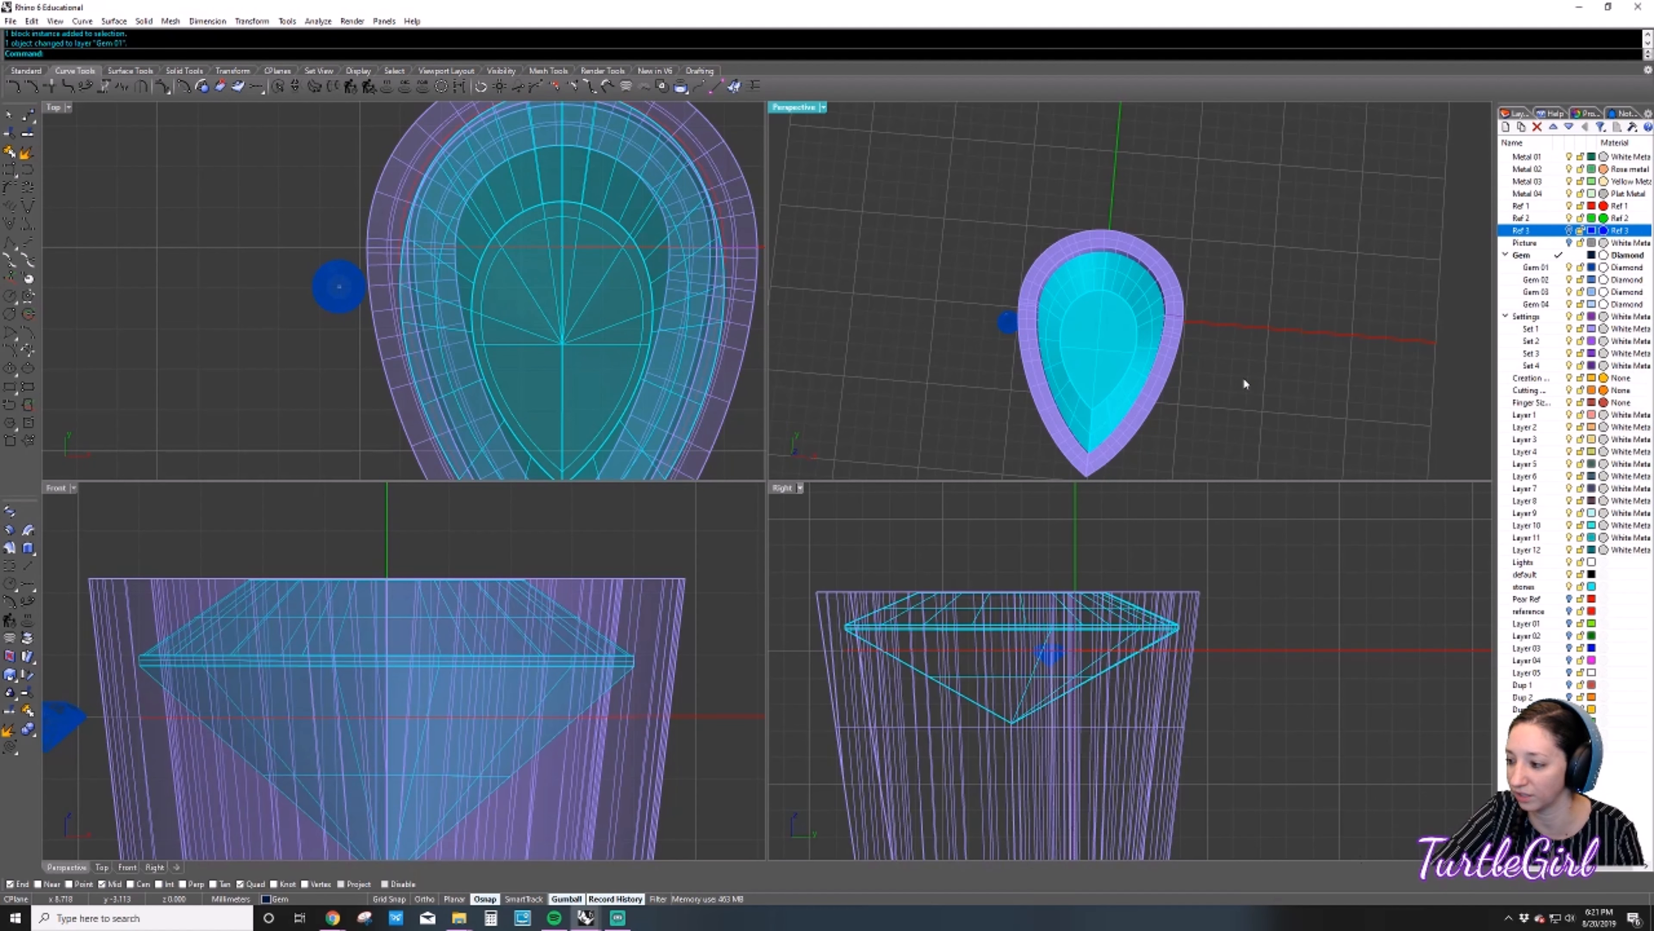
Tilt the small round gem counter-clockwise in the Front view and move it slightly closer to the bezel.
right_drag(949, 296, 944, 140)
scroll(1003, 358, up, 3)
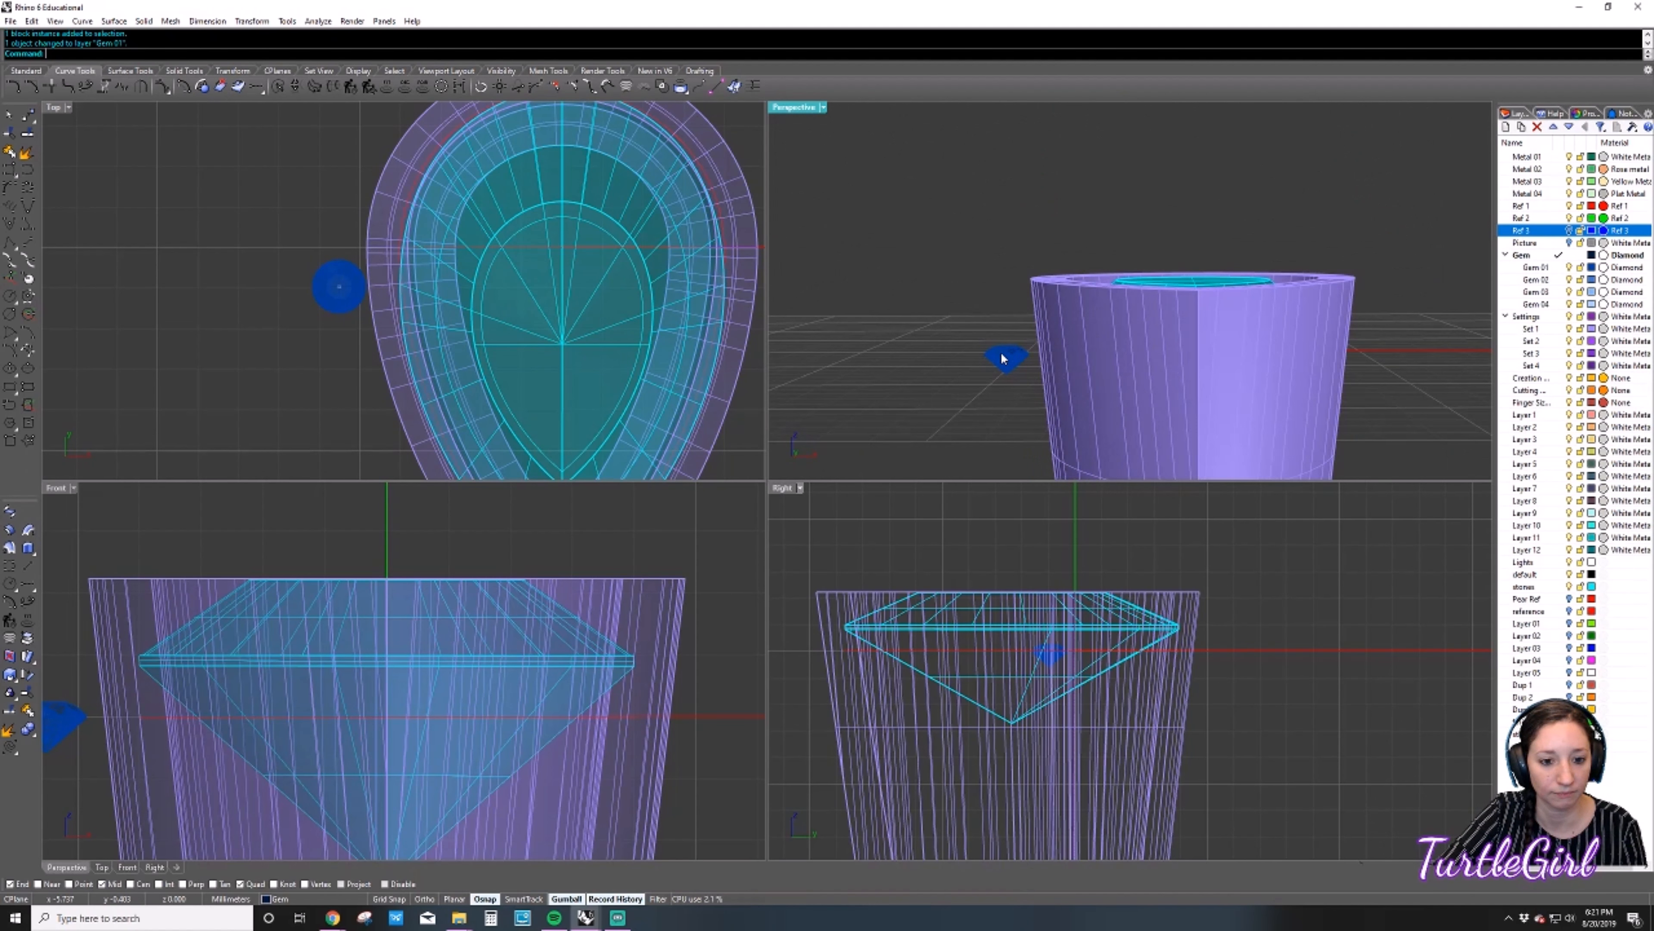
click(1002, 359)
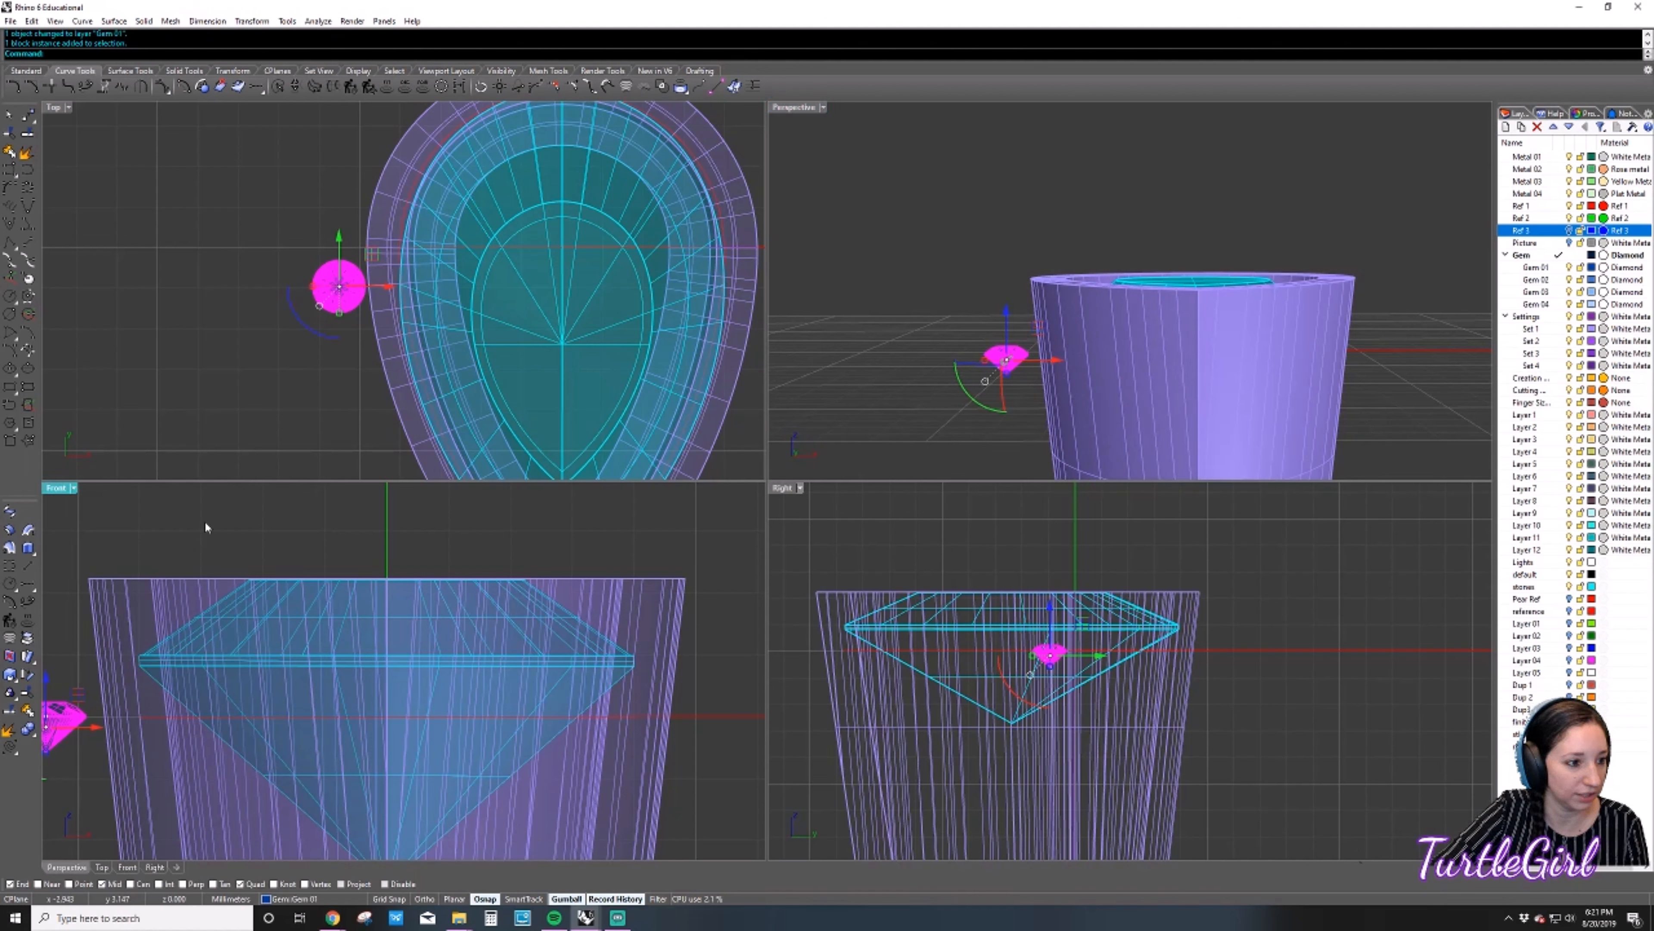
right_drag(205, 522, 383, 485)
scroll(227, 635, up, 4)
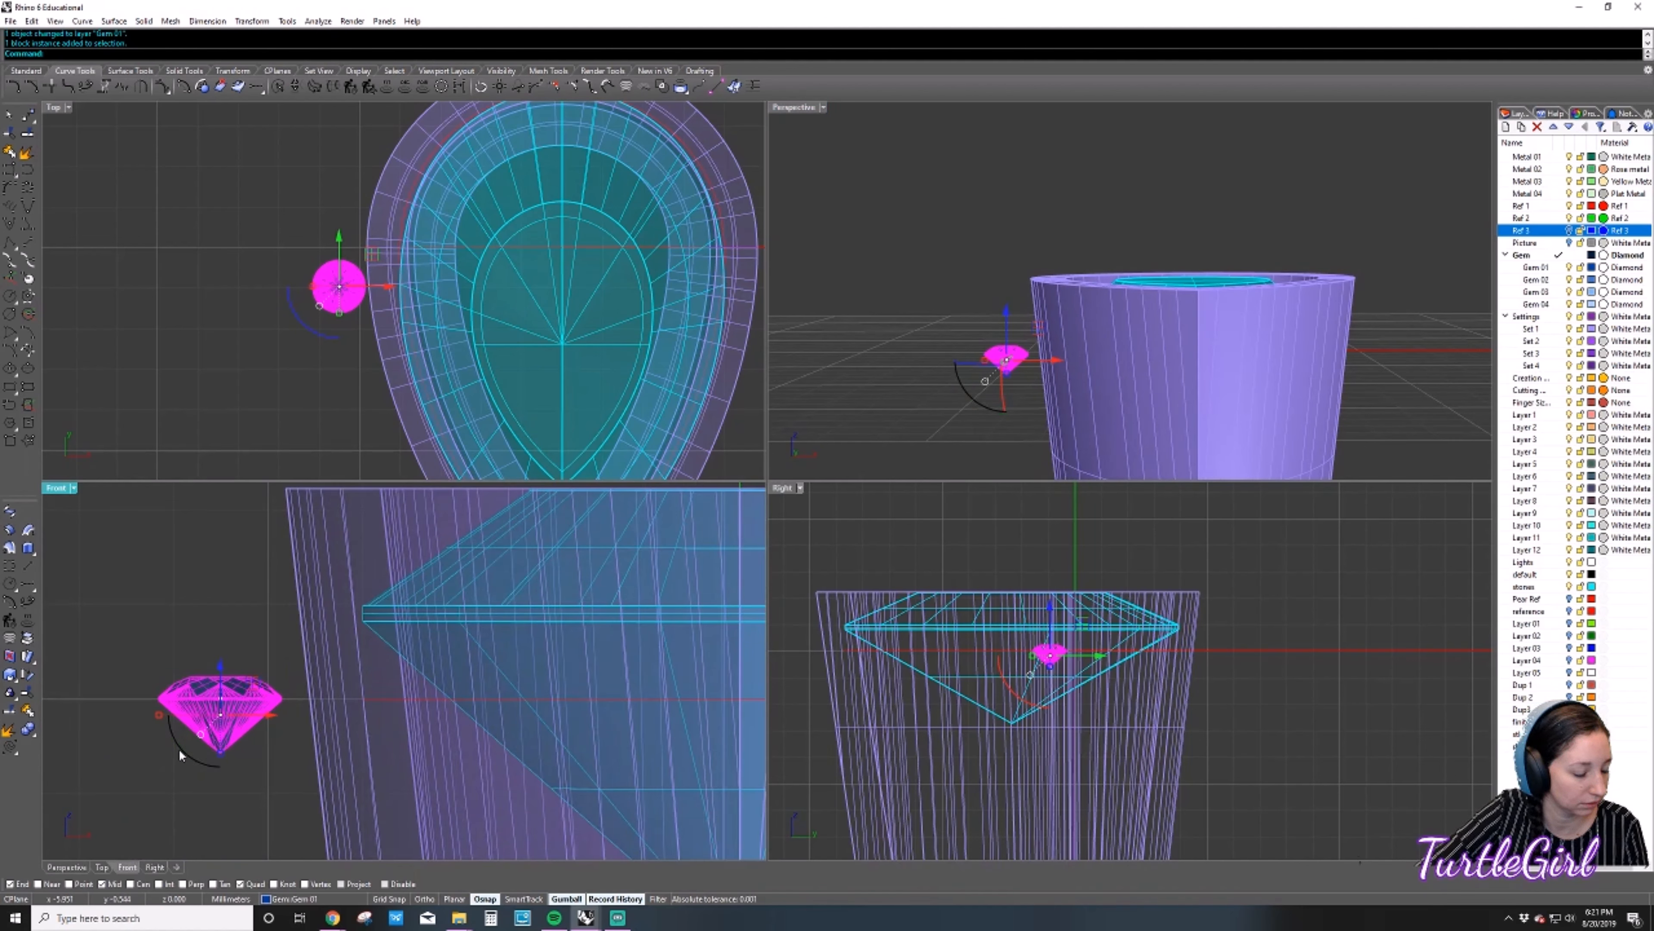
drag(179, 754, 286, 714)
click(266, 767)
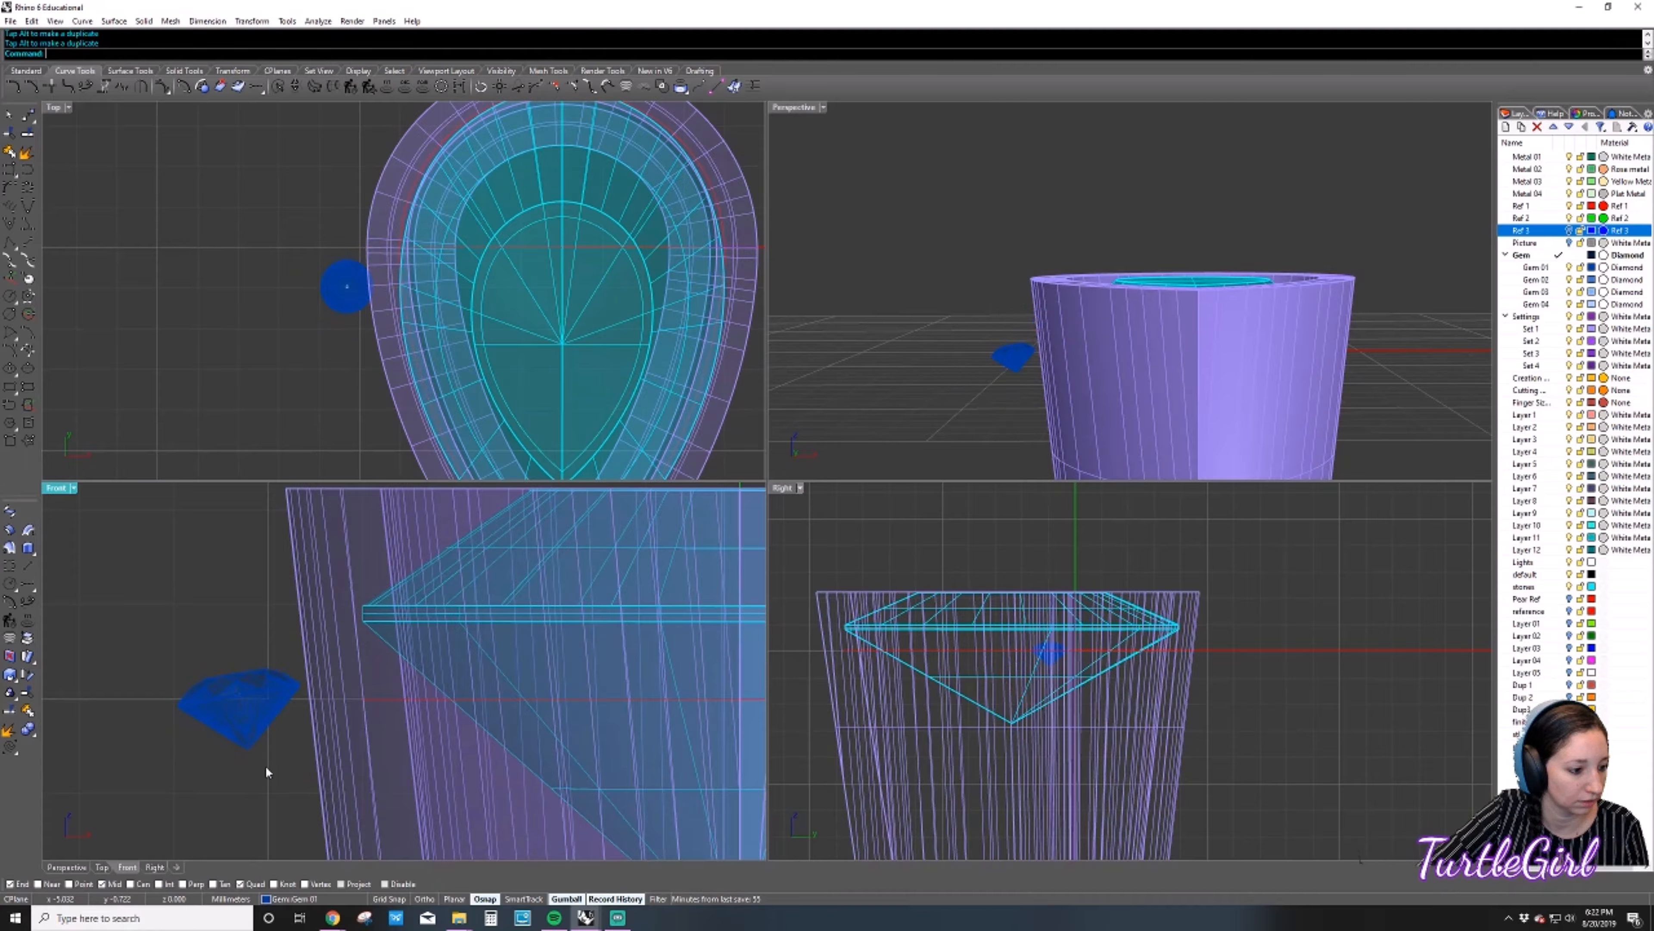
click(250, 714)
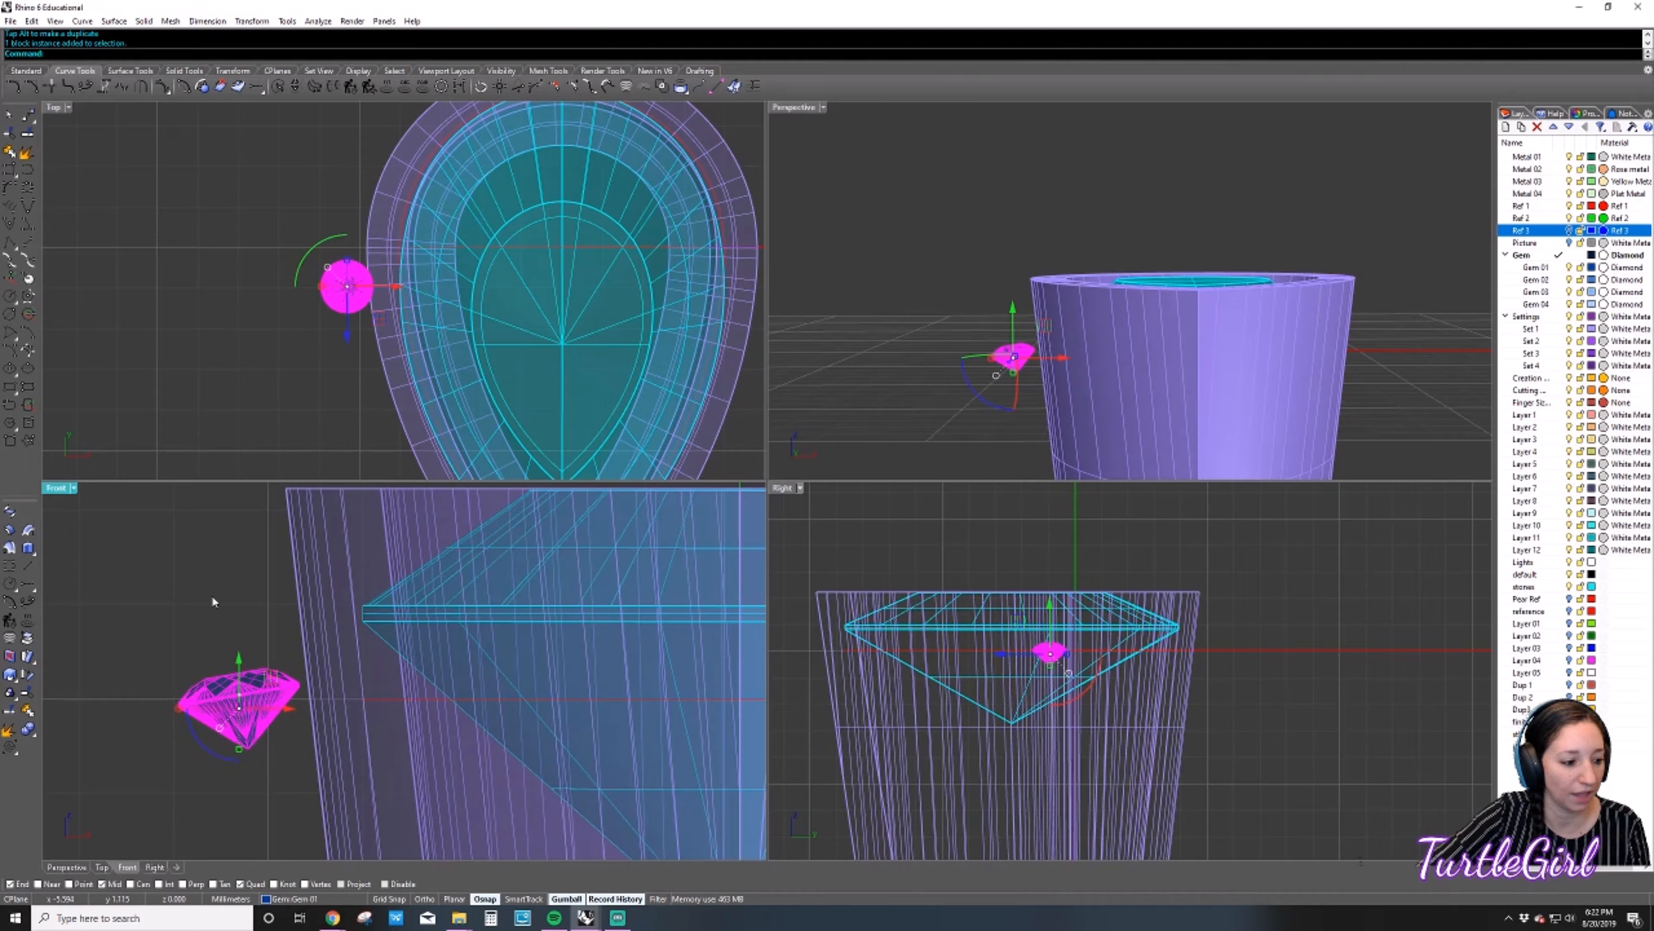
click(861, 305)
right_drag(861, 305, 998, 295)
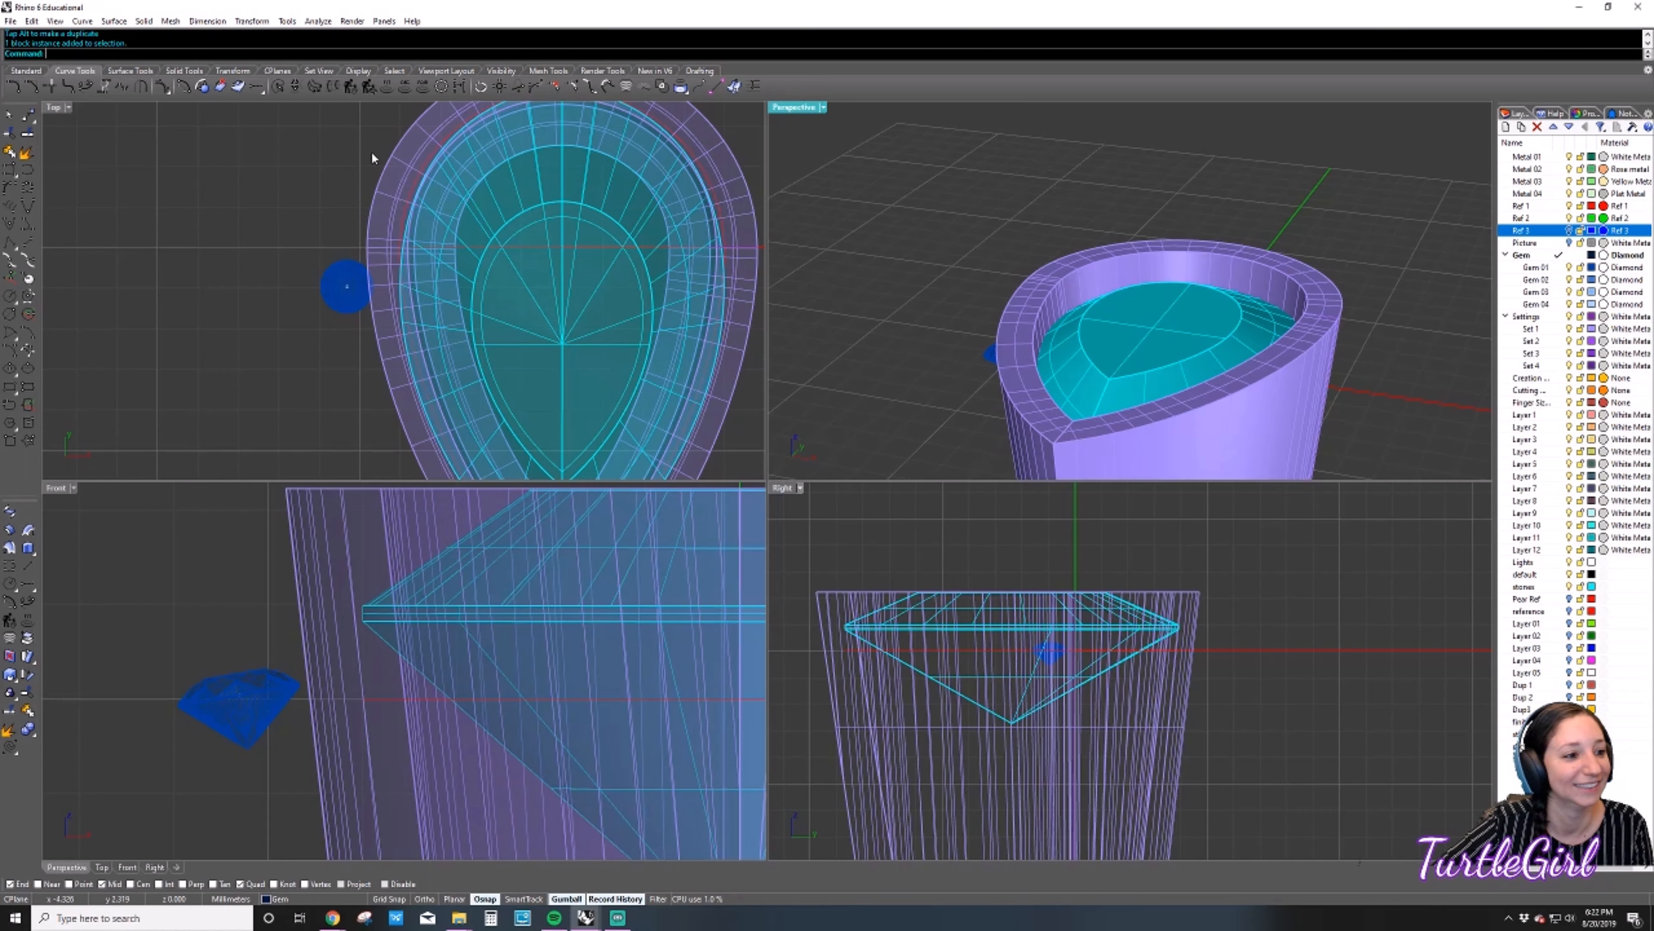
click(409, 216)
click(344, 267)
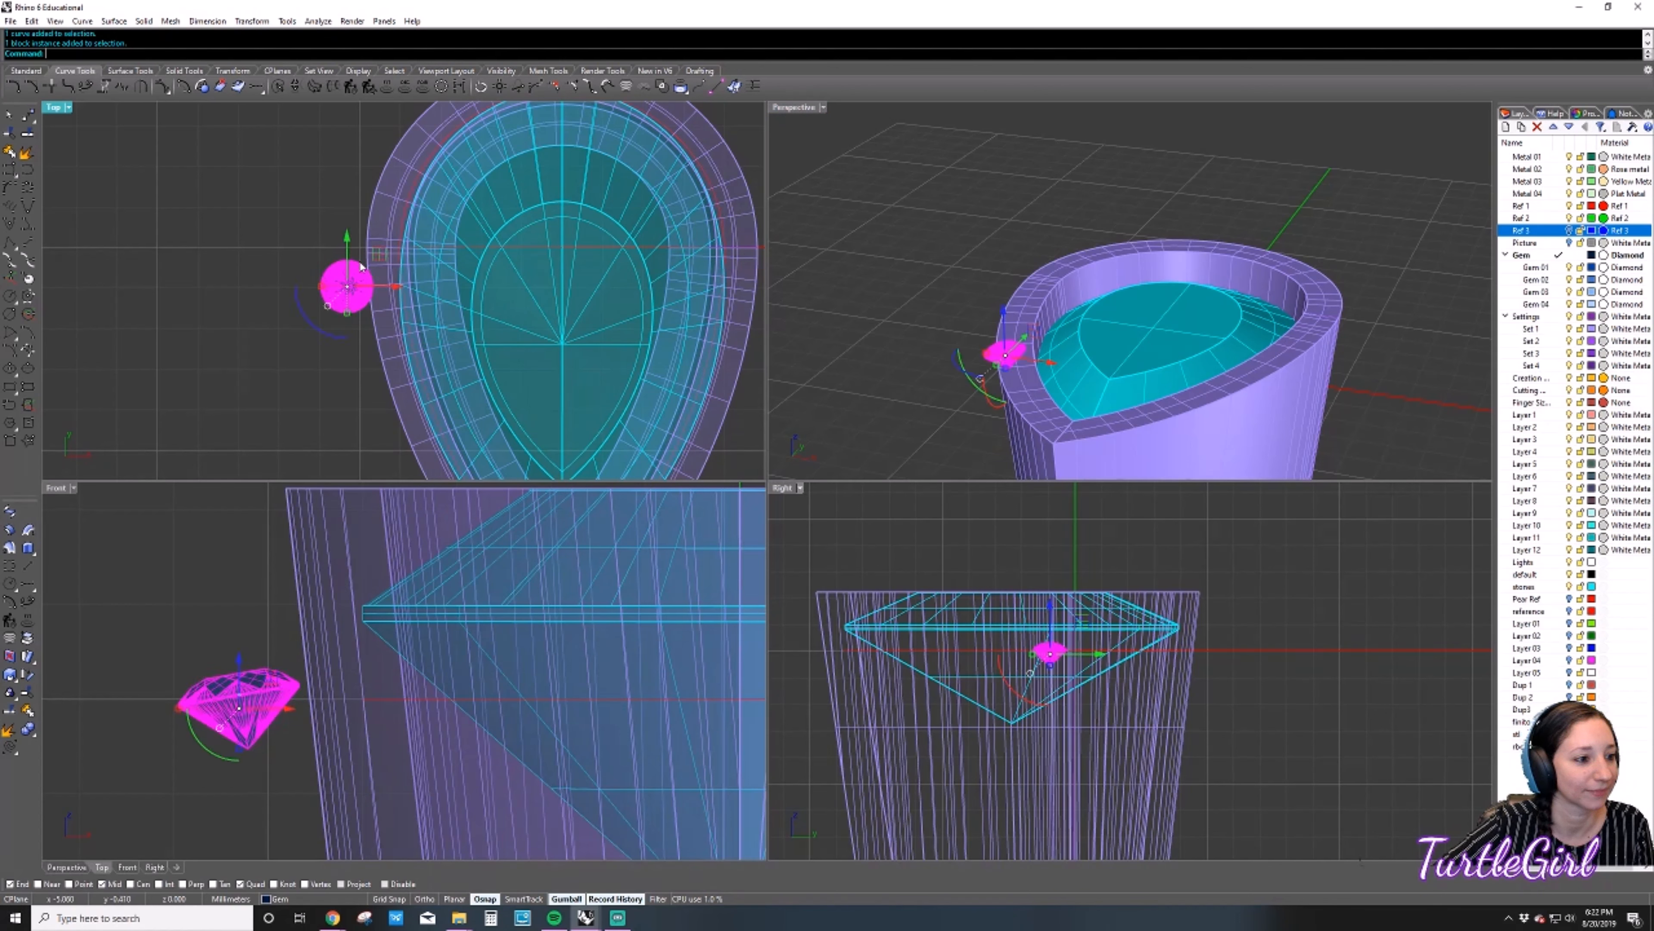
click(412, 202)
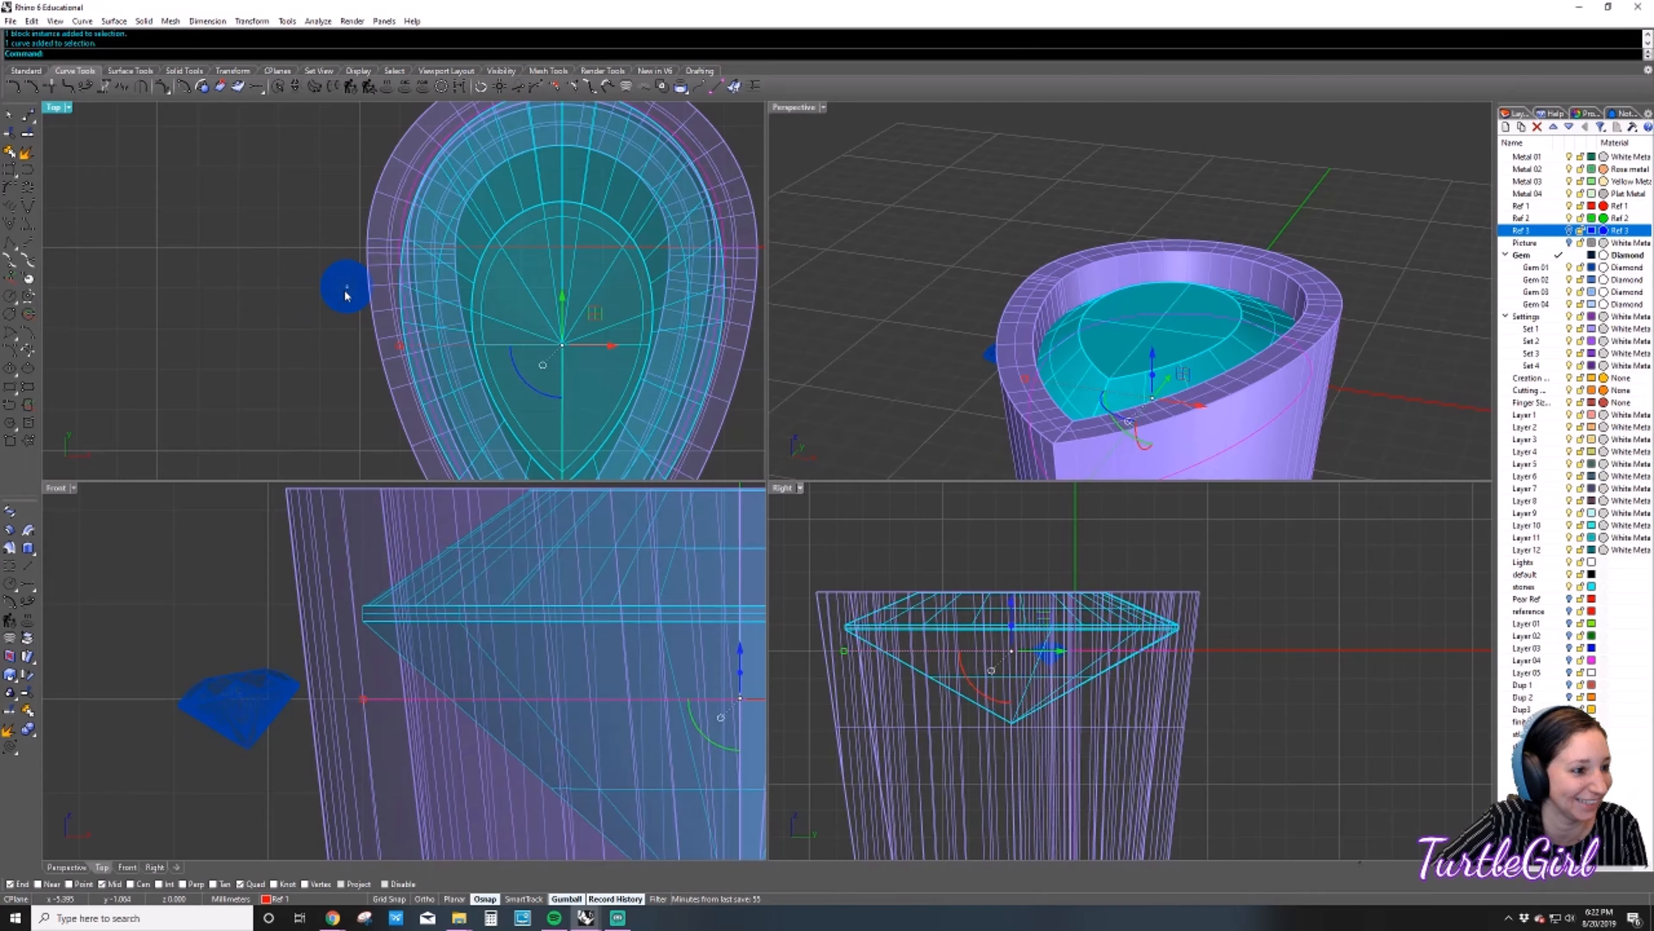
click(253, 20)
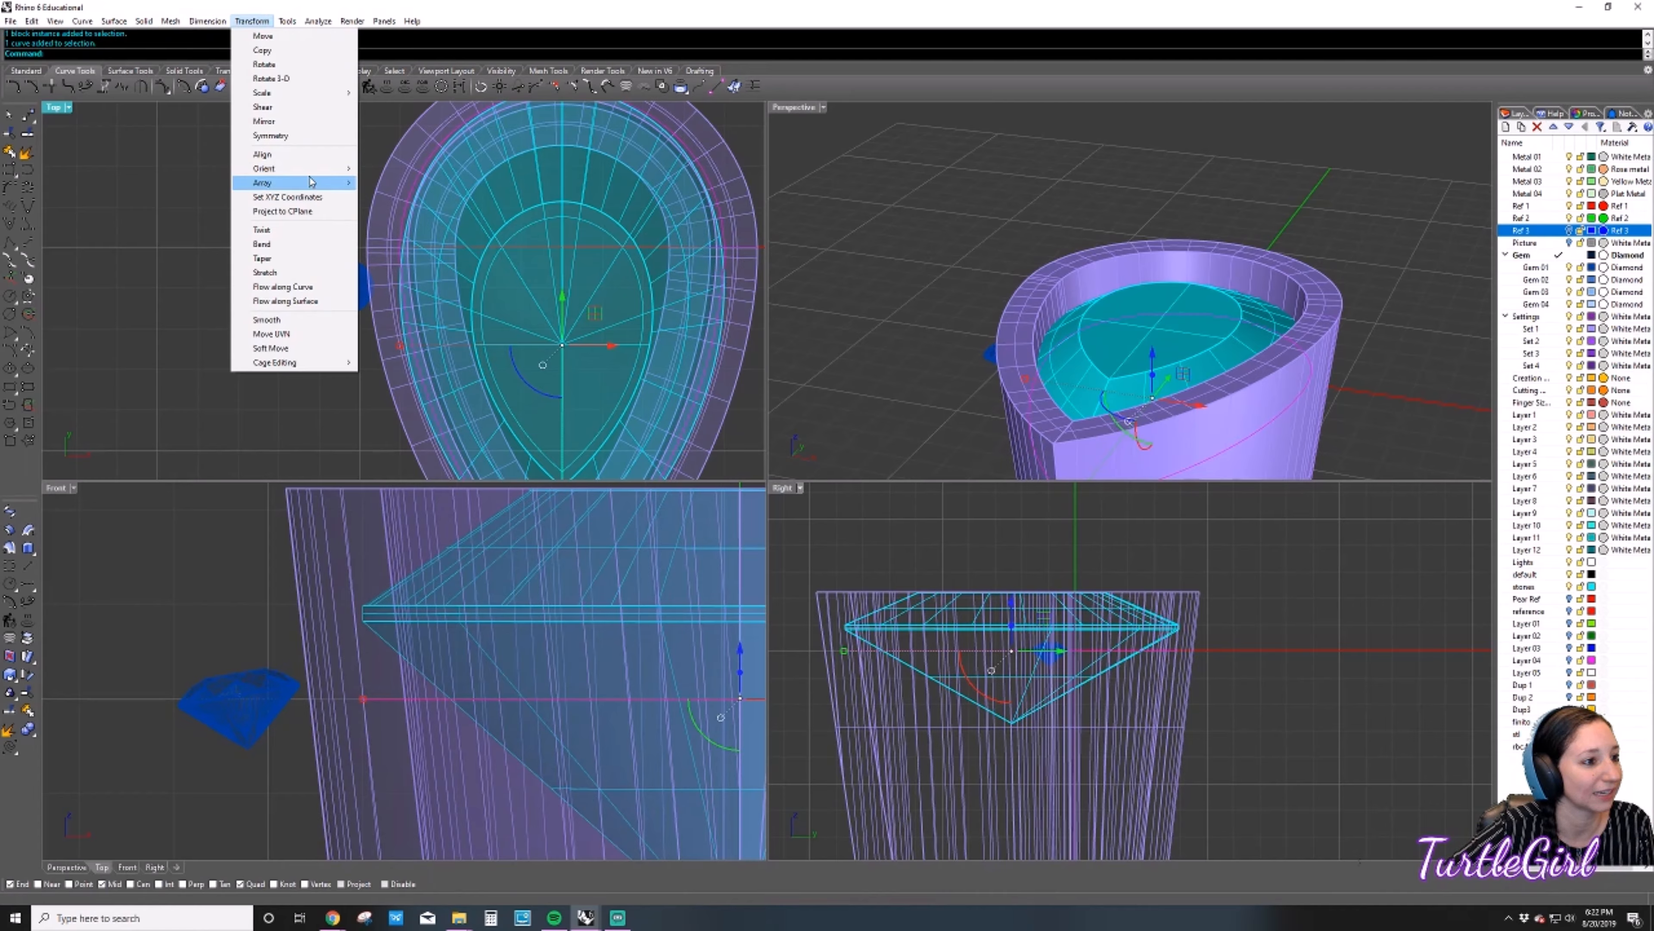
mouse_move(318, 184)
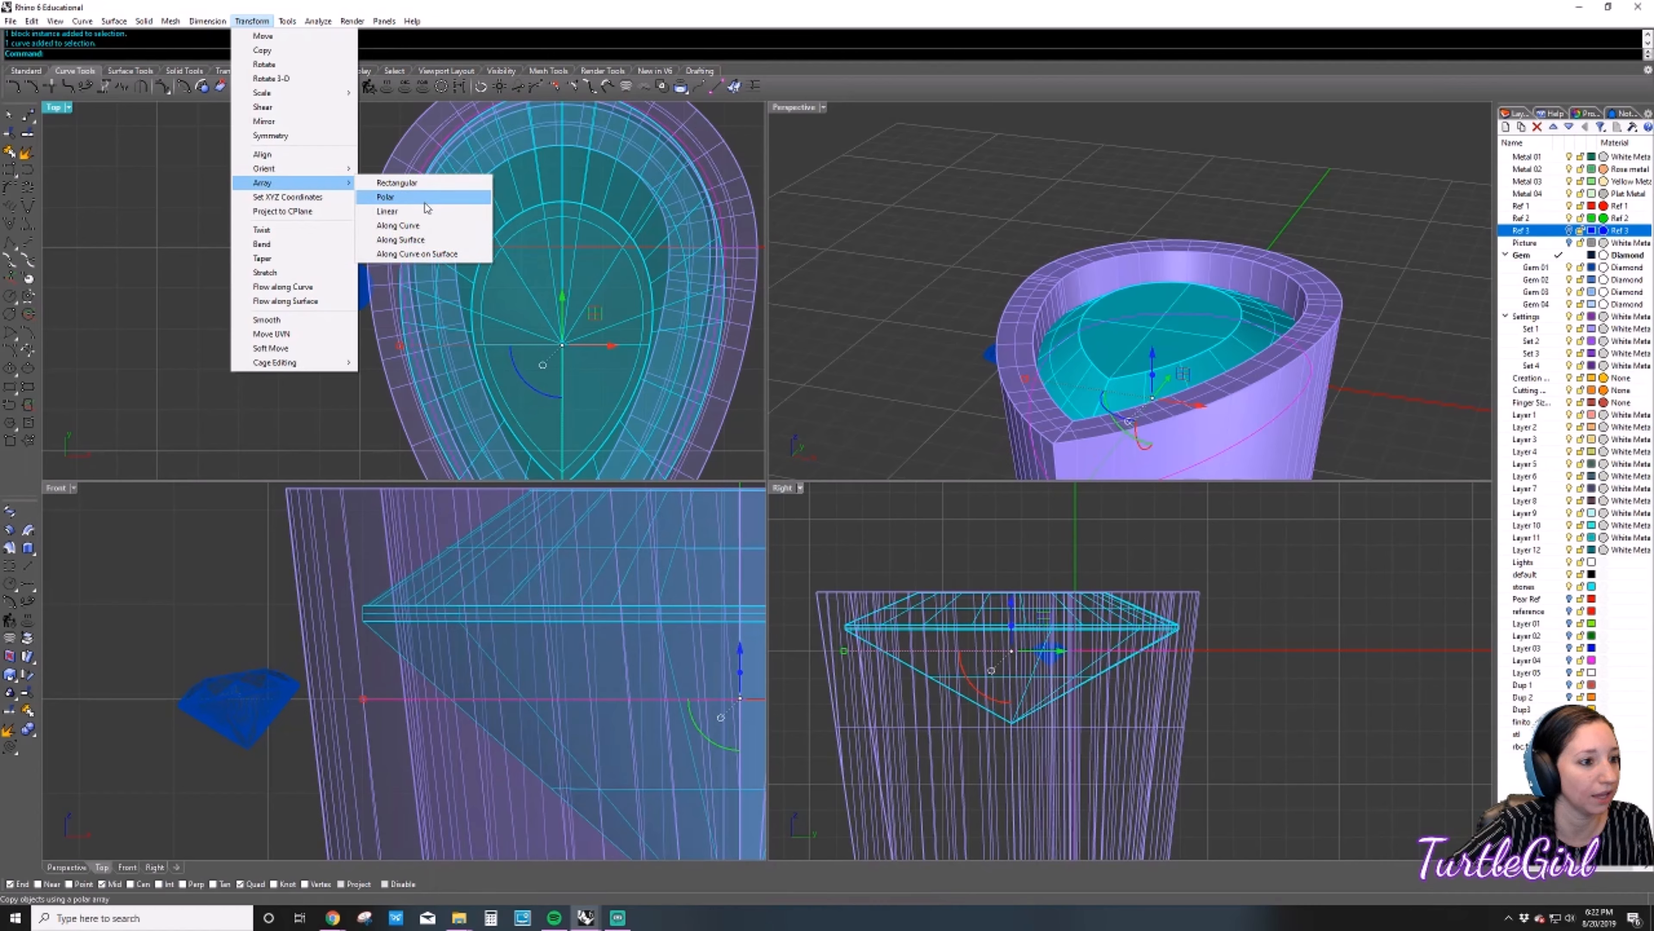
click(430, 227)
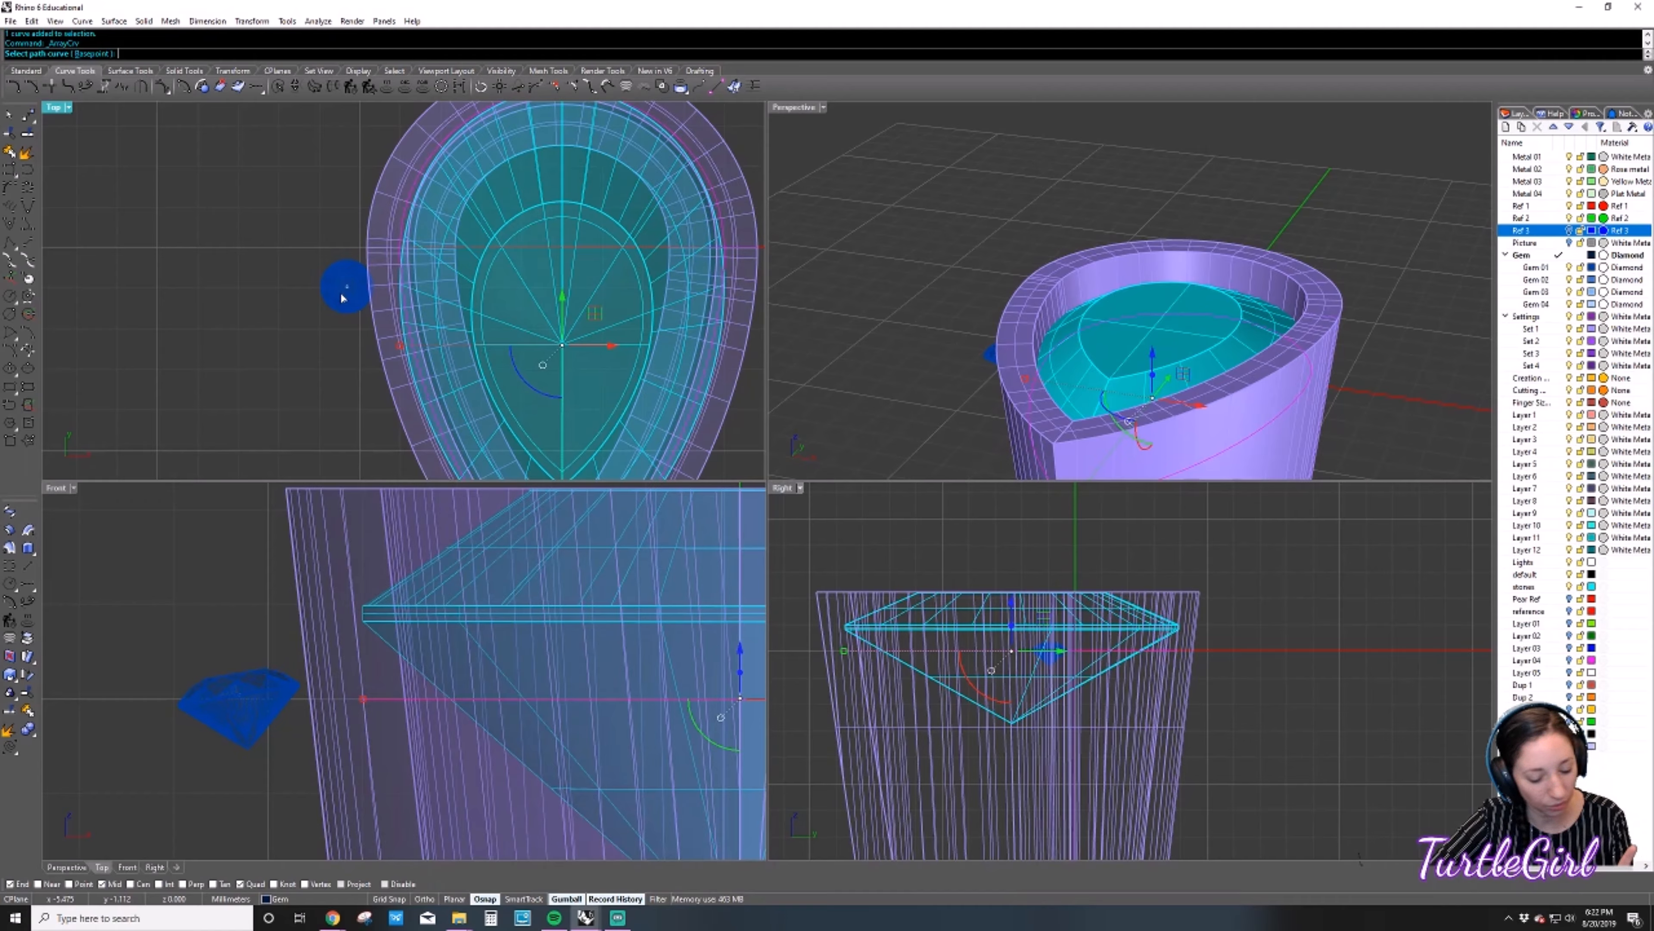
key(Escape)
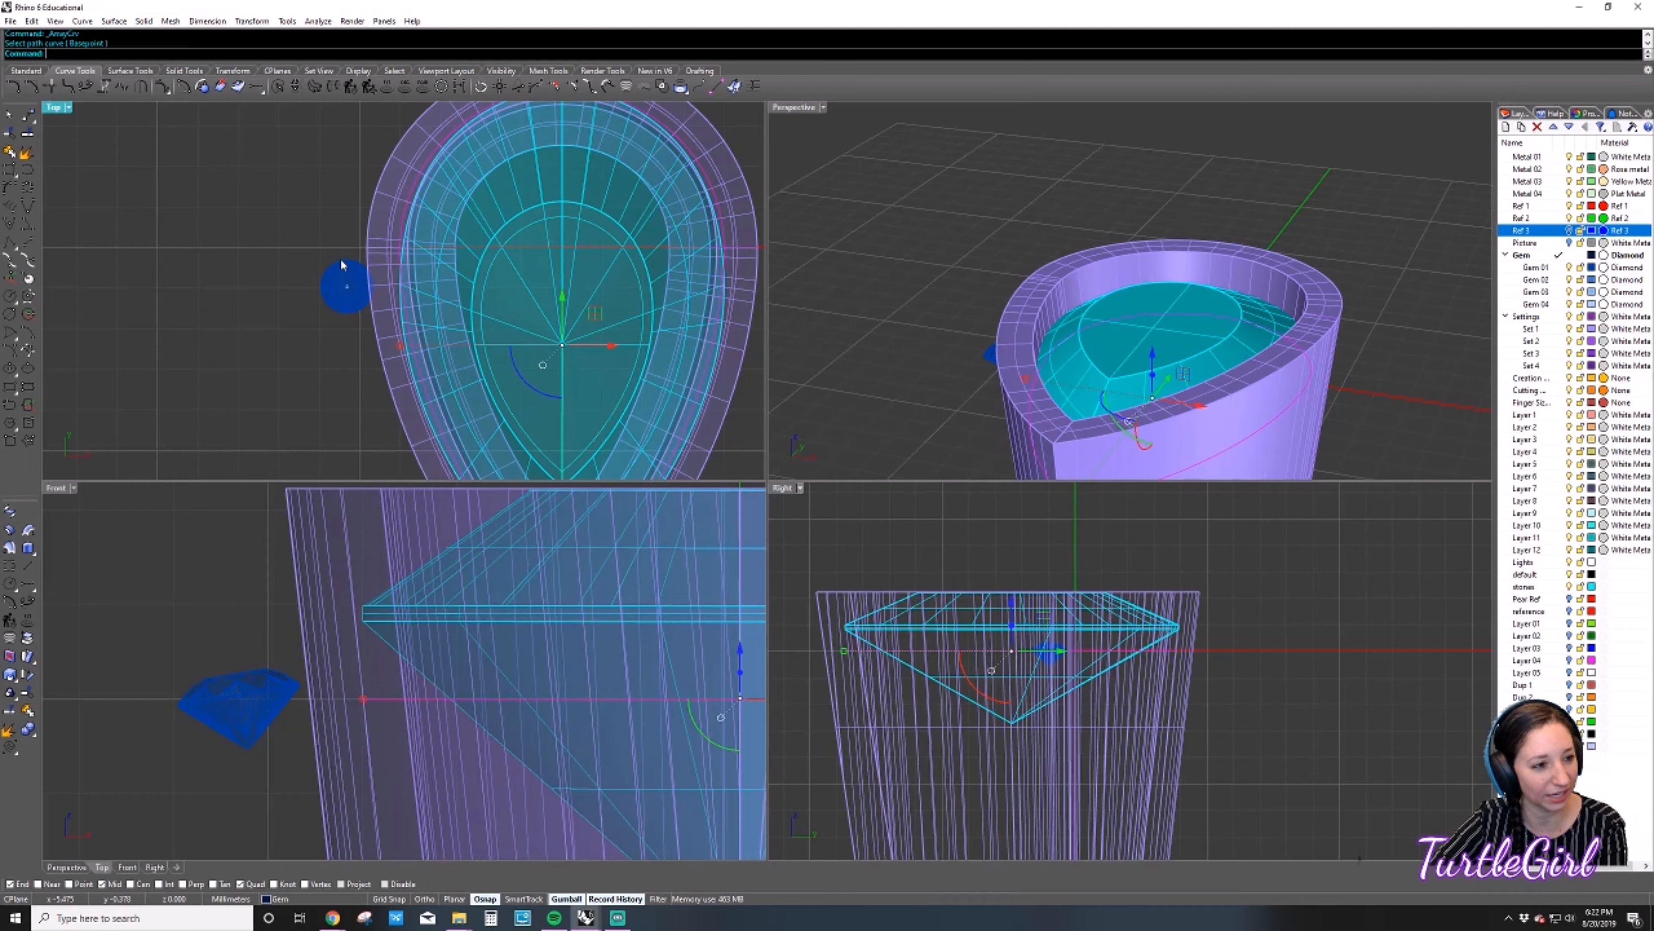
click(267, 21)
mouse_move(339, 172)
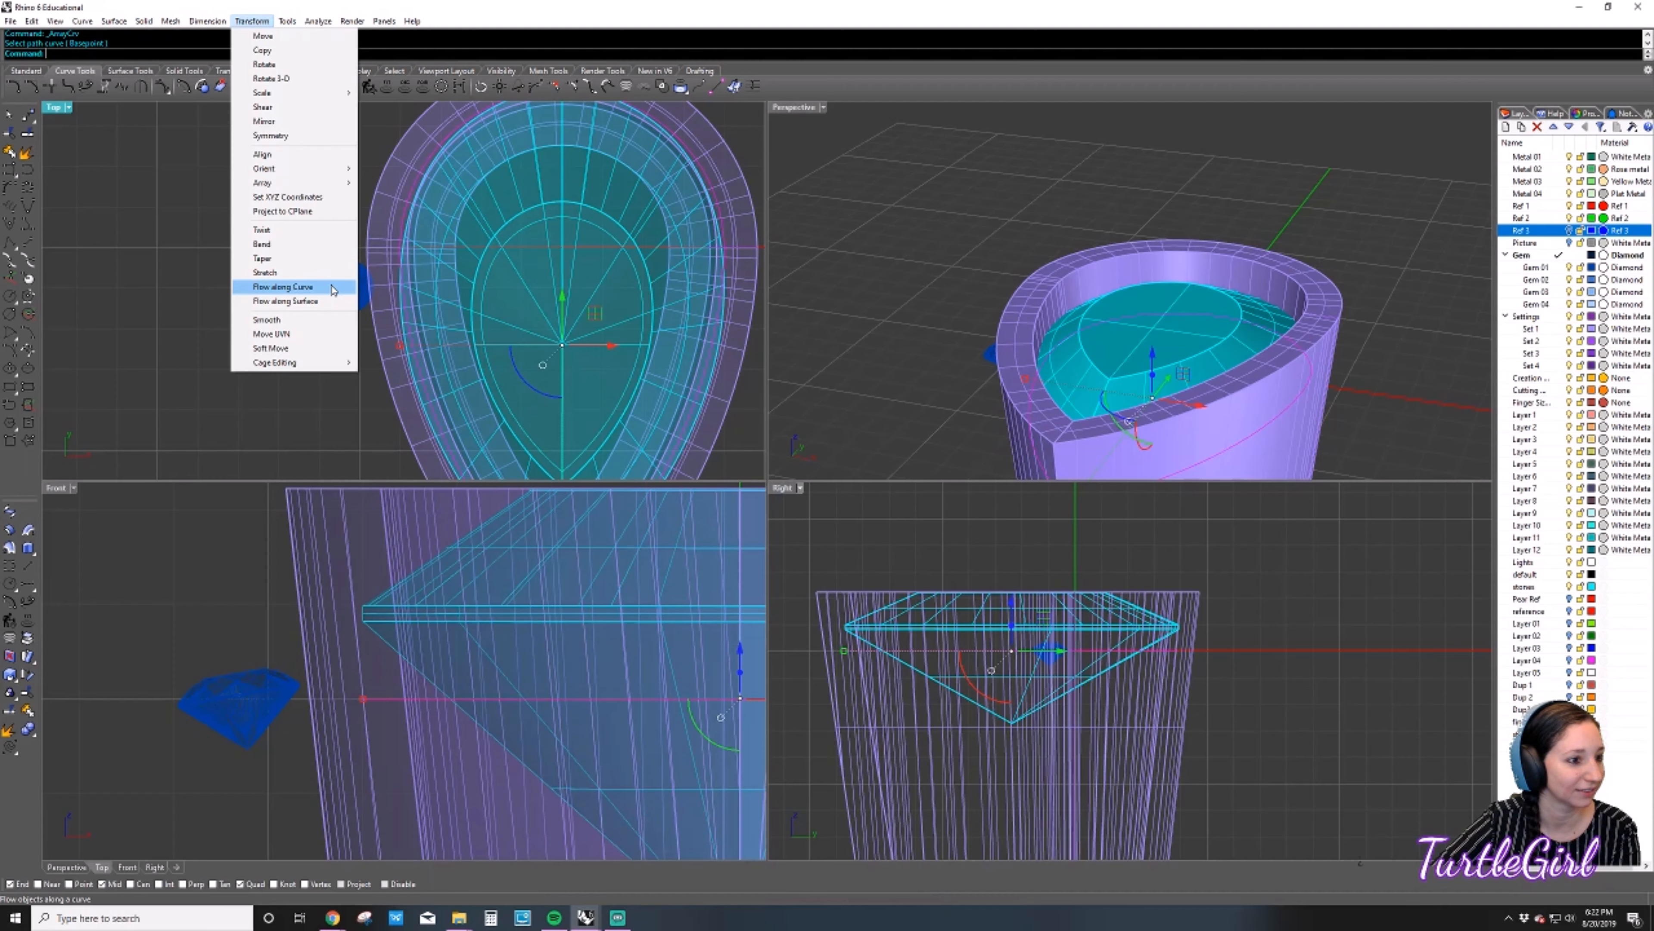
click(333, 289)
click(369, 285)
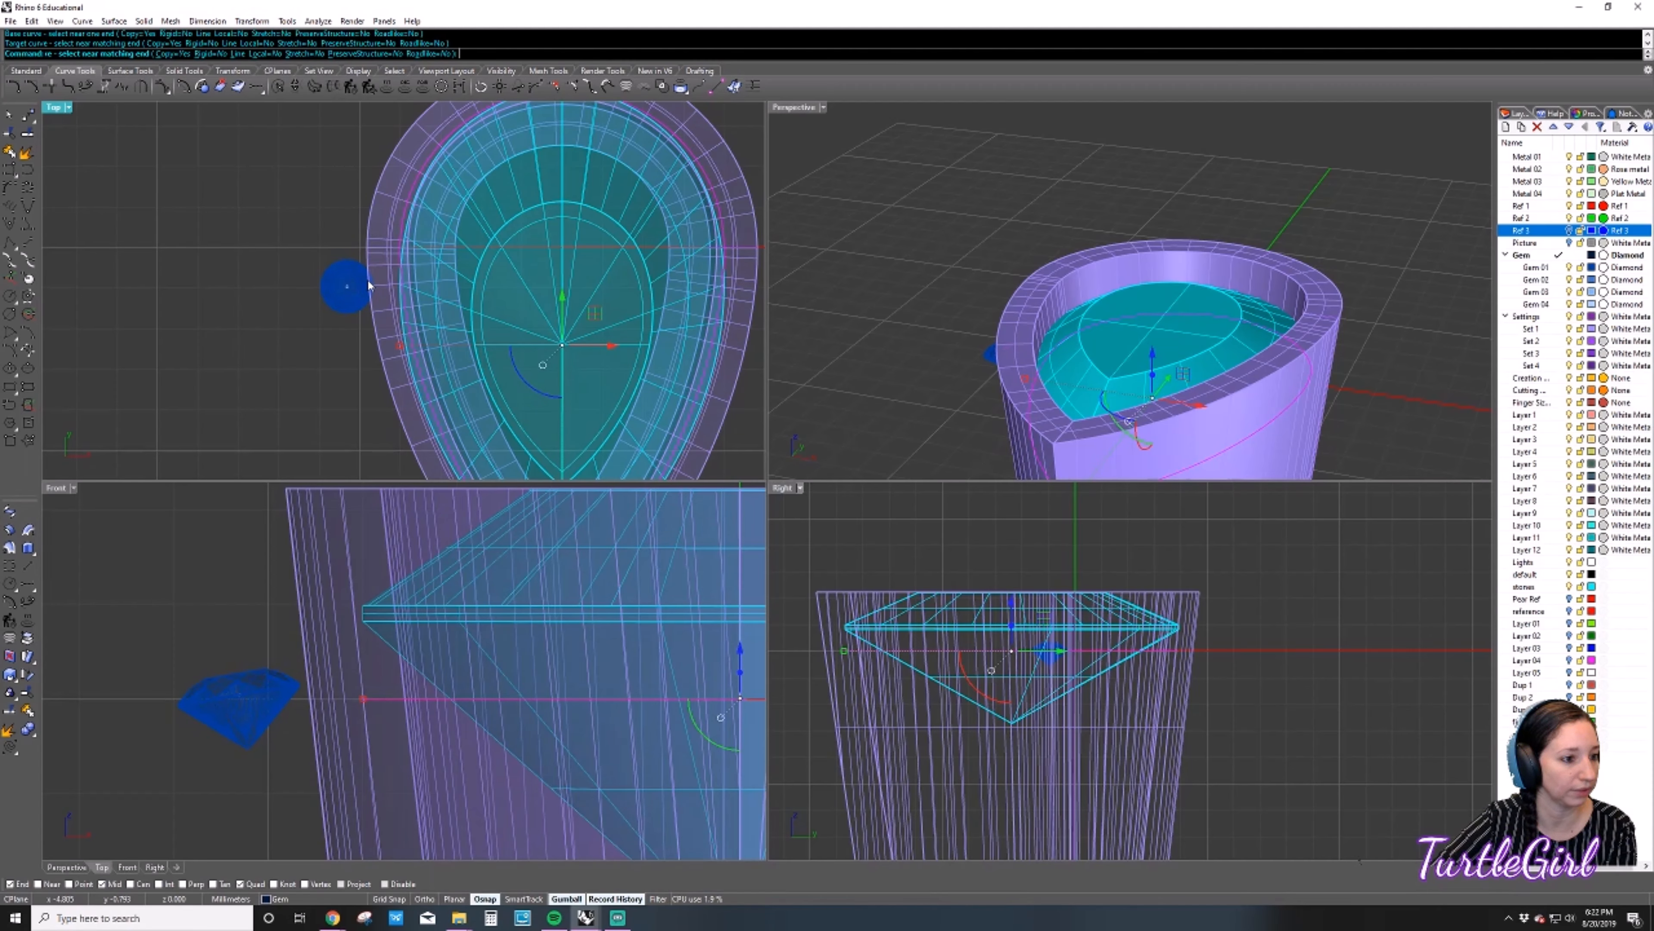
key(Escape)
right_click(270, 223)
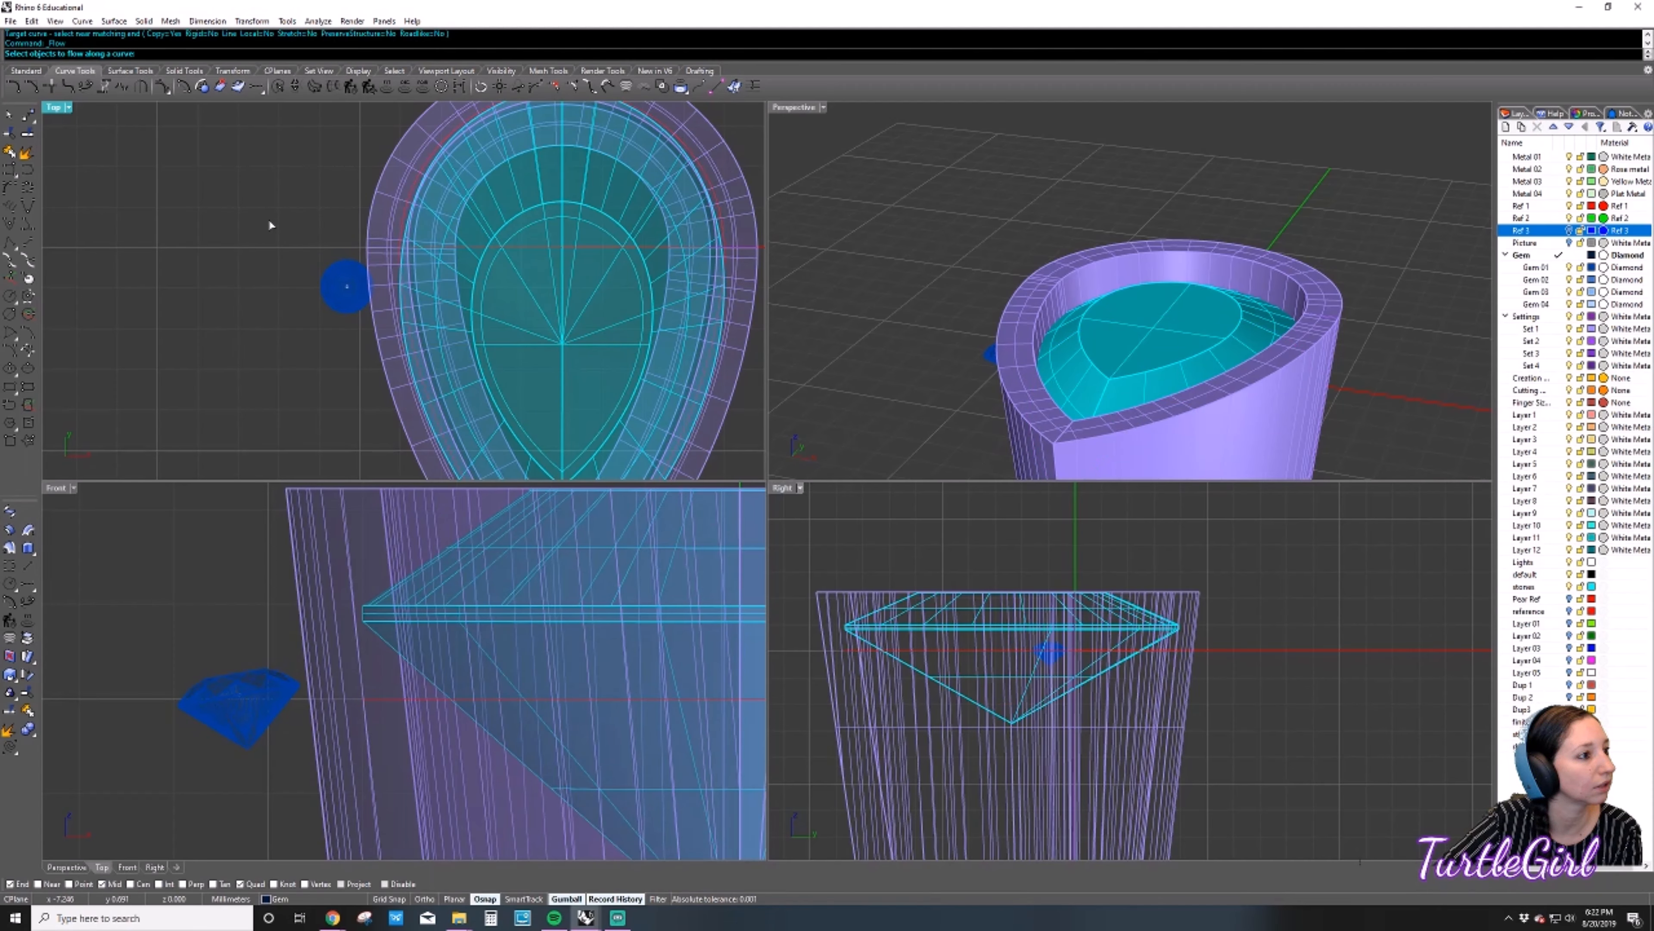
click(327, 280)
right_click(328, 280)
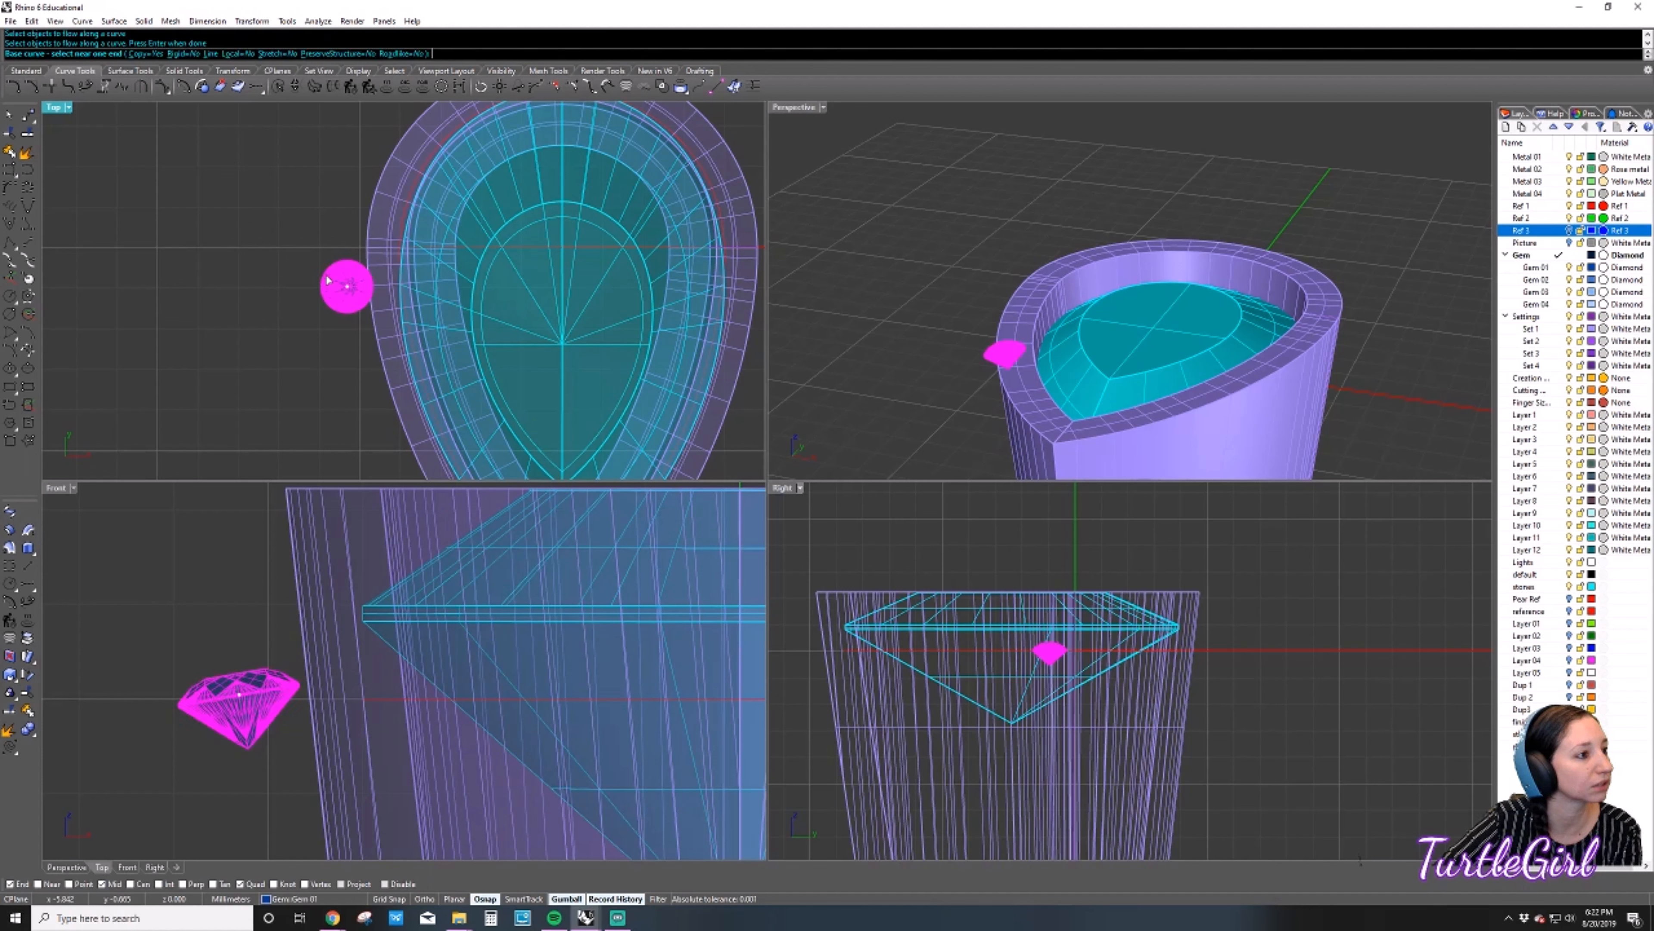
click(403, 225)
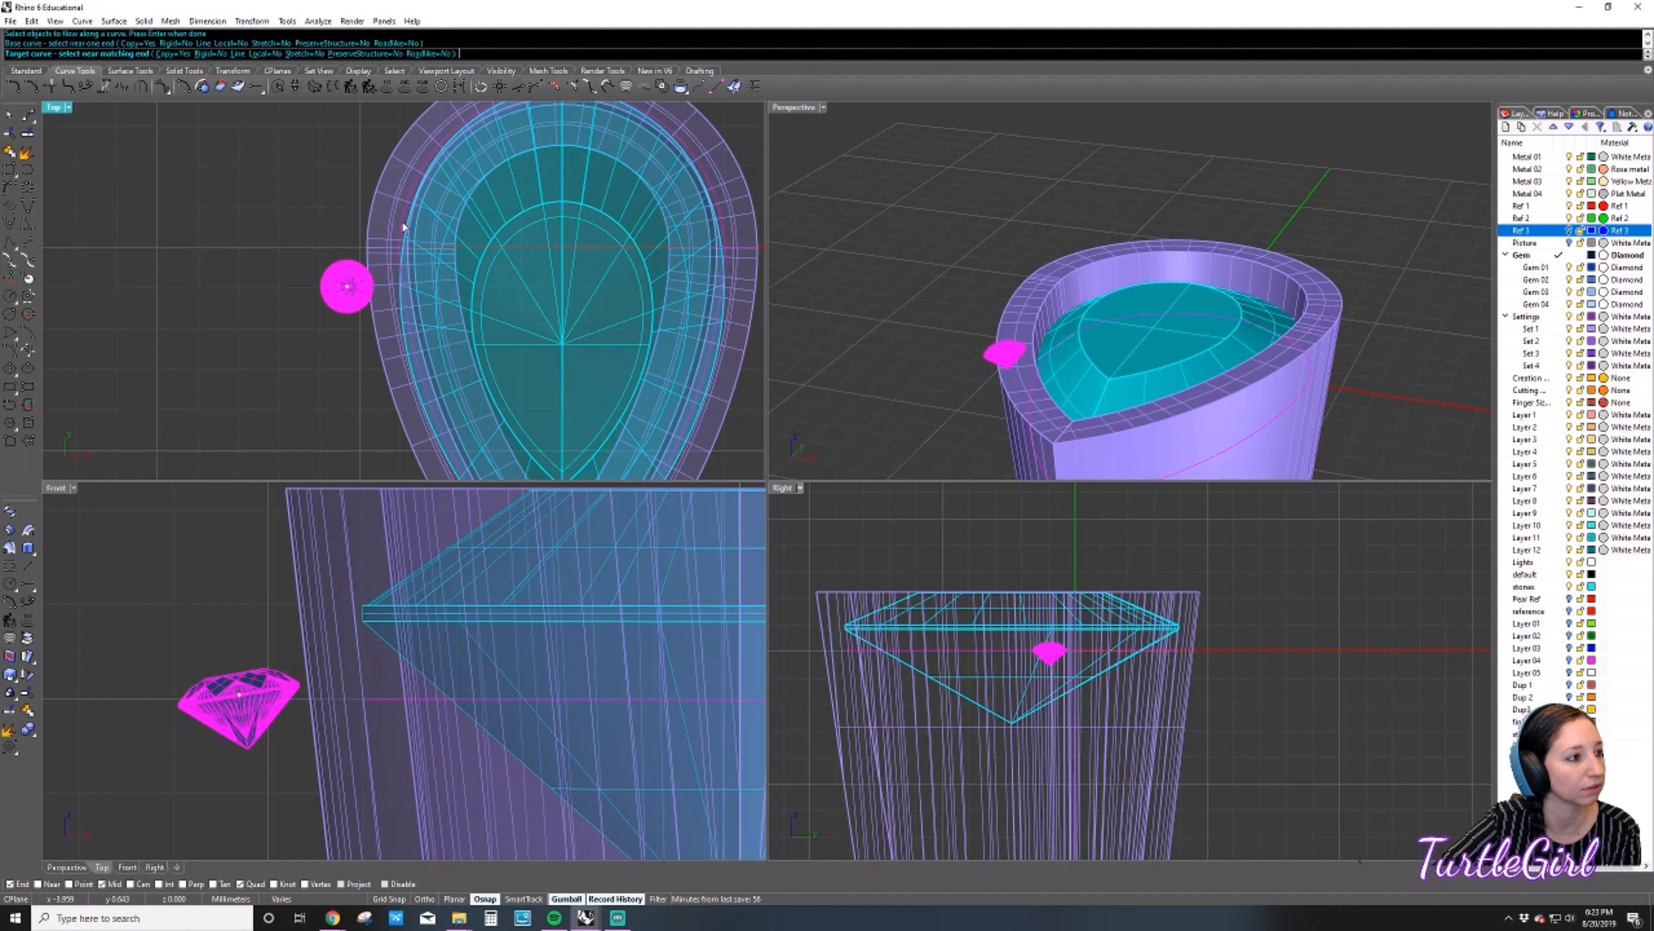
key(Escape)
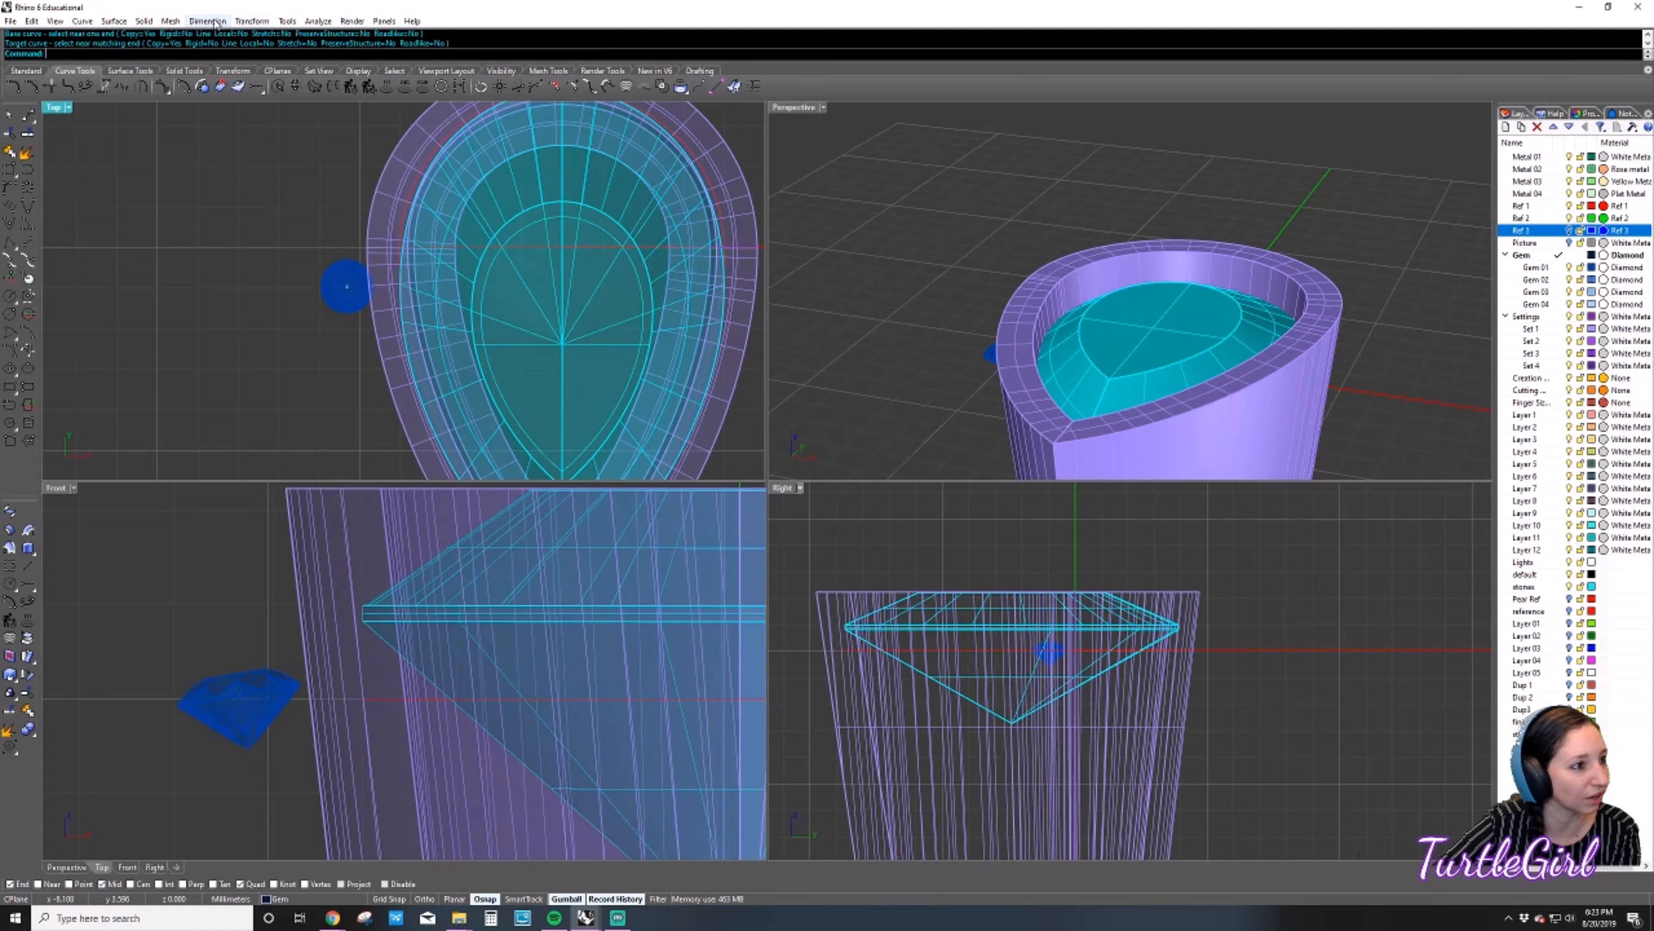
Array the small round gem along the pear-shaped reference curve with a distance of 1.6 mm between items.
click(251, 22)
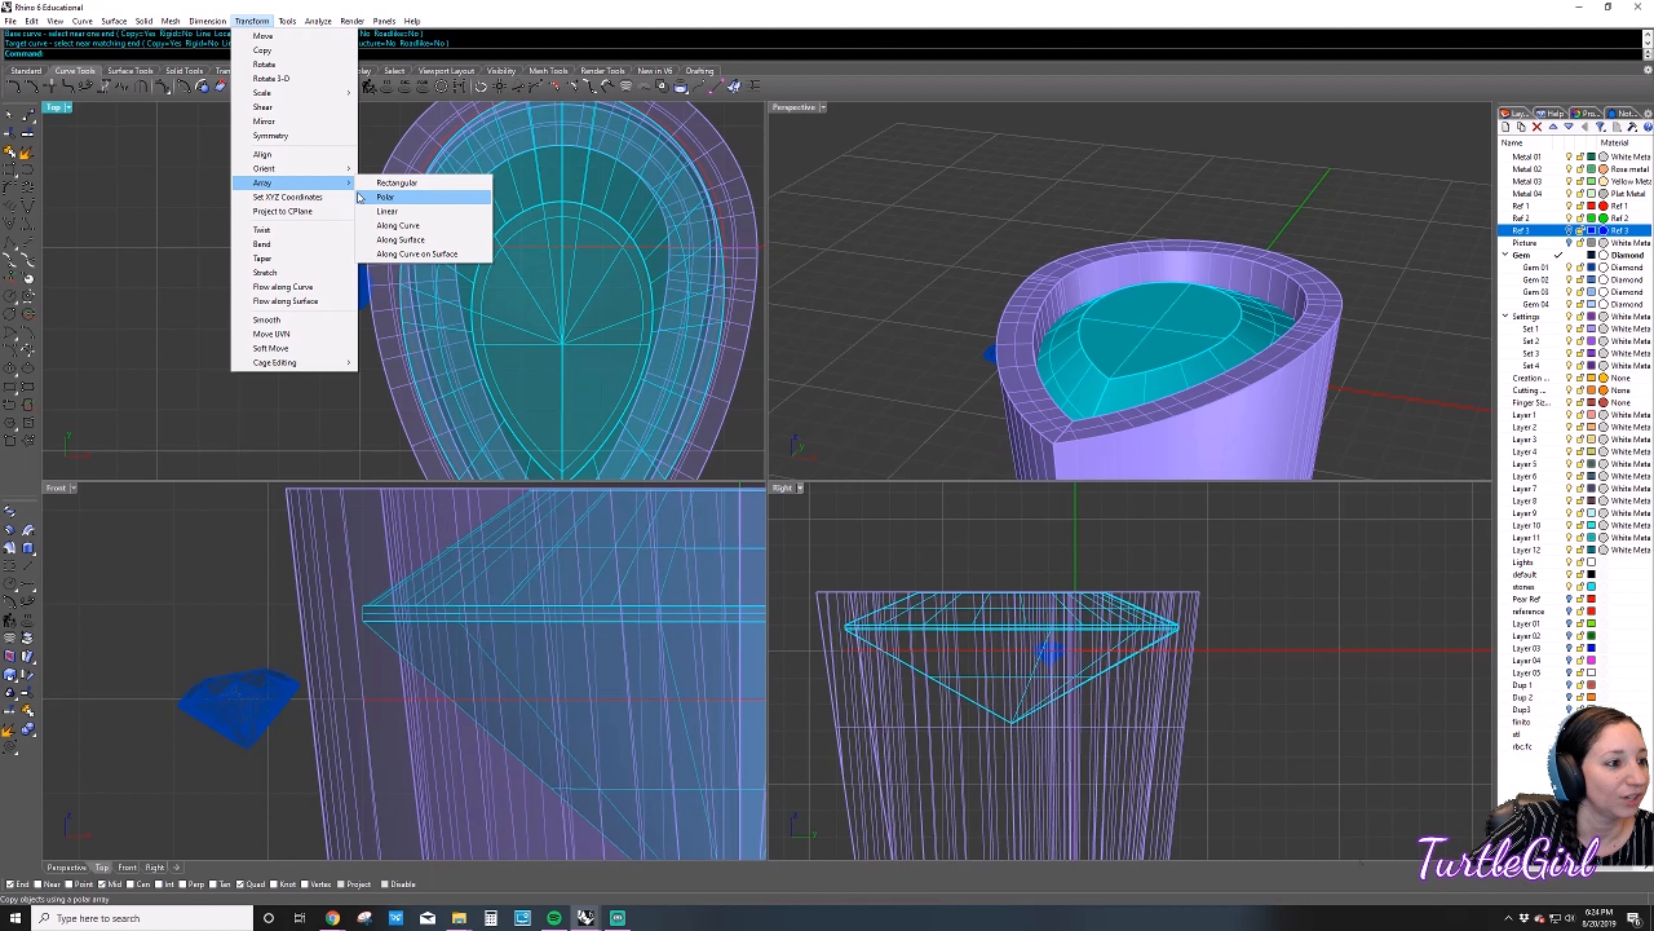
click(452, 225)
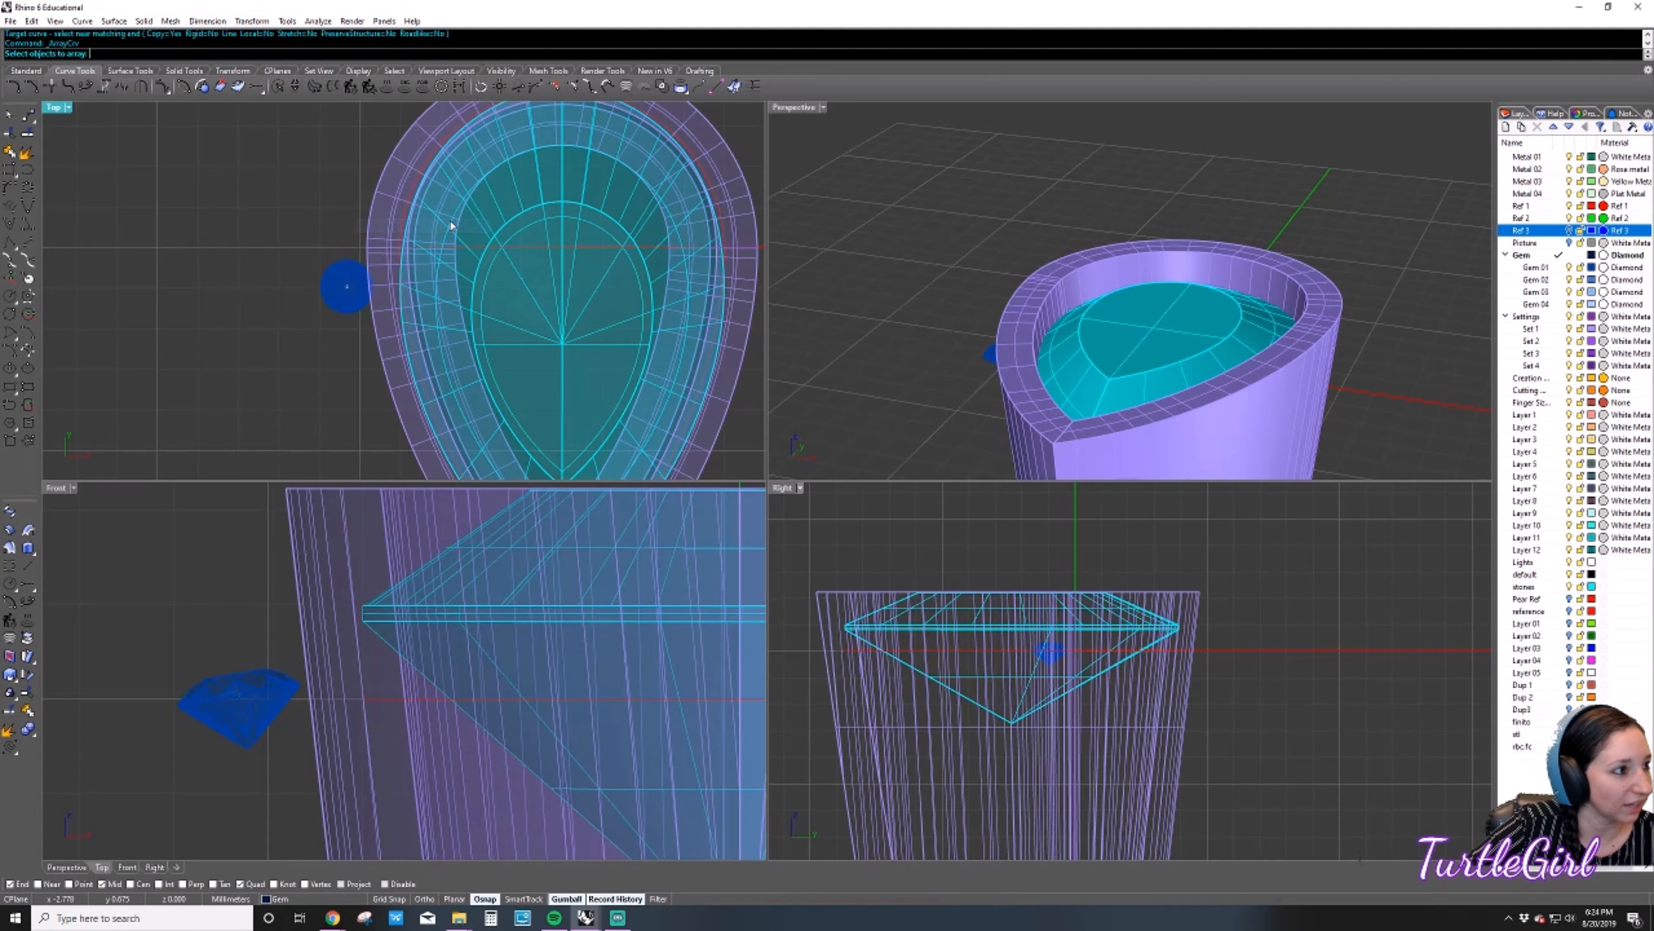
click(348, 286)
key(Return)
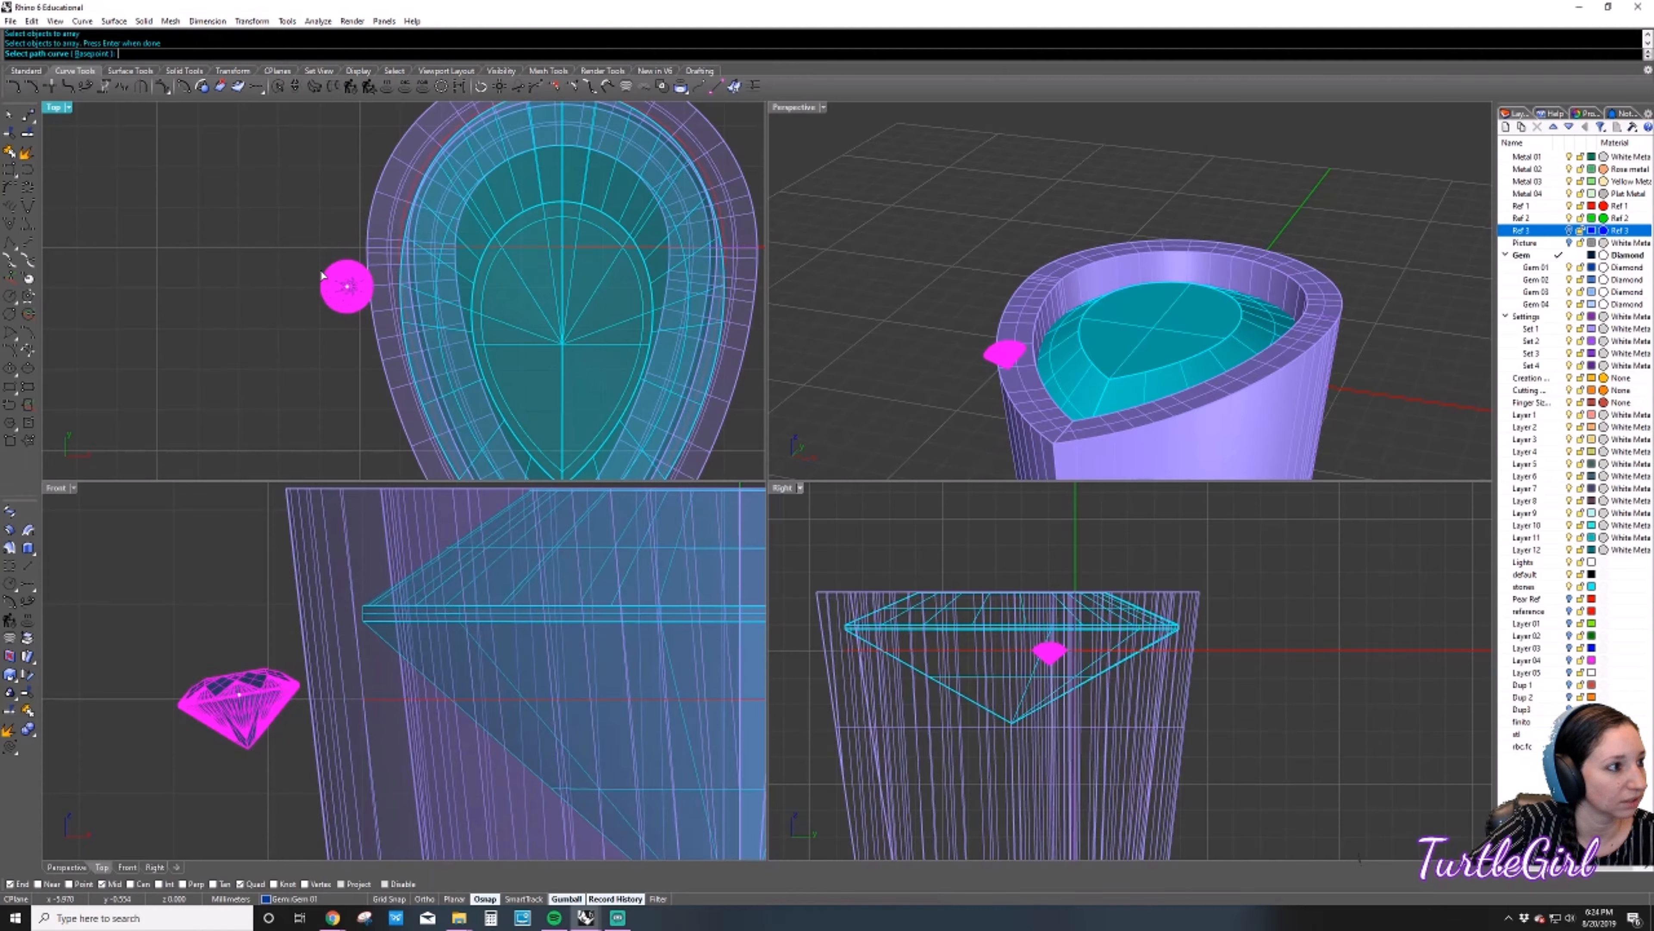
click(404, 269)
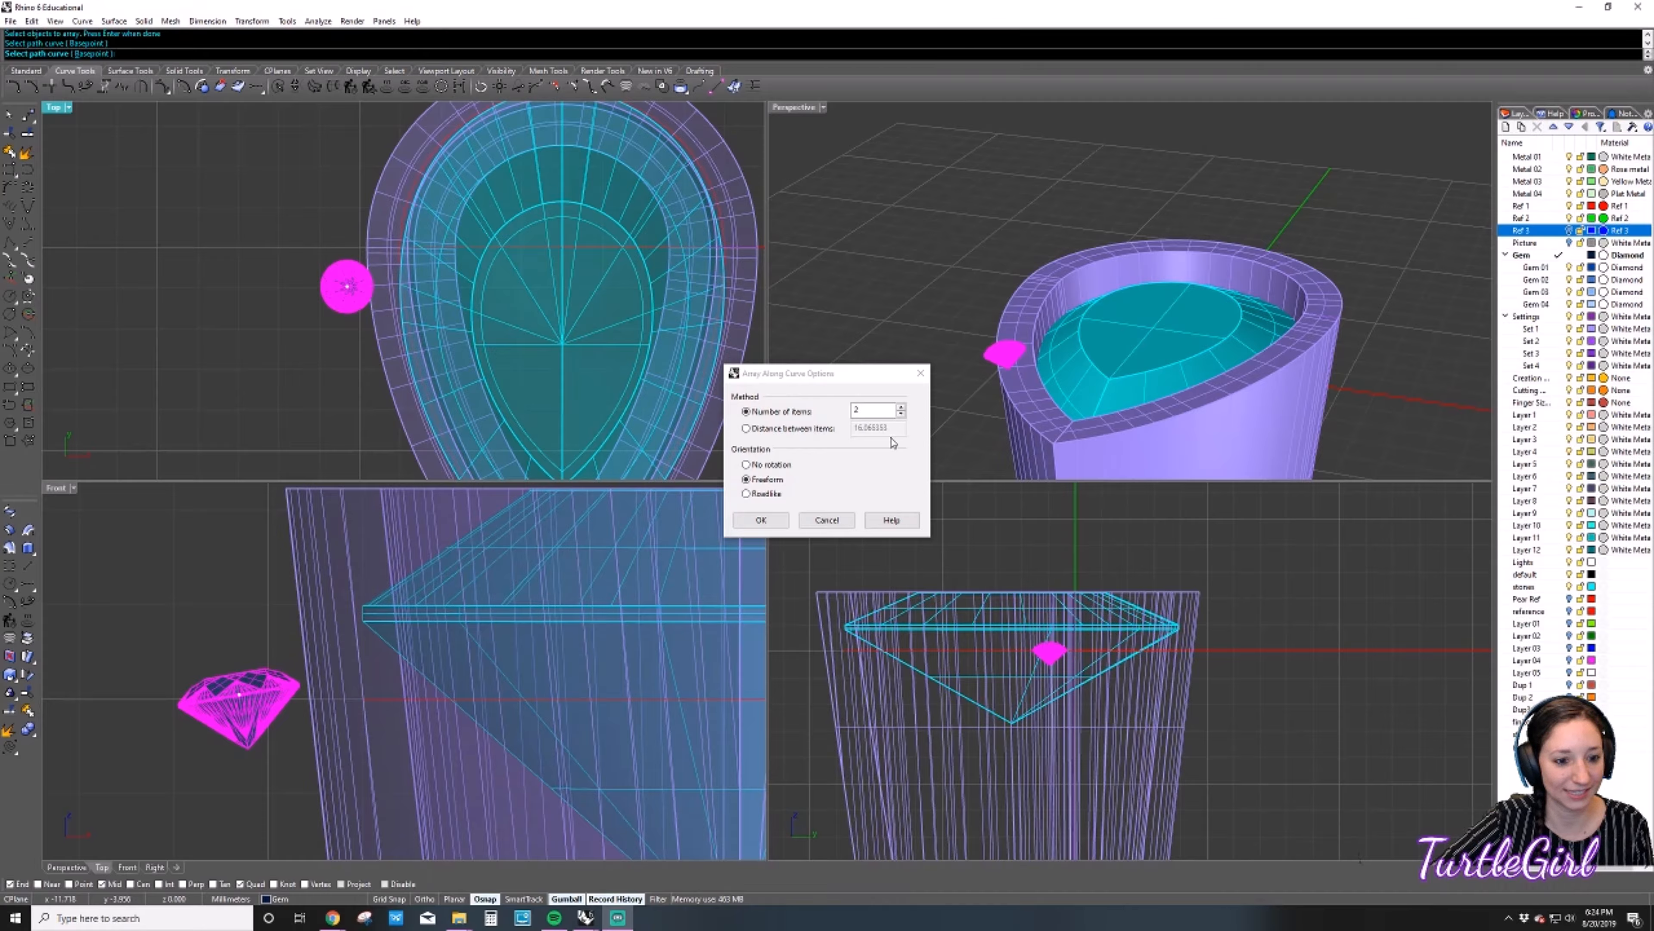
click(792, 429)
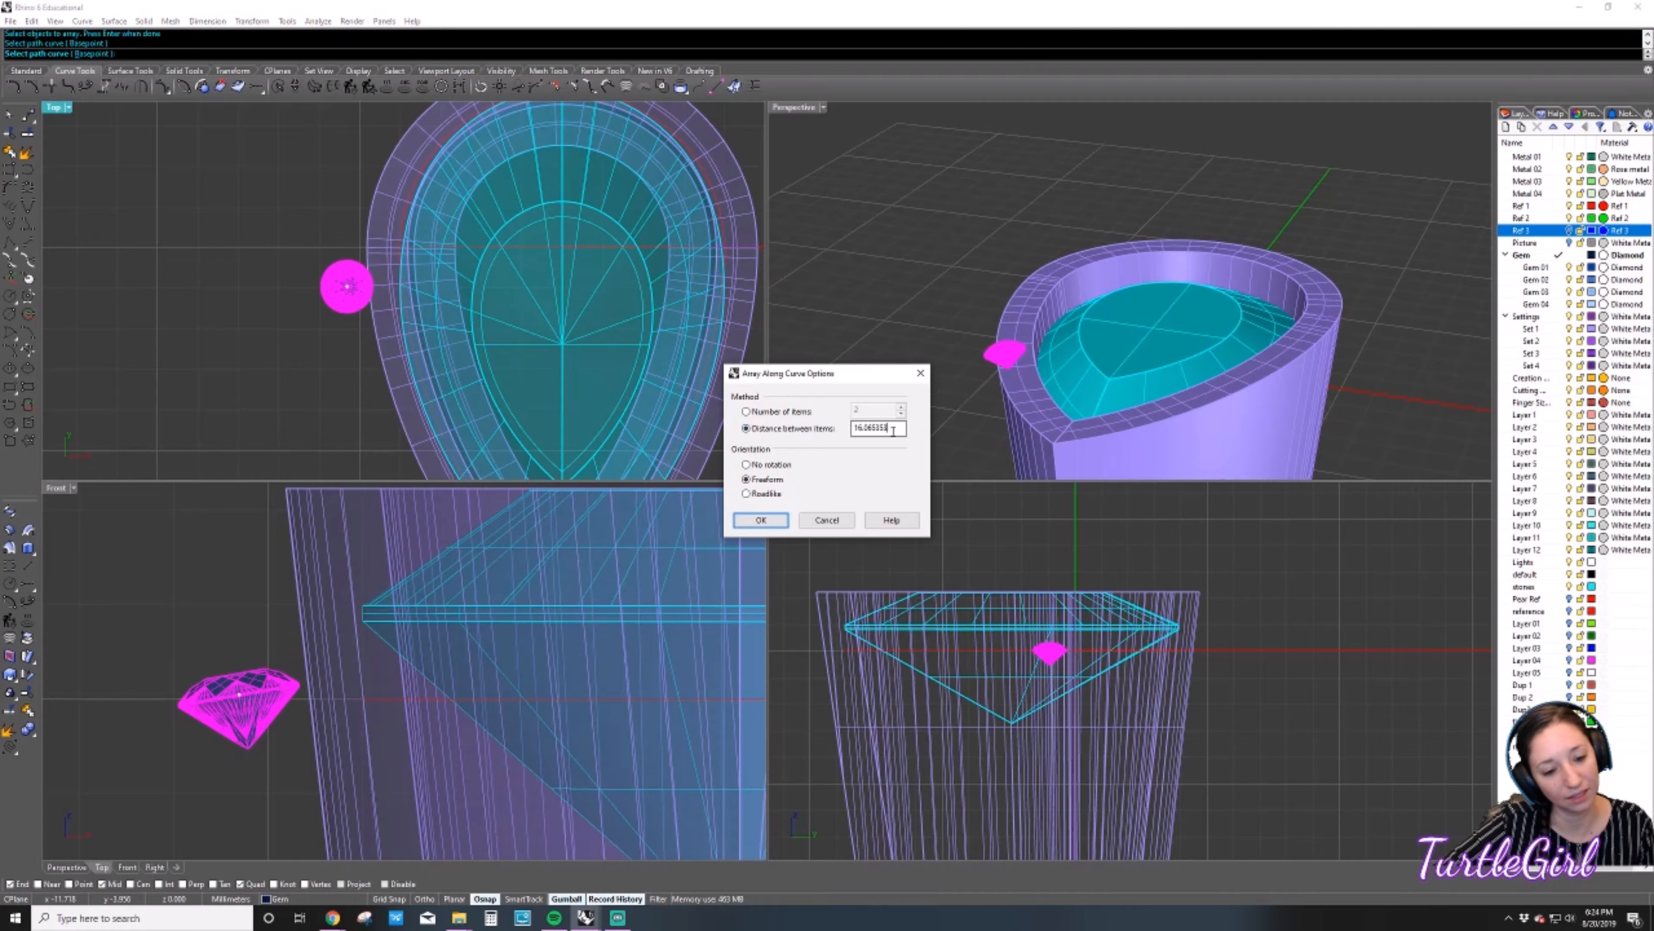
drag(893, 430, 853, 428)
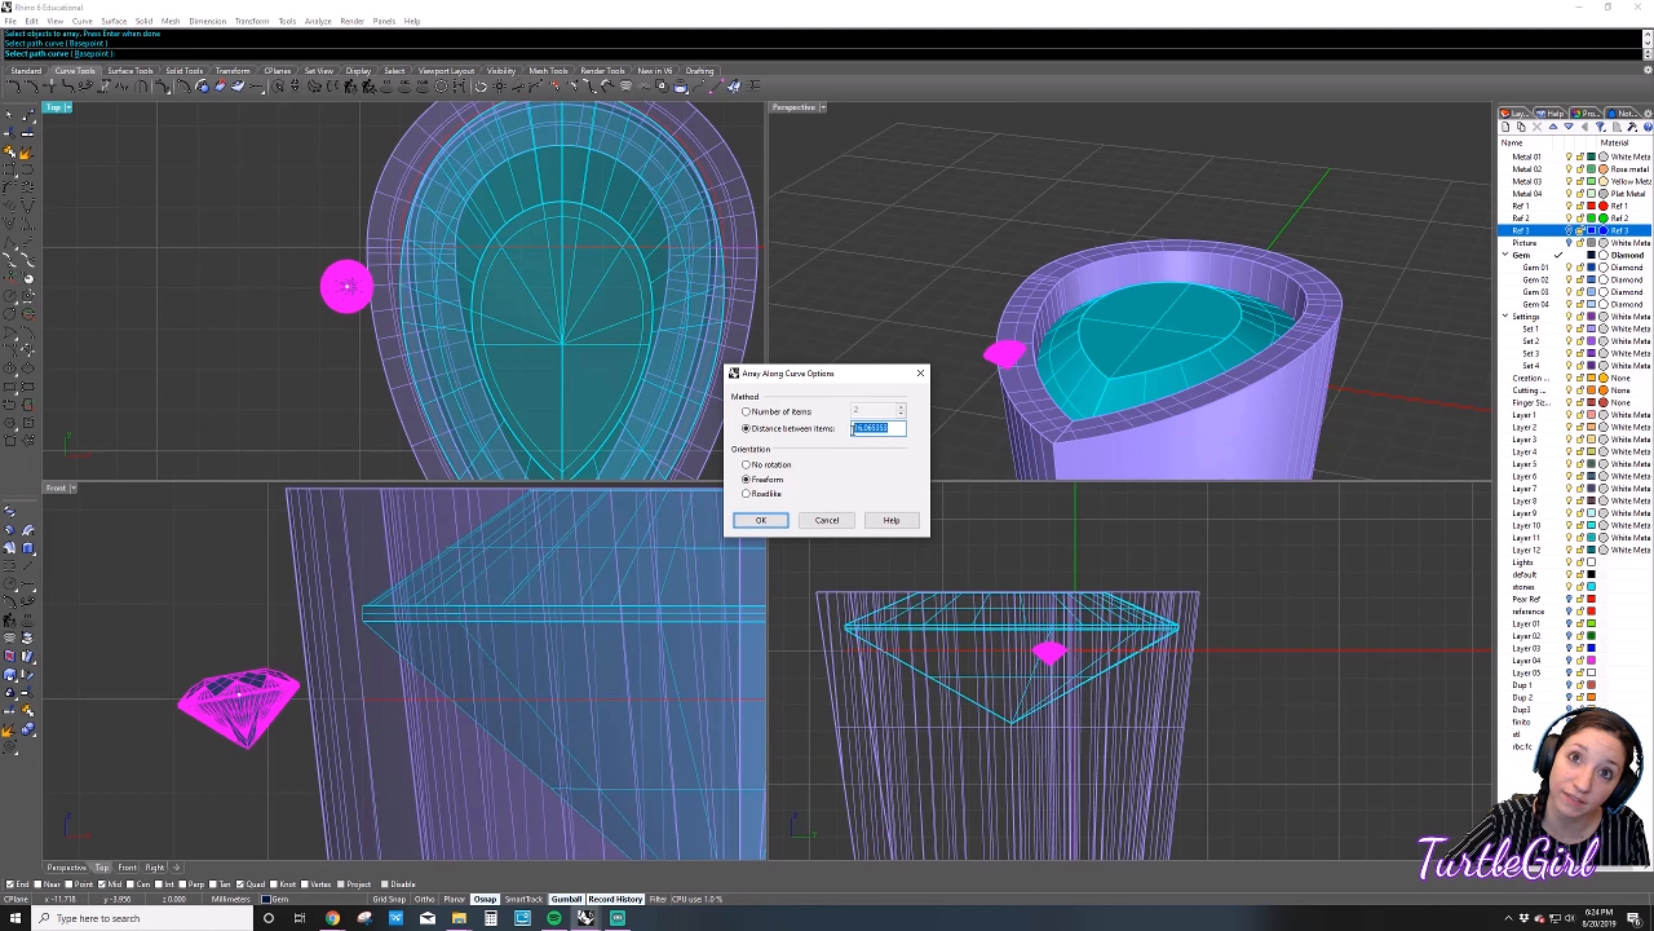
text(1.6)
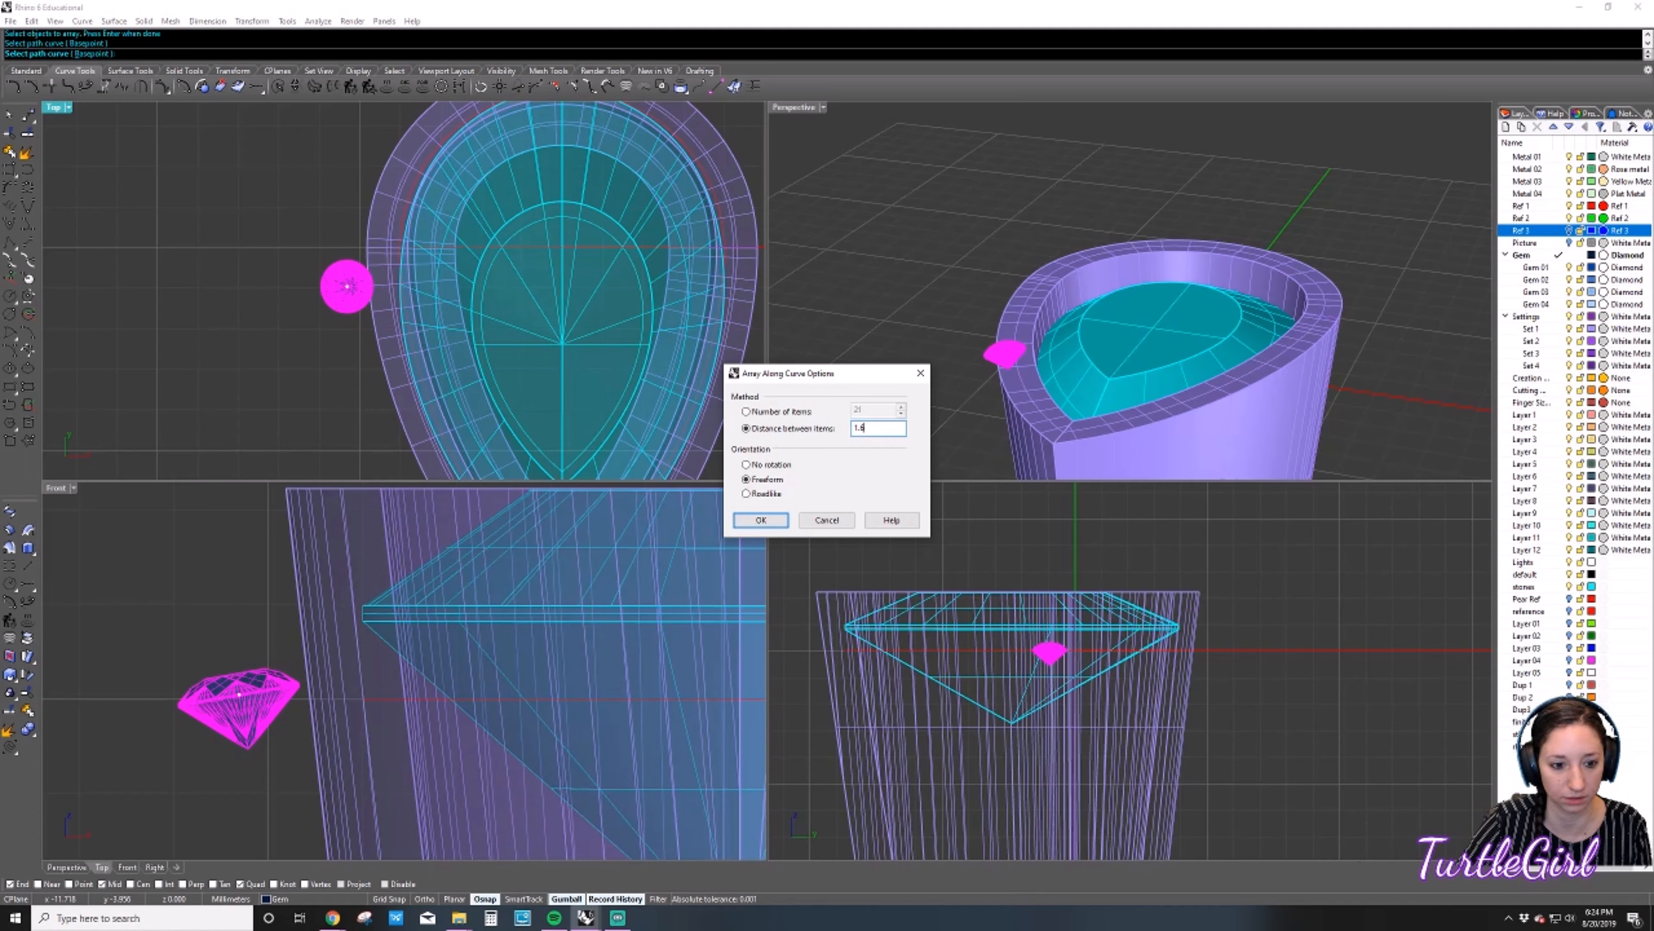
key(Return)
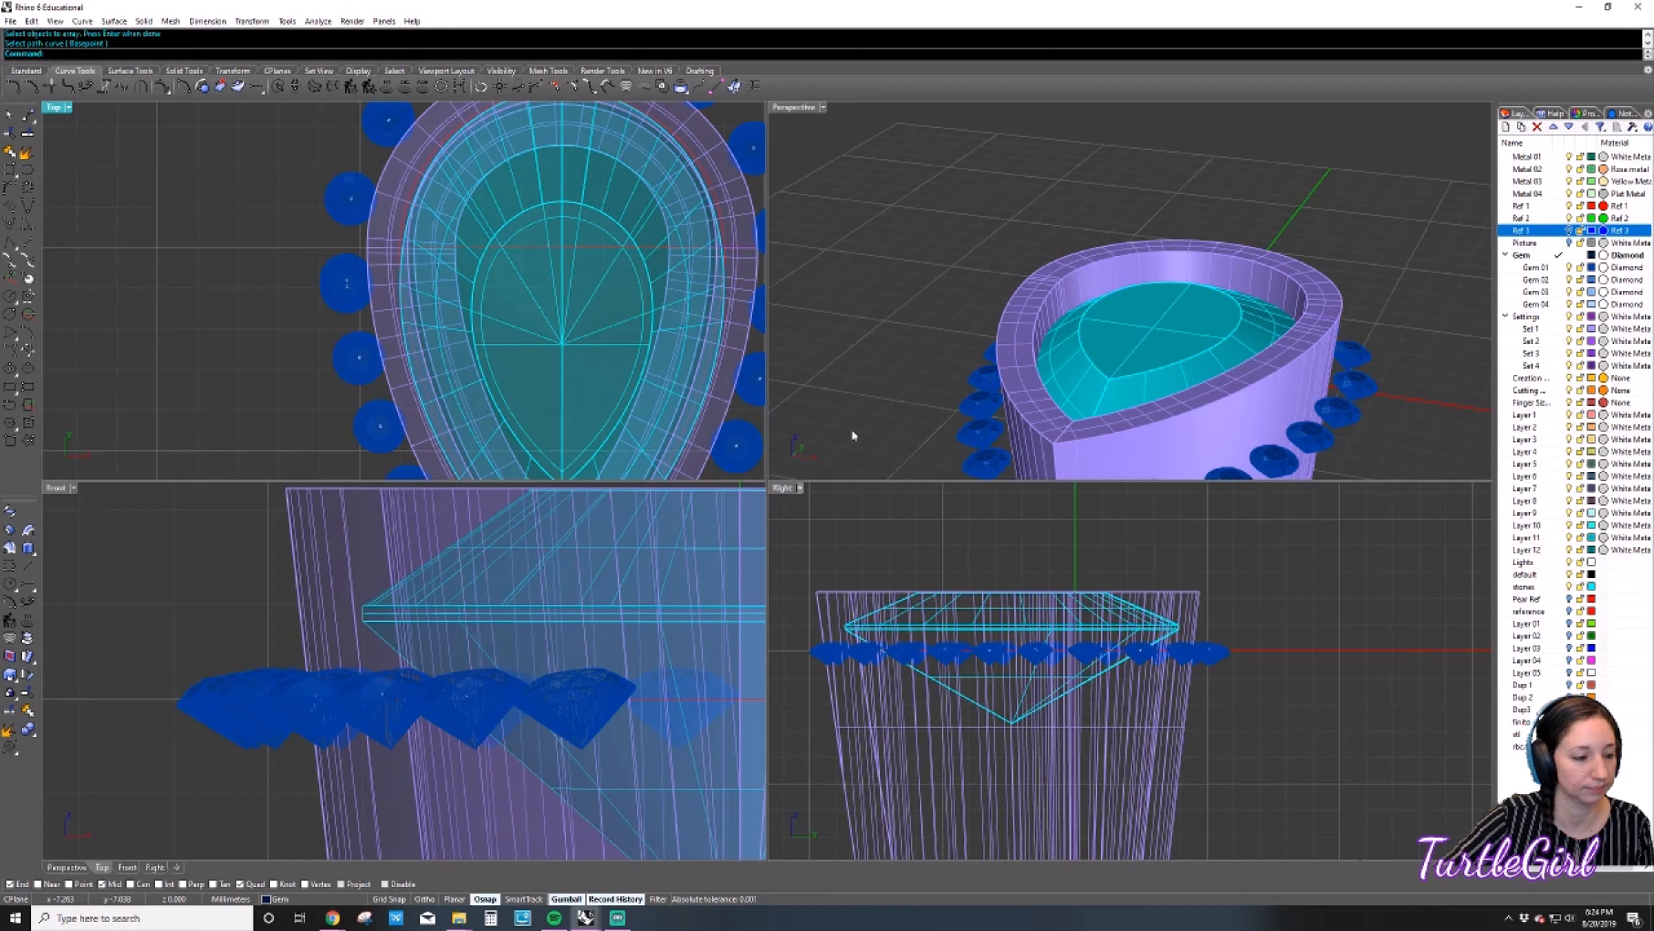
Check the gem spacing around the bezel and undo the array along the curve.
scroll(391, 280, down, 5)
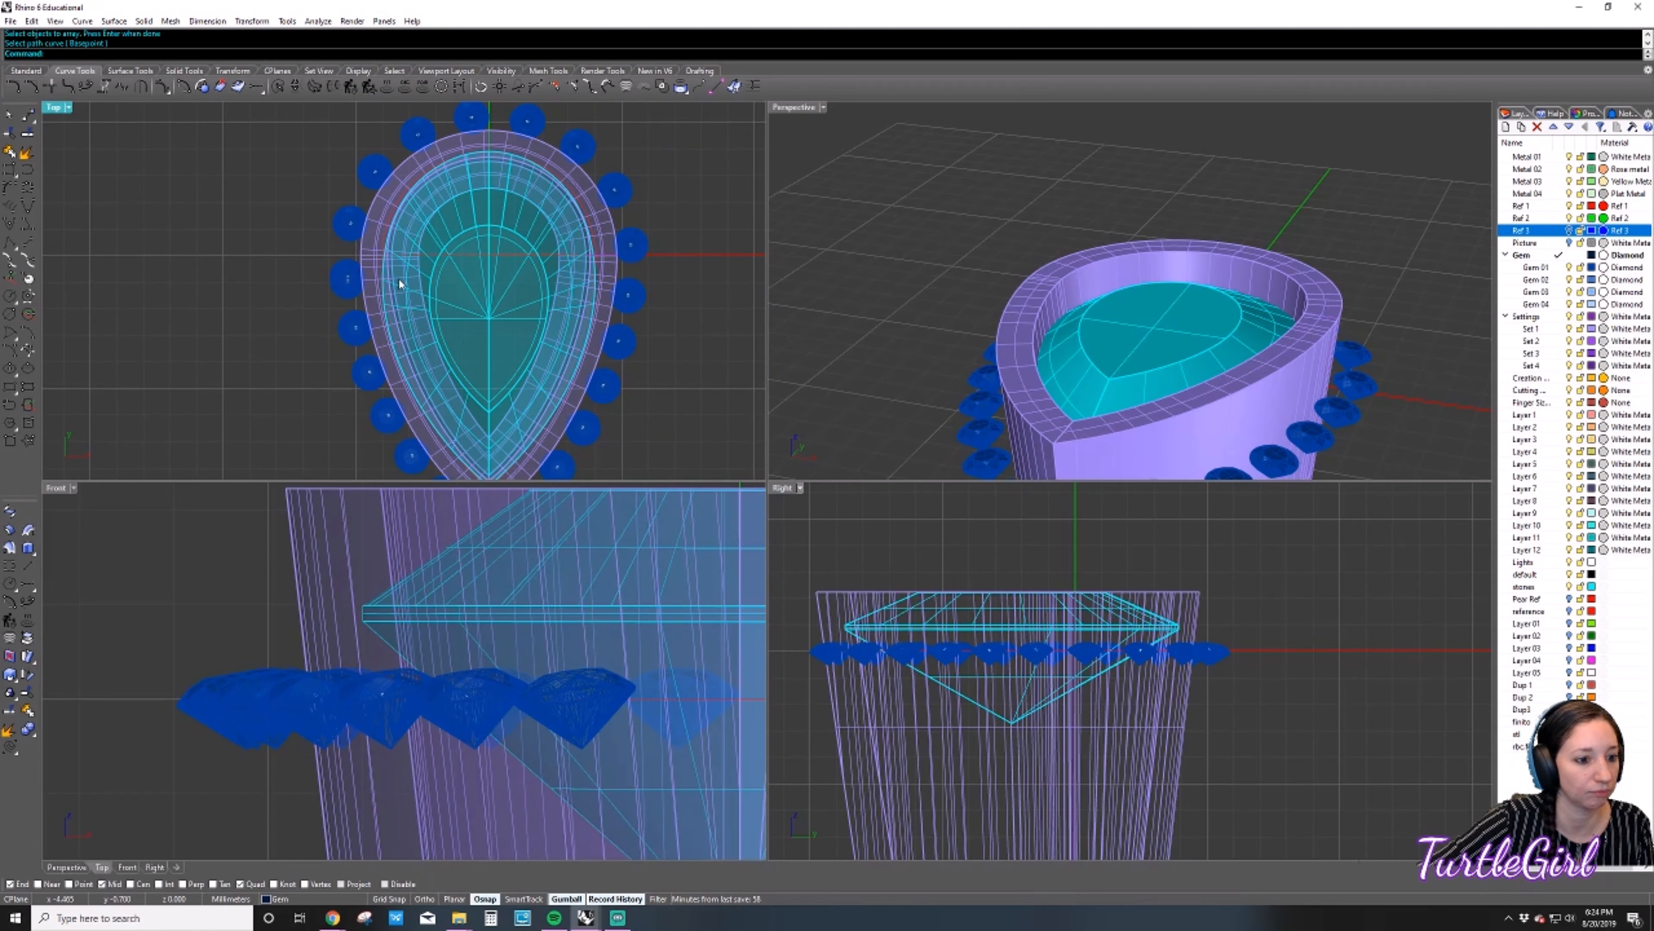
scroll(609, 342, down, 3)
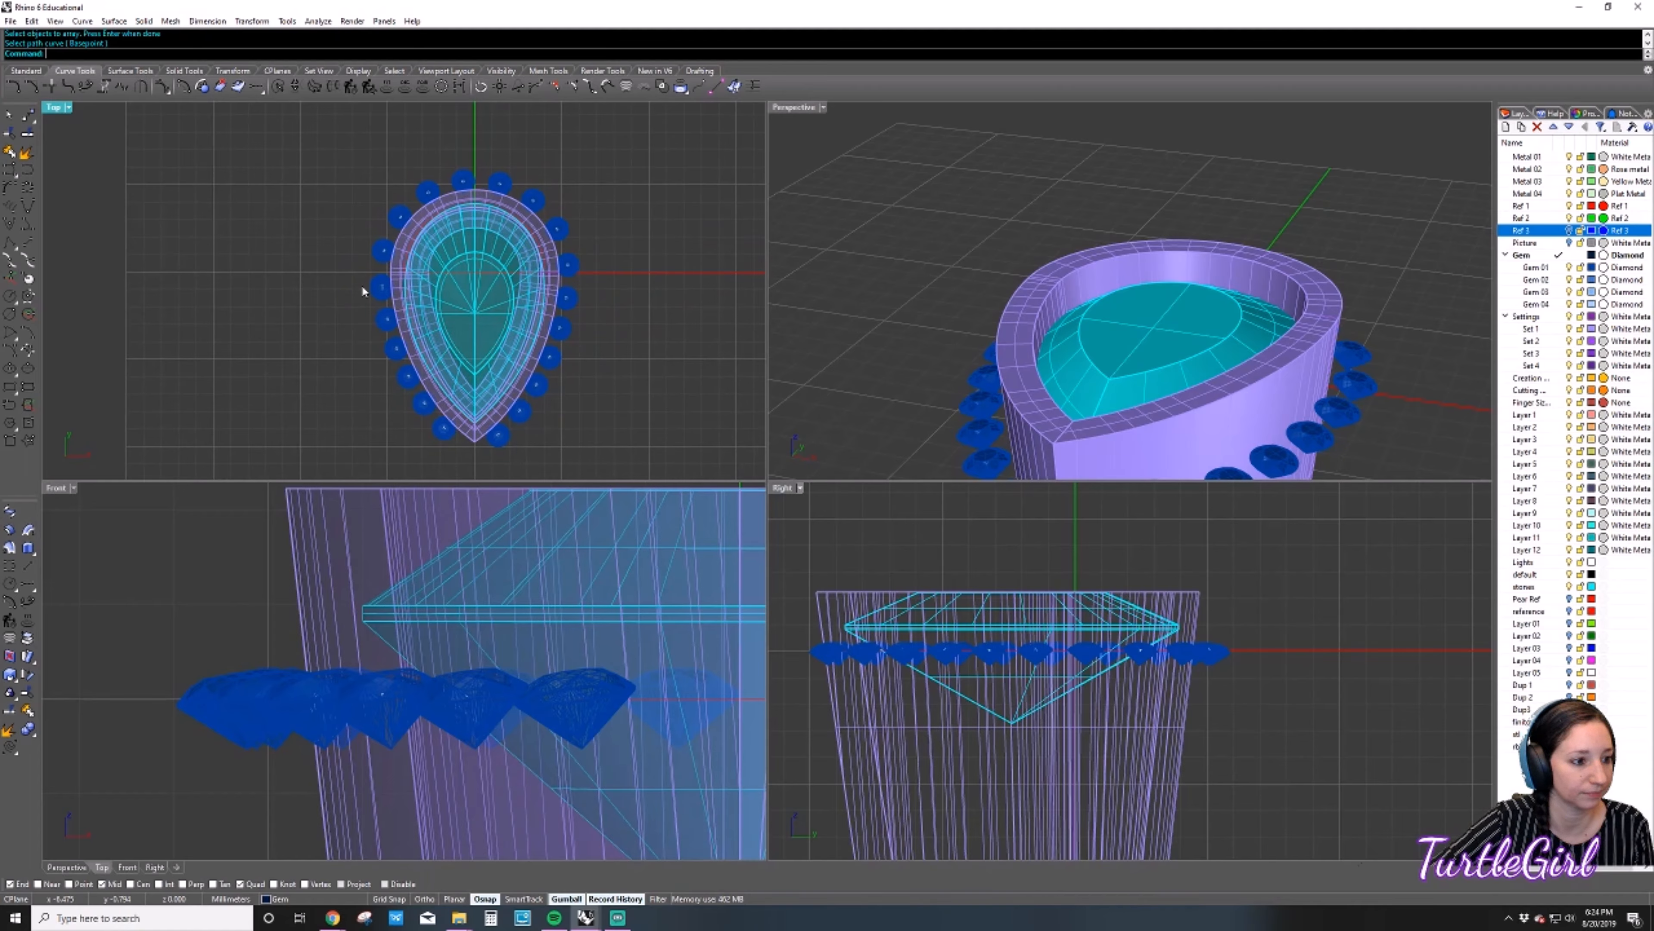
click(378, 283)
click(362, 266)
key(ctrl+z)
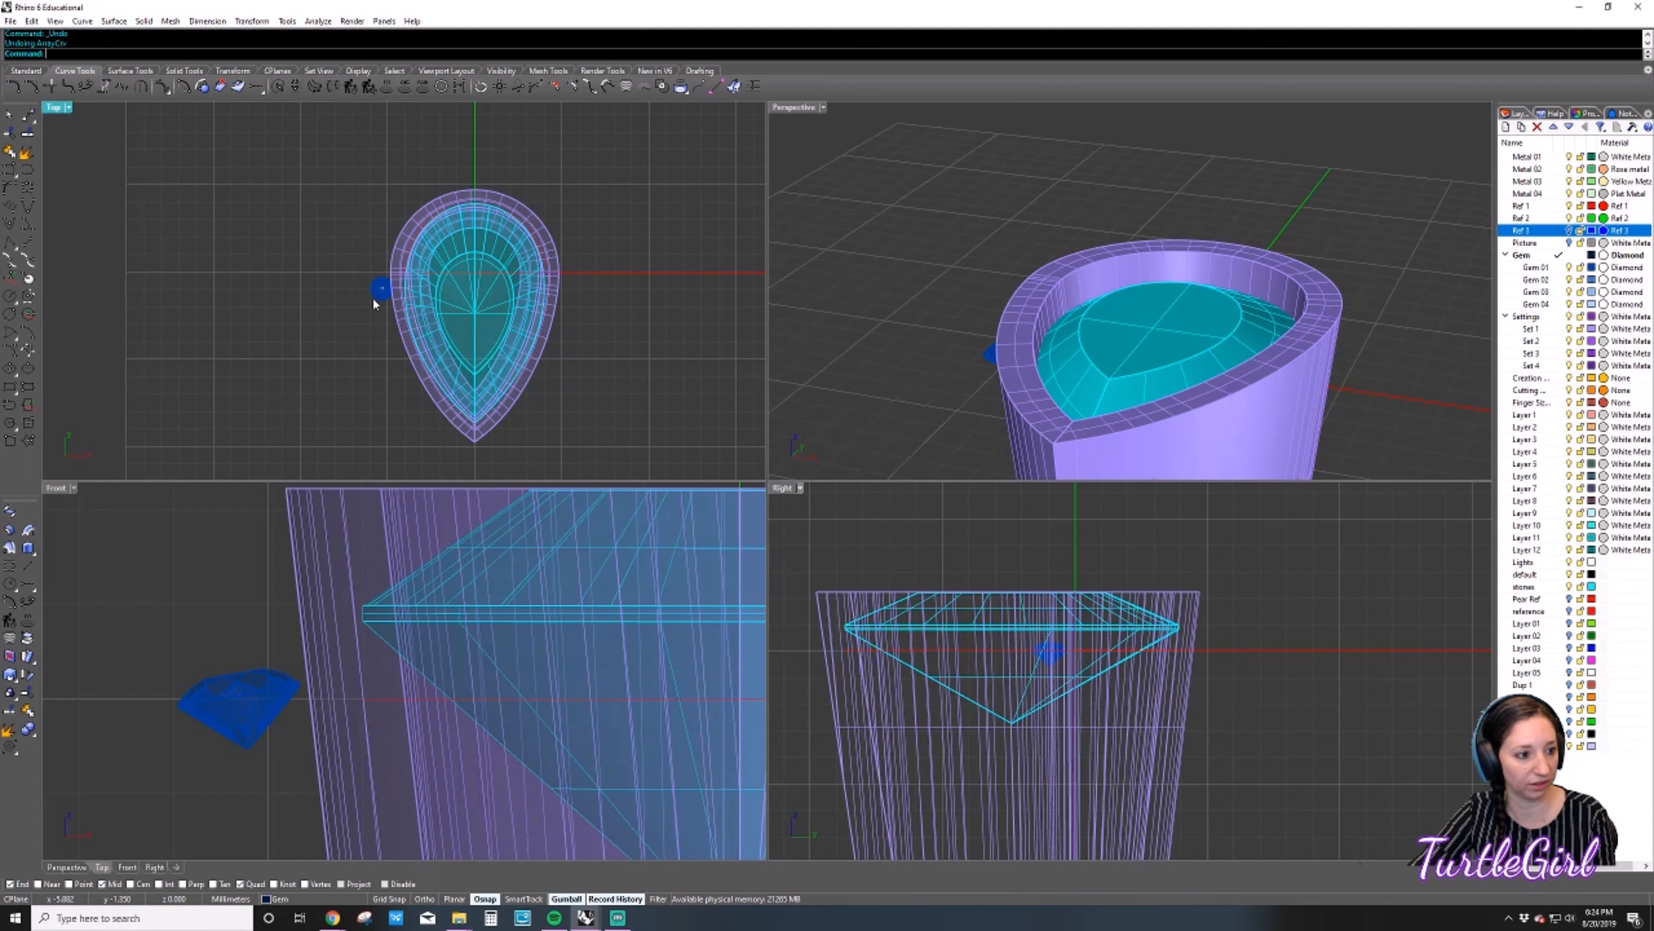
click(417, 215)
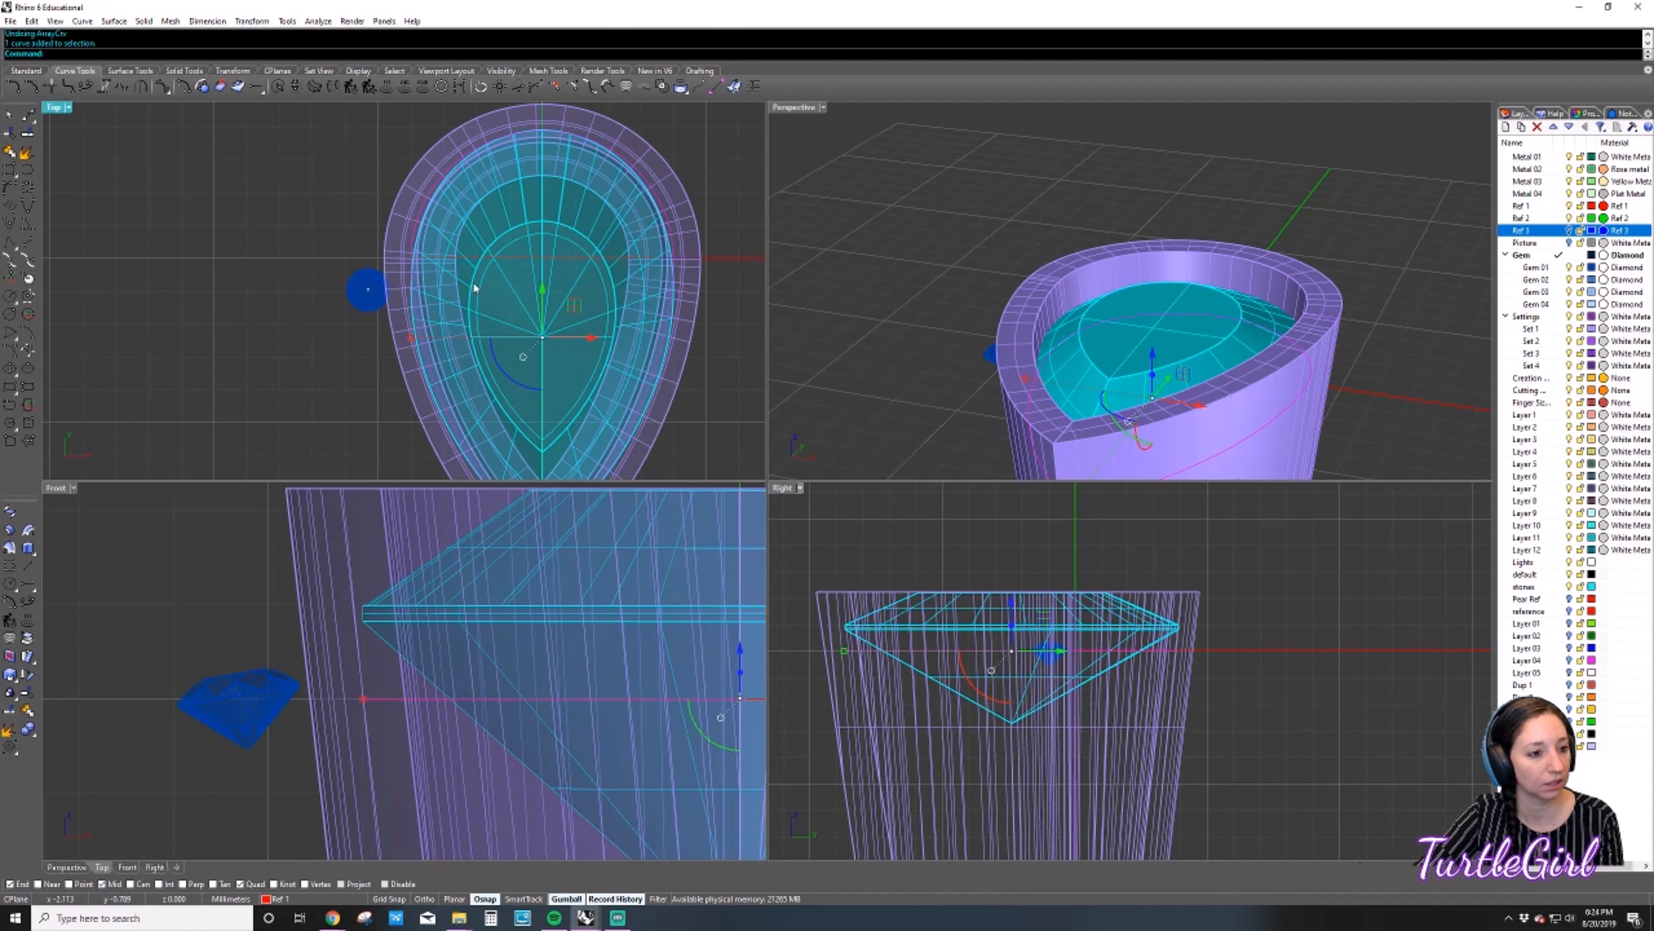
scroll(410, 266, up, 5)
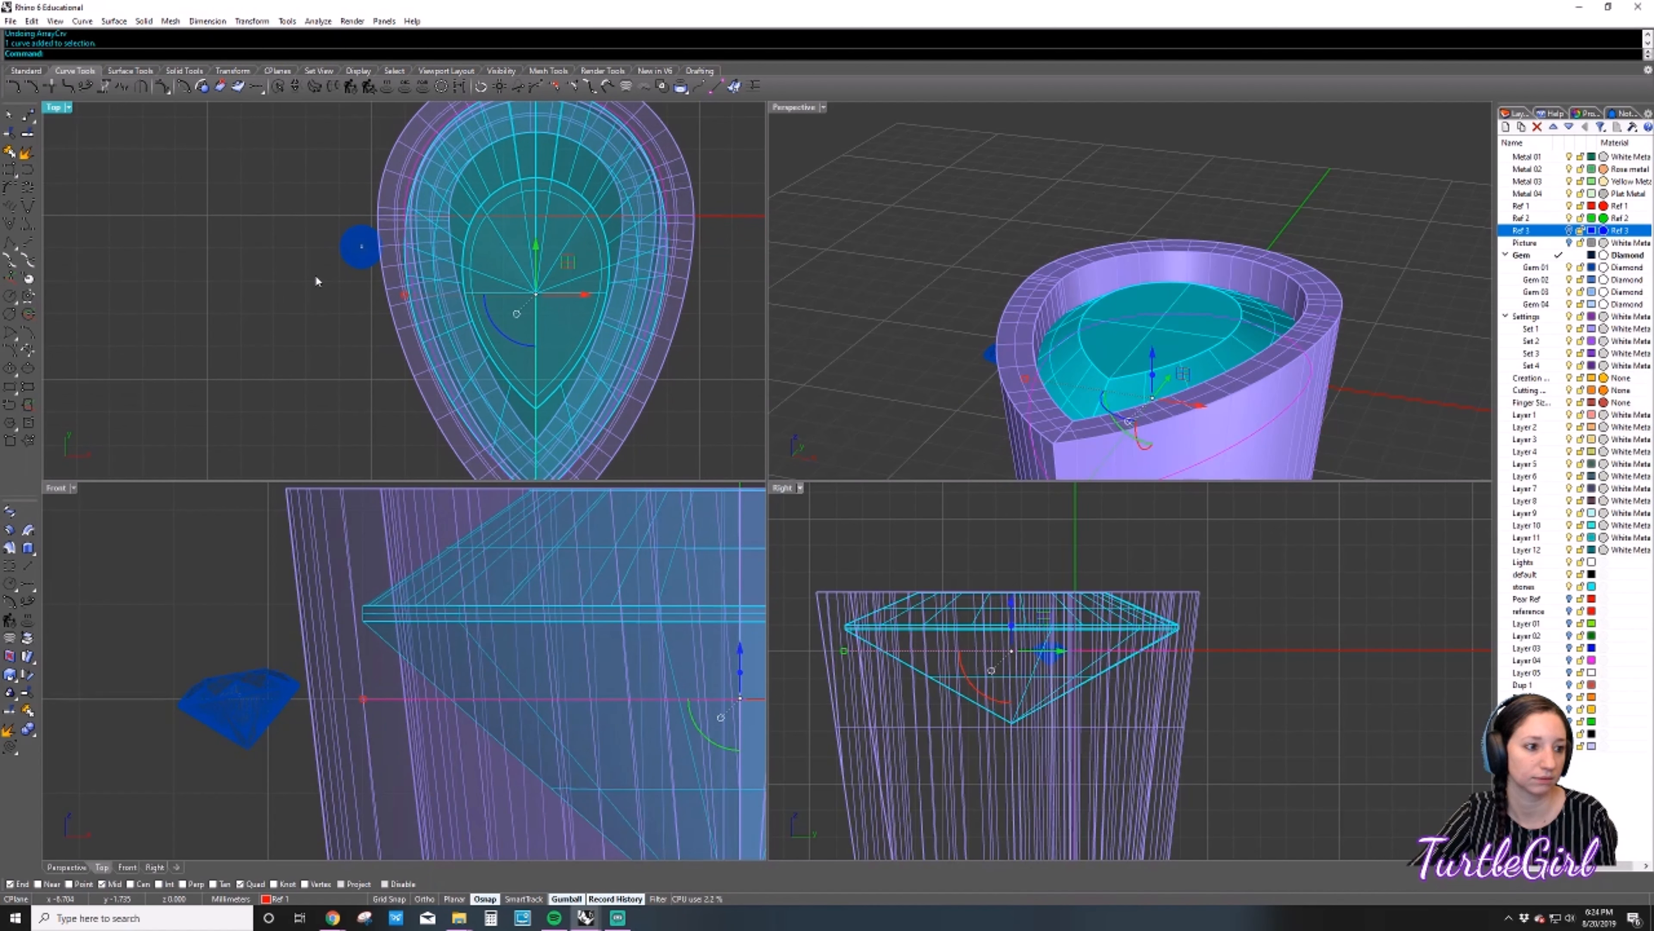
right_drag(352, 339, 278, 341)
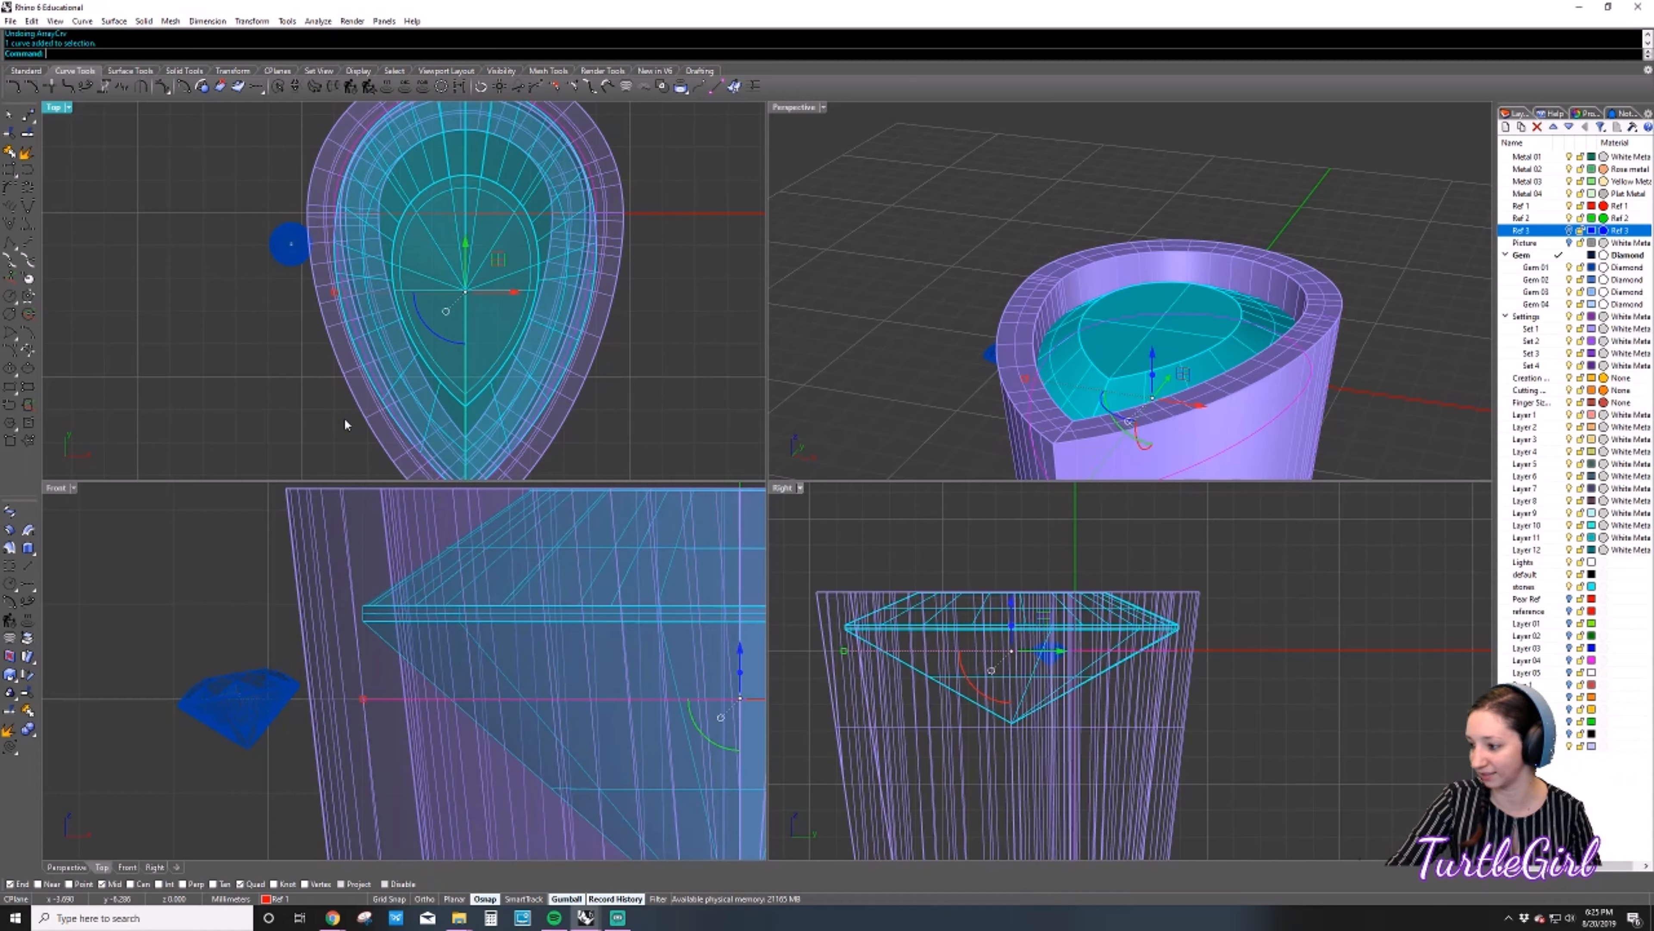
click(292, 307)
click(335, 193)
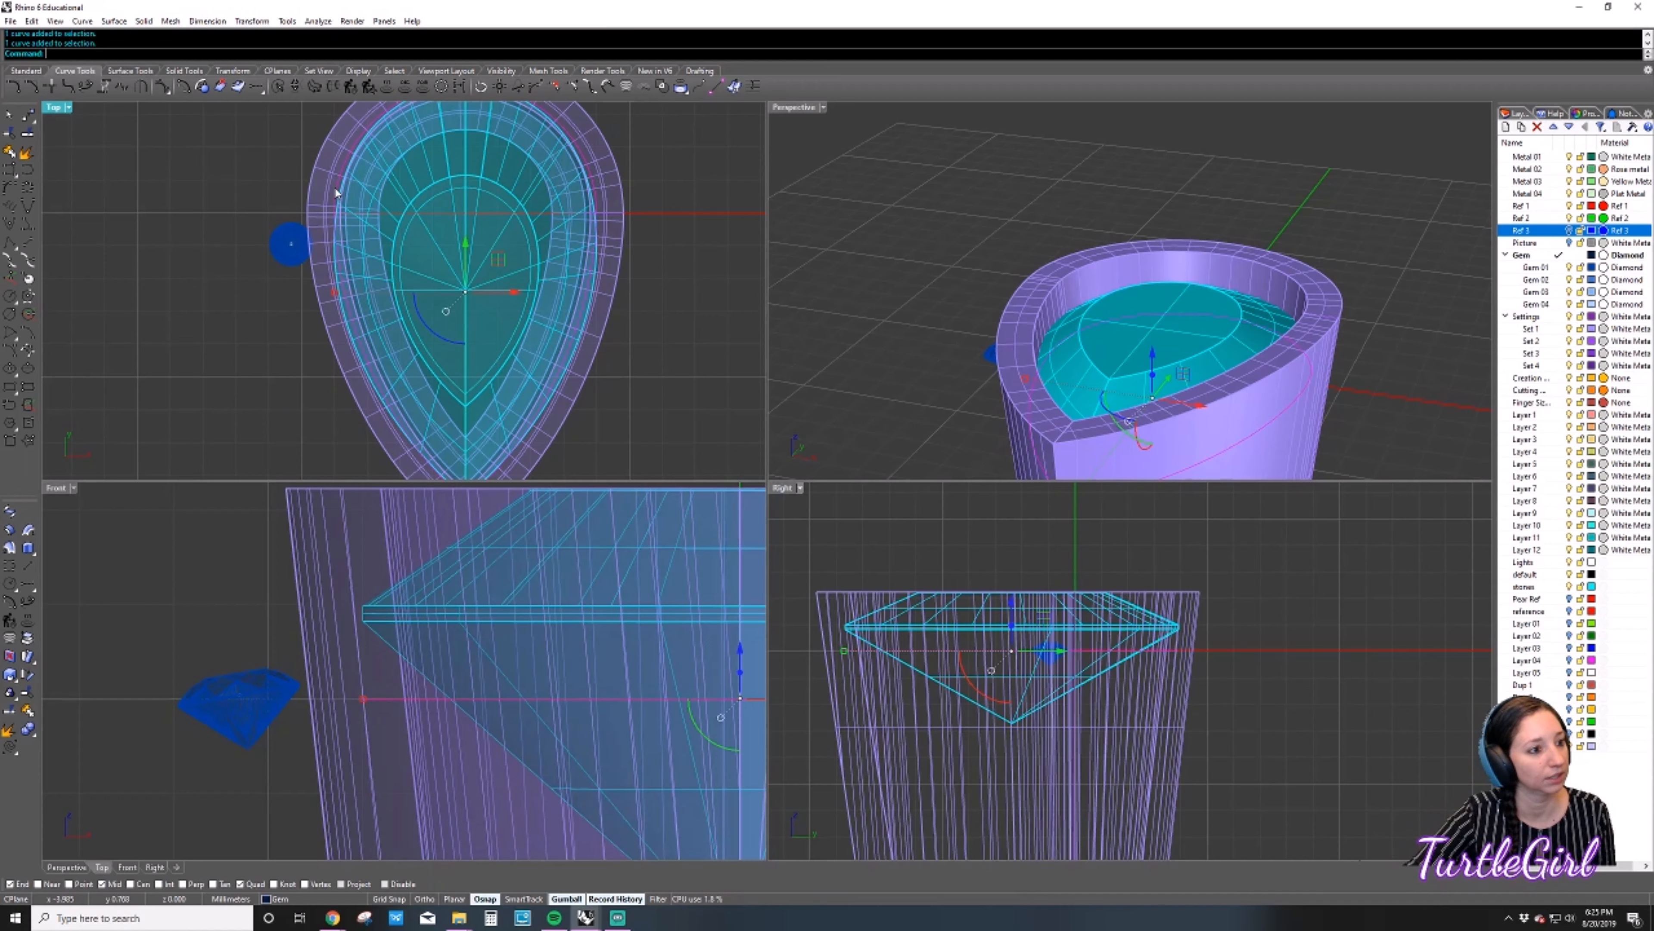
click(660, 305)
right_drag(560, 383, 527, 359)
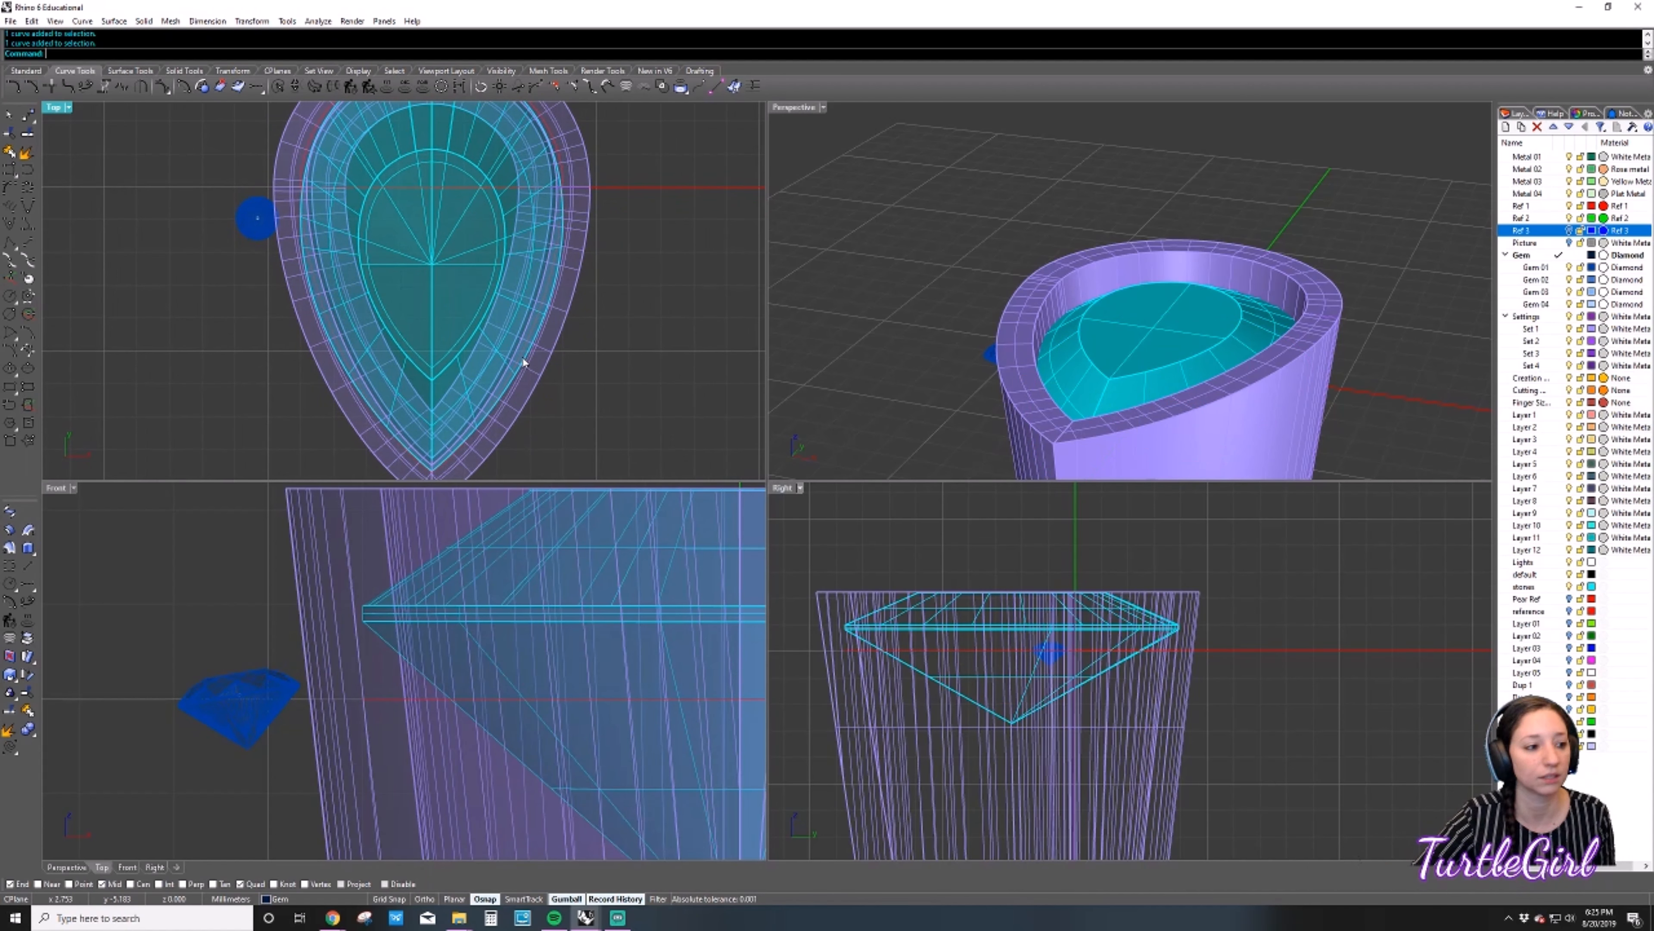
right_drag(884, 212, 923, 259)
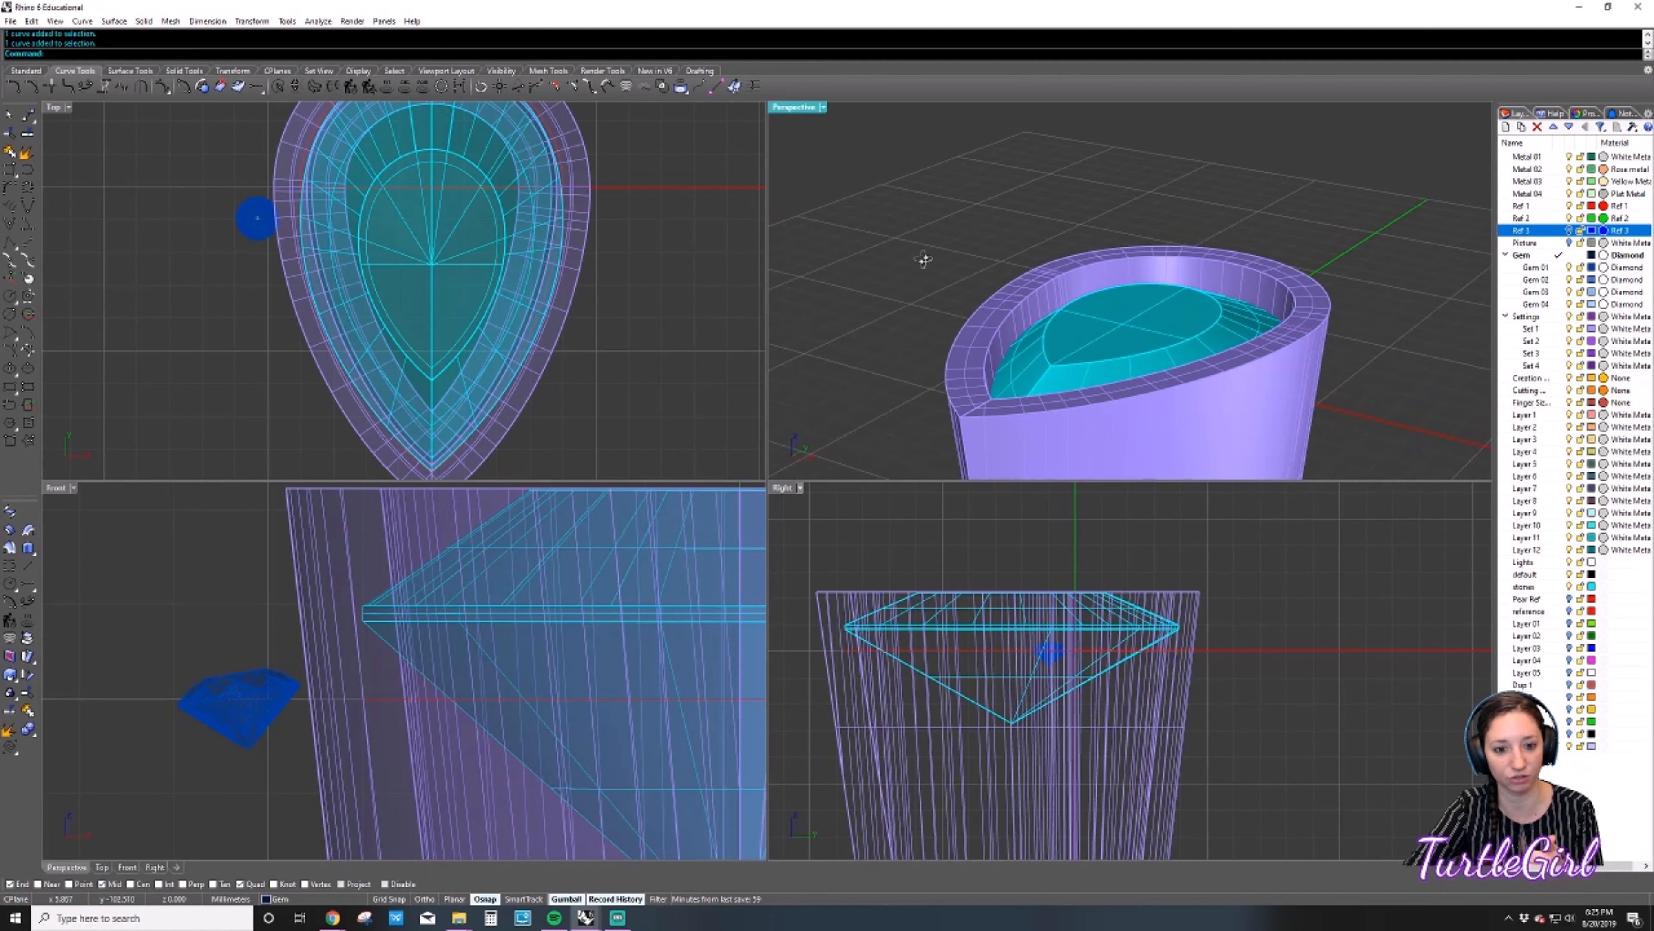
click(292, 574)
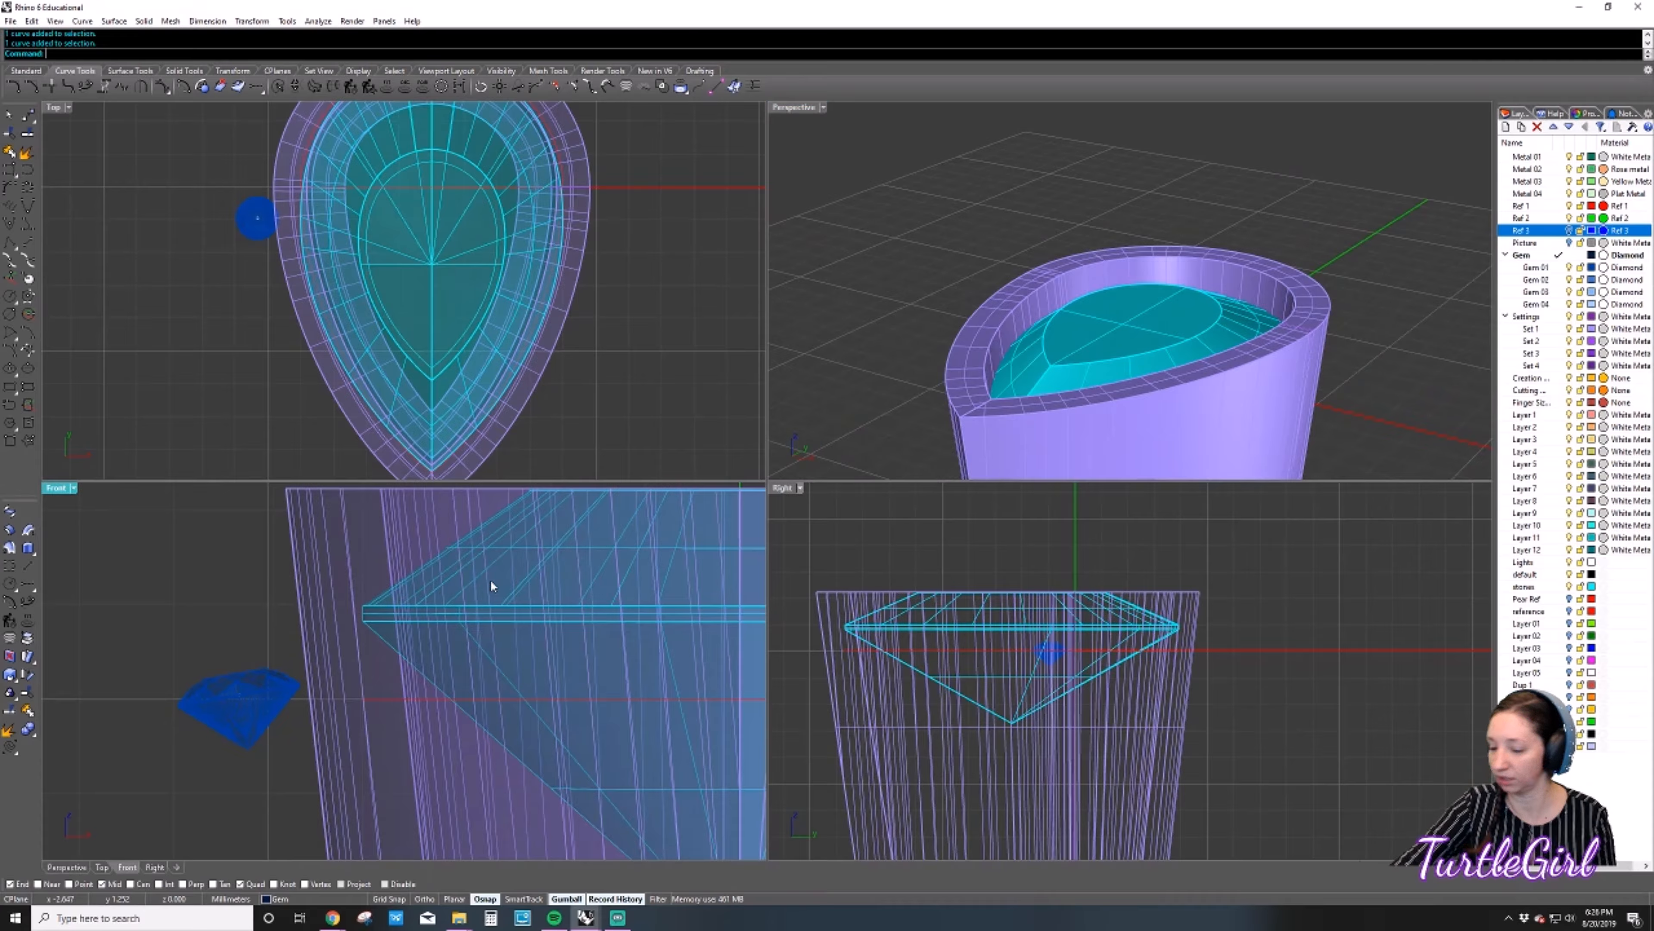
click(180, 393)
mouse_move(224, 352)
right_down()
mouse_move(168, 387)
mouse_move(280, 407)
right_up()
scroll(179, 371, down, 2)
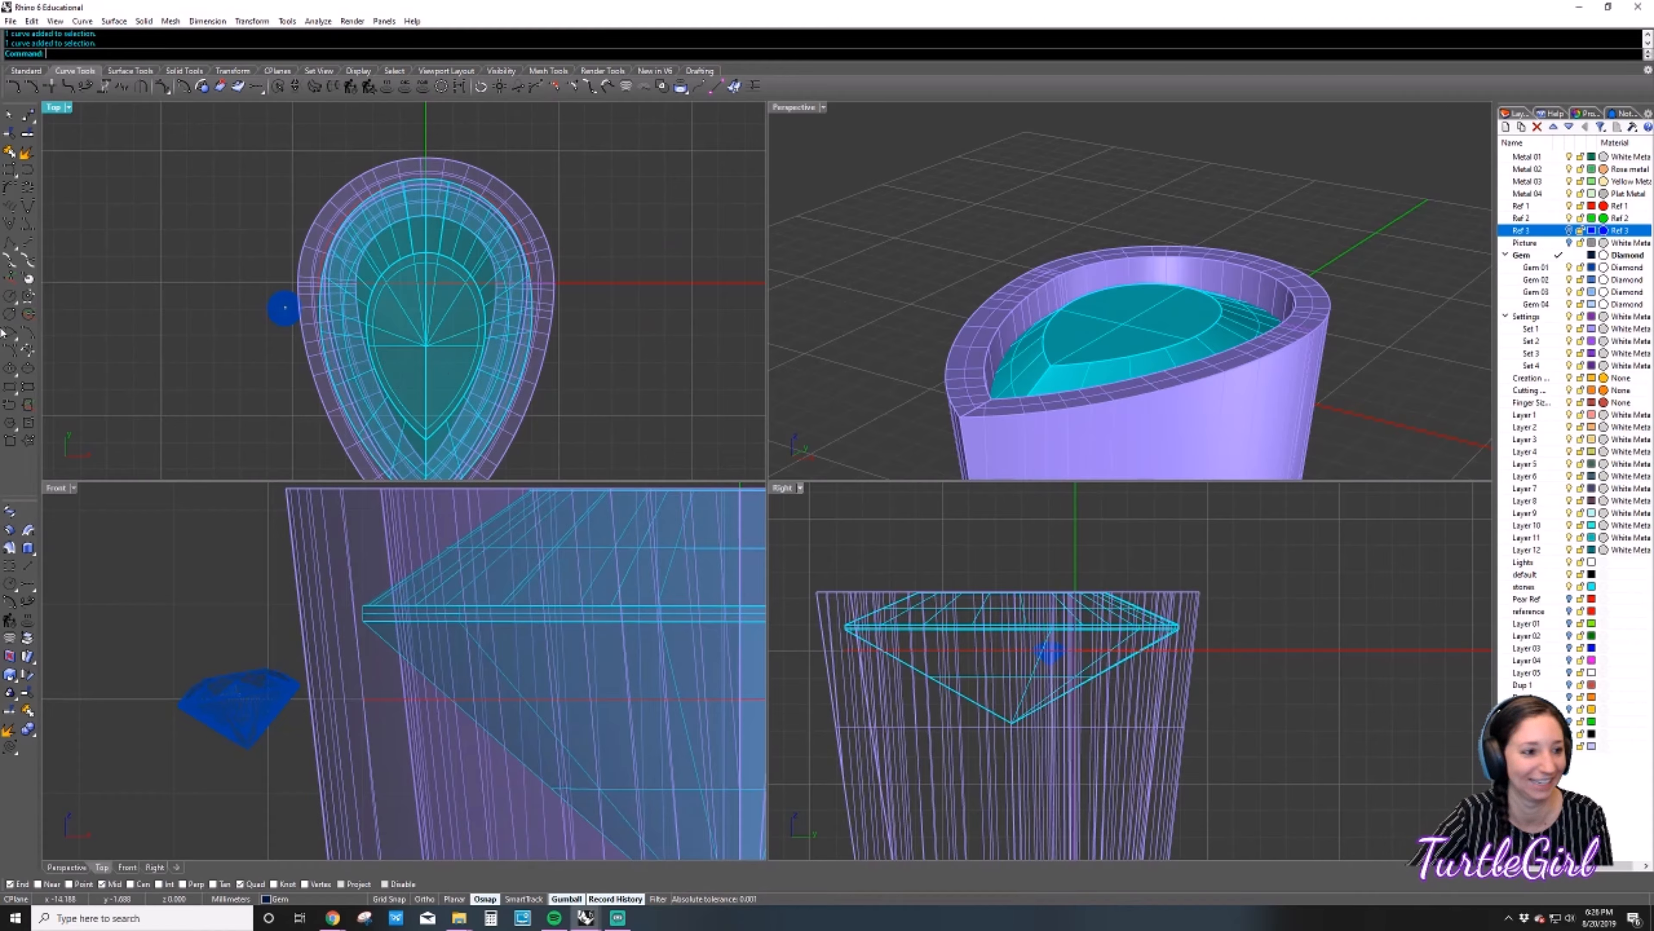
click(324, 252)
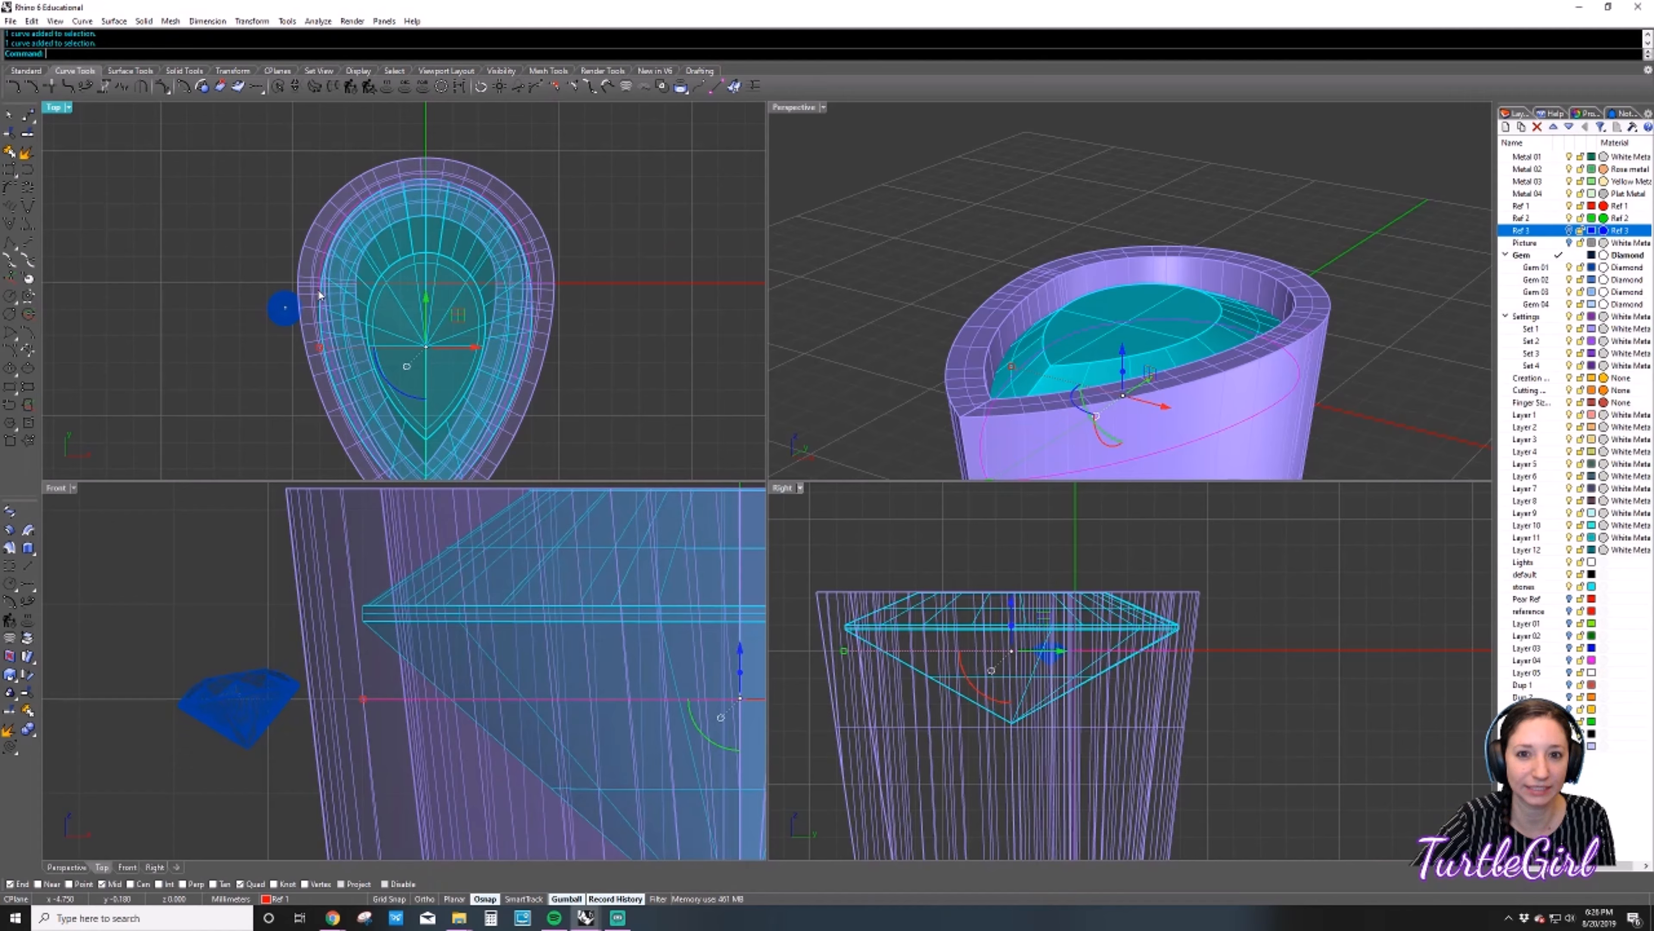
click(642, 344)
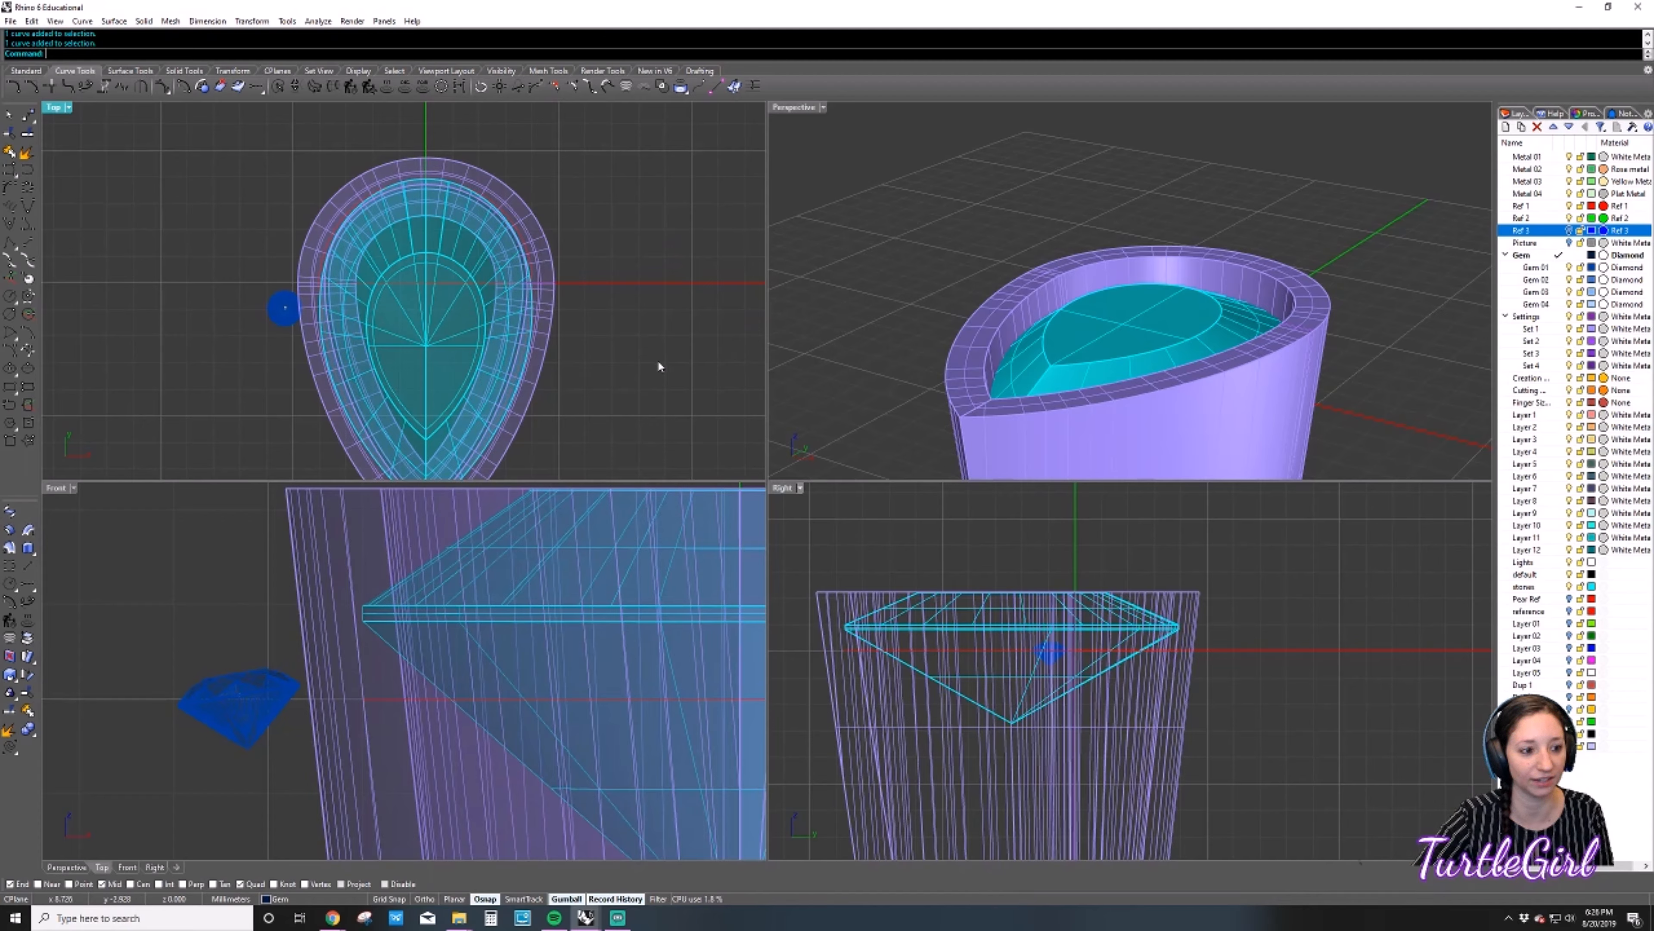
right_drag(658, 361, 739, 326)
click(392, 252)
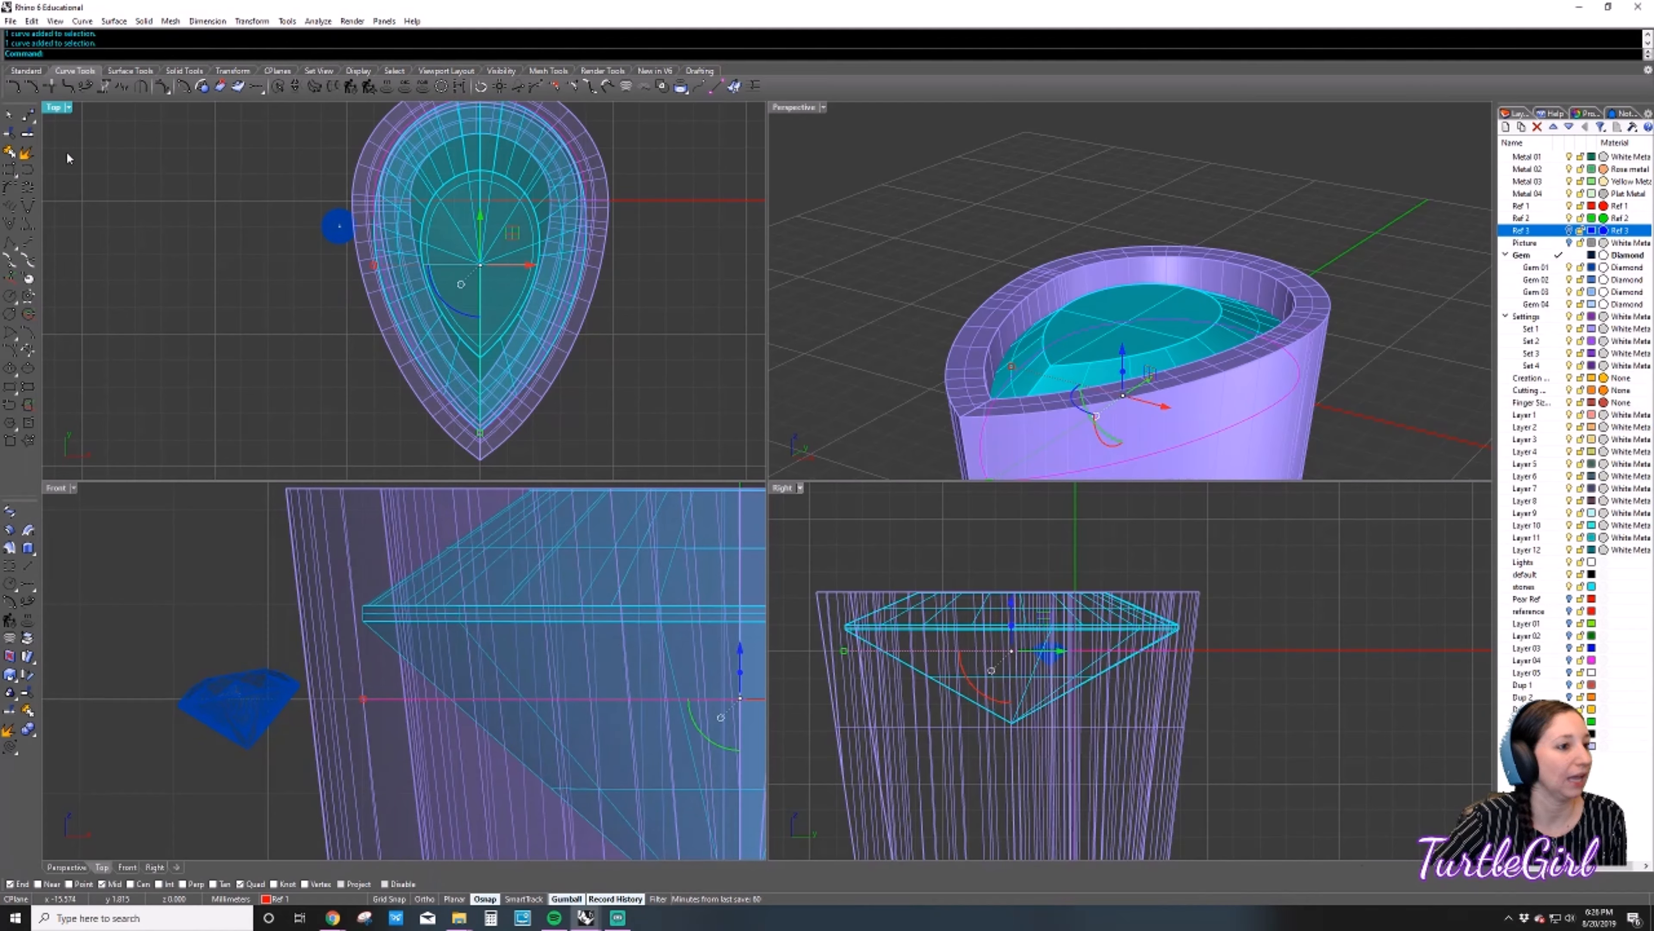
right_drag(124, 174, 152, 295)
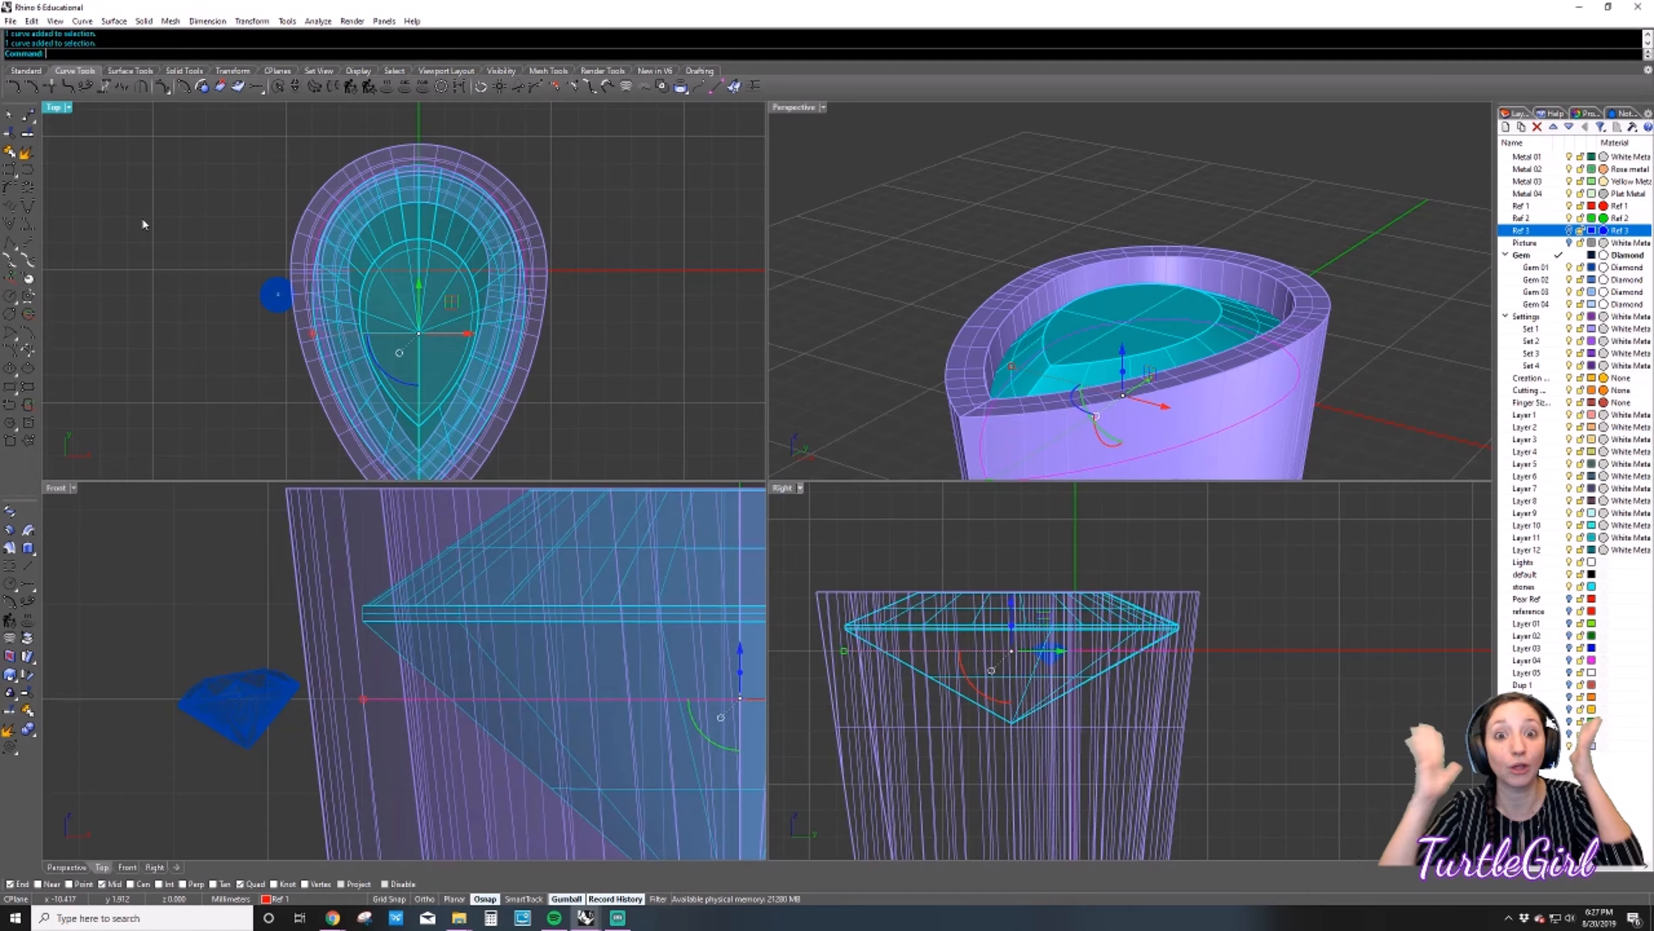
click(205, 232)
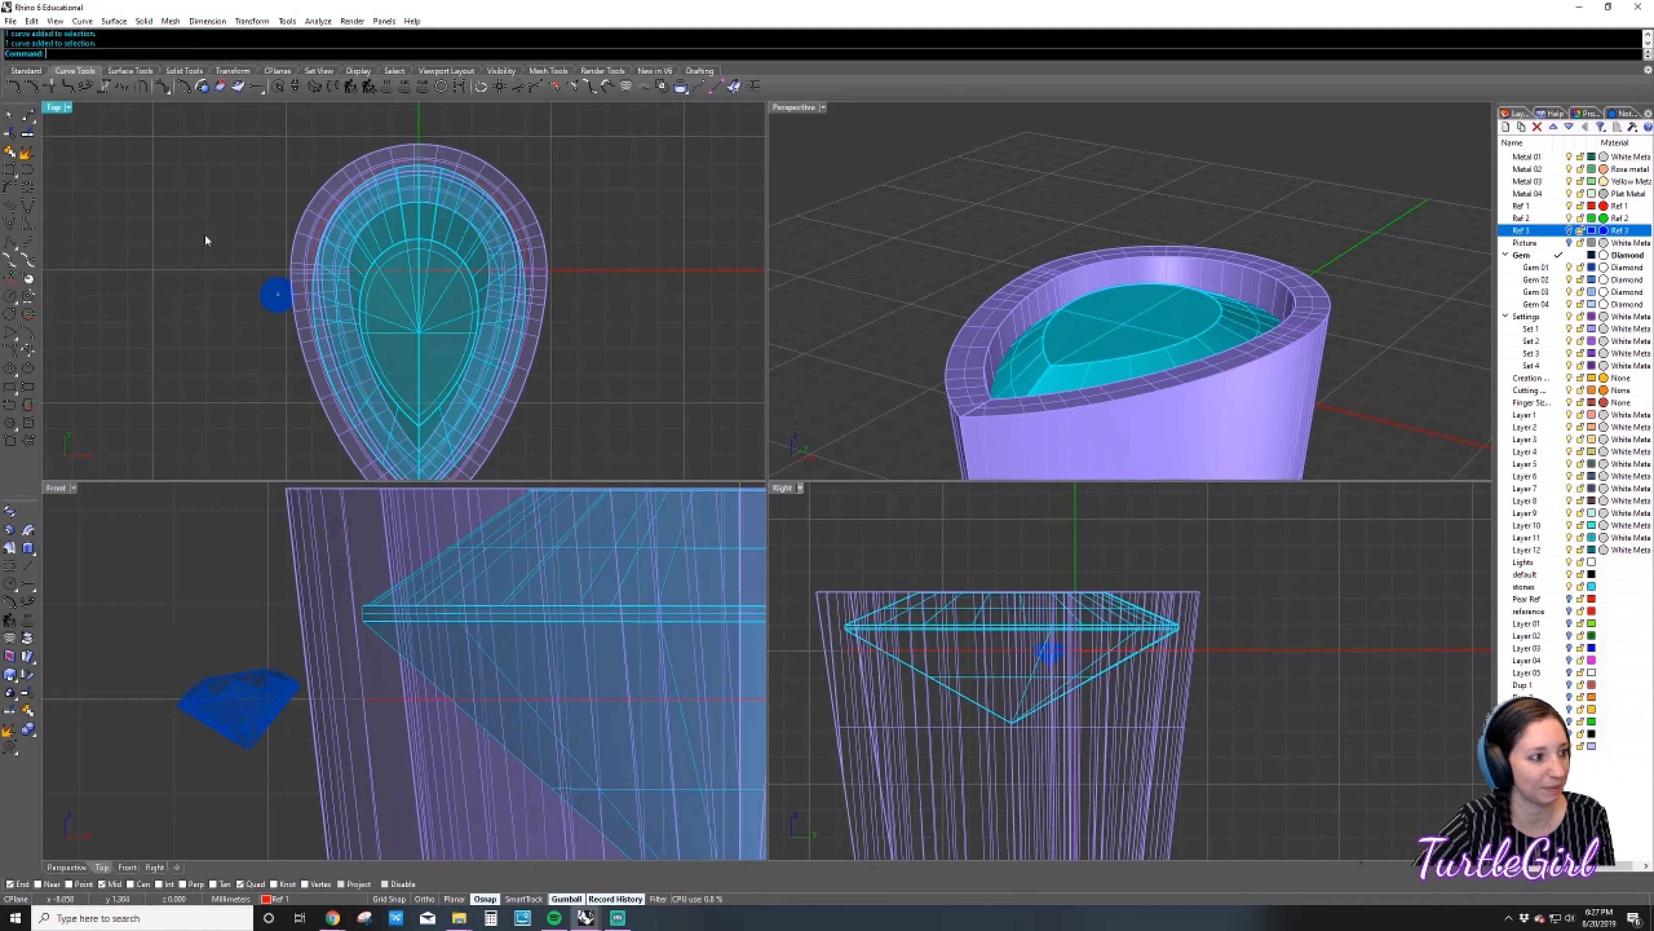
click(325, 226)
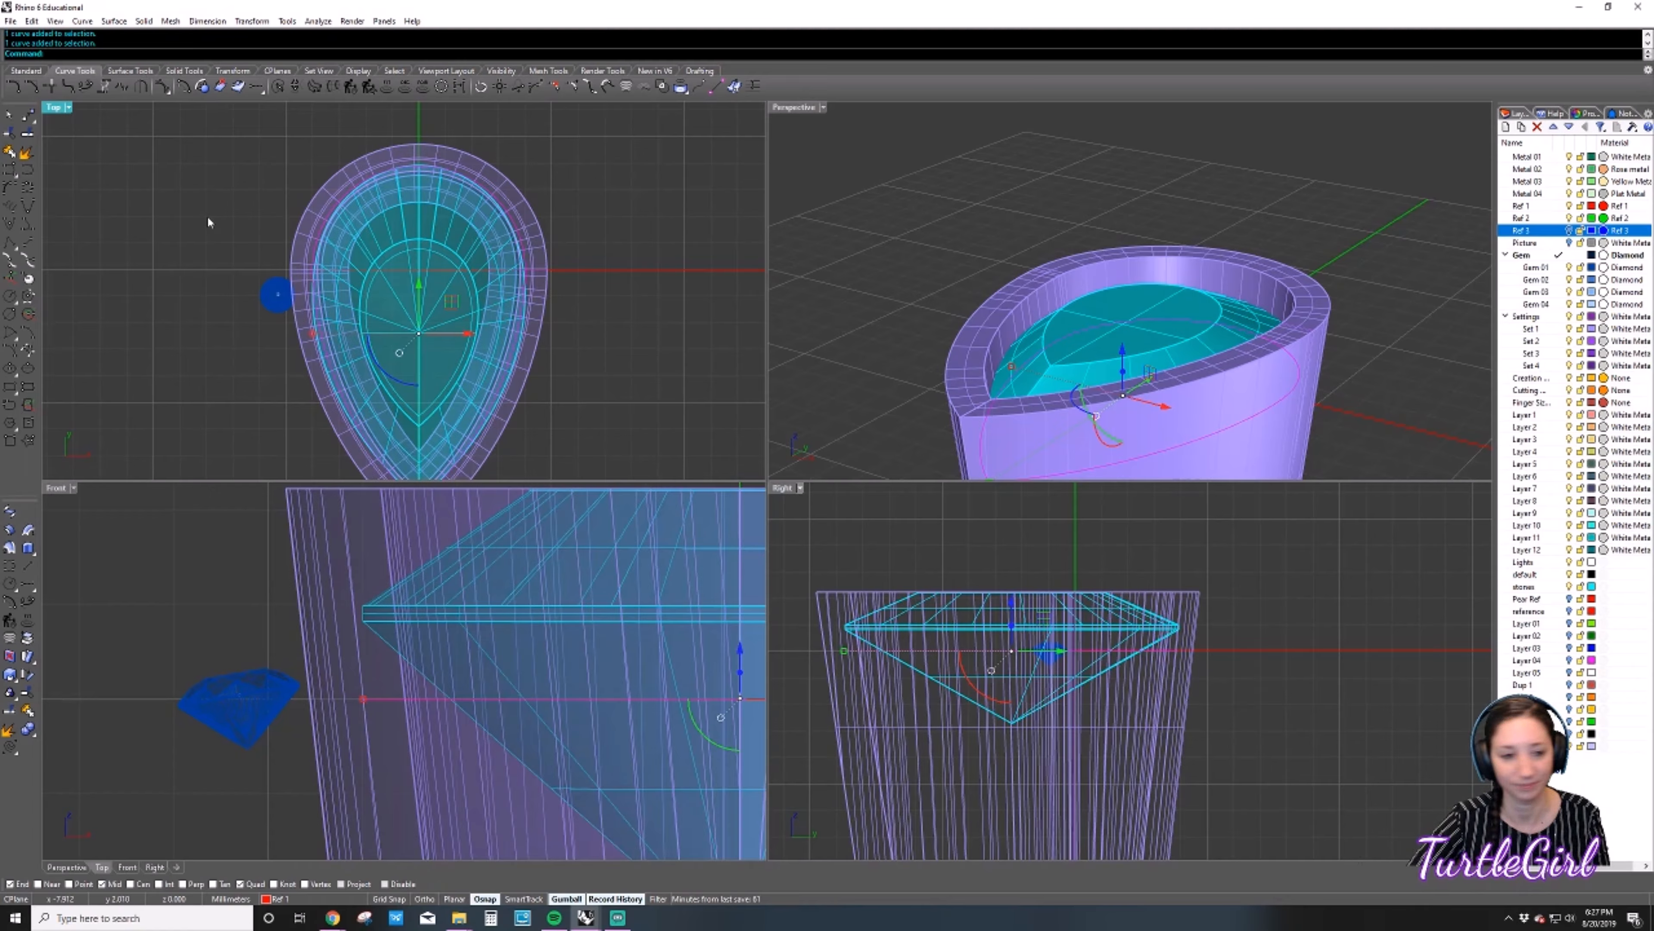
click(215, 230)
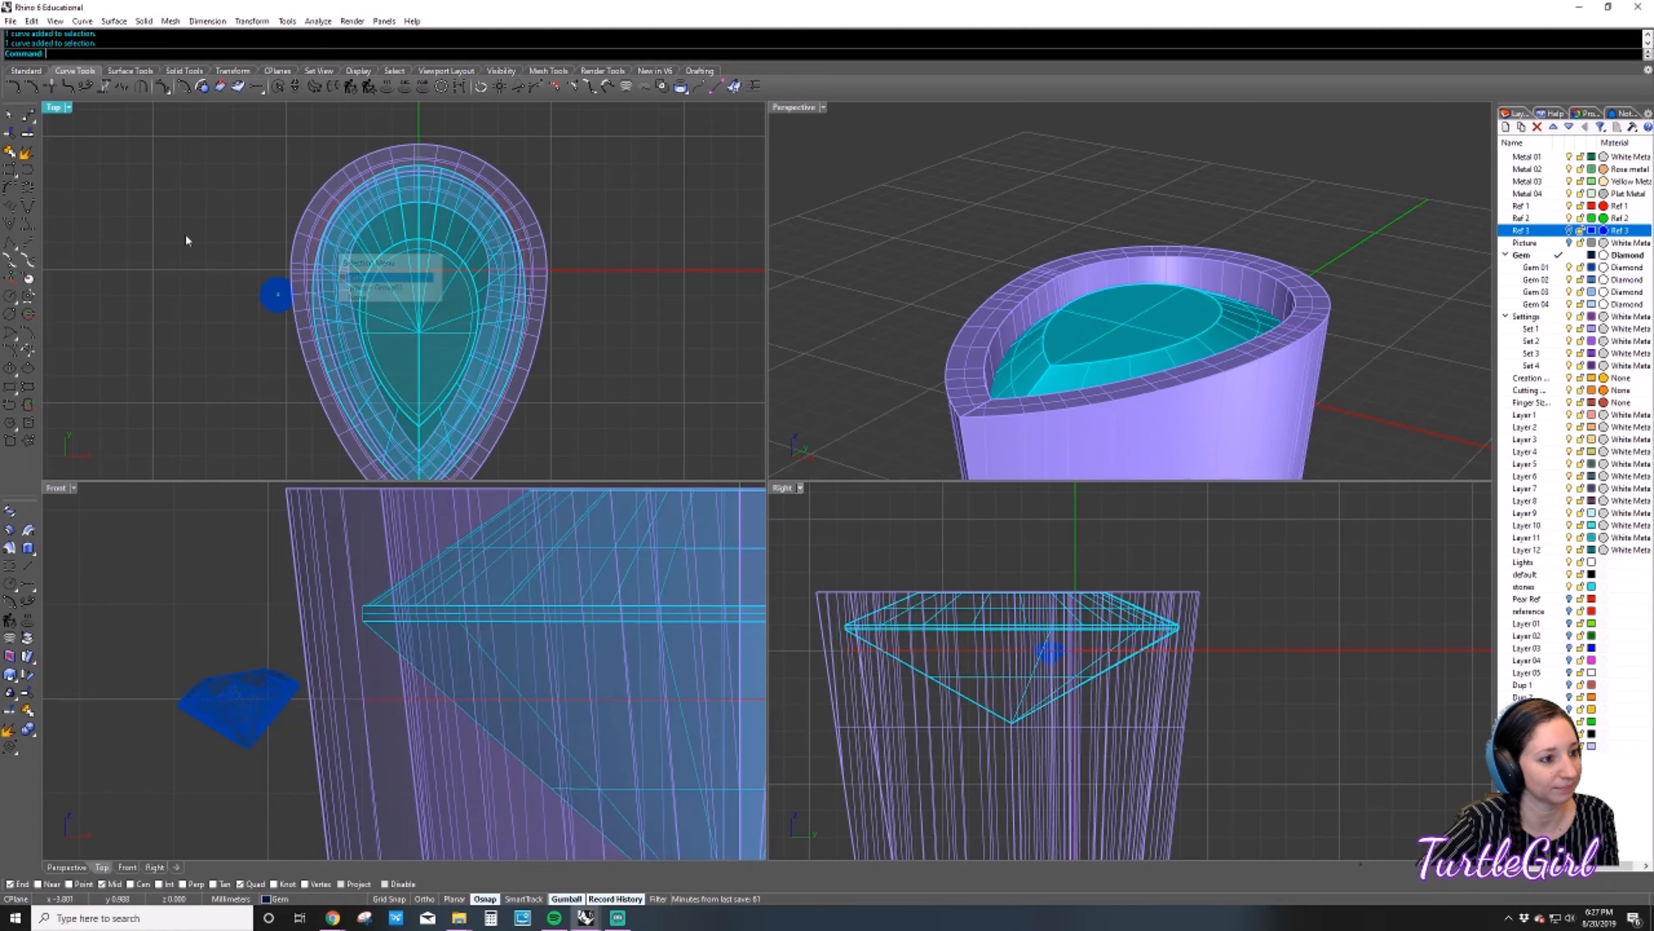
Duplicate the pear-shaped reference curve in place and hide one of the two copies.
click(321, 239)
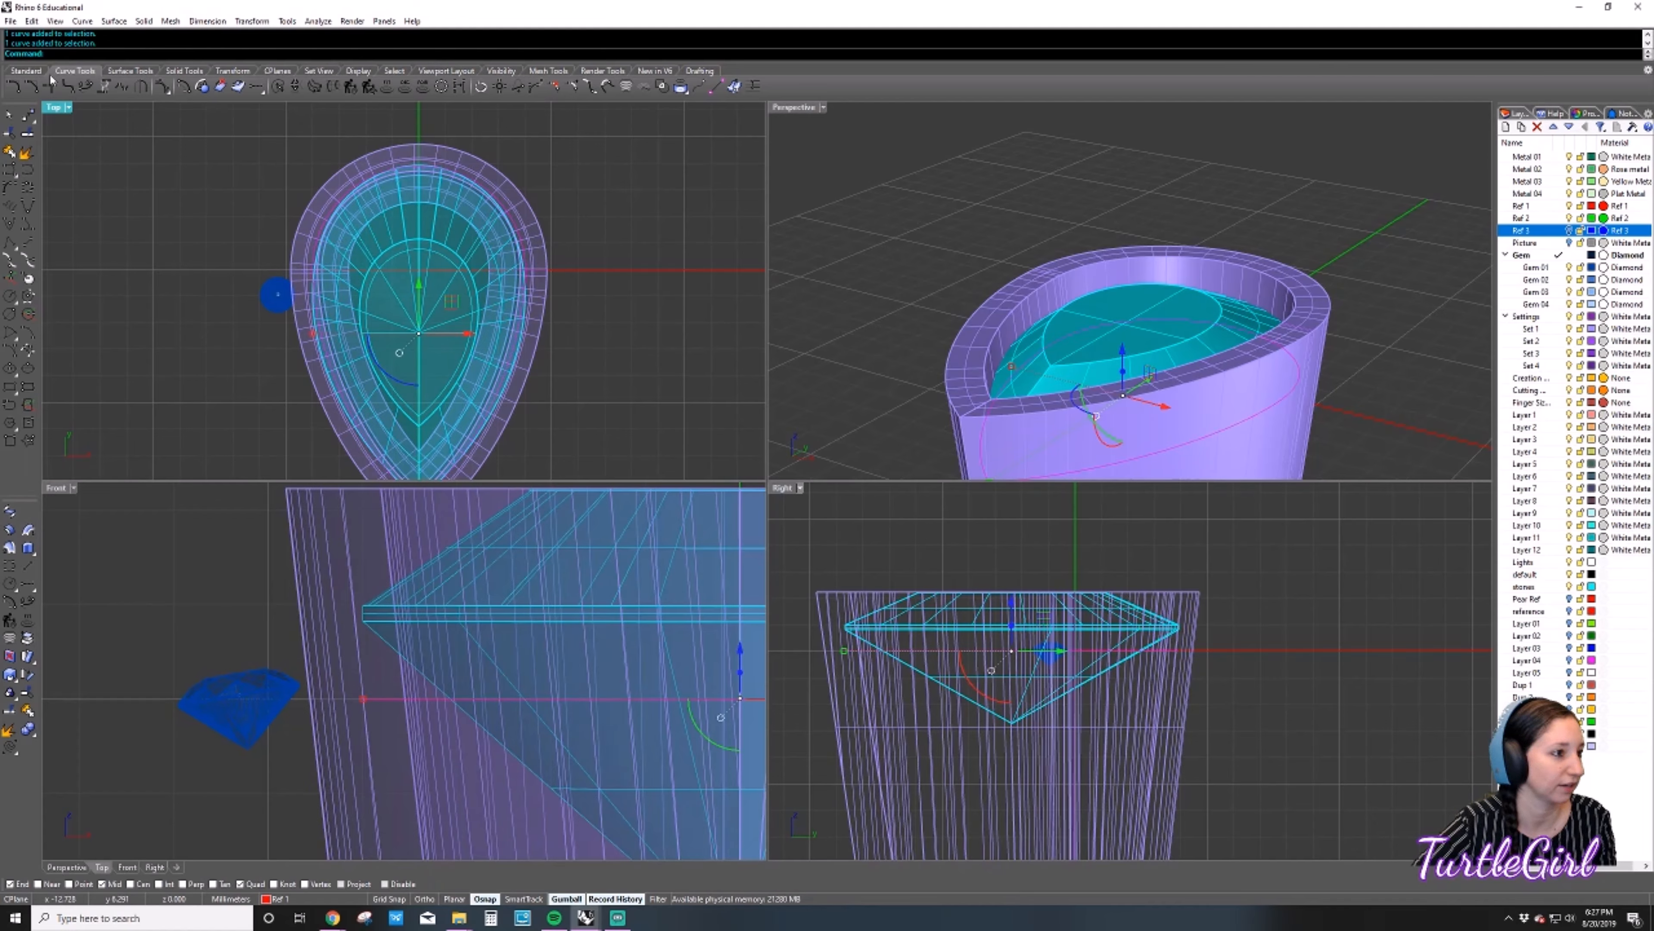
click(26, 70)
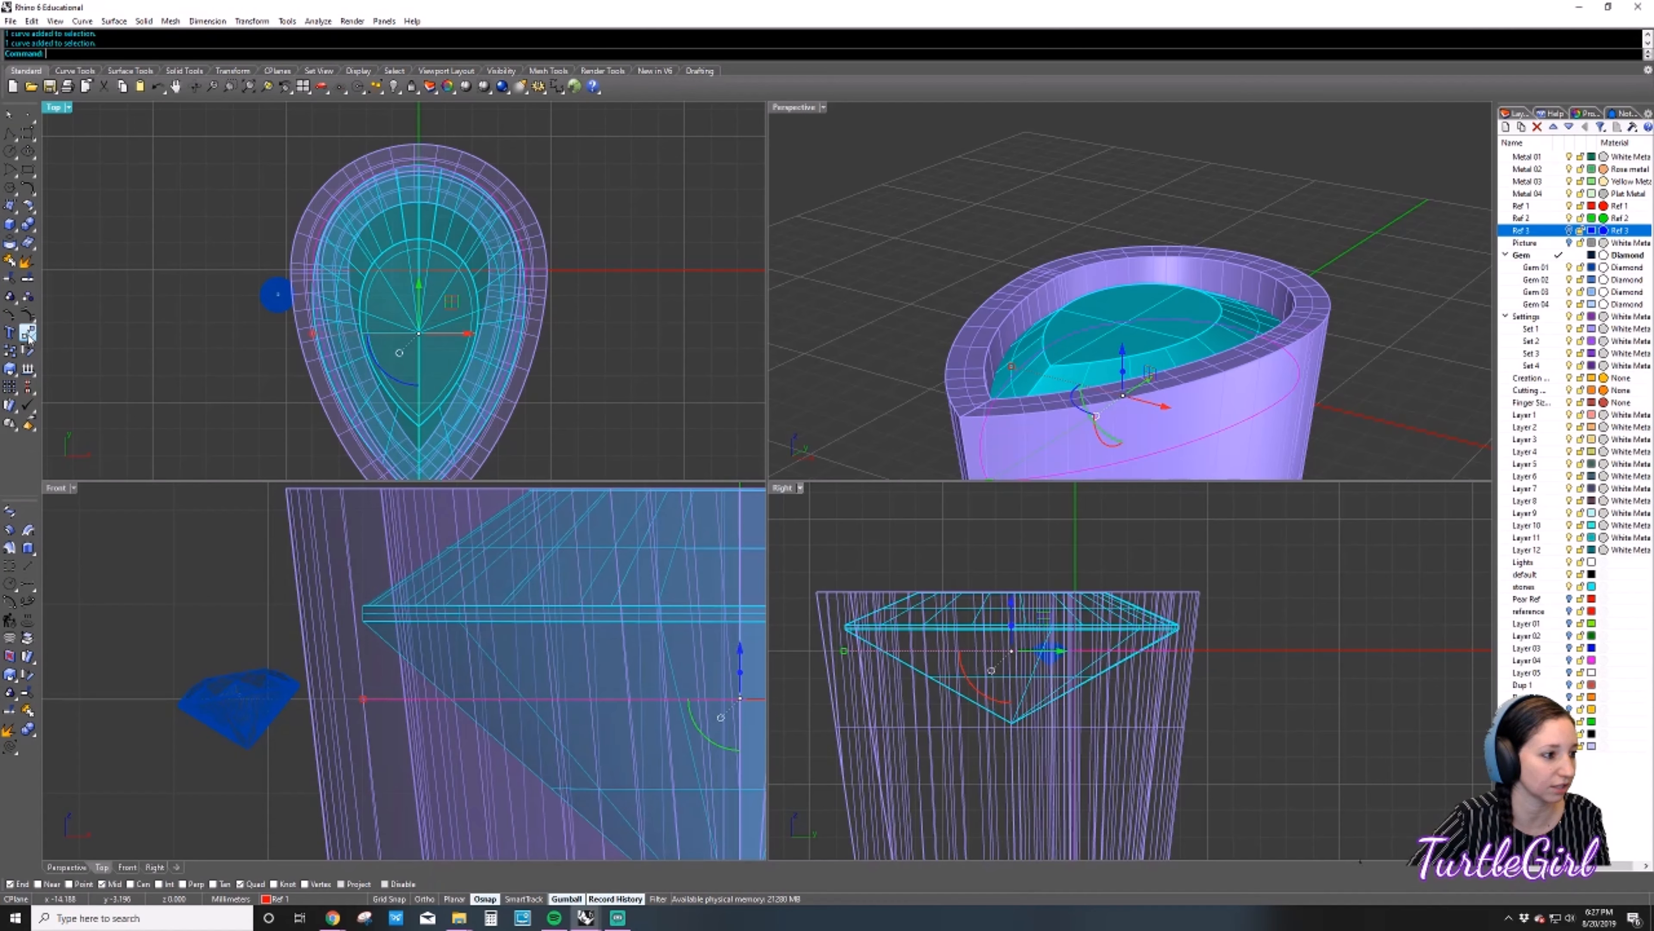
right_click(10, 352)
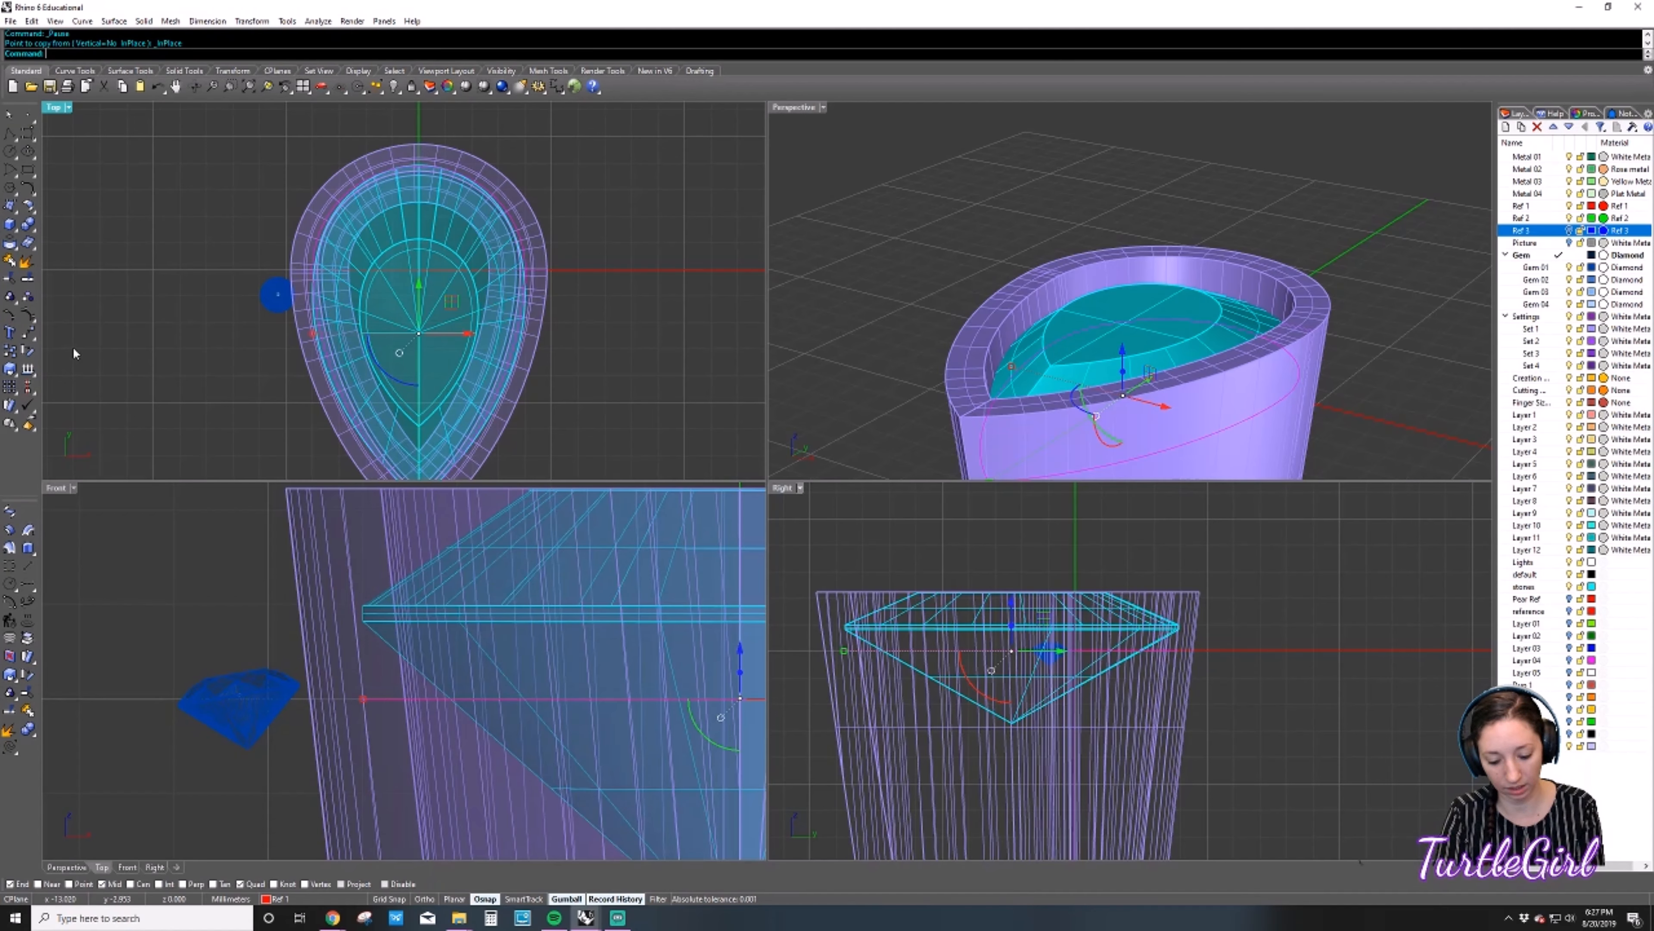
key(ctrl+h)
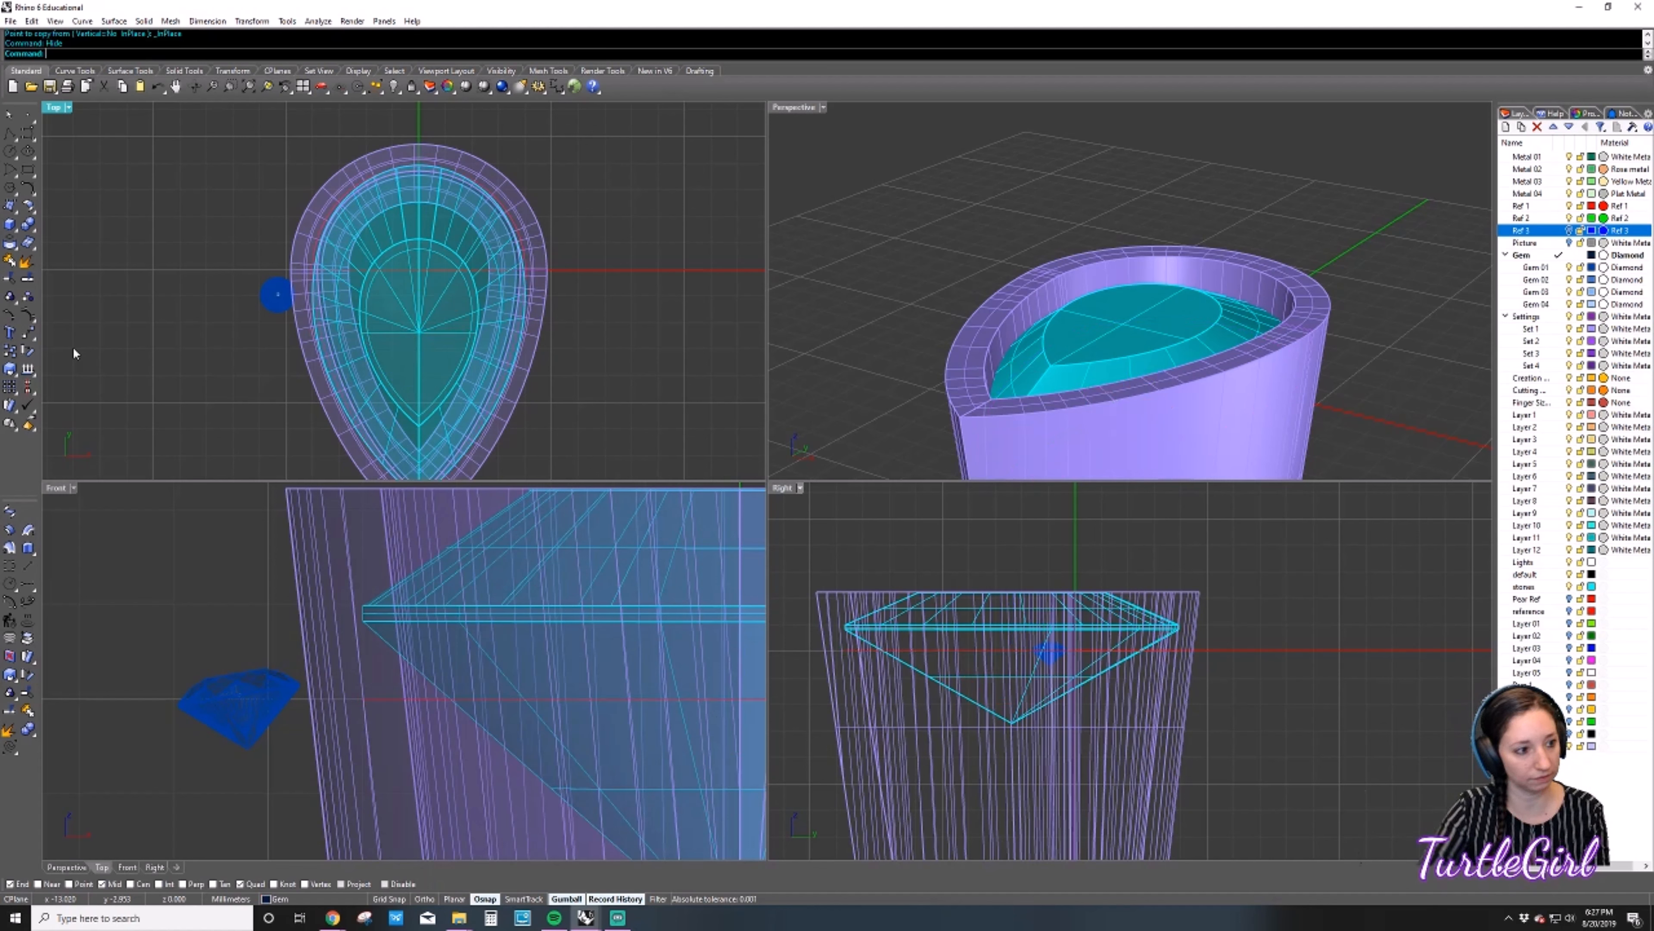
Move the remaining visible pear-shaped reference curve to the Ref 2 layer.
click(321, 234)
click(1561, 221)
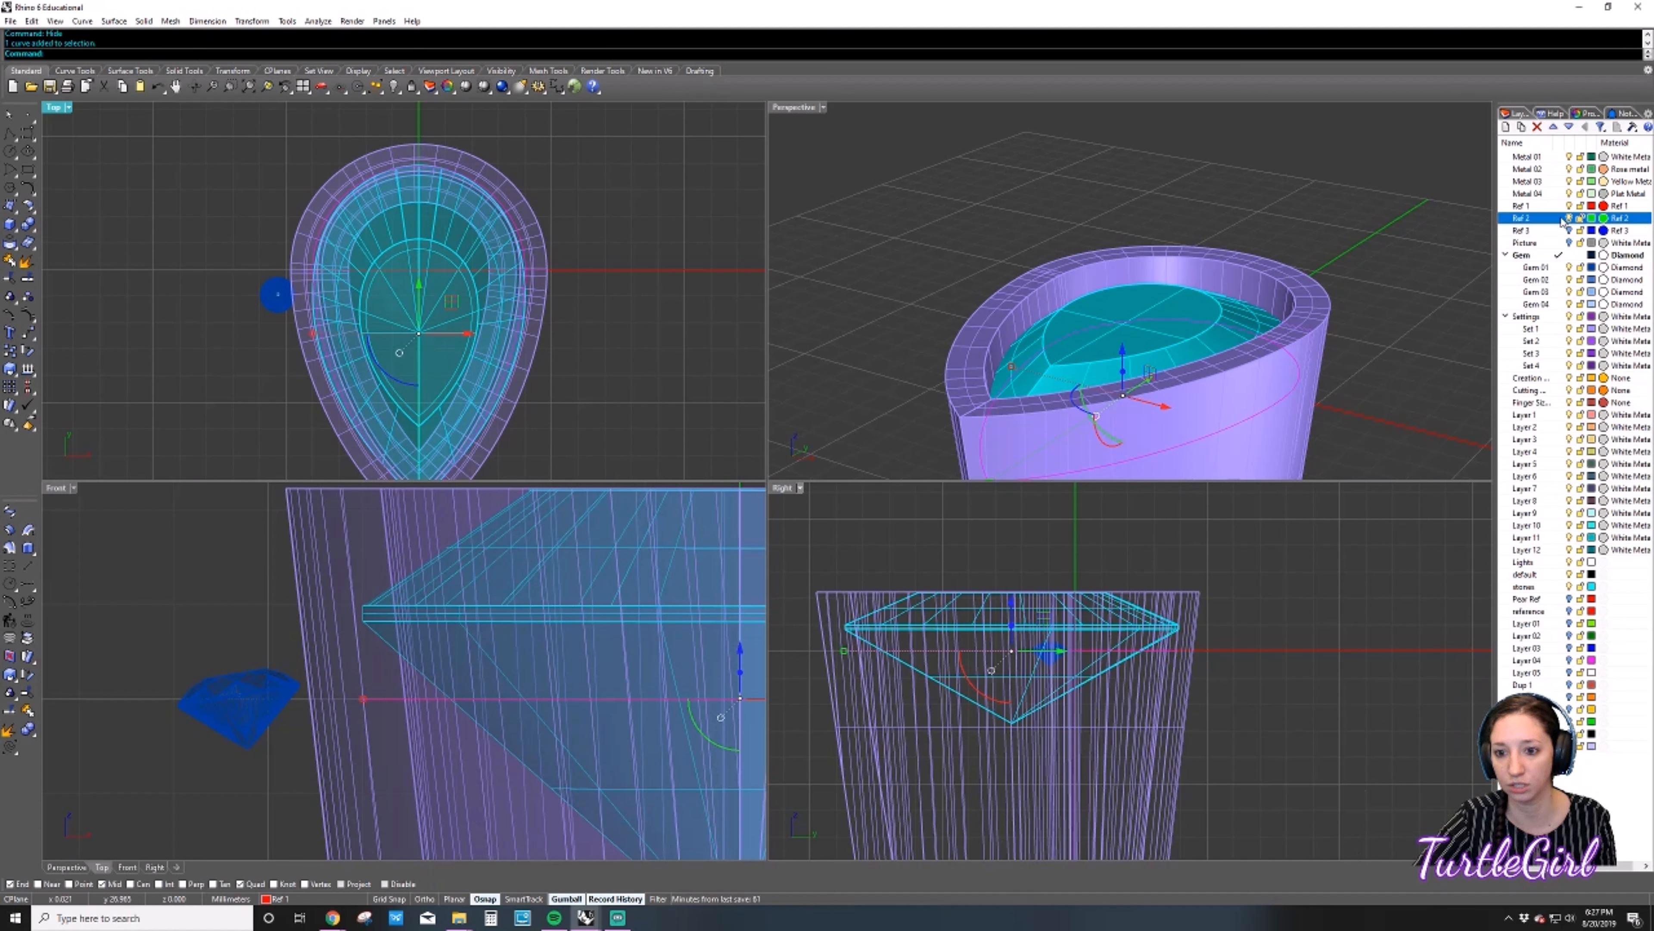
right_click(1562, 221)
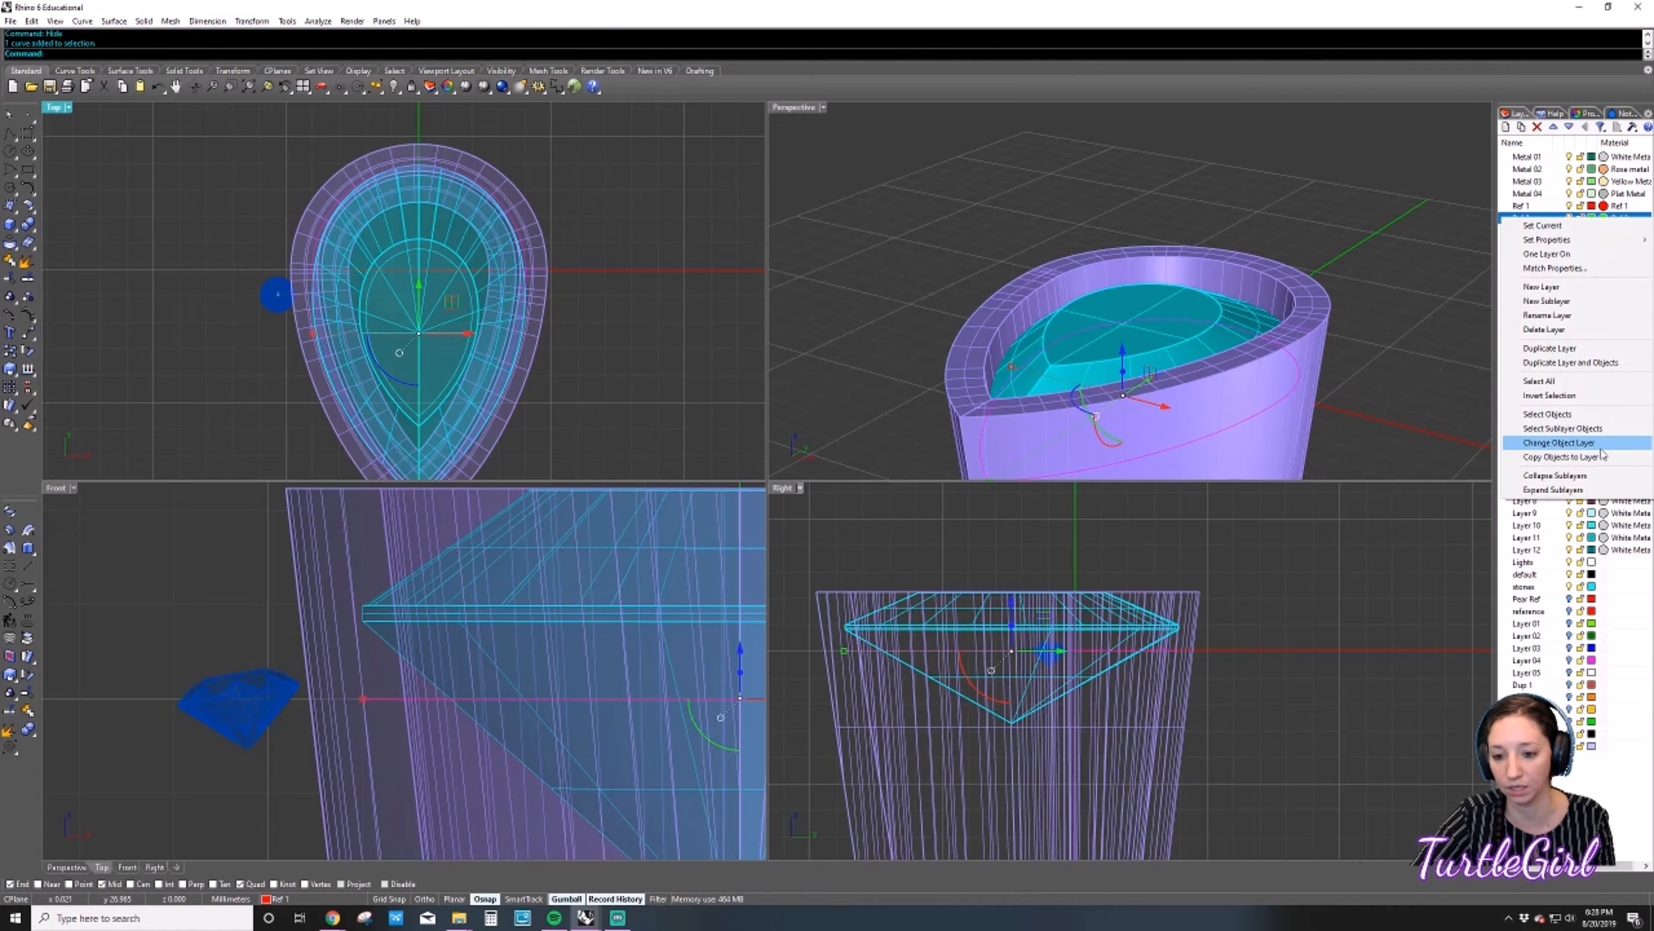
click(1600, 444)
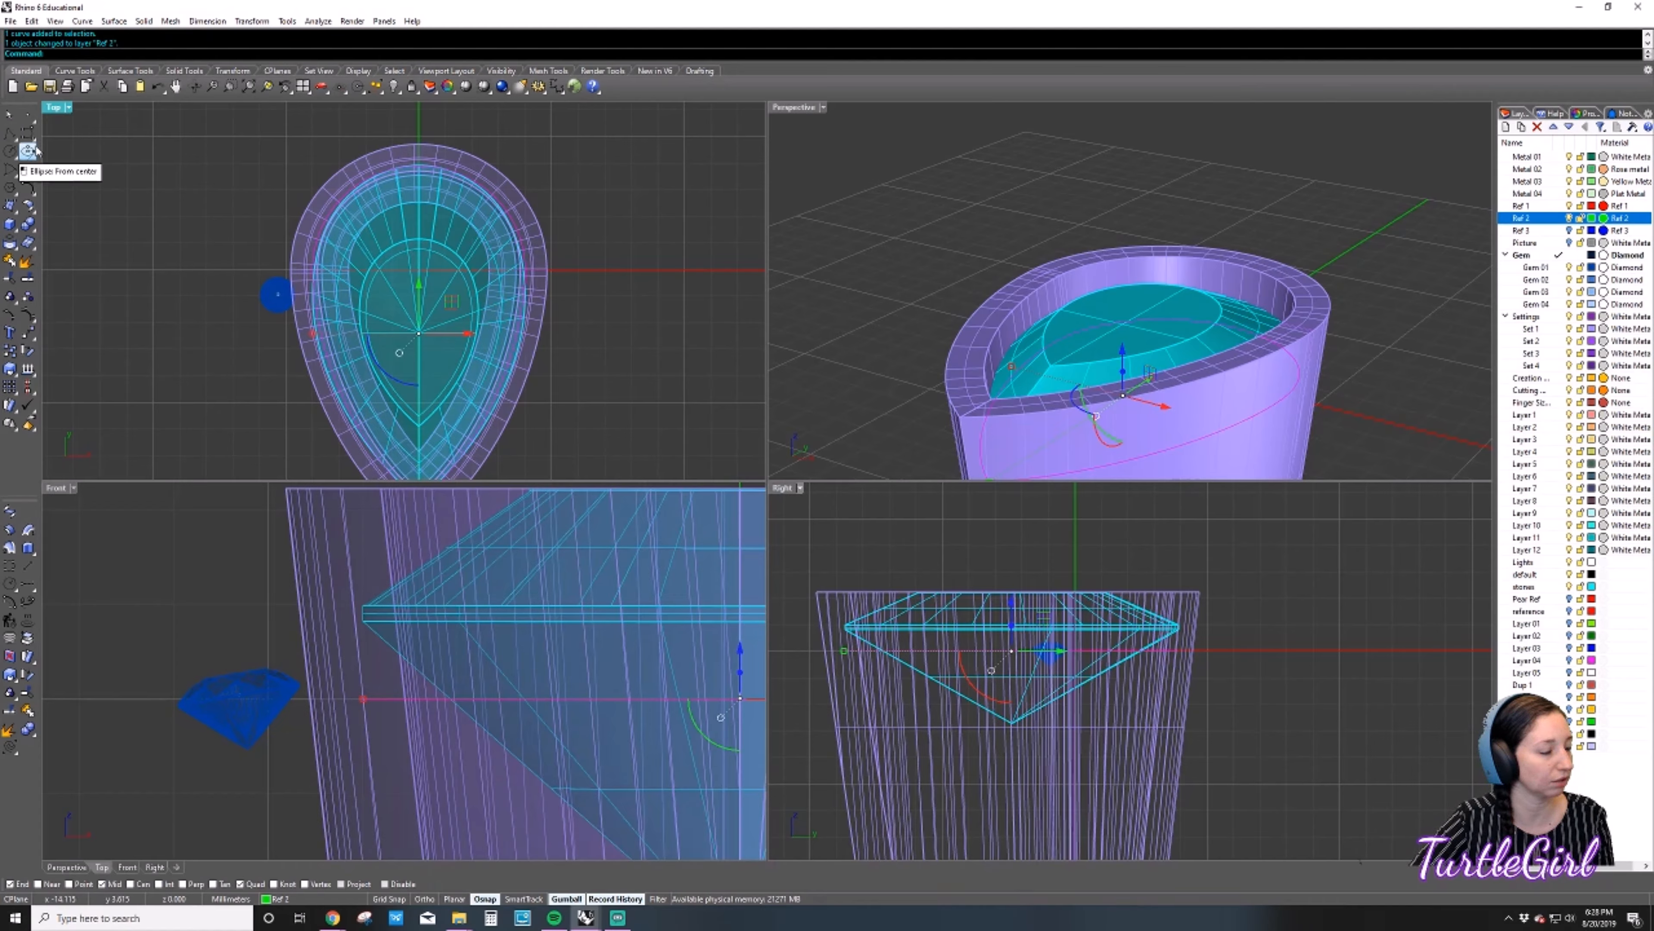
Split the pear-shaped curve with points at its rounded-end quadrant and pointed tip, and delete the half on the positive X side.
click(11, 298)
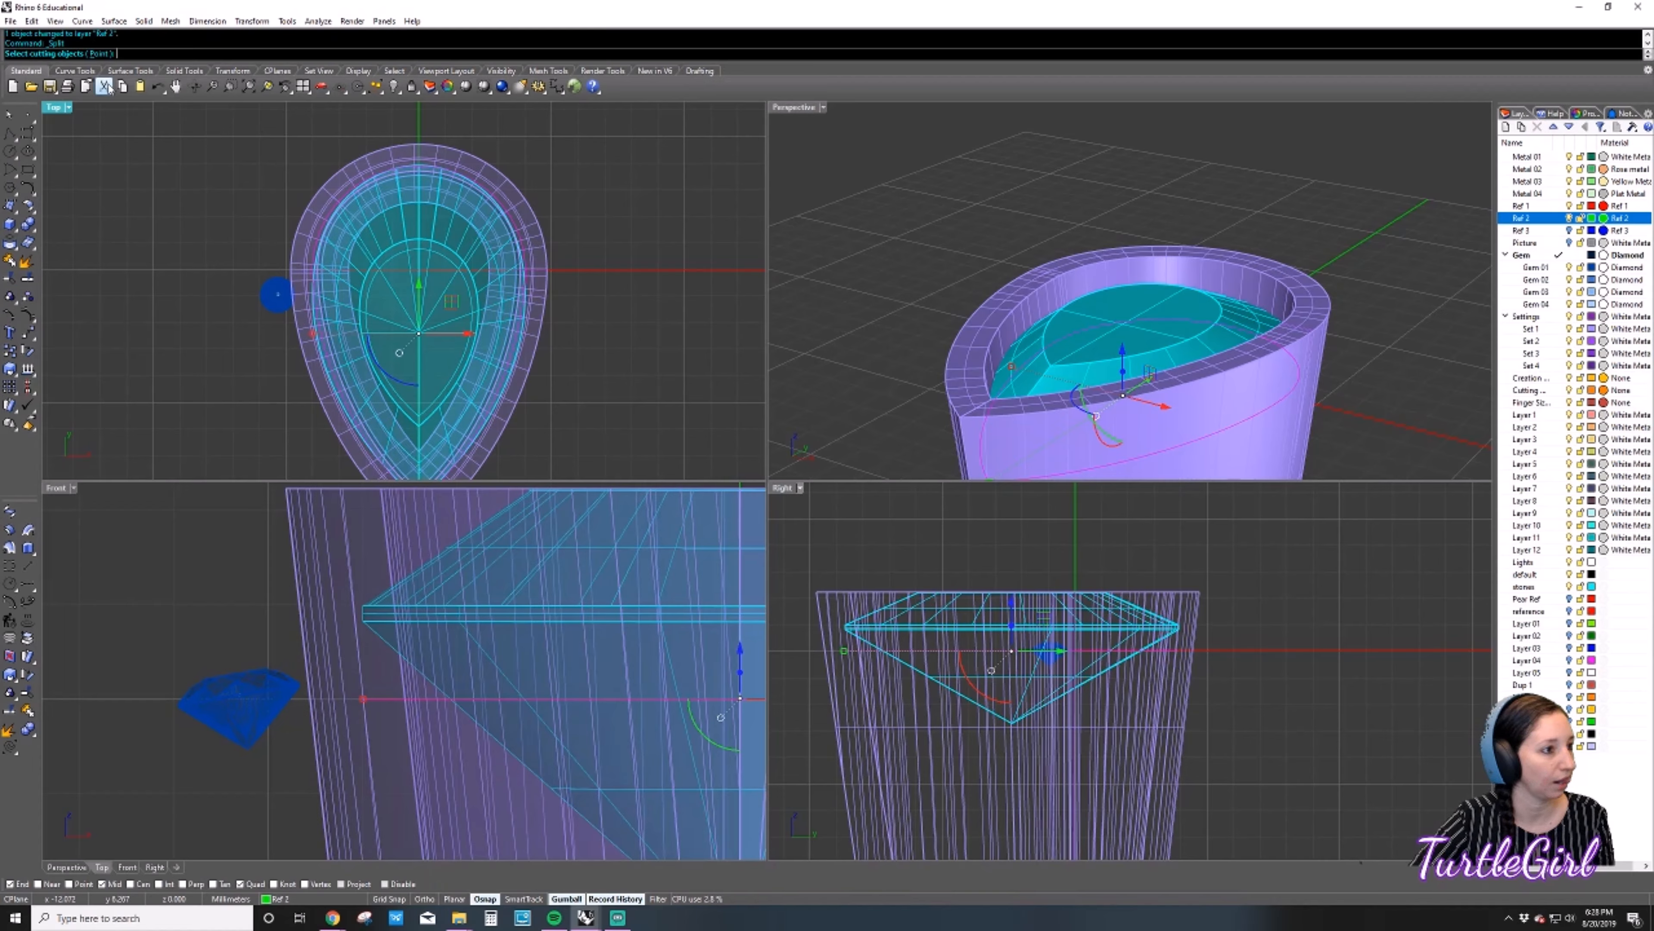
click(101, 53)
click(435, 166)
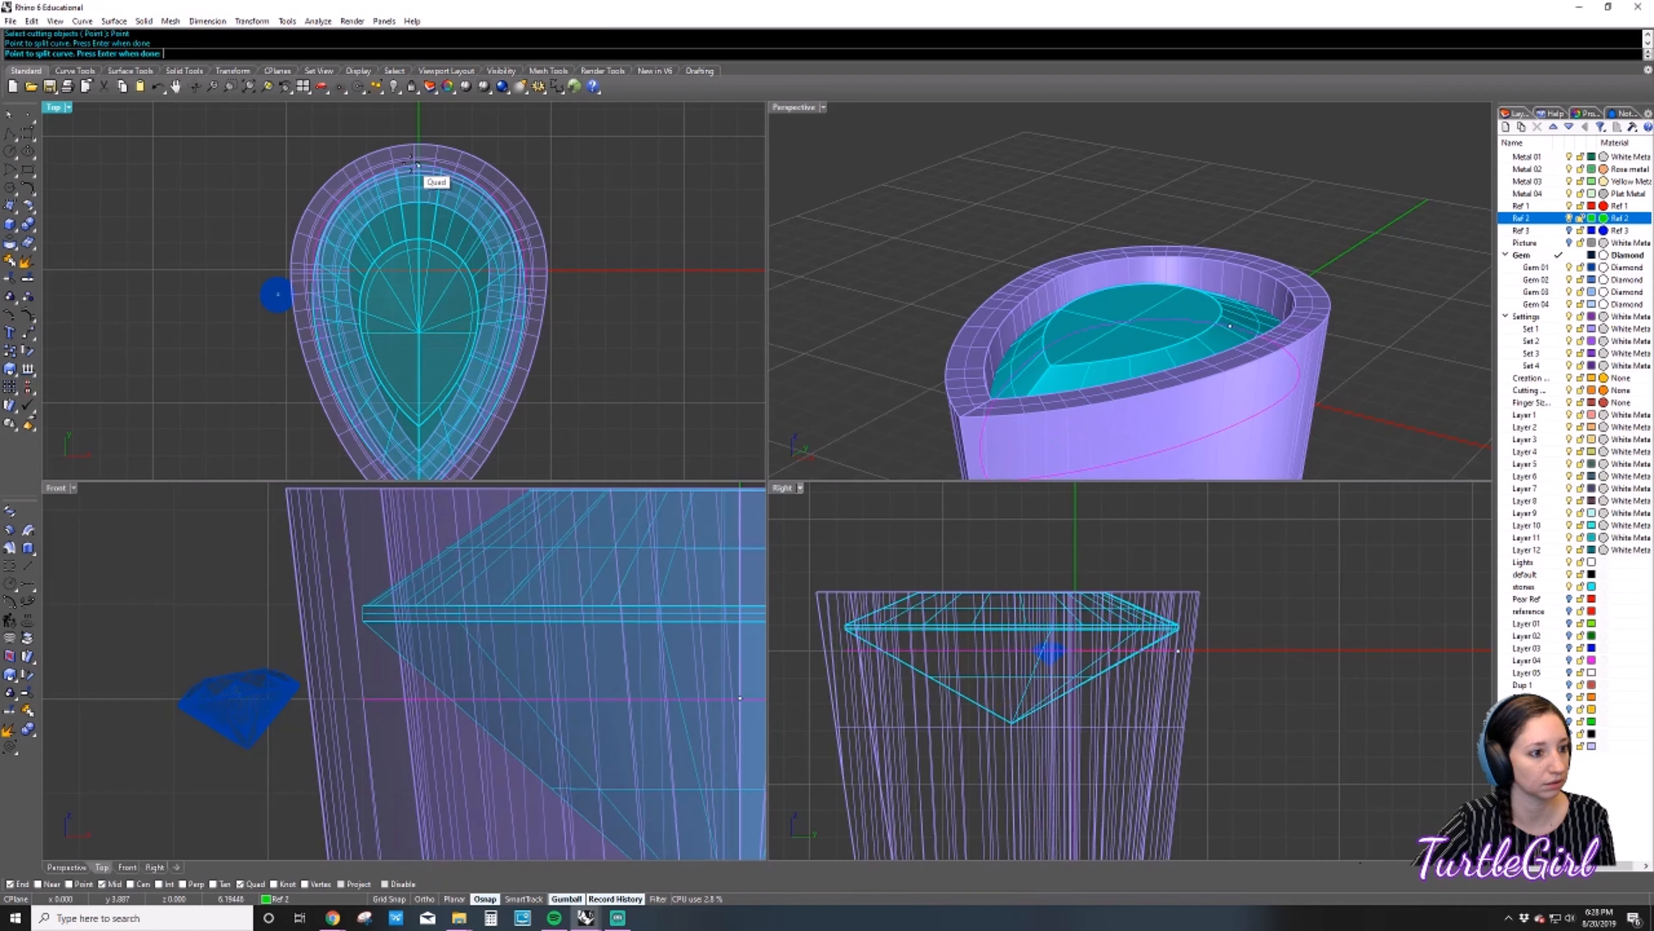
scroll(460, 290, up, 2)
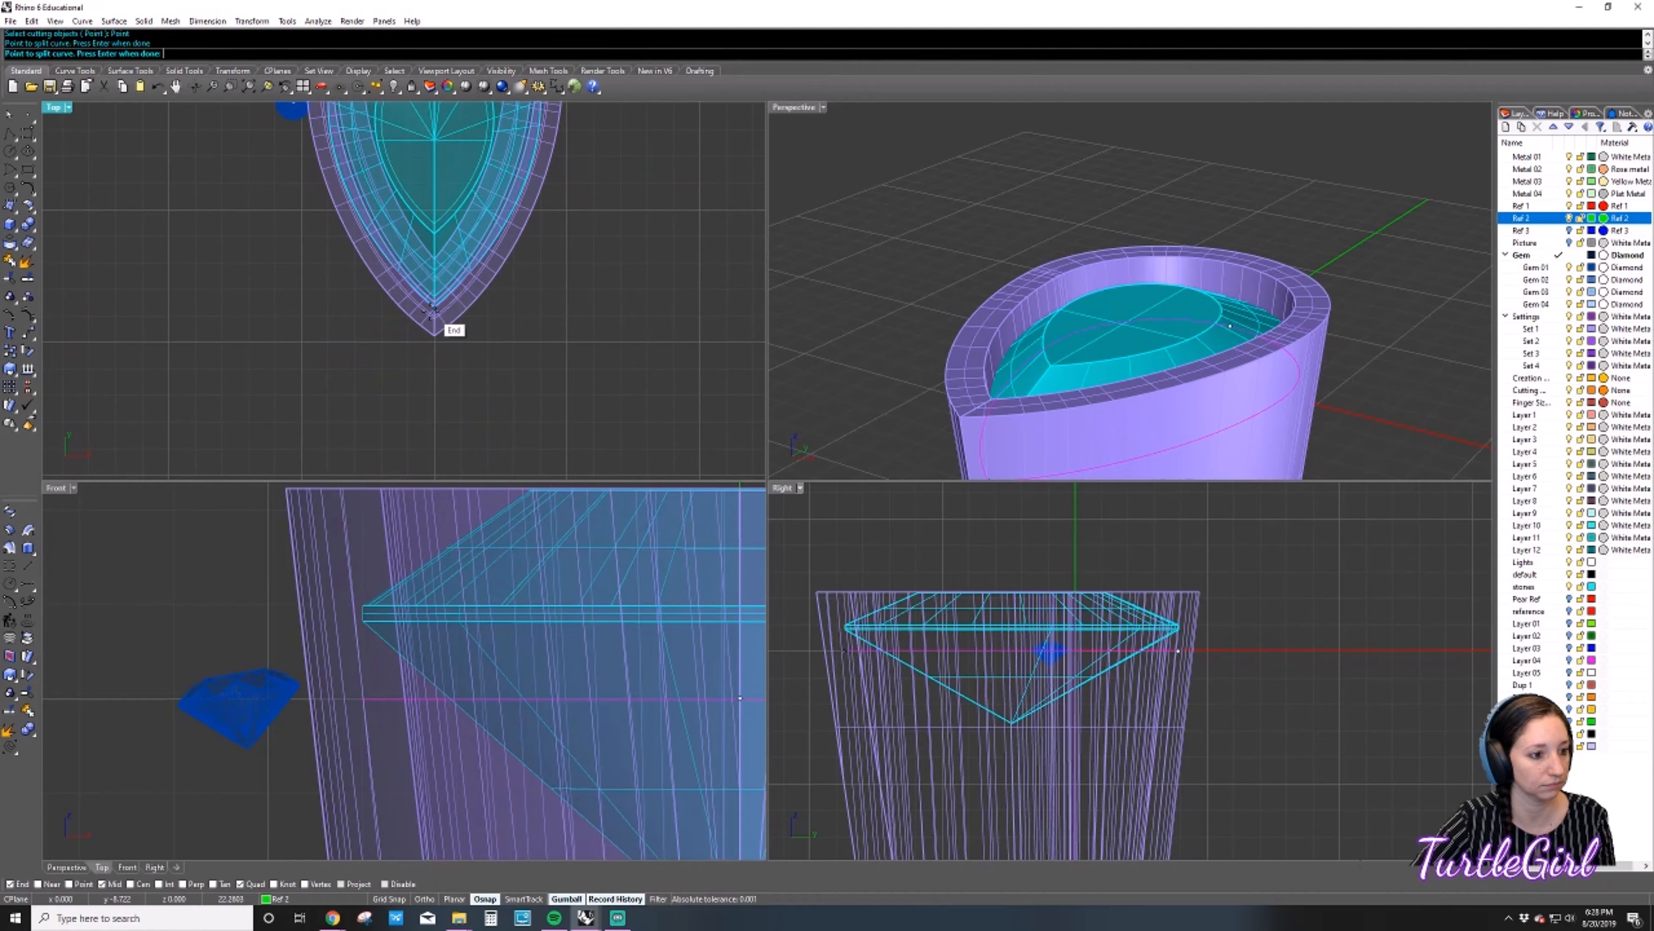
scroll(430, 308, up, 3)
scroll(430, 309, up, 1)
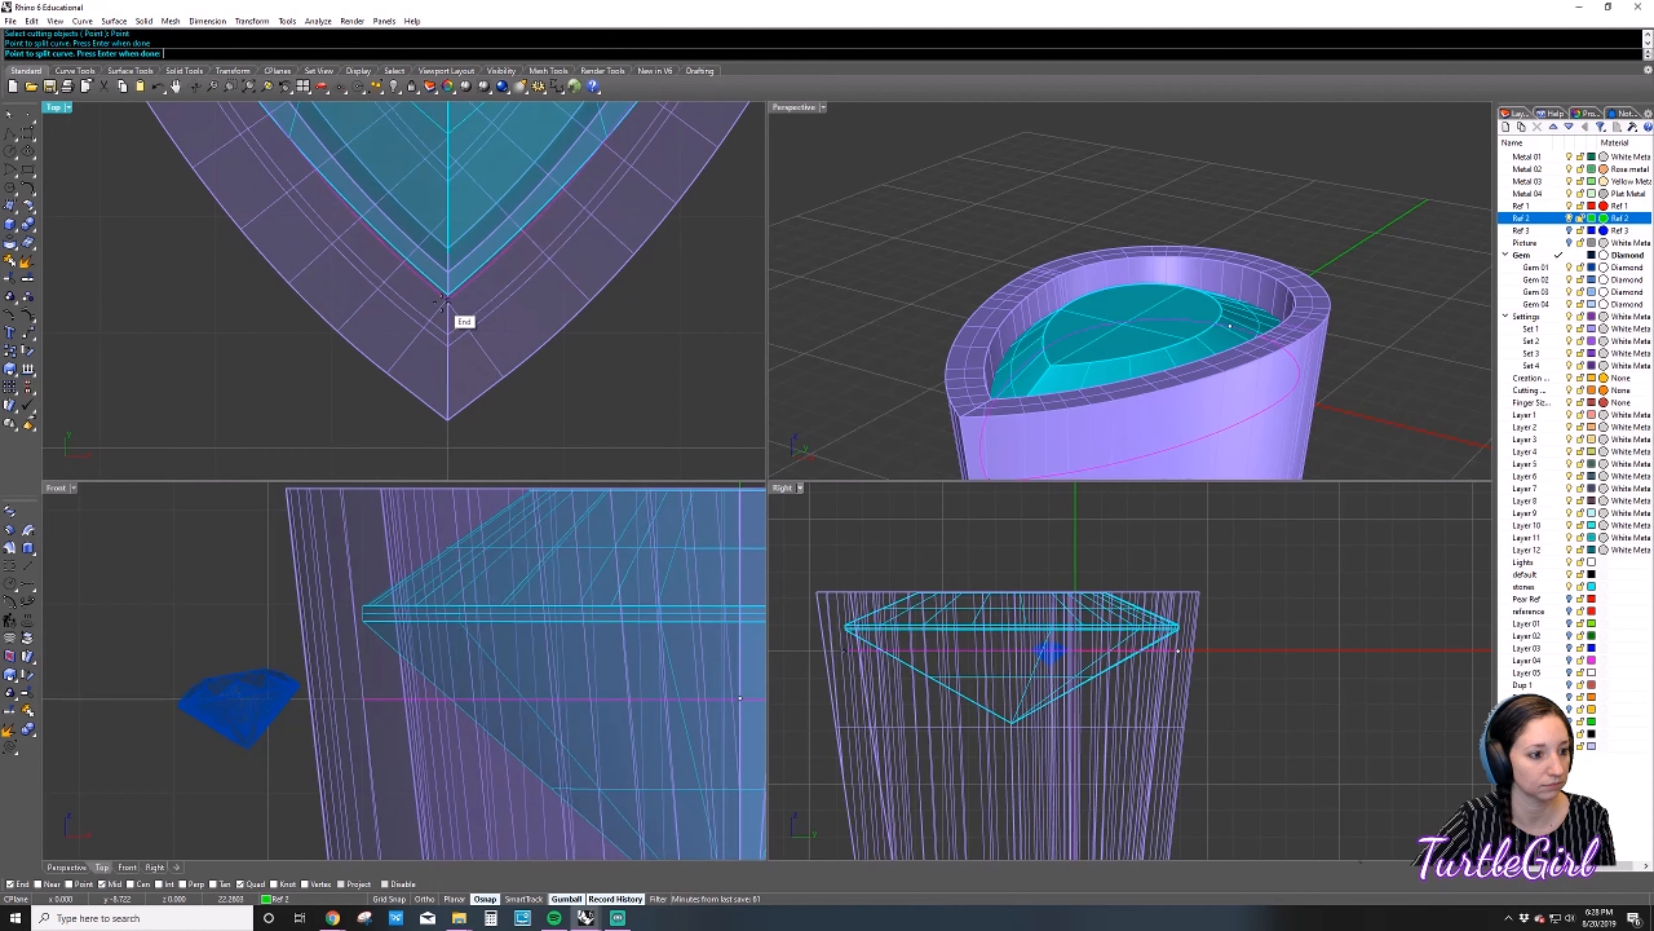
click(442, 300)
key(Return)
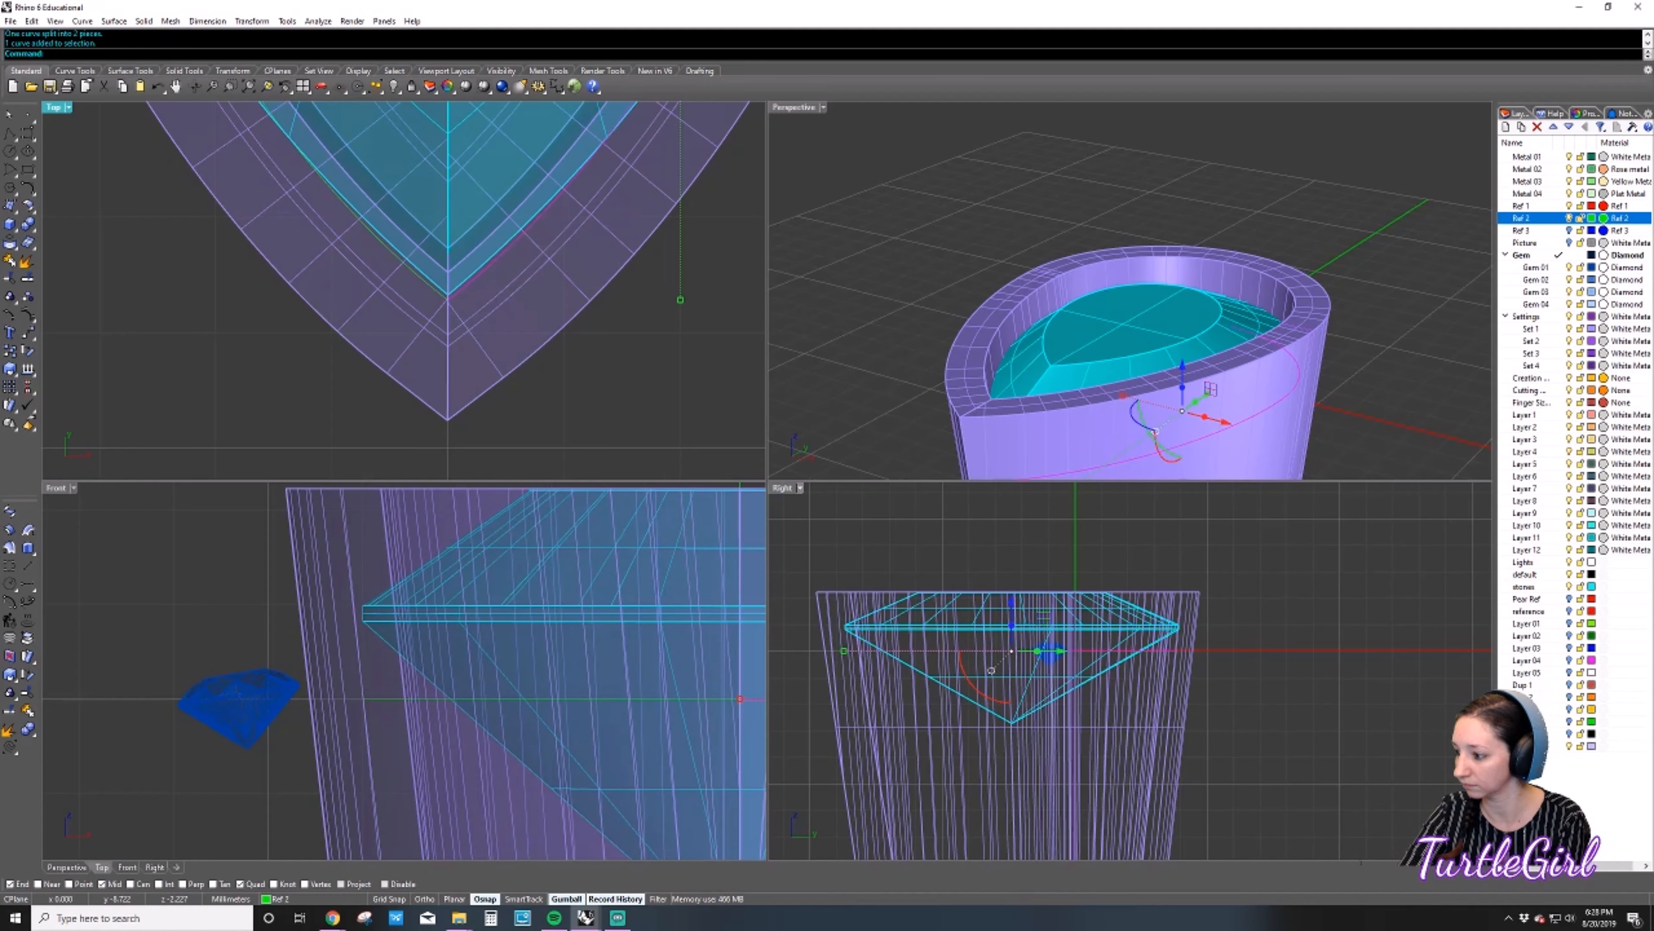
key(Delete)
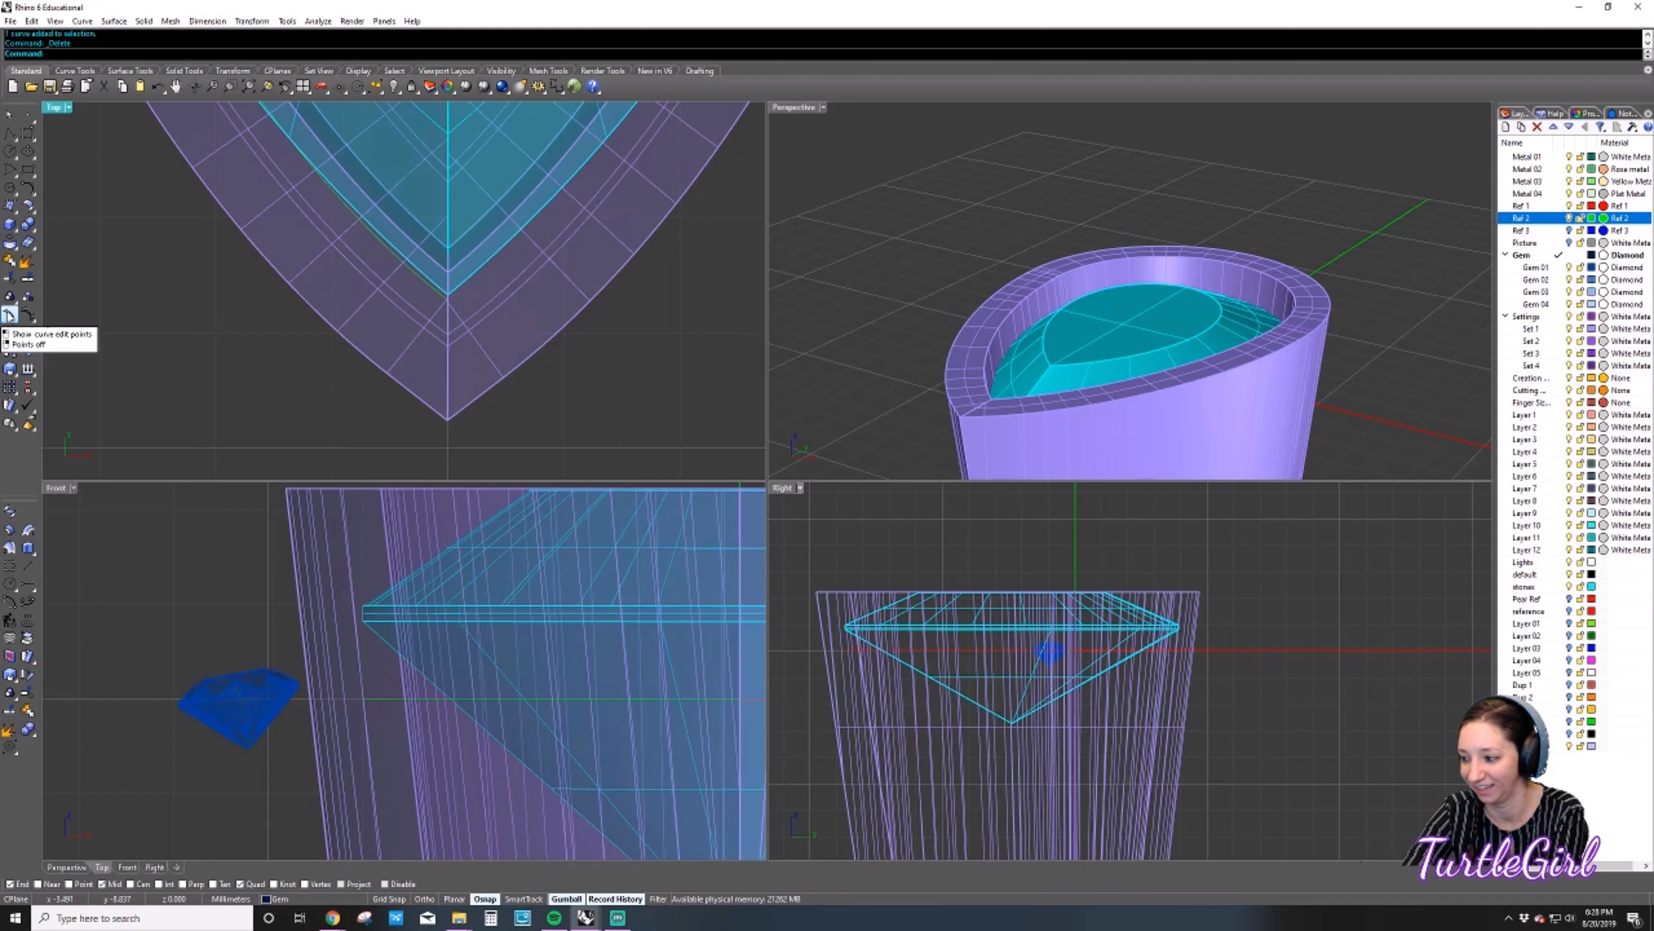
Move the small round gem in the Top view so that its center sits on the X axis beside the bezel.
scroll(155, 311, down, 3)
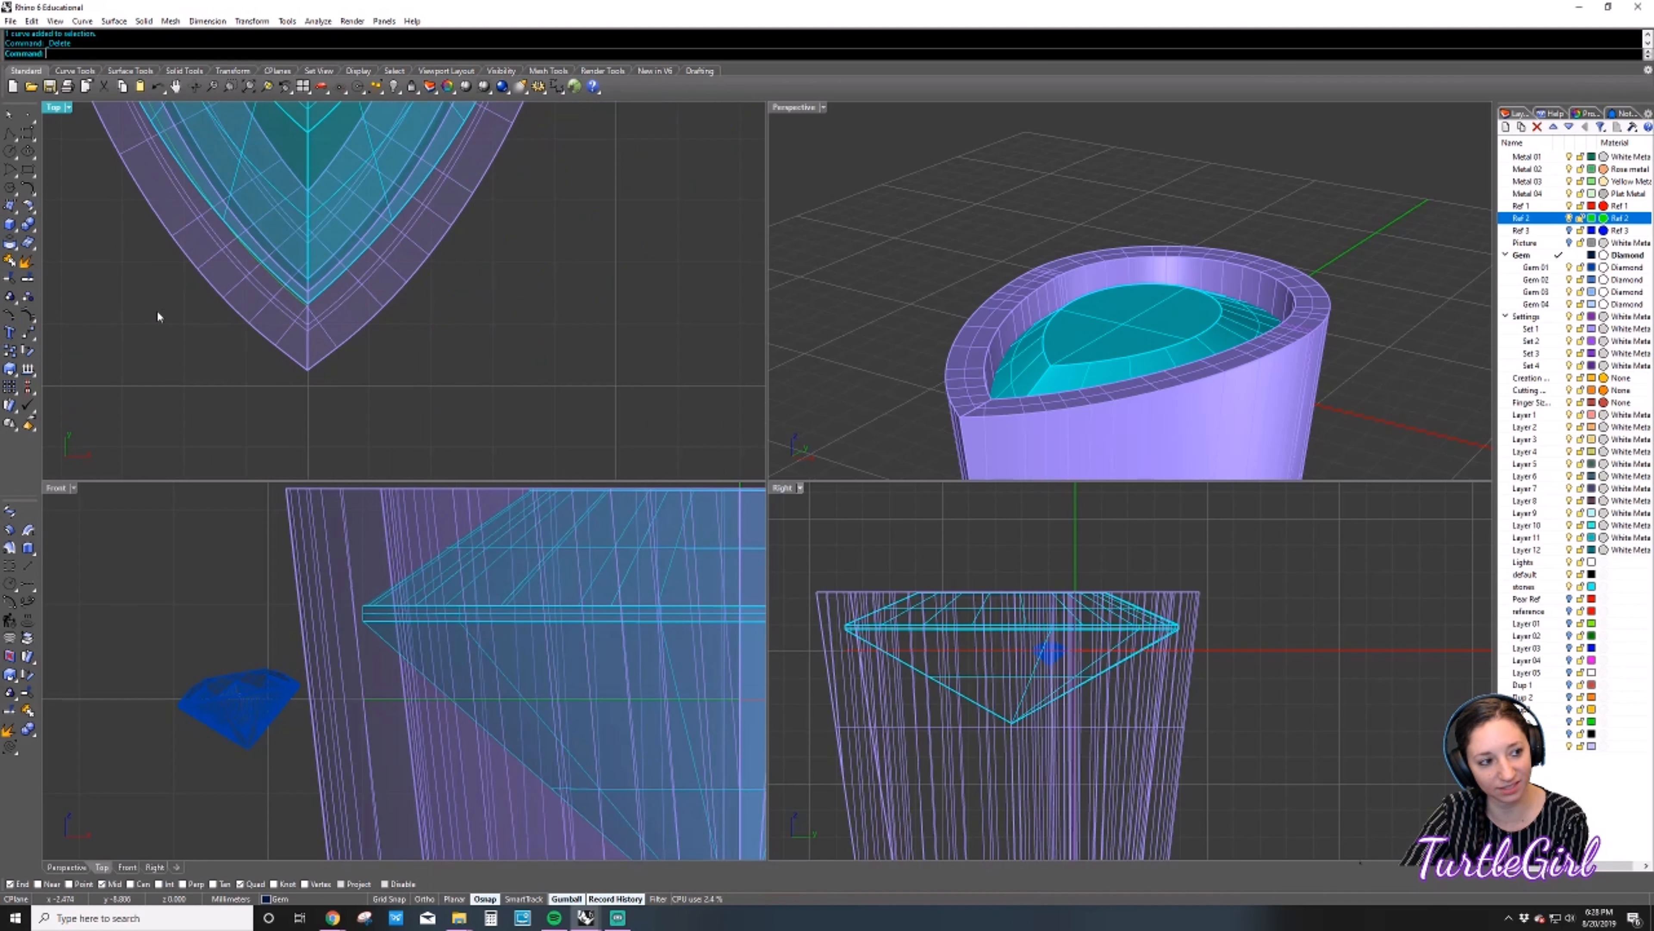
click(269, 275)
scroll(121, 261, down, 3)
scroll(222, 316, down, 4)
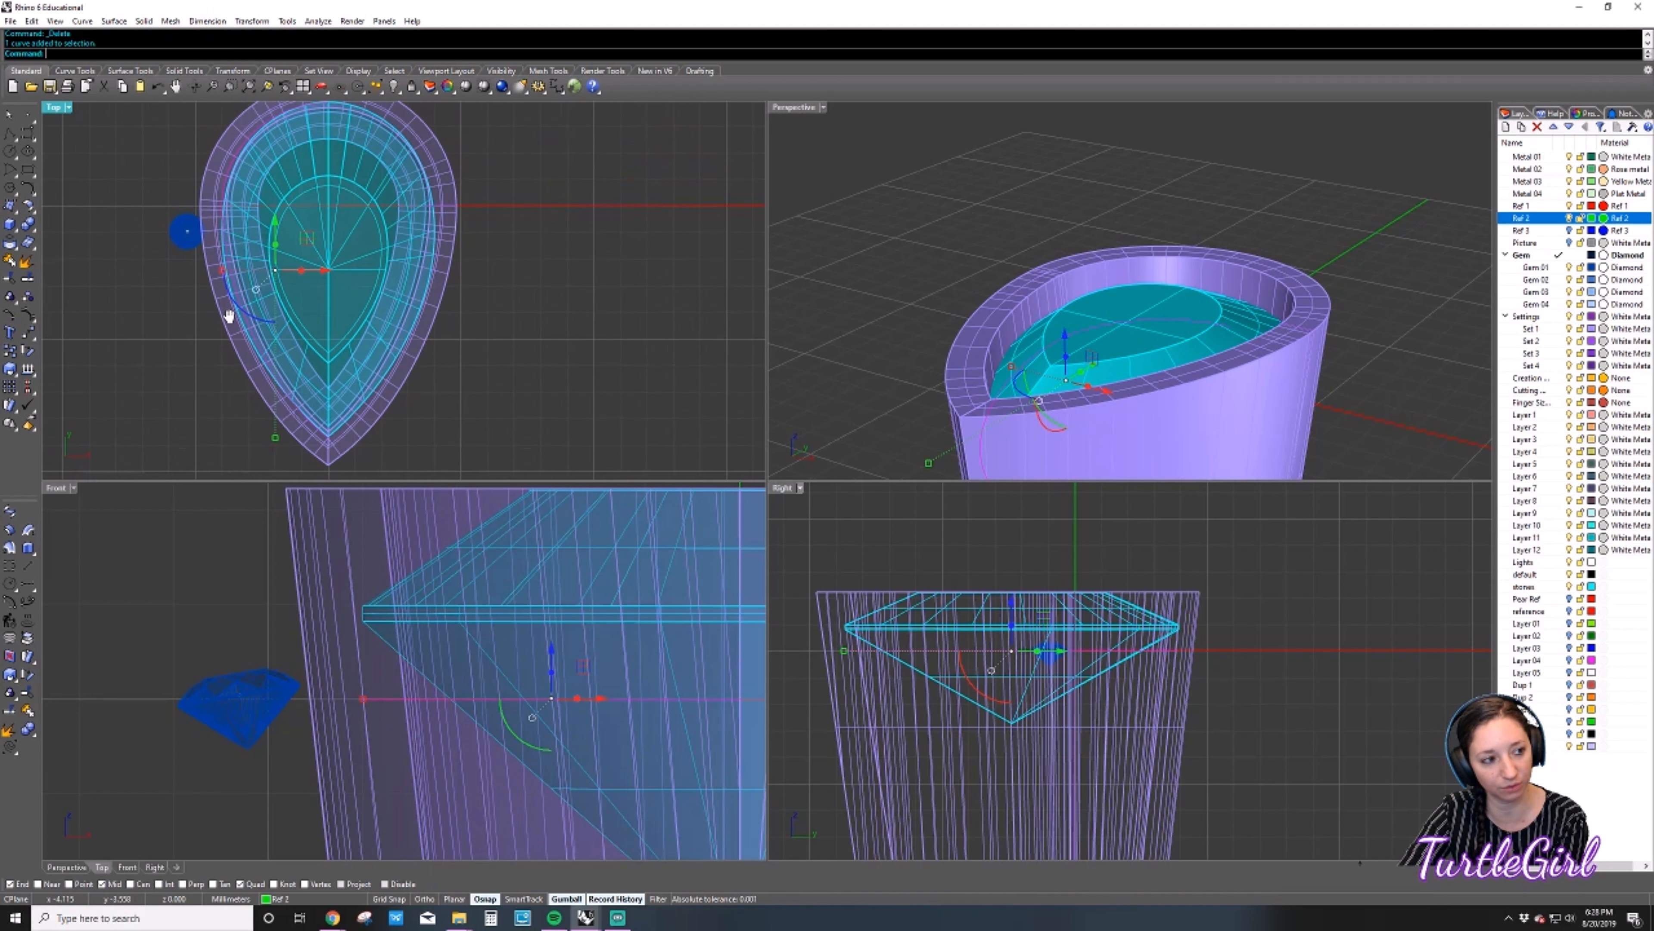
click(218, 314)
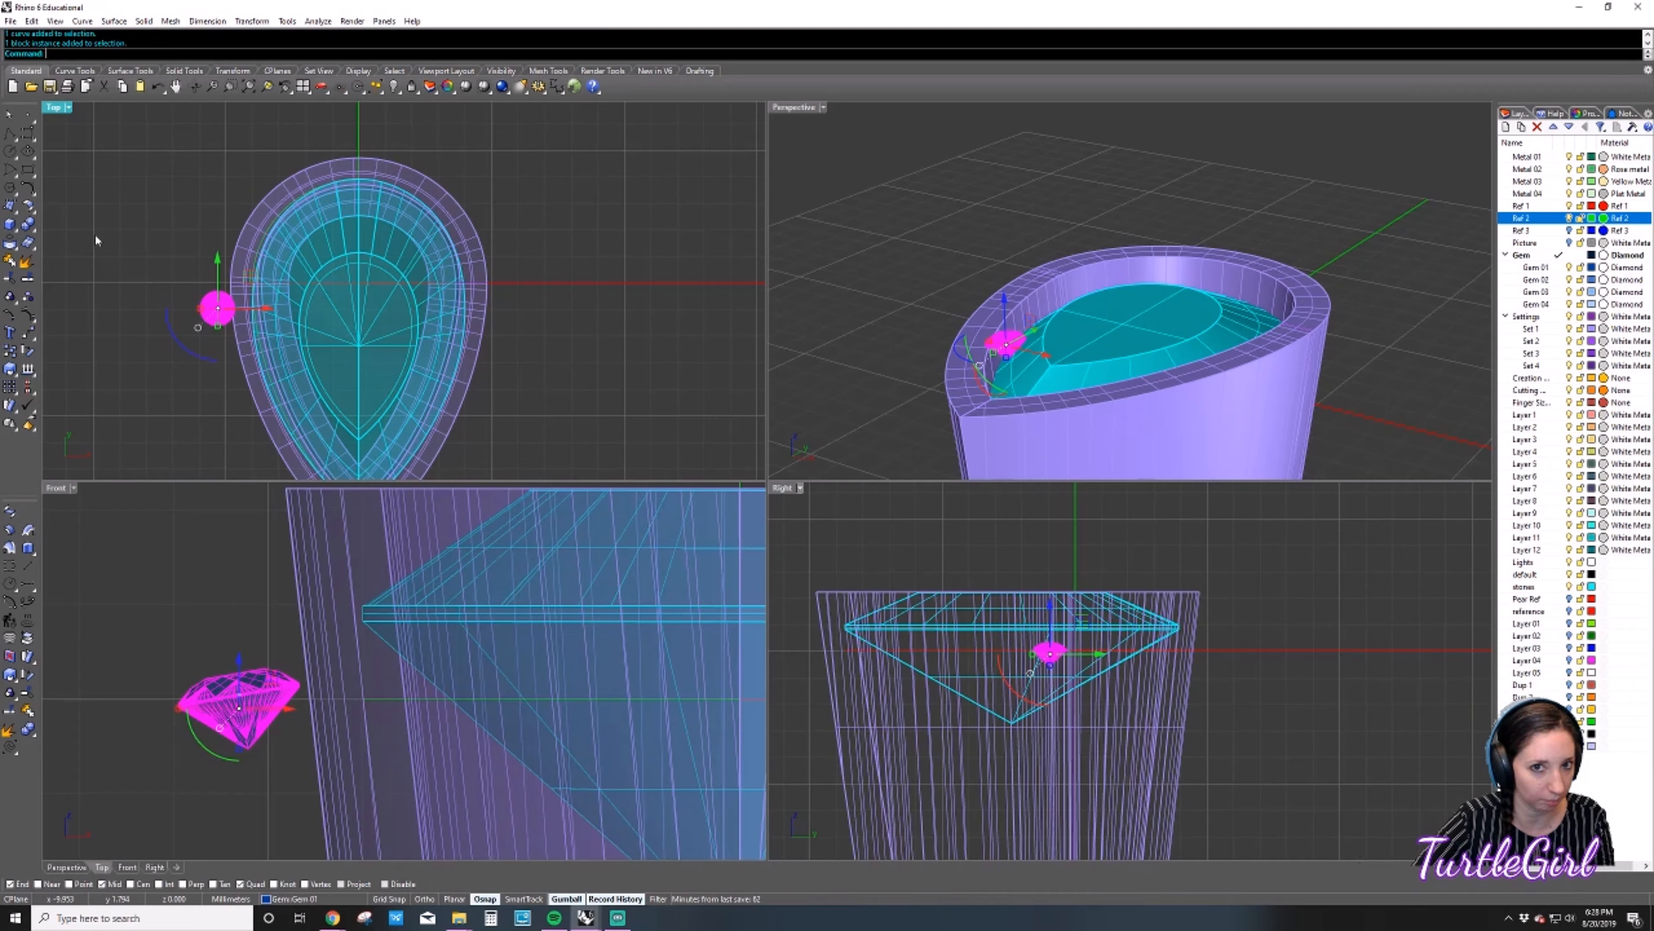
click(101, 224)
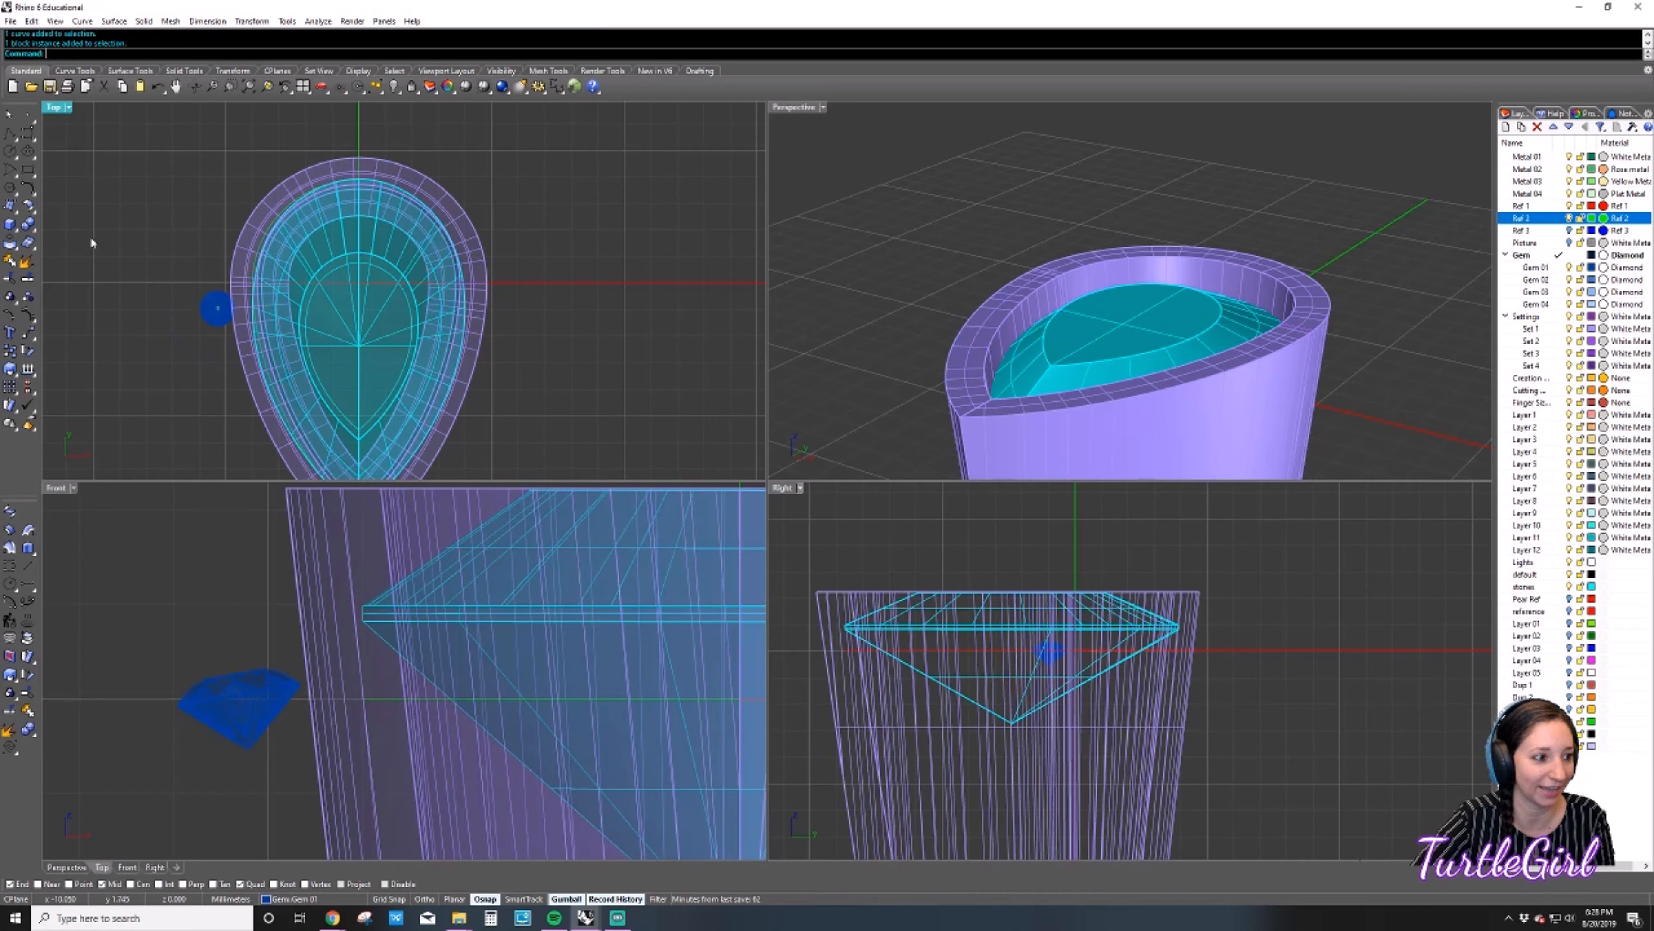
click(205, 315)
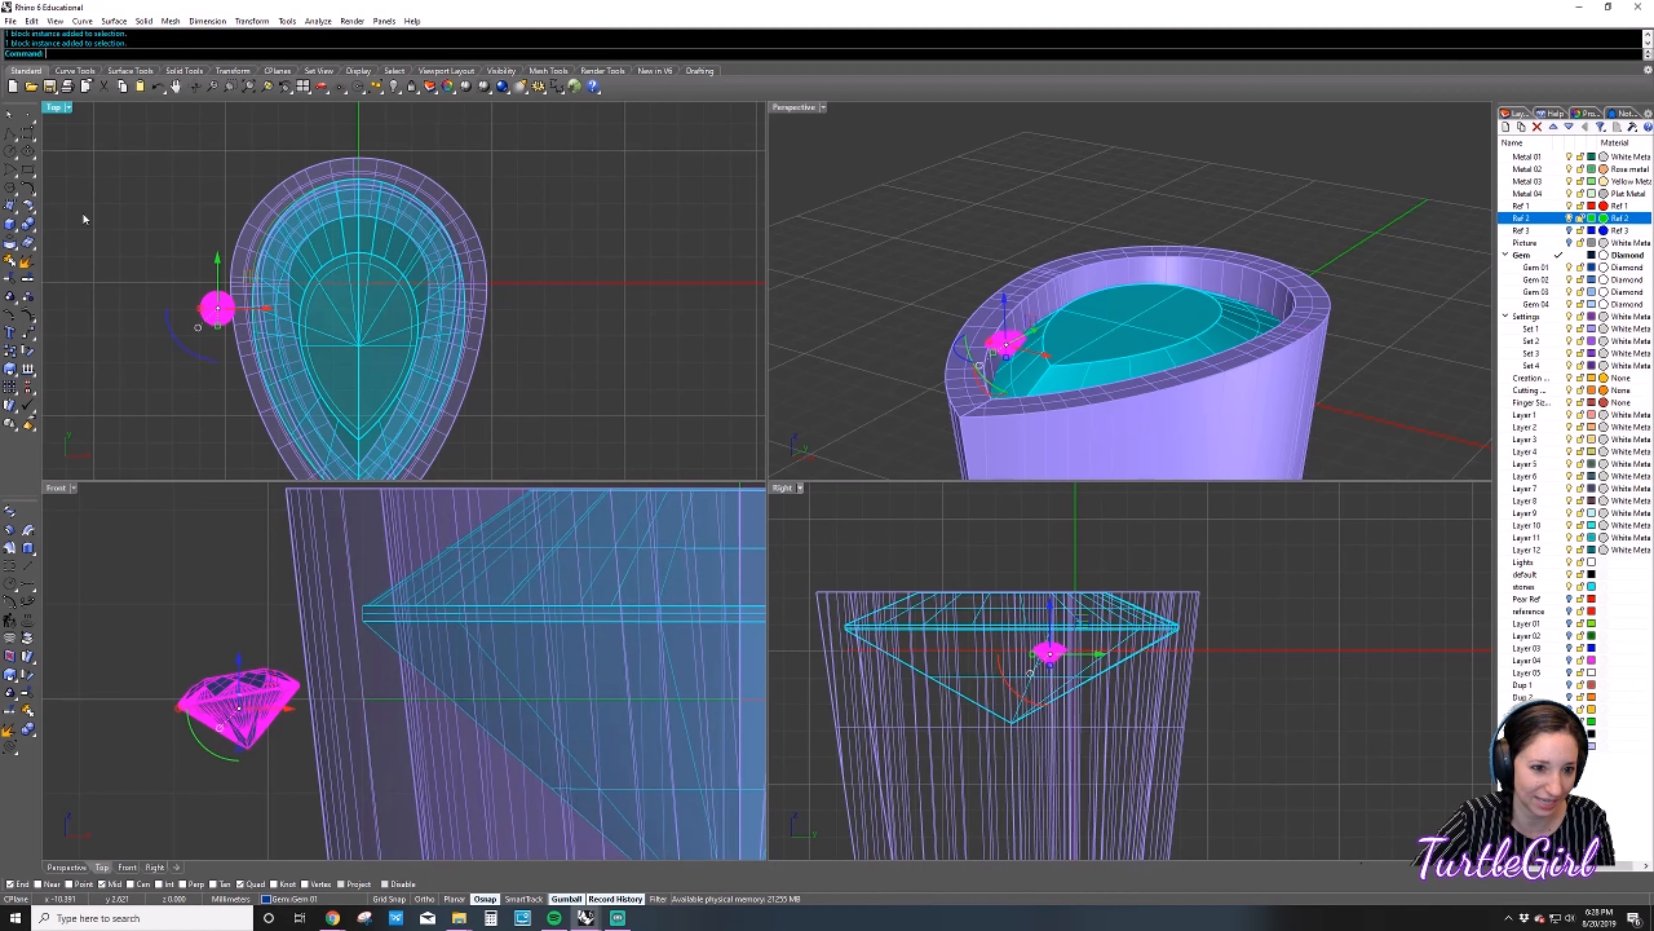
mouse_move(249, 277)
mouse_down()
mouse_move(249, 241)
mouse_move(246, 254)
mouse_up()
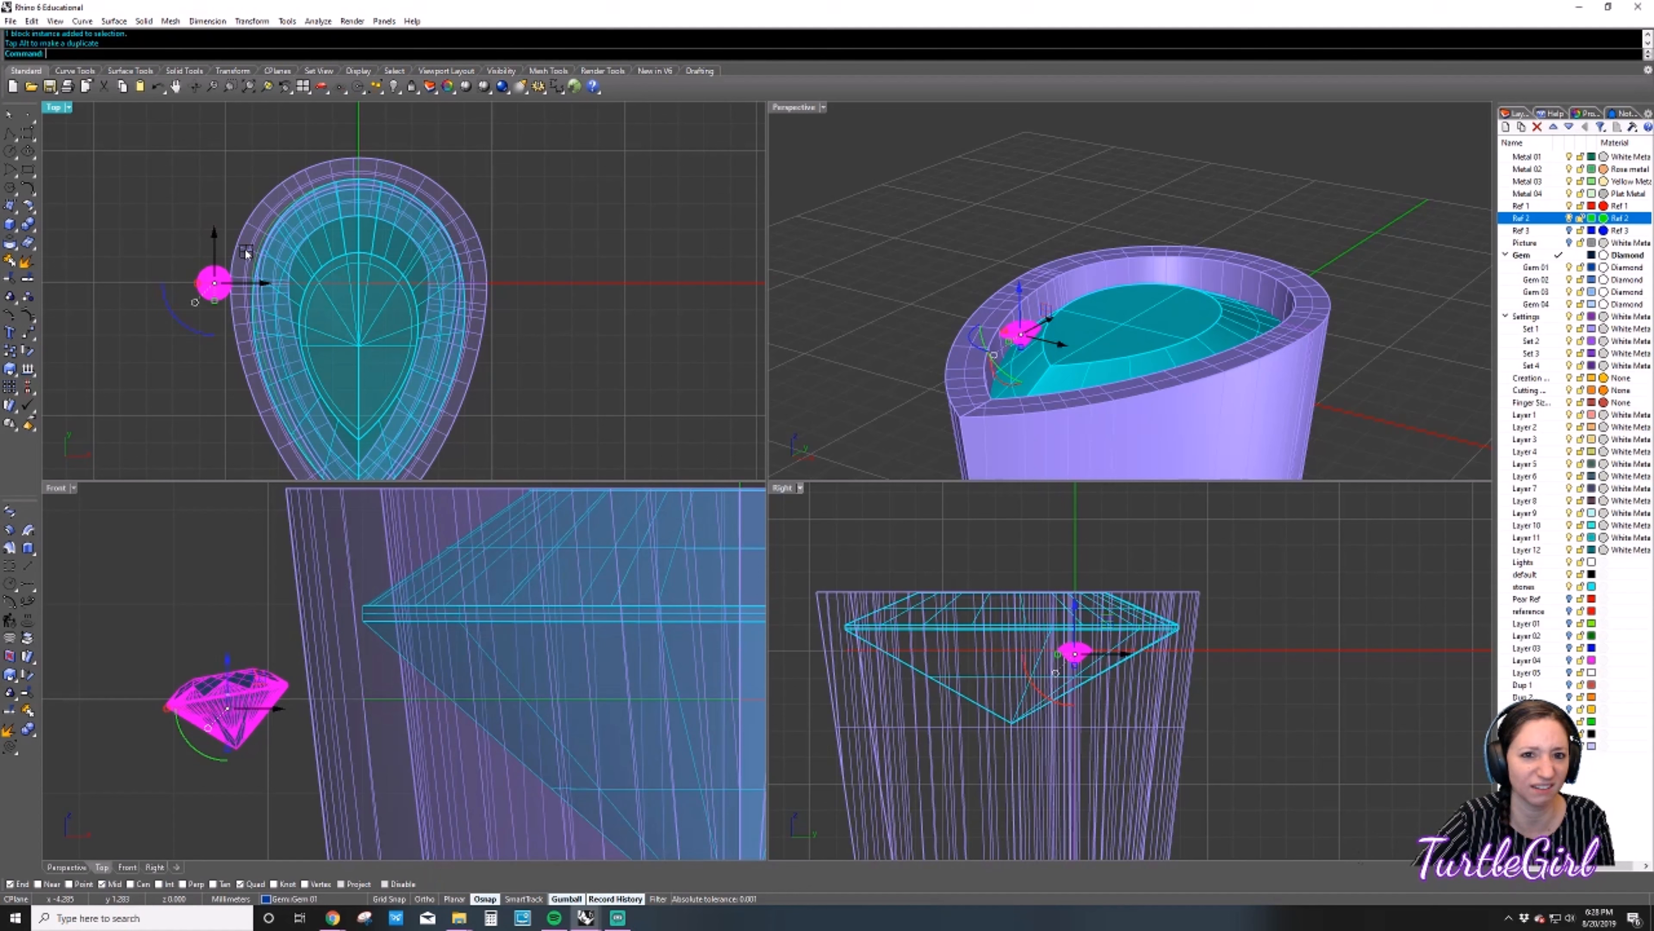
Rotate the small round gem clockwise about the origin 0,0,0 to the bezel's rounded end in the Top view.
click(129, 222)
click(214, 282)
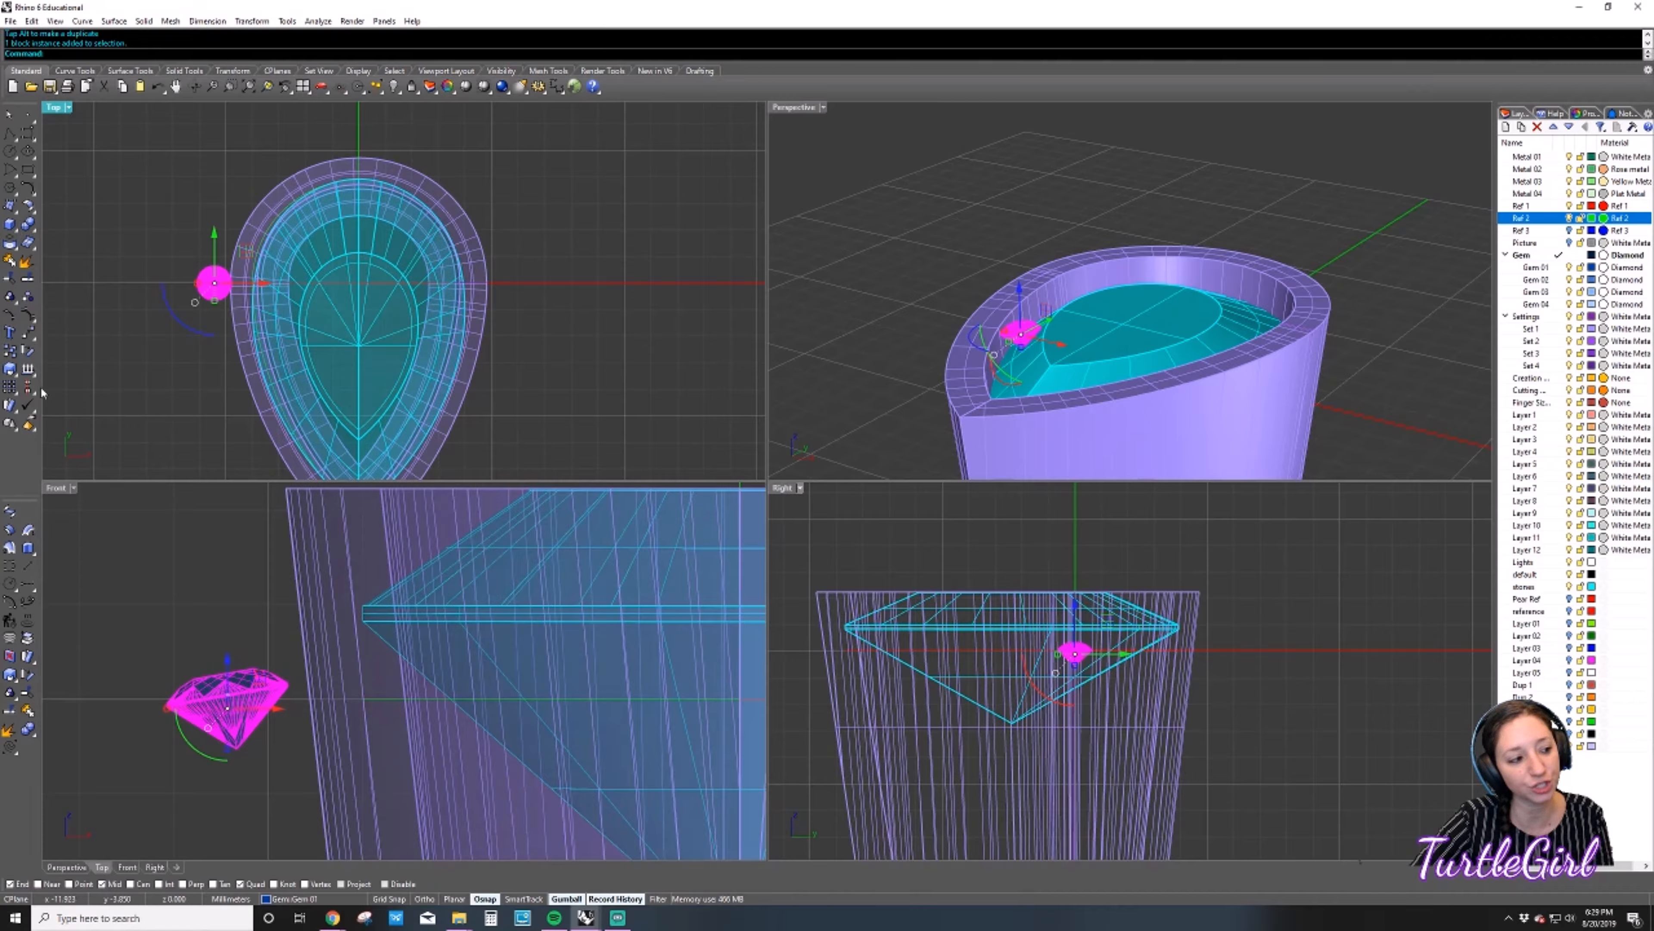
click(27, 352)
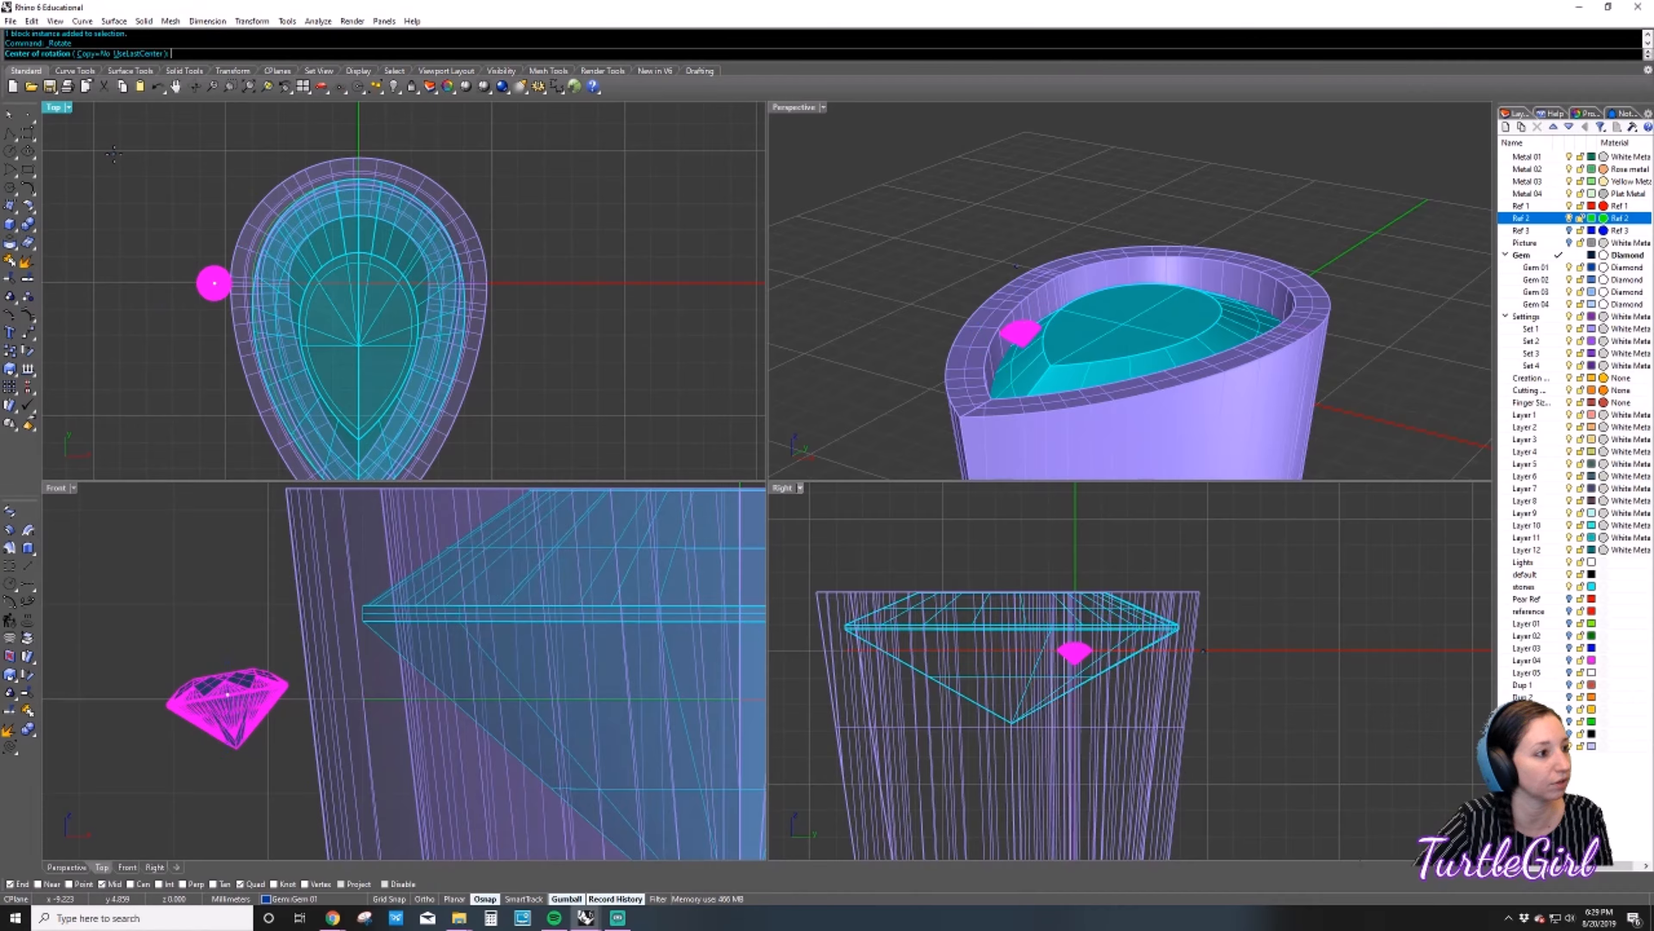
text(0,0,0)
key(Return)
click(120, 295)
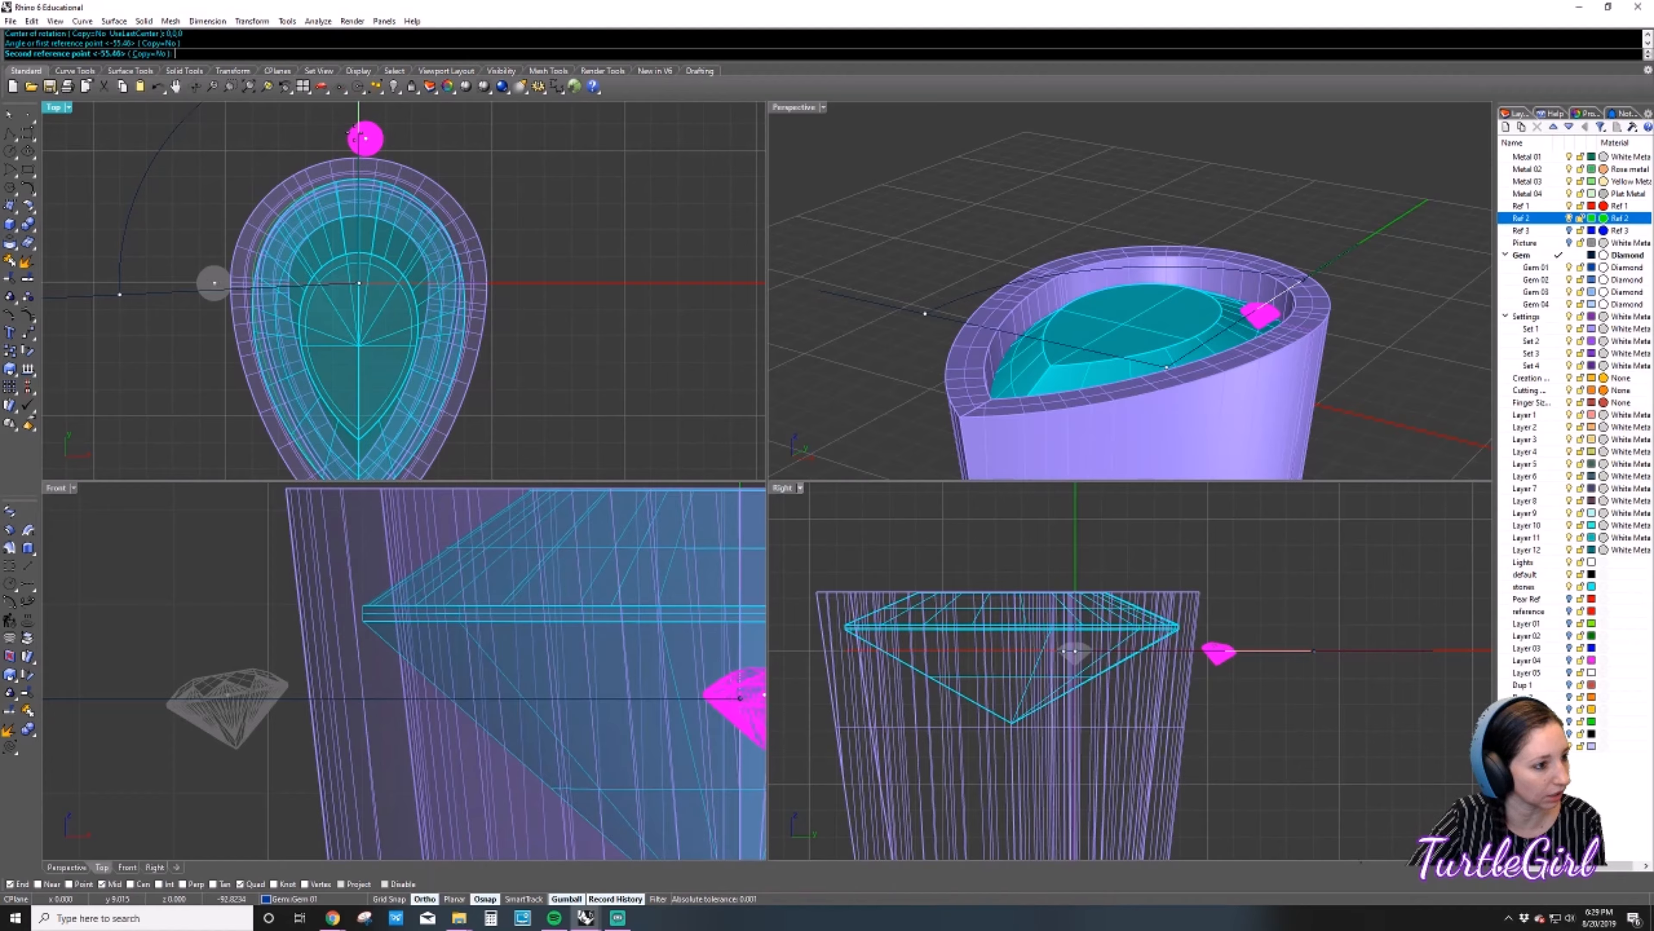
click(357, 138)
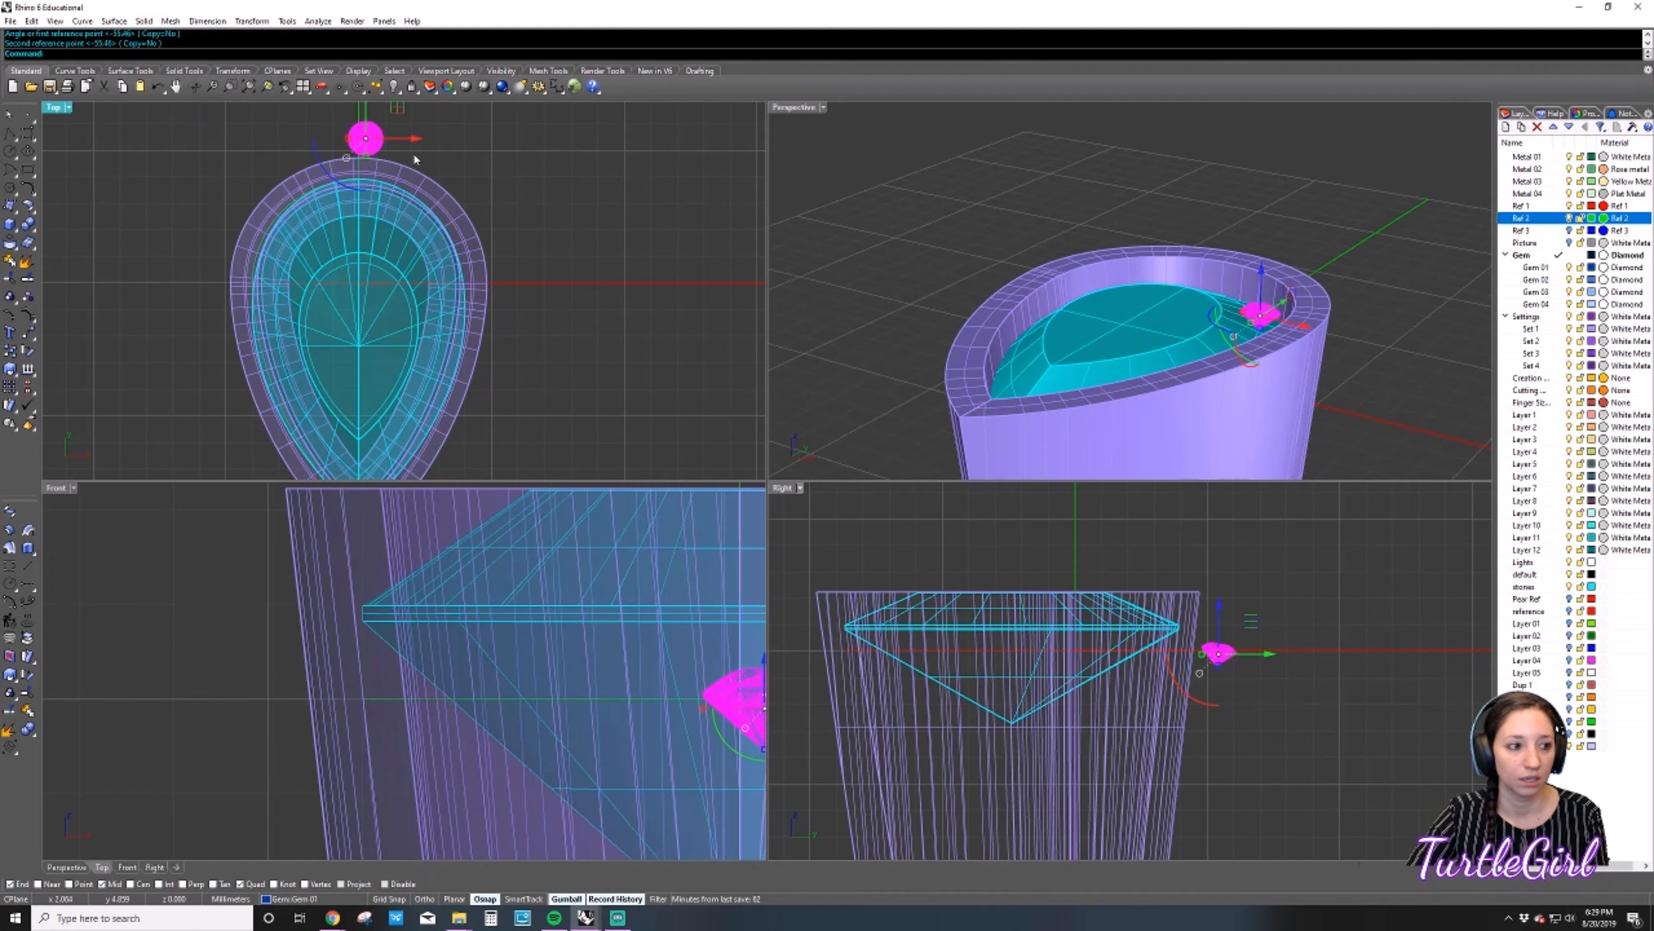
Check the gem's alignment with the Y axis at the bezel's rounded end and undo the rotation.
scroll(390, 170, up, 2)
scroll(389, 189, up, 2)
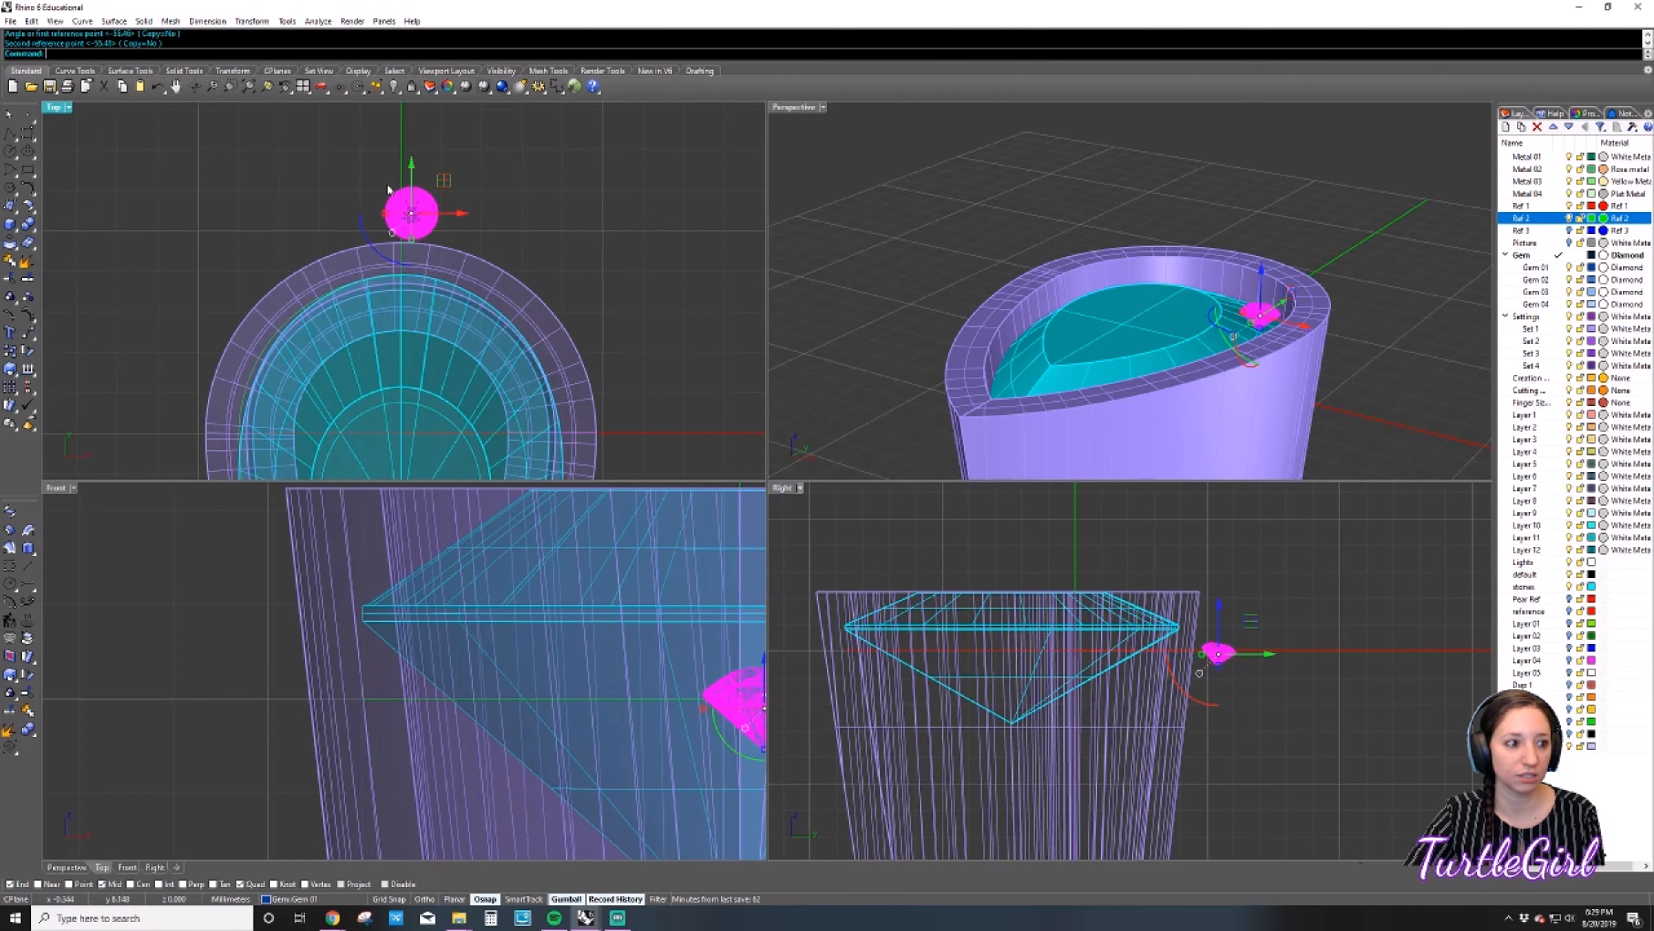
scroll(433, 193, up, 2)
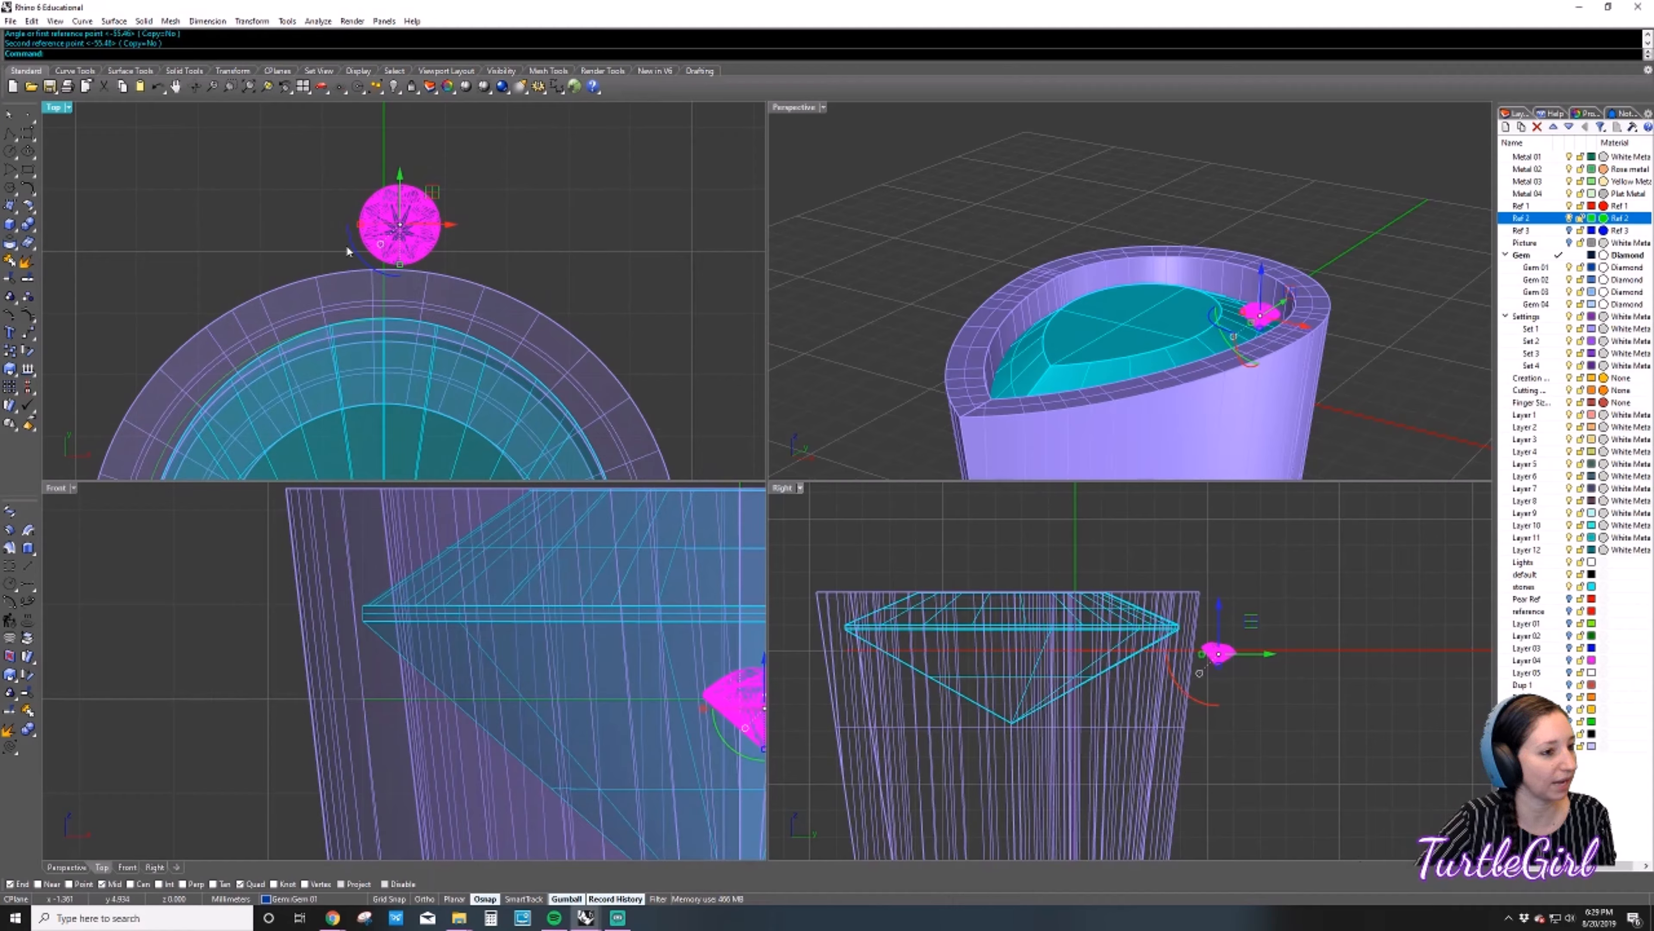
key(ctrl+z)
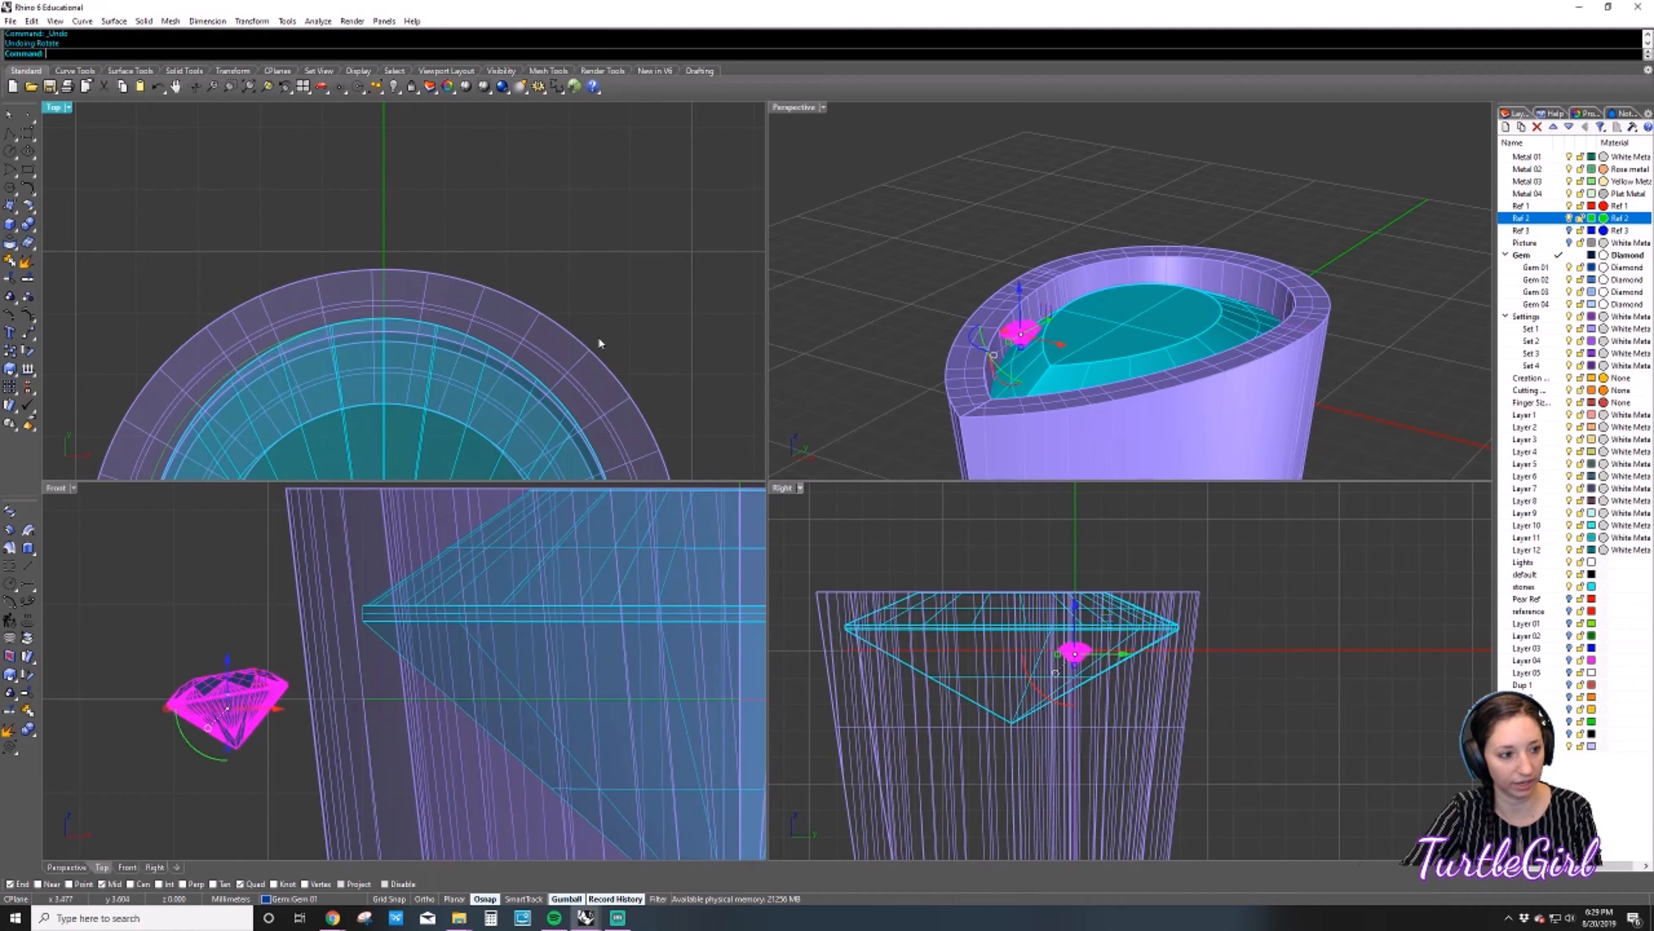
Rotate the small round gem in the Front view about the end of its girdle nearest the bezel until the girdle is horizontal.
scroll(521, 277, down, 4)
scroll(210, 709, up, 3)
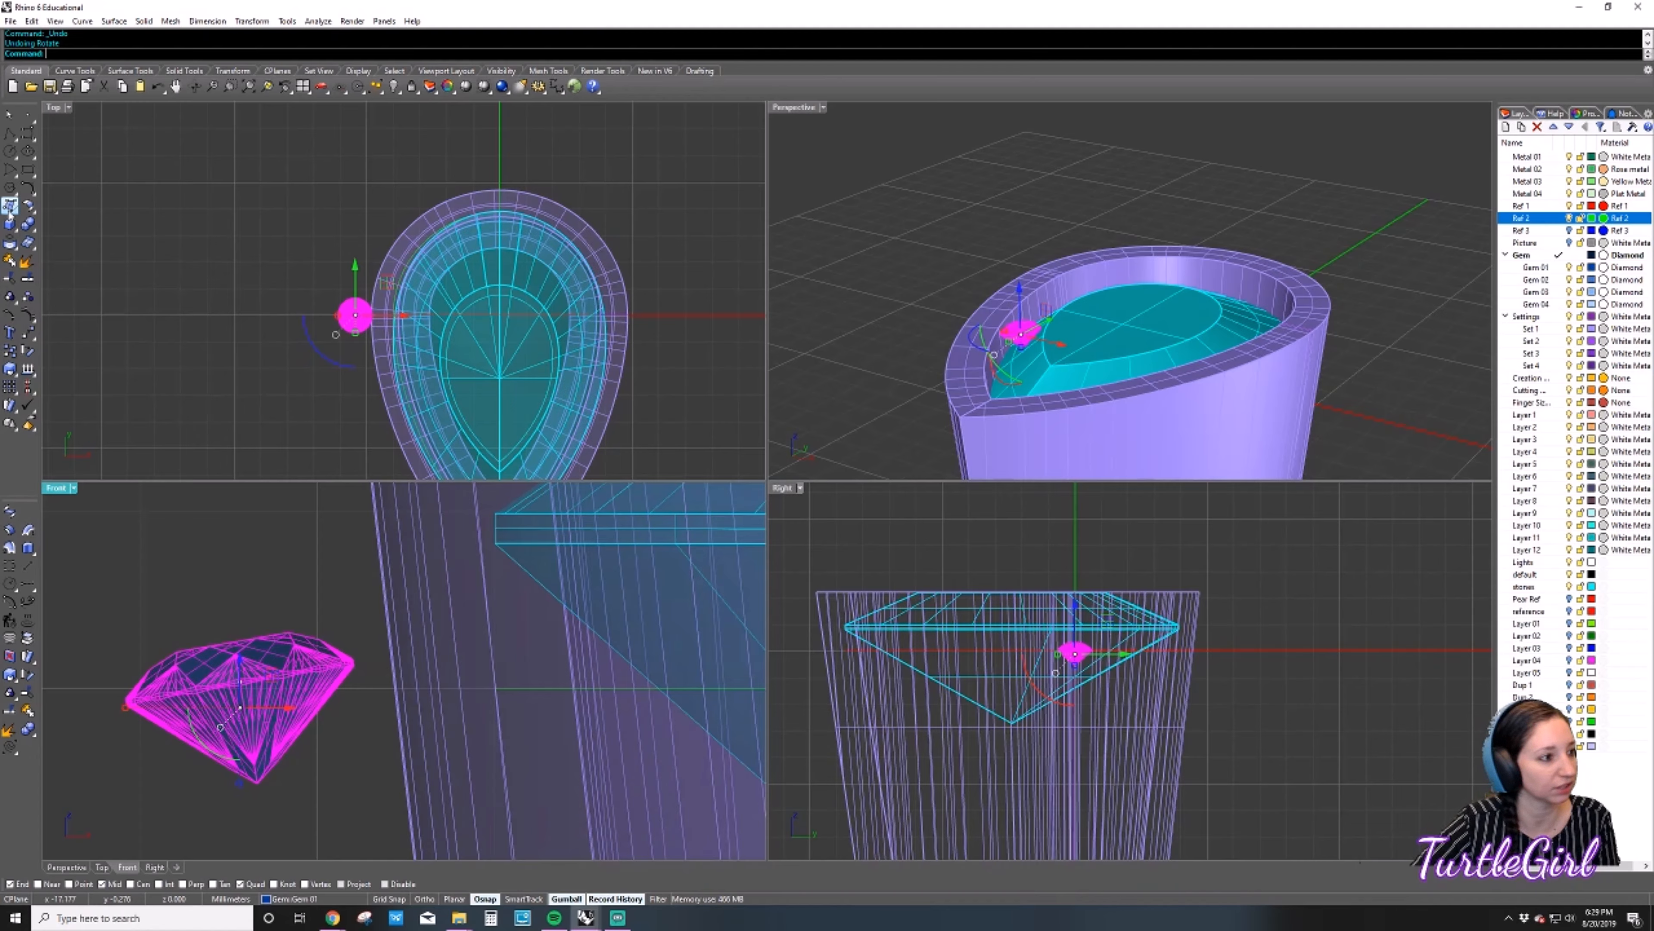
click(27, 351)
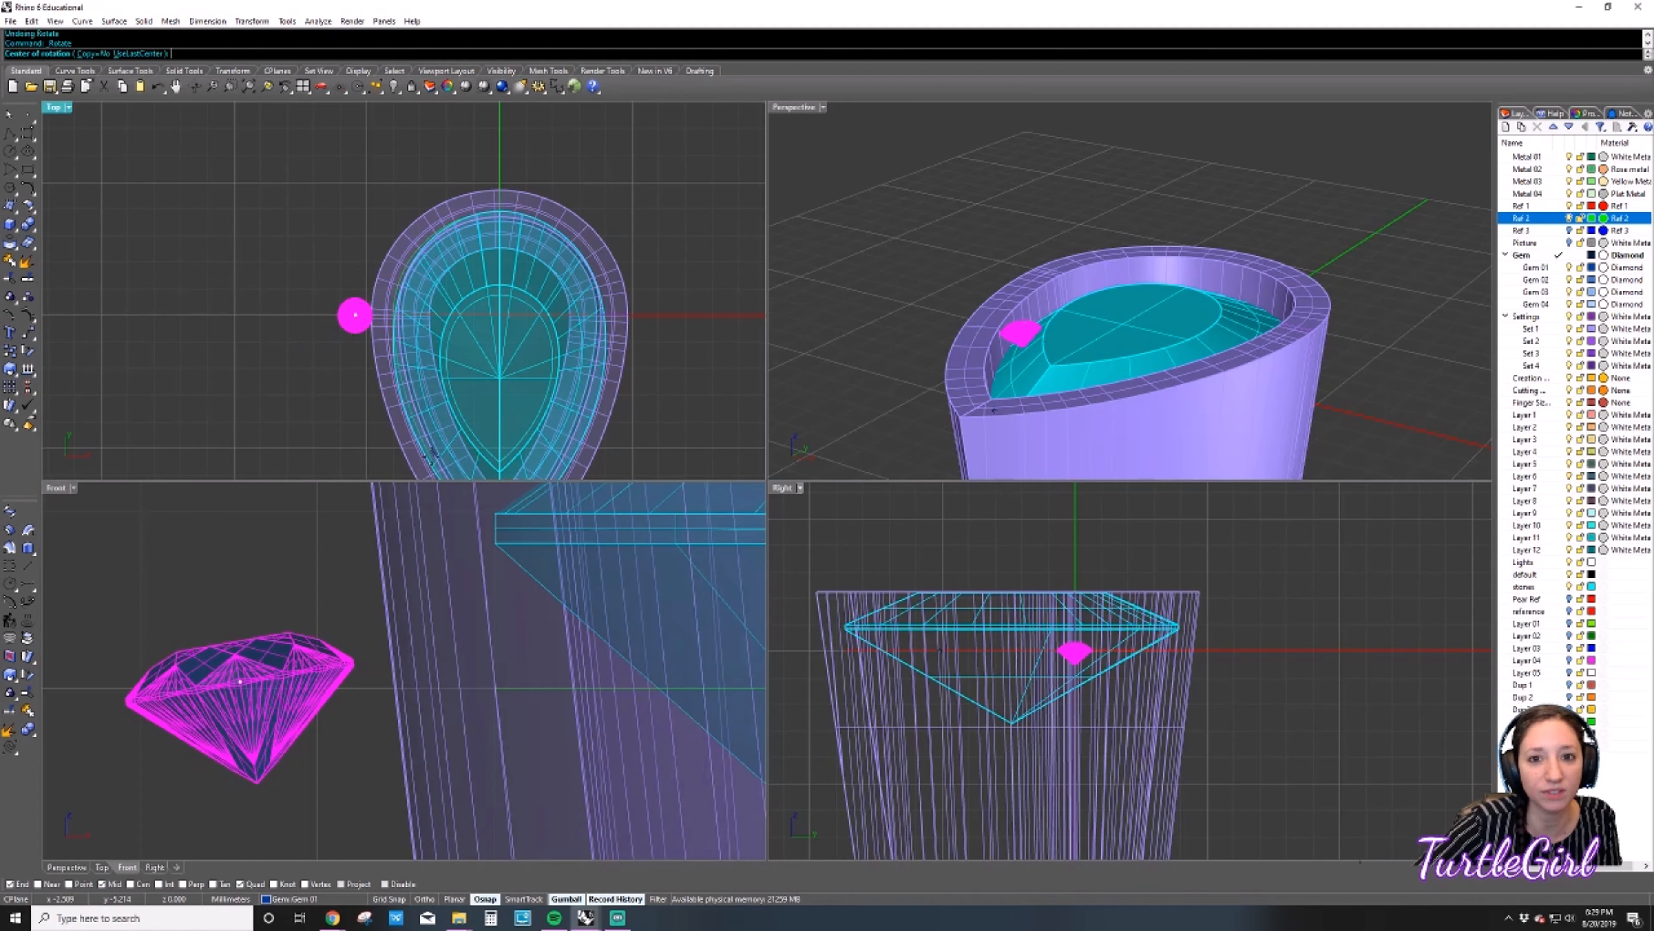
scroll(355, 655, up, 3)
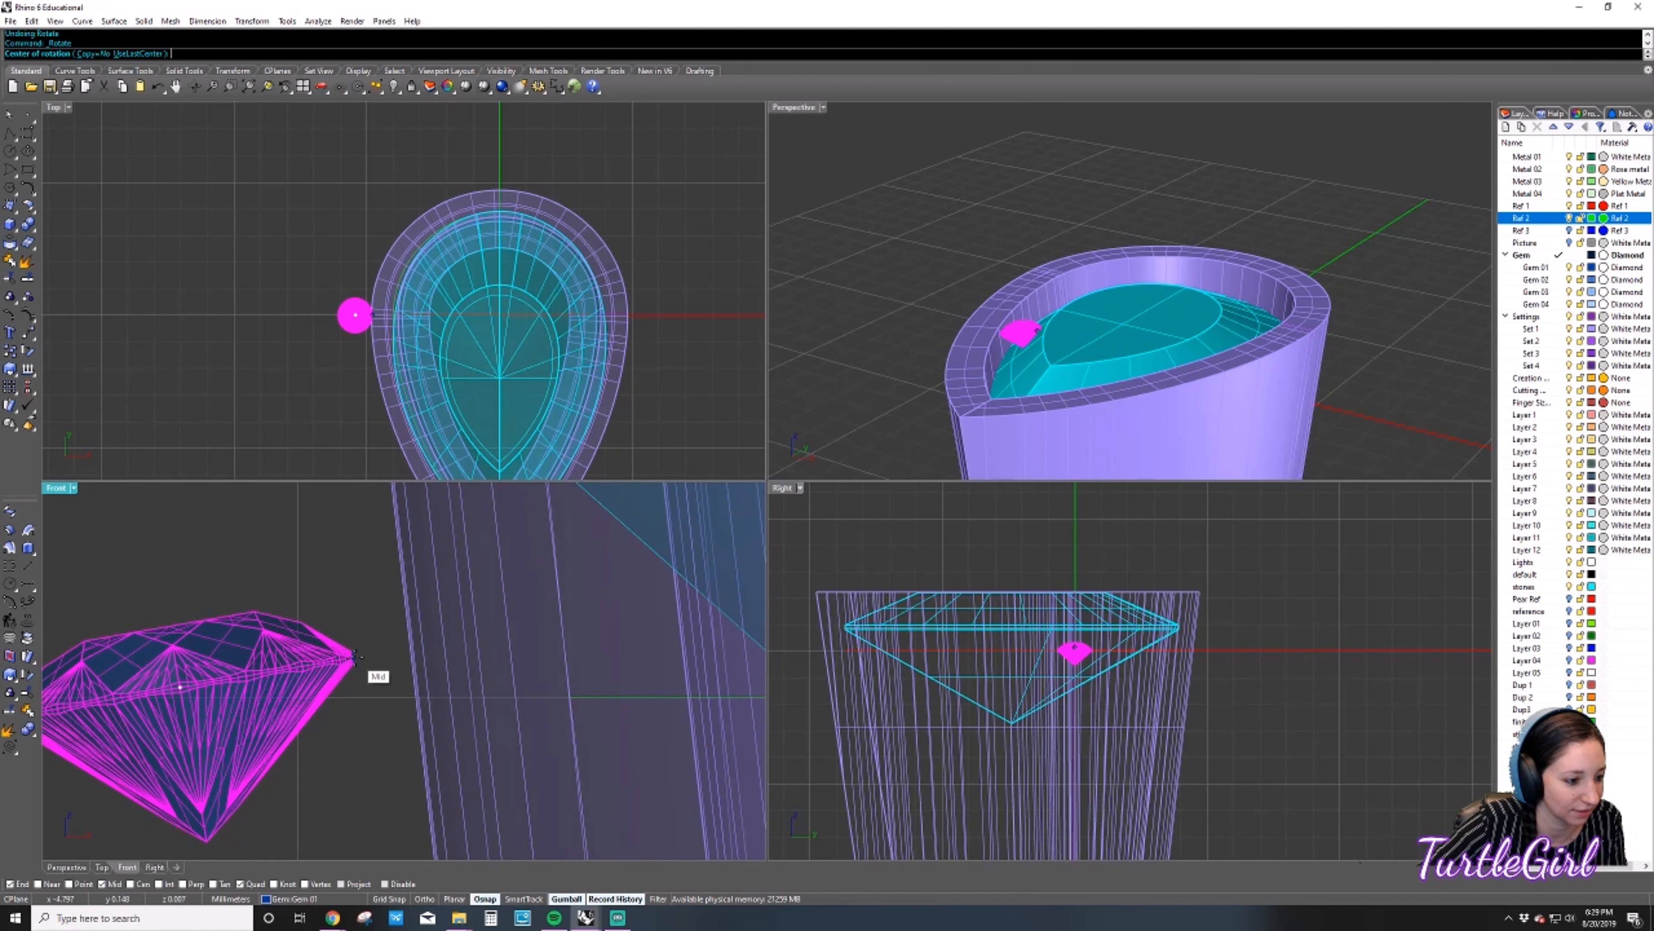
click(355, 655)
right_drag(355, 655, 465, 603)
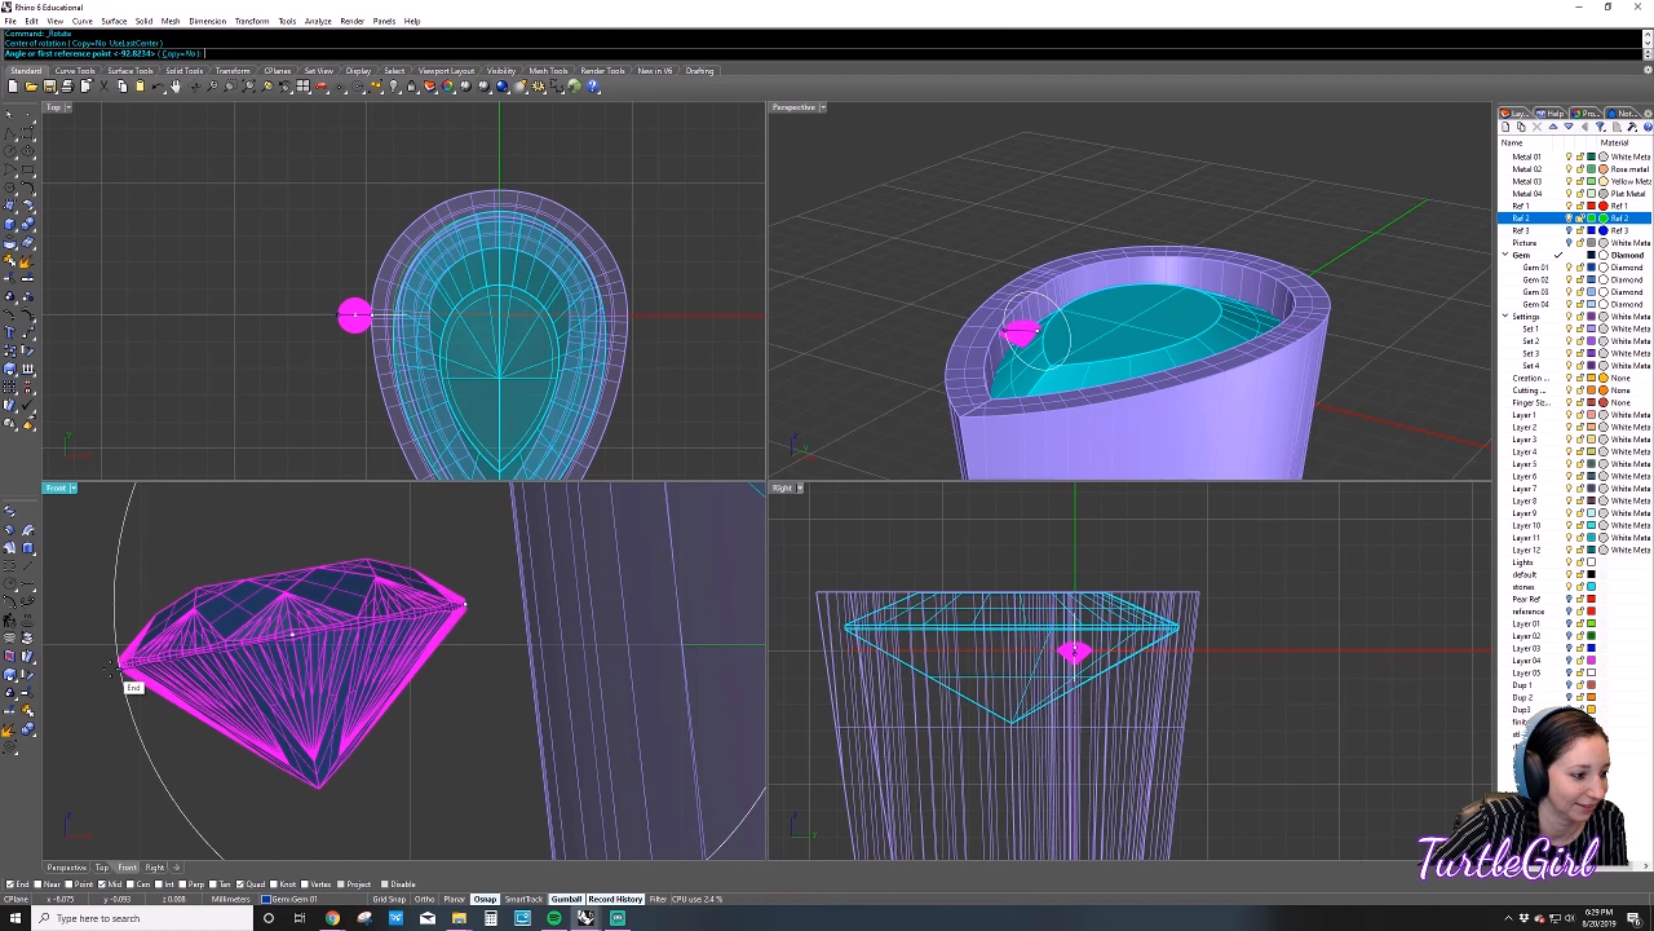
click(111, 666)
click(114, 604)
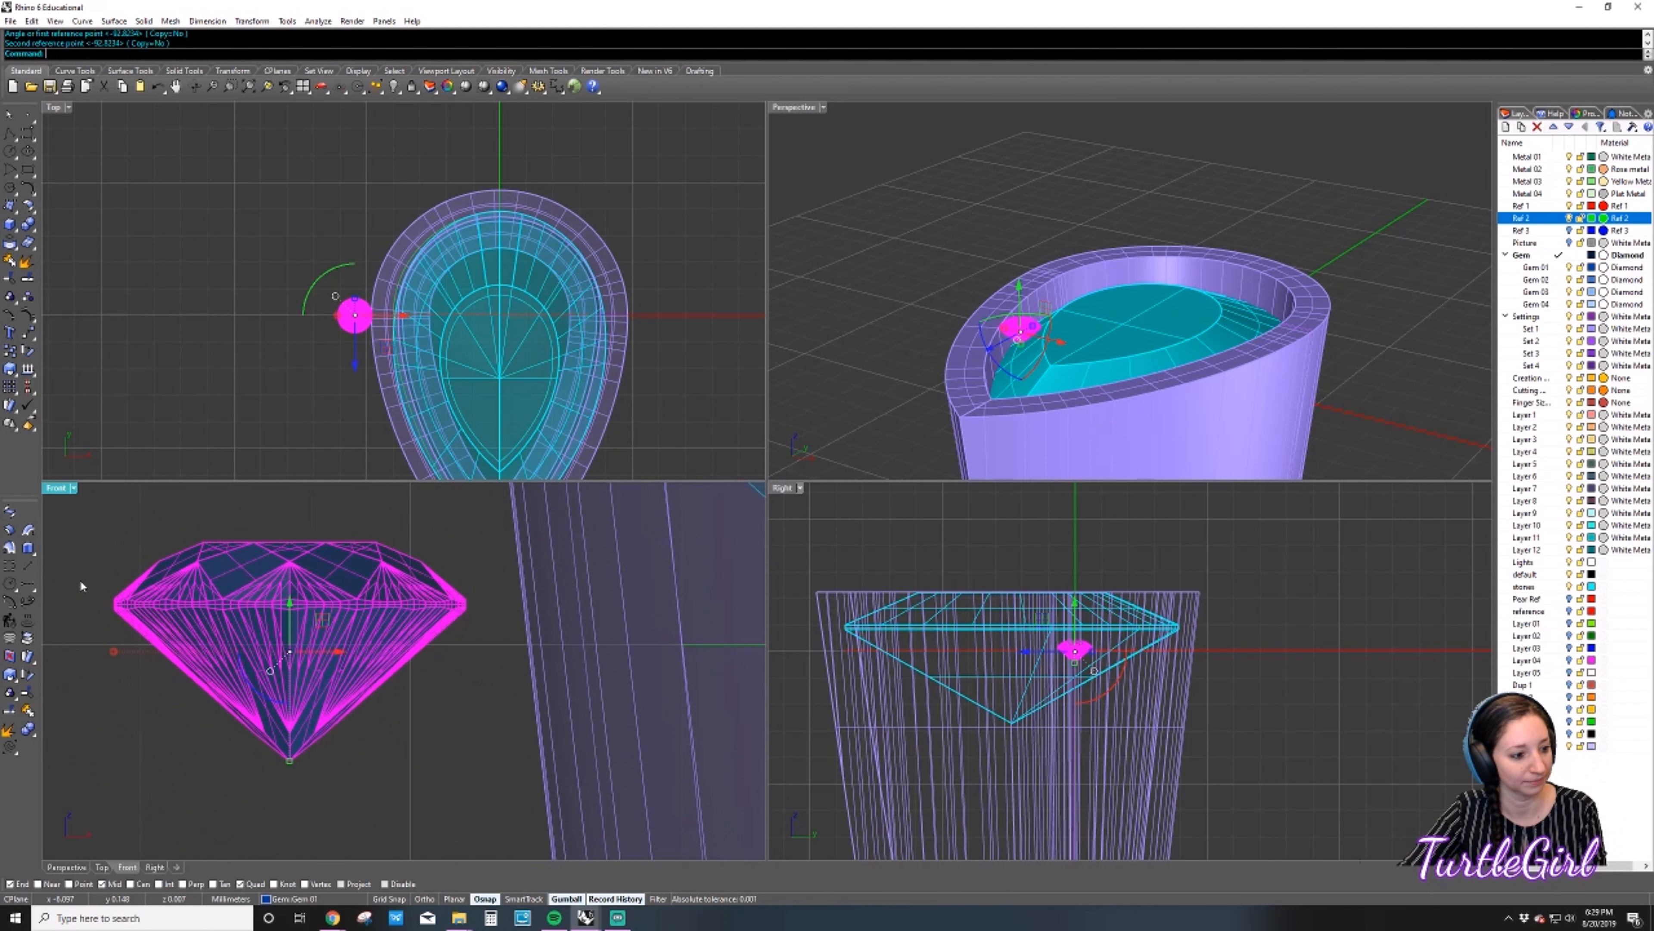
scroll(81, 586, down, 2)
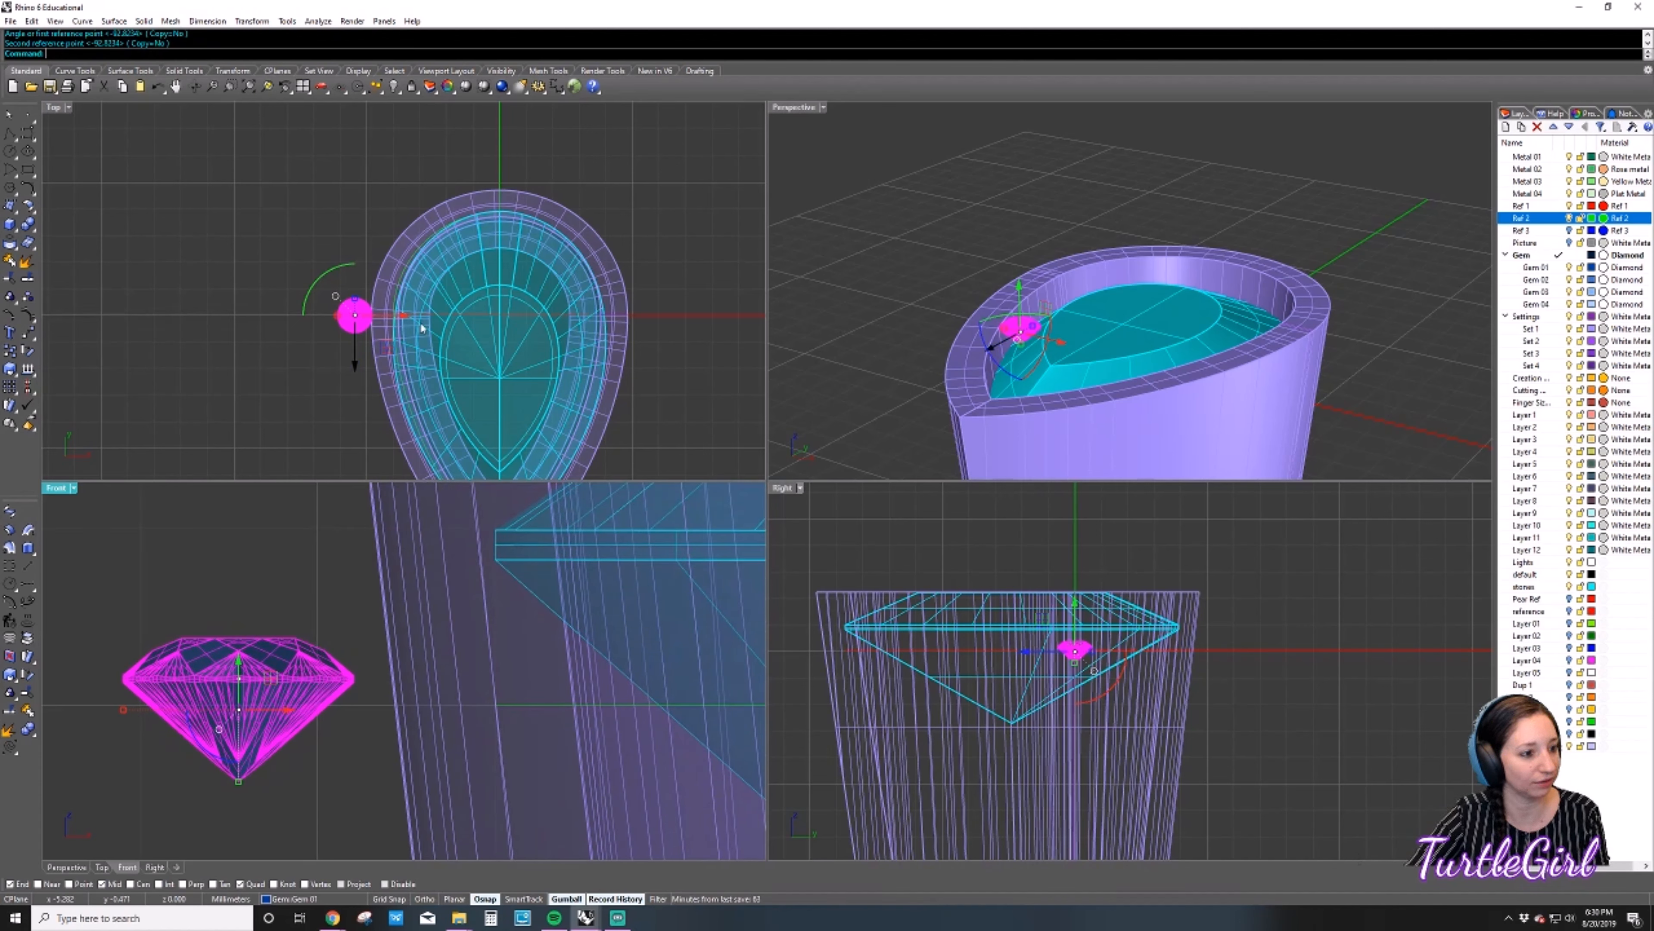
Move the gem from its culet point onto the Y axis just beyond the bezel's rounded end, using Grid Snap only for this placement.
scroll(358, 355, up, 2)
right_drag(297, 278, 290, 287)
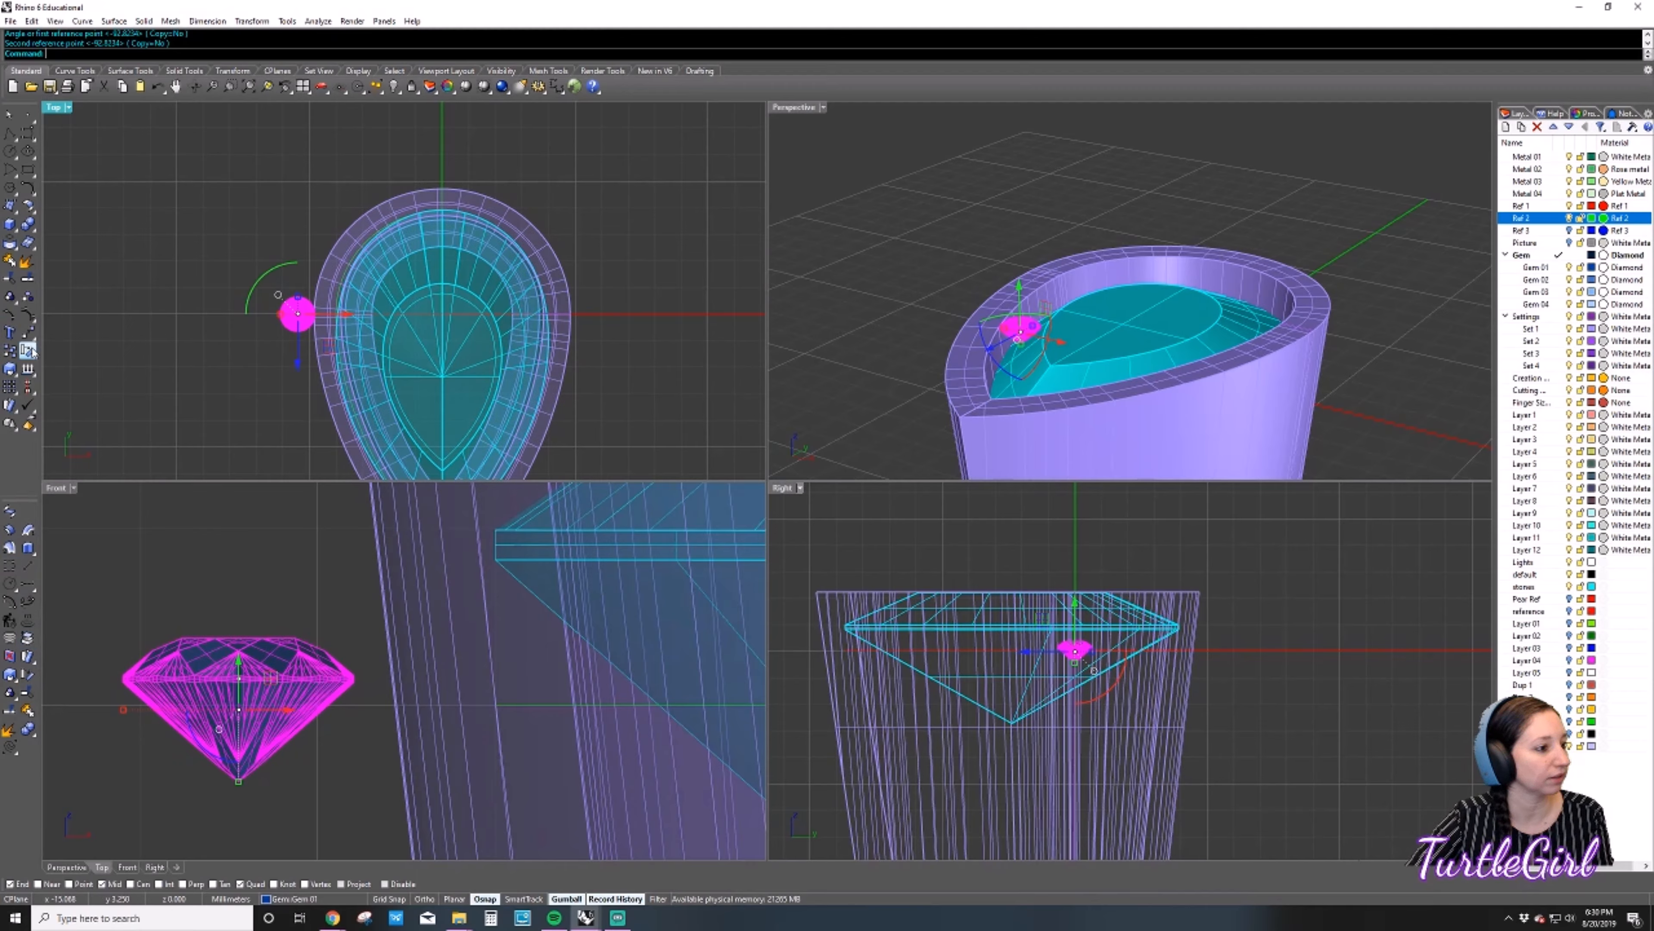
click(27, 332)
scroll(273, 300, up, 3)
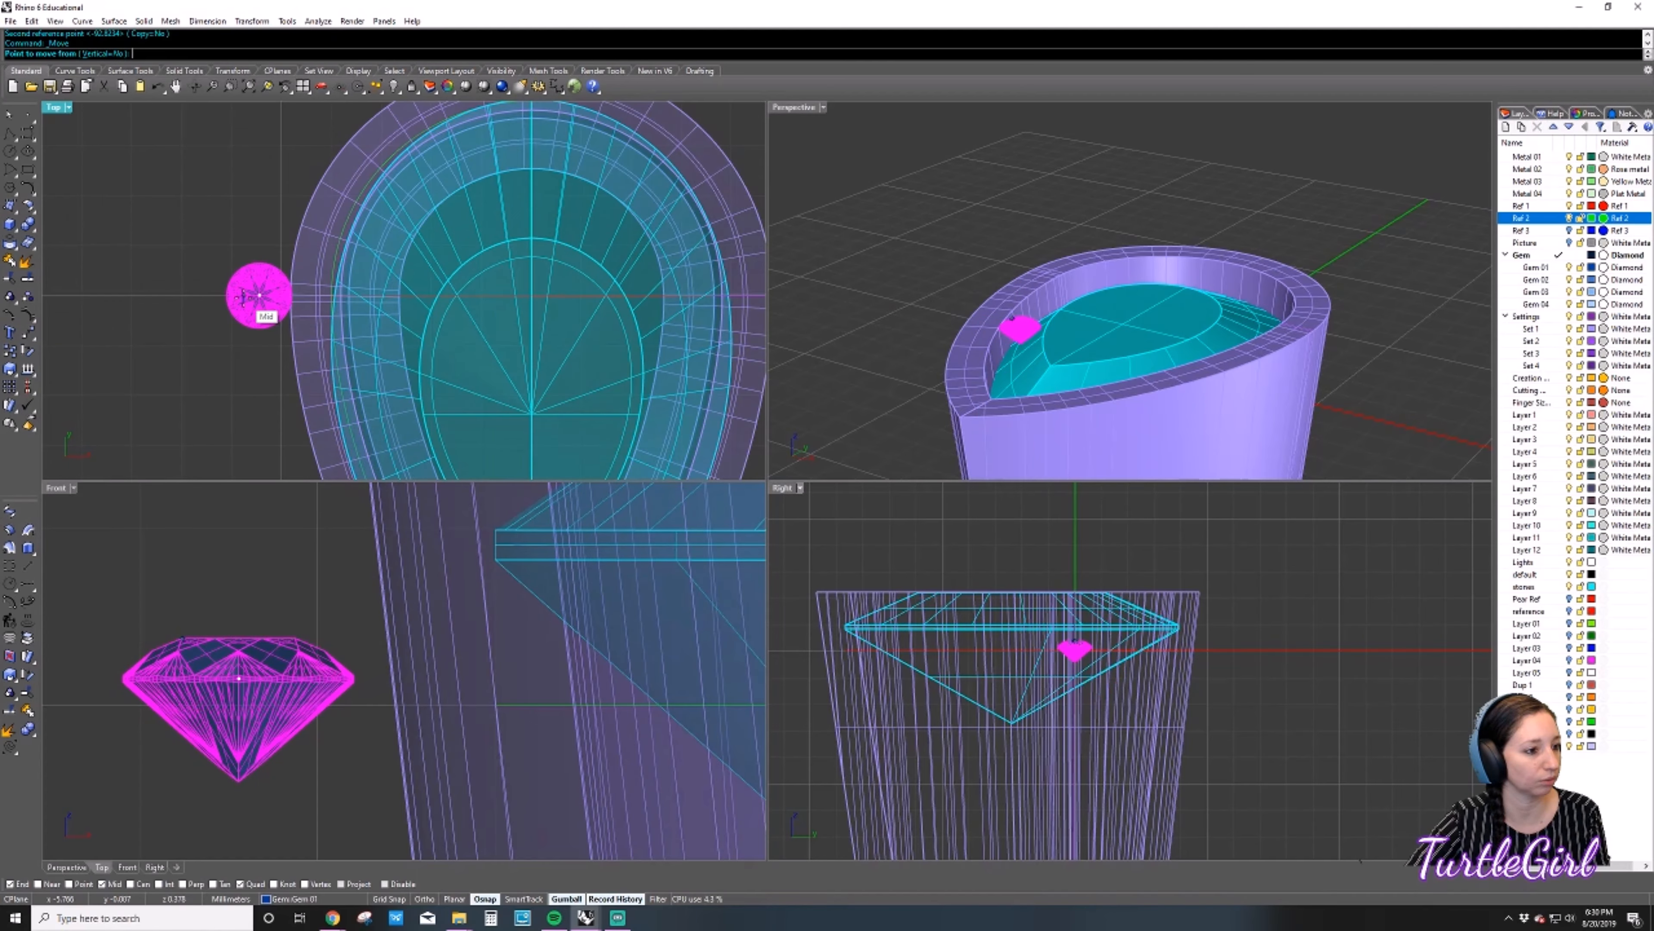
scroll(264, 303, up, 8)
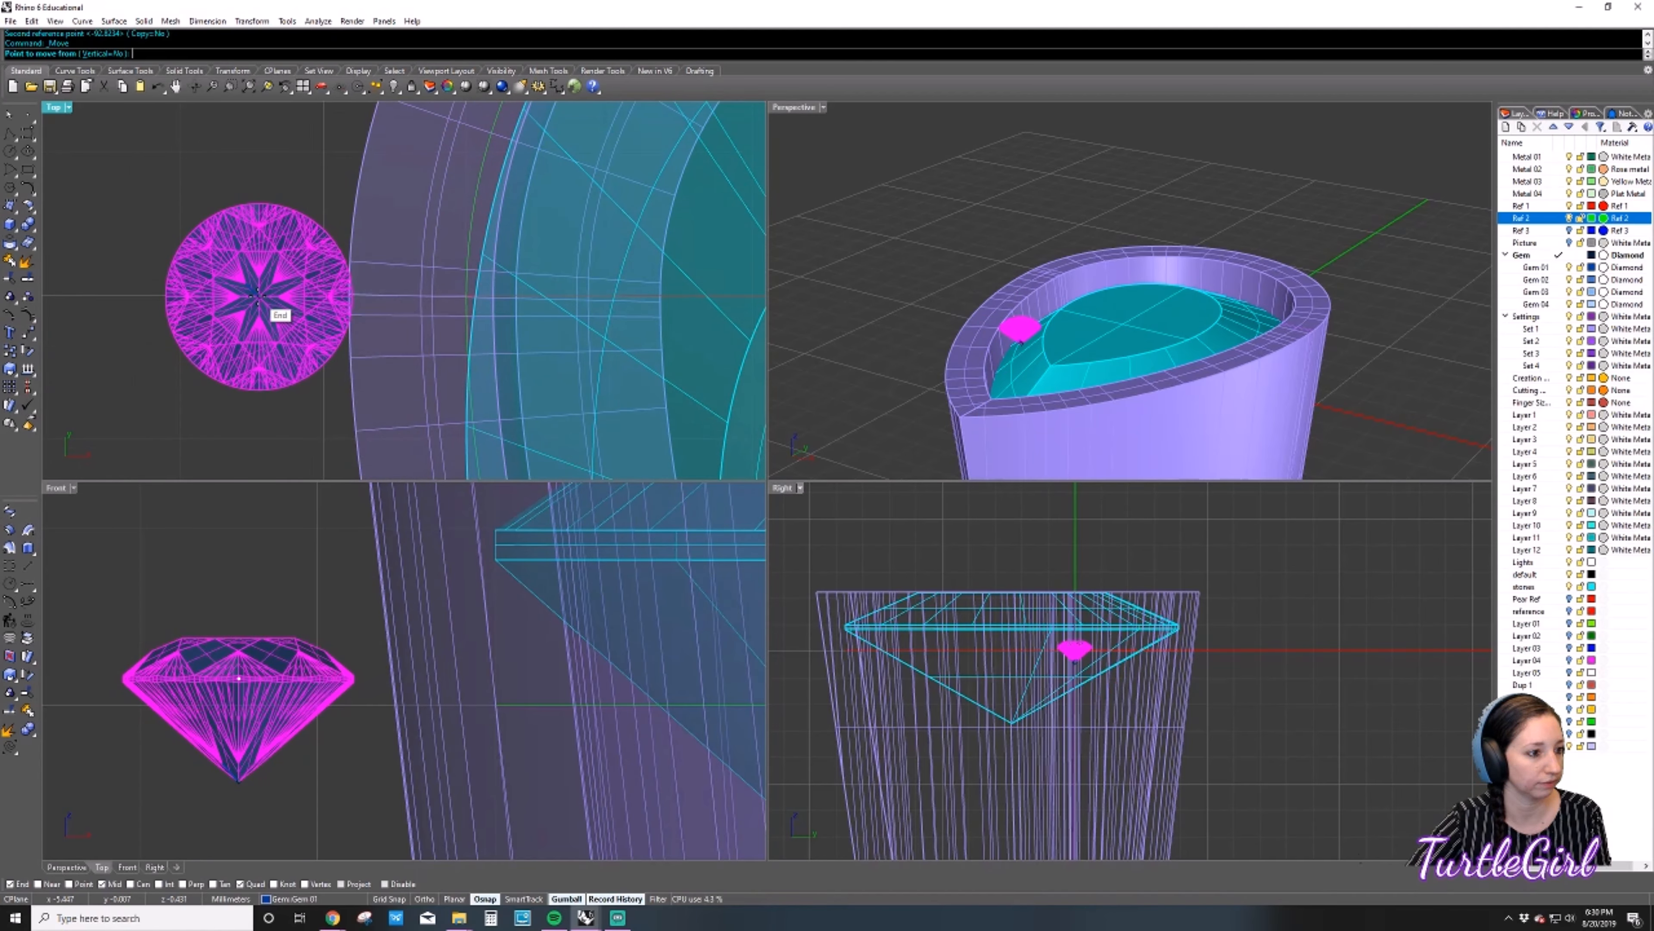
click(259, 300)
scroll(258, 298, down, 5)
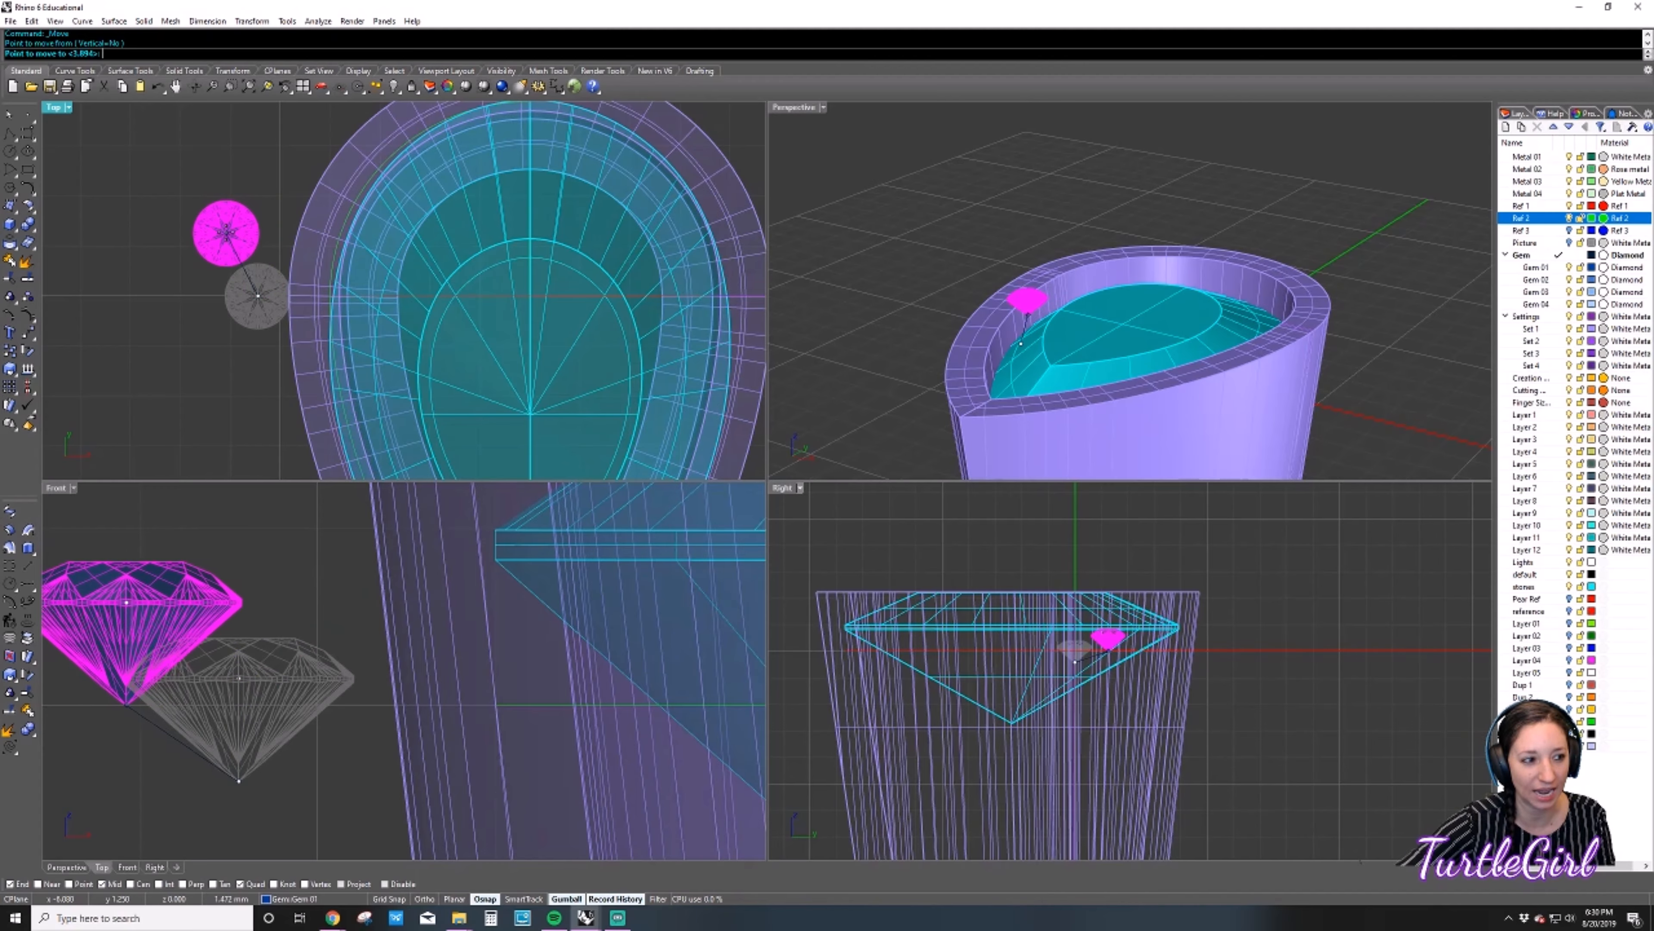
scroll(222, 218, down, 3)
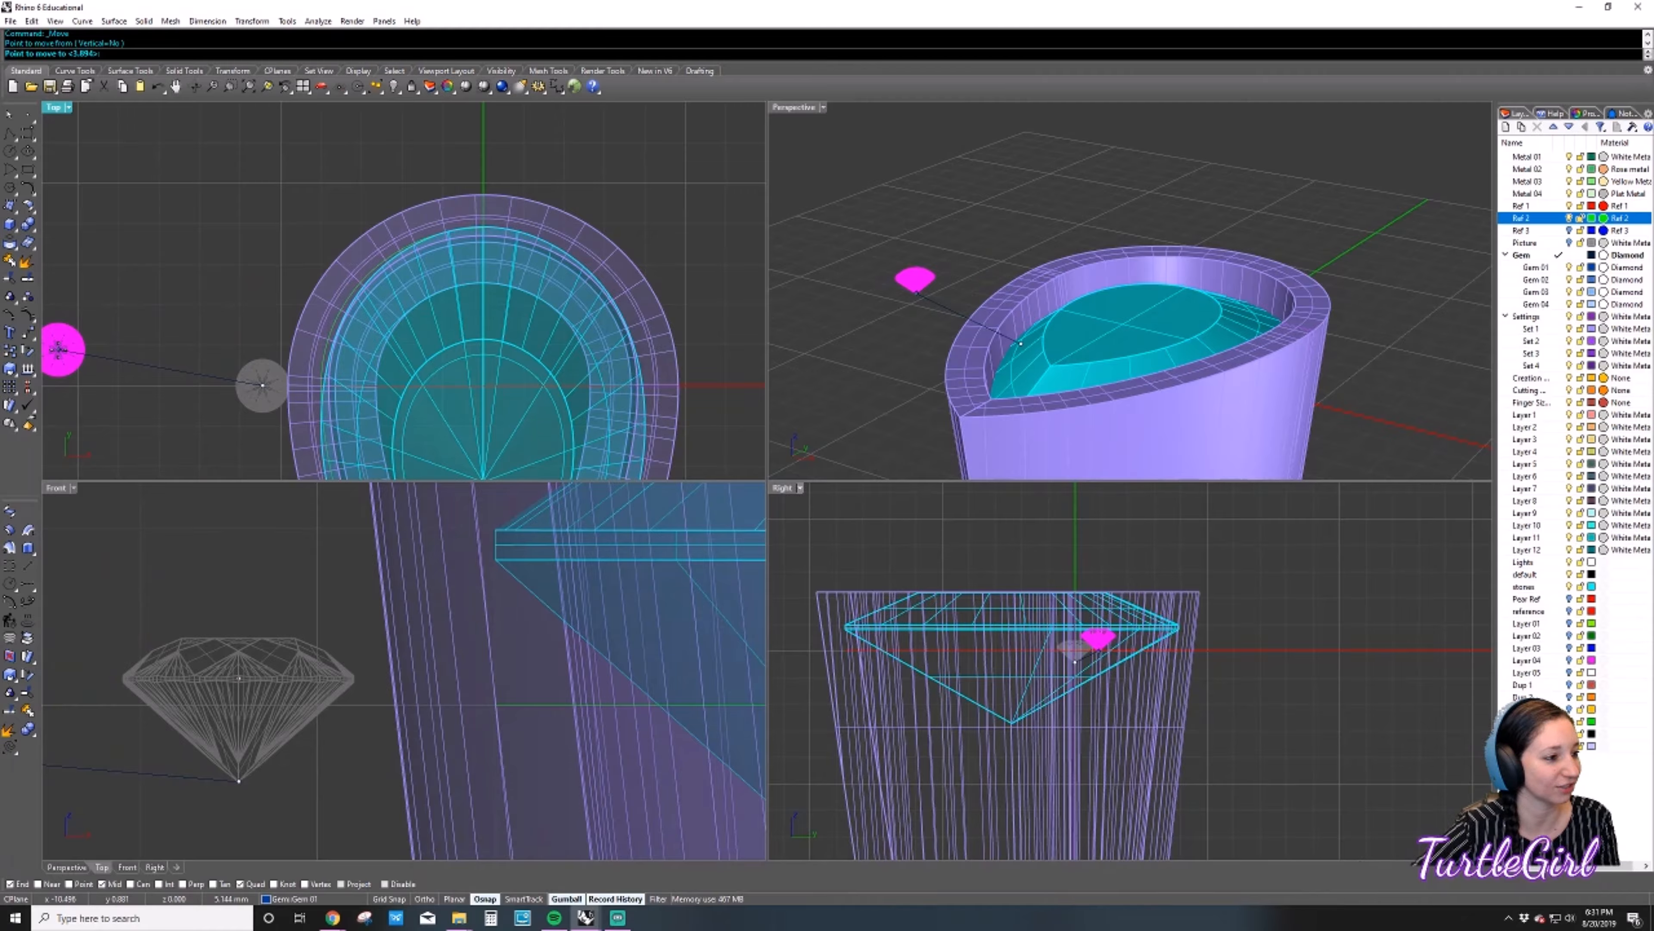
click(393, 898)
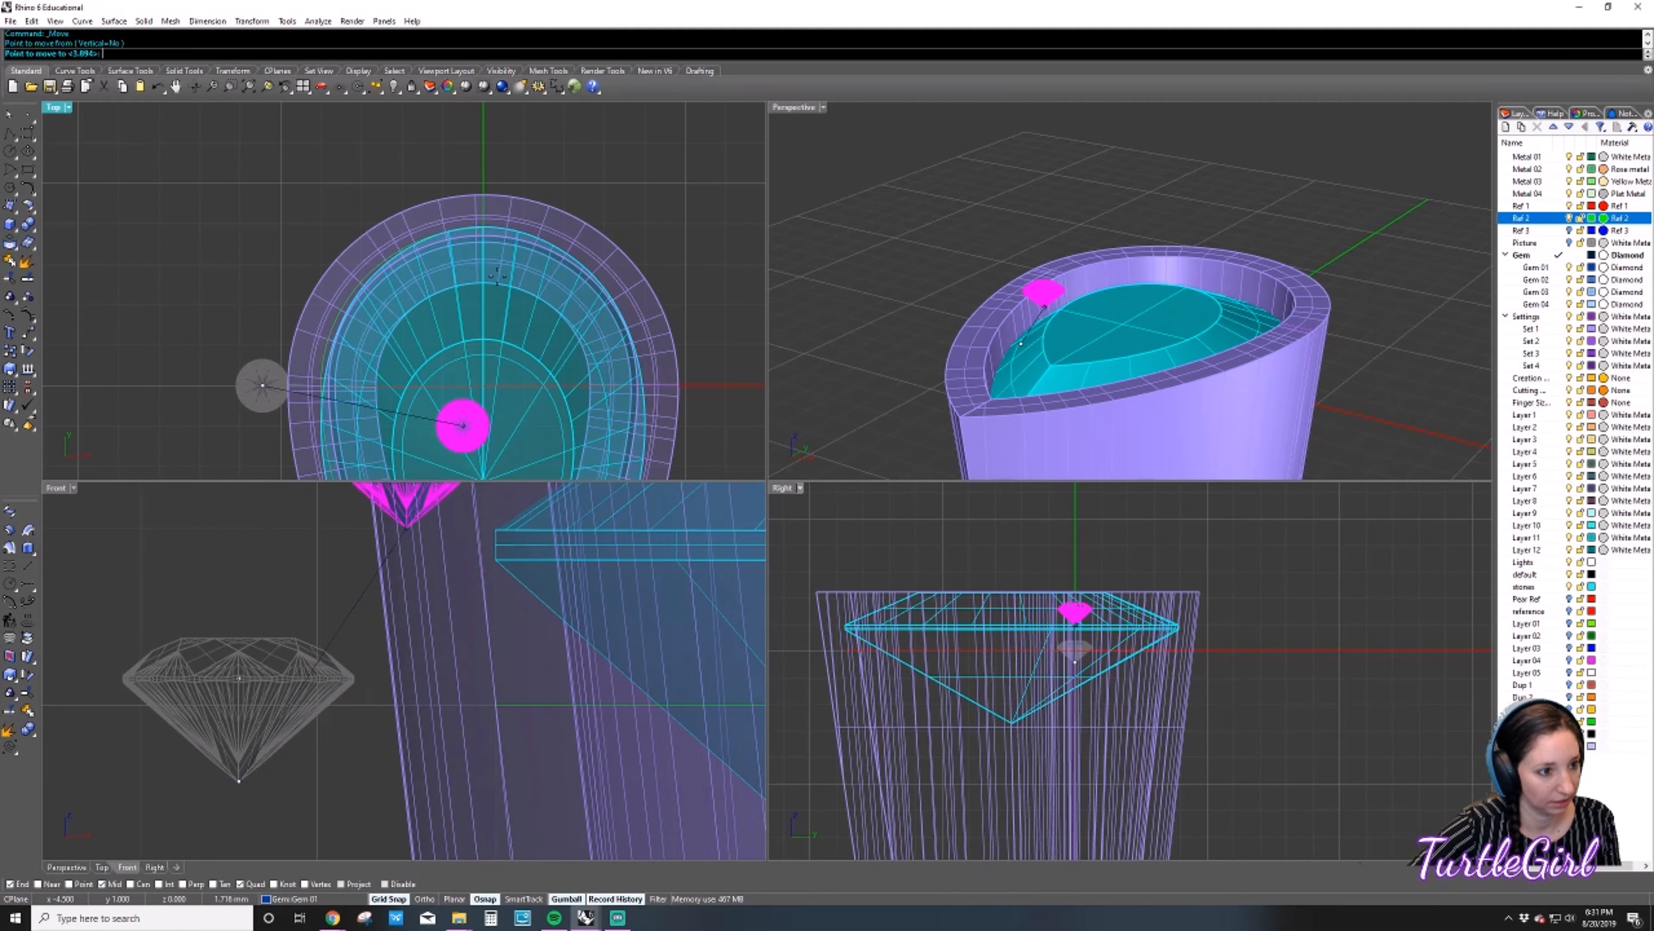
click(482, 162)
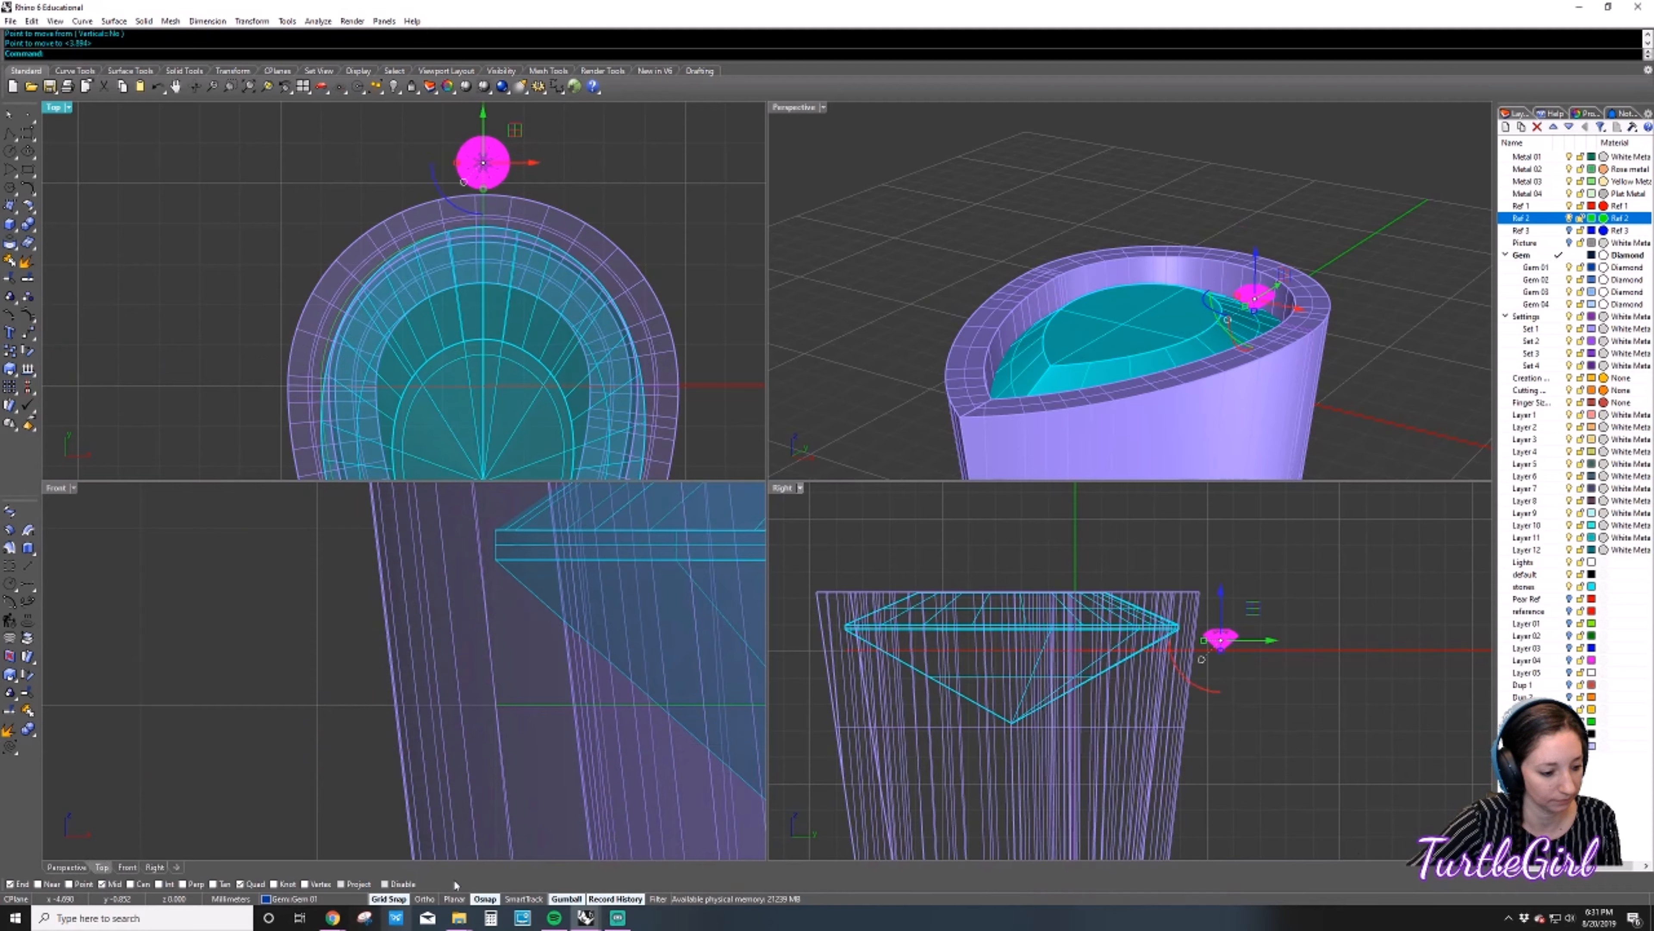
click(397, 901)
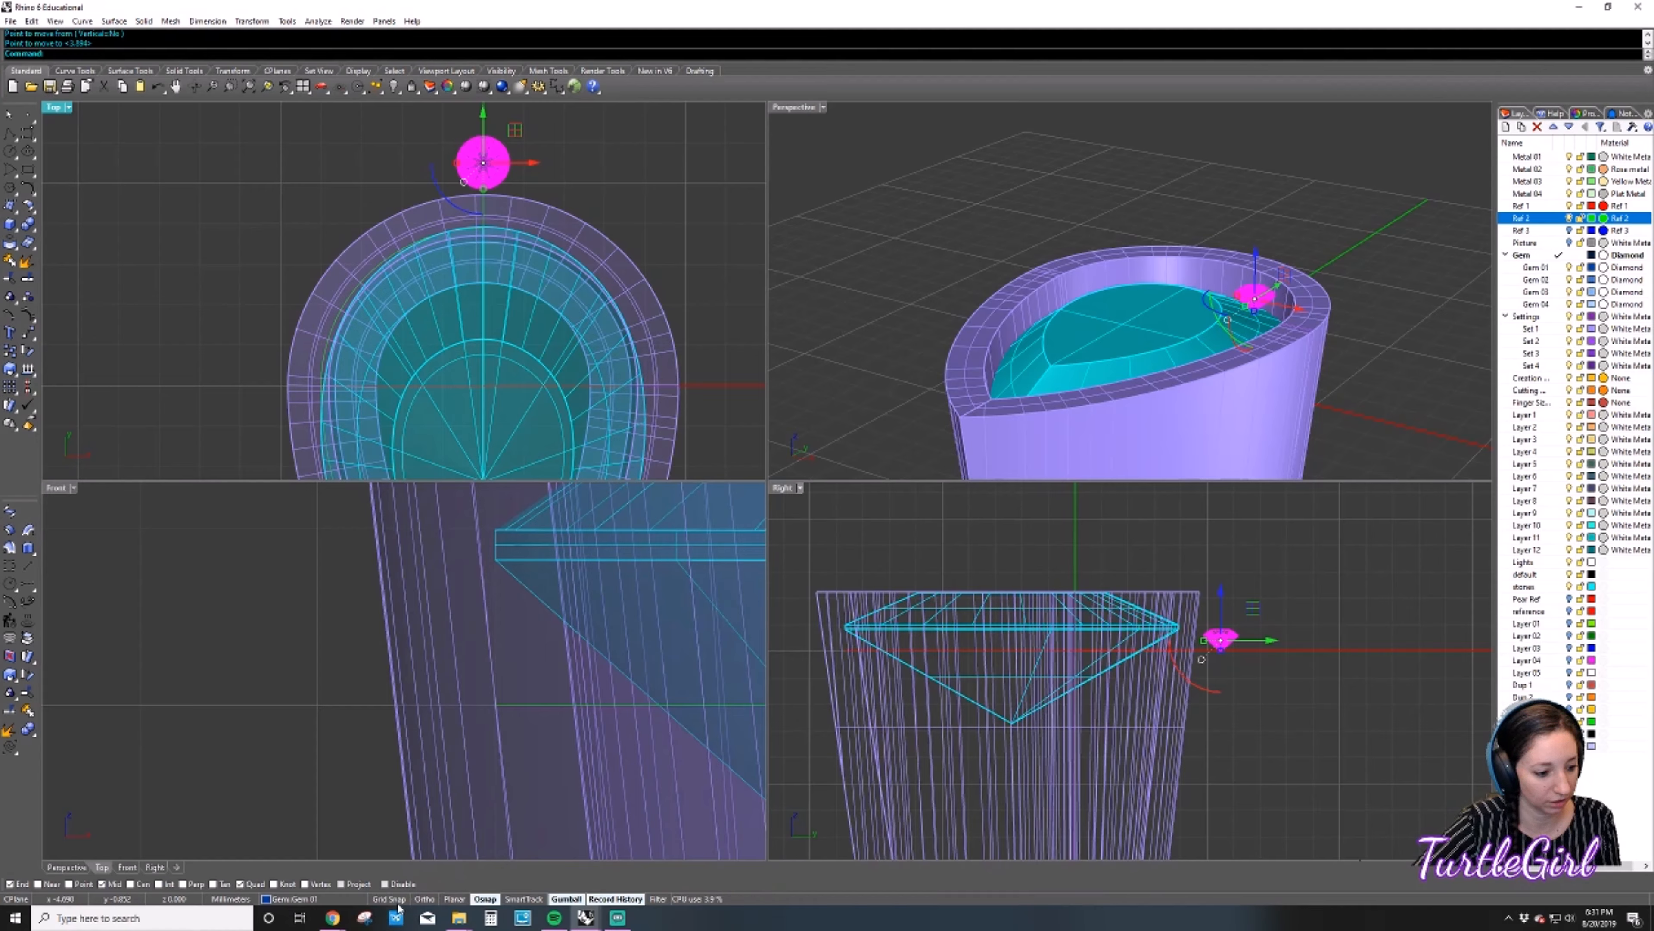
click(642, 215)
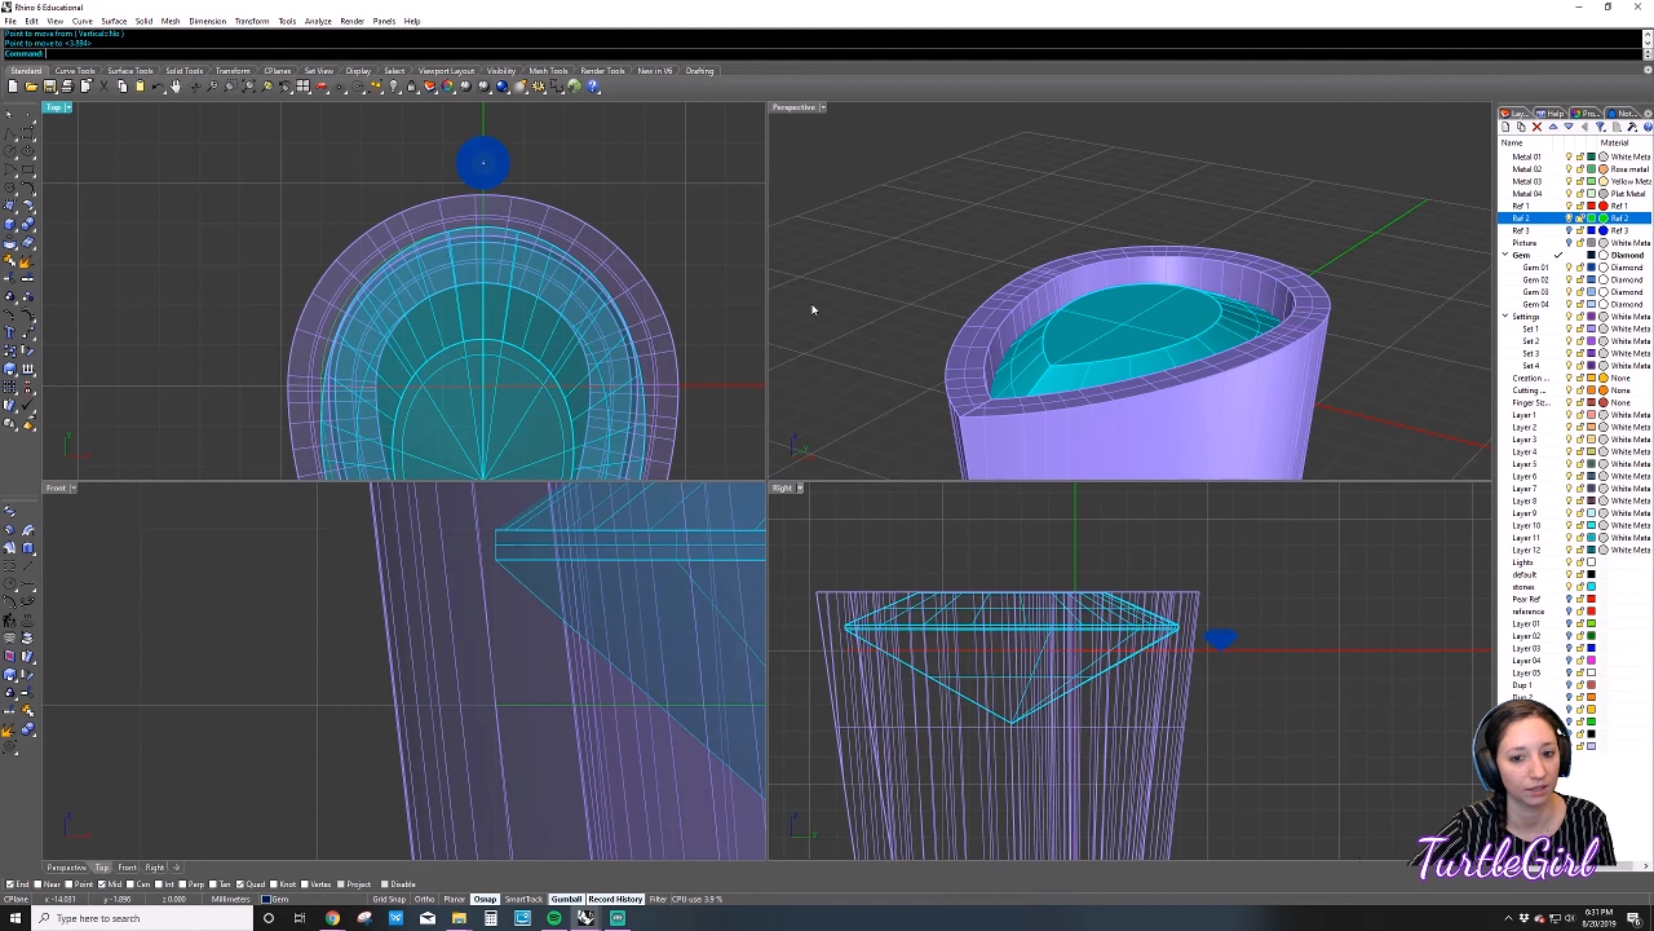
Tilt the gem slightly outward, away from the bezel wall at the rounded end.
right_drag(1375, 433, 1220, 379)
scroll(1228, 378, up, 5)
right_drag(1322, 378, 1311, 307)
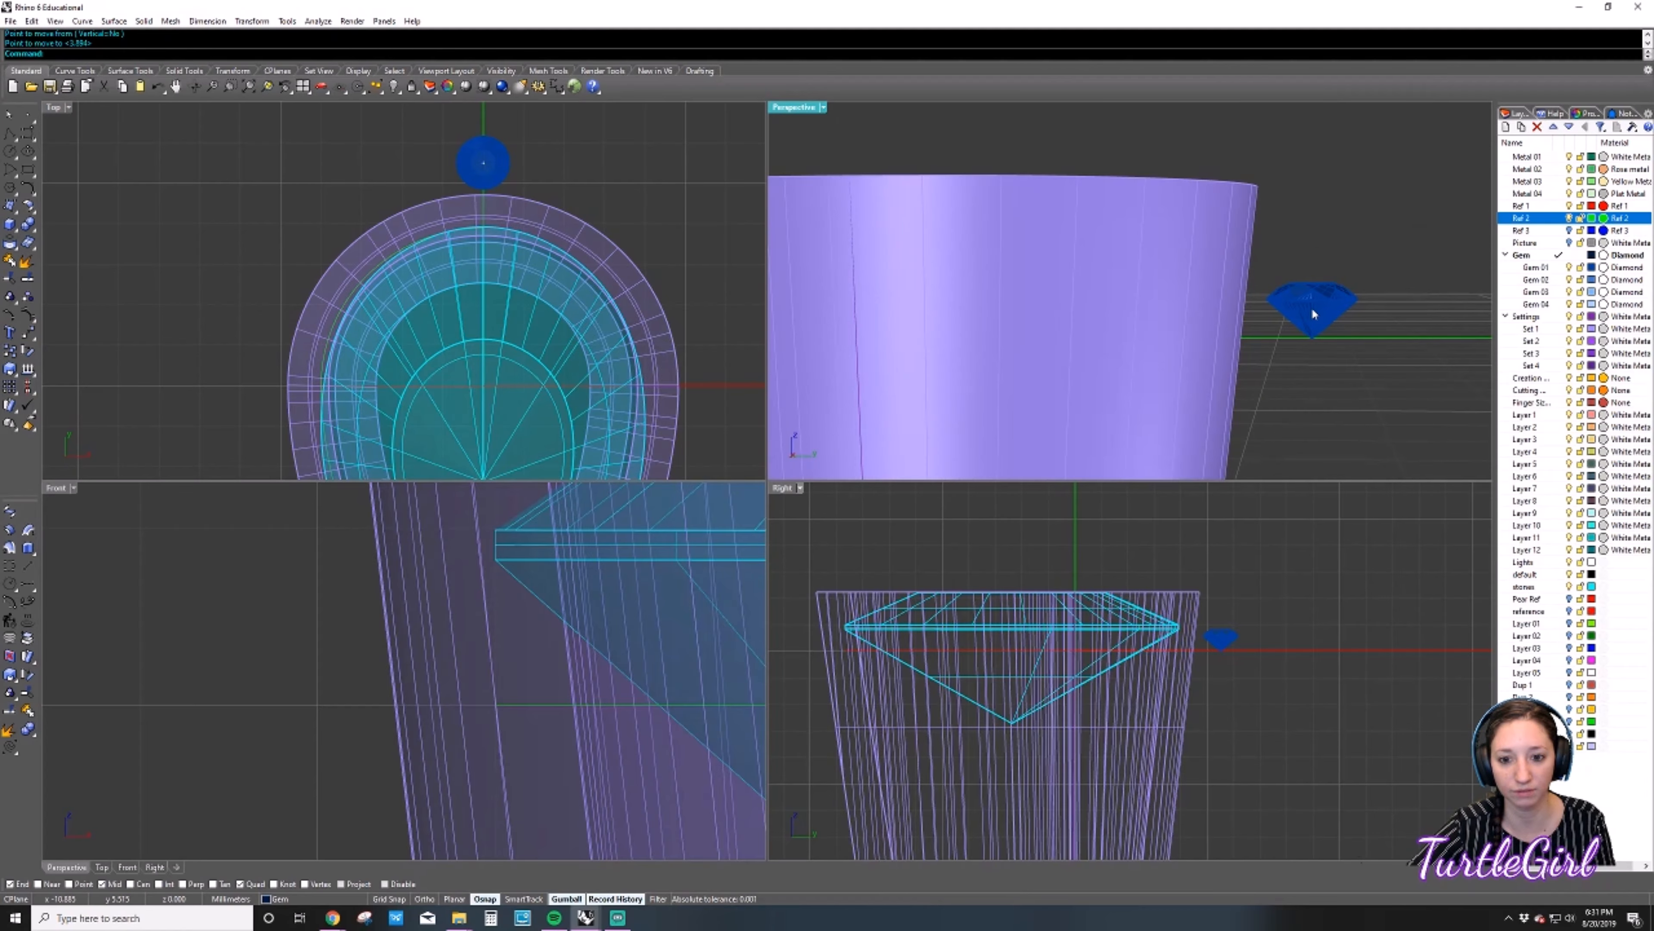
click(1312, 306)
drag(1285, 353, 1280, 349)
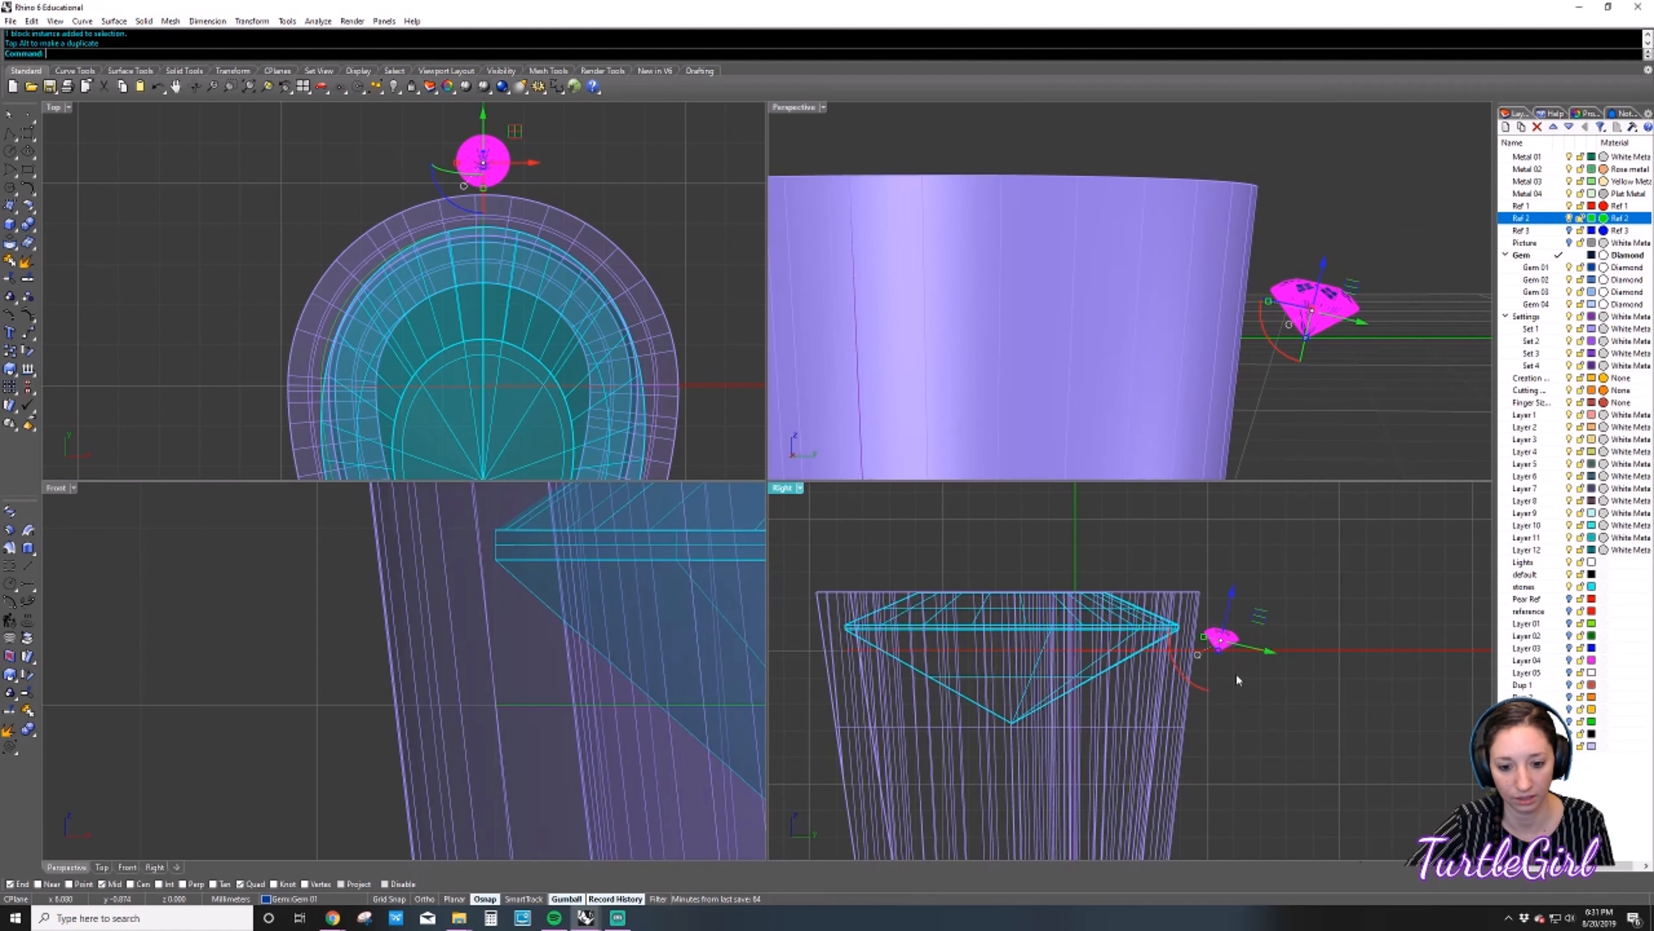
Move the tilted gem inward and slightly down along its own plane until it sits close to the bezel wall in the Right view.
scroll(1236, 672, up, 3)
drag(1240, 617, 1202, 659)
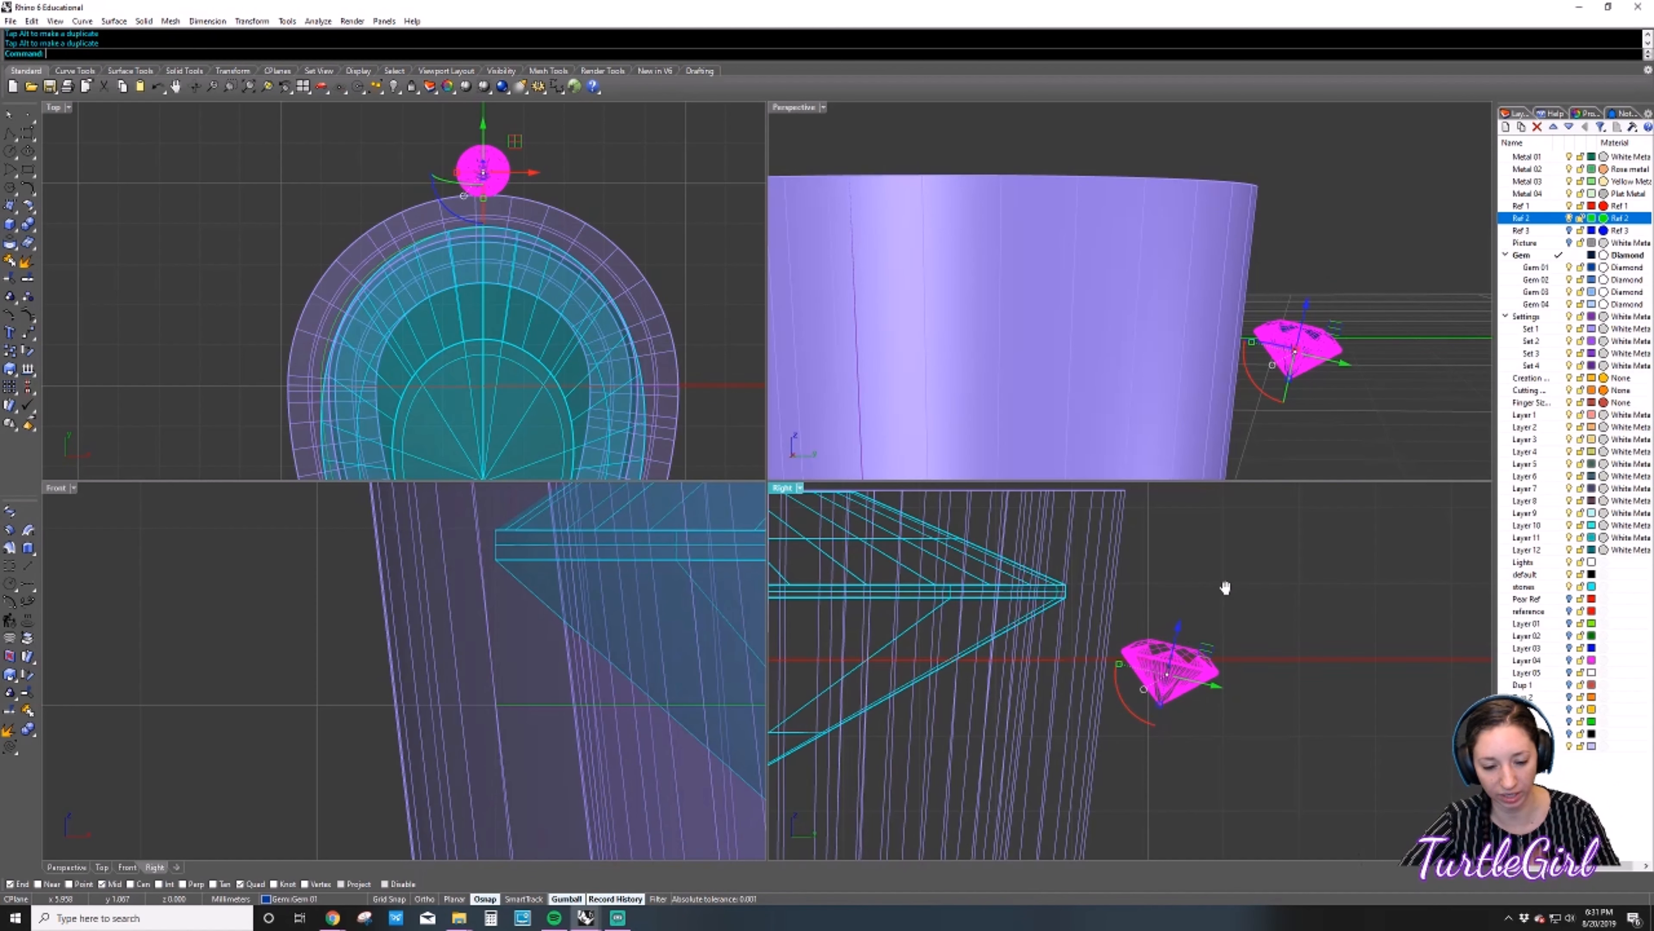
right_drag(1226, 587, 1205, 589)
scroll(1176, 602, down, 4)
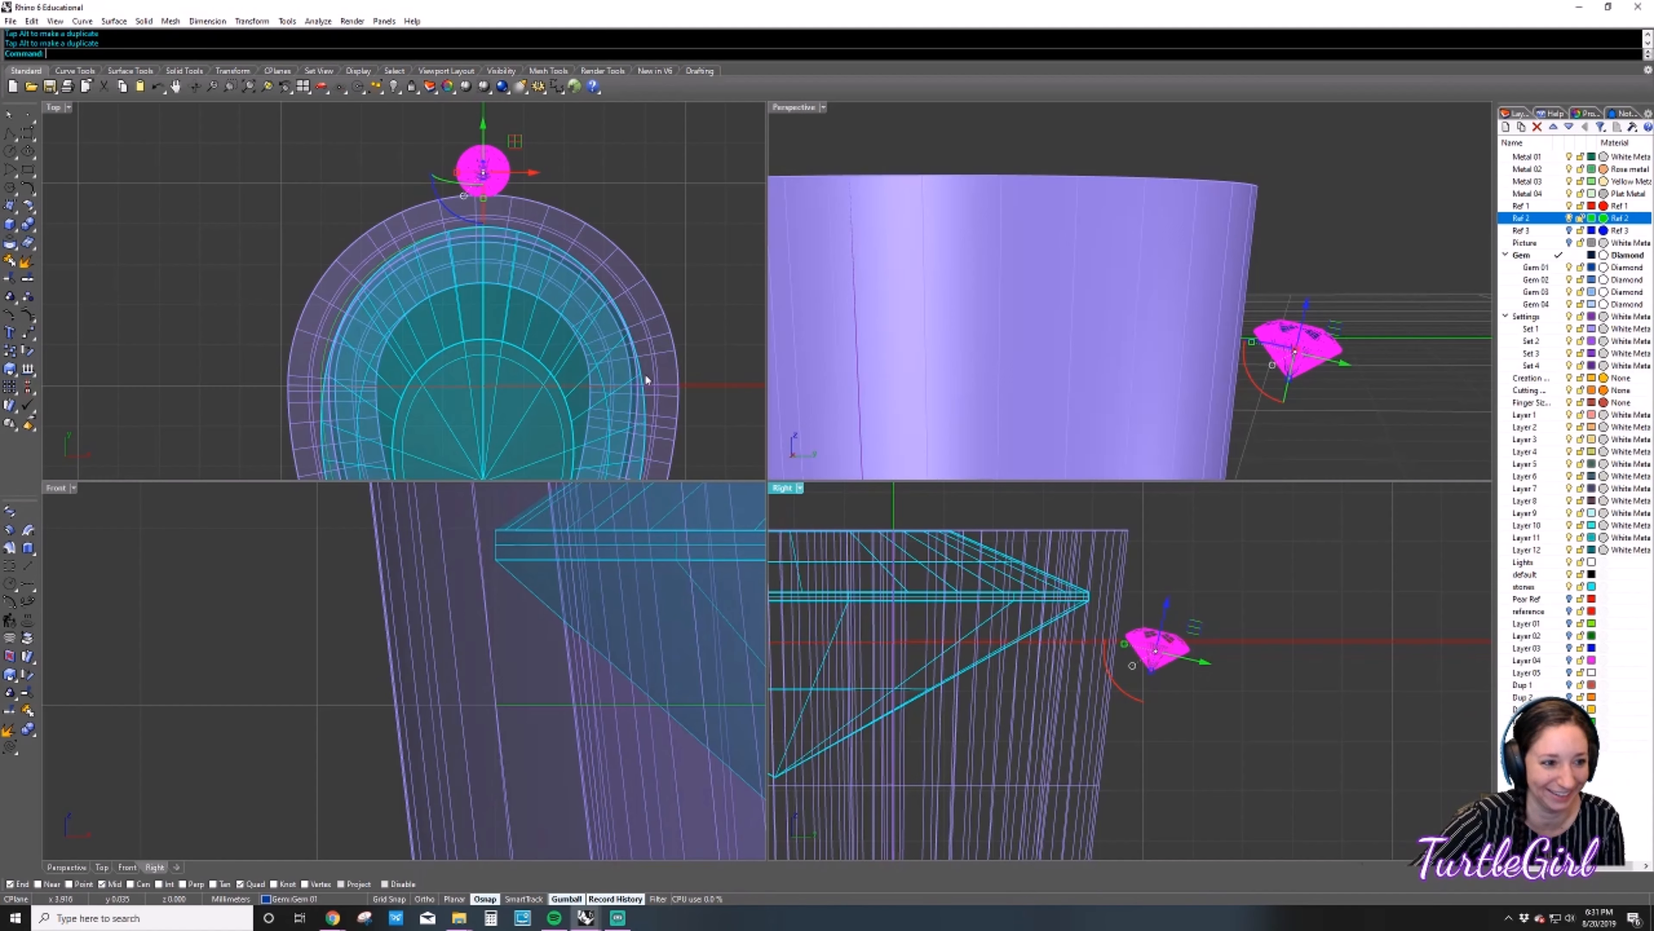
click(722, 253)
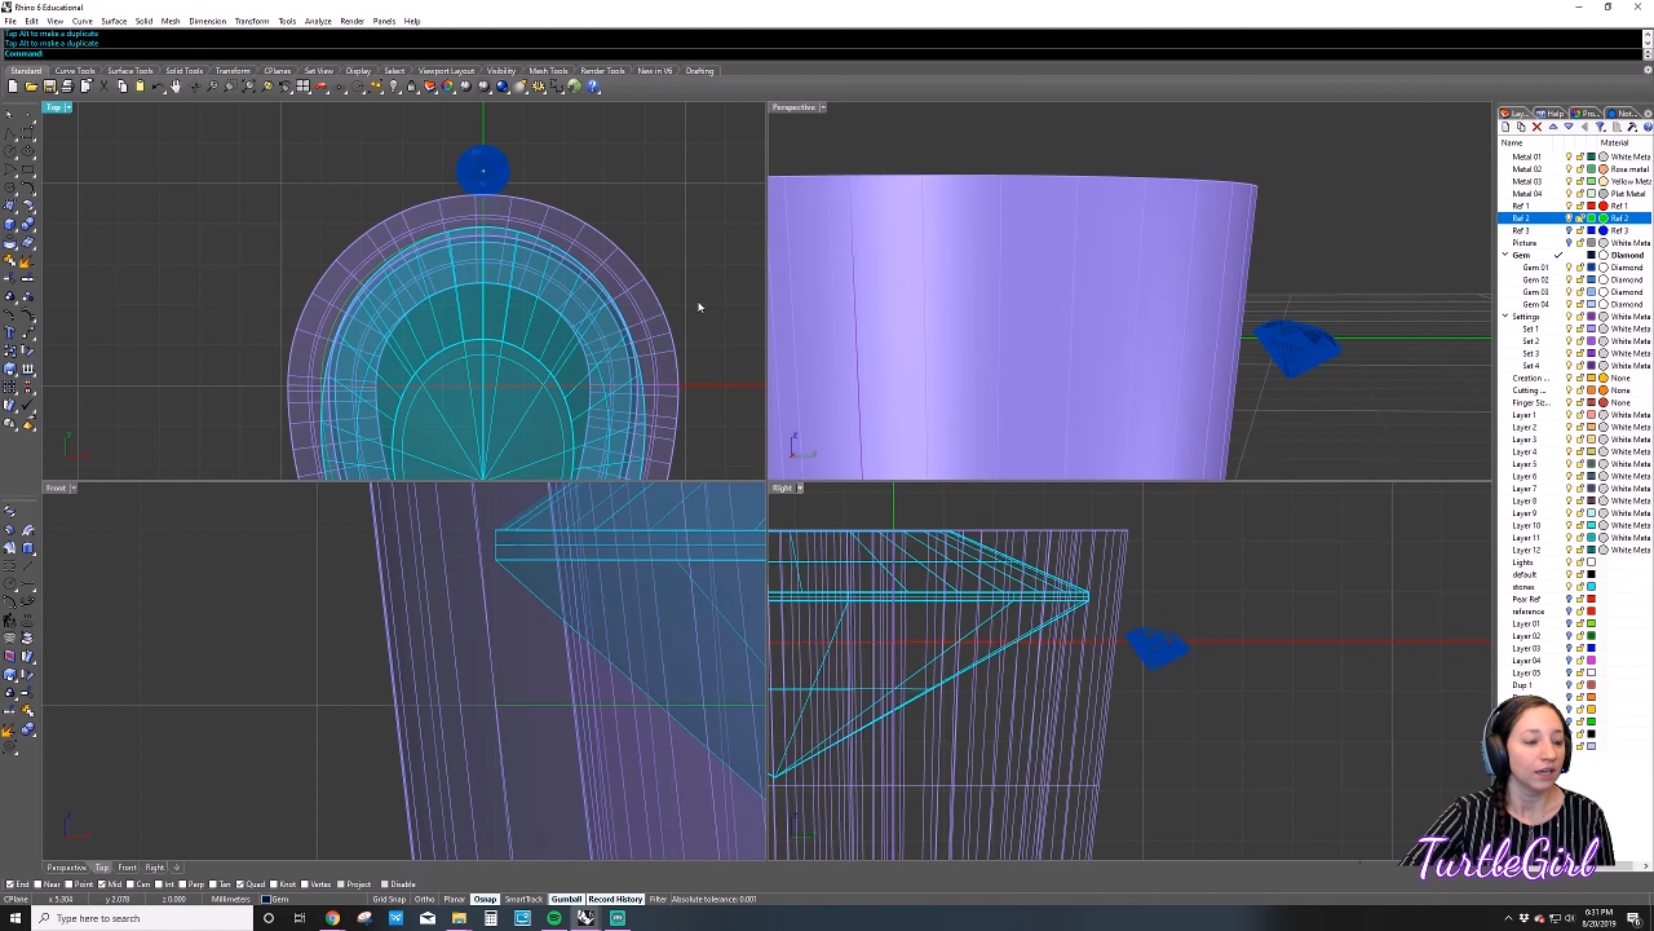
scroll(514, 275, down, 2)
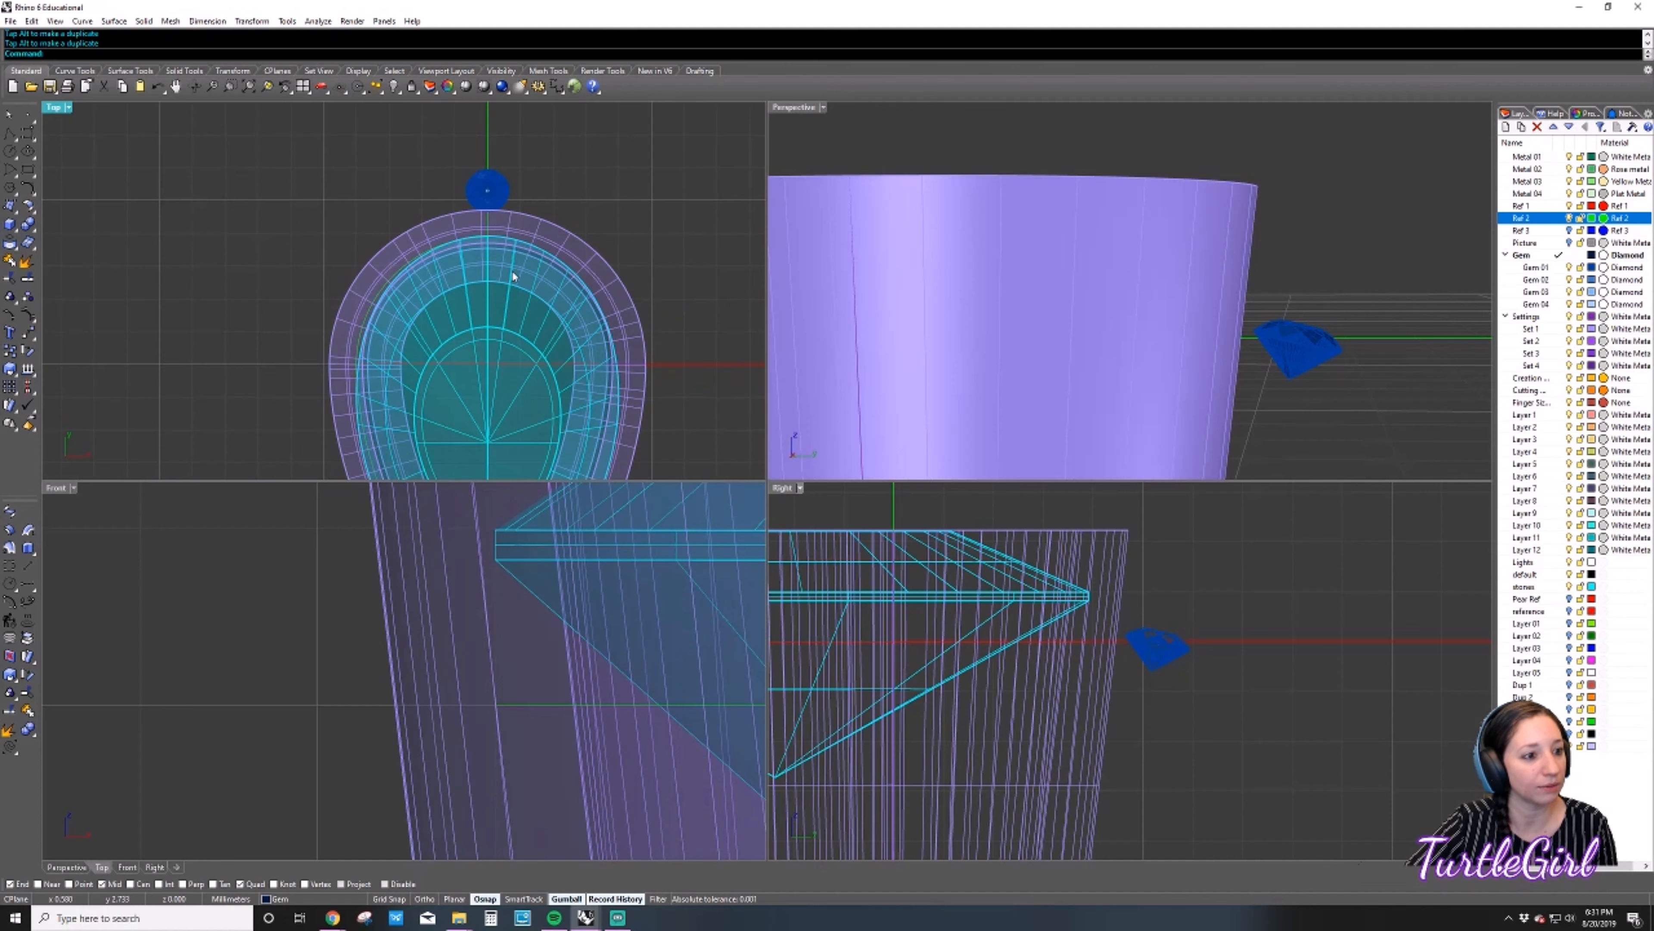
right_drag(1381, 268, 638, 293)
click(363, 312)
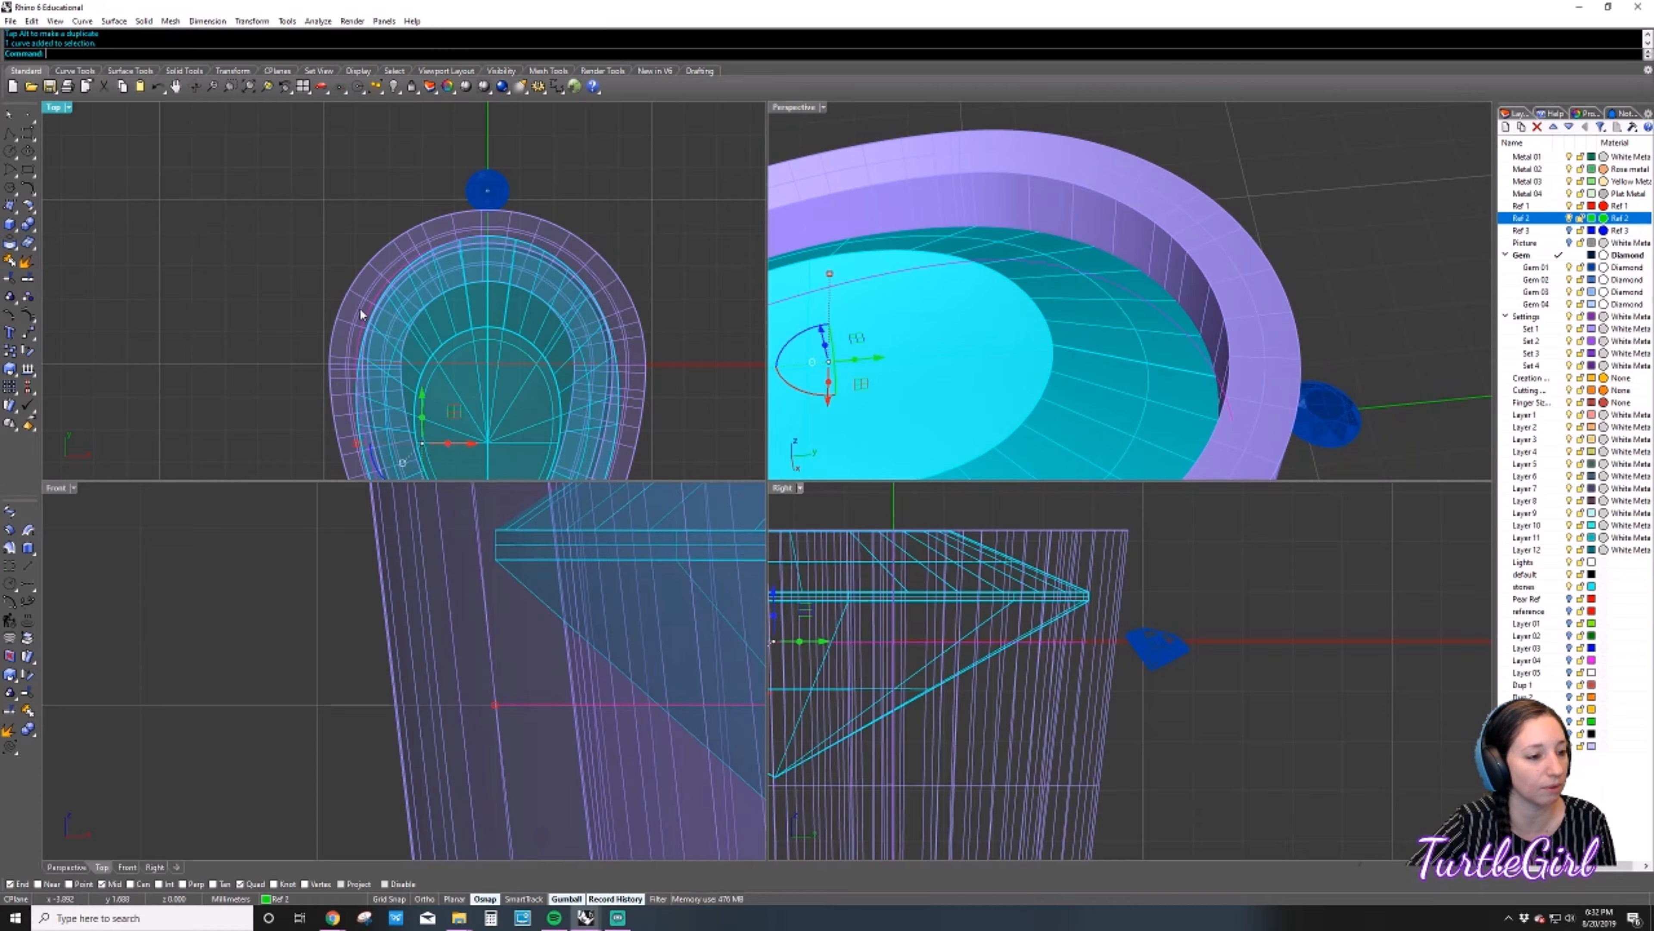
middle_click(236, 208)
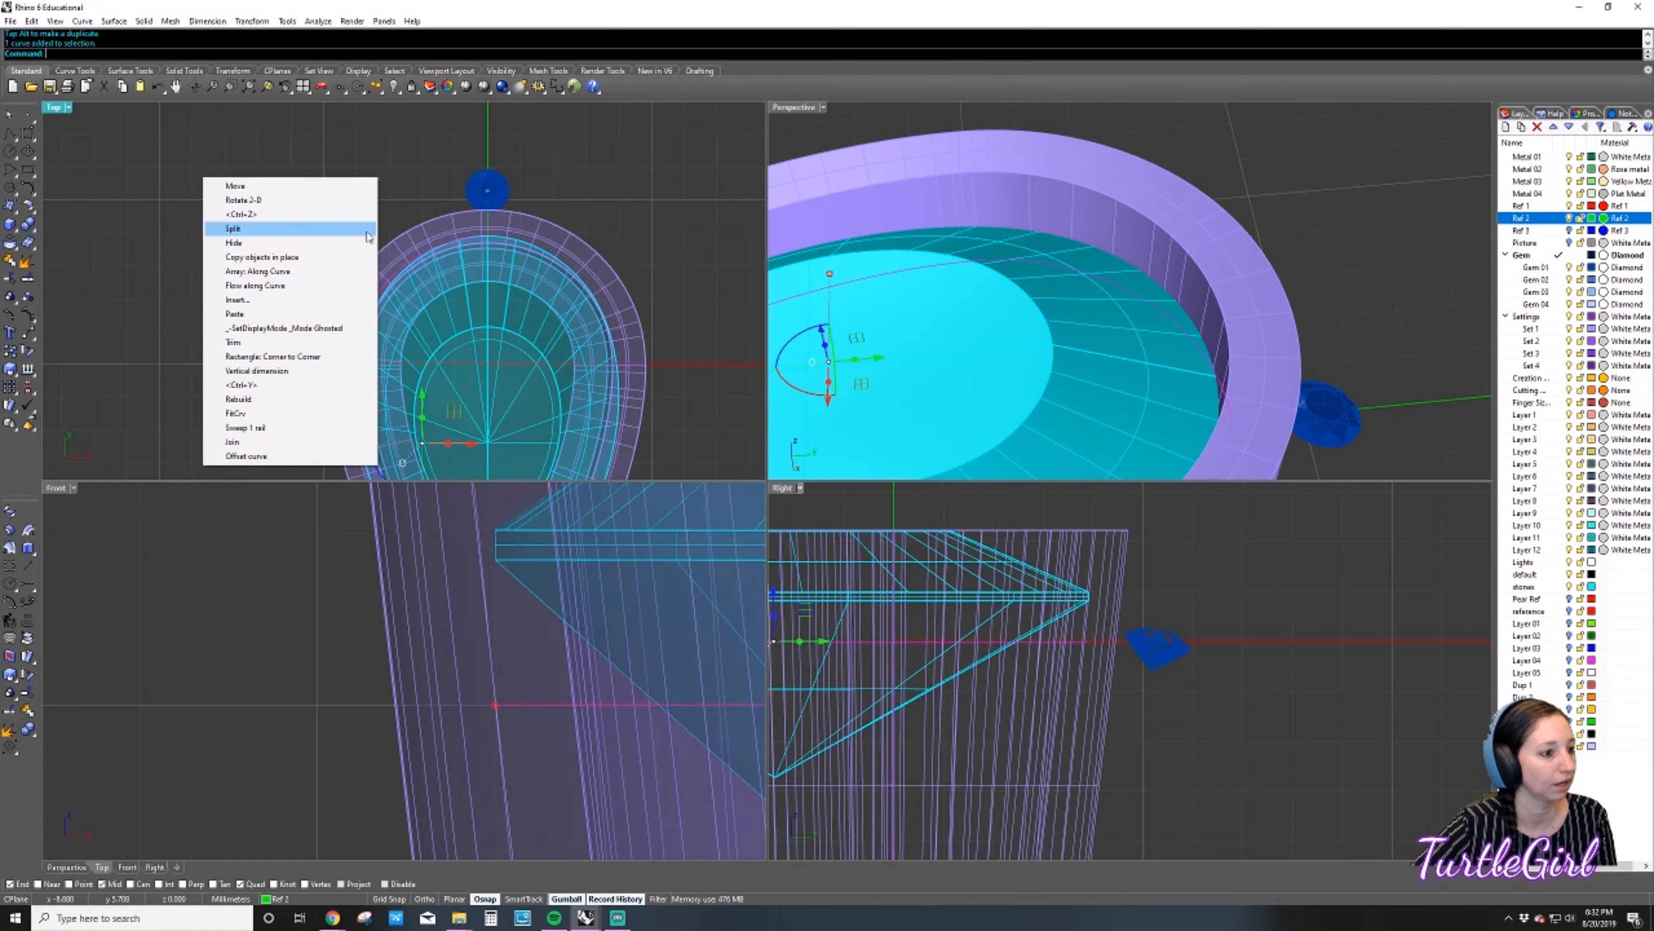
click(306, 275)
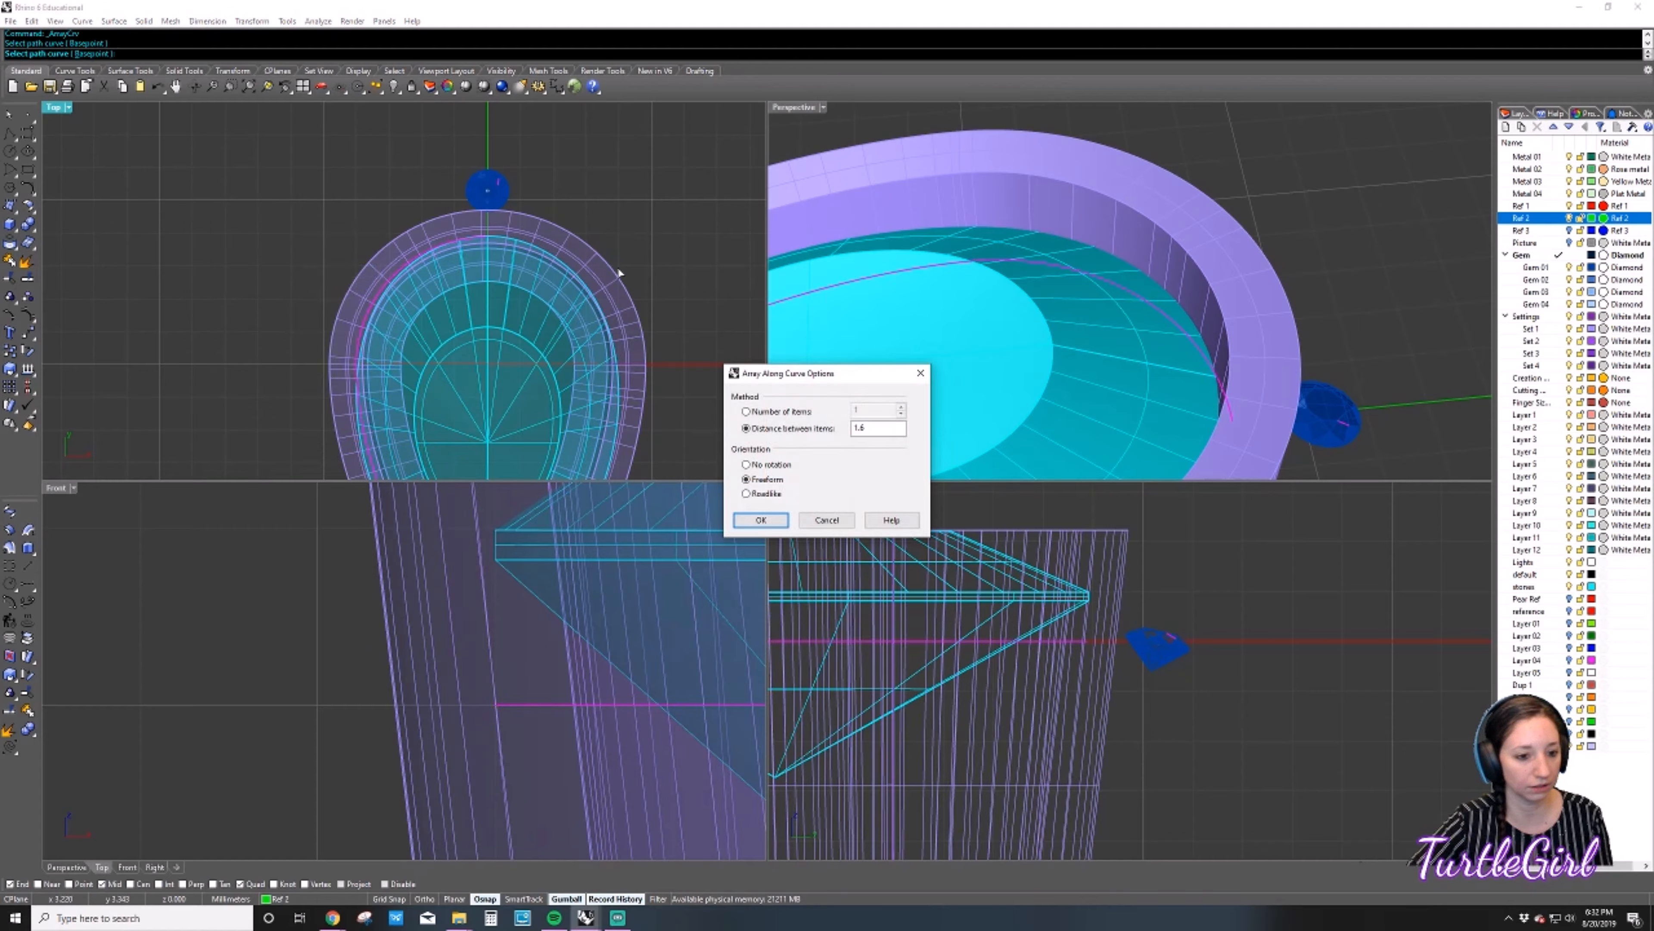
key(Escape)
key(Escape)
Try arraying the tilted gem along the half pear curve by distance with Freeform orientation, and undo the array.
click(500, 182)
right_click(623, 219)
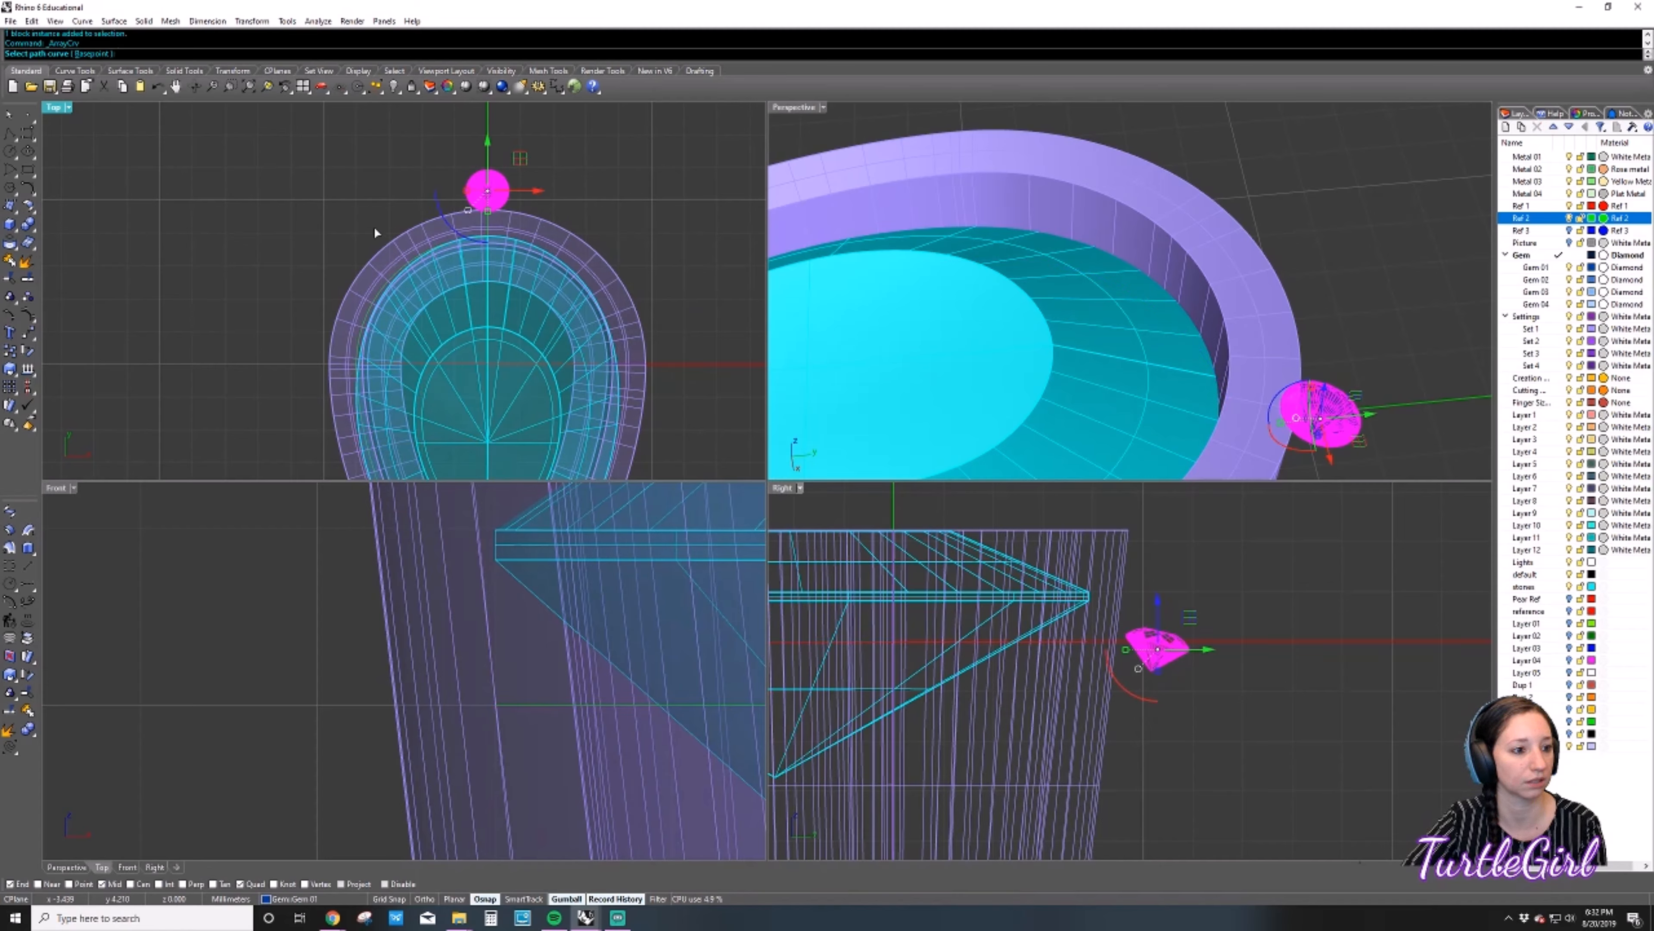
click(417, 267)
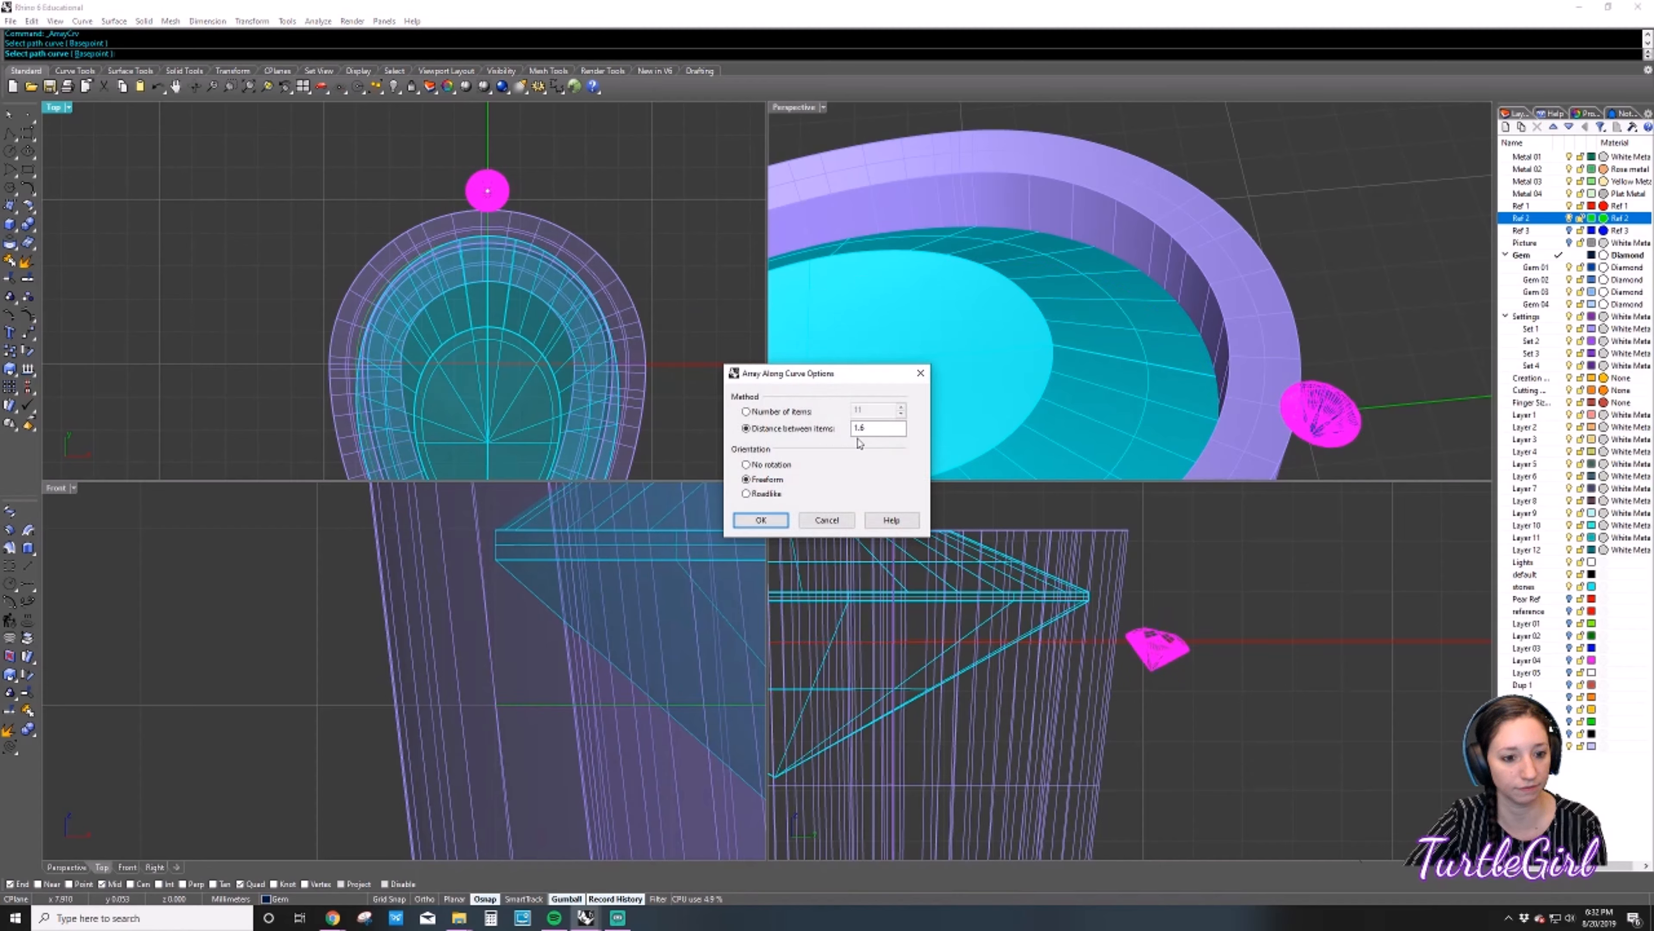
click(761, 519)
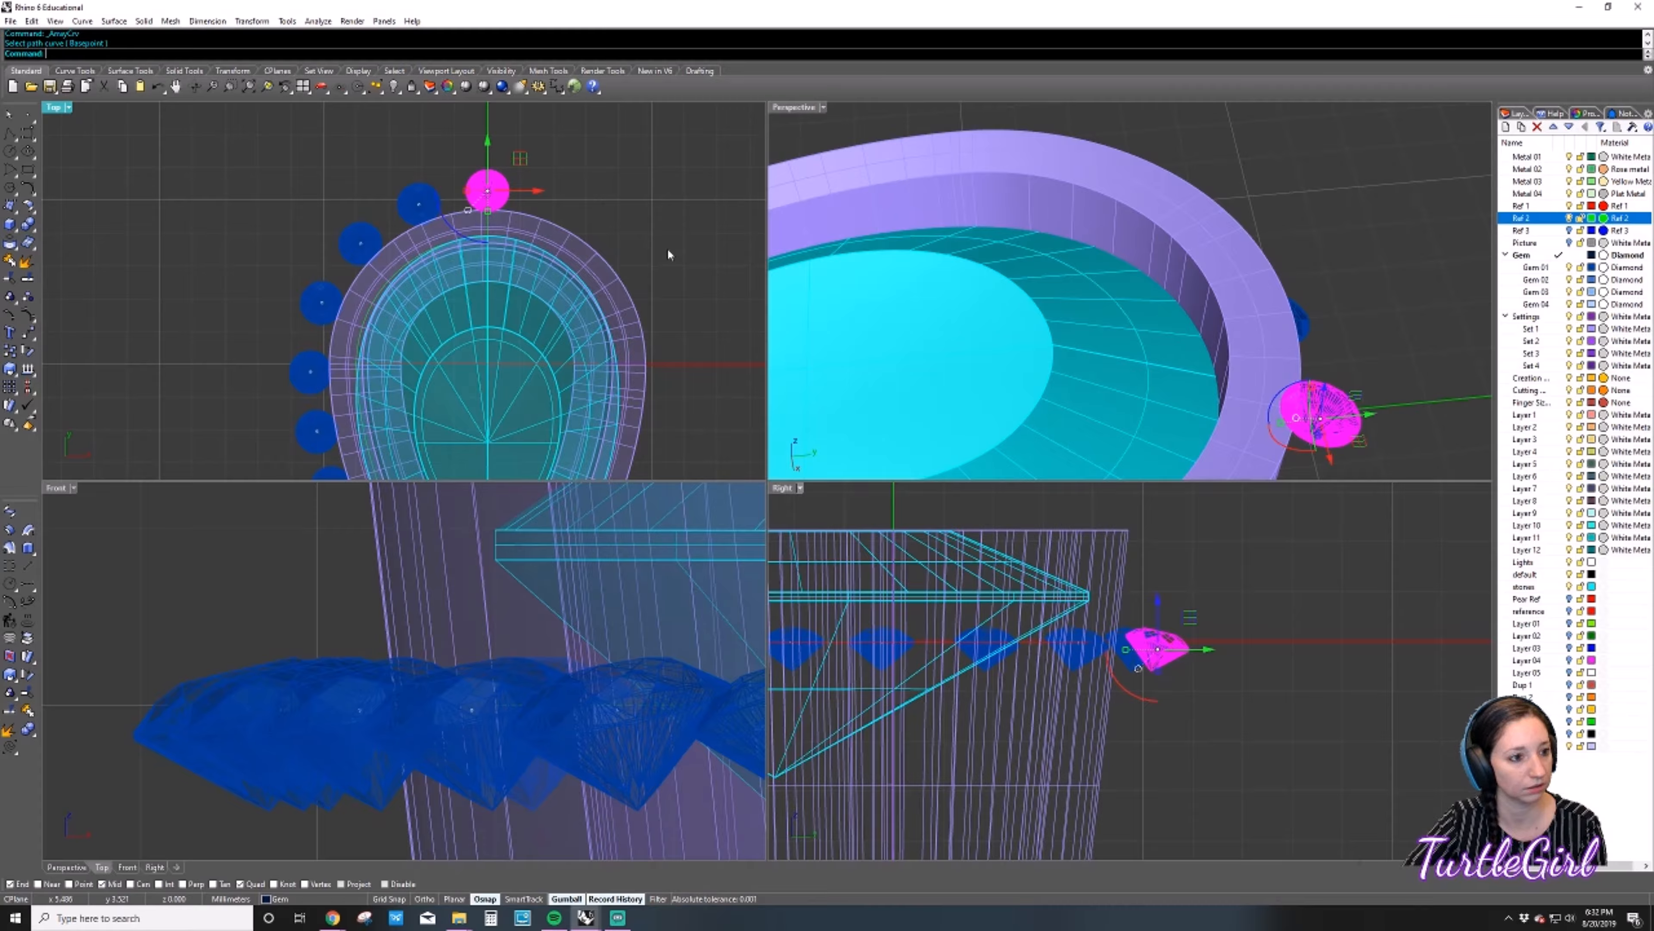
scroll(635, 236, down, 3)
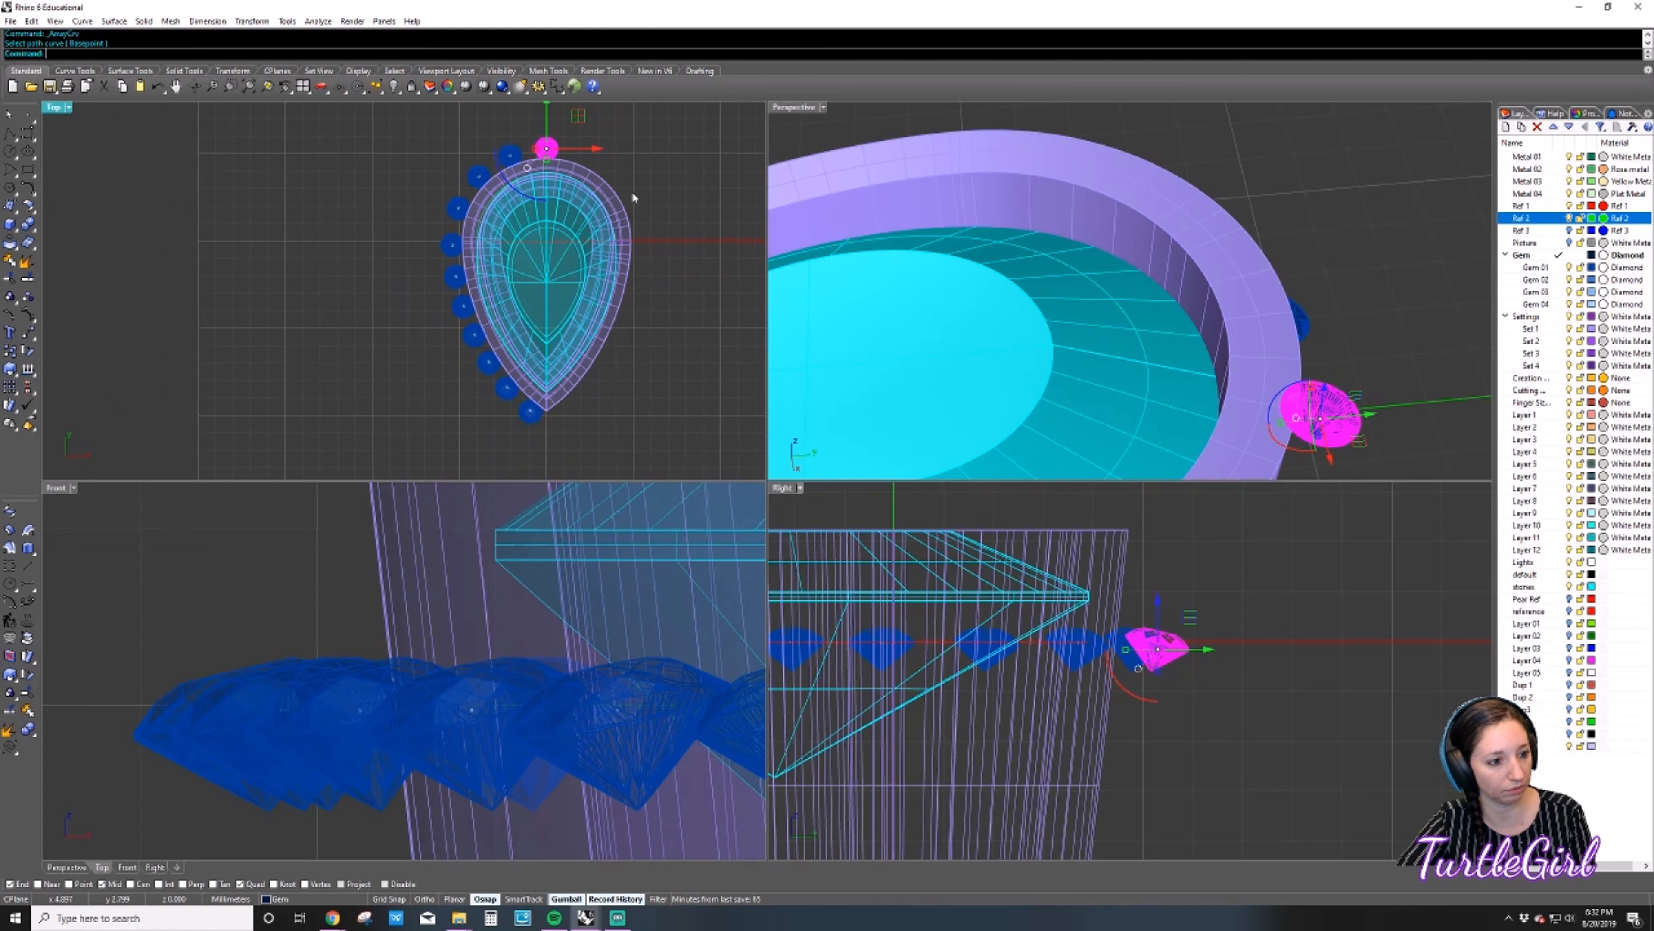
key(ctrl+z)
Array the tilted gem along the half pear curve with 1.3 mm between items and Freeform orientation.
key(Return)
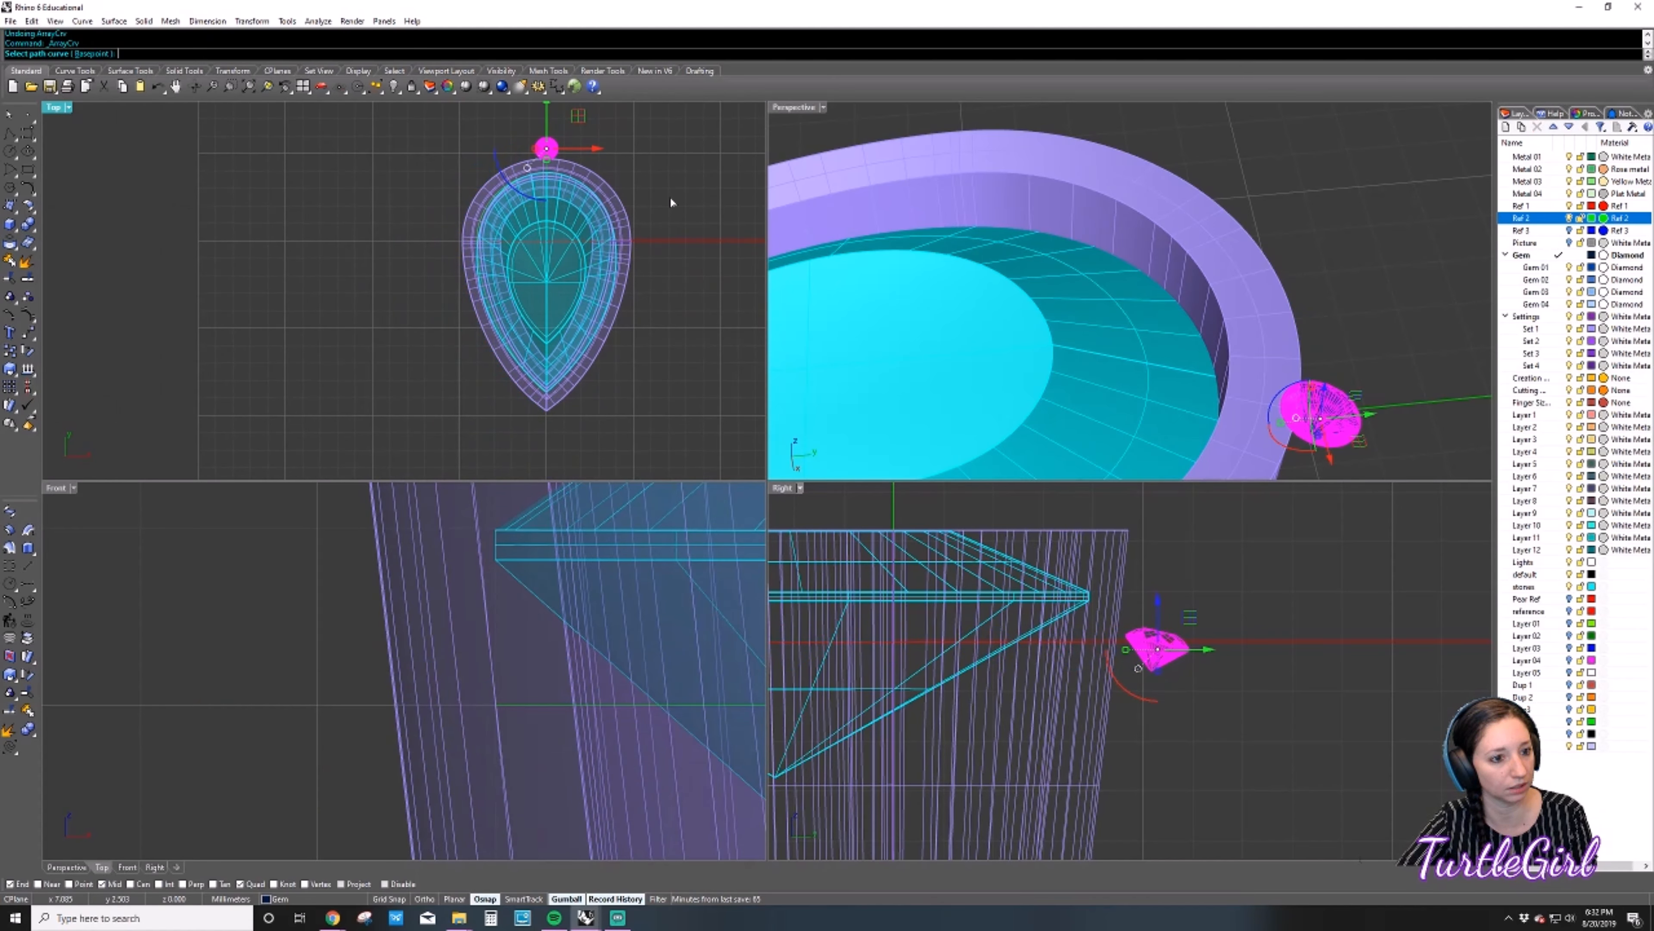
click(480, 216)
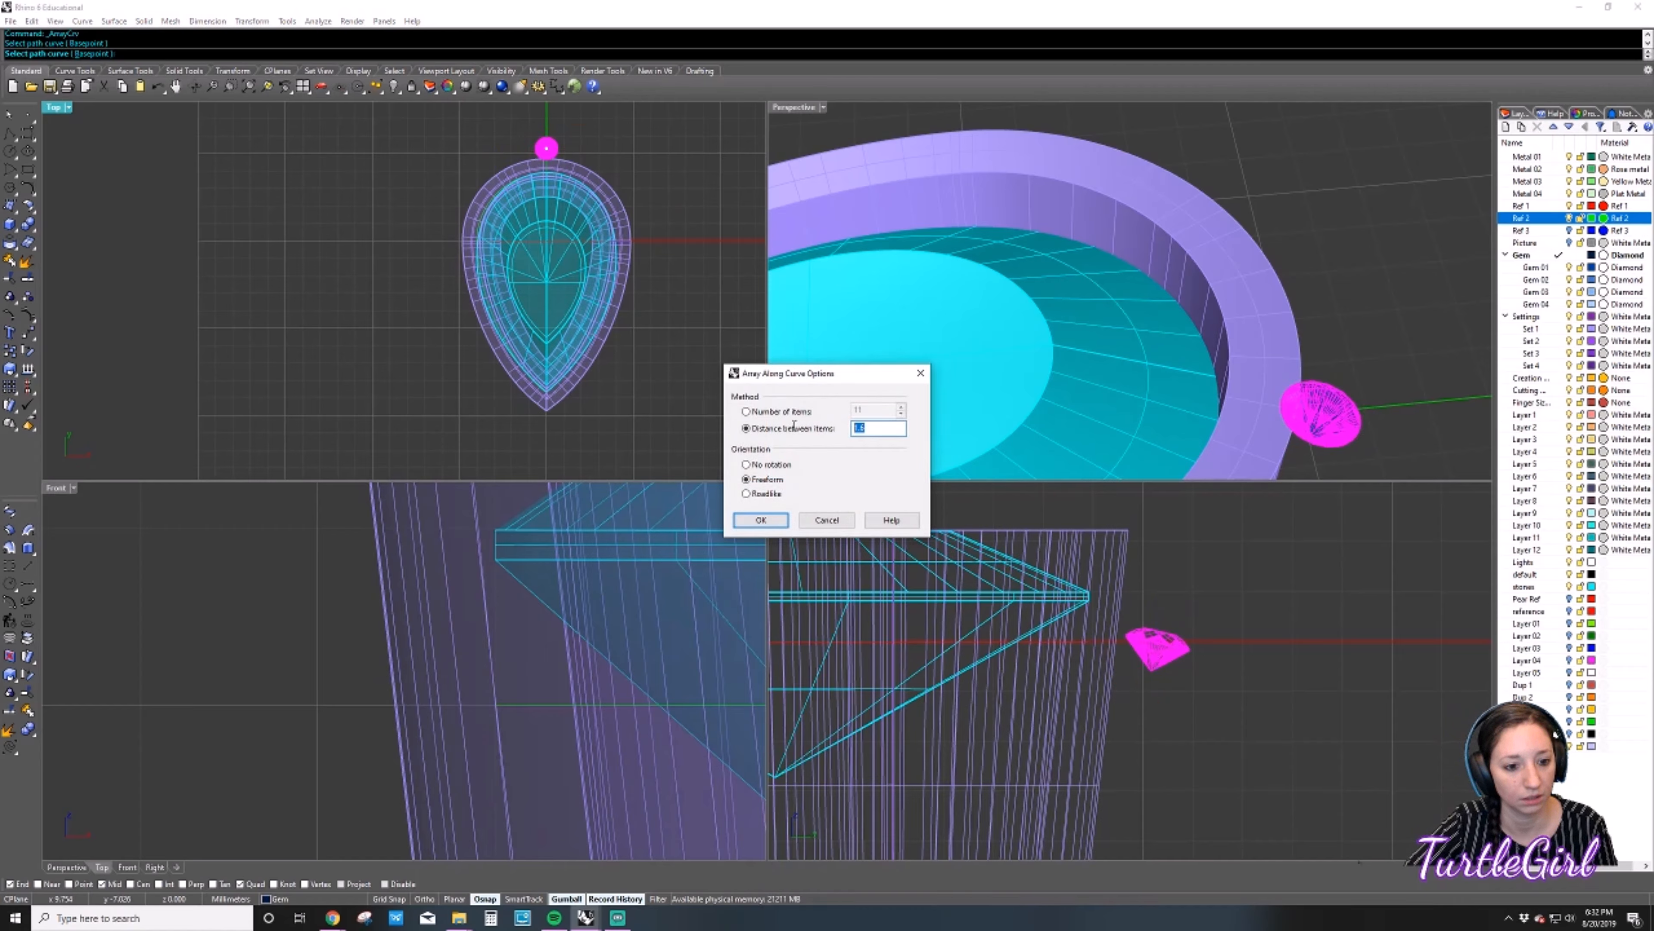
text(1.3)
key(Return)
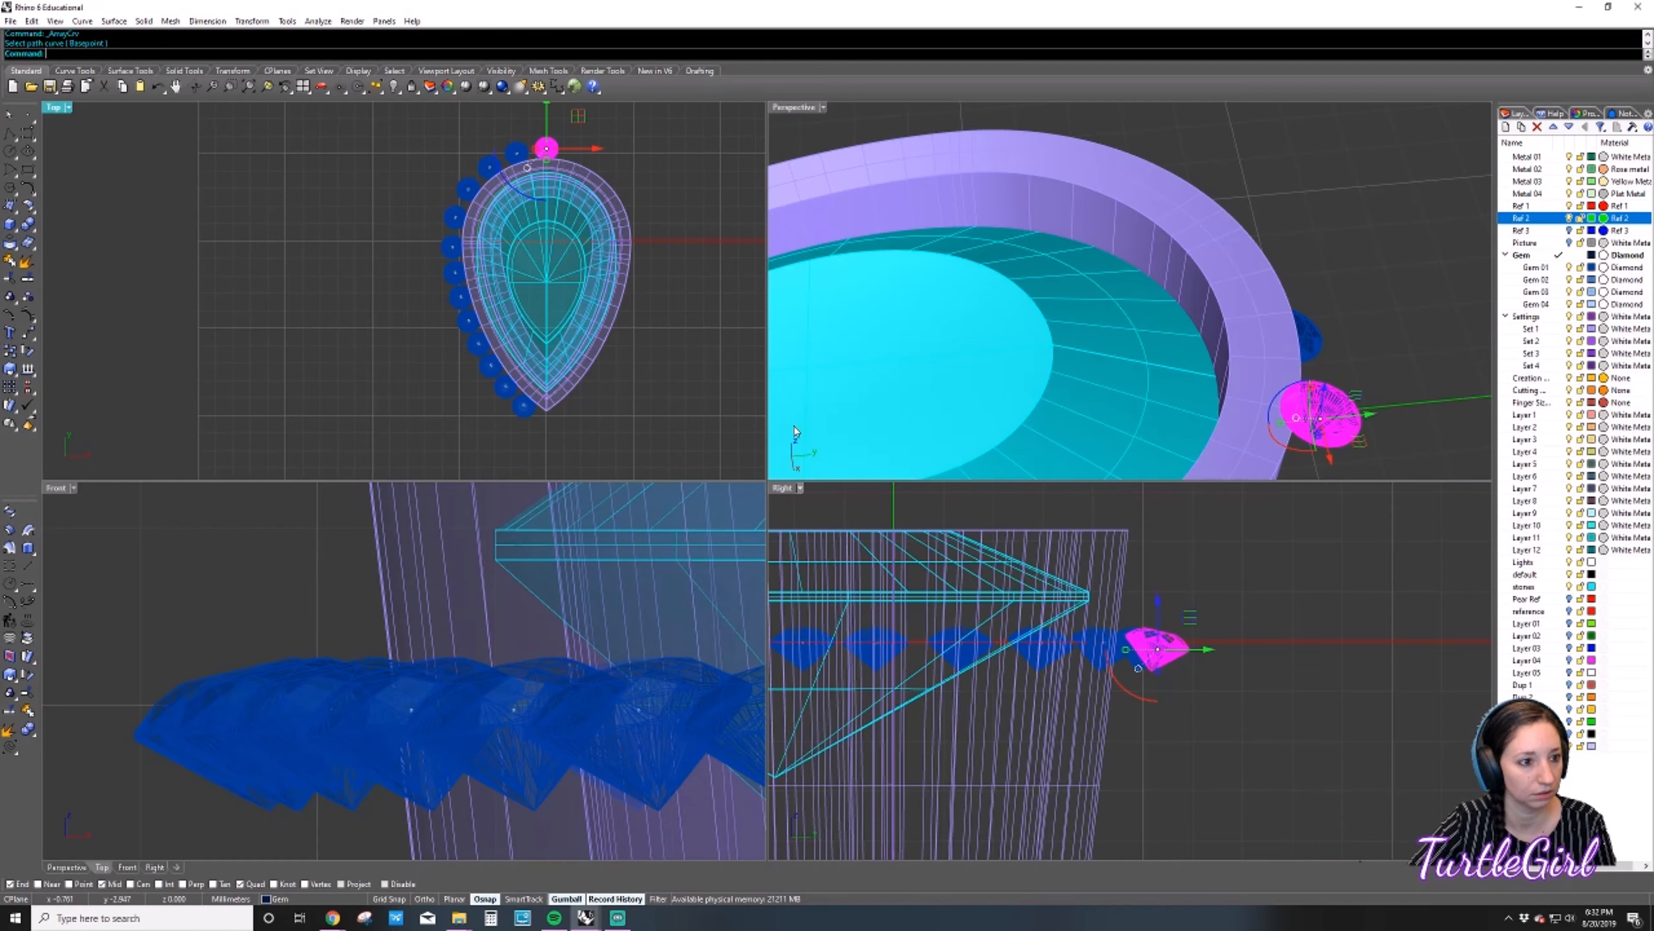
right_drag(706, 382, 708, 406)
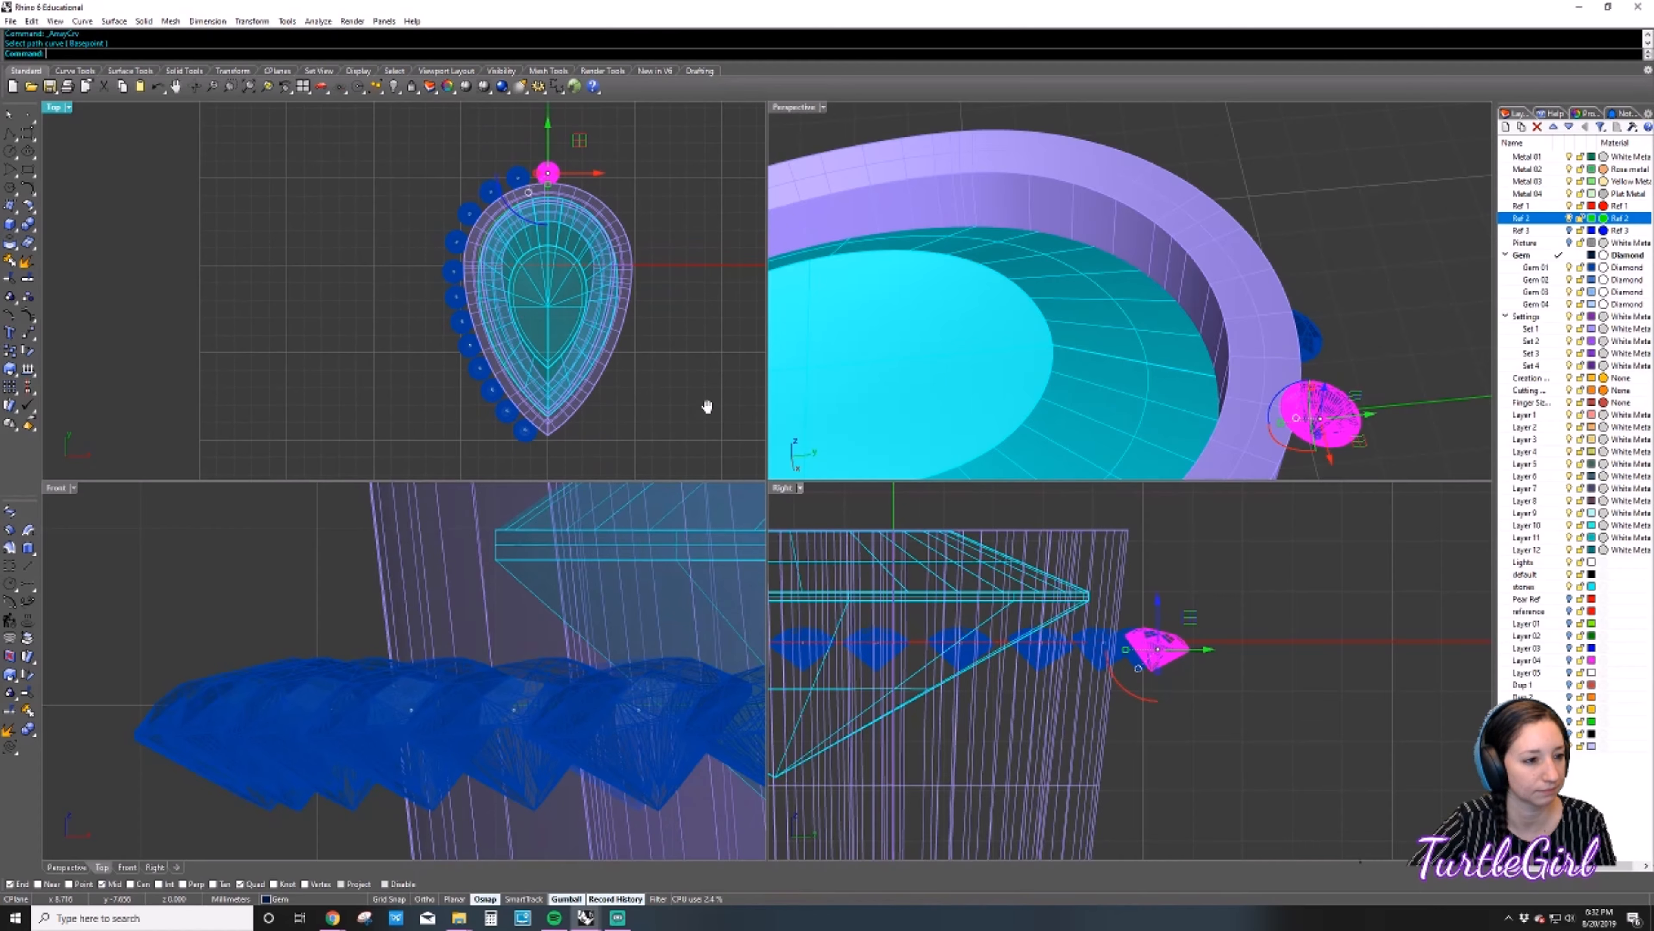
Refit the half pear reference curve with FitCrv at 0.001 tolerance to update the gem array.
scroll(482, 312, up, 5)
click(482, 199)
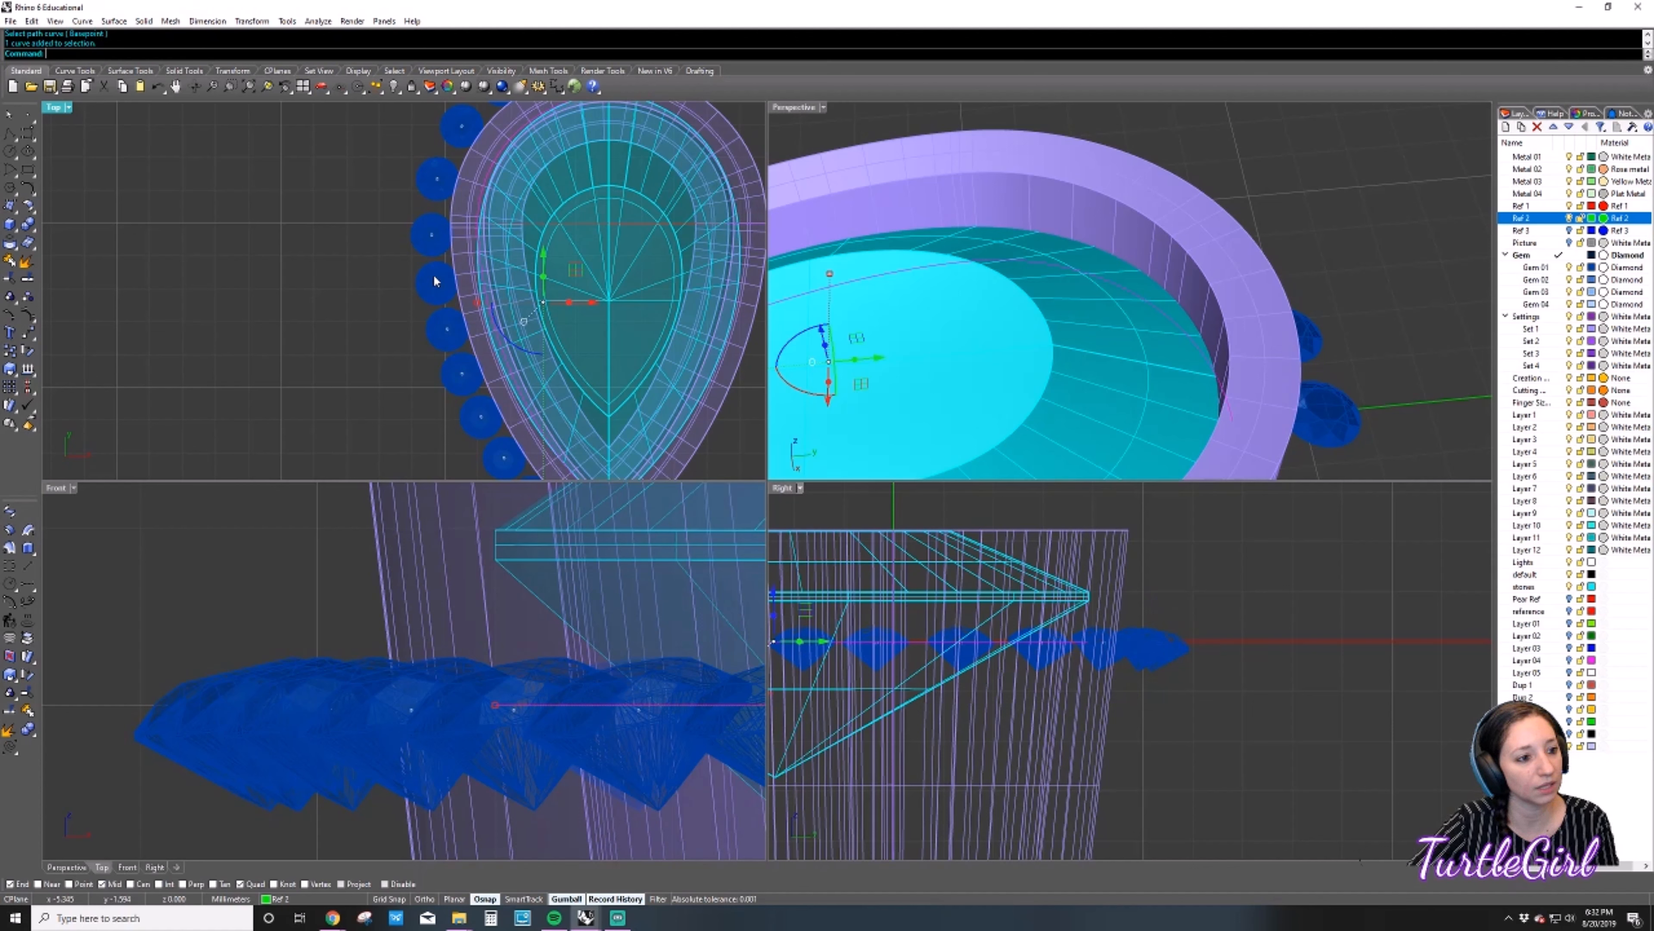
scroll(435, 281, down, 2)
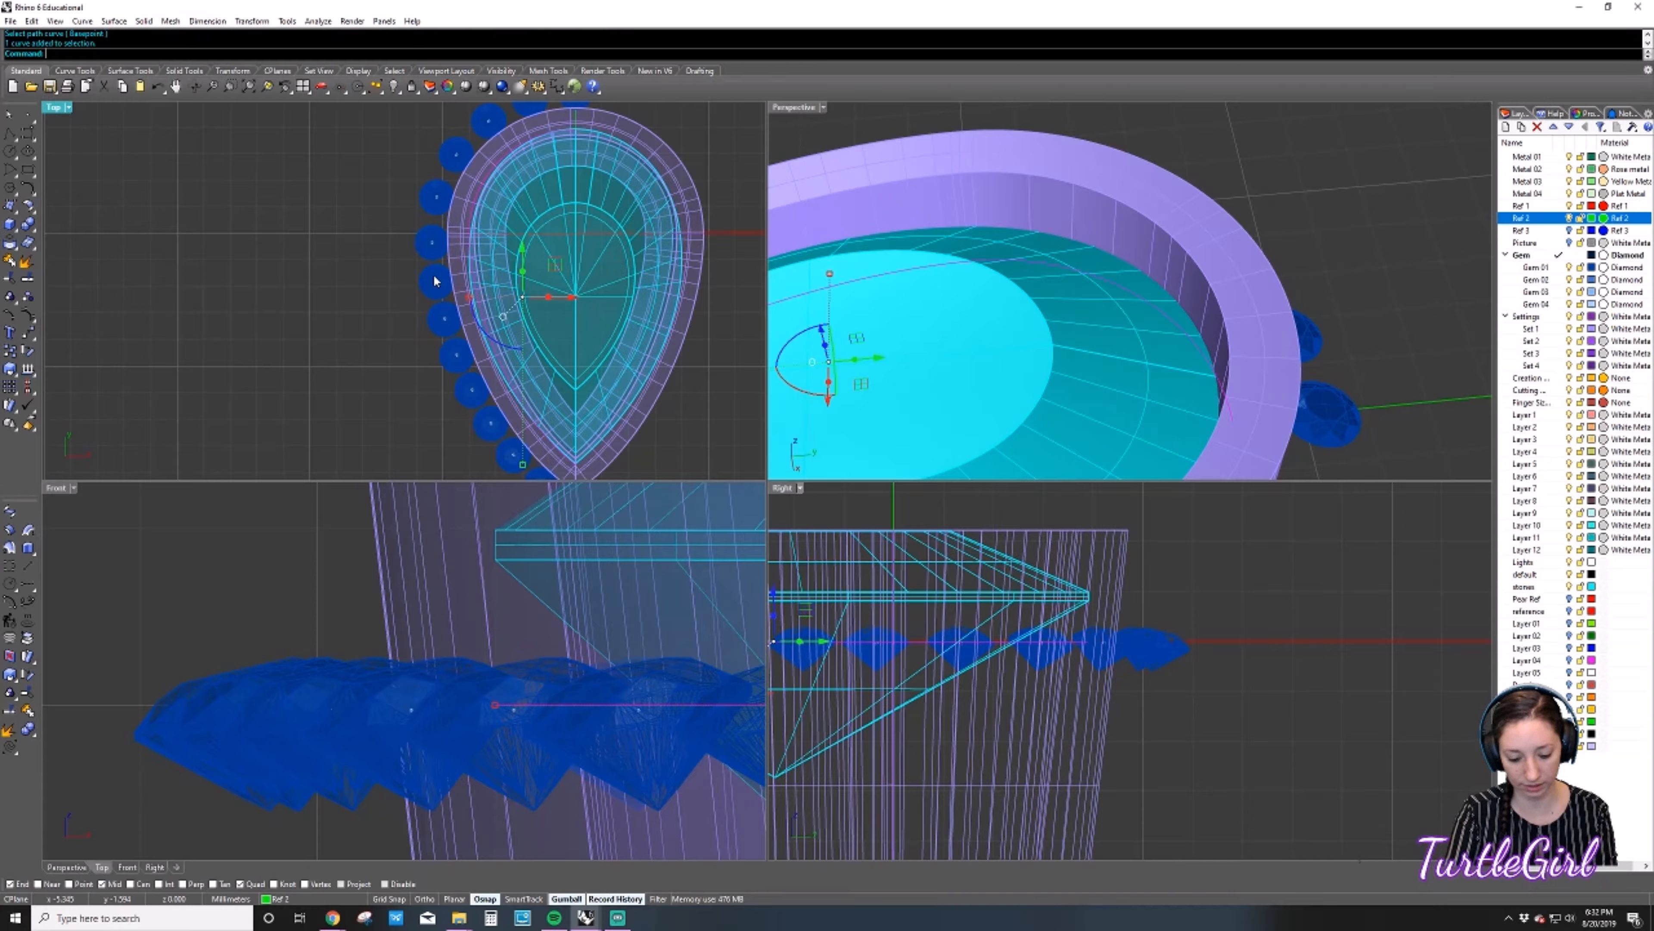
text(Rebui)
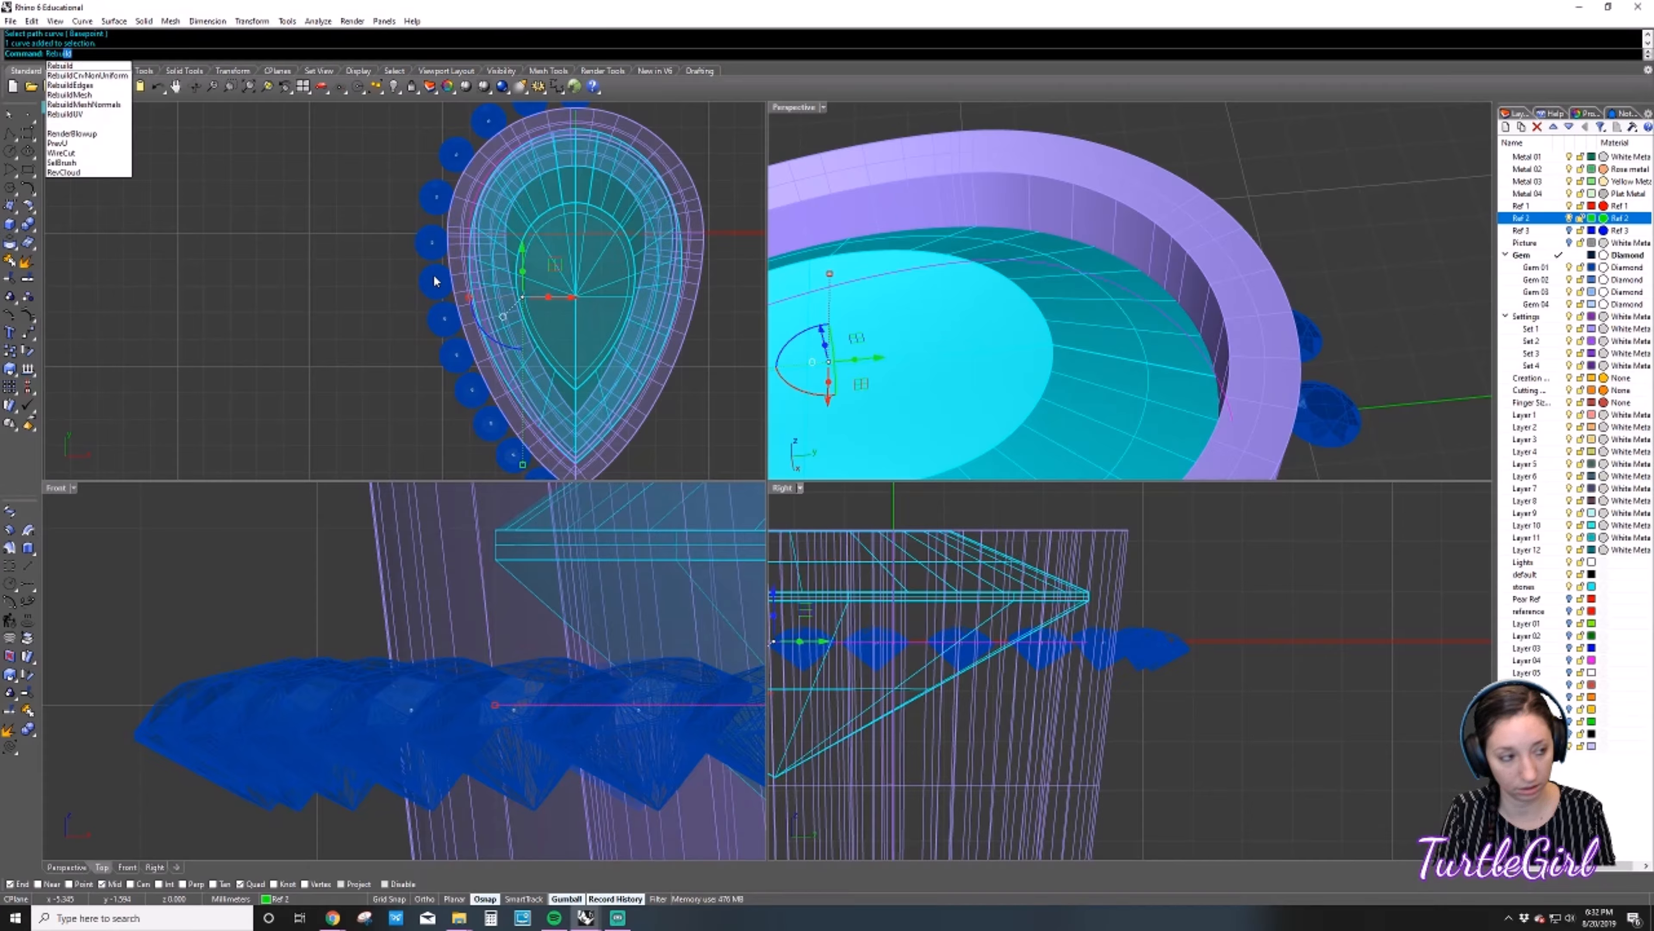
key(BackSpace)
key(BackSpace)
key(BackSpace)
key(BackSpace)
key(BackSpace)
key(BackSpace)
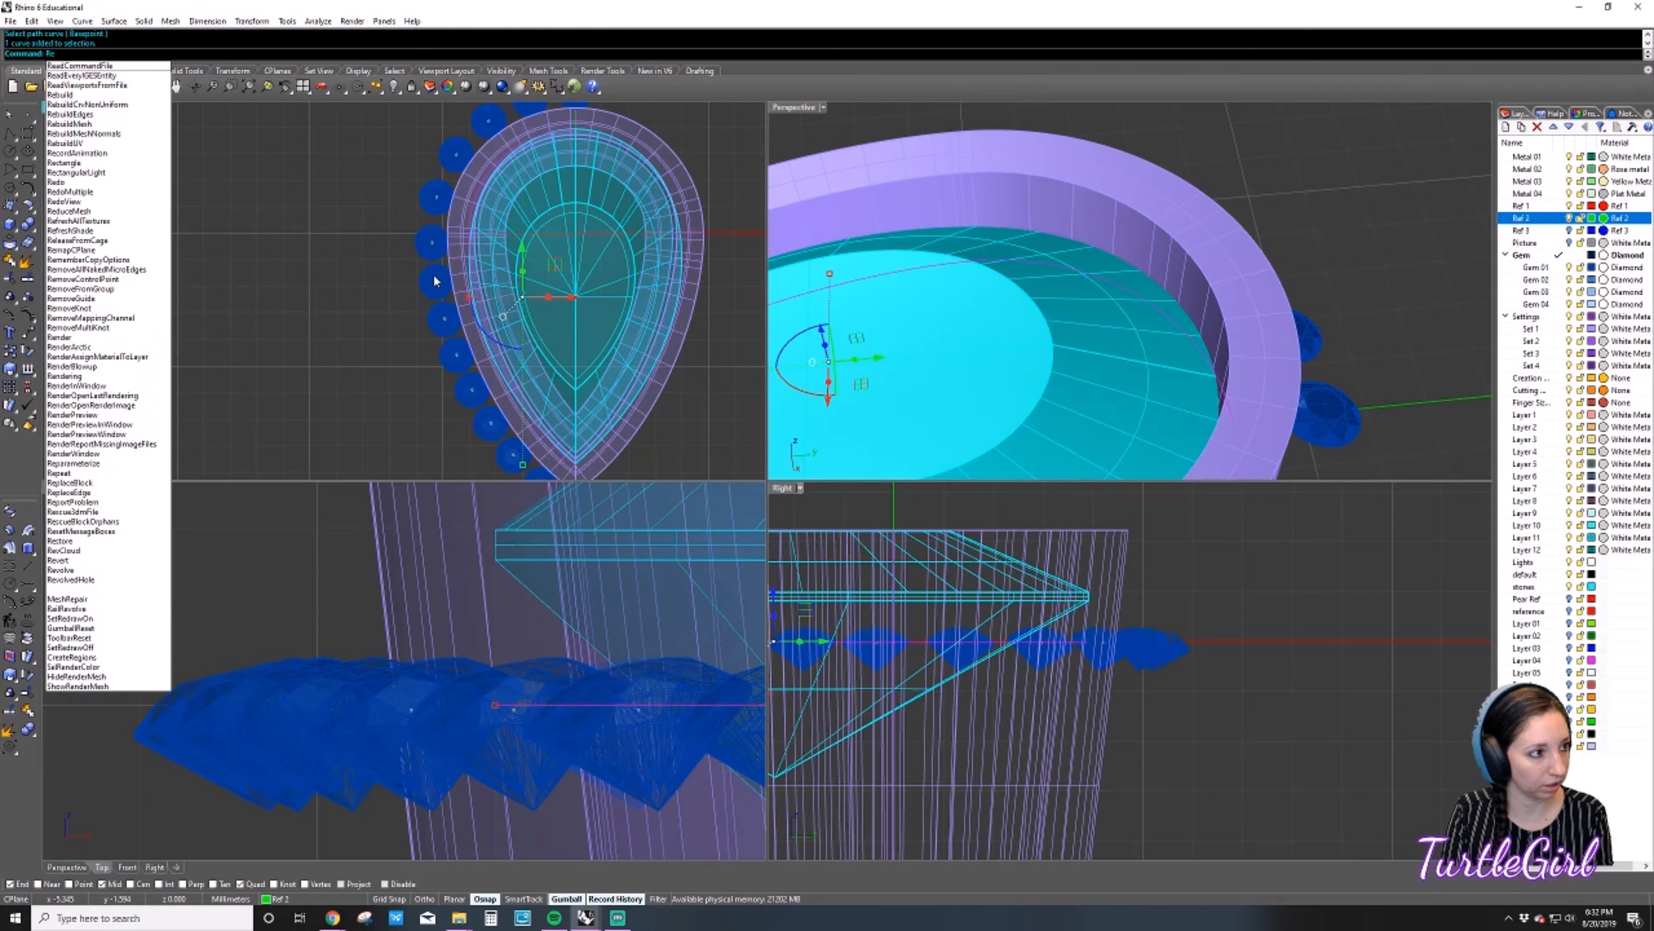
text(FitCrv)
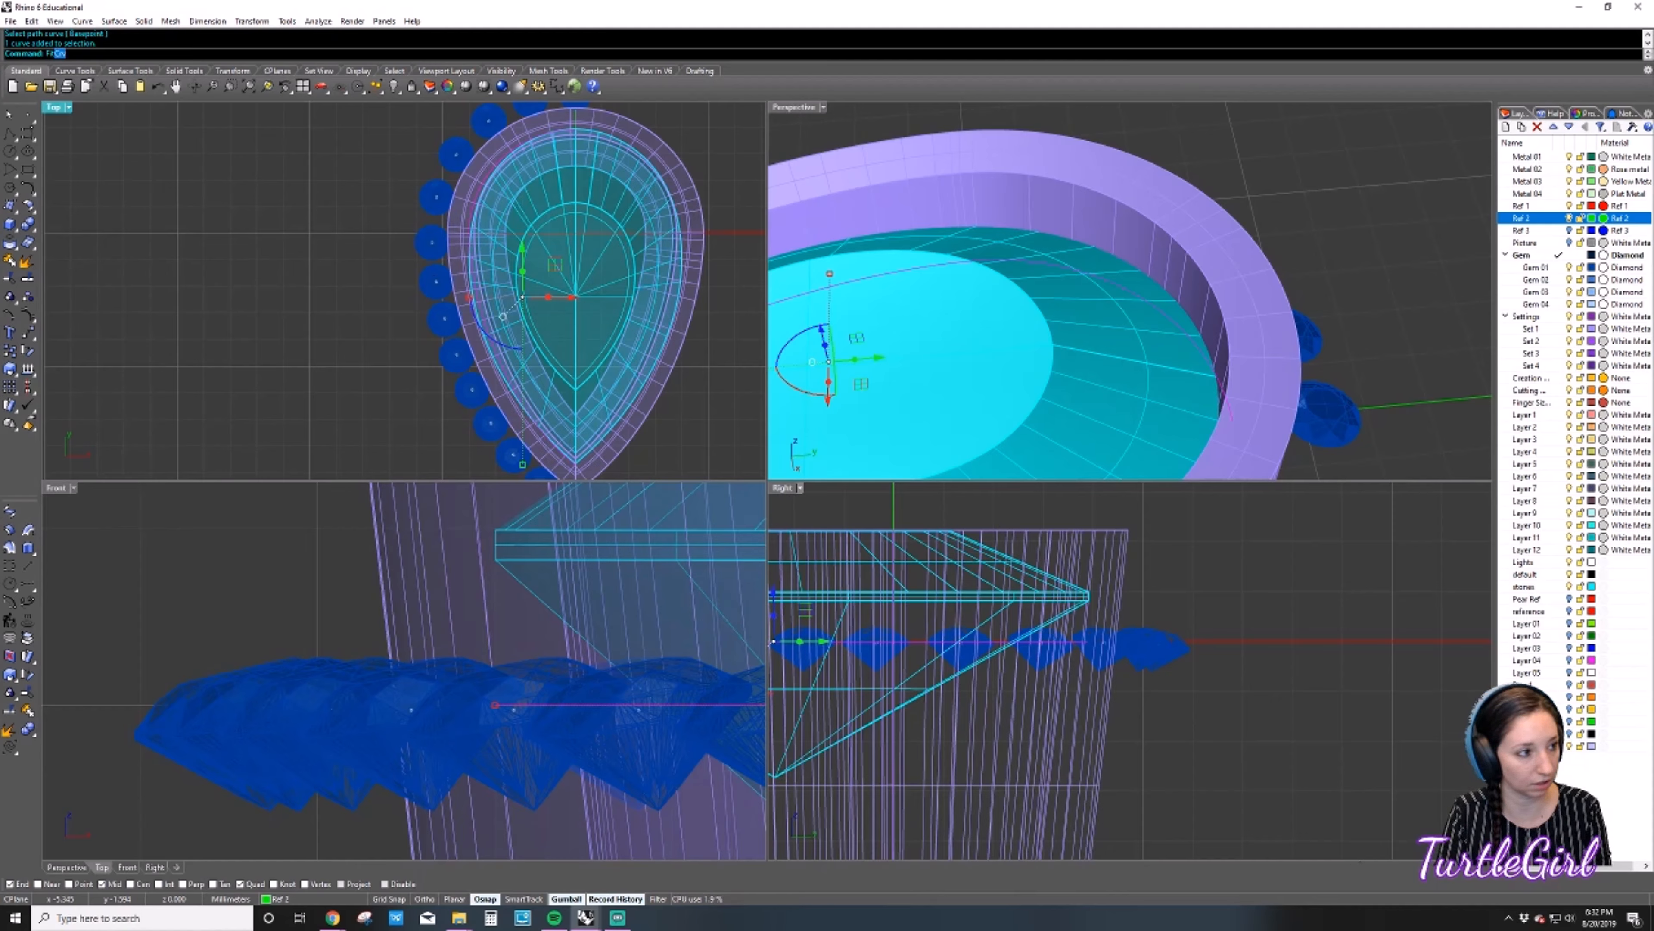
key(Return)
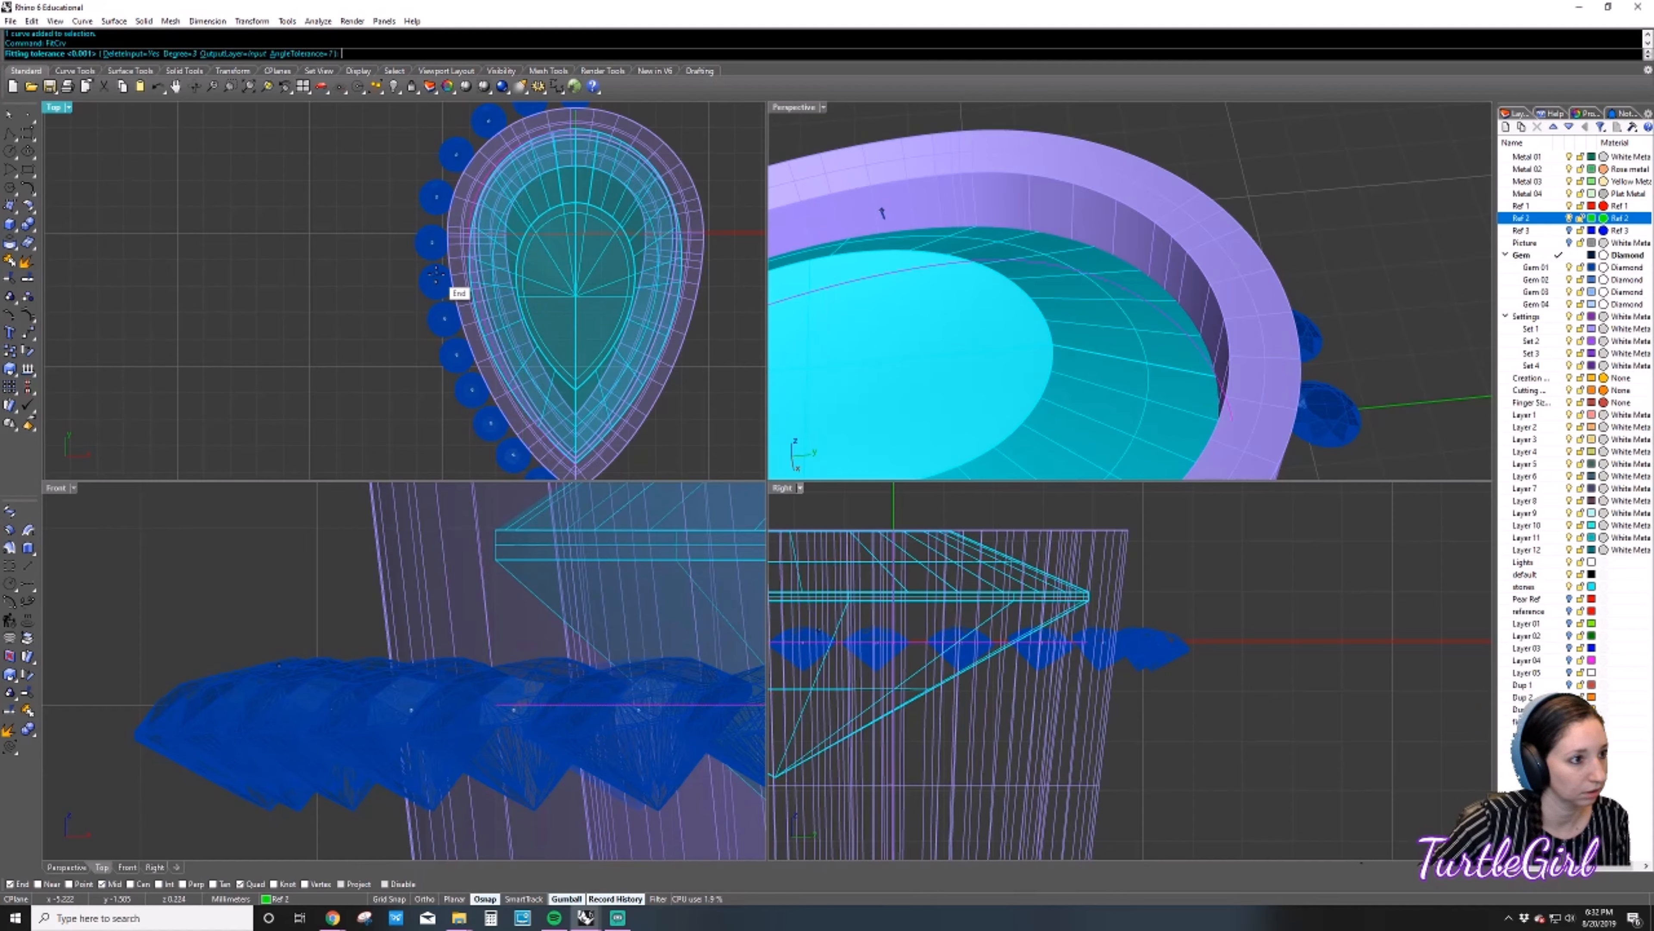
key(Return)
right_drag(352, 279, 324, 371)
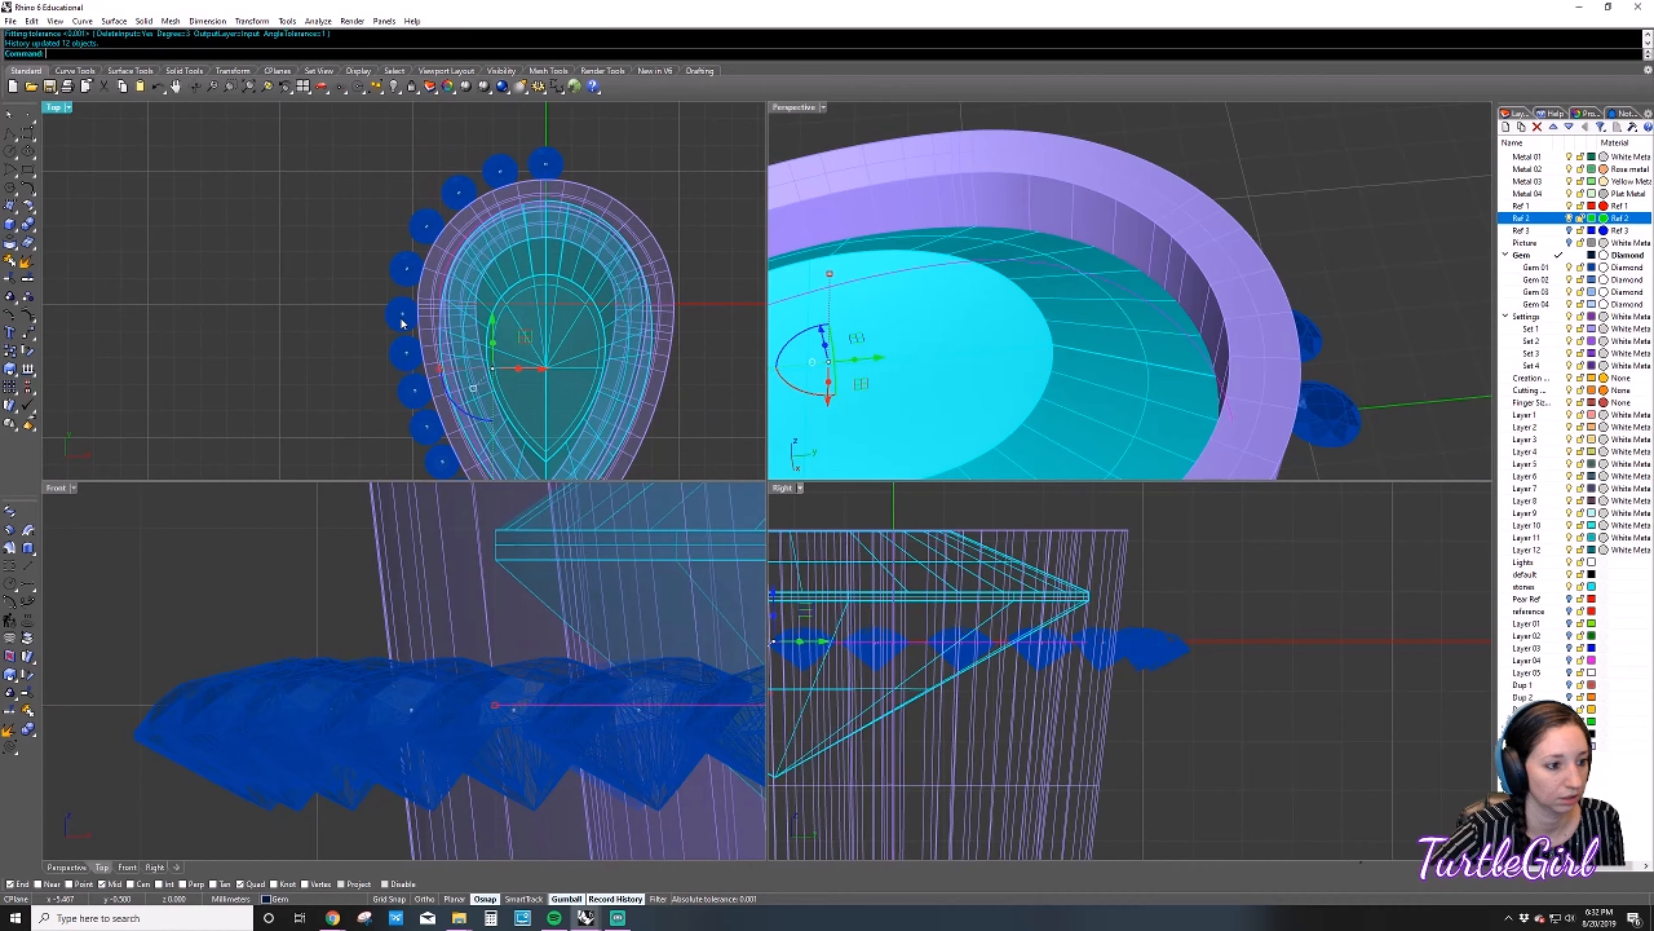
Undo the curve fit and the gem array, and fit the half pear reference curve again with 0.001 tolerance.
key(ctrl+z)
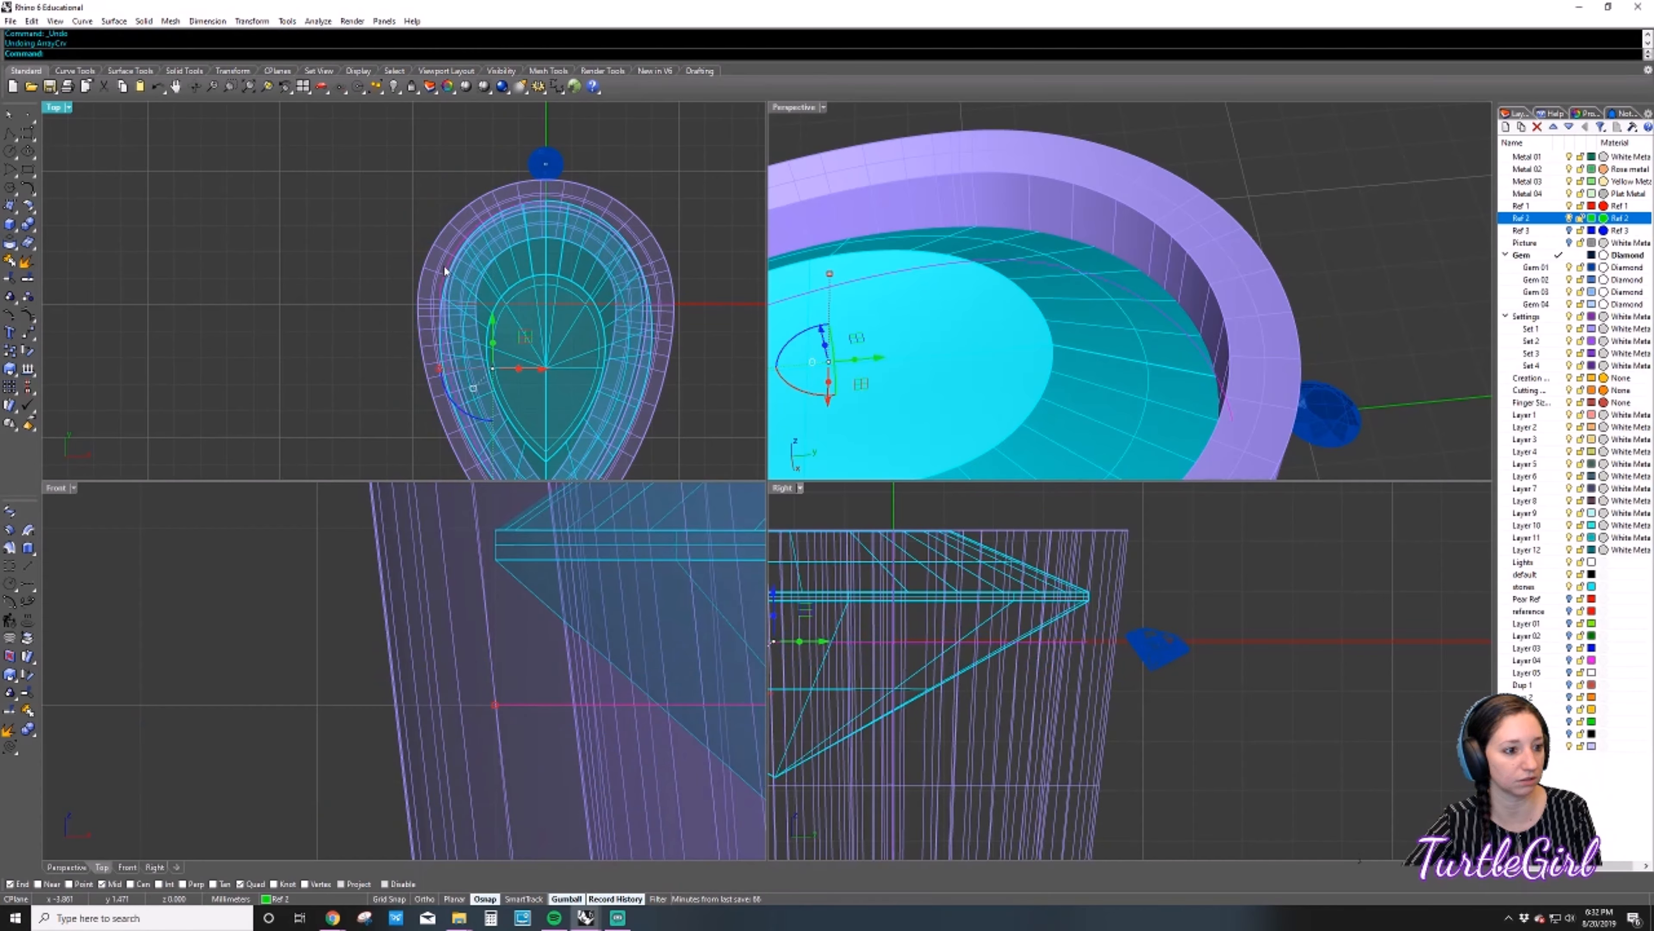
right_click(368, 263)
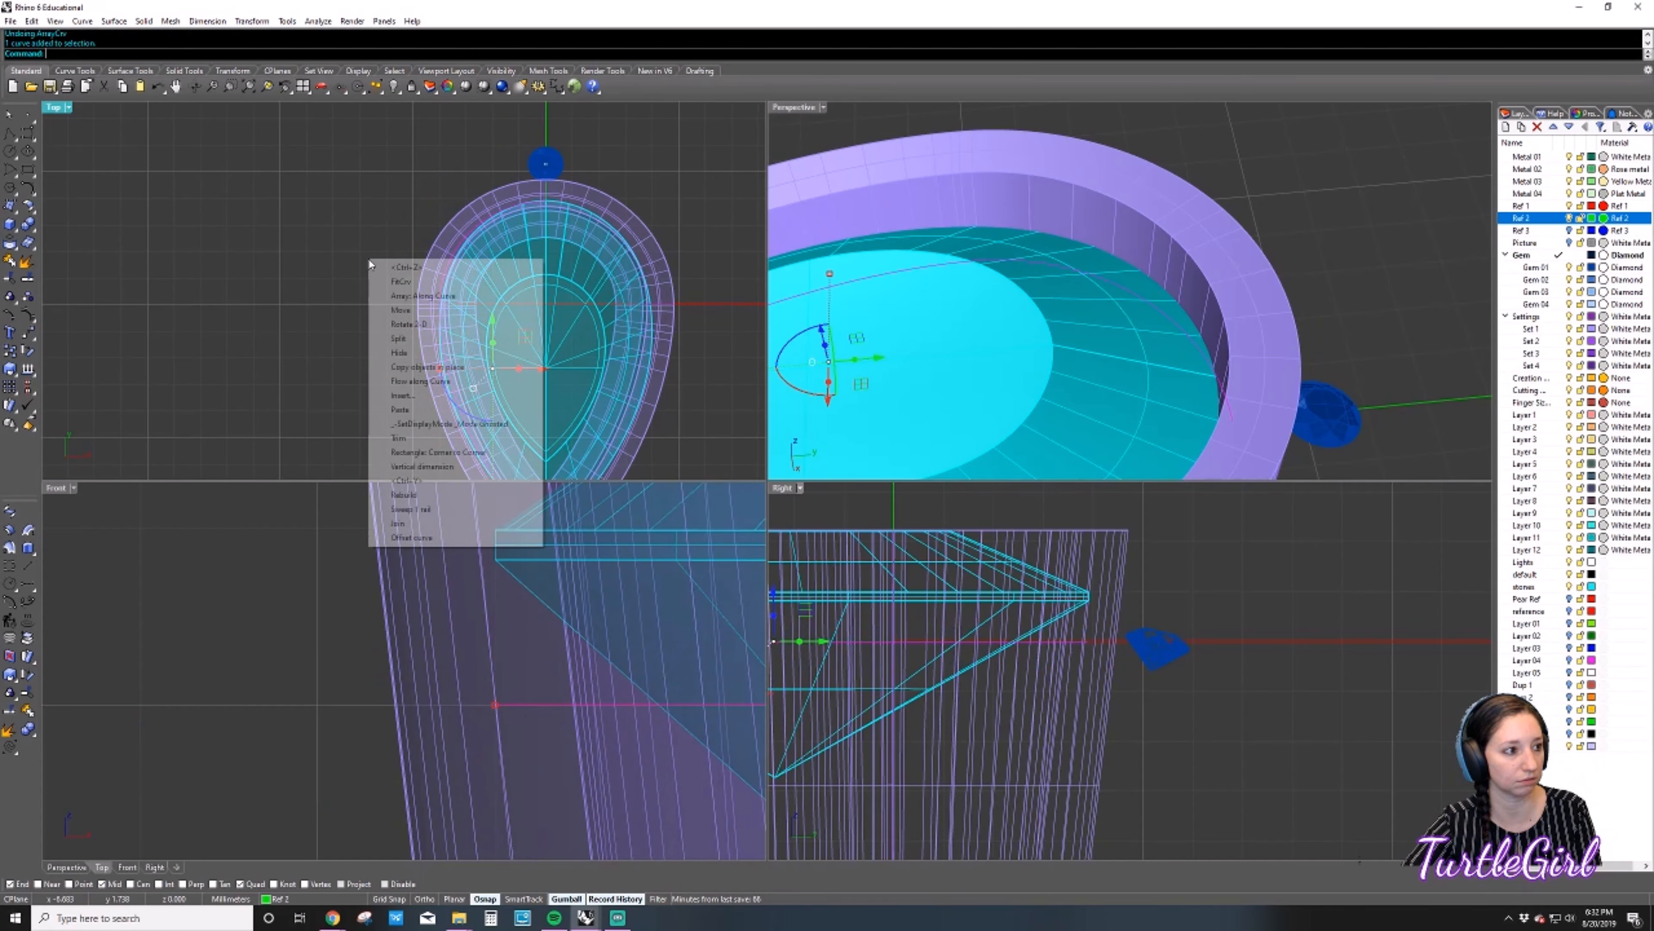
click(410, 279)
key(Return)
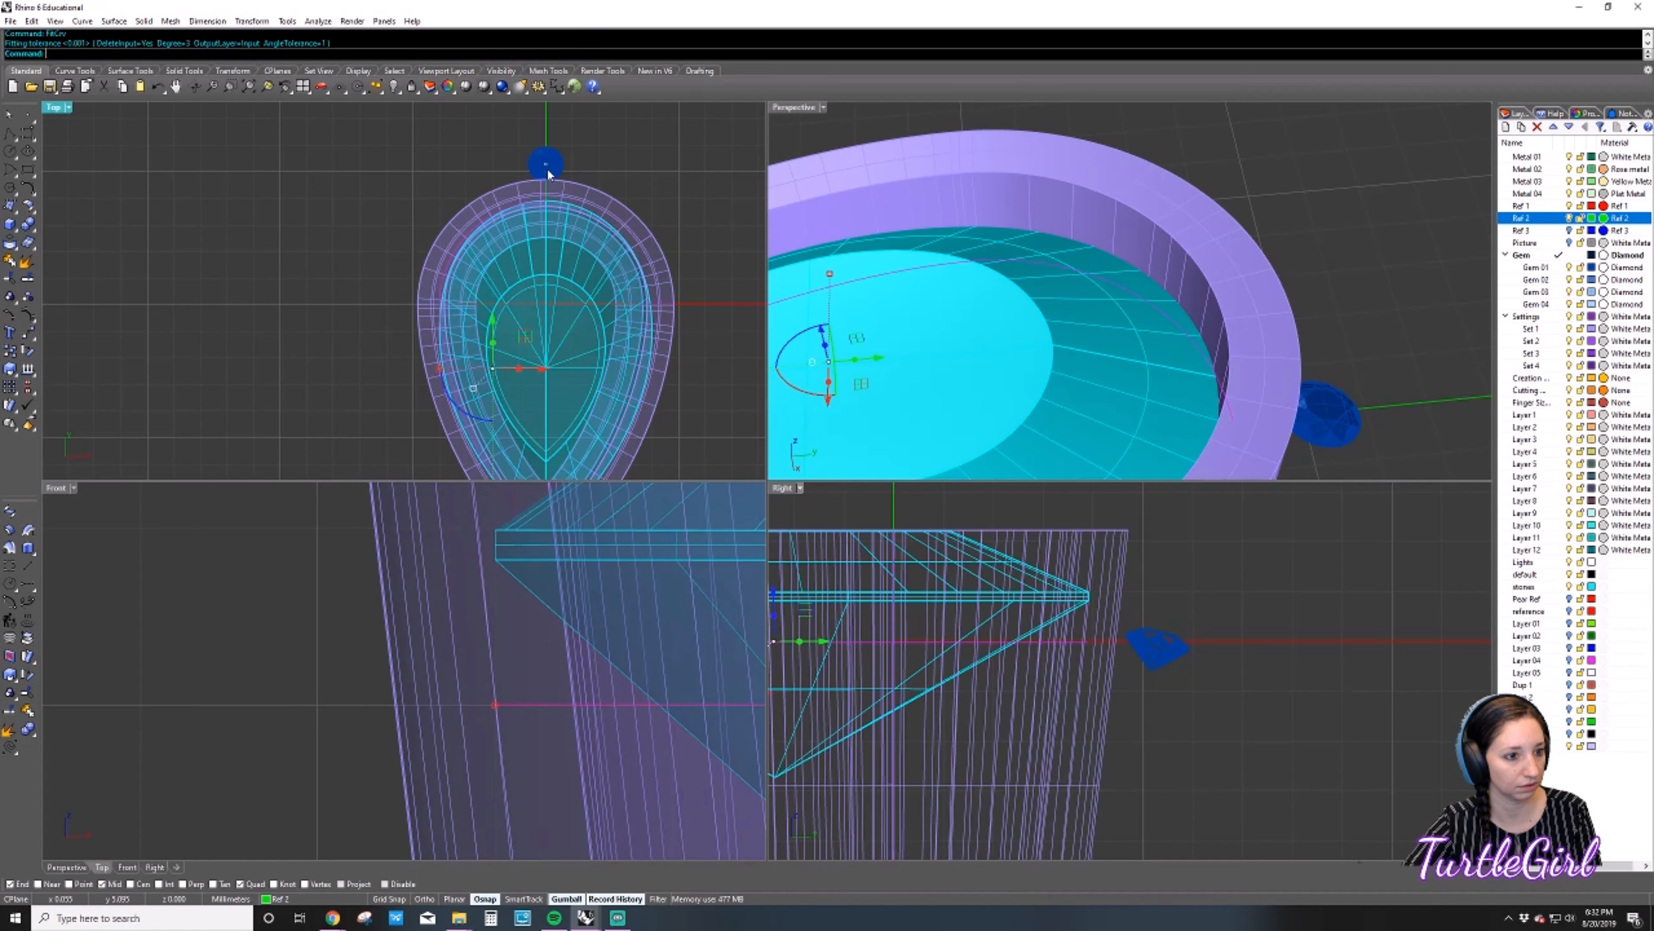
click(546, 166)
right_click(398, 199)
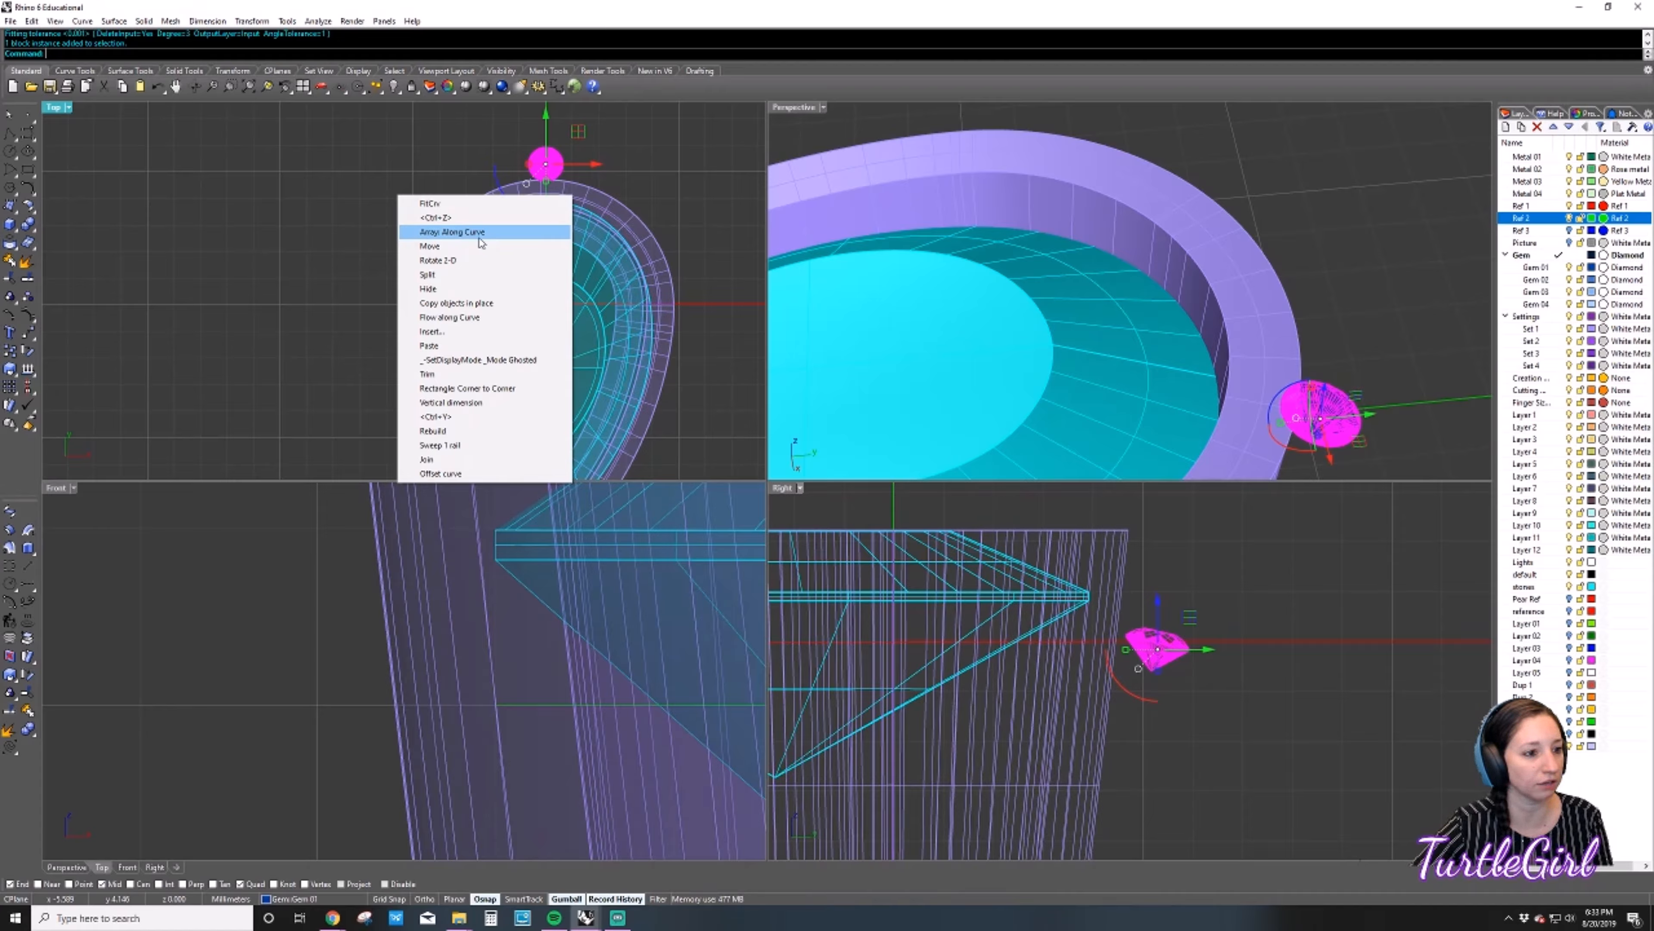
click(305, 223)
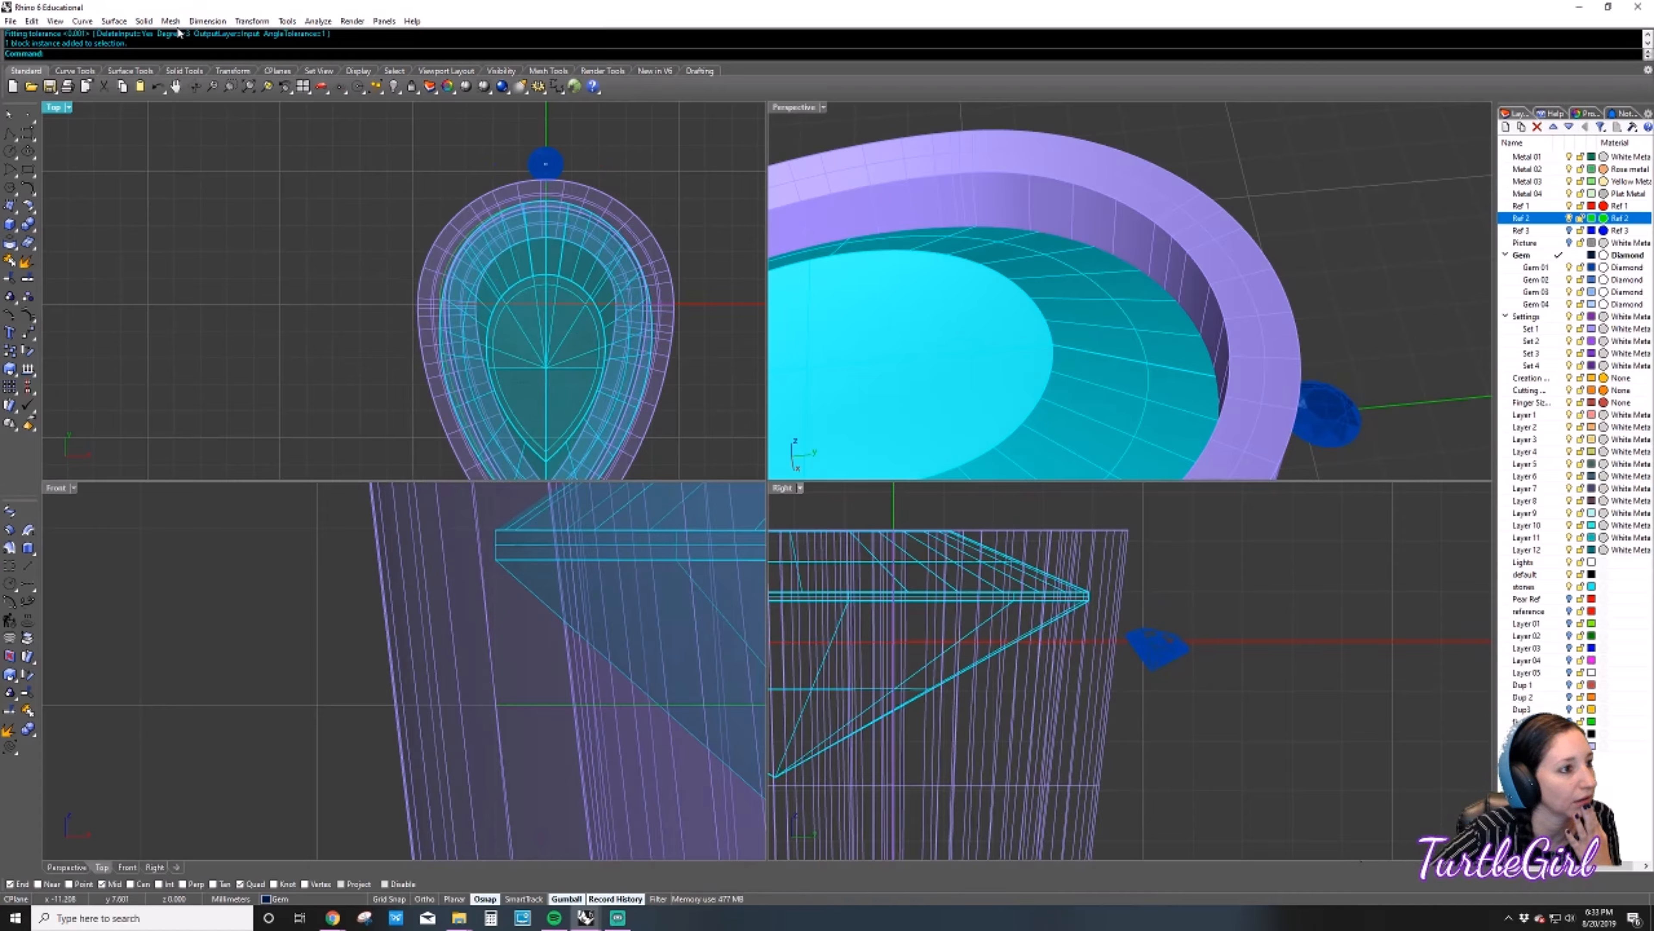
Try to flow the tilted gem along a curve, using the half pear reference curve as the base curve.
click(144, 22)
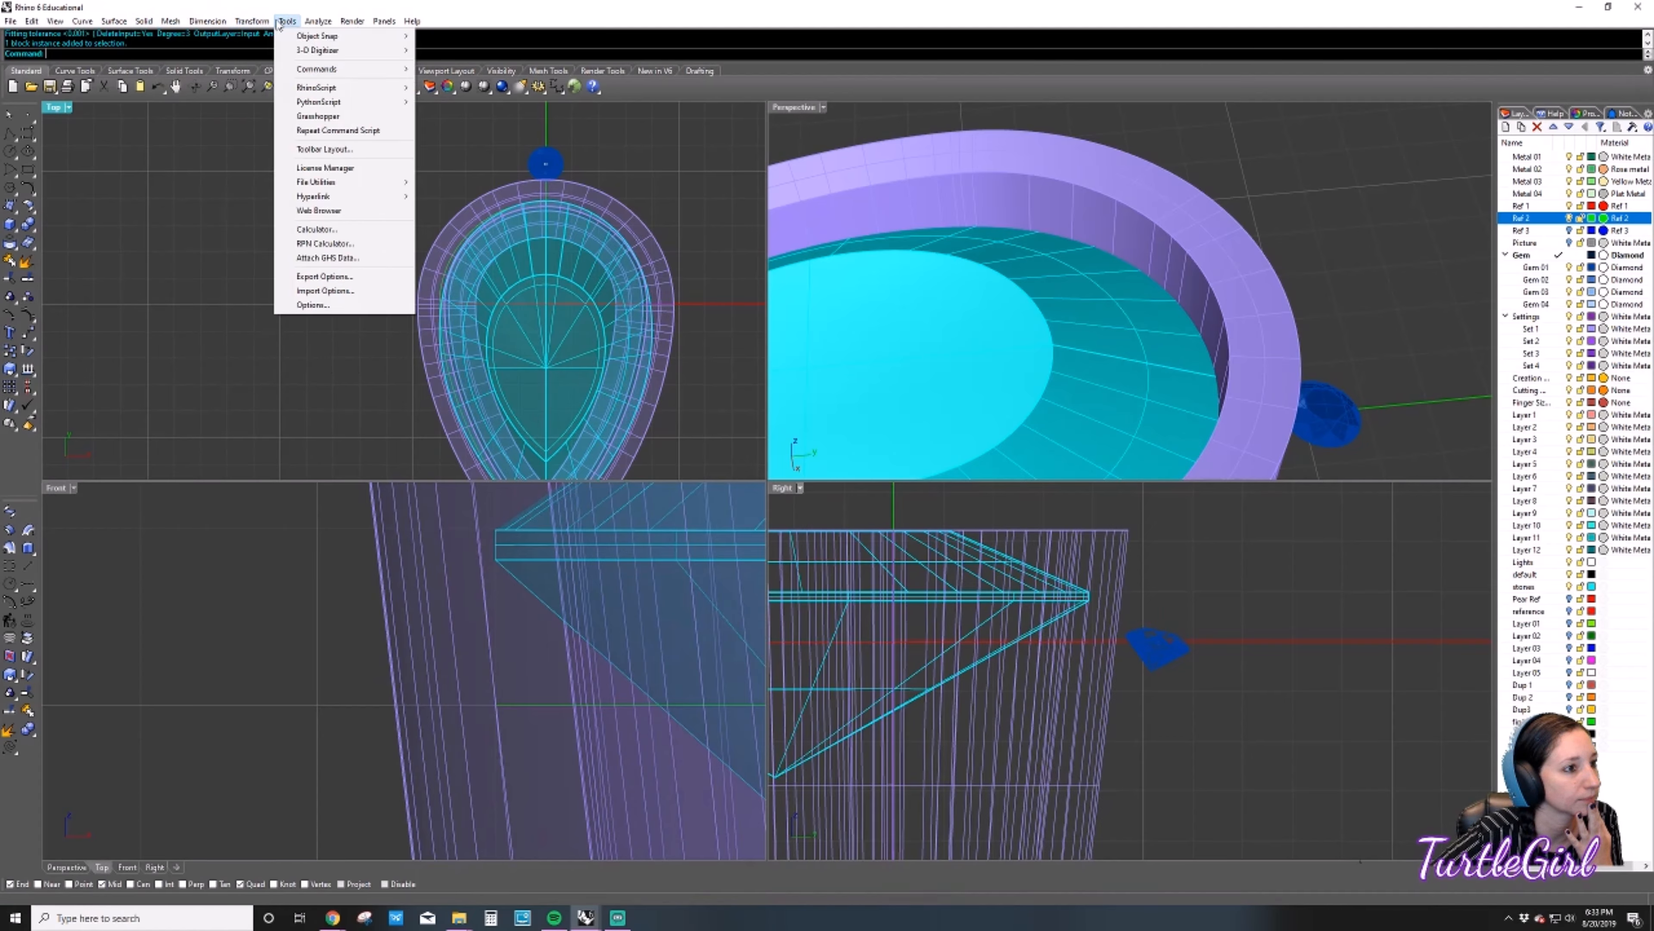
mouse_move(294, 24)
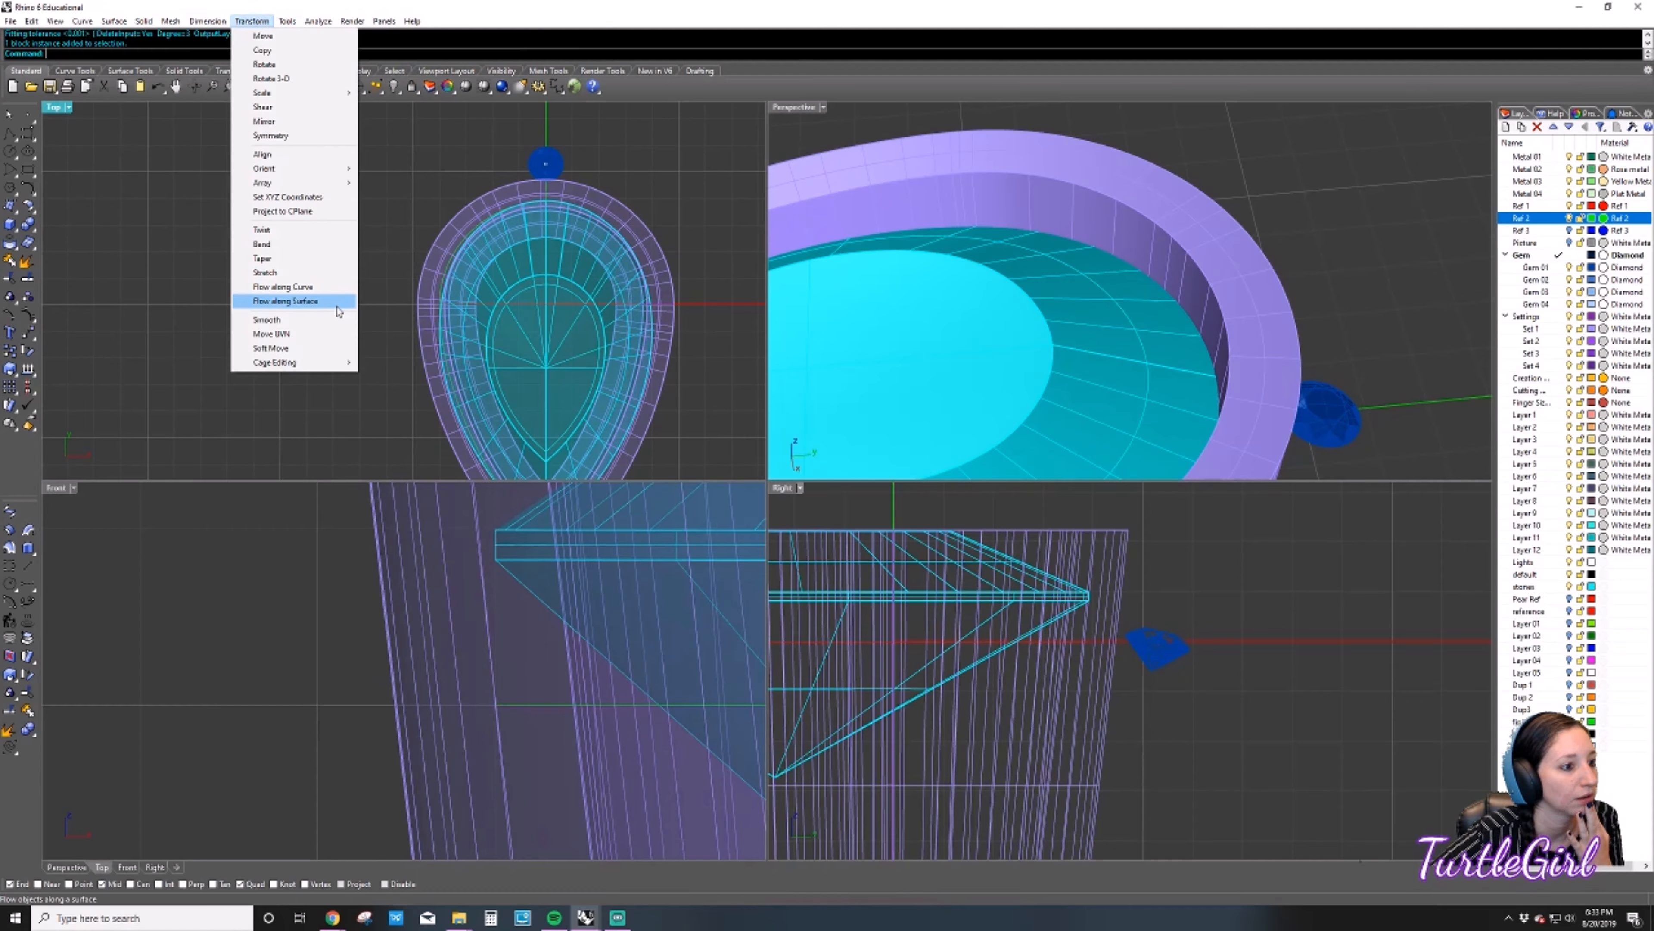
click(326, 287)
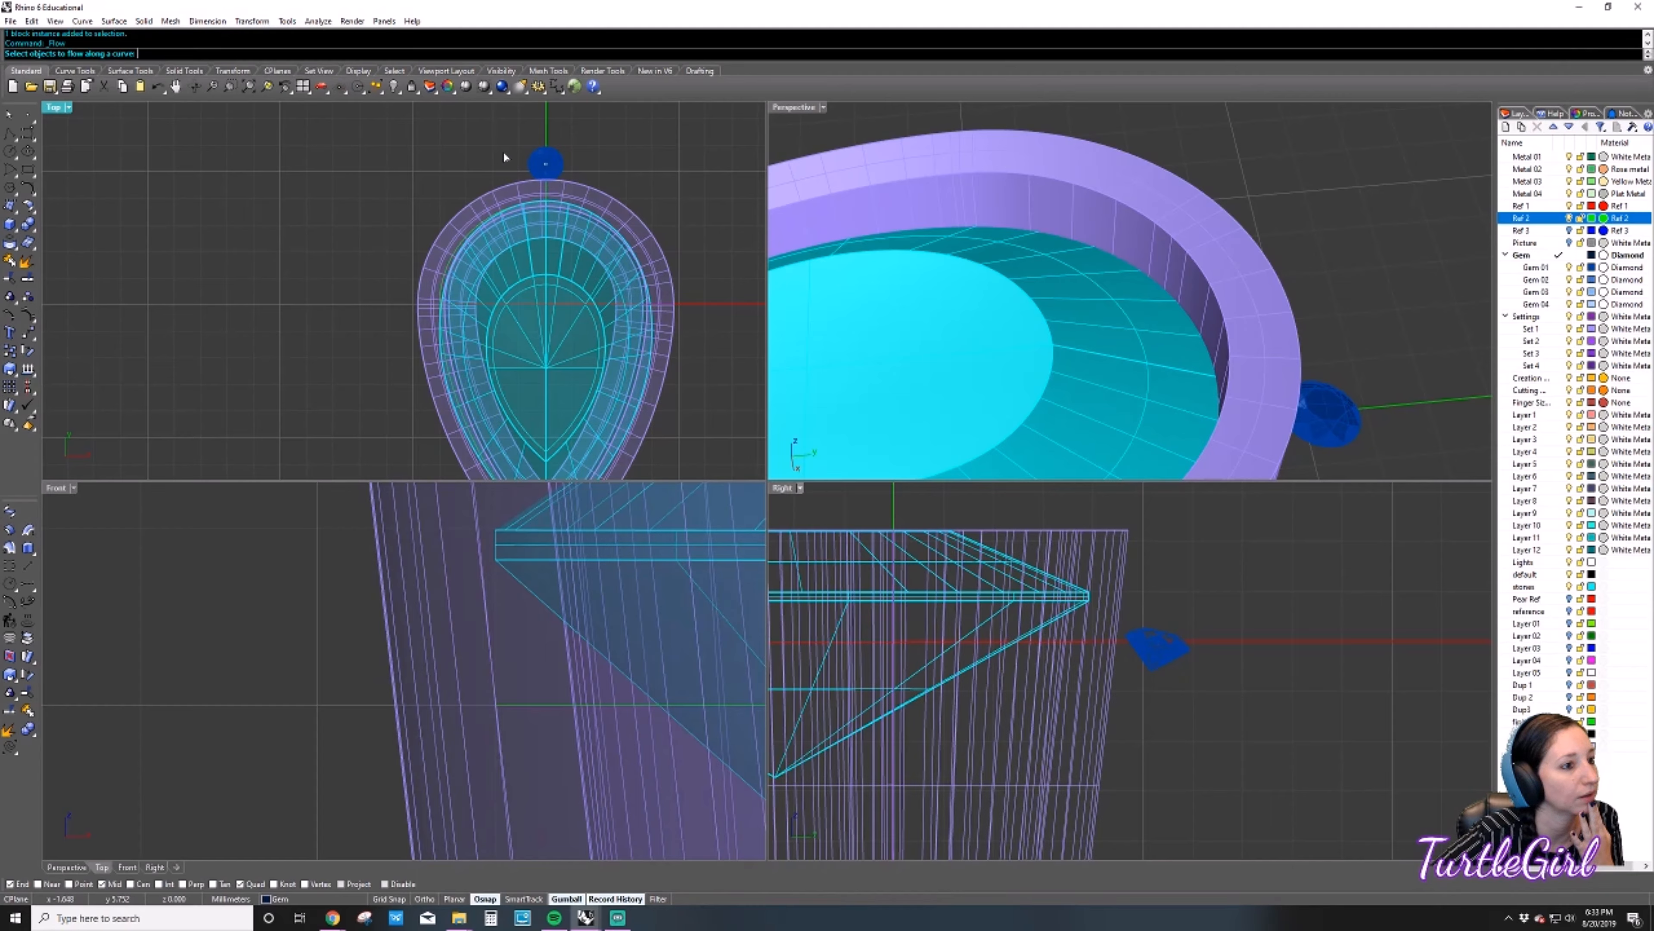
click(544, 161)
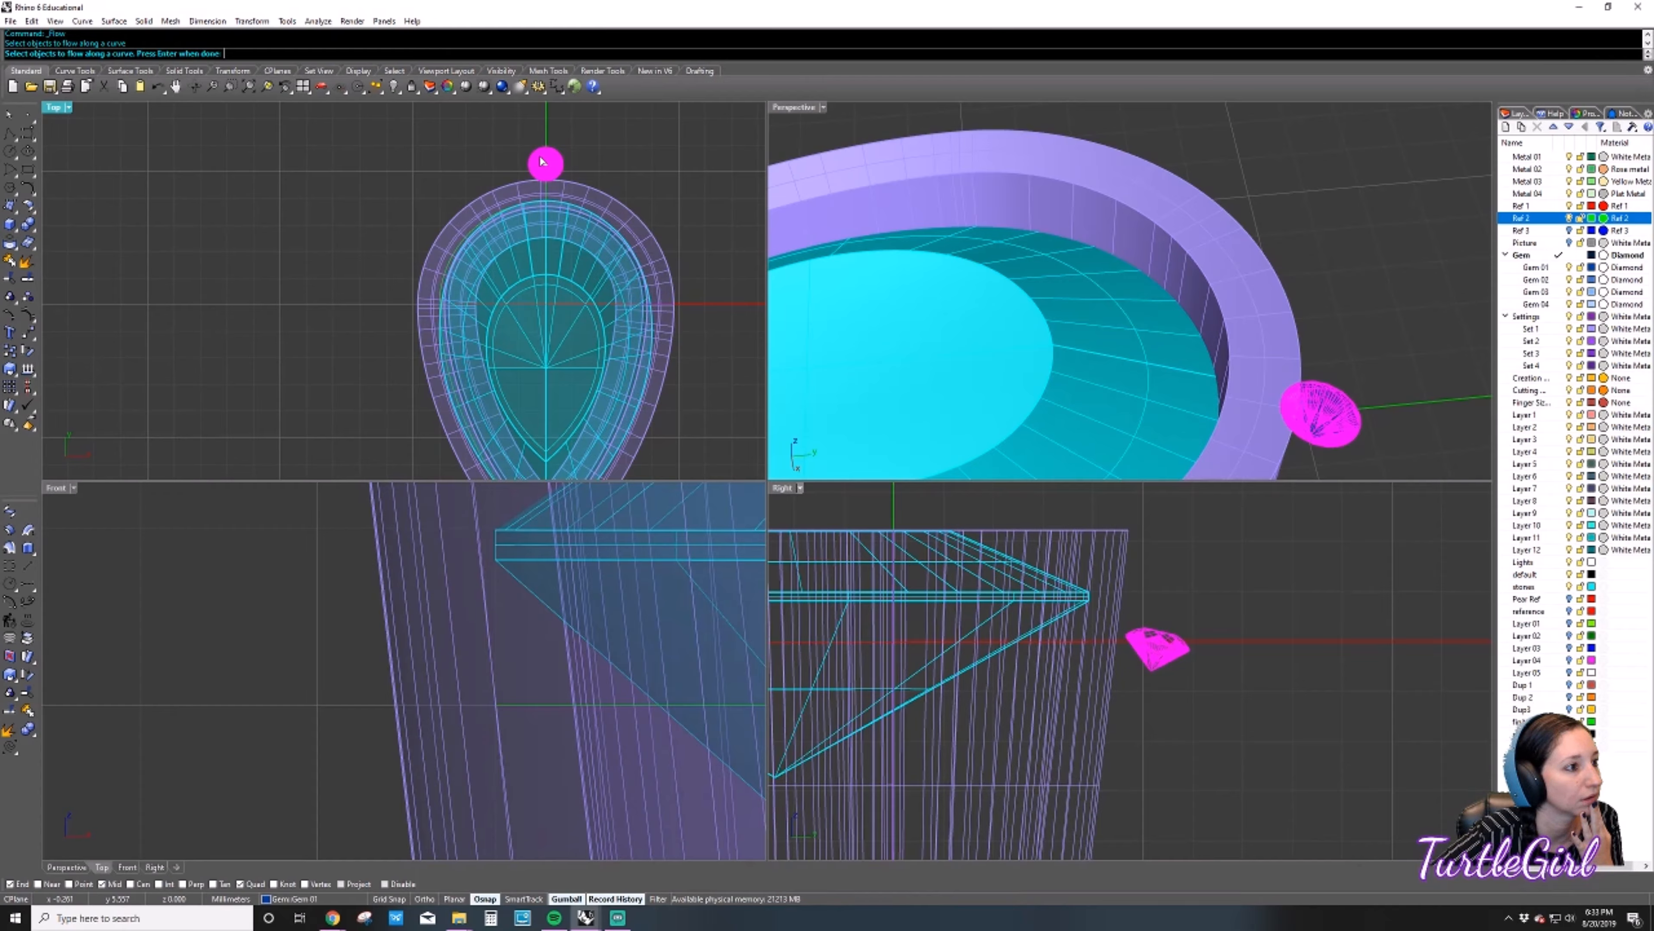
key(Return)
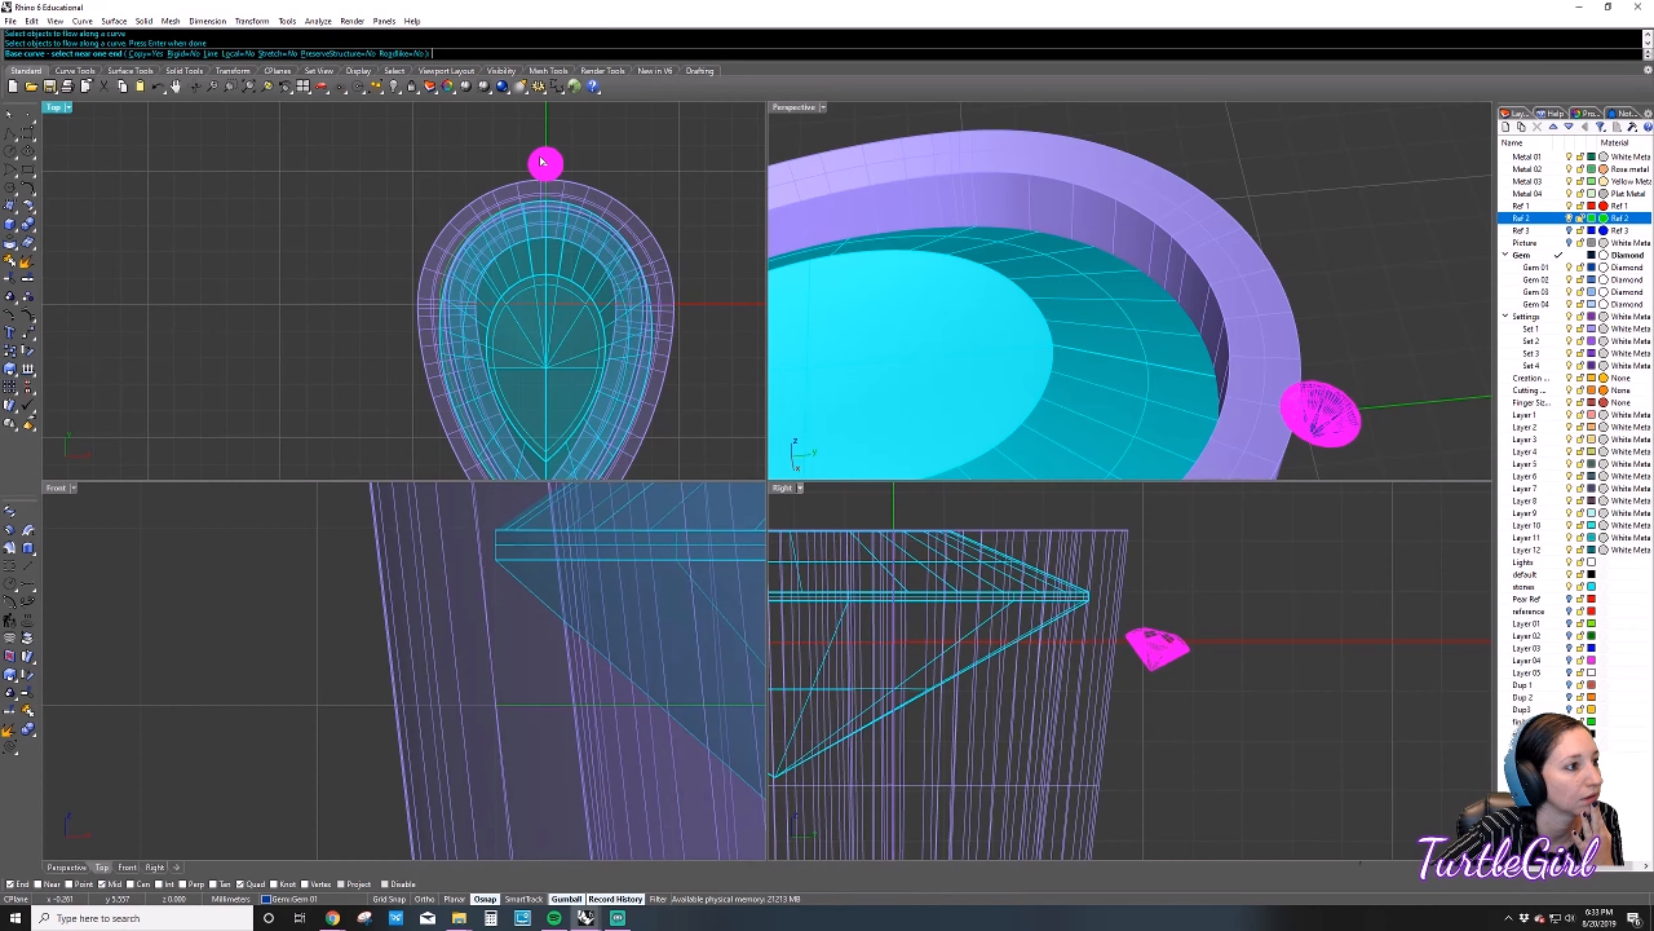
click(498, 220)
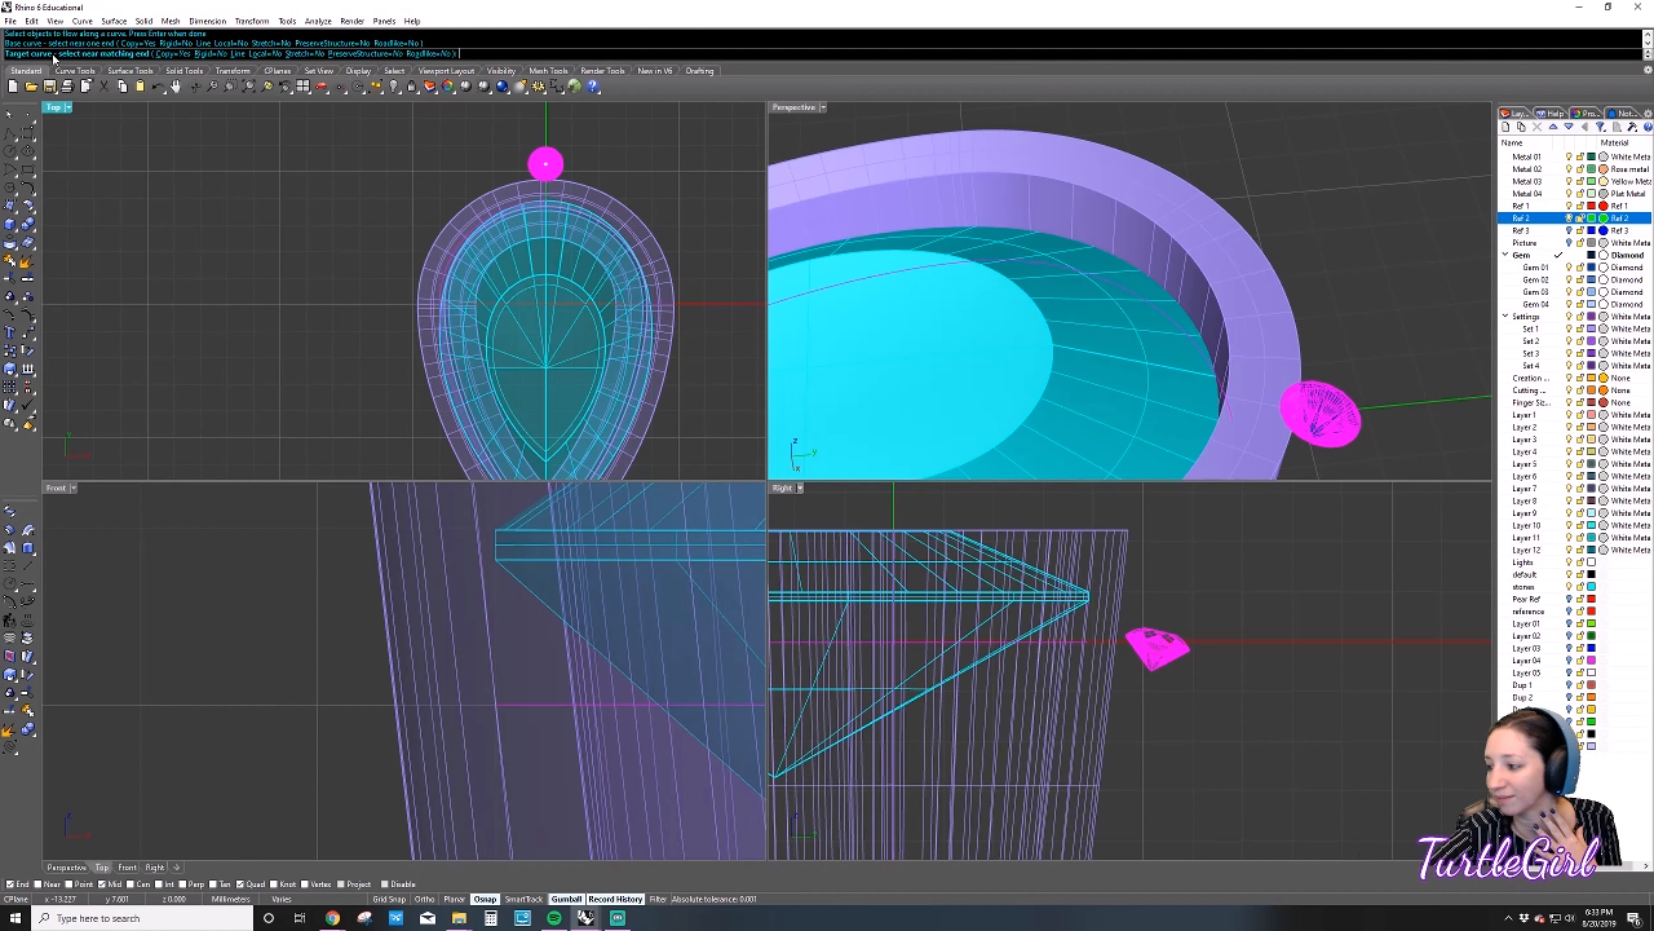
scroll(314, 260, down, 5)
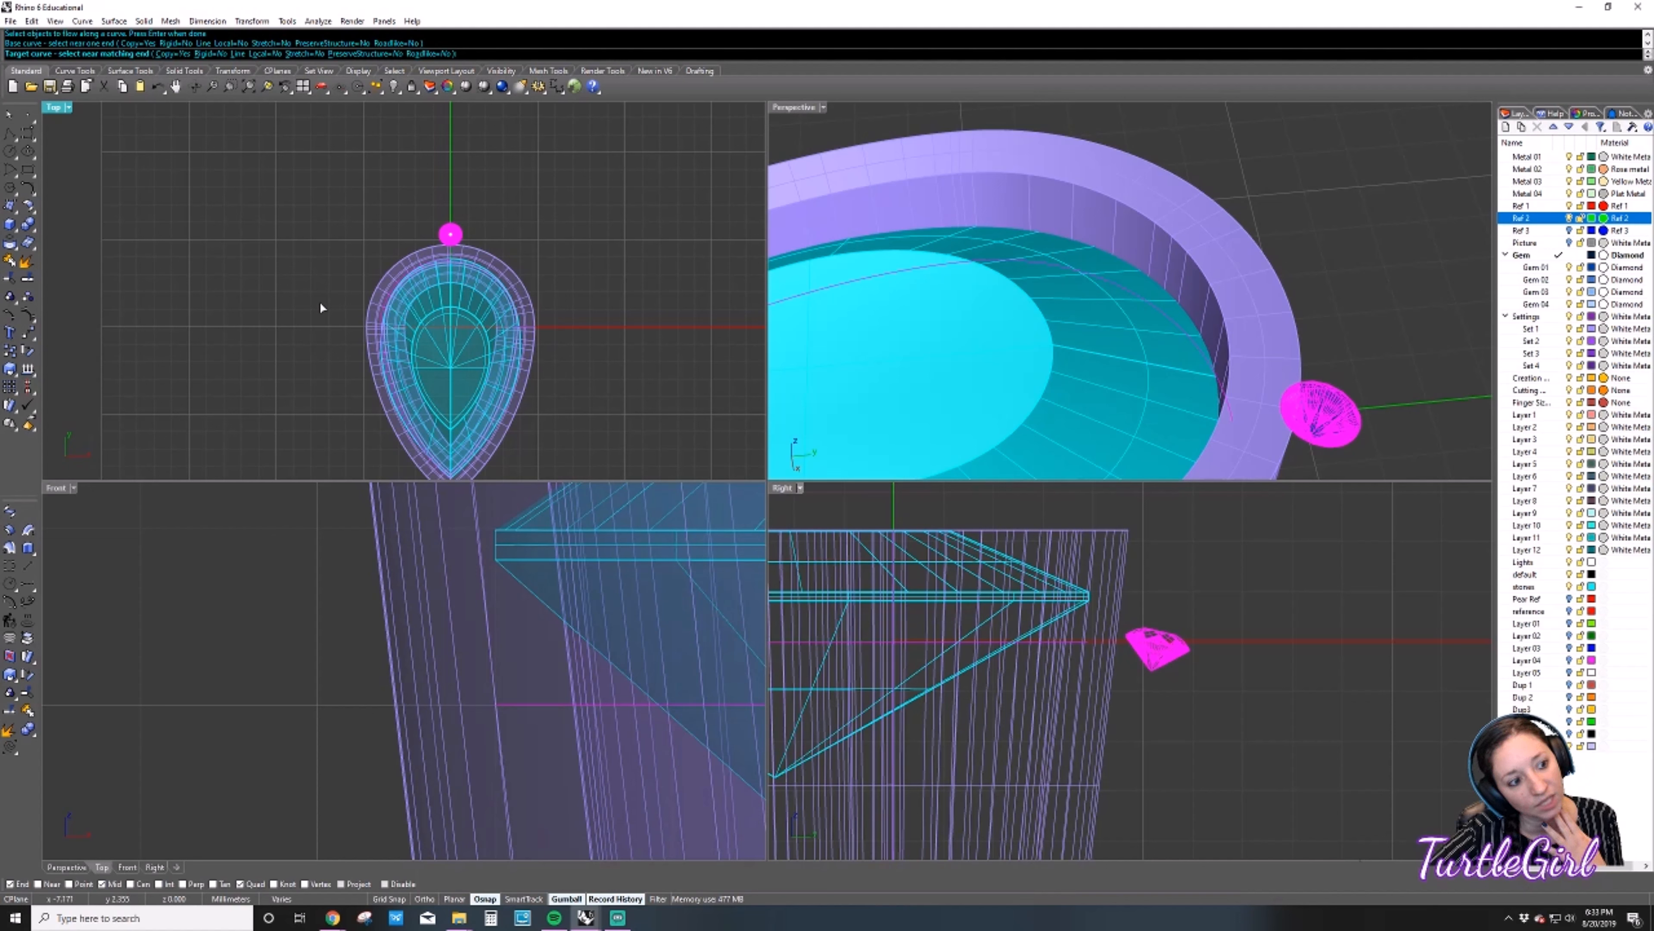
click(626, 280)
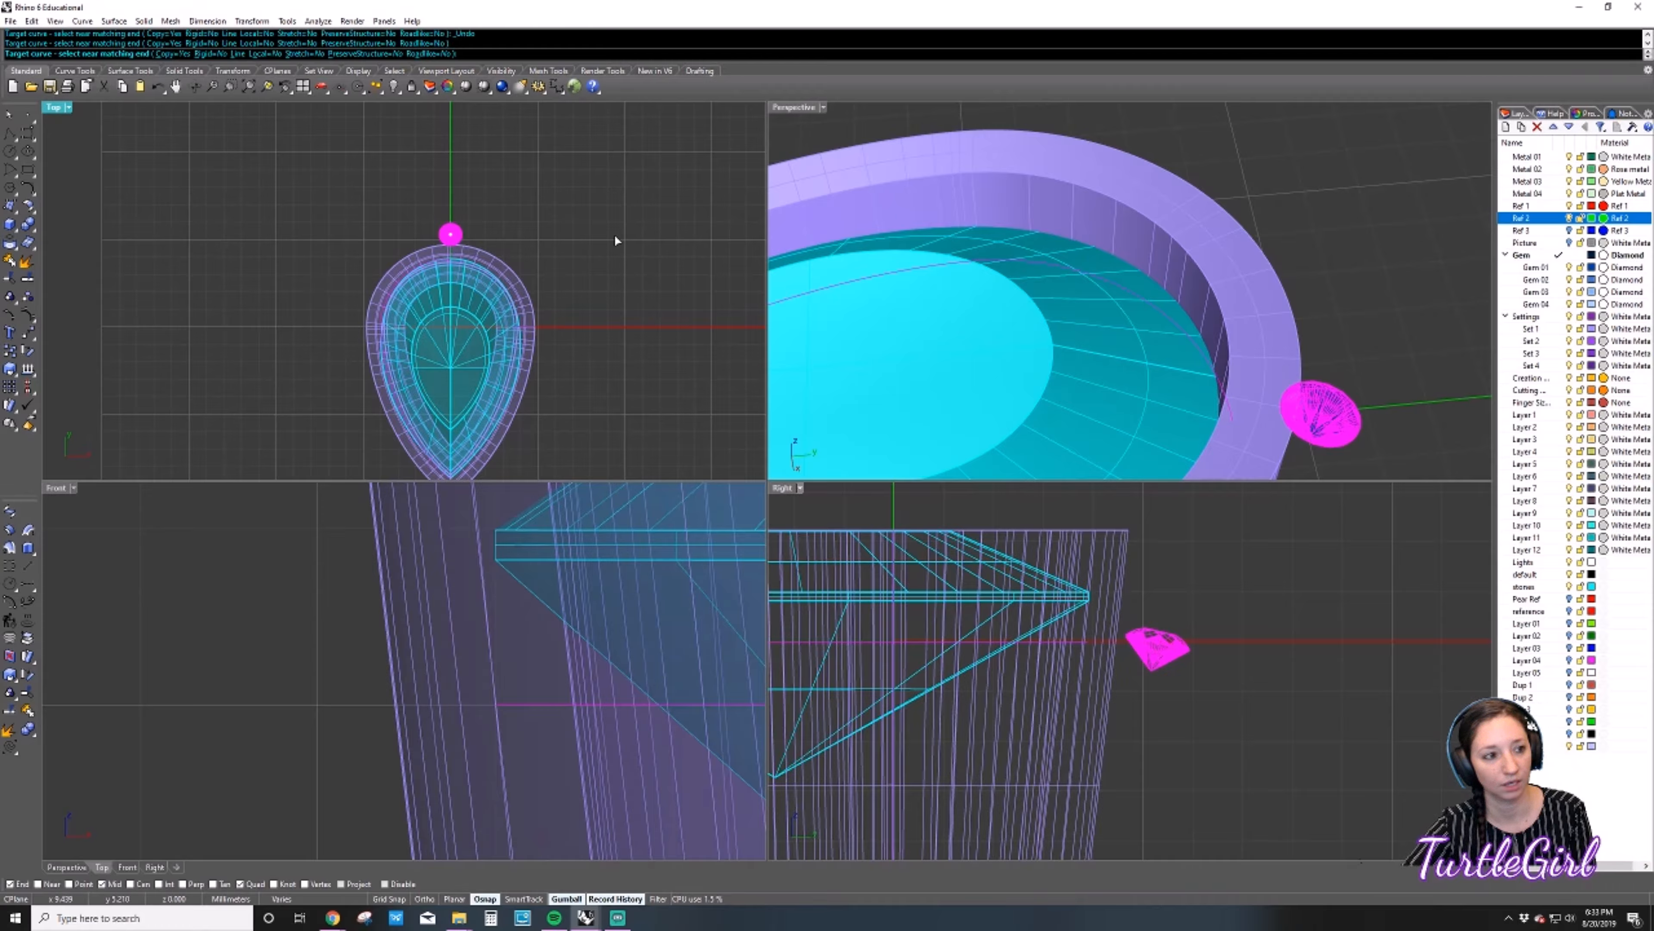
Cancel the flow, undo the gem's move and tilt, and park the level gem away from the bezel near the Top view grid's upper edge.
key(ctrl+z)
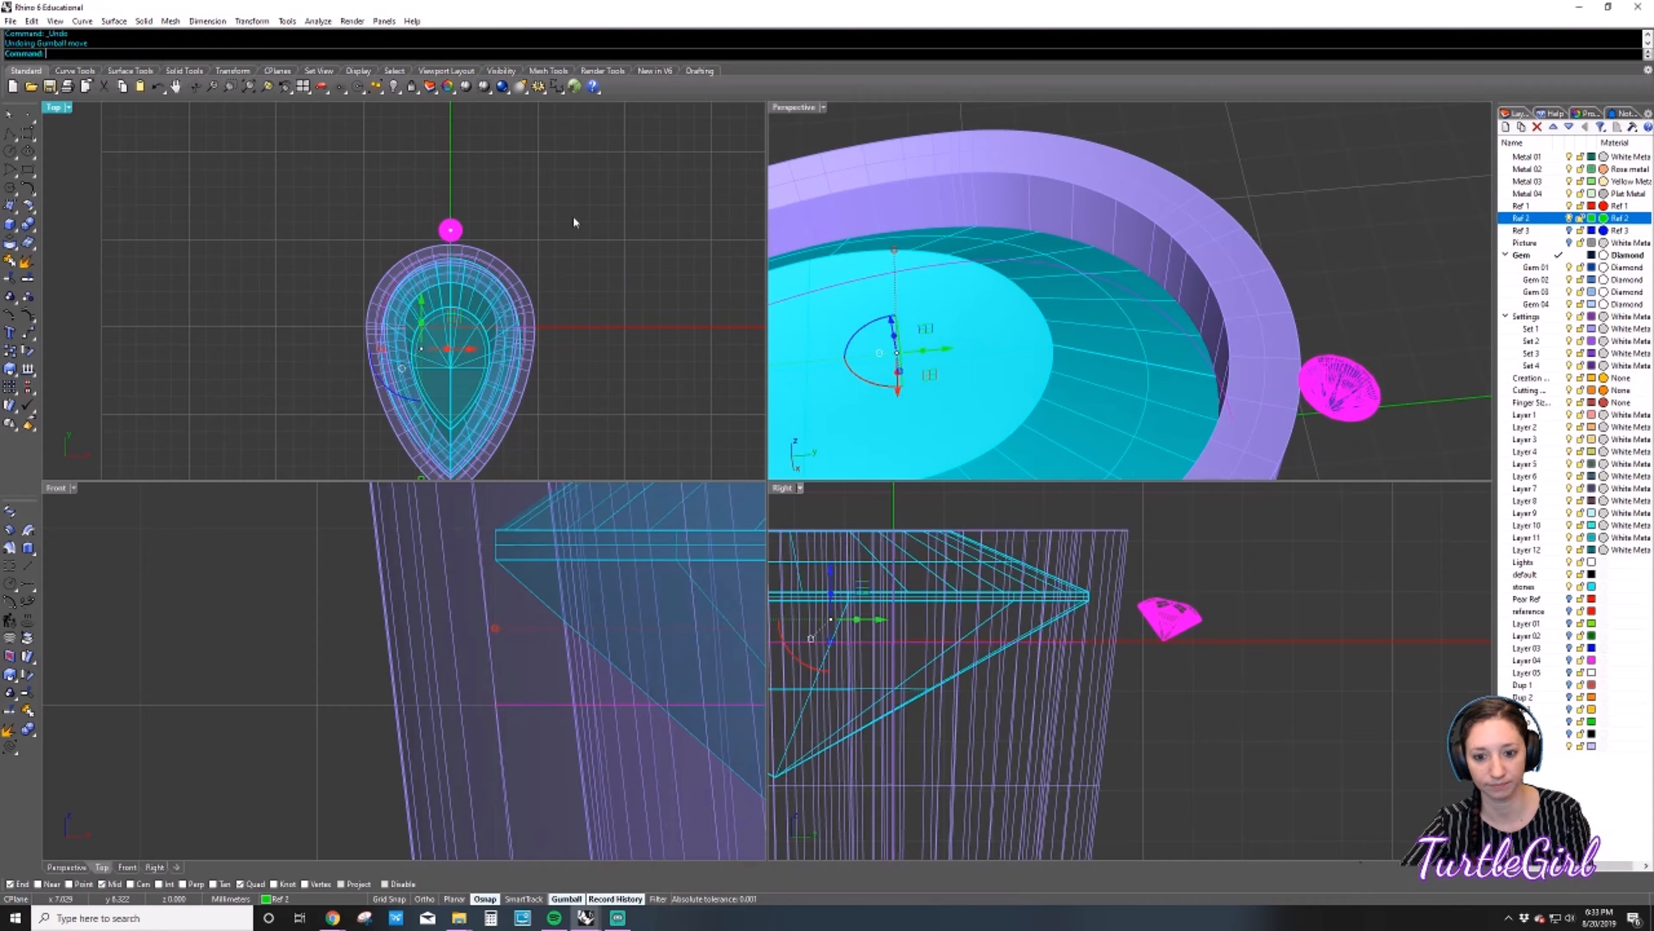
scroll(610, 272, down, 4)
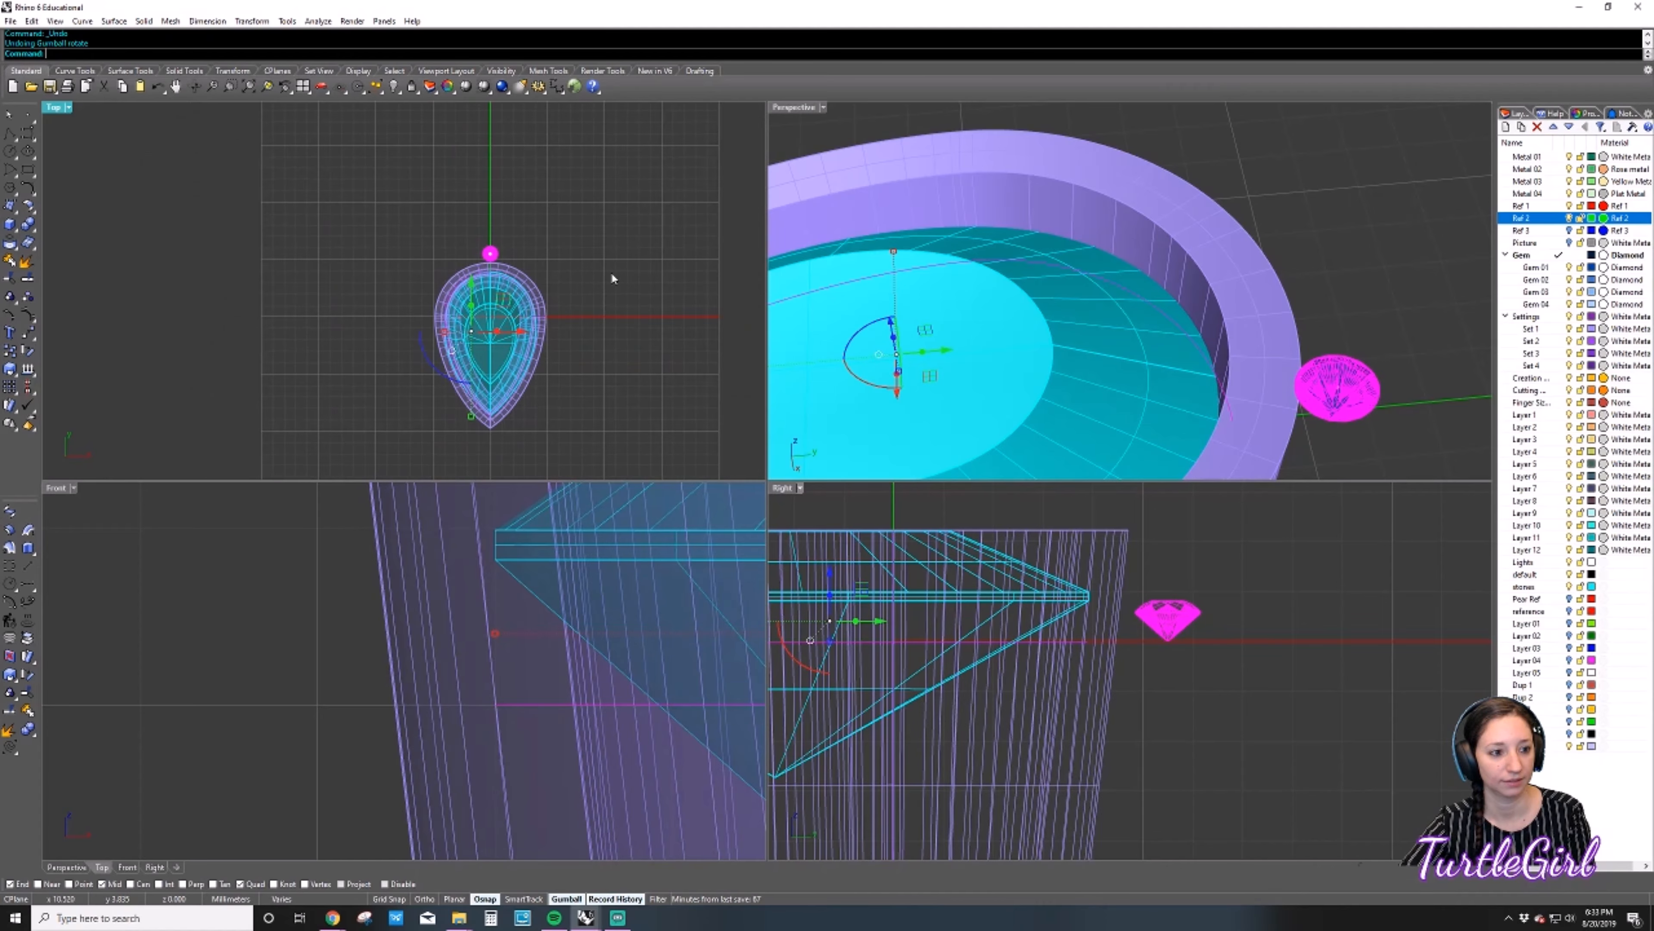
click(615, 265)
right_drag(517, 228, 484, 312)
click(485, 311)
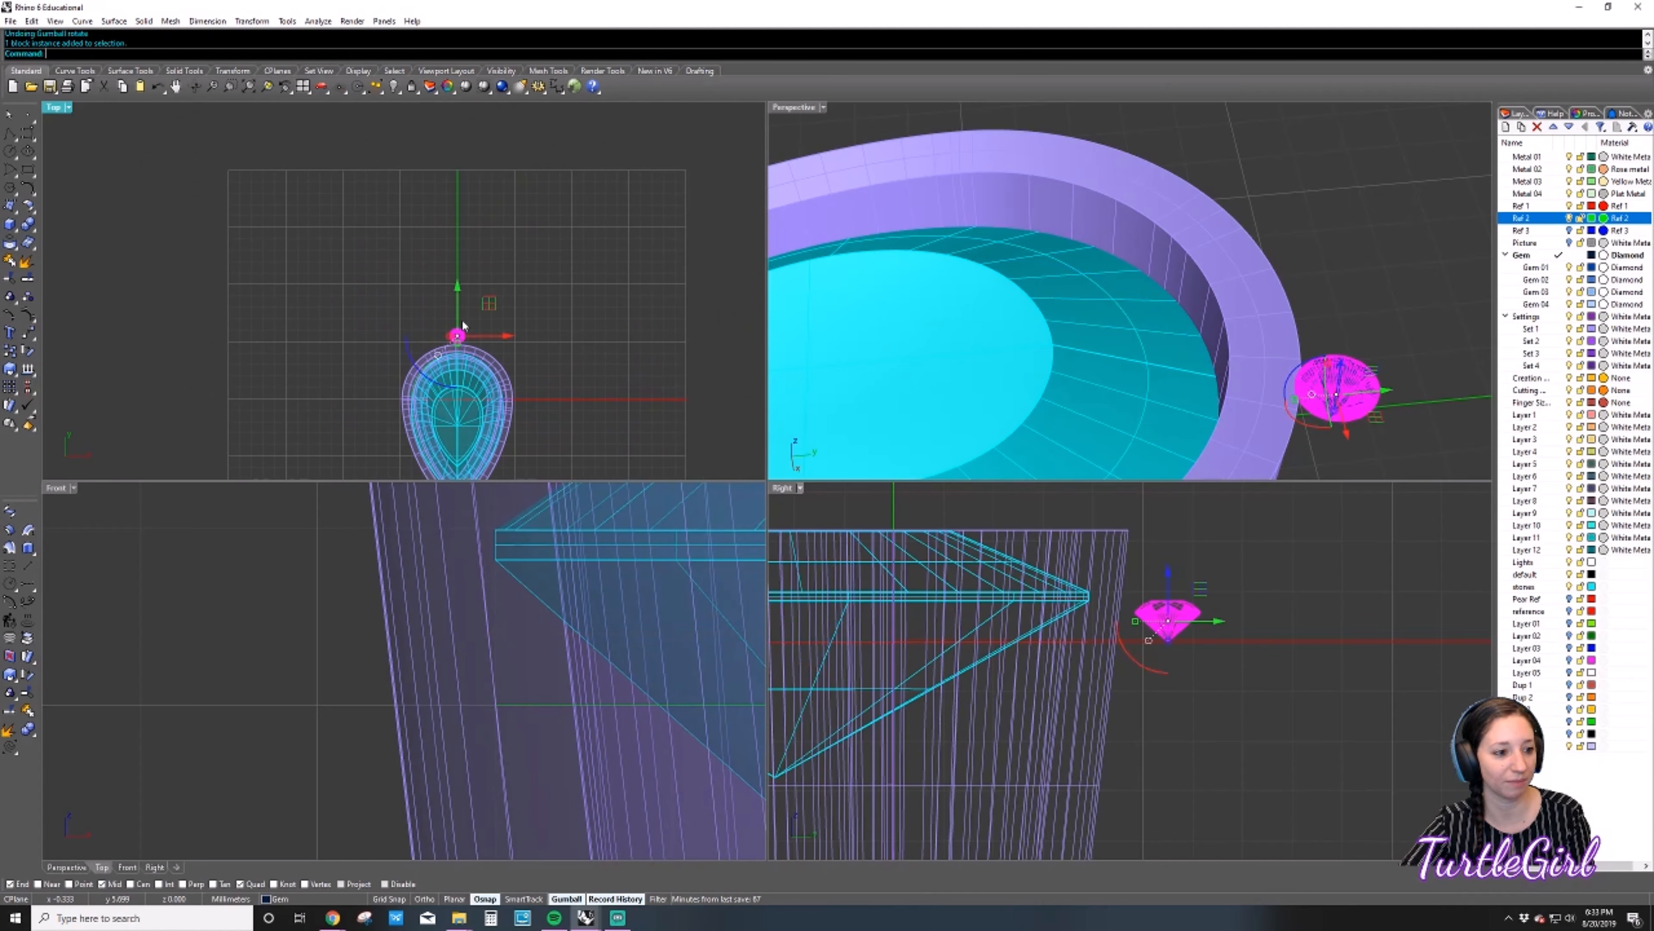
drag(489, 304, 374, 139)
scroll(536, 383, down, 4)
scroll(390, 223, up, 11)
click(538, 305)
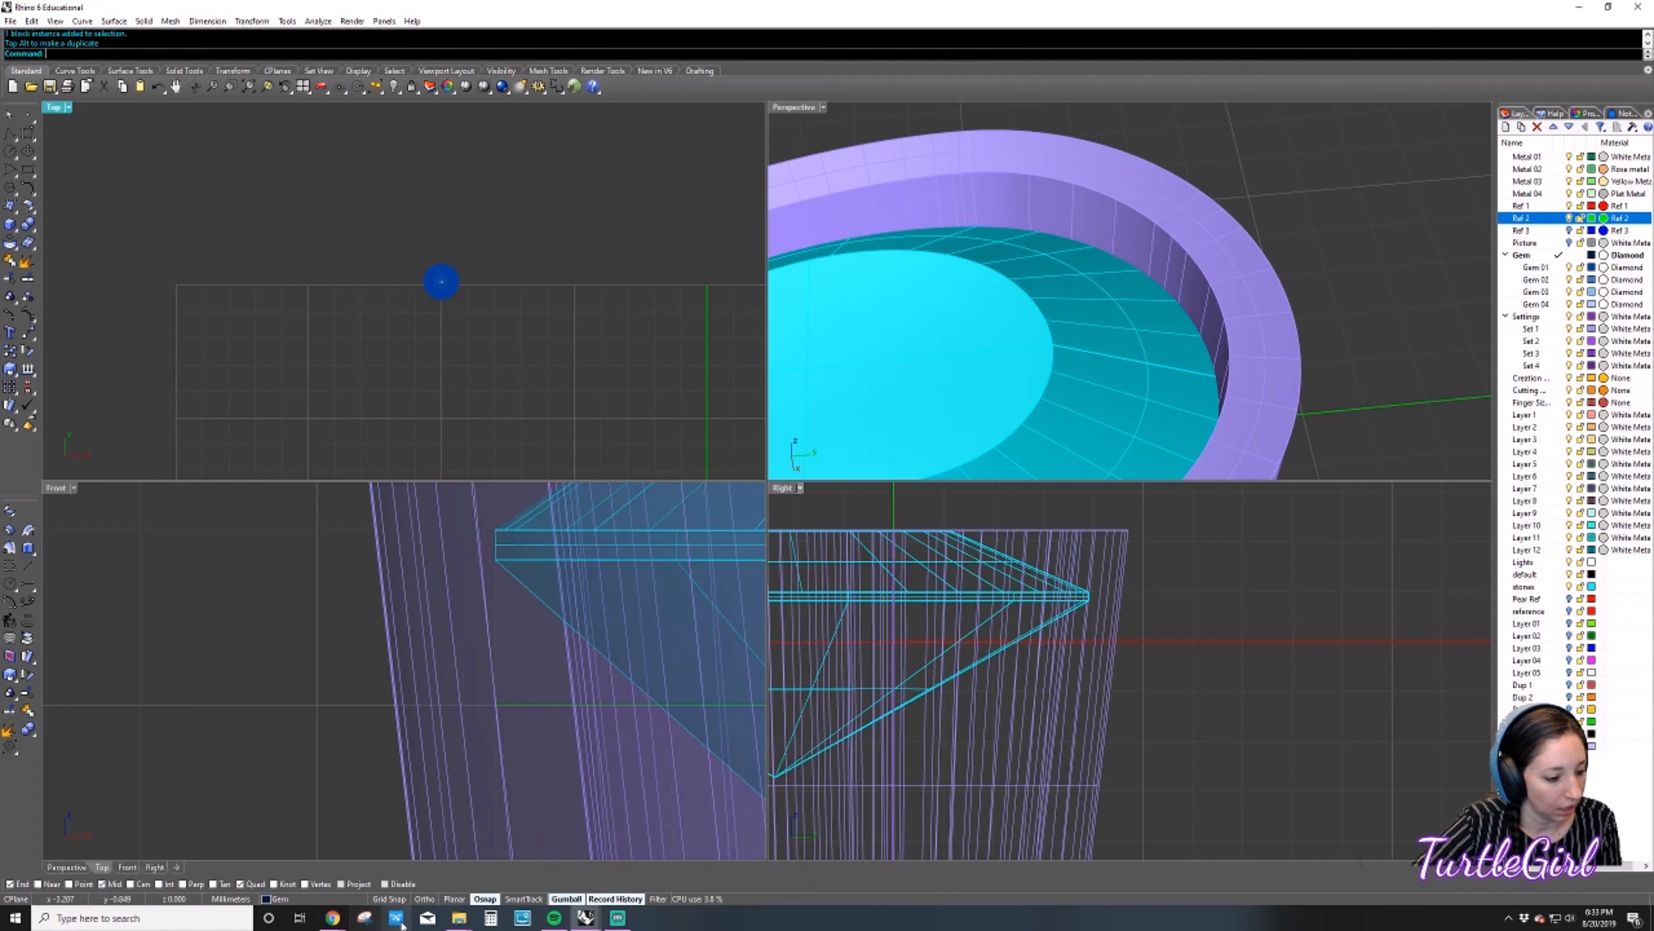
mouse_move(463, 927)
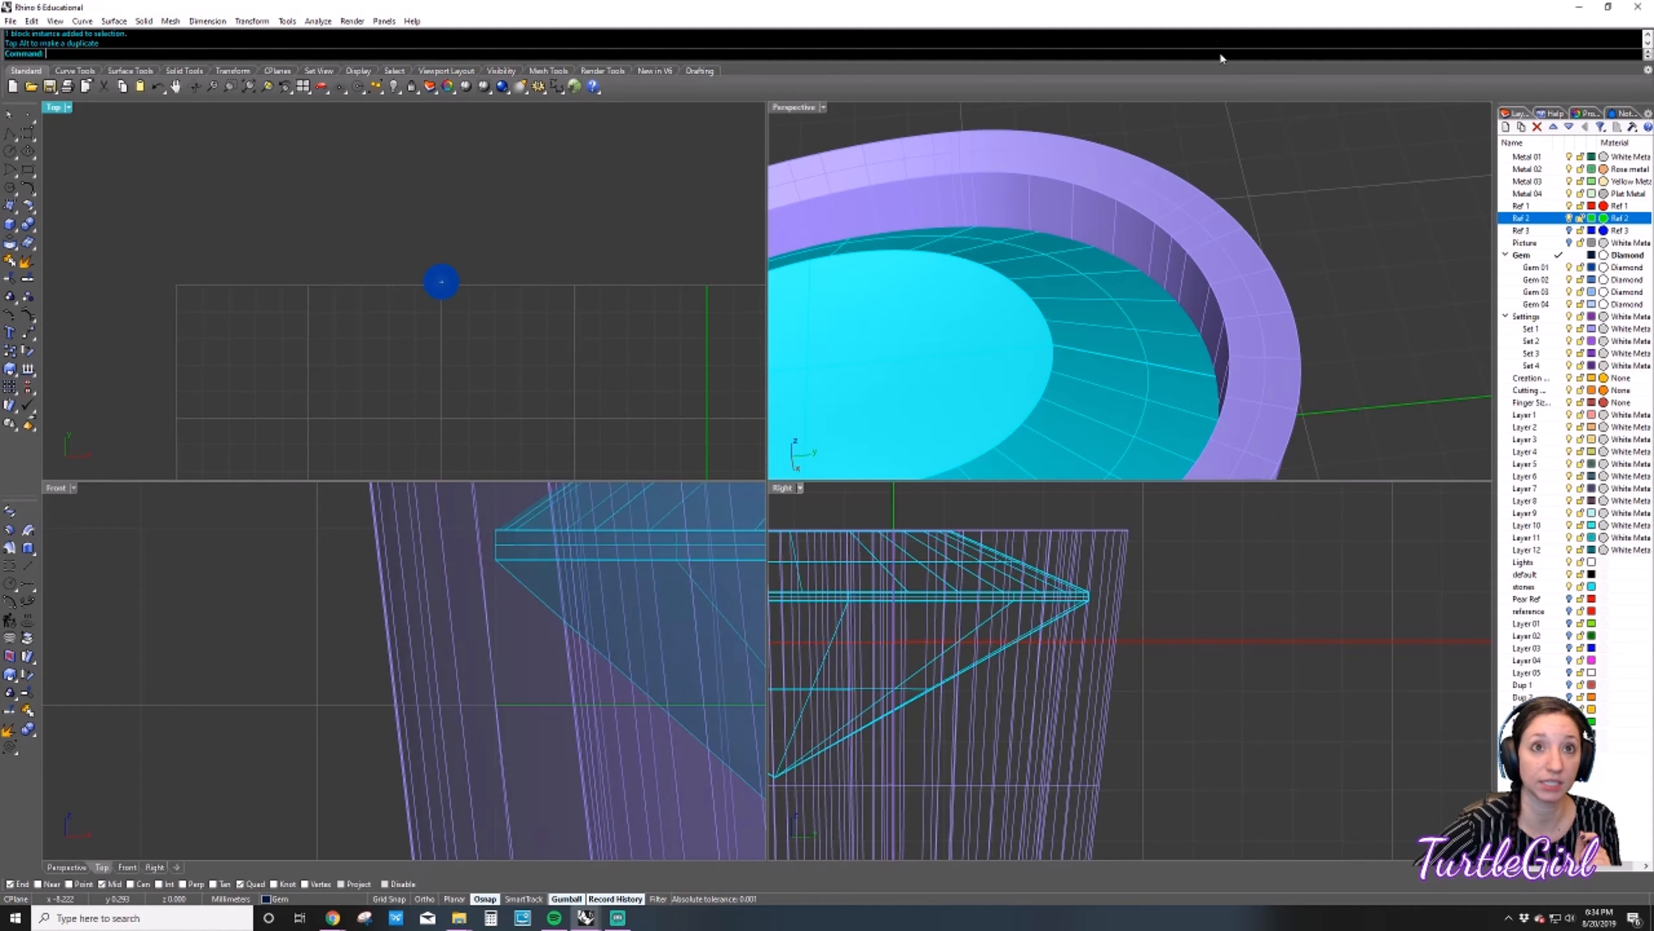
key(alt+Tab)
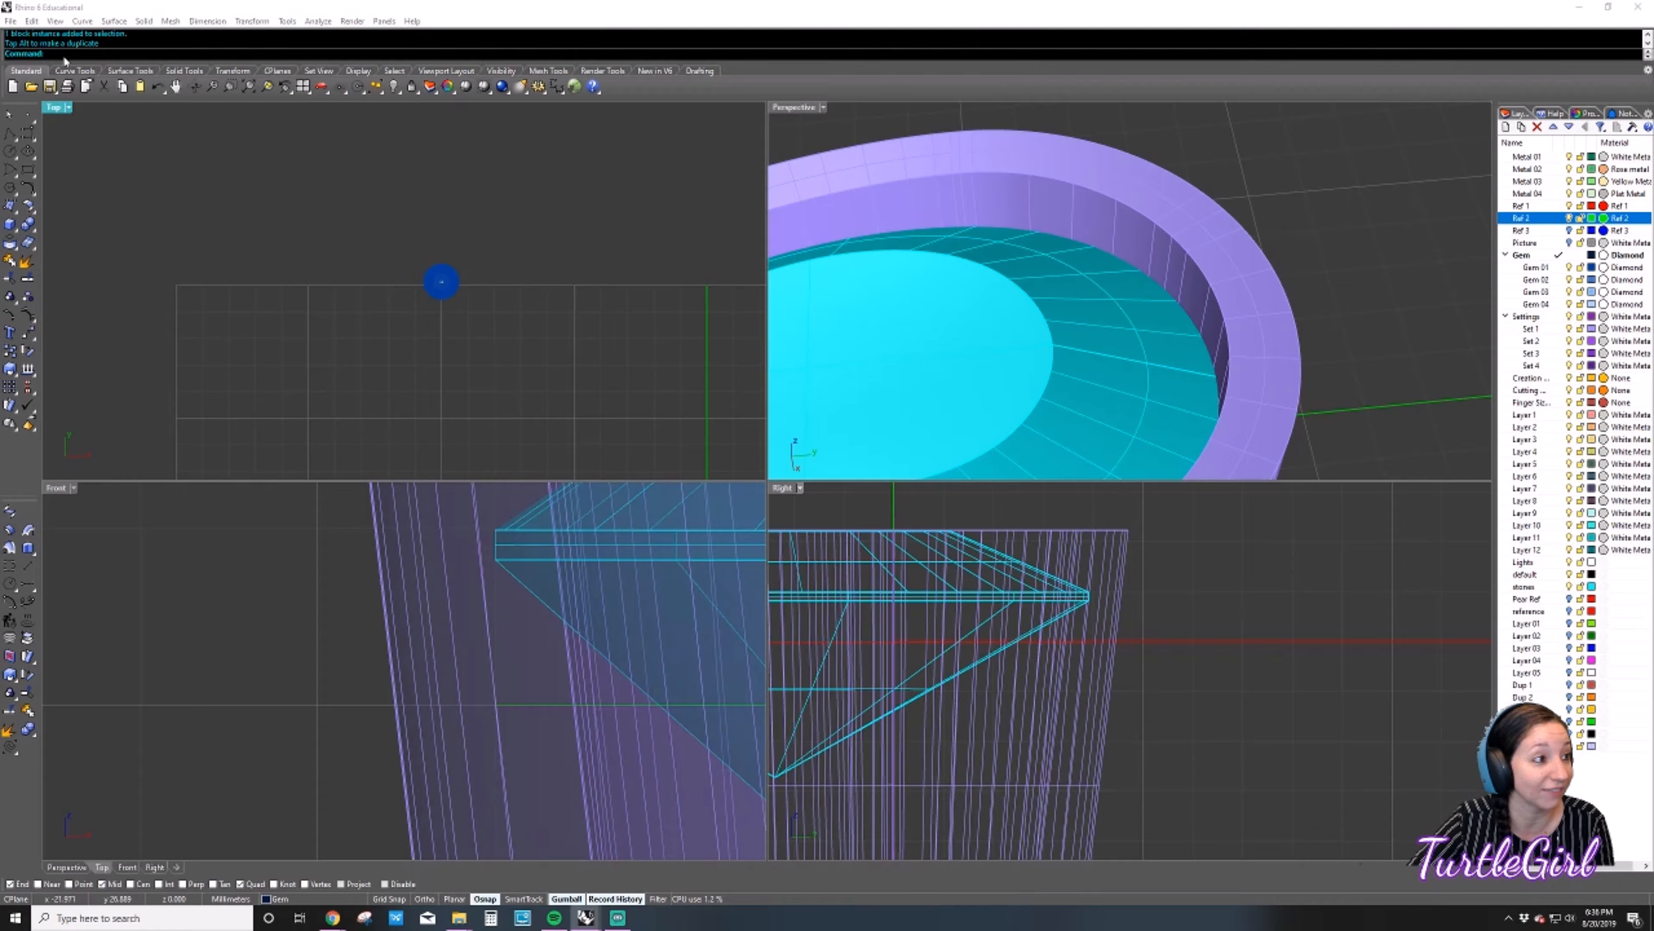
Save the model as pear 001 in the Pear ring folder within the client's CAD folder.
click(10, 21)
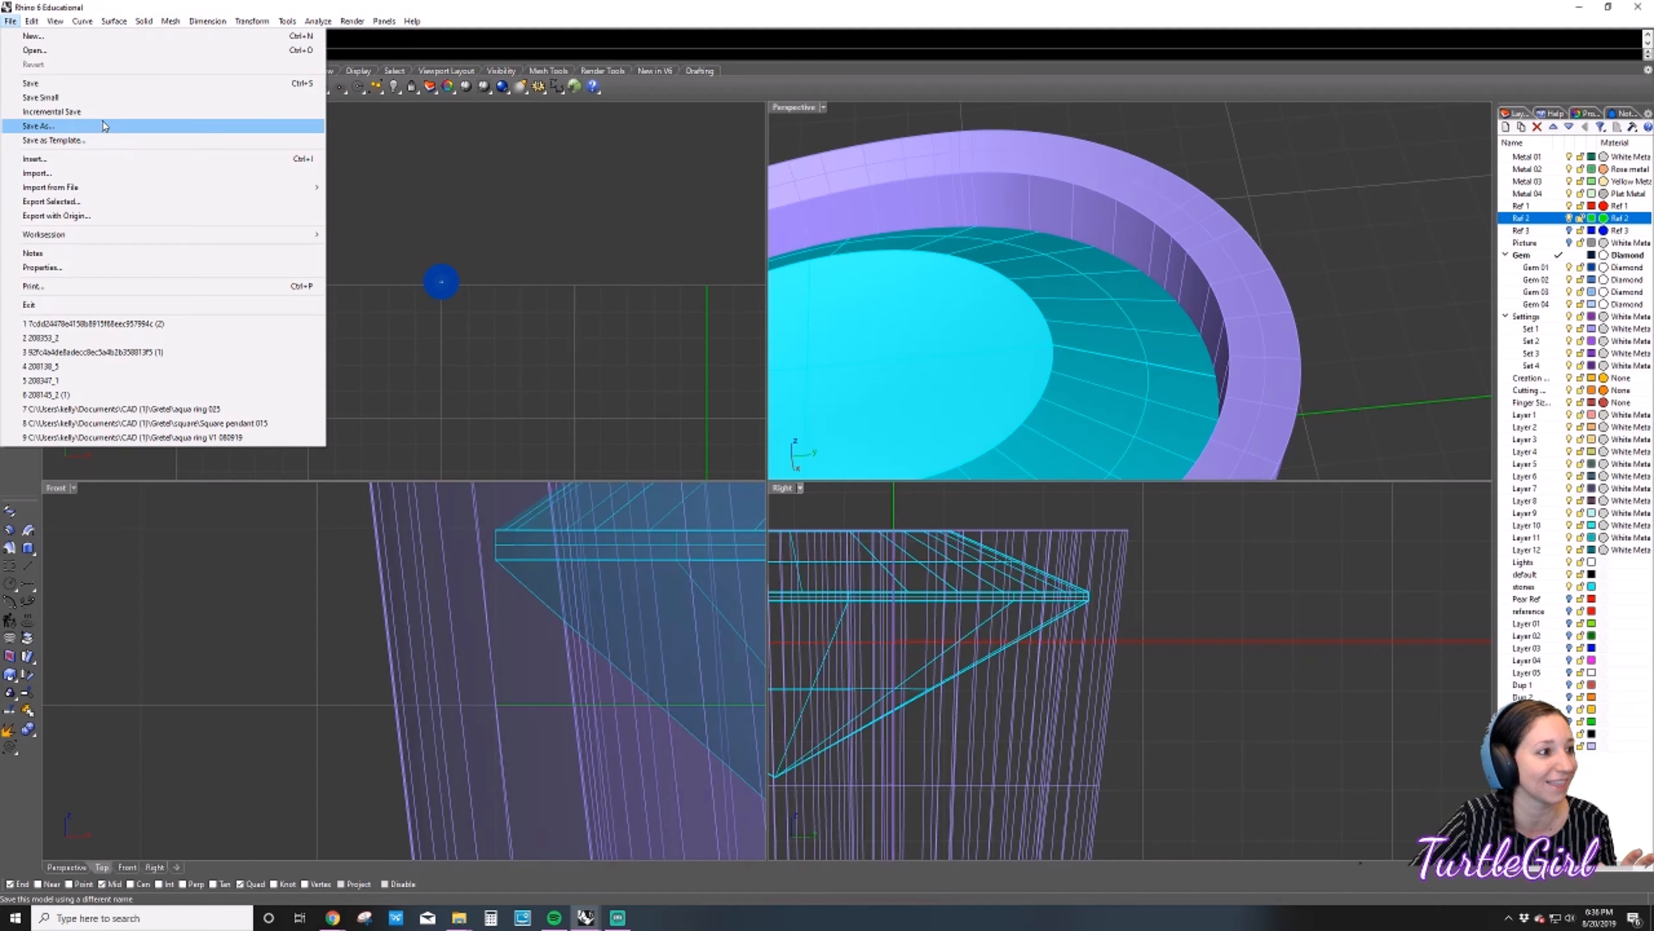
click(99, 96)
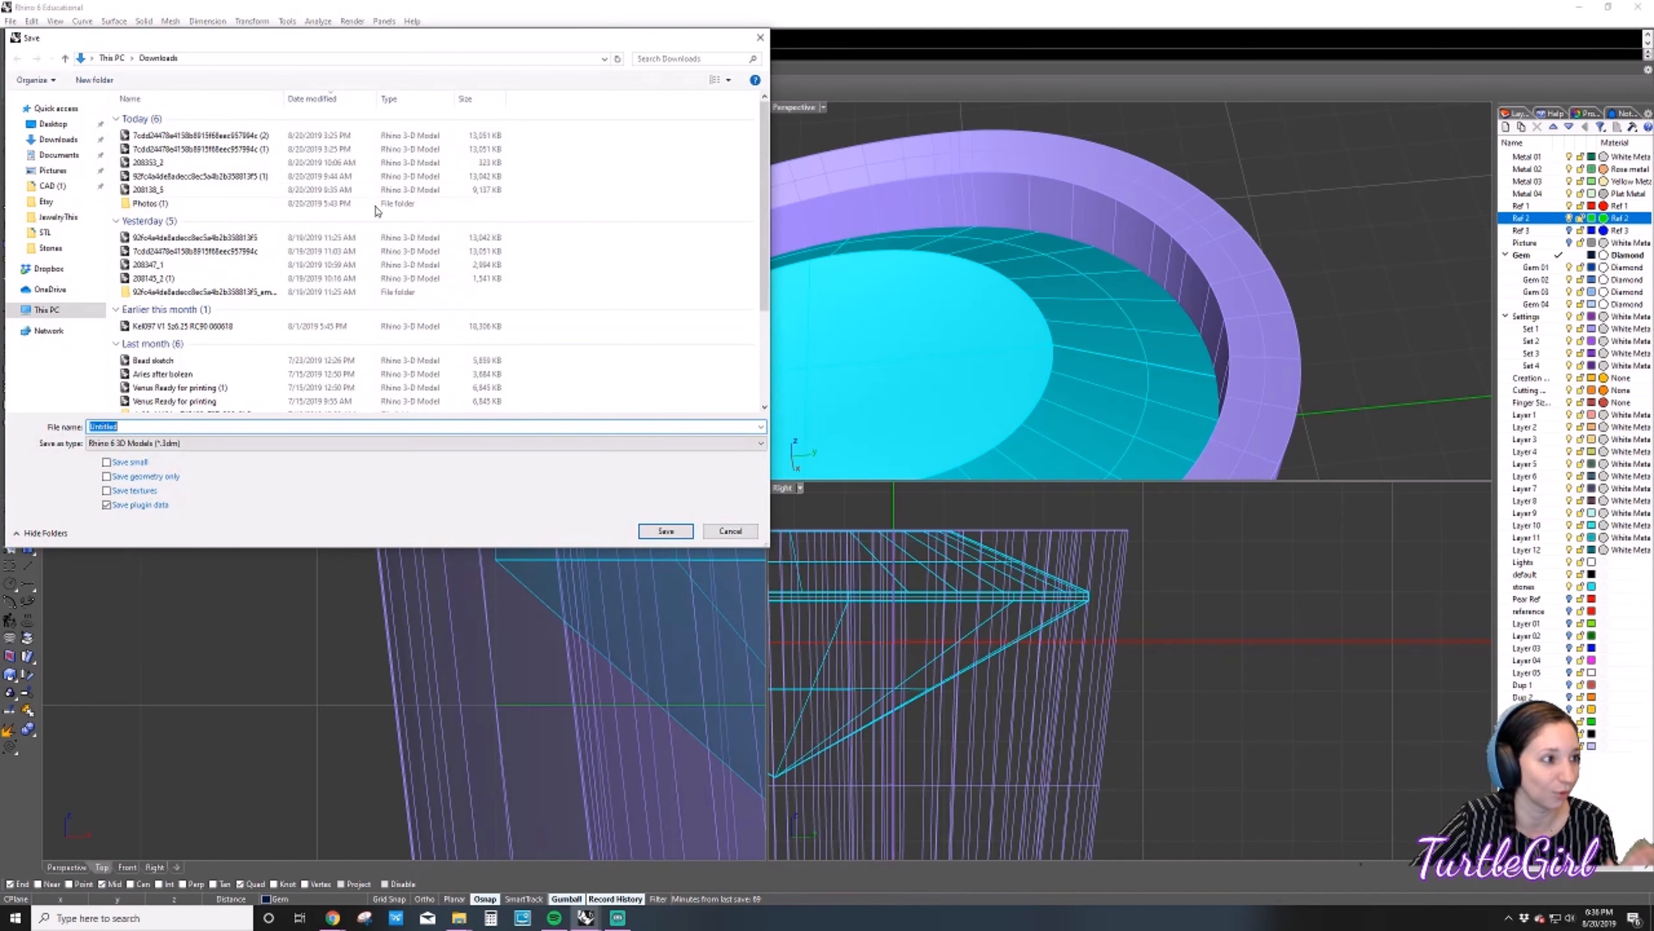
click(52, 186)
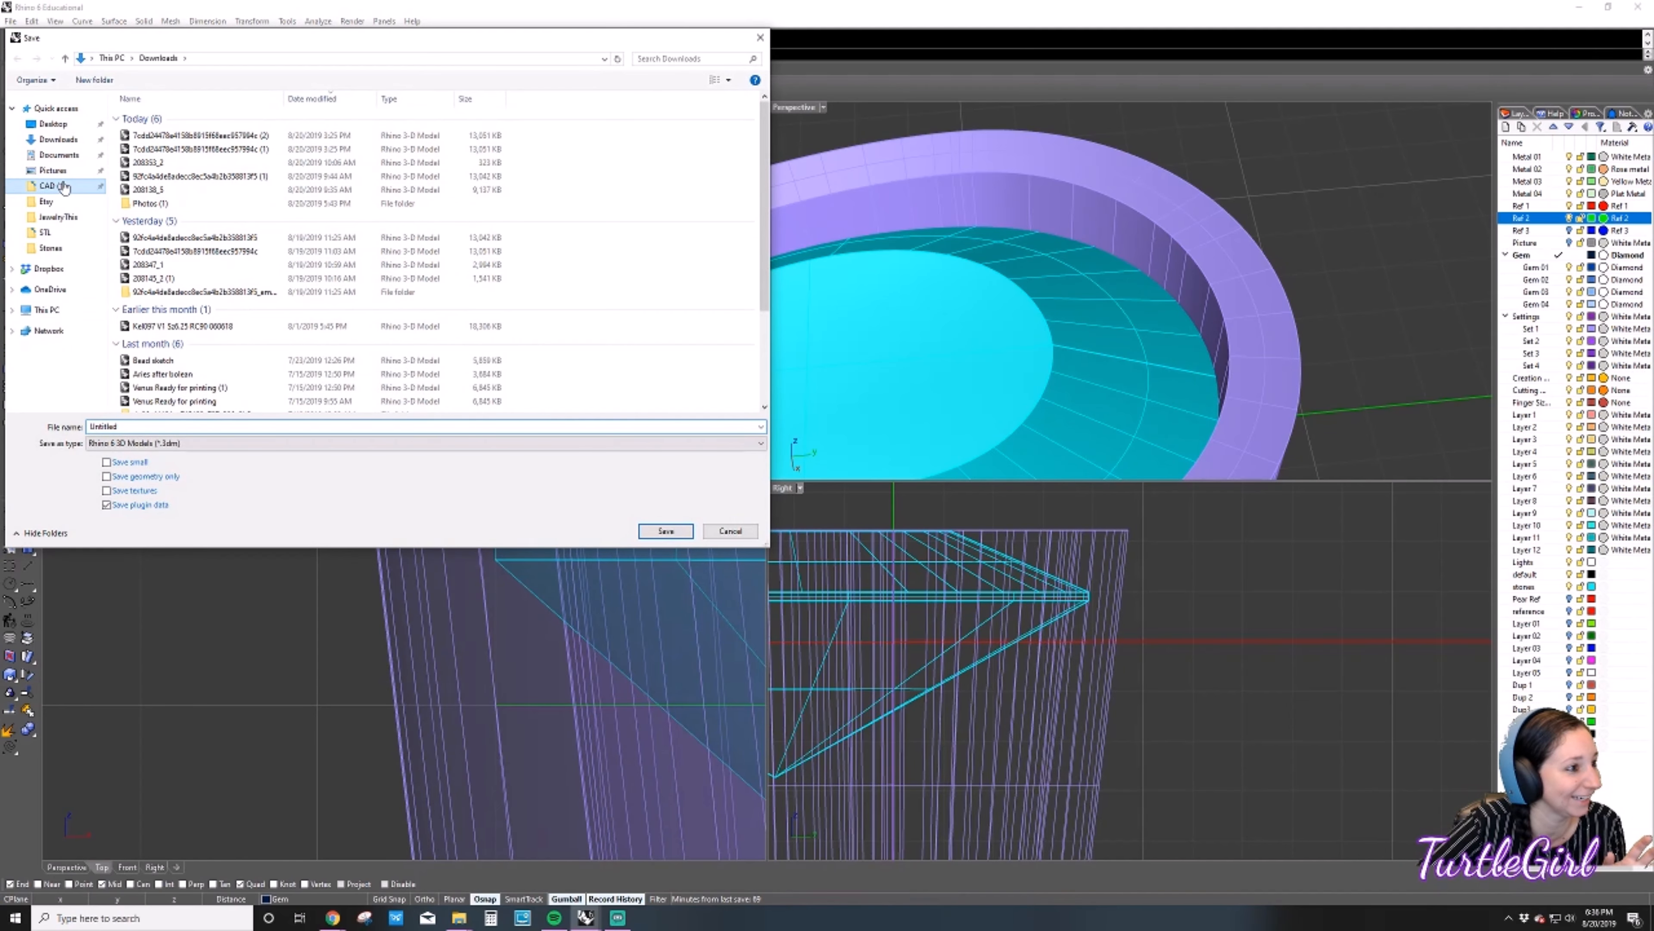
double_click(145, 321)
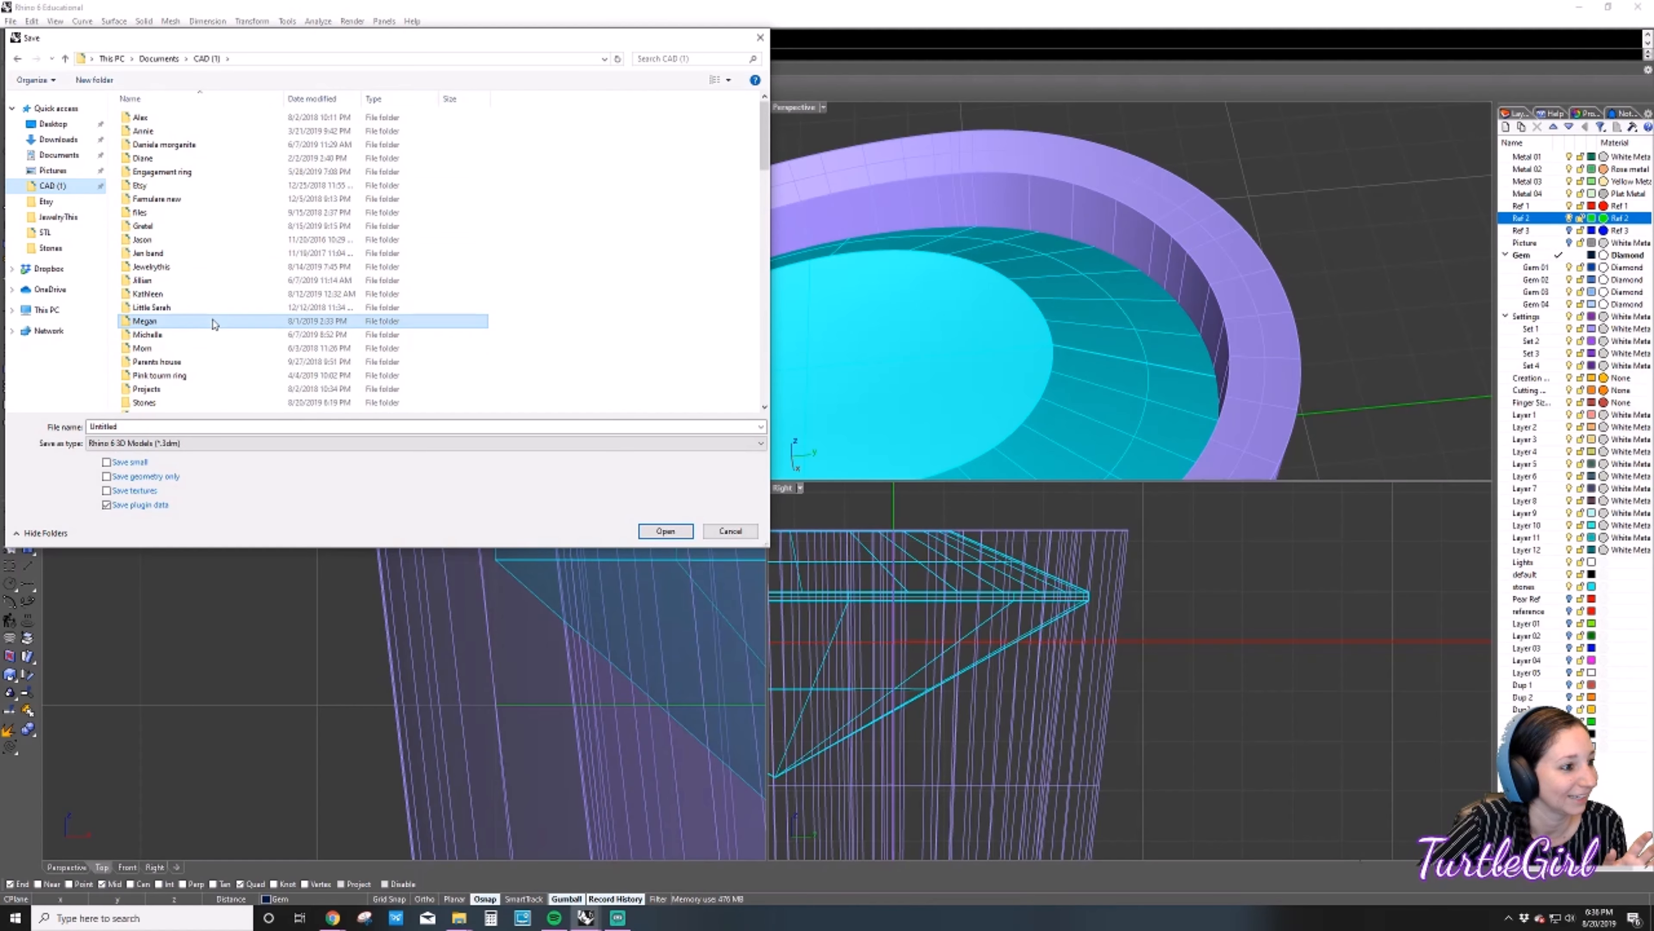
drag(274, 40, 1653, 164)
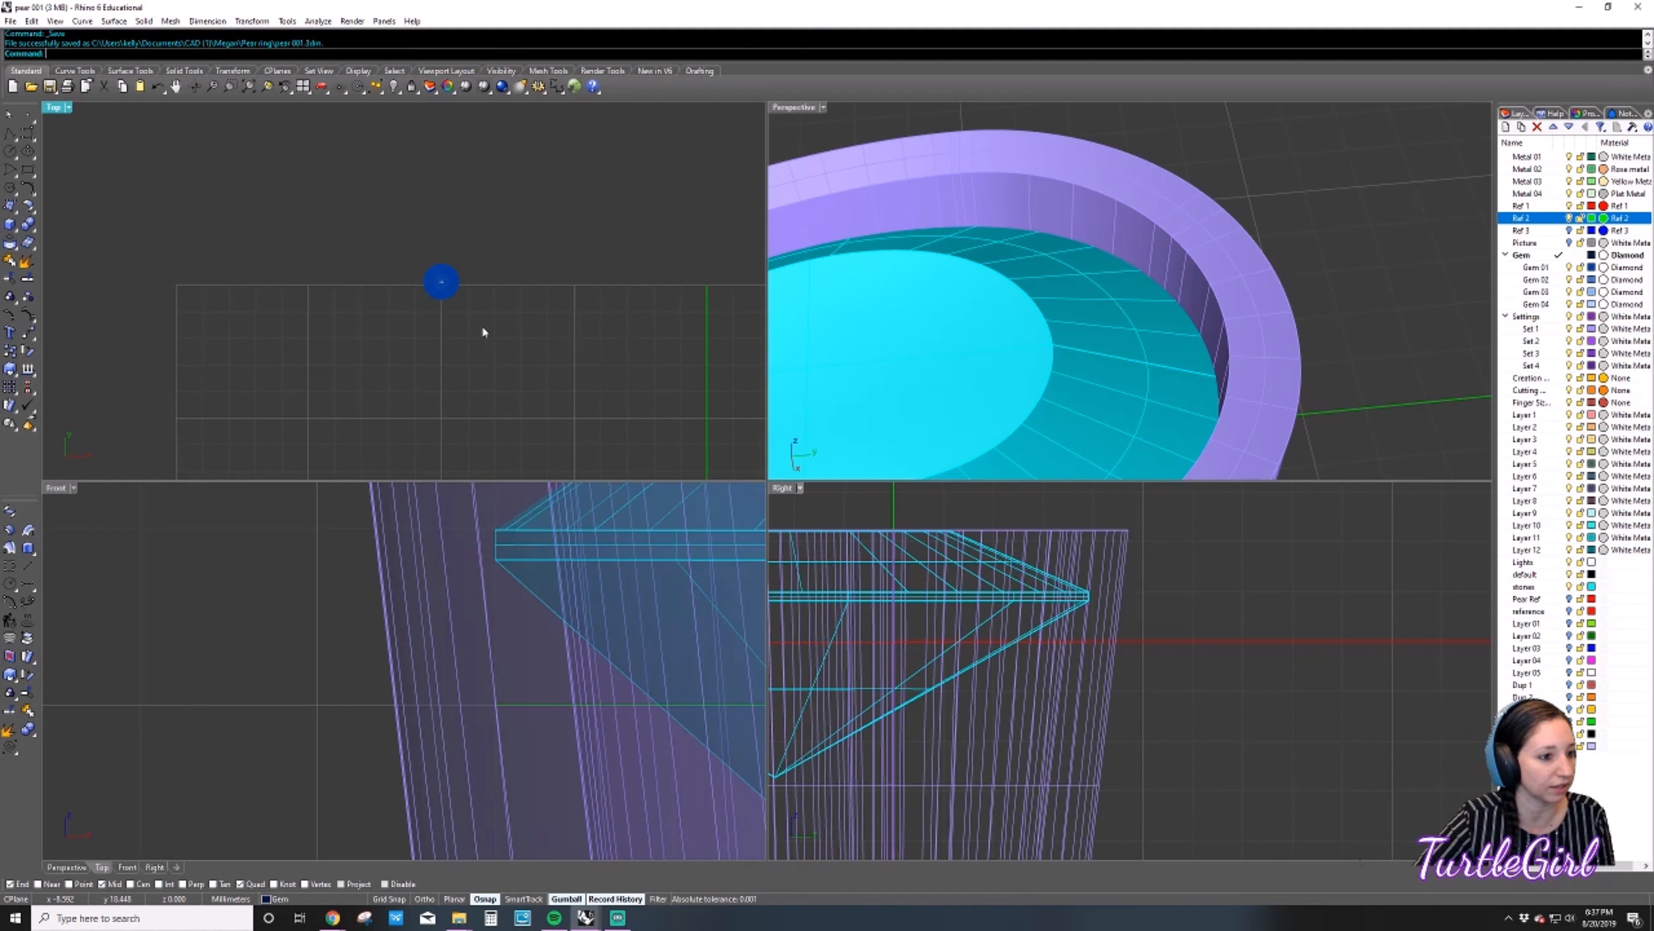
scroll(507, 314, down, 2)
right_drag(573, 315, 480, 318)
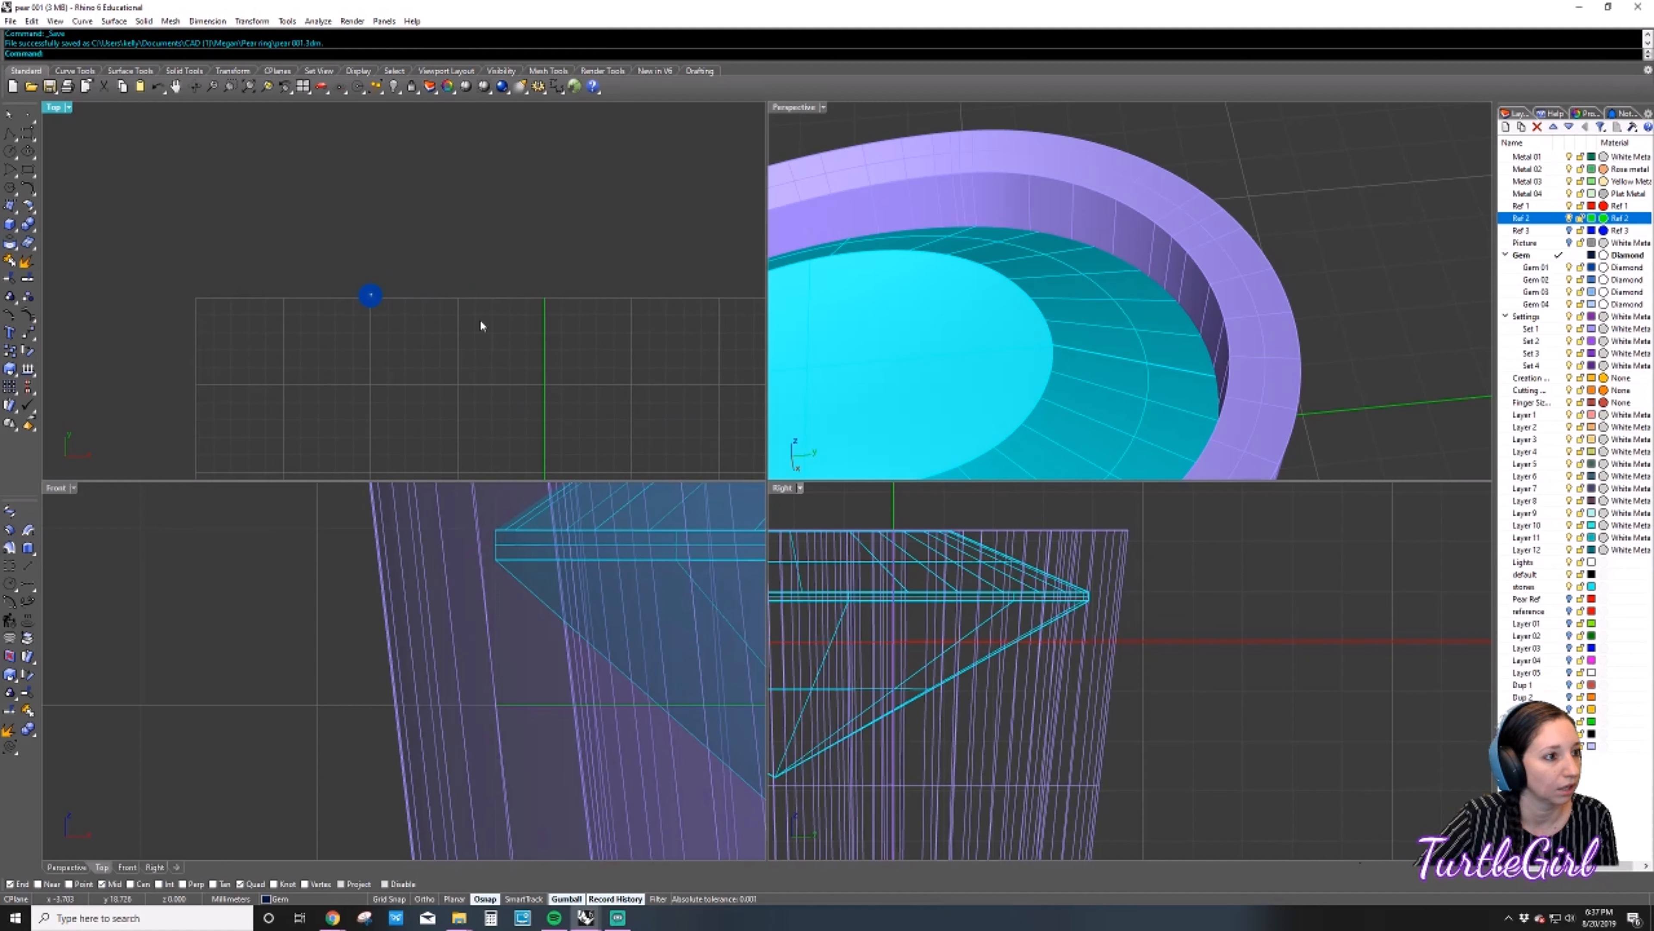
scroll(481, 323, down, 1)
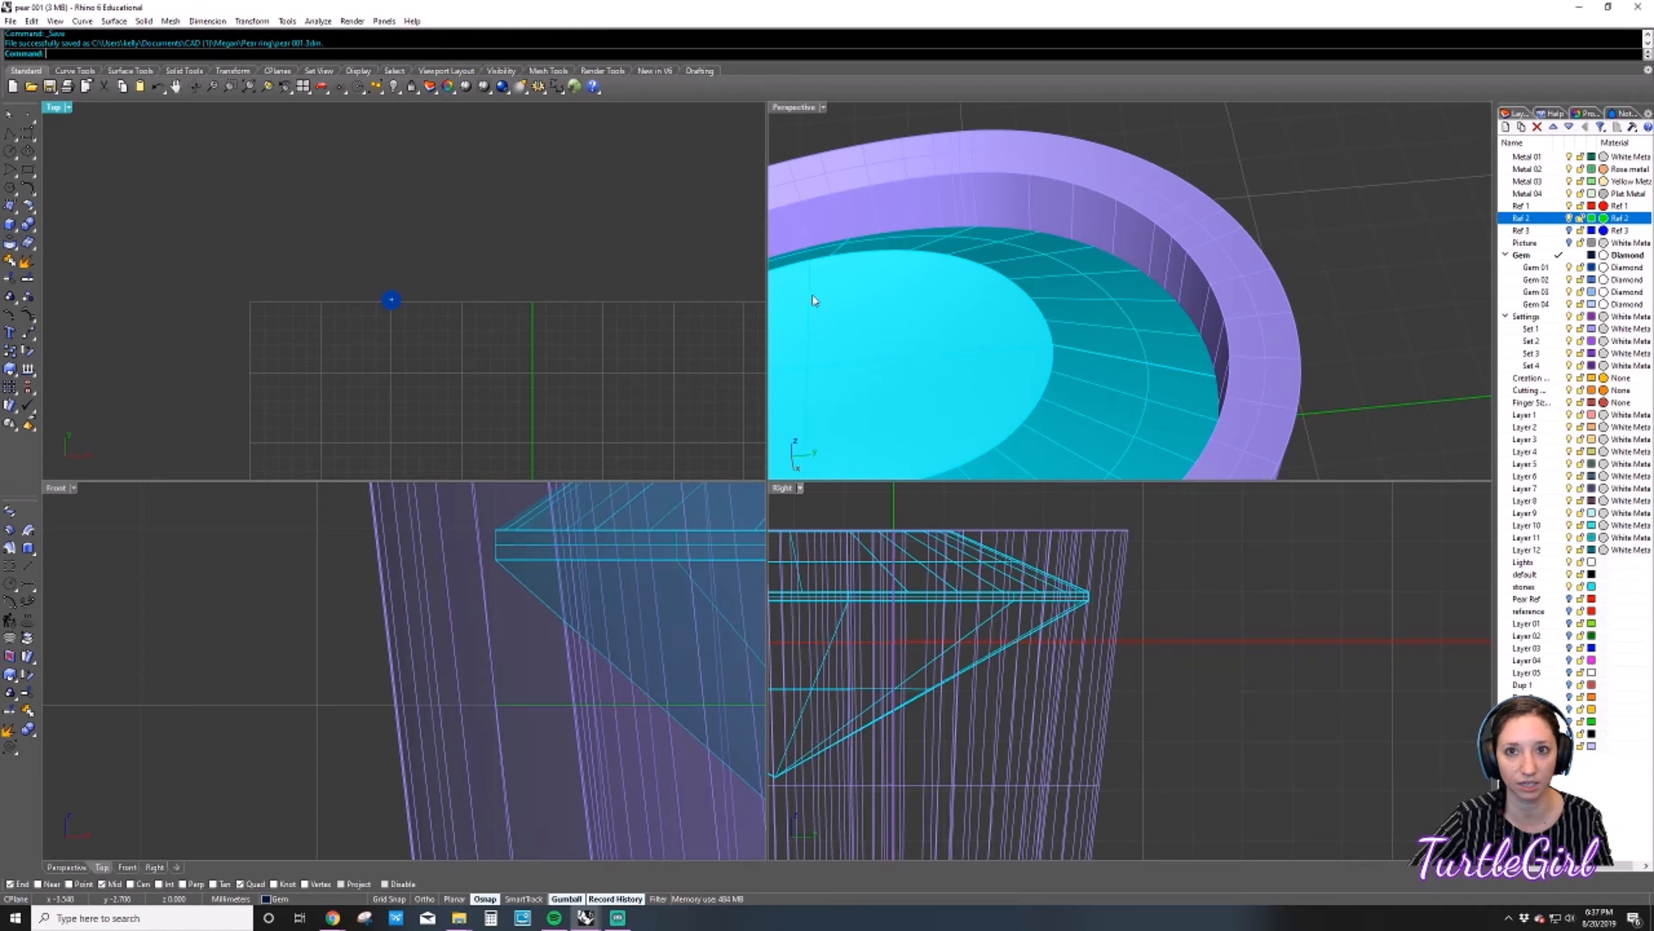
mouse_move(604, 913)
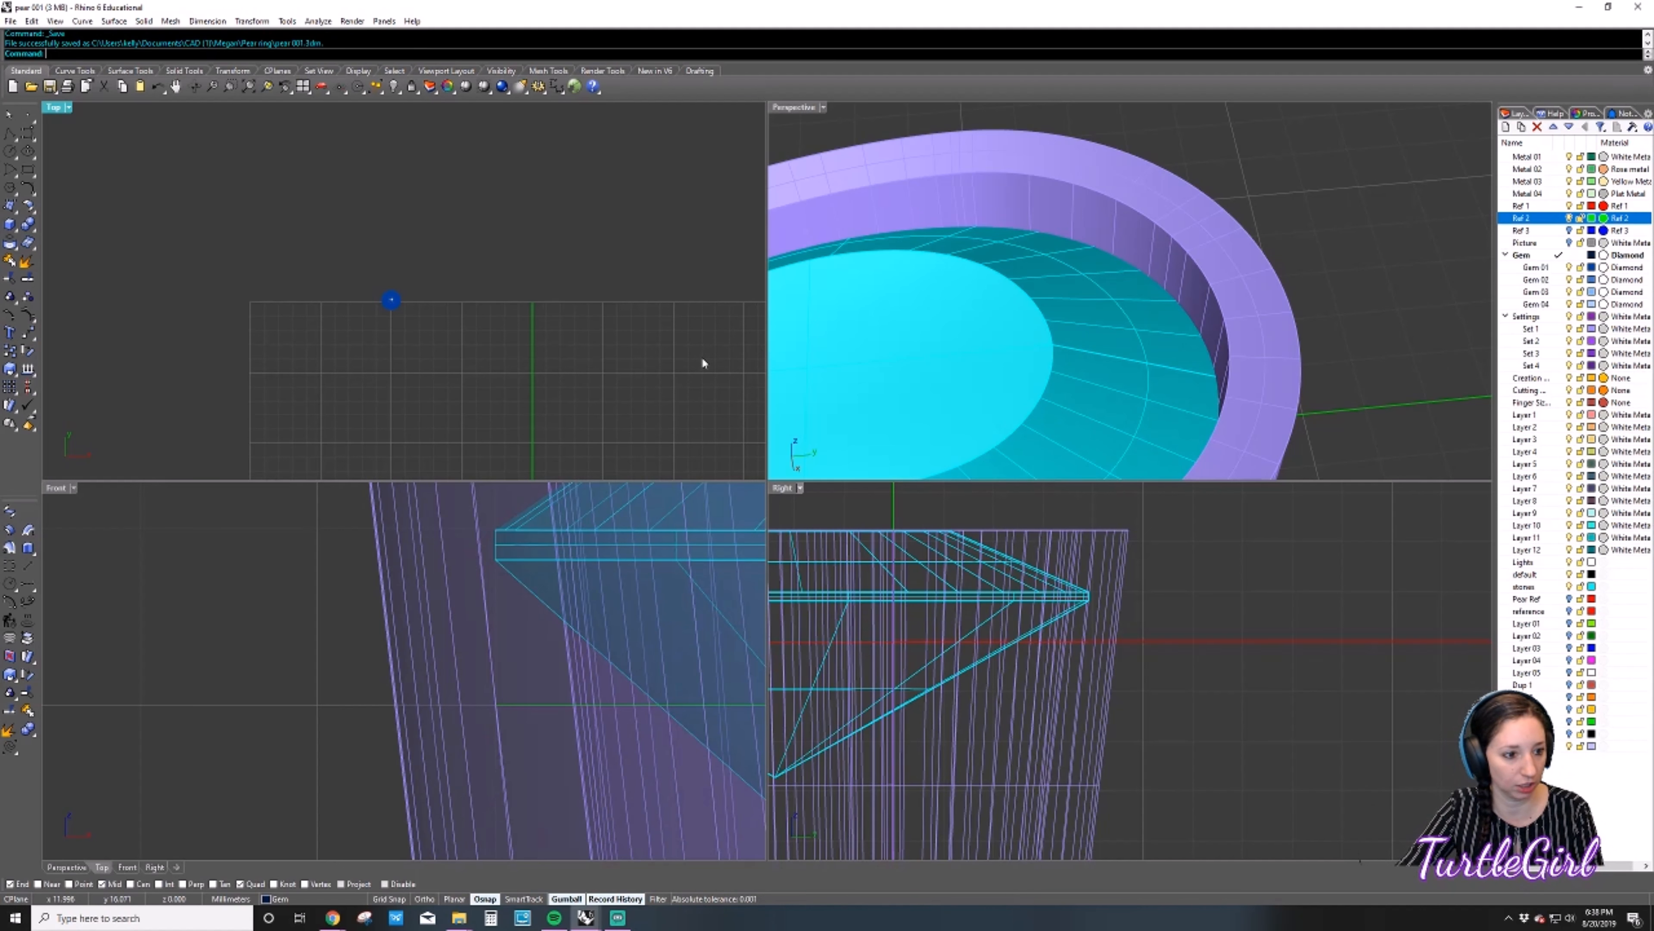
scroll(702, 356, down, 3)
right_drag(683, 381, 669, 288)
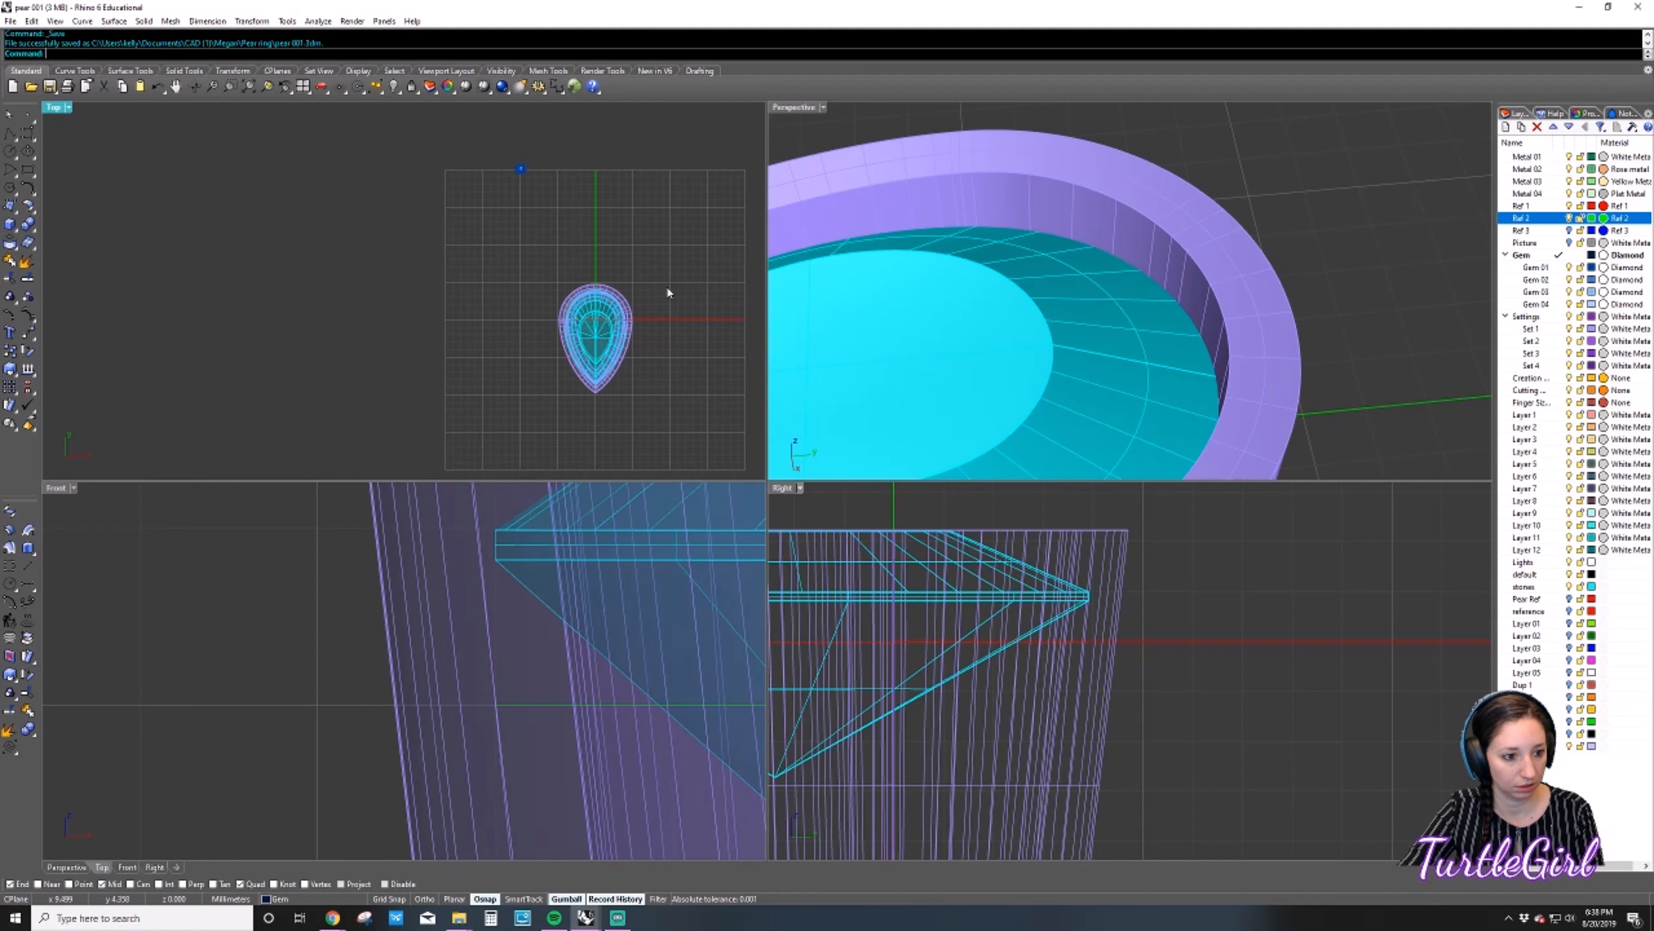
Bring the hidden object back into view with the Show command.
drag(509, 270, 683, 412)
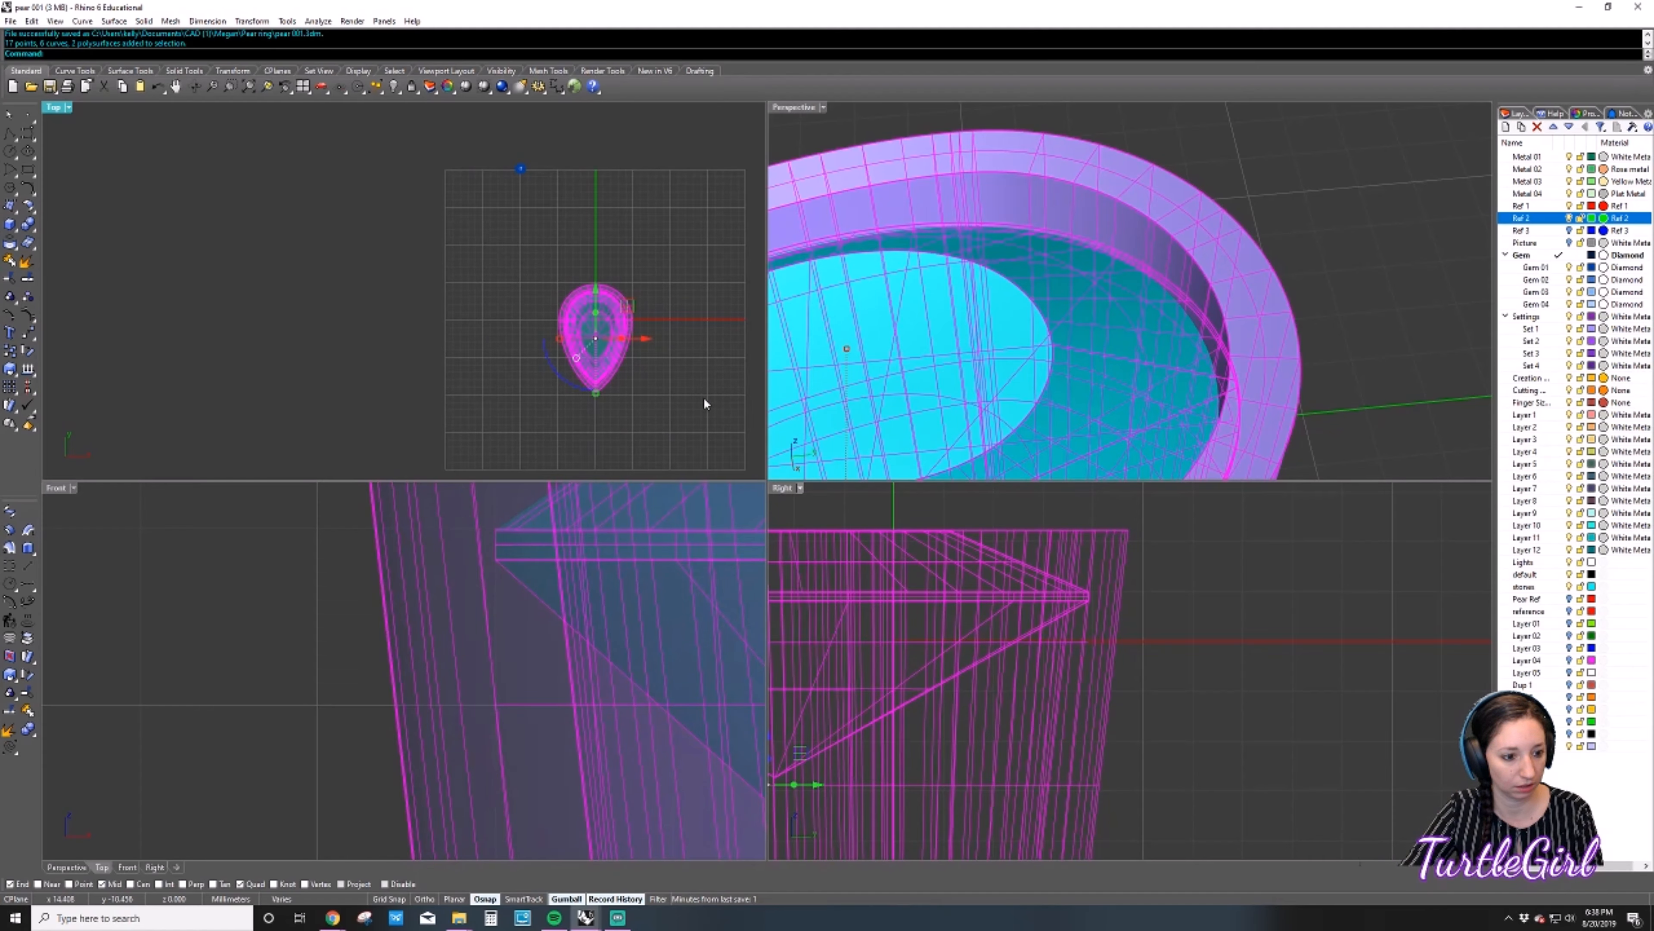
scroll(611, 681, down, 3)
scroll(612, 678, down, 5)
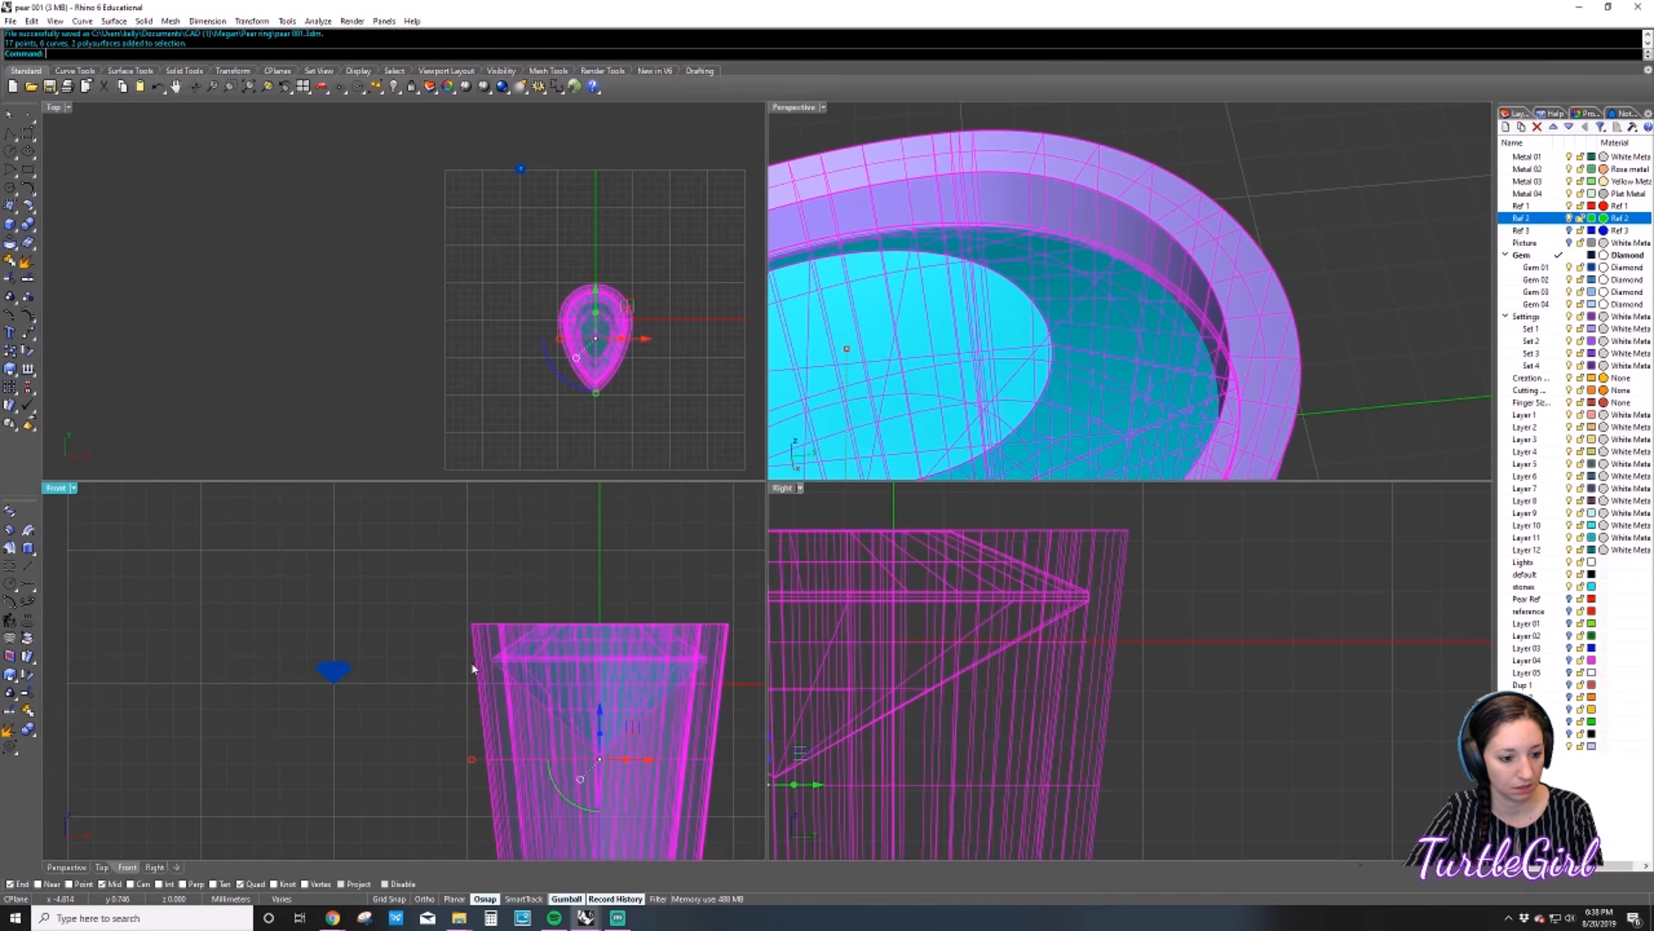
click(679, 584)
scroll(670, 662, up, 4)
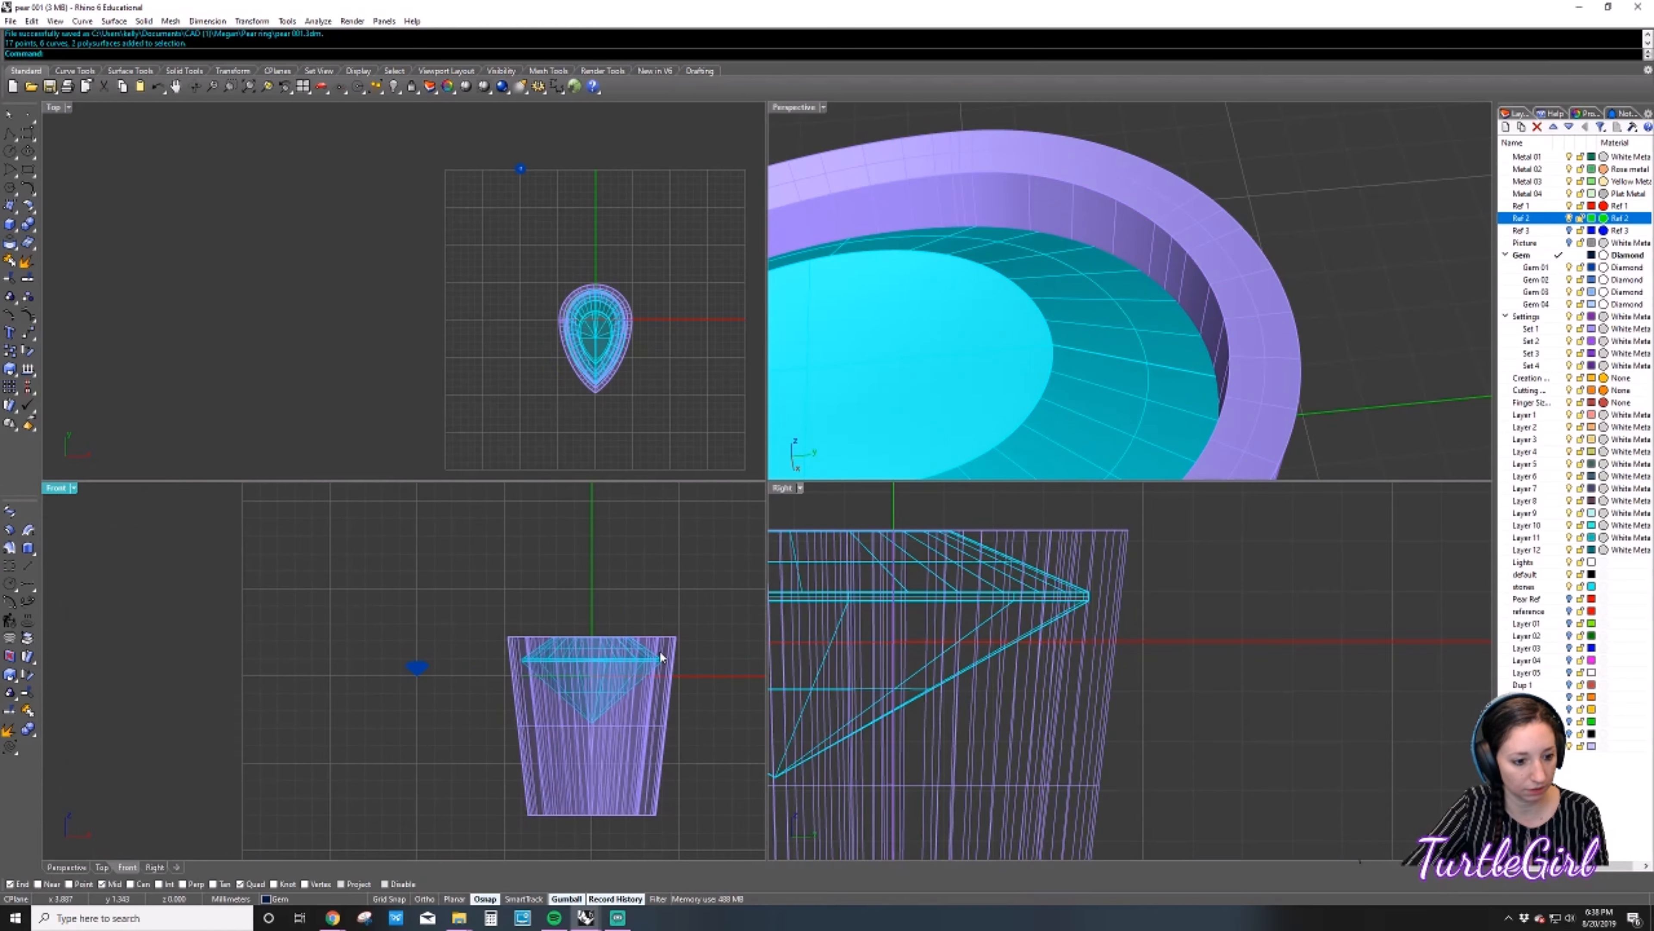
click(660, 651)
click(658, 644)
click(756, 542)
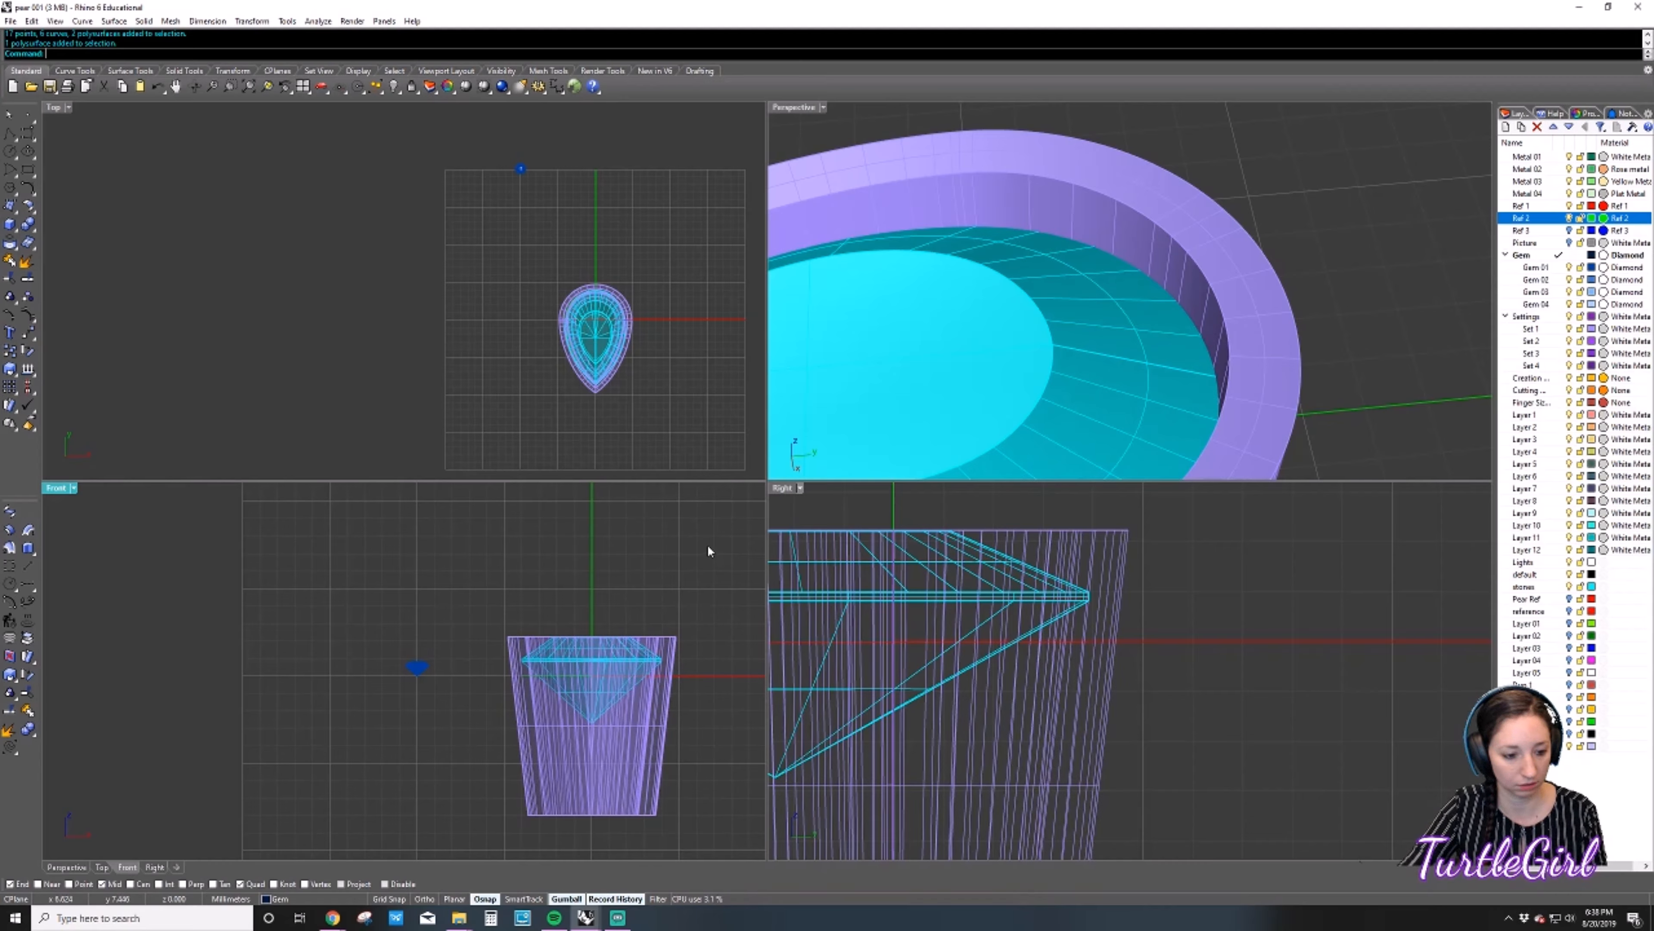
text(Show)
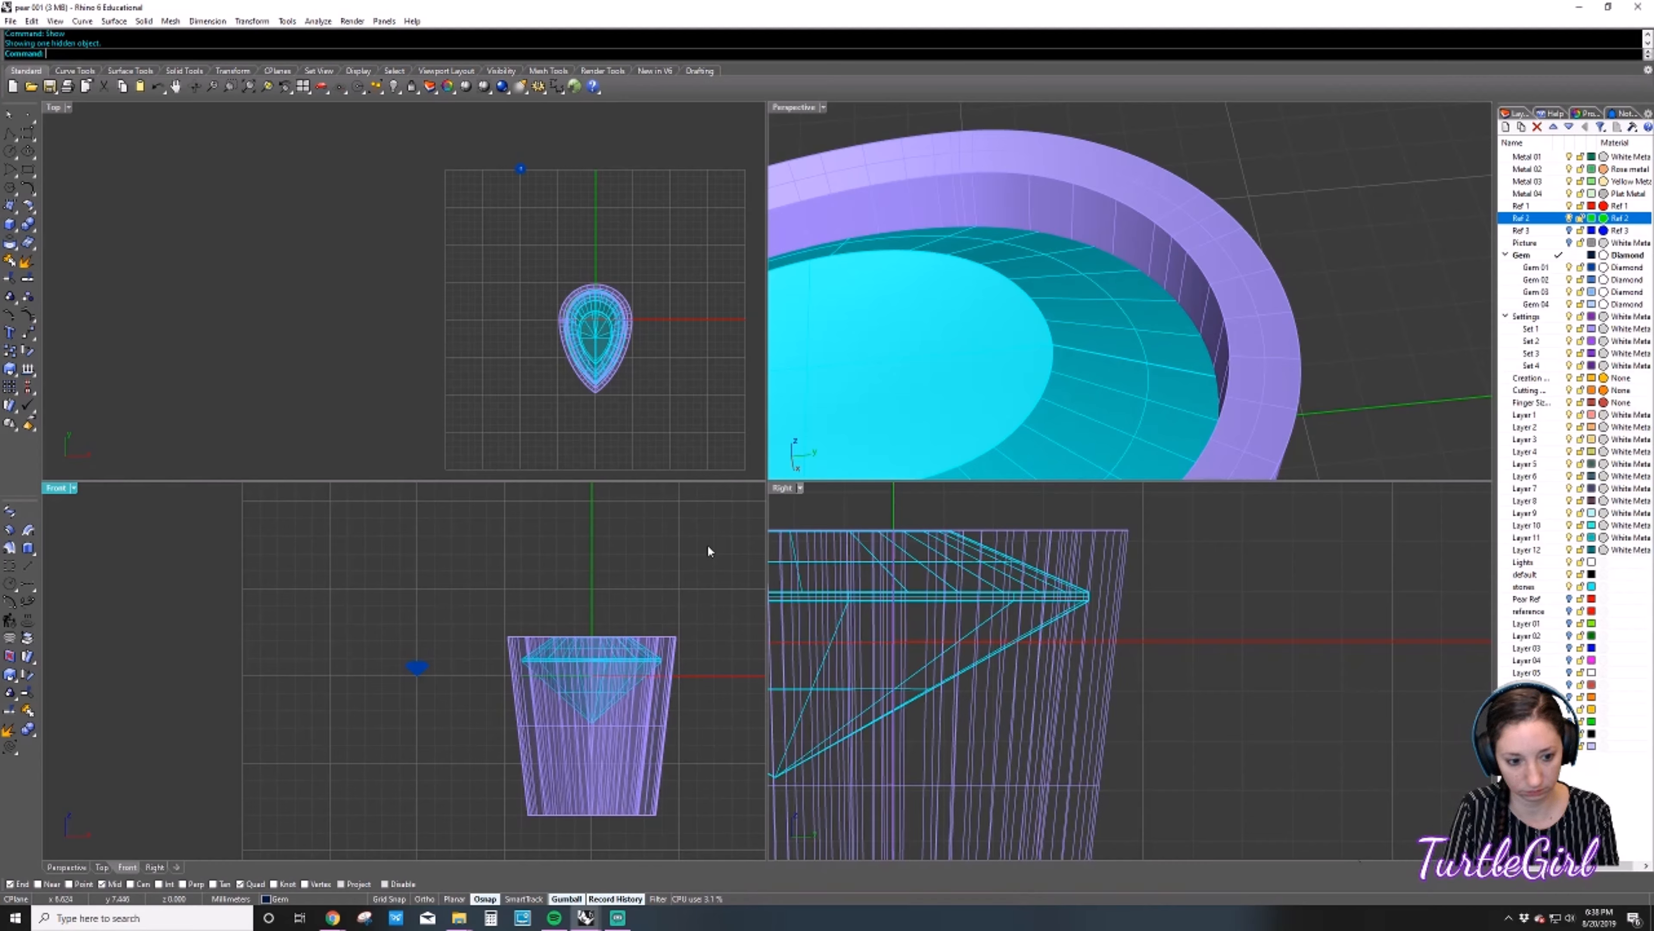
key(Return)
Move the pear gem, its bezel curves and reference points straight up to the upper edge of the Front view grid.
scroll(627, 349, up, 10)
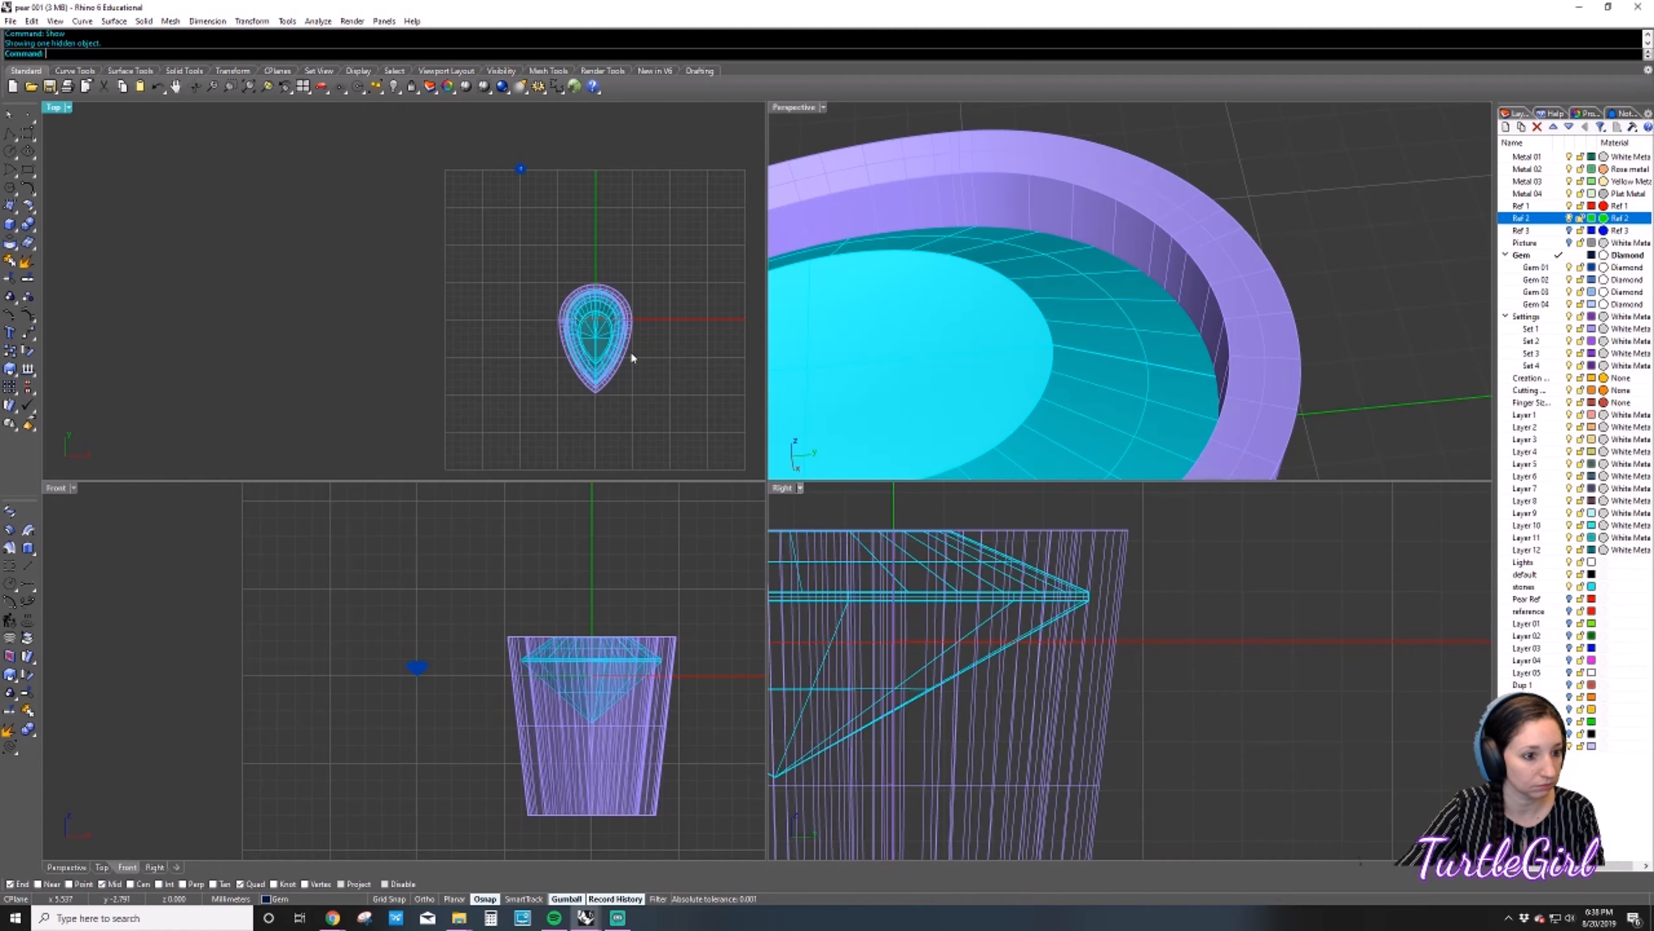
click(612, 343)
click(609, 214)
click(609, 213)
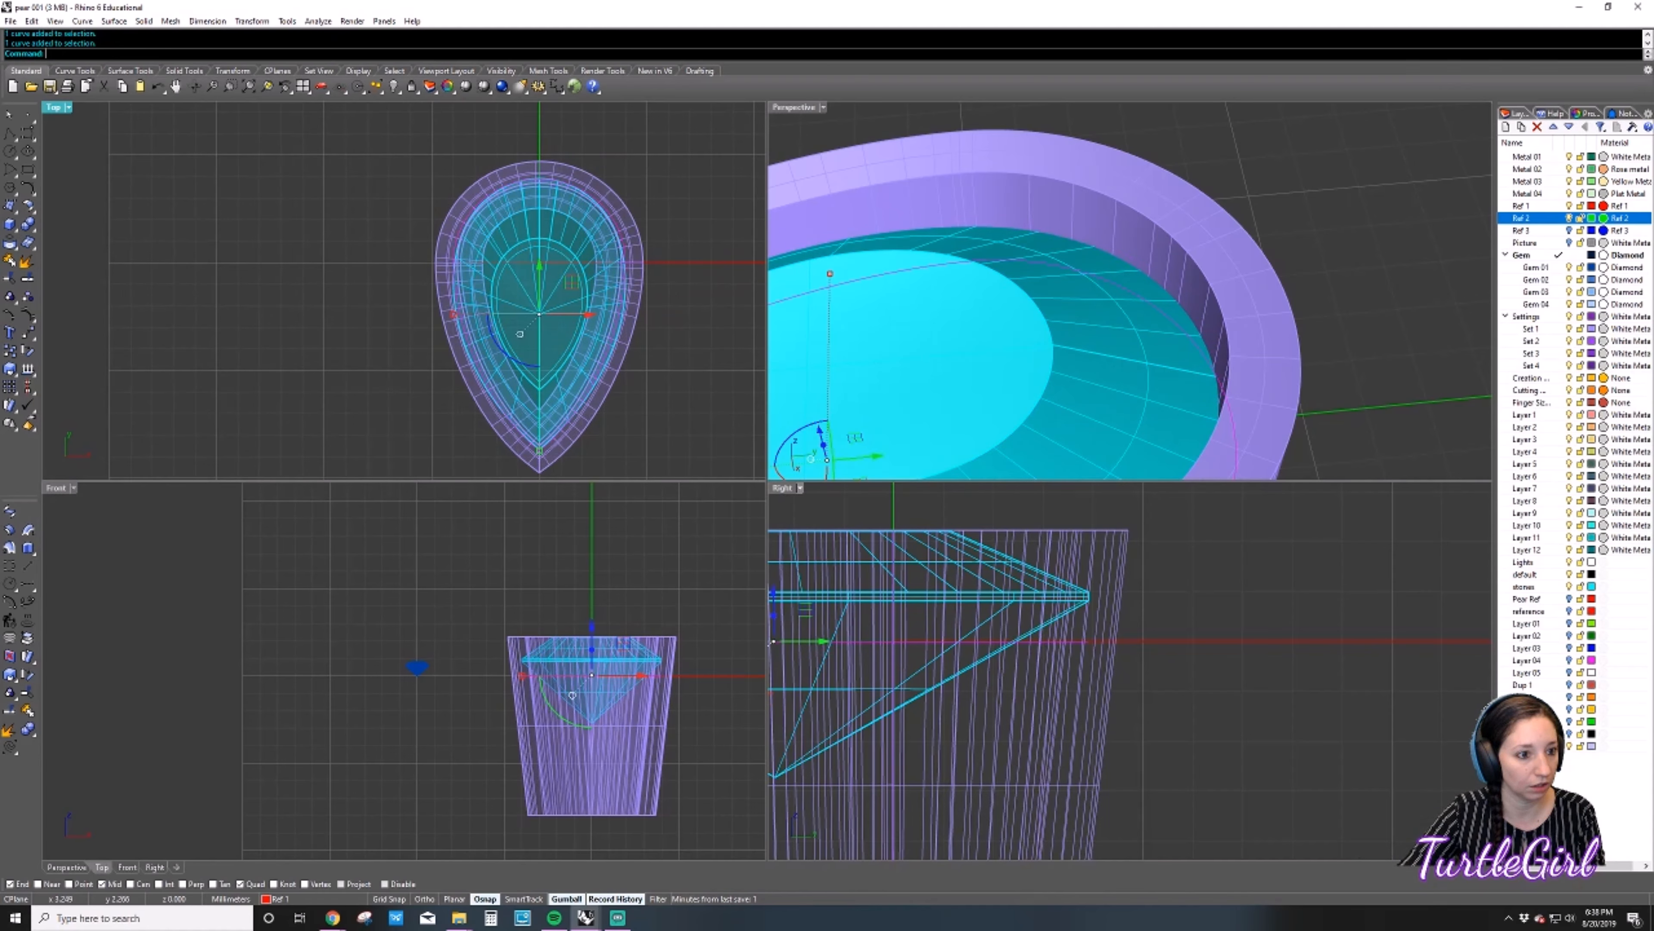
shift+click(636, 289)
ctrl+click(639, 276)
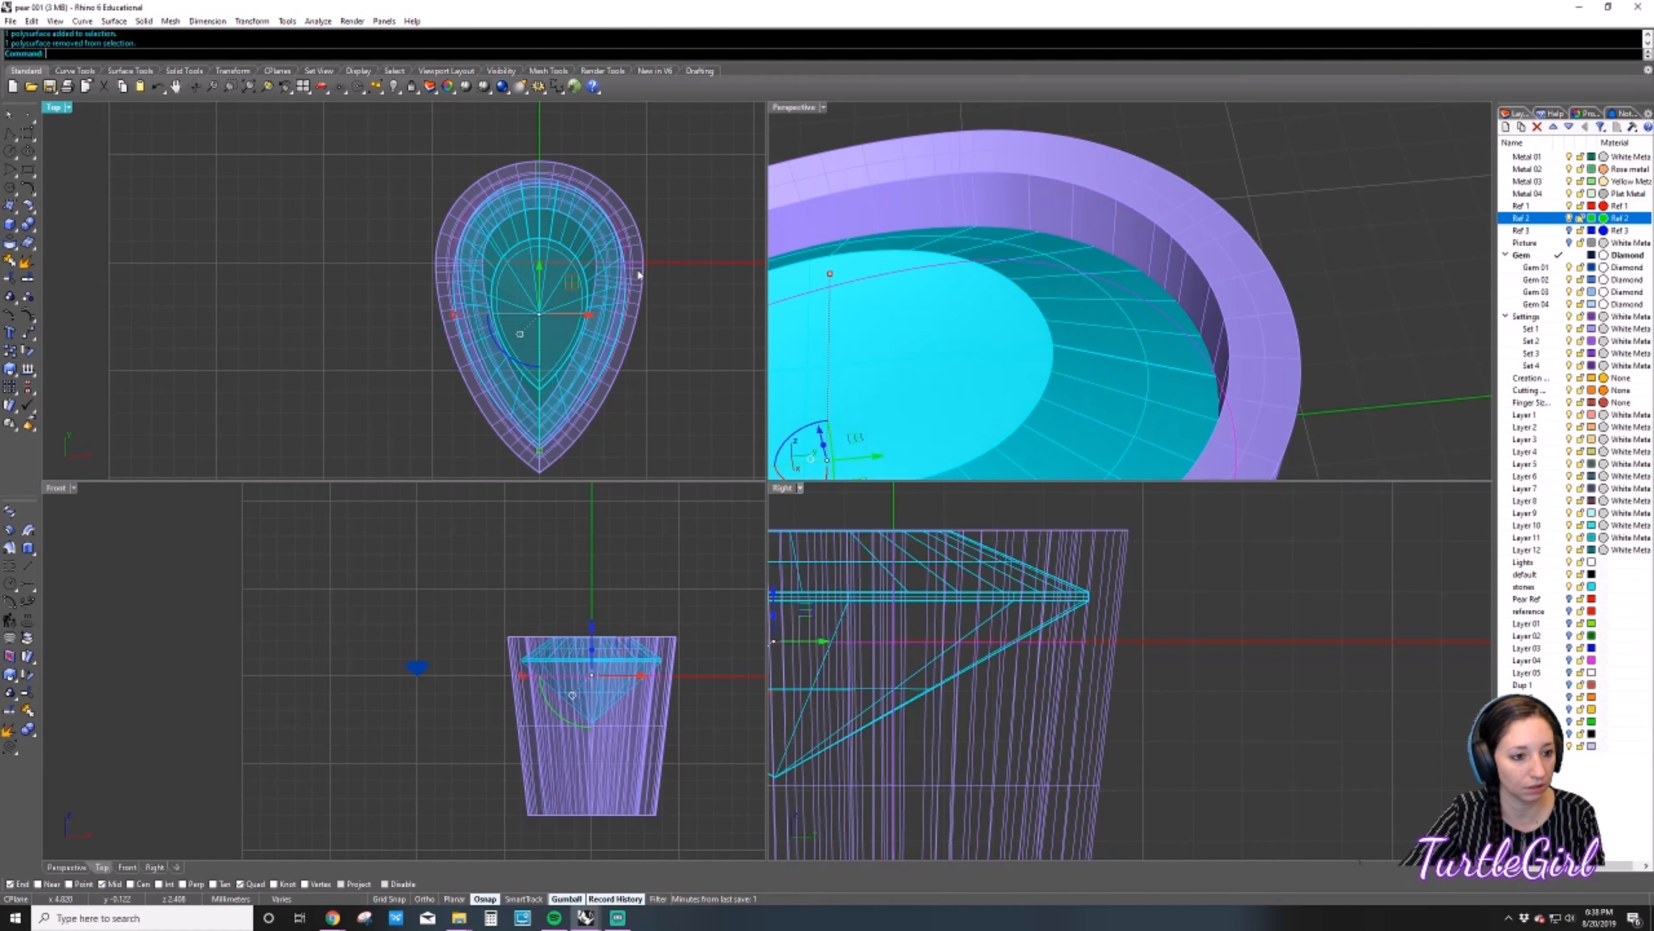
right_drag(1172, 430, 1131, 332)
shift+click(1131, 320)
click(1159, 352)
scroll(1132, 318, down, 6)
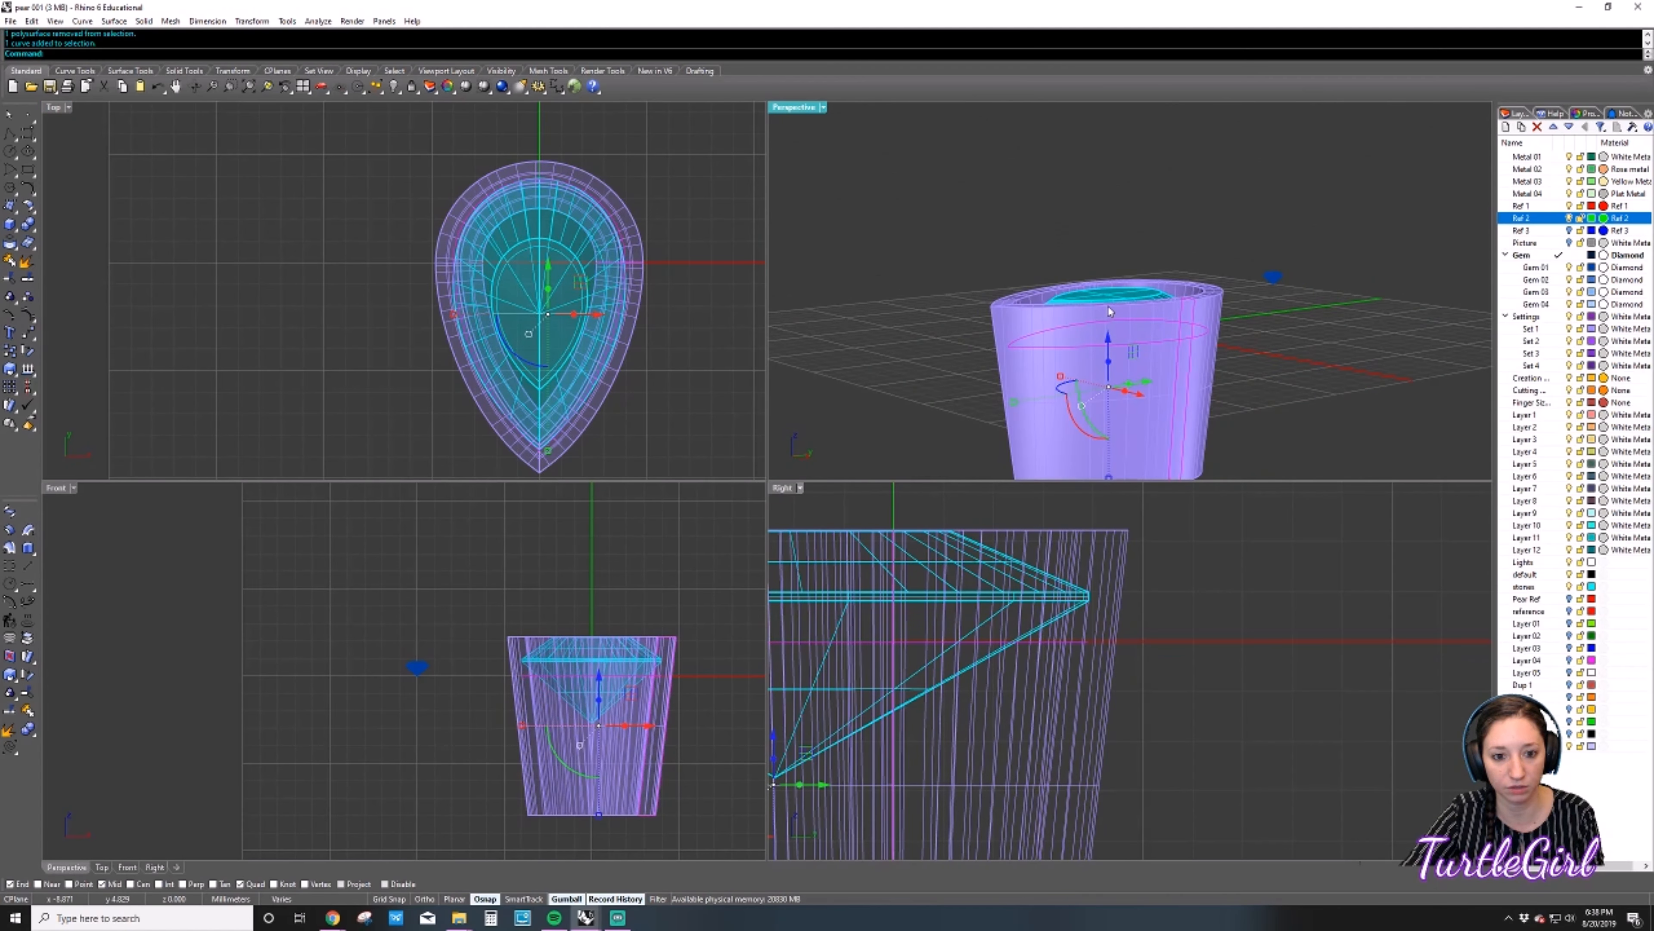
shift+click(1110, 312)
scroll(629, 644, down, 5)
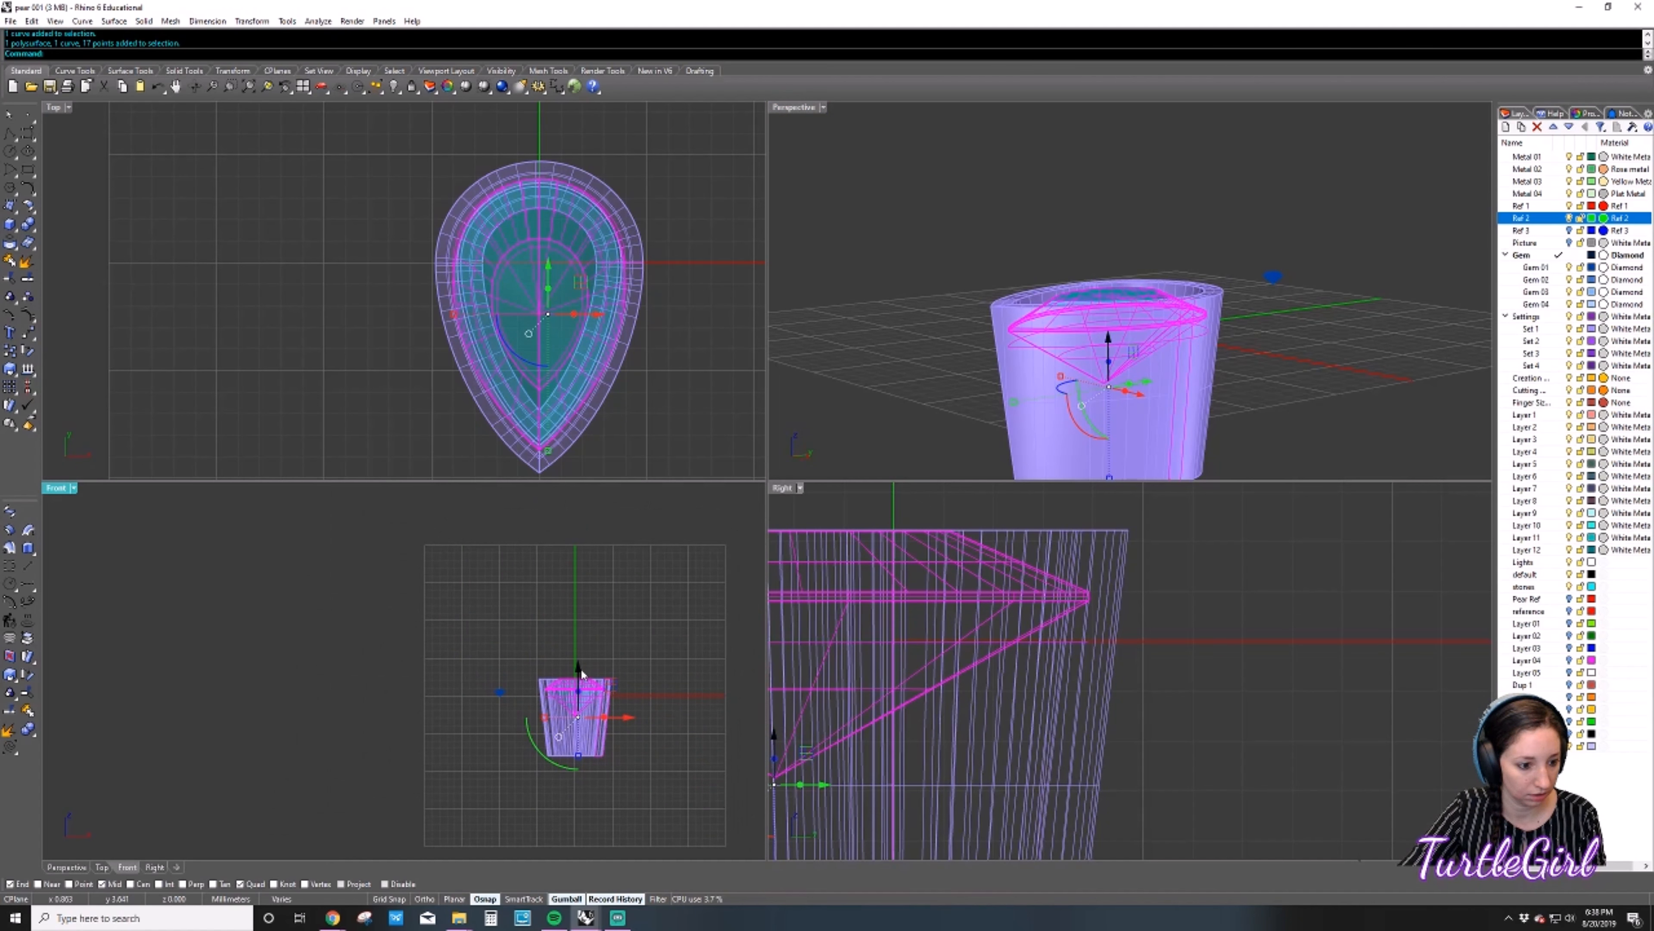
drag(578, 668, 577, 549)
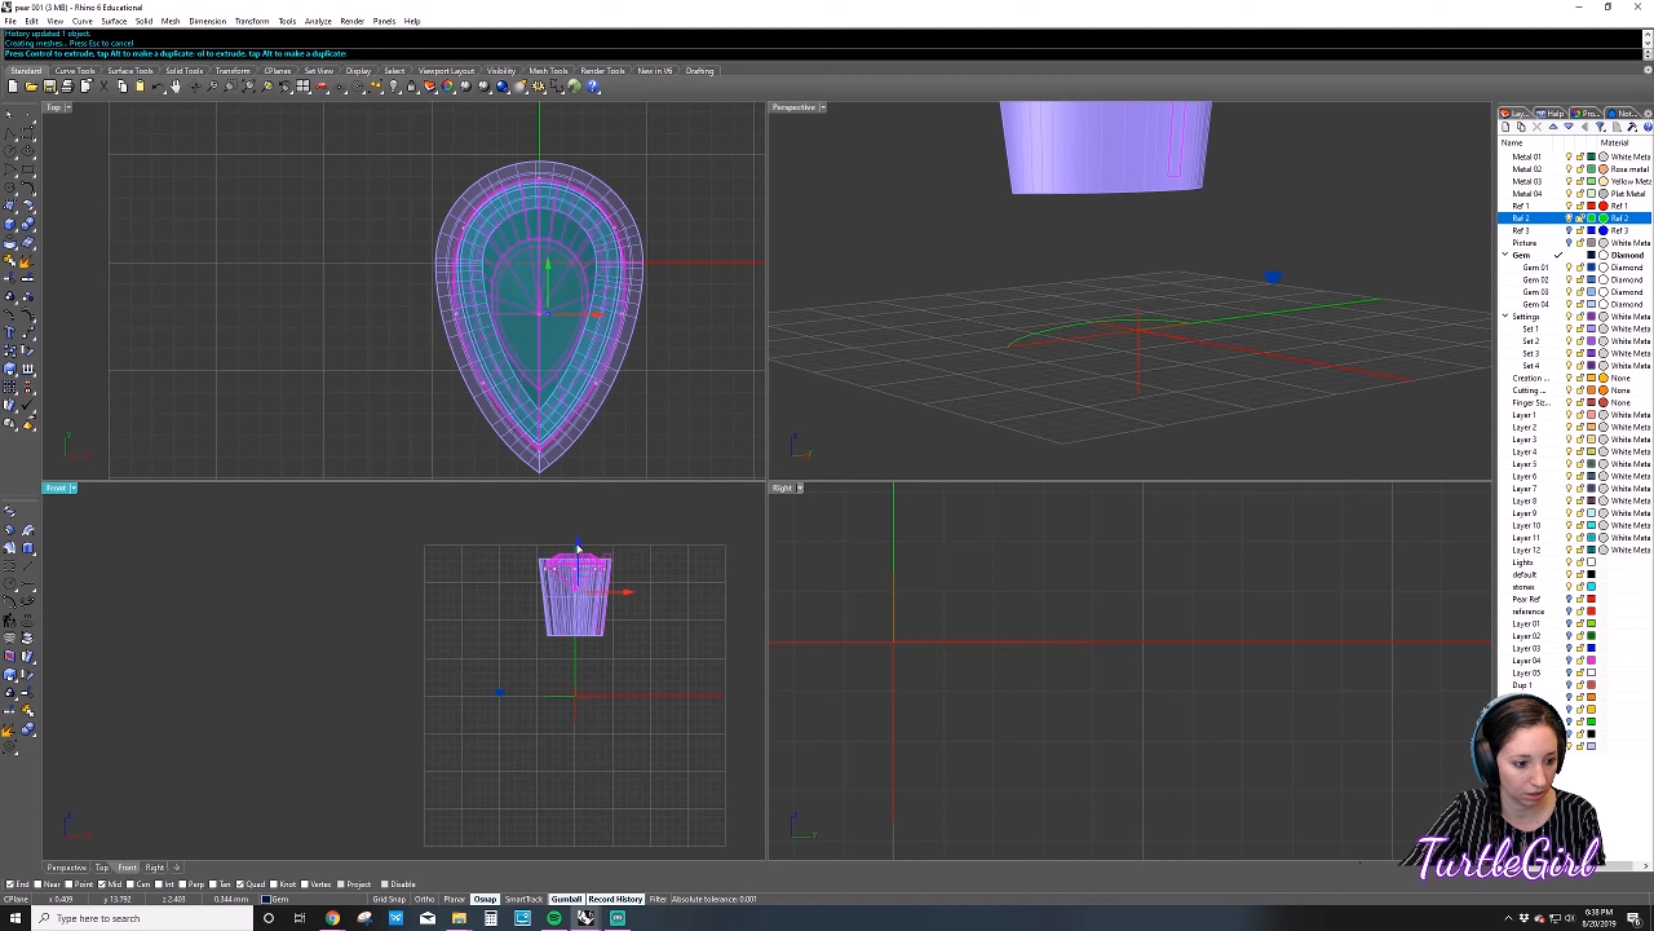
click(692, 626)
Hide the four curves left at the grid's centre below the raised bezel.
click(602, 697)
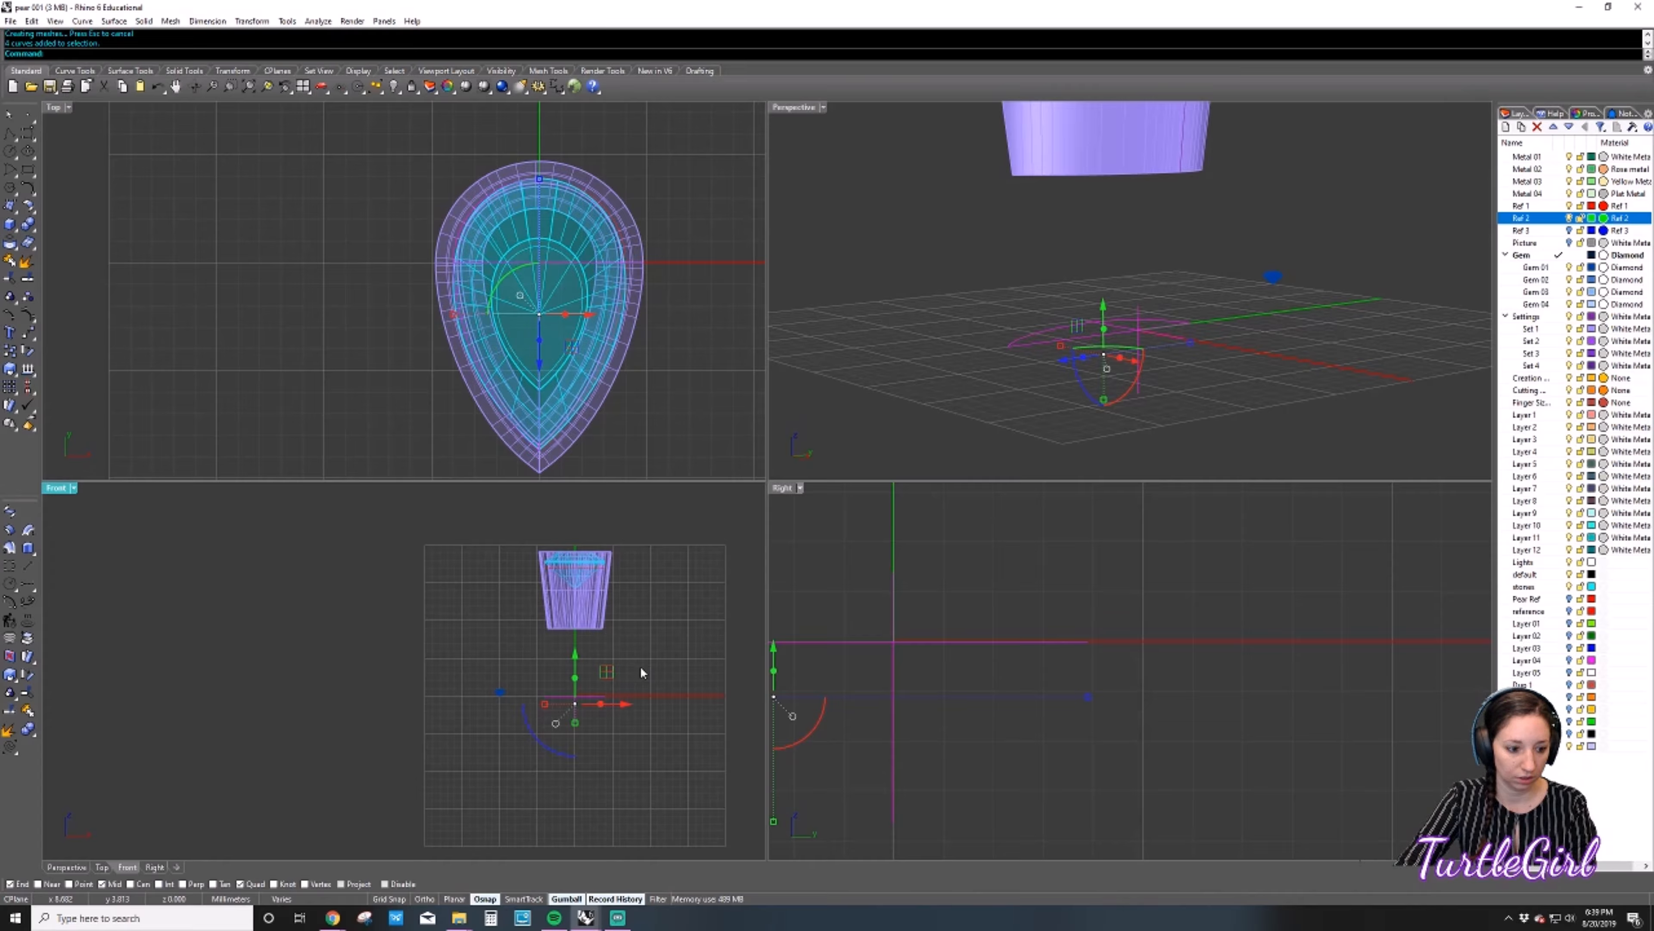
text(hide)
key(Return)
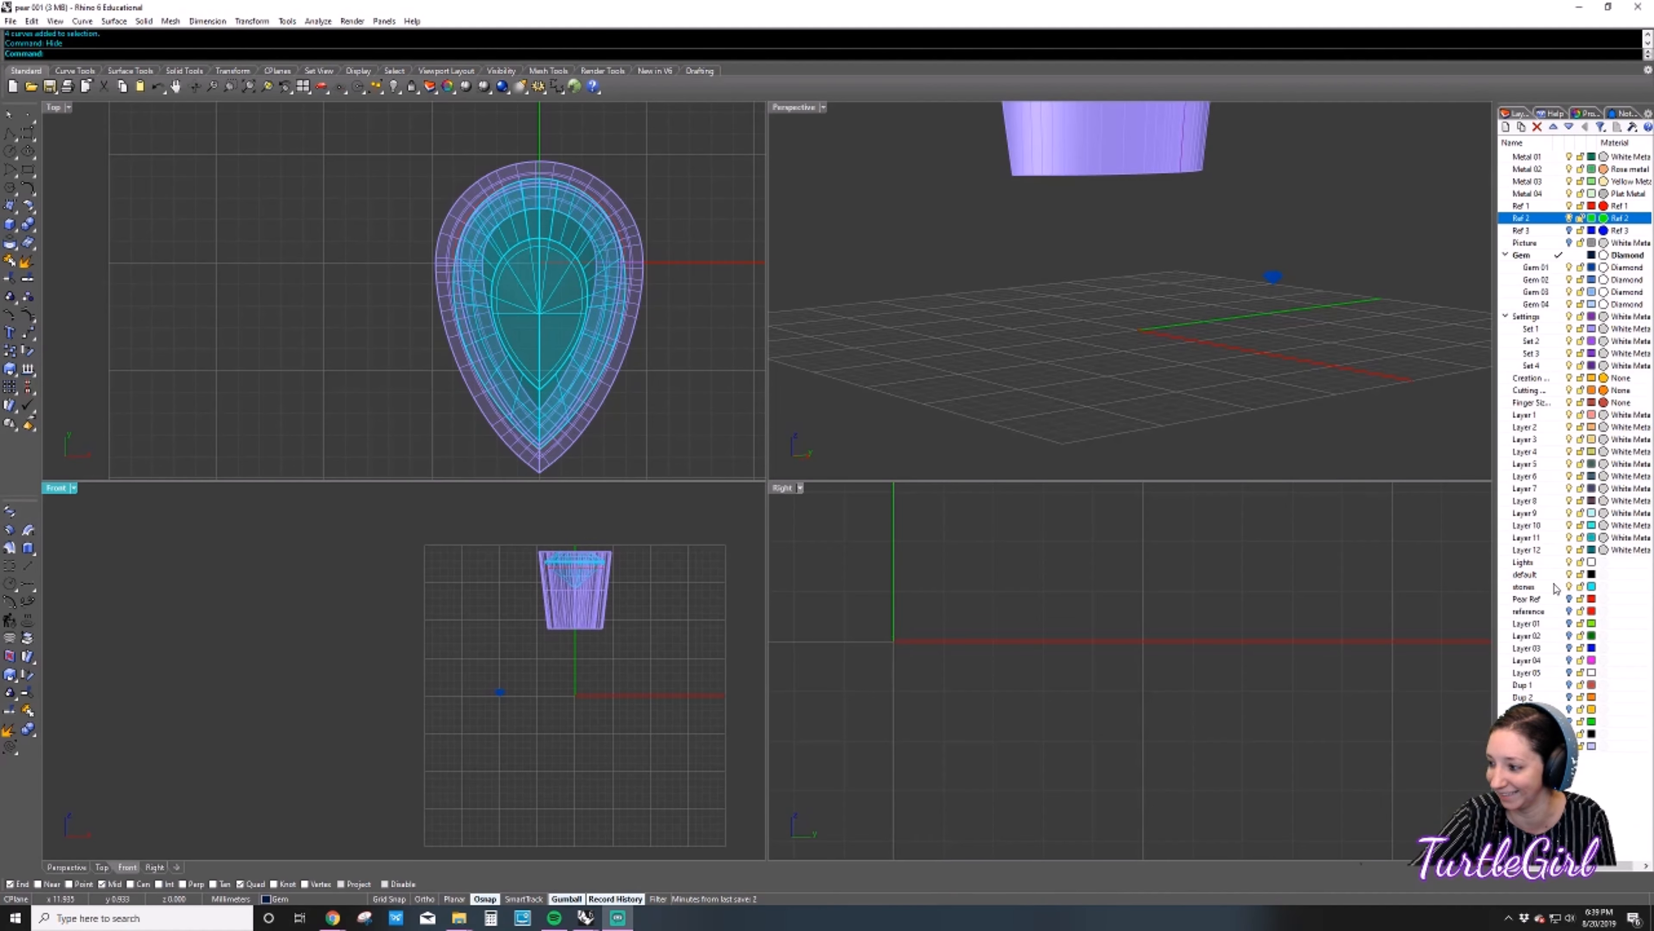
click(1299, 341)
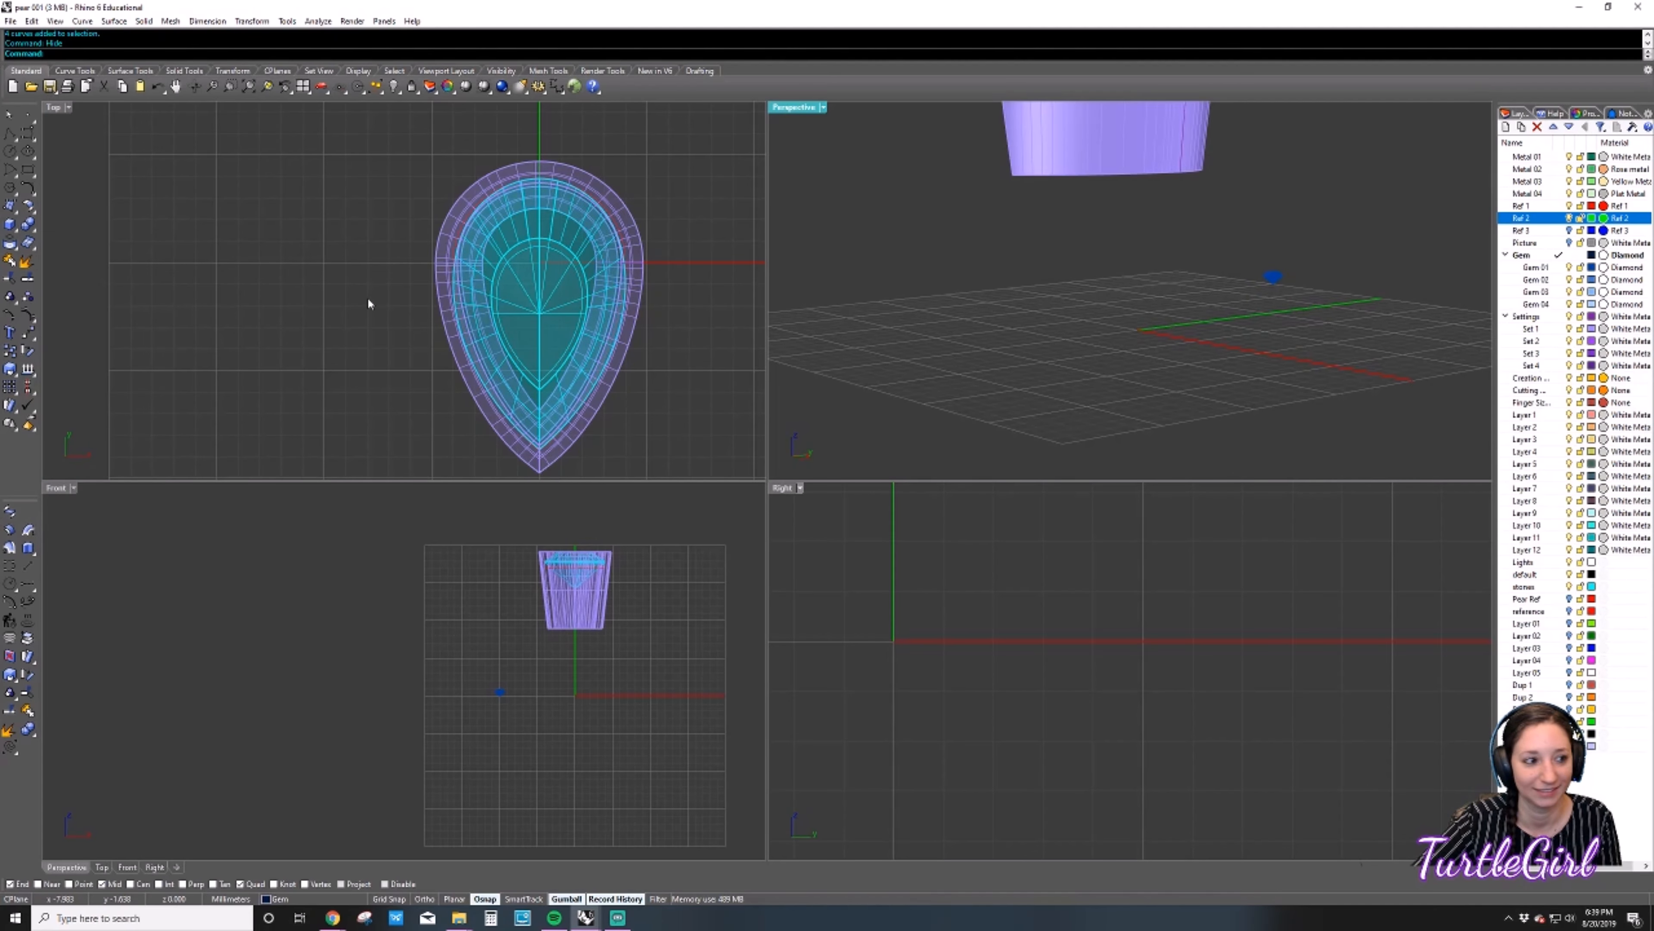
scroll(367, 292, down, 4)
right_drag(366, 183, 322, 296)
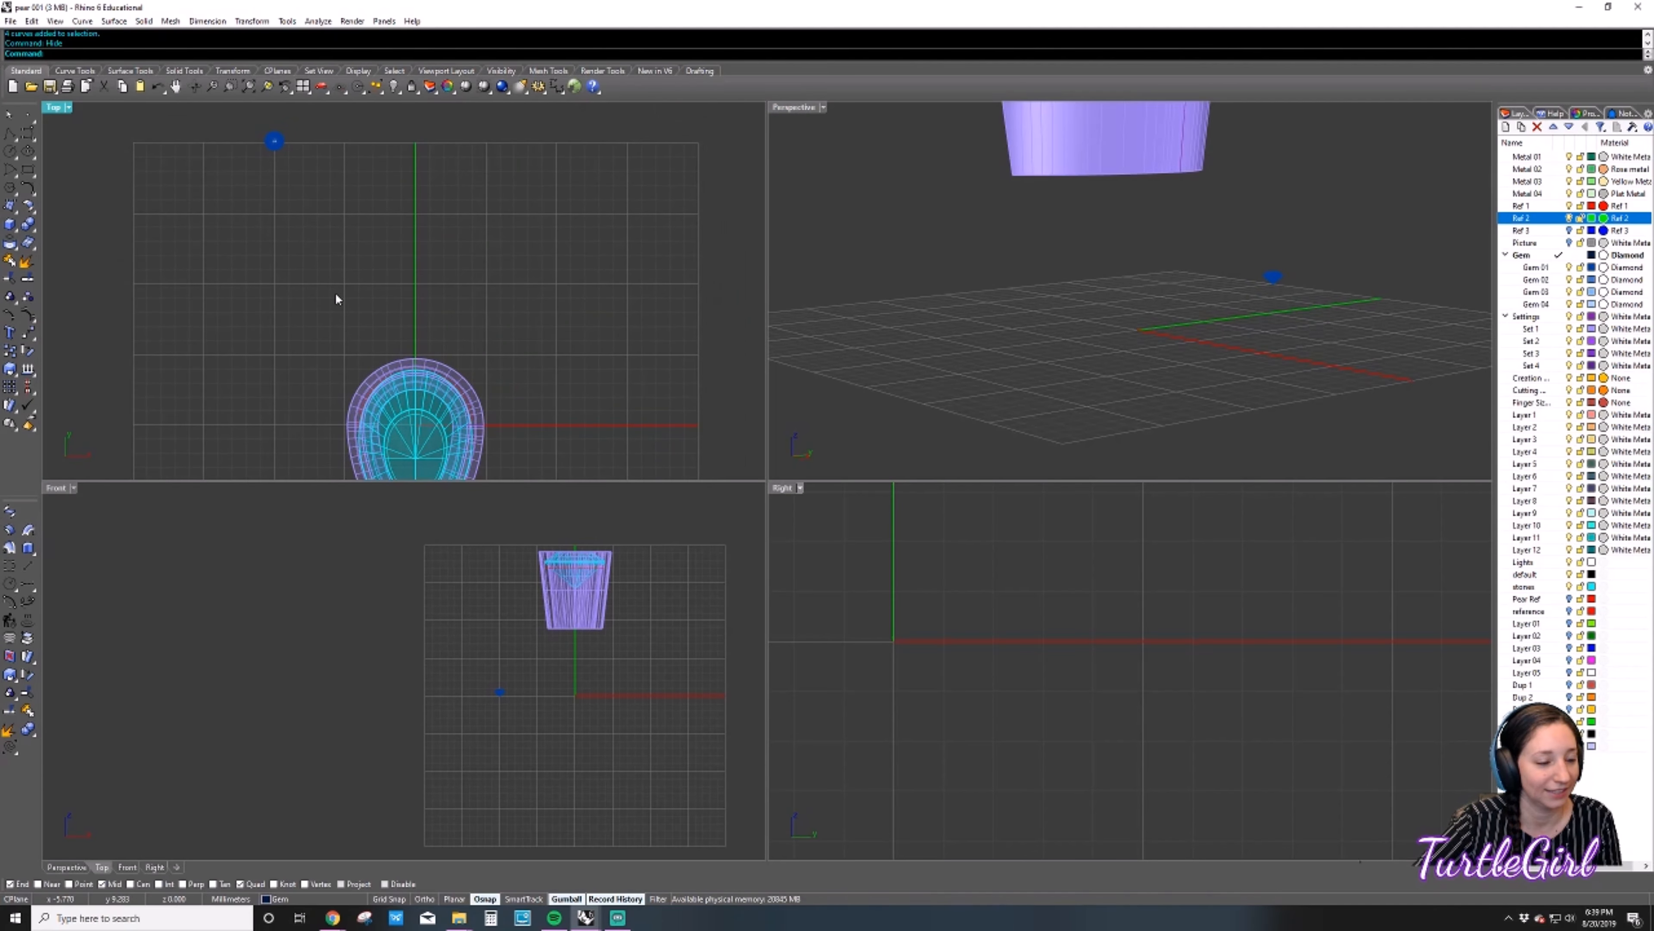
right_drag(525, 286, 559, 263)
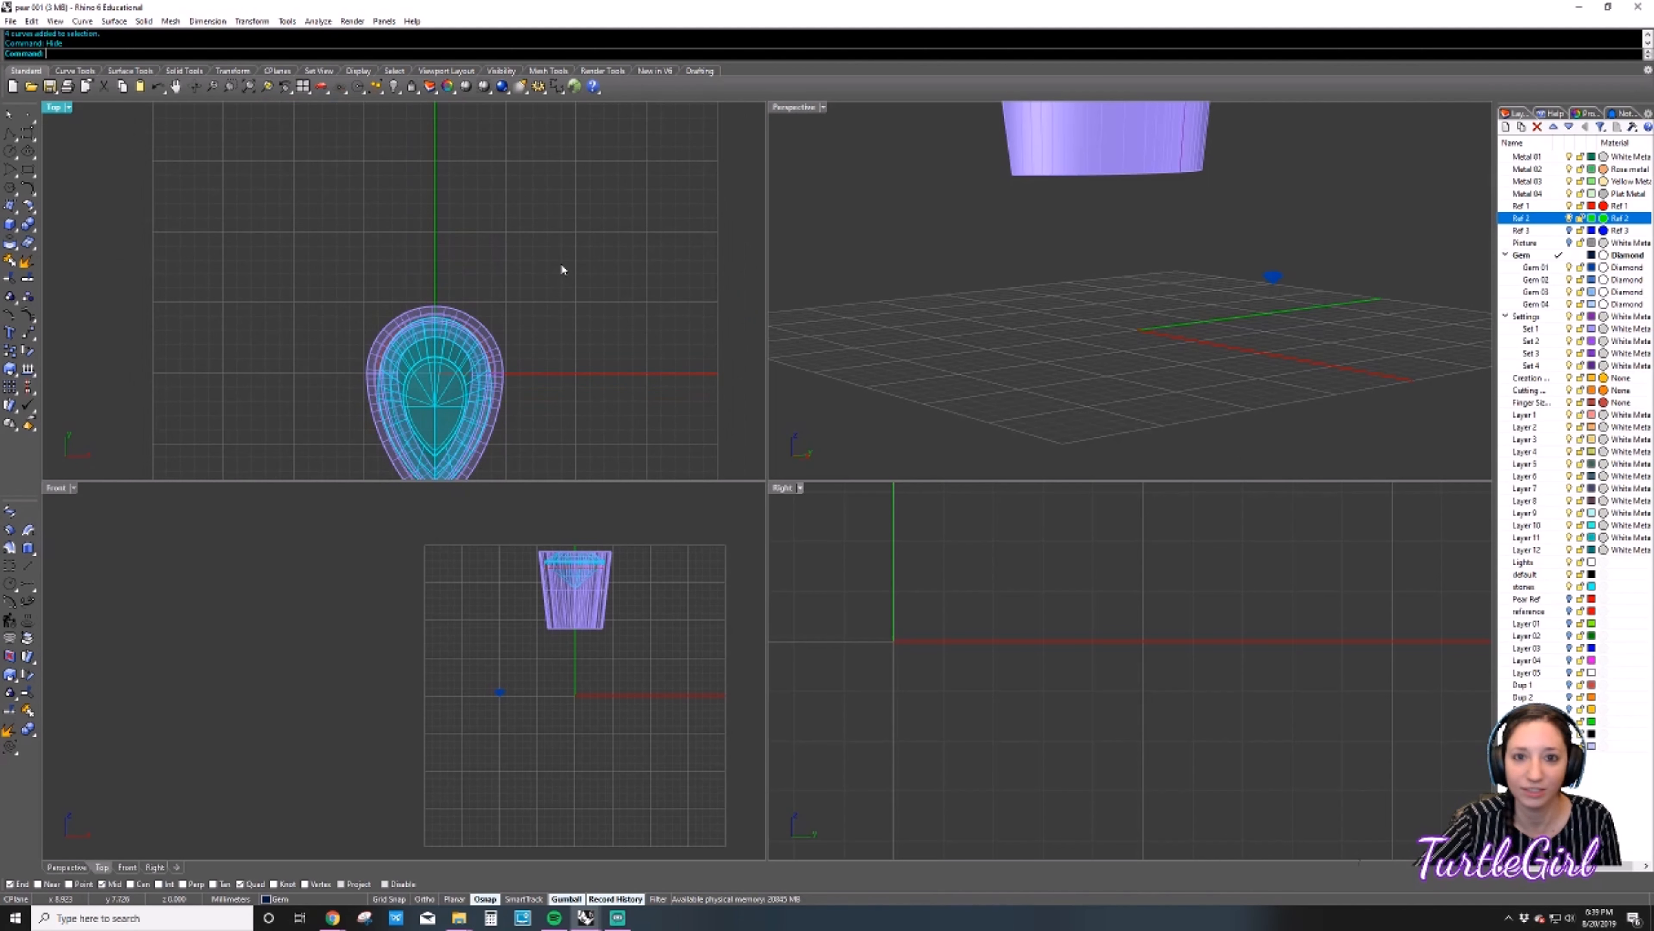
click(1297, 360)
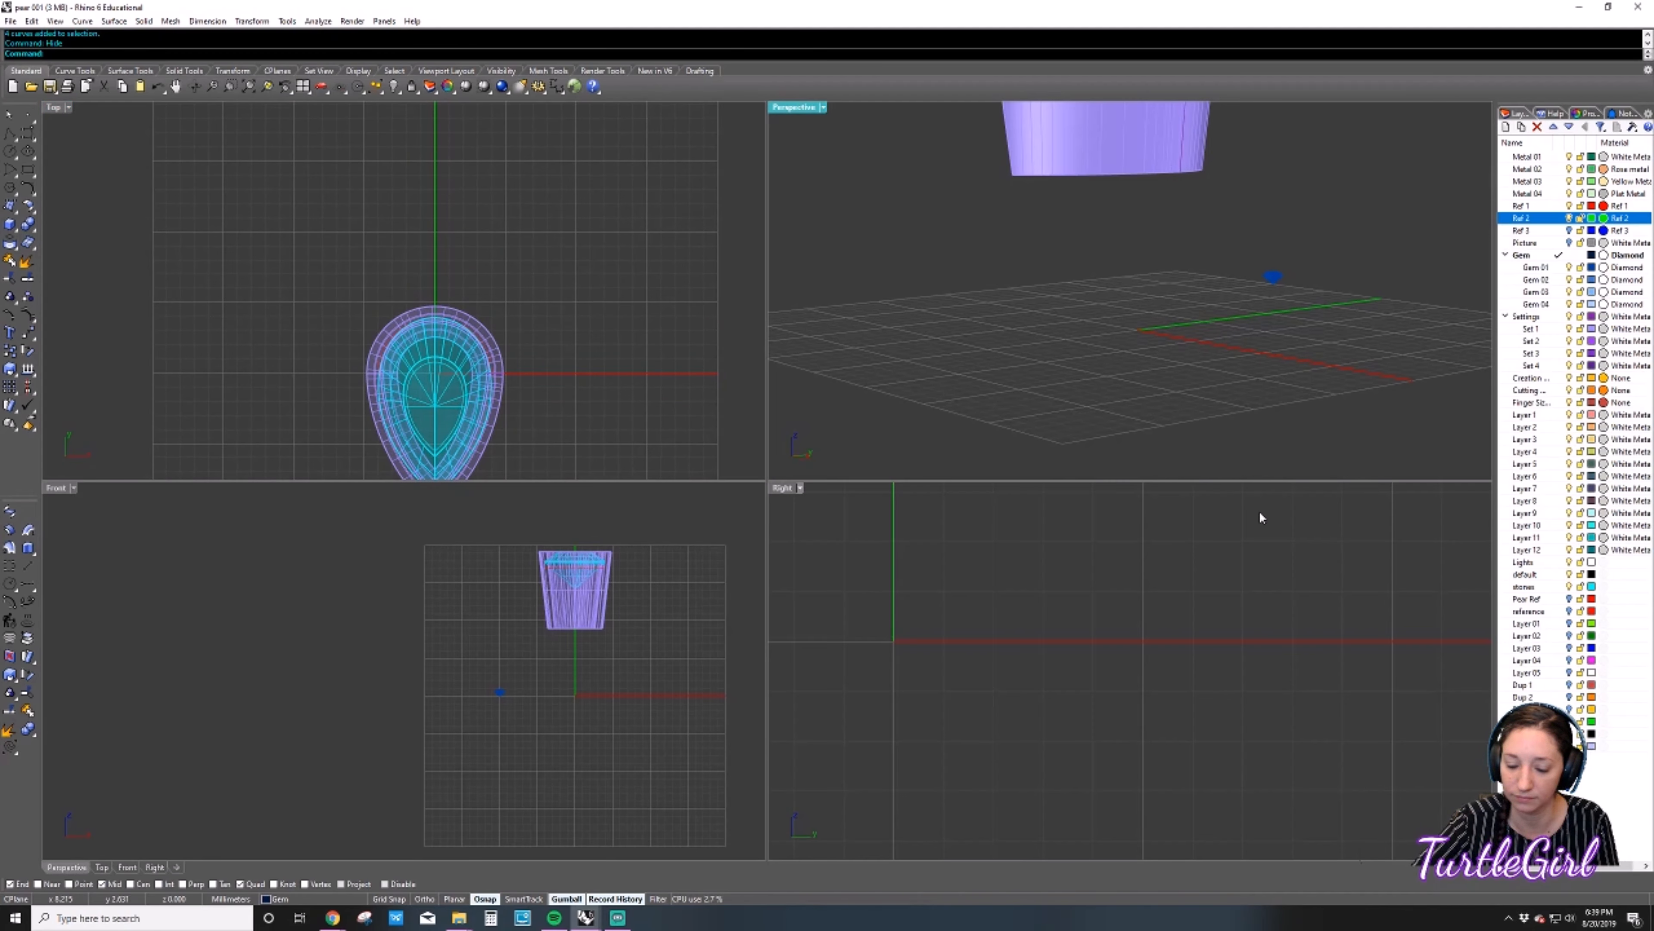
click(699, 407)
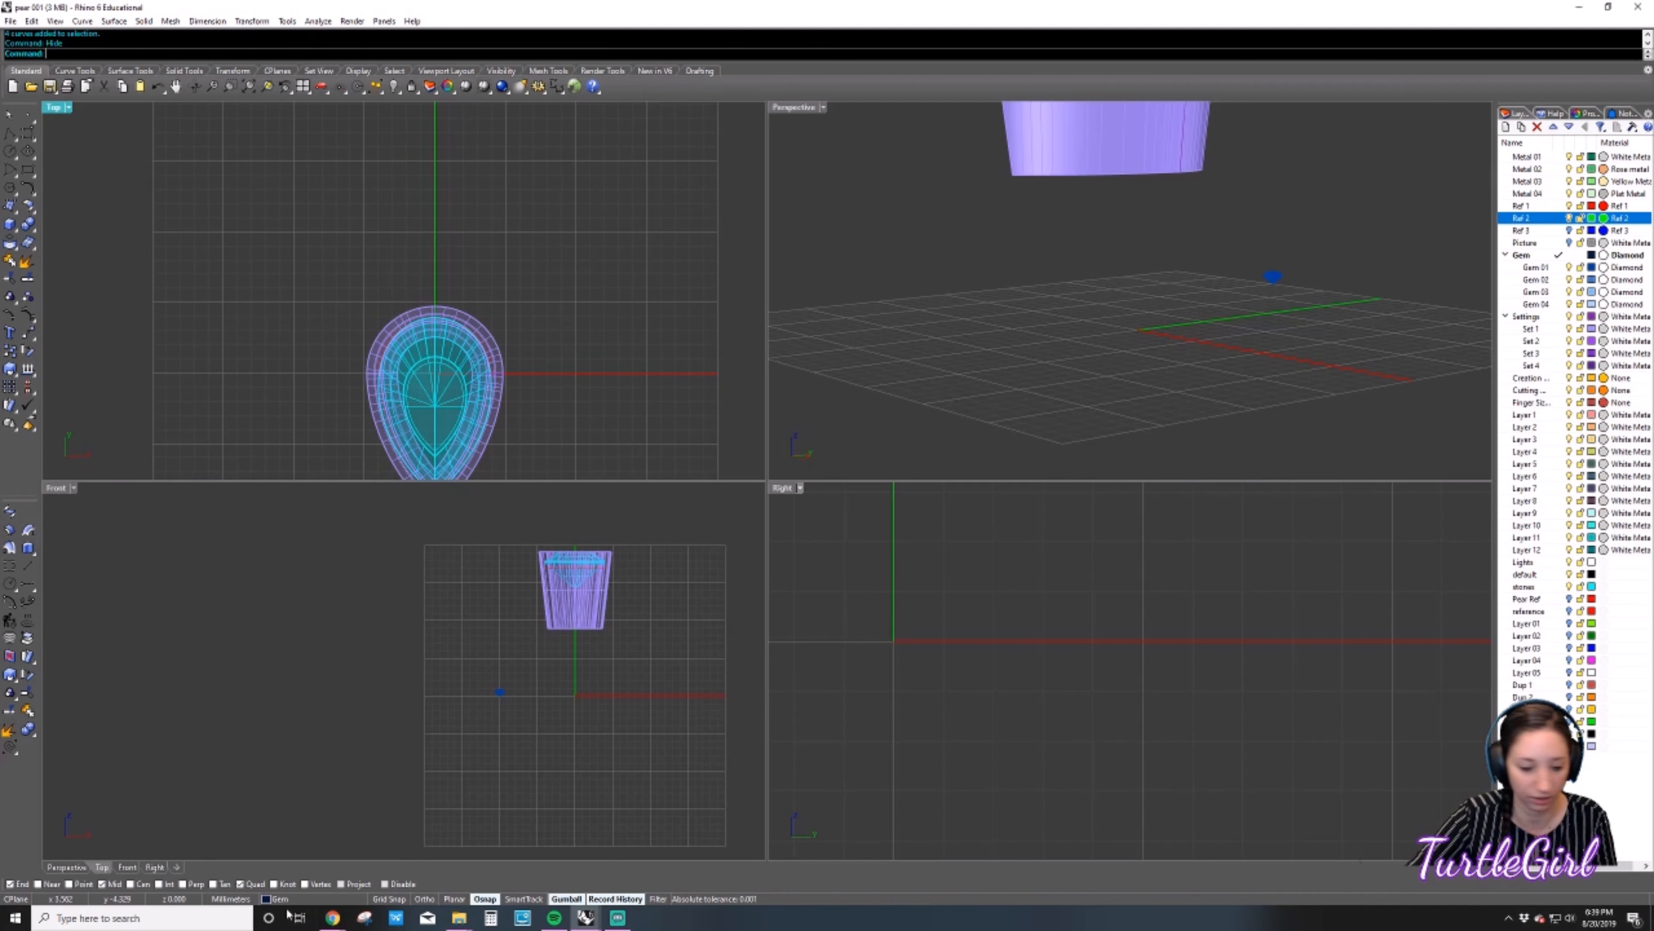
click(710, 624)
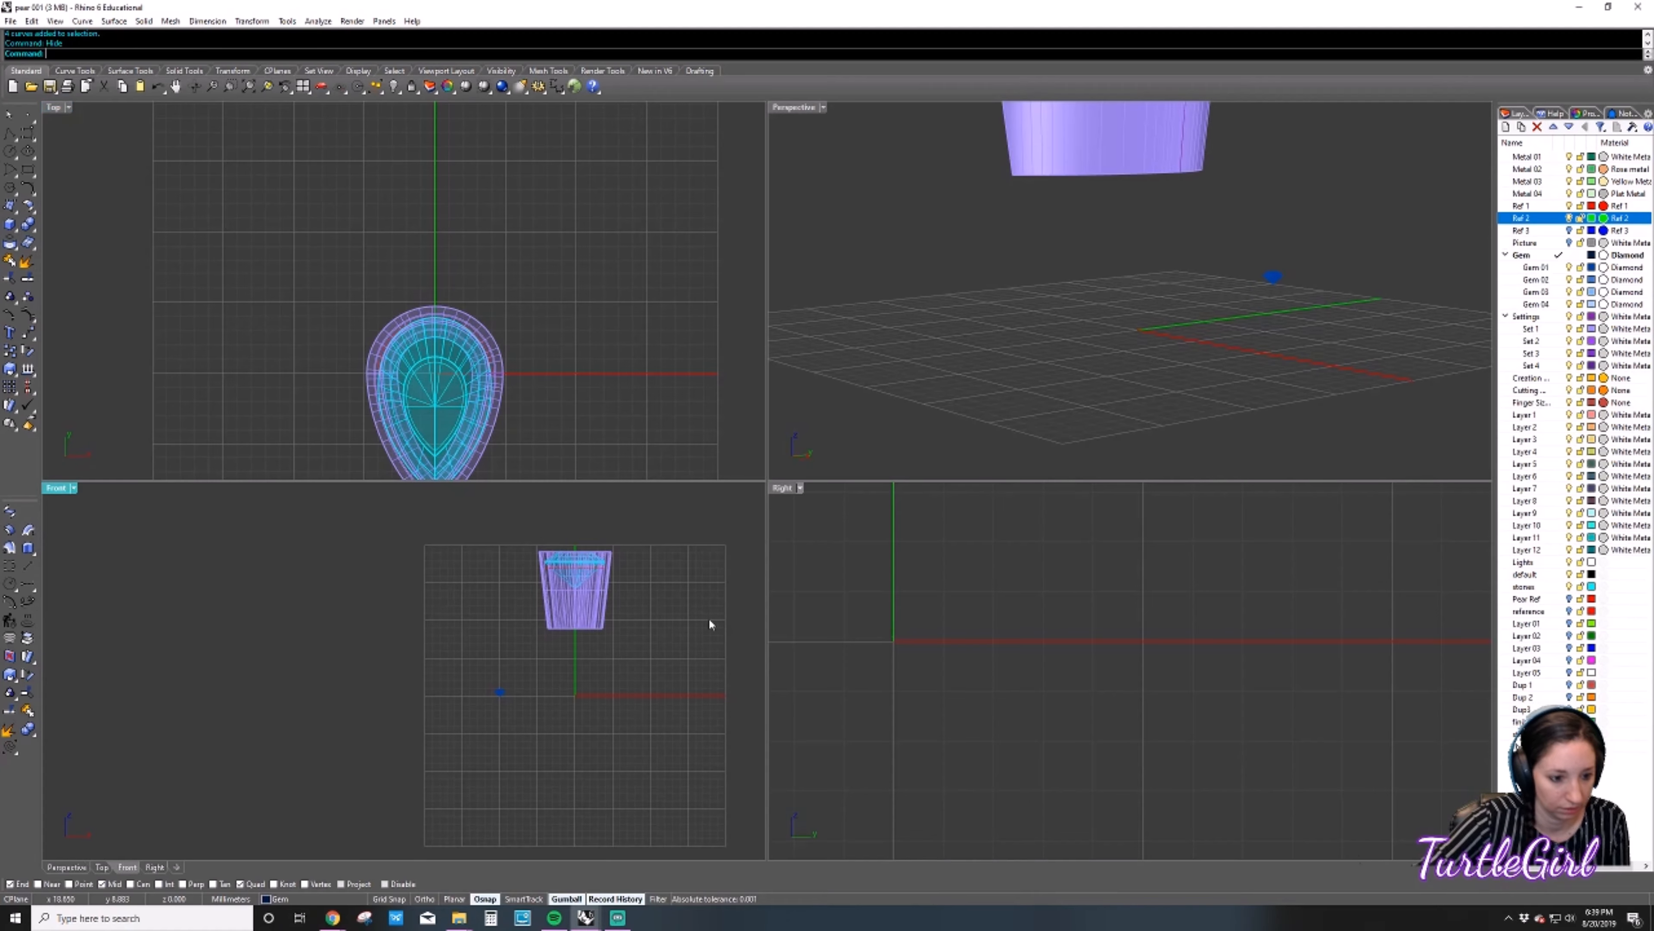
Paste the copied small round gem with its cutter cylinders and surrounding guide pieces into the model at the origin.
click(671, 432)
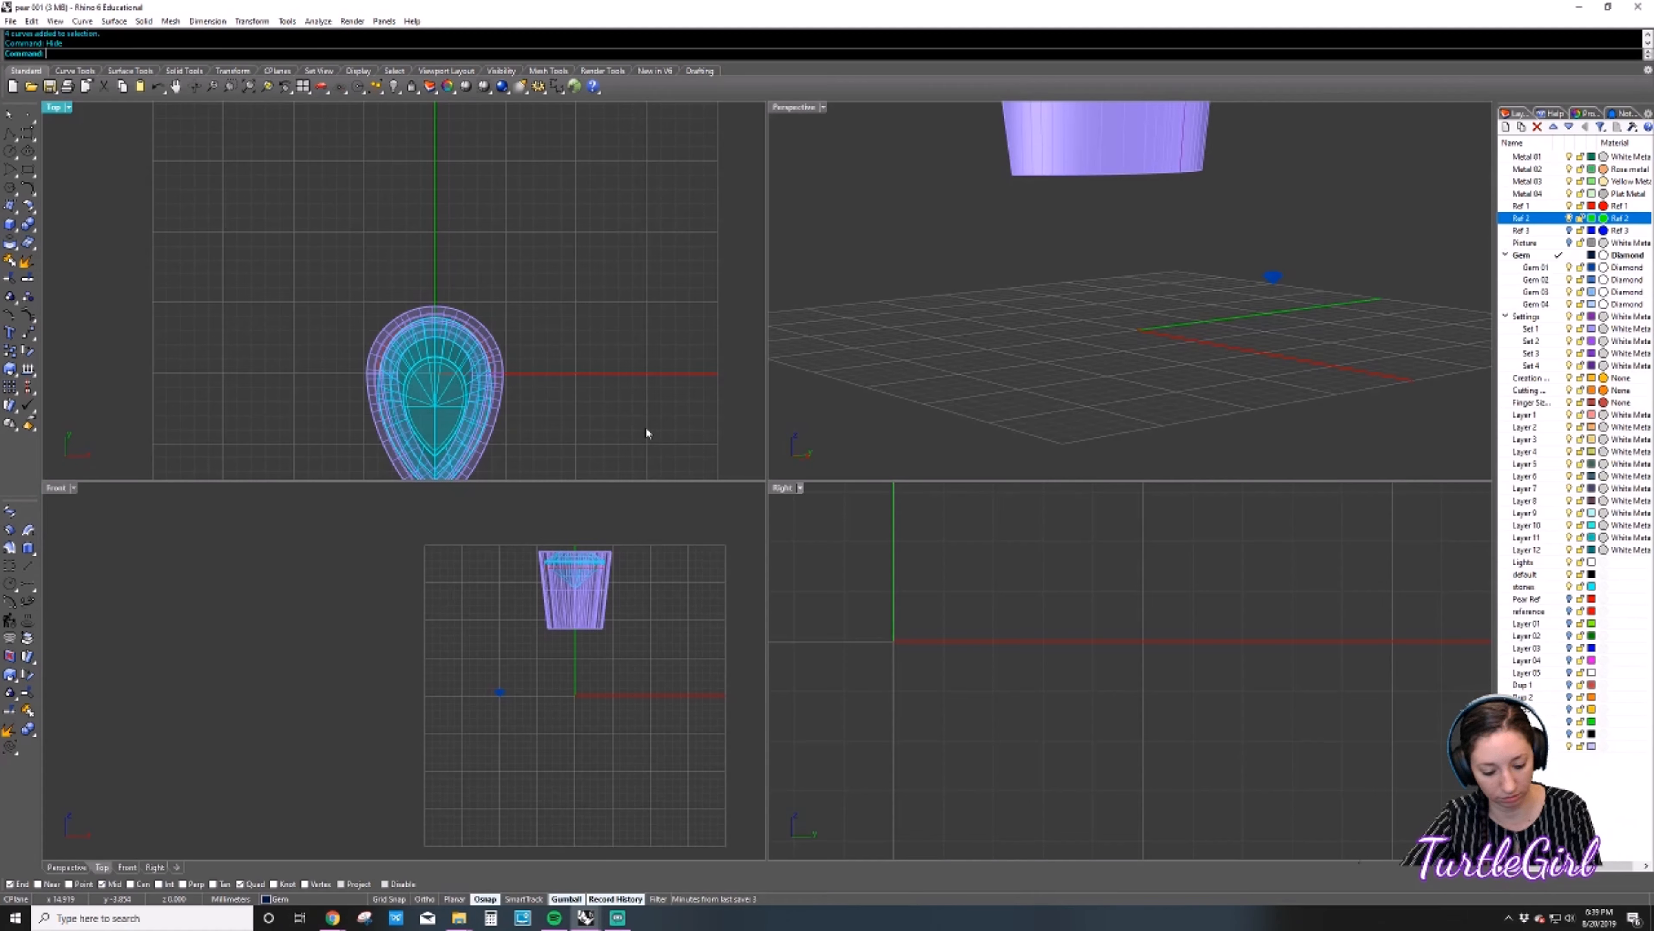
key(ctrl+v)
scroll(862, 629, up, 3)
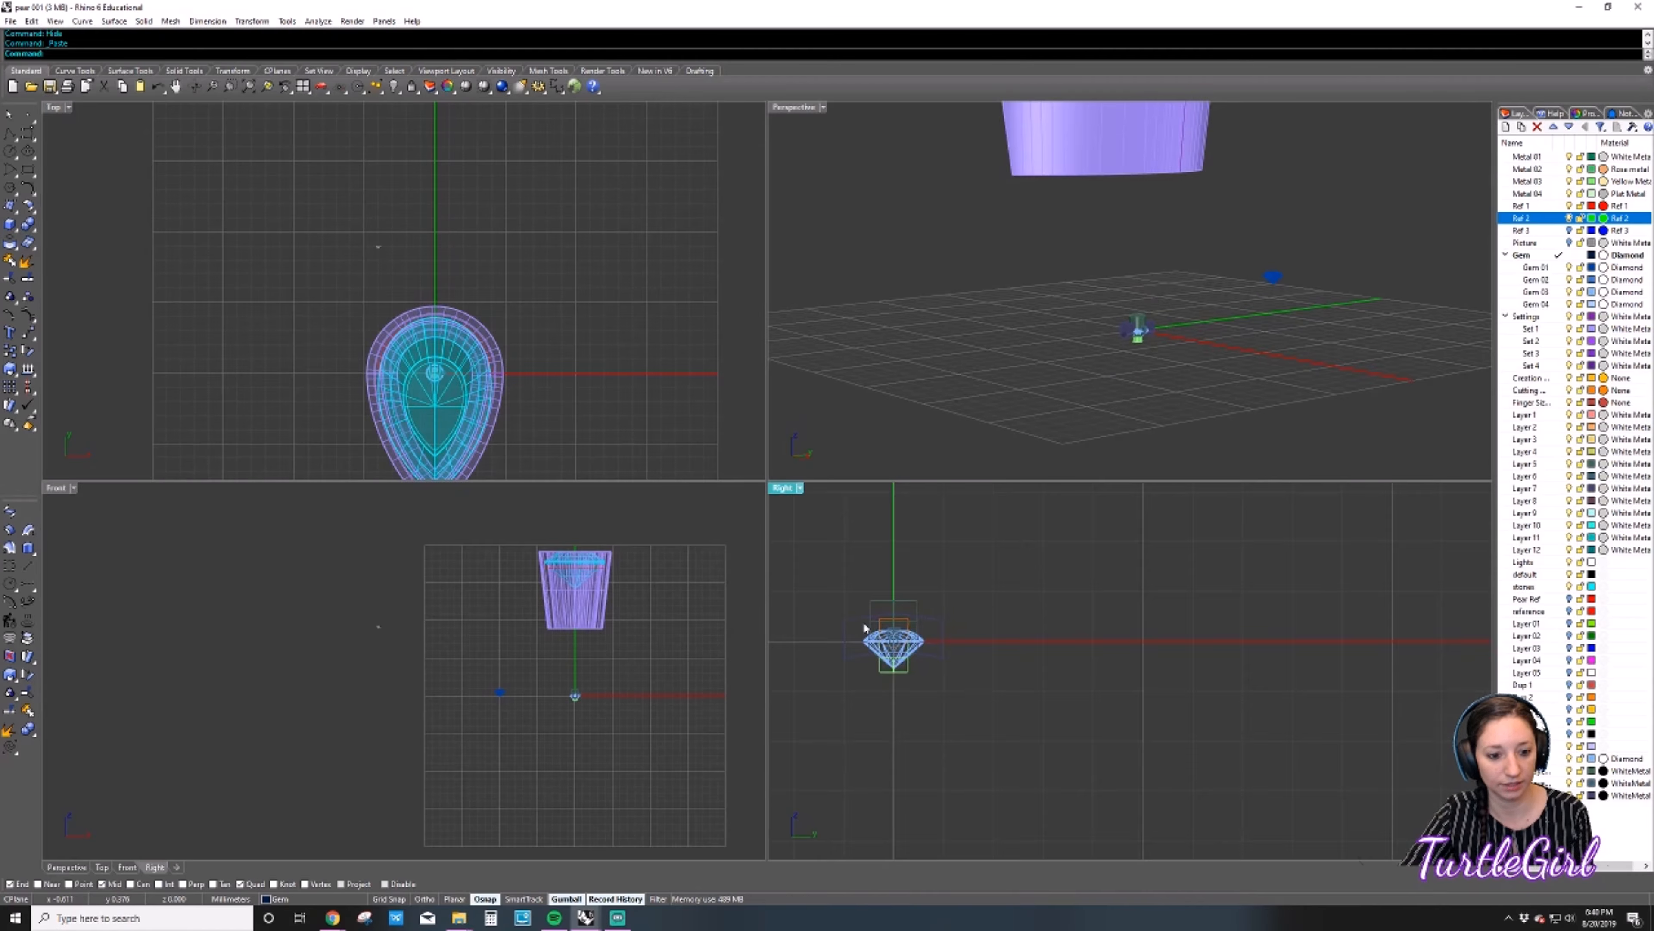
scroll(1124, 292, up, 5)
scroll(1144, 310, up, 5)
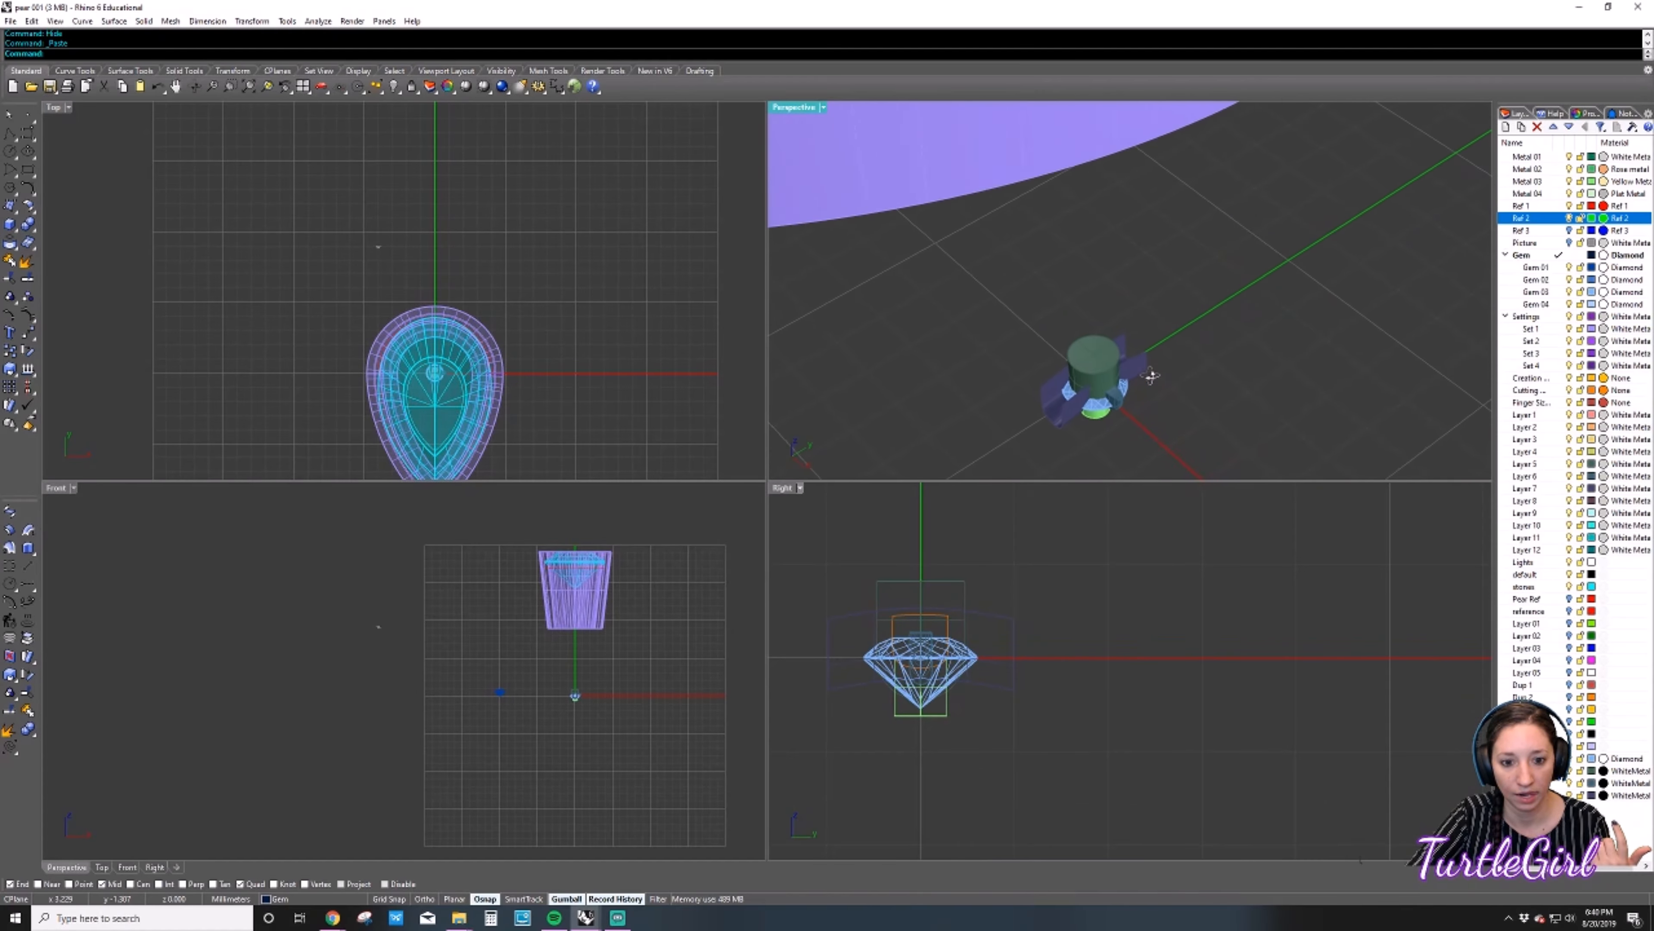
right_drag(1138, 315, 1167, 341)
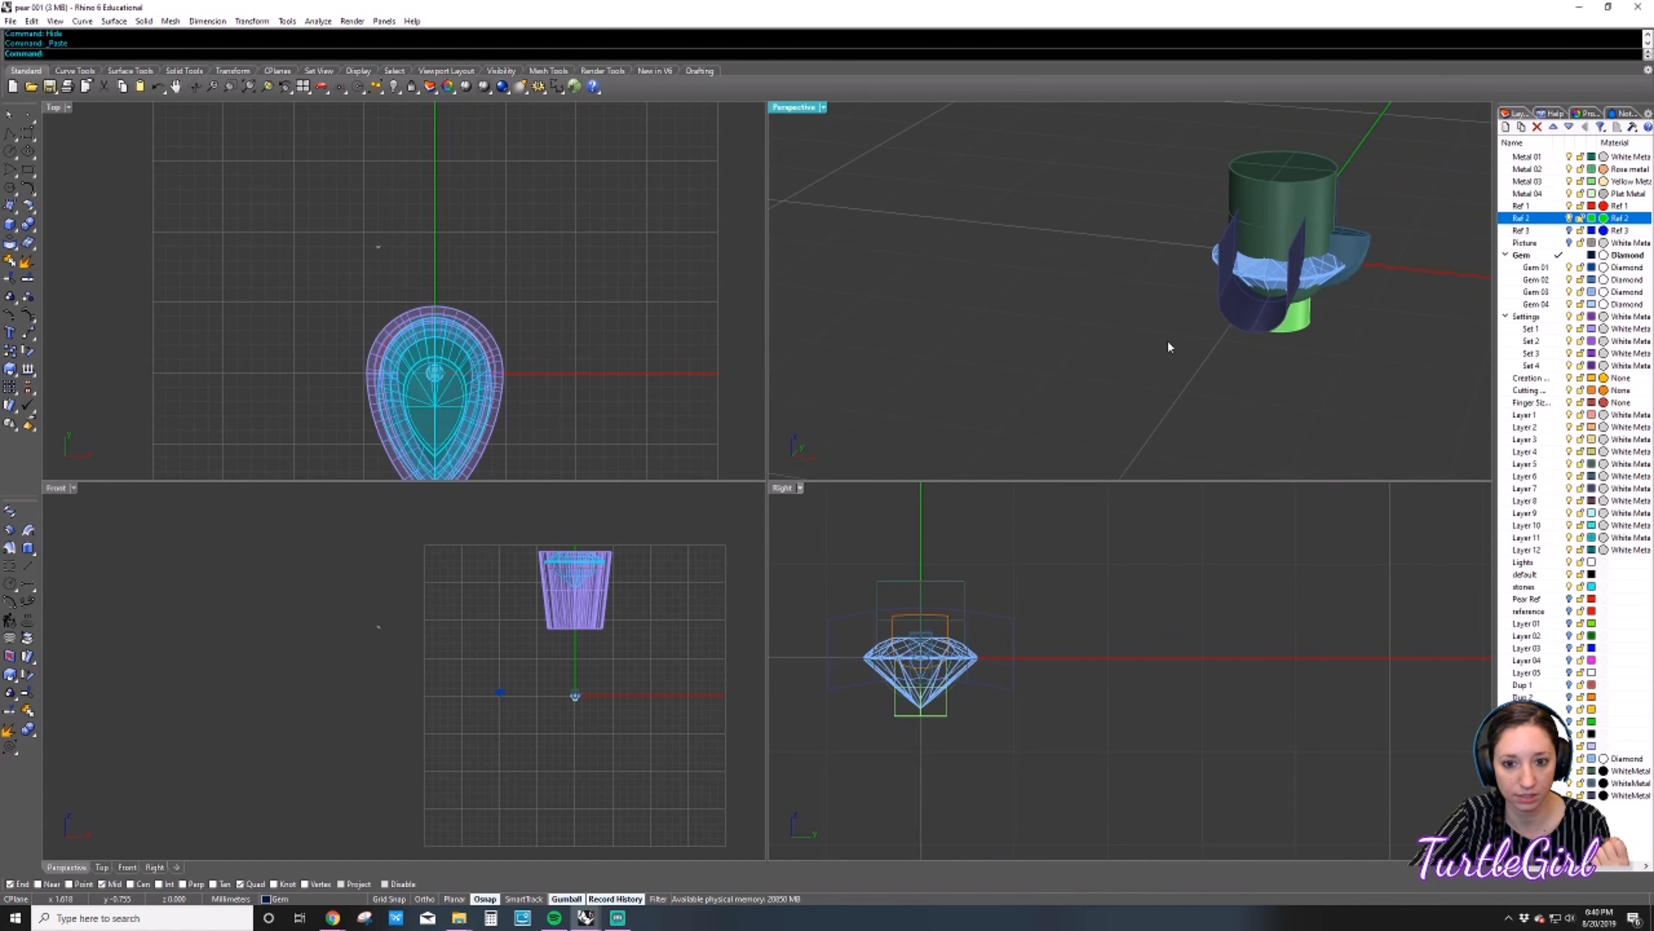
right_drag(1276, 308, 1134, 323)
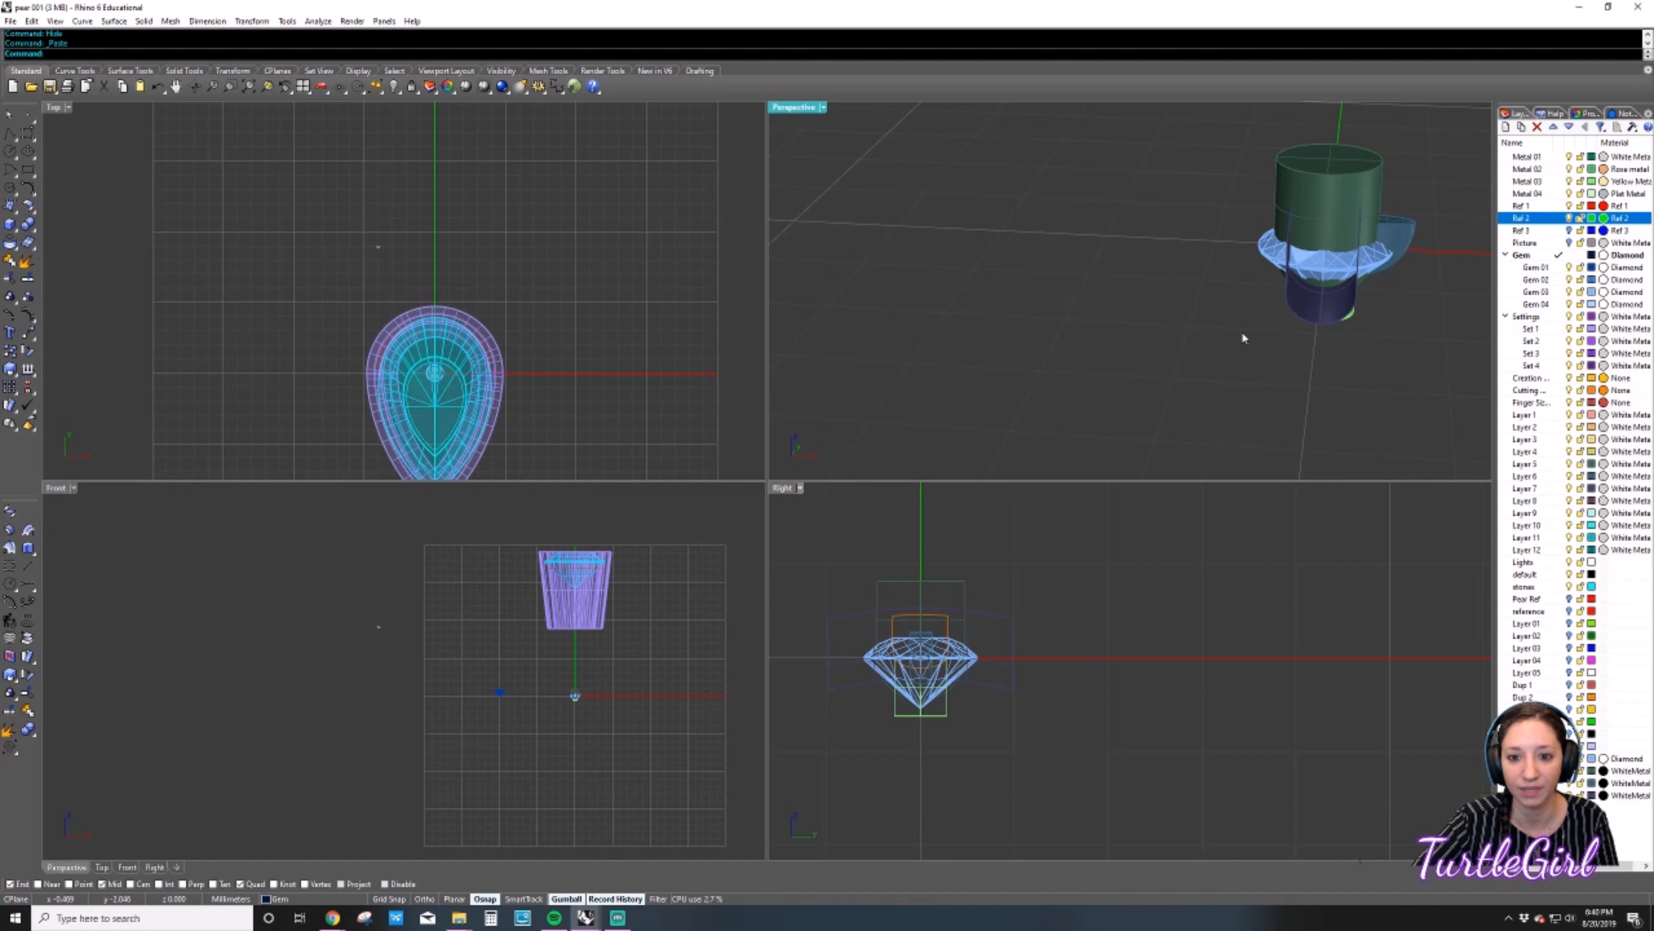
click(381, 249)
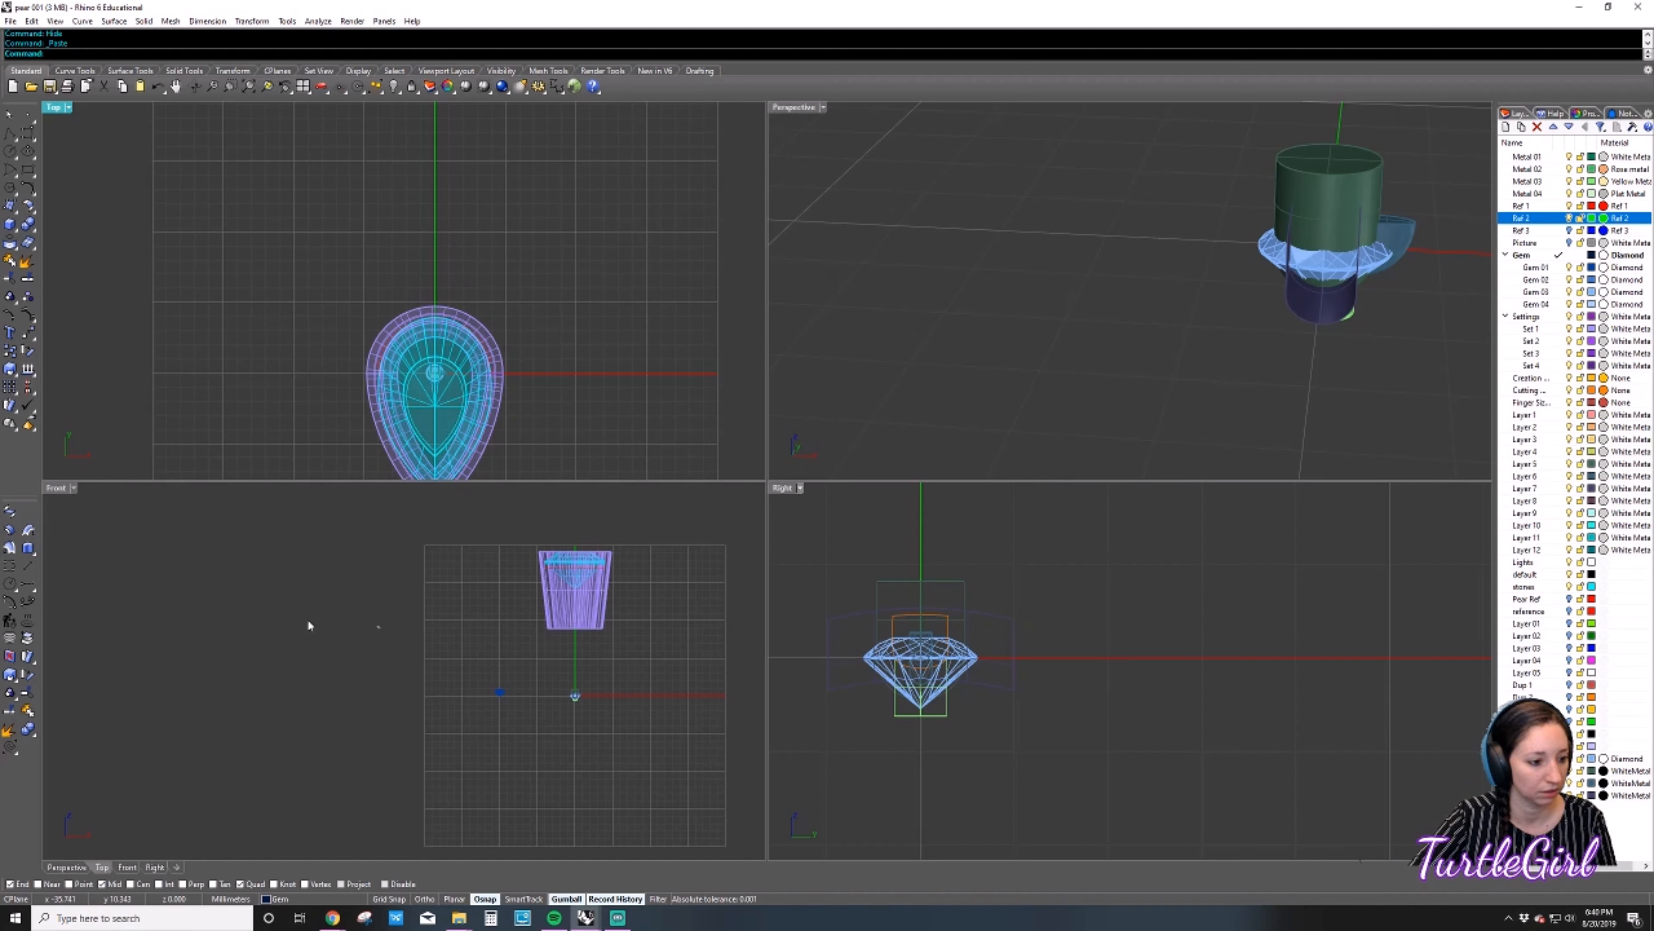
click(417, 635)
scroll(1081, 576, down, 3)
scroll(1080, 570, down, 8)
right_drag(1118, 572, 1128, 632)
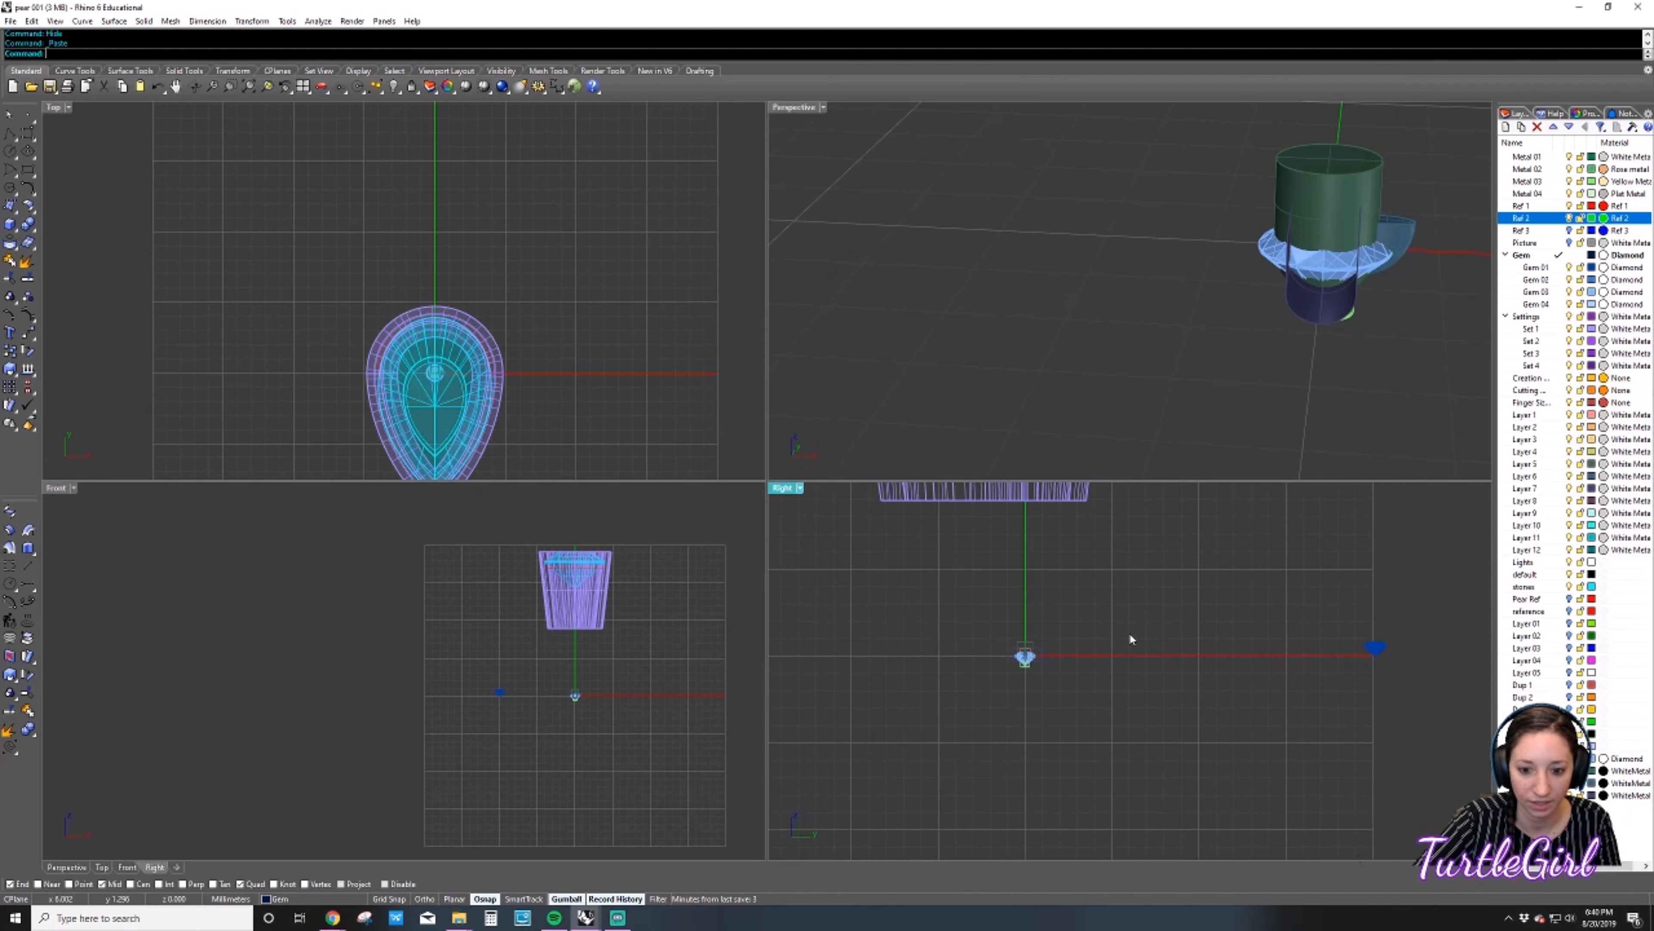
scroll(1119, 310, down, 11)
mouse_move(1195, 291)
right_down()
mouse_move(1120, 311)
mouse_move(1184, 319)
right_up()
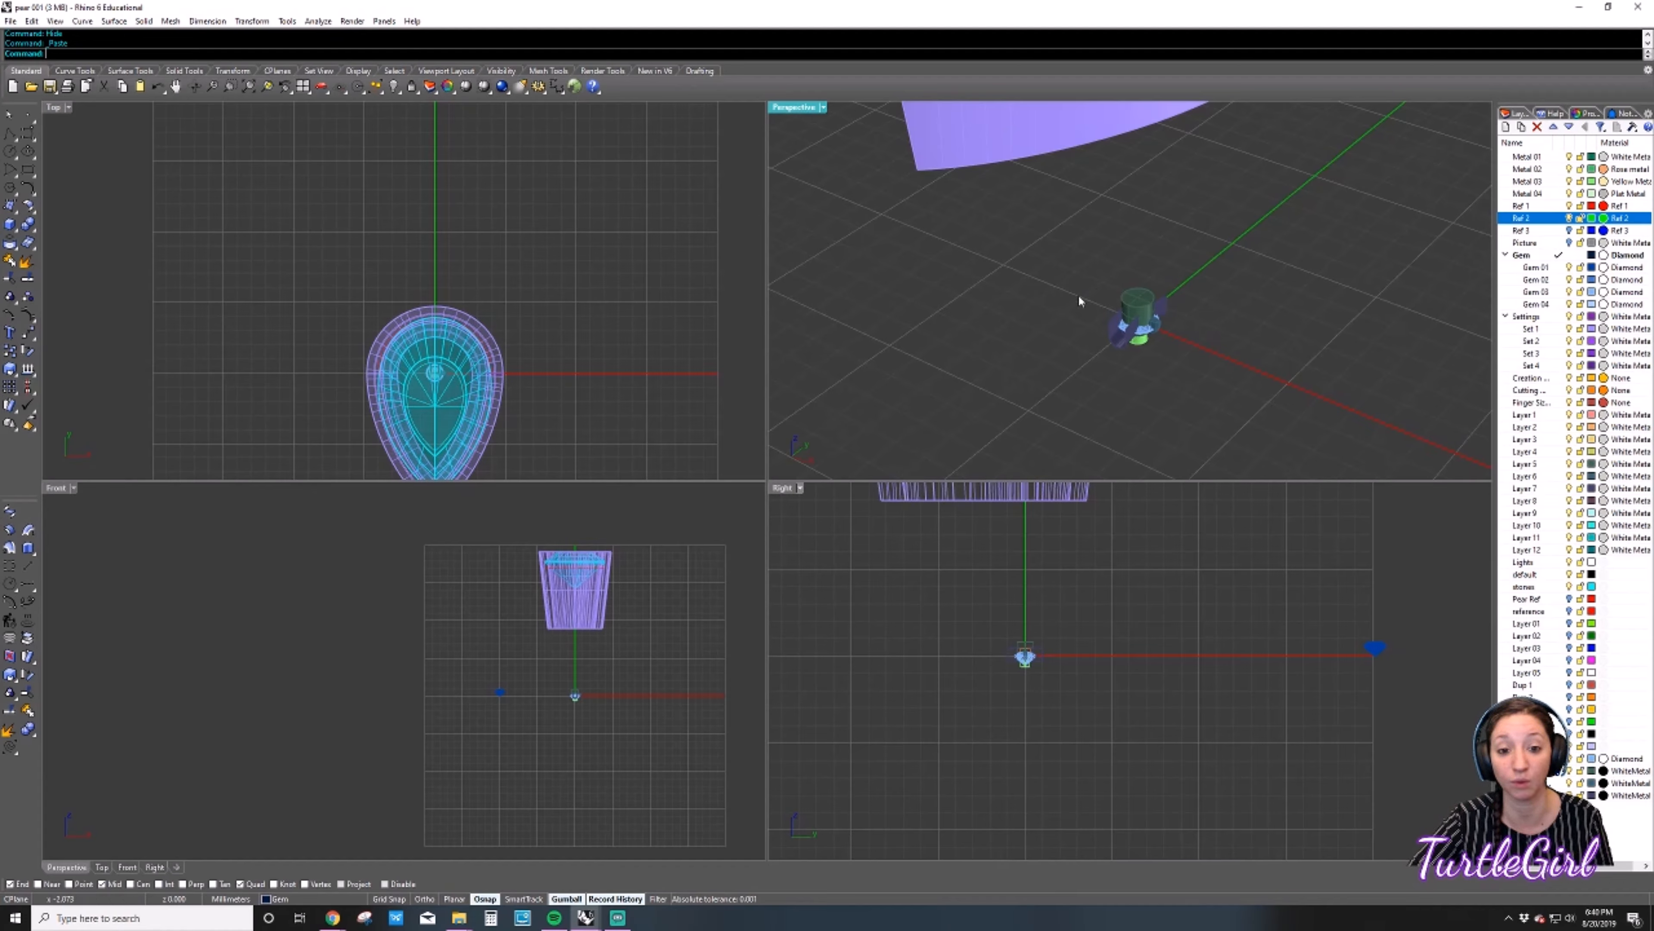
scroll(647, 351, down, 3)
right_drag(647, 351, 664, 360)
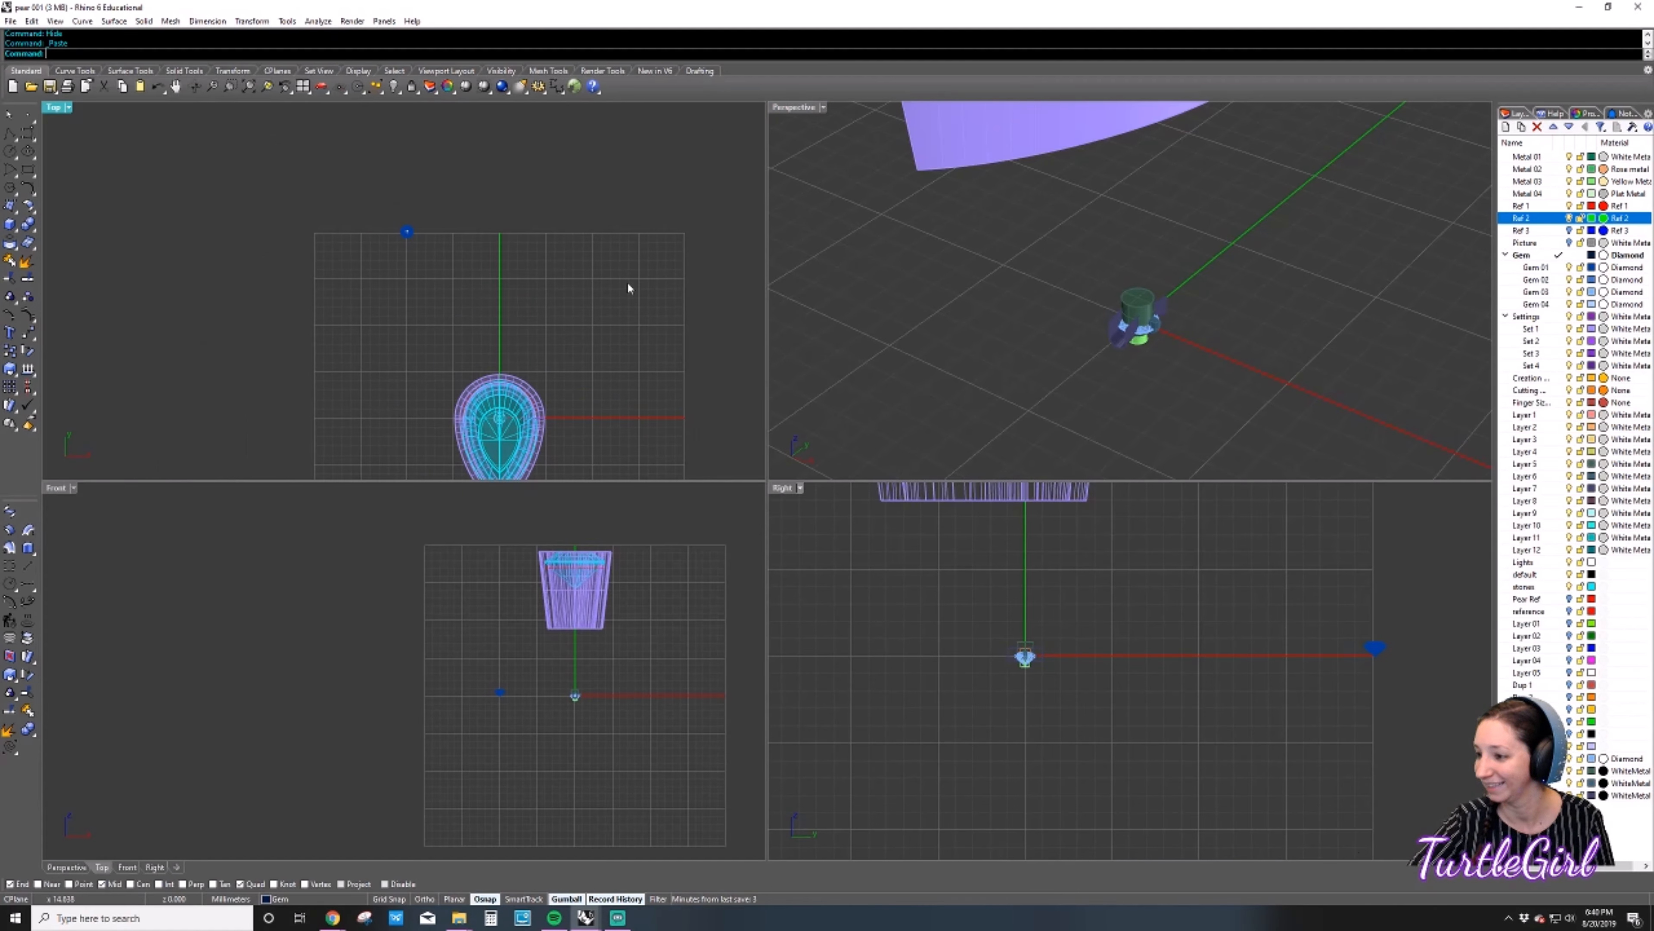
right_drag(506, 269, 513, 307)
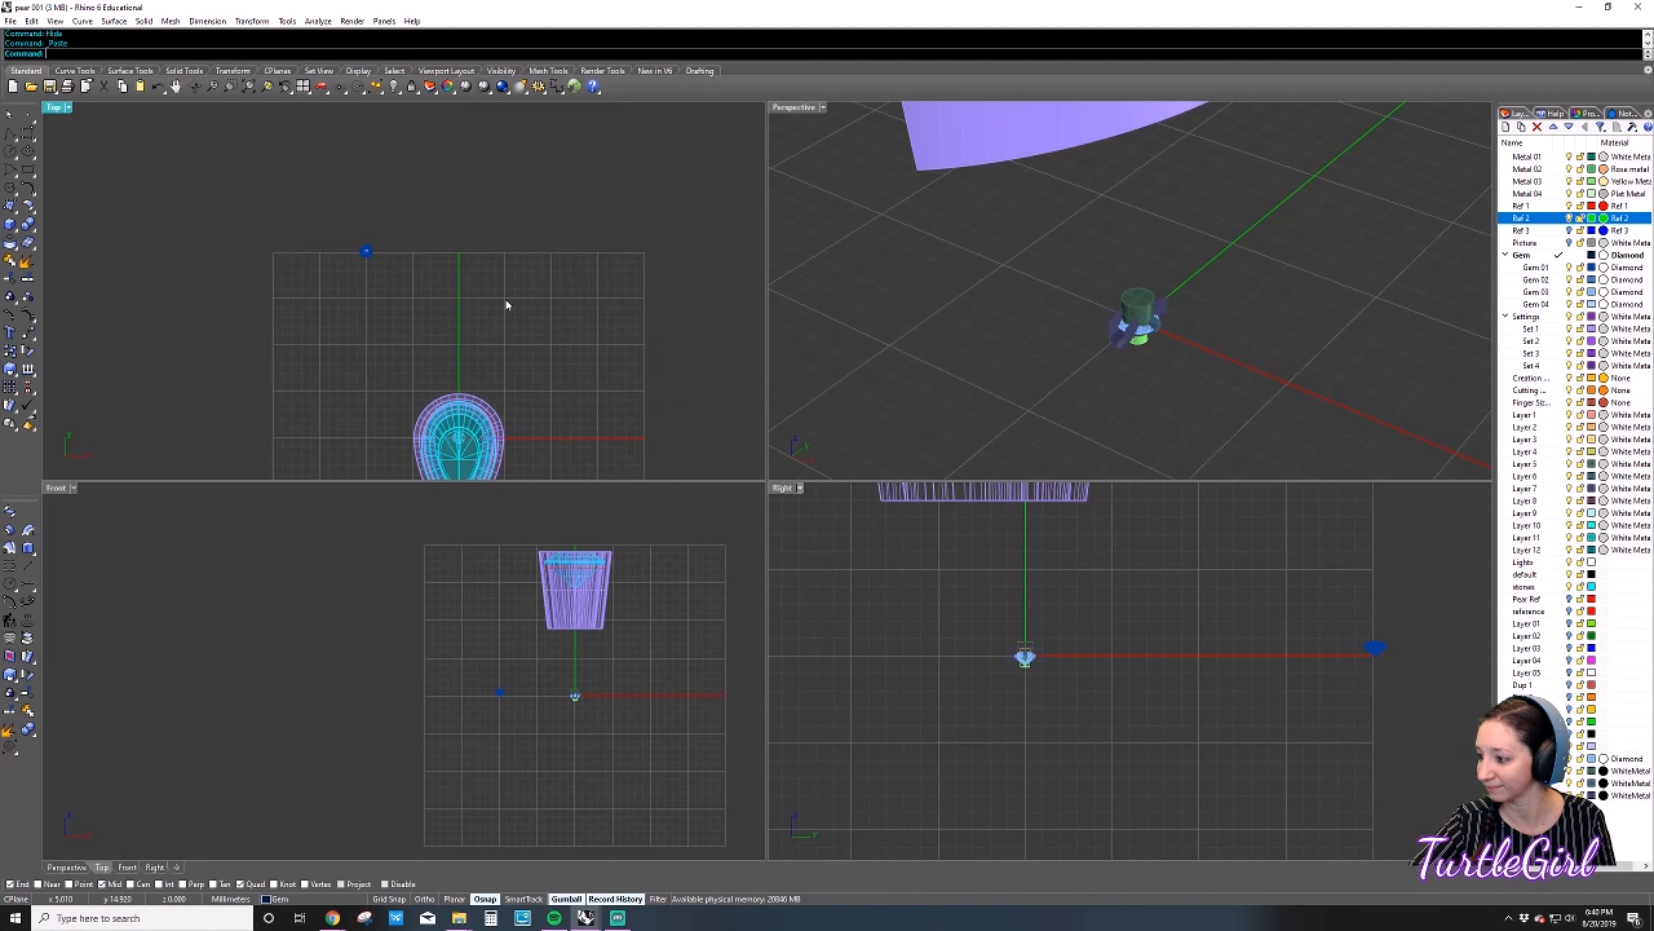
right_drag(1033, 317, 1025, 300)
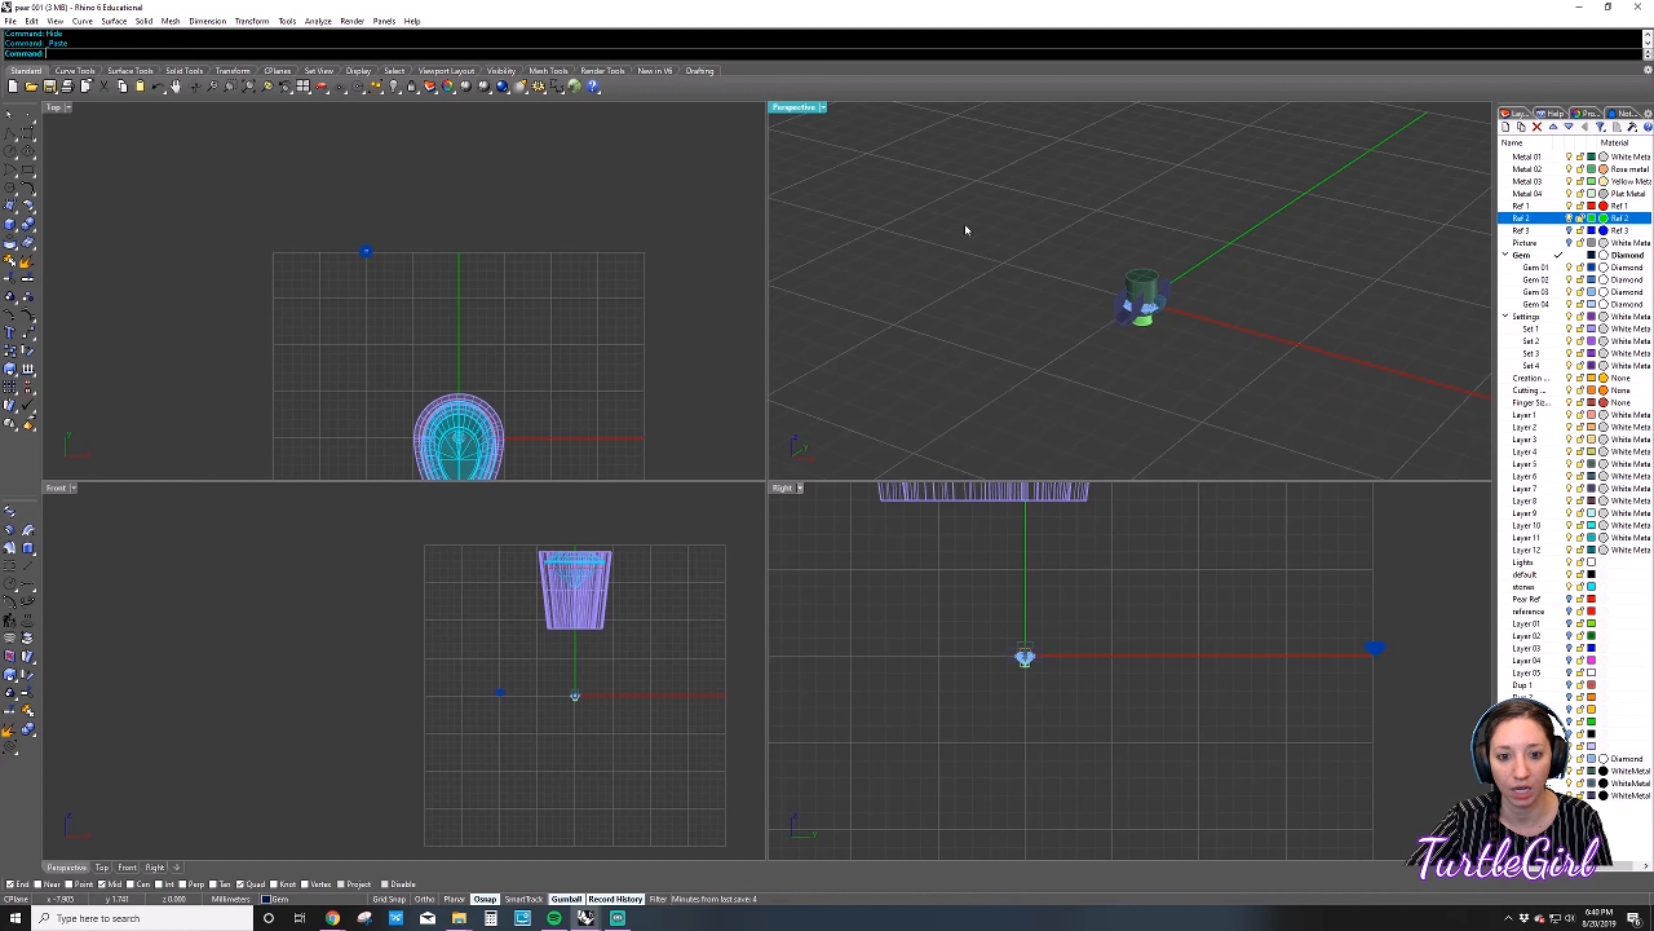
Inspect the parked round gem and the pasted gem with its cutters, selecting each in turn.
click(391, 256)
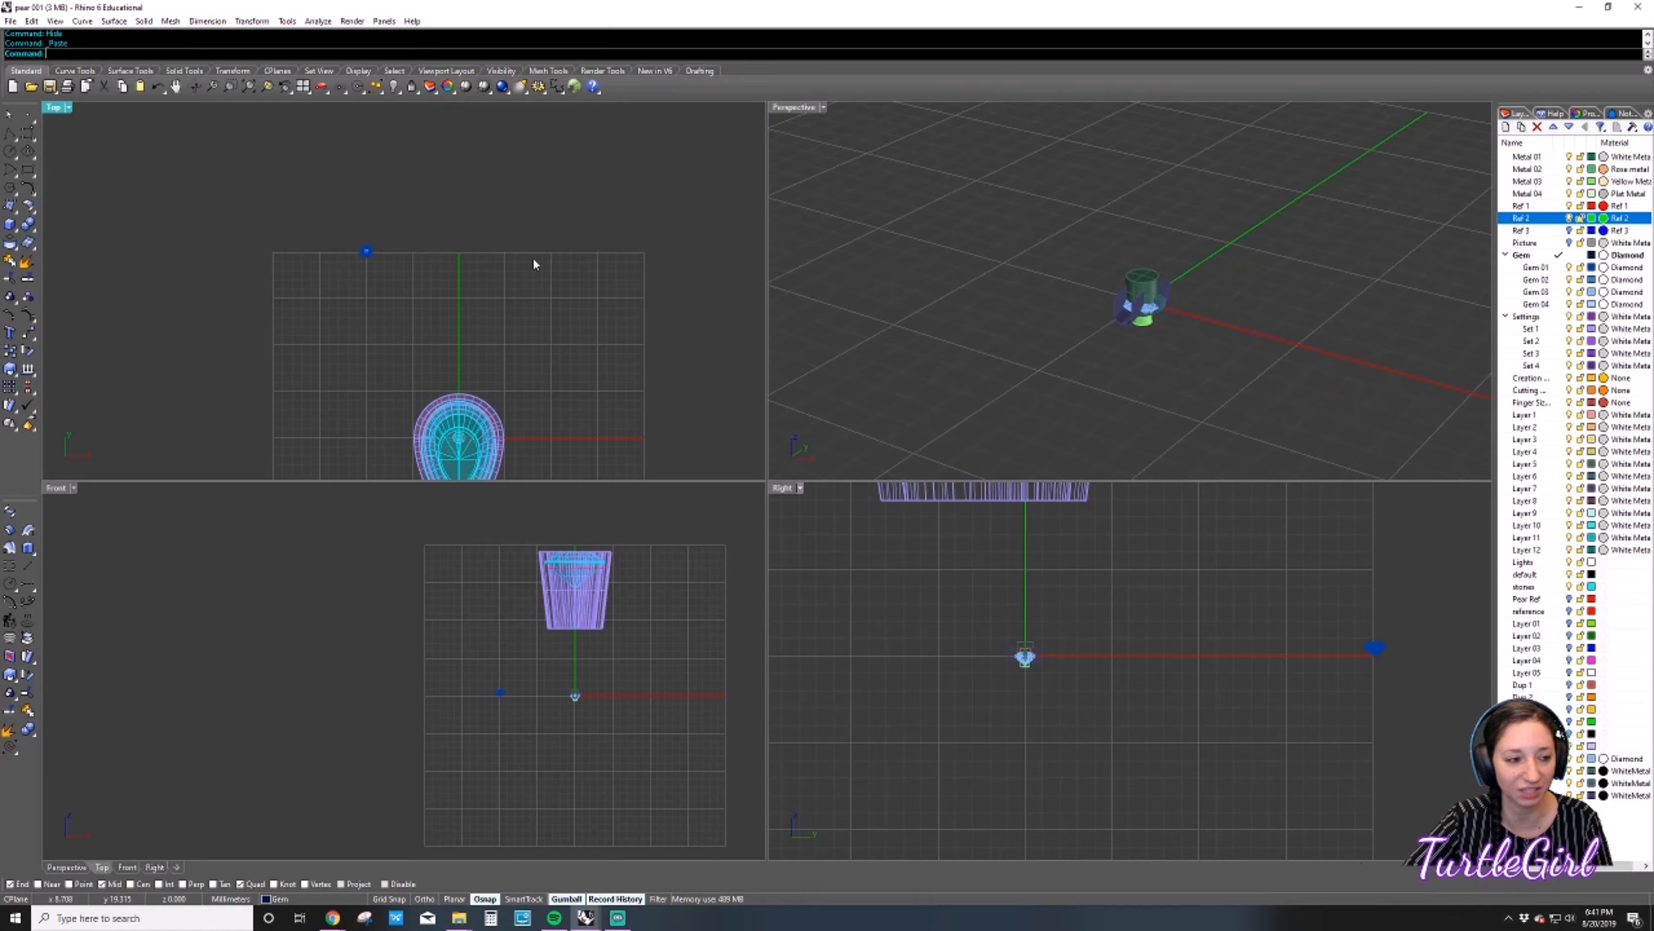
right_drag(408, 253, 403, 283)
scroll(366, 287, up, 14)
scroll(368, 289, down, 10)
right_drag(631, 319, 620, 243)
click(1153, 319)
click(975, 268)
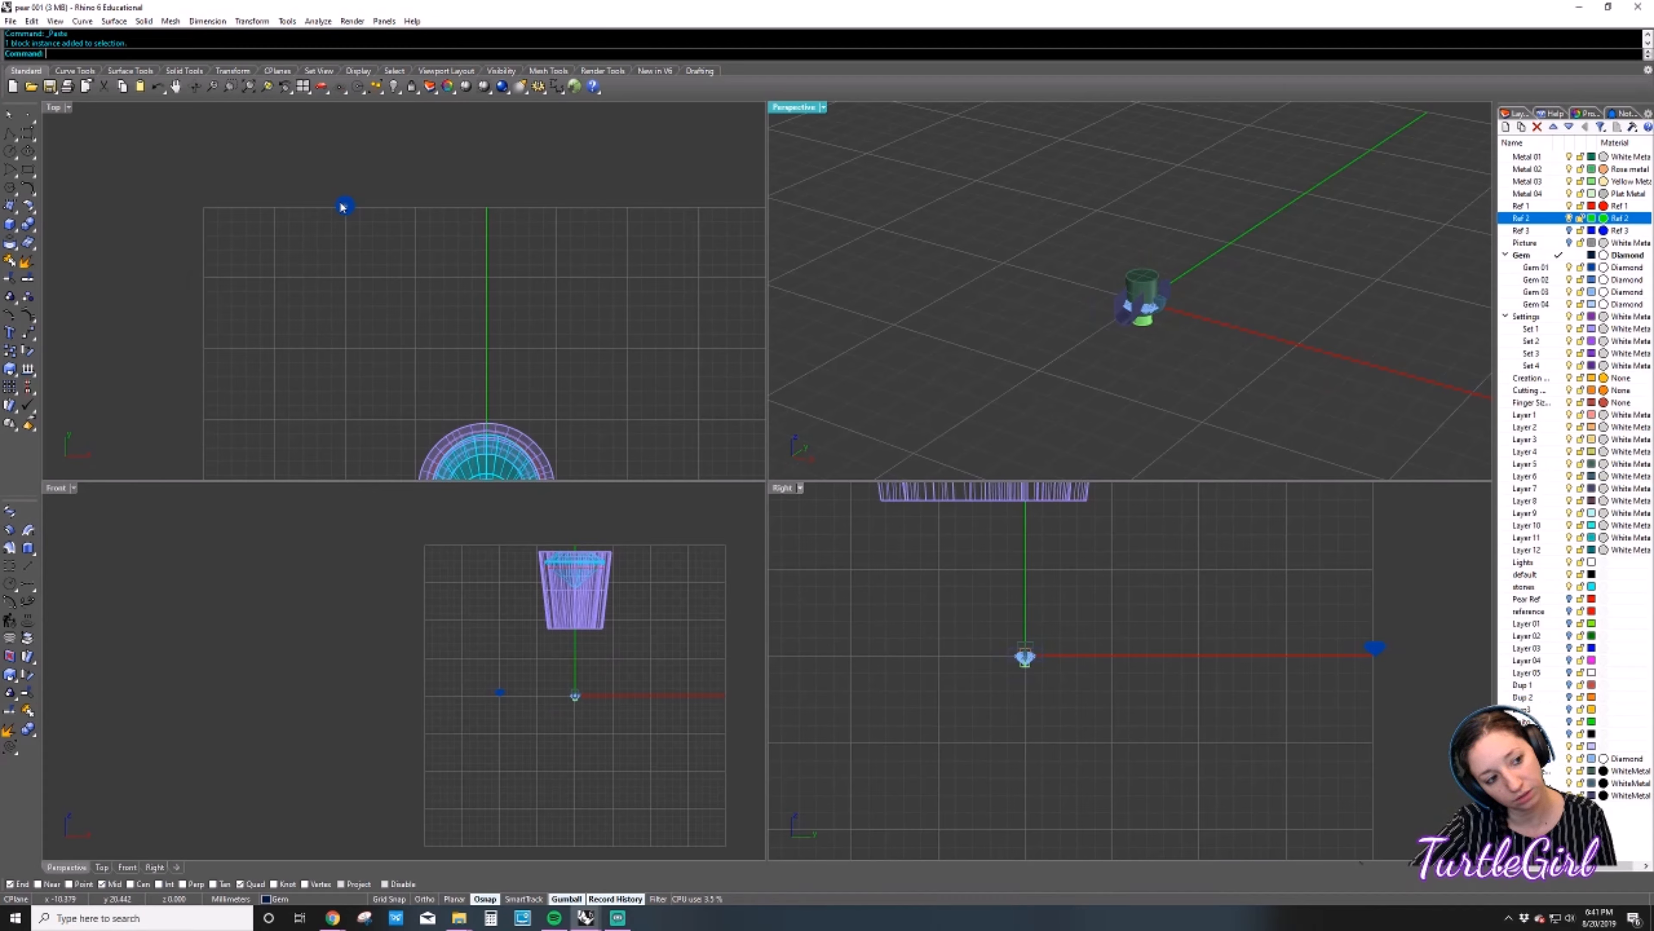
click(346, 206)
click(1082, 287)
drag(1082, 288, 1229, 372)
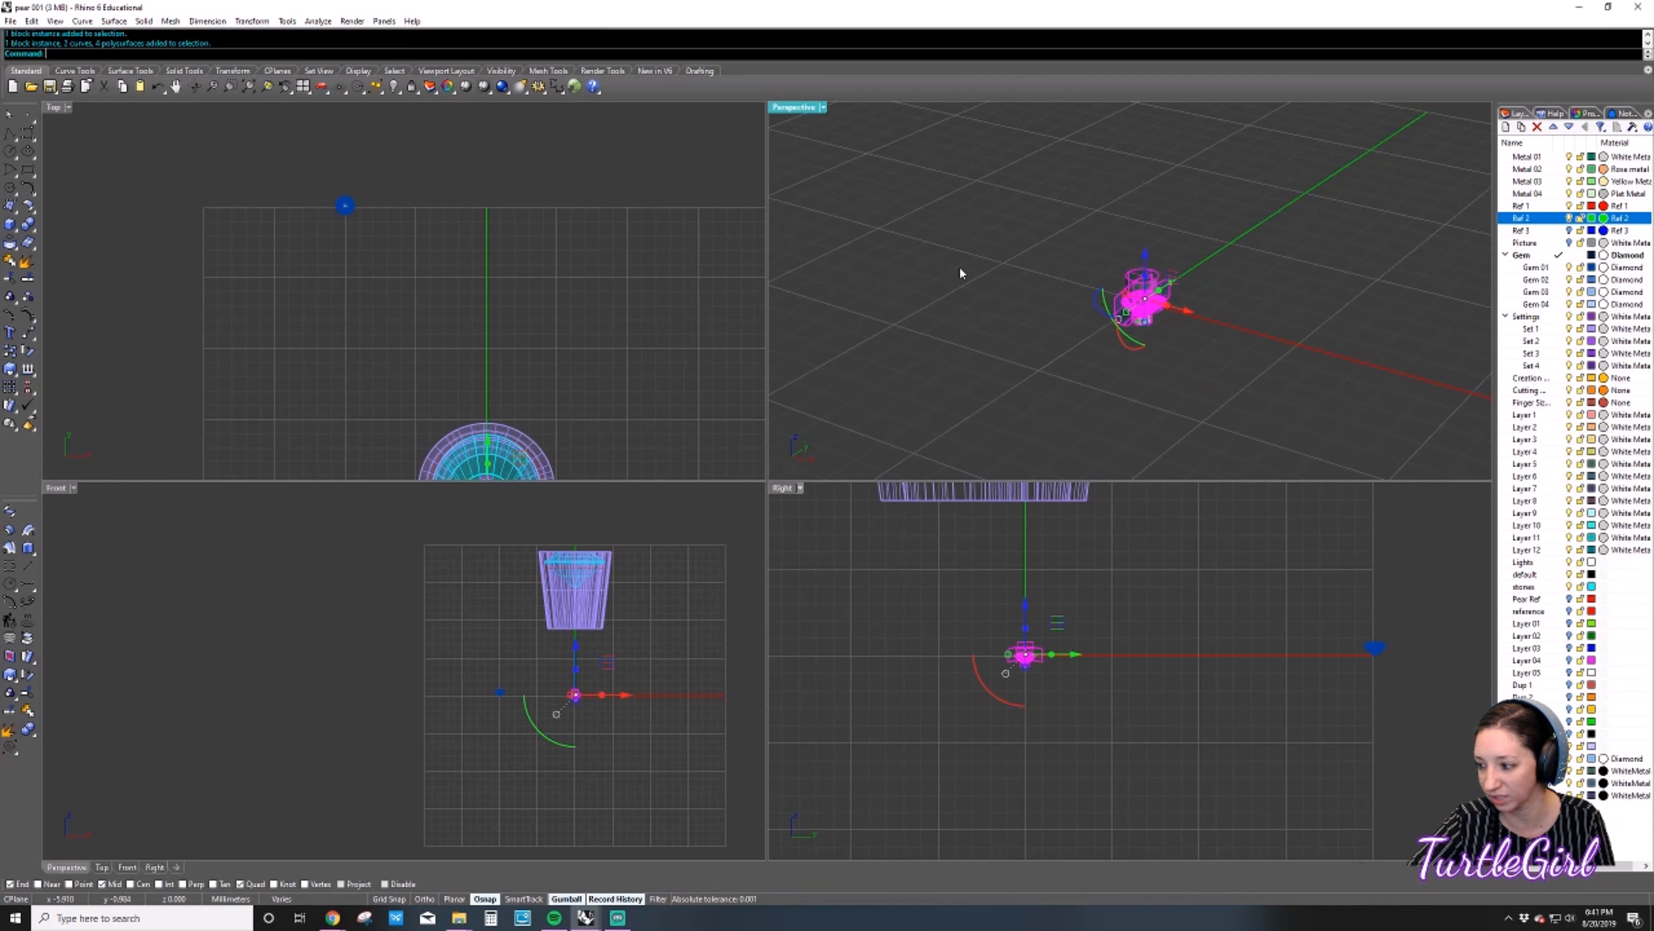
drag(320, 180, 415, 260)
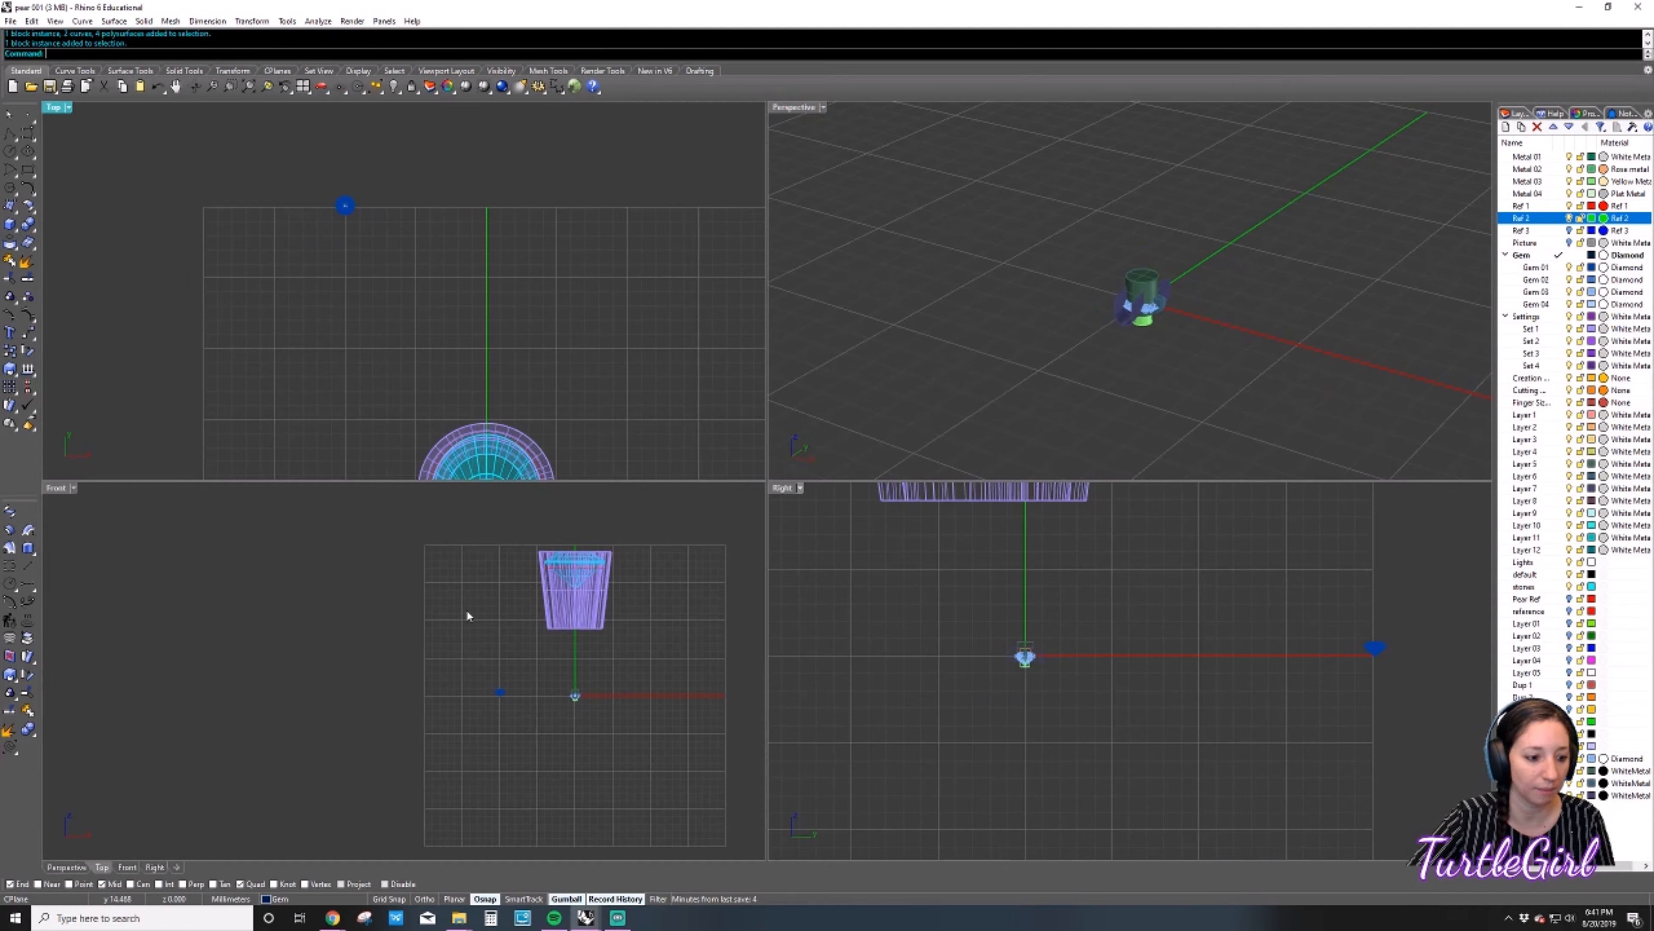
scroll(571, 709, up, 4)
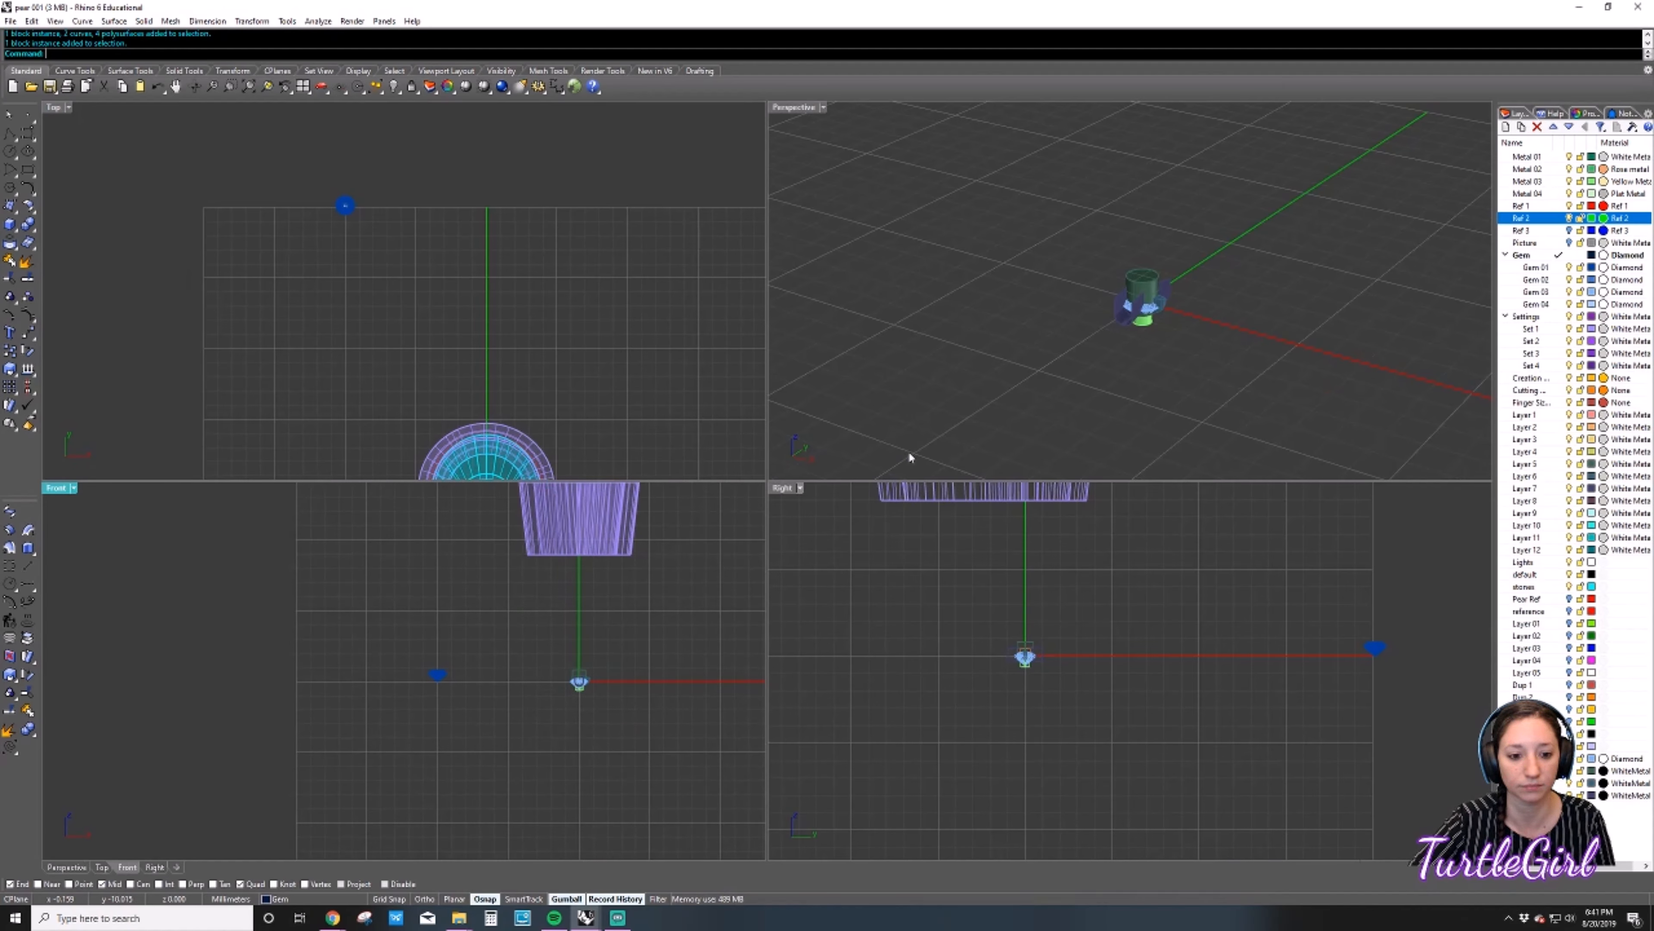
Examine the raised bezel in the Front view and the pasted round gem with its cutters at the origin.
scroll(621, 605, down, 4)
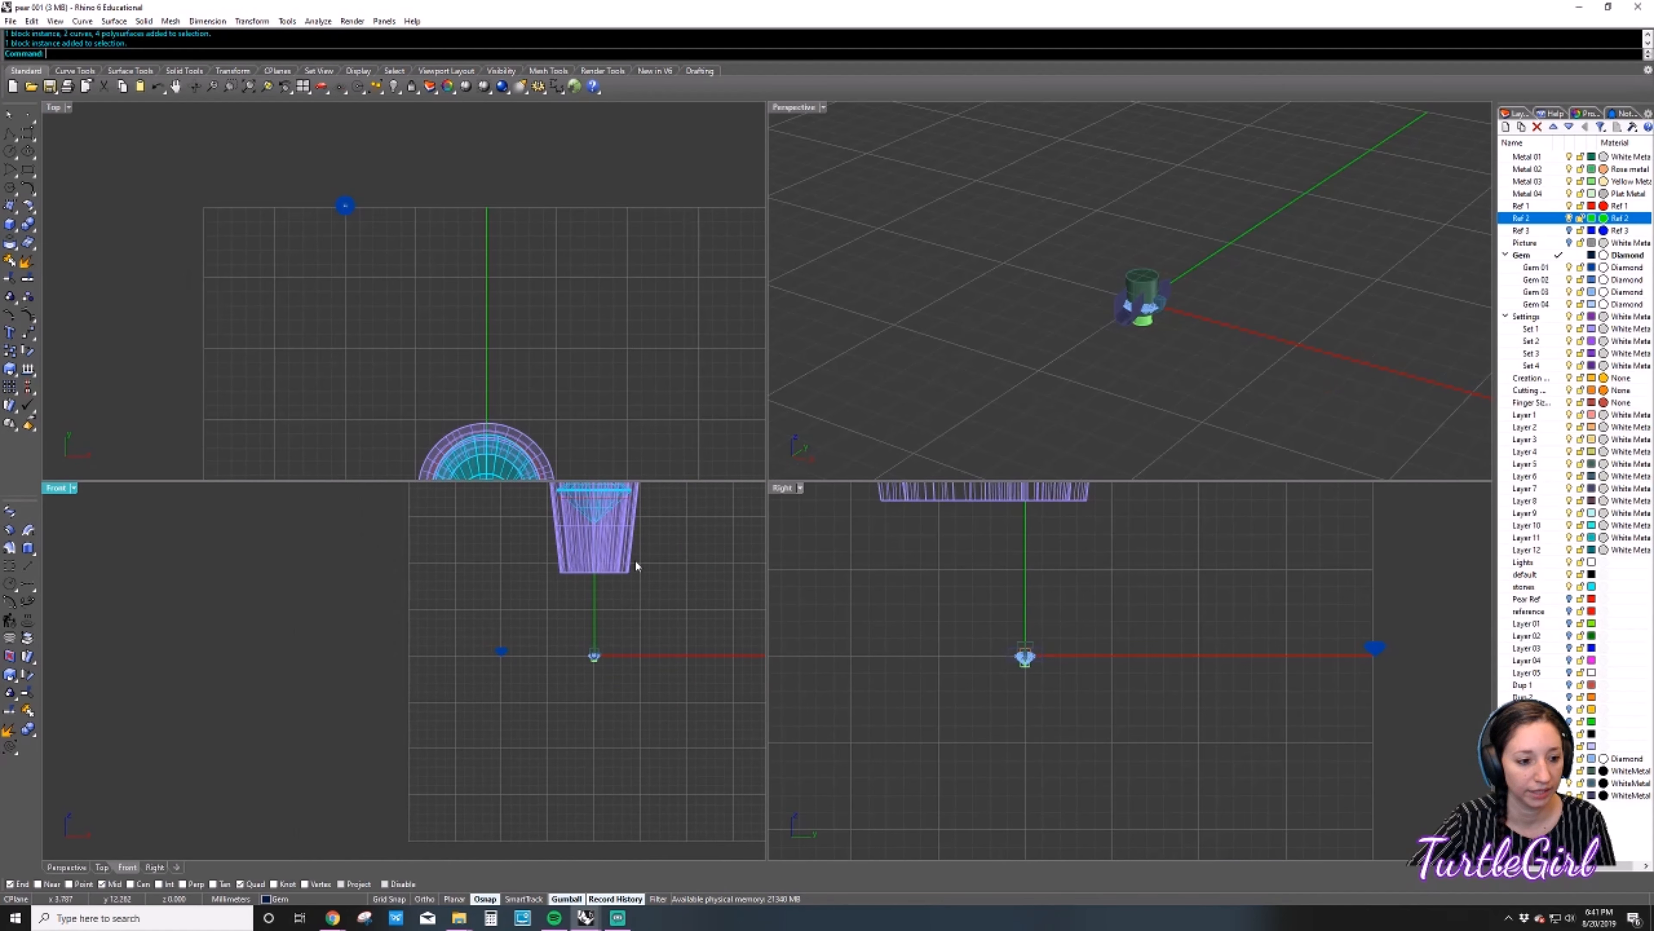
right_drag(654, 506, 589, 580)
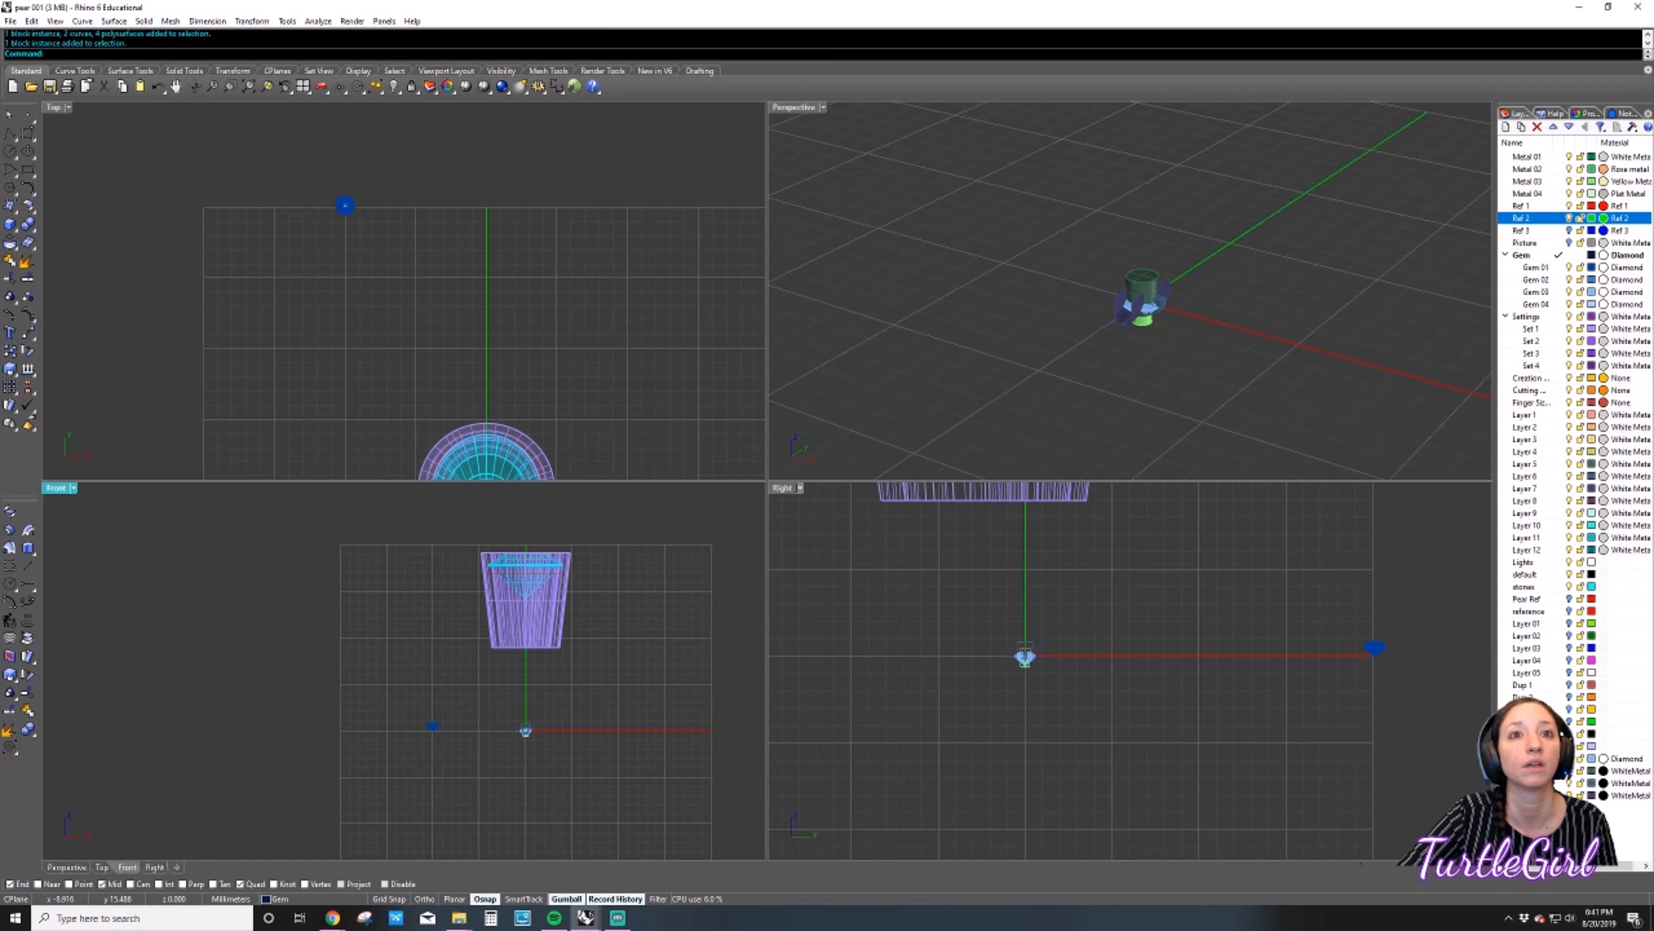
click(459, 918)
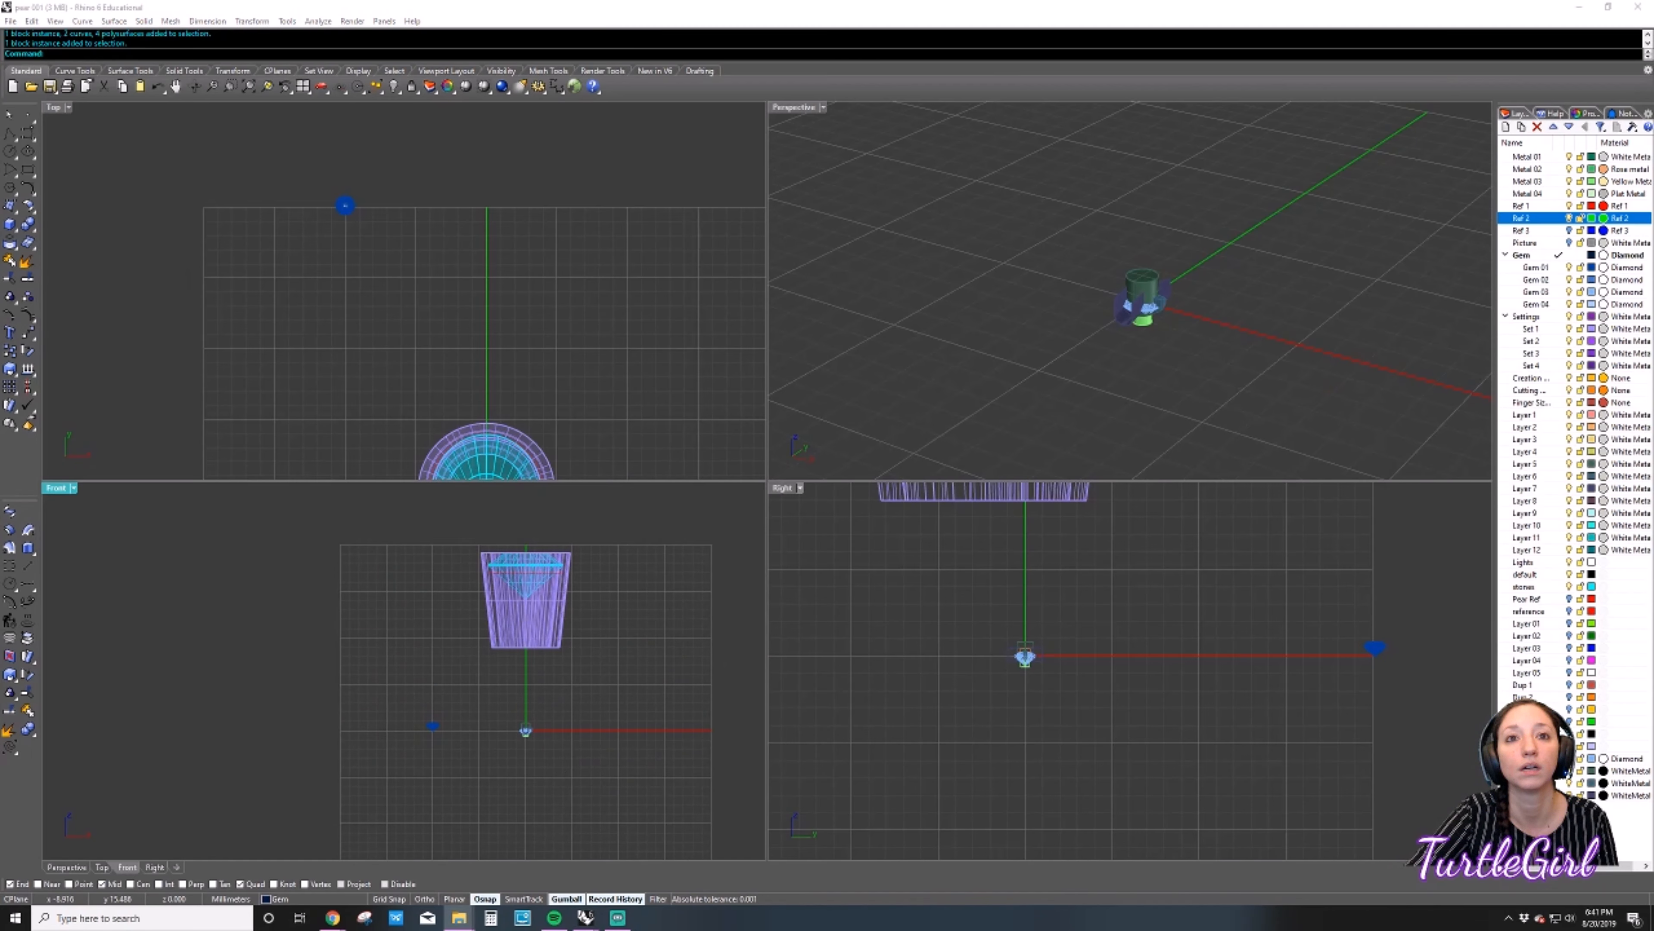
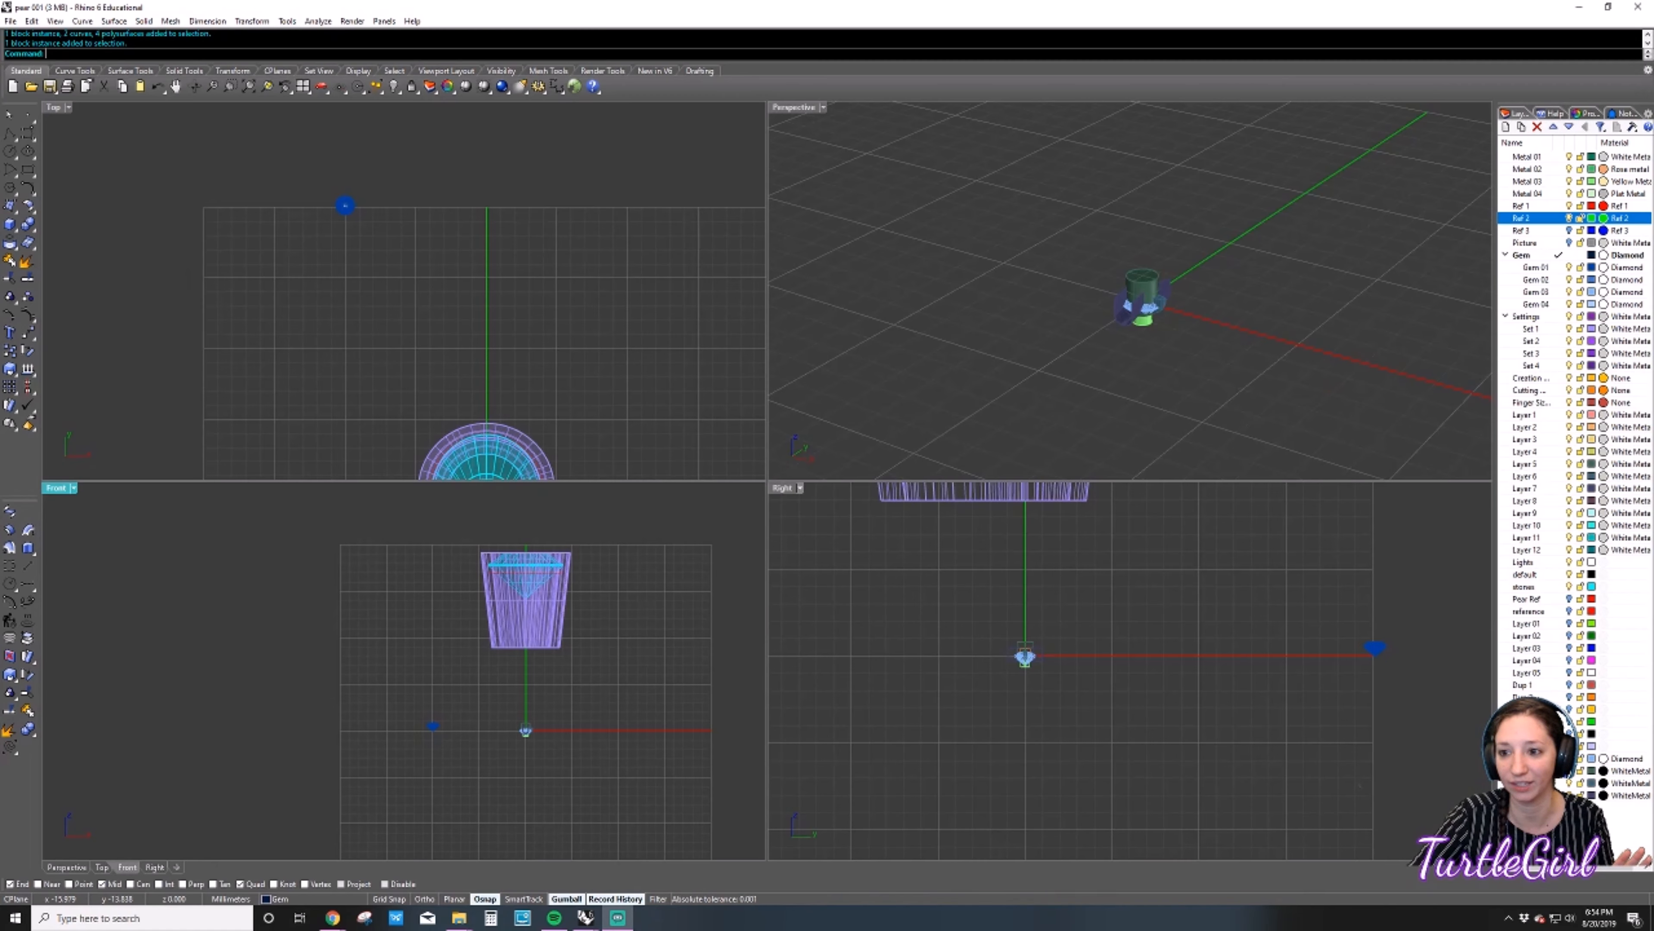
click(655, 378)
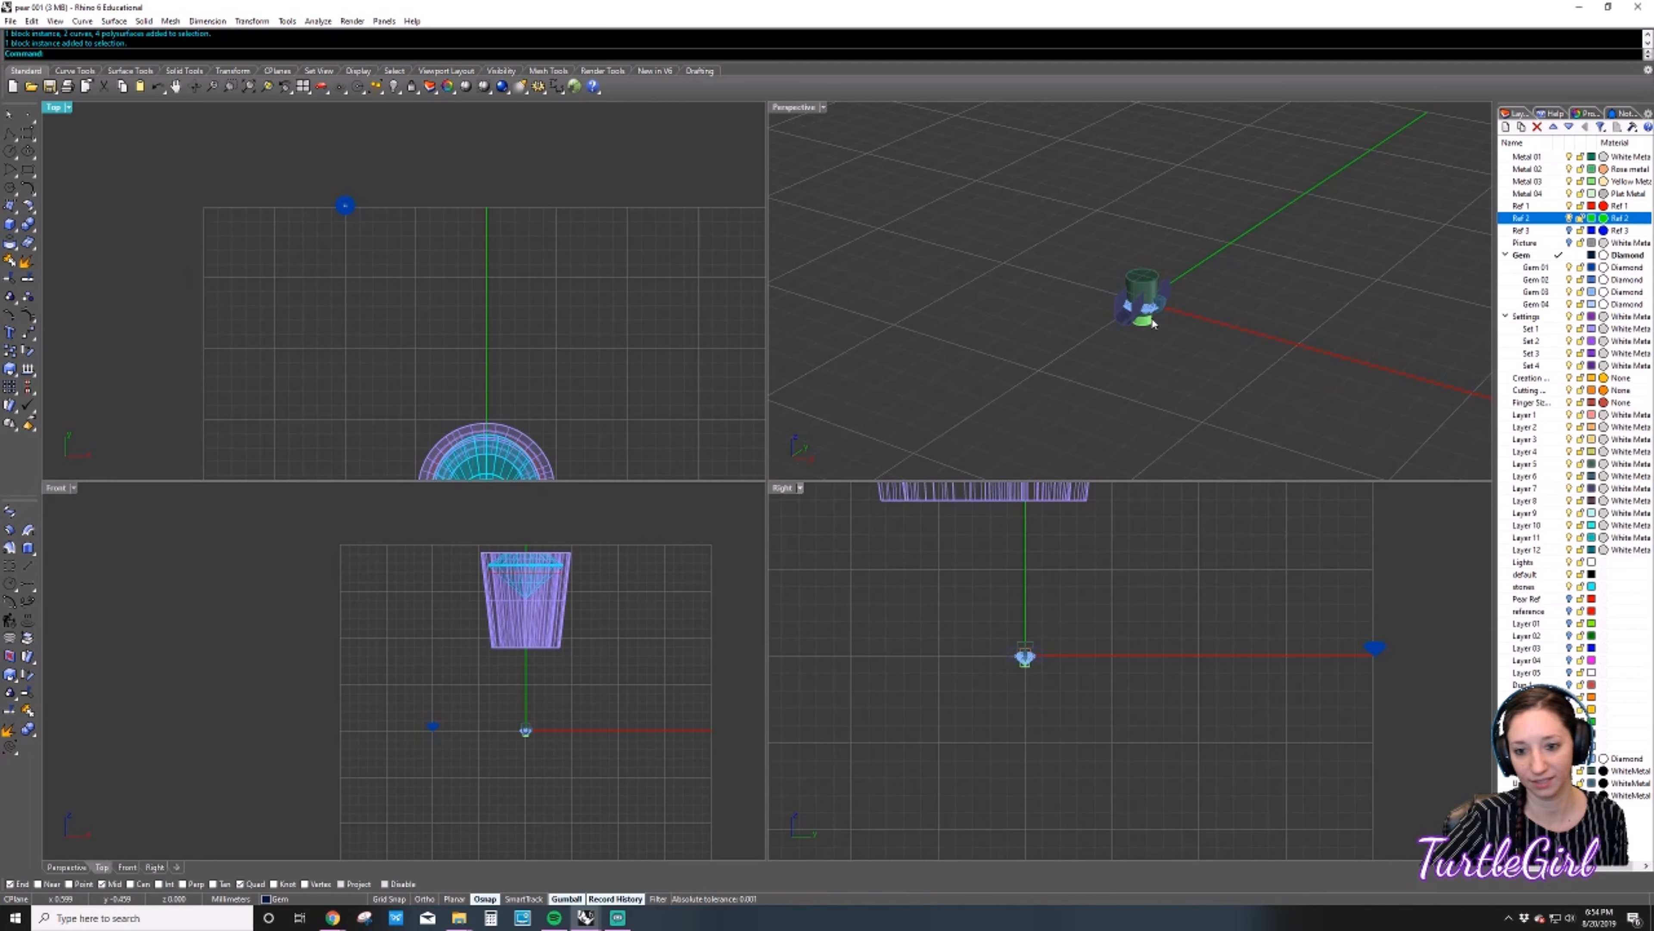
click(1084, 372)
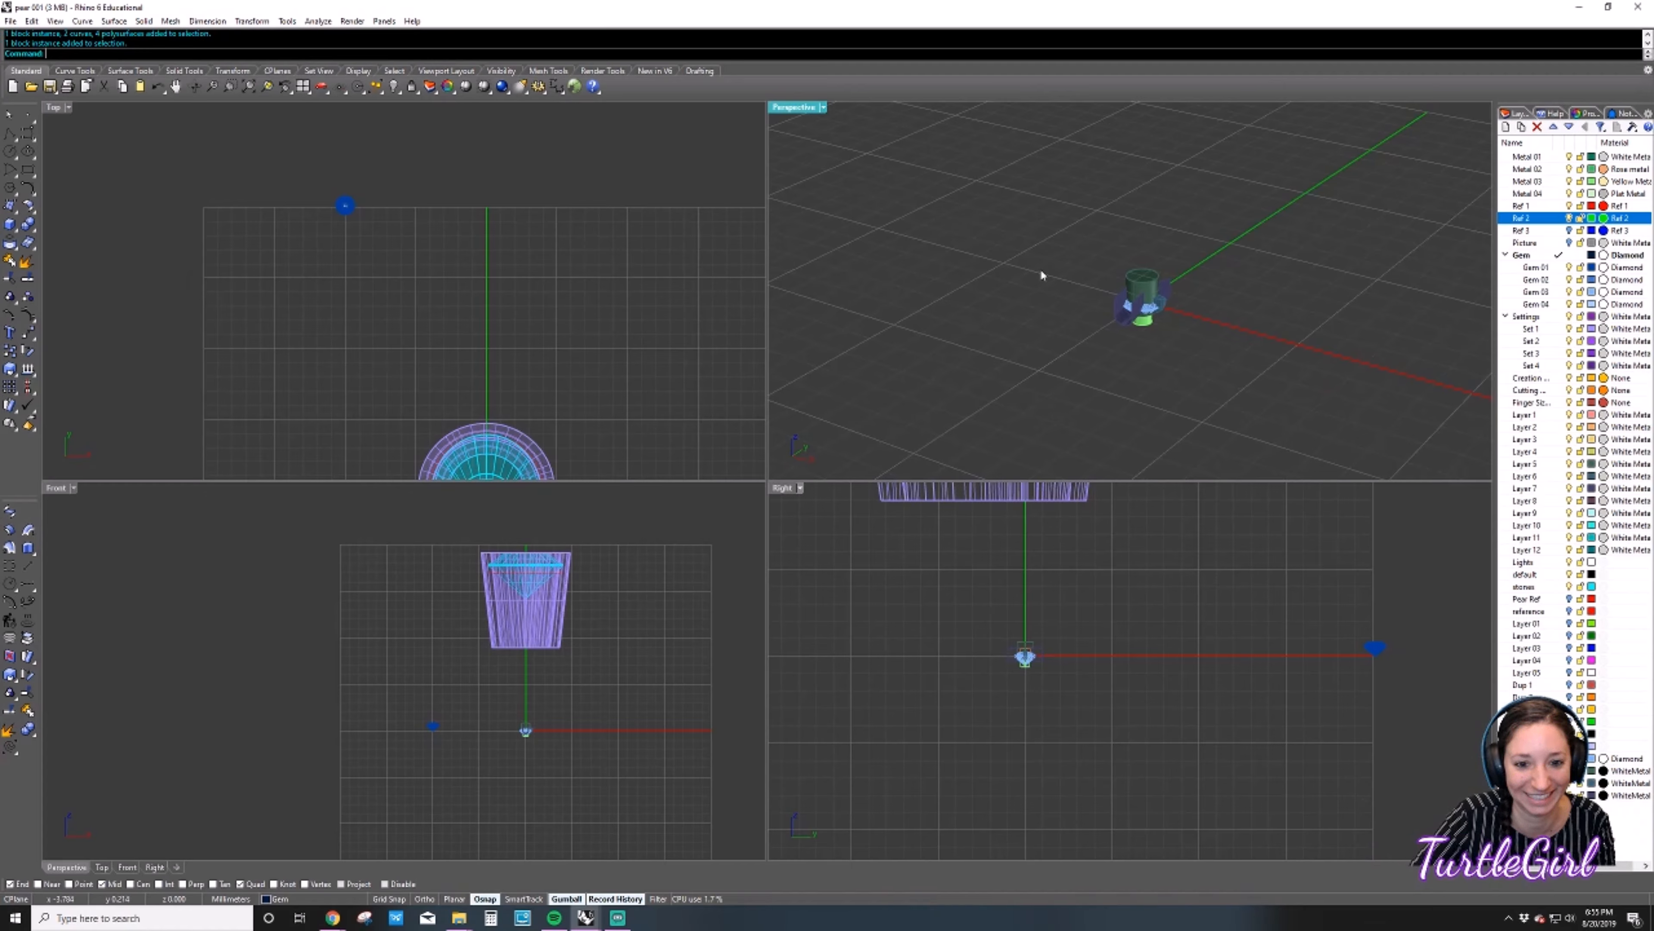
drag(1055, 208, 1052, 244)
click(1219, 392)
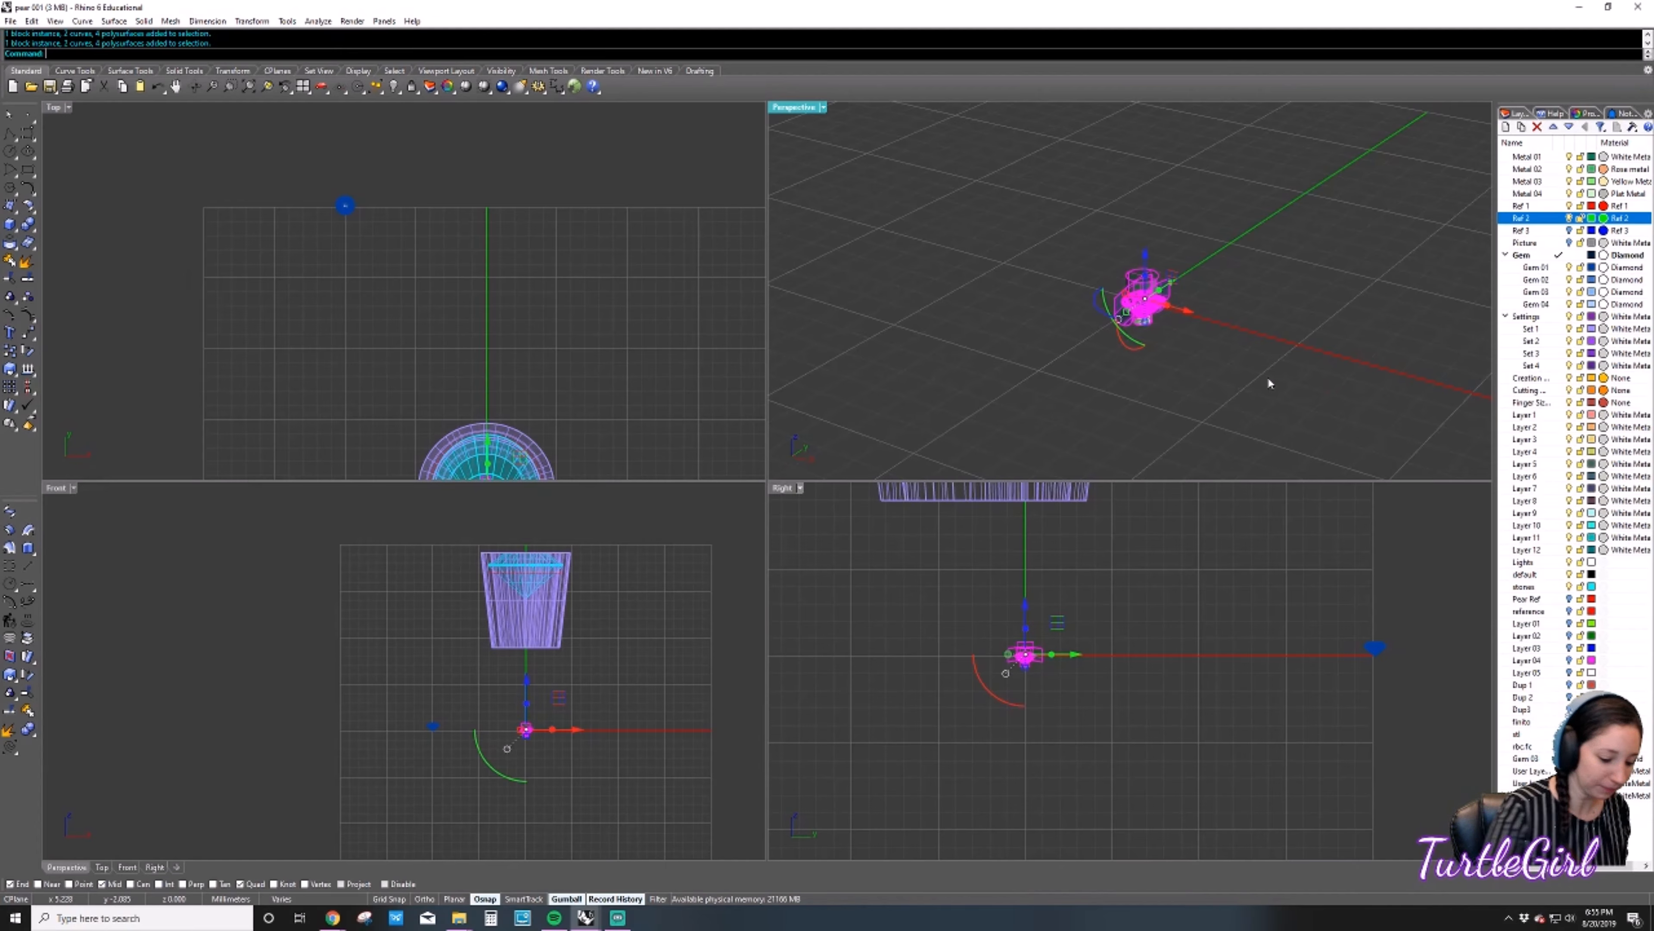
key(Escape)
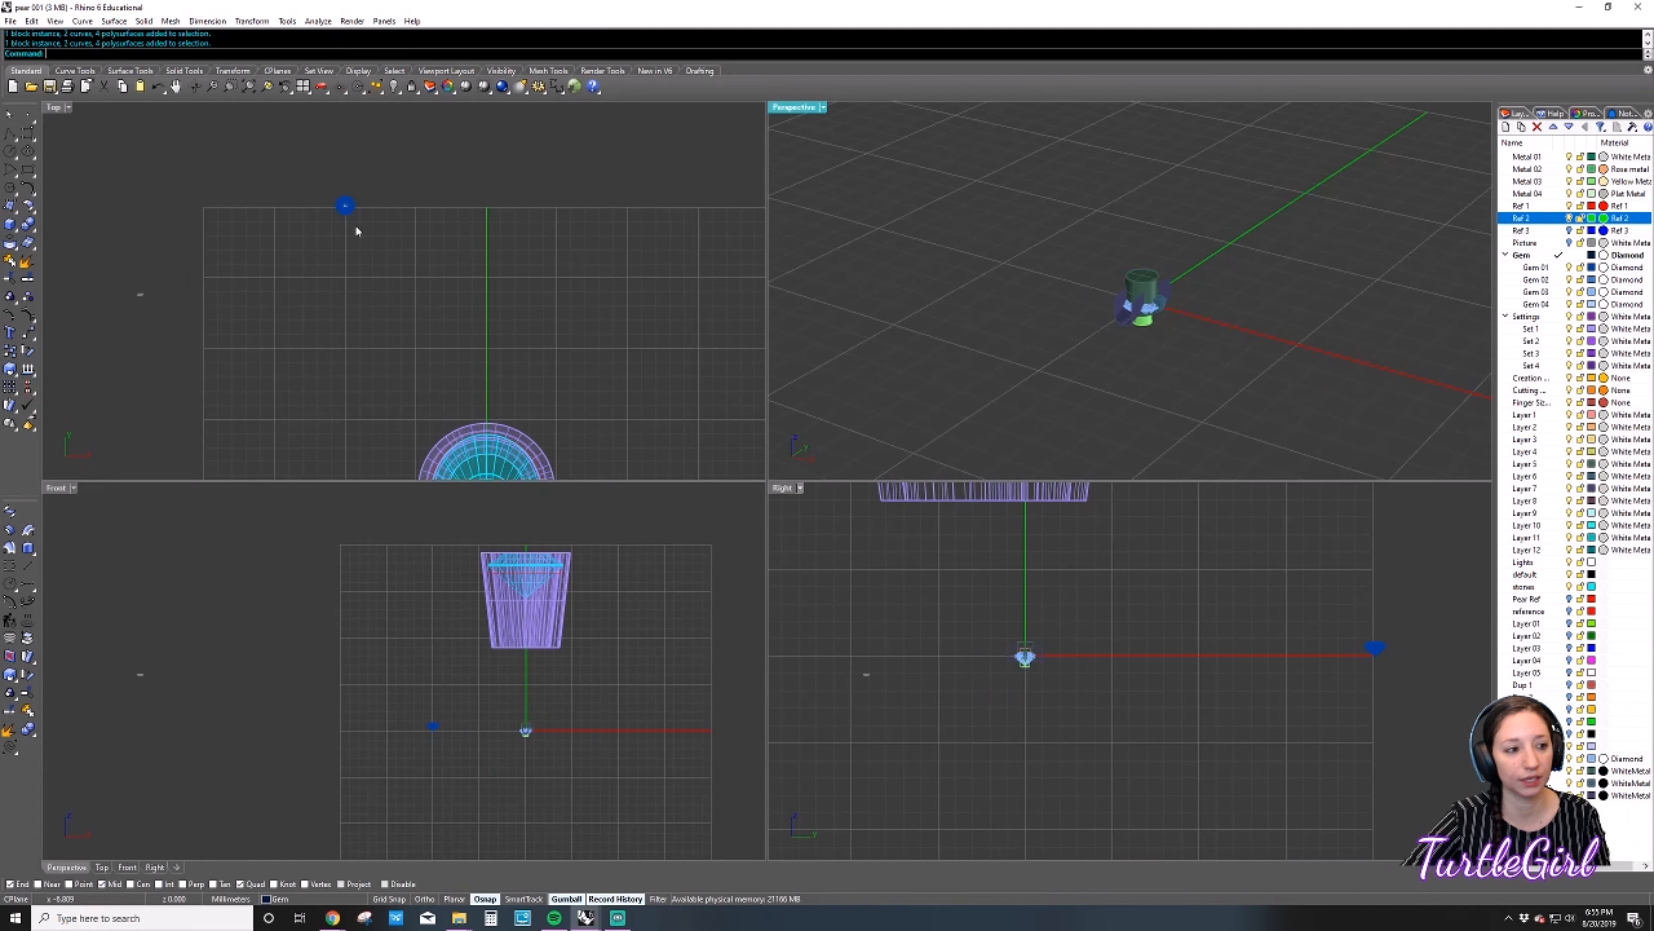
Examine the parked blue round gem up close in the Top view.
scroll(321, 239, up, 2)
scroll(345, 248, up, 4)
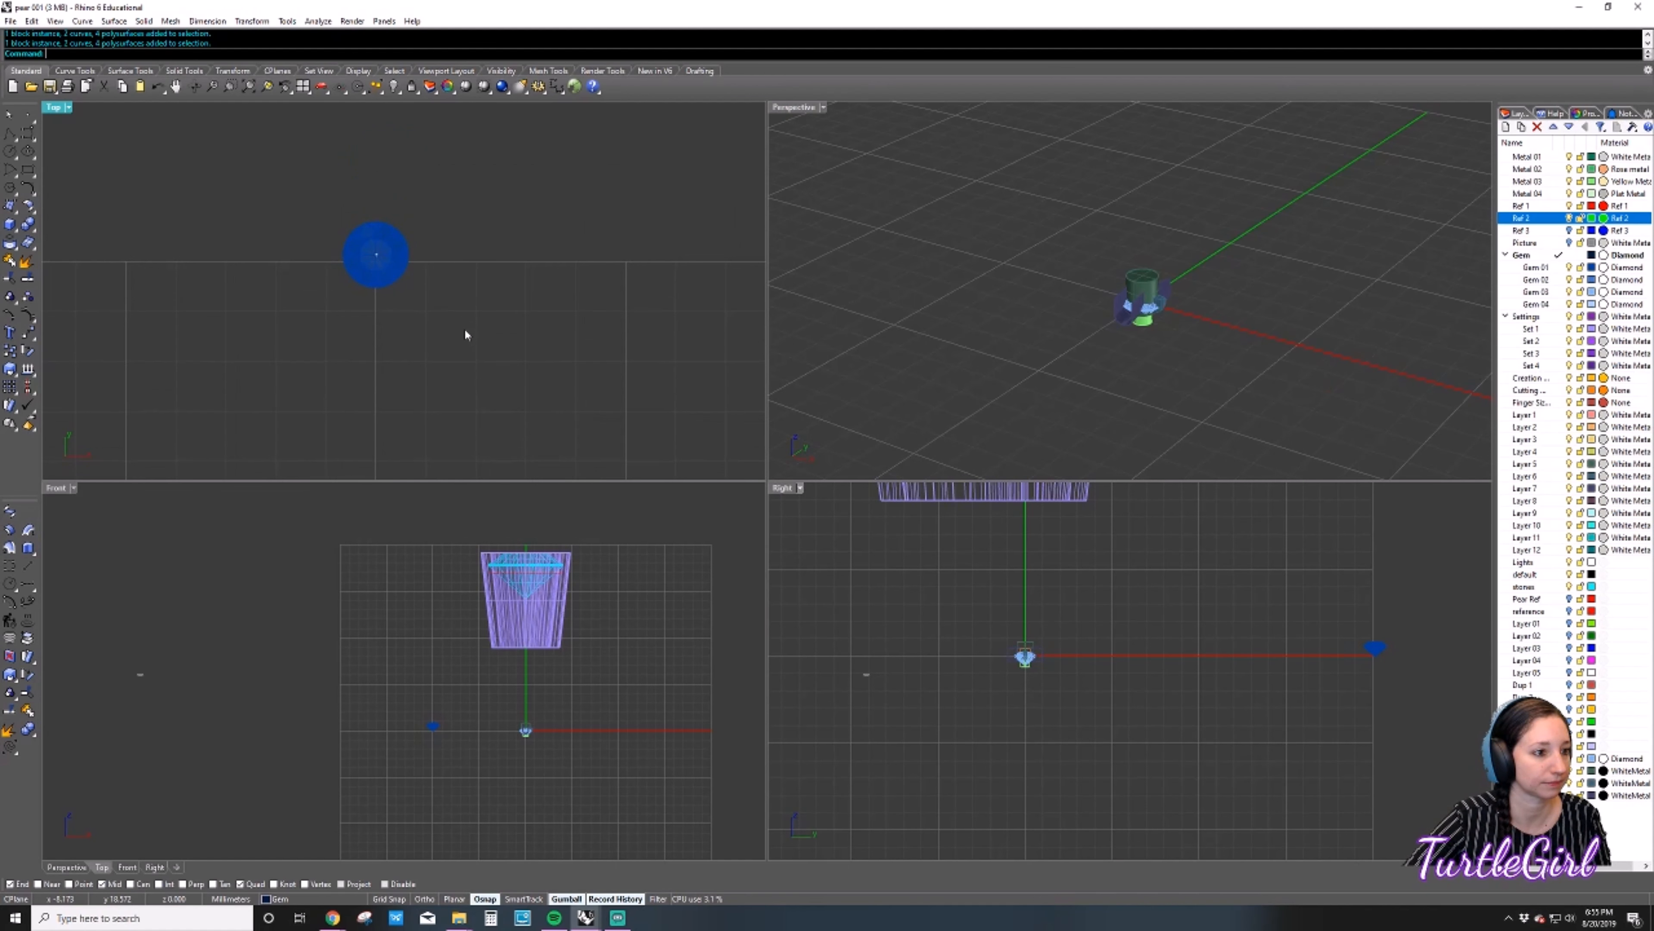
click(389, 237)
click(568, 254)
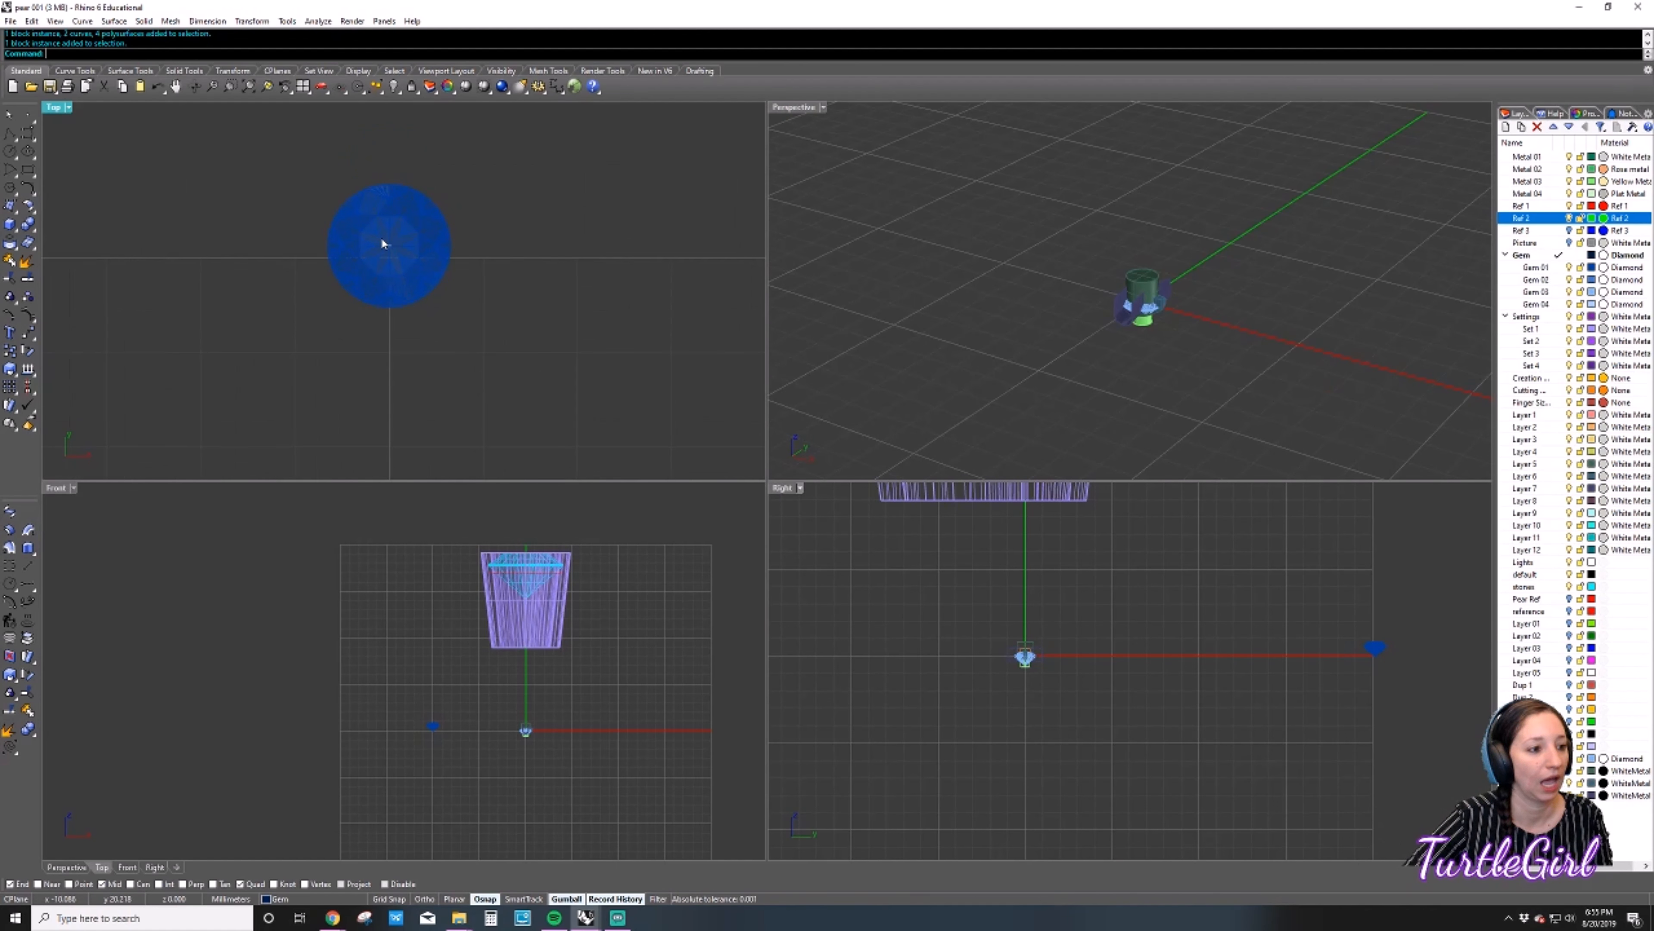
click(380, 244)
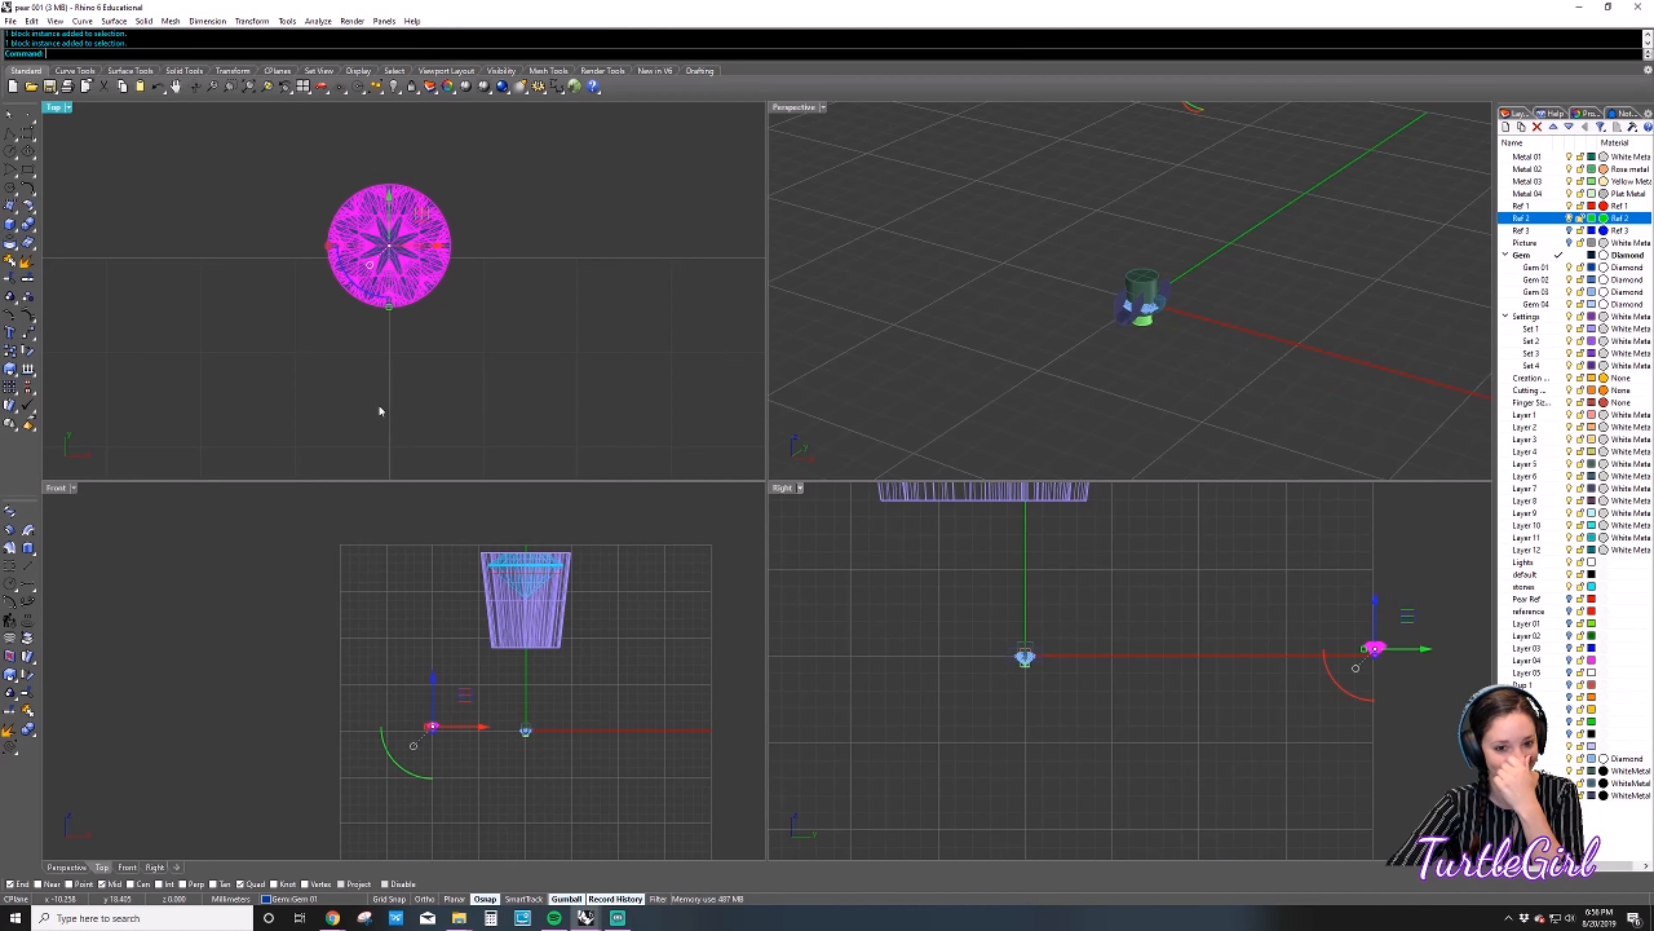
key(Escape)
click(389, 232)
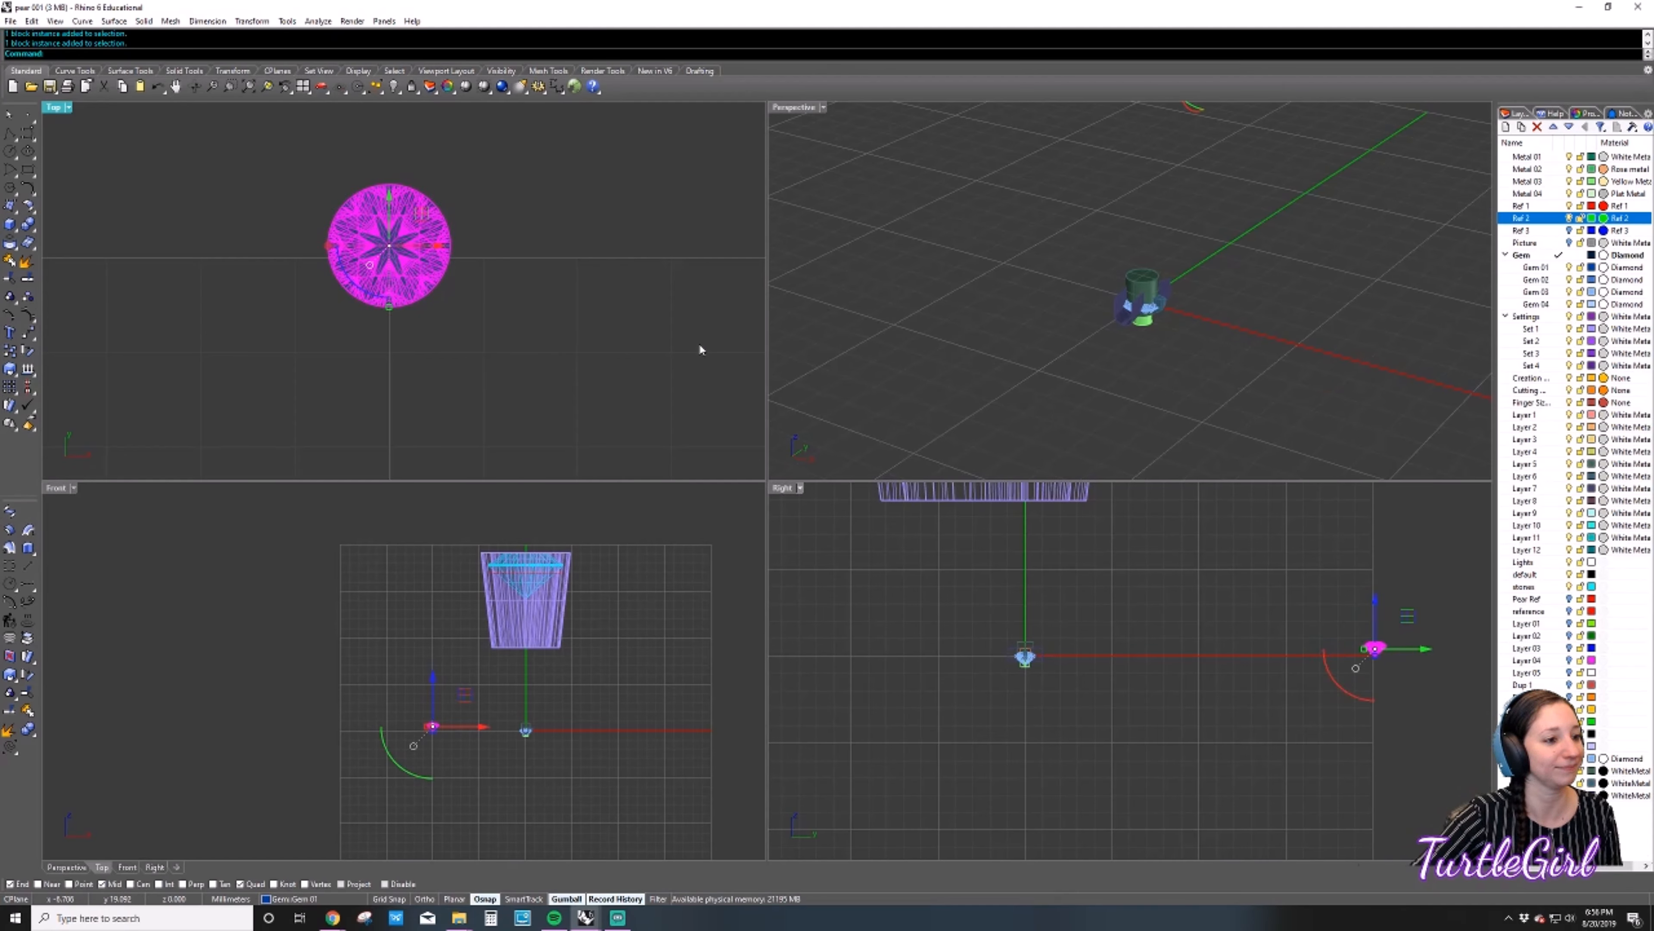
Import the file "Size 6 ring rail .1 offset per size" into the model, continuing past the missing image files.
scroll(1042, 240, down, 5)
scroll(602, 249, down, 4)
right_drag(606, 250, 408, 261)
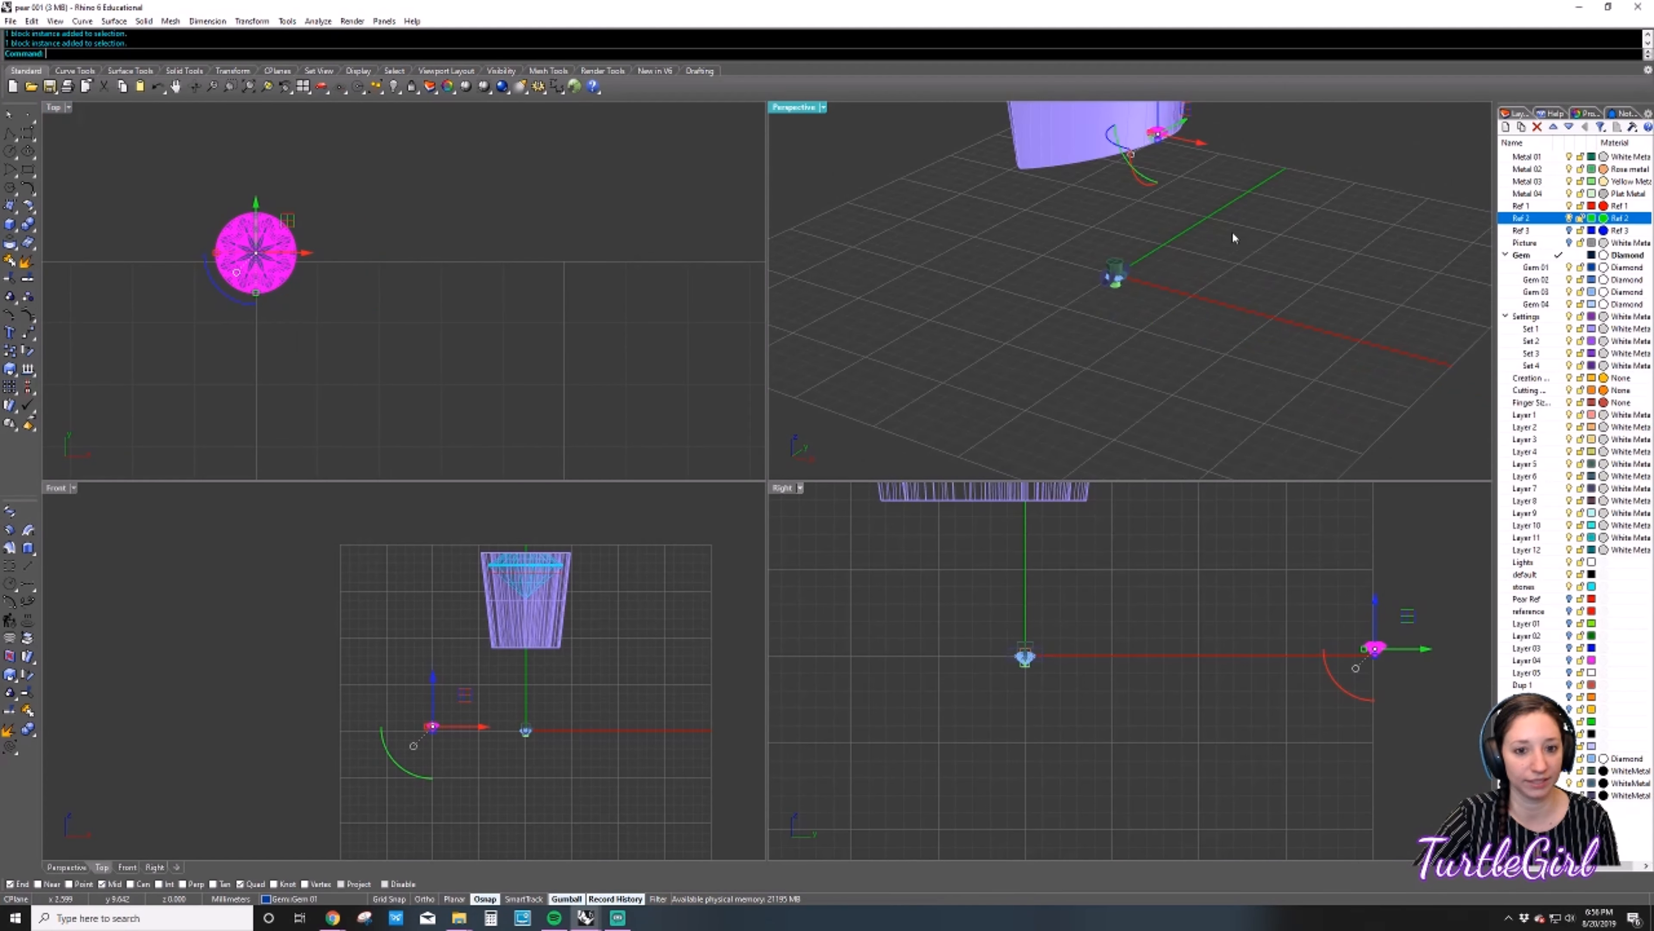
scroll(1233, 238, down, 3)
right_drag(1234, 238, 1068, 254)
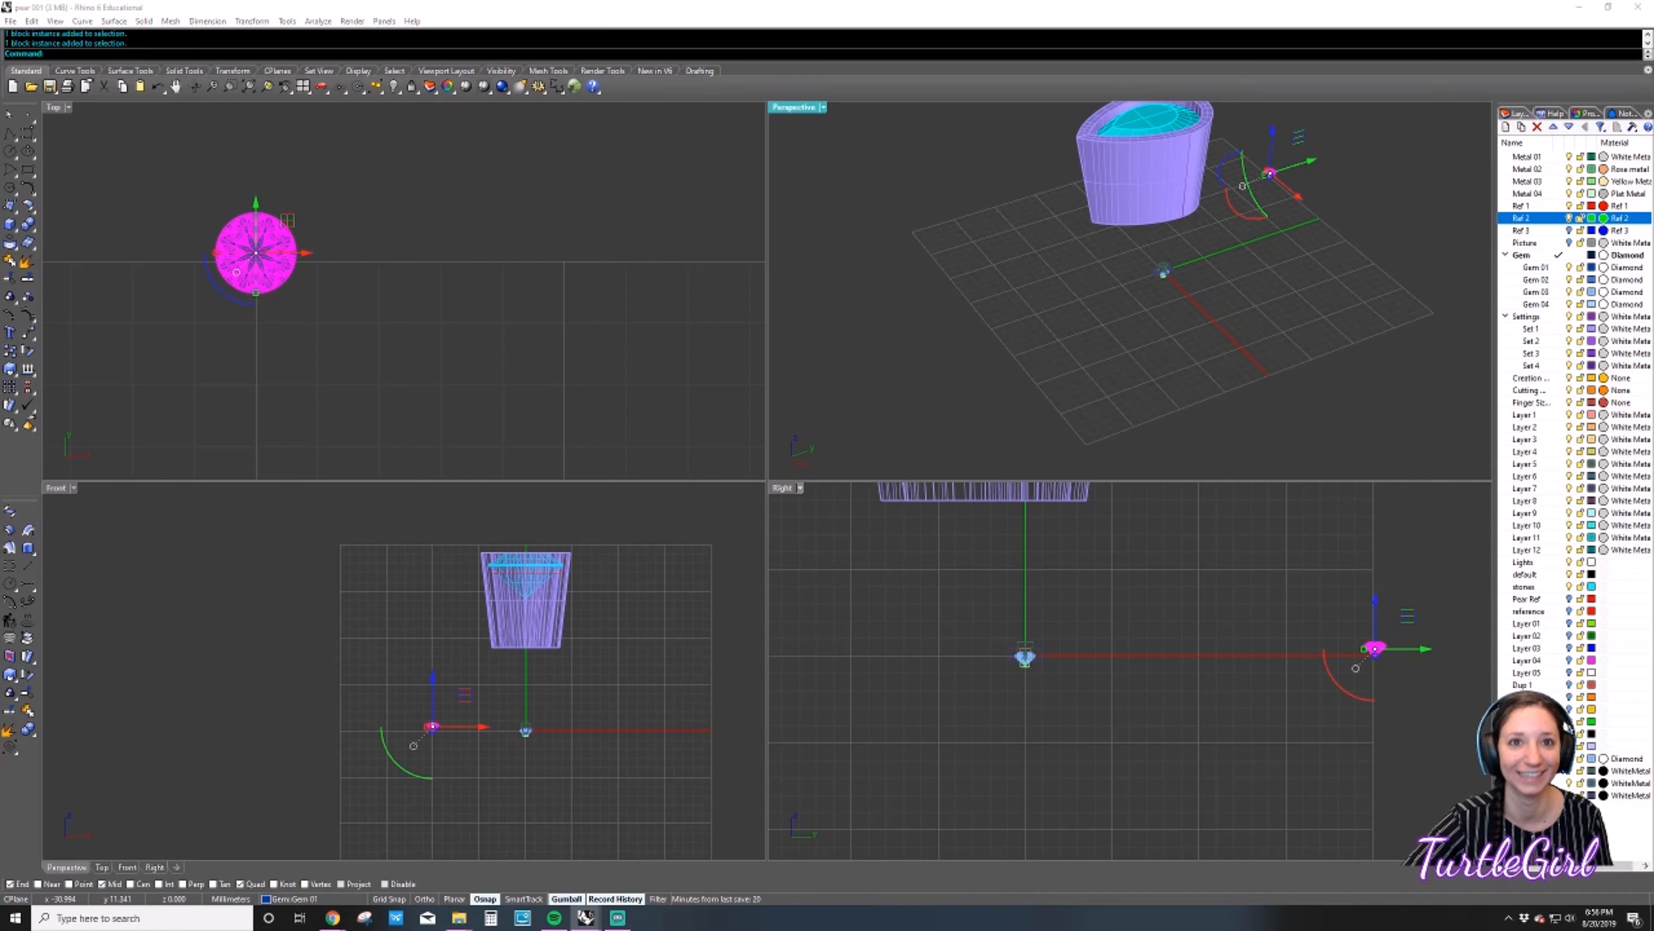
drag(1036, 0, 795, 407)
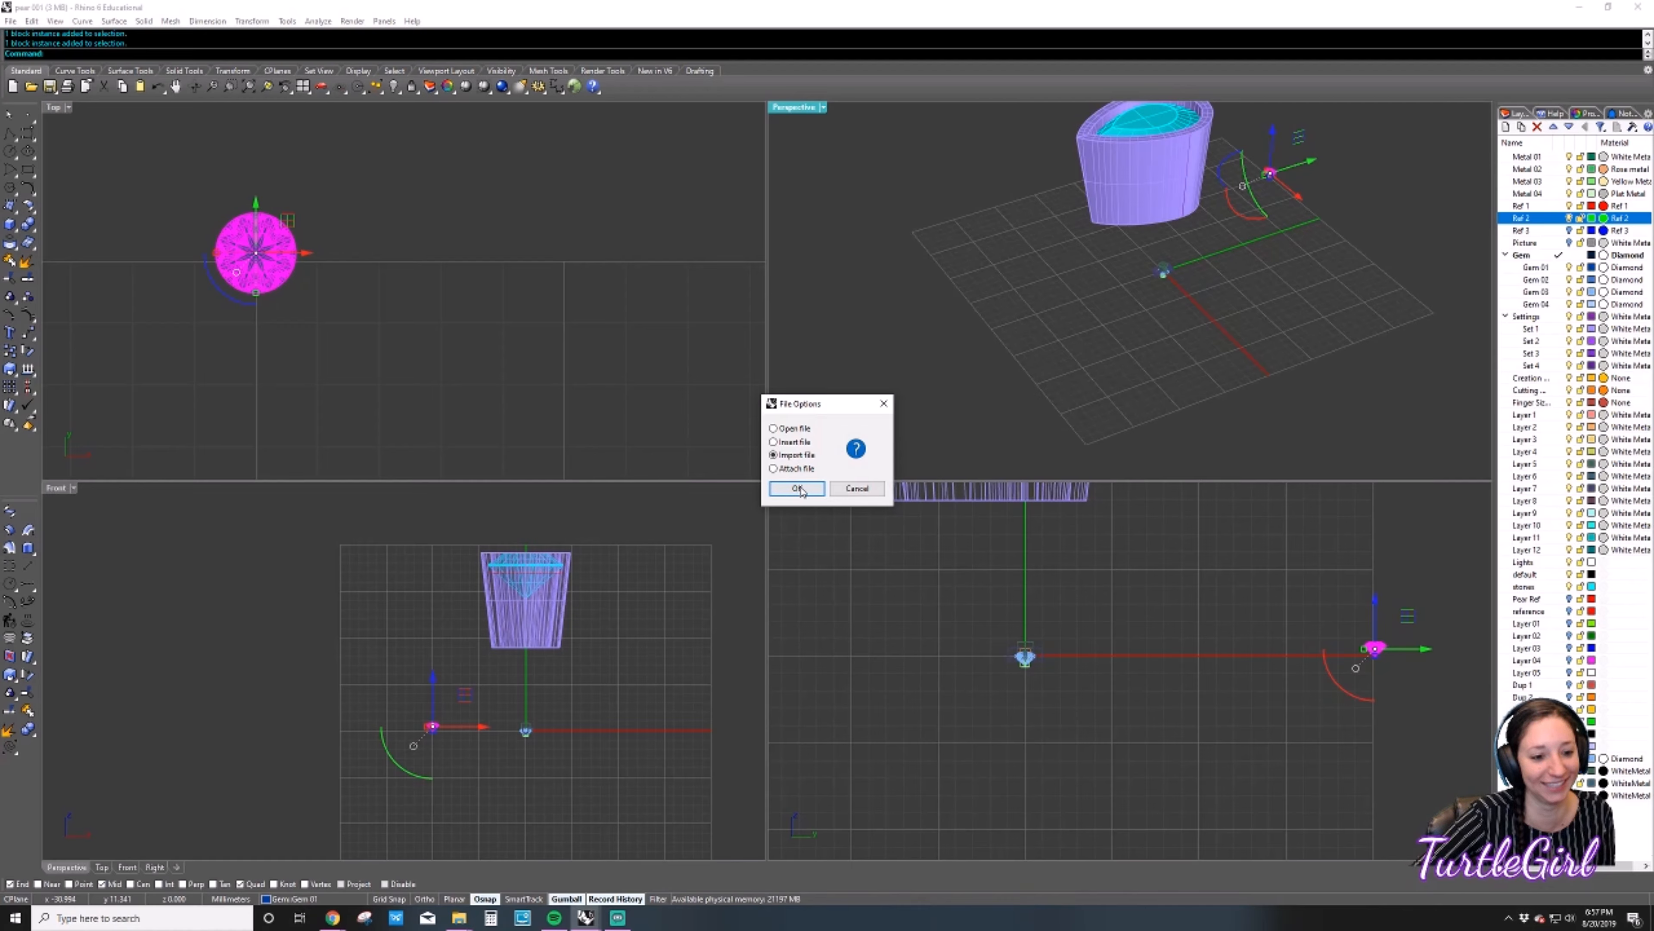
click(817, 491)
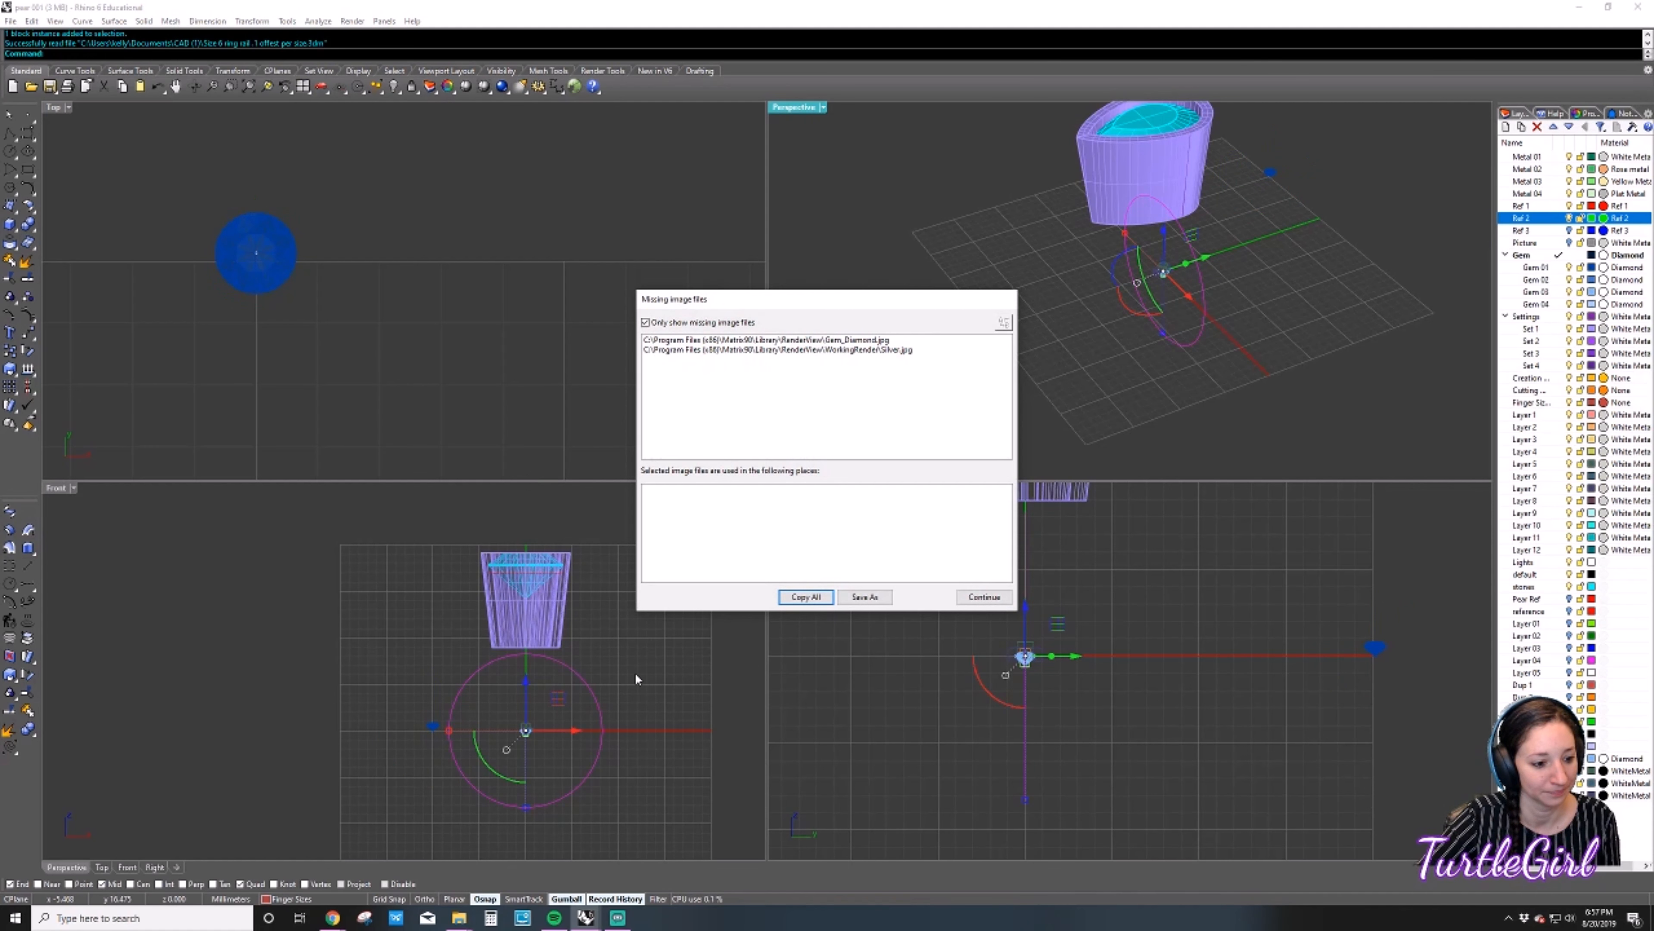
click(983, 597)
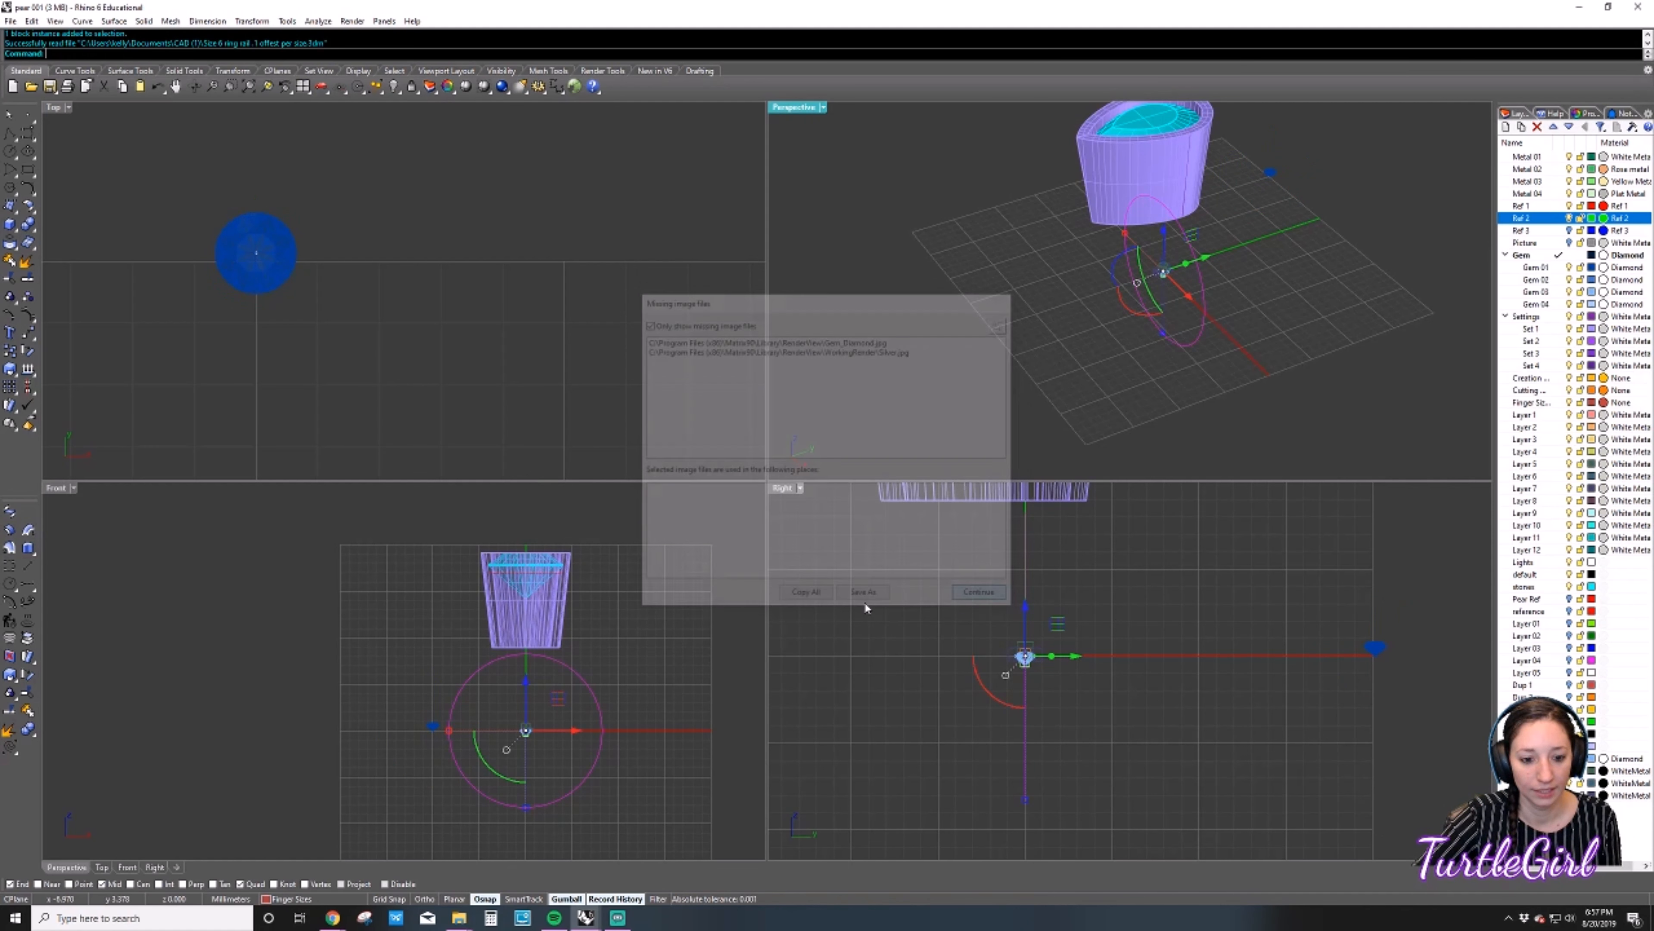
Examine the imported ring rail curve and its source file in the CAD (1) folder.
click(584, 683)
click(584, 682)
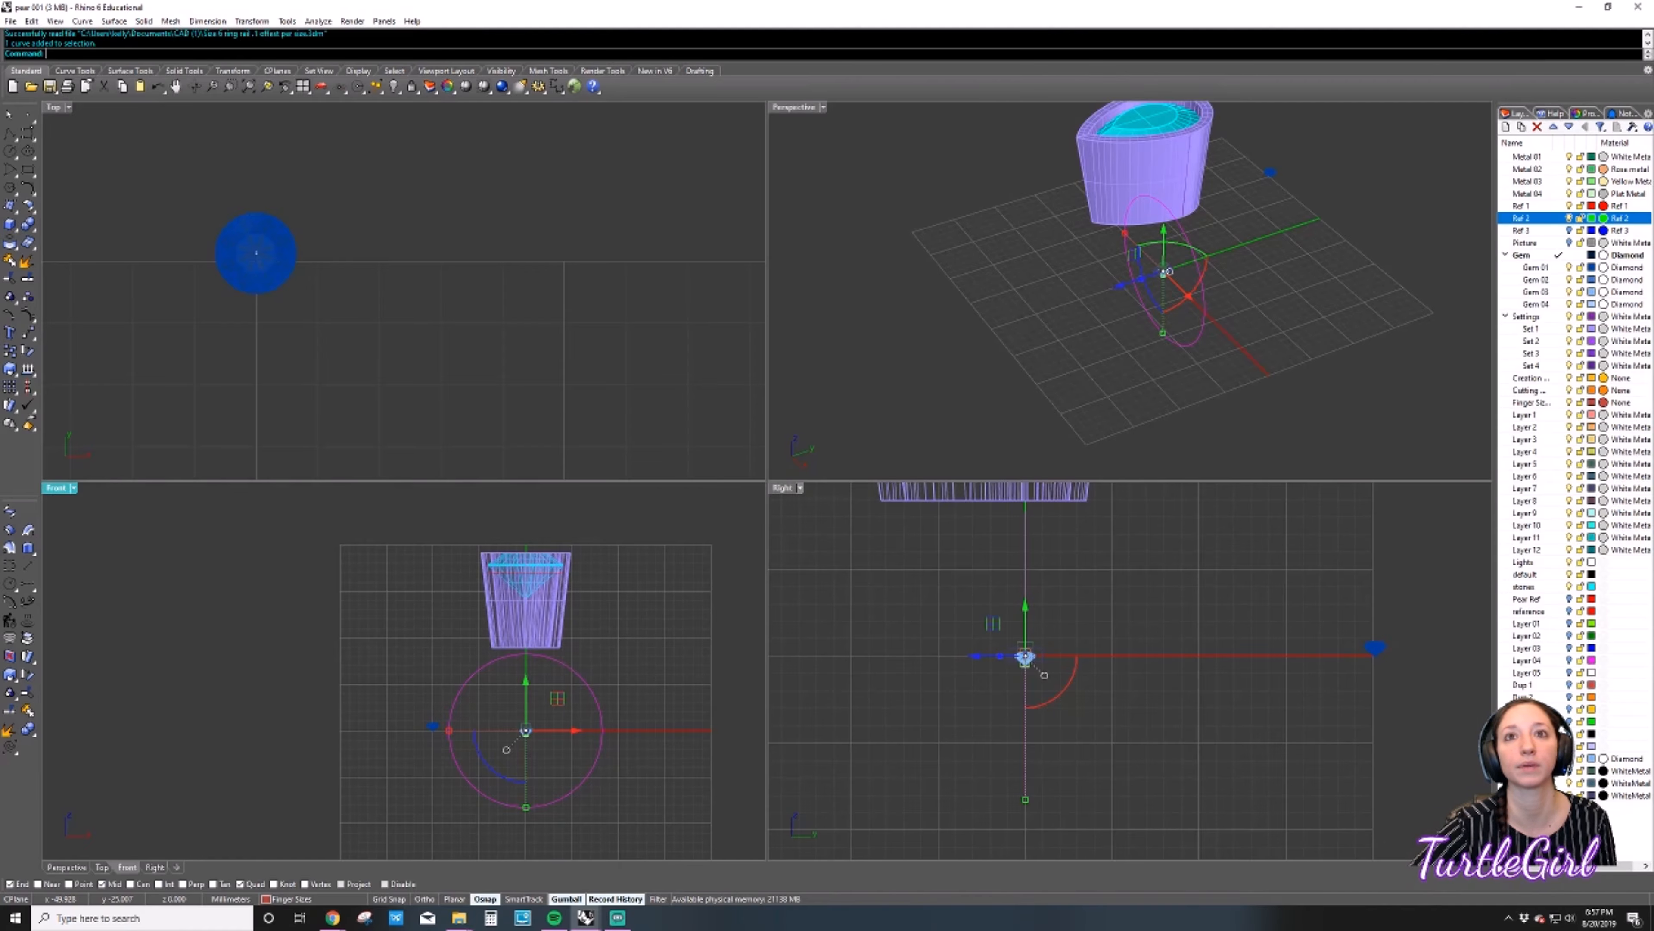
drag(1286, 0, 1358, 17)
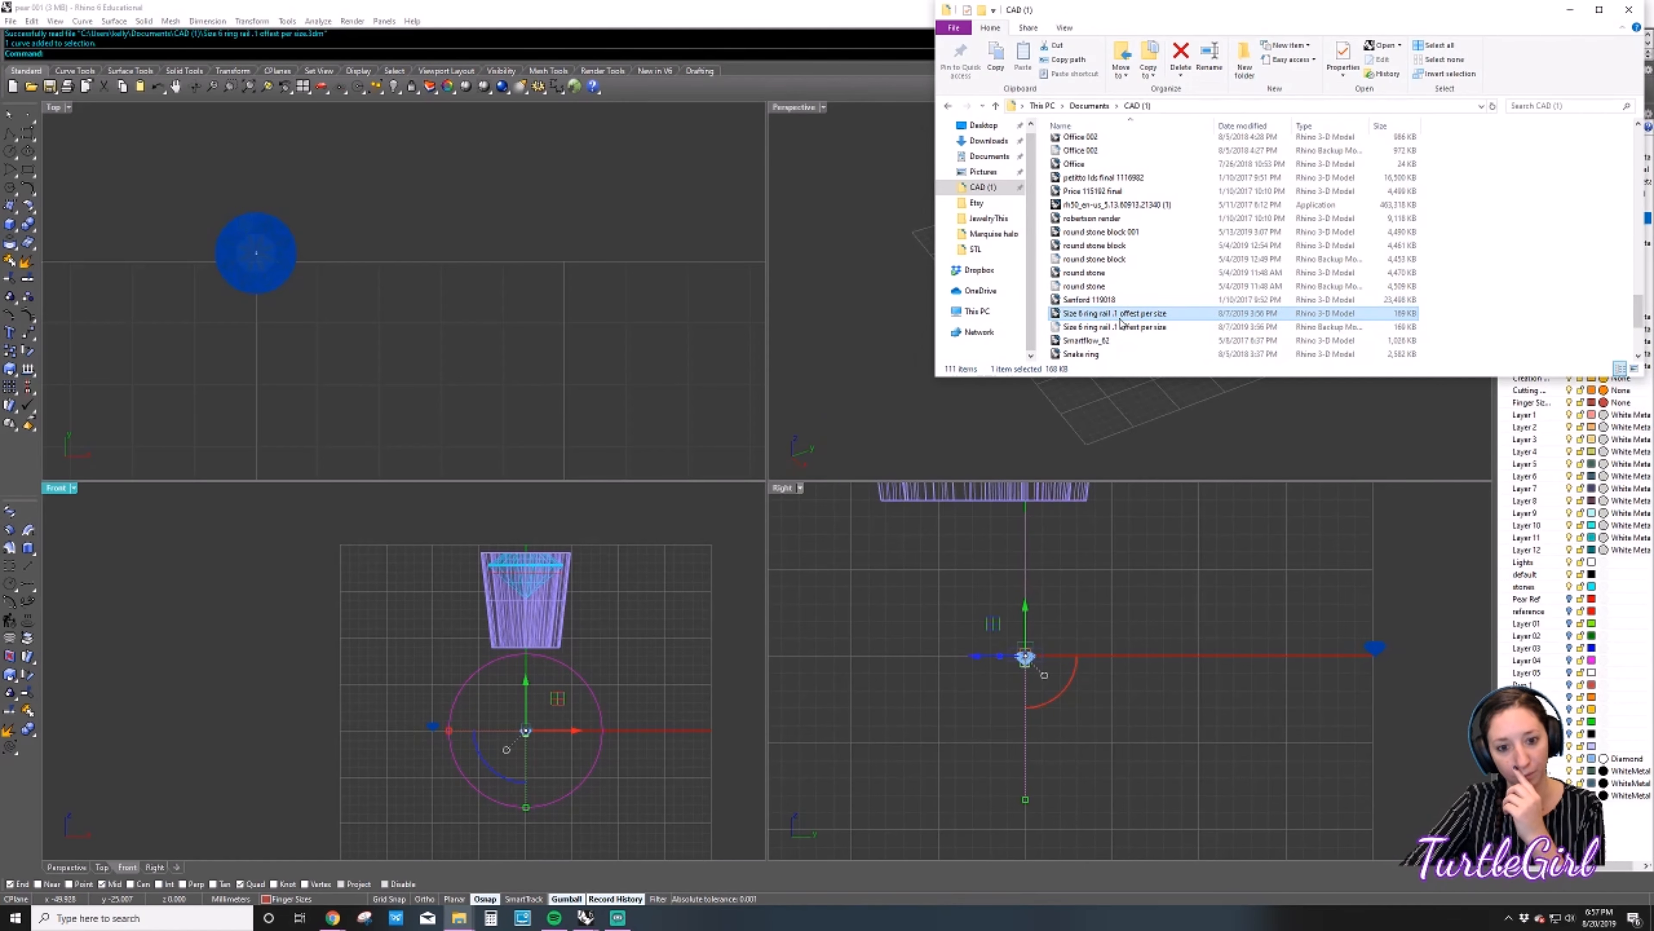
drag(1250, 27, 1391, 0)
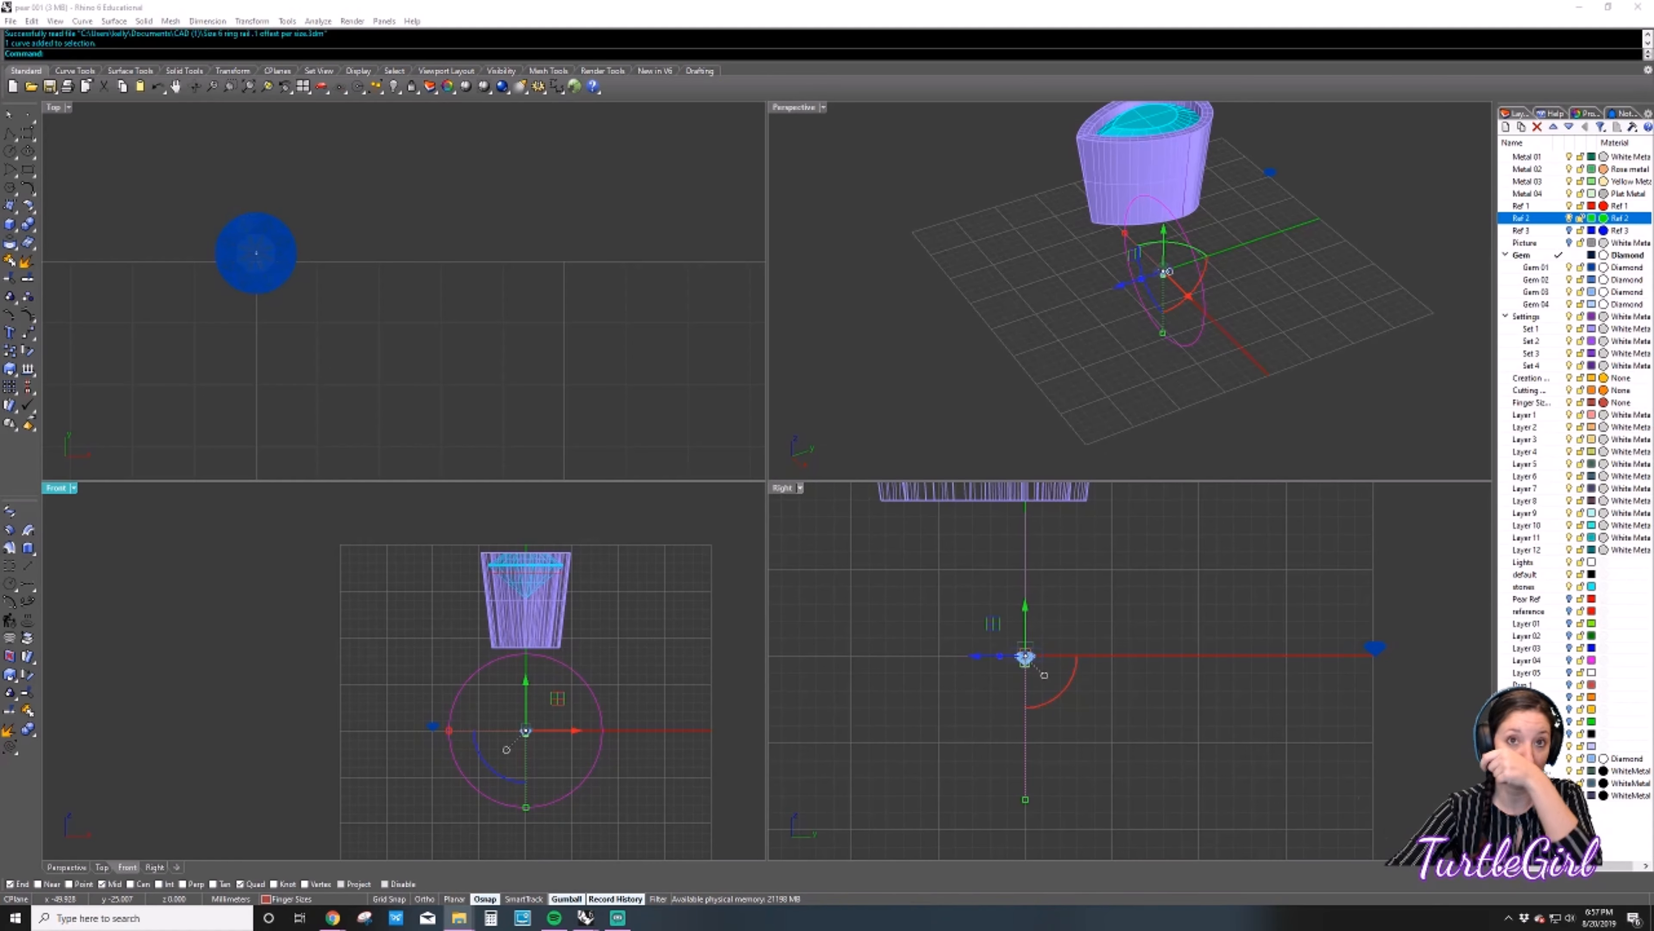
click(644, 661)
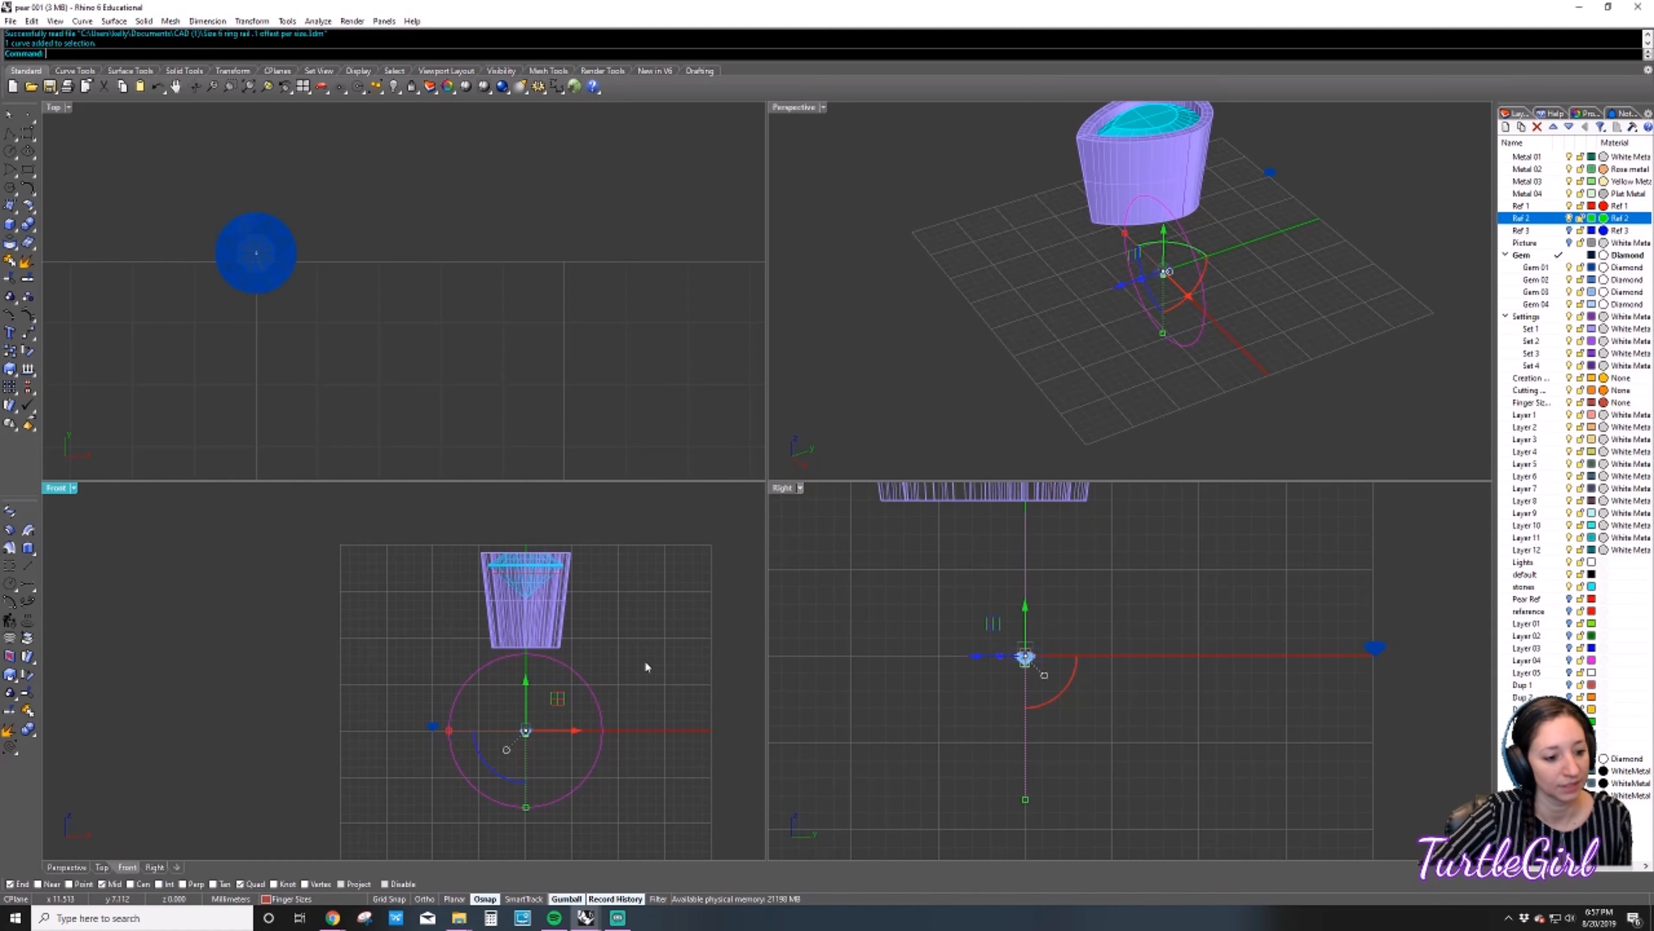
click(620, 662)
click(571, 675)
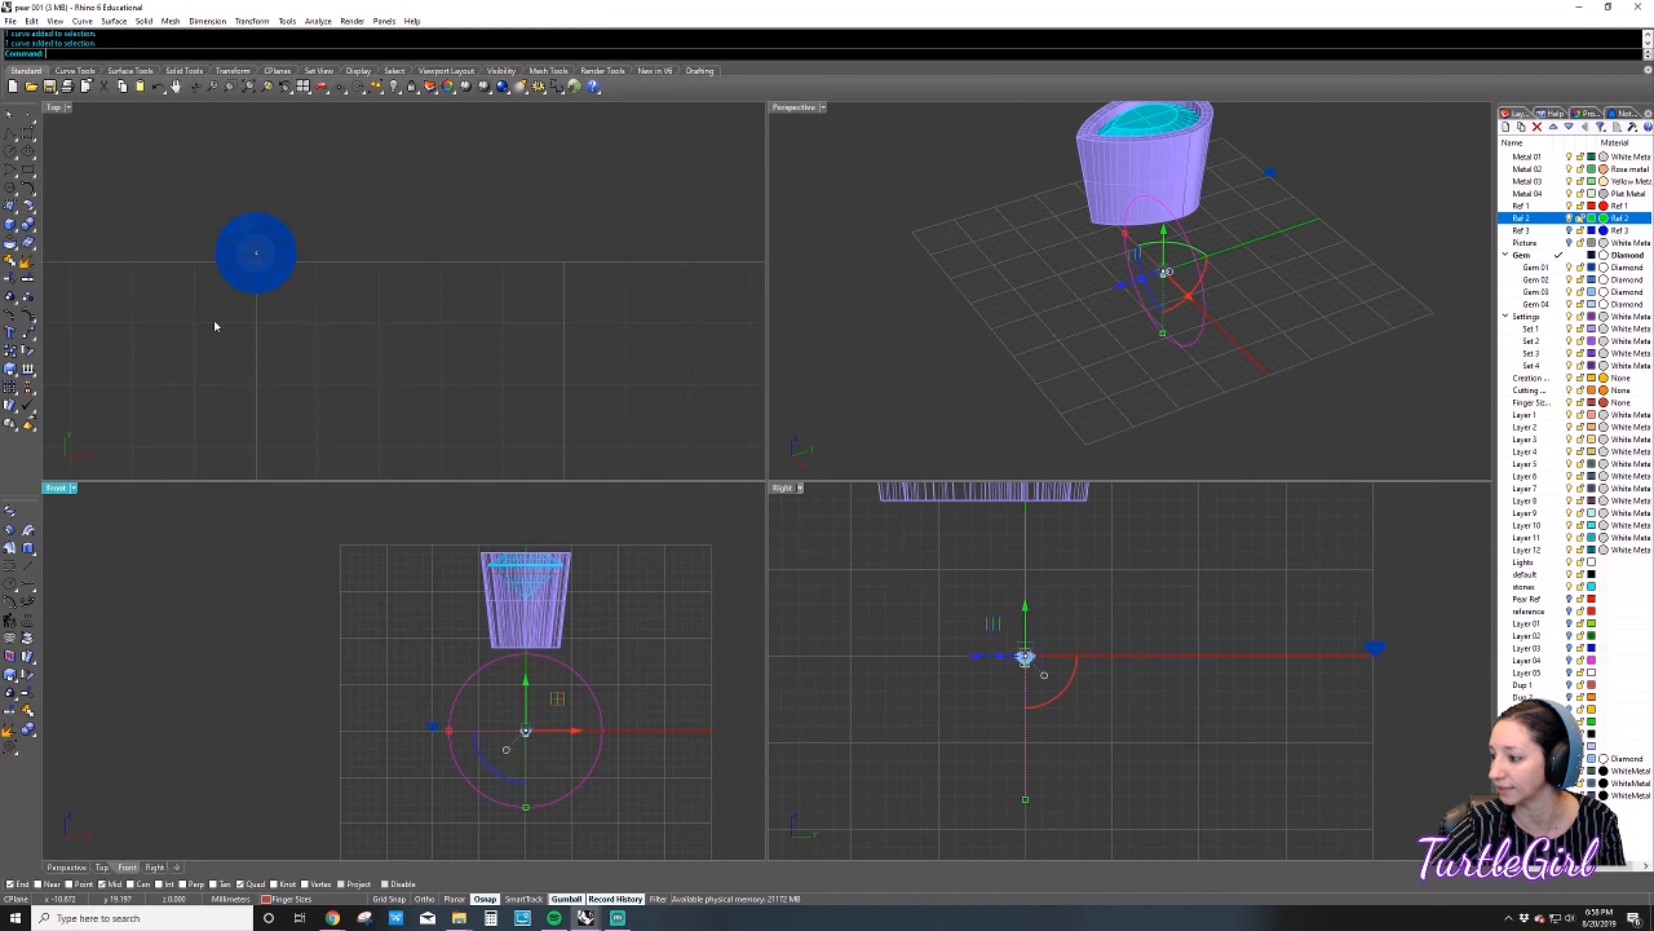
click(87, 313)
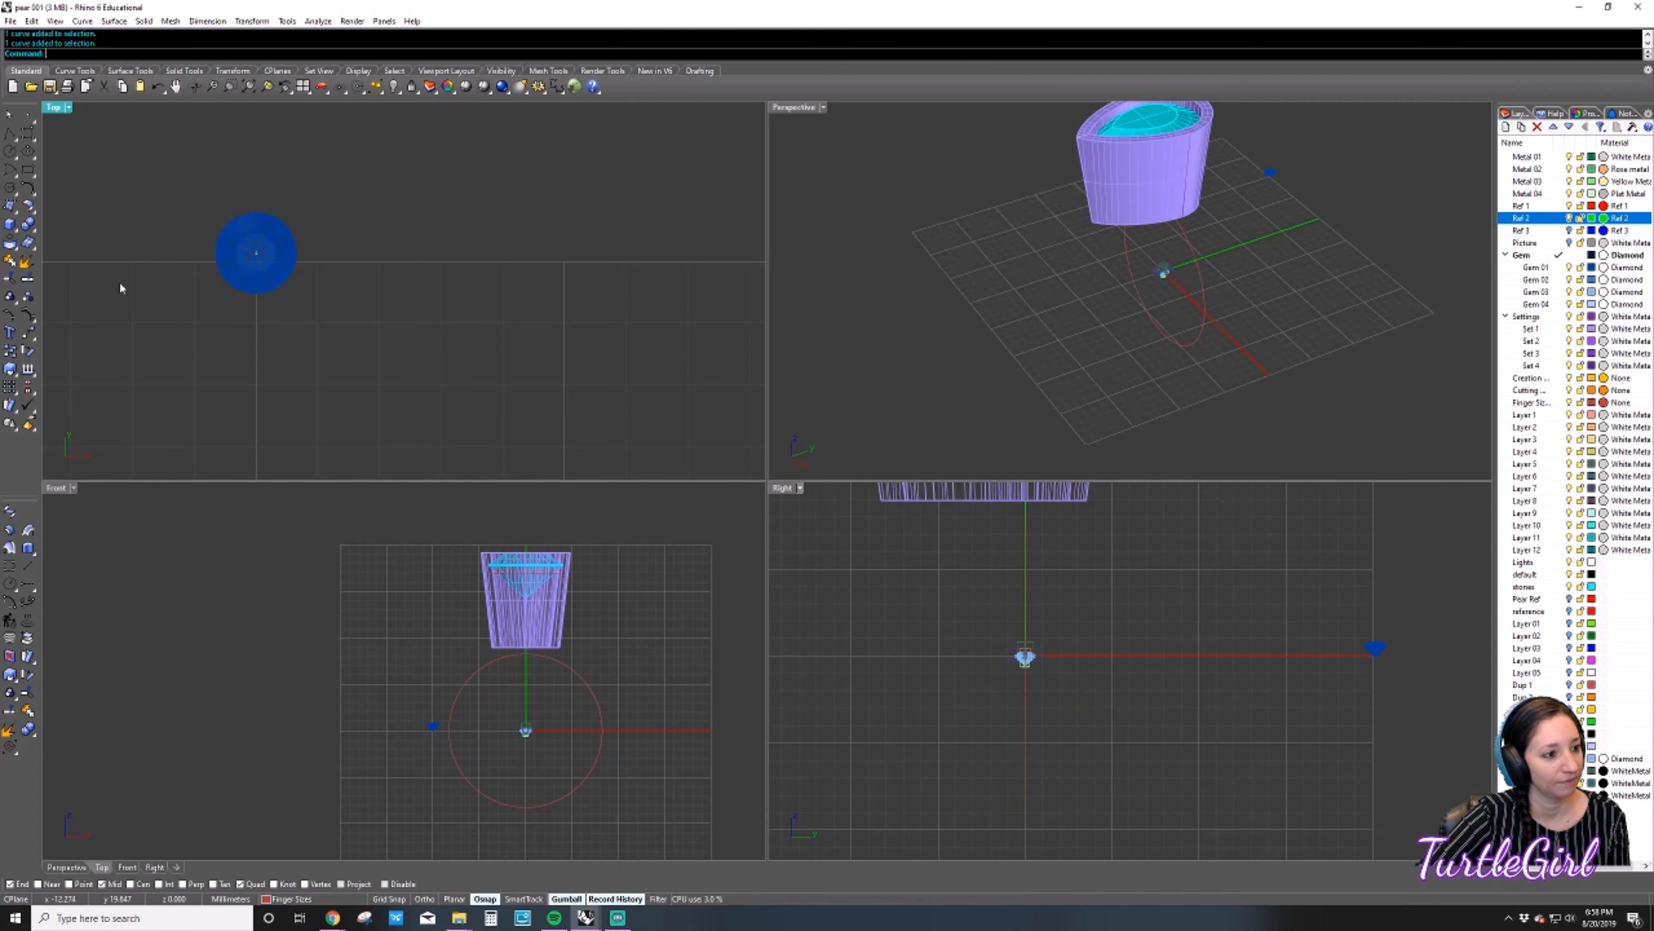
Offset the ring rail curve inward by 0.1 and delete the original curve.
click(483, 670)
click(483, 672)
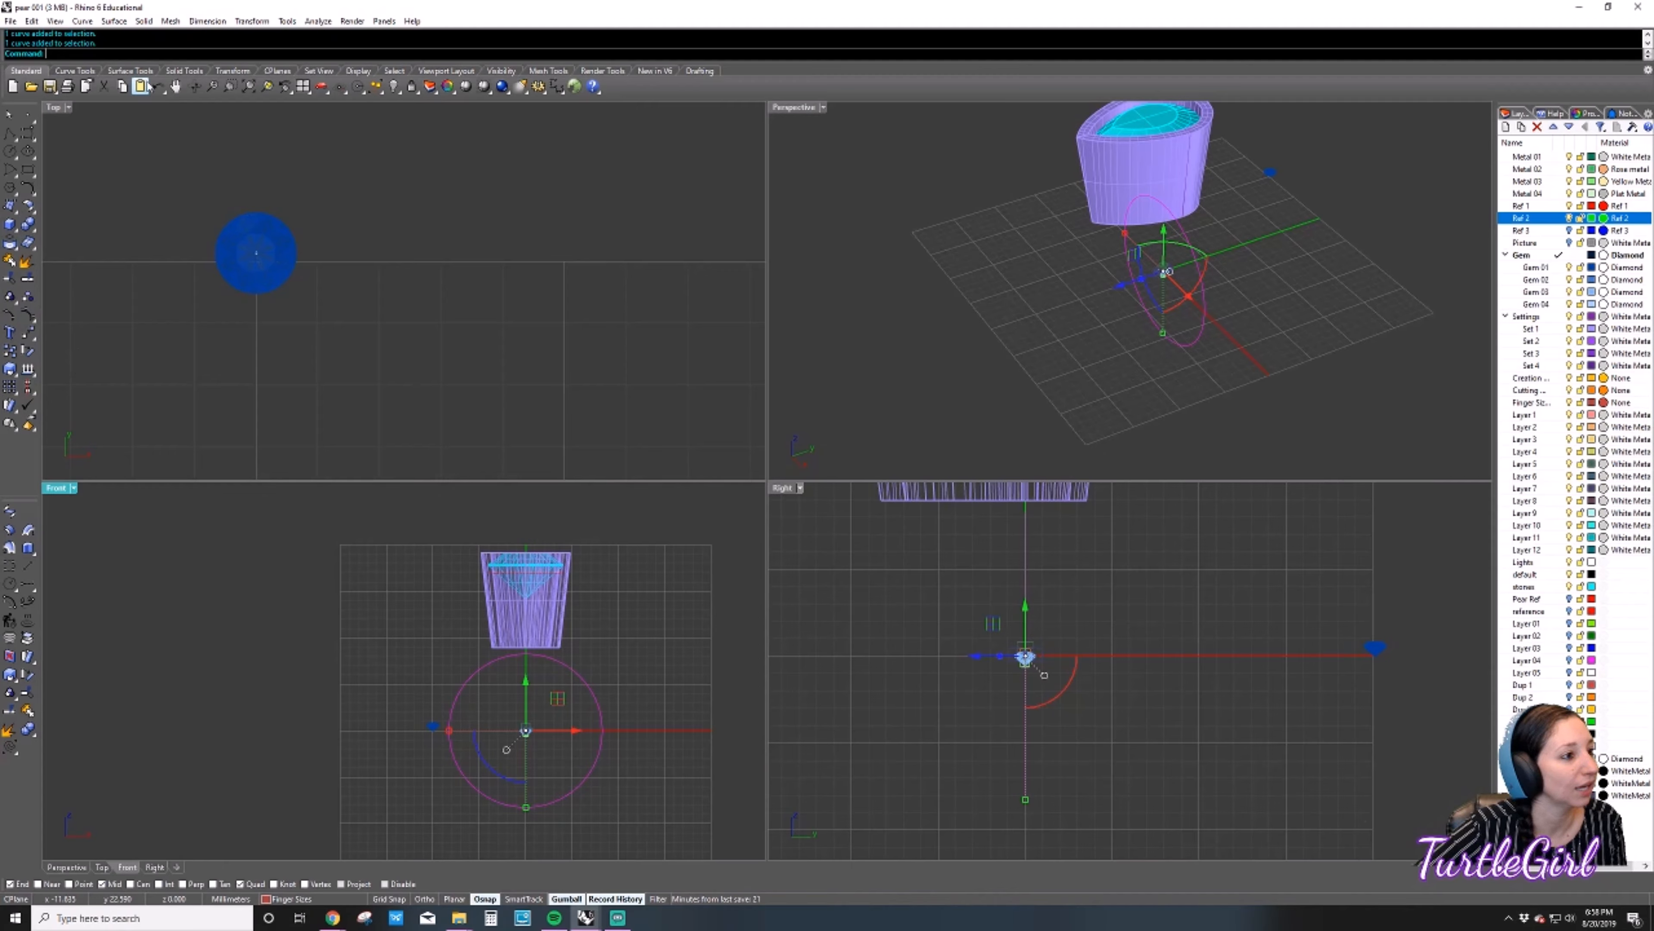
click(75, 70)
click(185, 86)
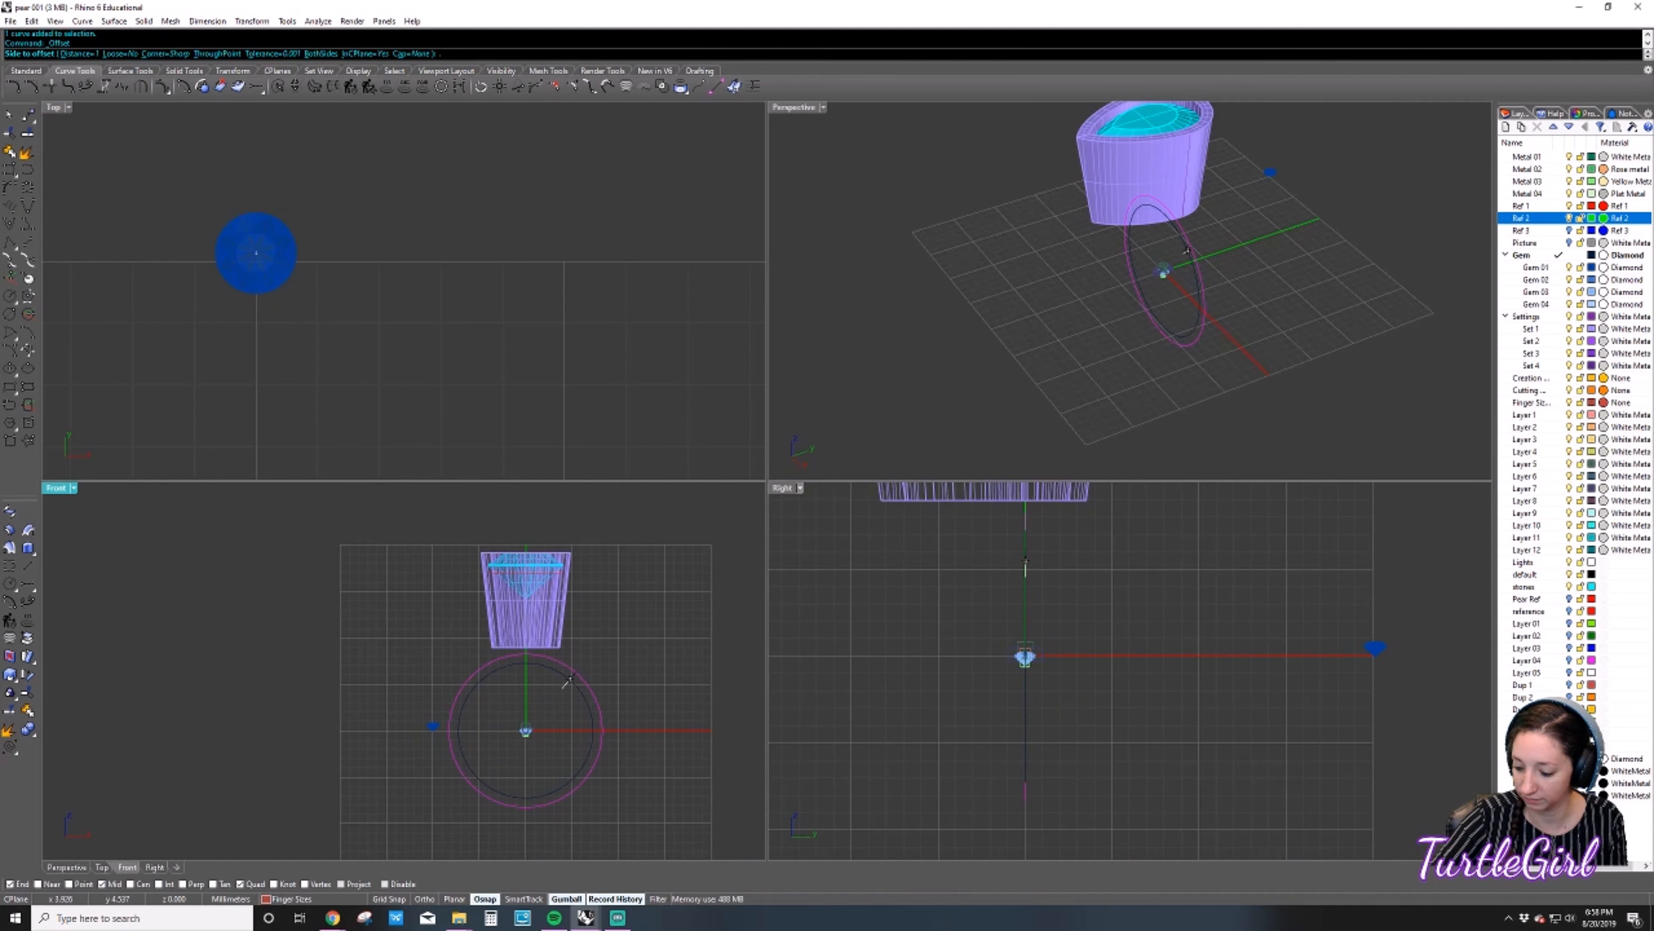
text(.1)
key(Return)
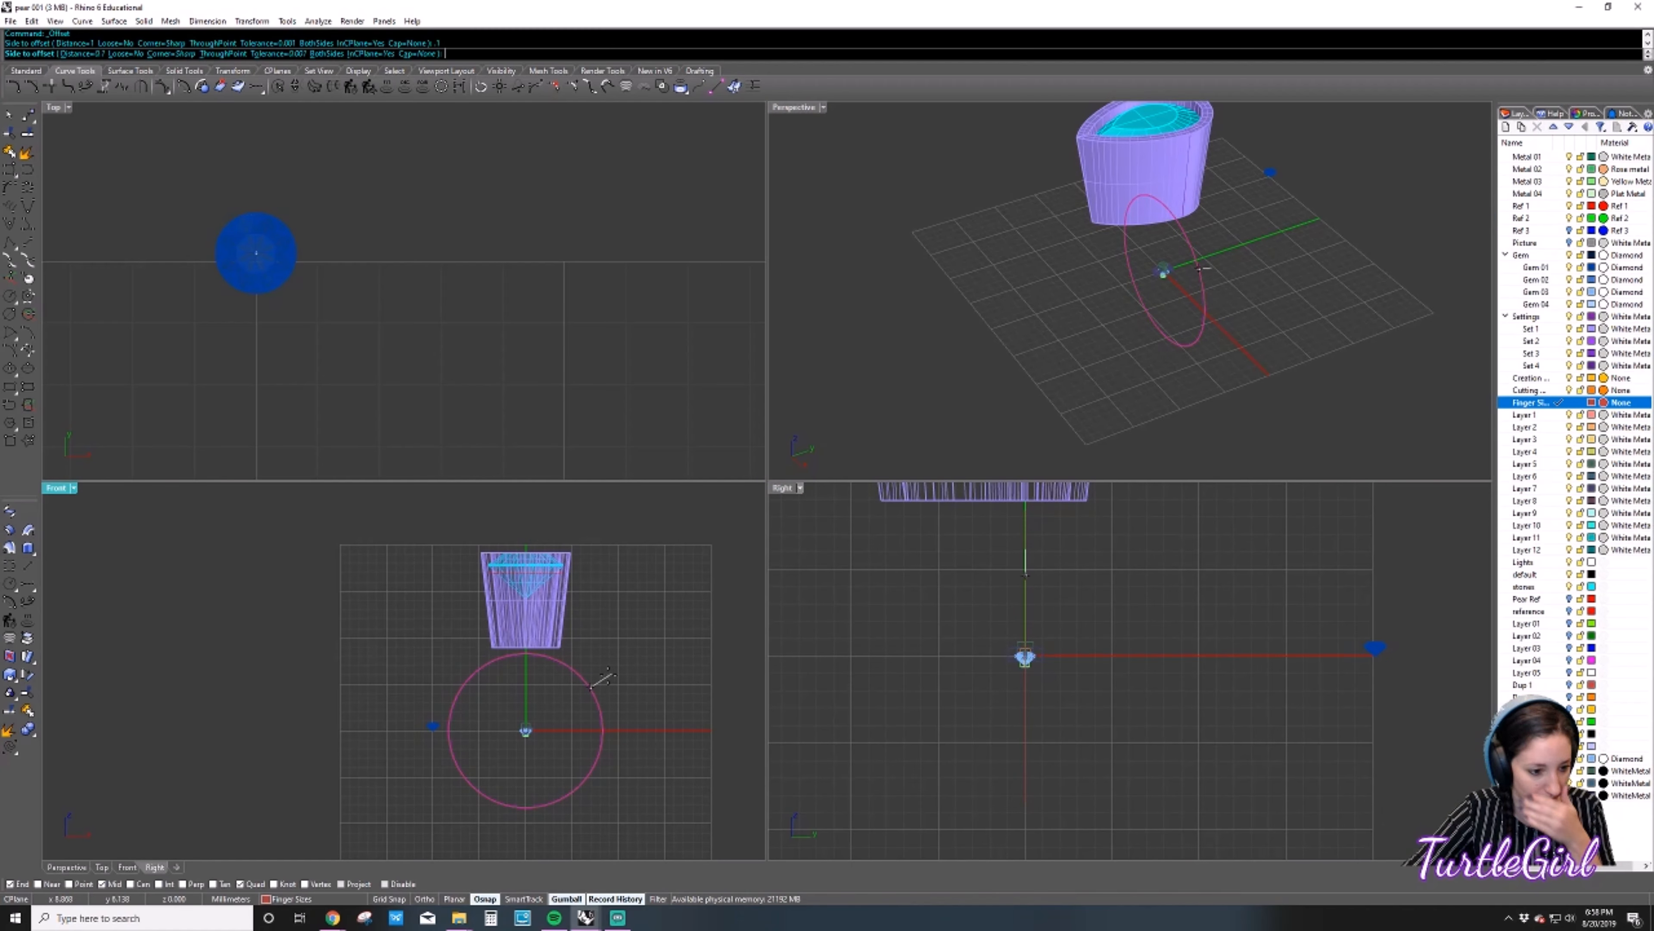
scroll(528, 678, up, 3)
click(544, 631)
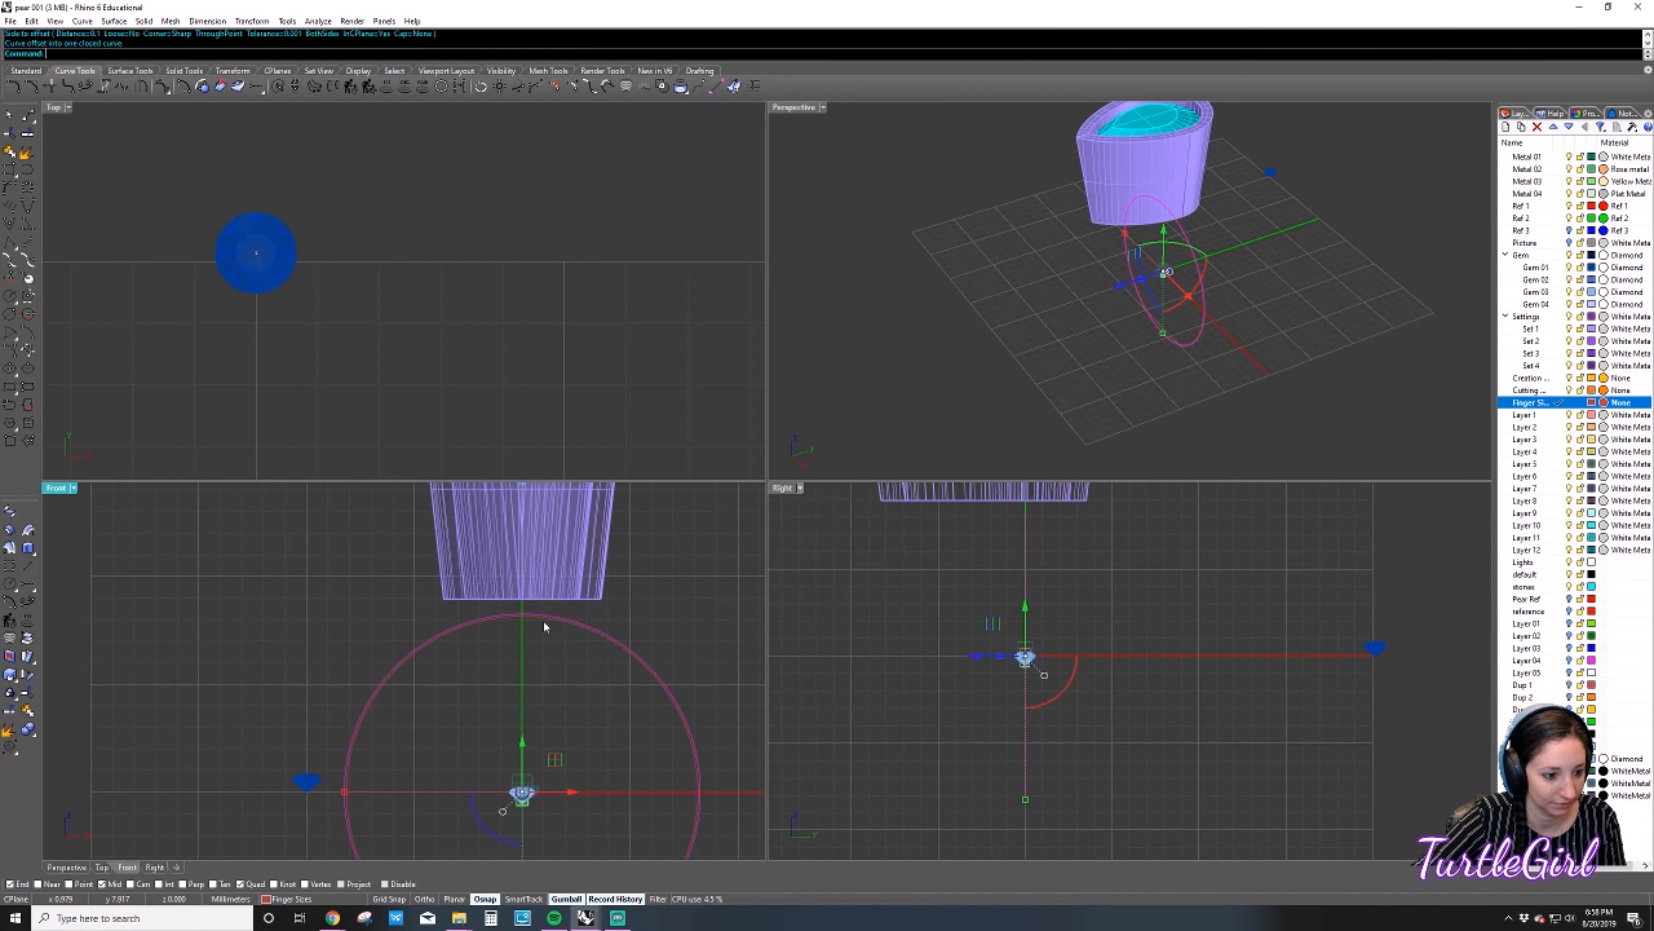
key(Delete)
Check the position of the pear bezel and its gem above the ring rail in the Front view.
scroll(654, 563, down, 5)
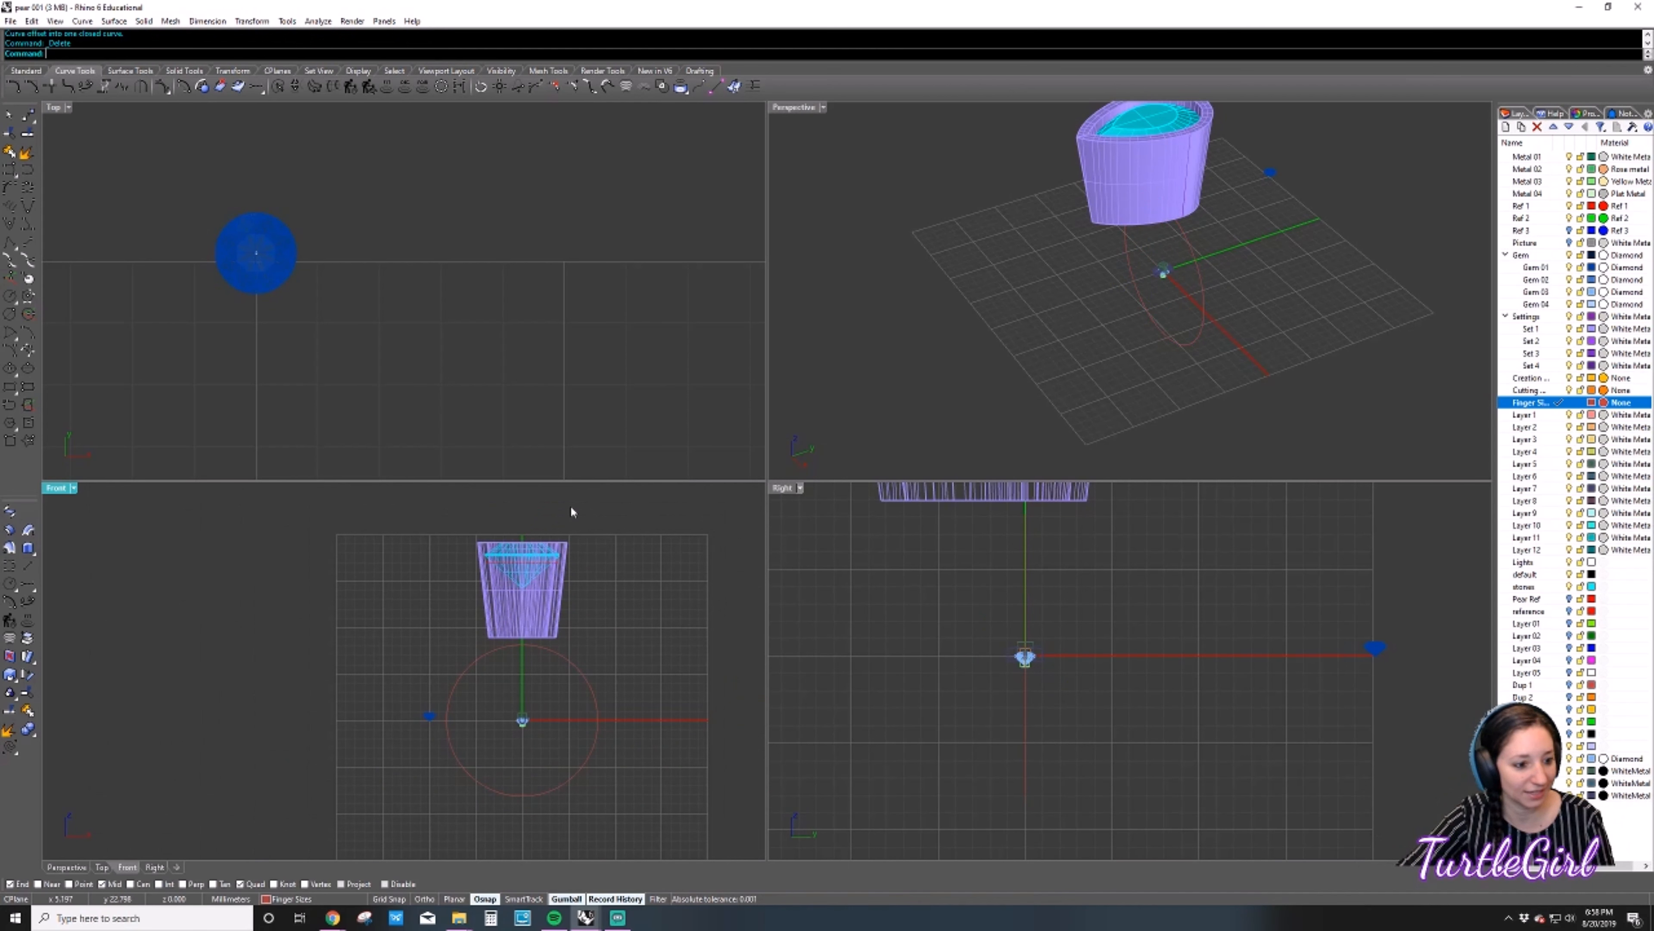
scroll(557, 539, up, 6)
click(557, 548)
click(557, 548)
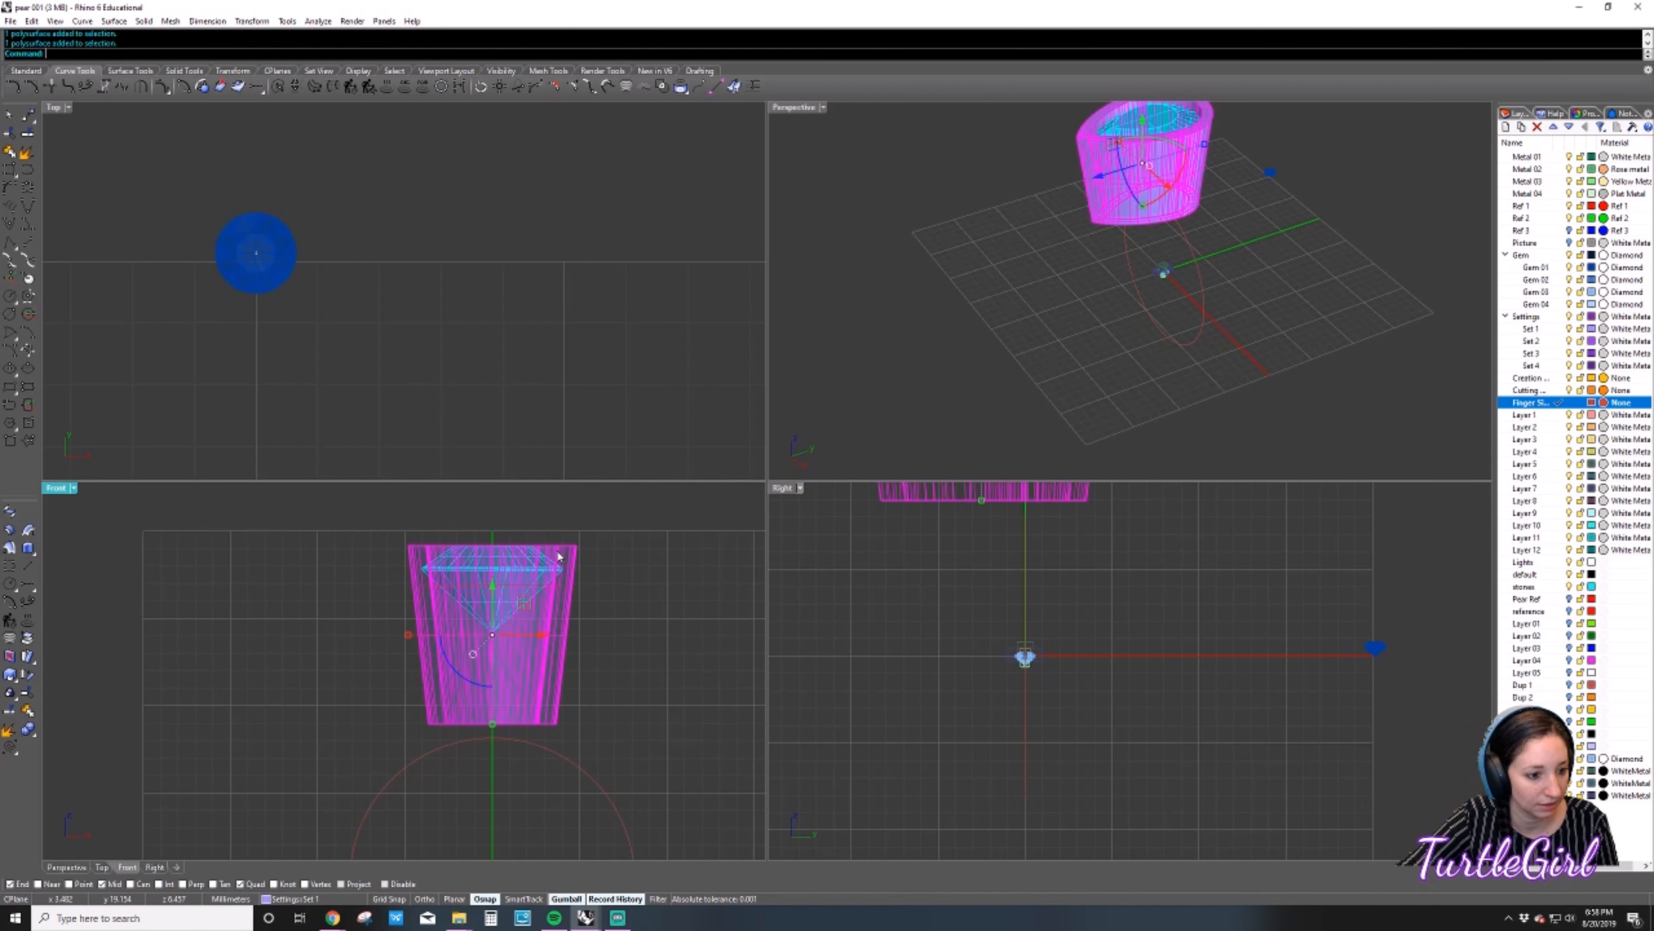
click(561, 548)
click(596, 606)
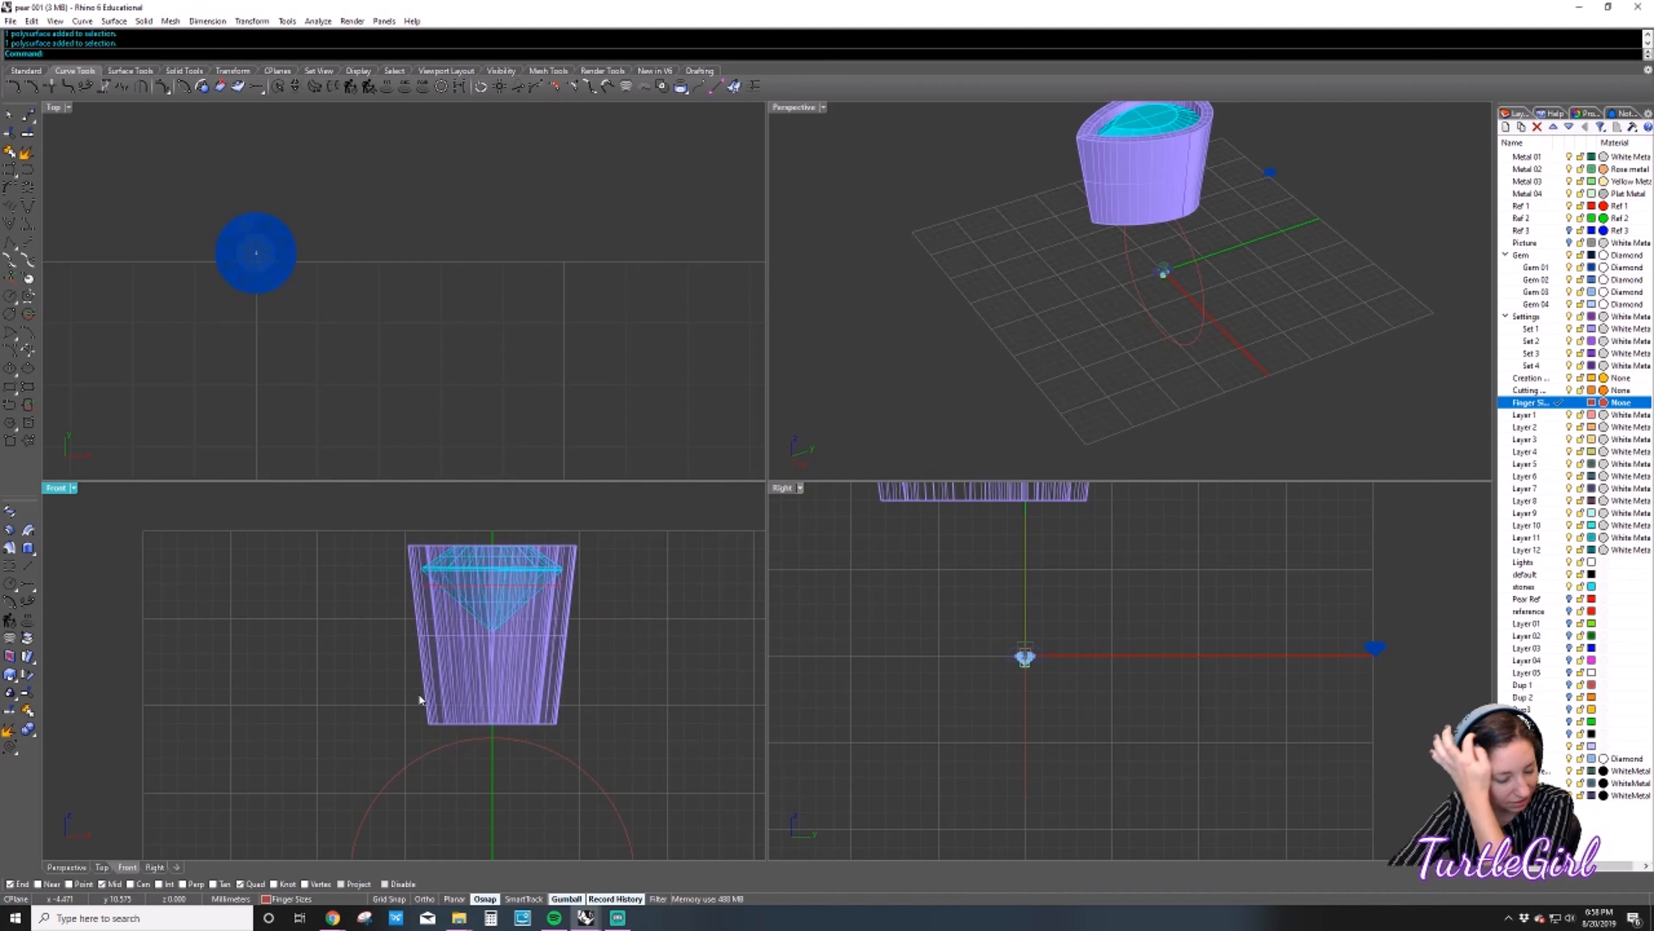
Make Ref 1 the current layer and offset the ring rail outward by 1.
click(545, 747)
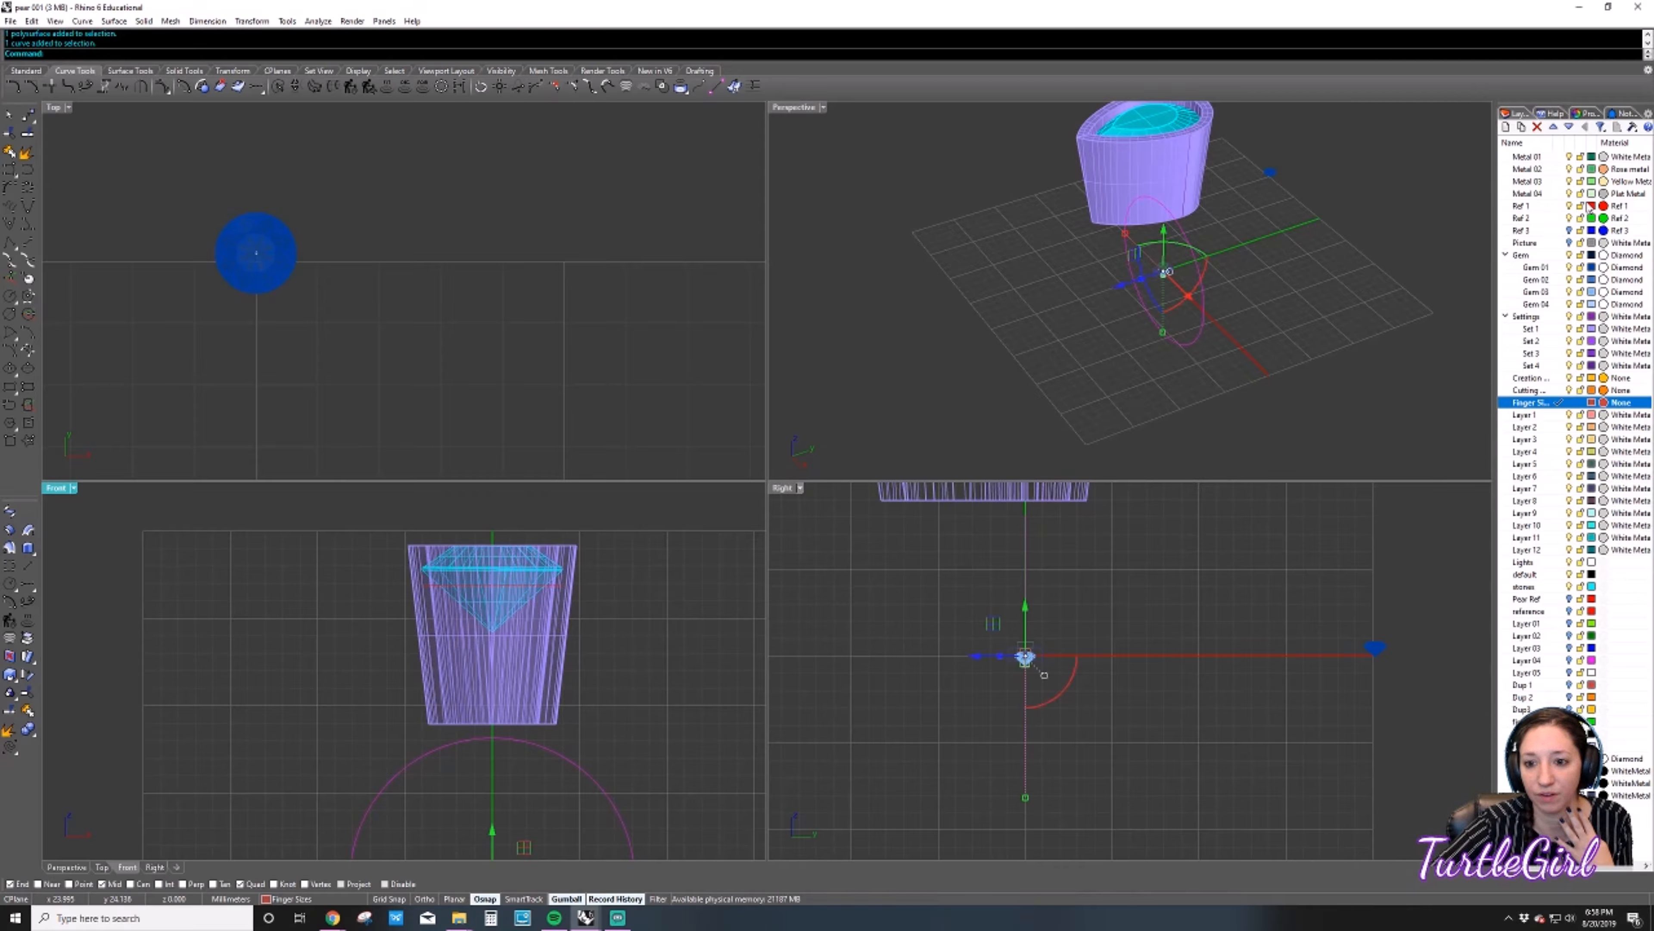
click(1560, 206)
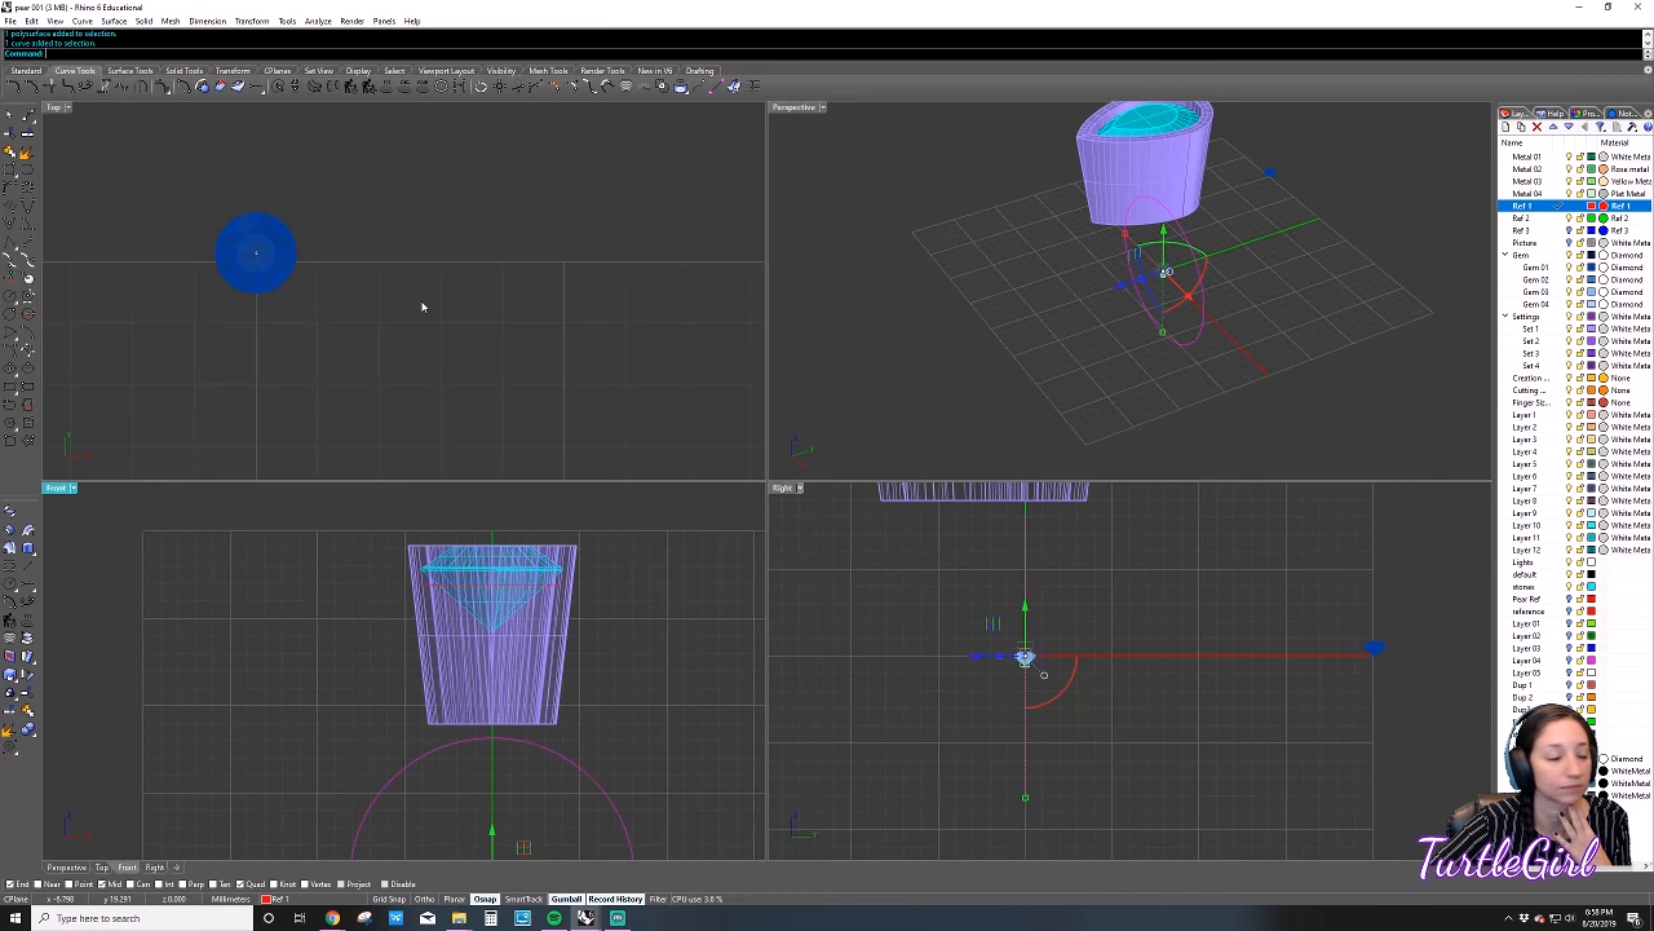
click(163, 87)
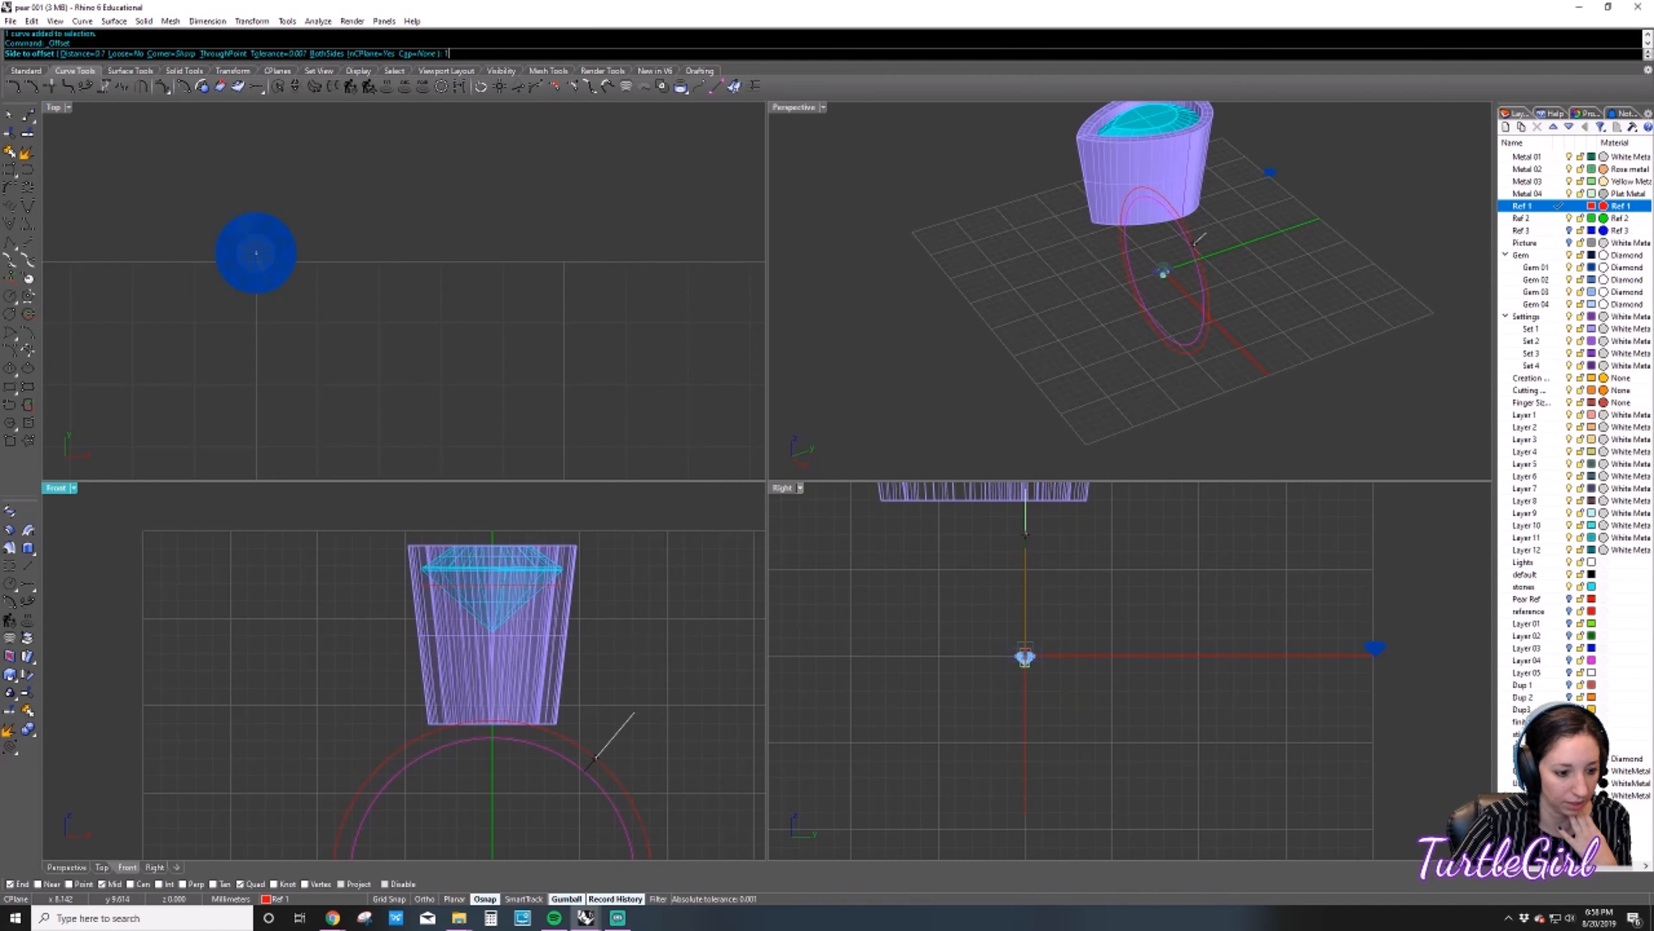
text(1)
key(Return)
click(633, 711)
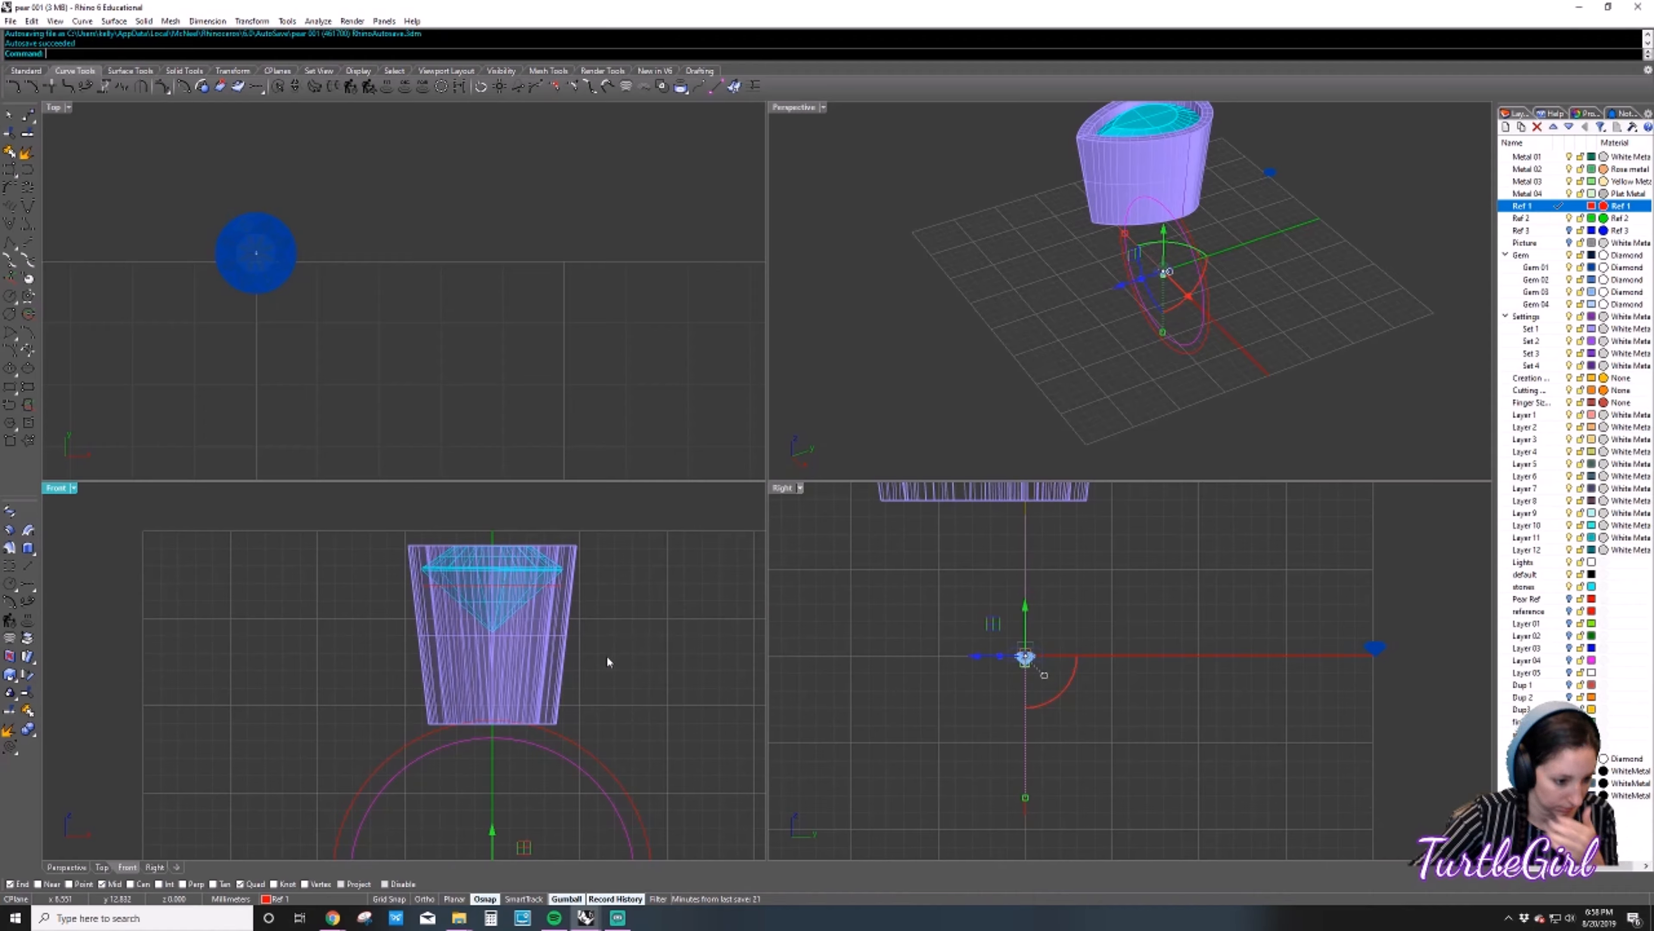
Lower the pear bezel's curves and its gem together in the Front view until the bezel's base overlaps the ring rail curves.
click(620, 558)
click(577, 561)
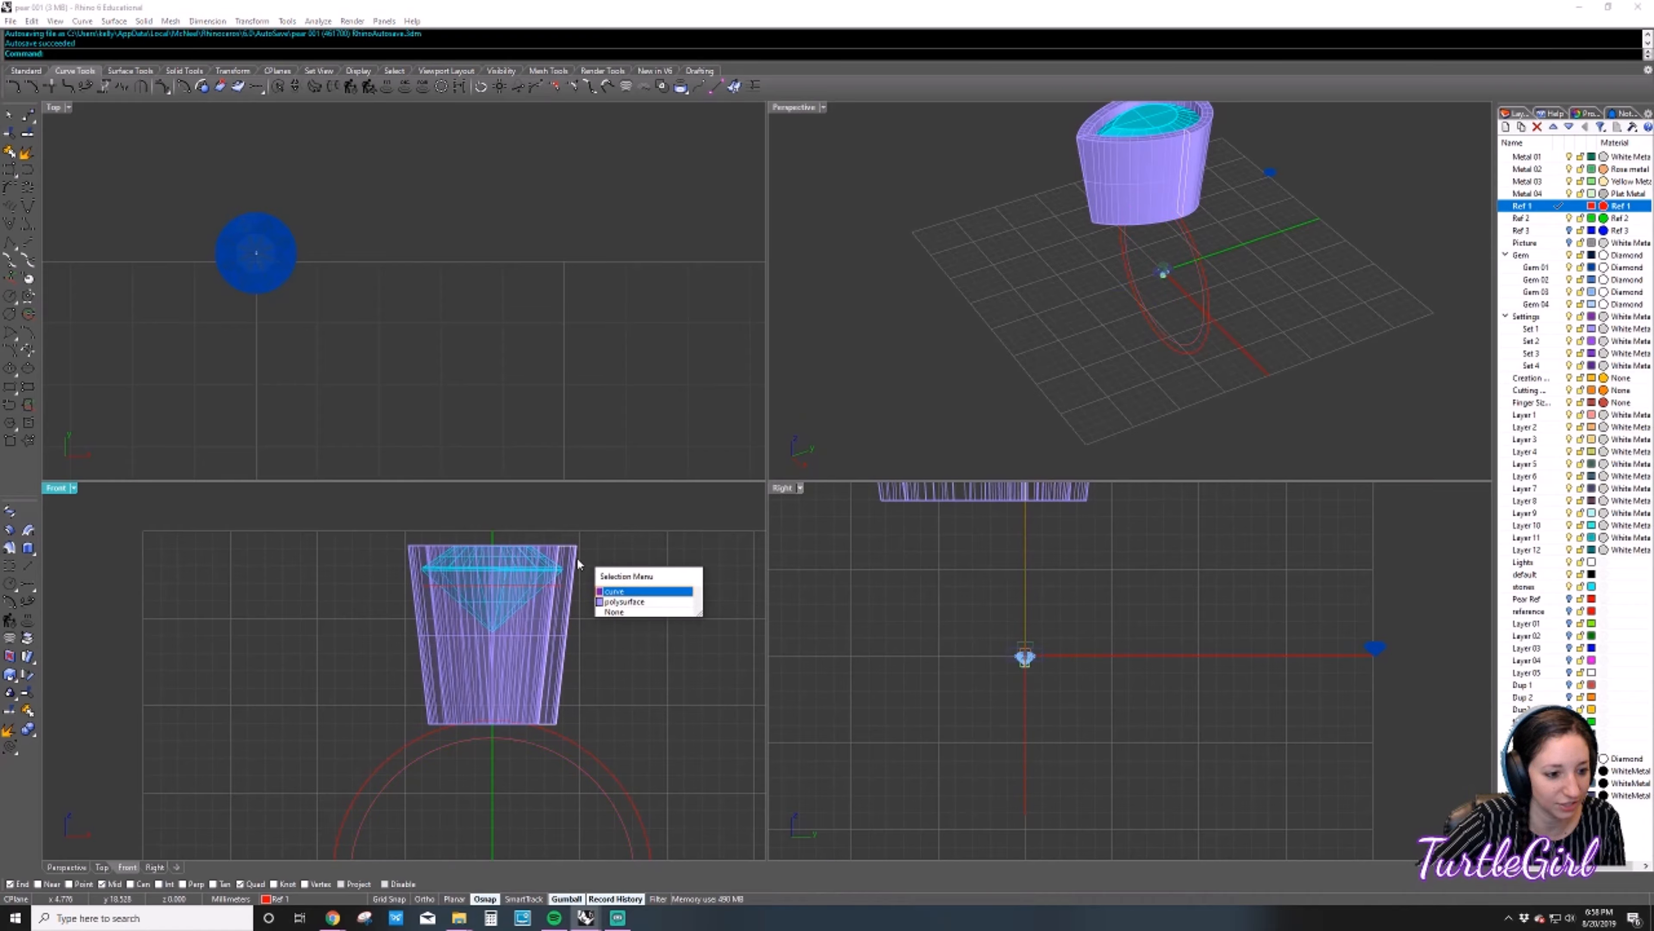
click(619, 590)
click(537, 586)
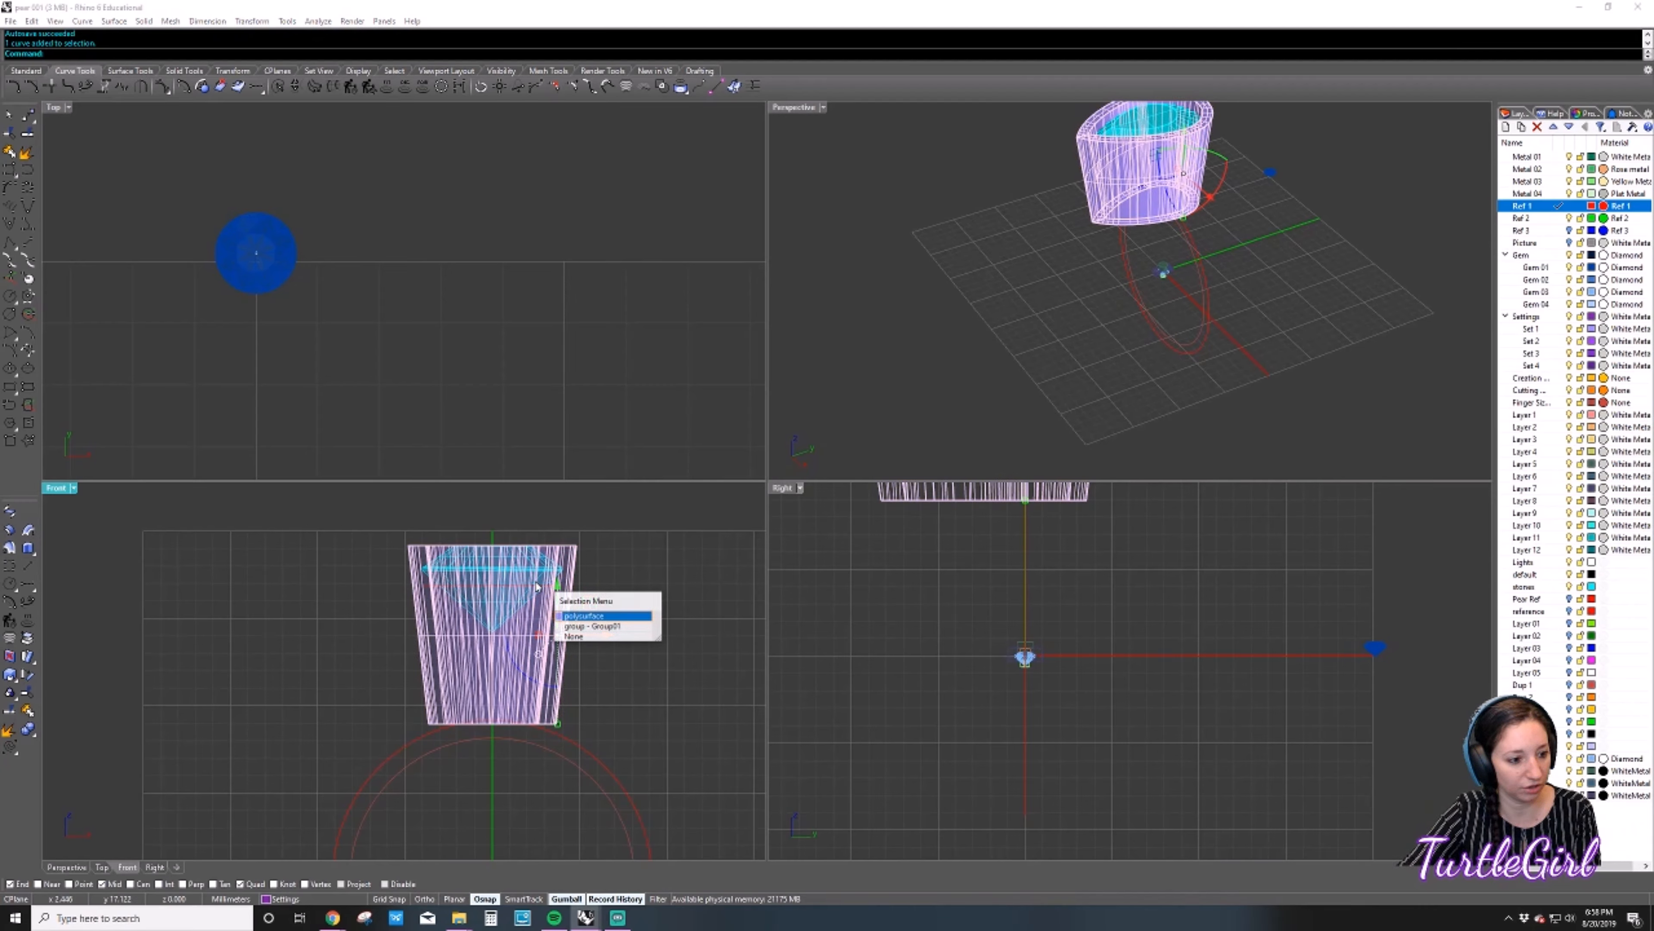
click(589, 625)
right_drag(931, 303, 1120, 202)
scroll(1121, 202, up, 8)
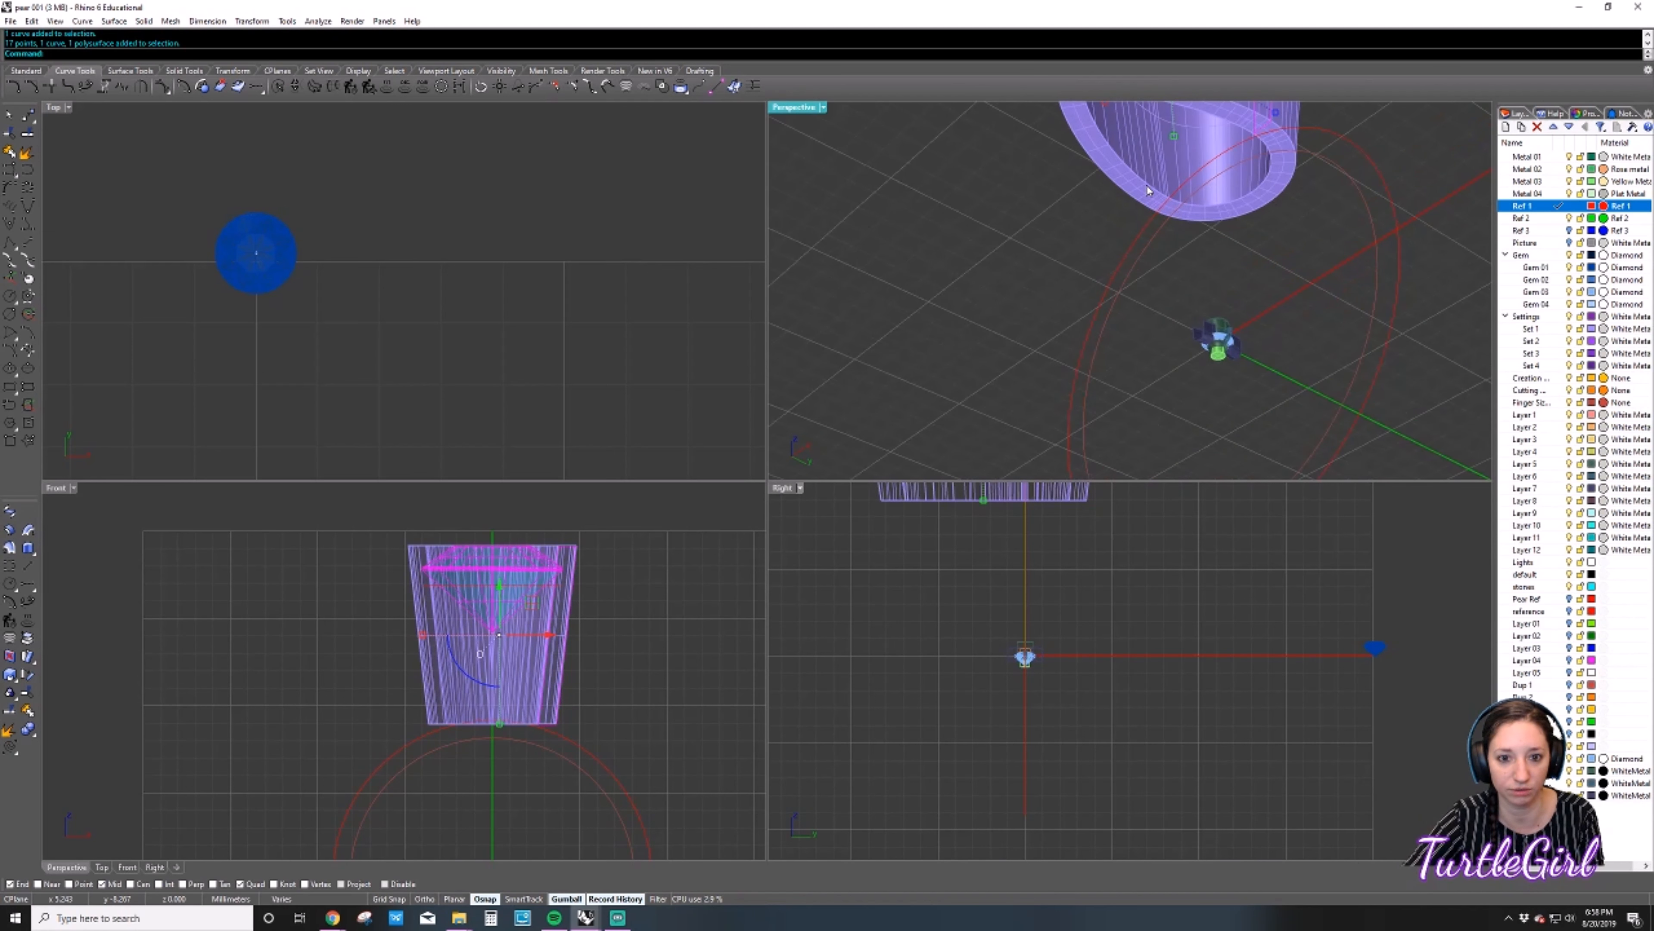
scroll(1049, 645, down, 4)
scroll(1042, 586, up, 6)
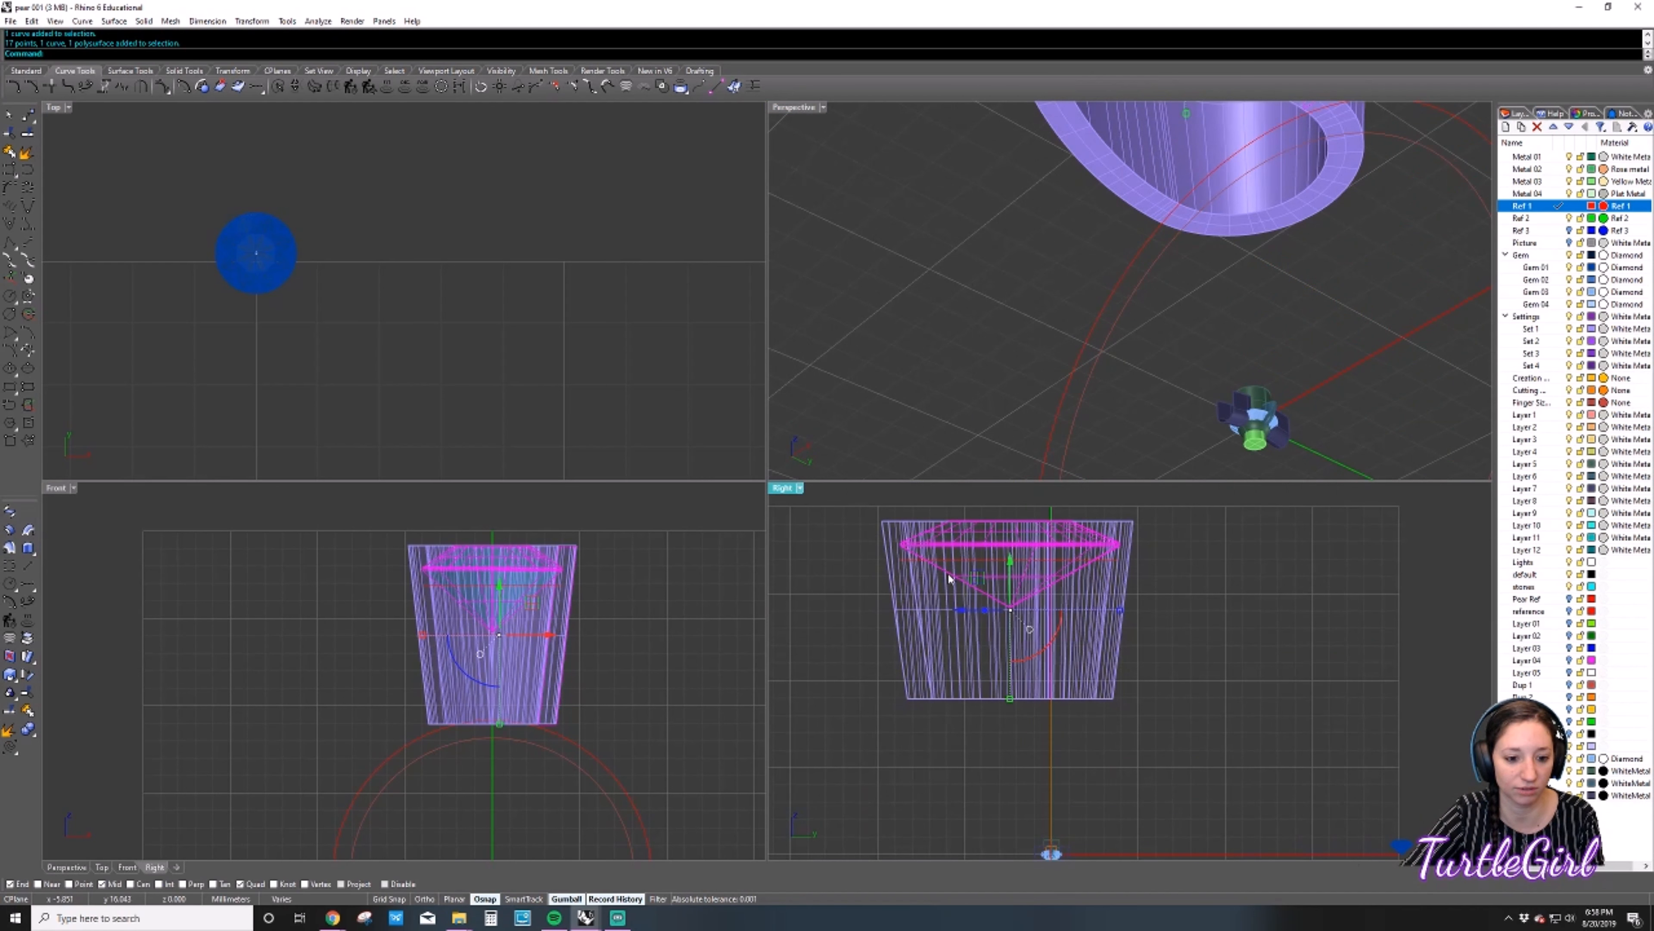
click(948, 564)
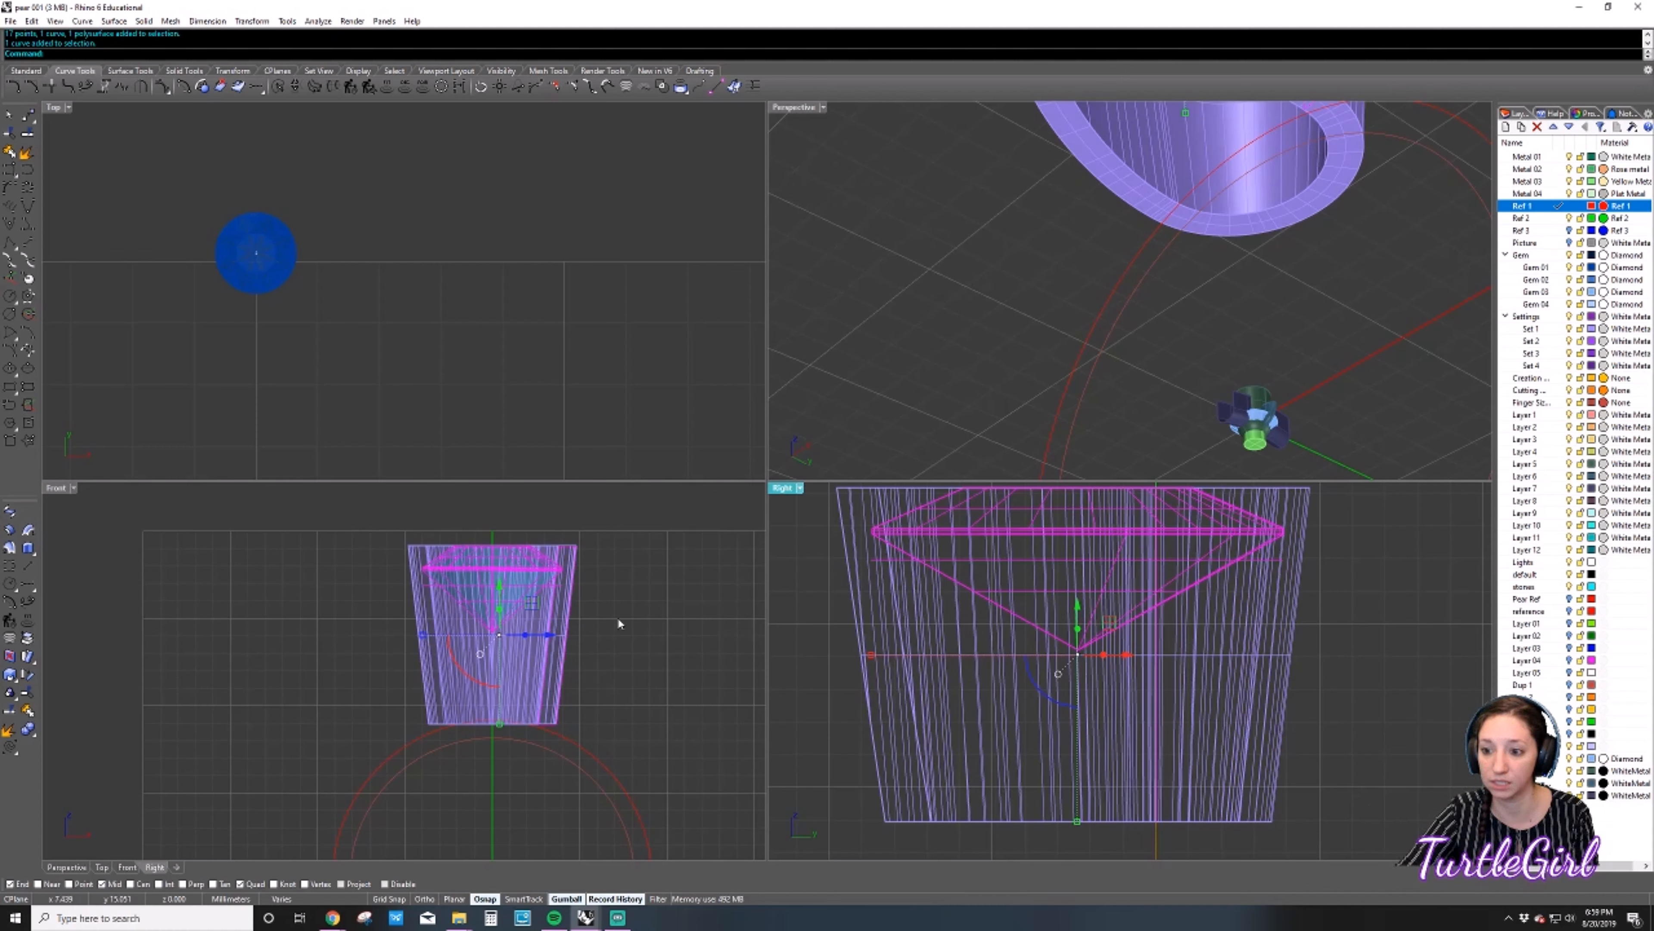
scroll(620, 652, down, 4)
drag(515, 556, 515, 599)
scroll(514, 606, up, 6)
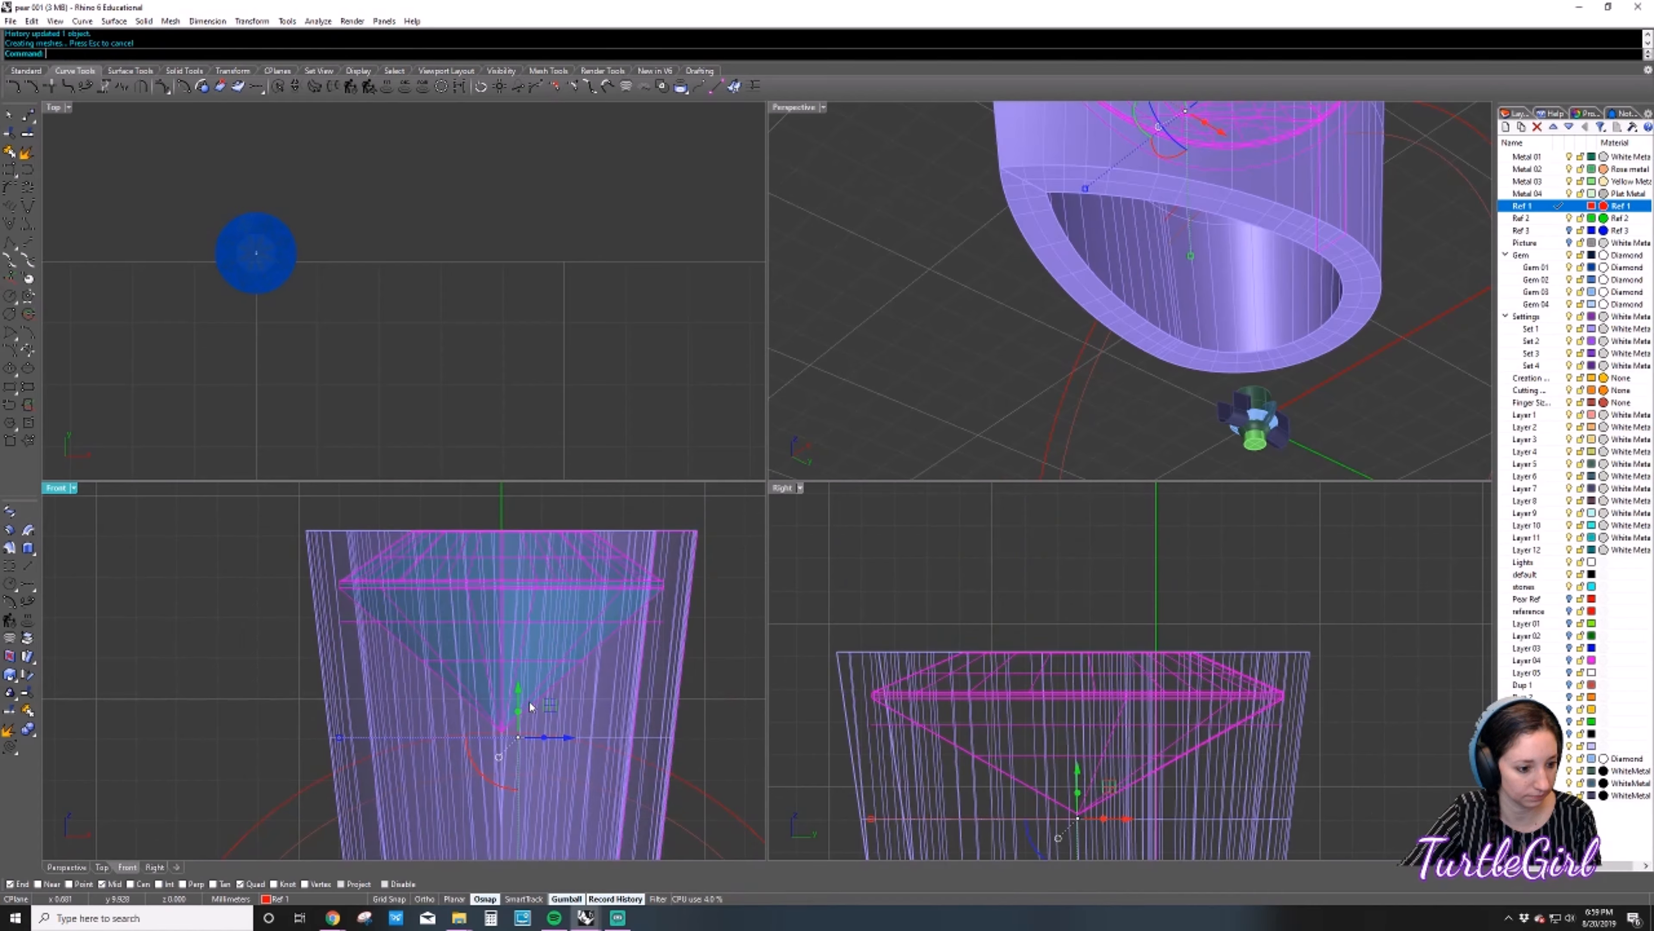
Raise the pear bezel and gem slightly in the Front view and check the gem's tip against the outer ring rail.
drag(519, 695, 518, 684)
click(710, 712)
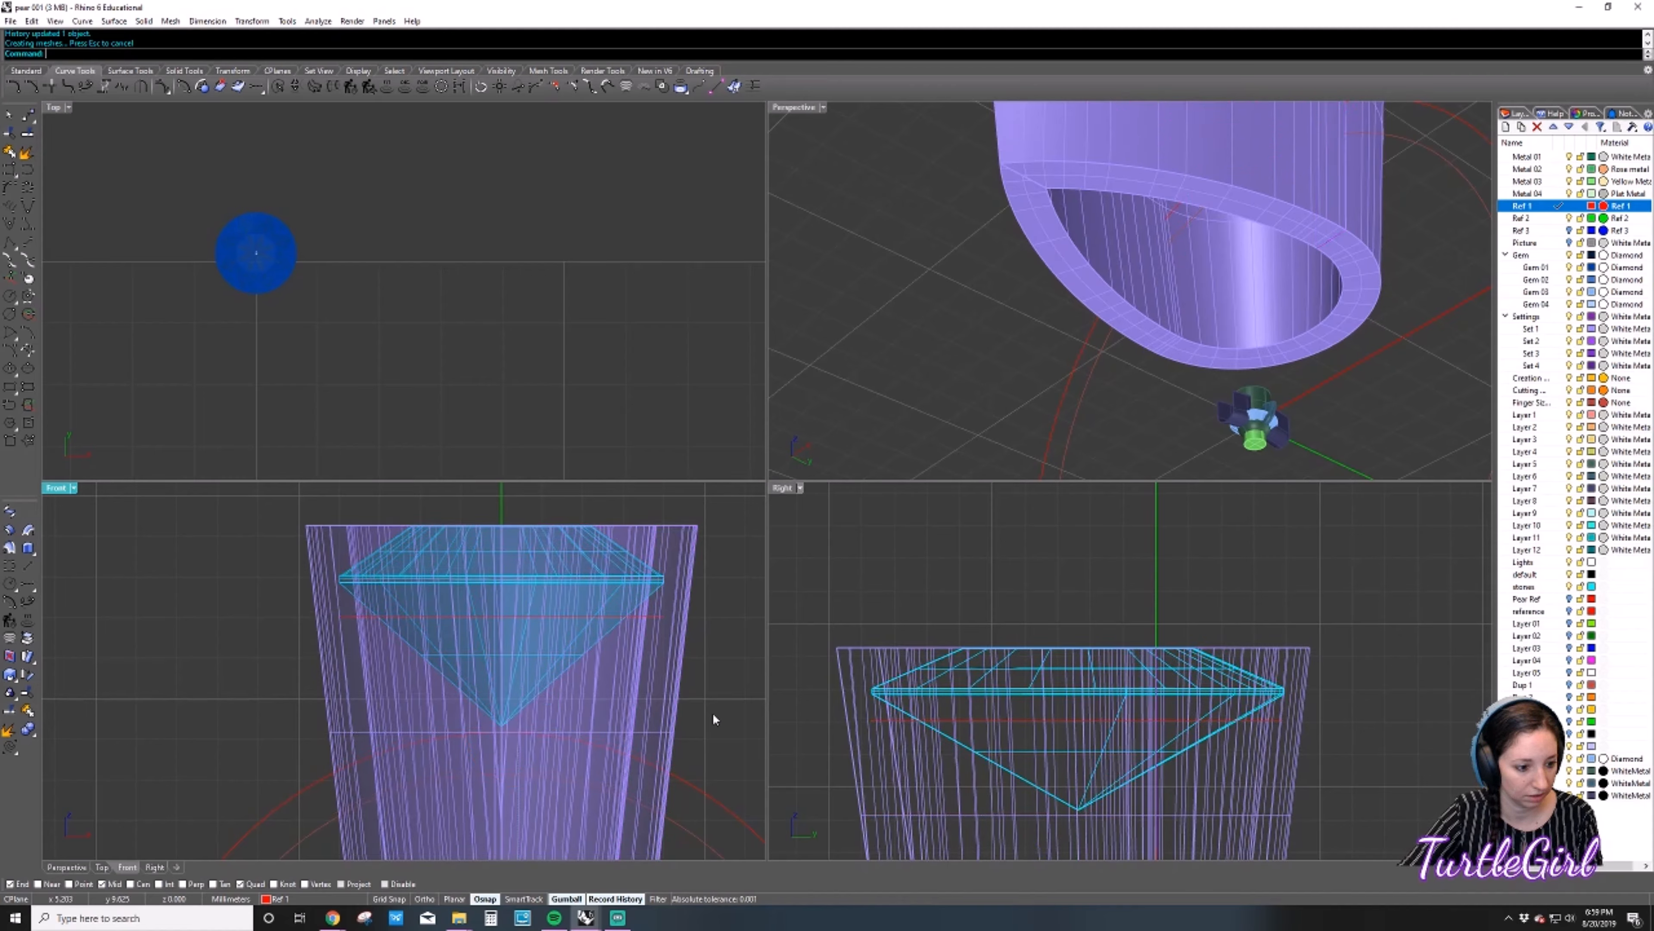
scroll(712, 712, down, 3)
right_drag(712, 712, 600, 672)
click(598, 689)
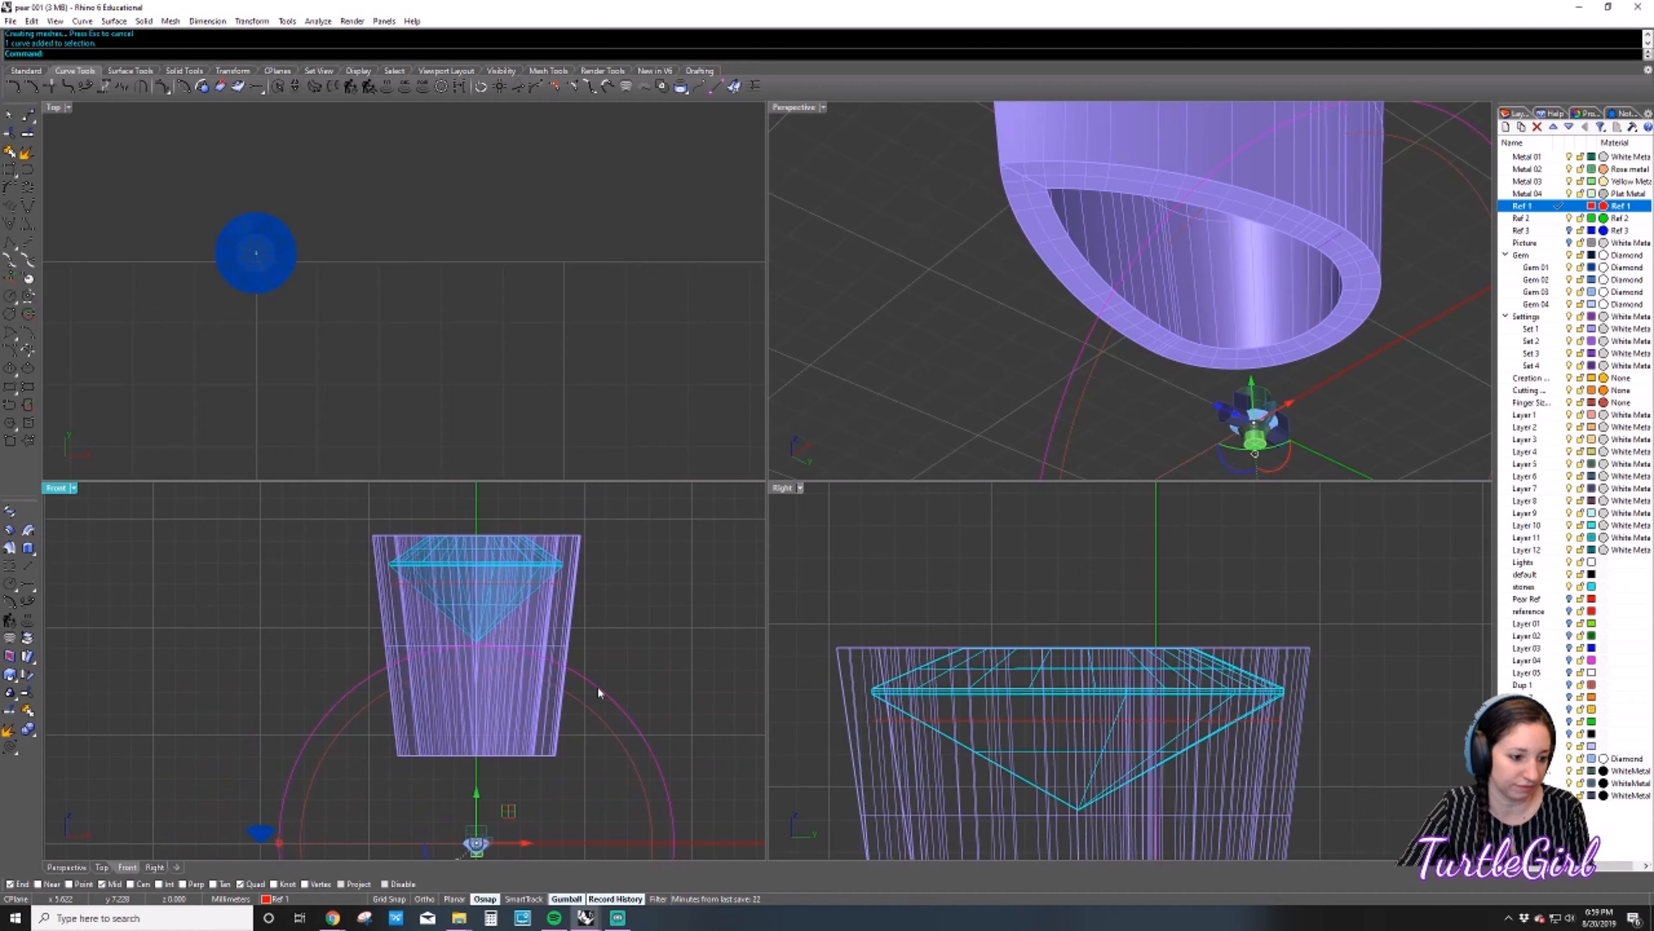
key(Escape)
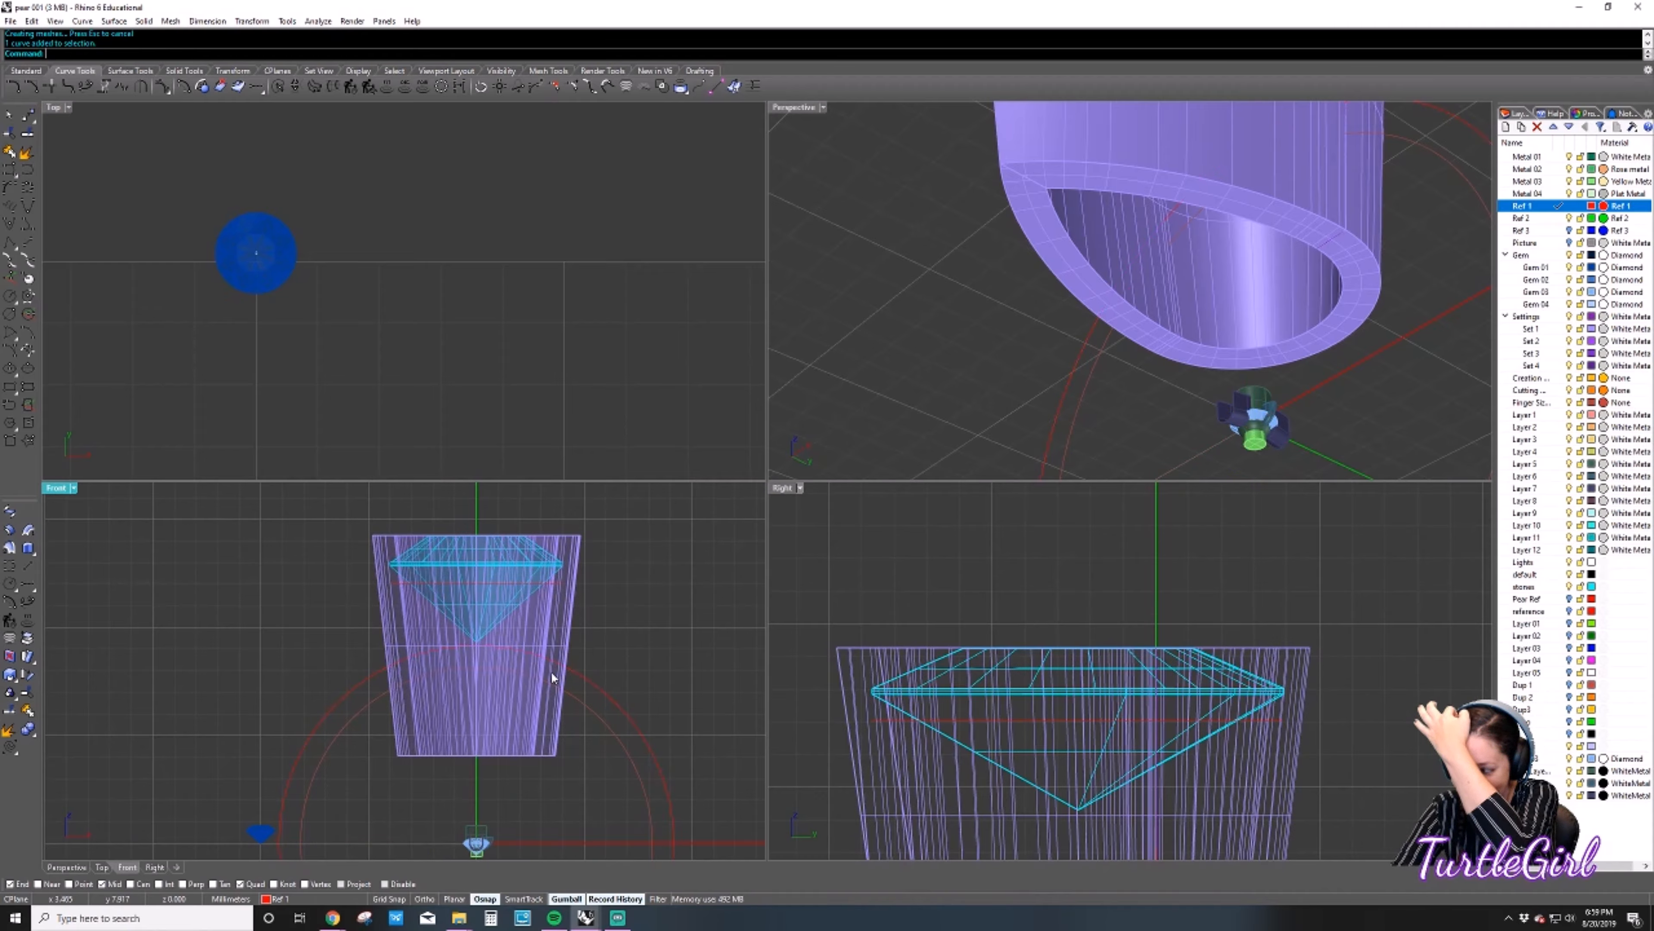
right_drag(498, 596, 591, 639)
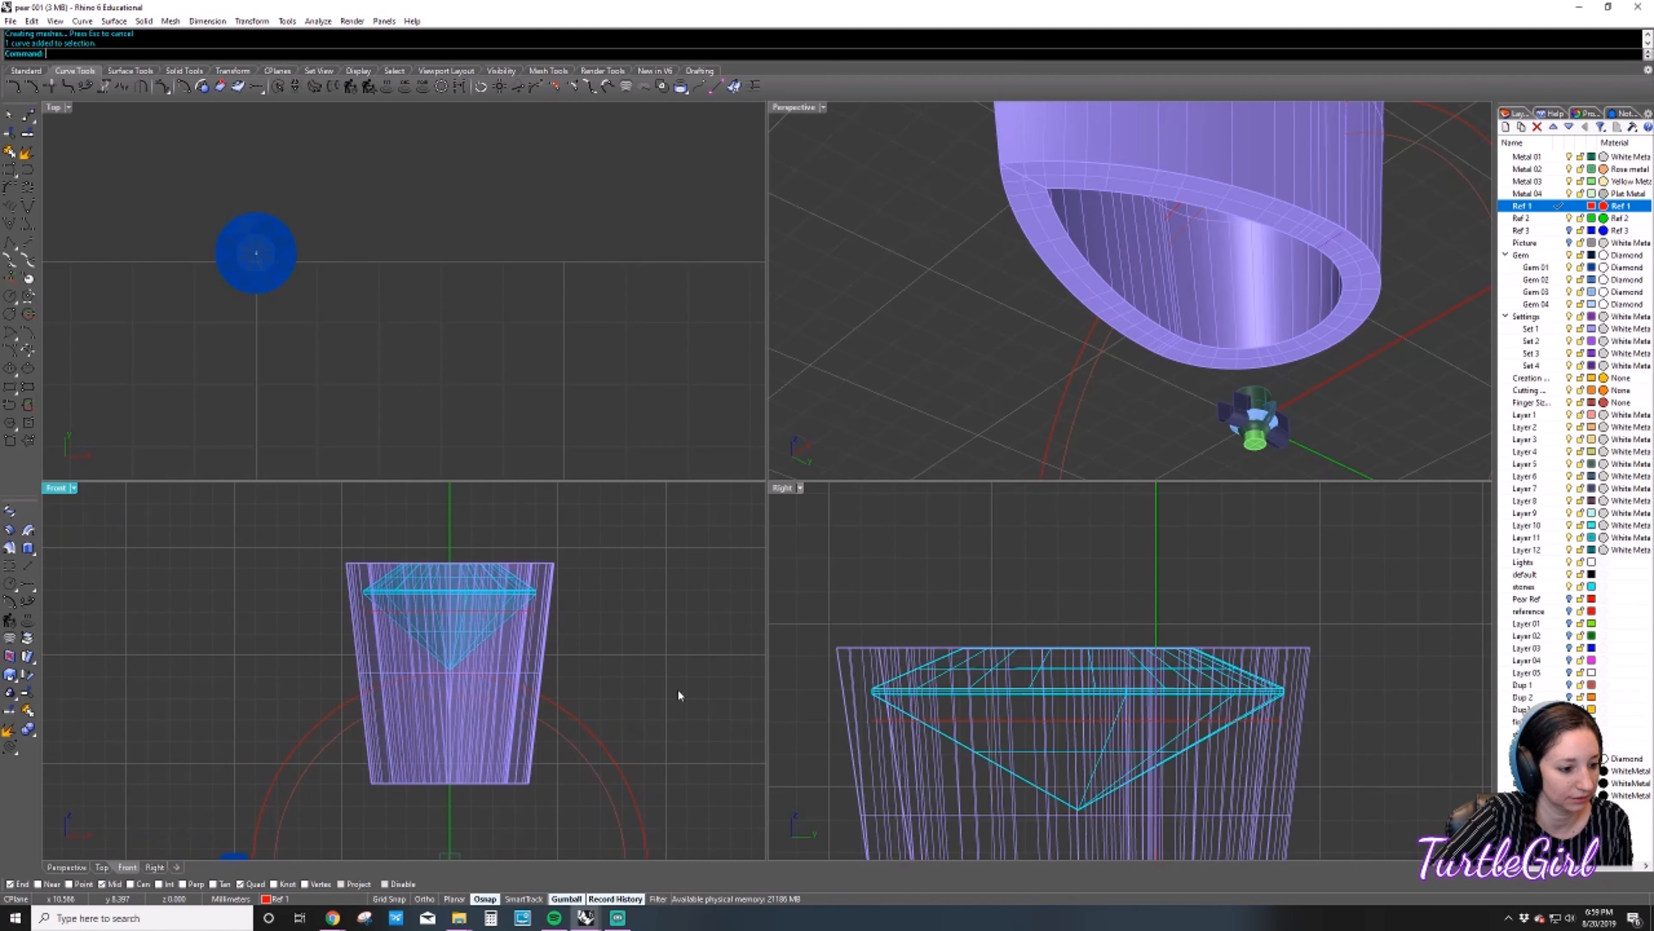
scroll(625, 638, down, 3)
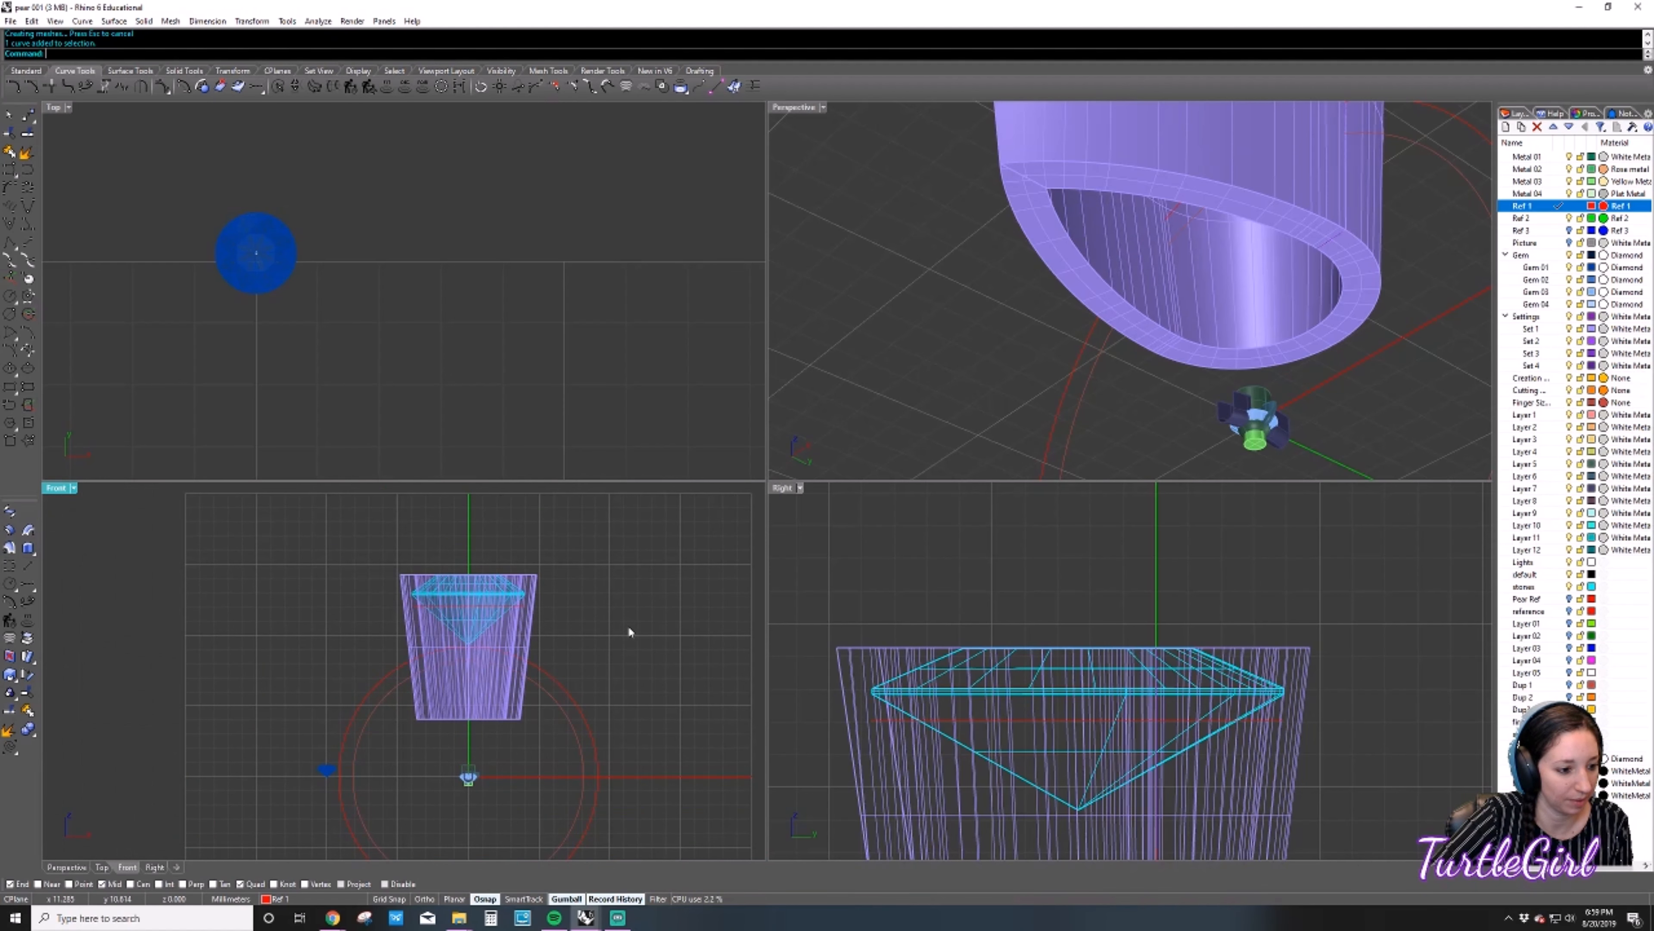
right_drag(629, 632, 623, 630)
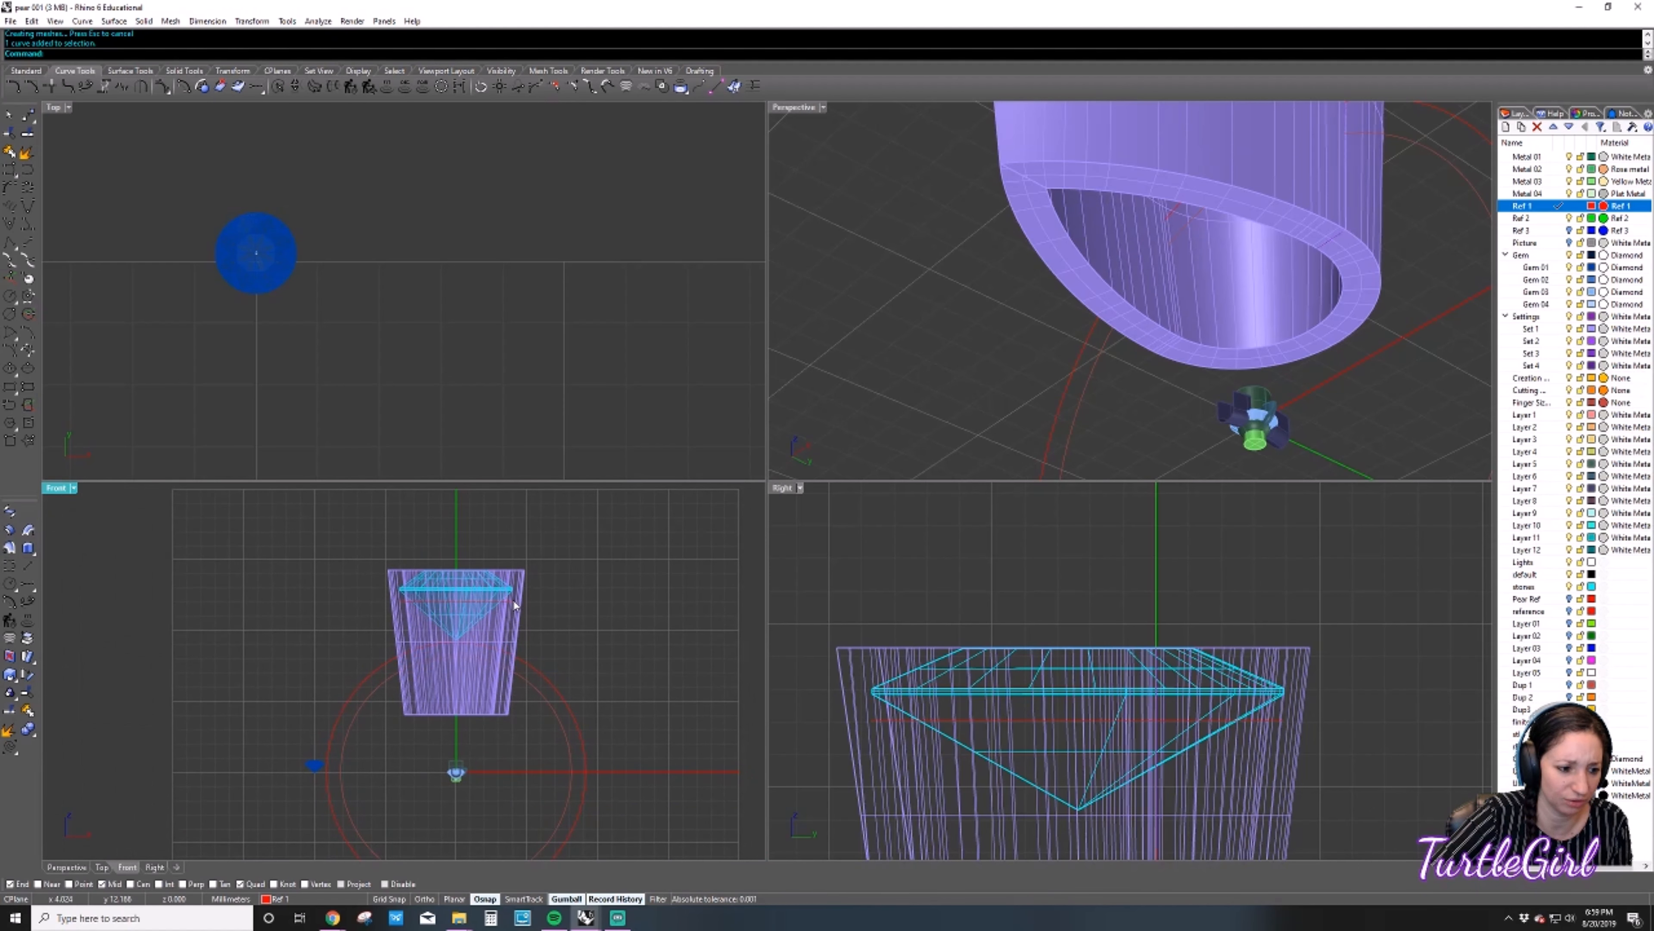
Select the pear gem with its bezel curves and nudge them down slightly toward the outer ring rail.
scroll(495, 626, up, 5)
click(491, 571)
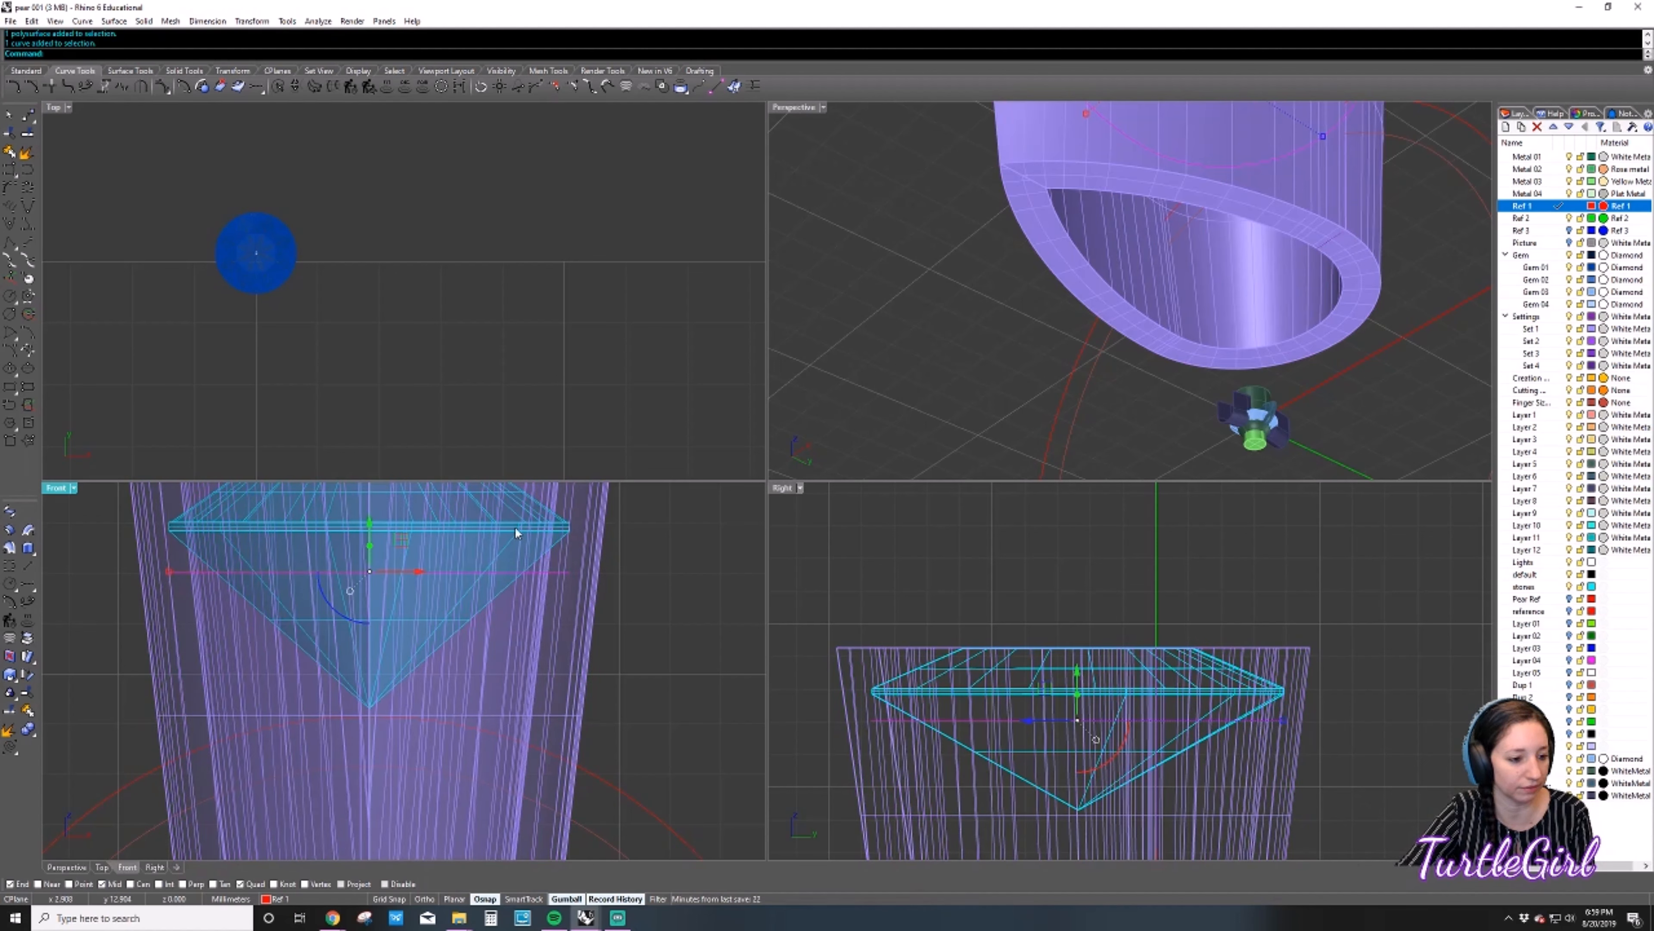
click(515, 546)
click(604, 549)
key(Return)
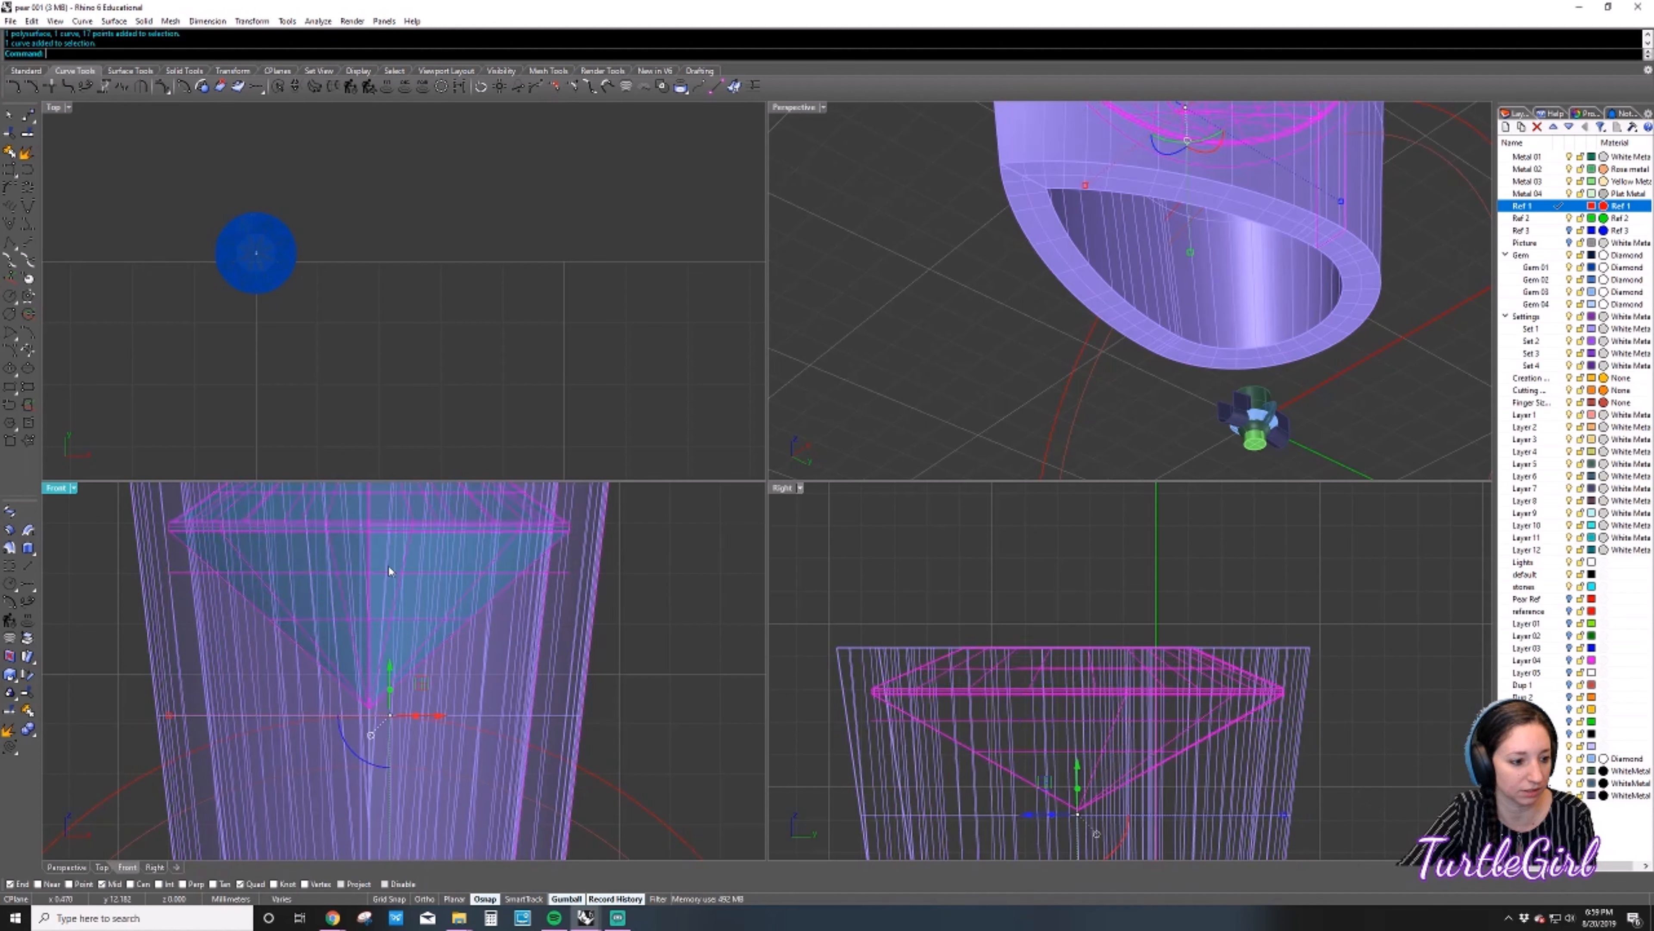
drag(393, 646, 391, 678)
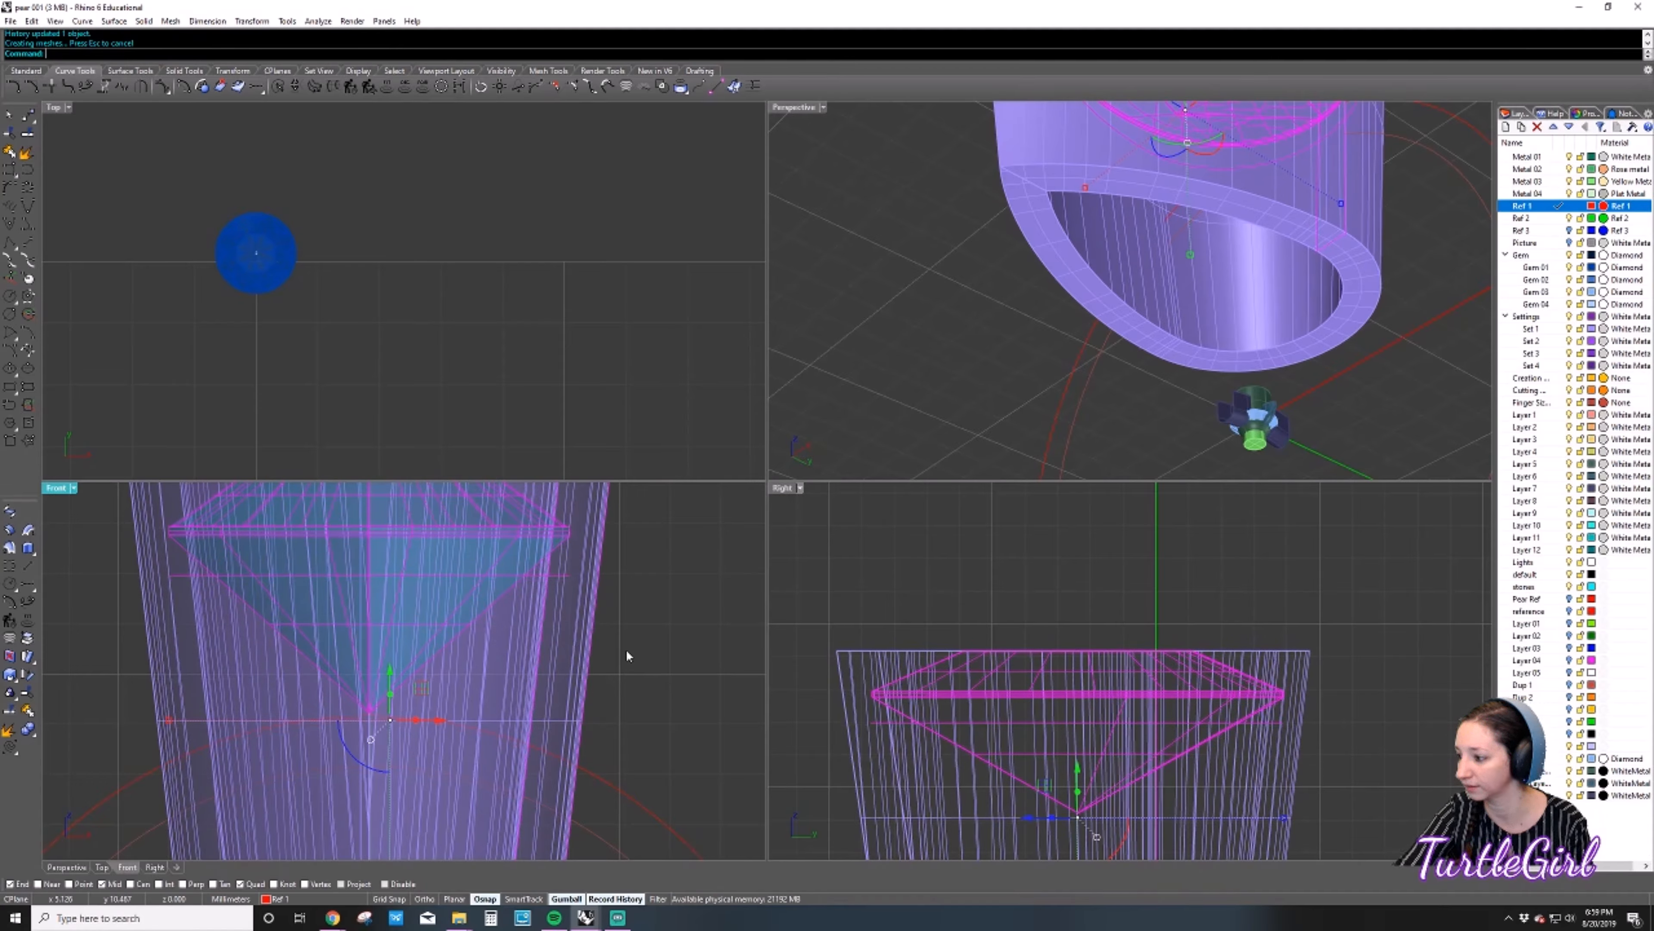
key(Escape)
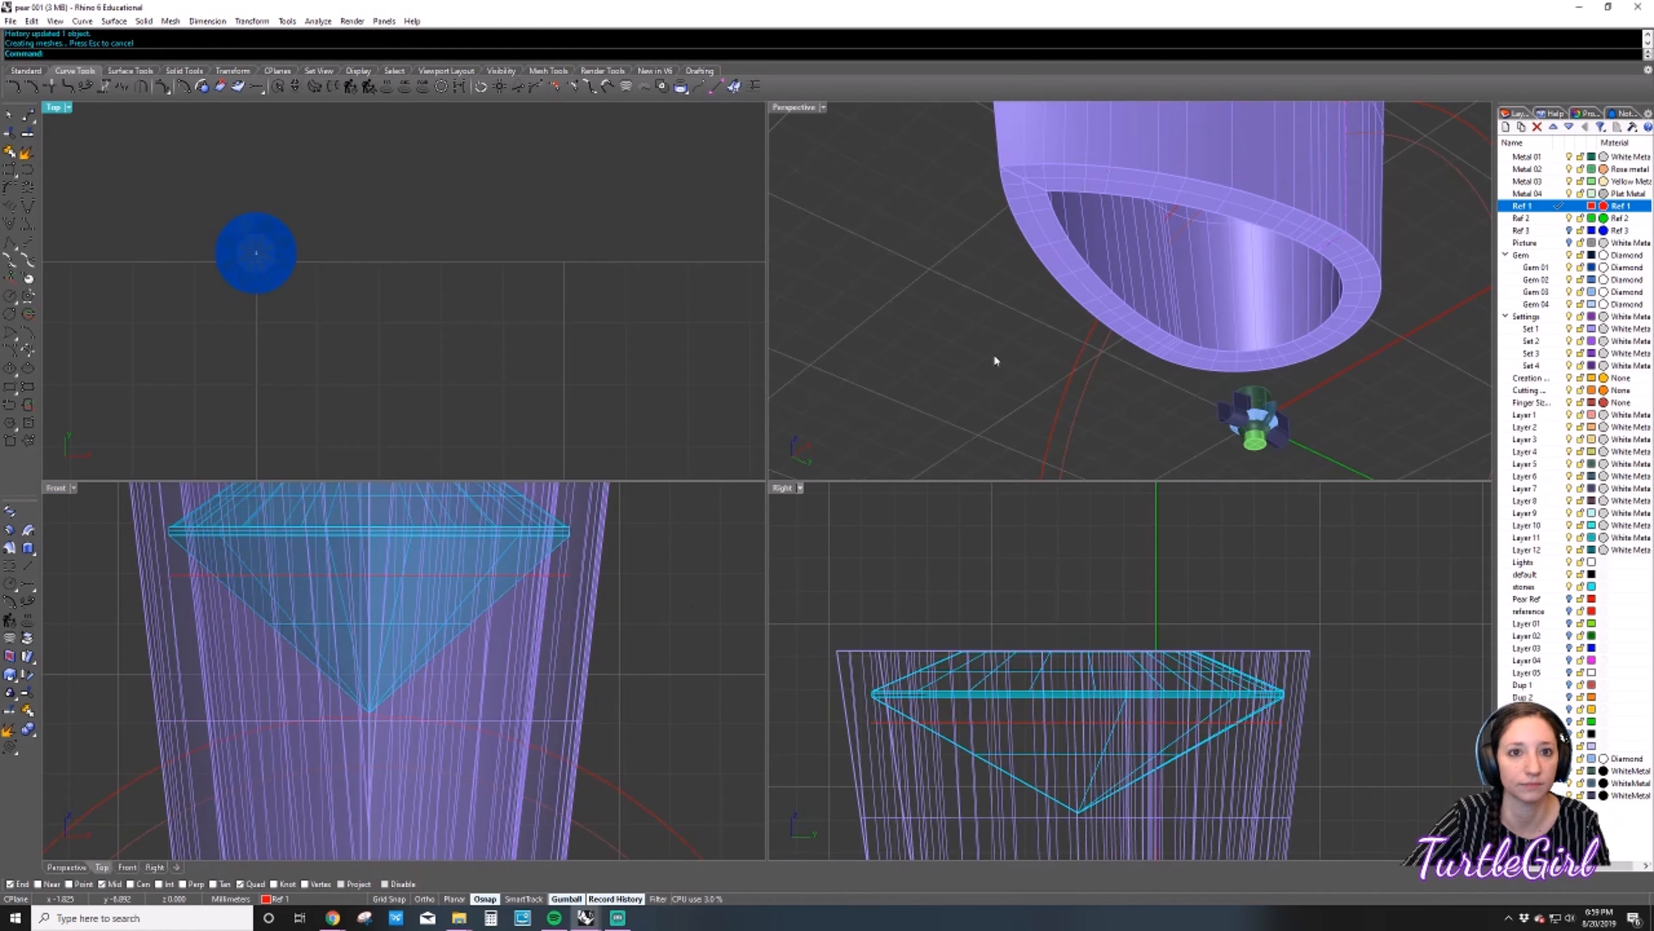
Move the pear gem and bezel curves along the Y axis in the Top view so they sit centred over the ring rail.
right_drag(994, 354, 1293, 421)
click(861, 206)
scroll(614, 294, down, 14)
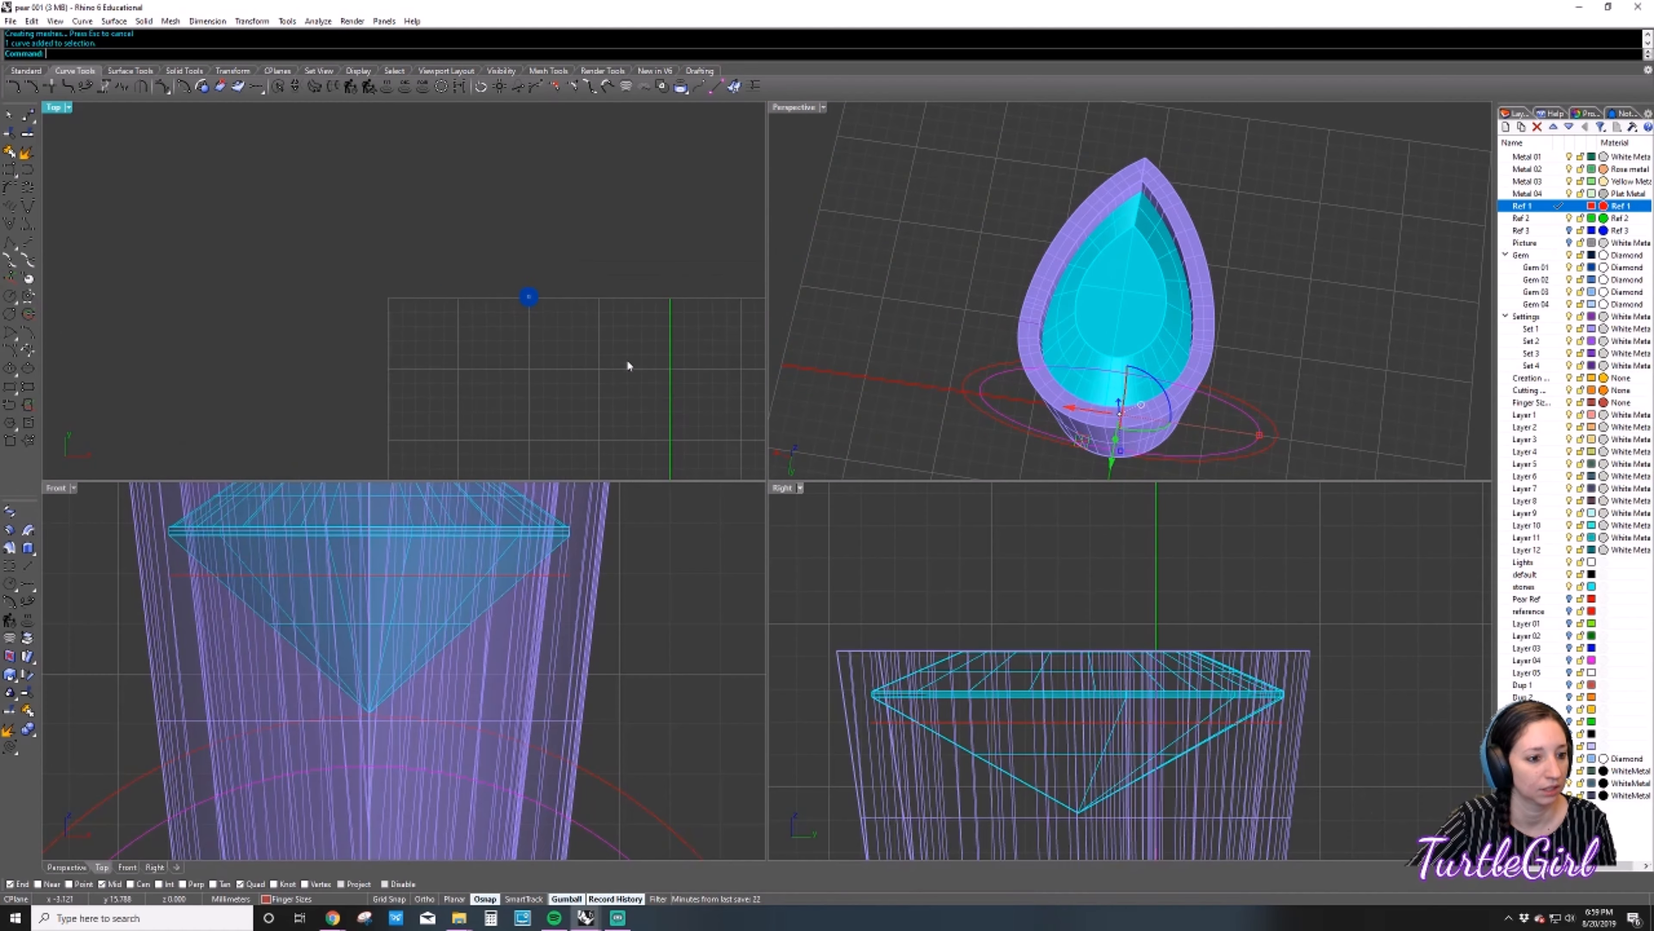
right_drag(654, 421, 605, 174)
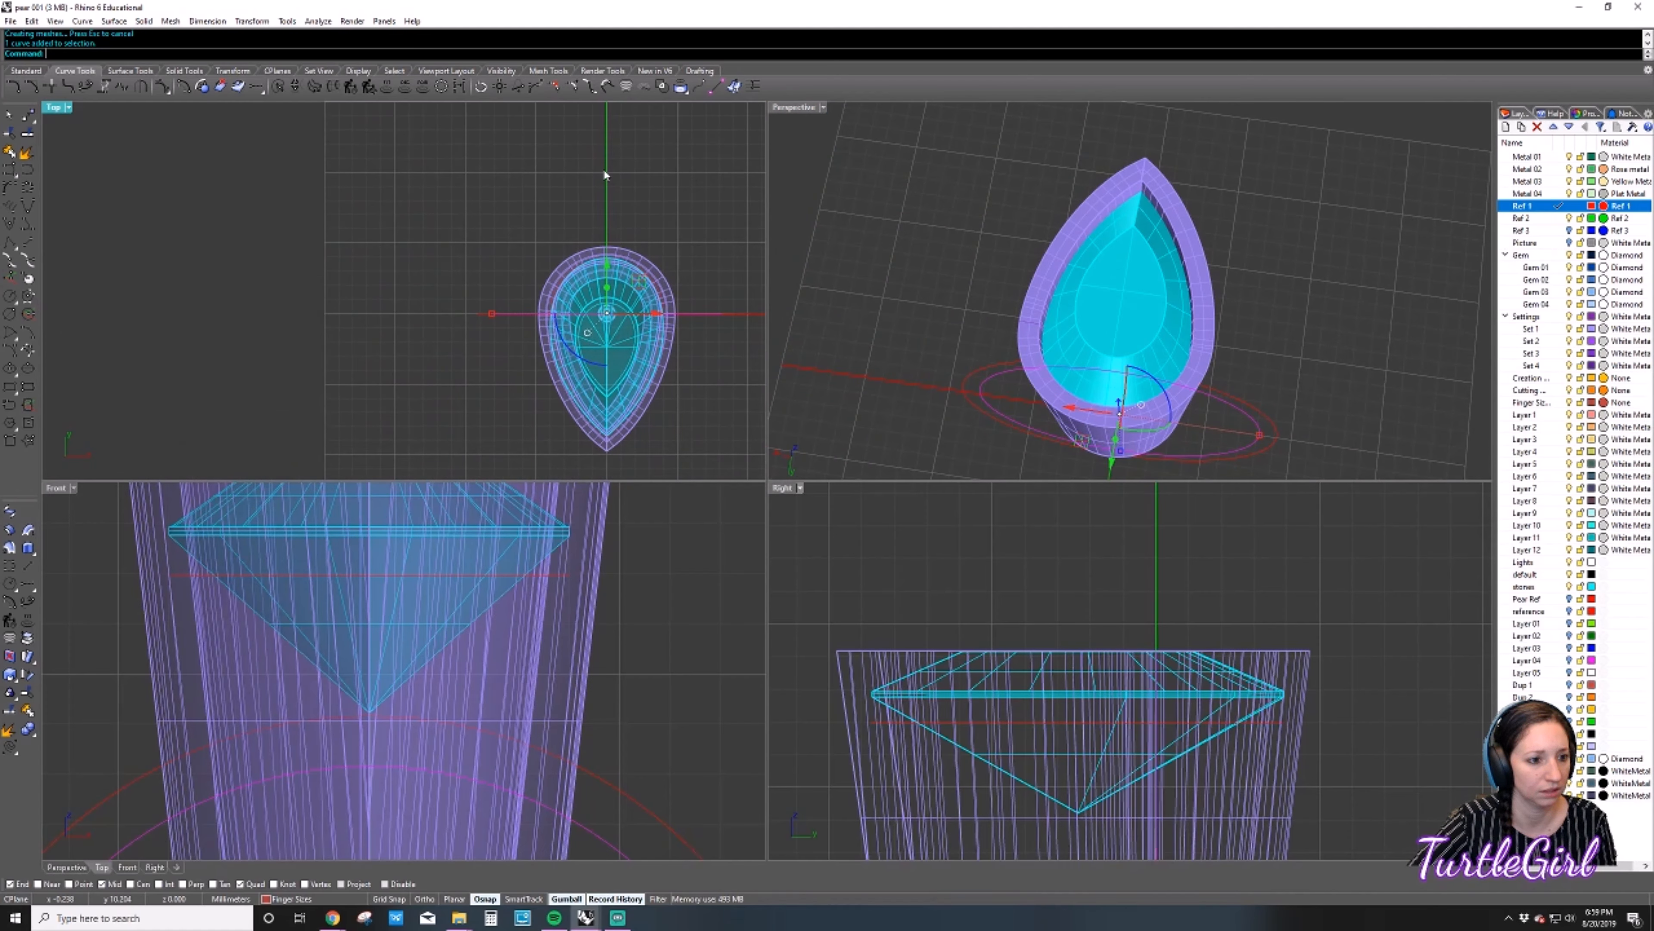
click(700, 247)
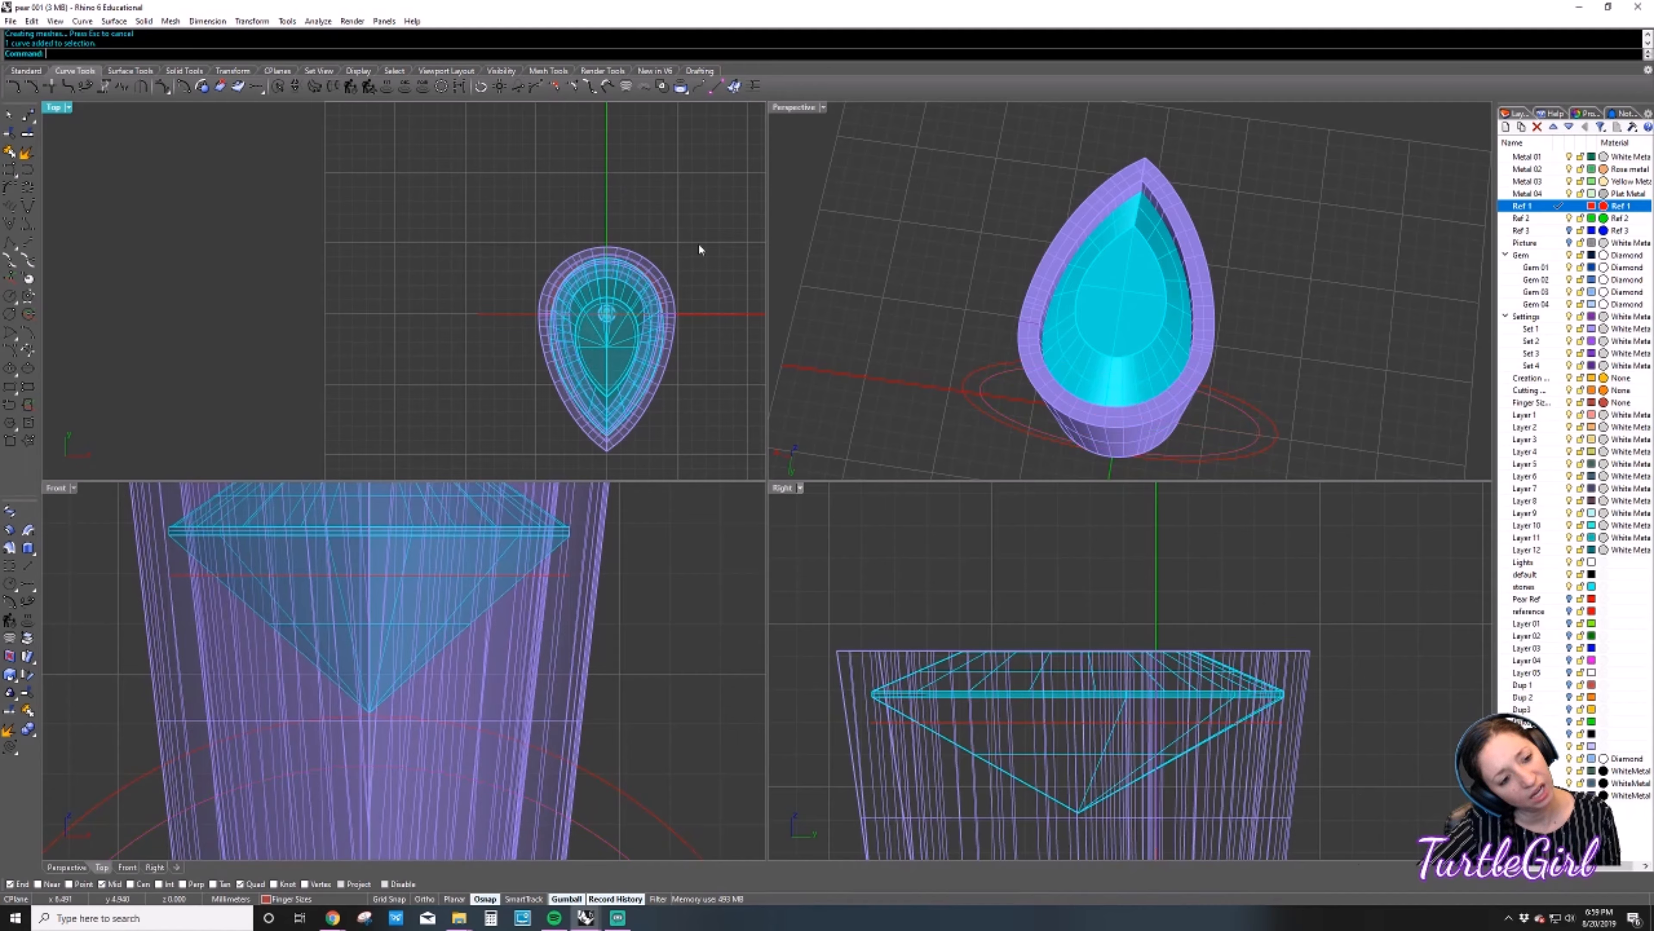
click(622, 369)
scroll(648, 292, up, 3)
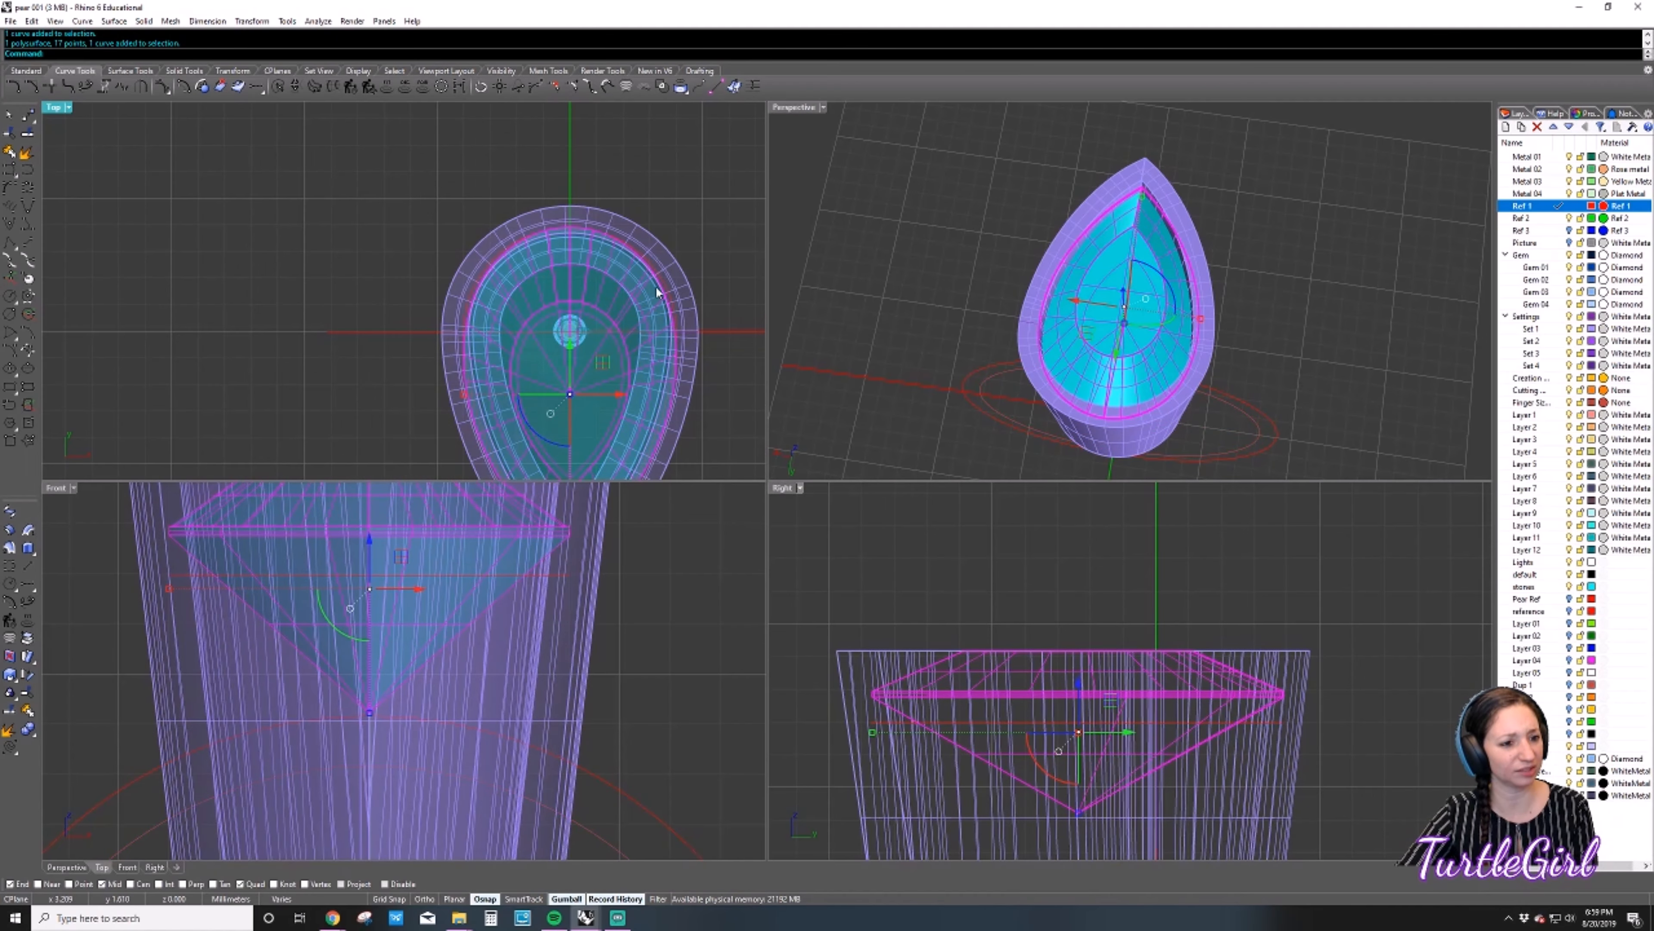
click(661, 282)
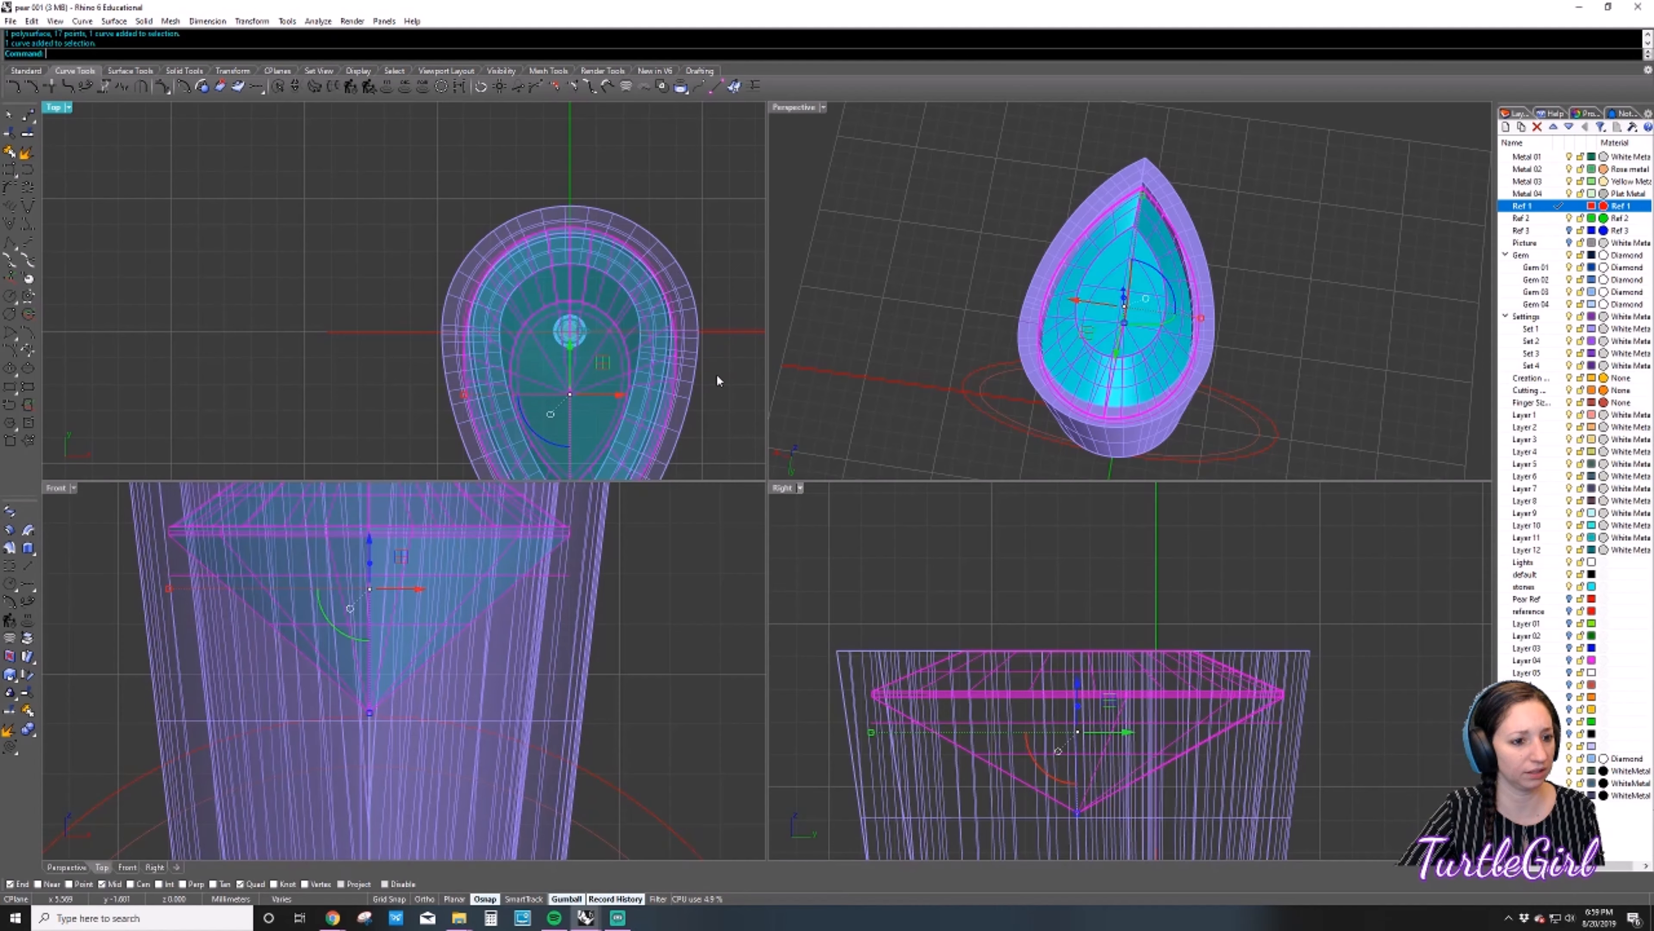
click(1032, 326)
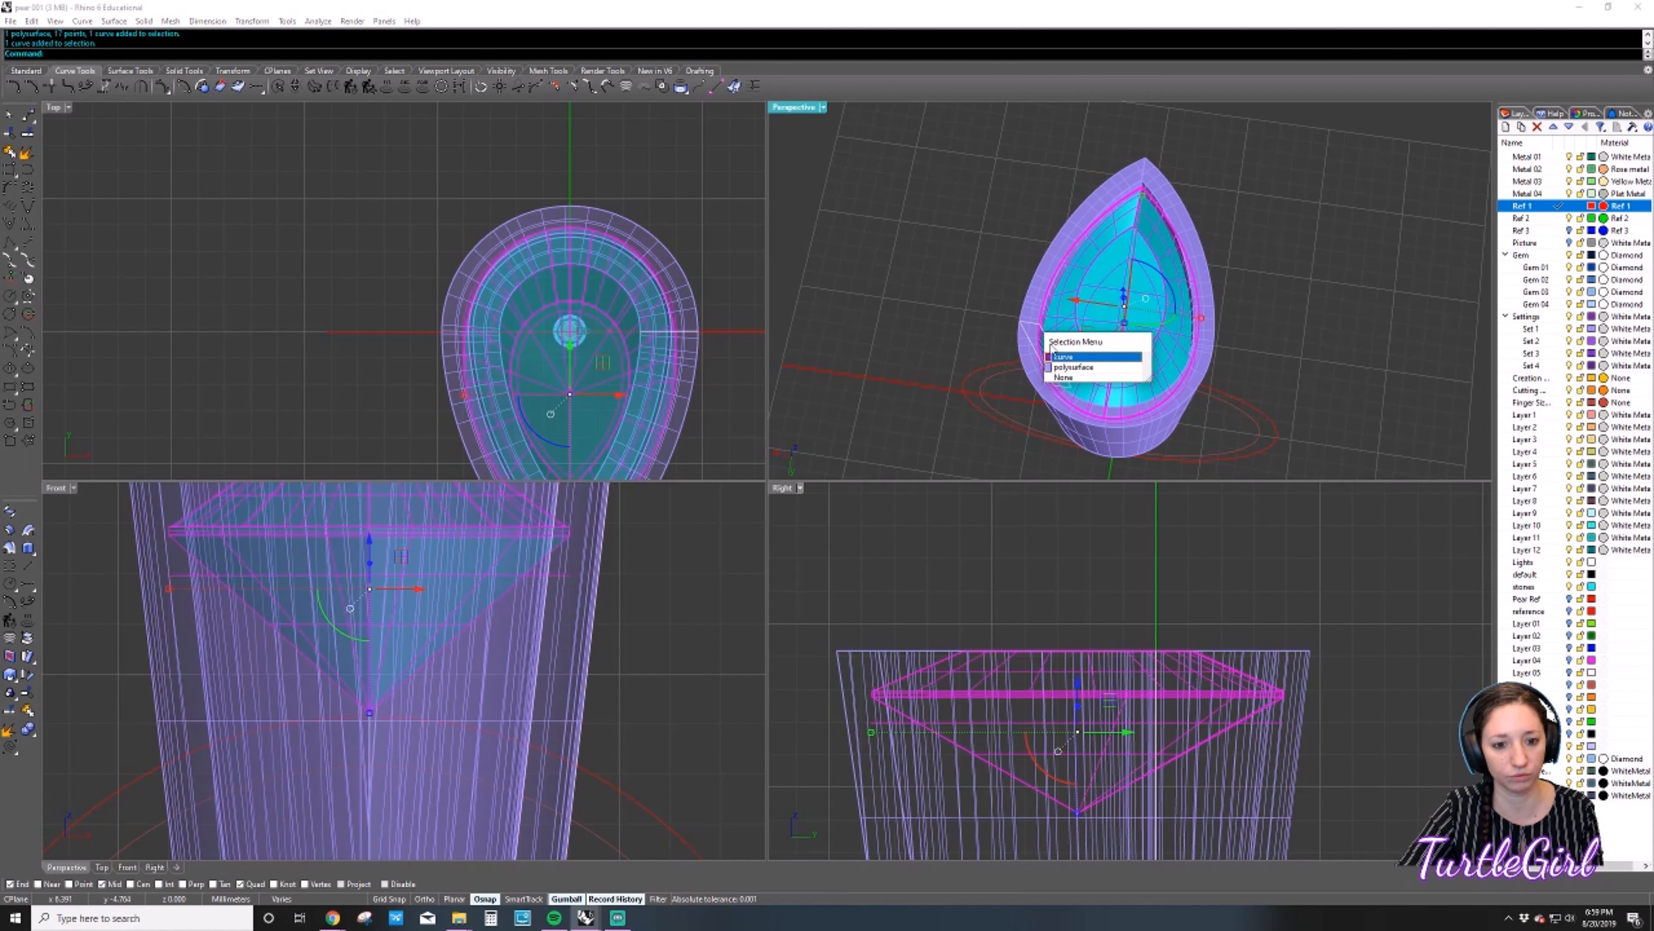
key(Return)
scroll(664, 283, down, 2)
right_drag(650, 308, 640, 256)
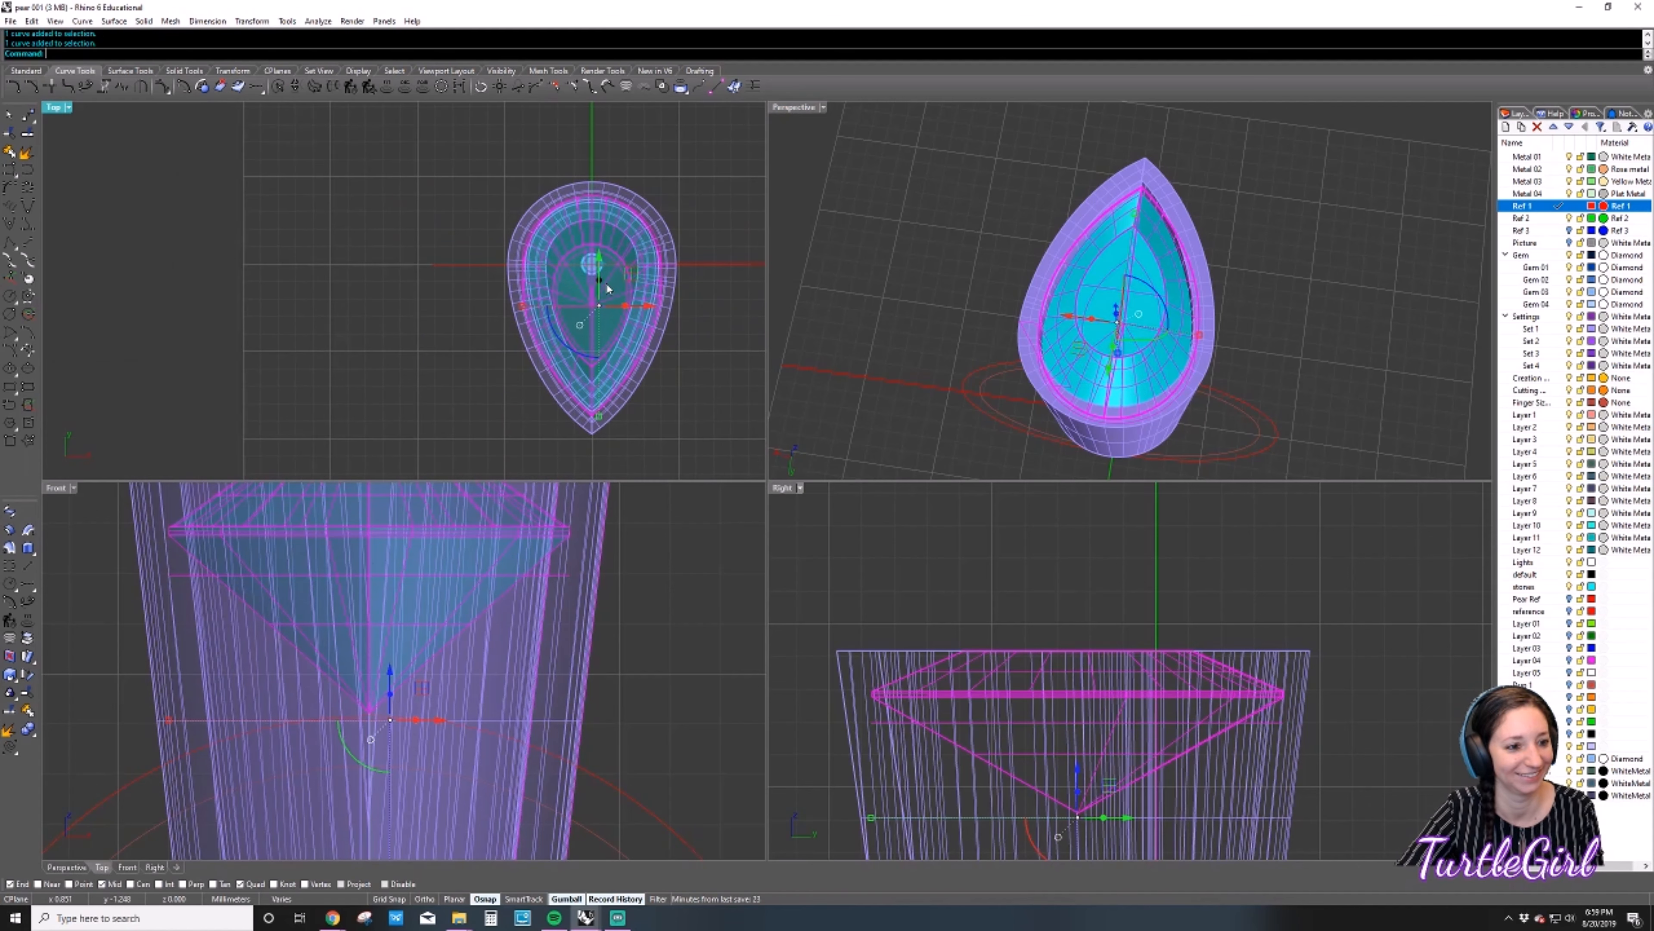
drag(601, 260, 606, 229)
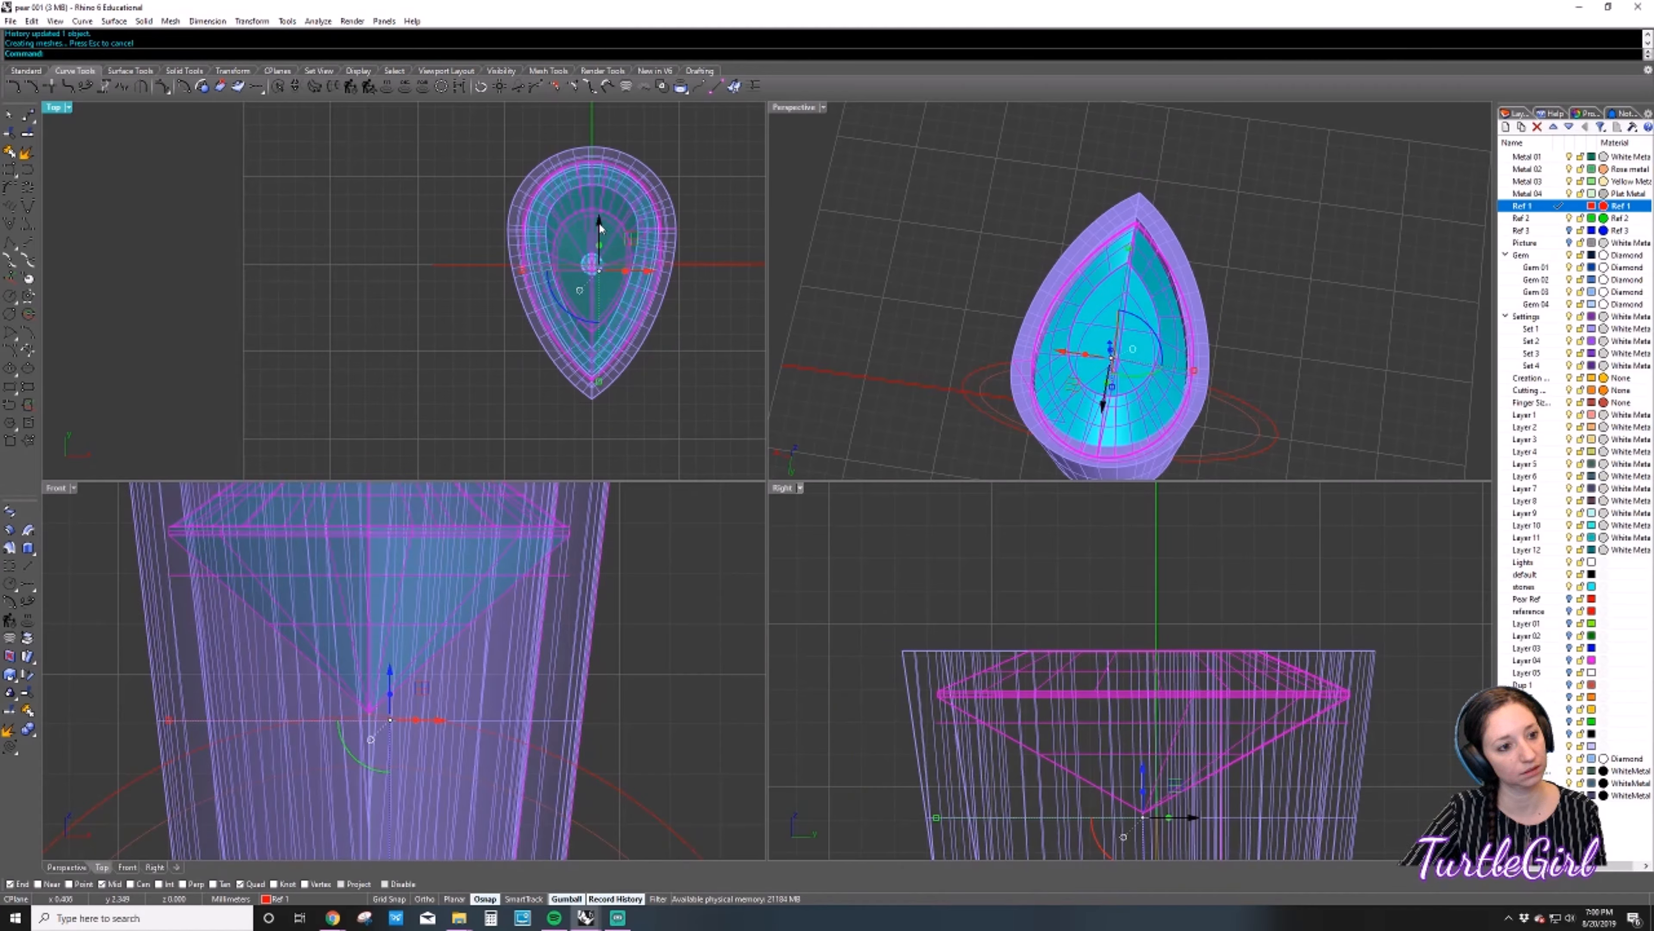
click(72, 117)
Set the Top viewport to Shaded display and check the pear gem's fit inside the bezel.
click(67, 107)
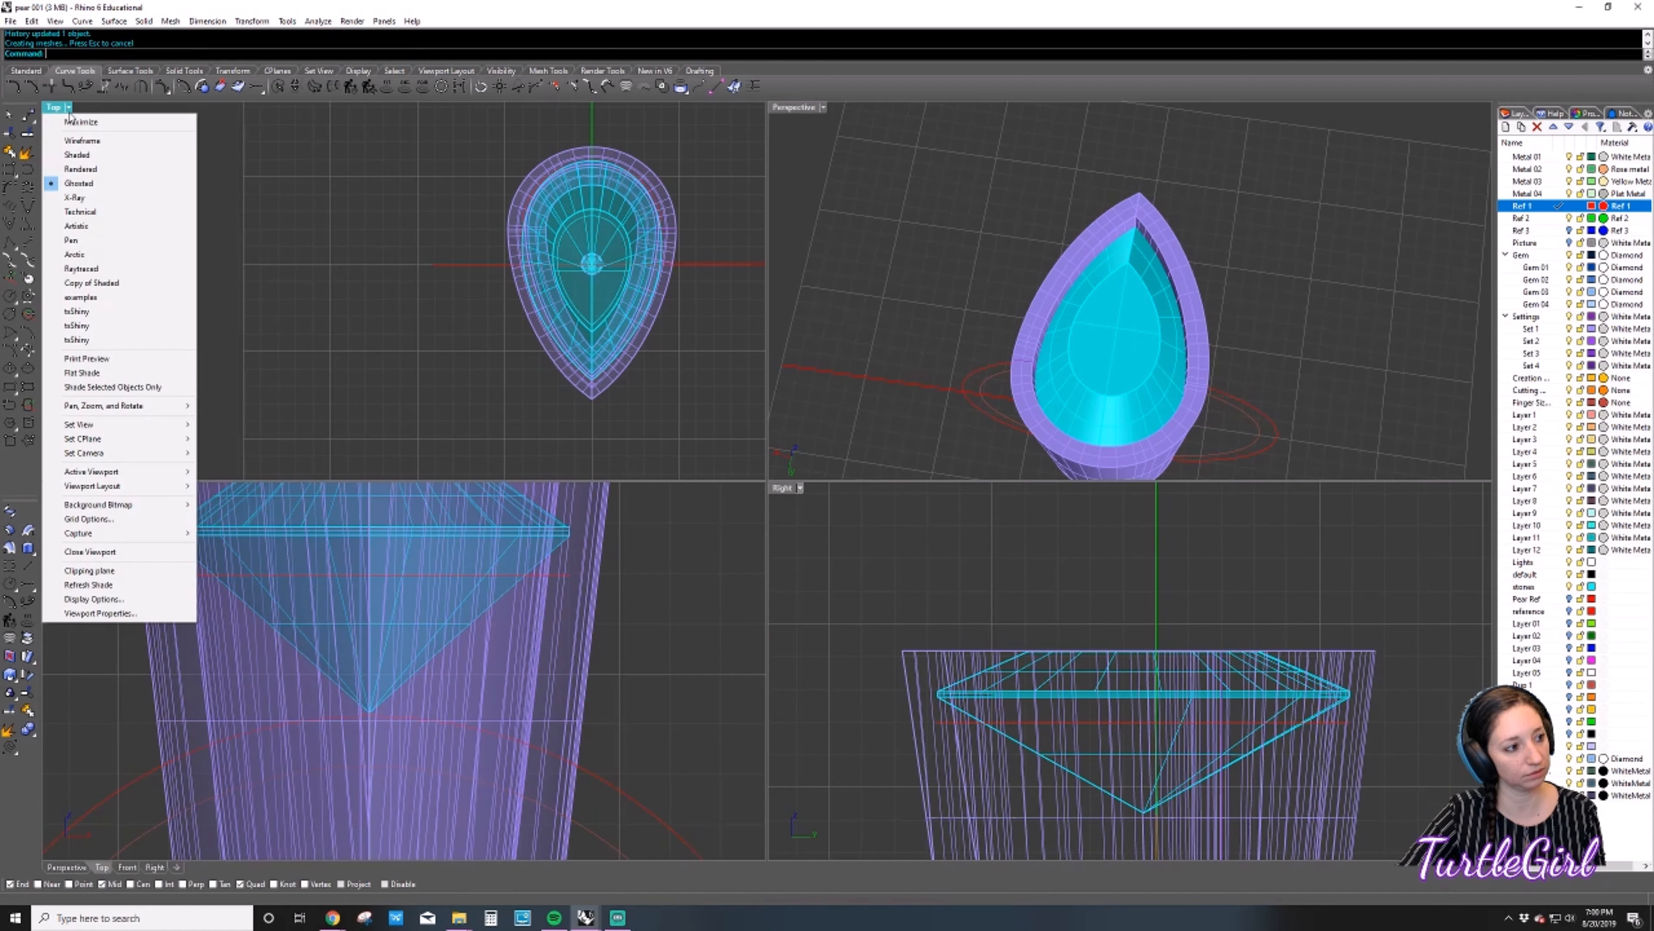
click(69, 155)
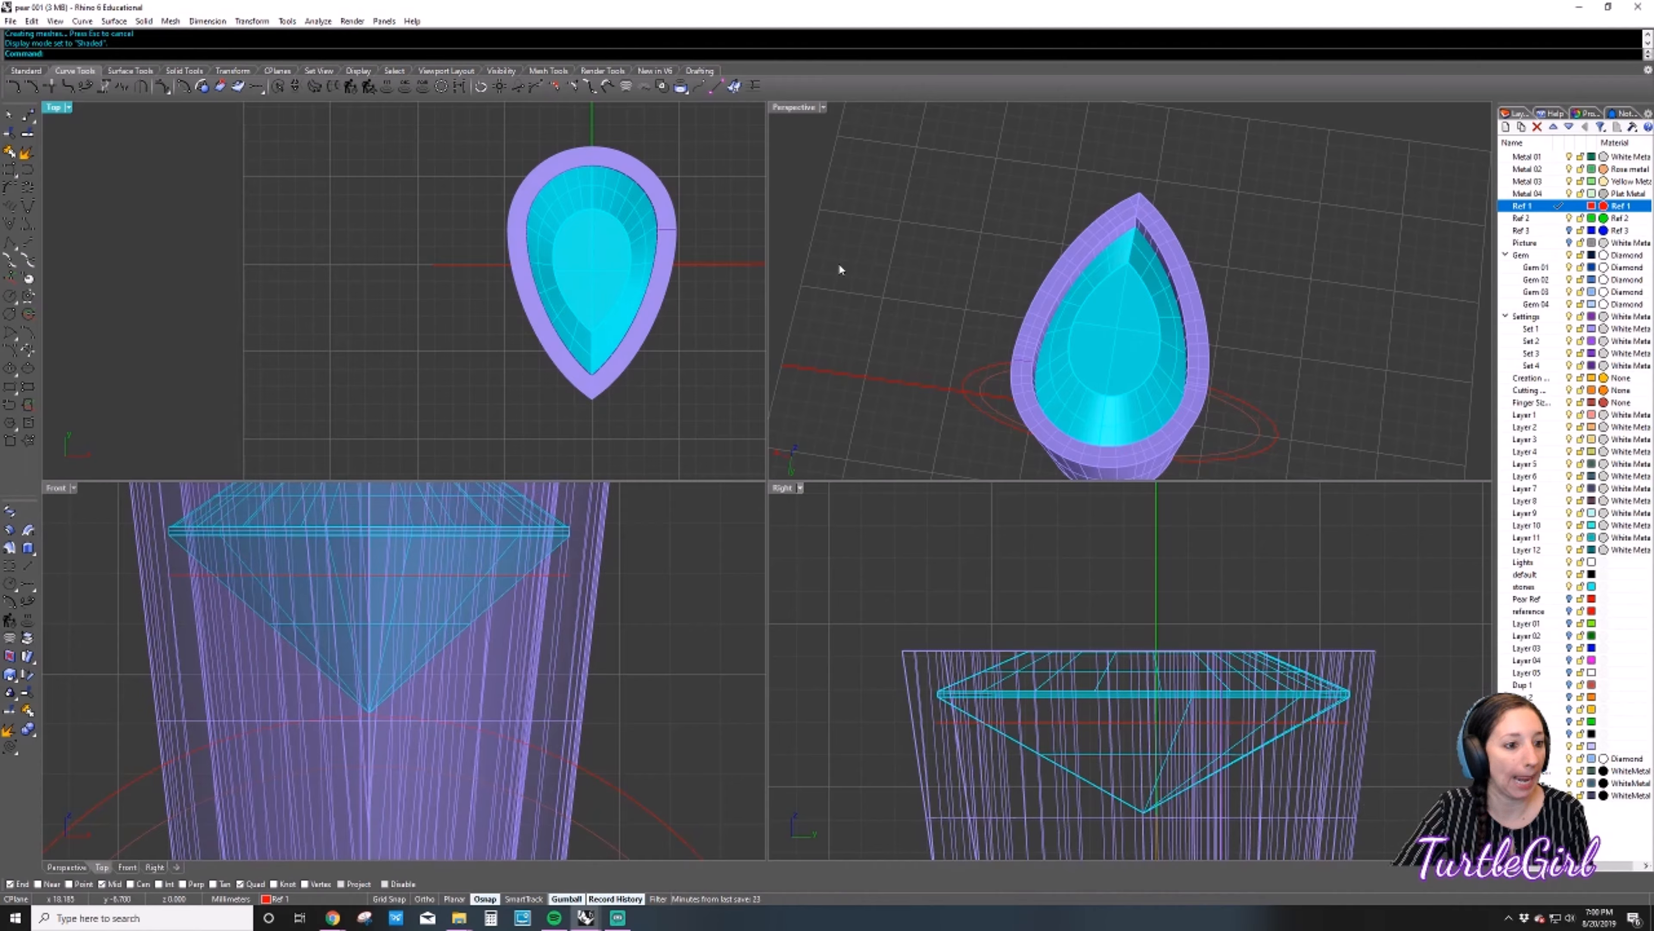
mouse_move(1139, 306)
right_down()
mouse_move(1130, 368)
mouse_move(1137, 305)
right_up()
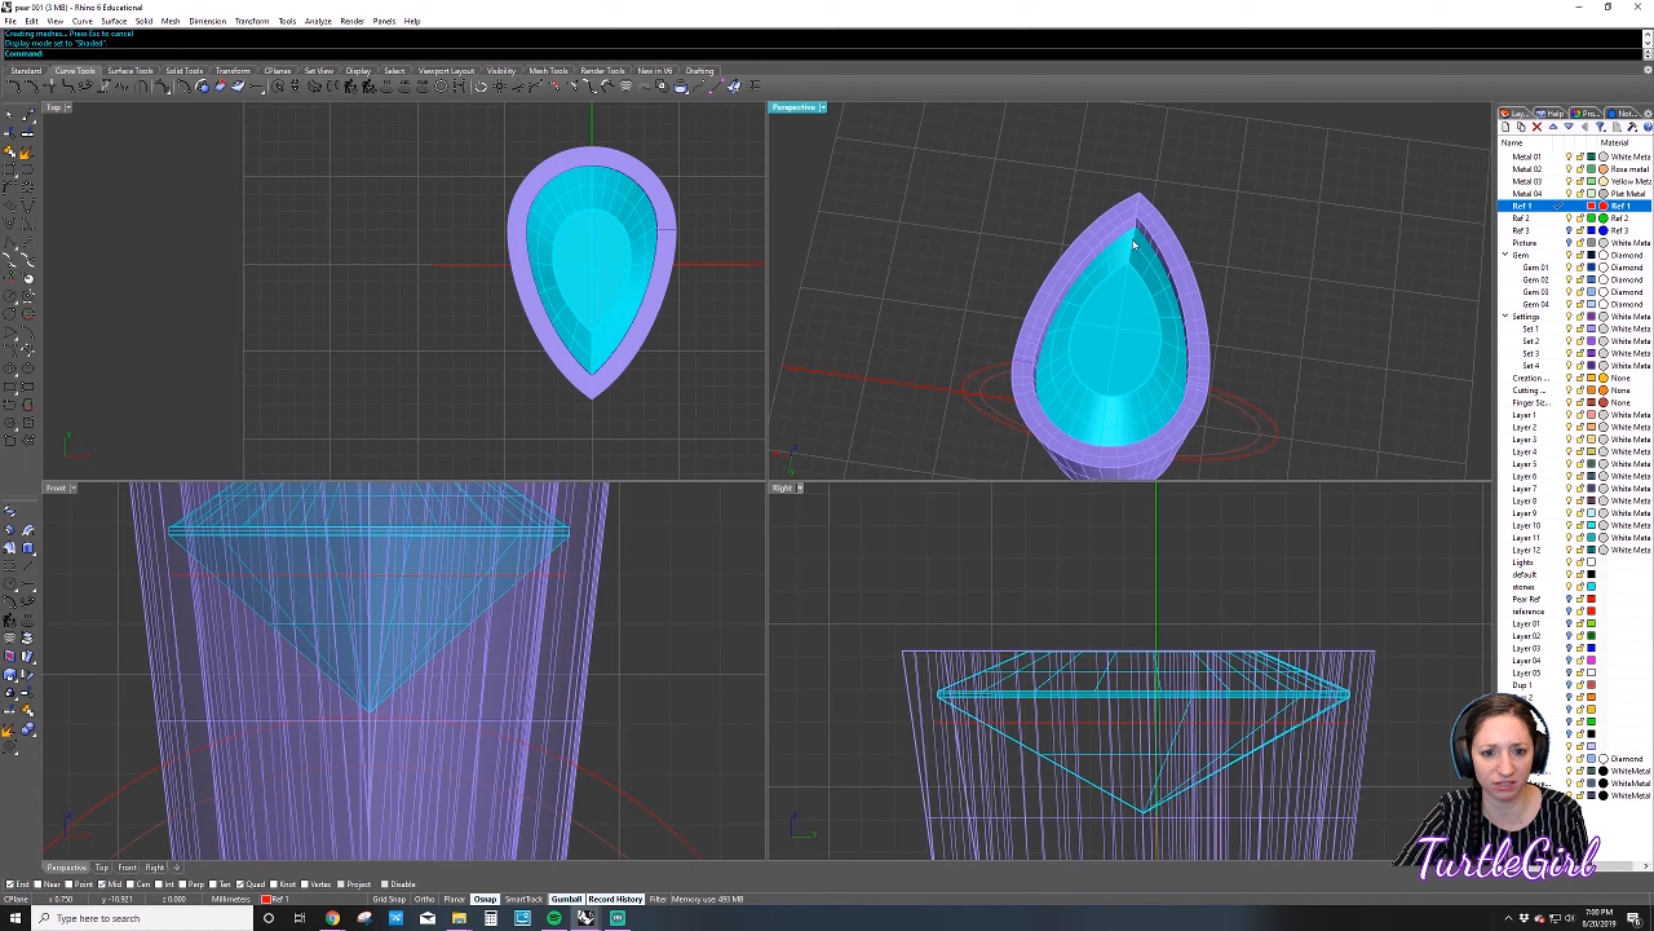
click(620, 224)
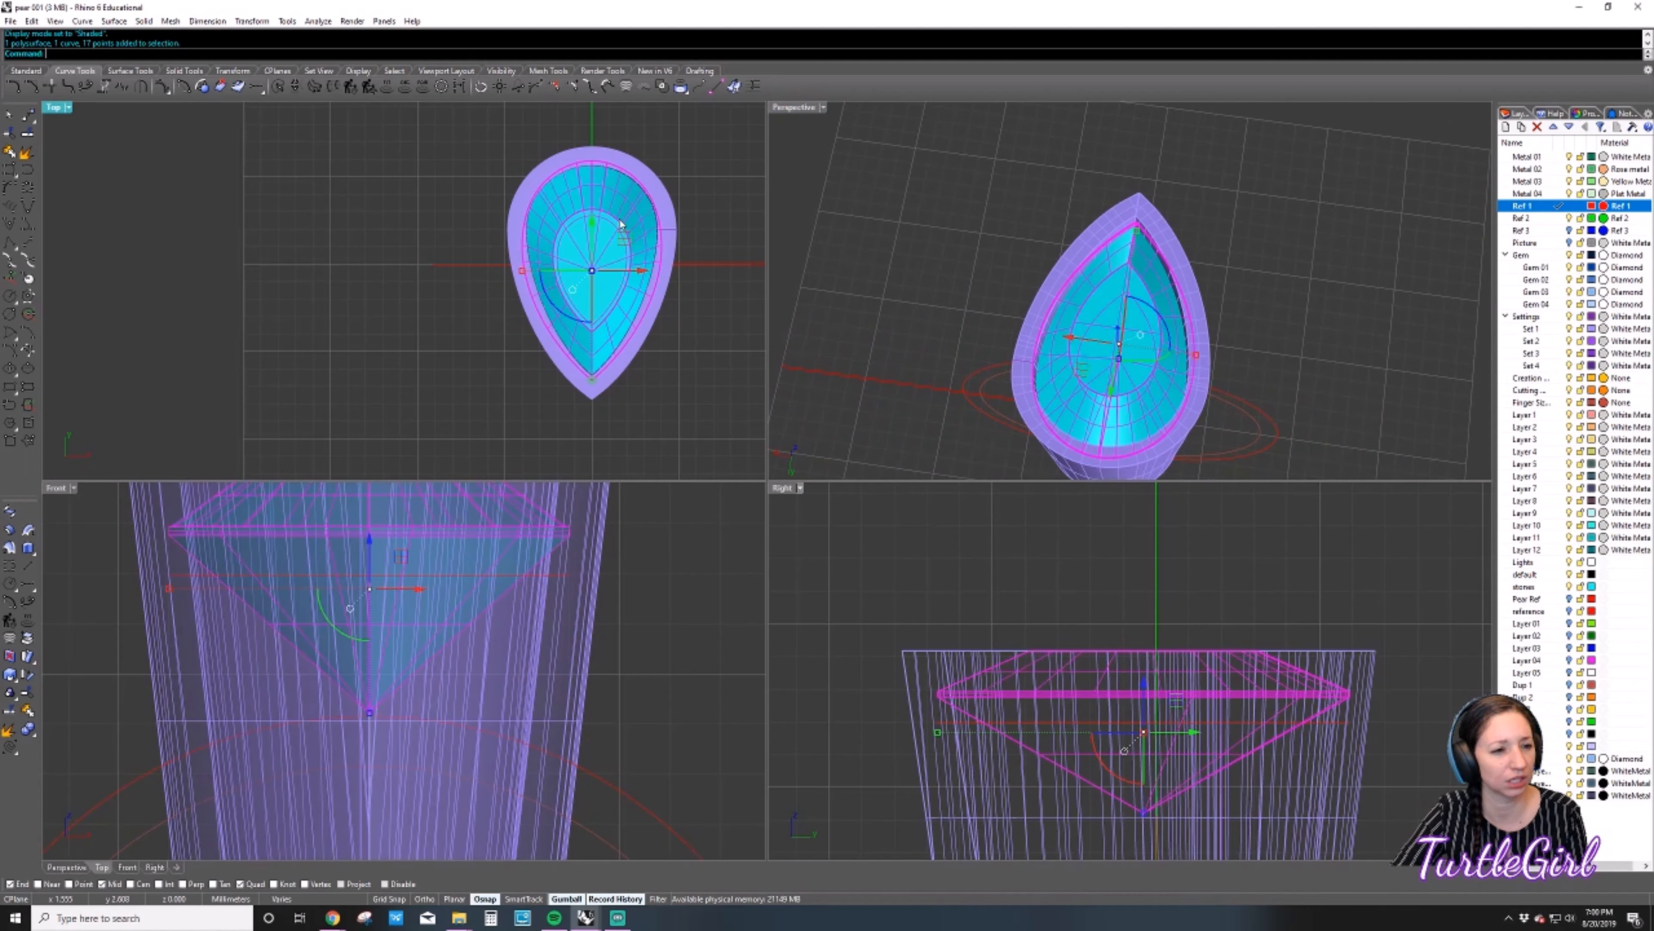
click(724, 192)
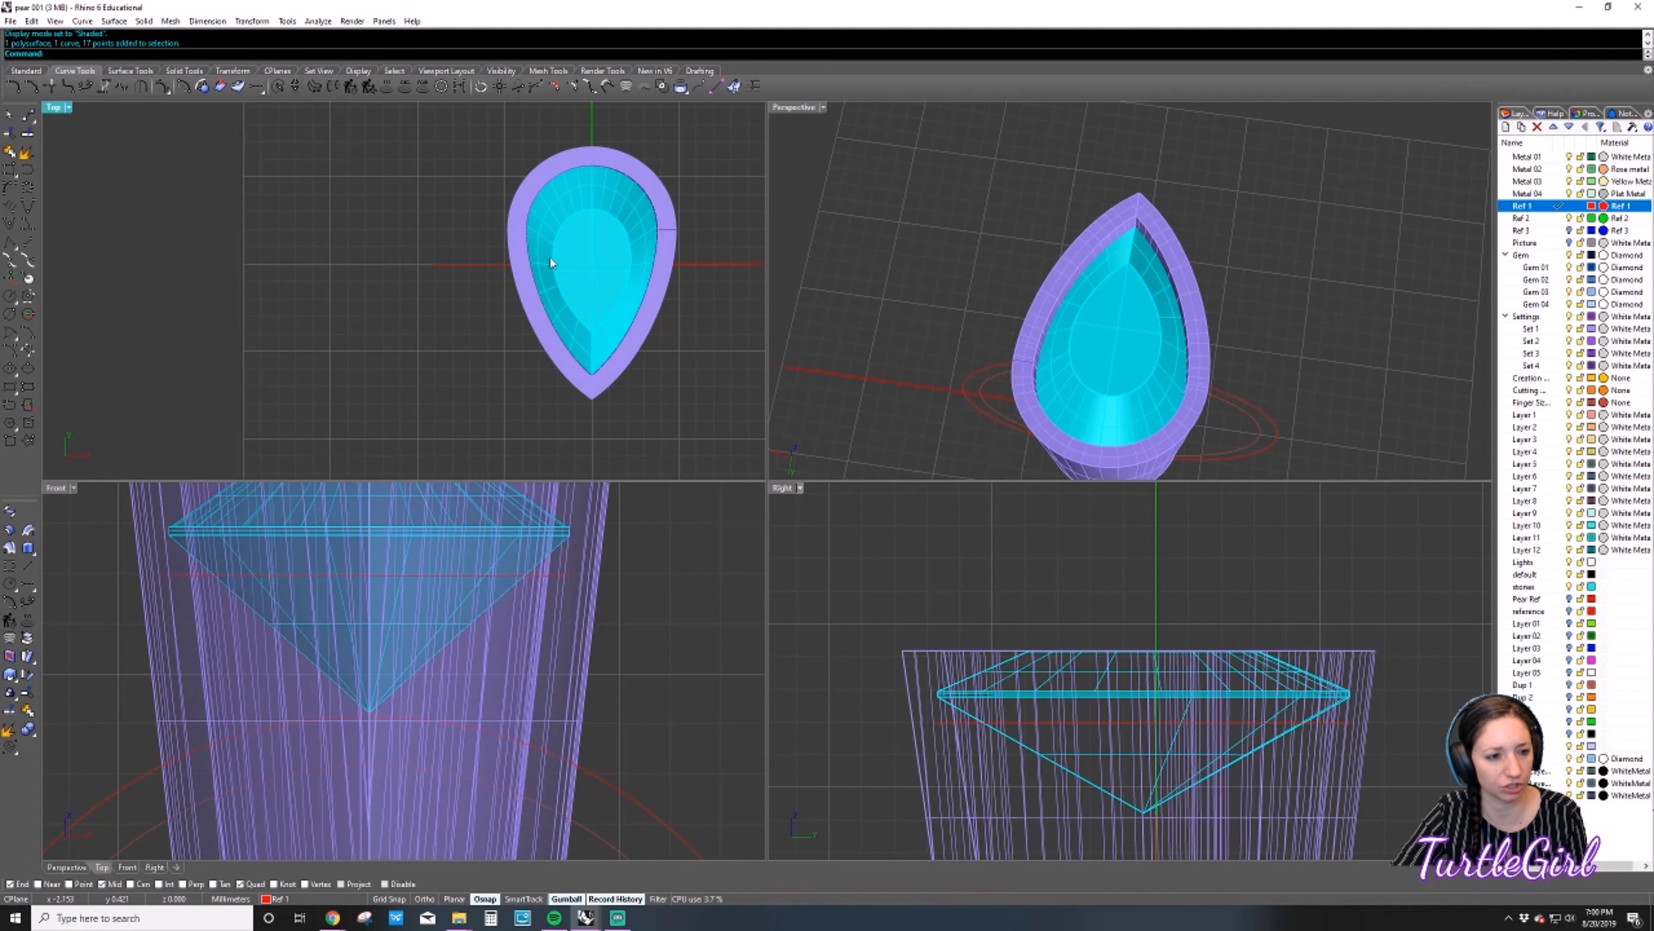
click(571, 373)
click(445, 343)
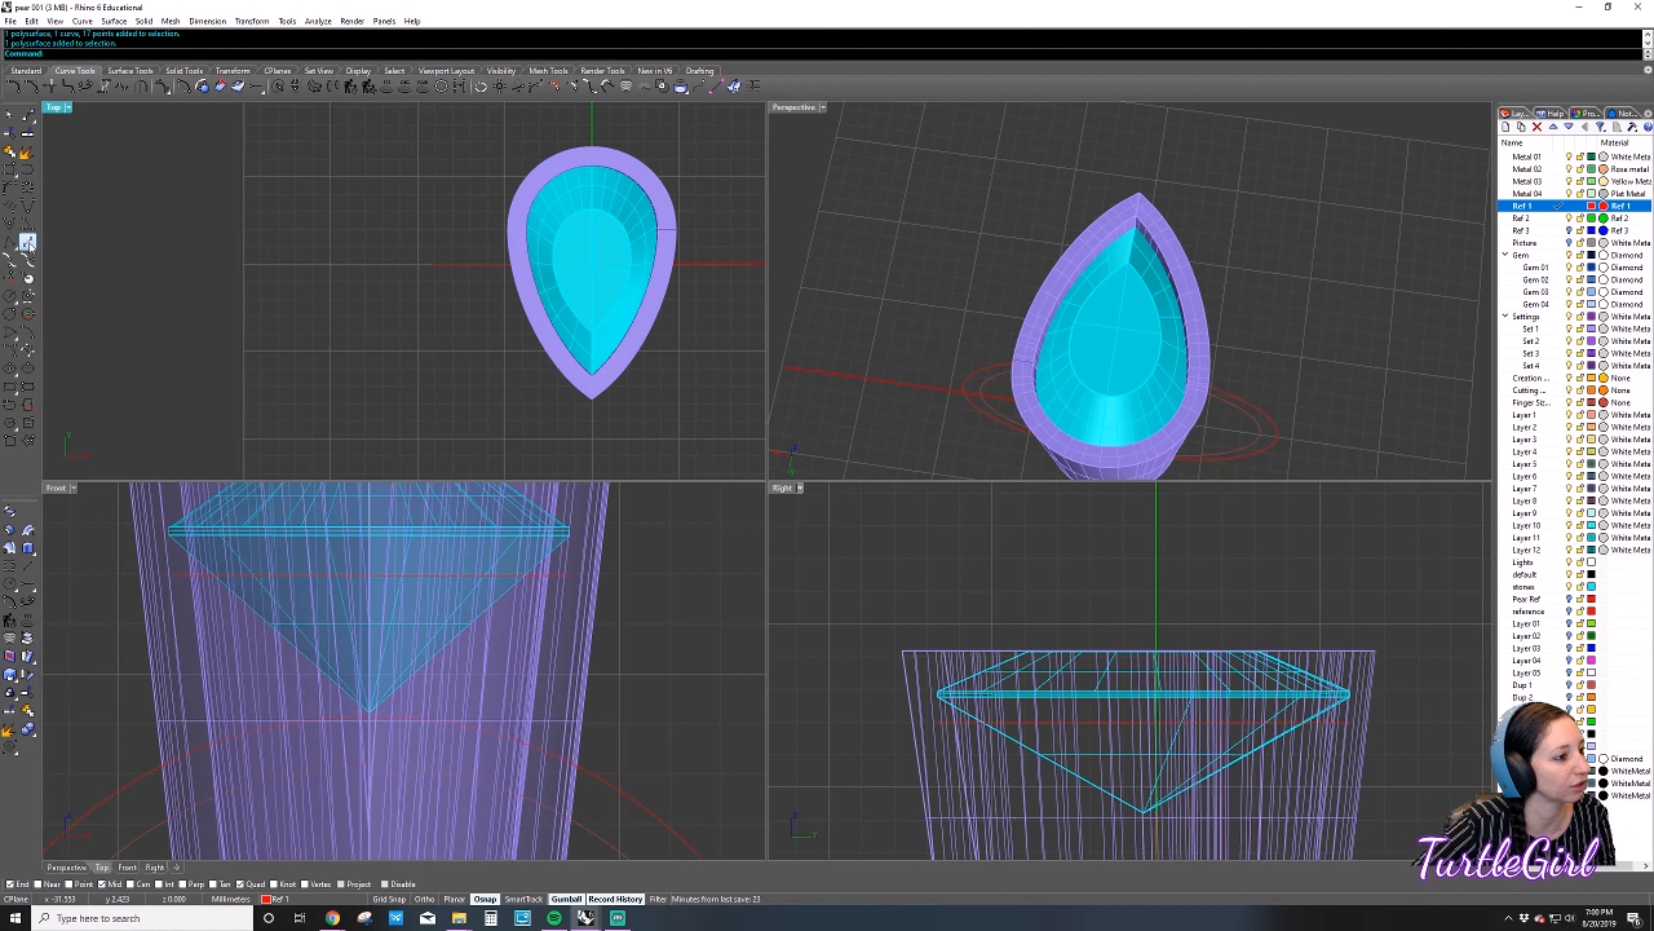
scroll(309, 241, down, 5)
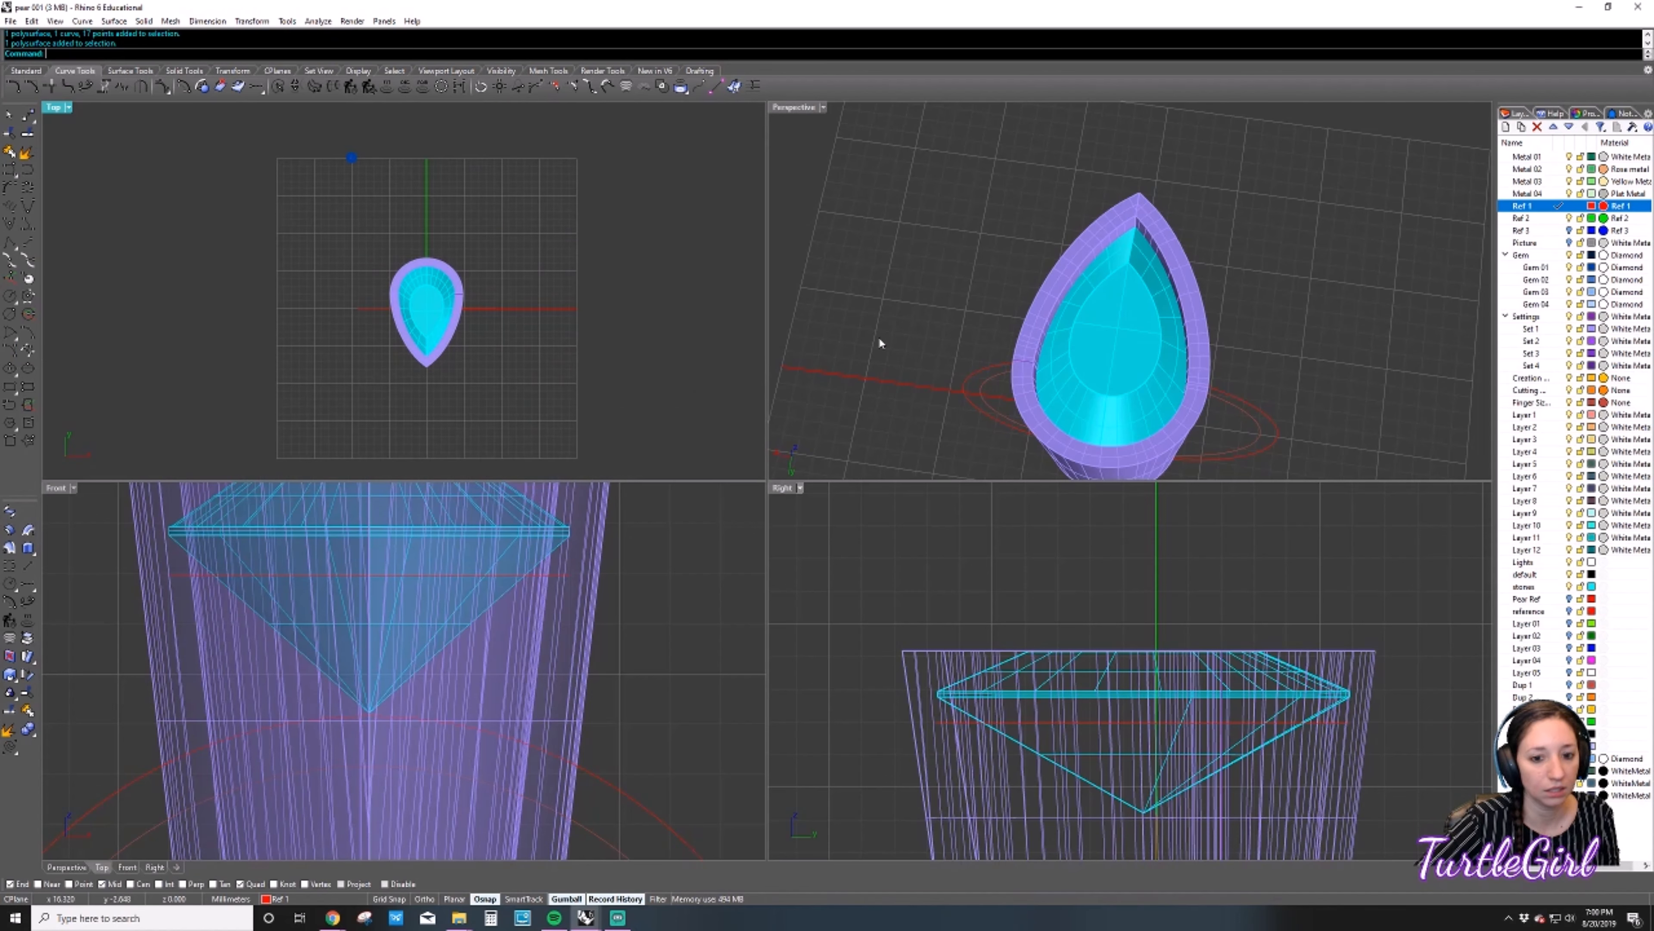
right_drag(877, 336, 1017, 219)
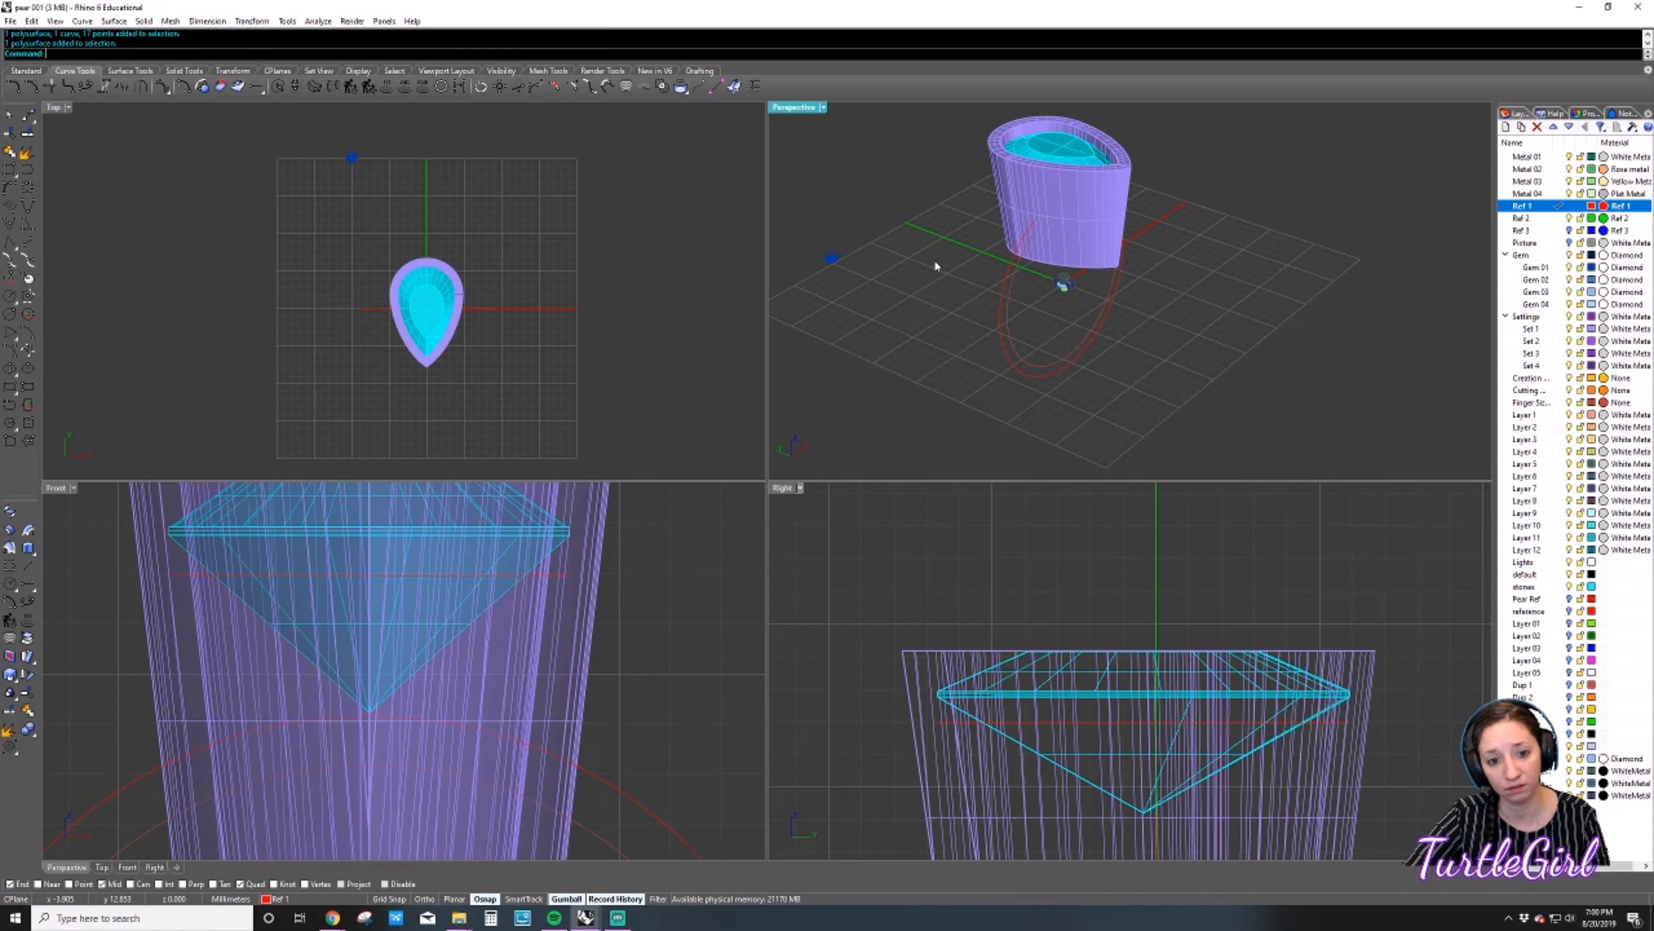
click(830, 259)
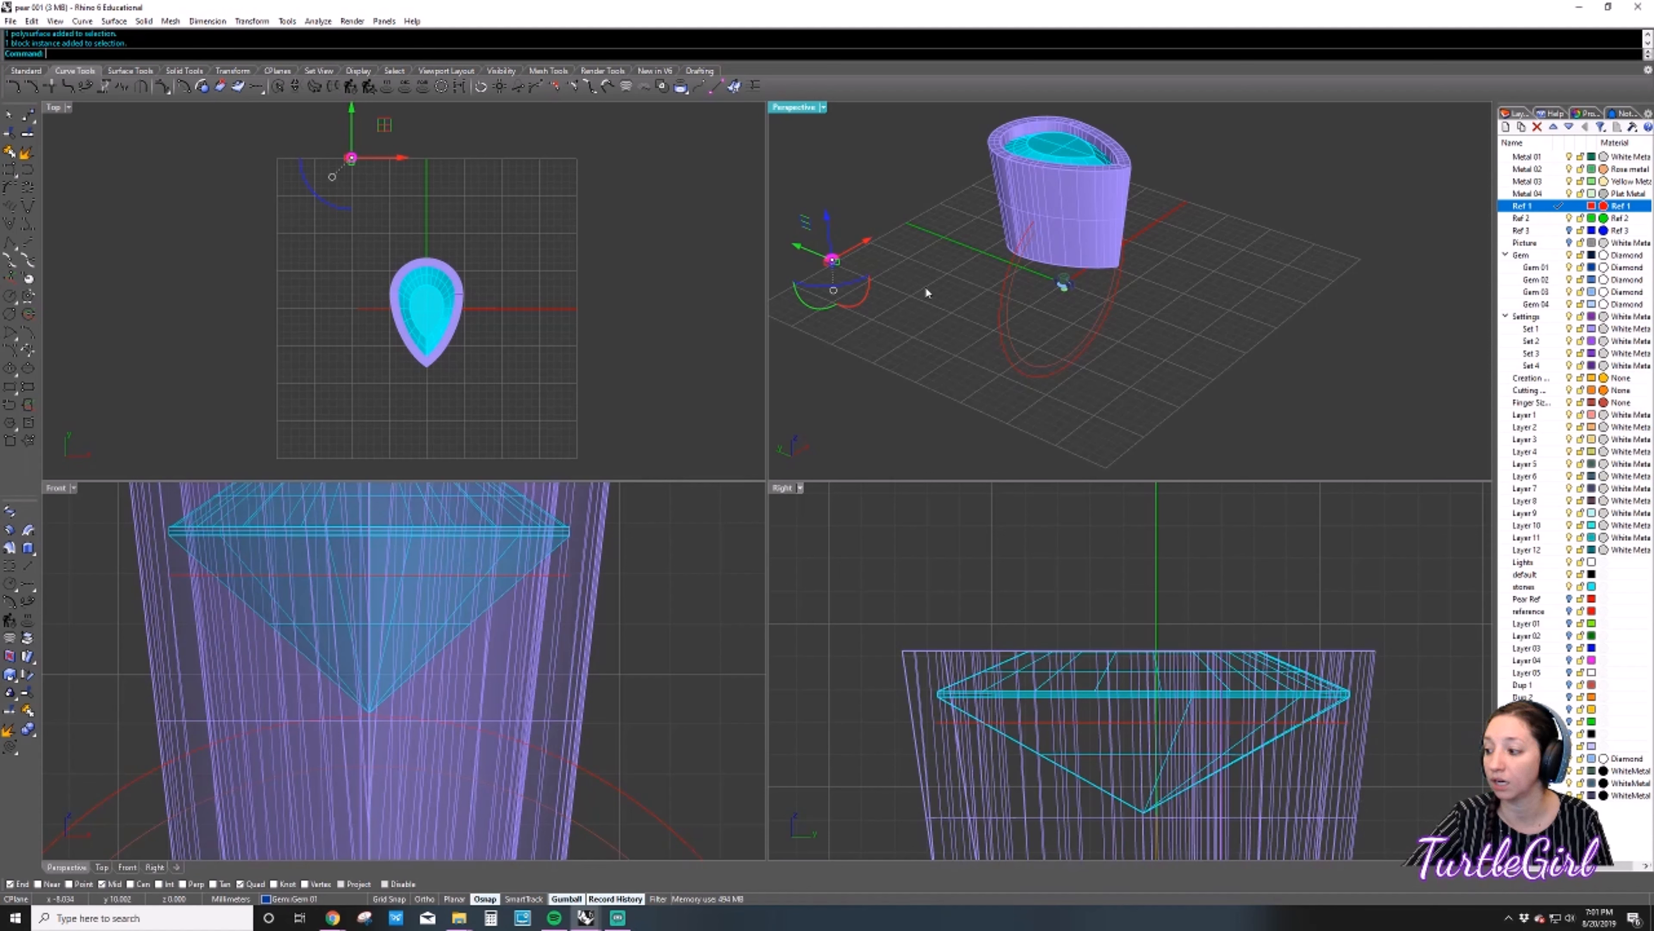
click(976, 315)
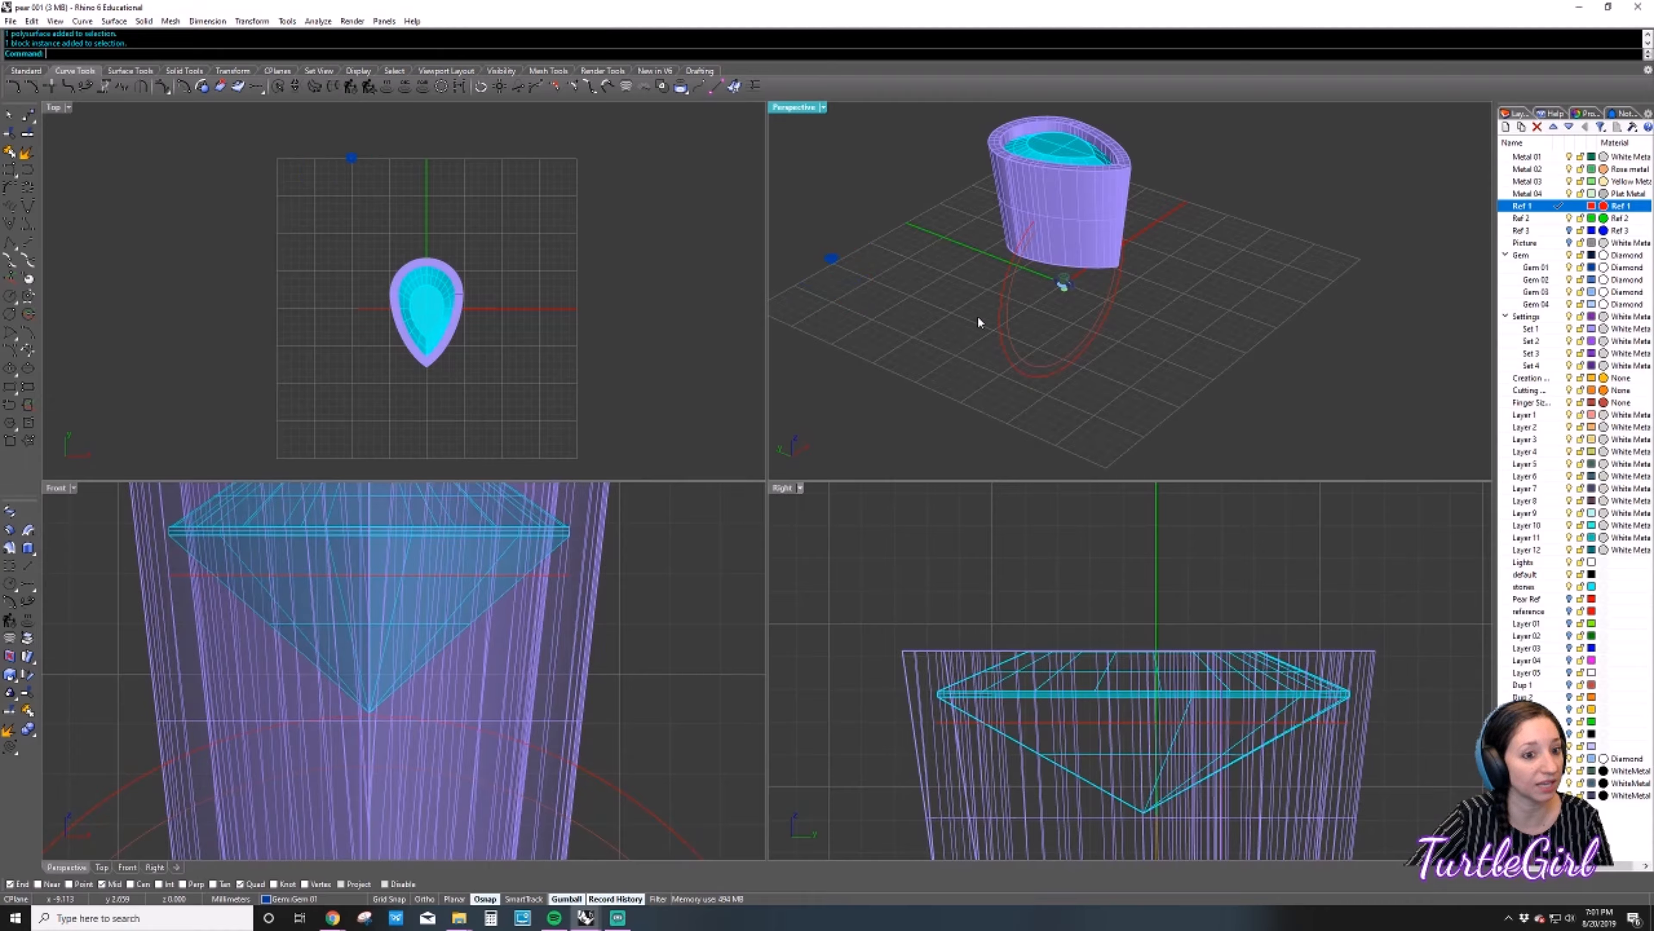
right_drag(939, 298, 967, 284)
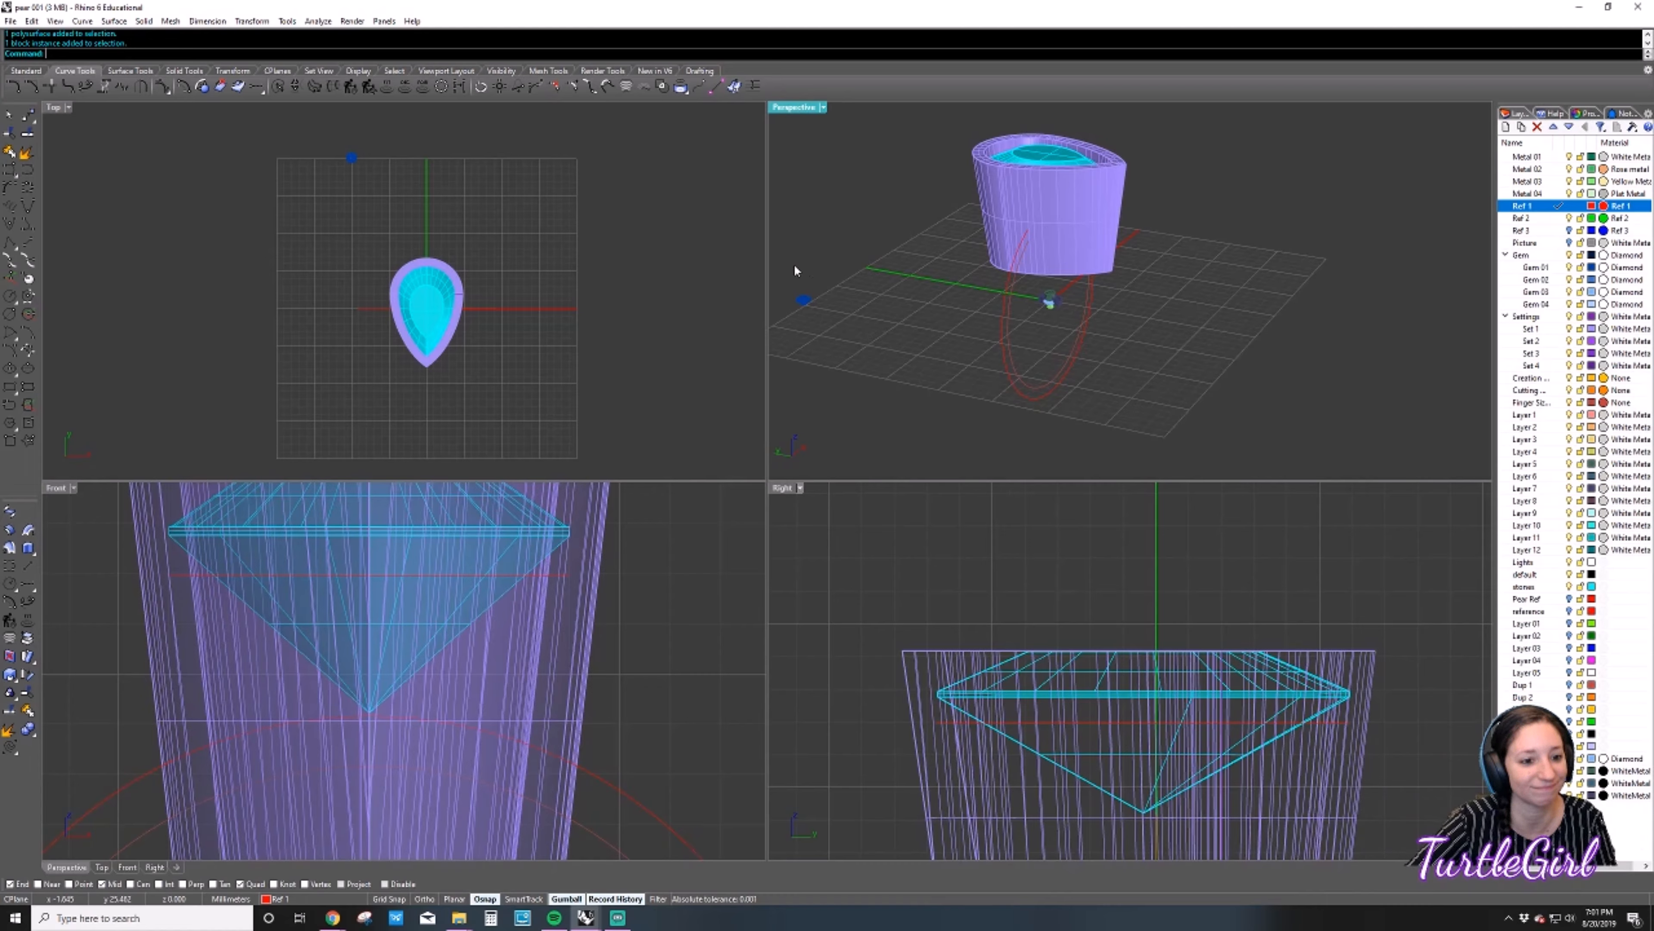
Set the Top viewport to Ghosted display and move the separate round blue gem by its centre to grid point X -9, Y 20.
scroll(483, 208, up, 10)
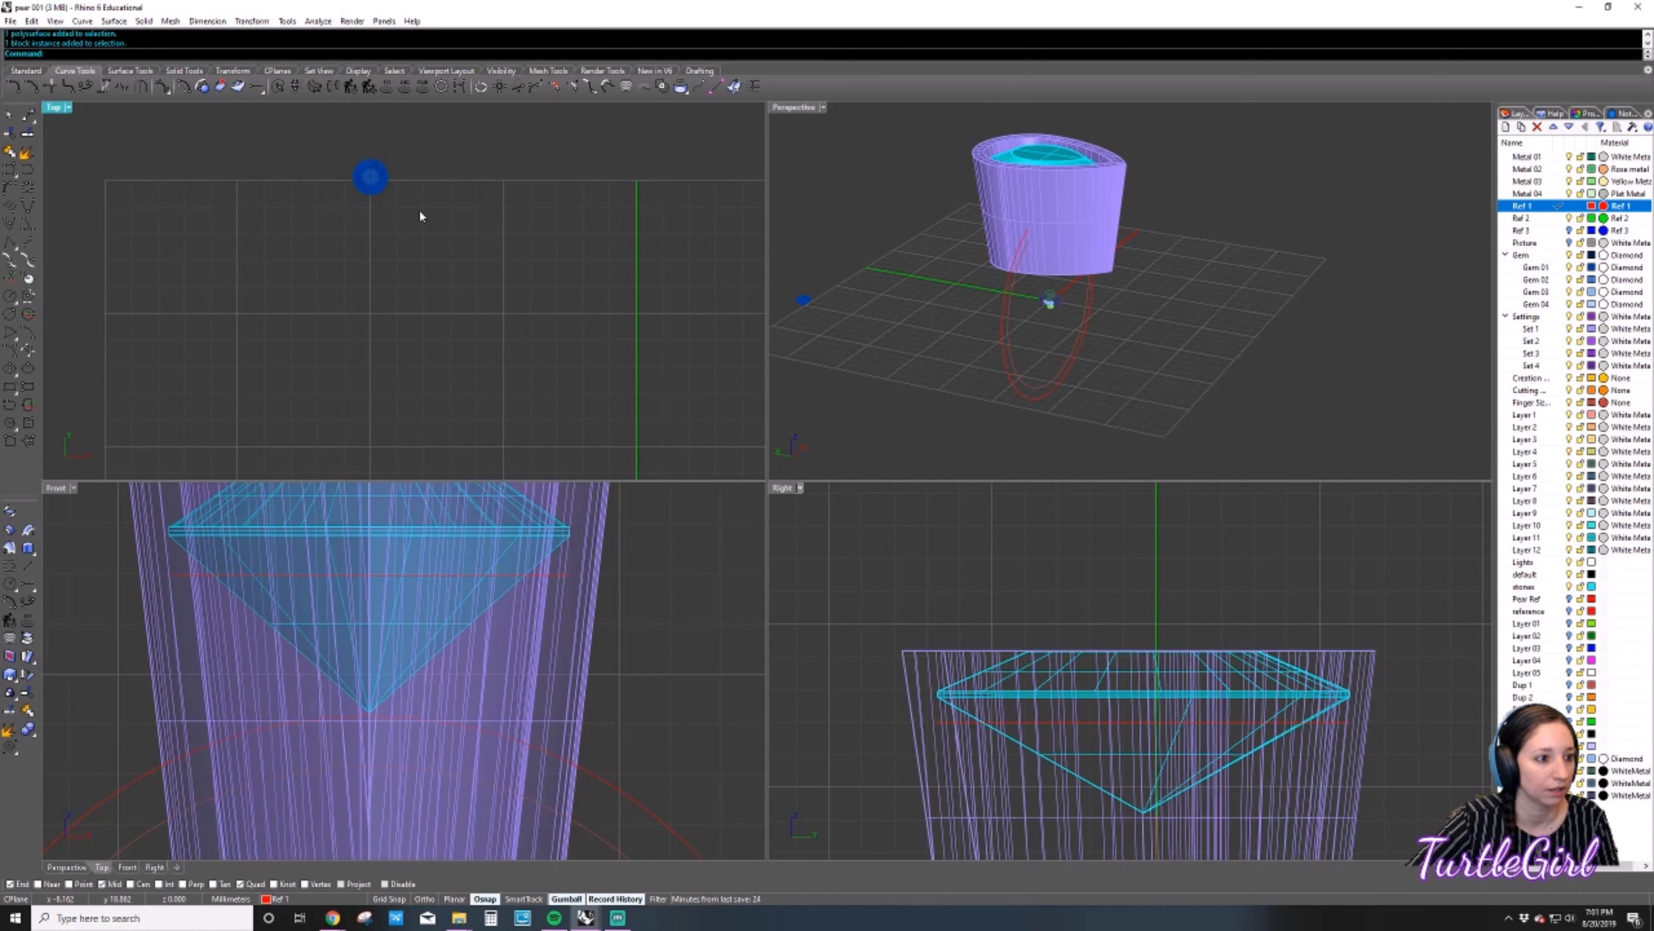
click(321, 156)
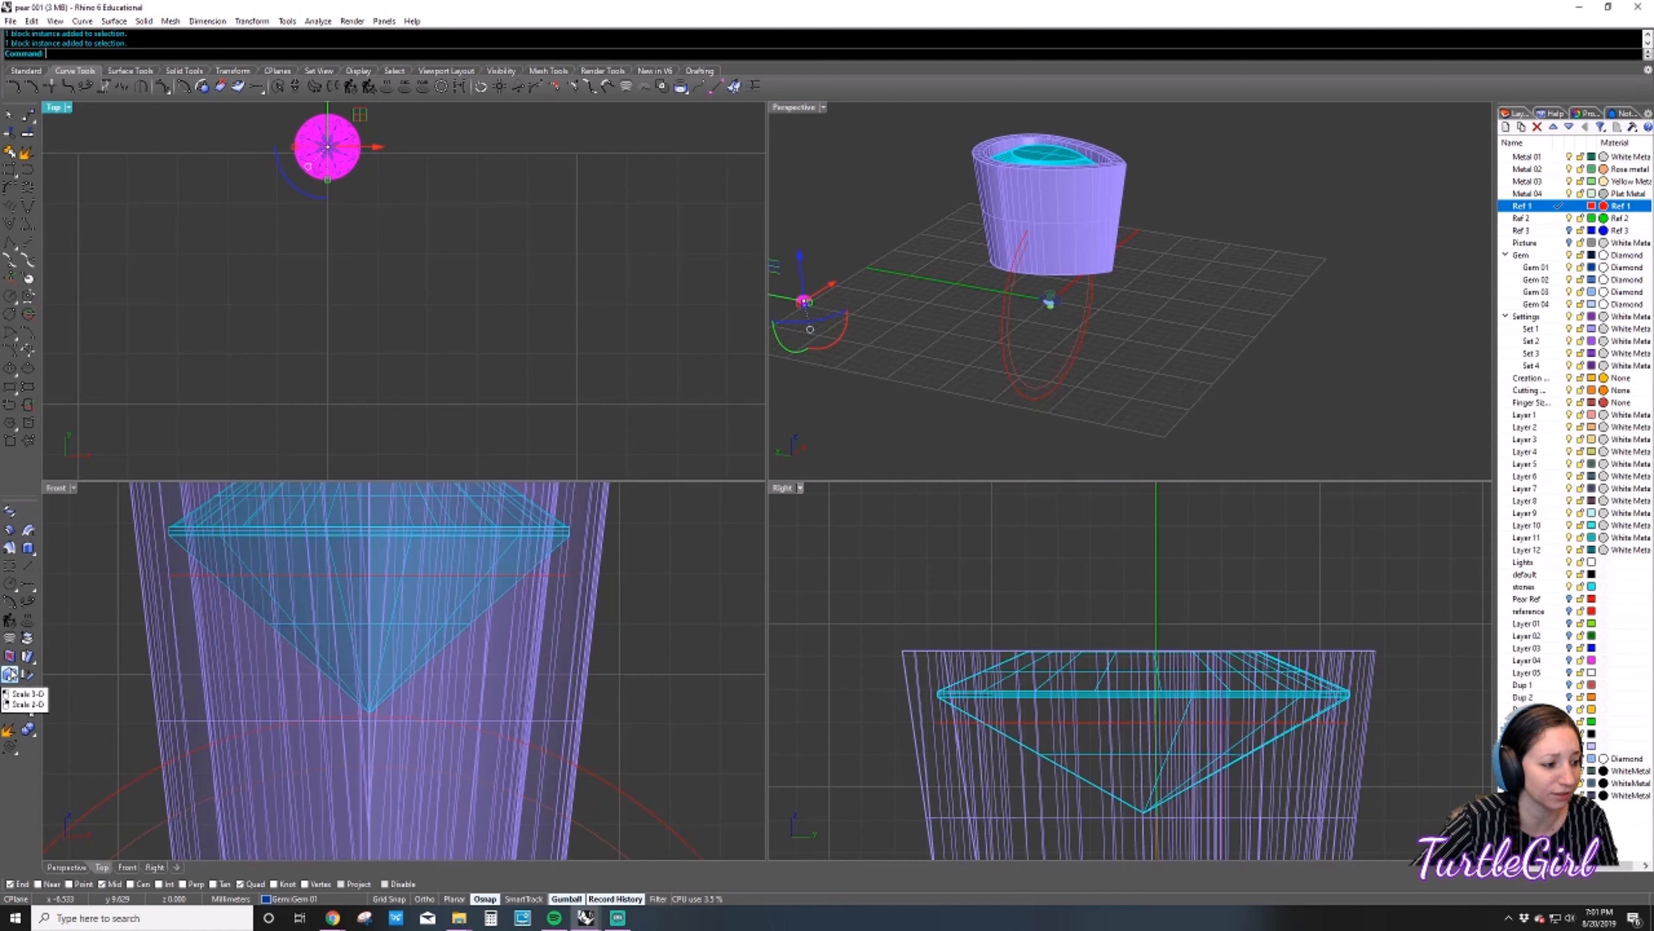
click(26, 70)
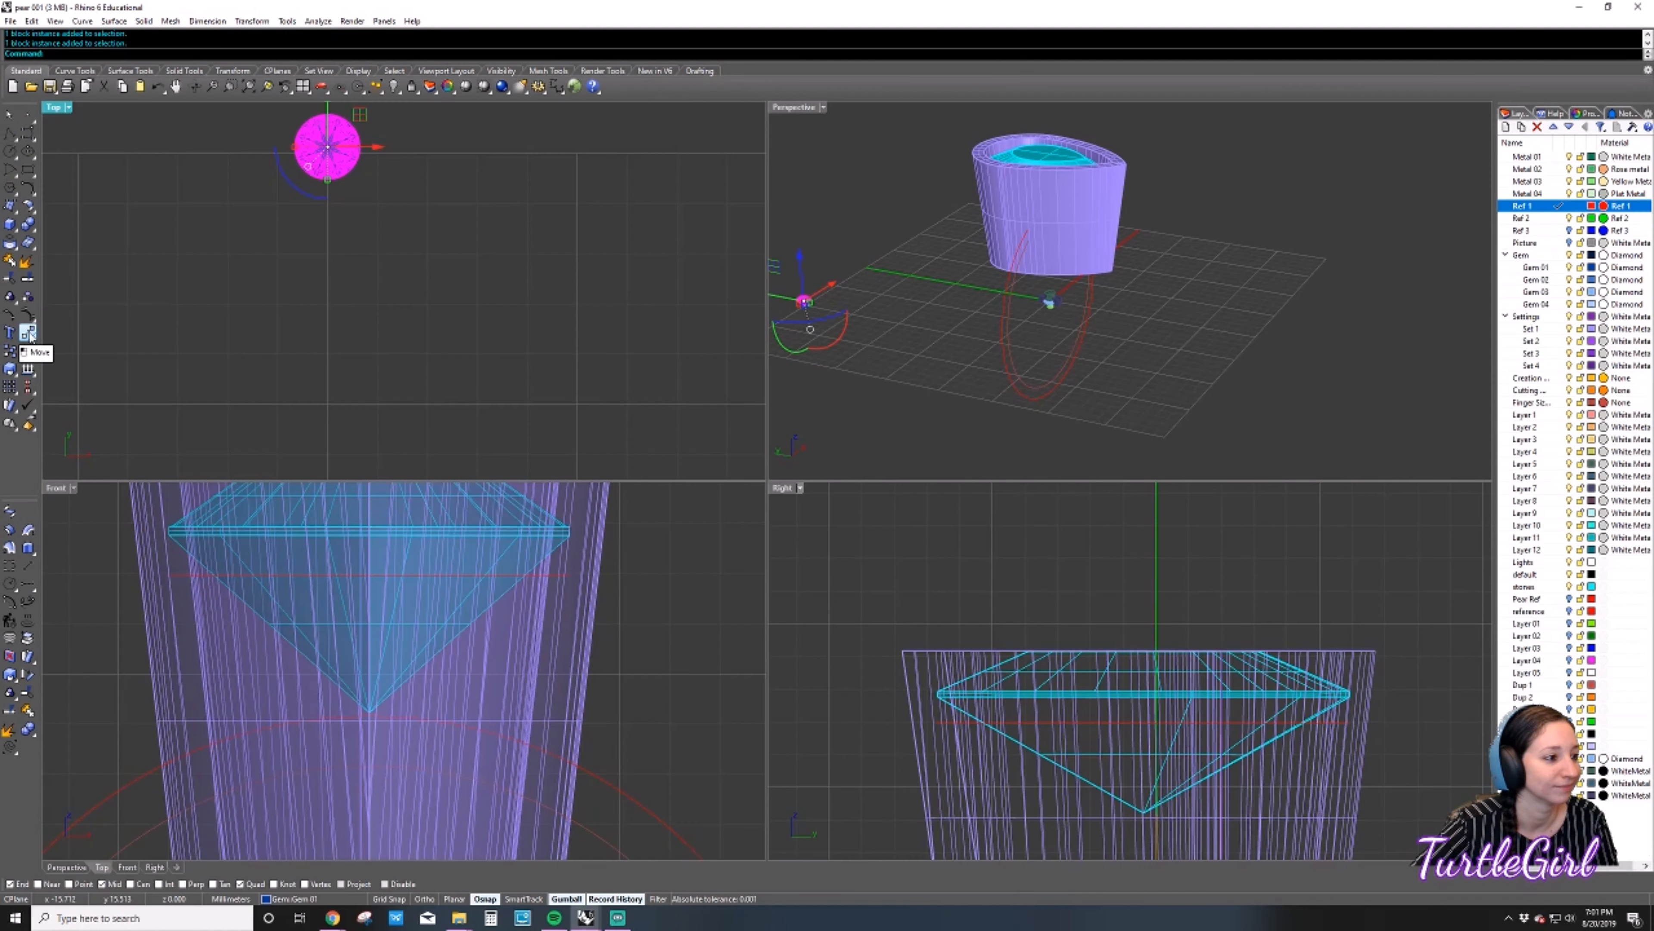
click(10, 352)
scroll(315, 170, up, 5)
right_drag(315, 170, 327, 232)
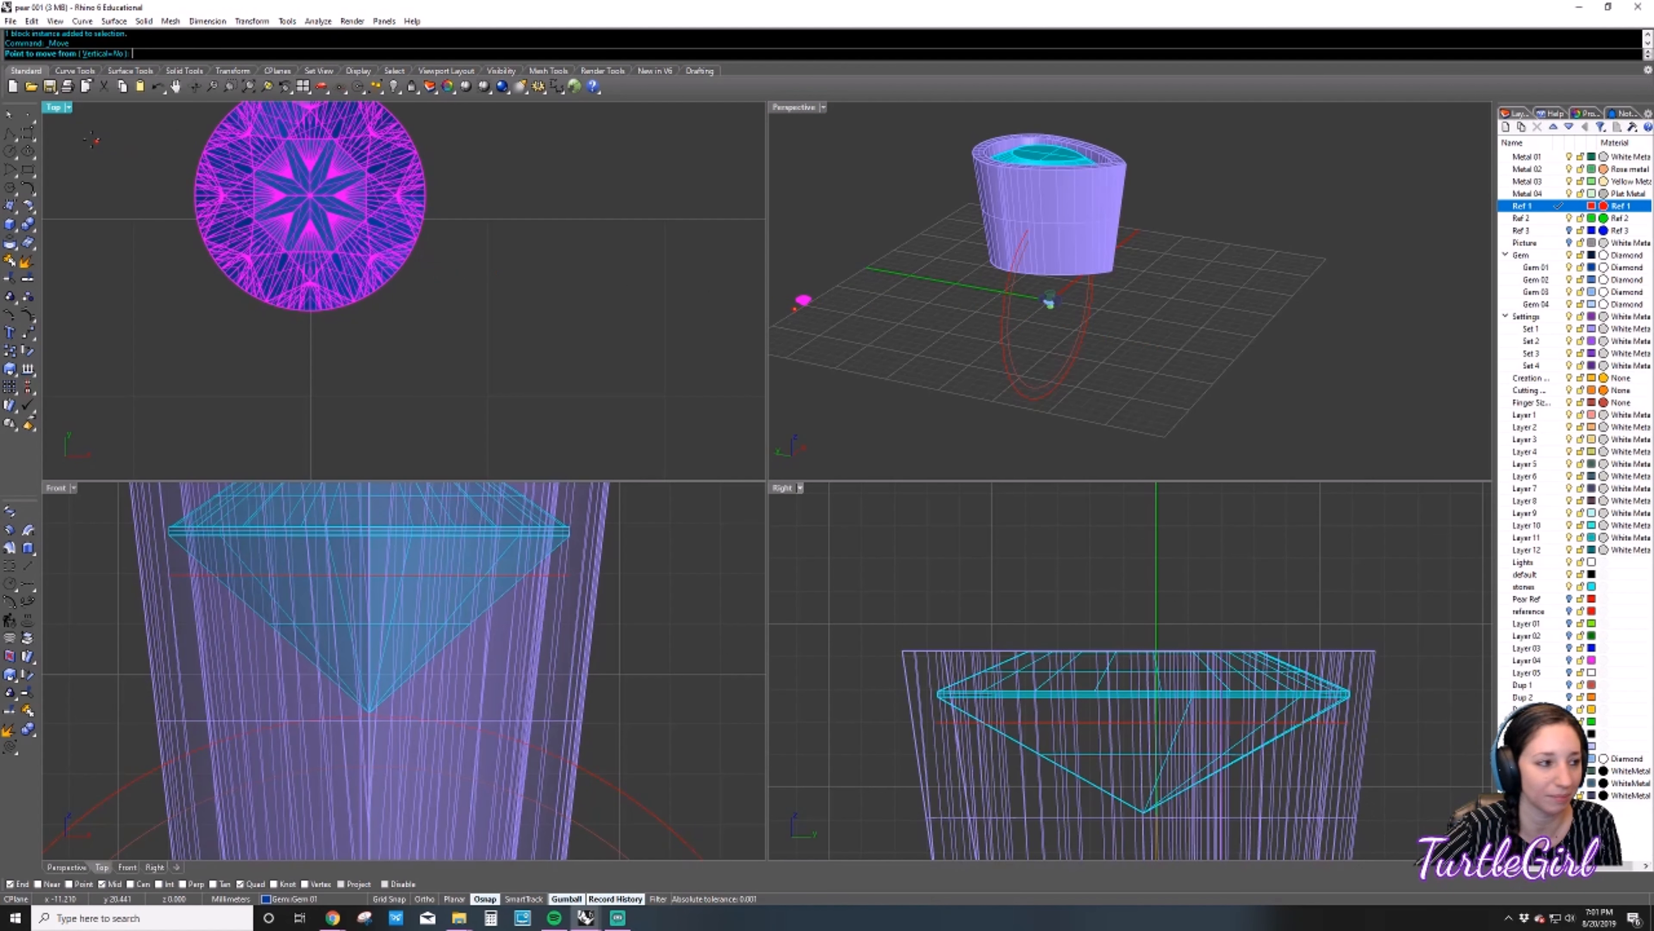
click(68, 107)
click(95, 184)
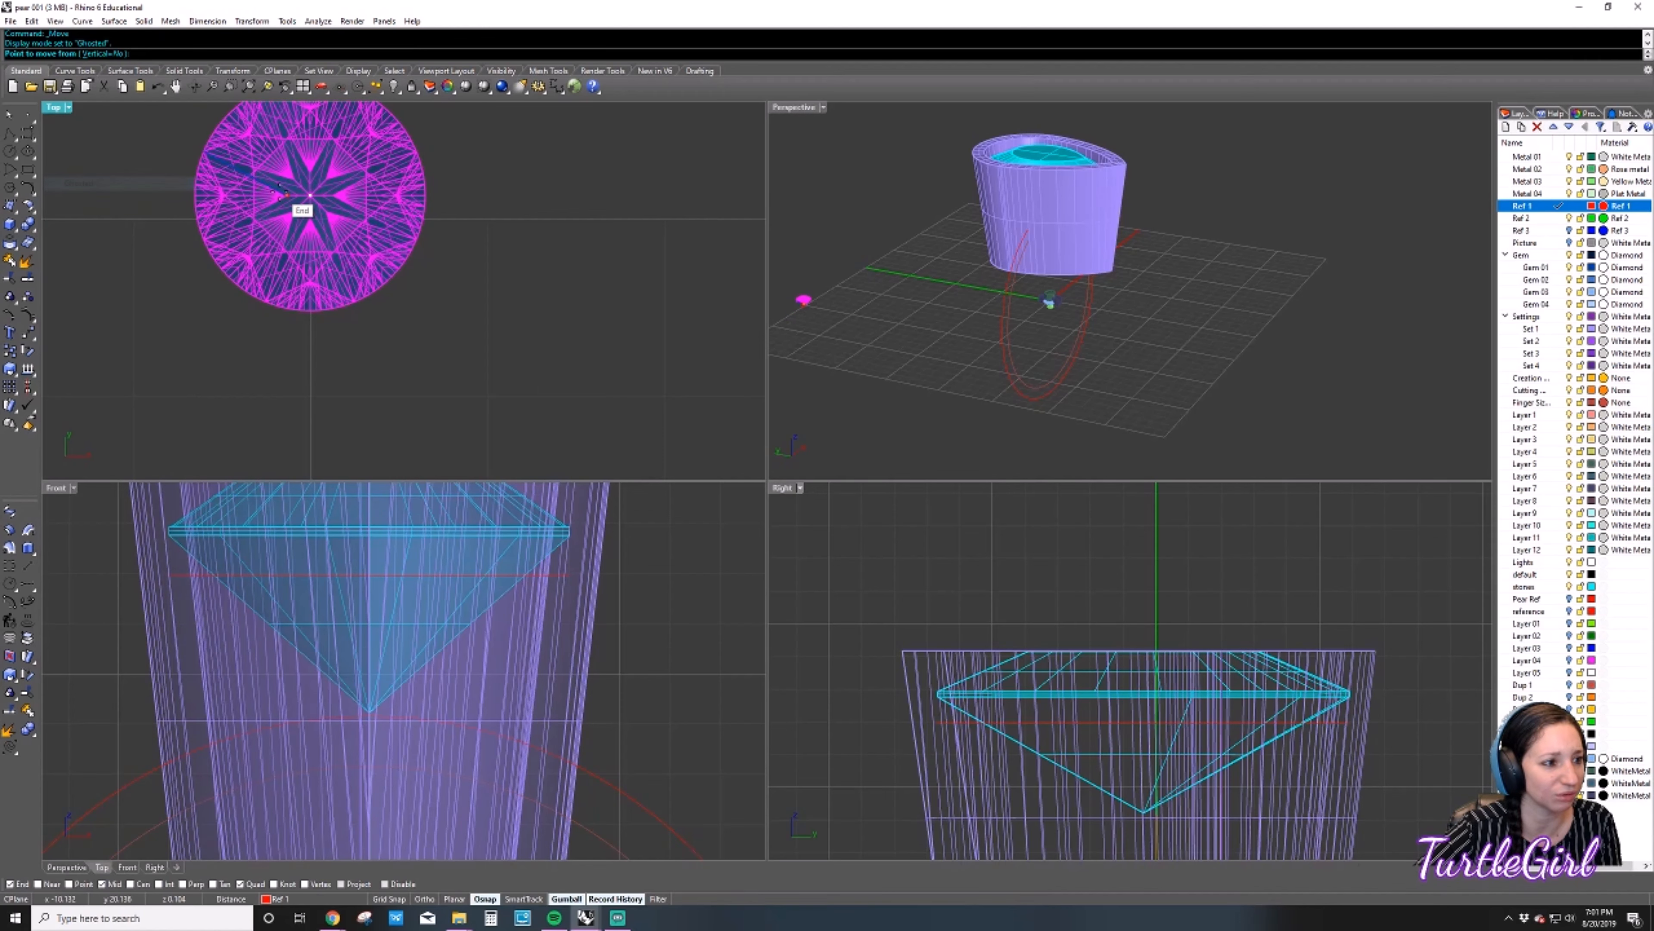
click(310, 194)
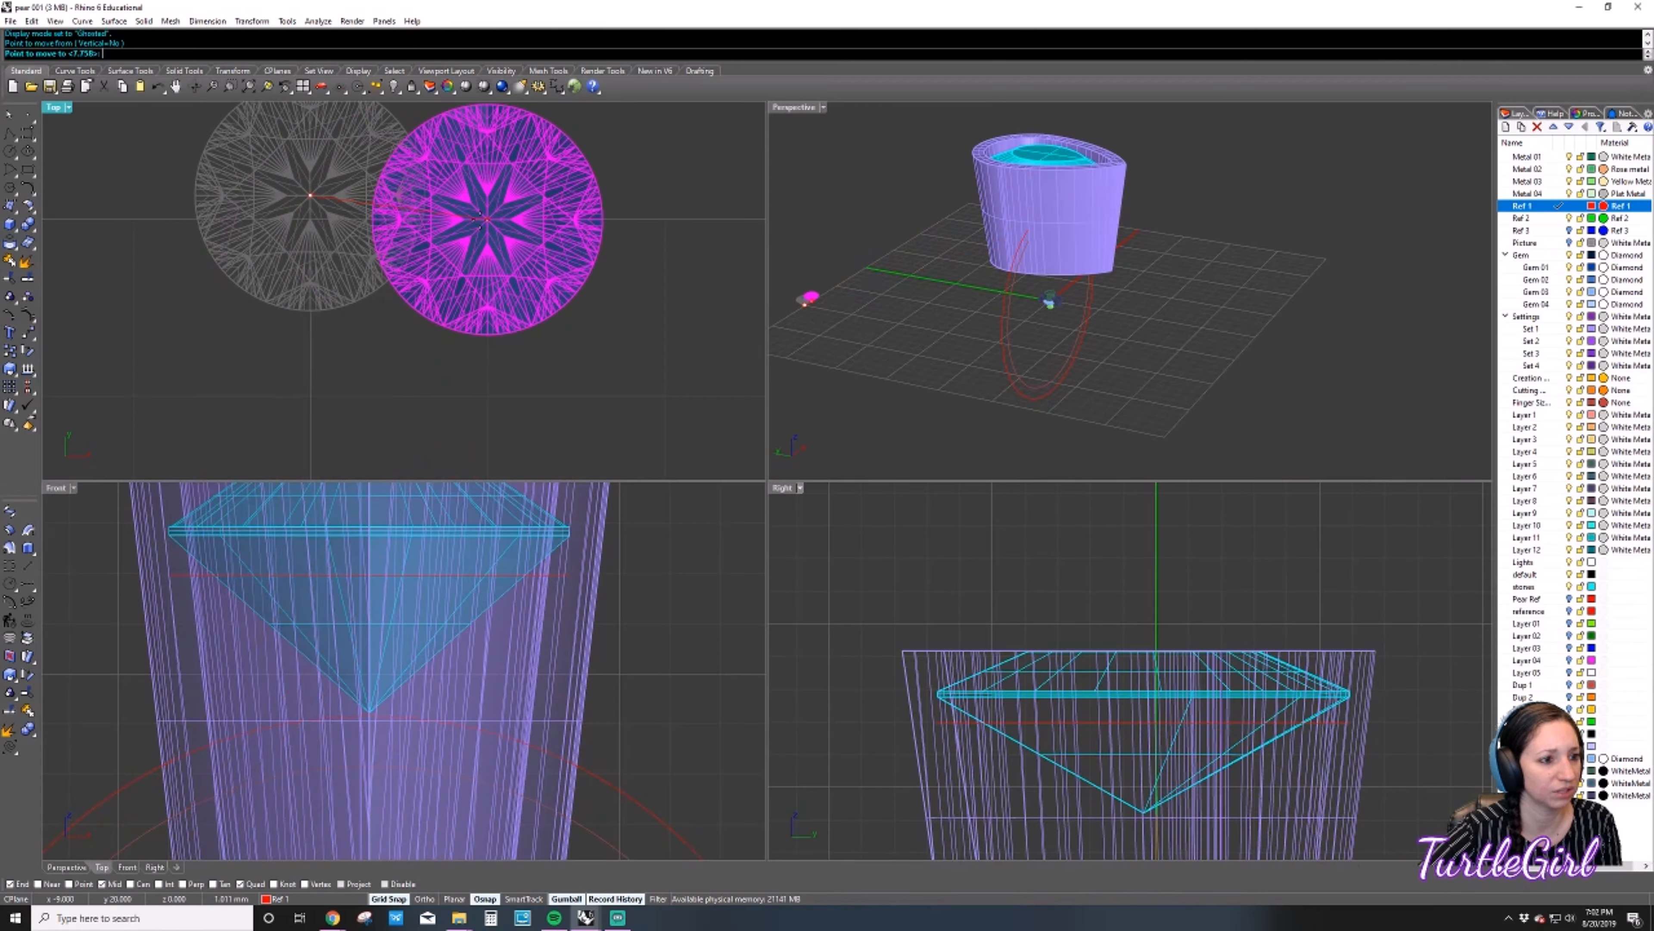
click(486, 219)
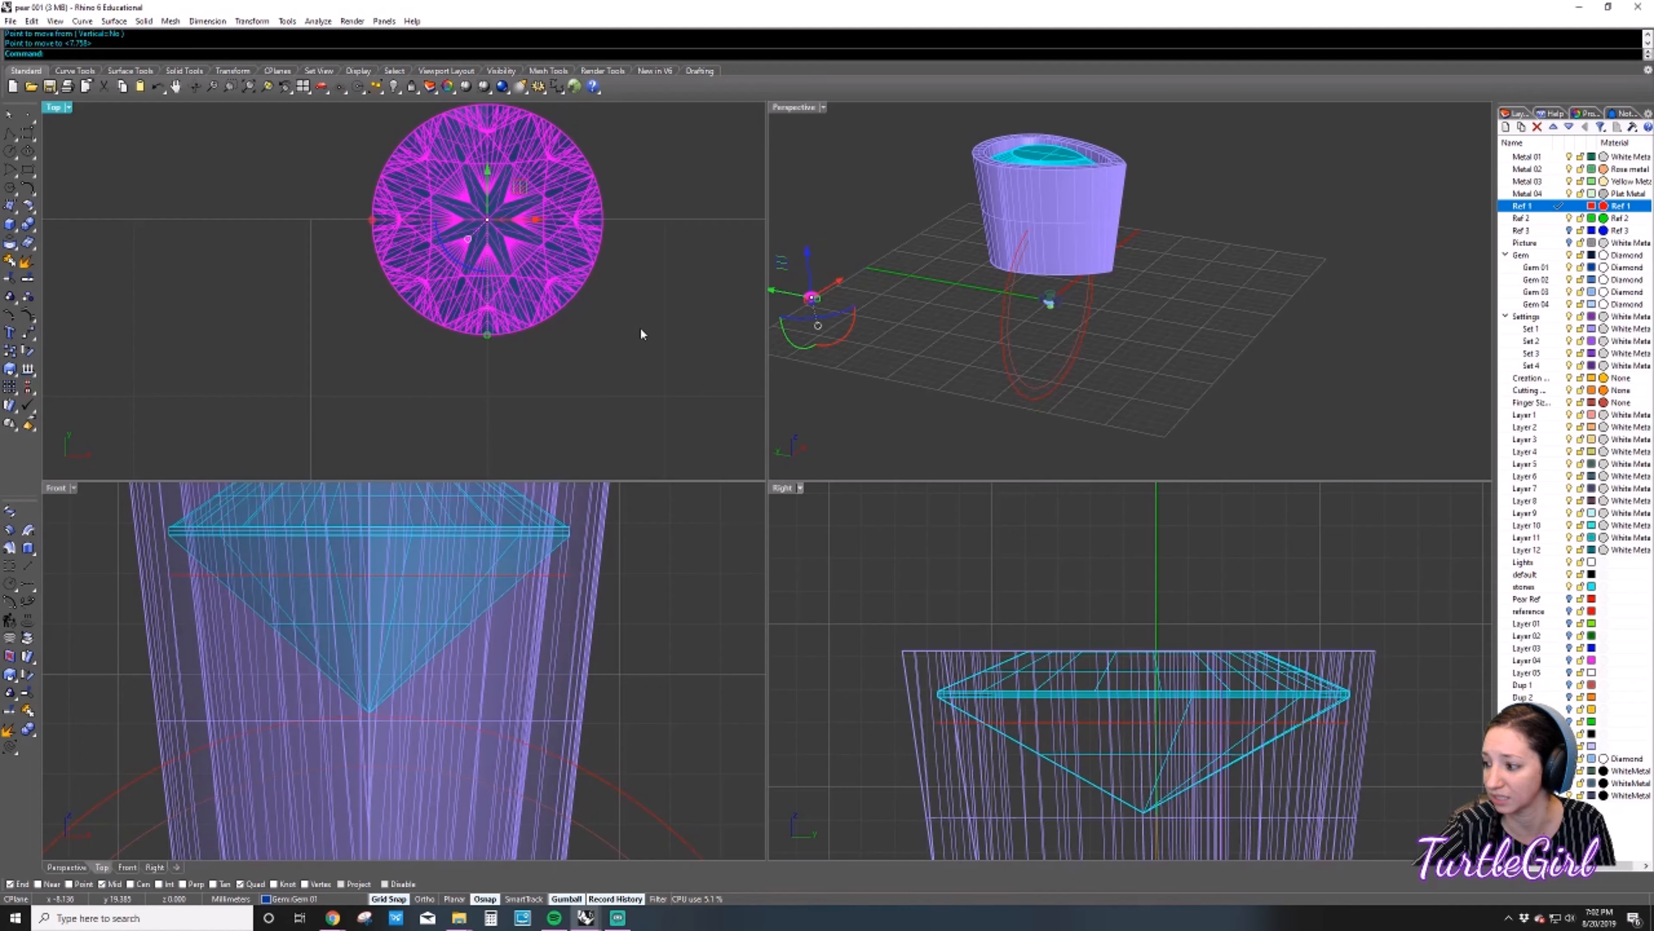
click(629, 322)
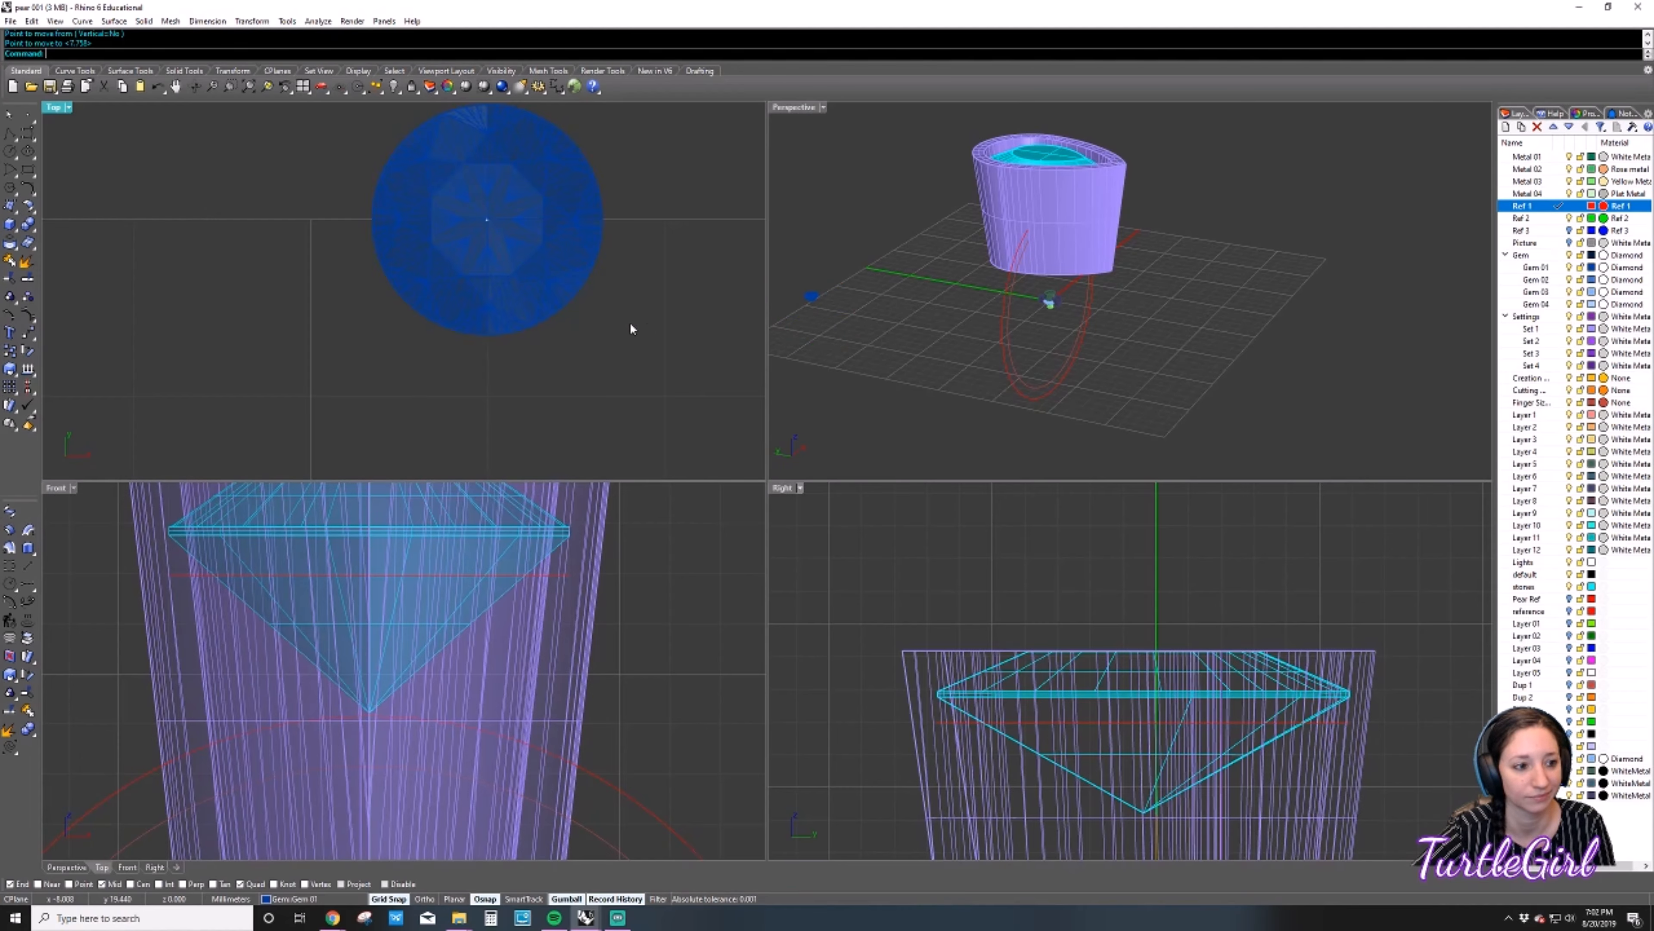
Copy the small round gem with its cutters from its centre at the origin to the centre of the separate round blue gem.
right_drag(629, 322, 481, 318)
scroll(482, 325, down, 3)
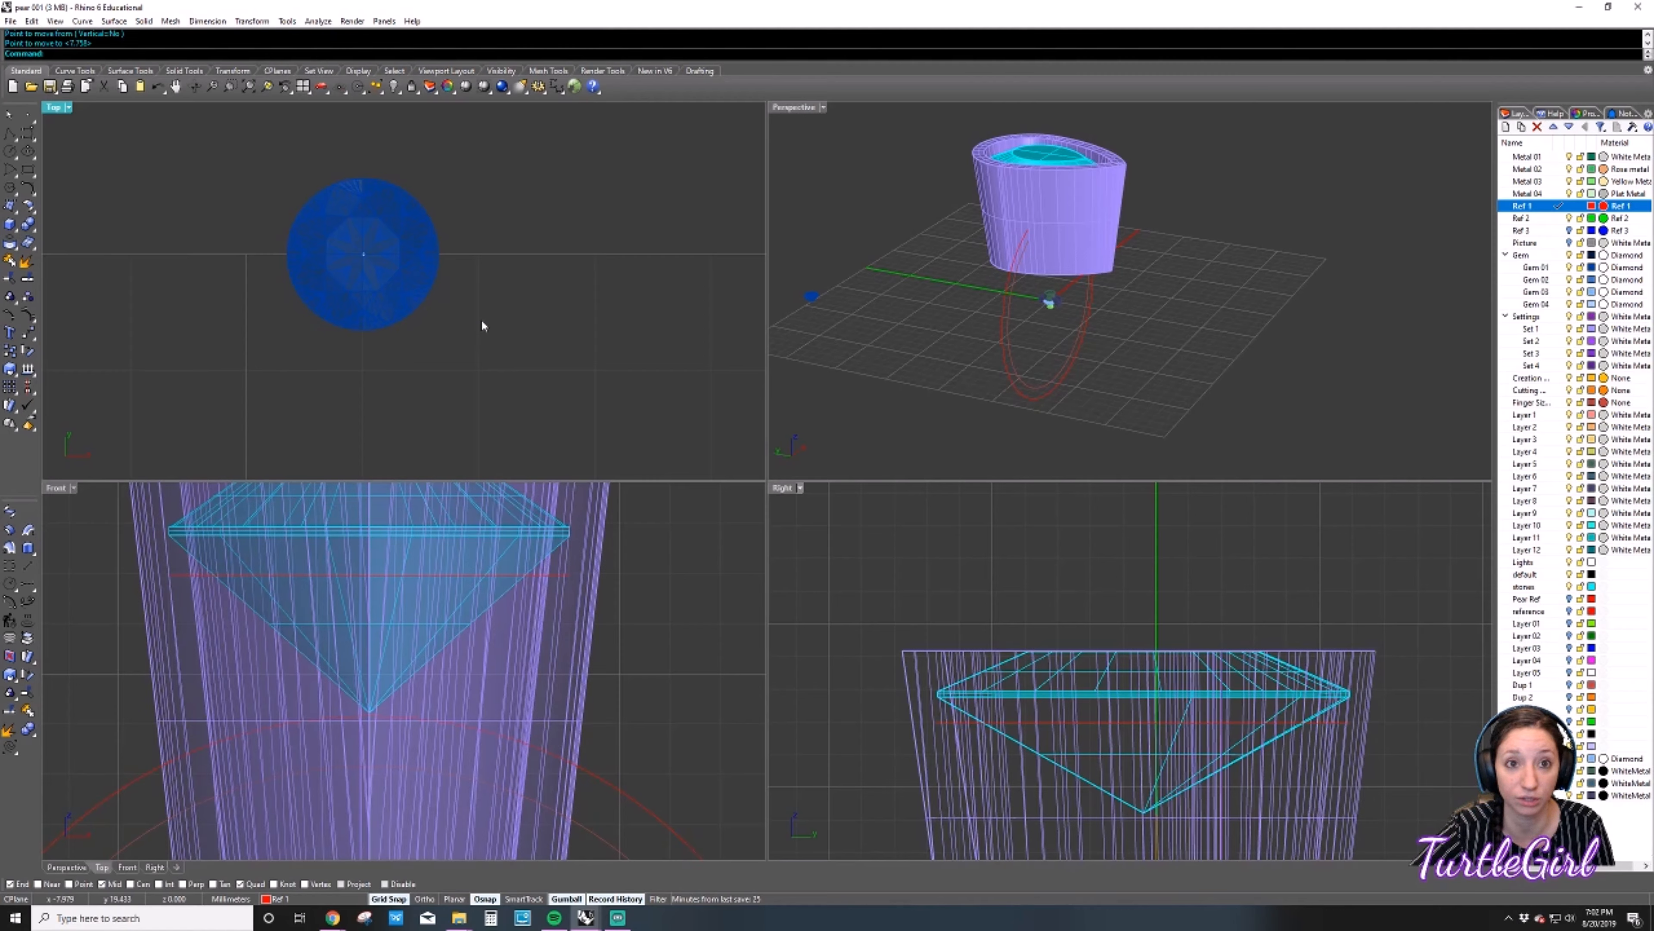
scroll(546, 332, down, 3)
right_drag(702, 350, 502, 336)
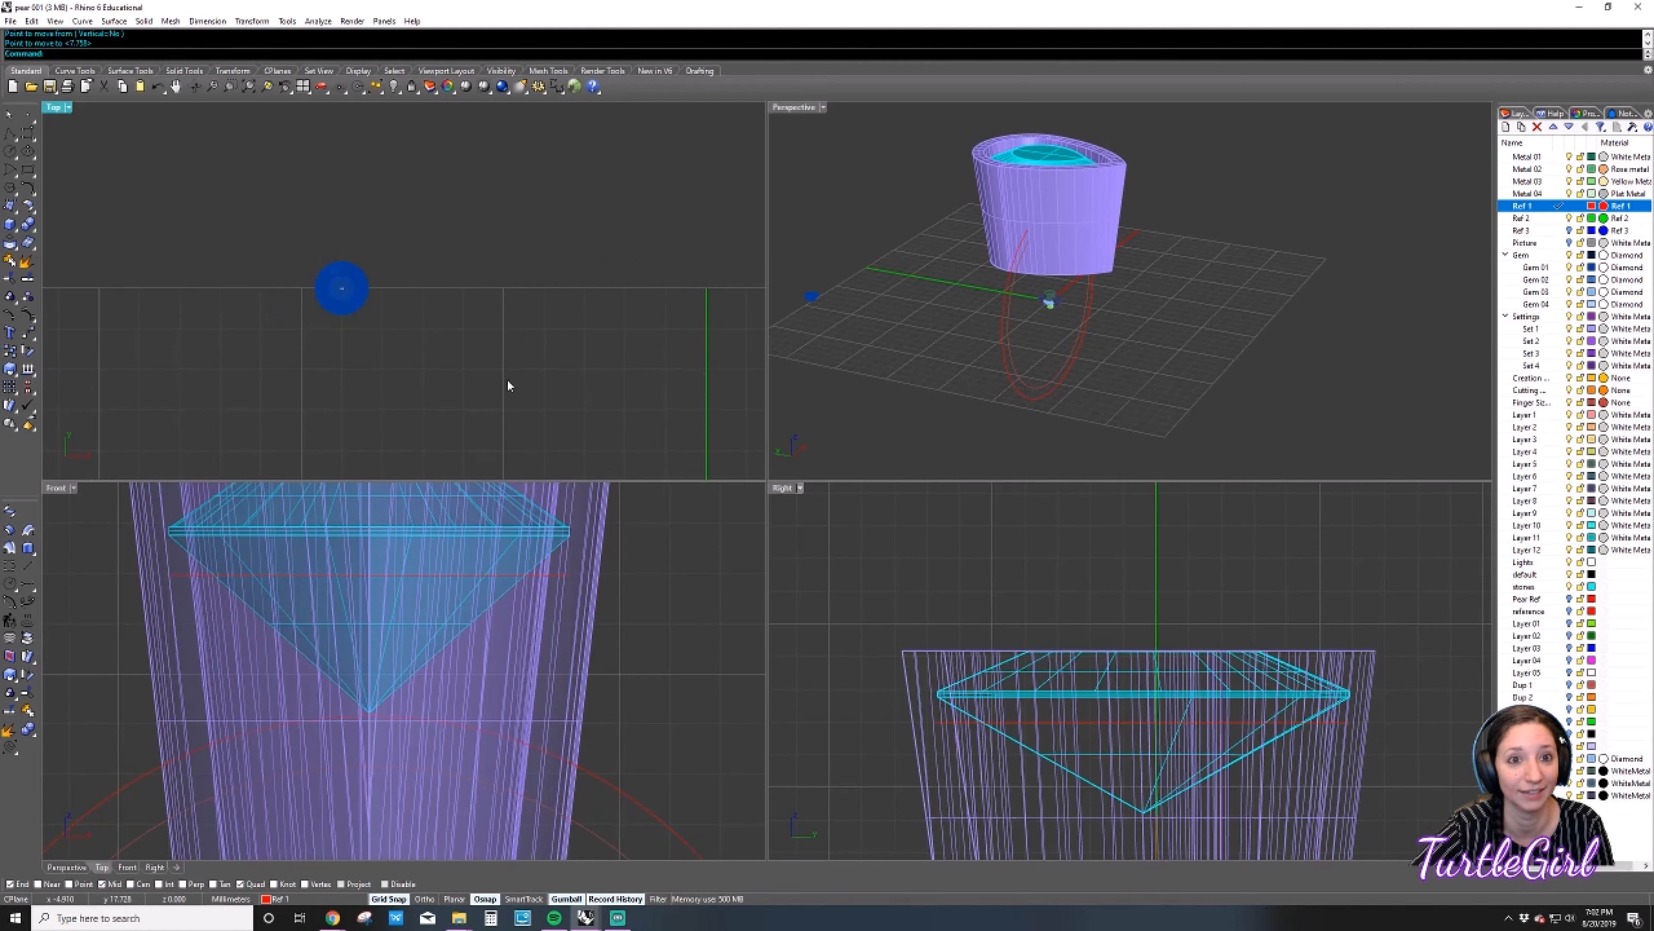
scroll(606, 341, down, 5)
right_drag(680, 353, 475, 145)
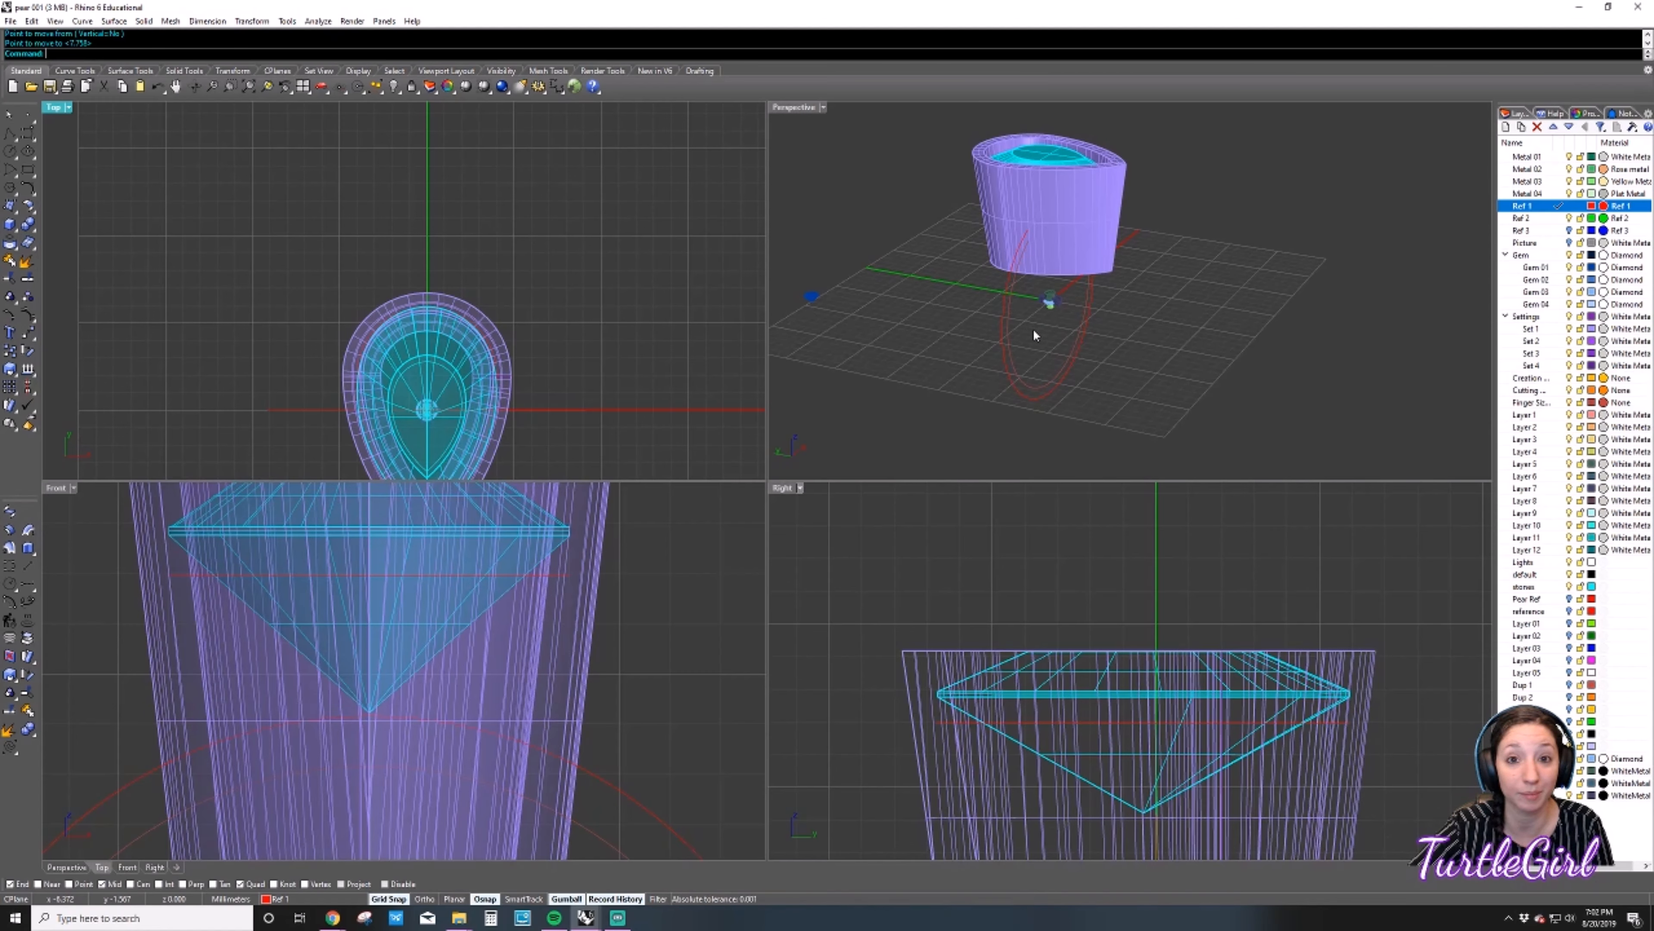
right_drag(1035, 335, 1043, 329)
drag(1042, 328, 1089, 291)
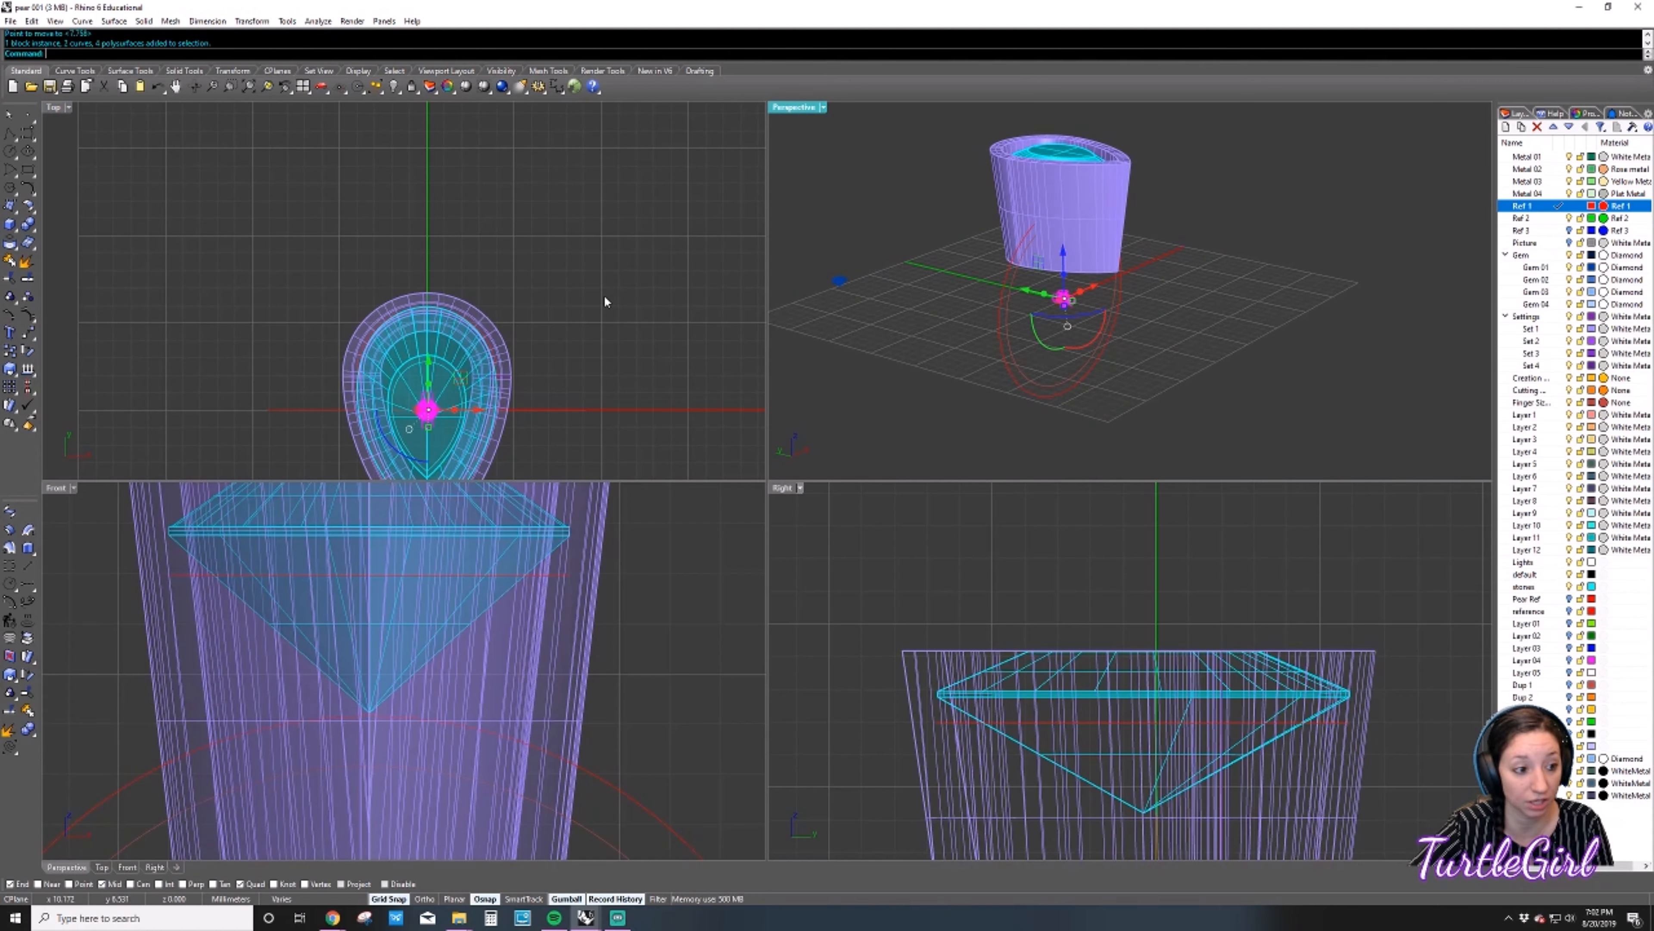
scroll(420, 410, up, 3)
scroll(420, 411, up, 5)
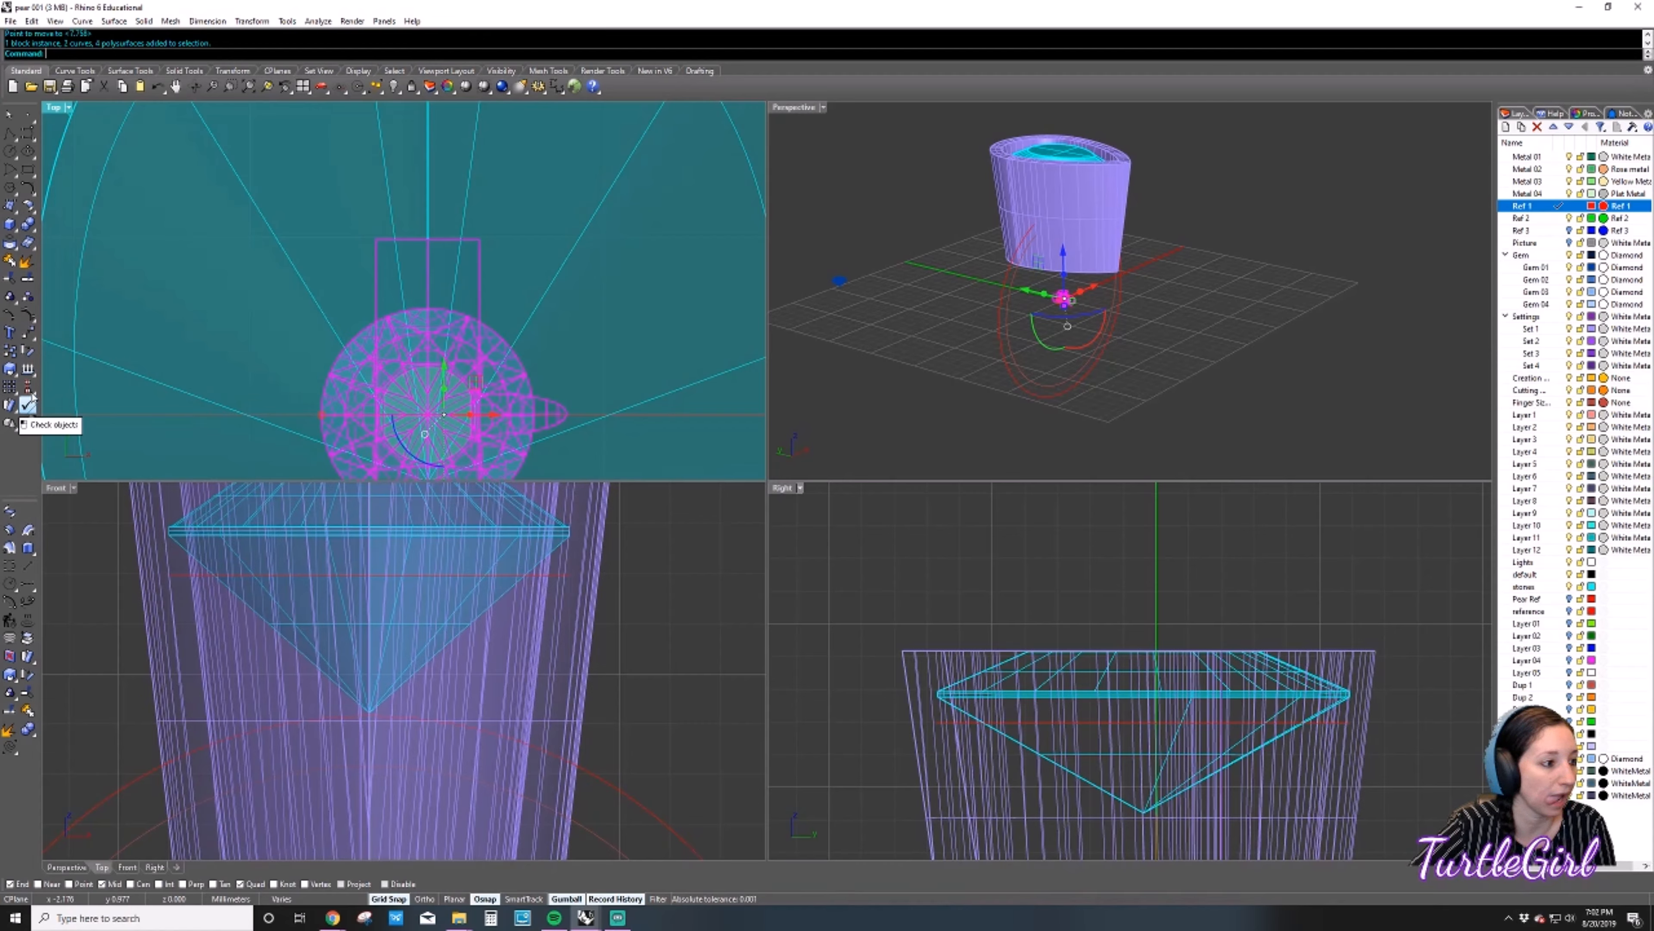
click(10, 350)
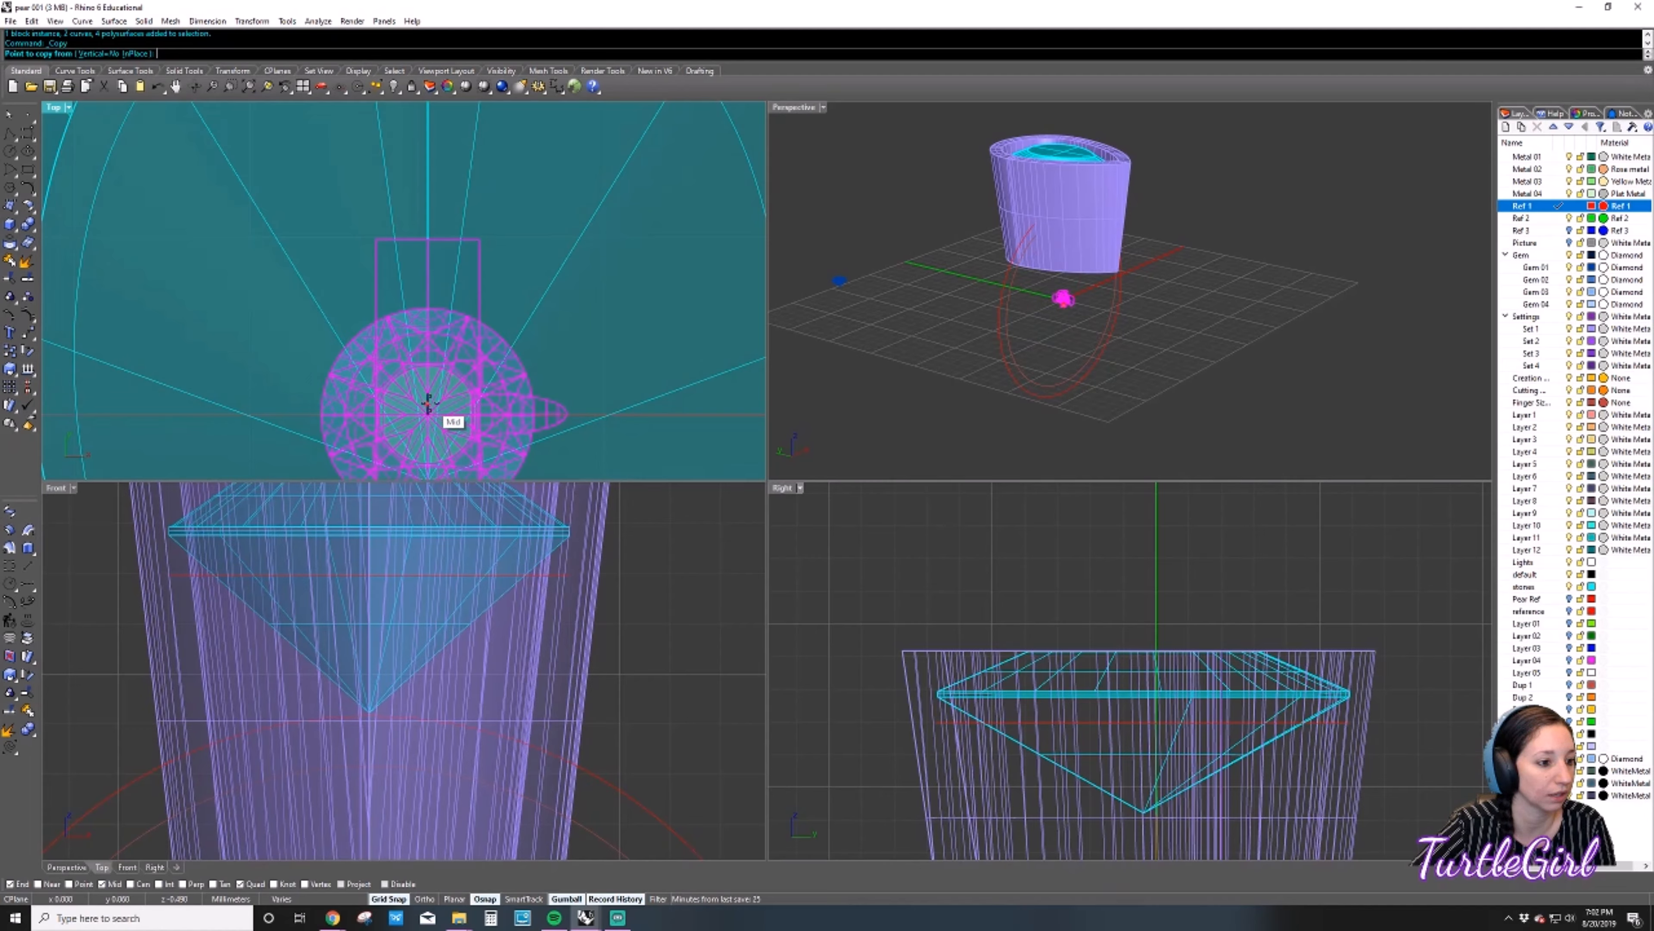
click(427, 415)
scroll(425, 410, down, 5)
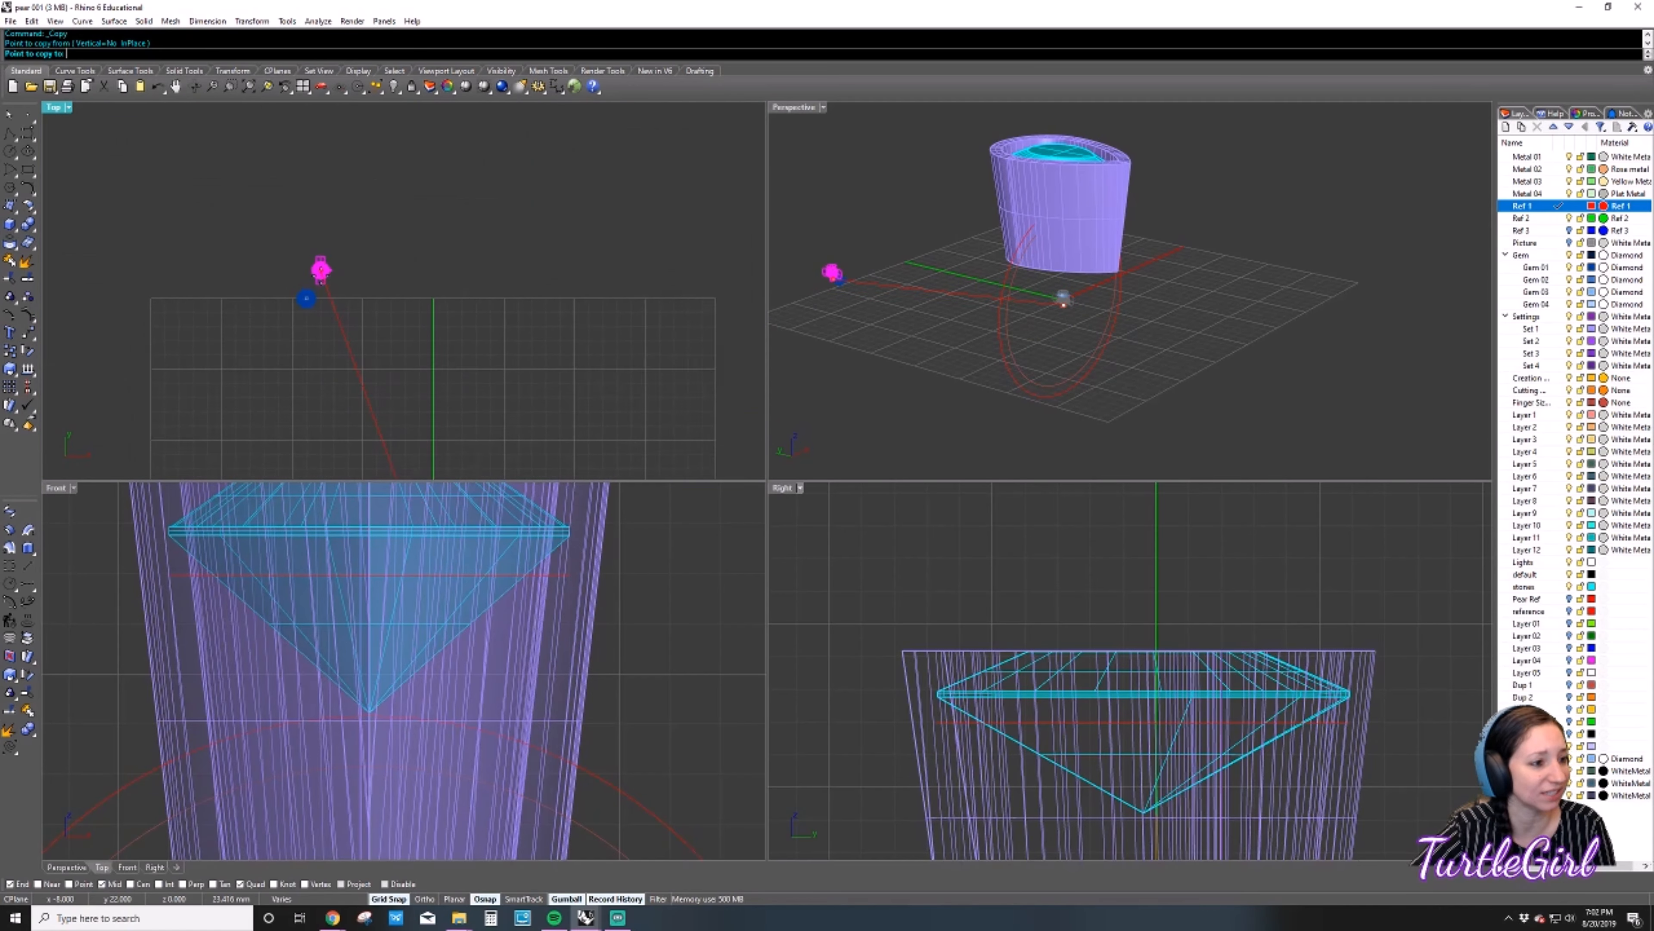
scroll(293, 307, up, 5)
scroll(278, 295, up, 3)
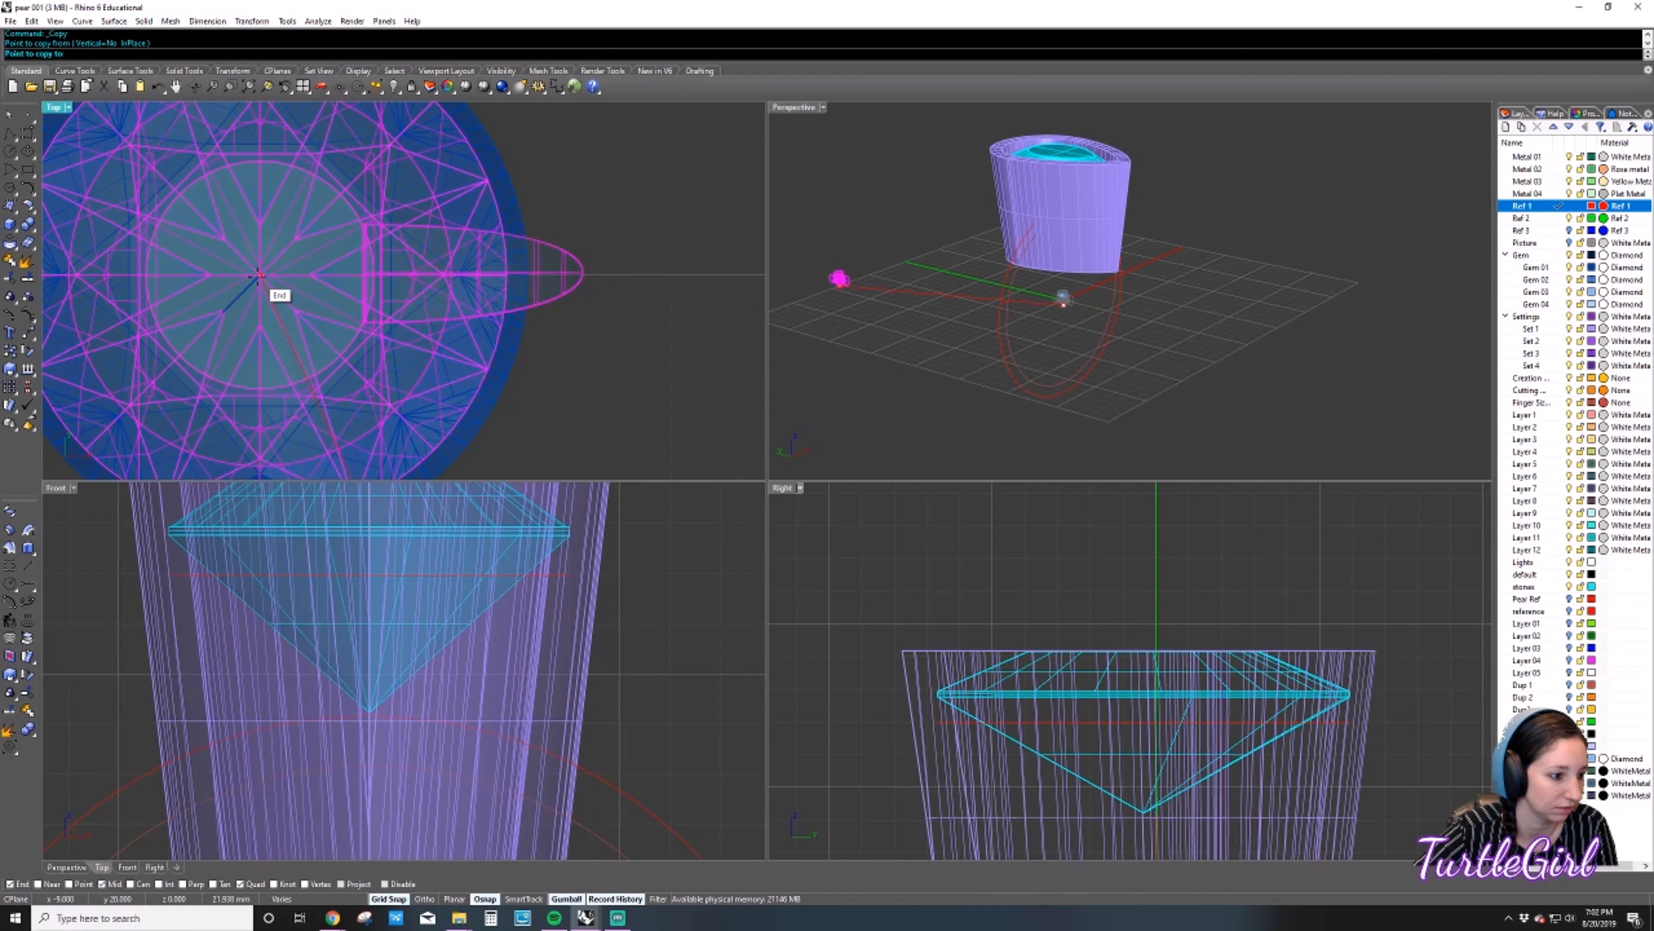
click(259, 276)
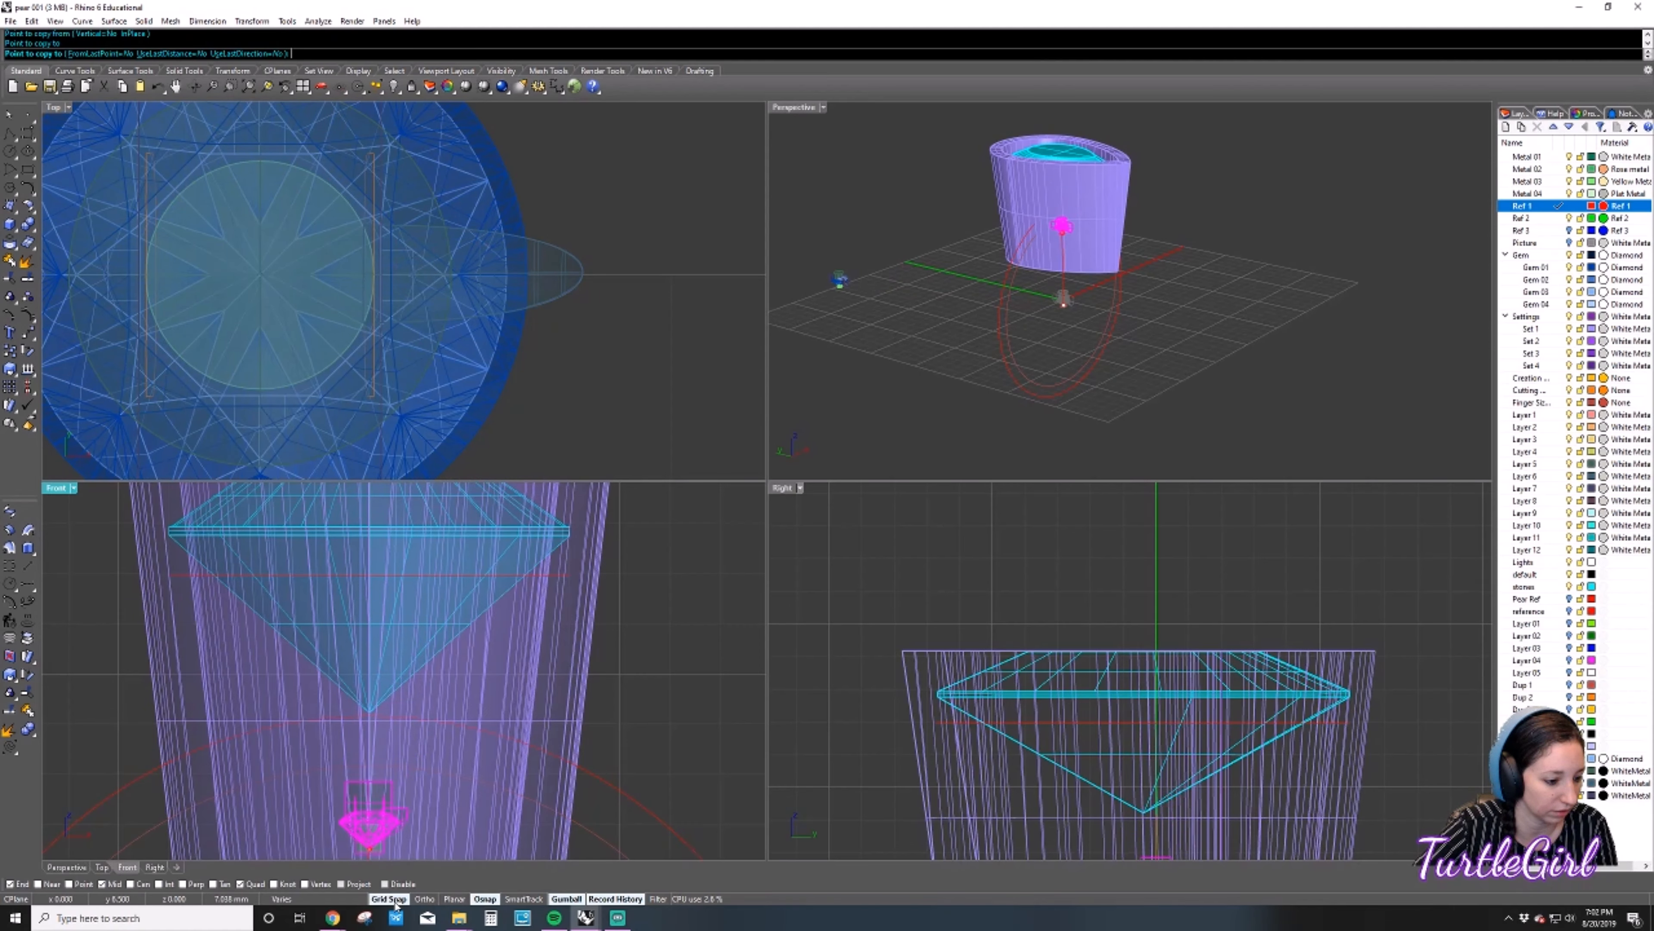
key(Return)
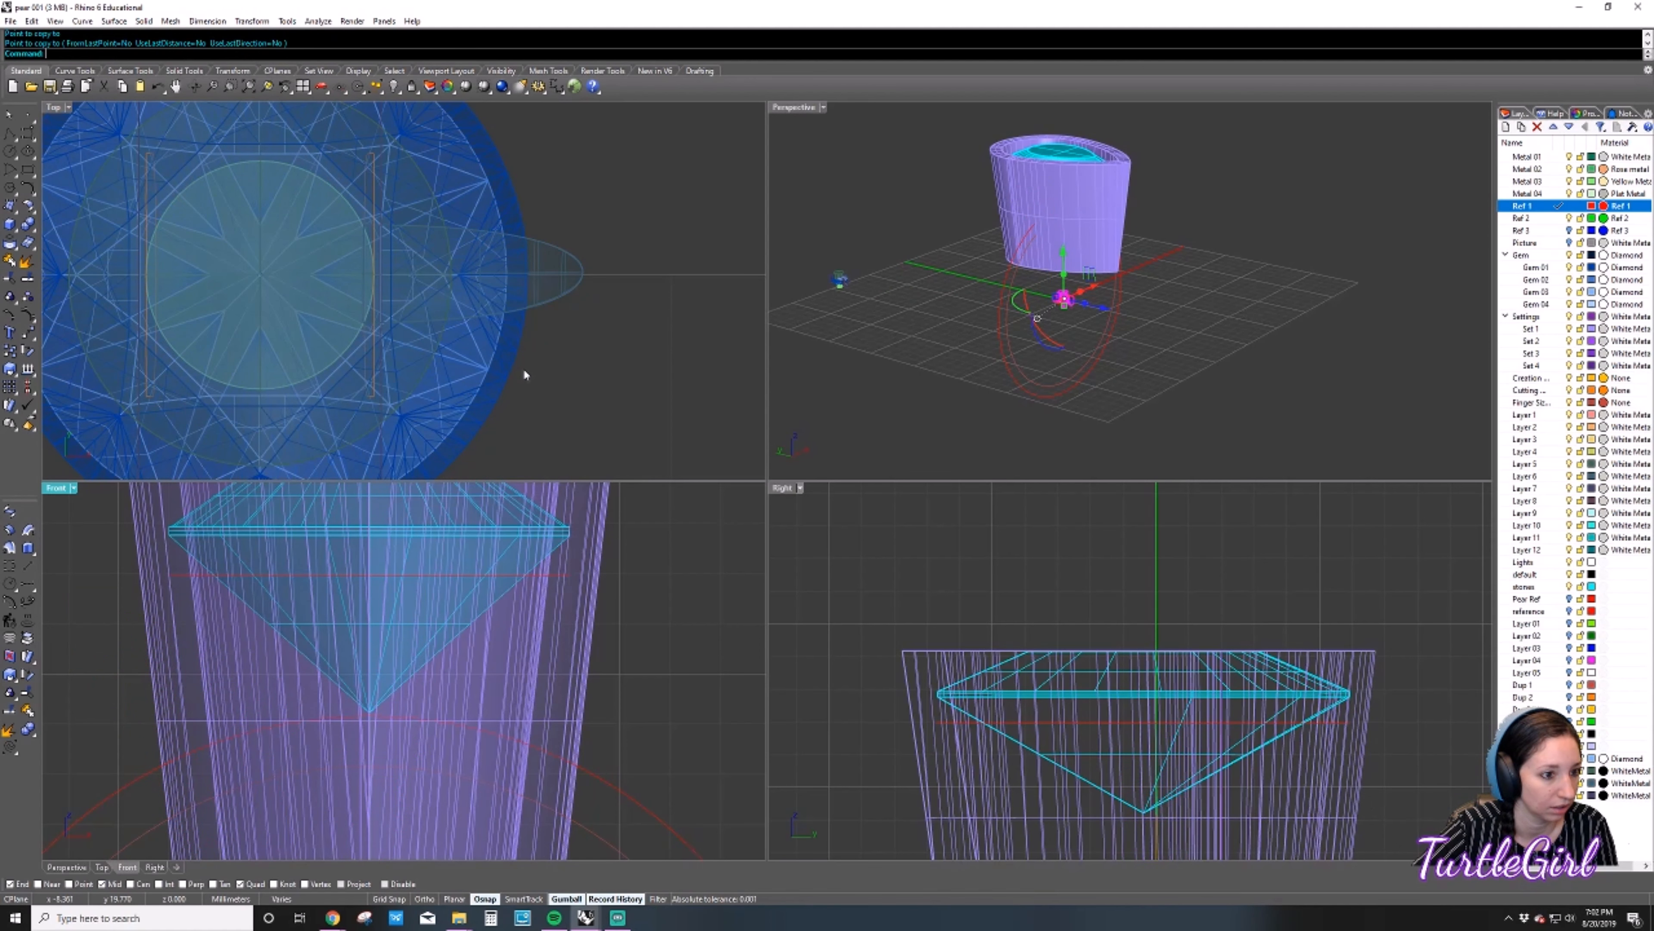
Select the original small round gem with its cutters at the origin and start a 3D Scale on them.
scroll(526, 367, down, 4)
scroll(622, 411, down, 2)
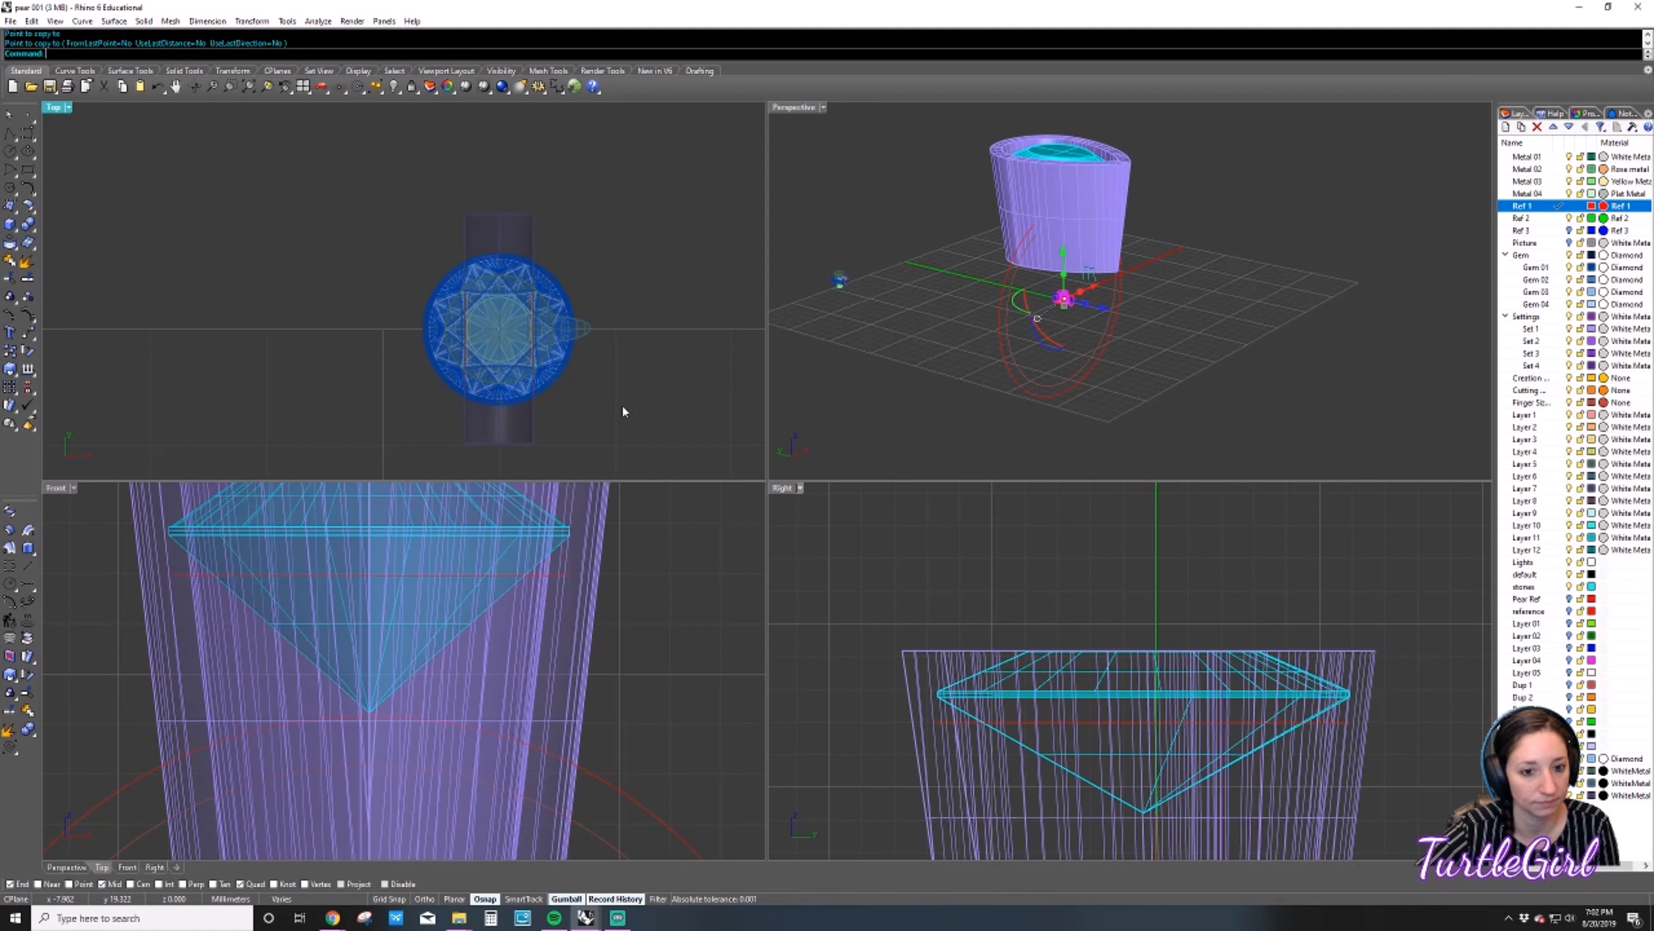
click(1142, 337)
scroll(1056, 301, up, 12)
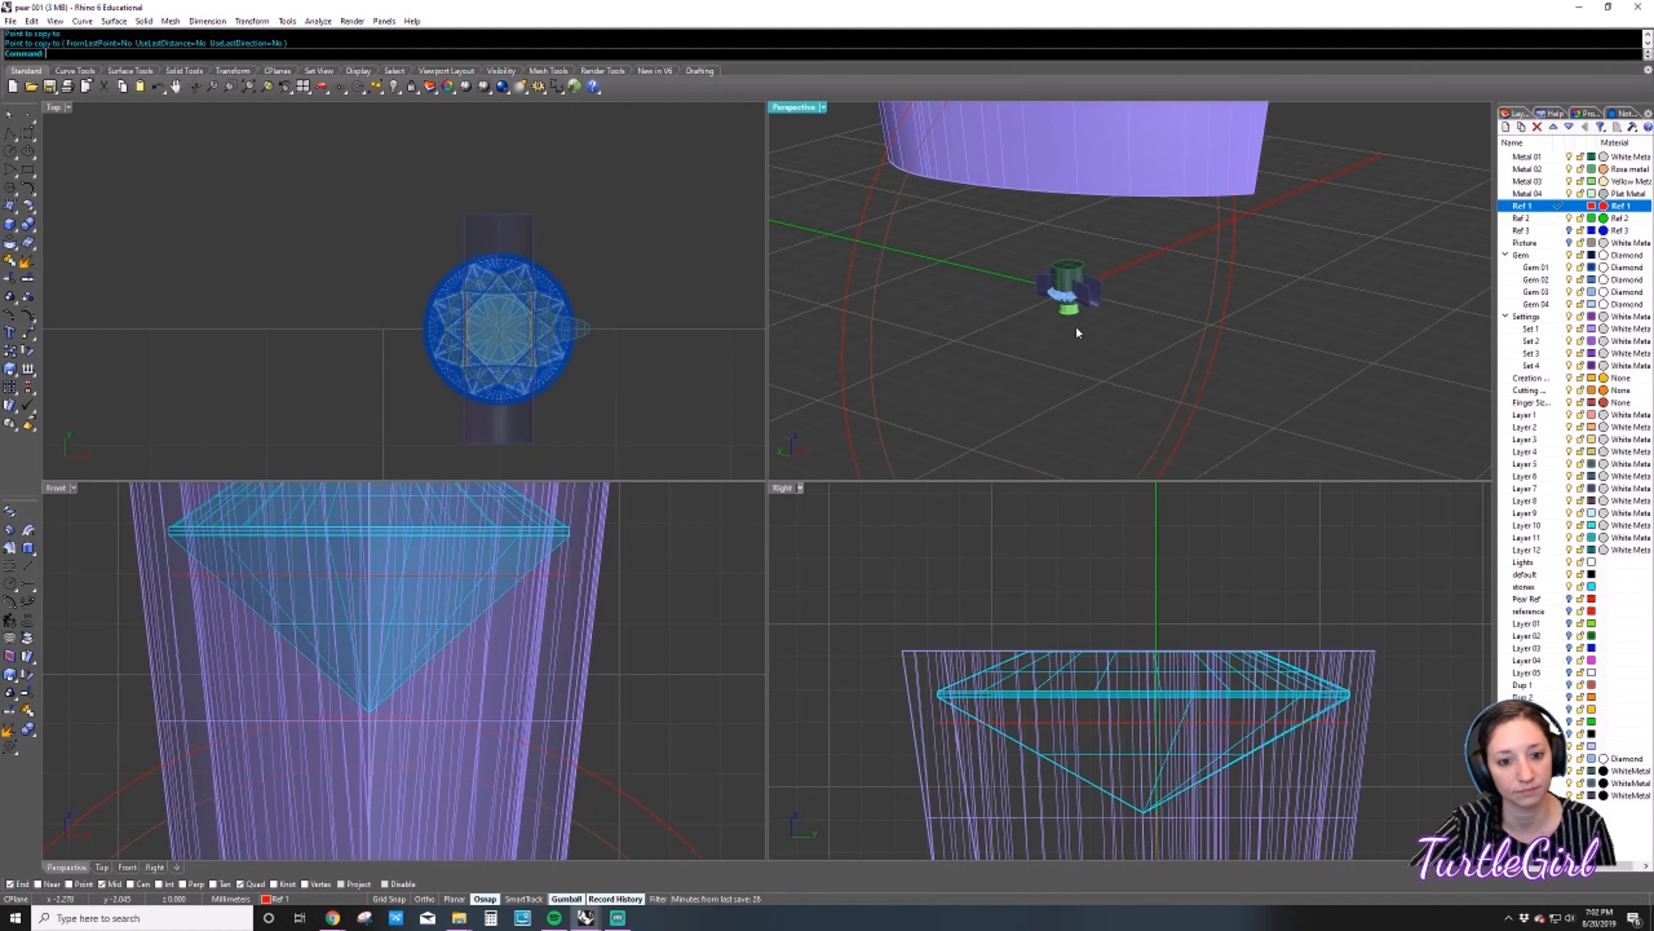
drag(977, 313, 1159, 215)
scroll(1129, 319, up, 5)
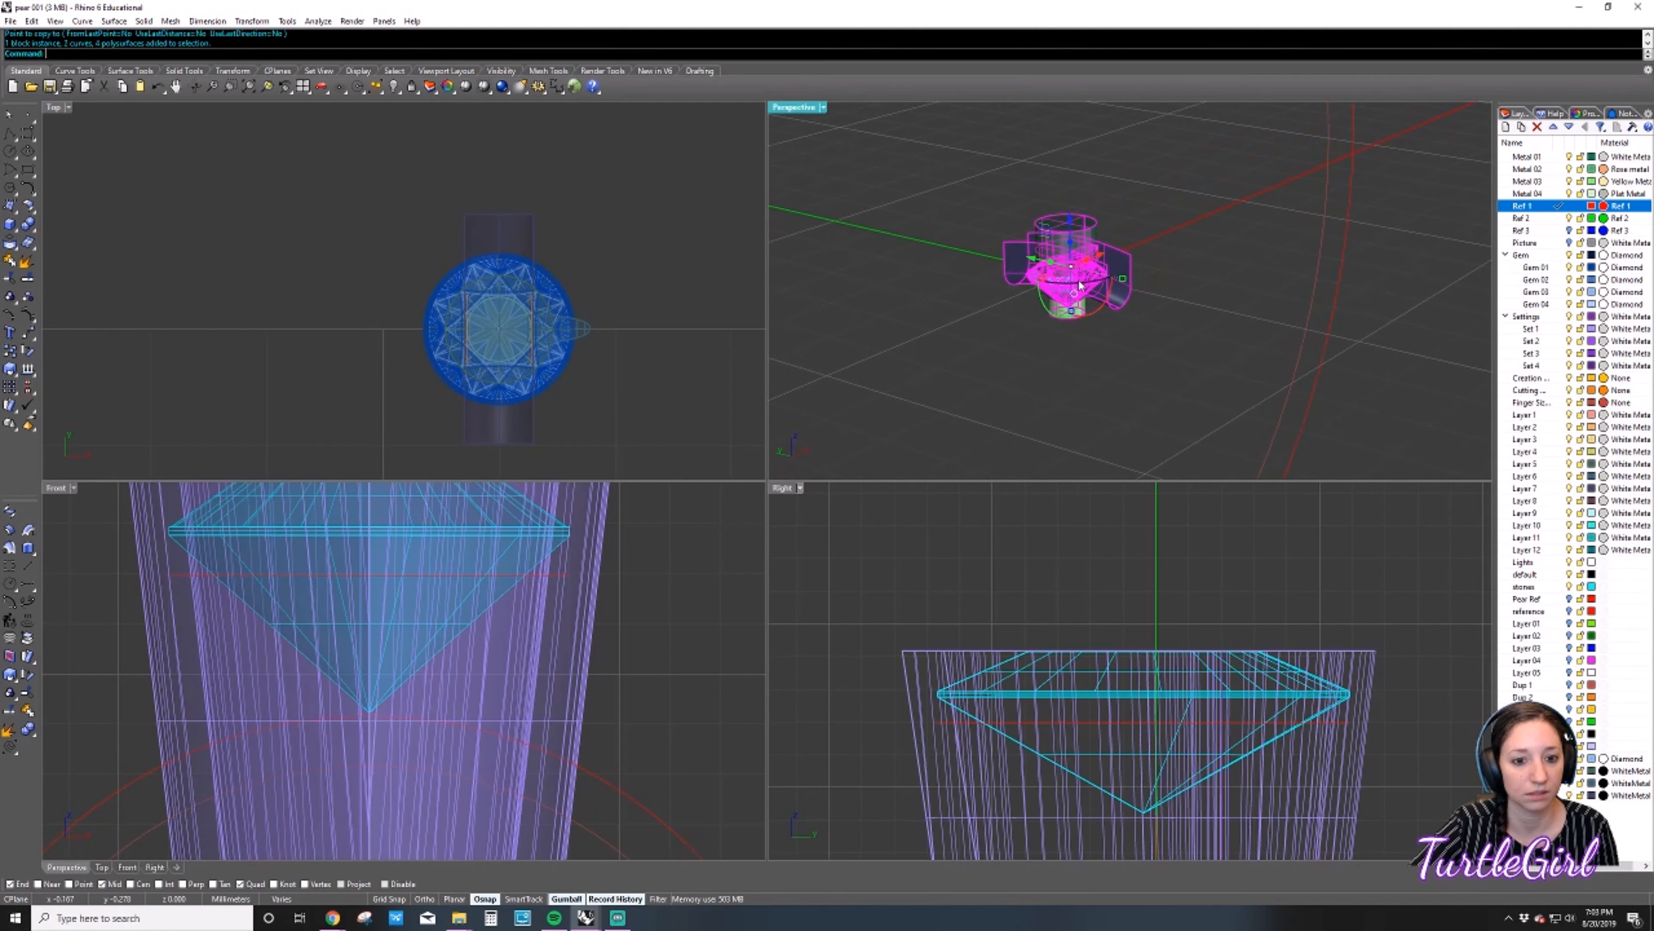
right_drag(1129, 318, 1258, 215)
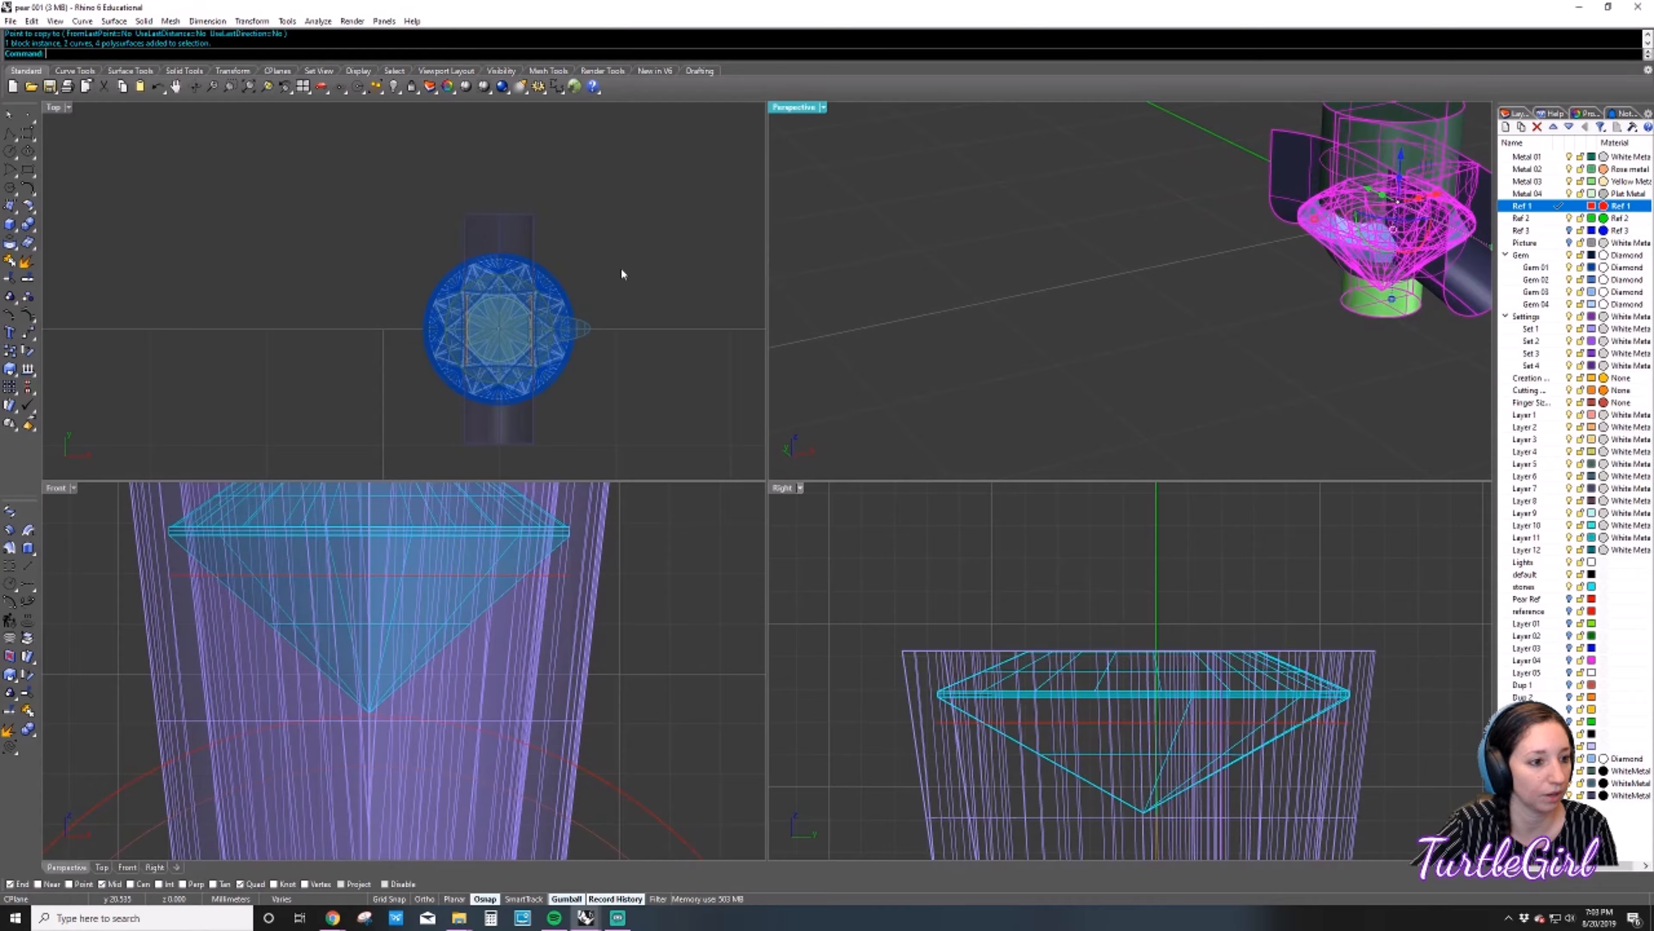
scroll(669, 264, down, 5)
right_drag(1087, 218, 885, 250)
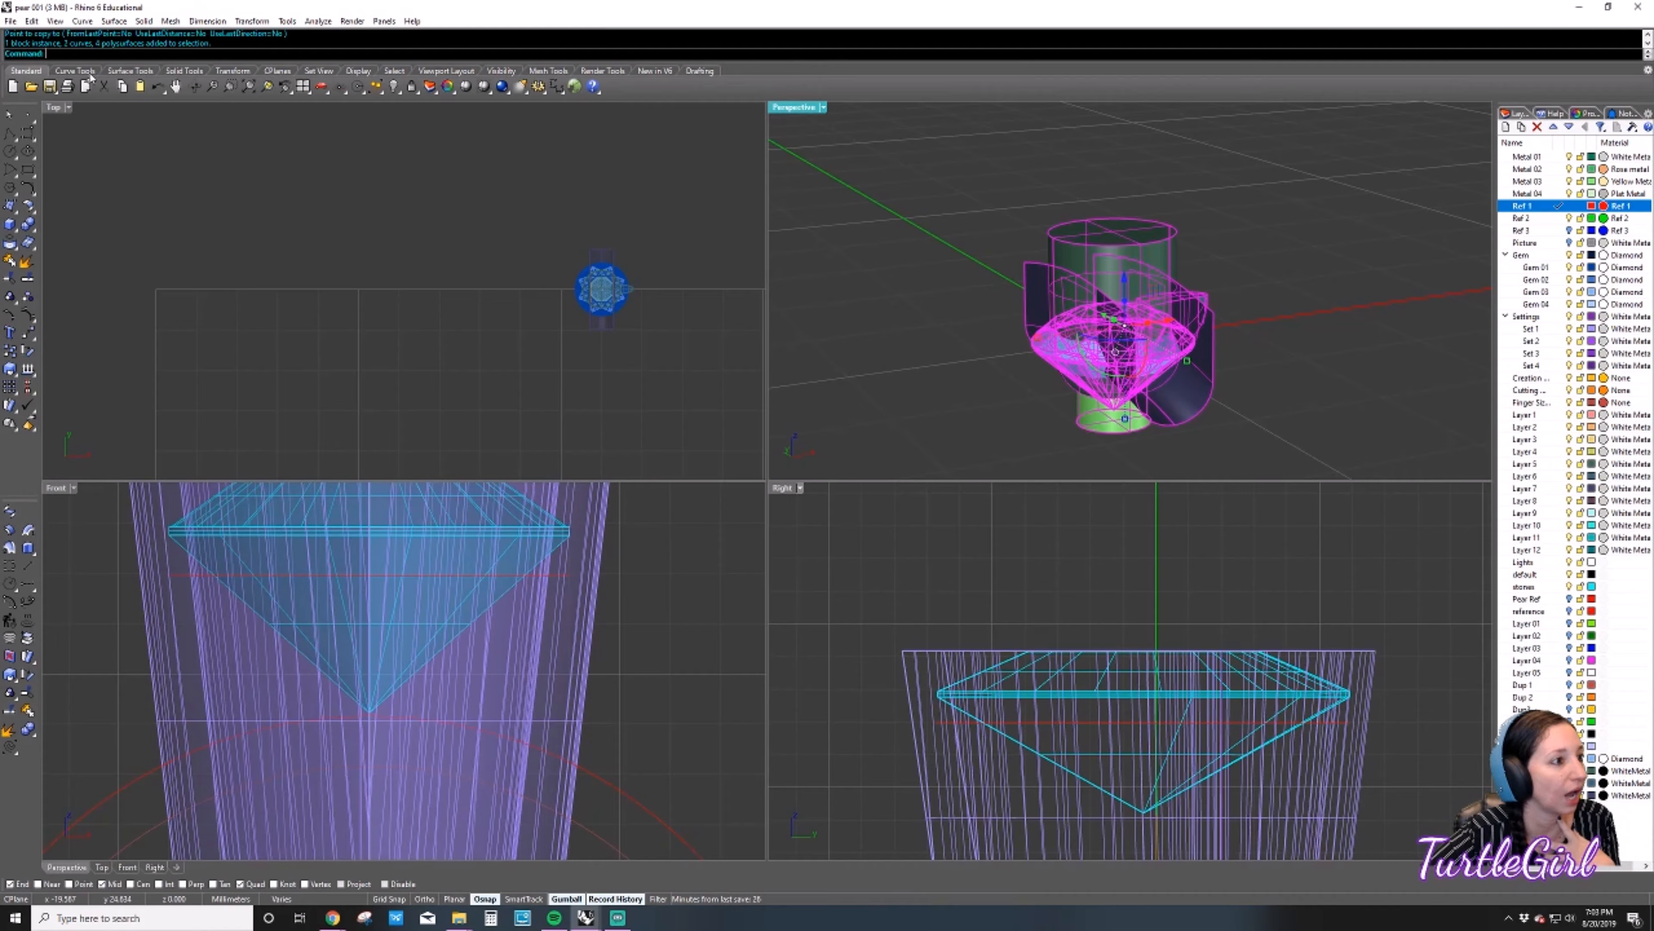
click(228, 71)
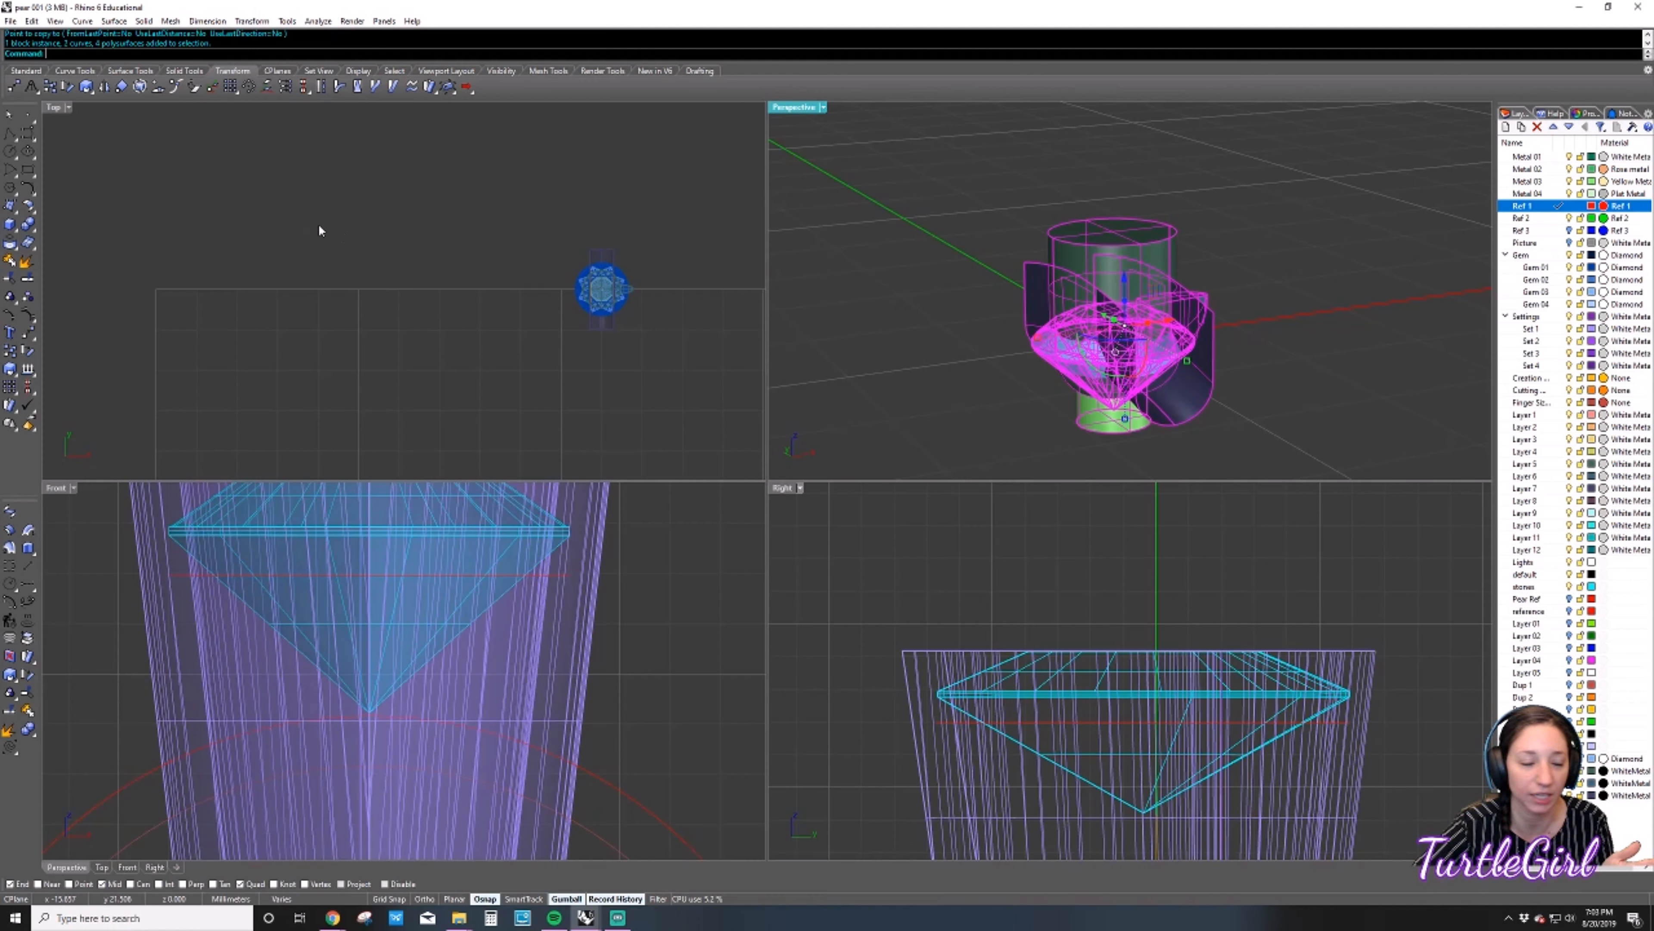
click(86, 87)
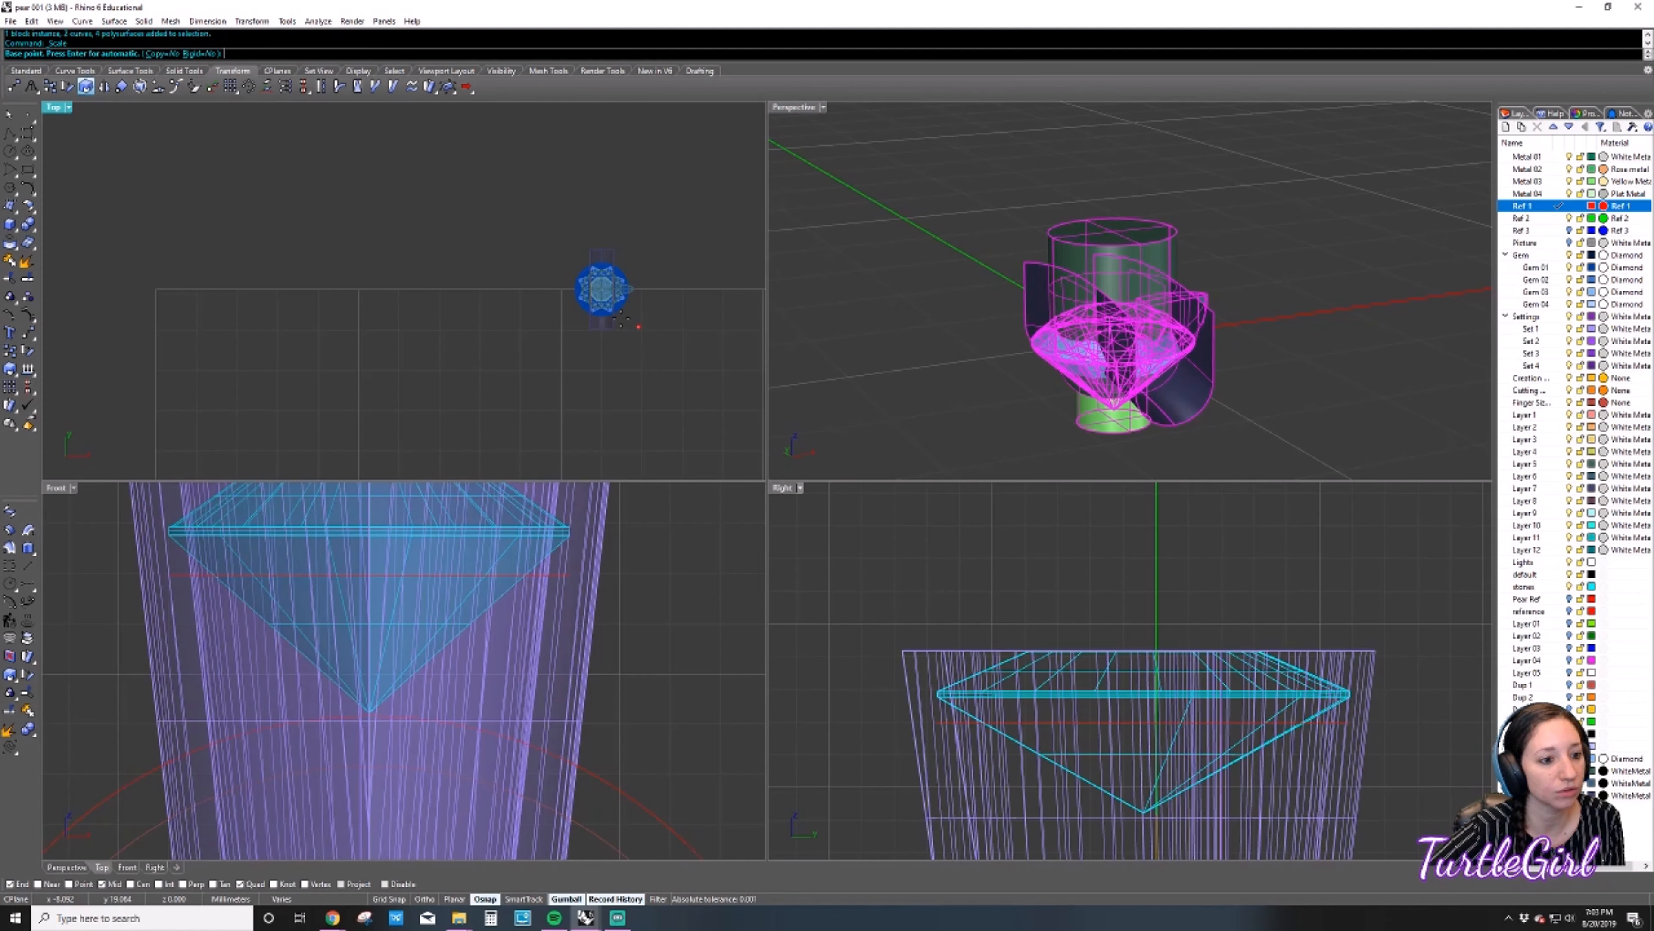
Set the Perspective viewport to Ghosted display to see through the gem and its cutters.
scroll(593, 303, up, 3)
scroll(554, 293, down, 3)
scroll(1106, 343, up, 3)
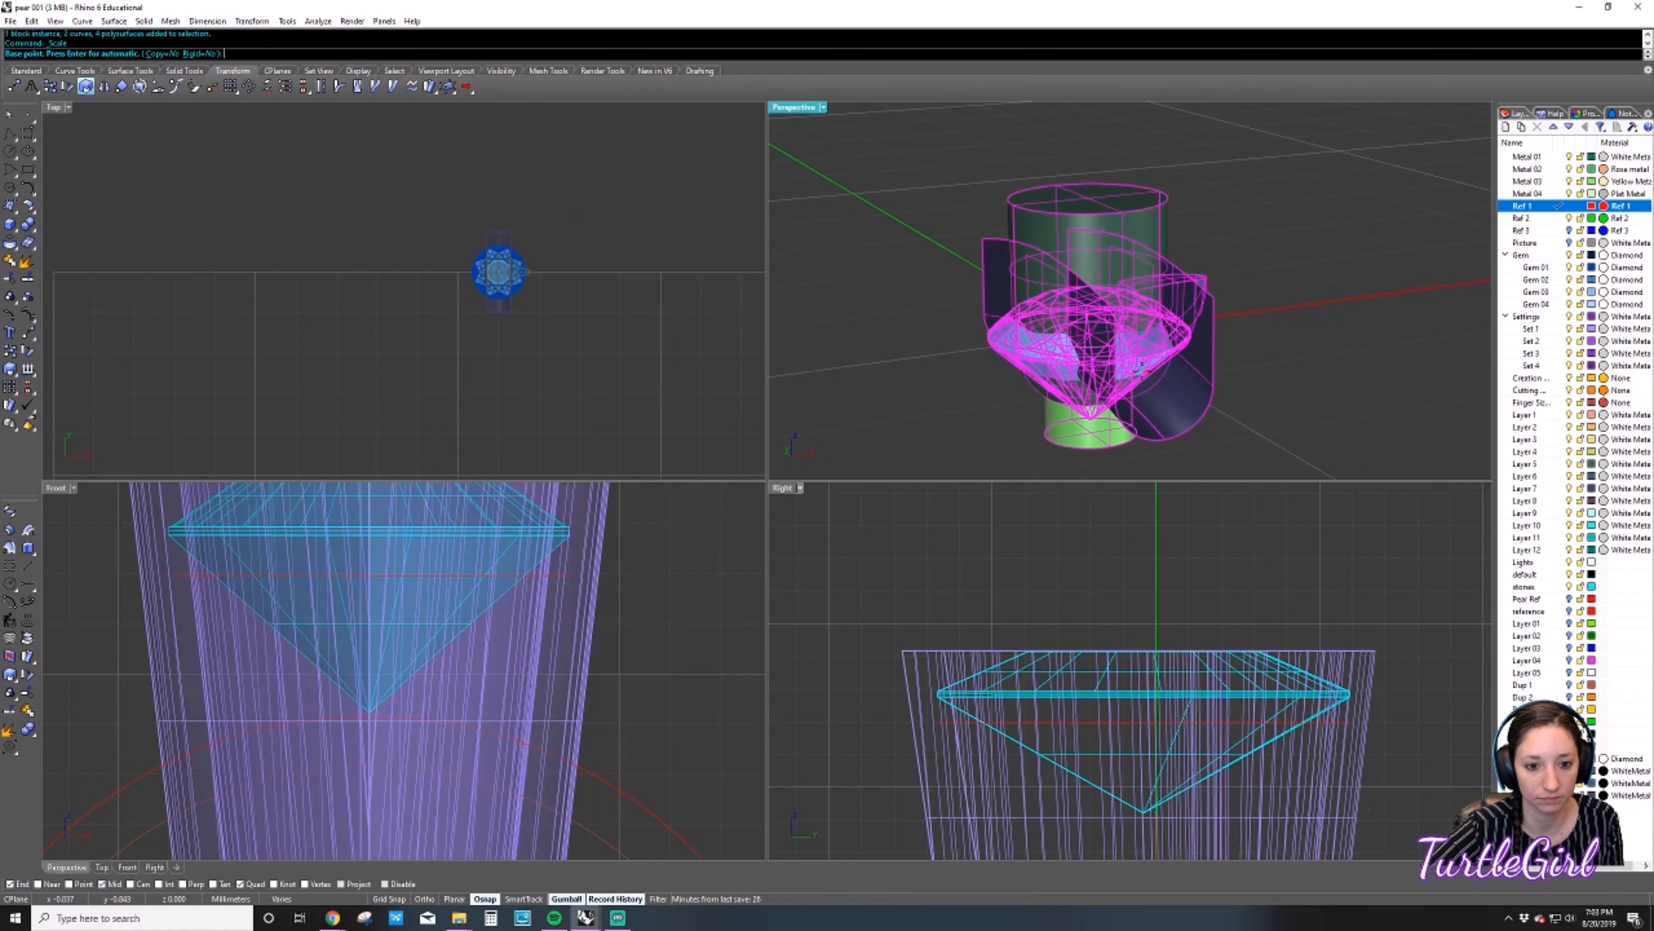
scroll(1080, 335, up, 1)
scroll(1075, 331, down, 8)
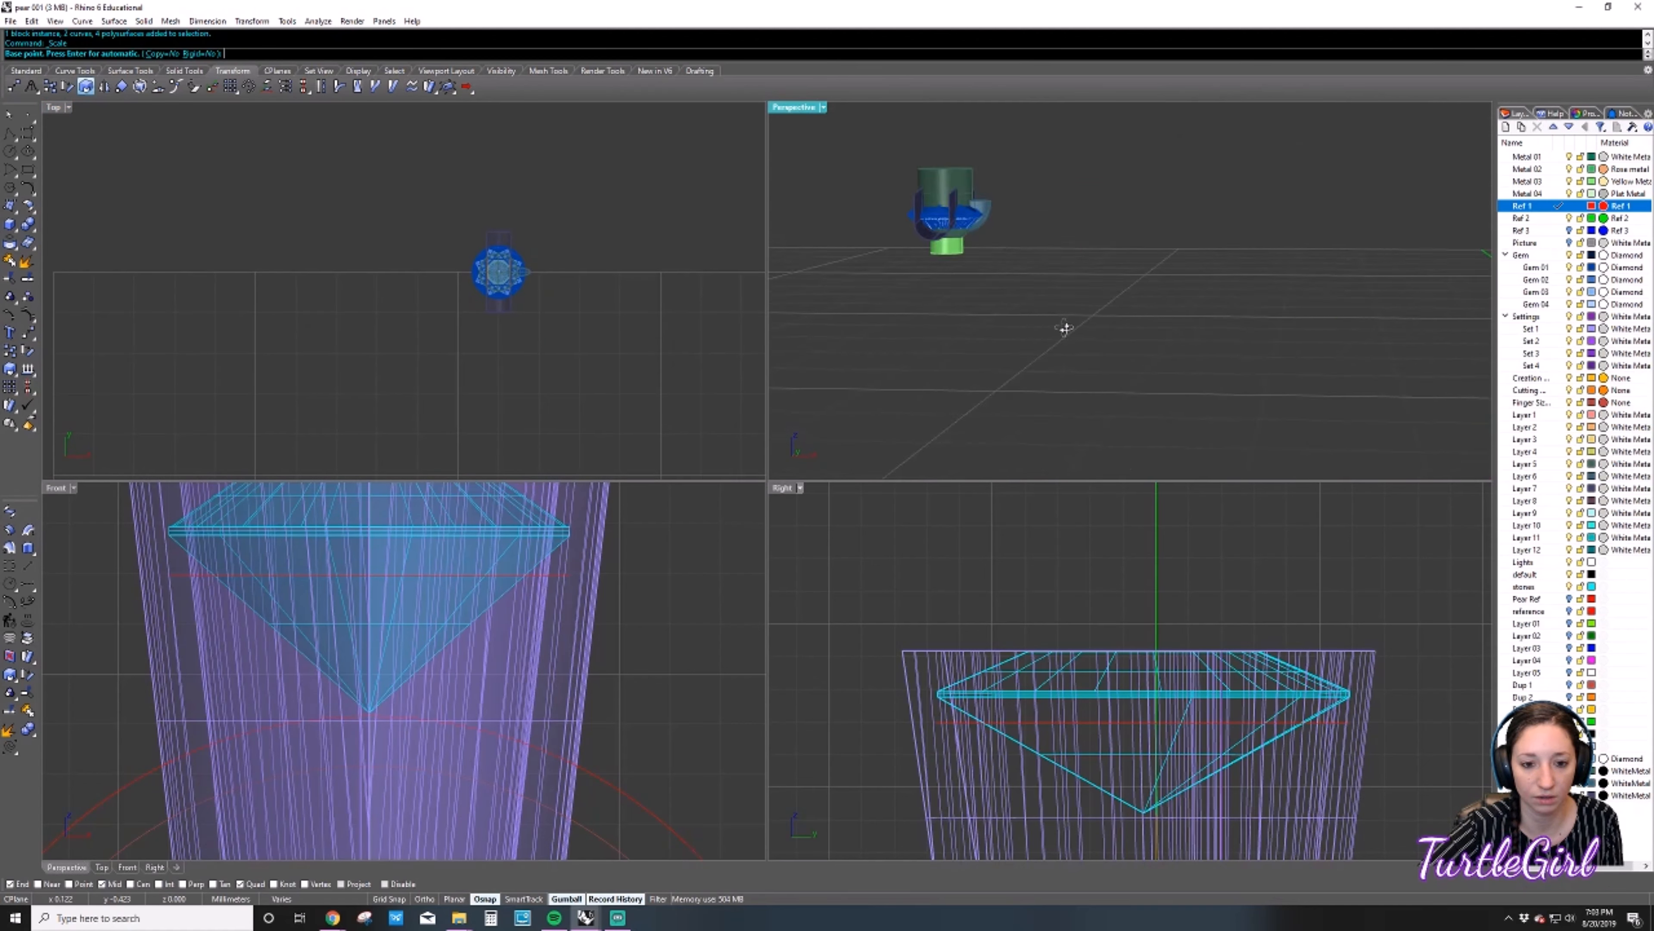
scroll(938, 277, up, 7)
click(824, 107)
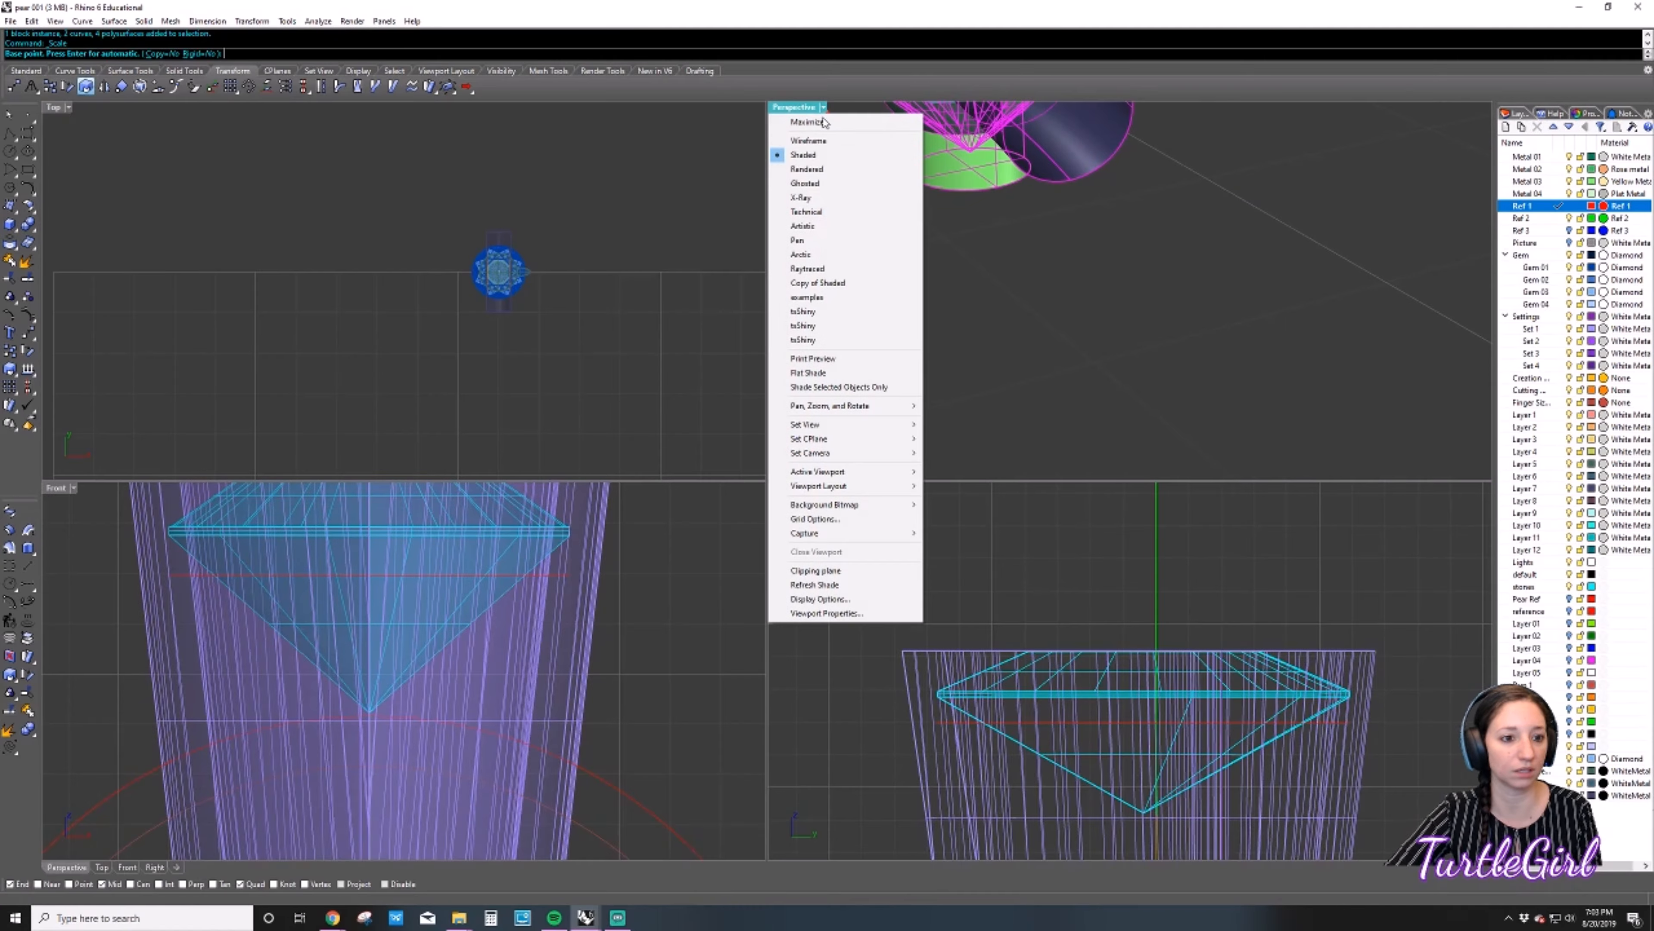
click(815, 185)
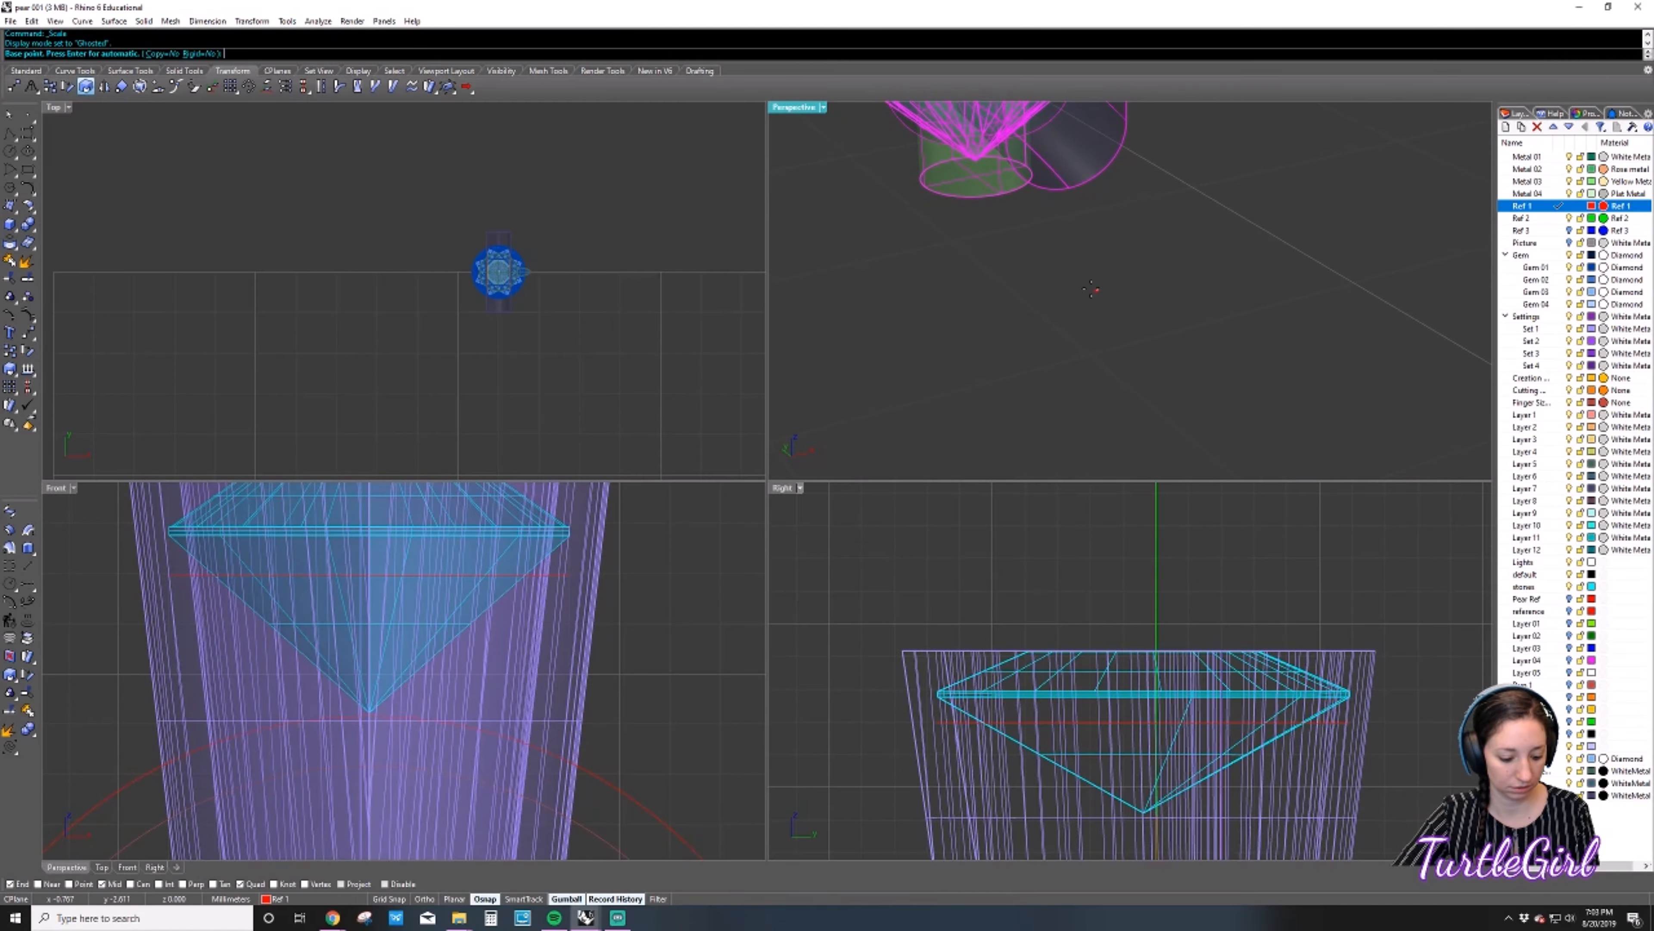
Scale the original small round gem with its cutters in 3D about the origin, bringing its girdle edge to a 0.65 mm radius.
shift+right_drag(1091, 289, 908, 347)
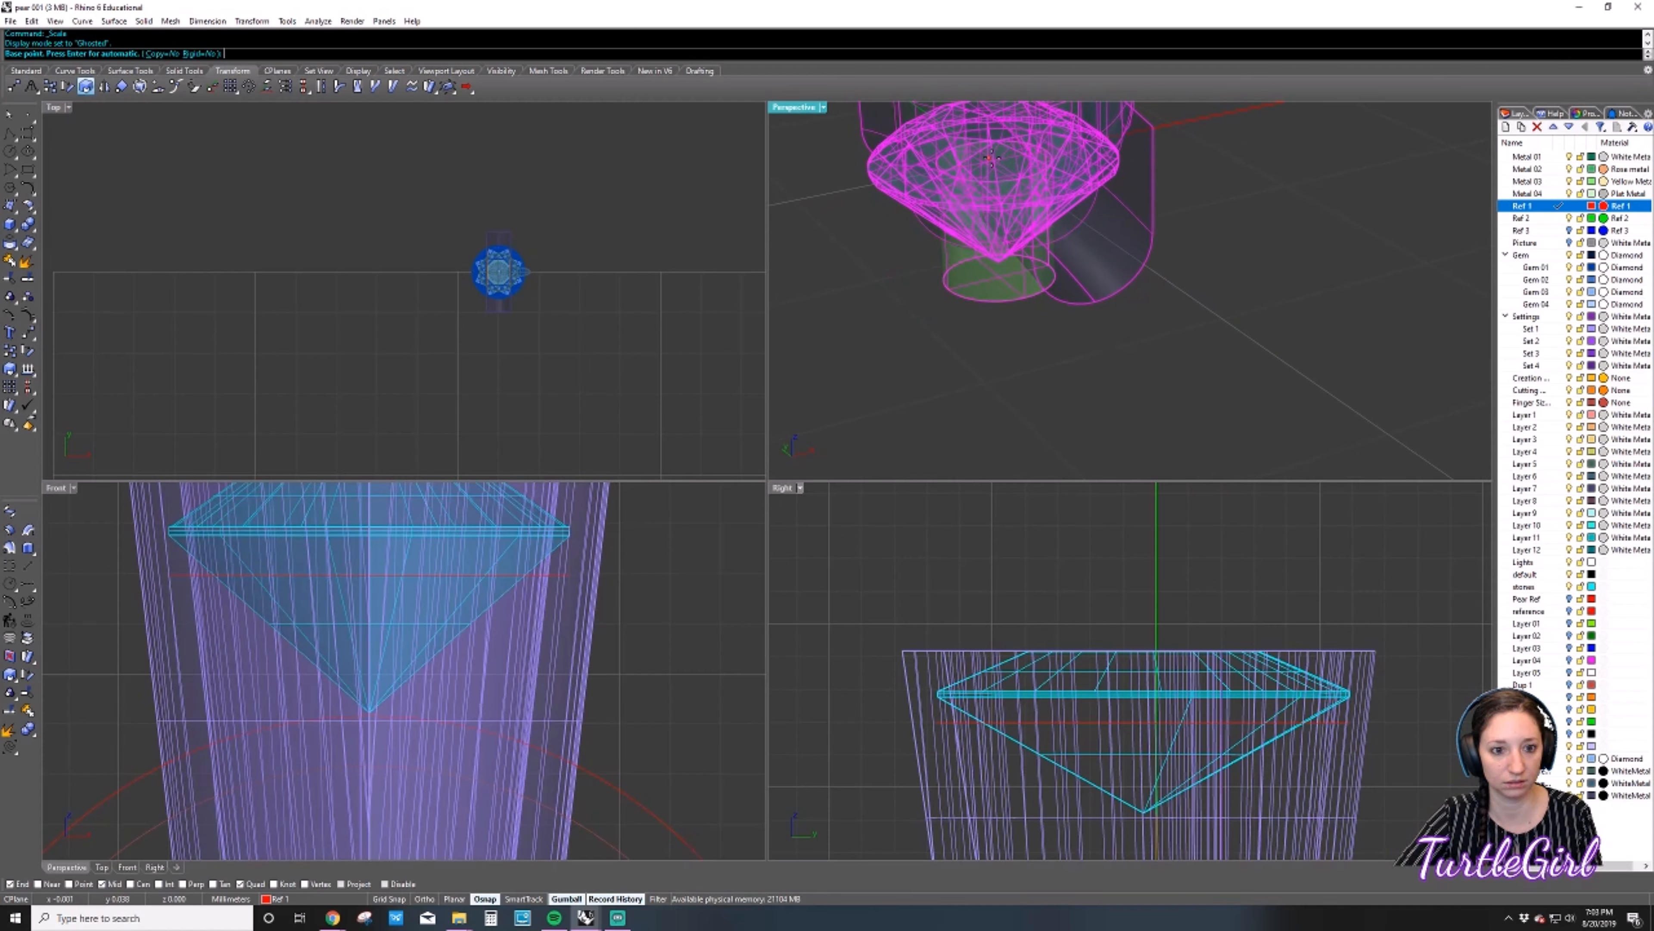
right_drag(977, 189, 985, 191)
scroll(985, 191, down, 5)
shift+right_drag(870, 260, 1041, 281)
scroll(1041, 281, up, 8)
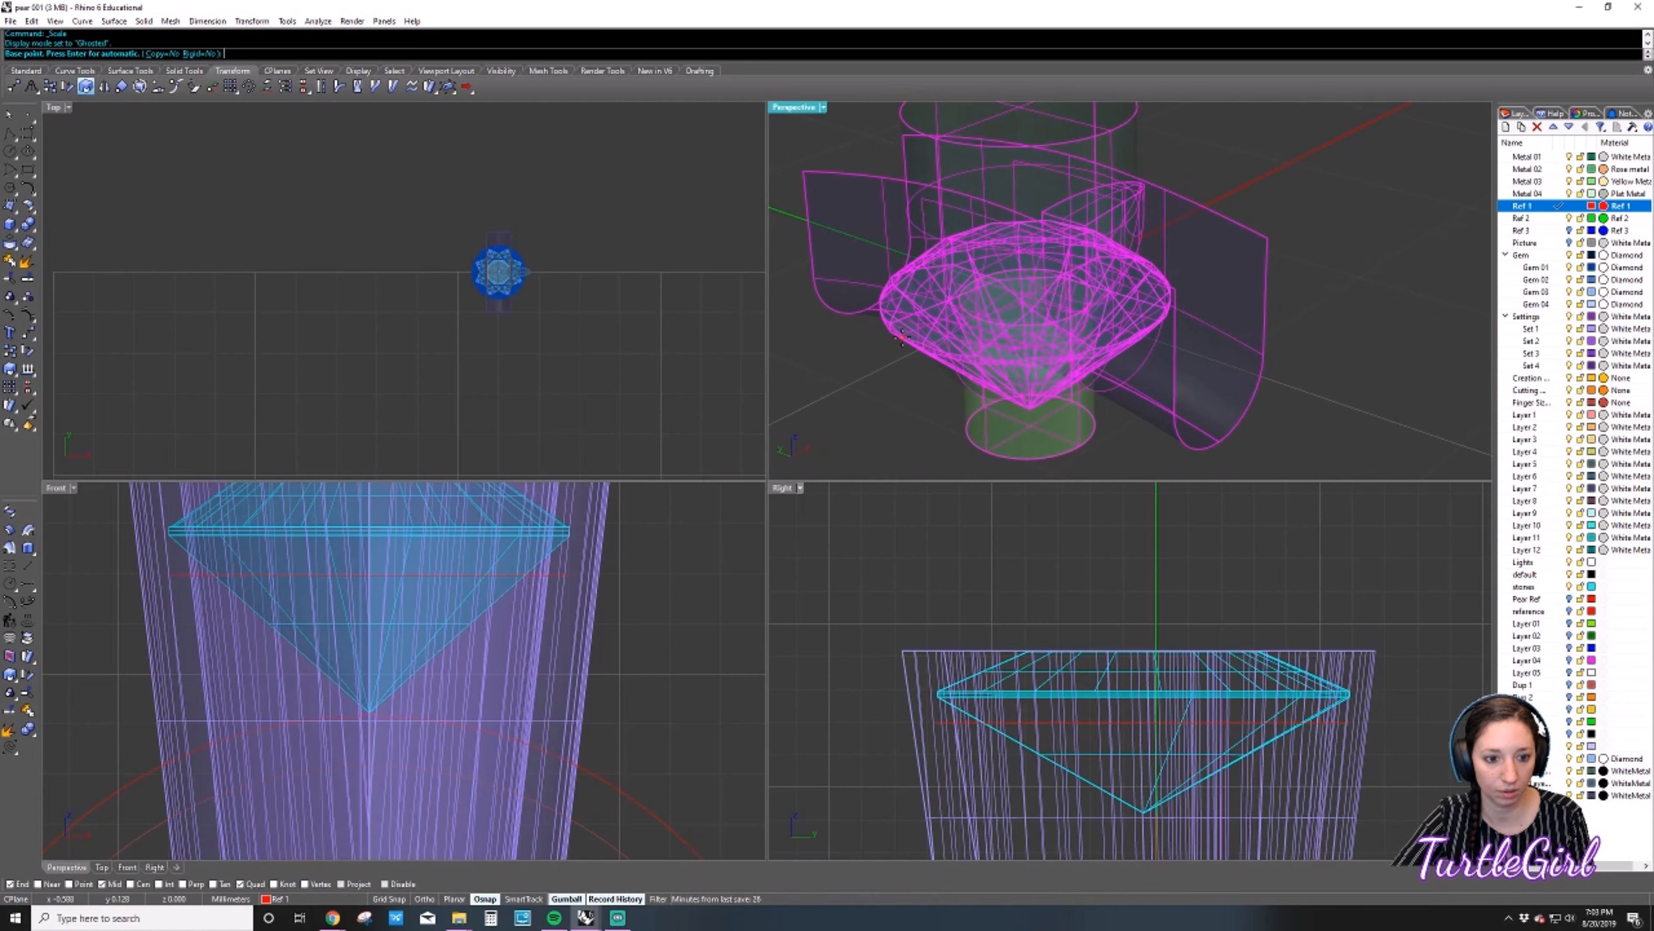
scroll(1005, 638, down, 6)
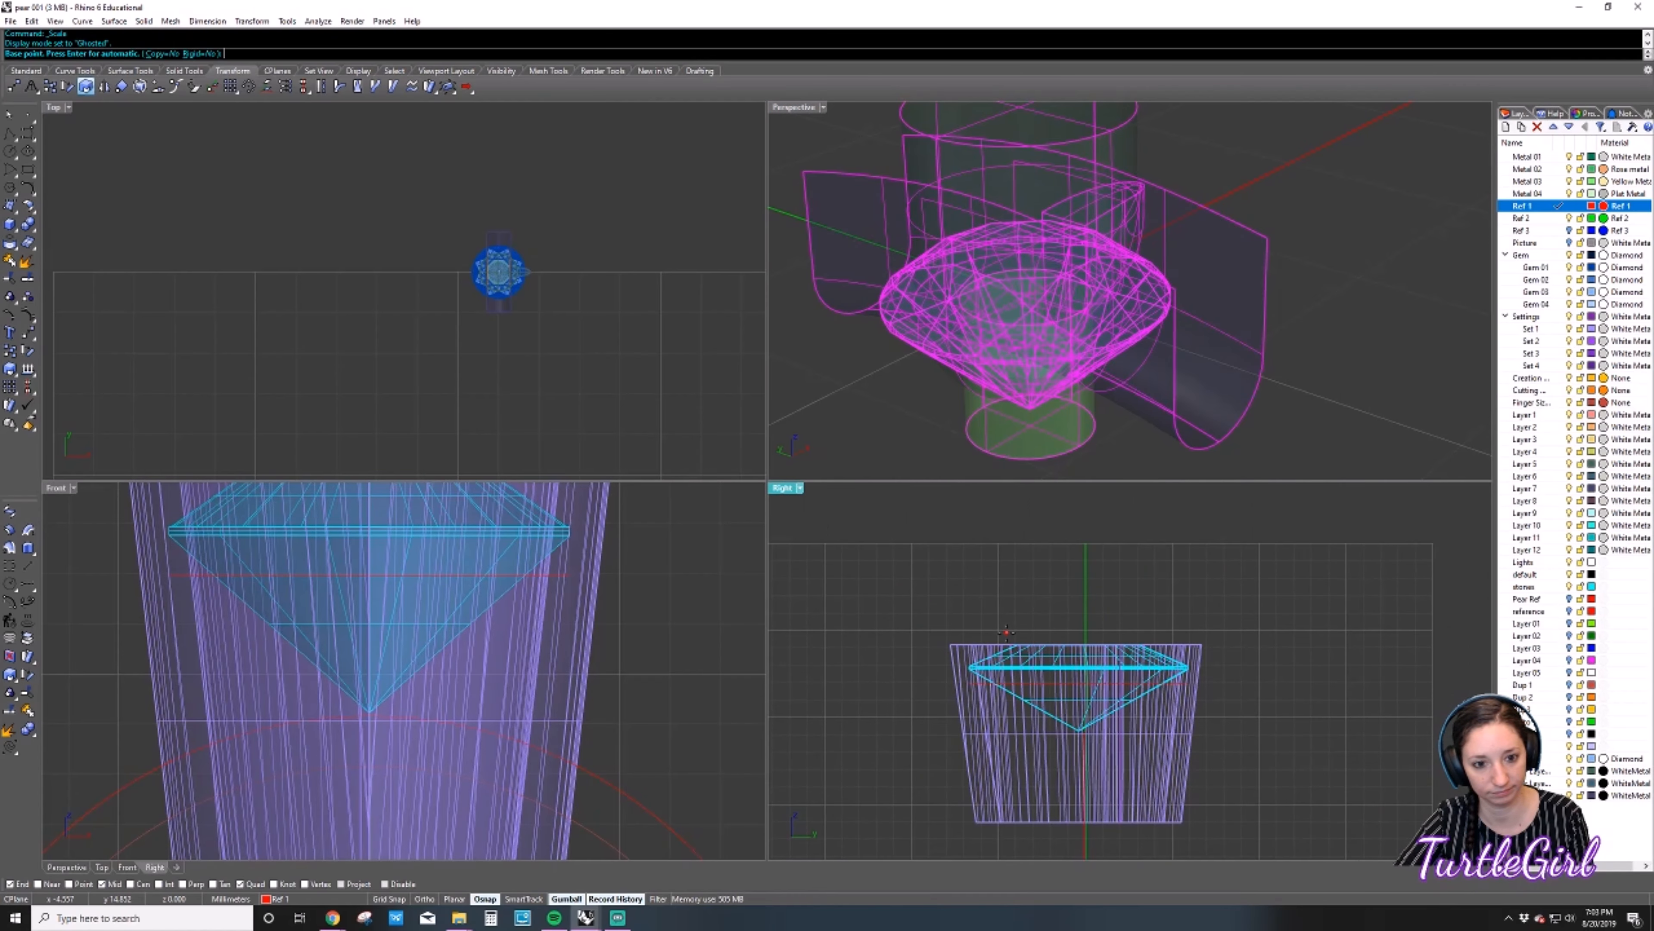
scroll(617, 710, down, 8)
scroll(491, 652, up, 4)
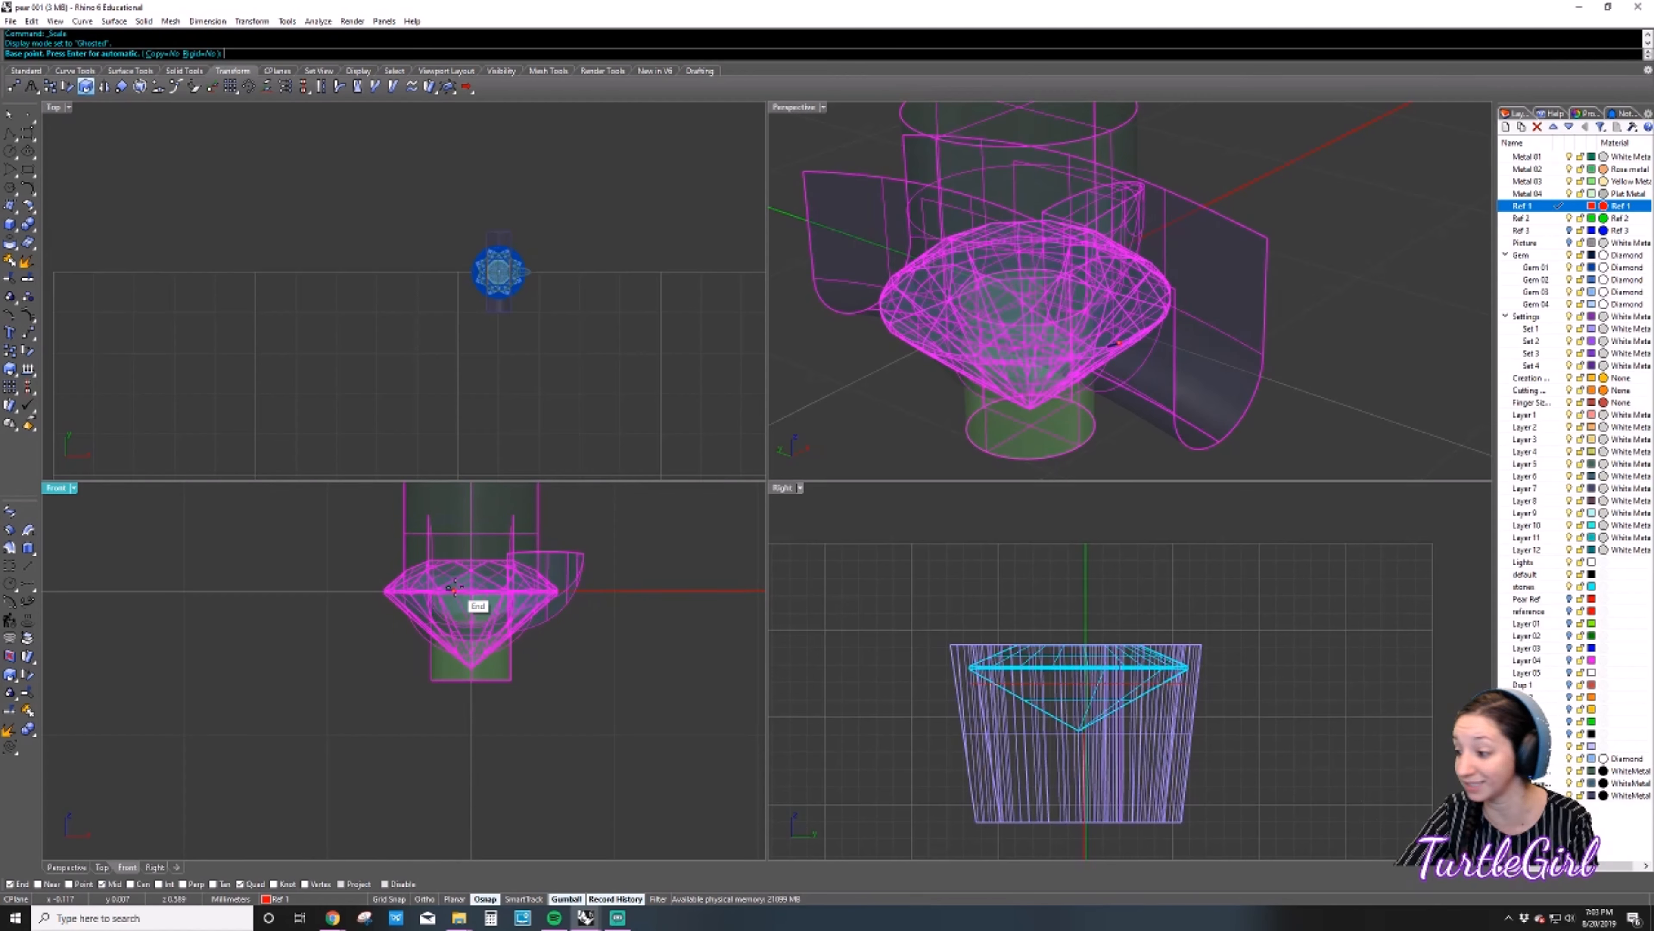
click(455, 588)
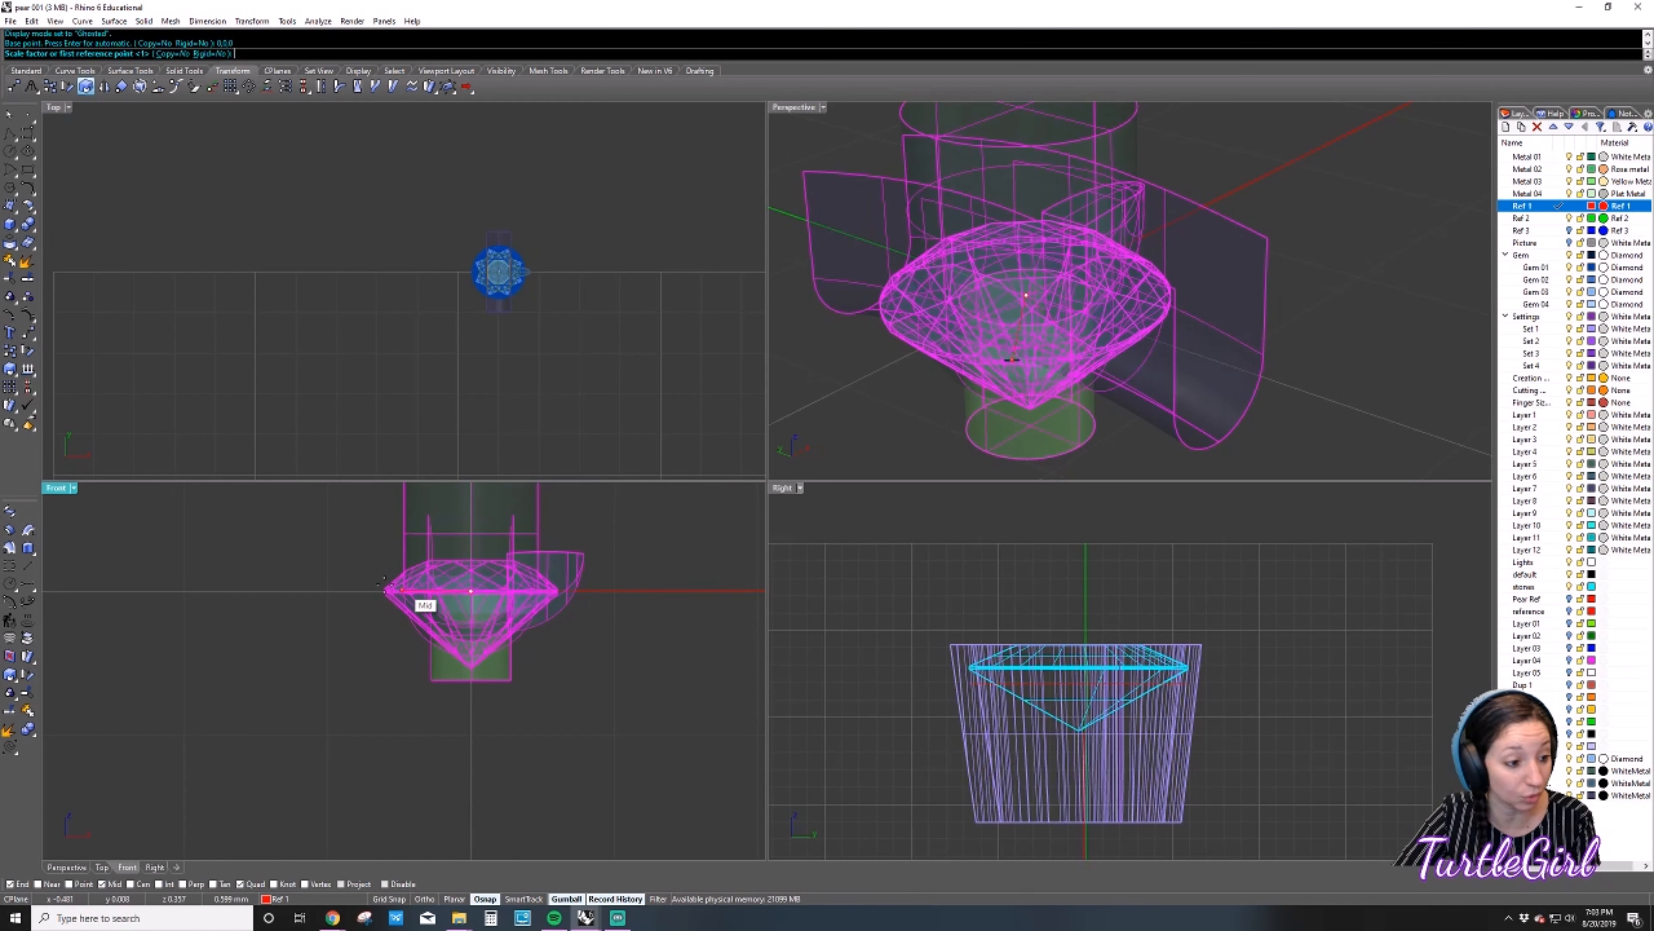
scroll(386, 598, up, 5)
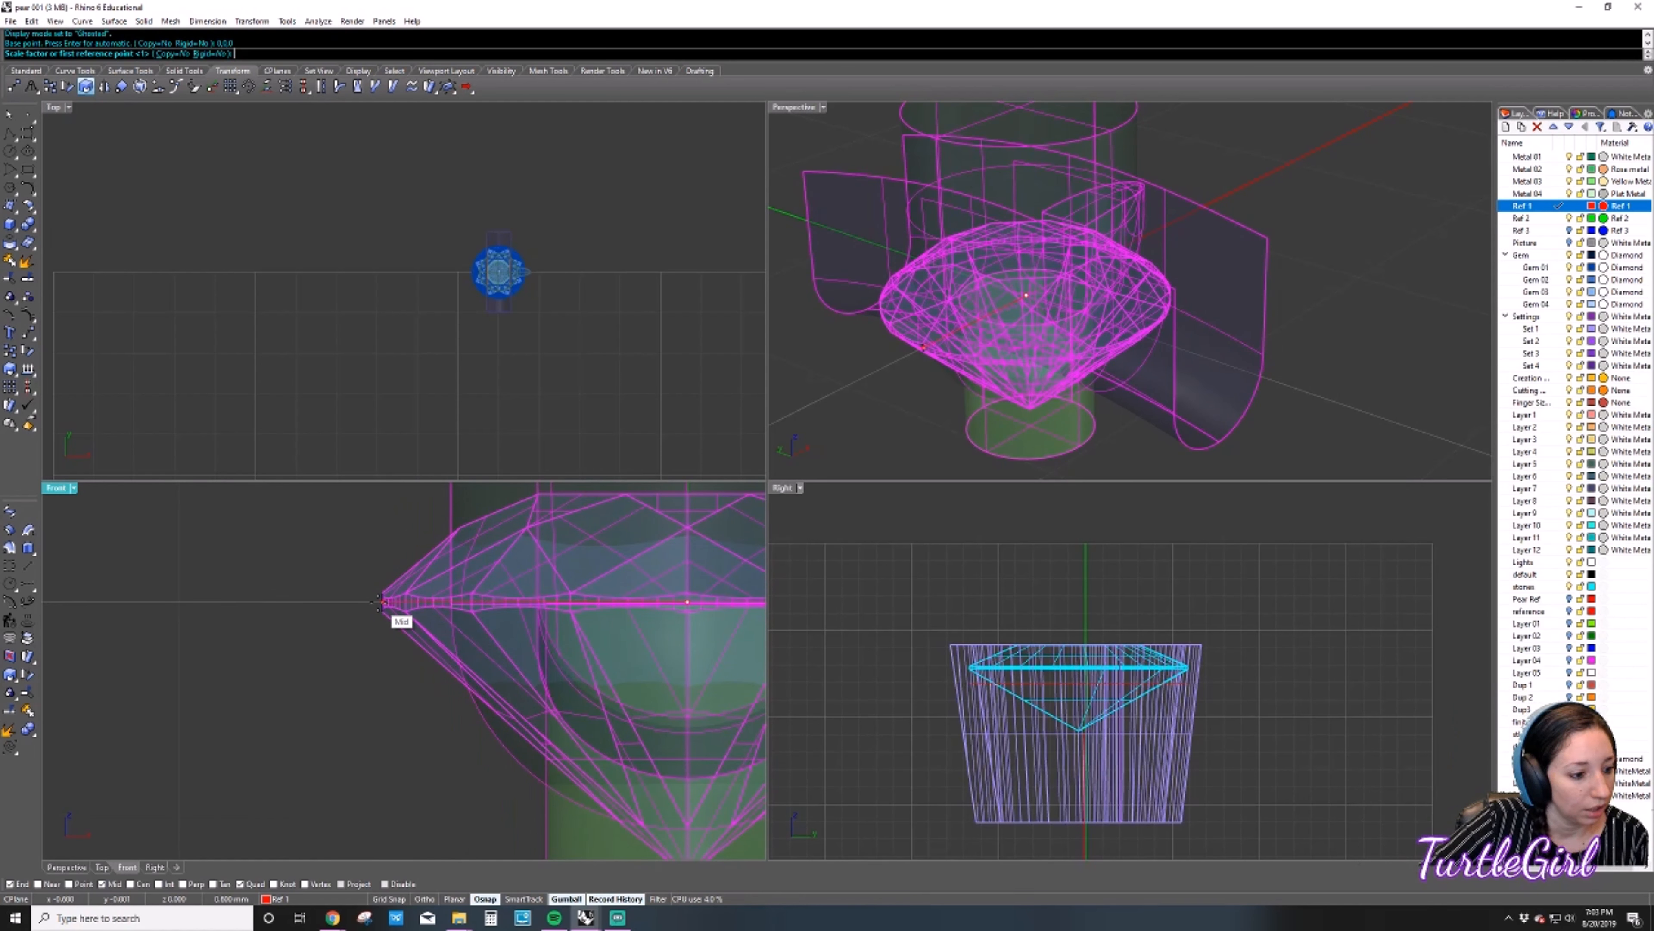
click(380, 601)
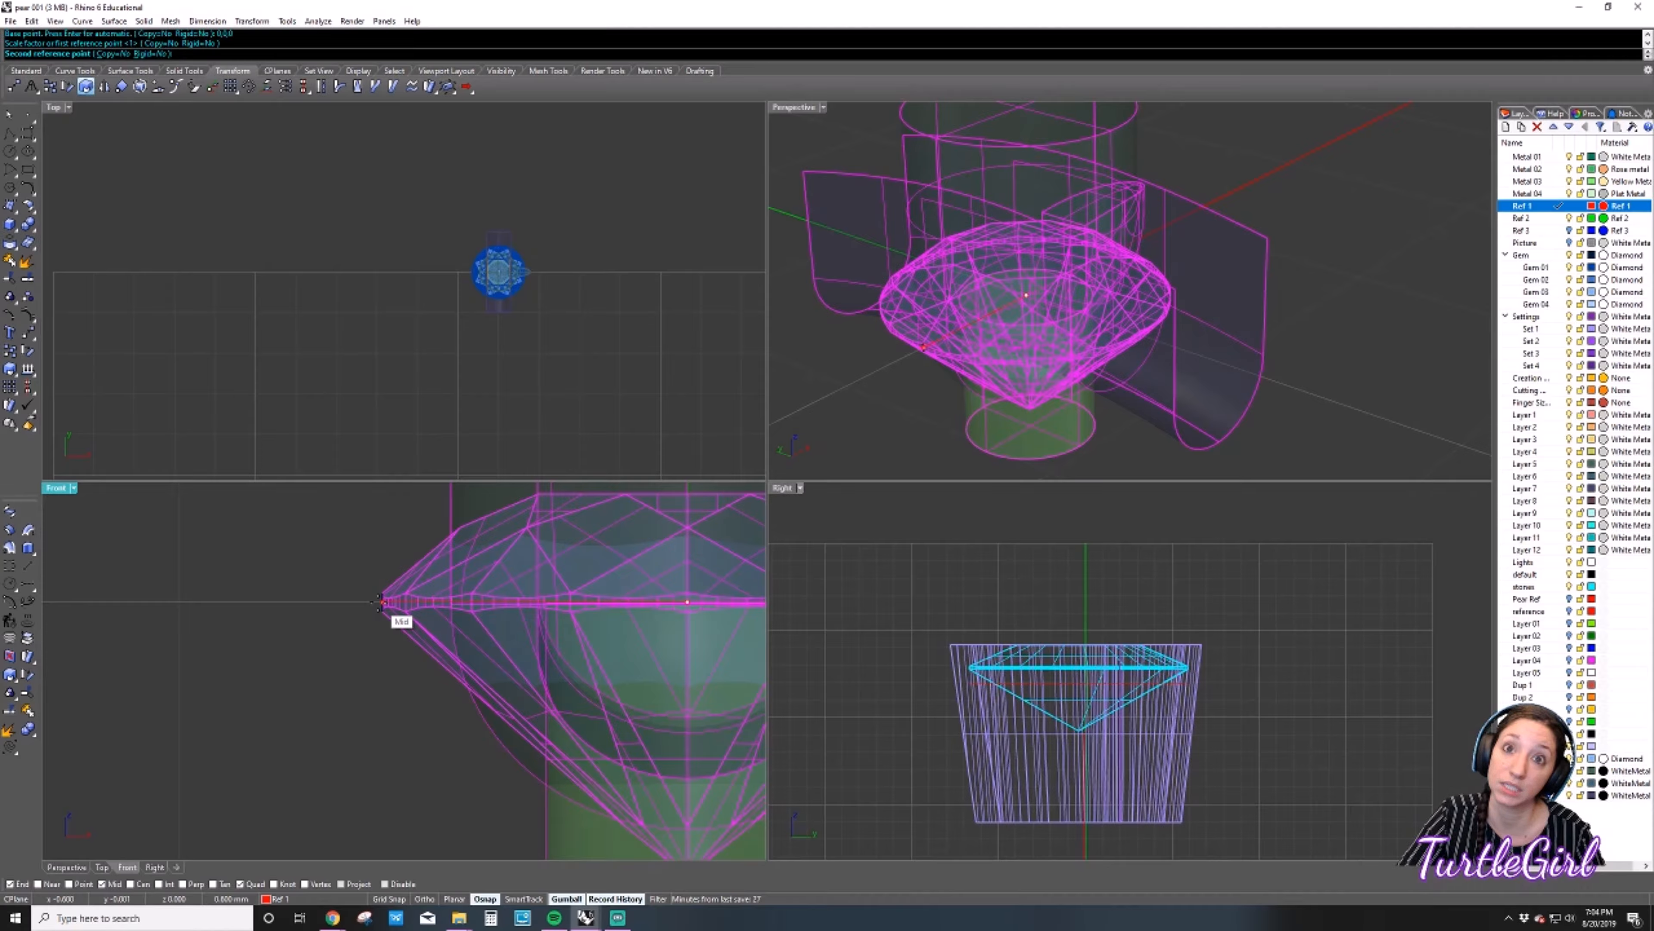
text(.6)
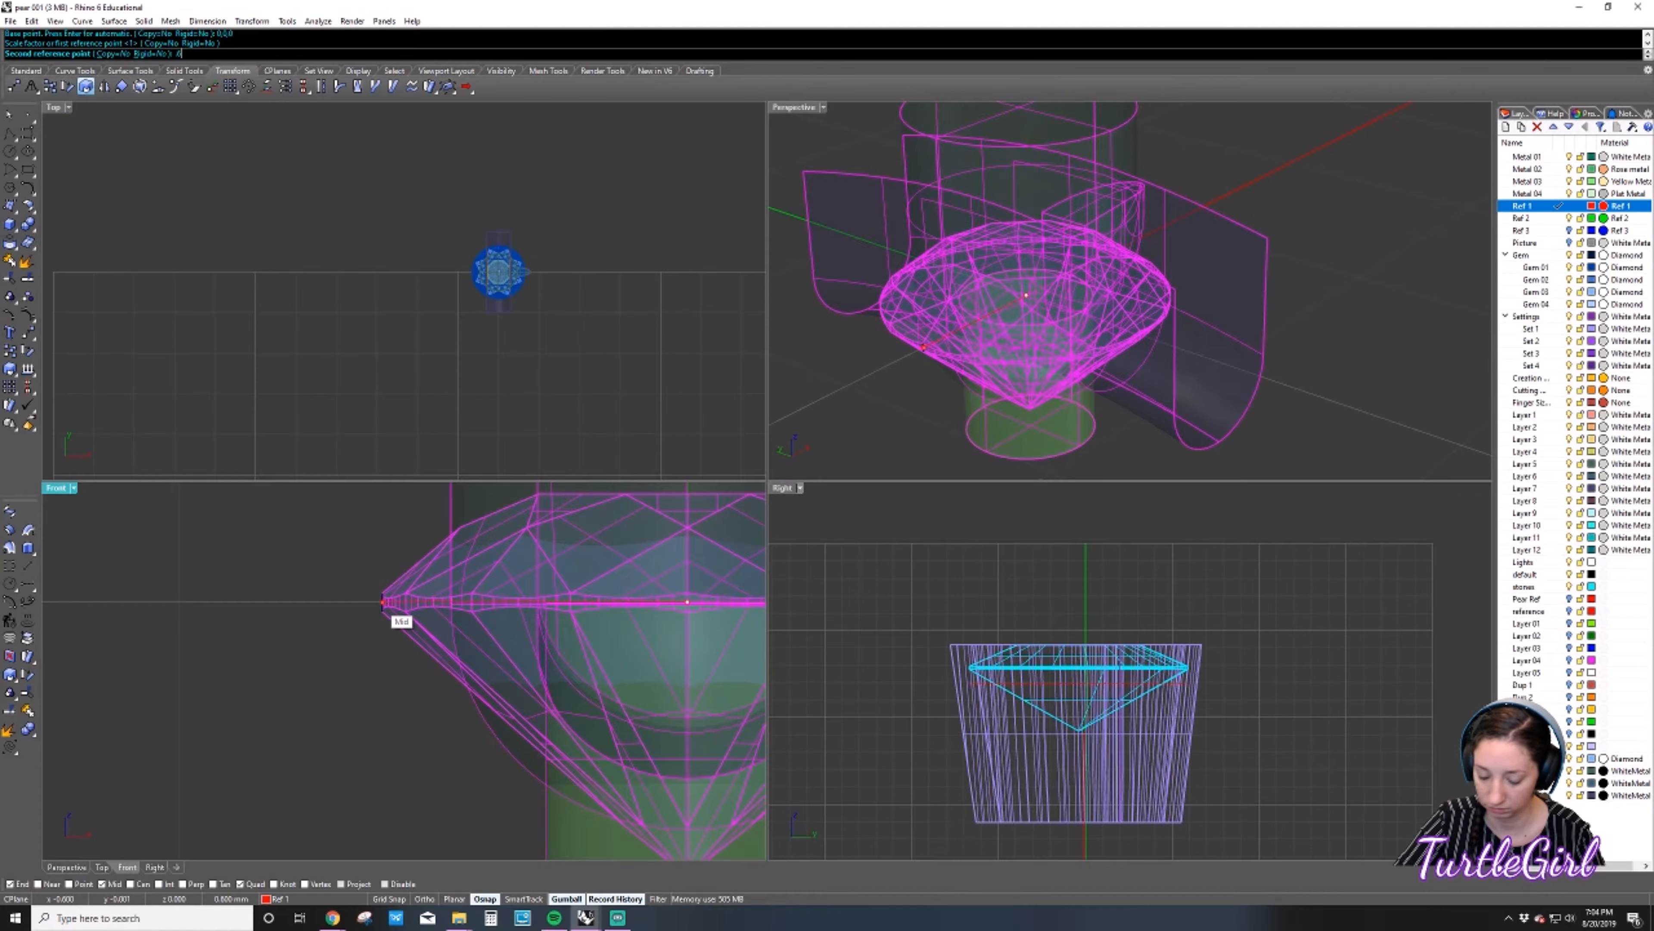
text(5)
key(Return)
scroll(382, 607, down, 12)
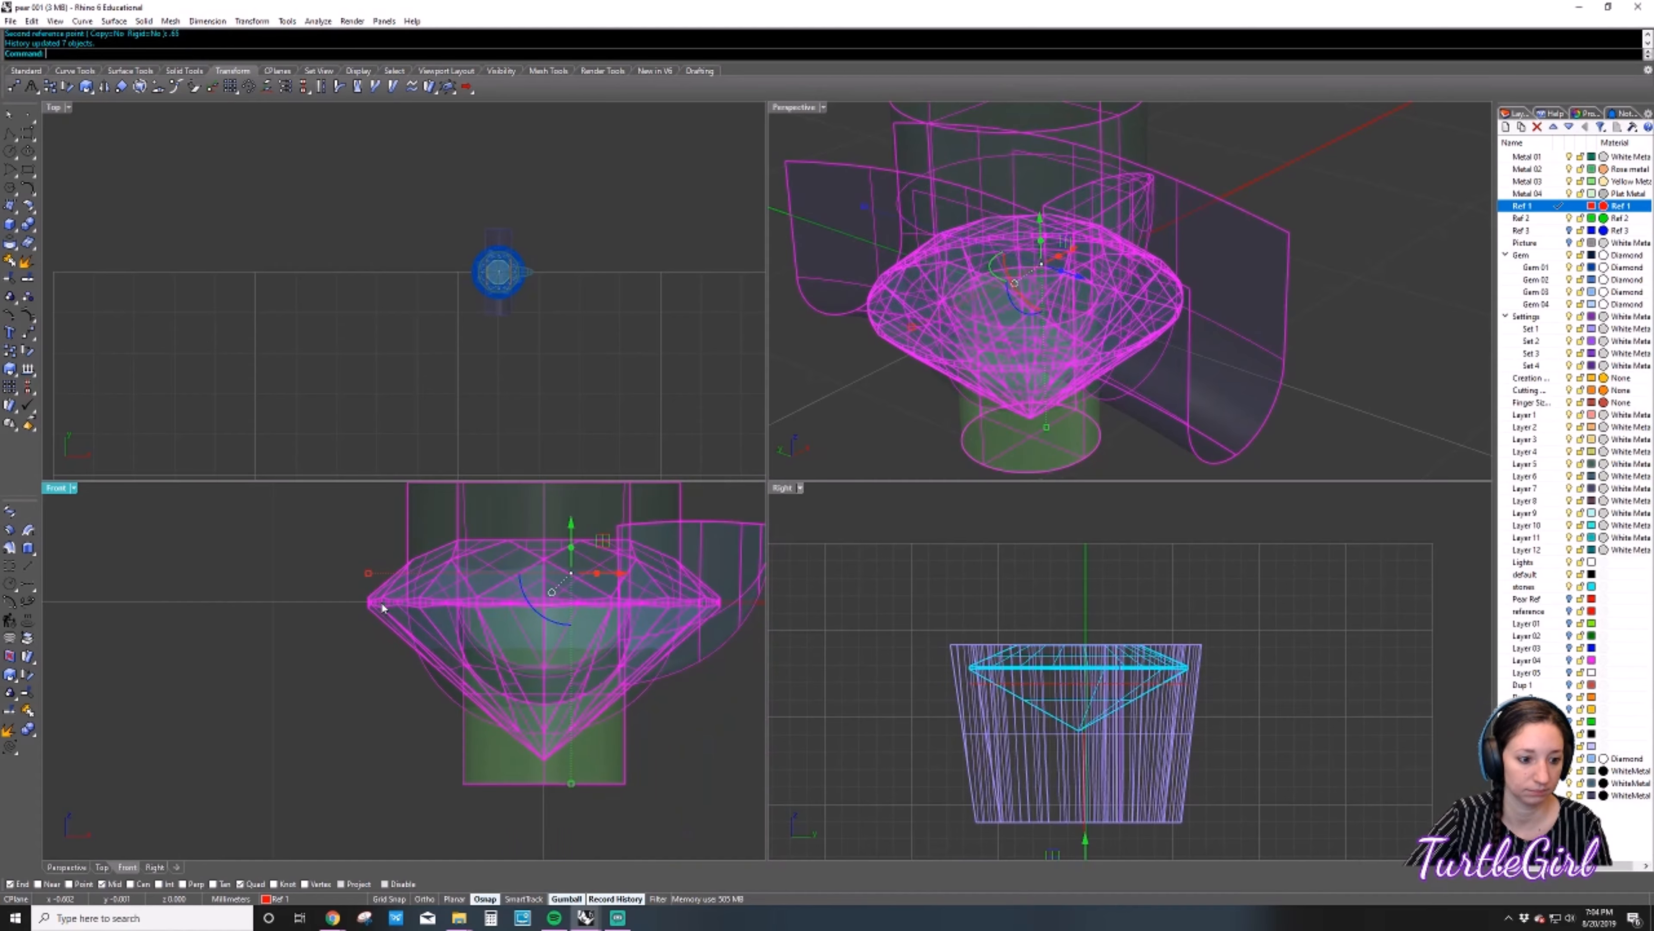
click(376, 679)
Delete the pointed side cutter that protrudes from the copied small round gem away from the origin.
click(477, 251)
scroll(493, 277, up, 8)
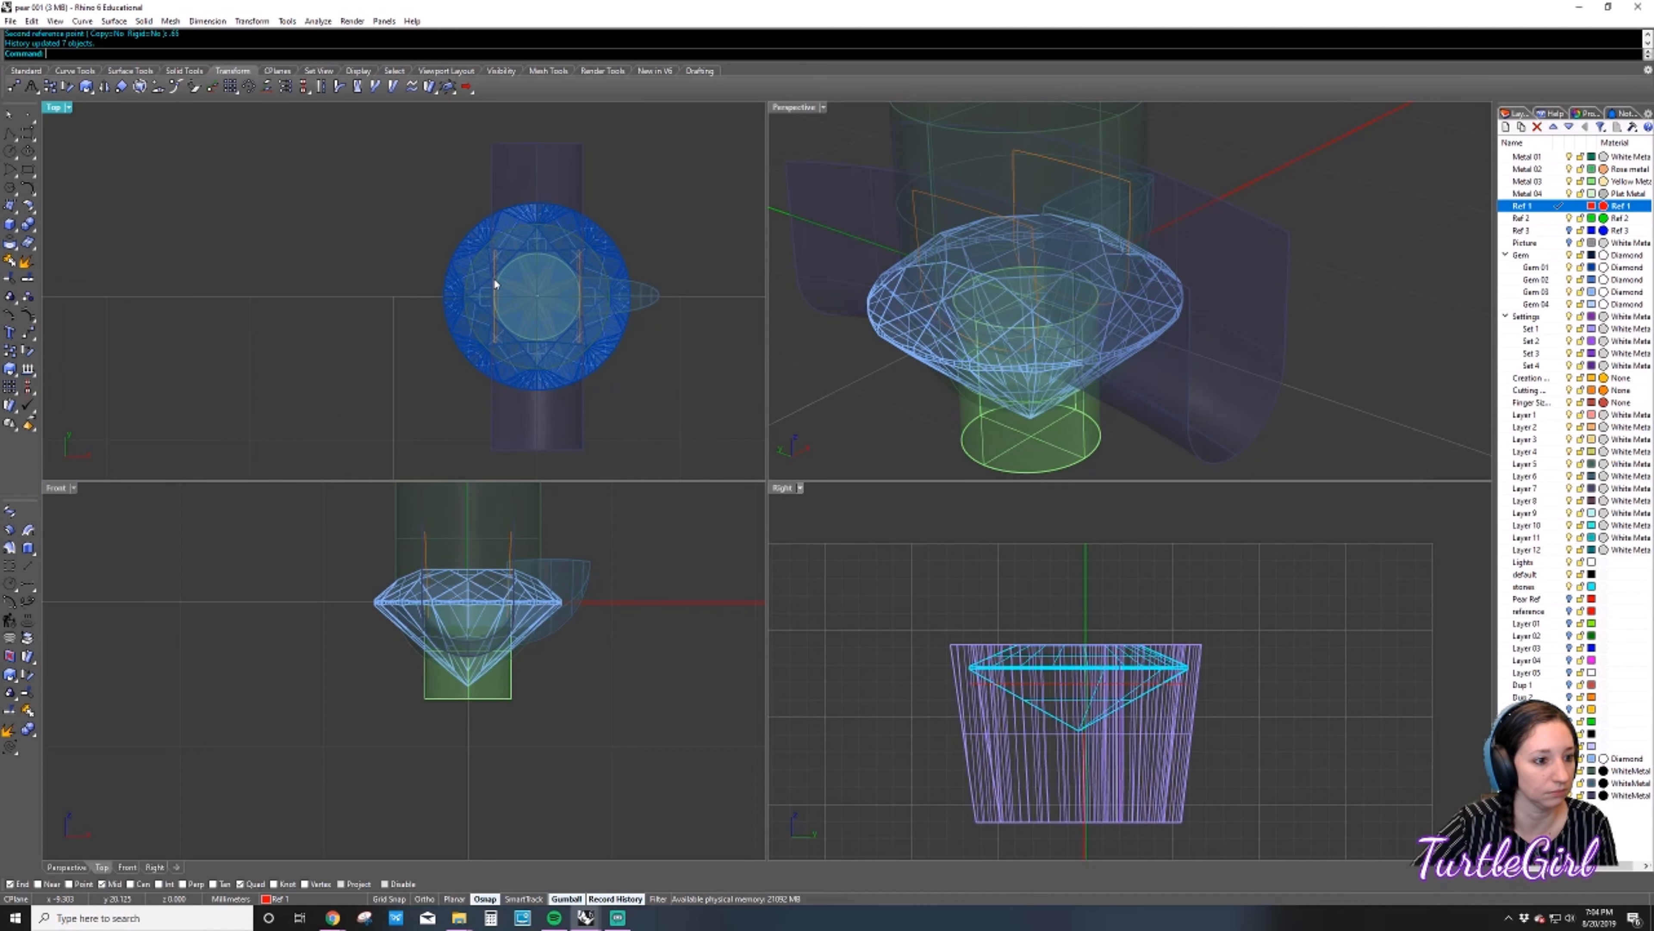
scroll(494, 277, down, 8)
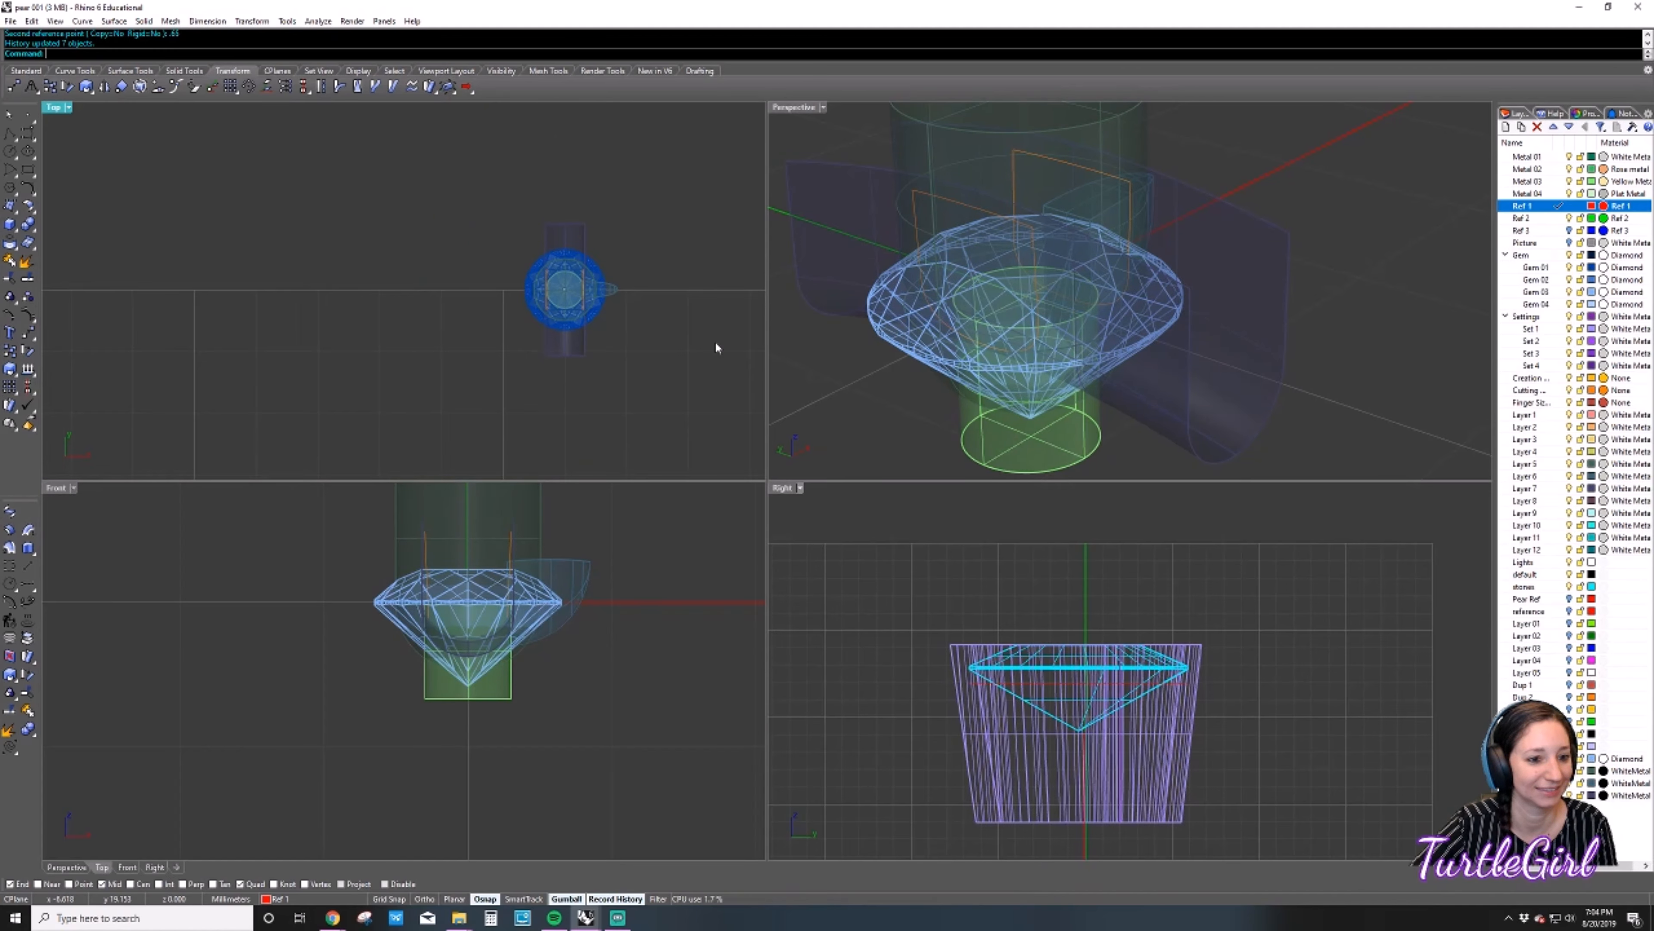
scroll(717, 319, up, 10)
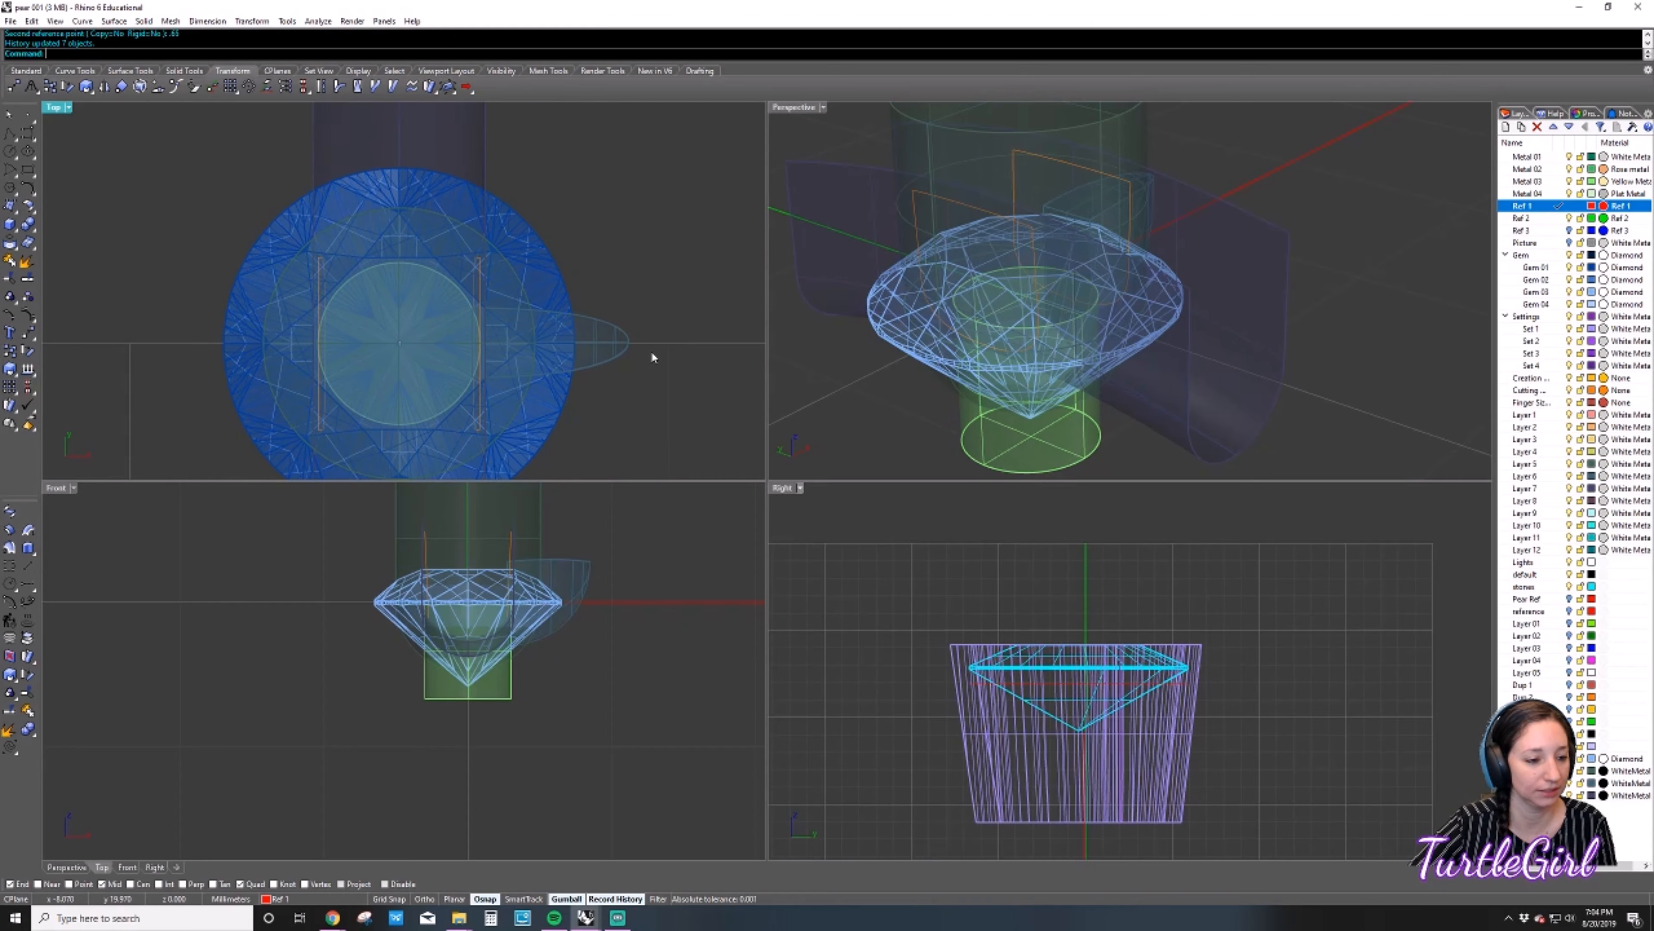
click(618, 334)
key(Delete)
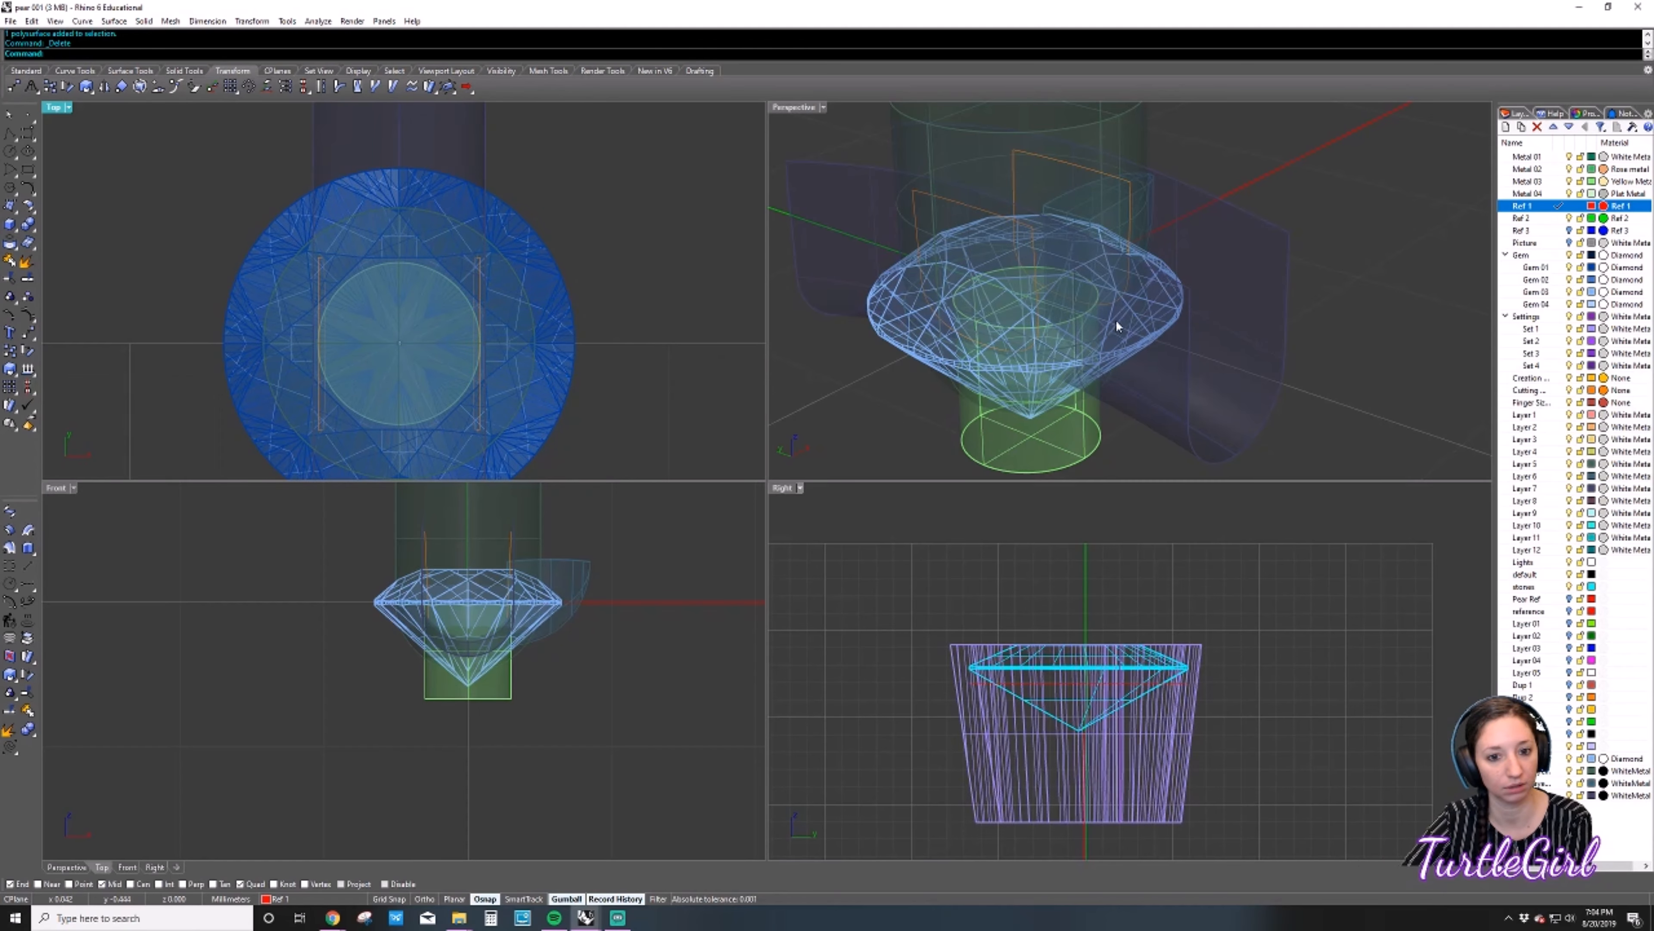
Delete the matching pointed side cutter from the scaled small round gem at the origin.
right_drag(1107, 325, 853, 287)
scroll(1167, 281, down, 11)
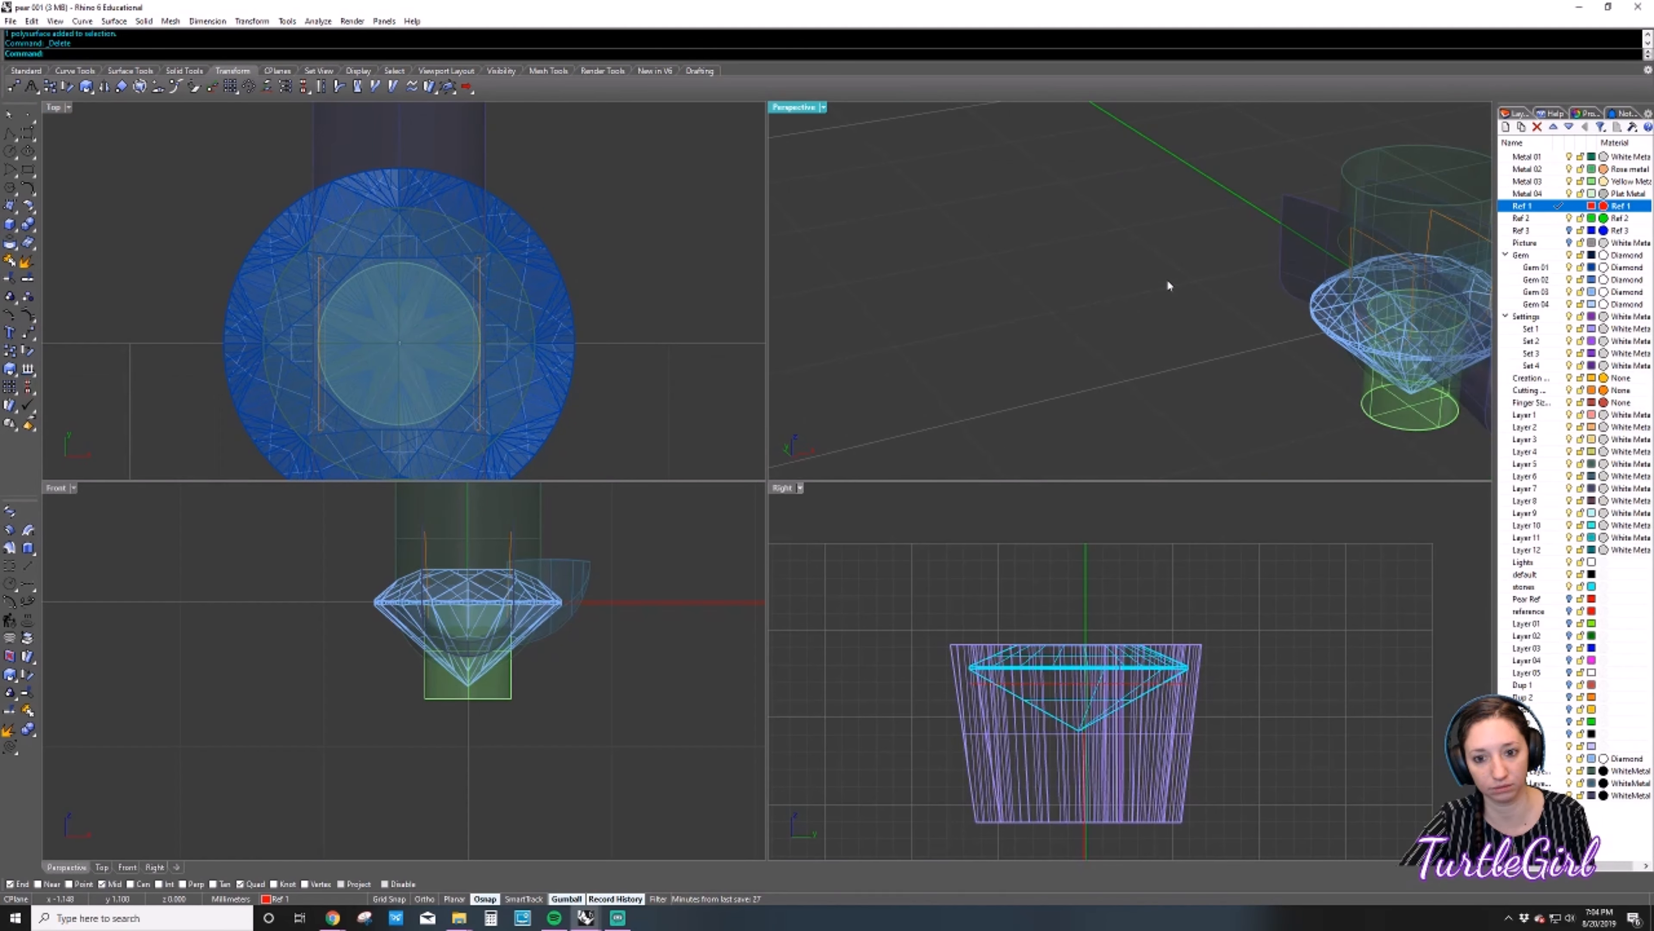
shift+right_drag(1233, 299, 1068, 322)
scroll(1130, 306, up, 11)
click(1136, 308)
key(Delete)
scroll(1102, 303, down, 6)
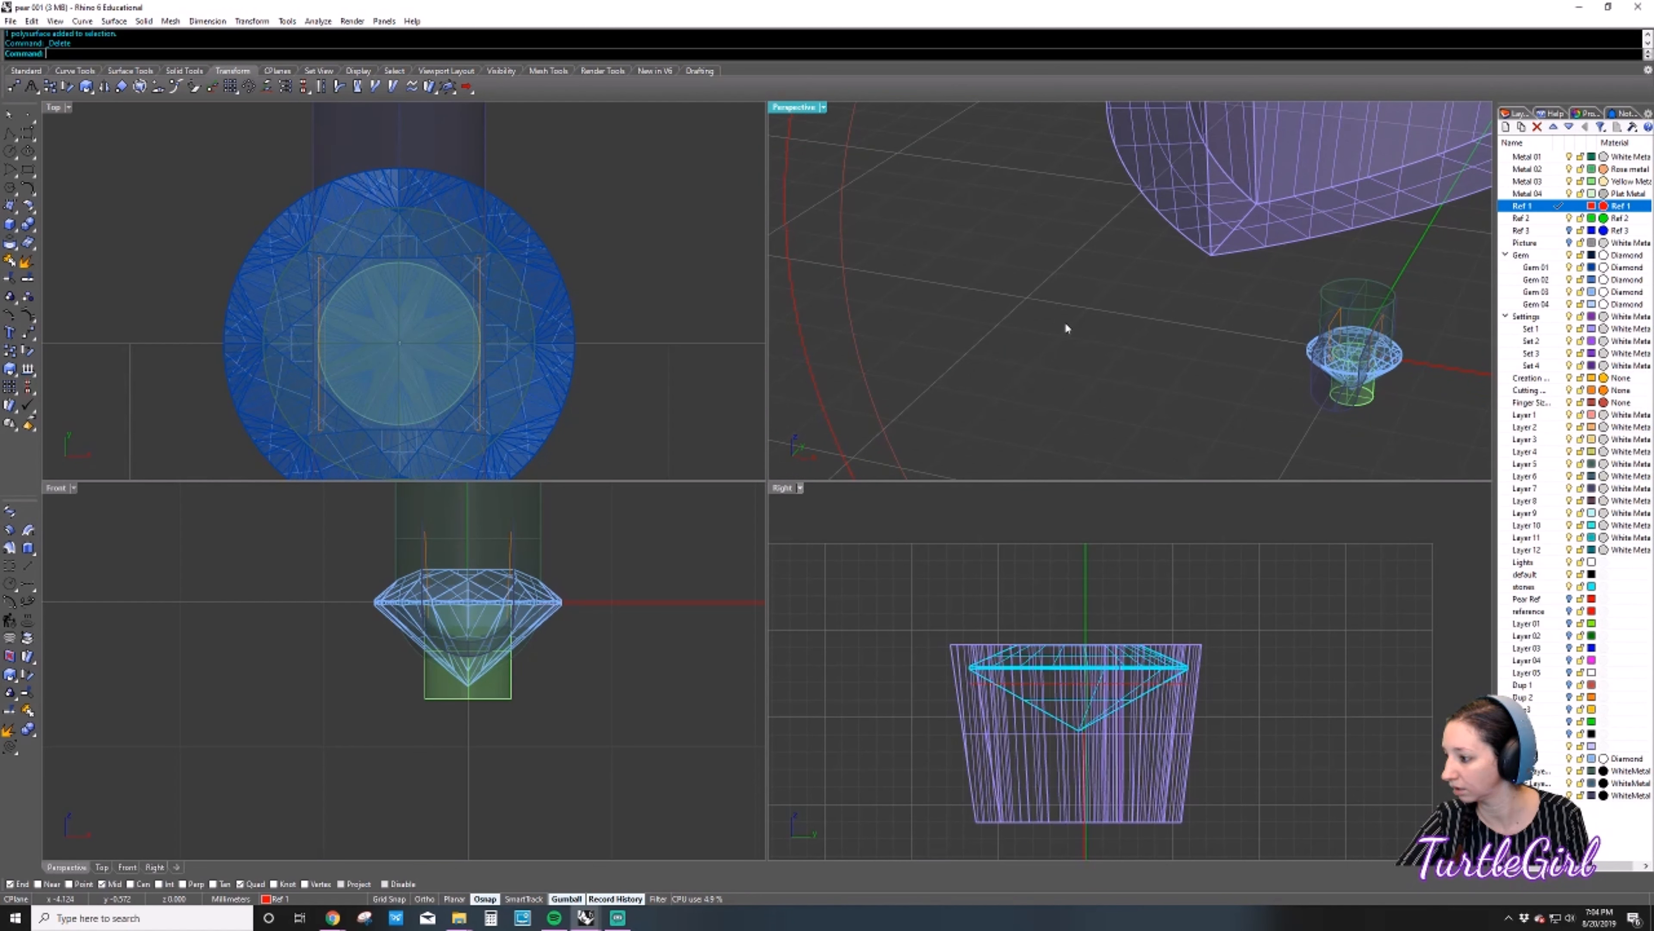
Frame the whole model with Zoom Extents in the Perspective viewport and examine the small gem at the origin.
click(1357, 373)
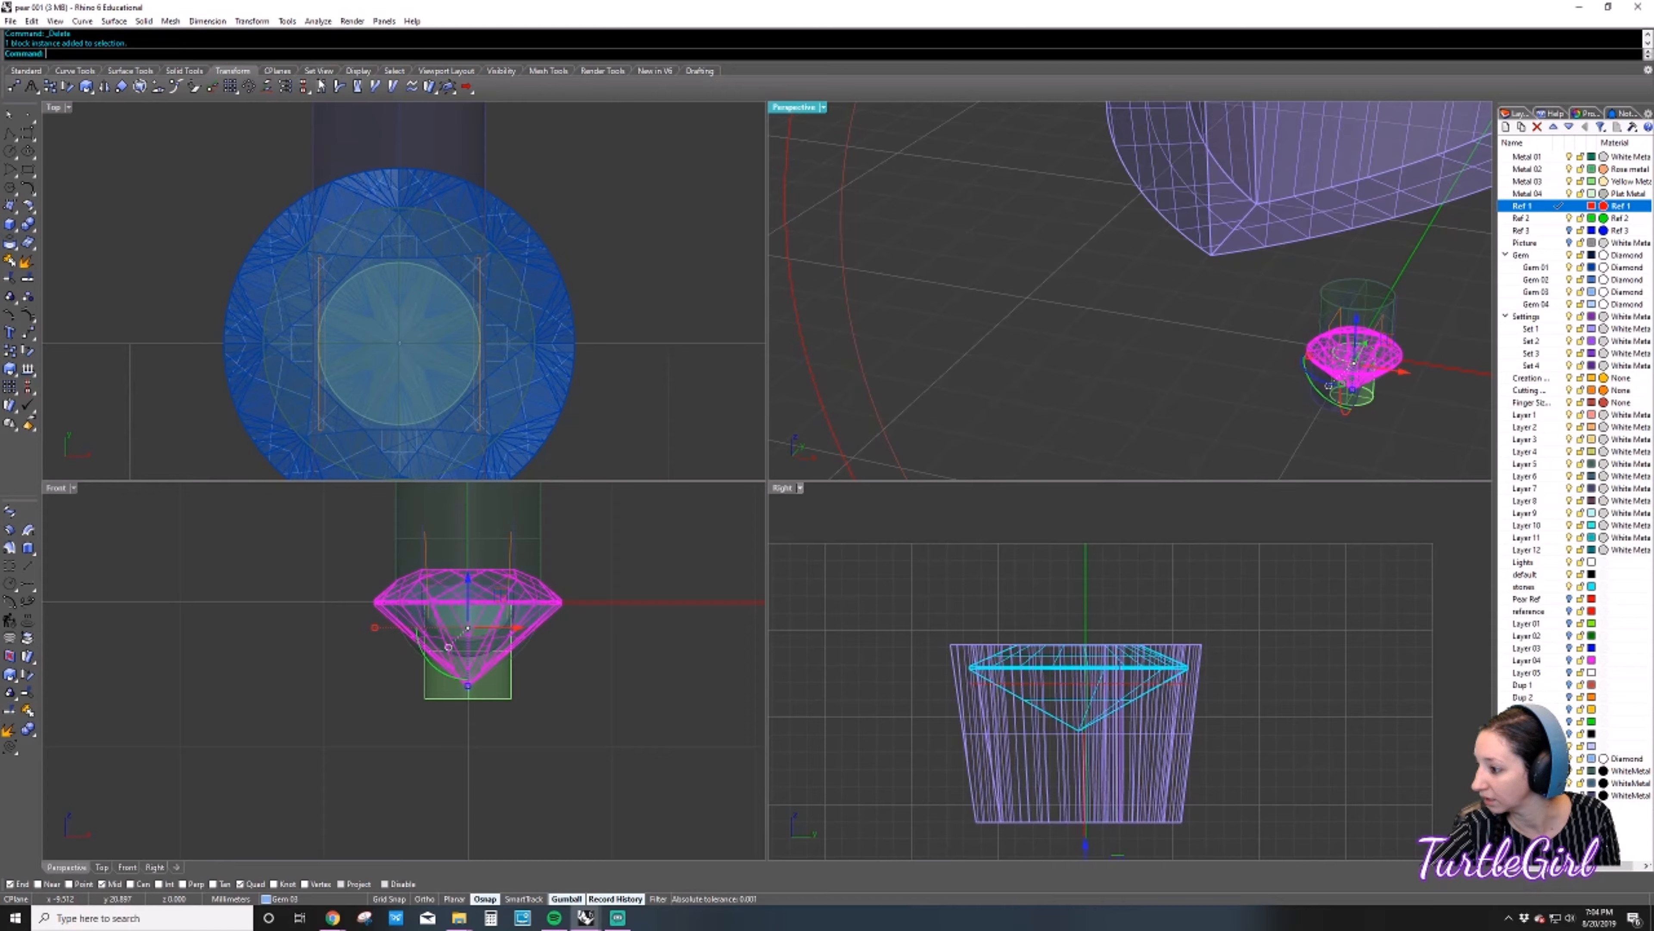
click(37, 72)
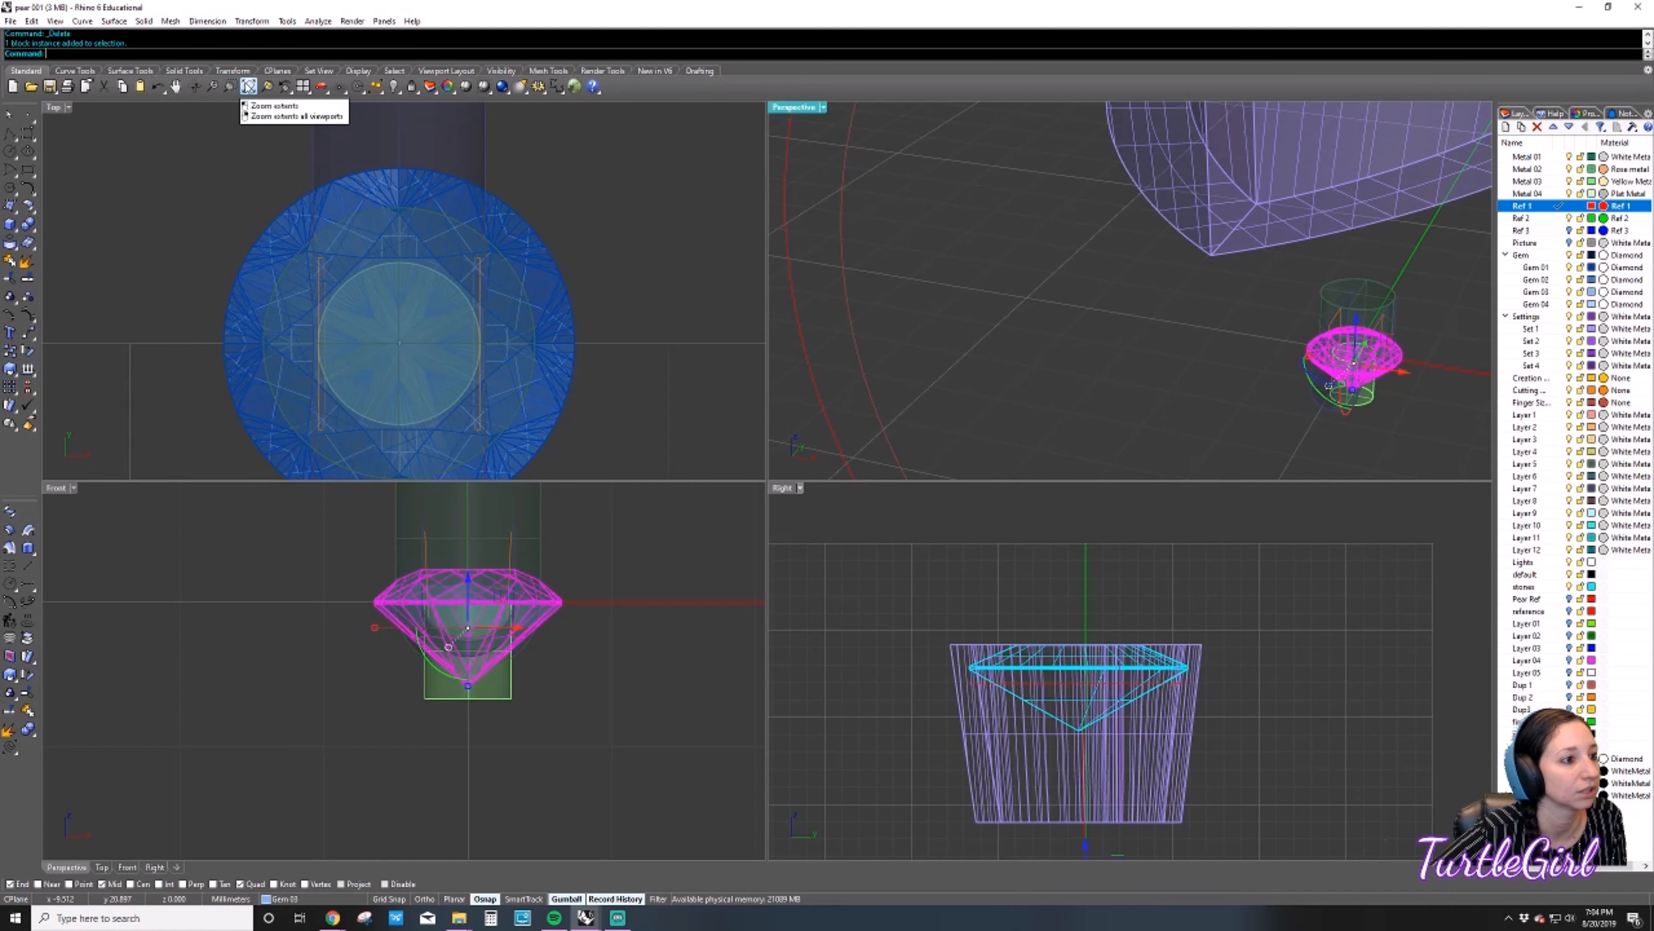
click(249, 85)
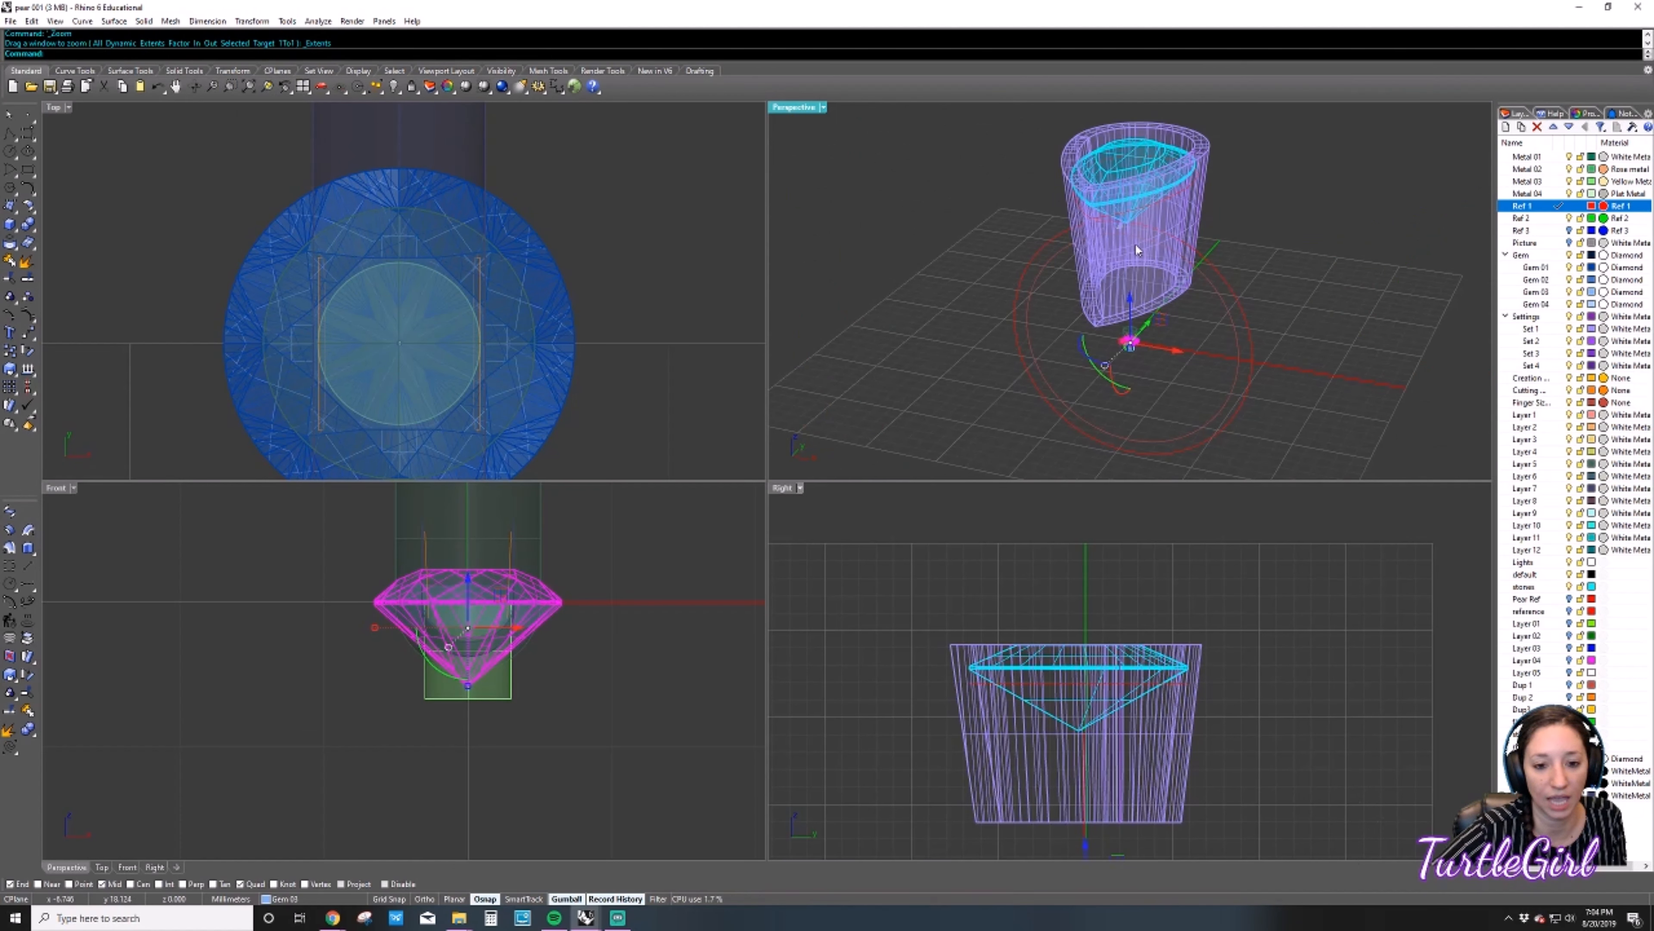
scroll(1060, 343, up, 10)
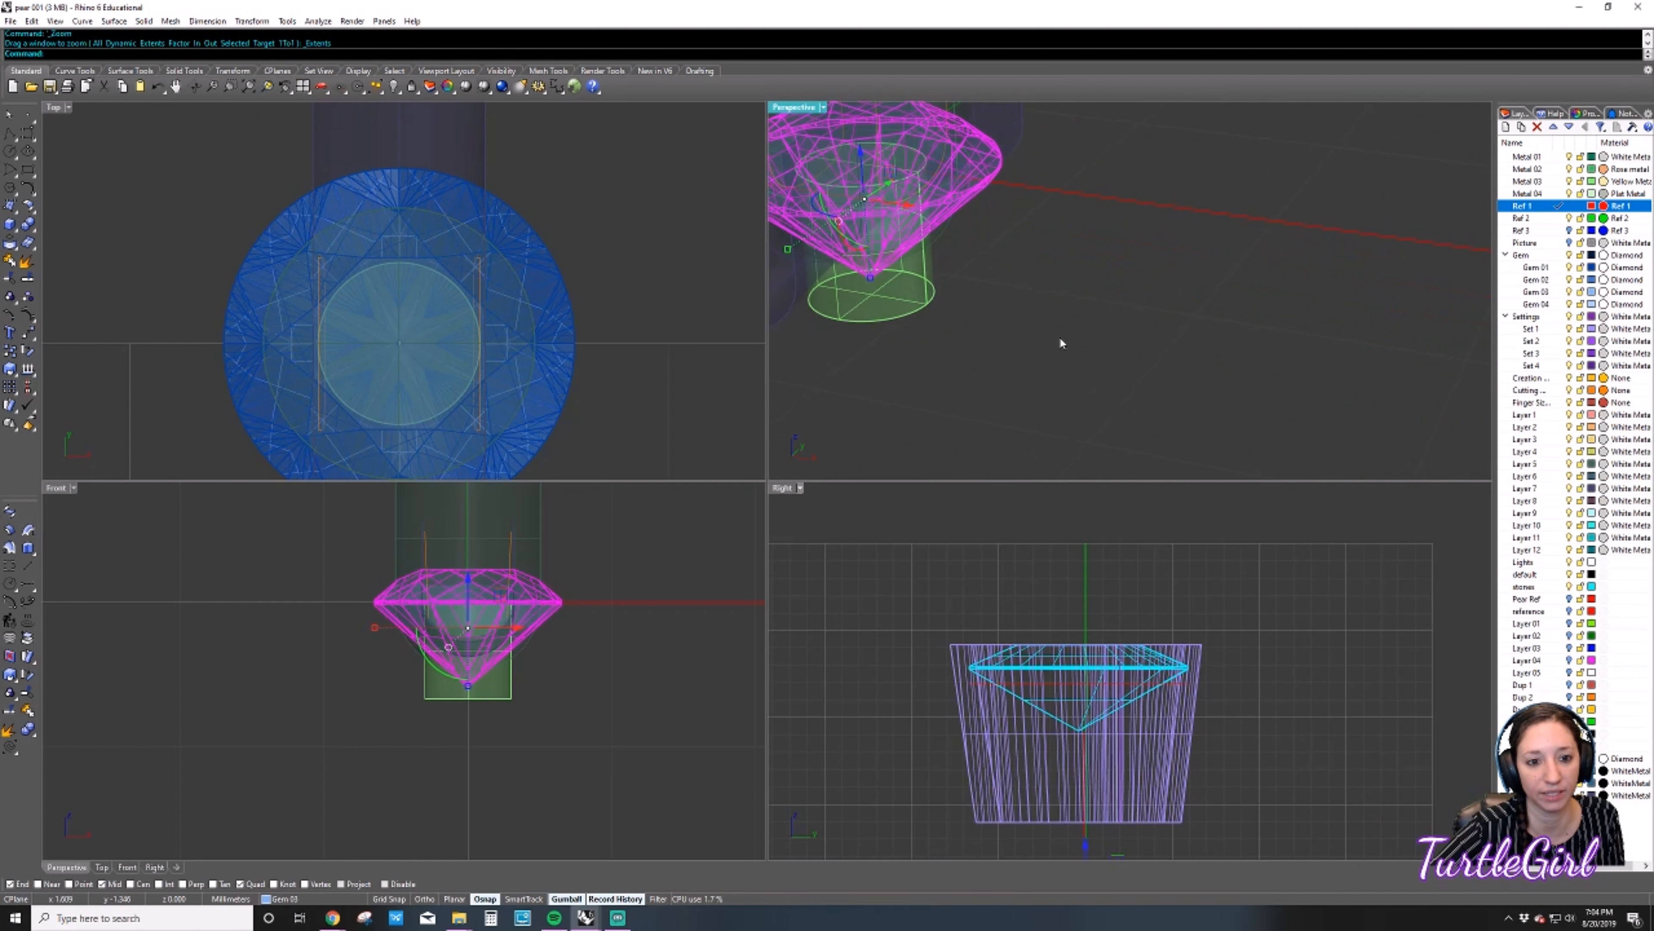
click(1173, 304)
right_drag(1223, 289, 956, 252)
scroll(1062, 283, down, 9)
scroll(1086, 330, up, 10)
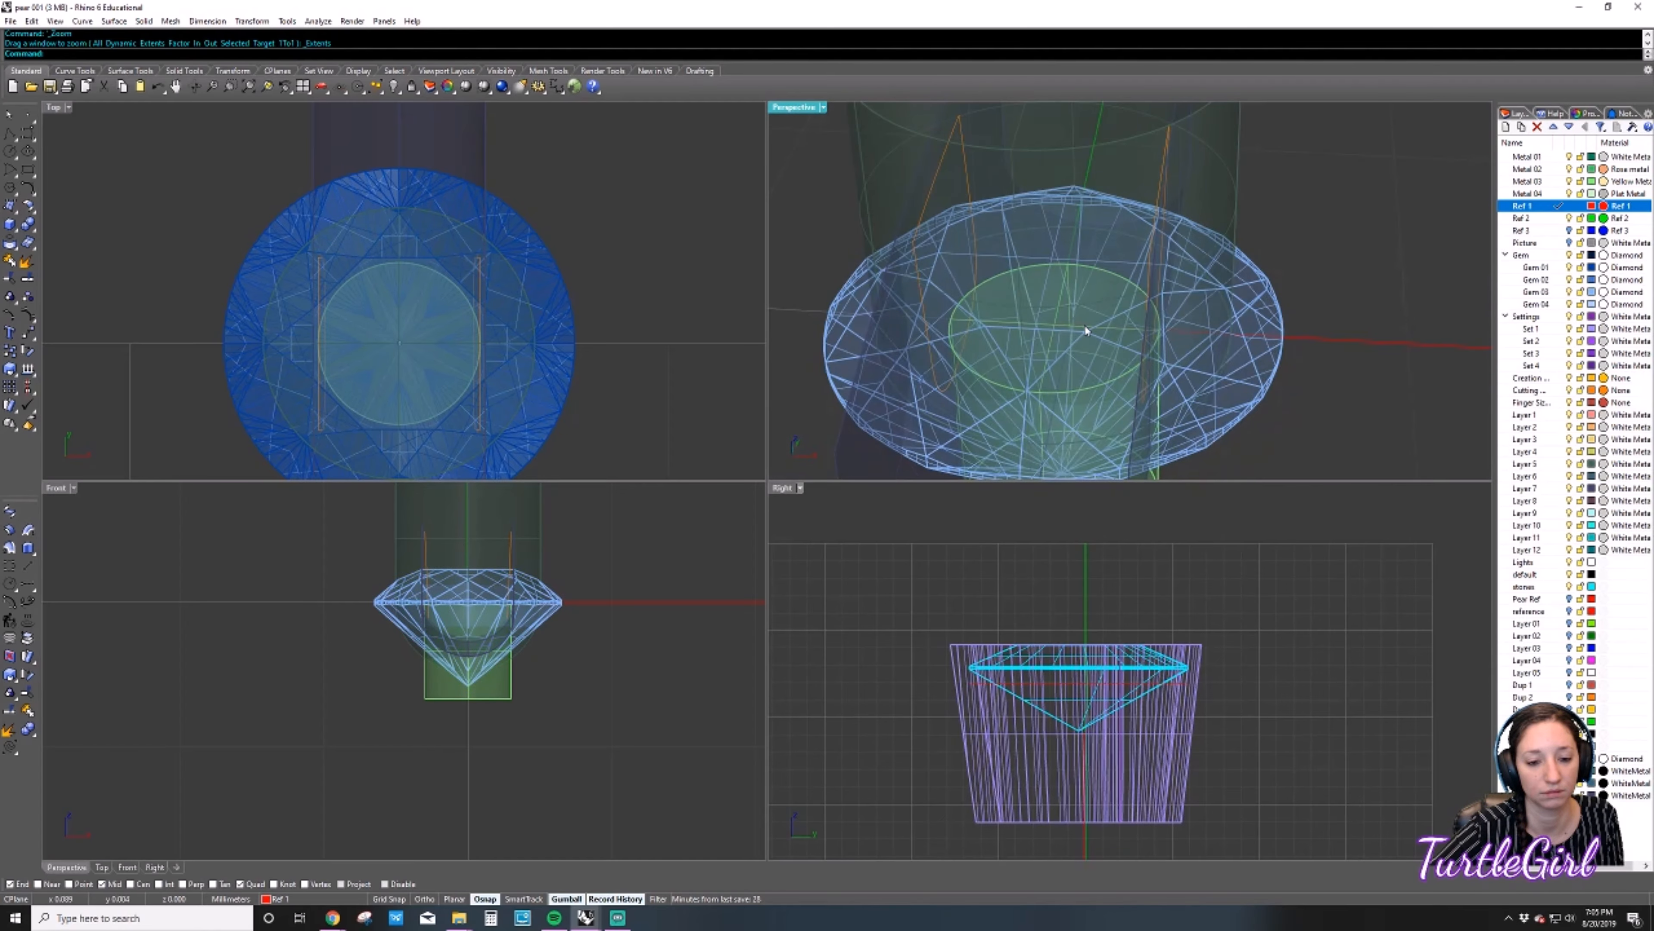
scroll(1073, 337, down, 4)
mouse_move(986, 373)
right_down()
mouse_move(1014, 386)
mouse_move(1005, 362)
mouse_move(1021, 391)
mouse_move(975, 366)
mouse_move(942, 307)
mouse_move(1004, 369)
mouse_move(990, 373)
right_up()
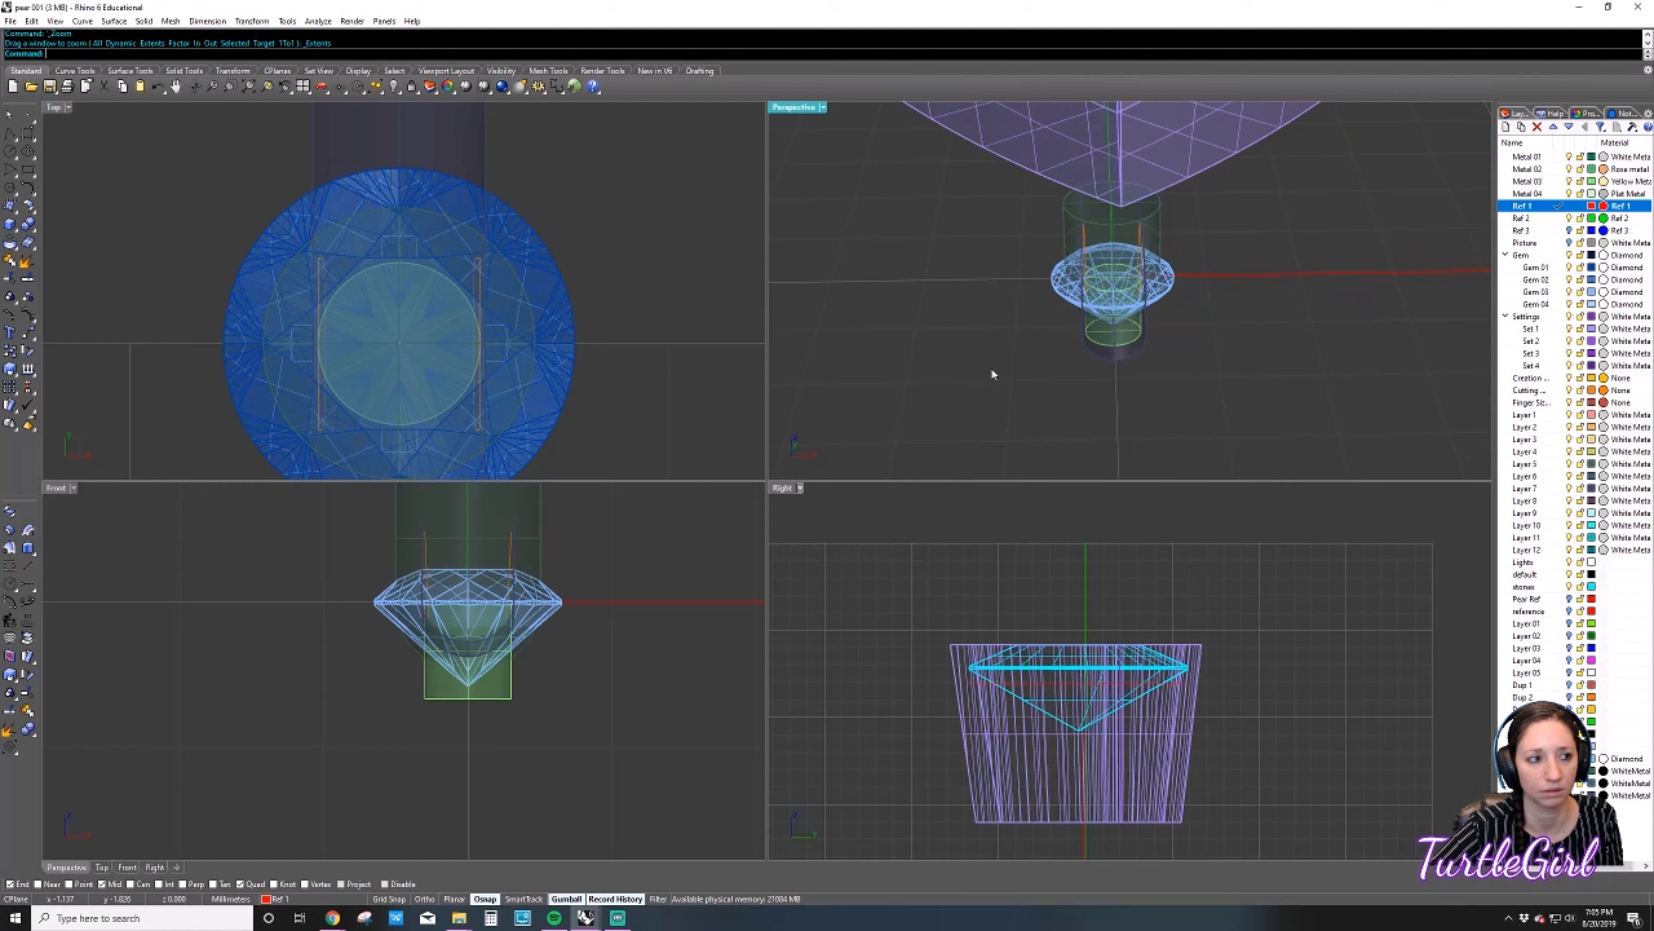
Show the full model again, select the small gem at the origin and frame it with Zoom Selected.
click(248, 87)
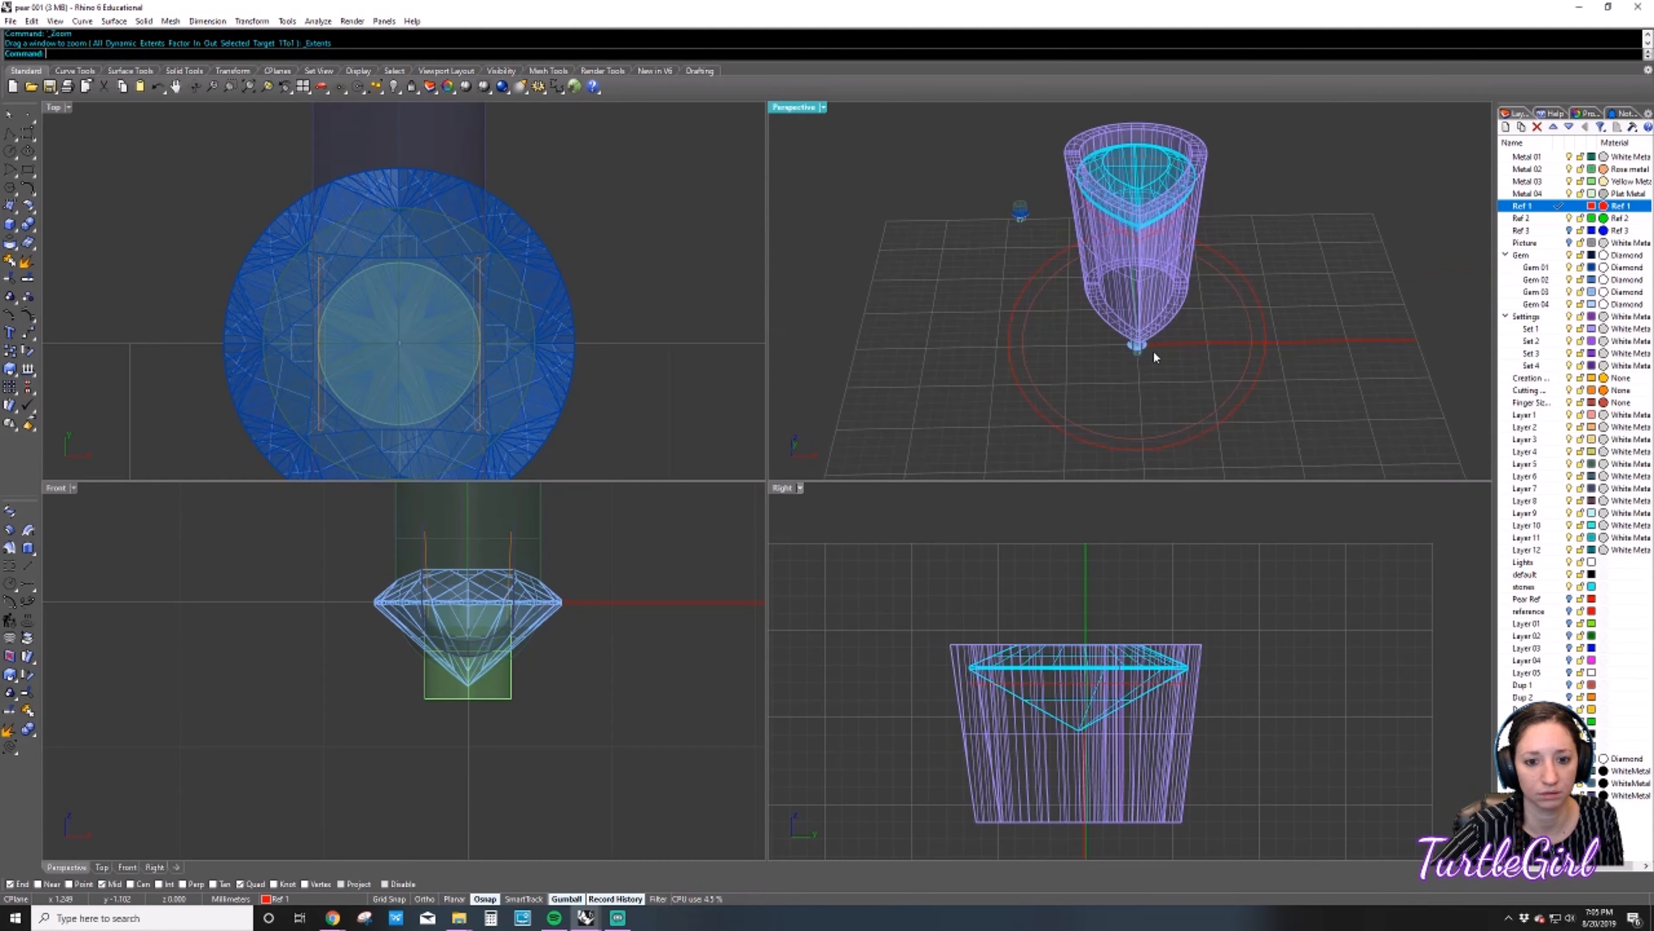
scroll(1147, 352, up, 5)
scroll(1137, 352, up, 5)
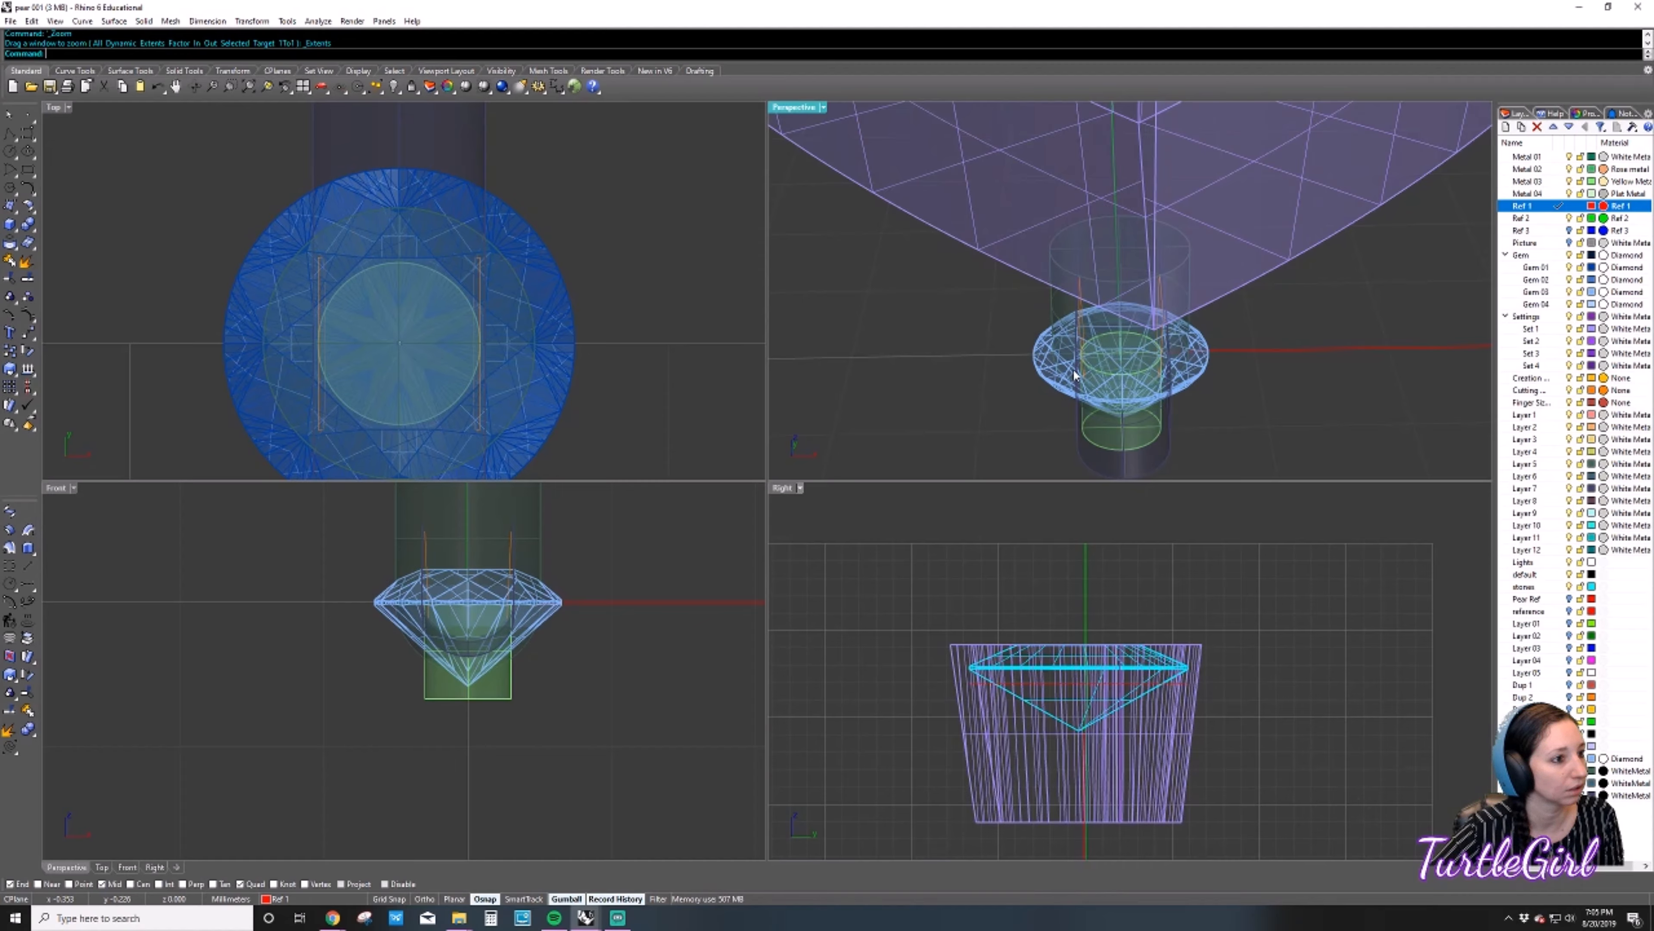
click(1063, 409)
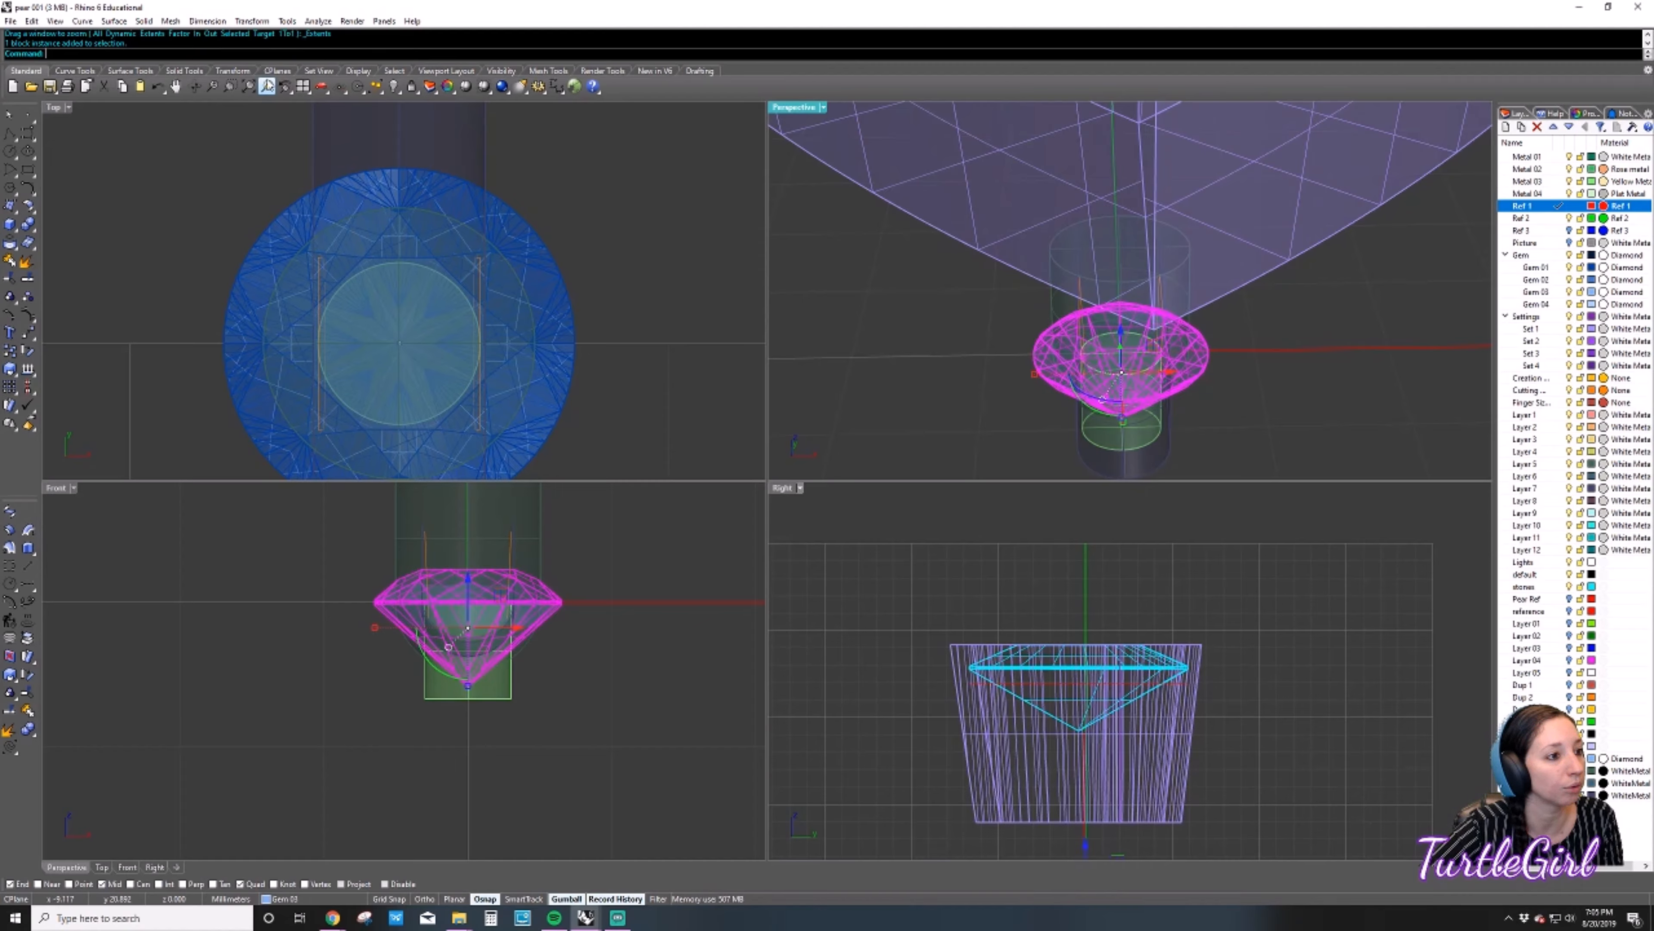
click(267, 86)
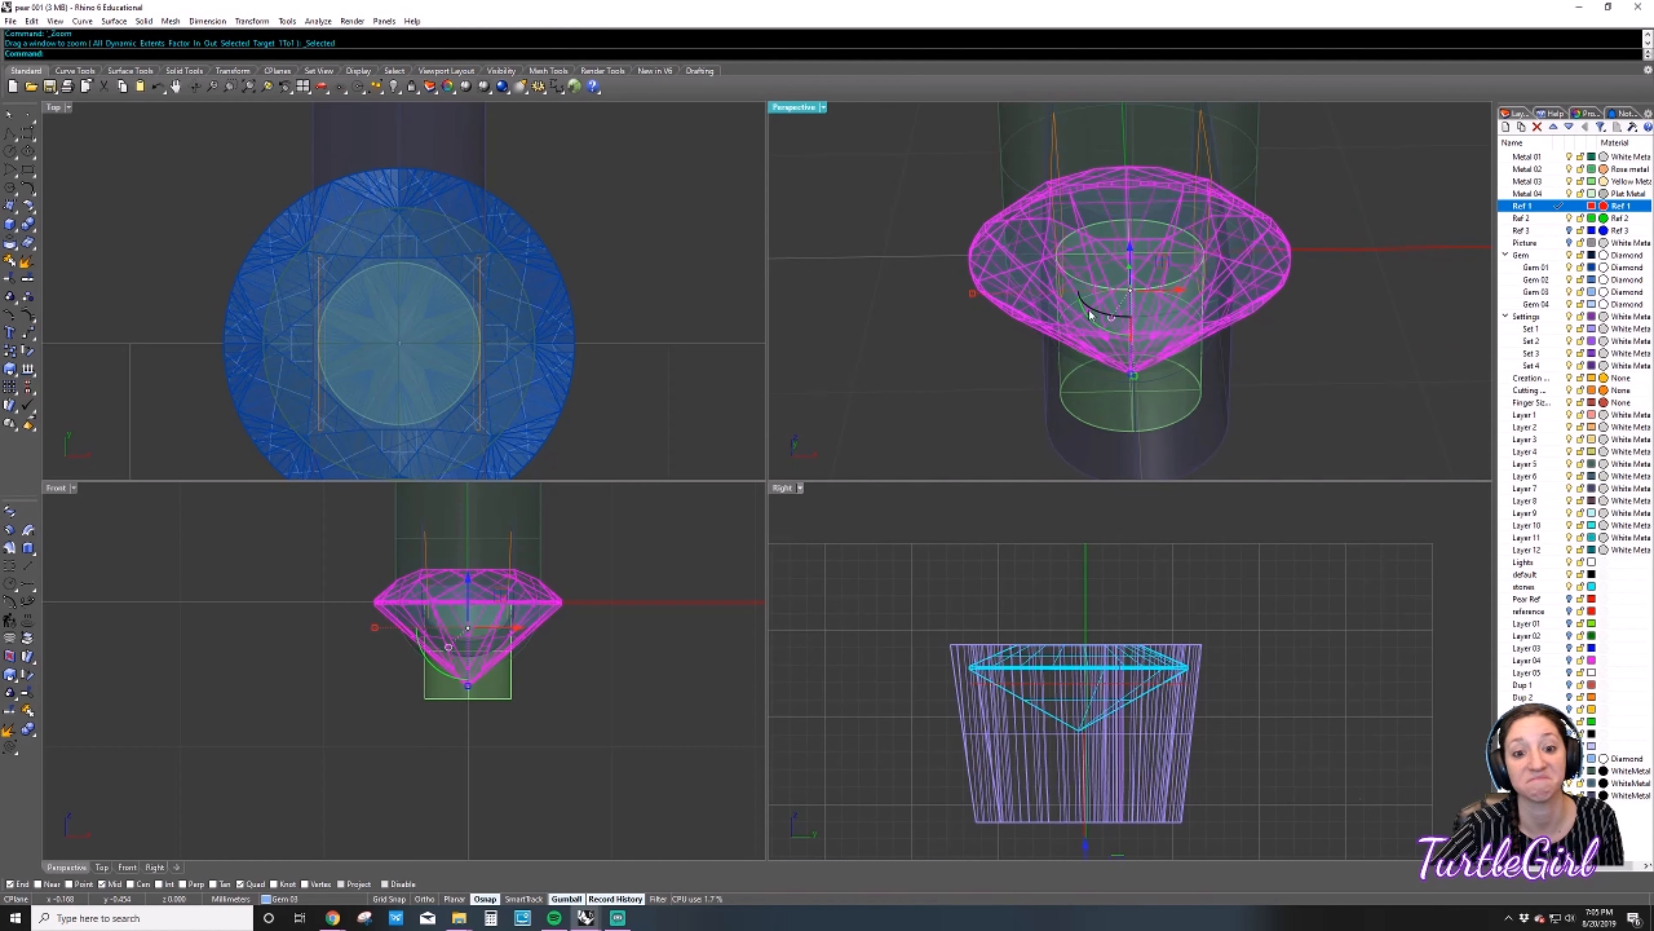
scroll(1091, 316, down, 5)
right_drag(1091, 315, 897, 270)
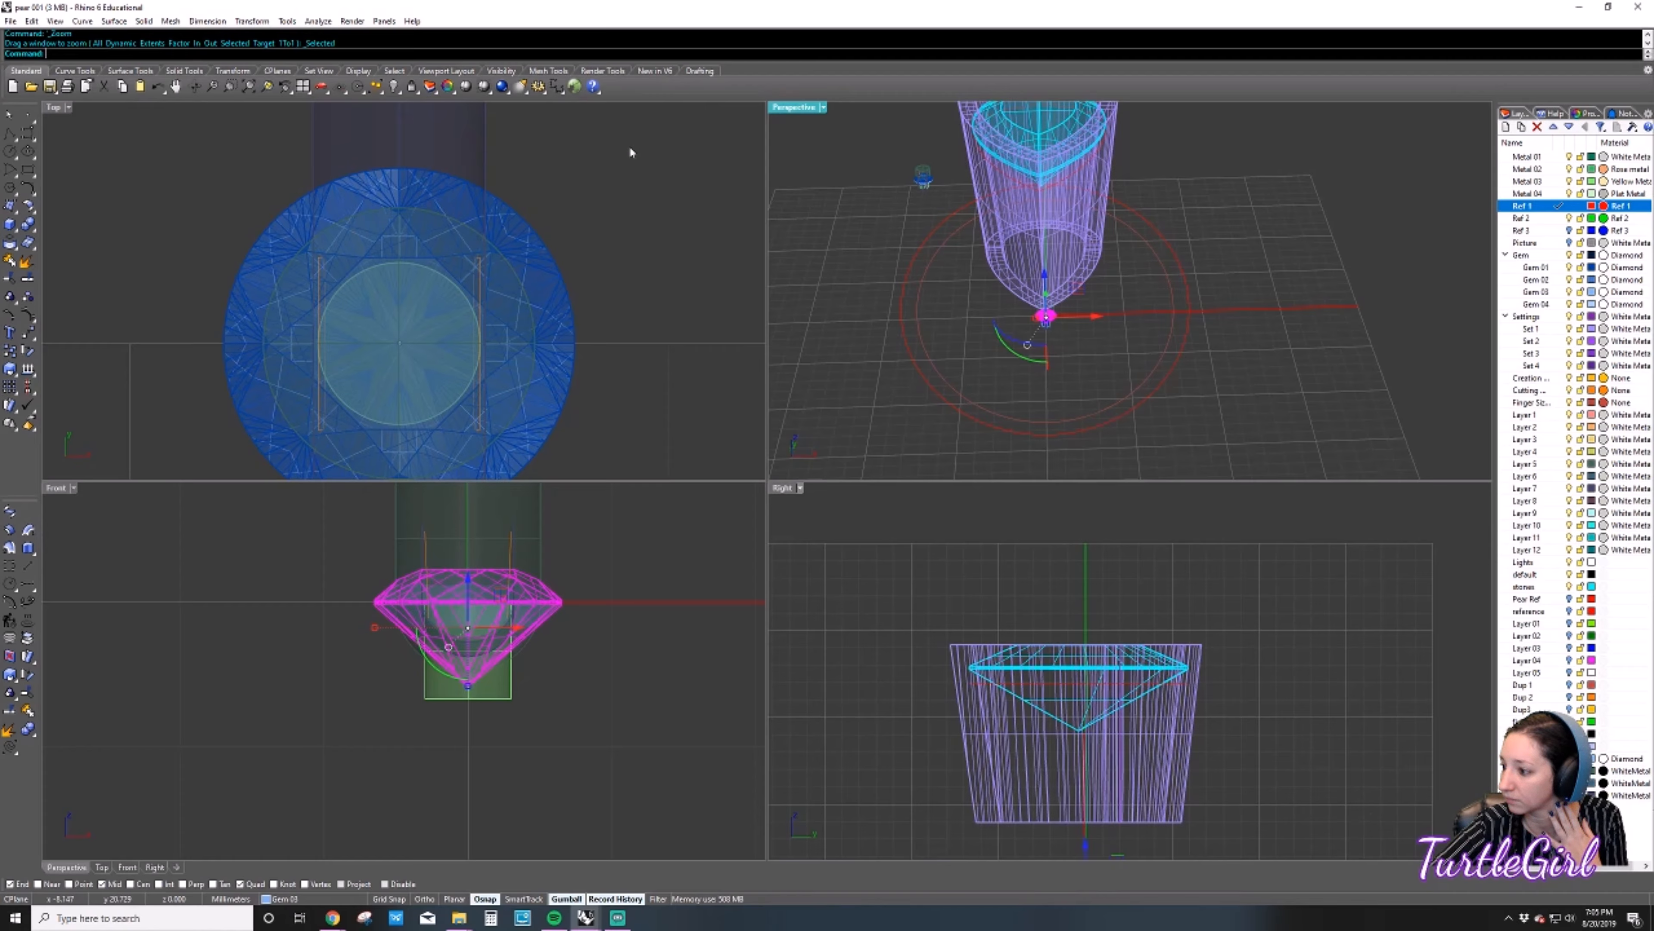
Deselect the gem and check the contents of the Ref 3 and Picture layers by switching their visibility on and off.
scroll(629, 152, down, 4)
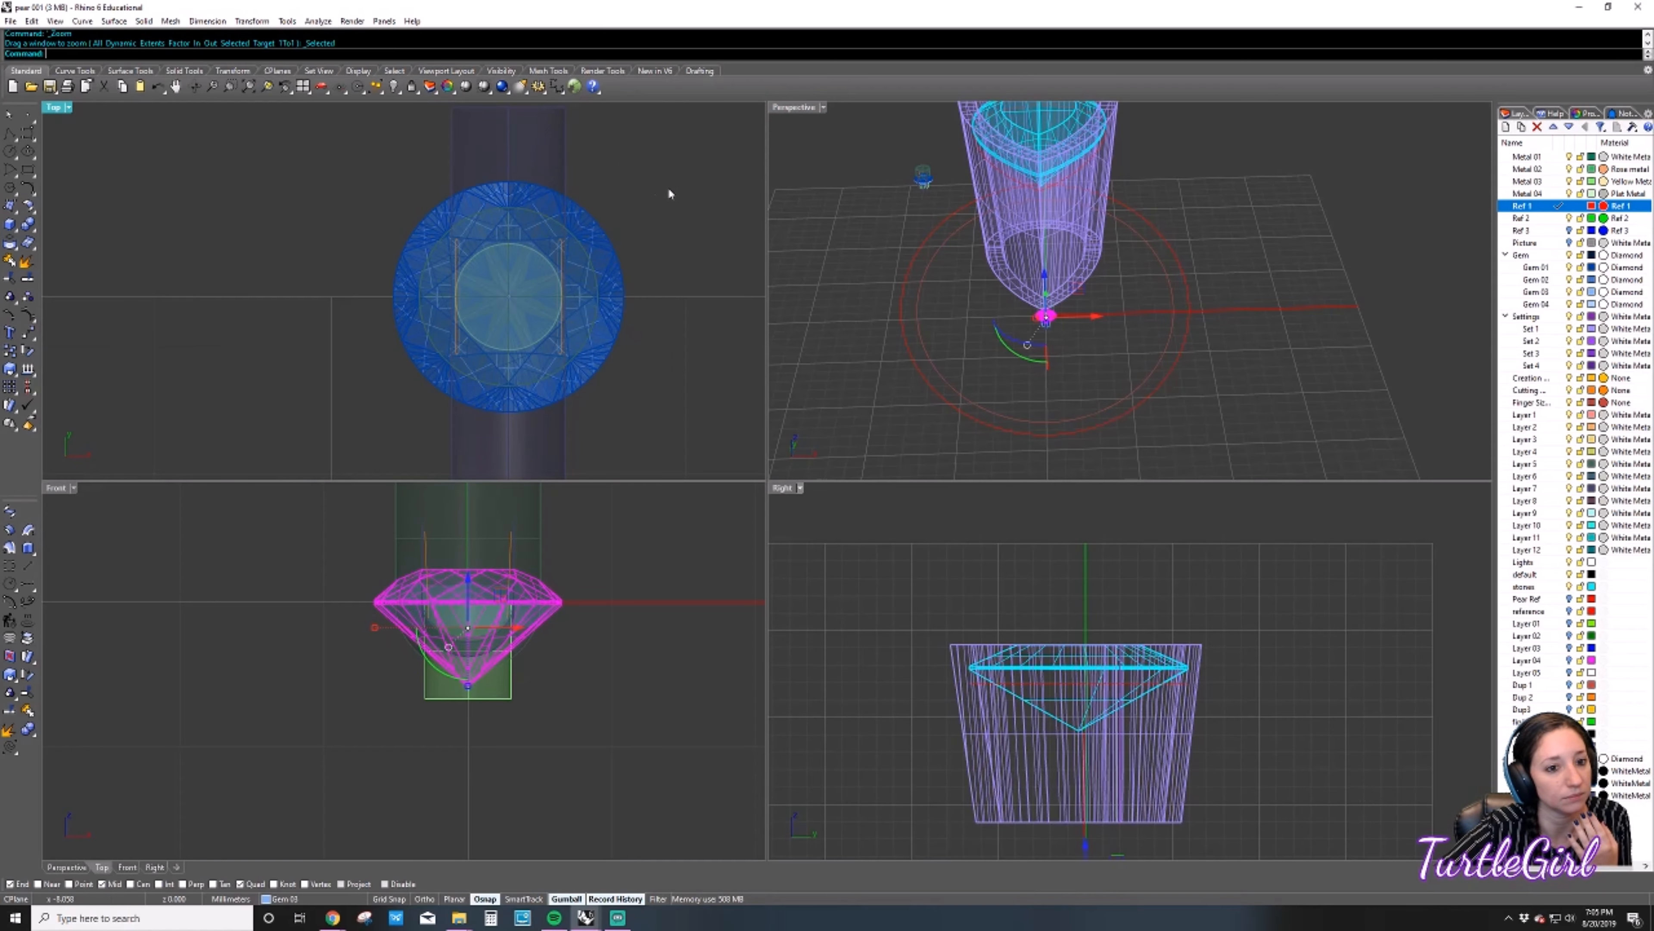
right_drag(631, 430, 546, 350)
right_drag(852, 245, 1016, 265)
click(1056, 268)
click(998, 309)
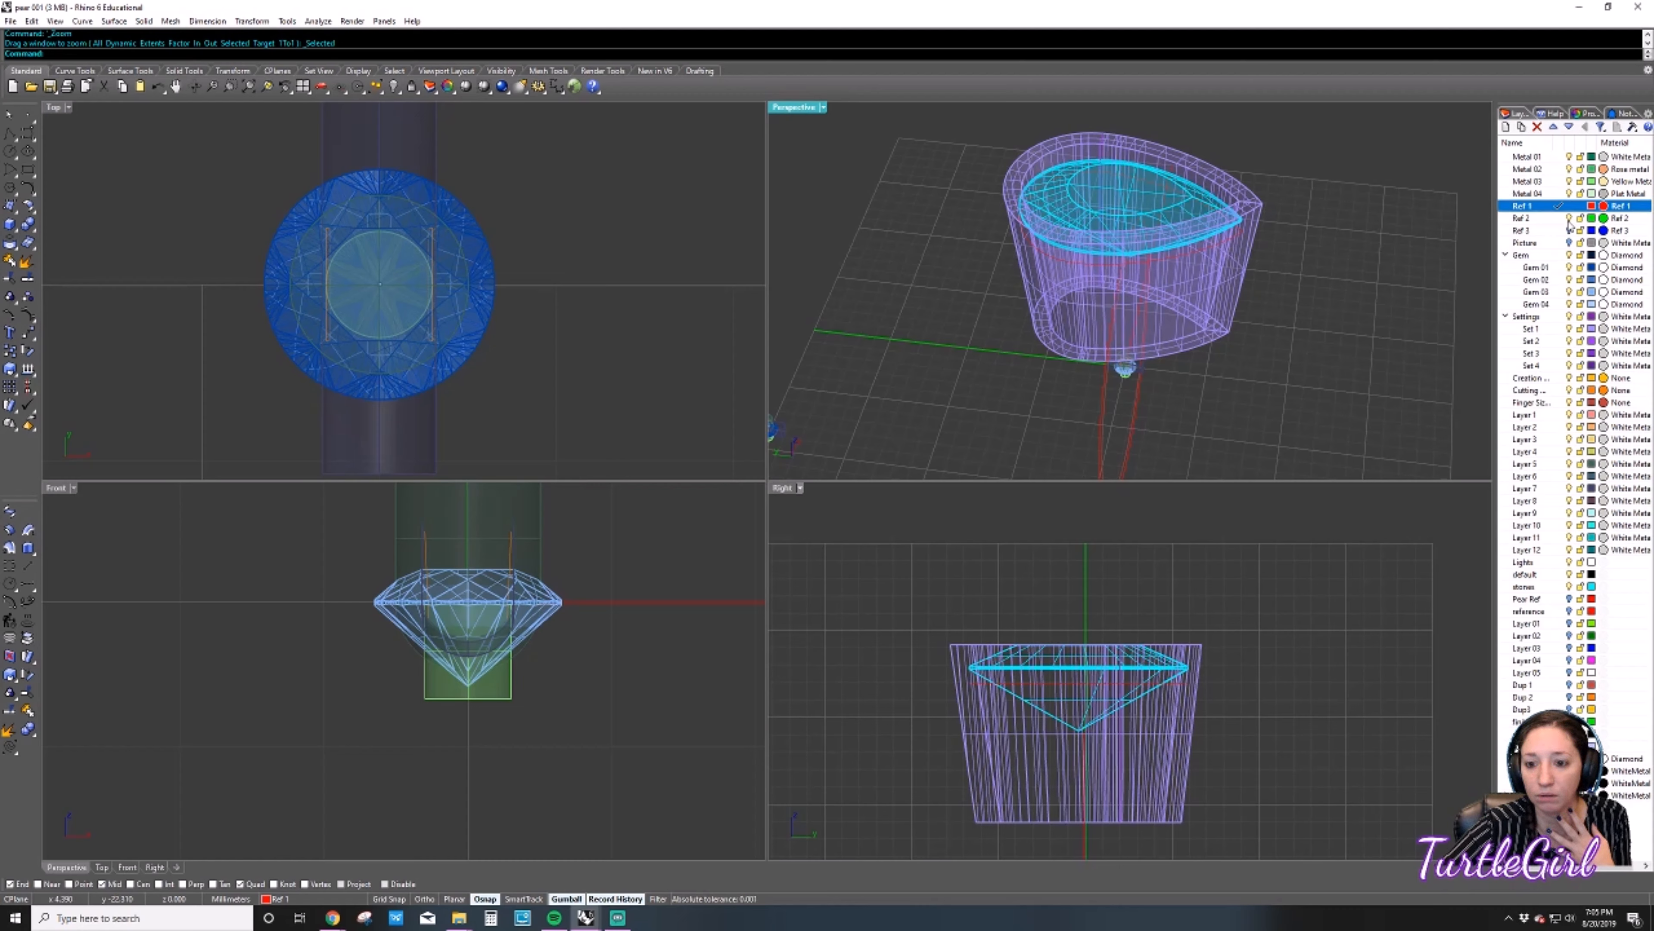
scroll(1041, 246, up, 4)
scroll(1040, 246, down, 5)
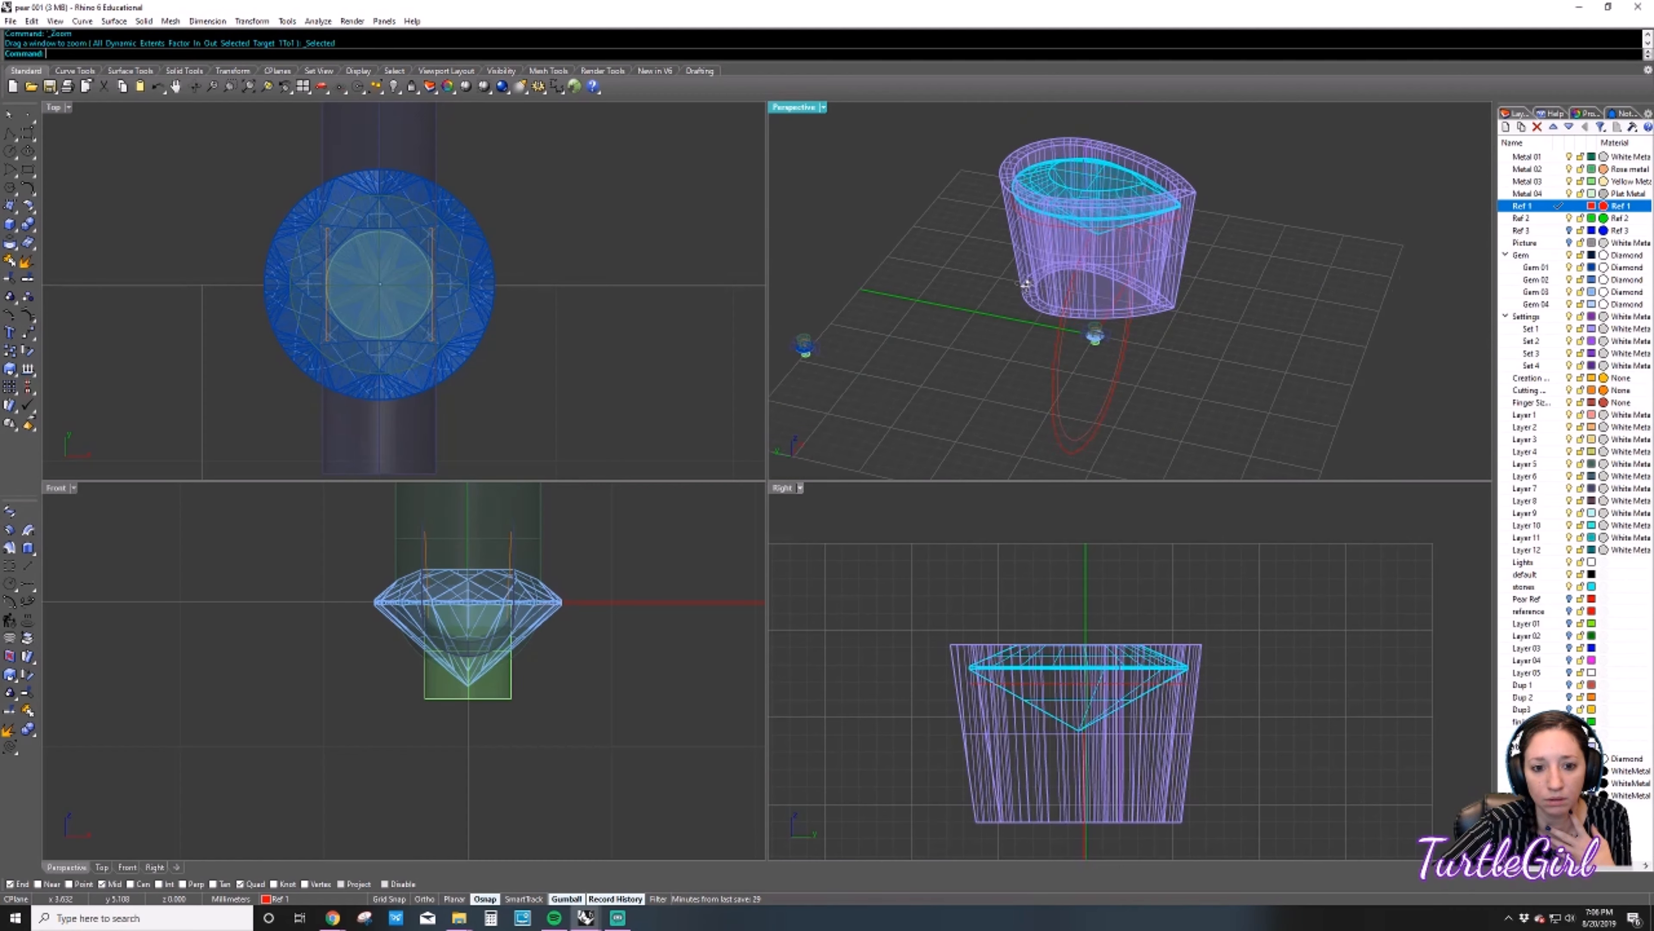
click(1152, 216)
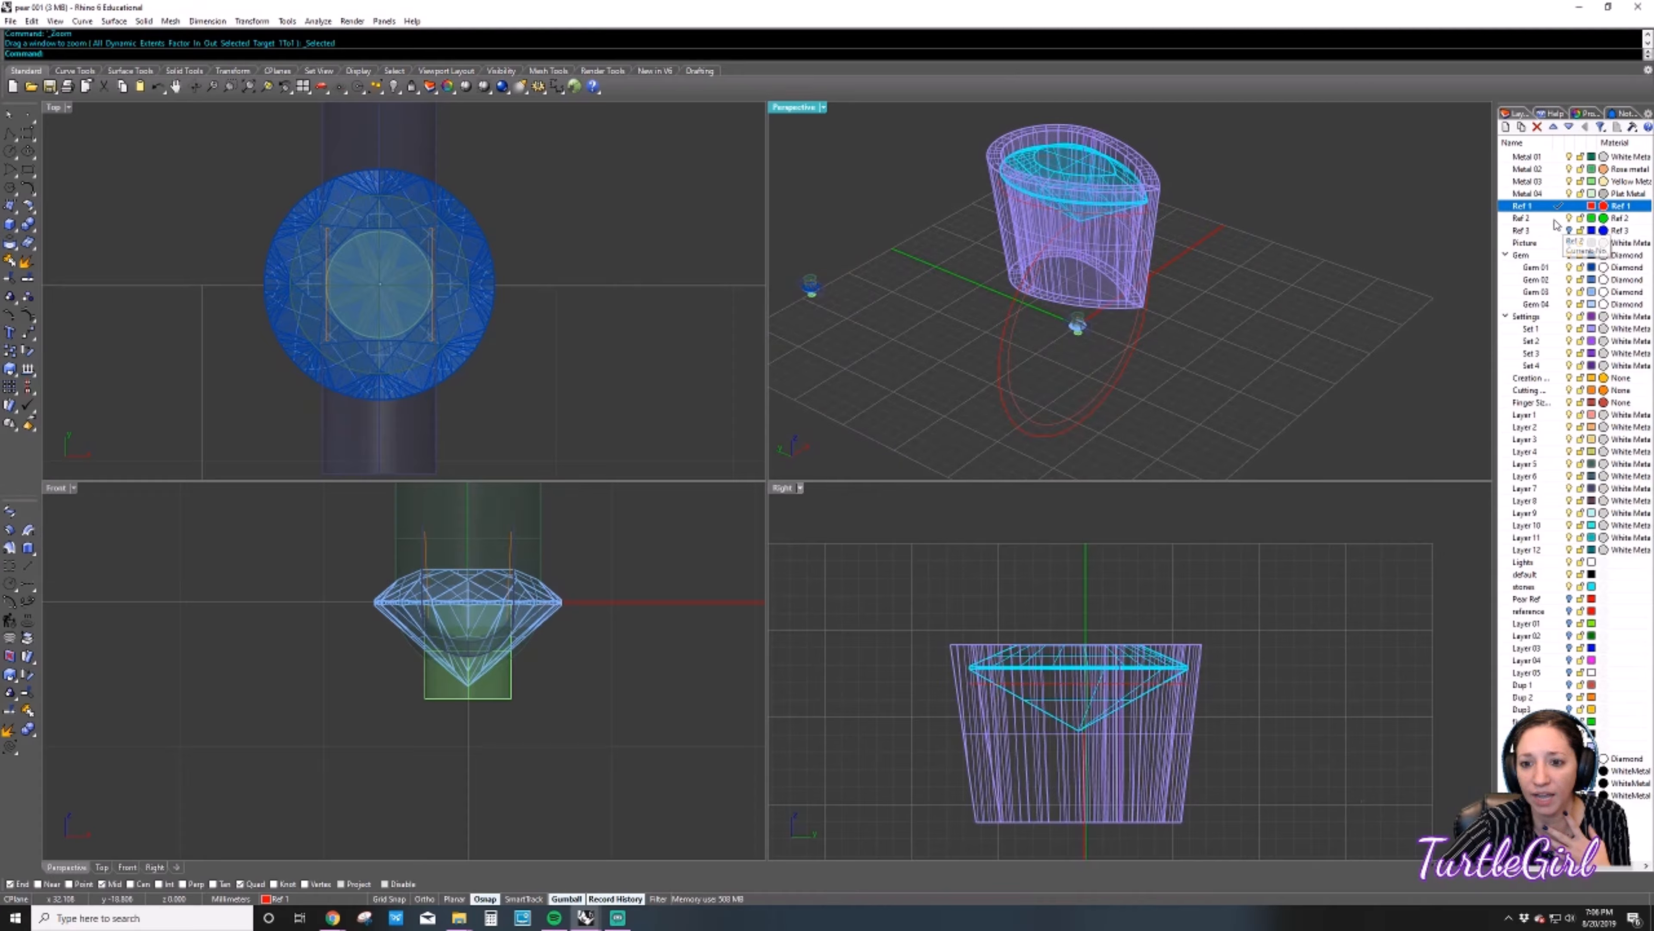
click(1570, 230)
click(1570, 242)
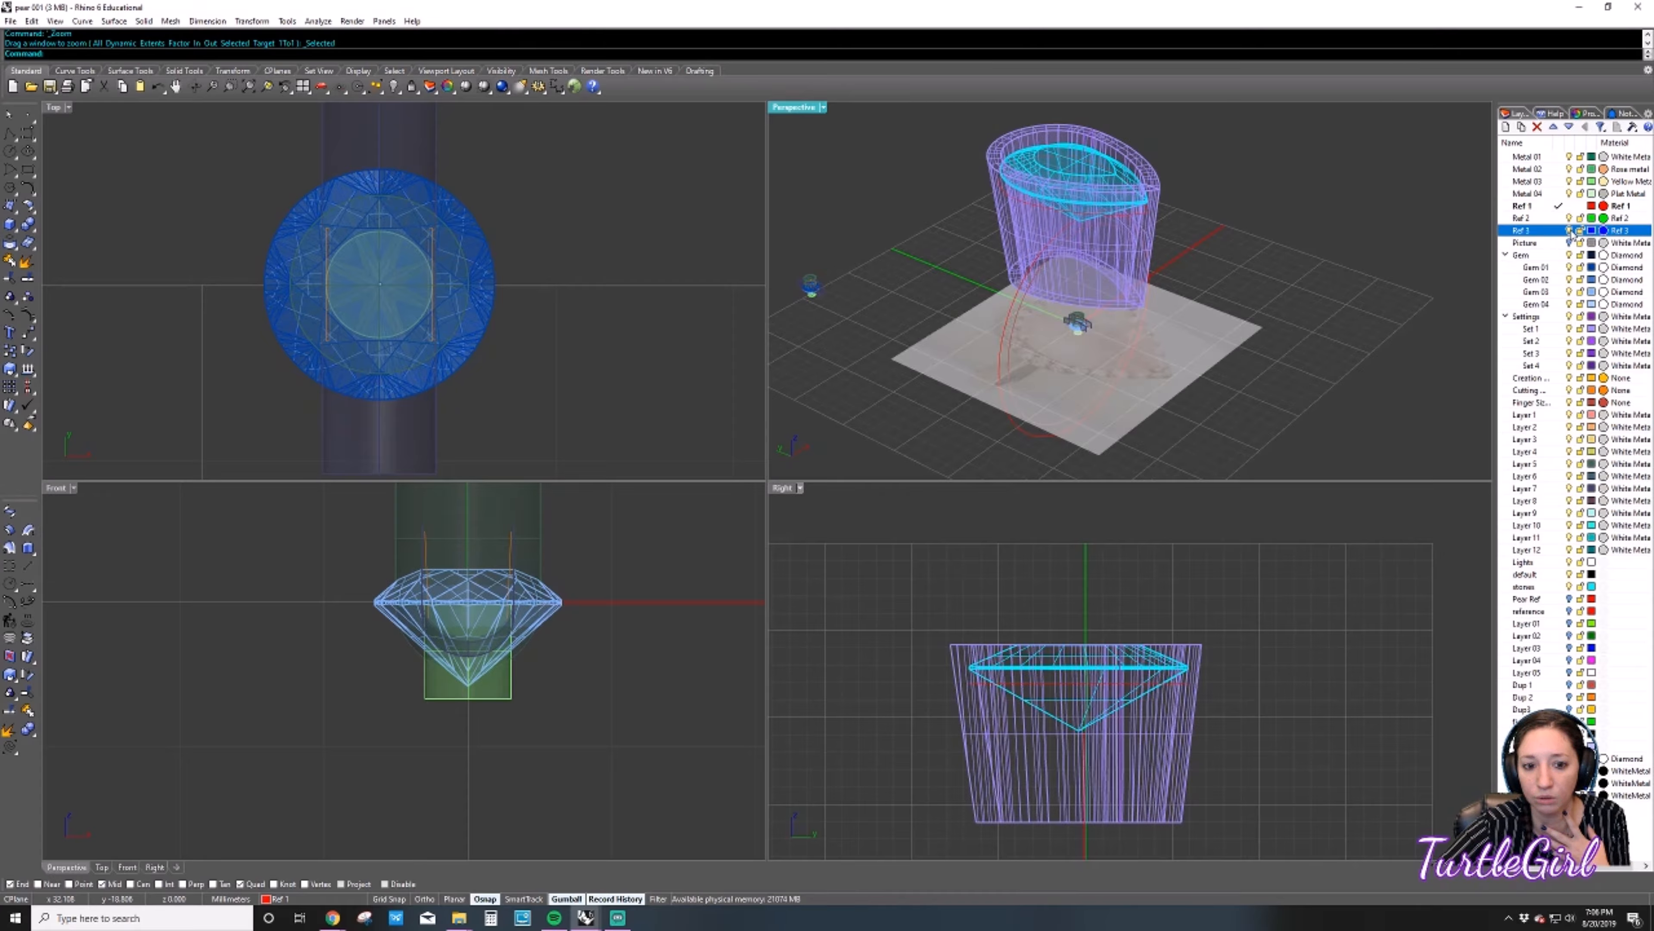
click(1570, 243)
click(1569, 242)
click(1569, 243)
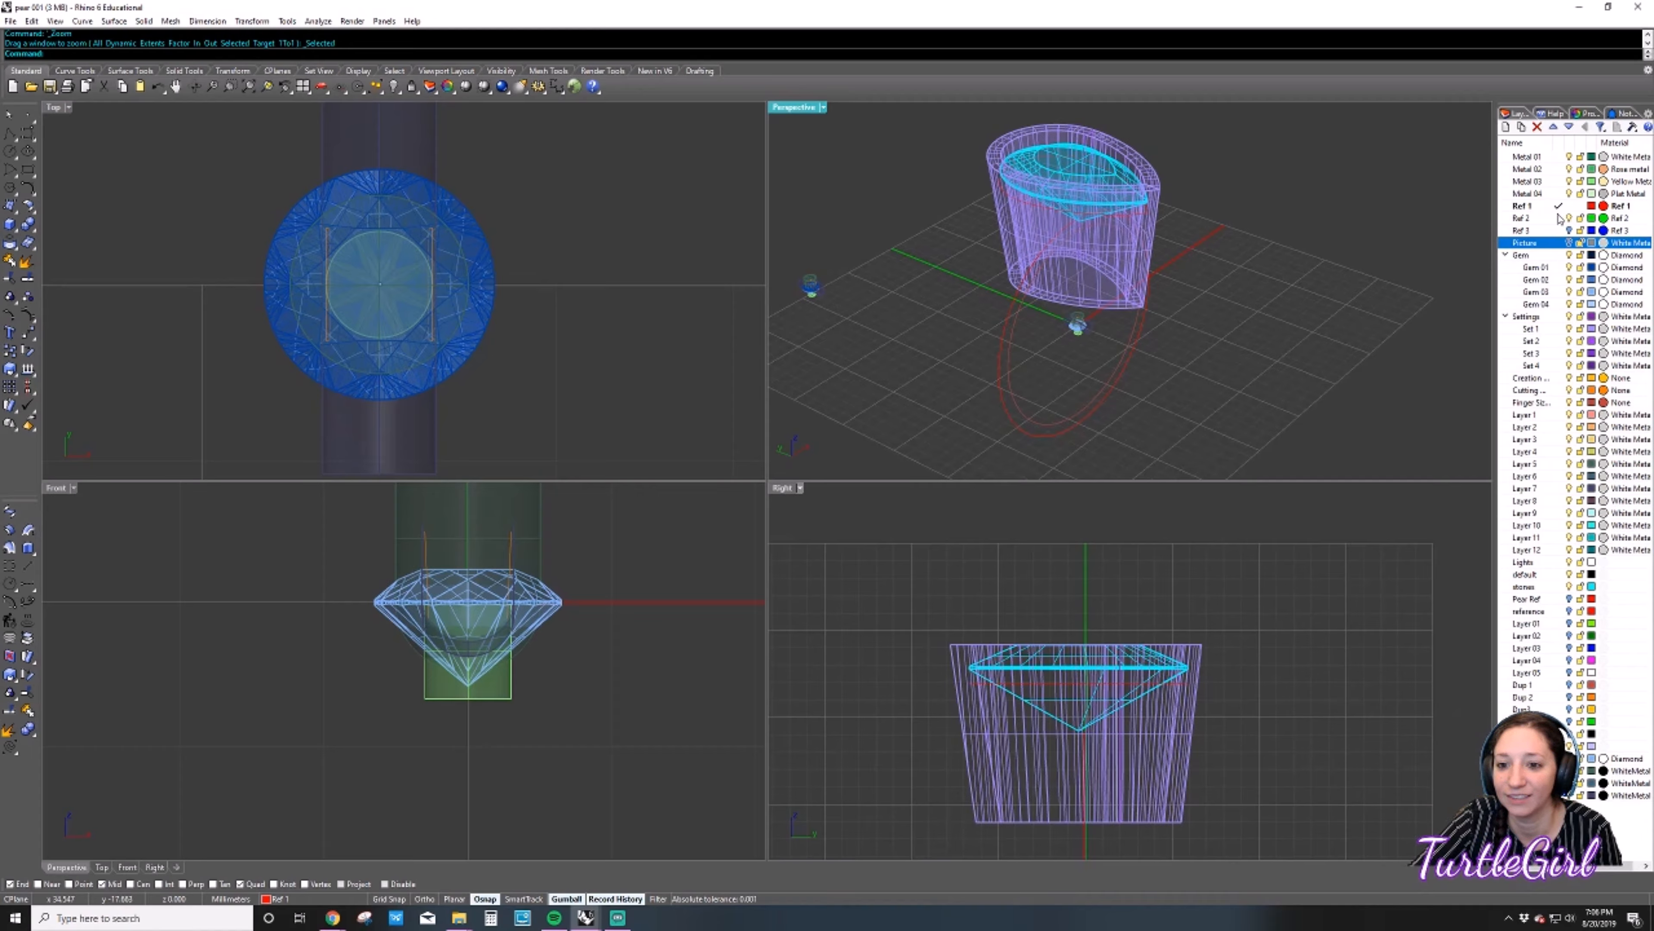
Switch the current layer to Ref 2 and back to Ref 1, and check which curve runs around the pear bezel.
click(1558, 219)
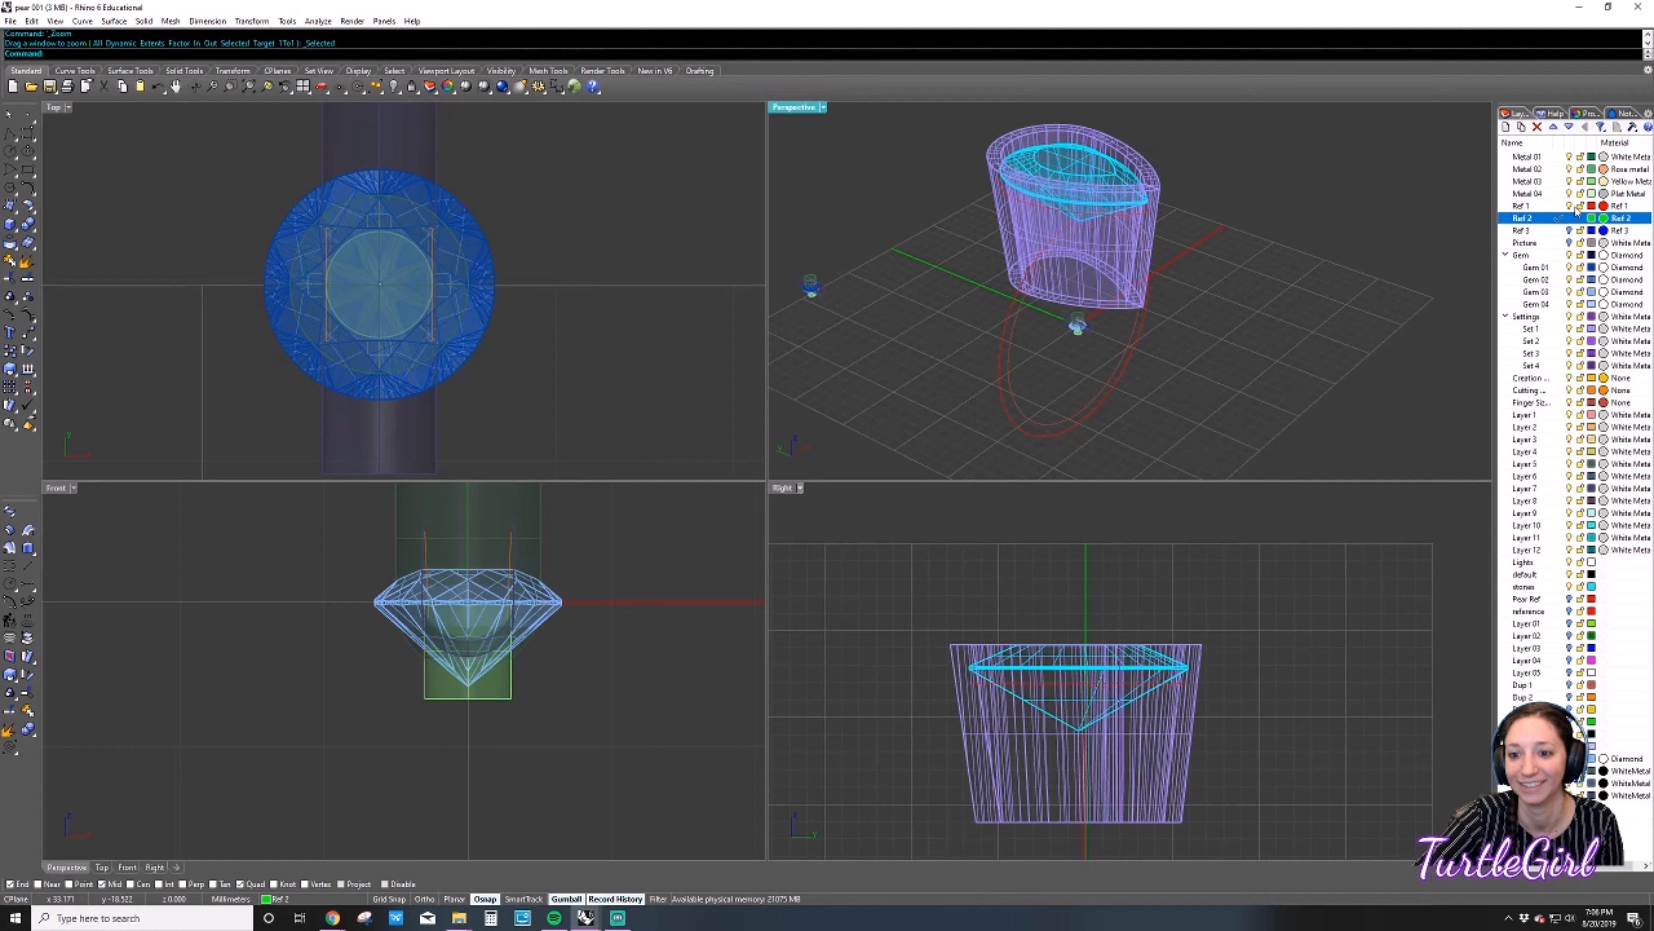
click(1556, 207)
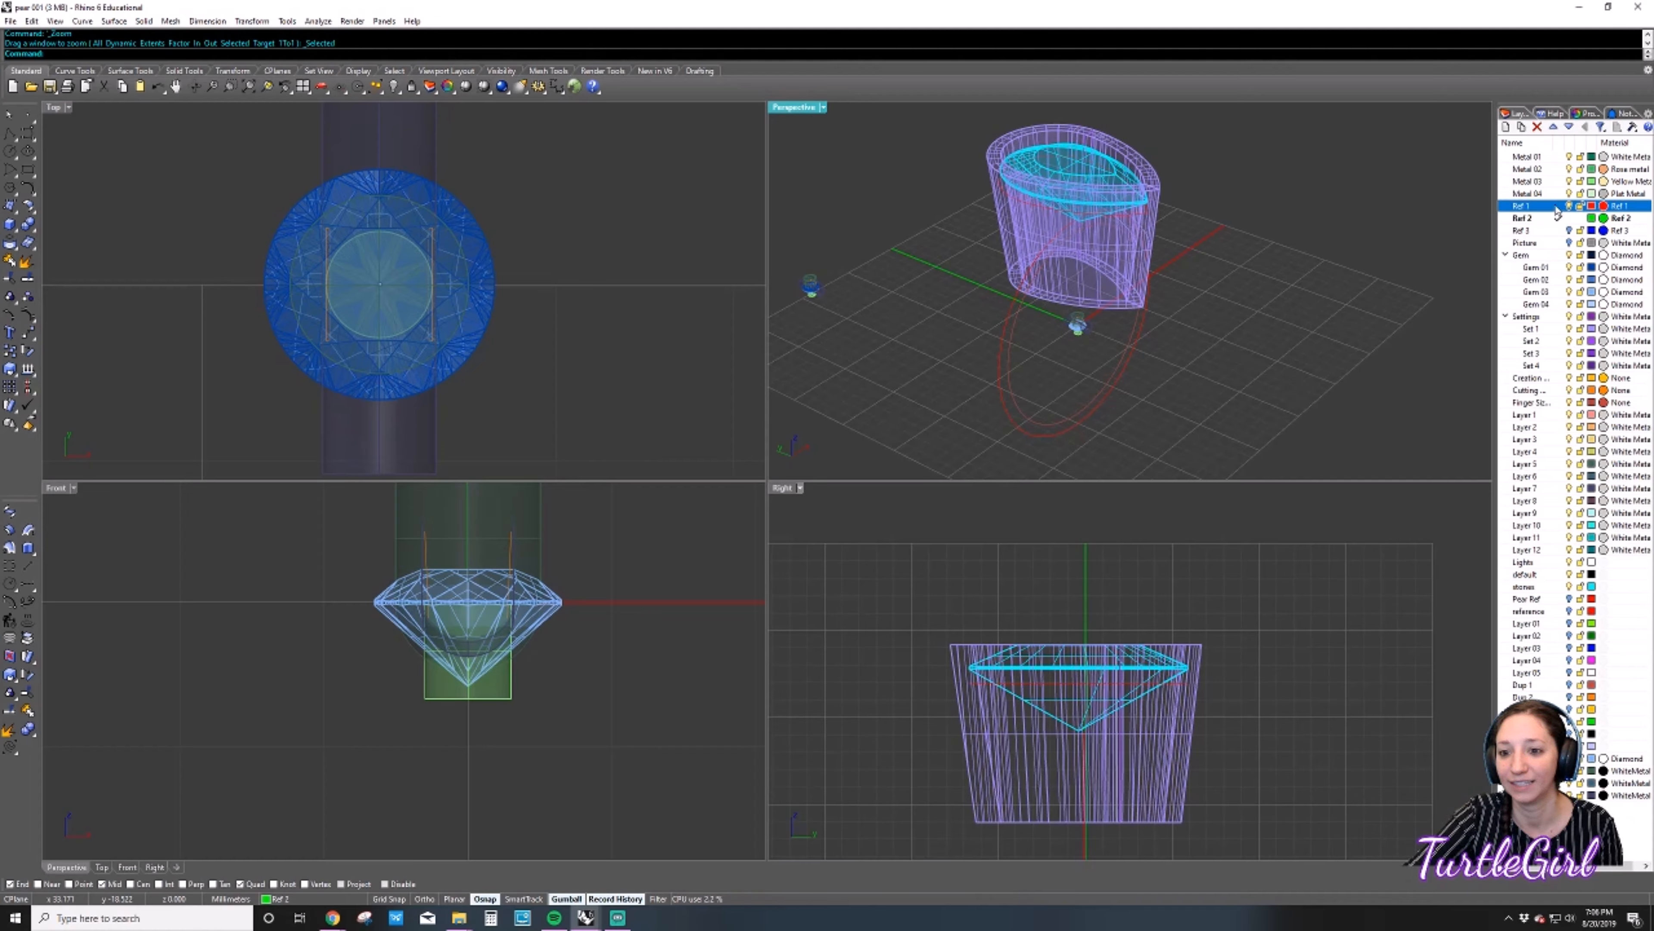
click(1148, 221)
click(1144, 219)
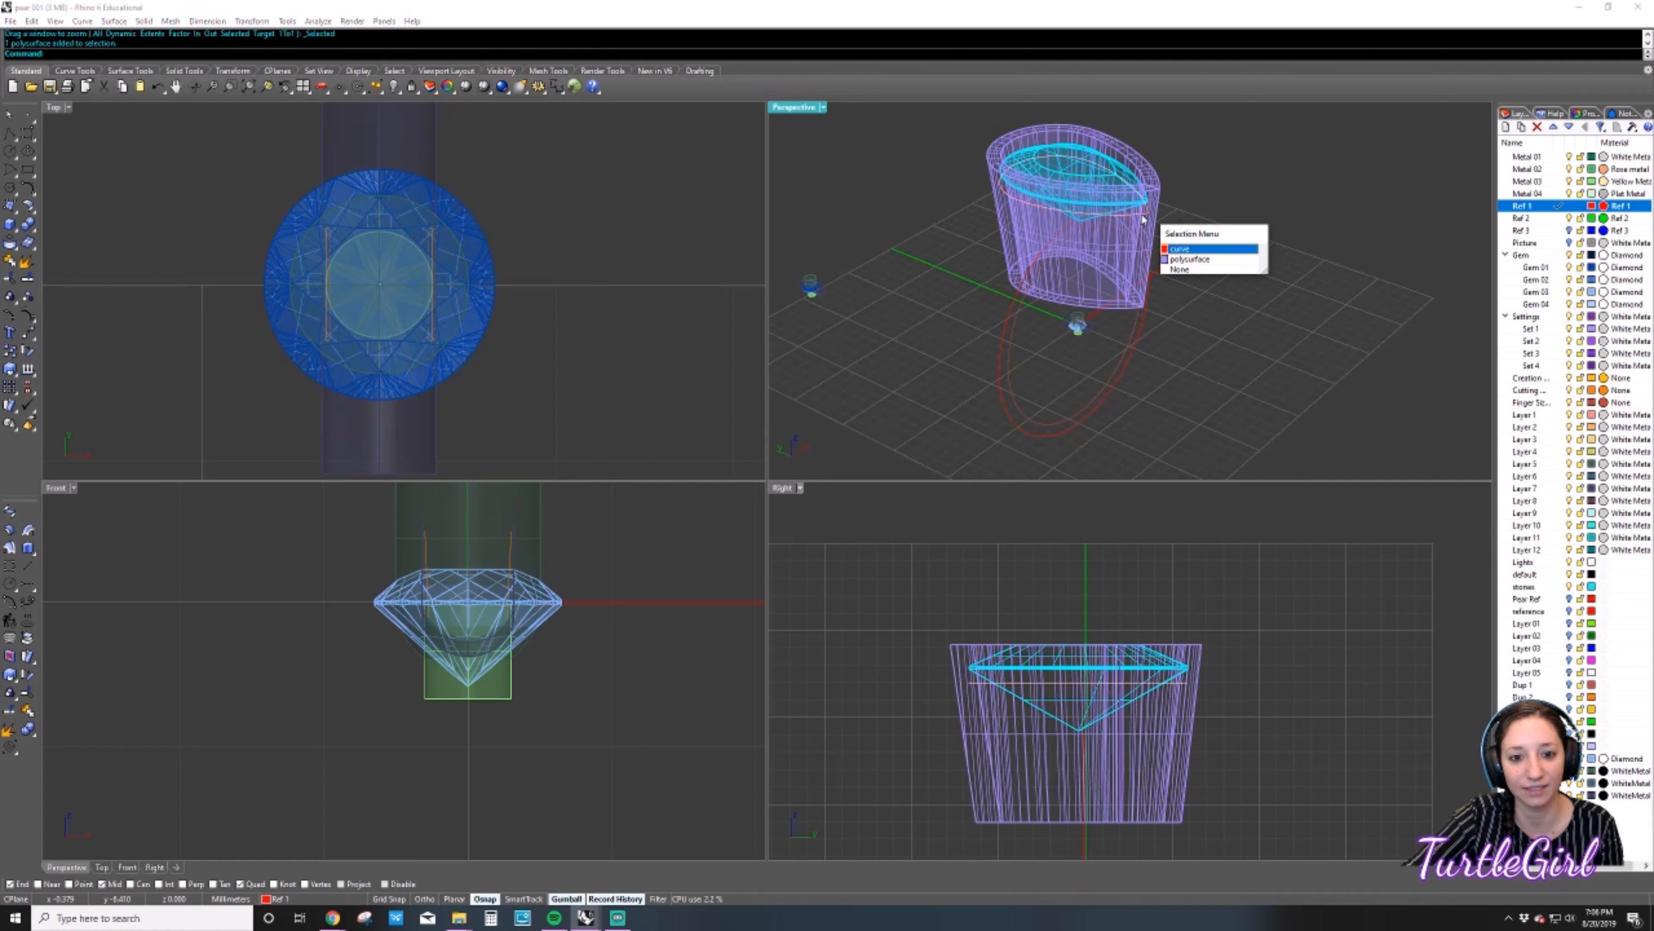
click(1266, 183)
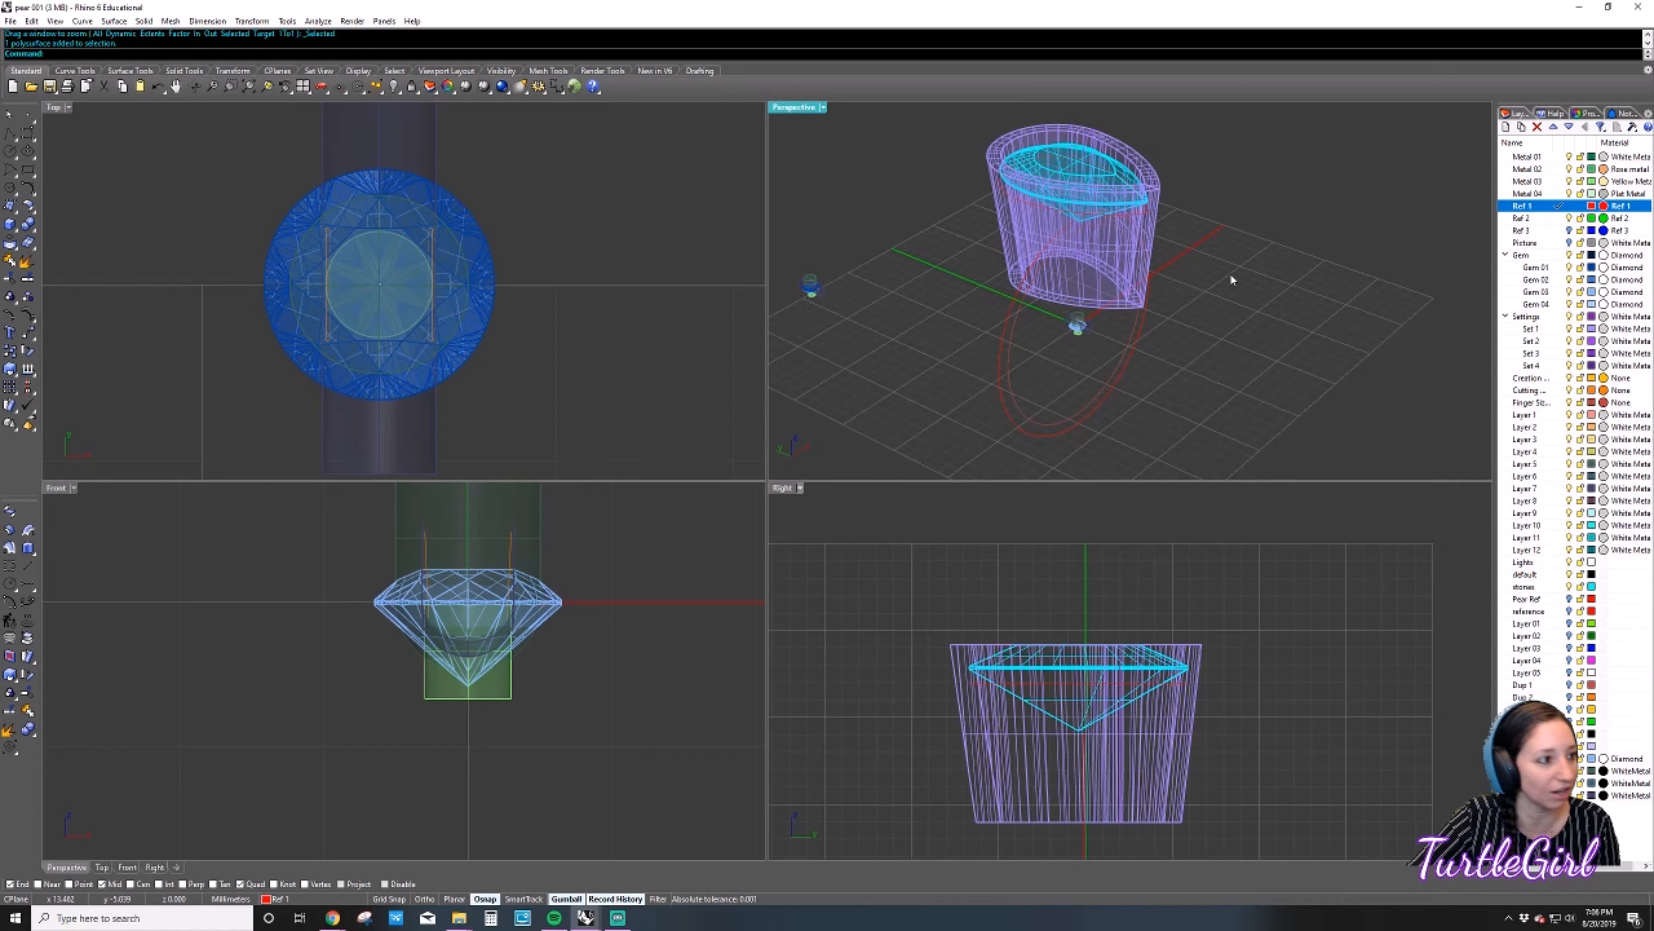
drag(926, 143, 1166, 276)
scroll(1134, 215, up, 4)
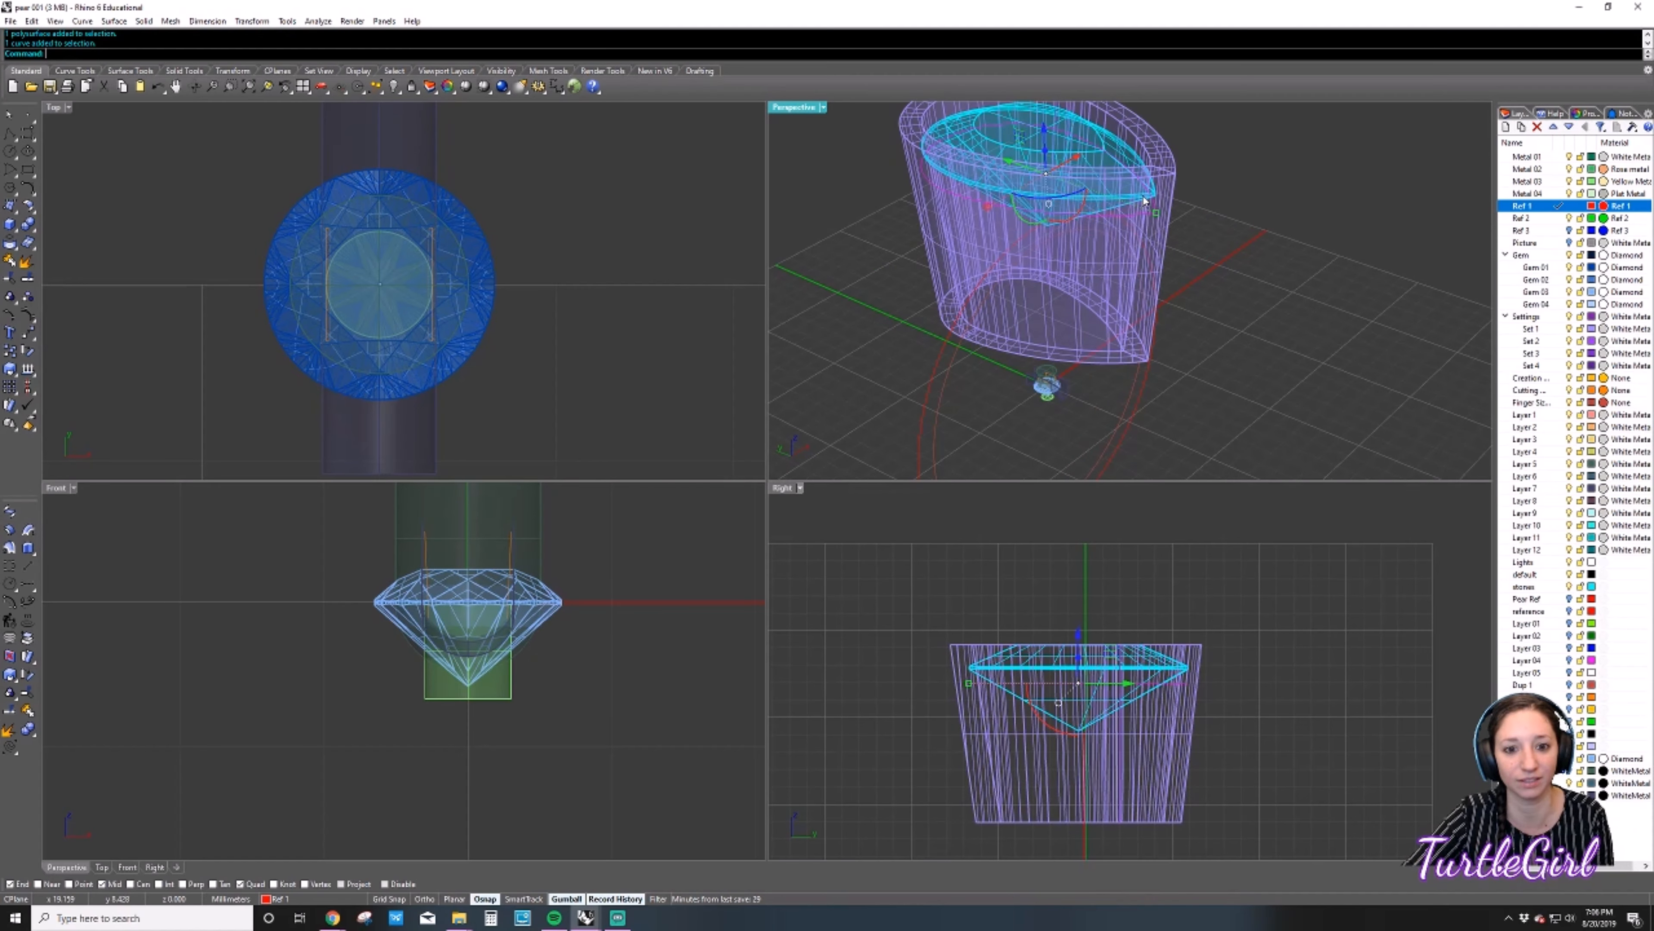
ctrl+click(1147, 197)
Identify the red guide curve around the pear gem in the Top view and clear the selection.
scroll(469, 276, down, 16)
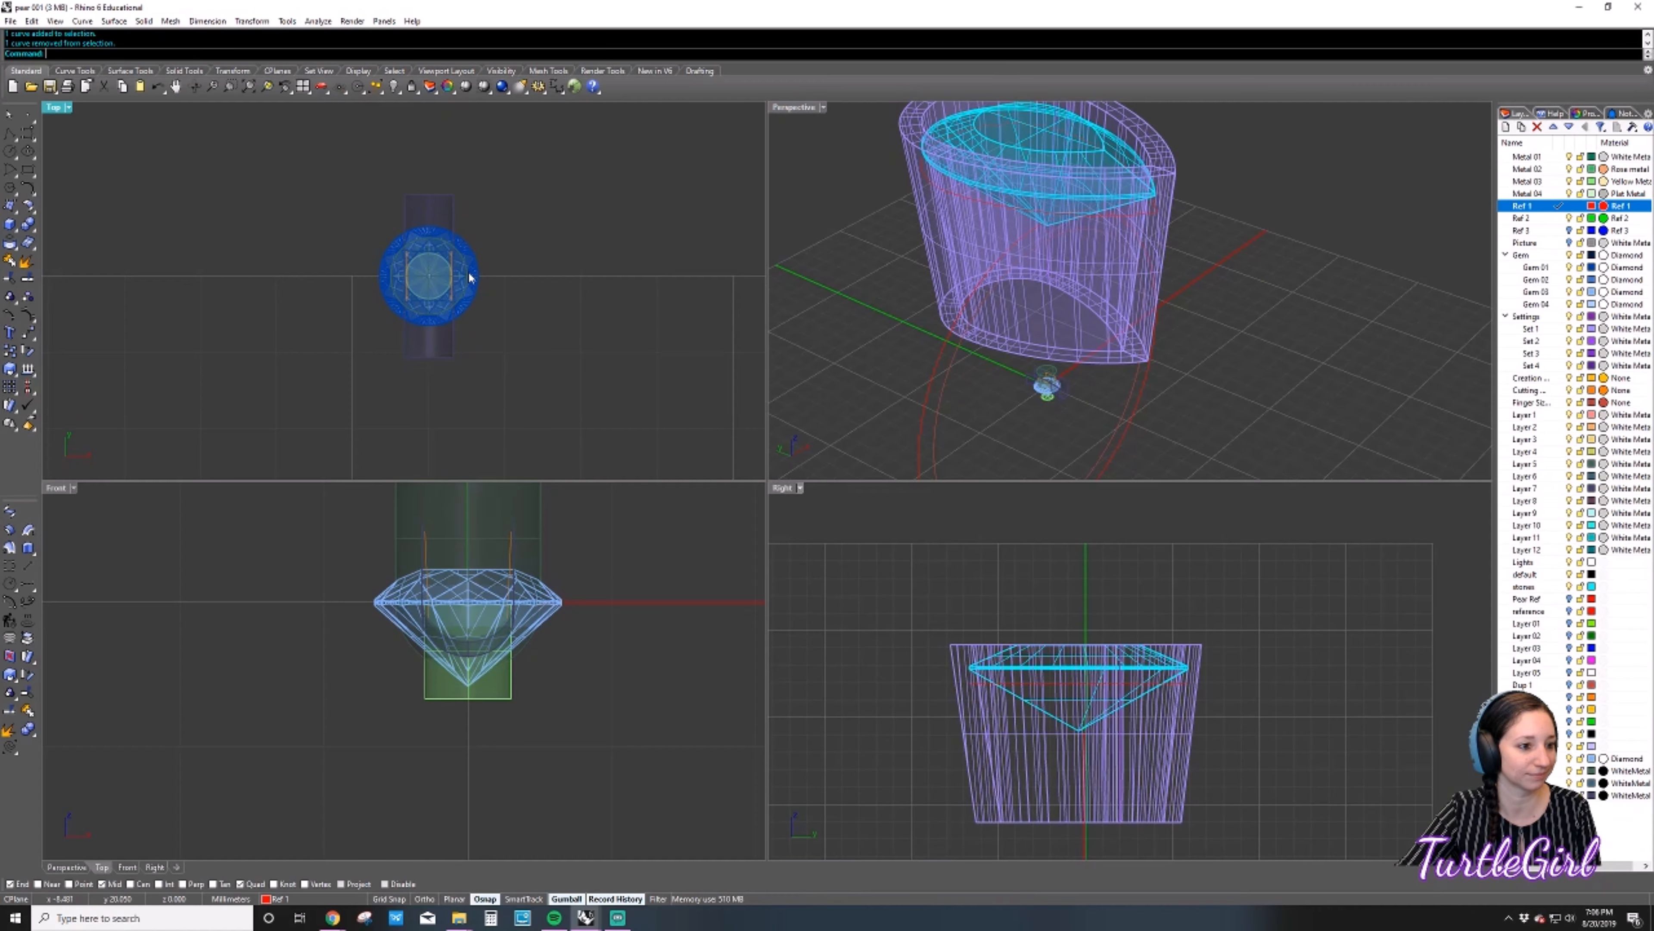
right_drag(517, 324, 523, 213)
right_drag(602, 393, 441, 117)
scroll(500, 349, up, 6)
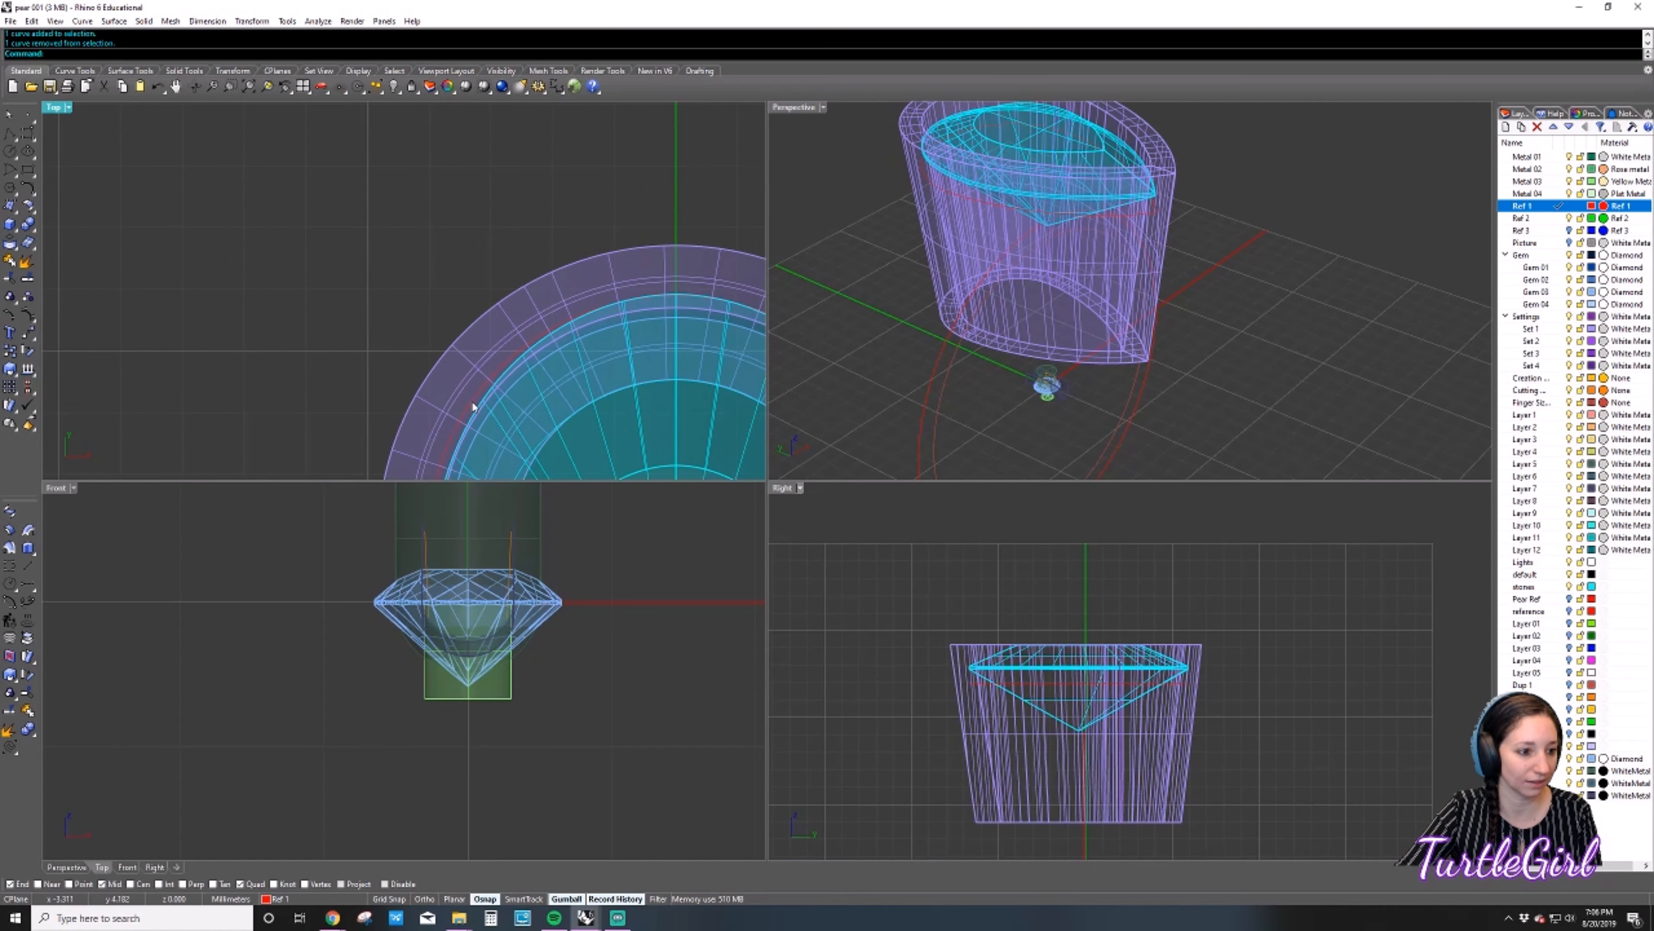
click(471, 399)
click(416, 231)
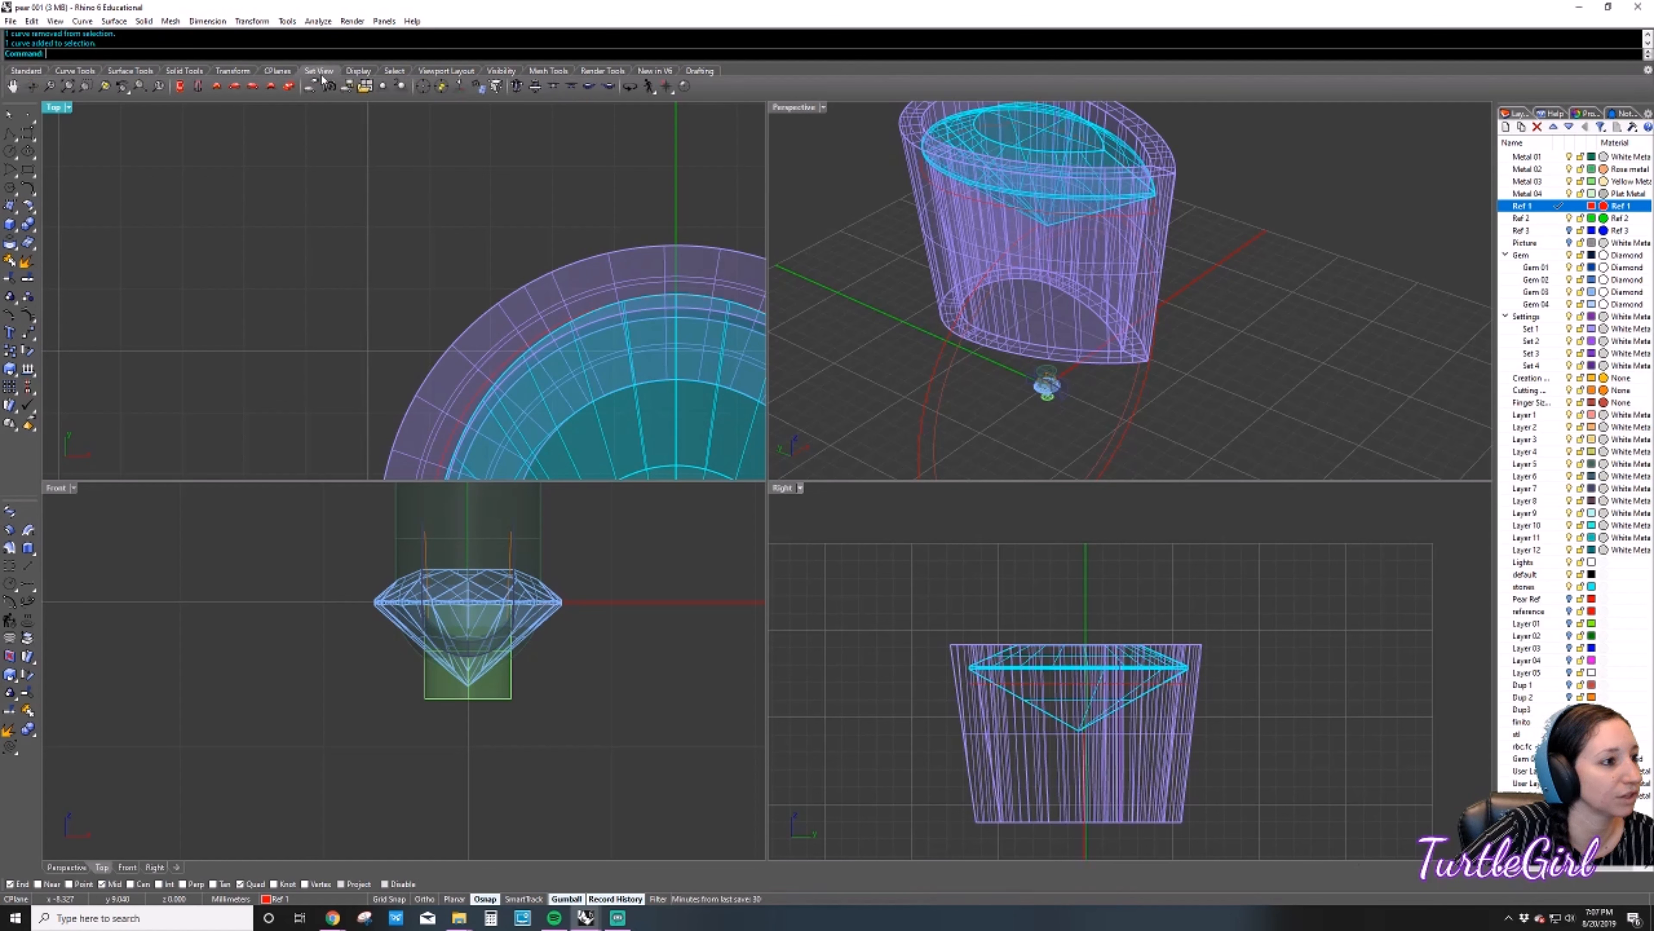
Swap the hidden and visible objects to check the hidden half-pear curve, and undo the swap.
click(360, 71)
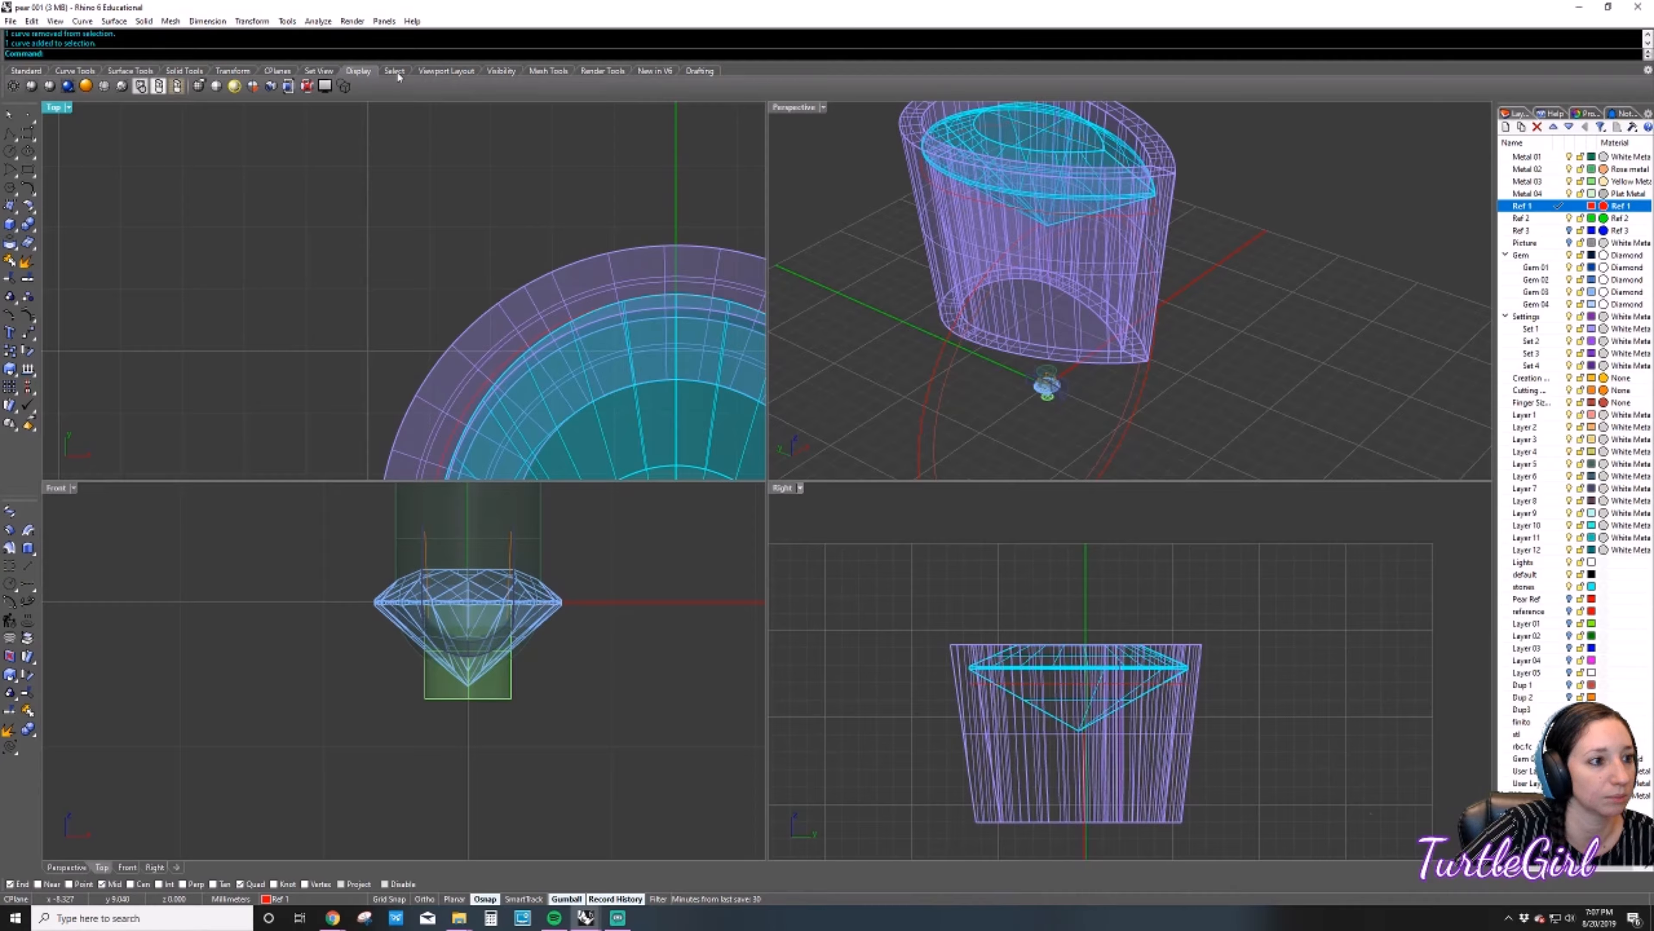
click(501, 70)
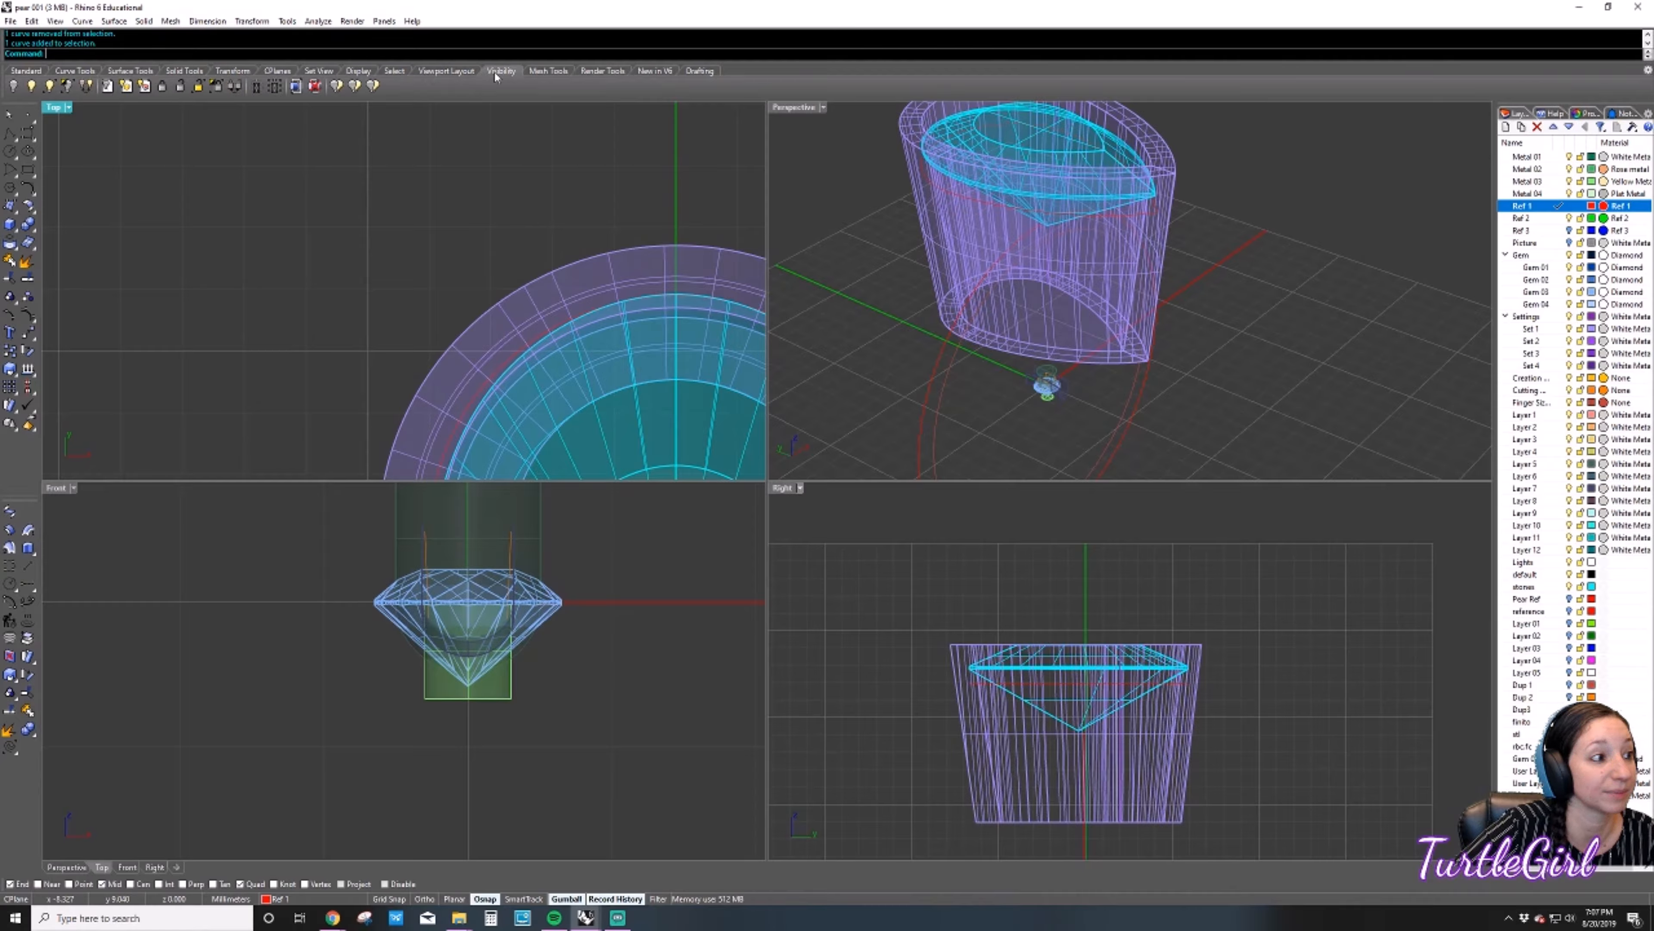
click(85, 86)
scroll(337, 203, down, 3)
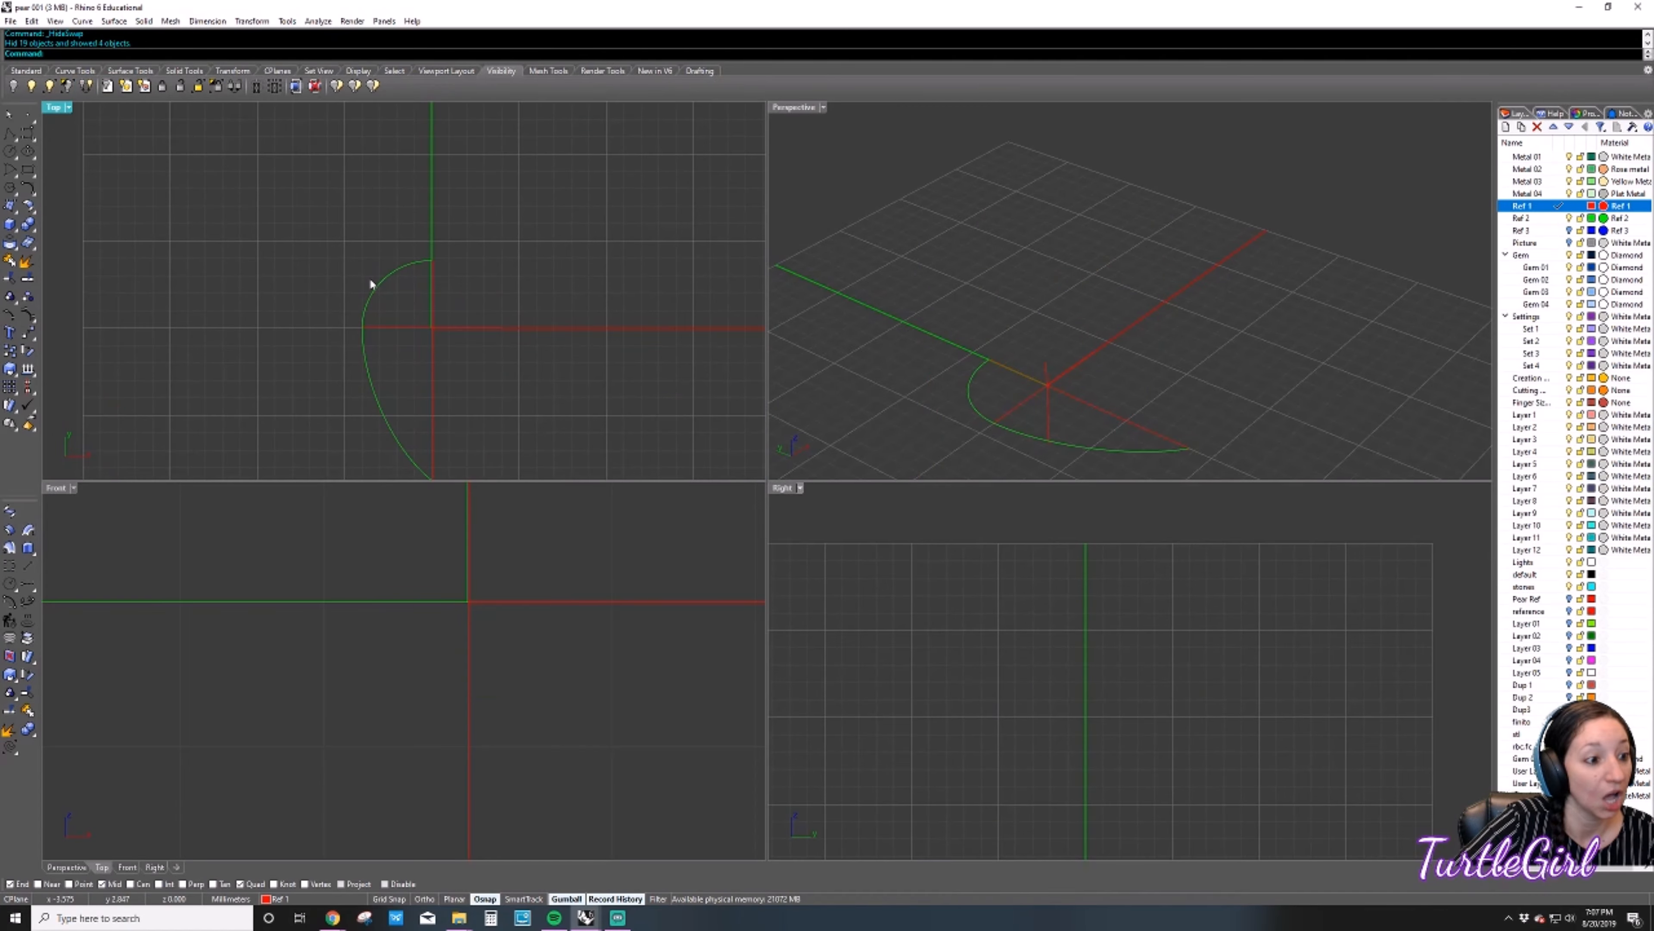
click(377, 294)
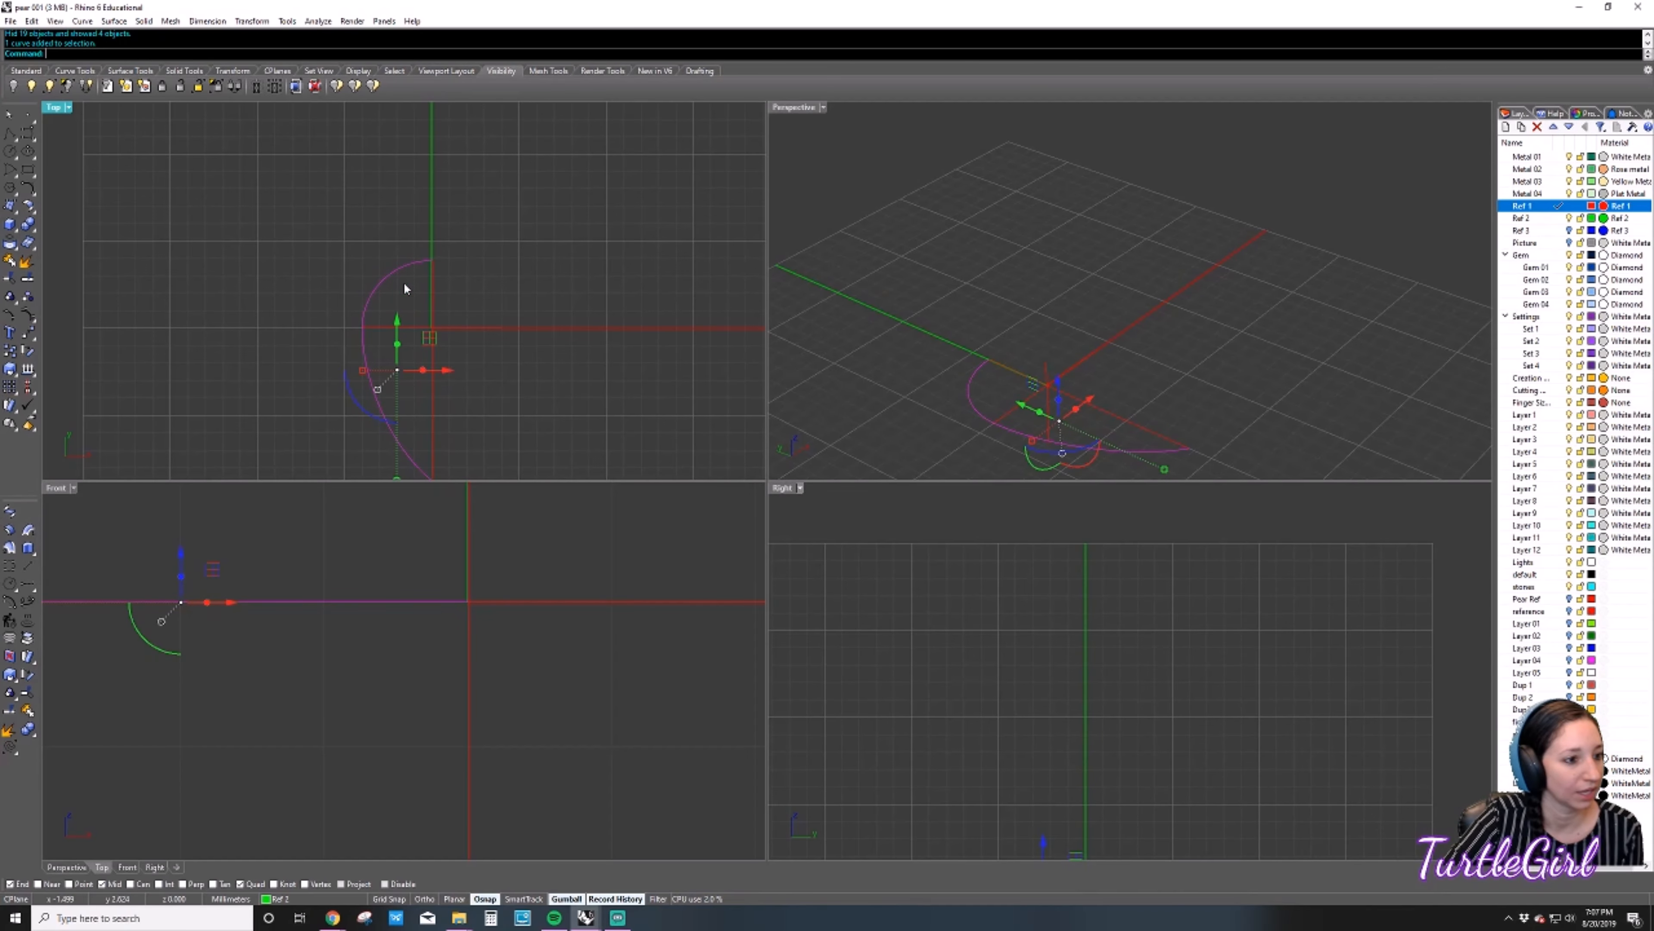
key(Escape)
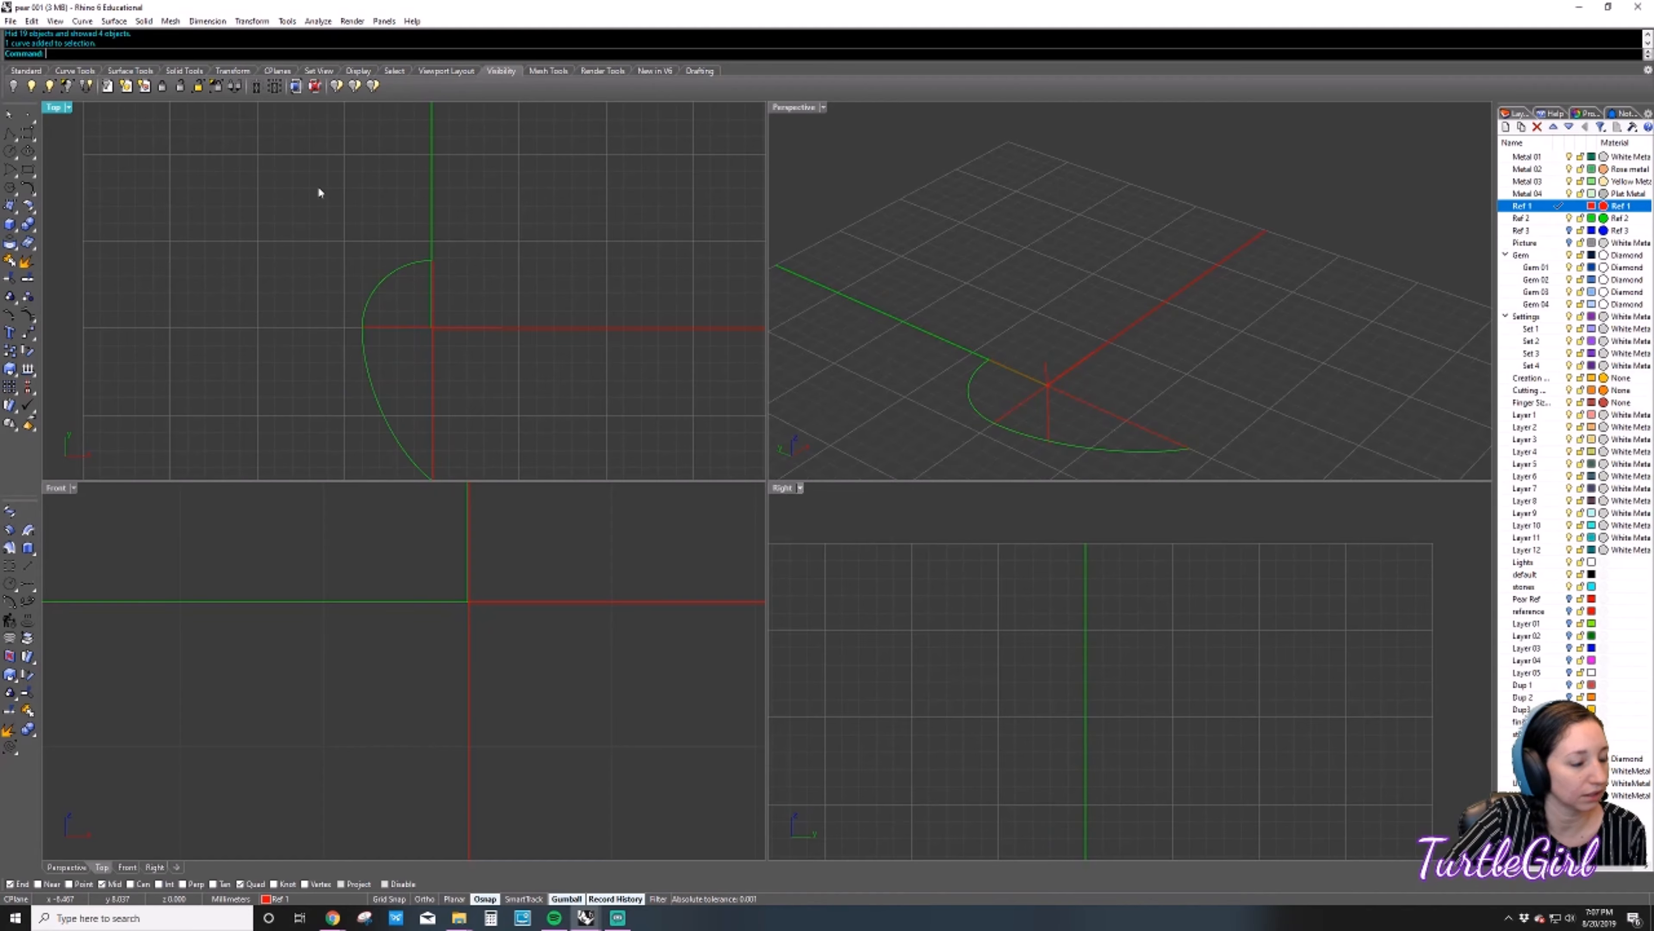
key(ctrl+z)
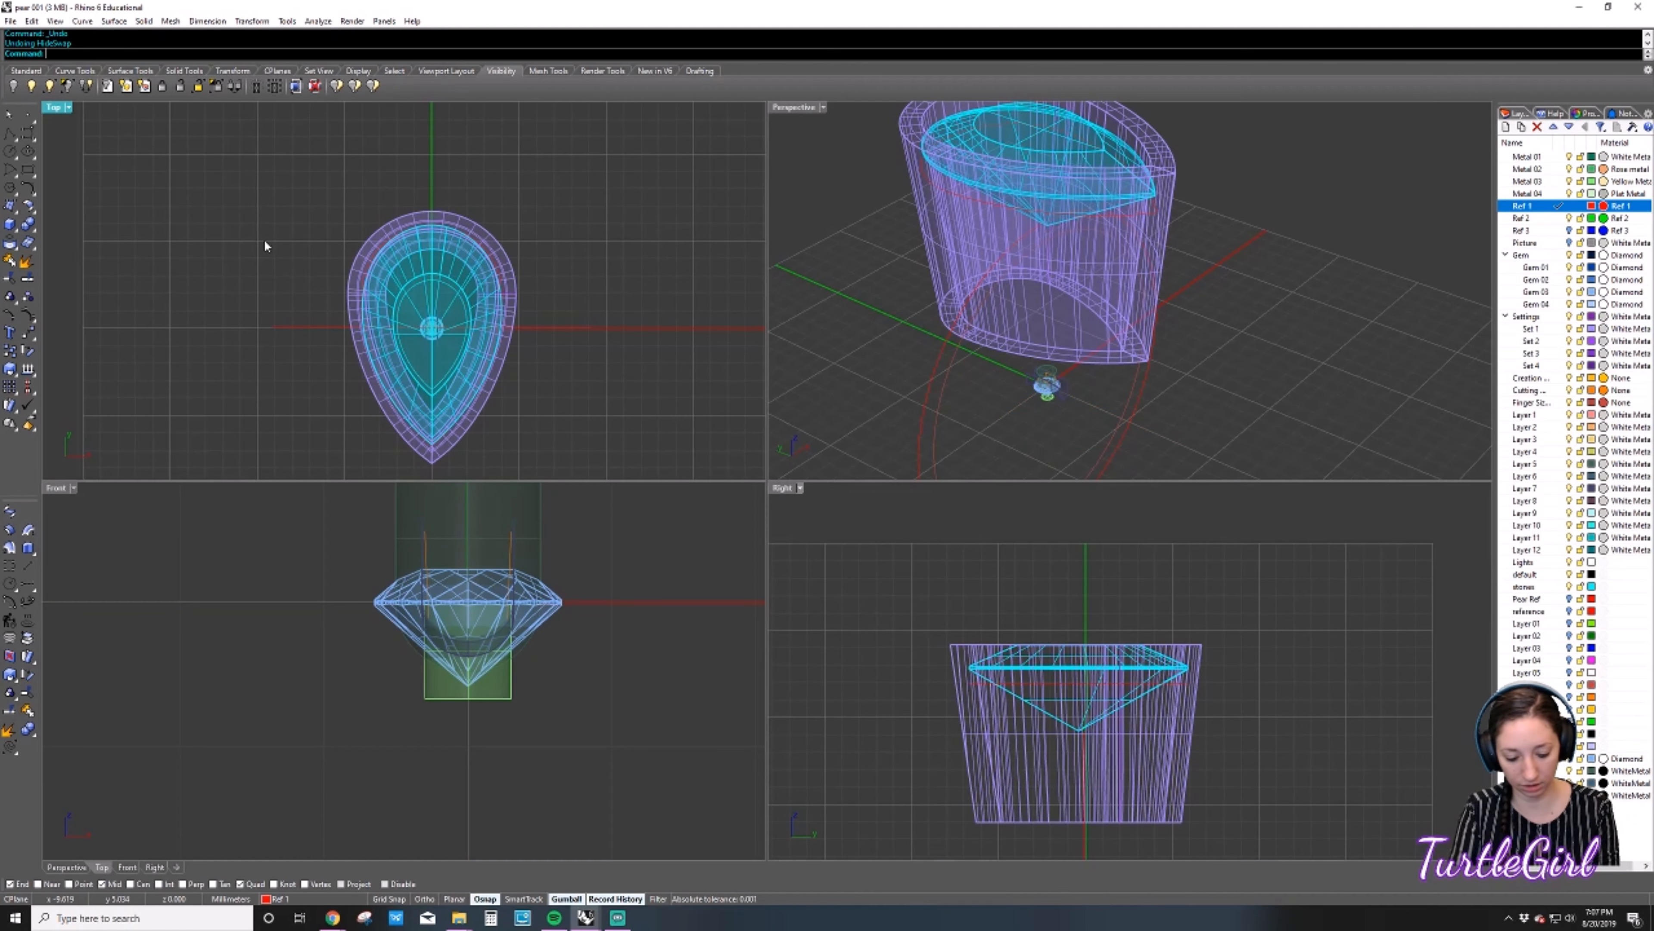
Unhide only the half-pear curve with ShowSelected.
text(ShowSelected)
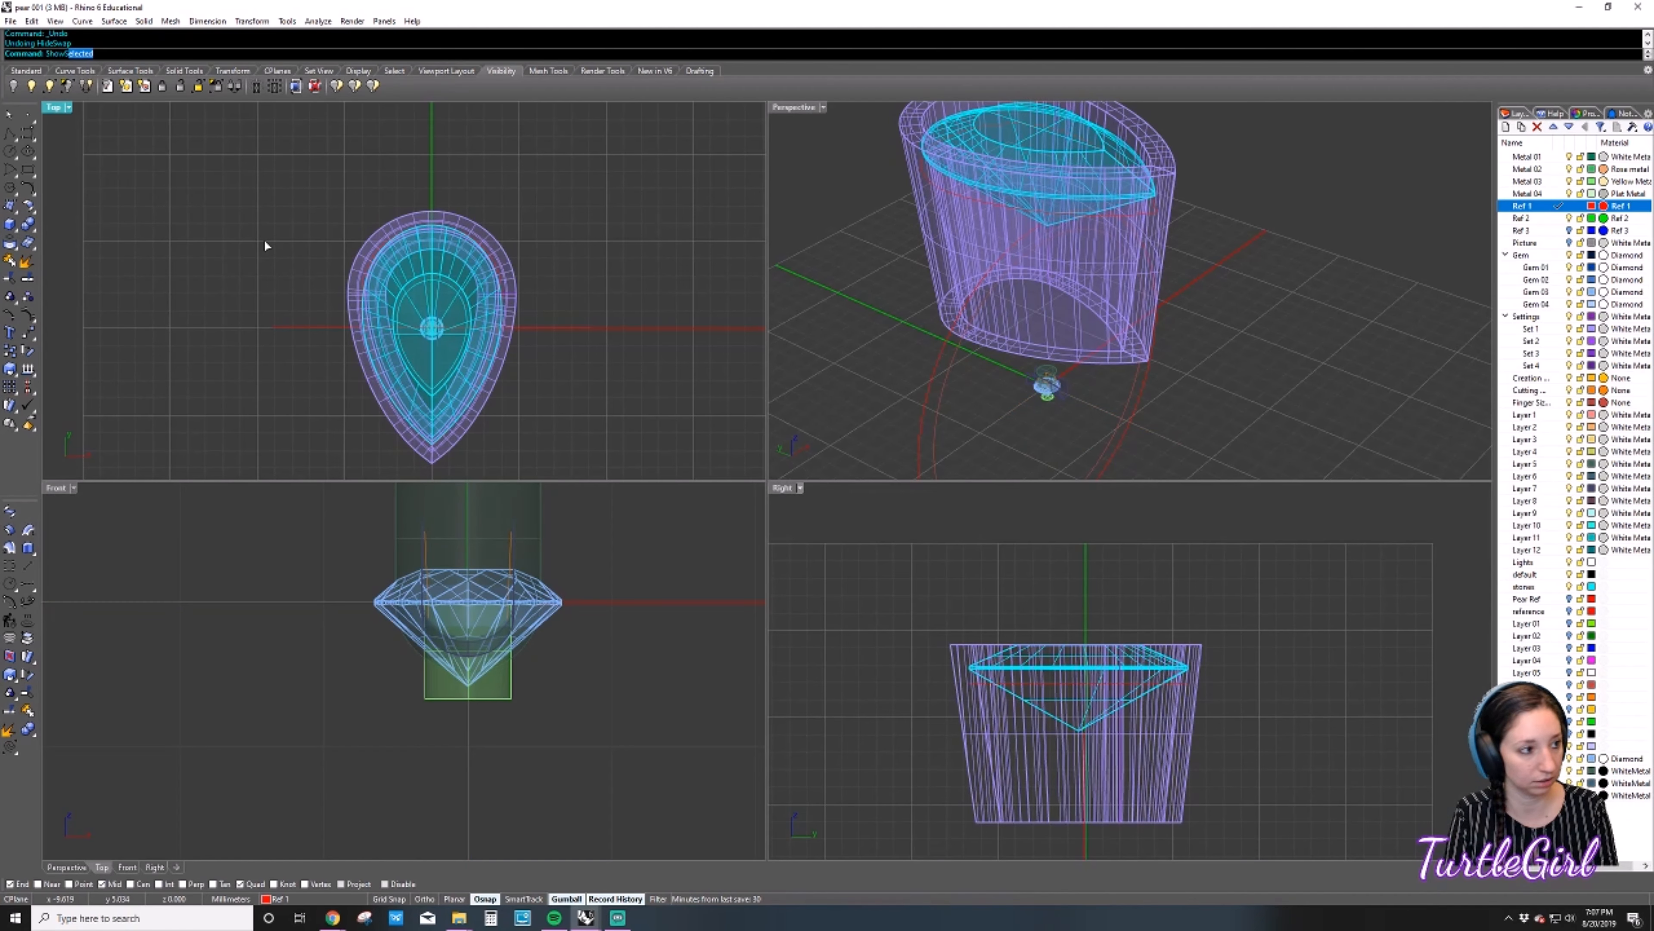
key(Return)
click(395, 277)
key(Return)
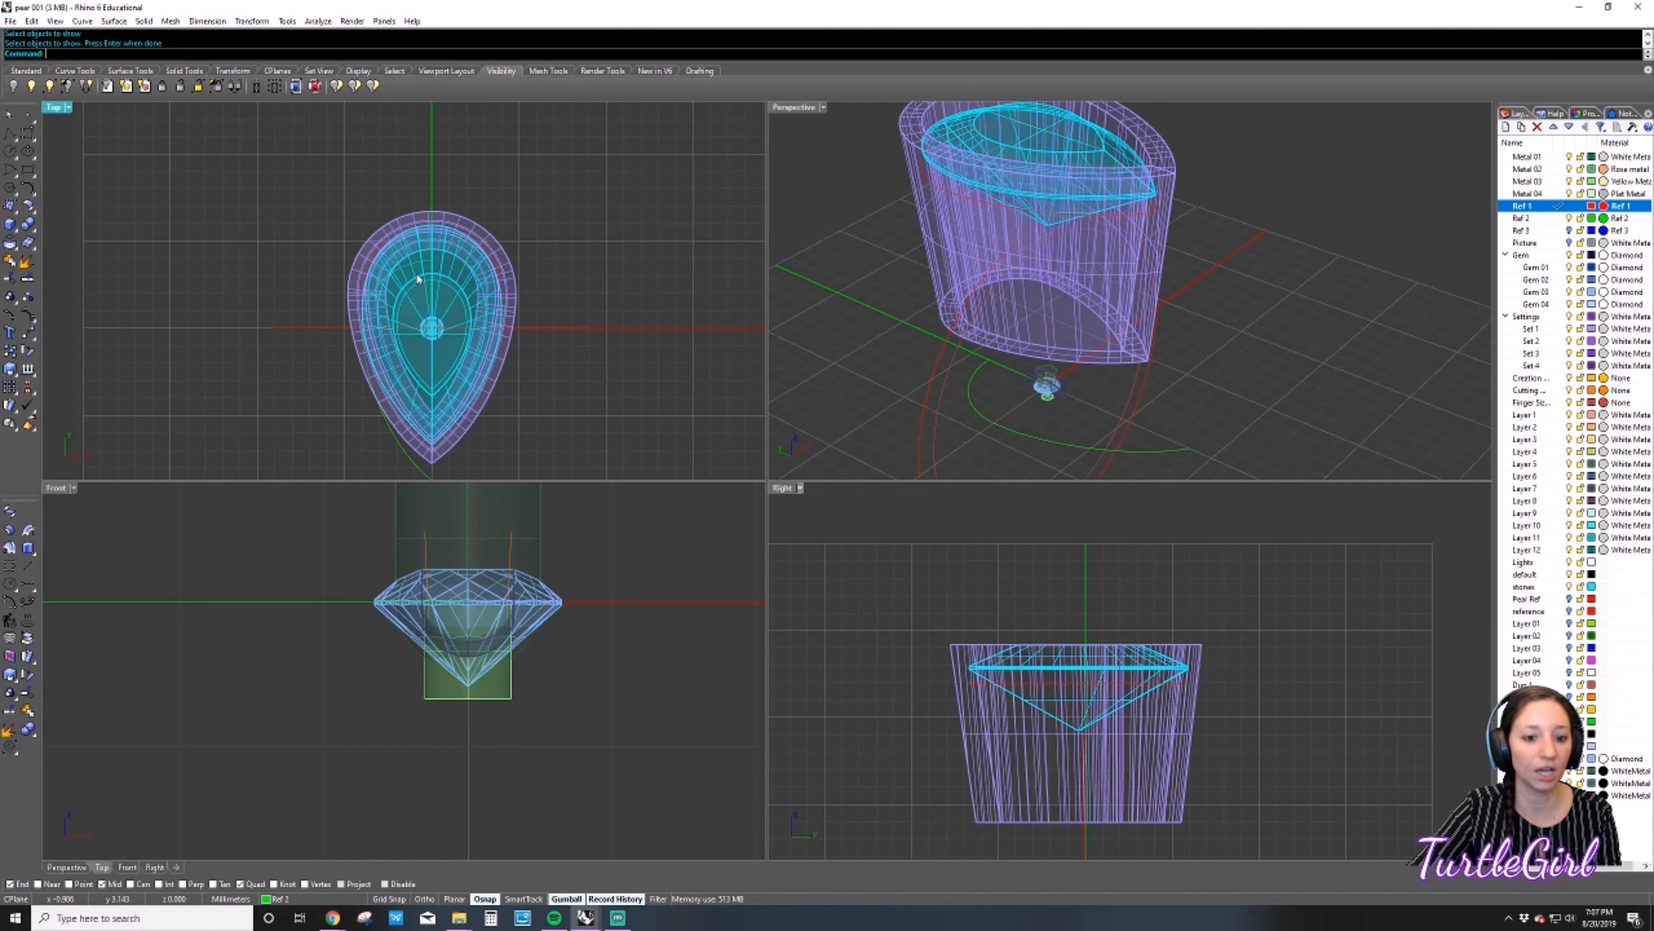
Raise the green half-pear curve vertically from the ground plane to the height of the guide curve inside the bezel.
scroll(976, 389, down, 5)
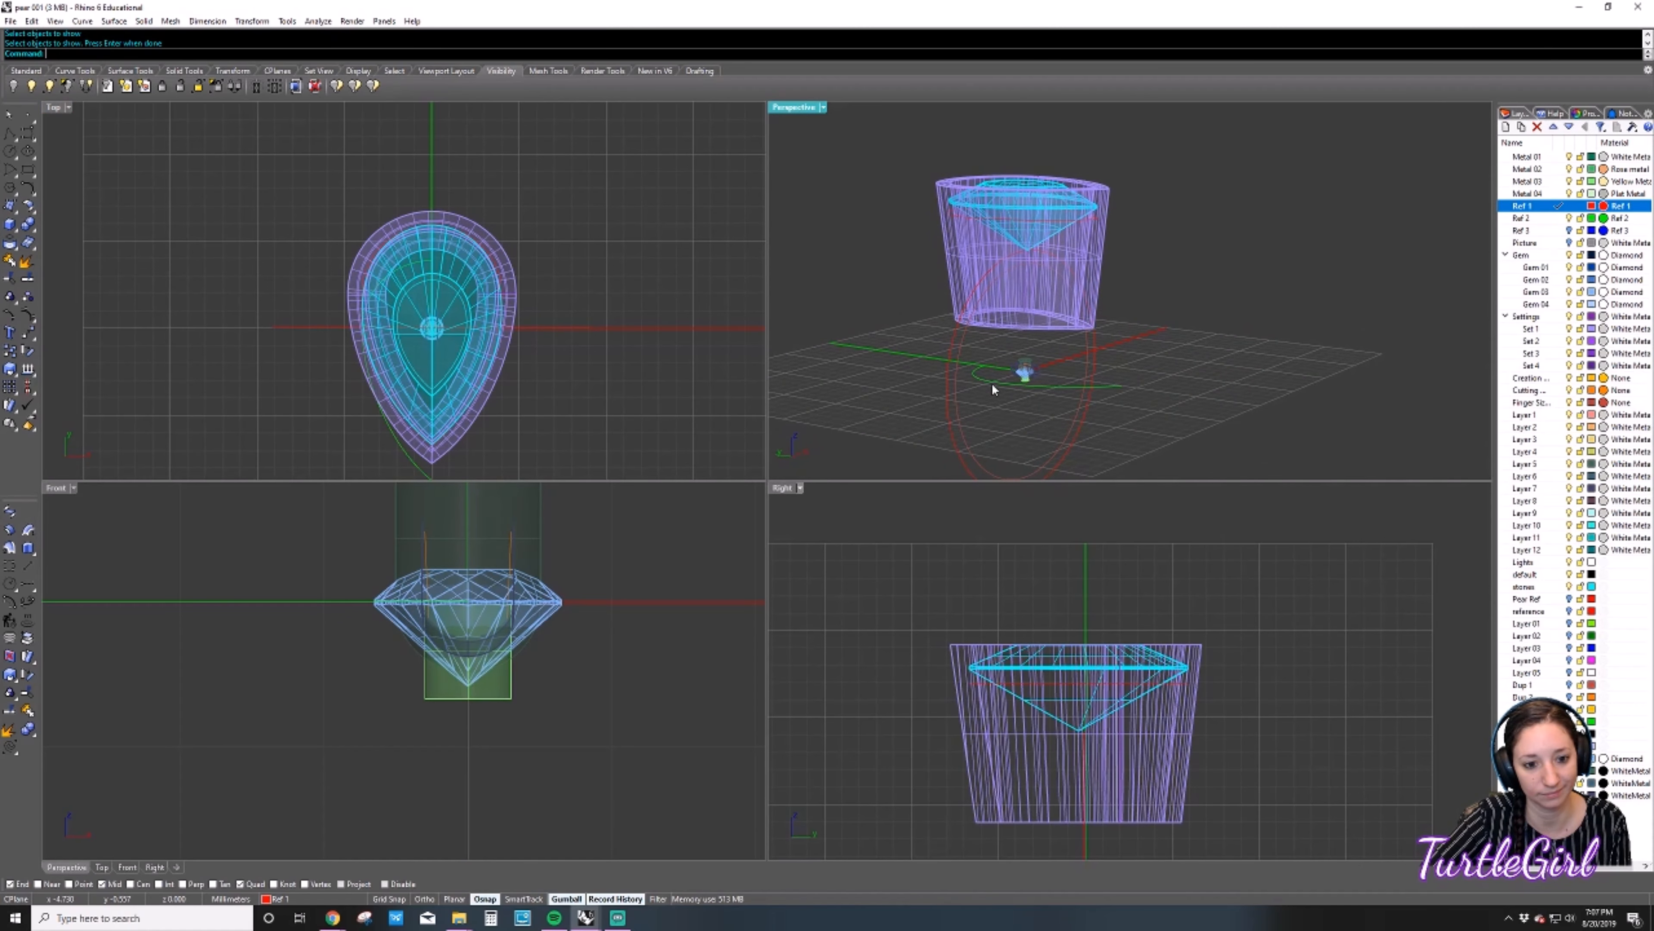
click(993, 385)
drag(1035, 334, 1024, 176)
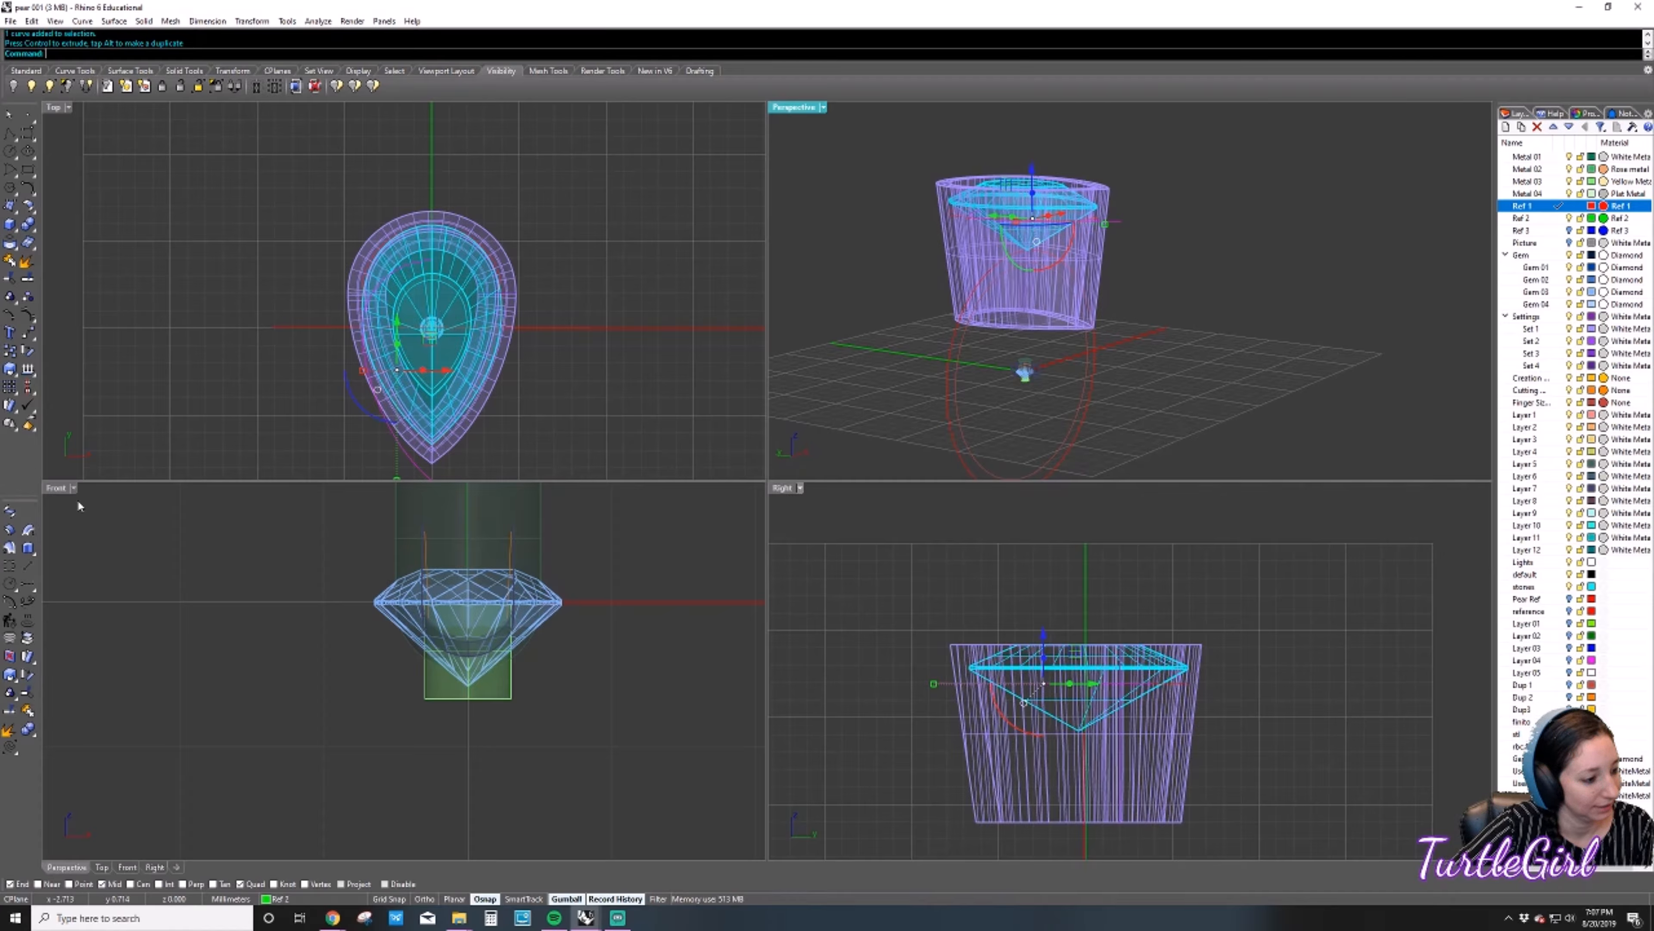
Move the half-pear curve from its rounded-end endpoint to the centre of the red guide curve's rounded end, and deselect it.
click(28, 333)
scroll(430, 247, up, 6)
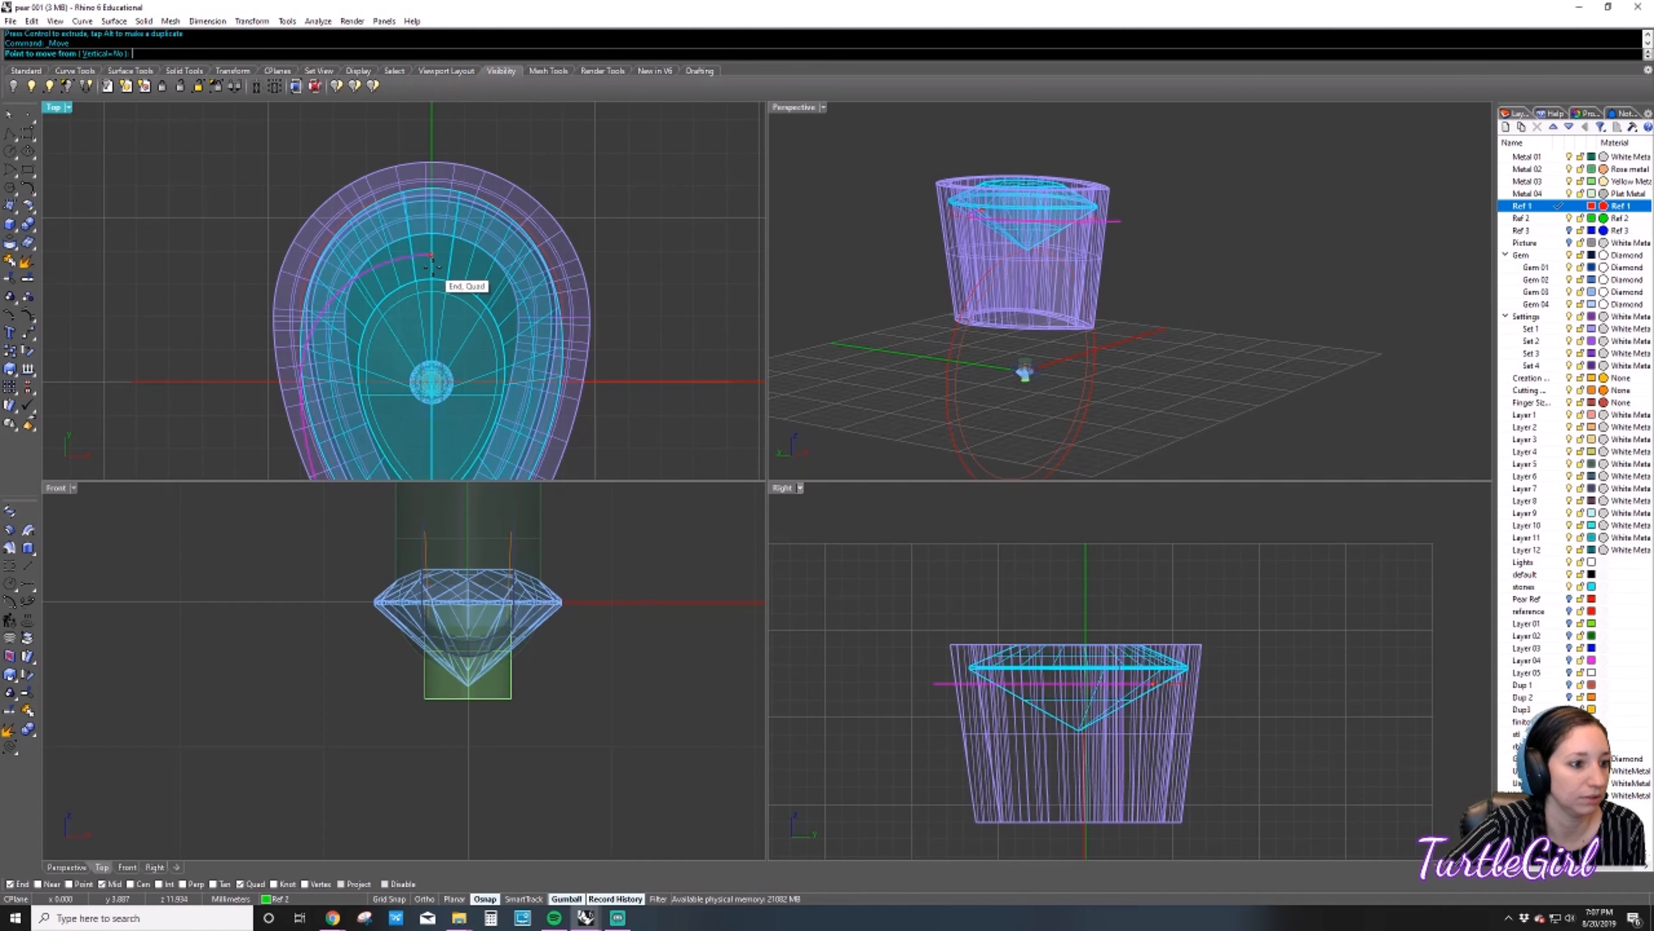
click(431, 243)
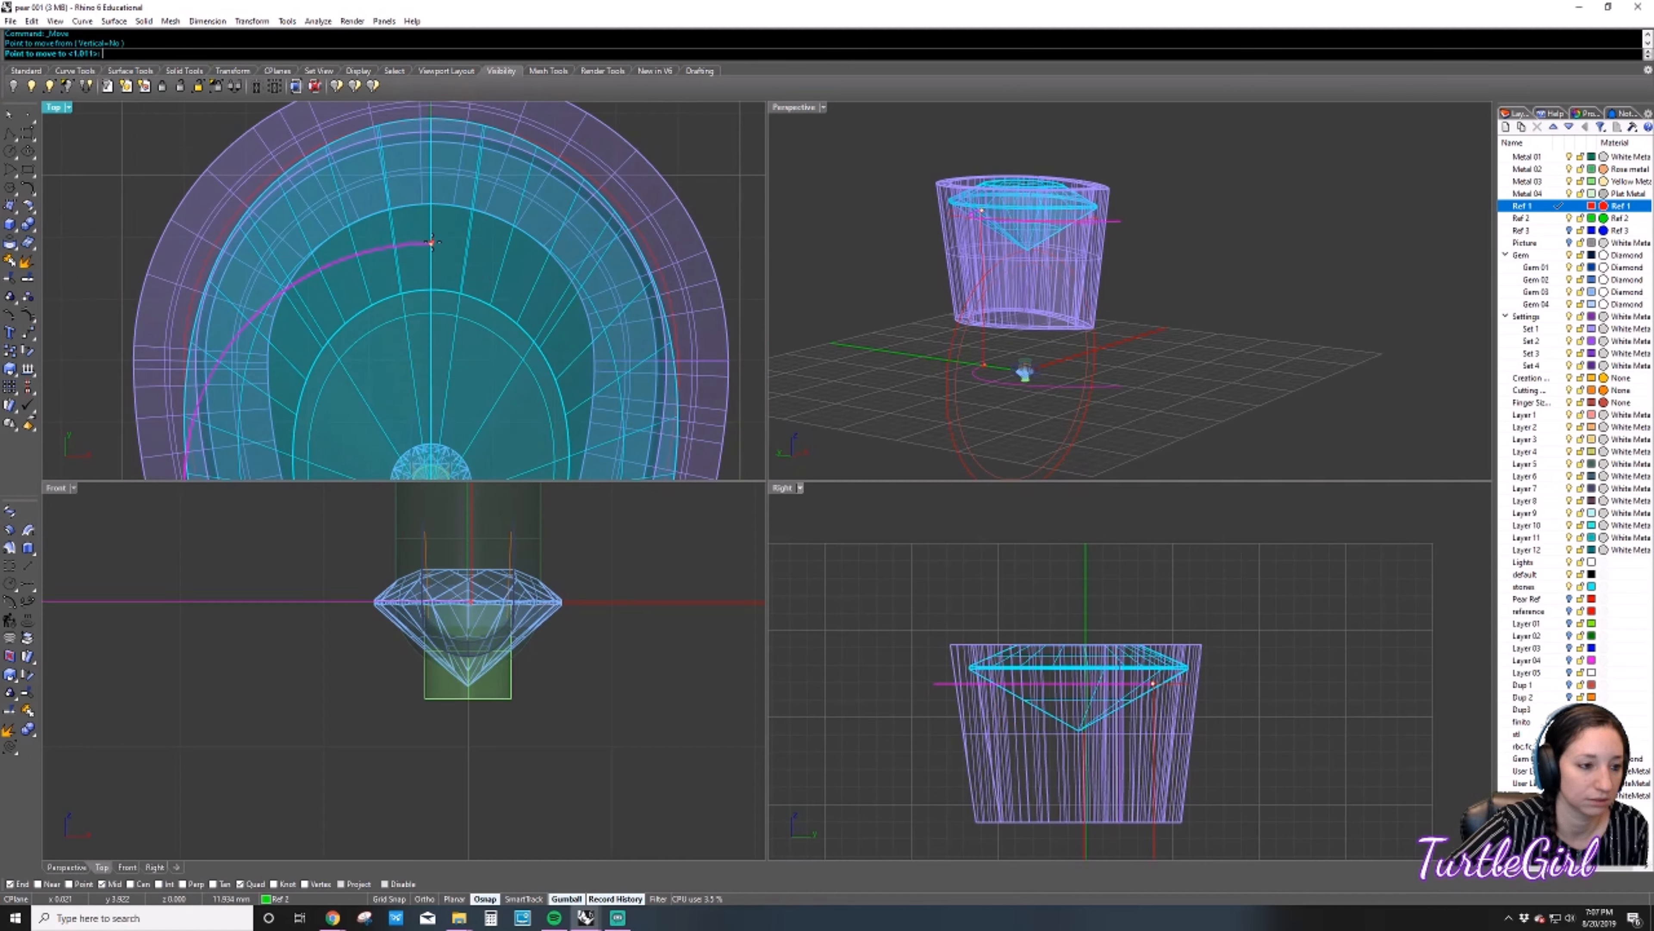
click(439, 149)
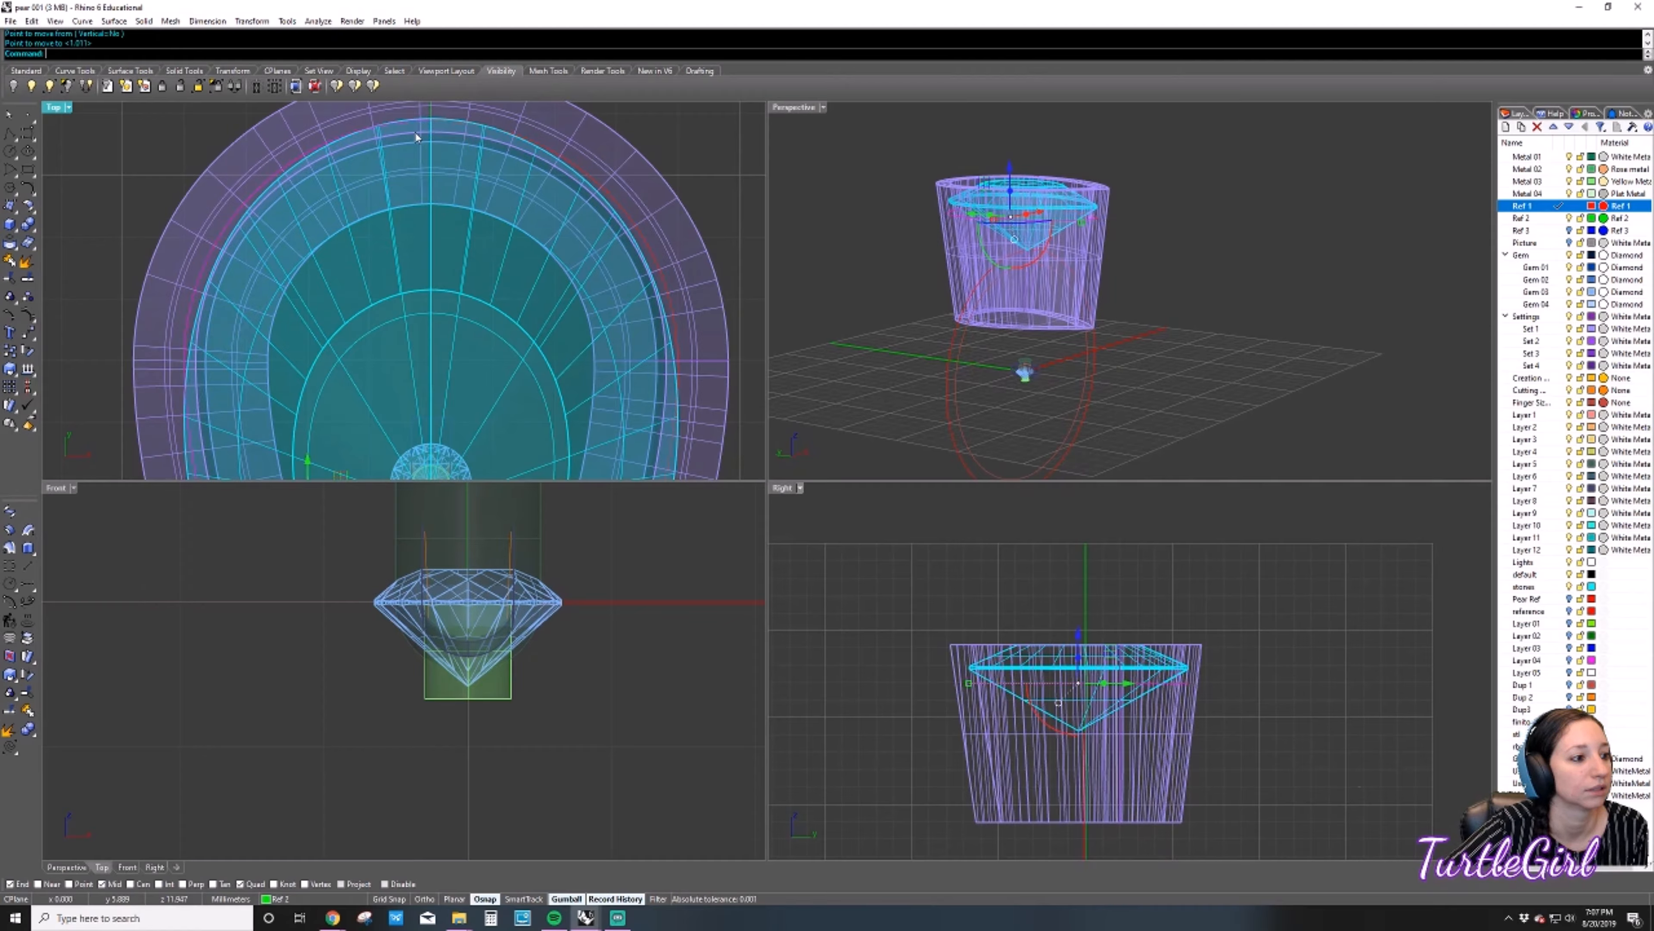
click(834, 241)
Examine the pear bezel and the aligned curves inside it from several angles in the Perspective view.
click(956, 226)
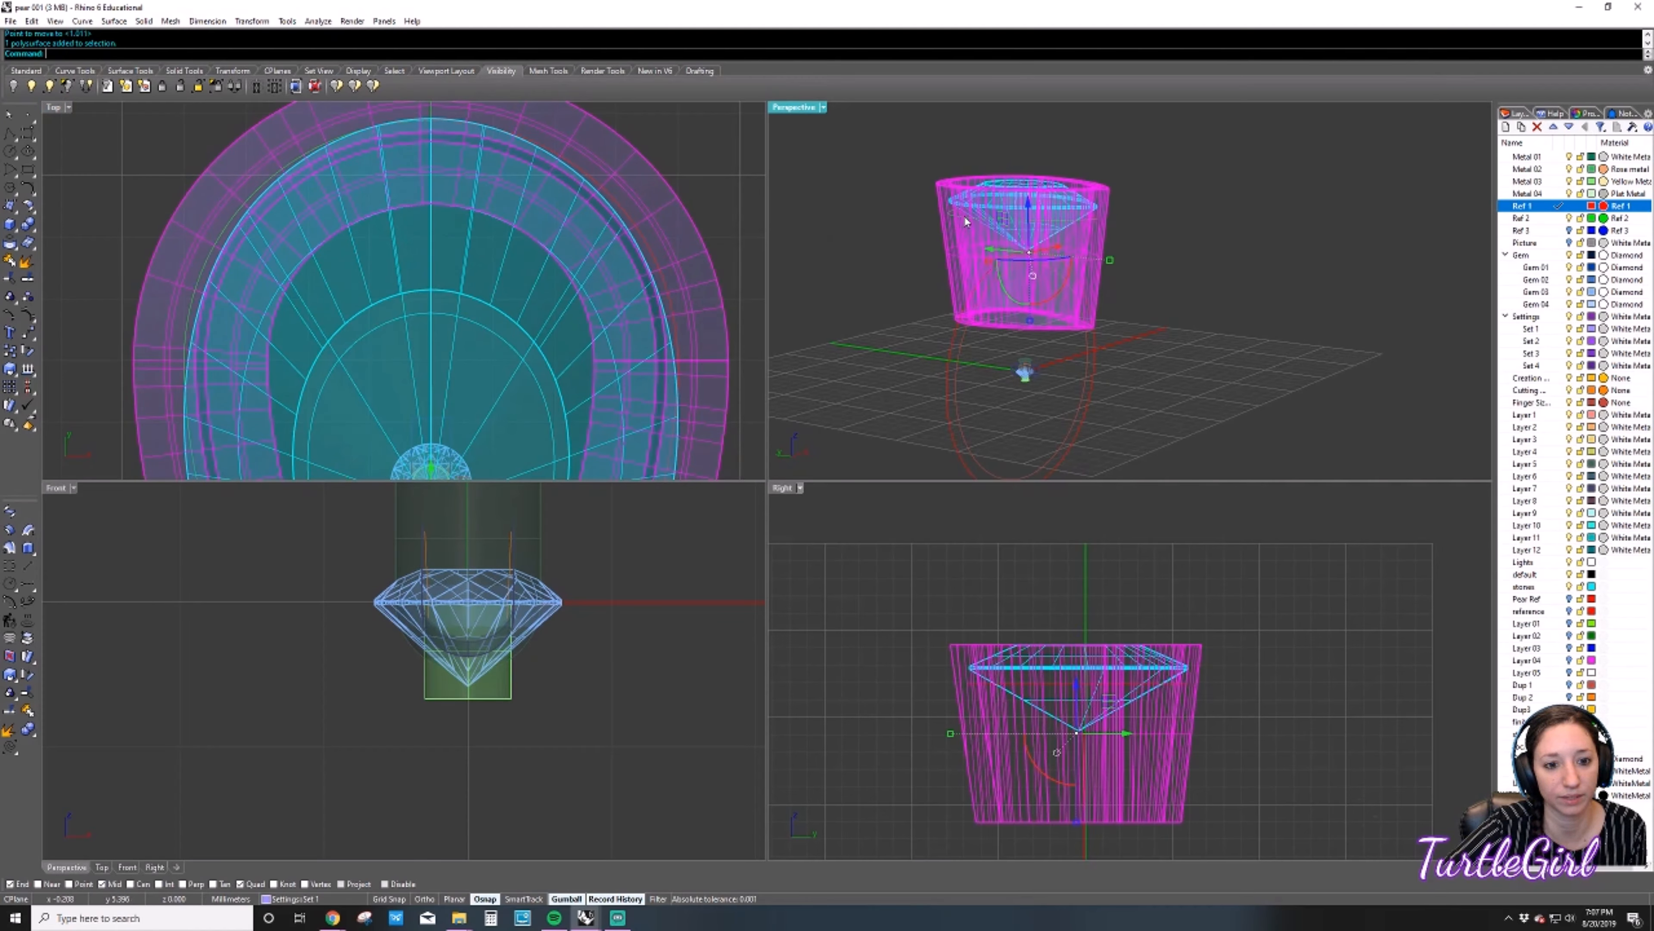
click(957, 225)
click(1192, 227)
right_drag(1192, 227, 1155, 263)
scroll(1067, 283, up, 6)
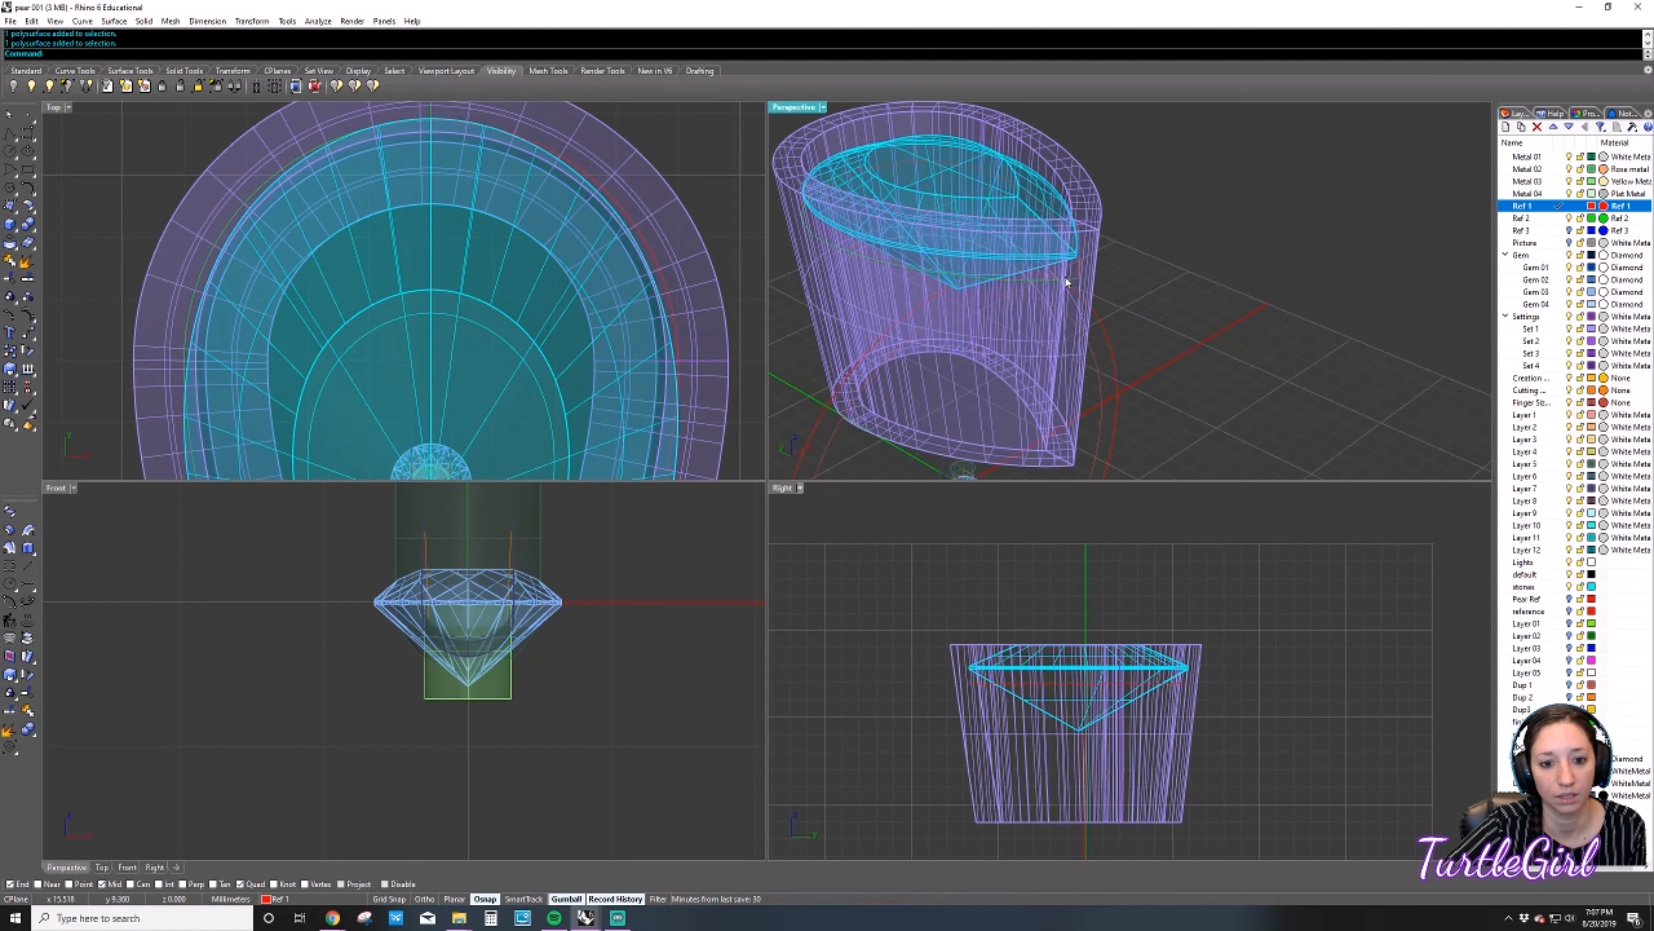
right_click(1074, 279)
click(1227, 257)
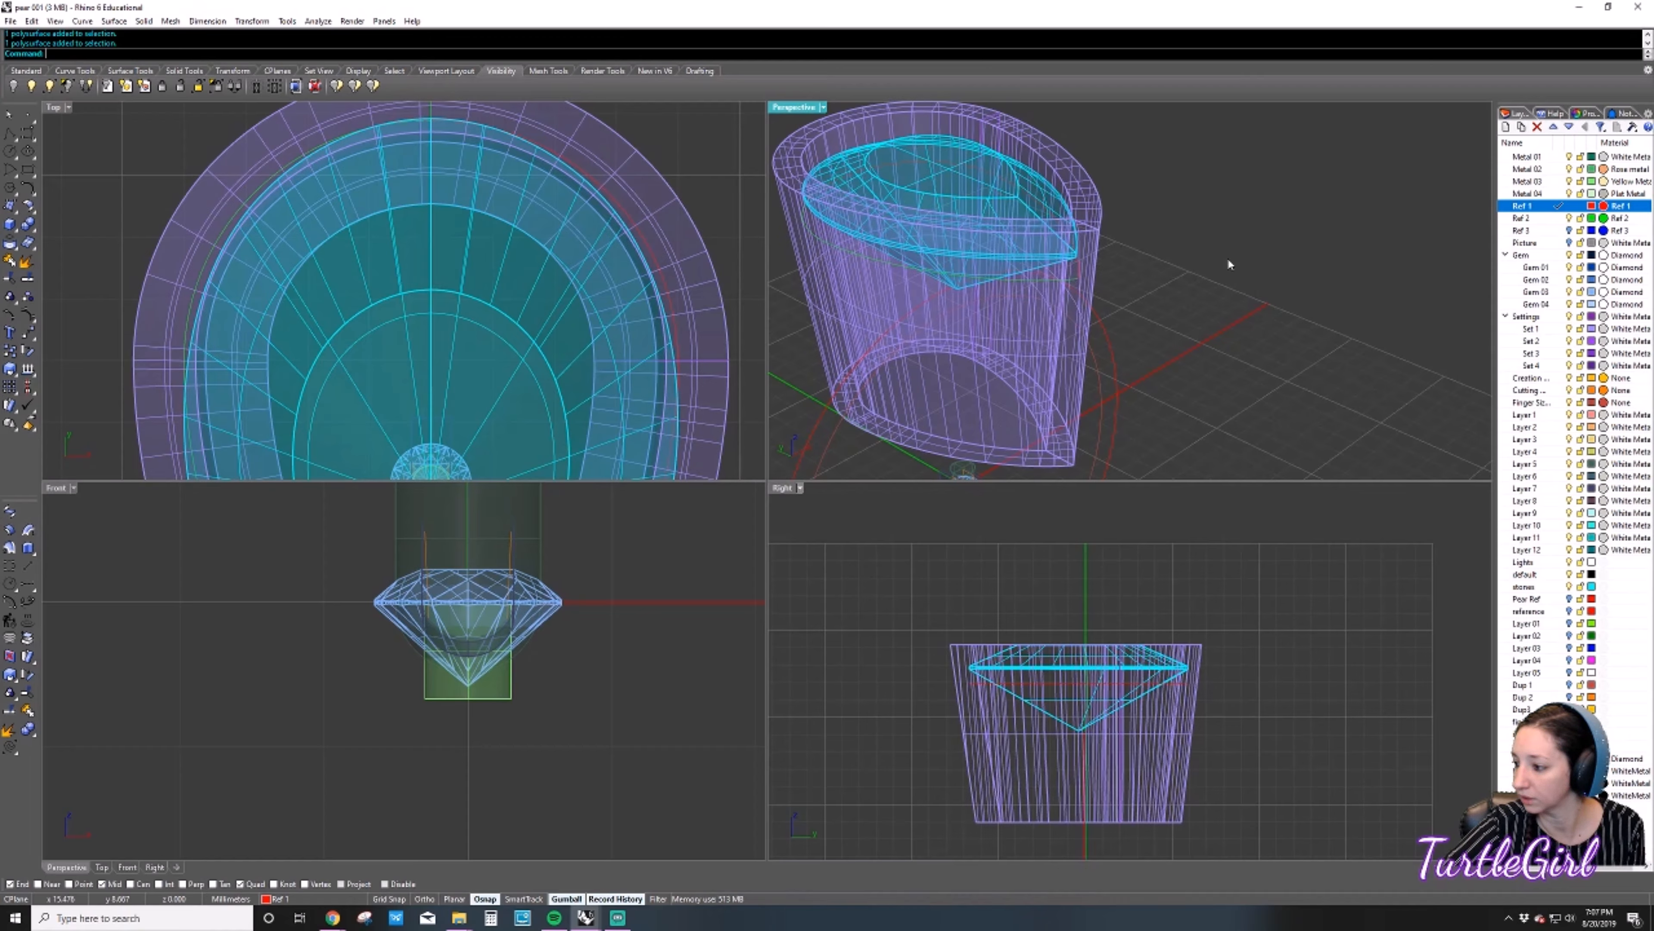
scroll(1226, 258, down, 5)
right_drag(1227, 257, 984, 338)
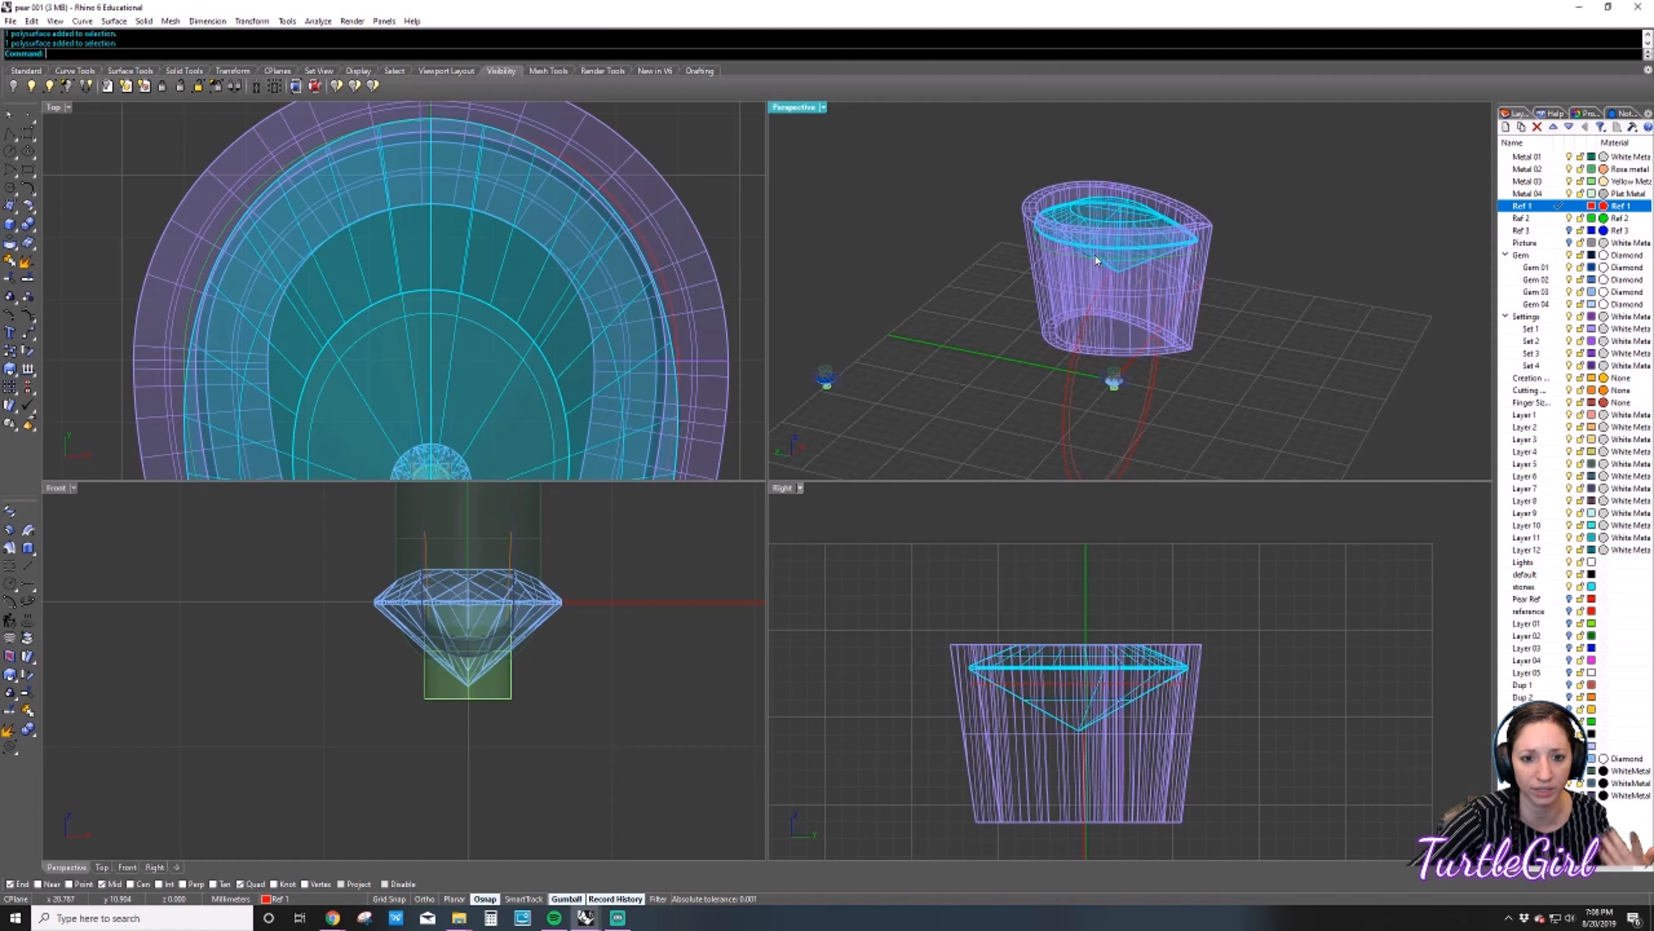
Pick out the green half-pear curve among the overlapping objects at the bezel wall and clear the selection.
click(1051, 252)
click(990, 265)
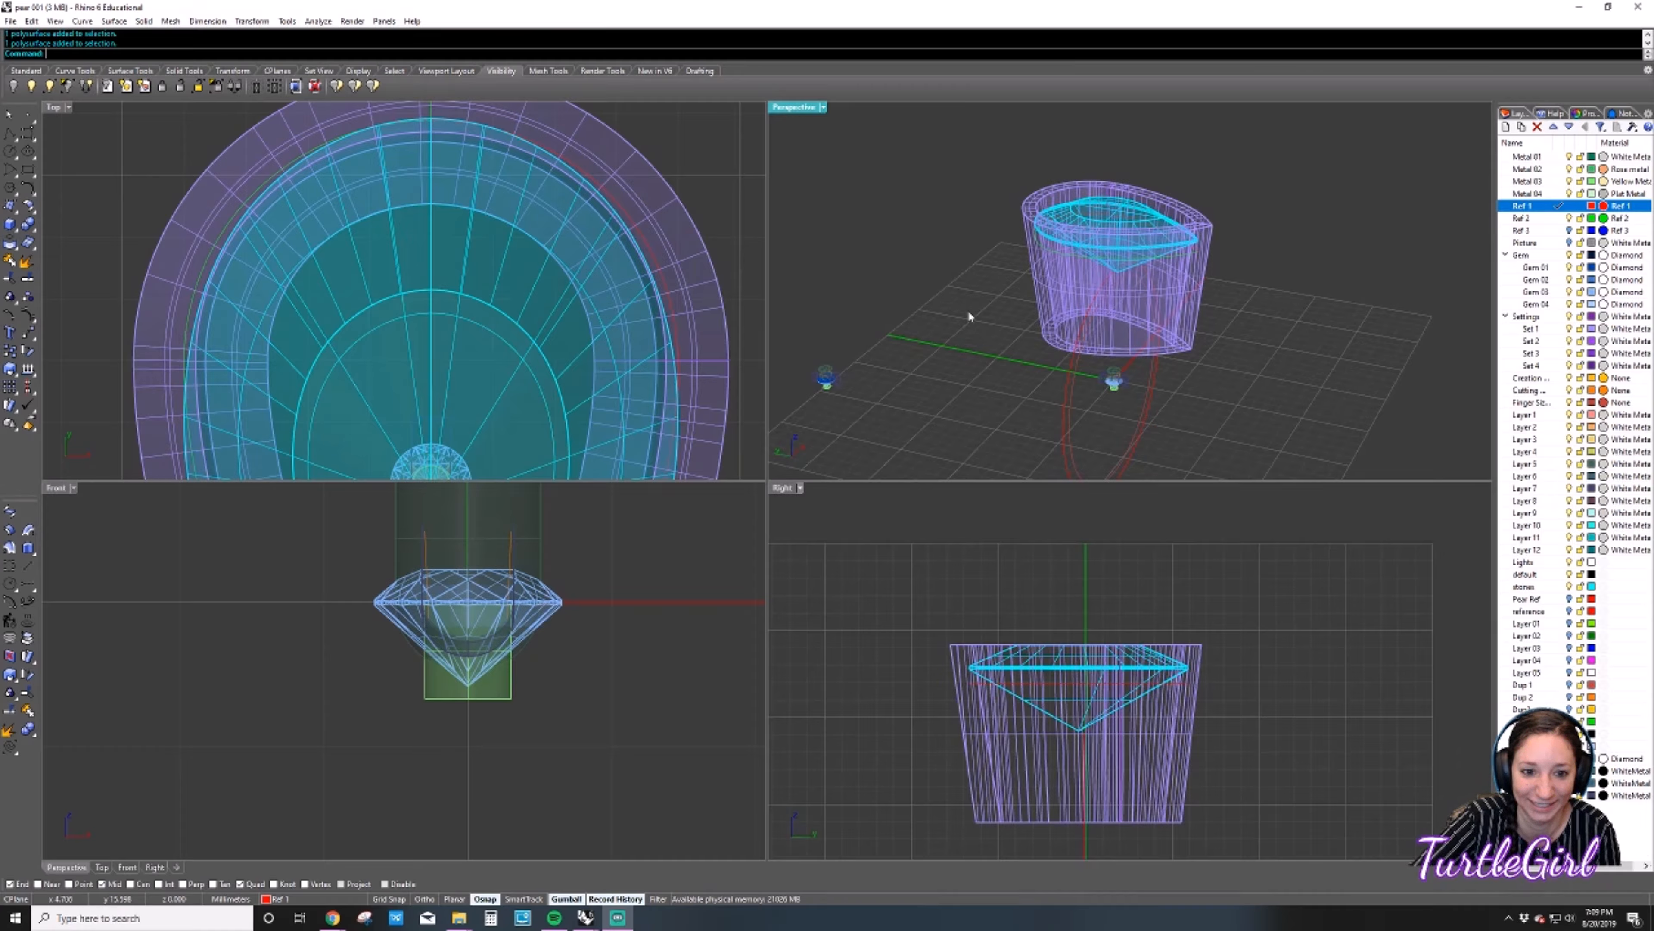
click(1058, 256)
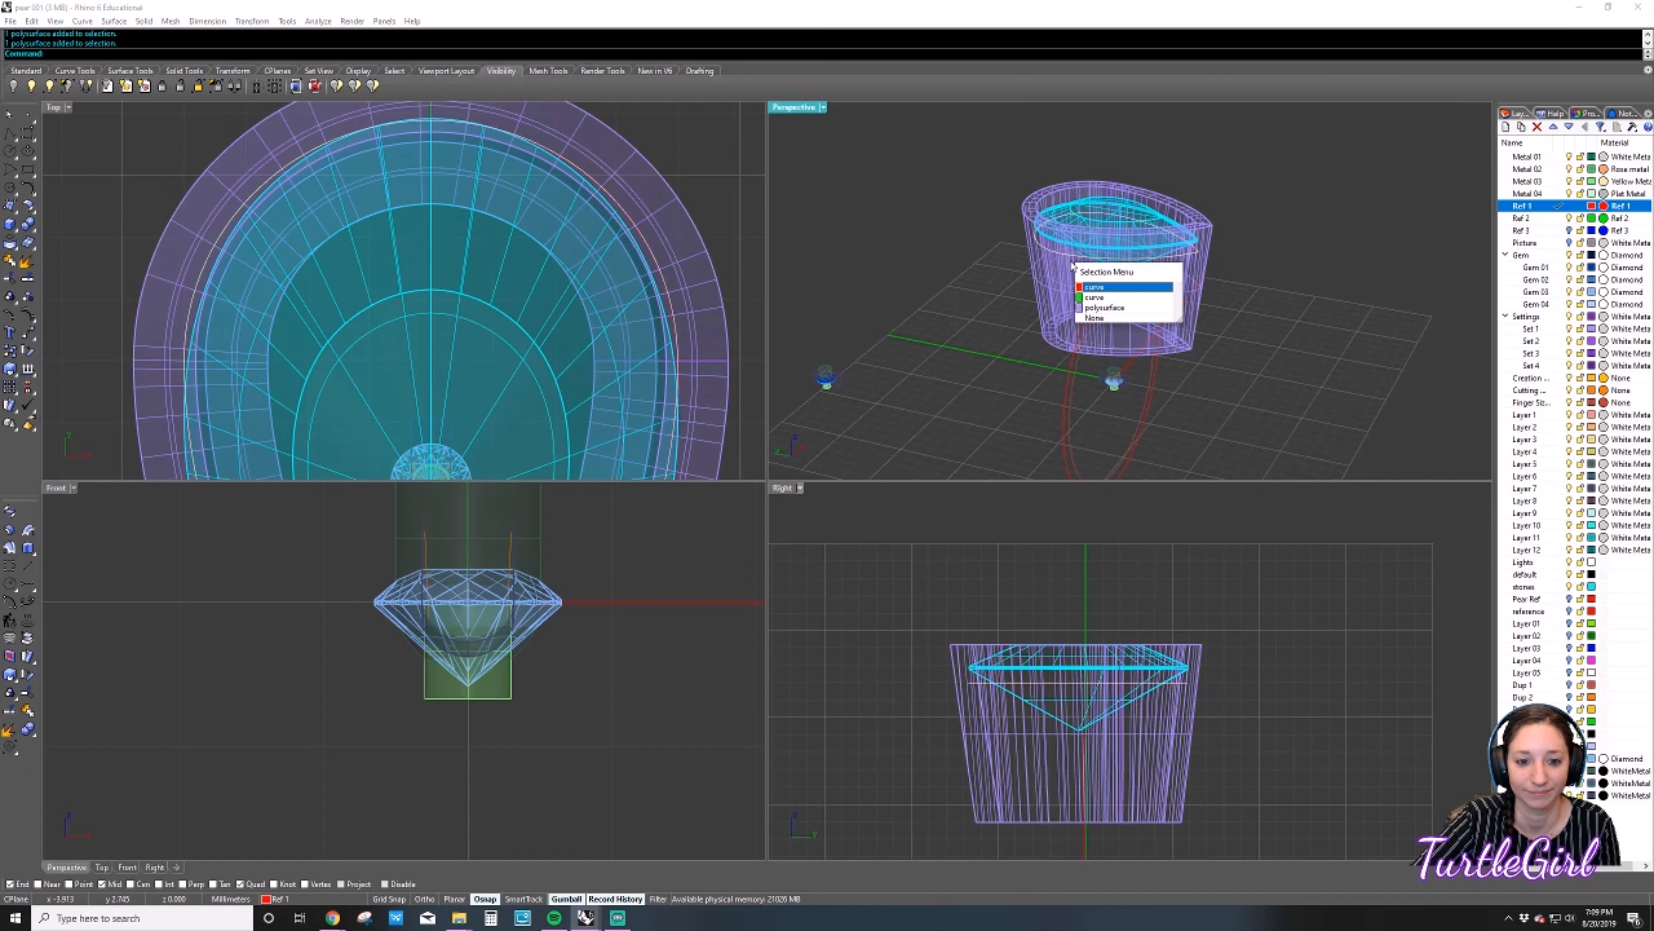
click(1095, 297)
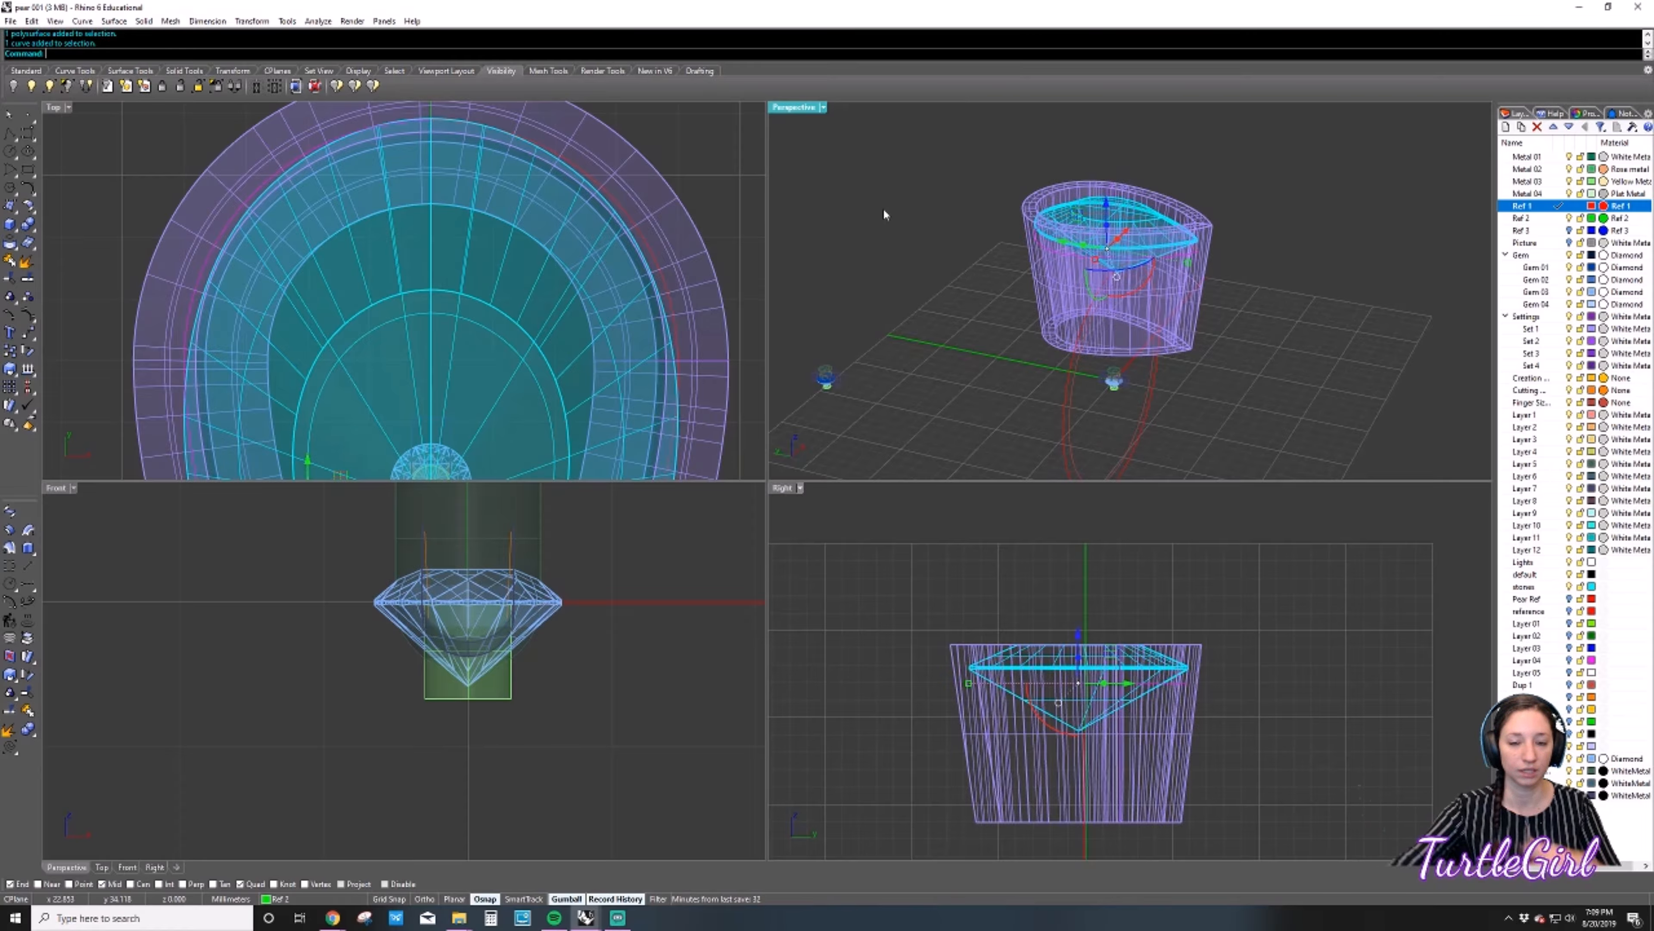
key(alt+Tab)
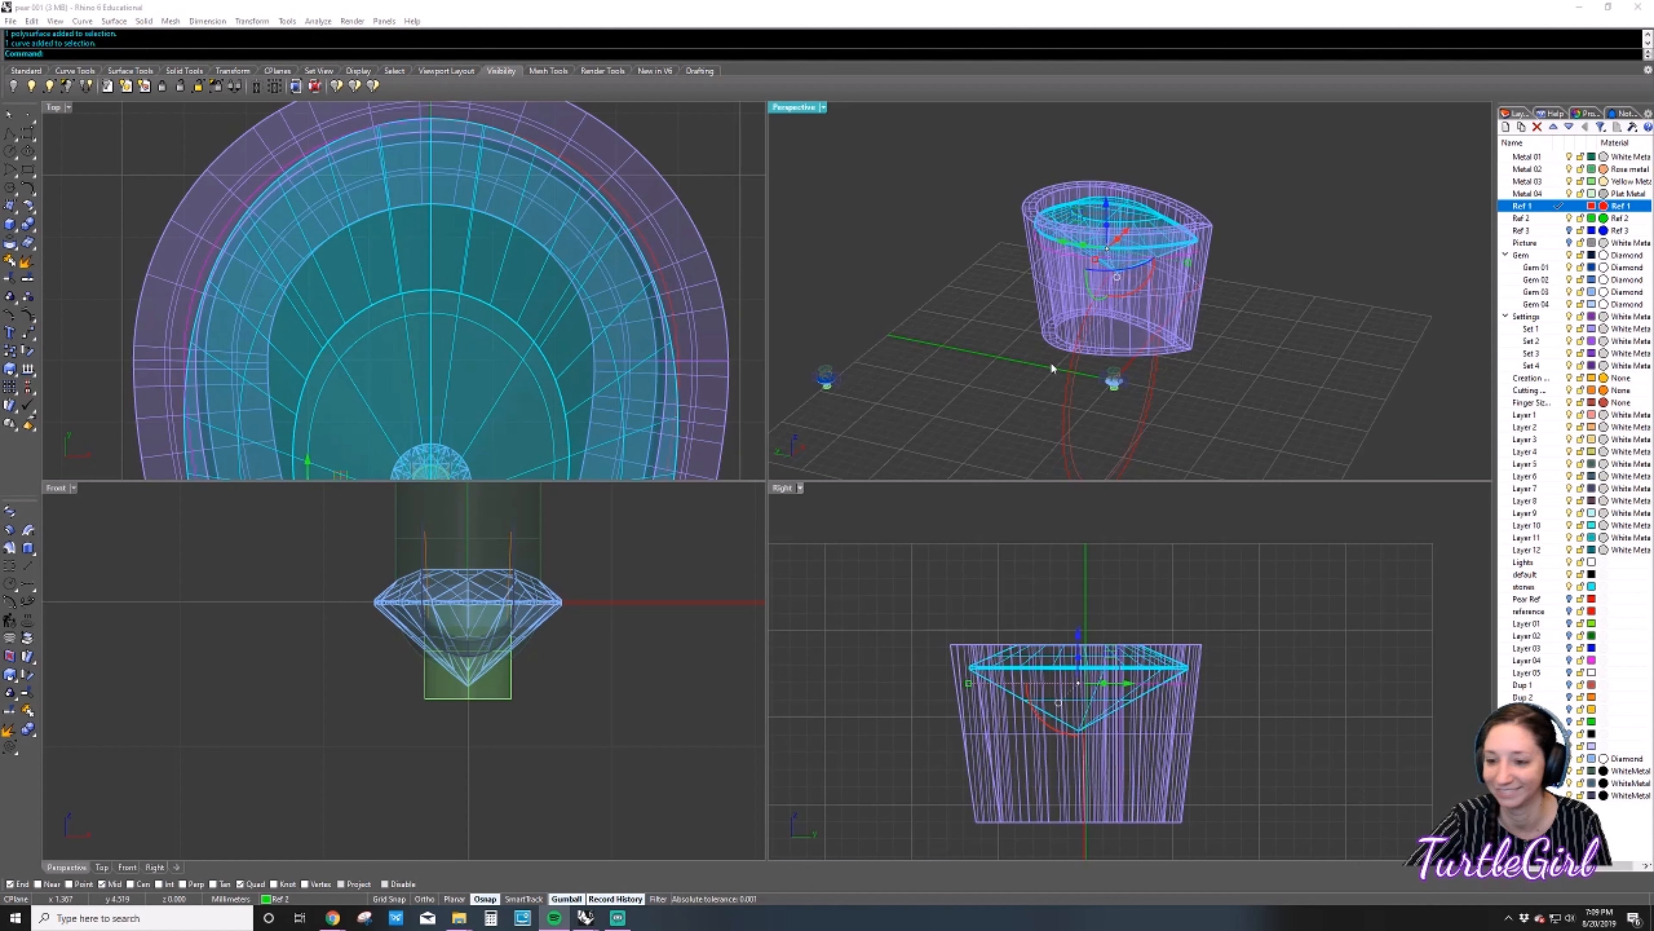
key(Escape)
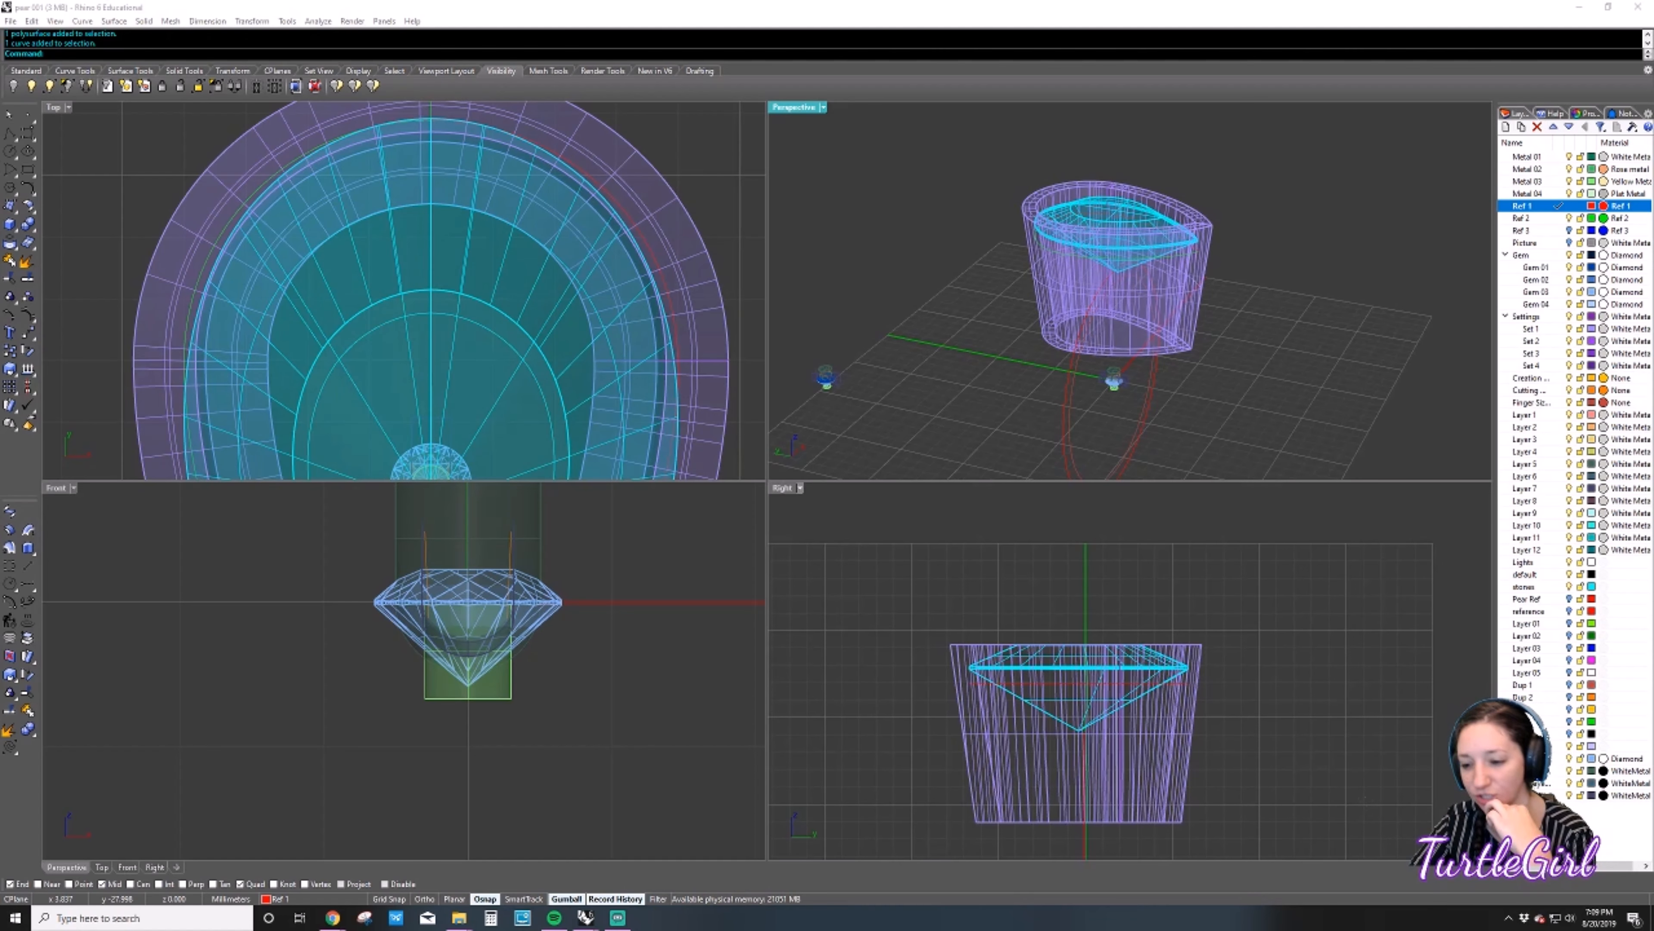
key(super+d)
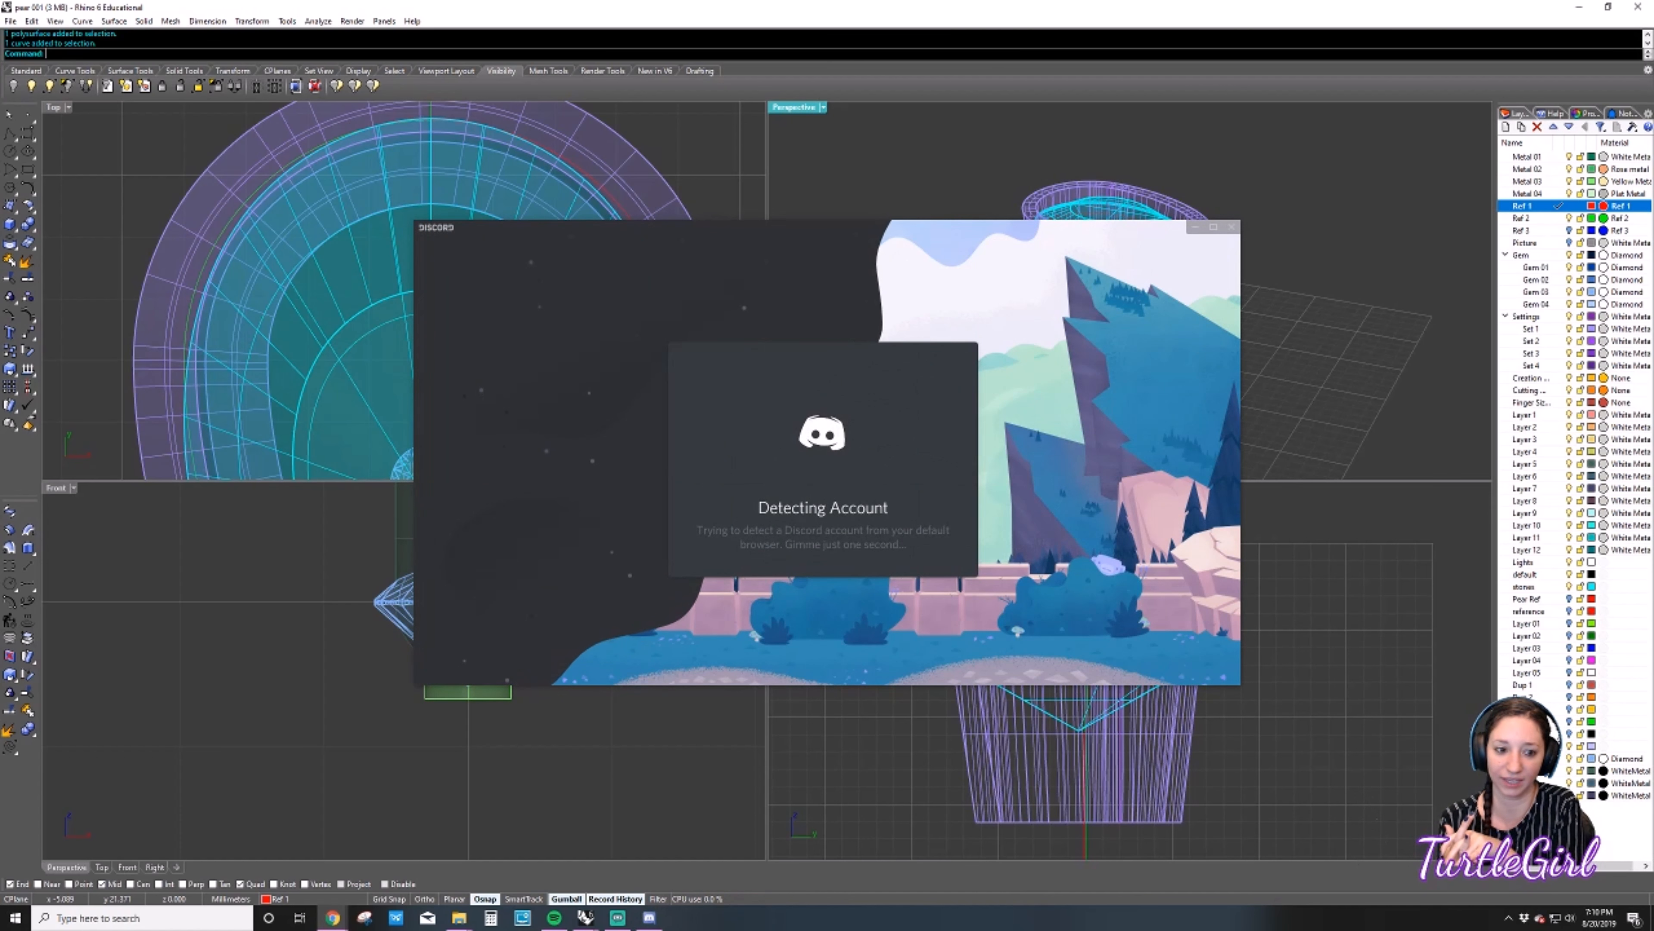
click(823, 251)
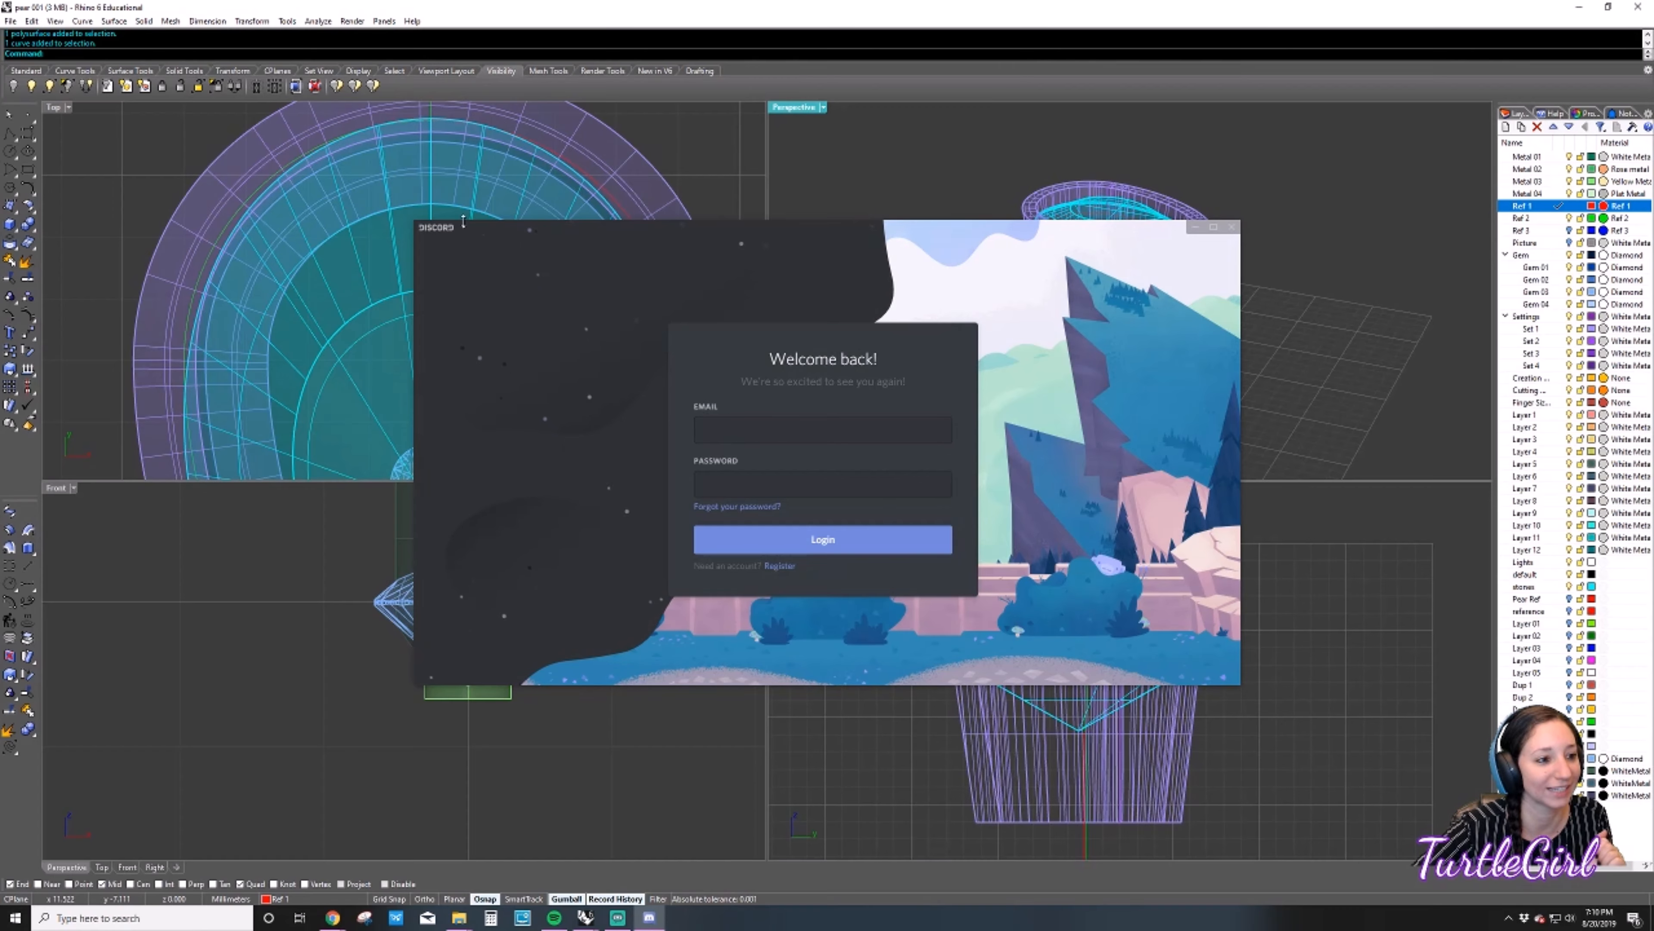
drag(429, 230, 1653, 385)
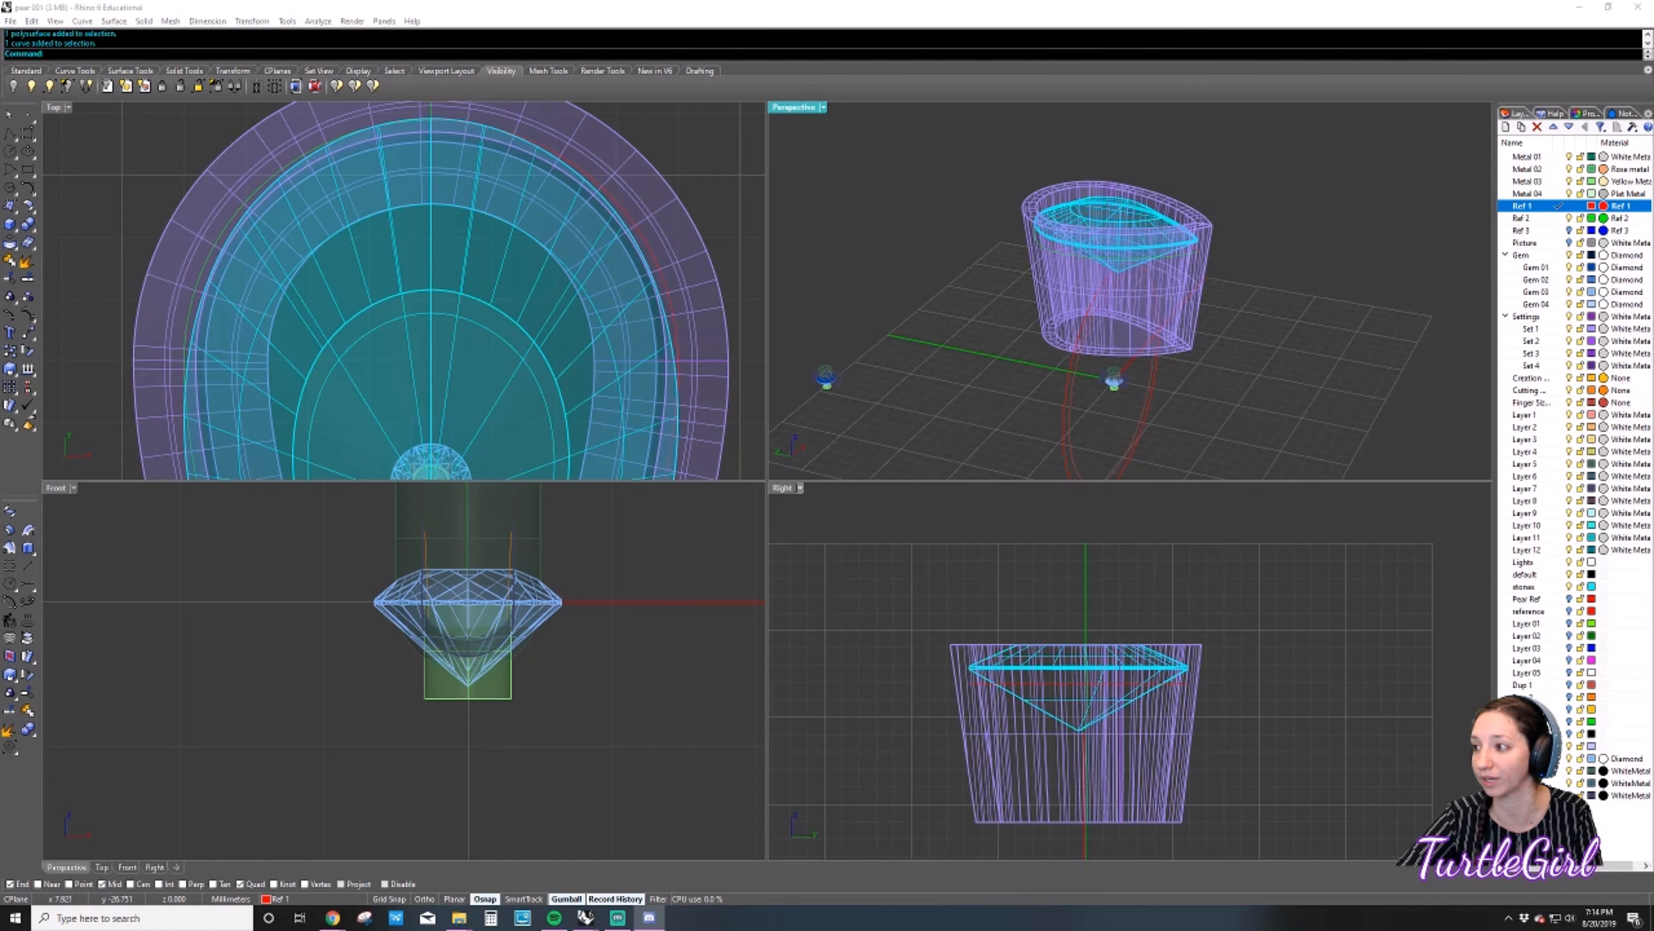
key(alt+Tab)
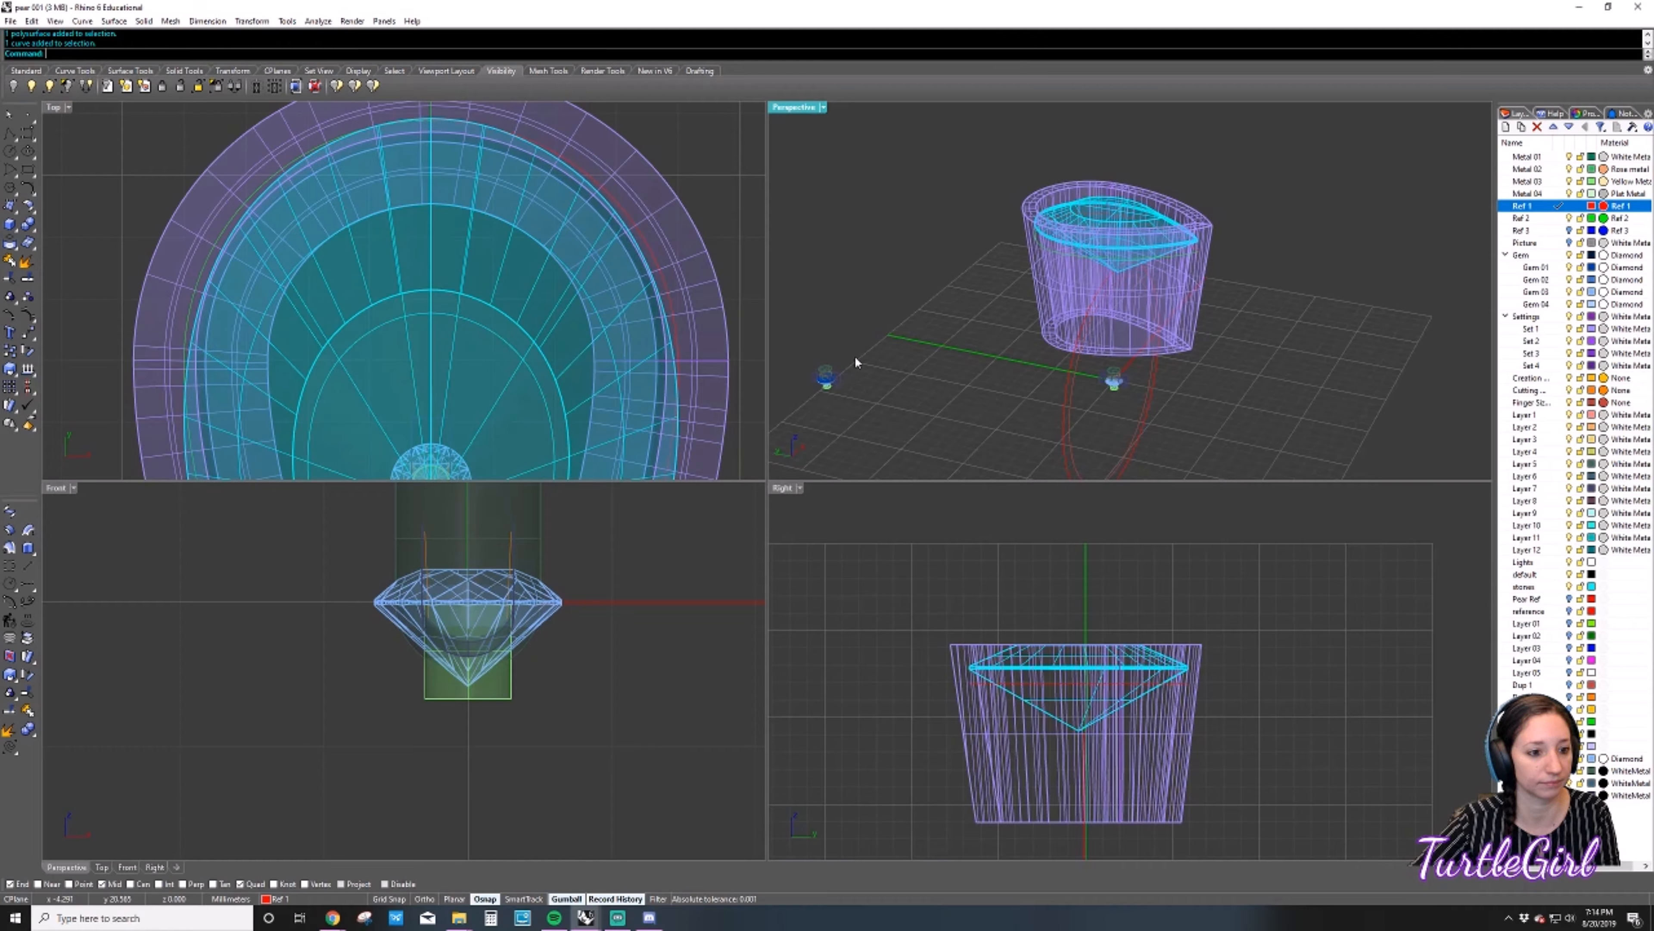
Examine the small round gem with its cutter and the pear bezel in the Perspective and Top views.
scroll(832, 348, down, 6)
right_drag(888, 317, 846, 357)
scroll(877, 265, up, 9)
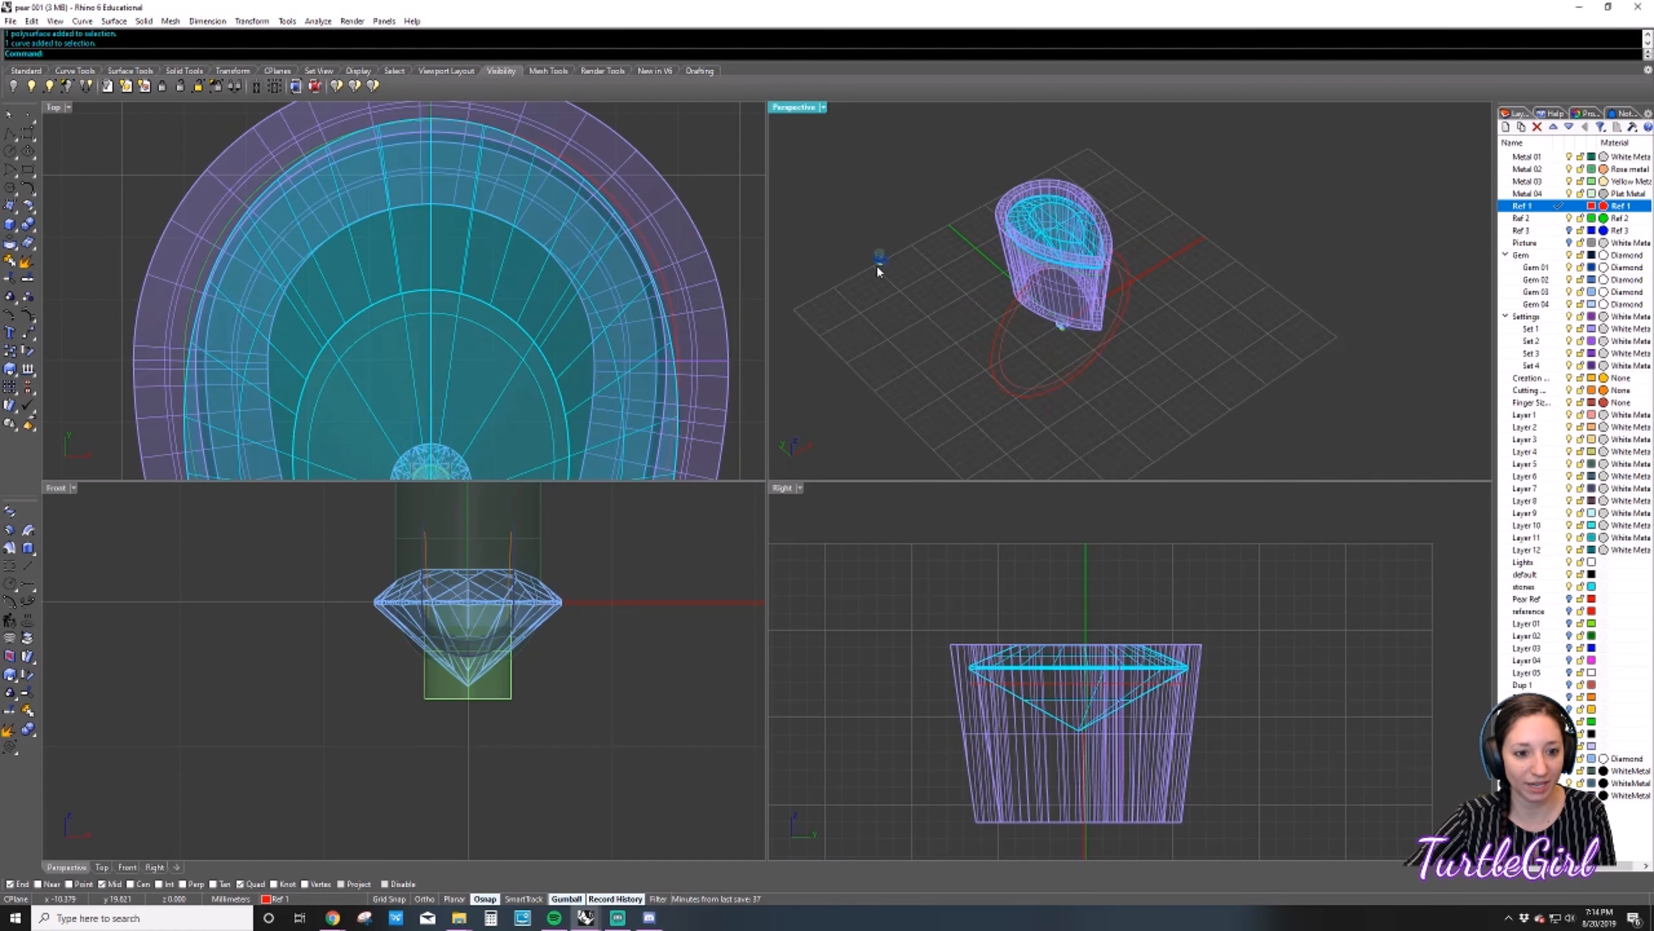
shift+right_drag(941, 255, 1049, 378)
shift+right_drag(1118, 179, 1108, 300)
scroll(1078, 250, up, 5)
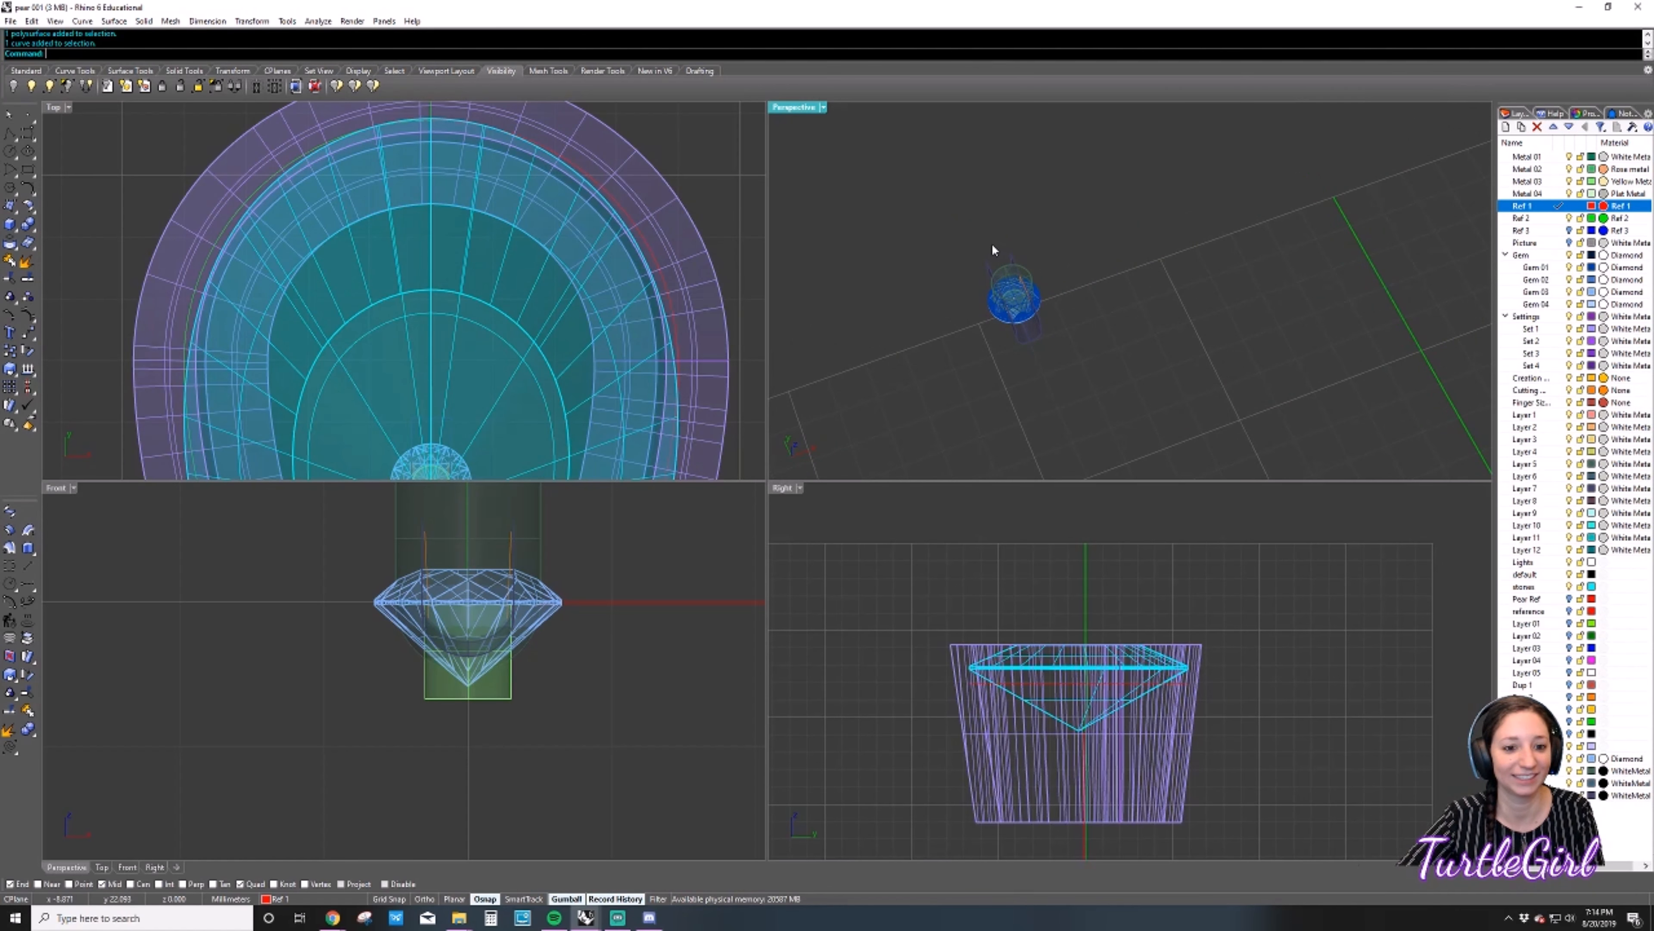
scroll(576, 223, down, 20)
right_drag(640, 219, 602, 296)
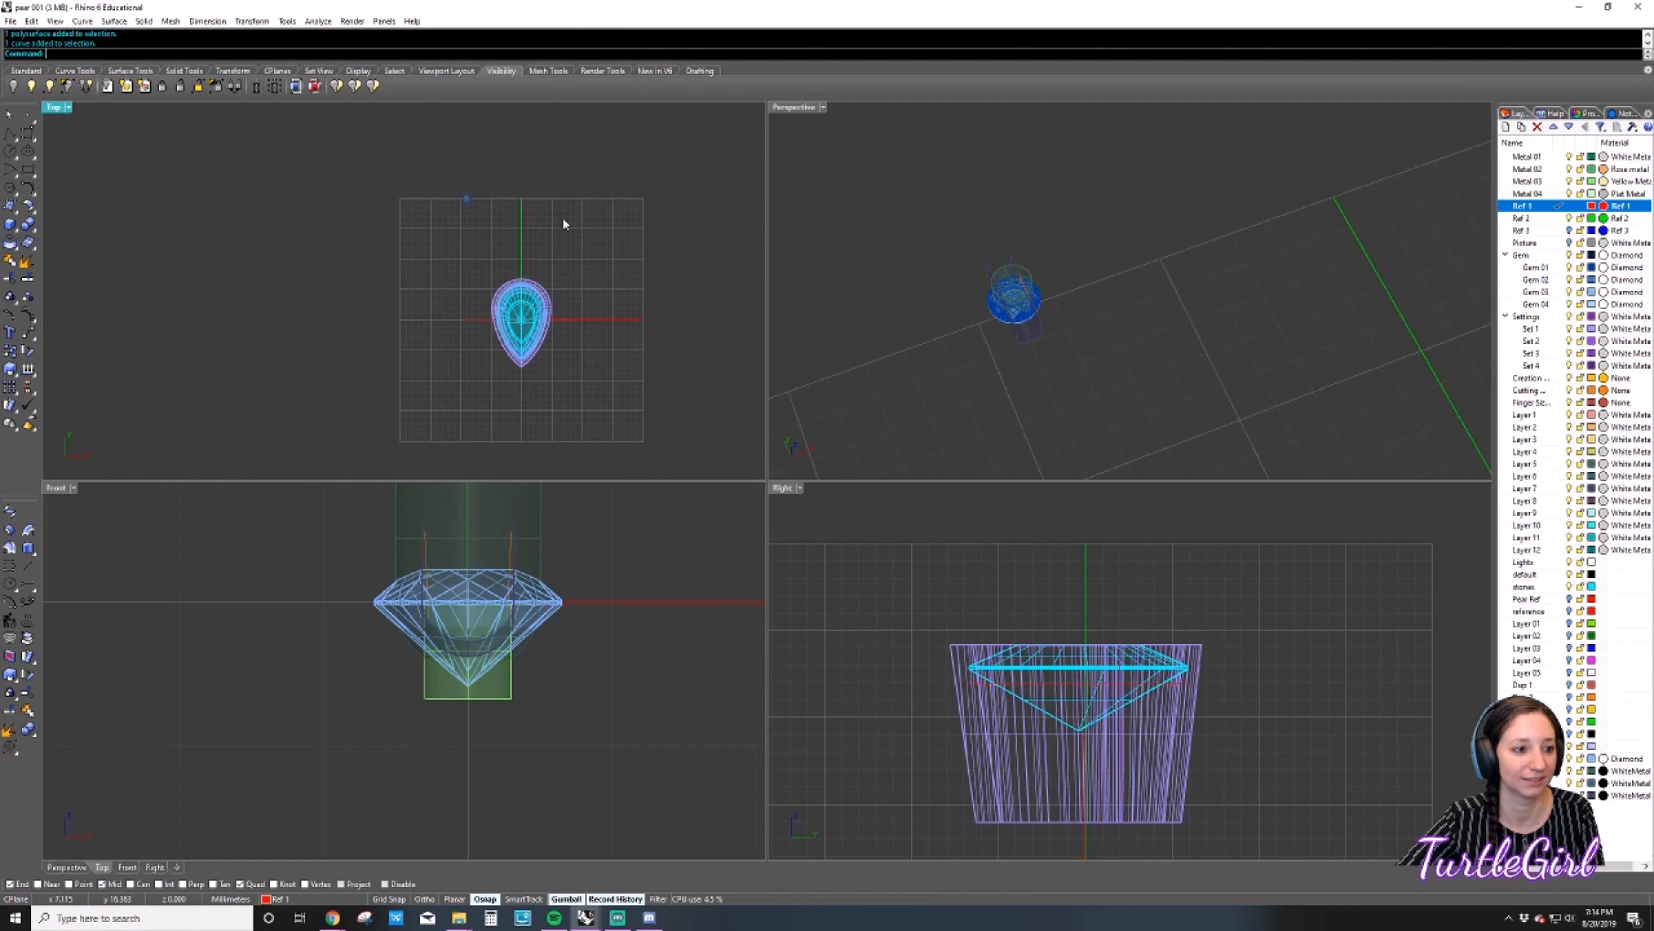
scroll(461, 212, up, 20)
right_drag(485, 215, 466, 296)
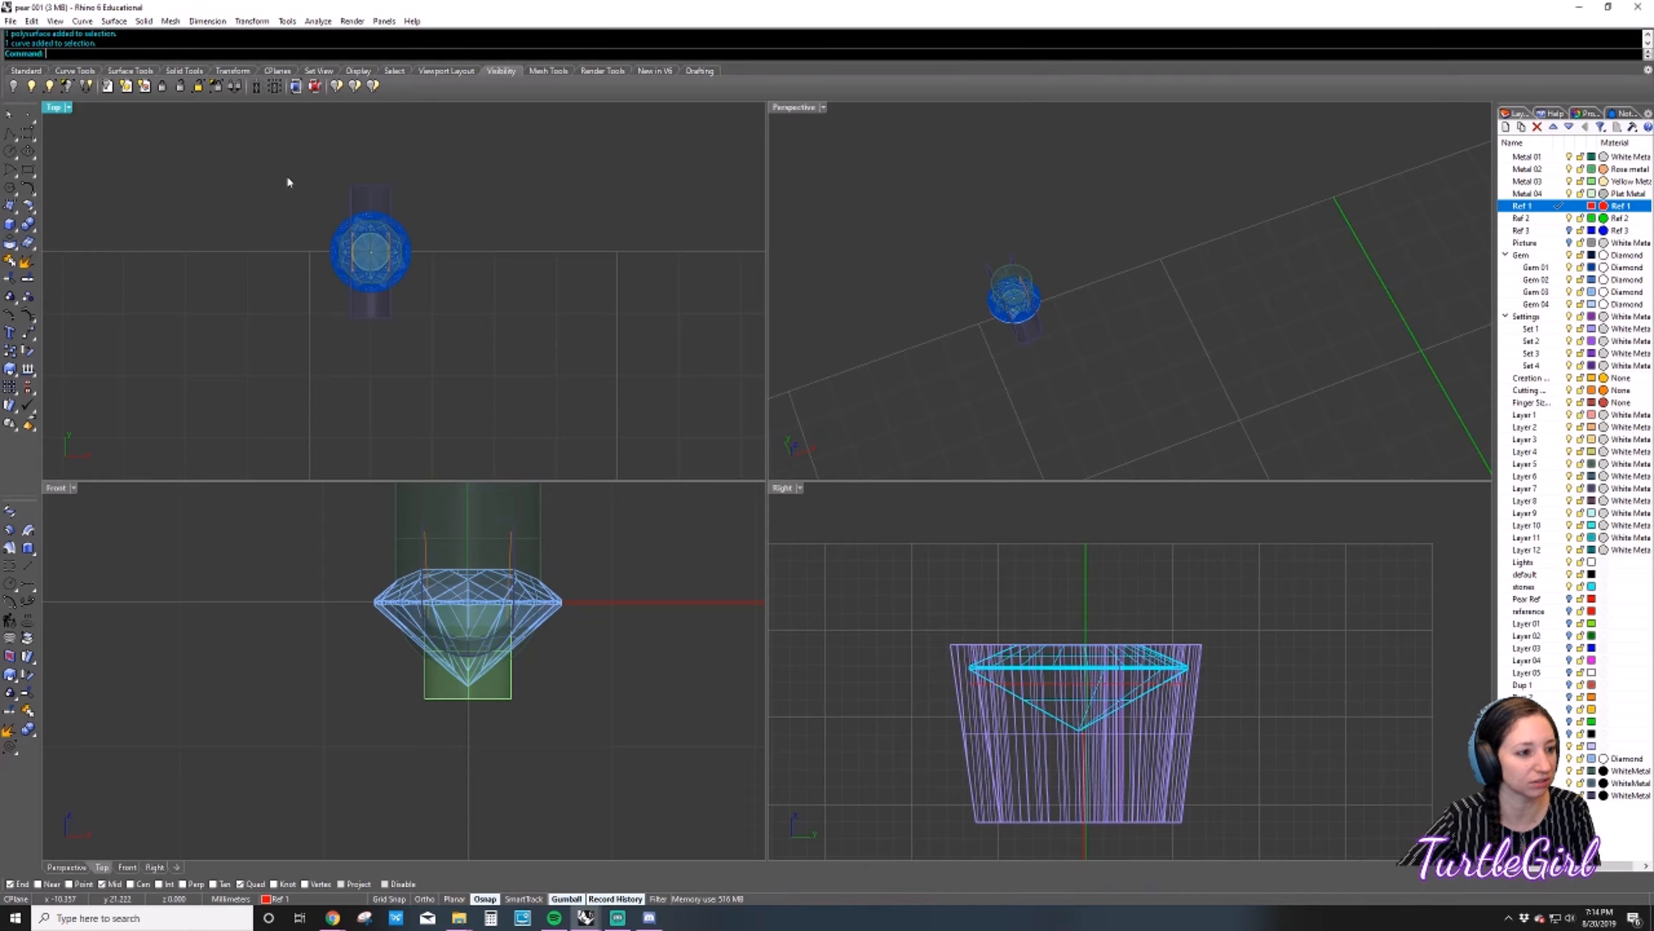
scroll(424, 267, down, 3)
right_drag(1140, 273, 1120, 315)
scroll(1203, 298, down, 5)
scroll(1120, 316, up, 2)
scroll(405, 246, up, 10)
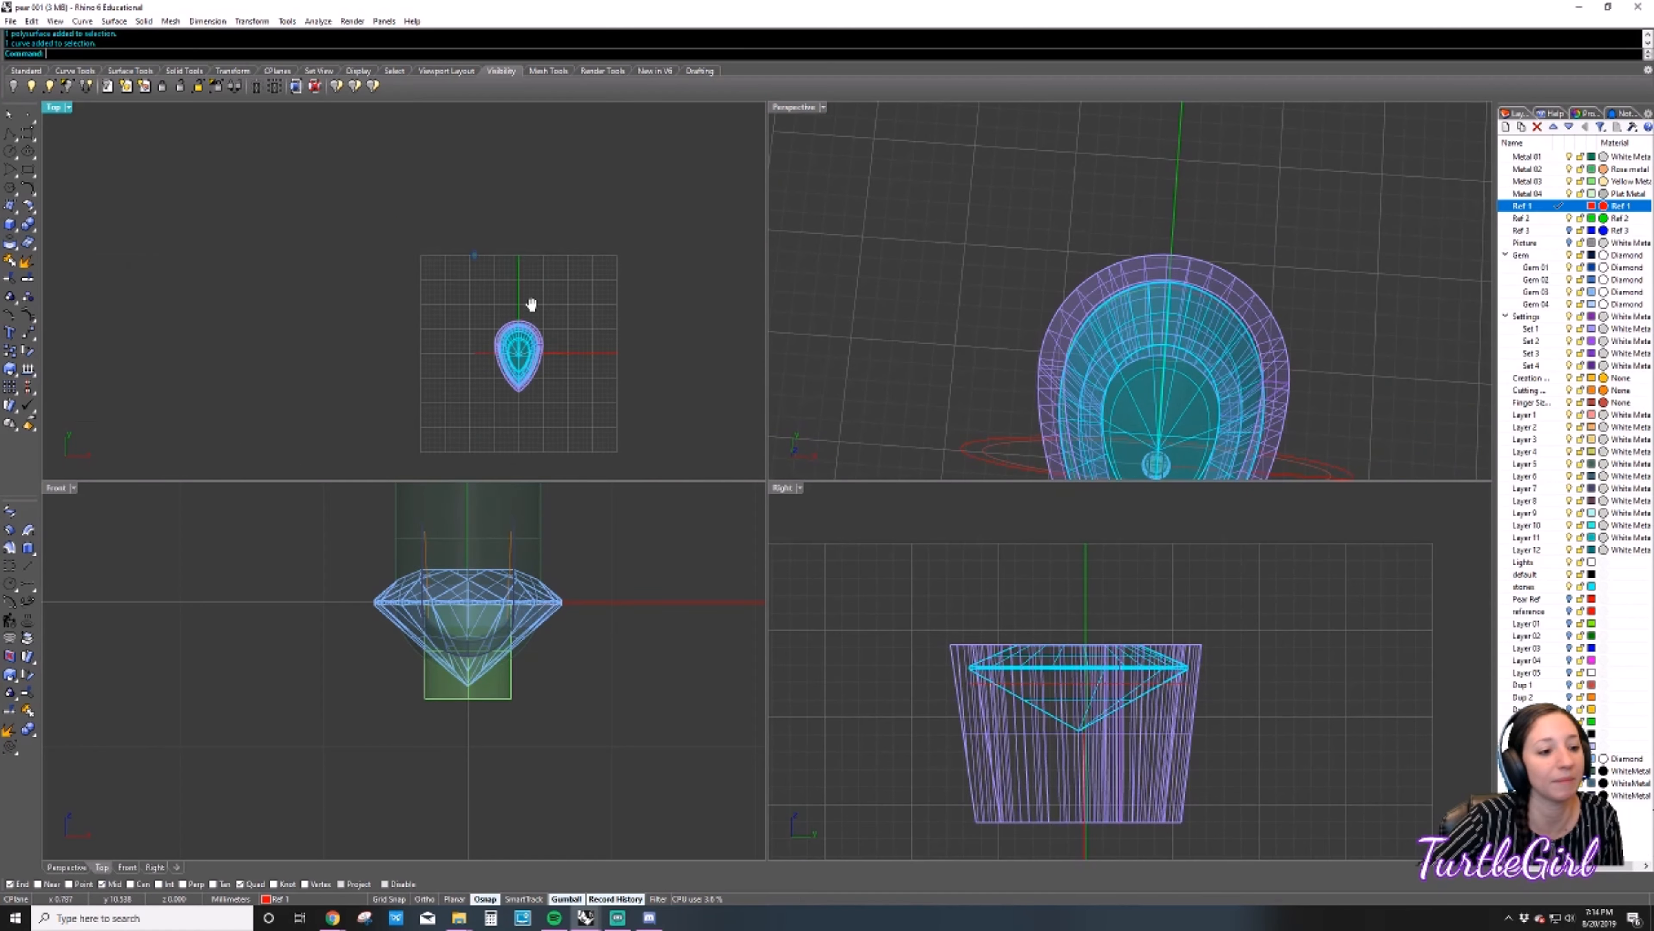
Select the green half-pear curve among the overlapping curves at the bezel wall in the Top view and view it in Perspective.
click(545, 277)
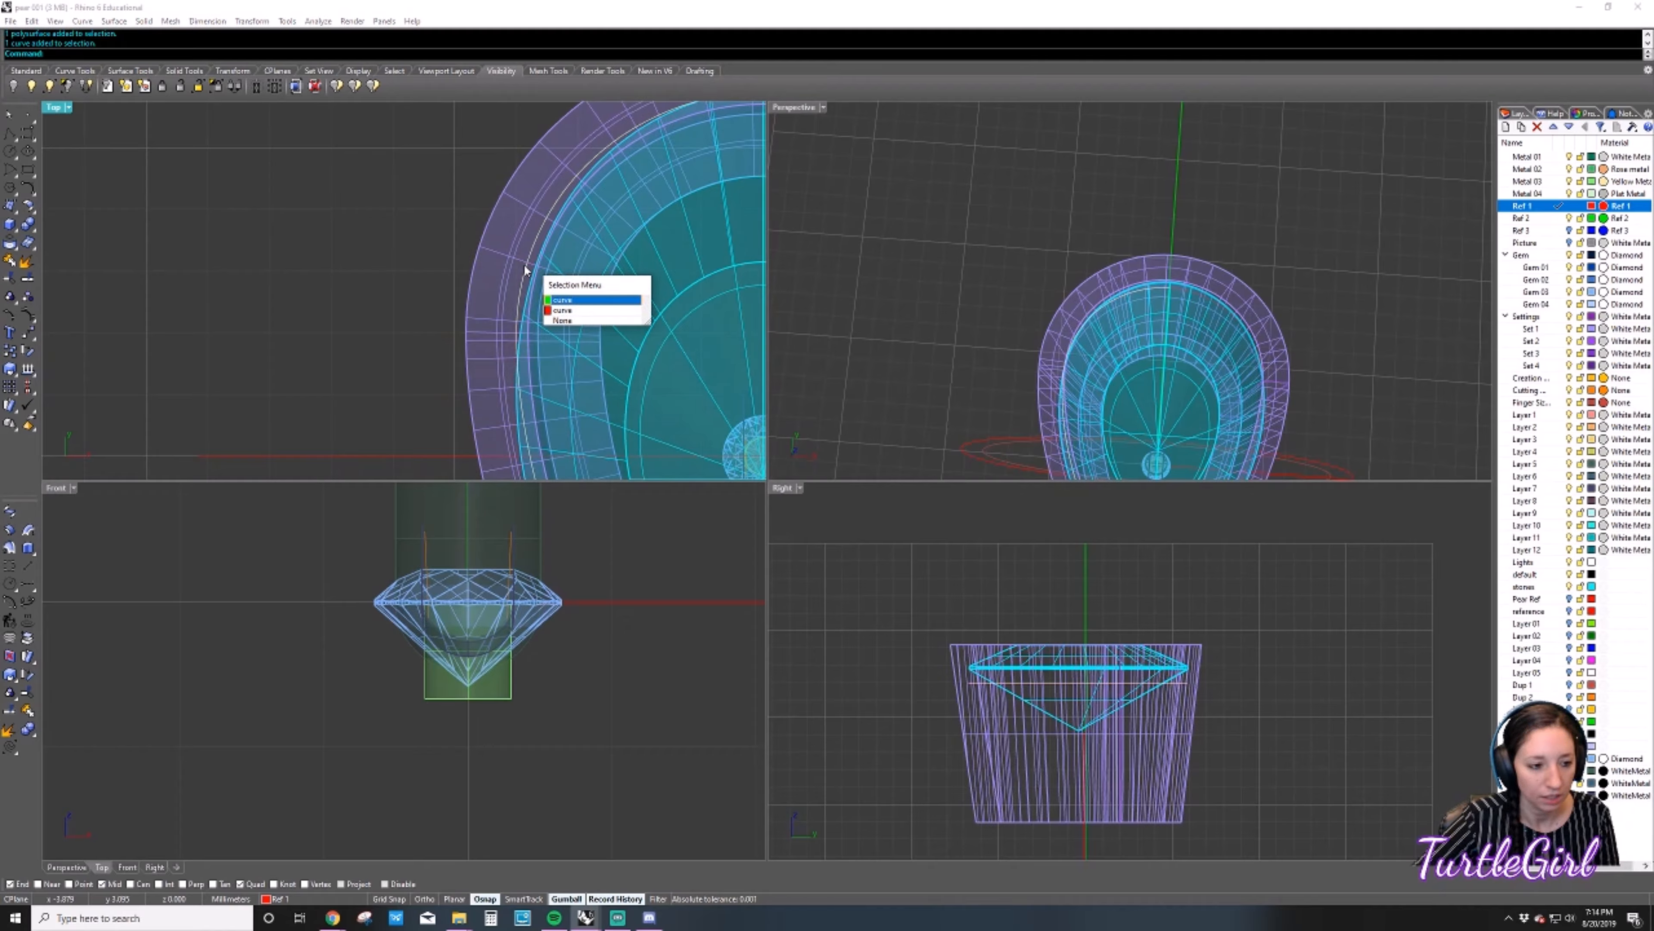
click(563, 301)
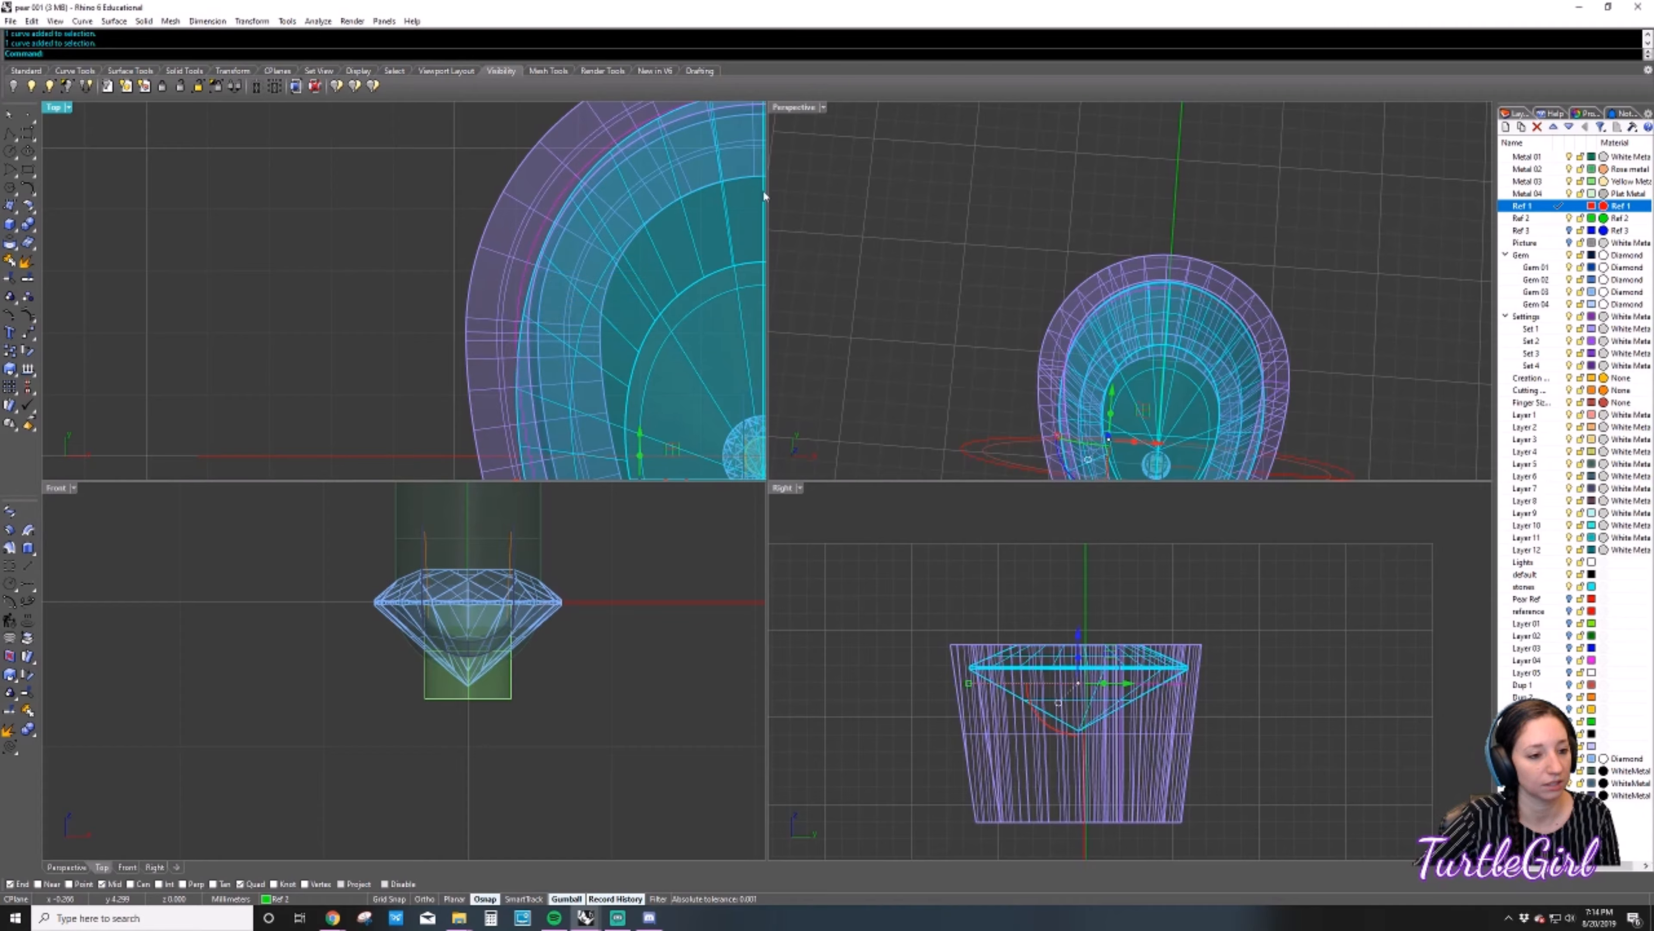
right_drag(1034, 281, 970, 169)
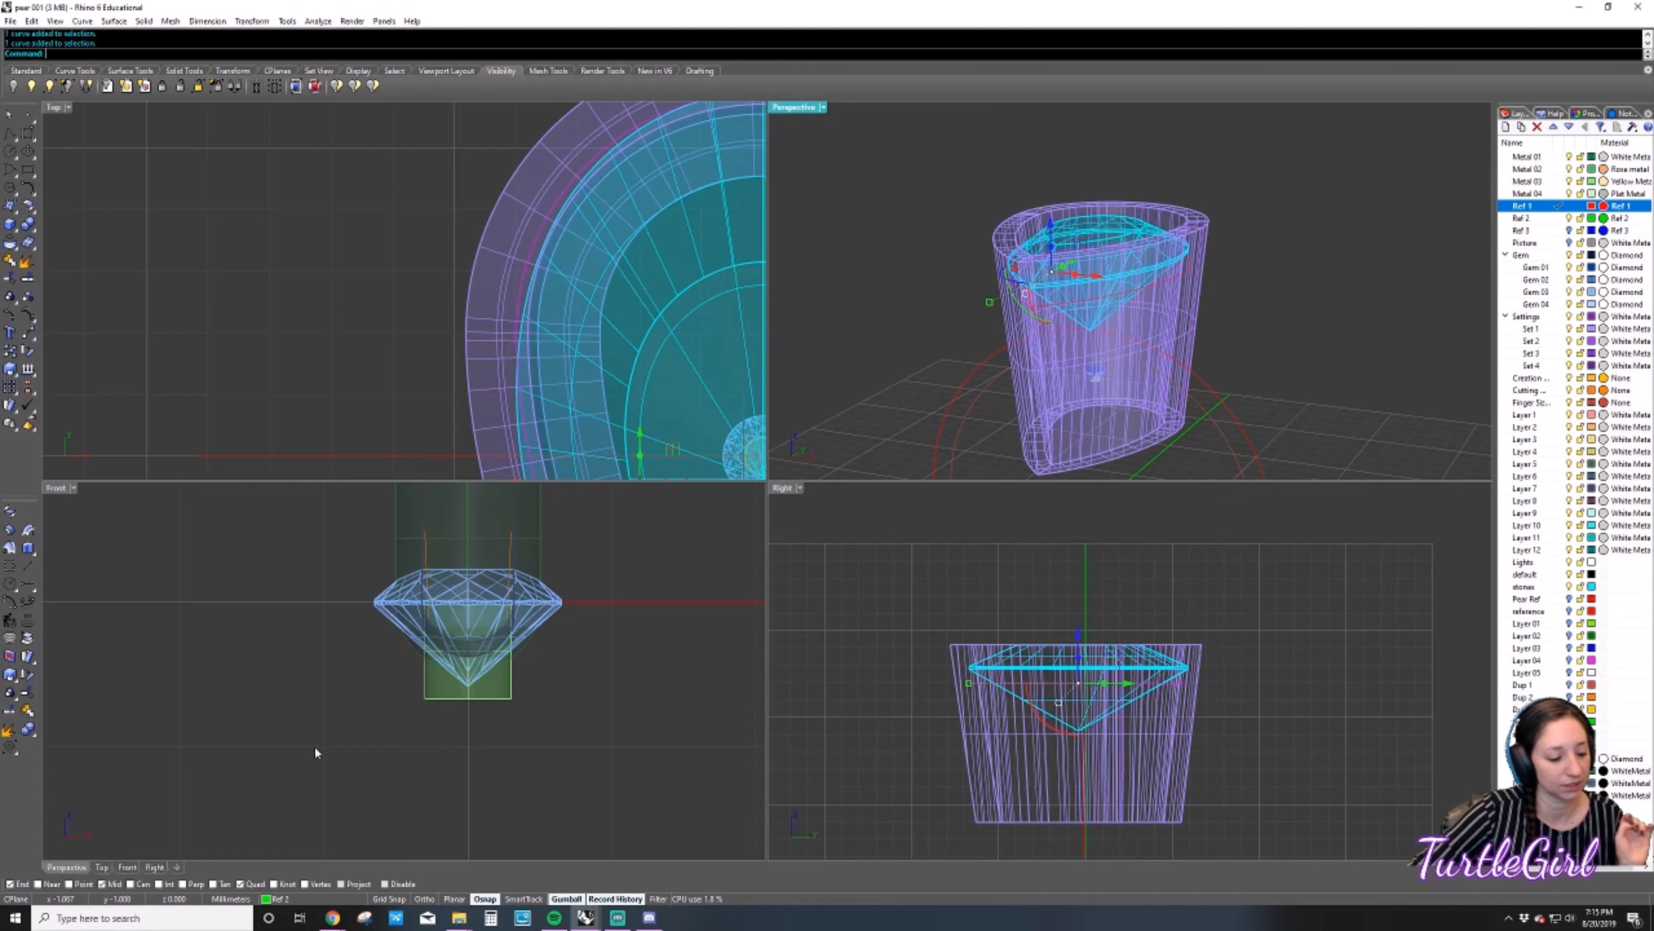
Switch to Chrome, browse the giraffe image results and open the Pexels page of the close-up giraffe photo.
mouse_move(335, 918)
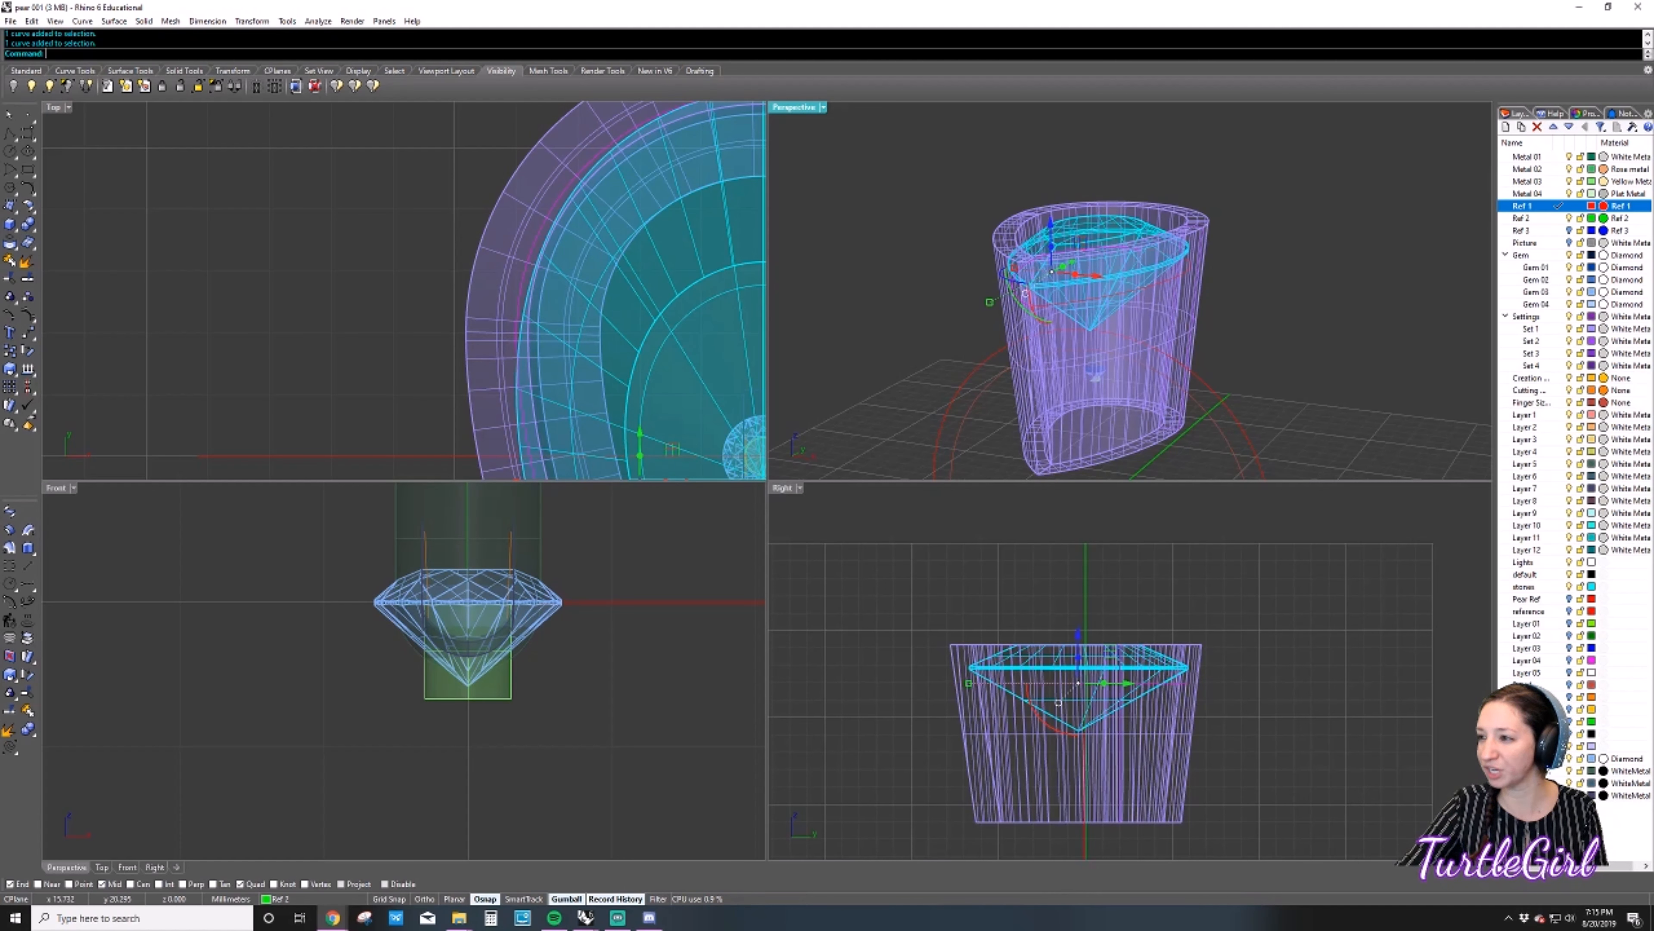
key(alt+Tab)
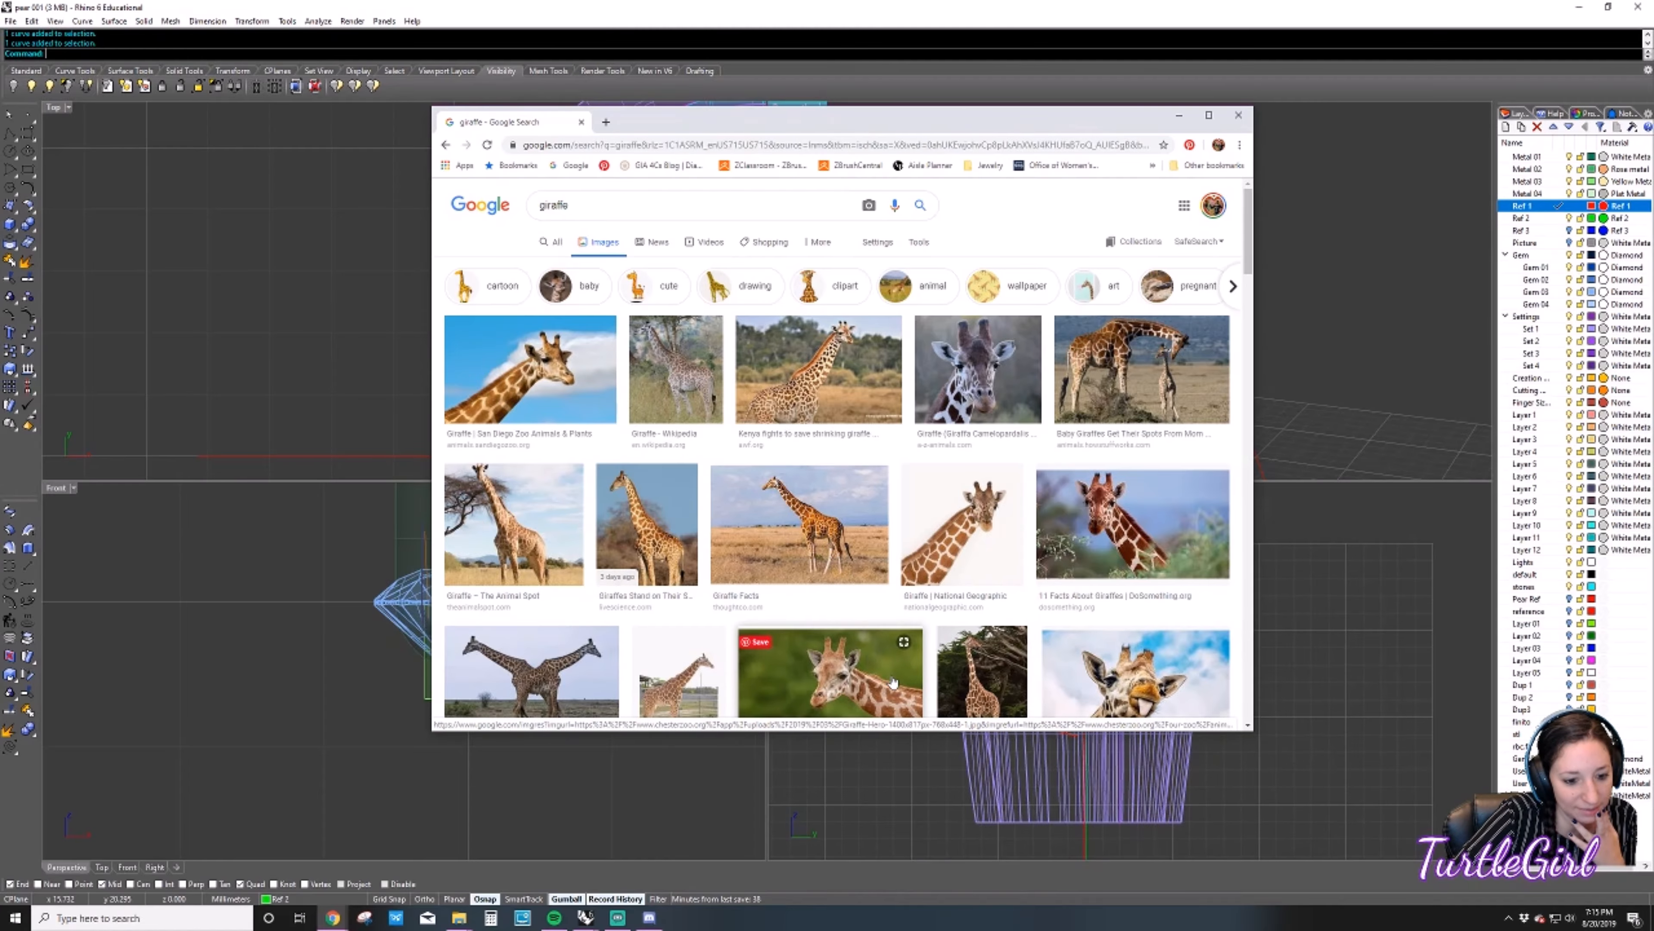
scroll(641, 647, down, 2)
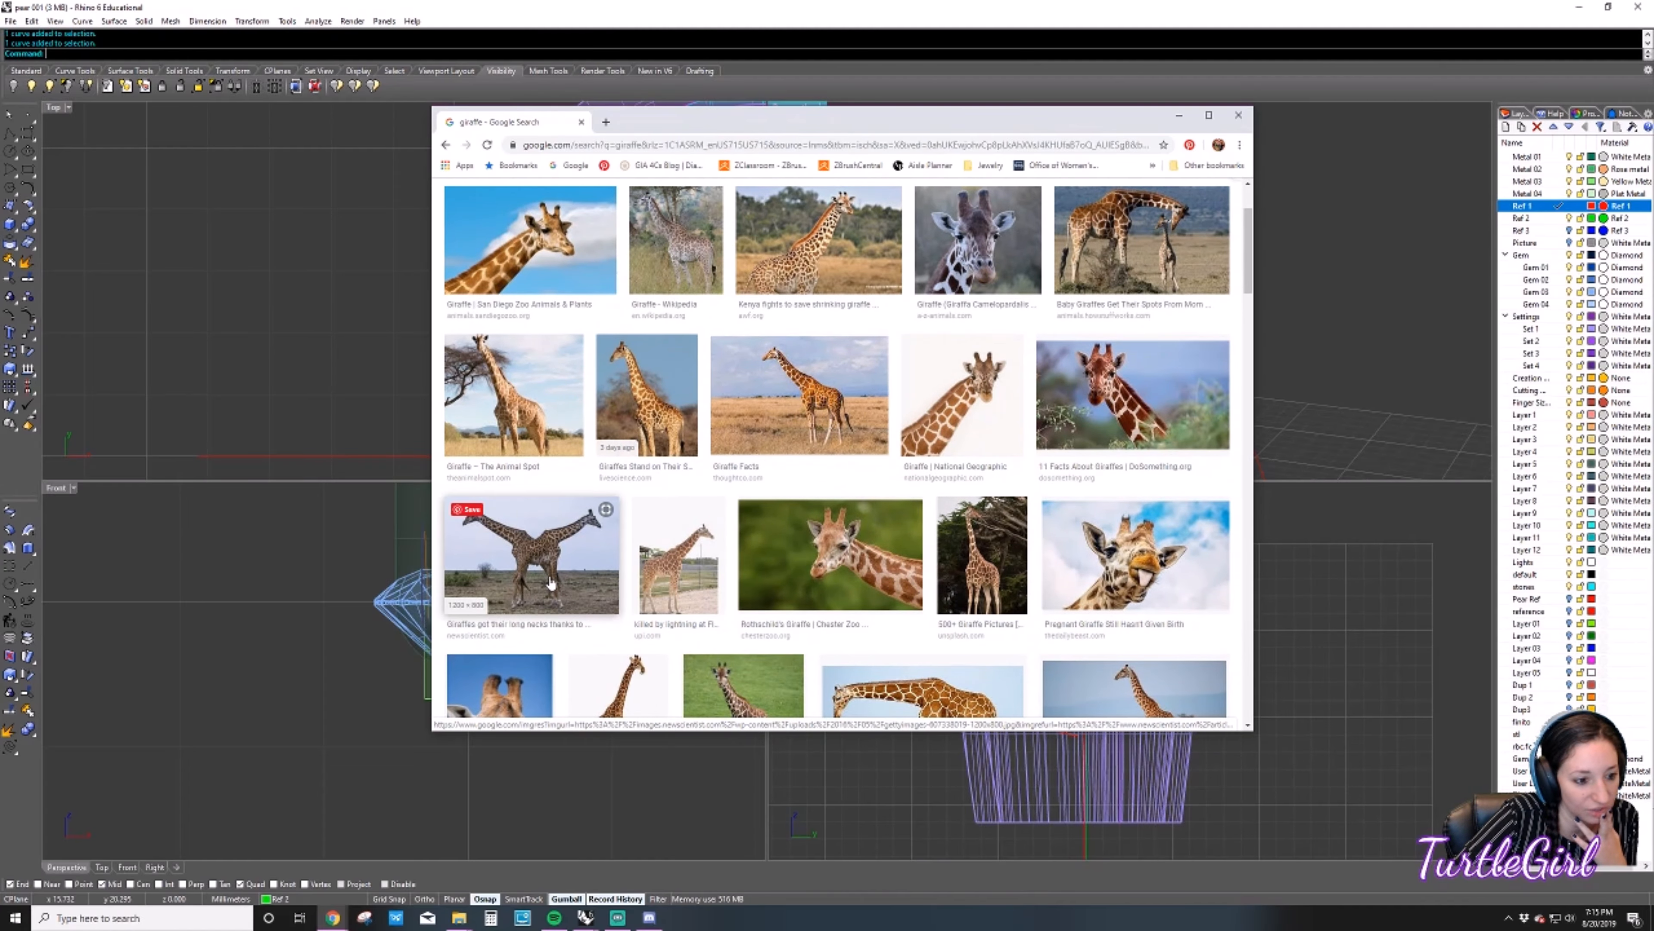
scroll(554, 580, down, 3)
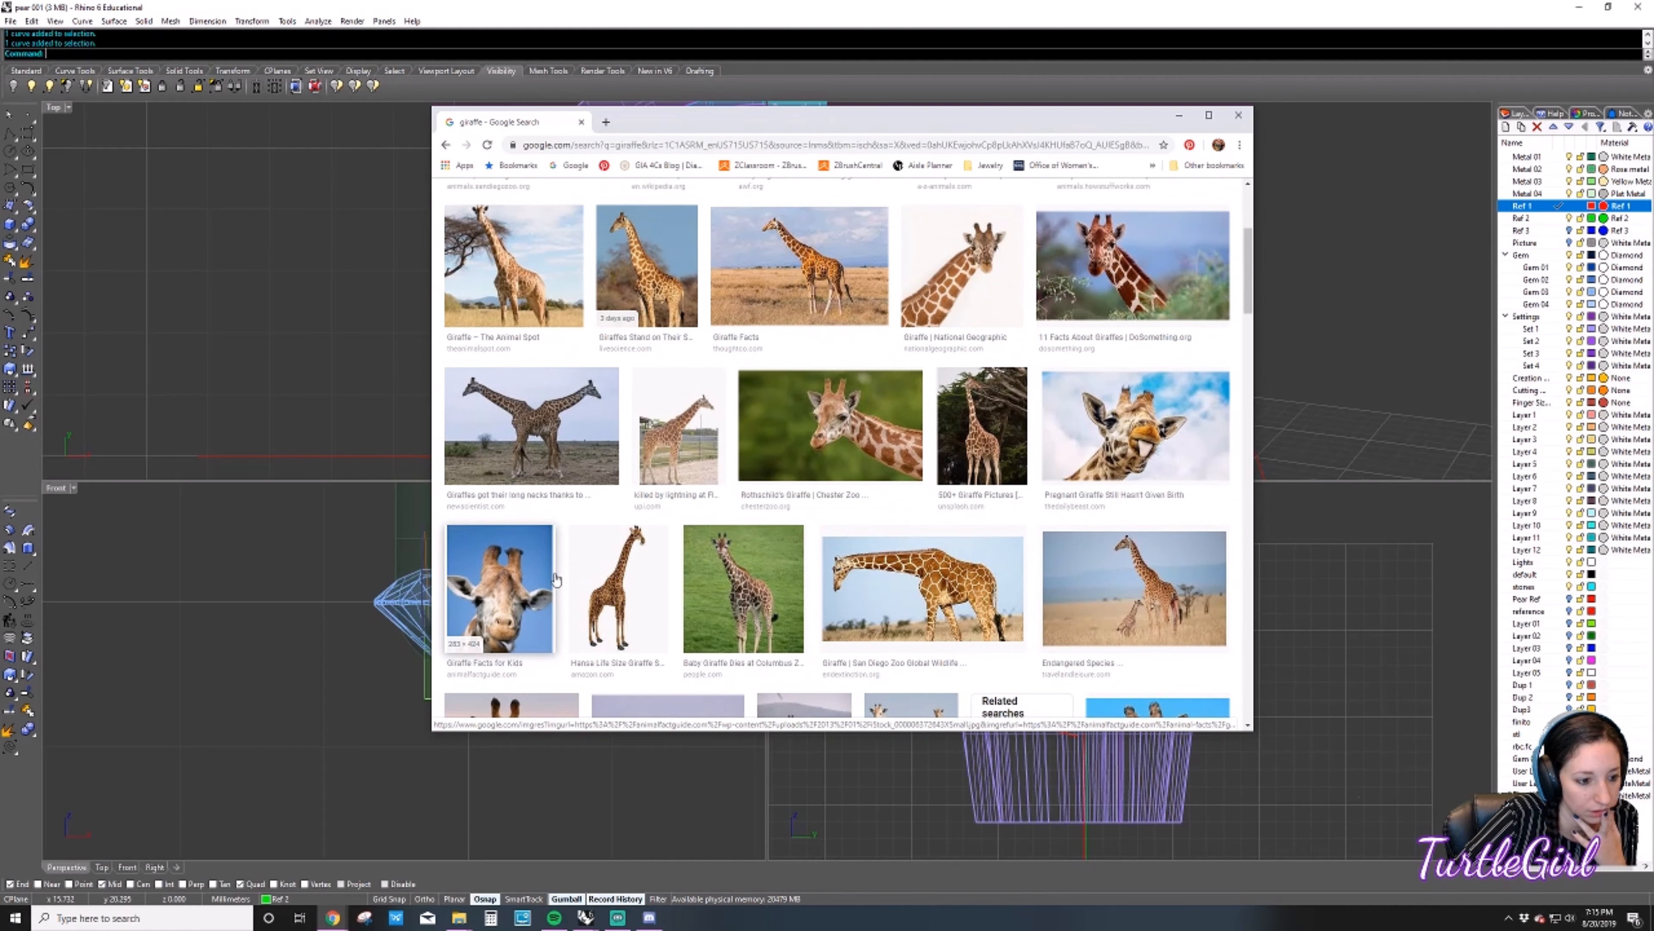
scroll(556, 579, down, 1)
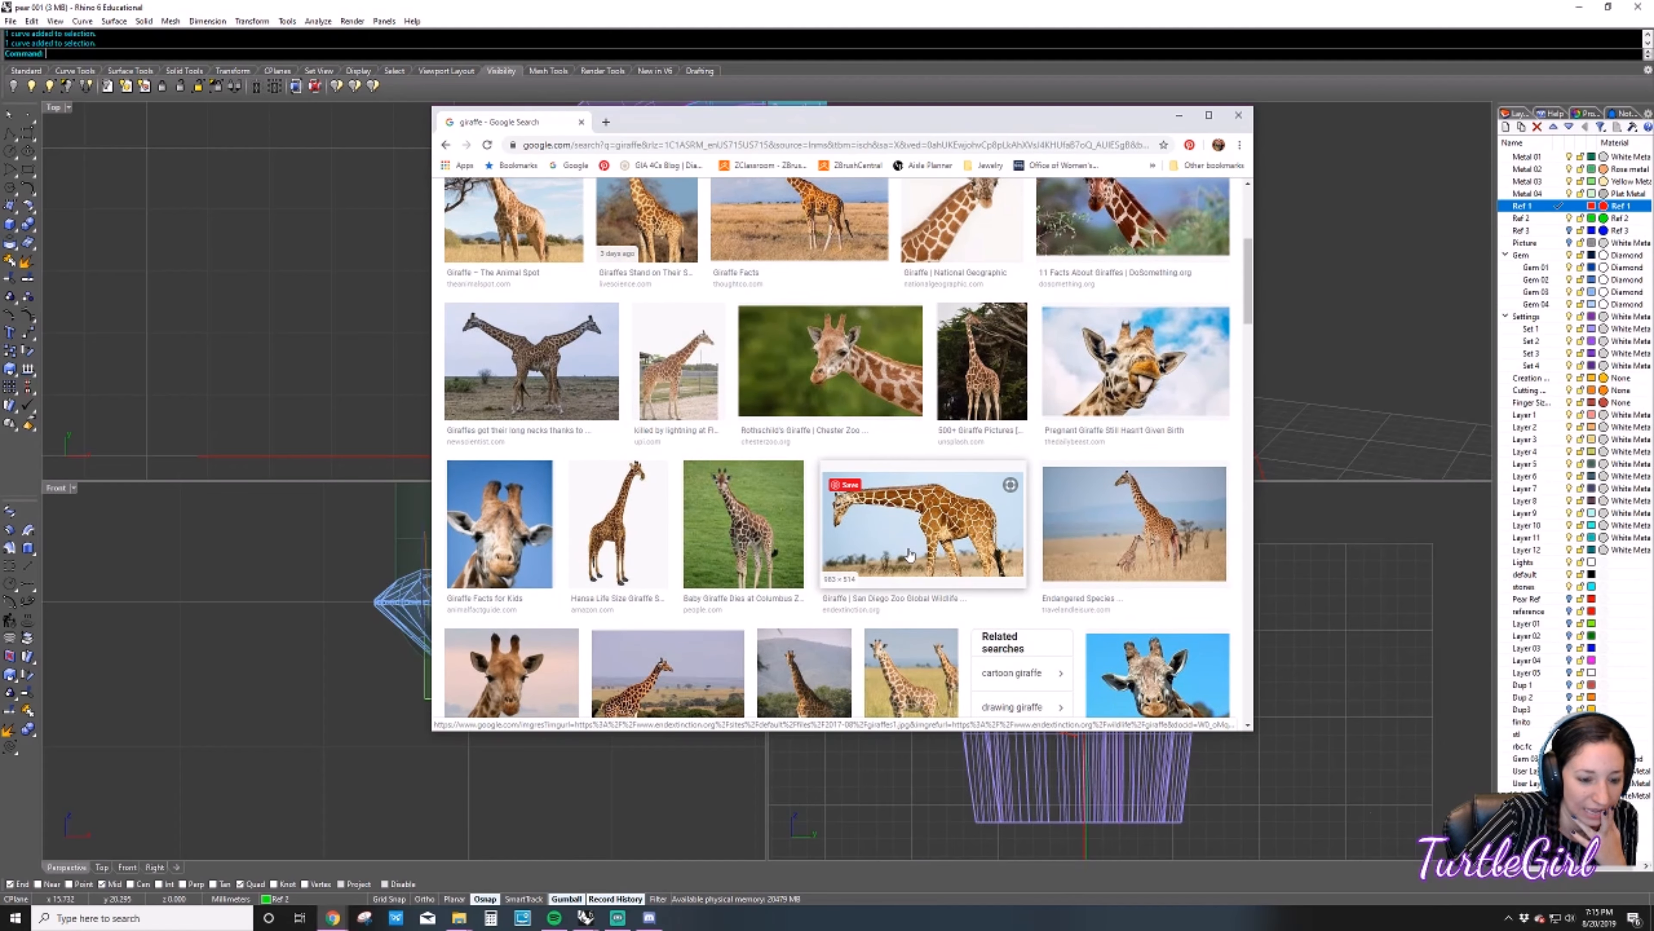
scroll(910, 555, down, 1)
click(515, 626)
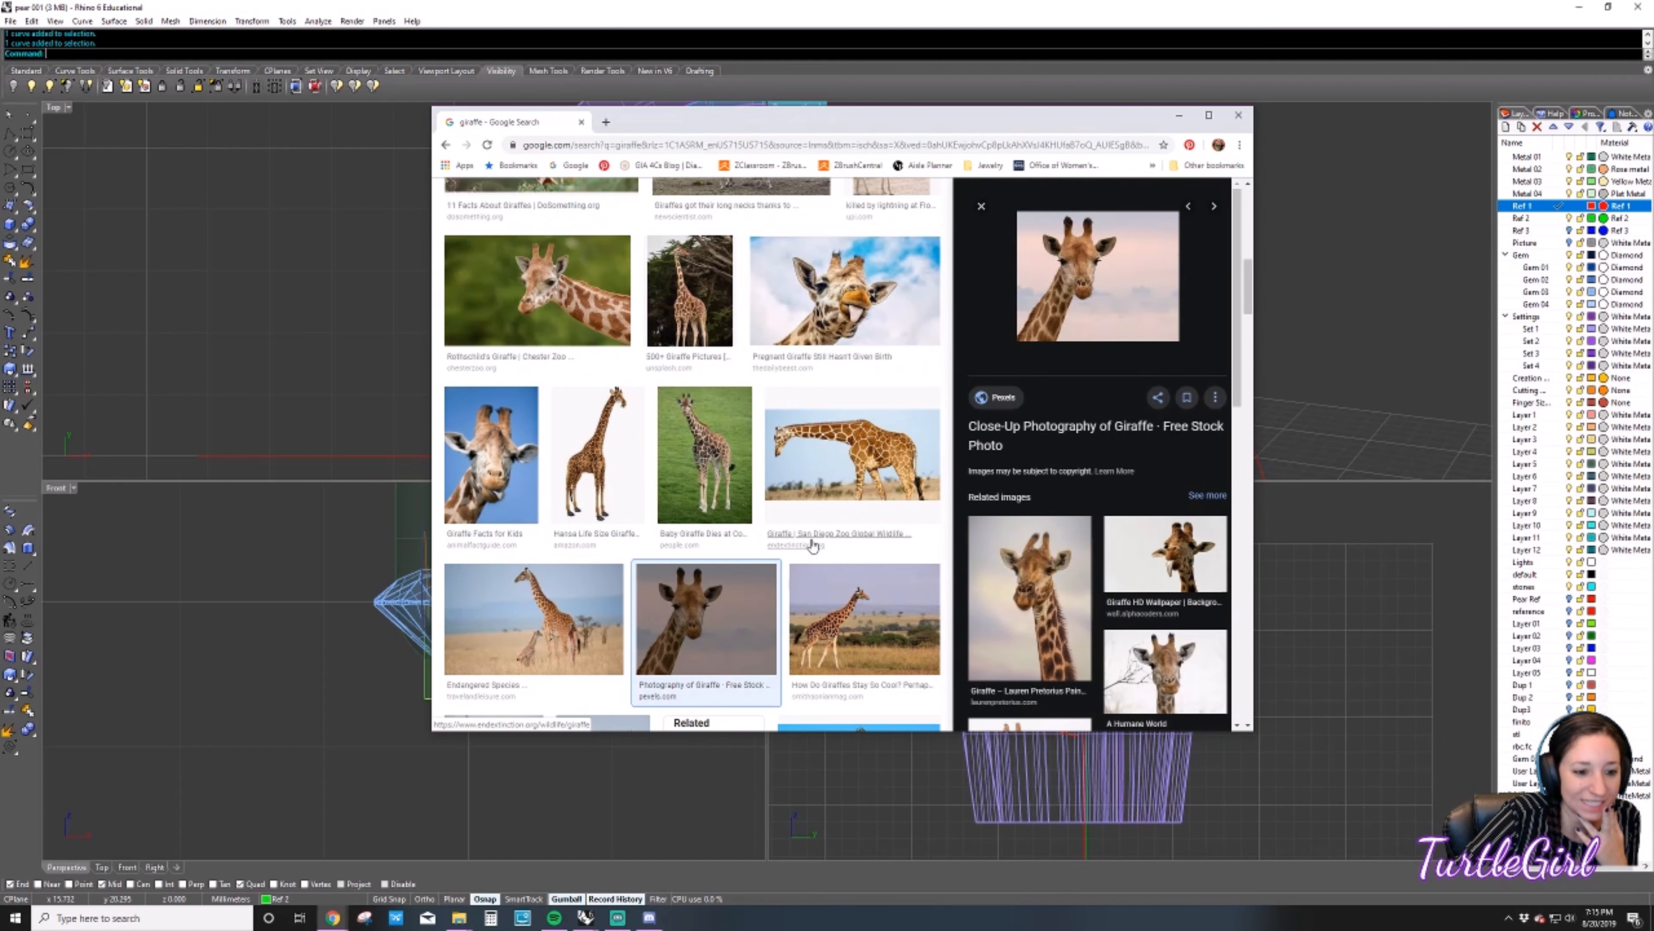
click(1062, 290)
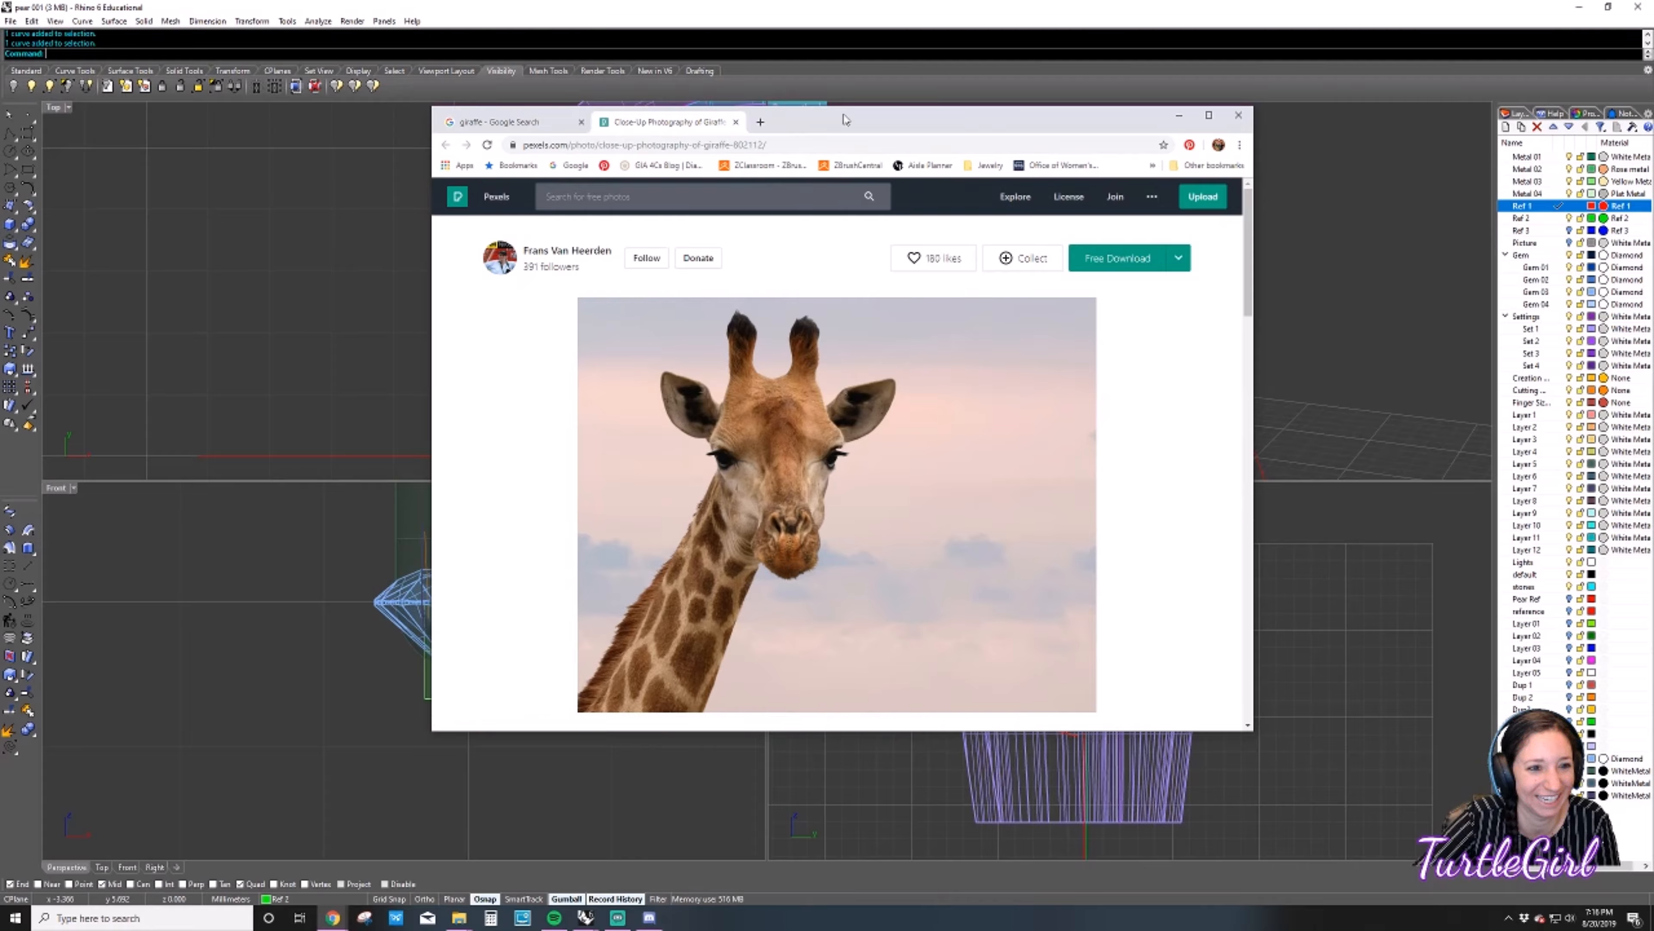
Move the browser window away from the modelling screen and switch back to Rhino.
drag(847, 122, 1653, 168)
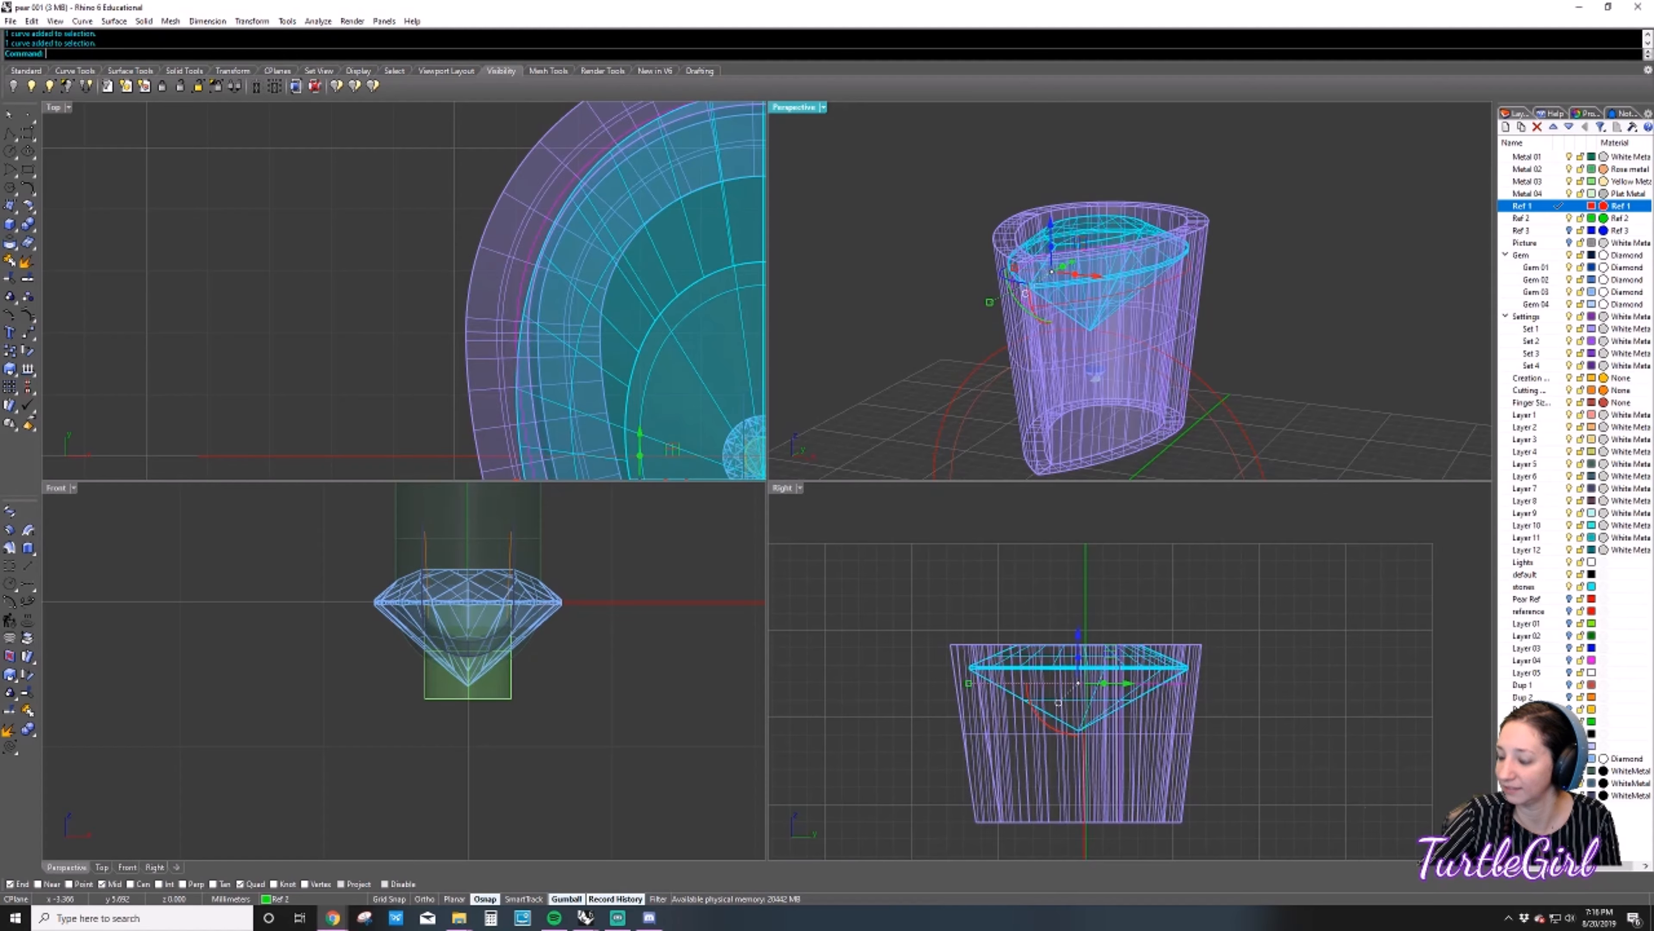
key(alt+Tab)
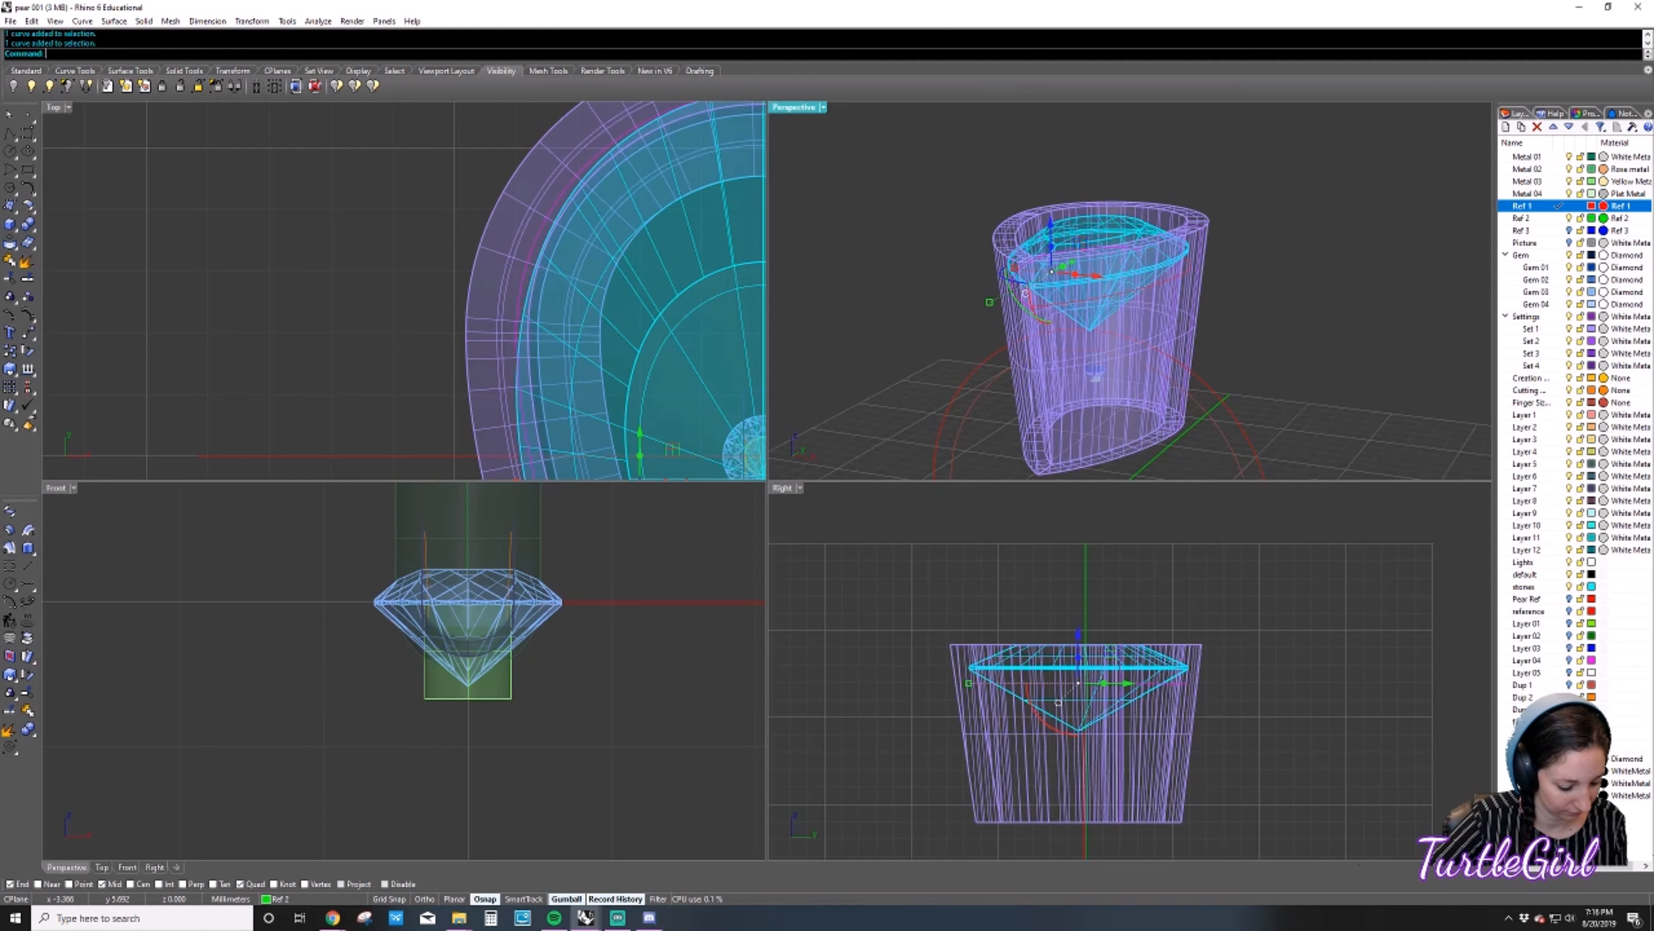